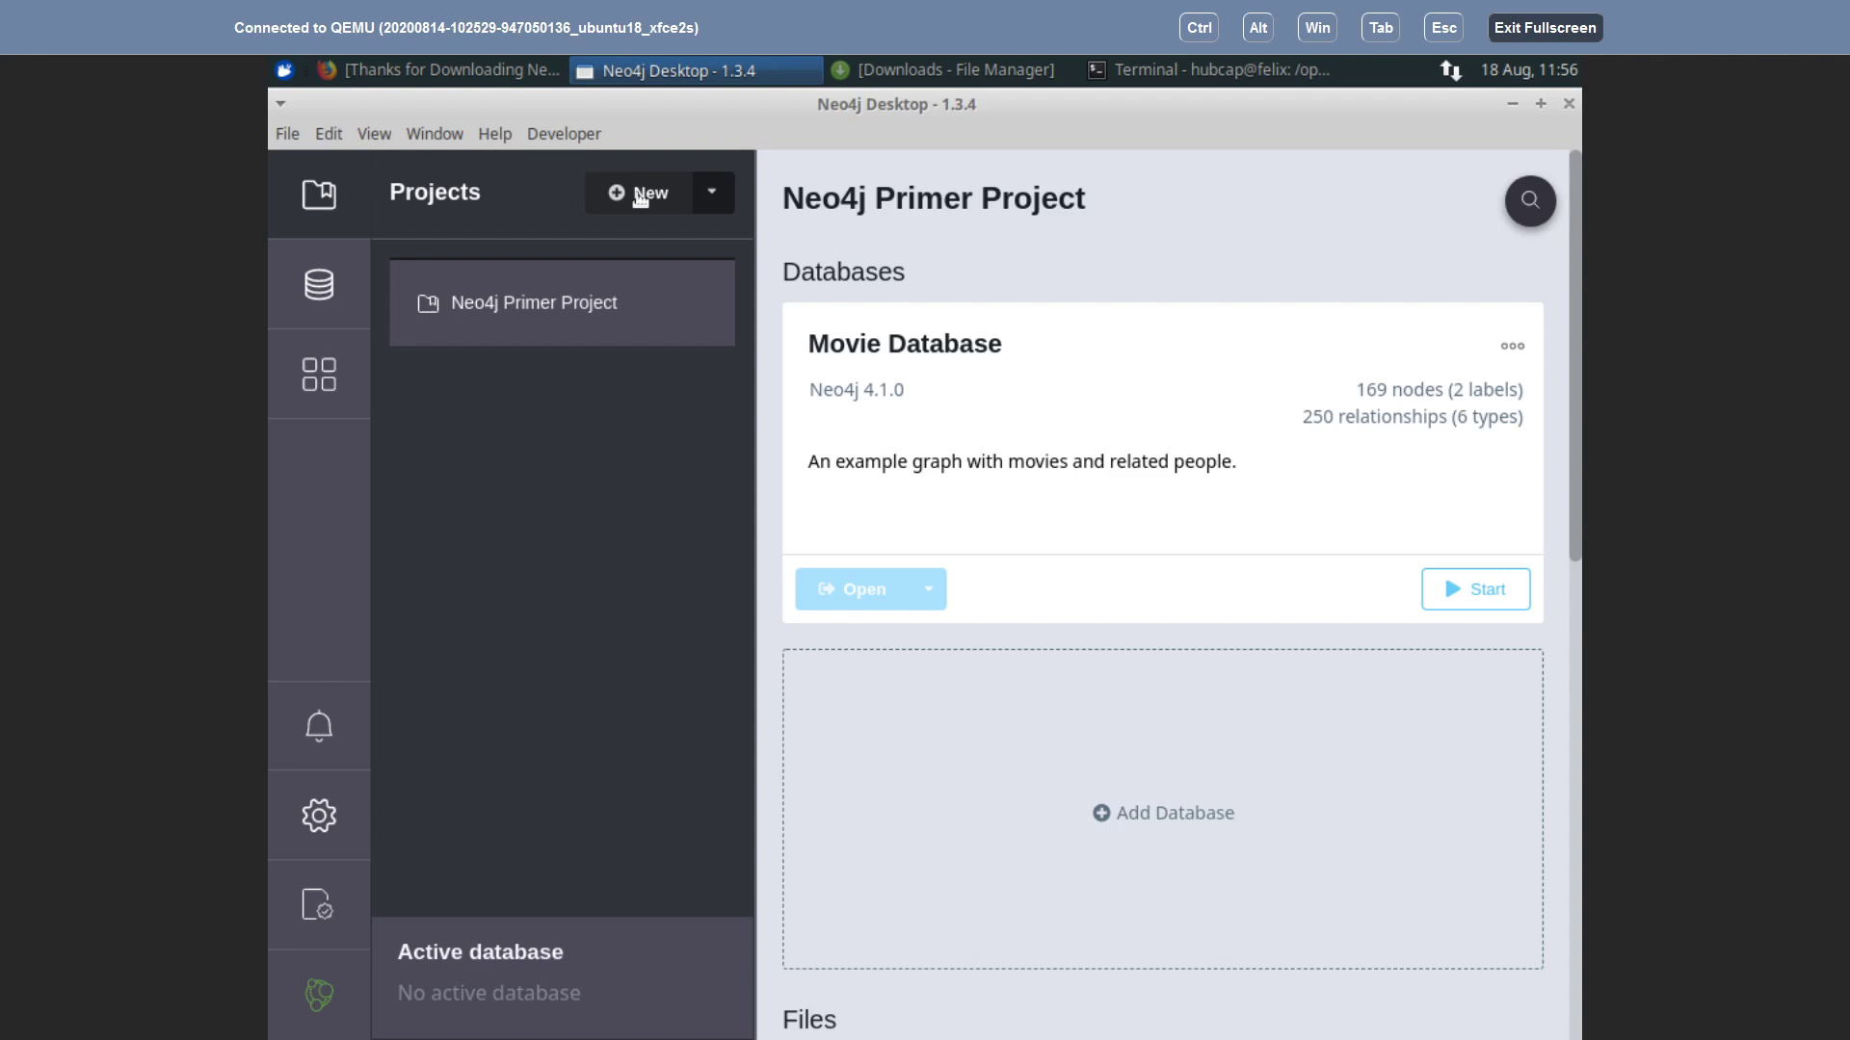
Step: Create a new Neo4j Desktop project and rename it to NLX
{"action": "left_click", "coordinate": [640, 197]}
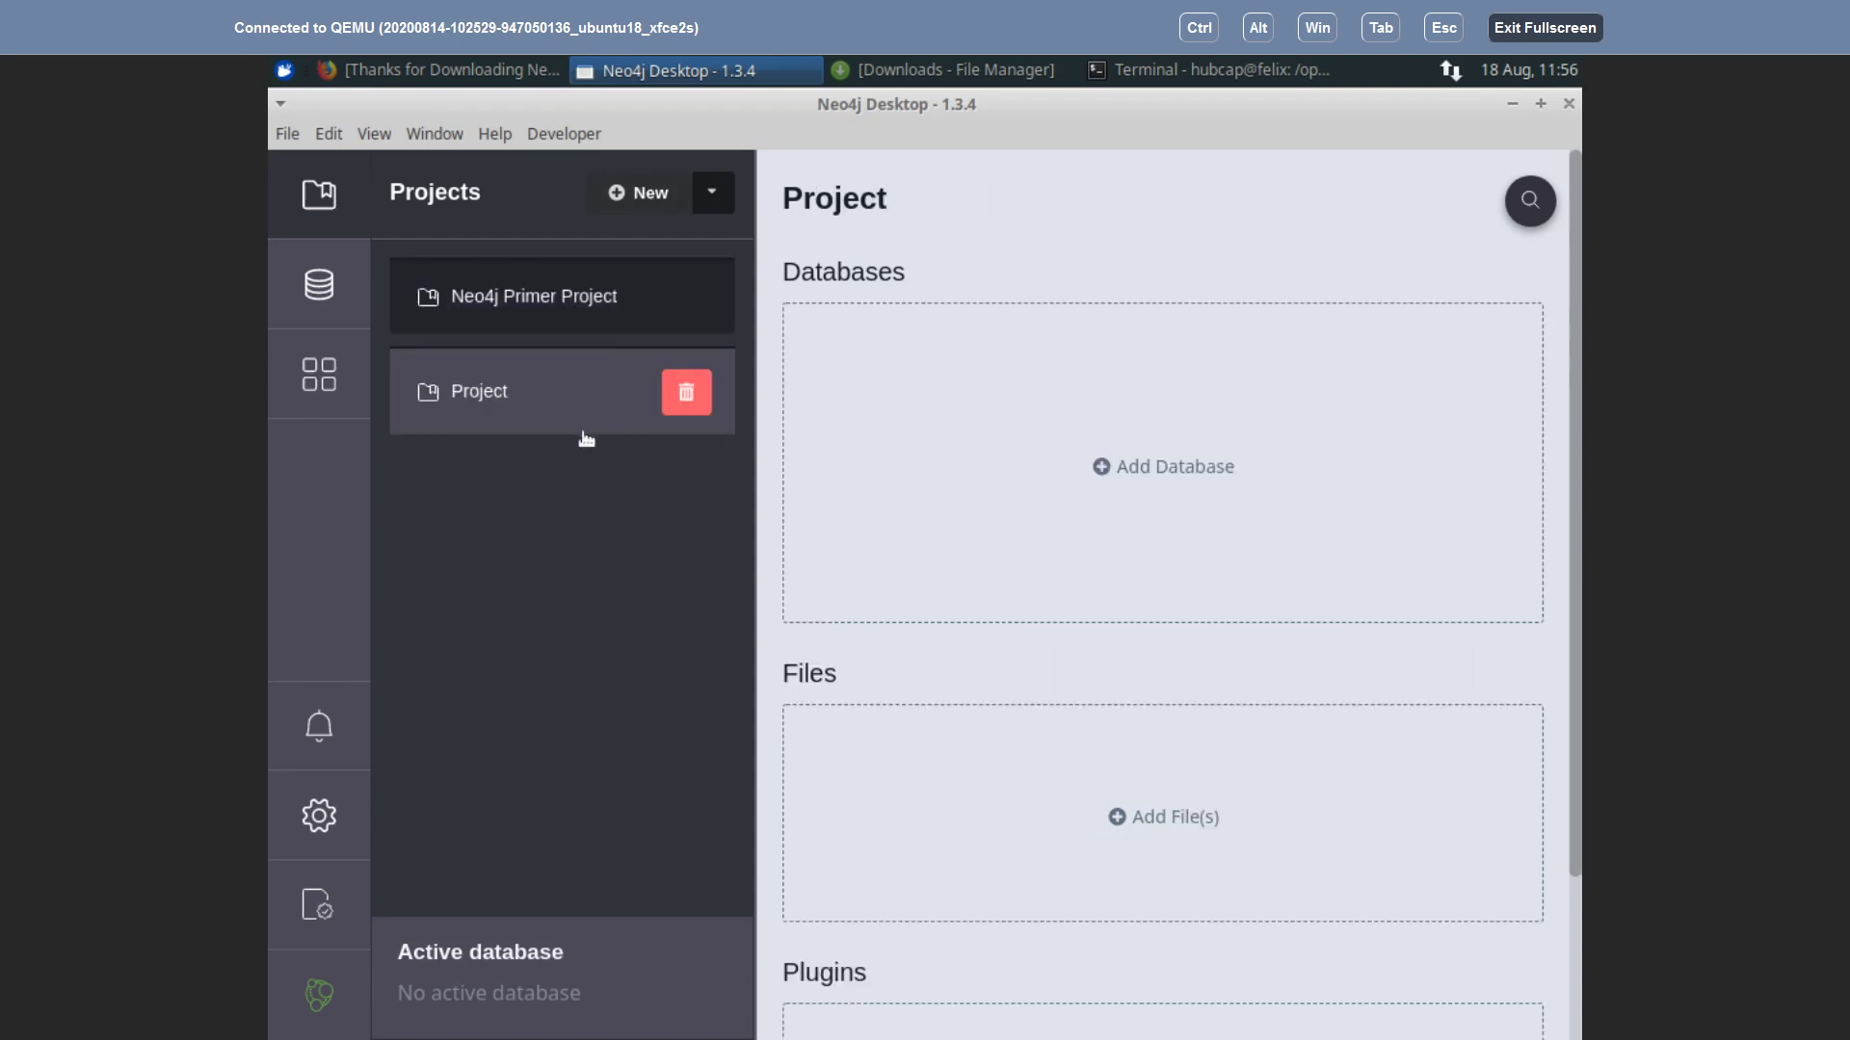
{"action": "left_click", "coordinate": [902, 198]}
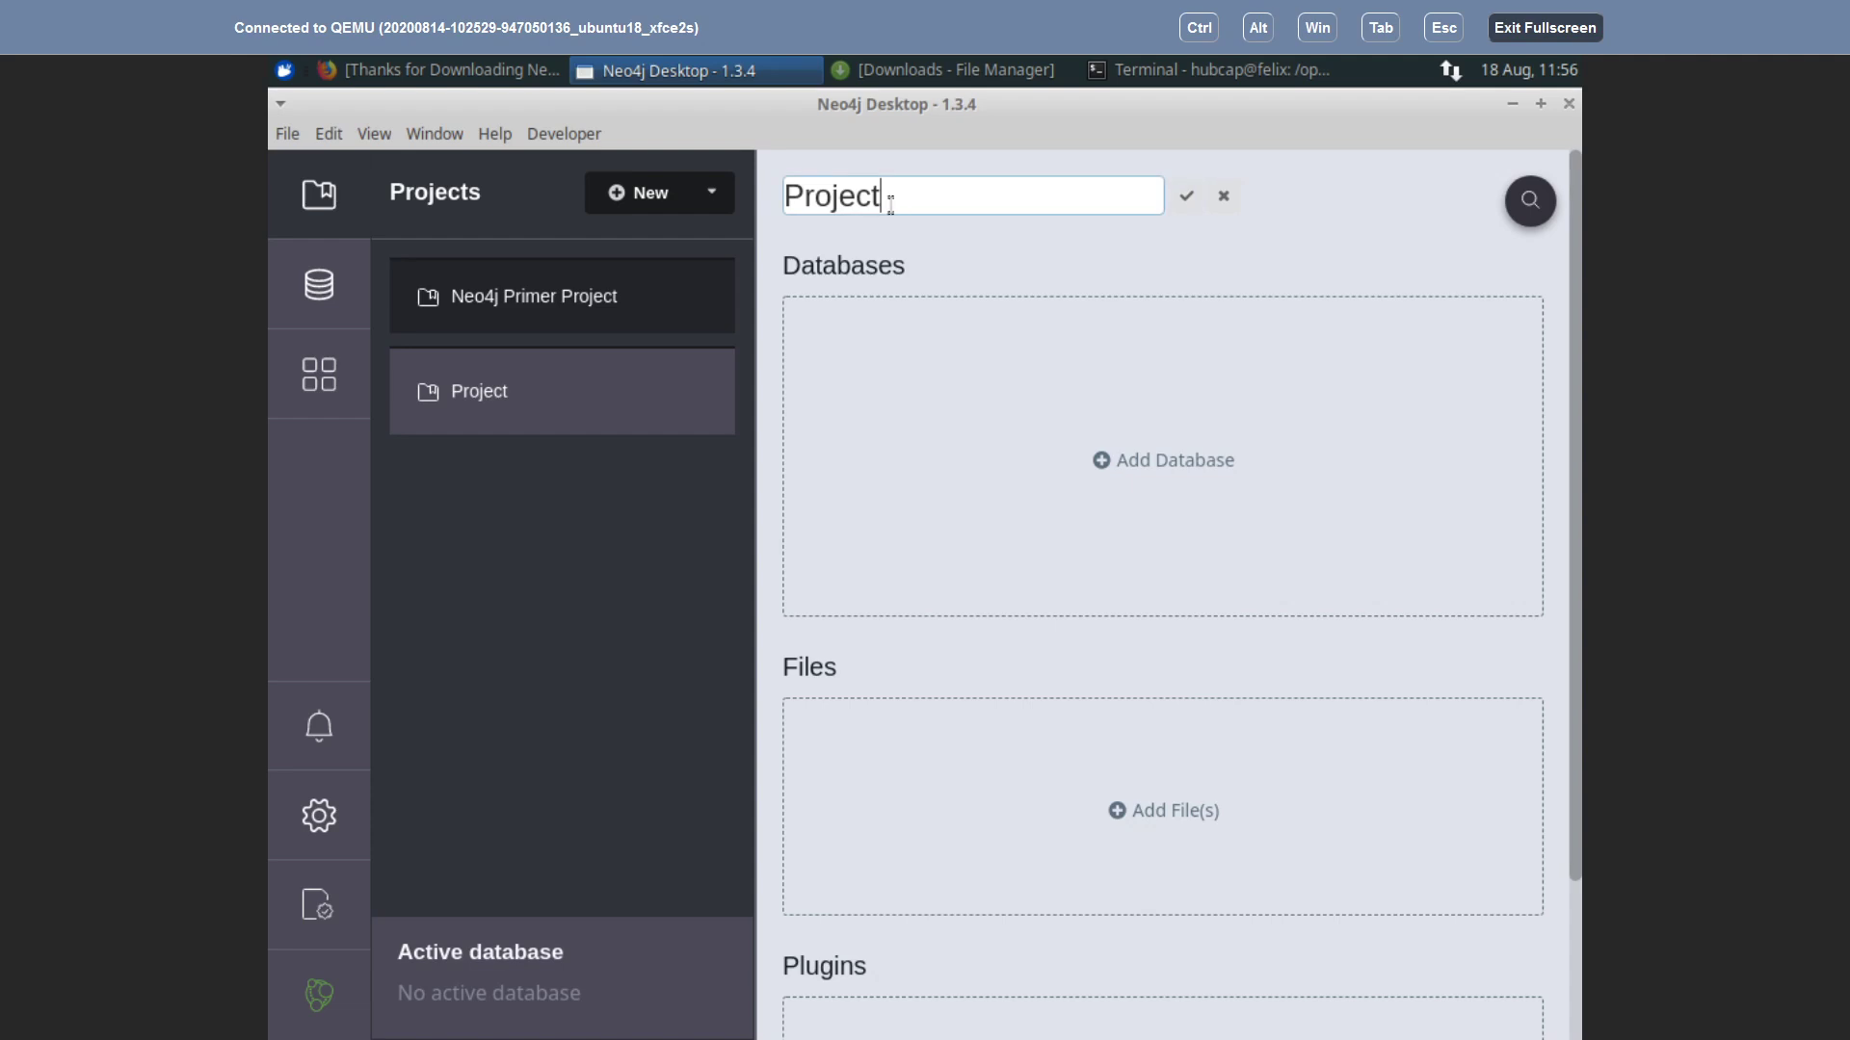
{"action": "left_click_drag", "start_coordinate": [891, 199], "coordinate": [751, 208]}
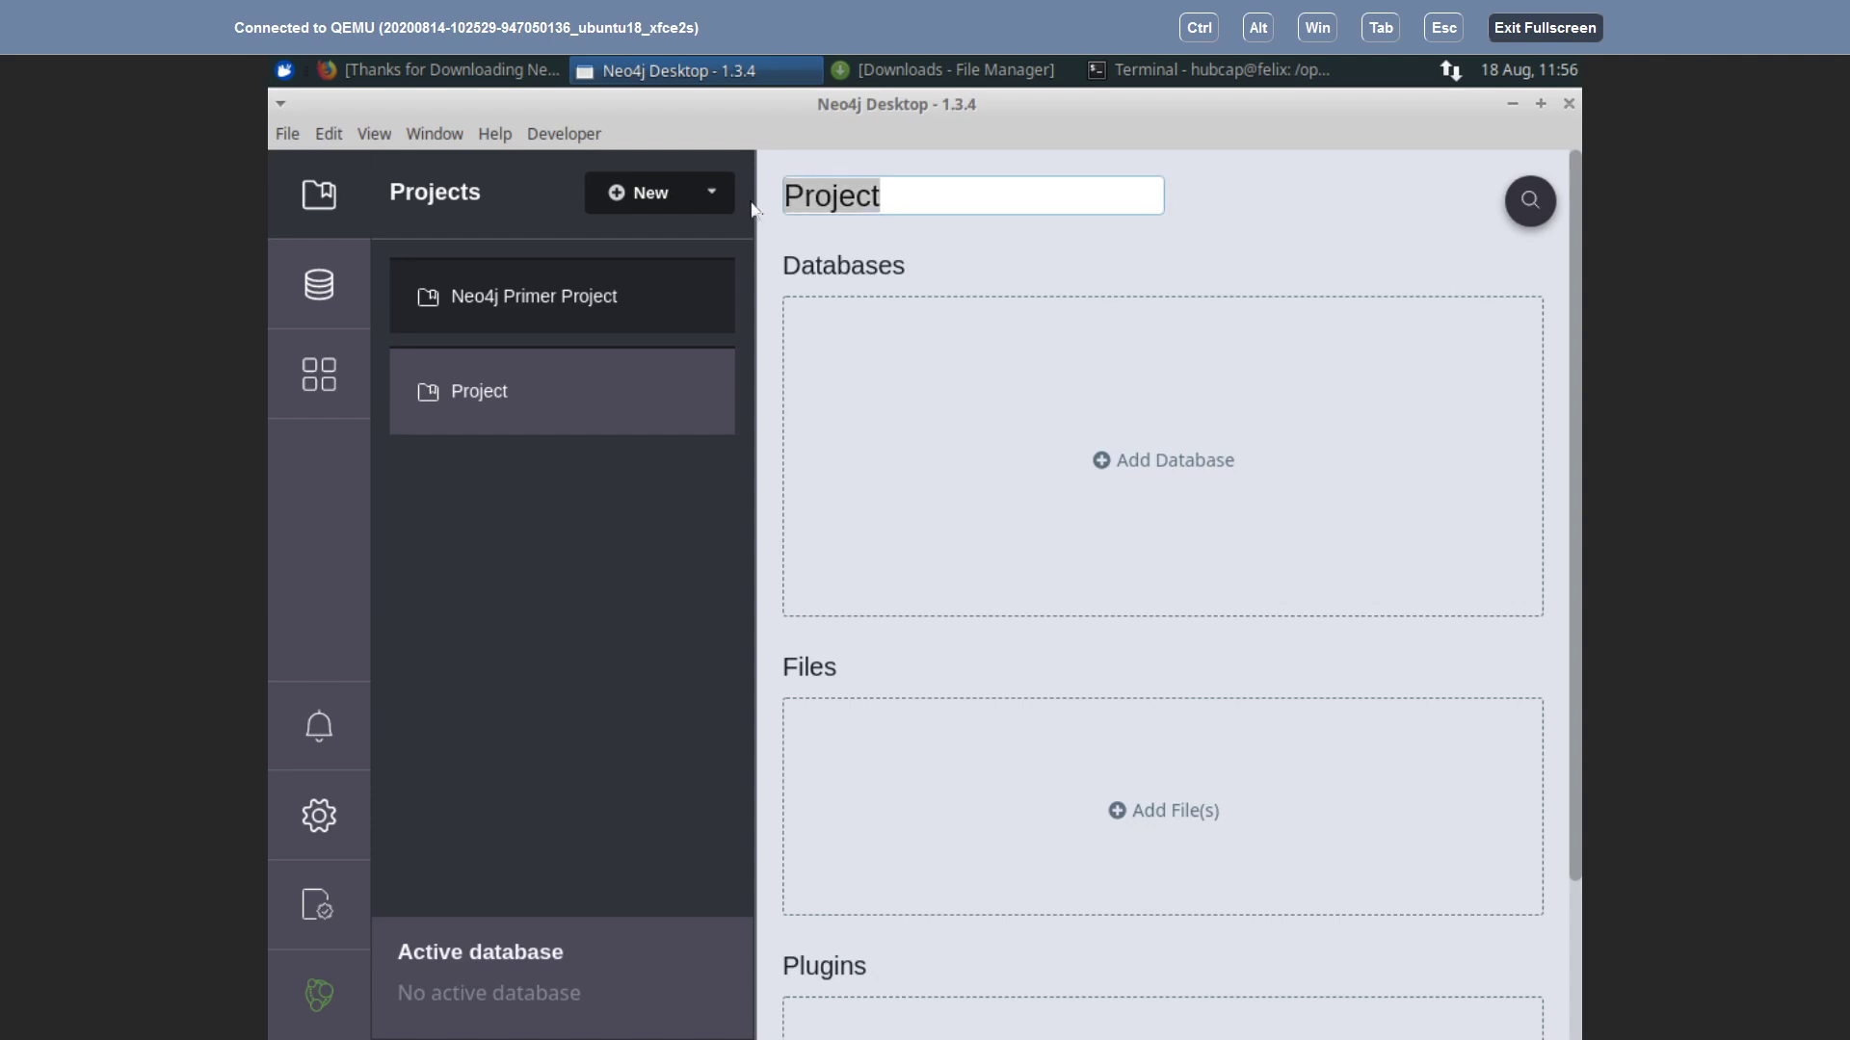
{"action": "type", "text": "NLX"}
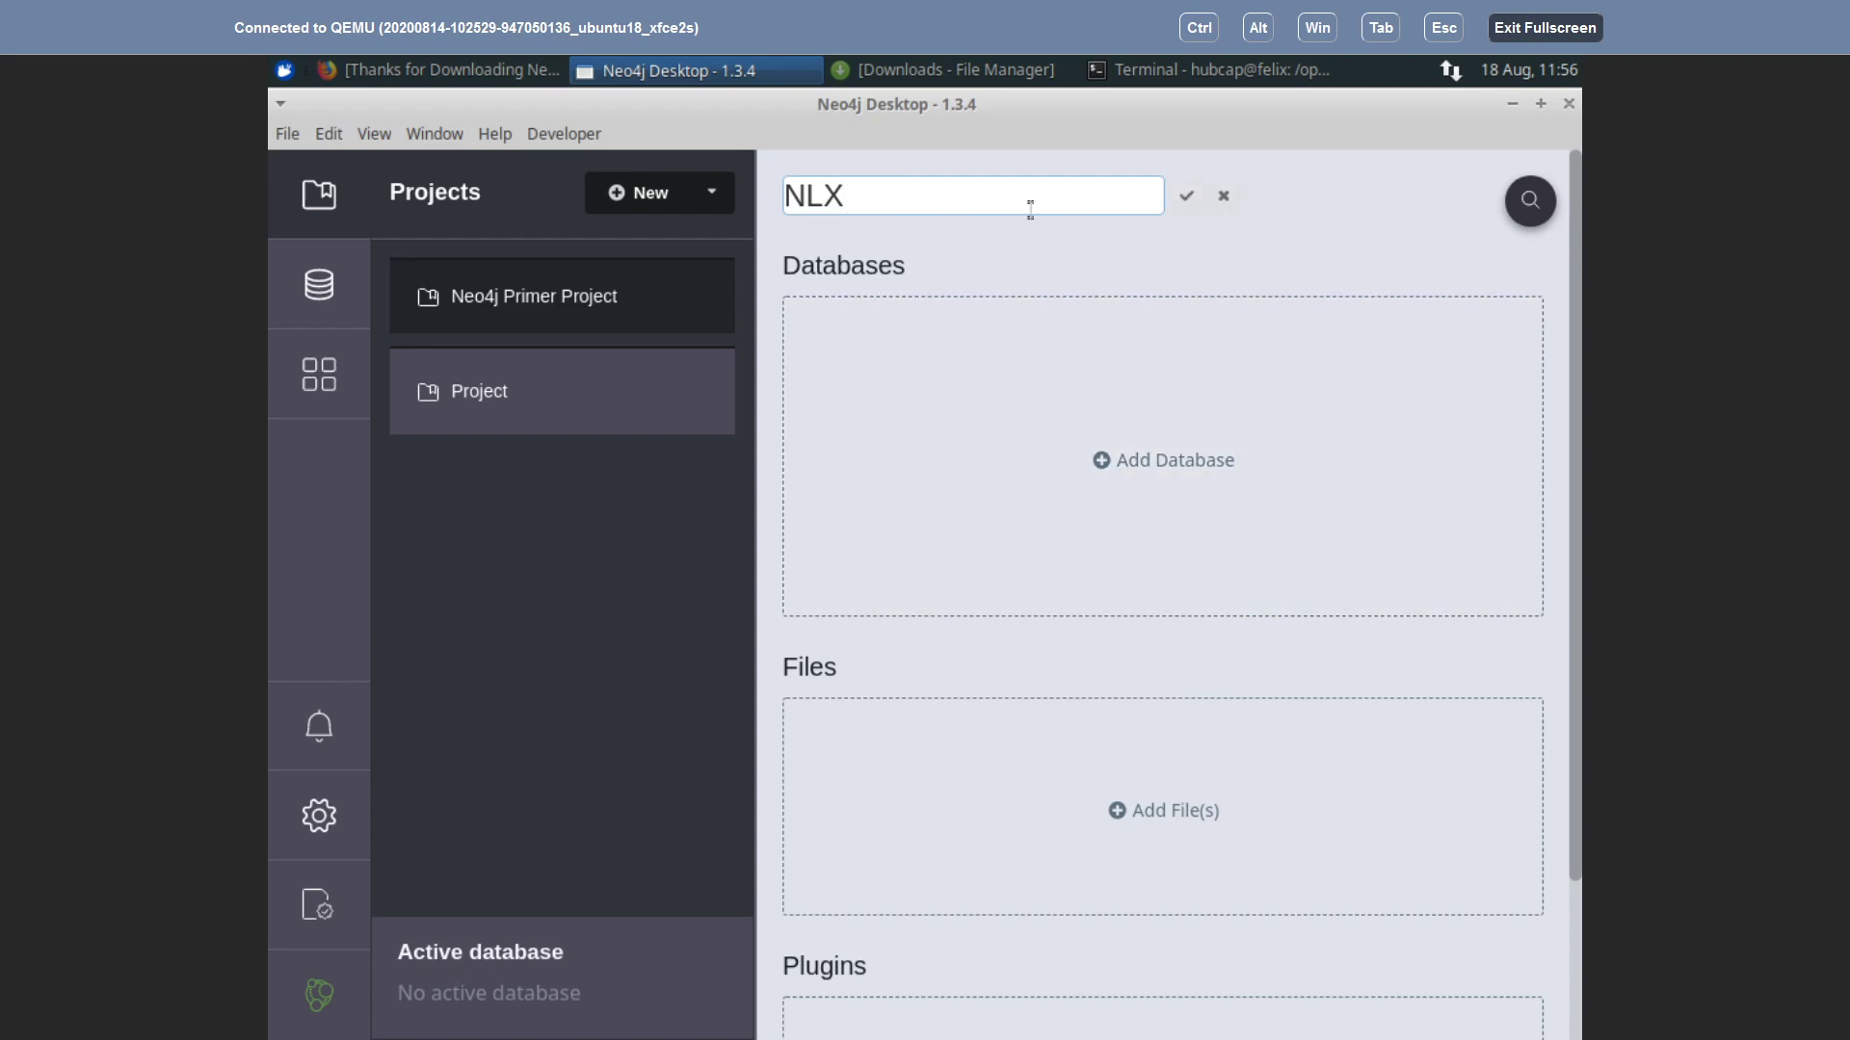
{"action": "key", "text": "Return"}
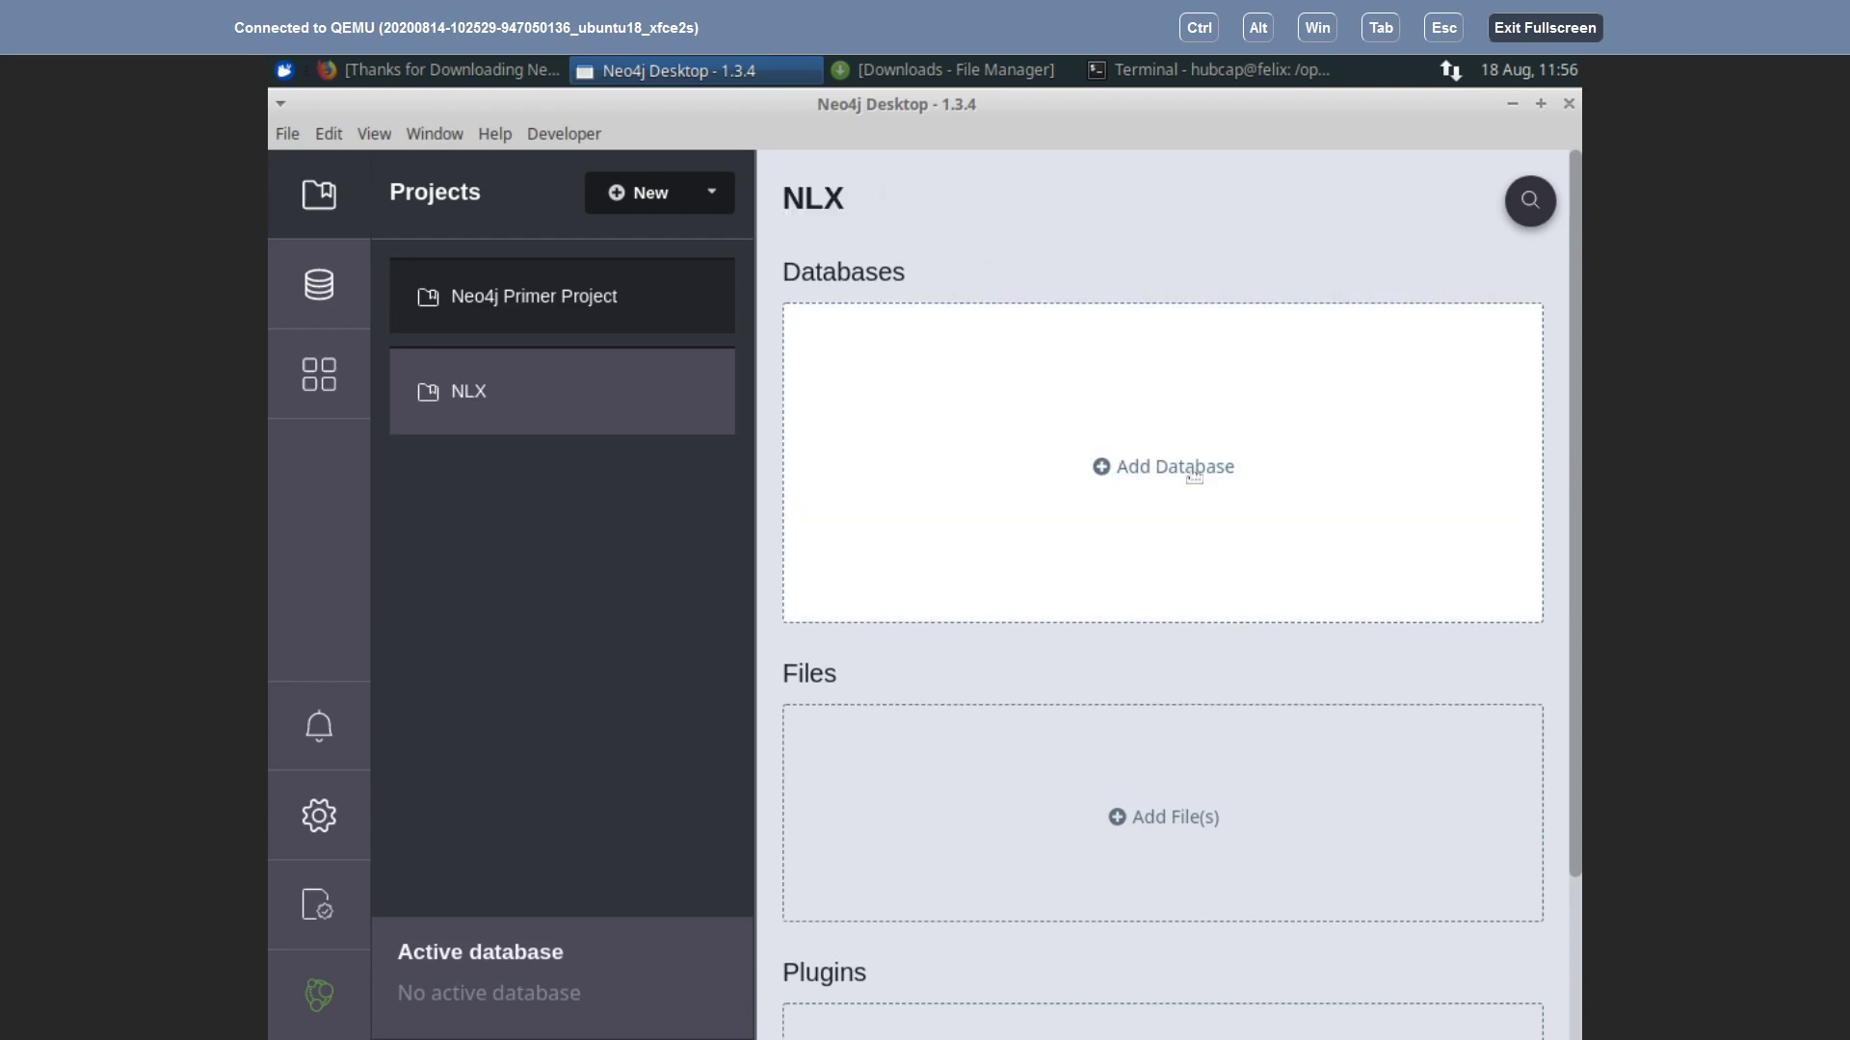
{"action": "left_click", "coordinate": [1193, 474]}
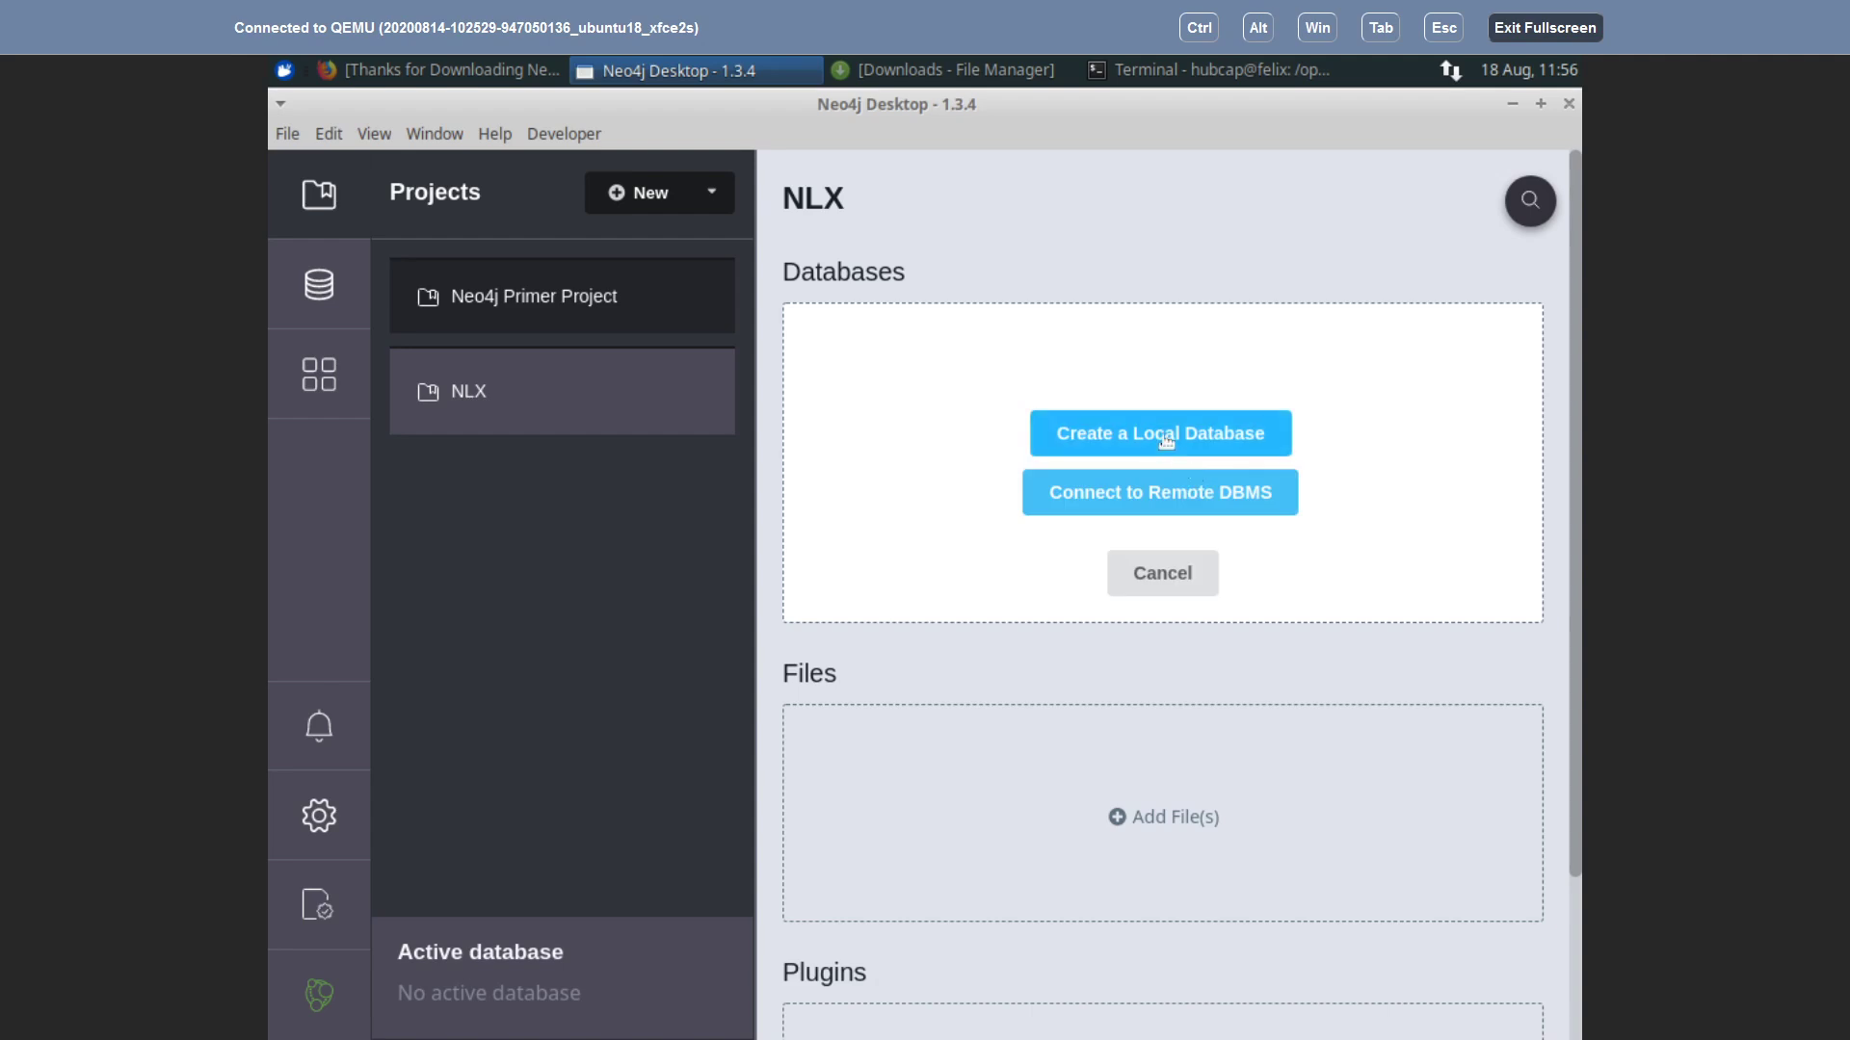
Step: Start a new local database and select Neo4j version 3.4.16
{"action": "left_click", "coordinate": [1166, 439]}
{"action": "left_click", "coordinate": [900, 534]}
{"action": "scroll", "coordinate": [931, 722], "scroll_direction": "down", "scroll_amount": 3}
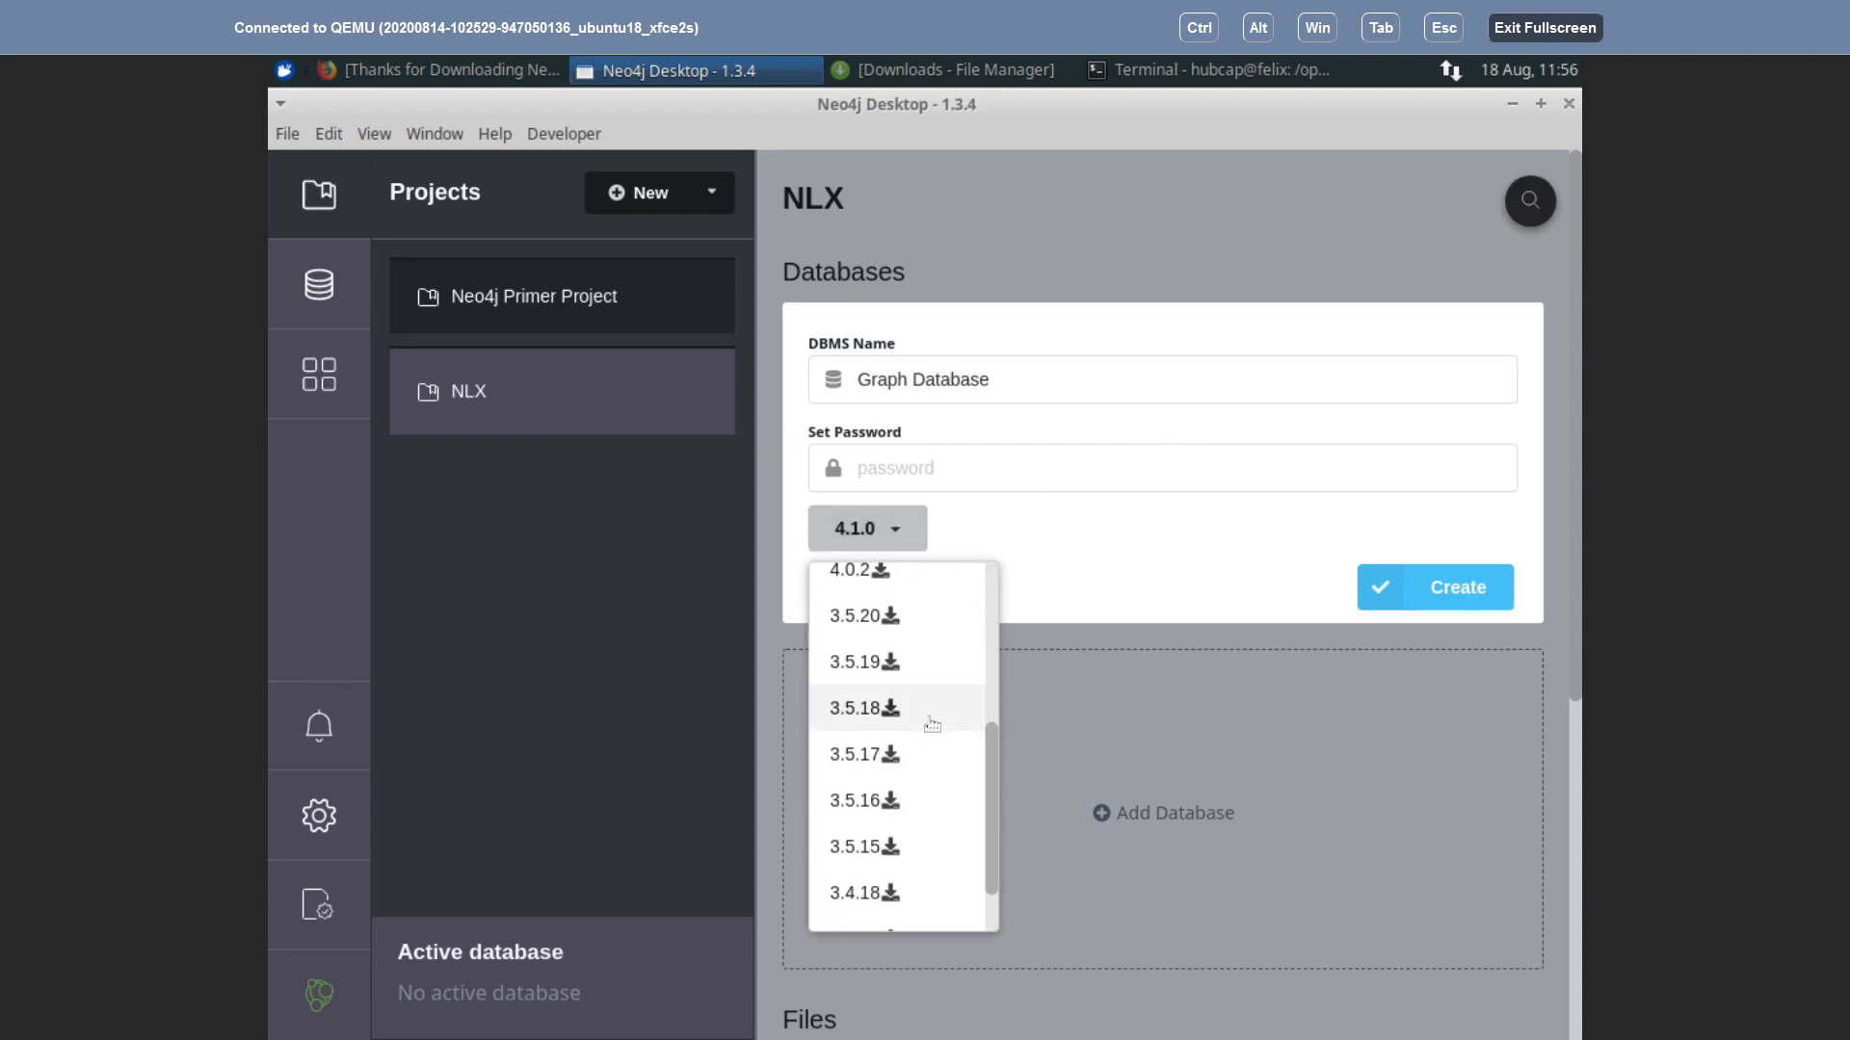
{"action": "scroll", "coordinate": [931, 723], "scroll_direction": "down", "scroll_amount": 1}
{"action": "scroll", "coordinate": [937, 777], "scroll_direction": "down", "scroll_amount": 5}
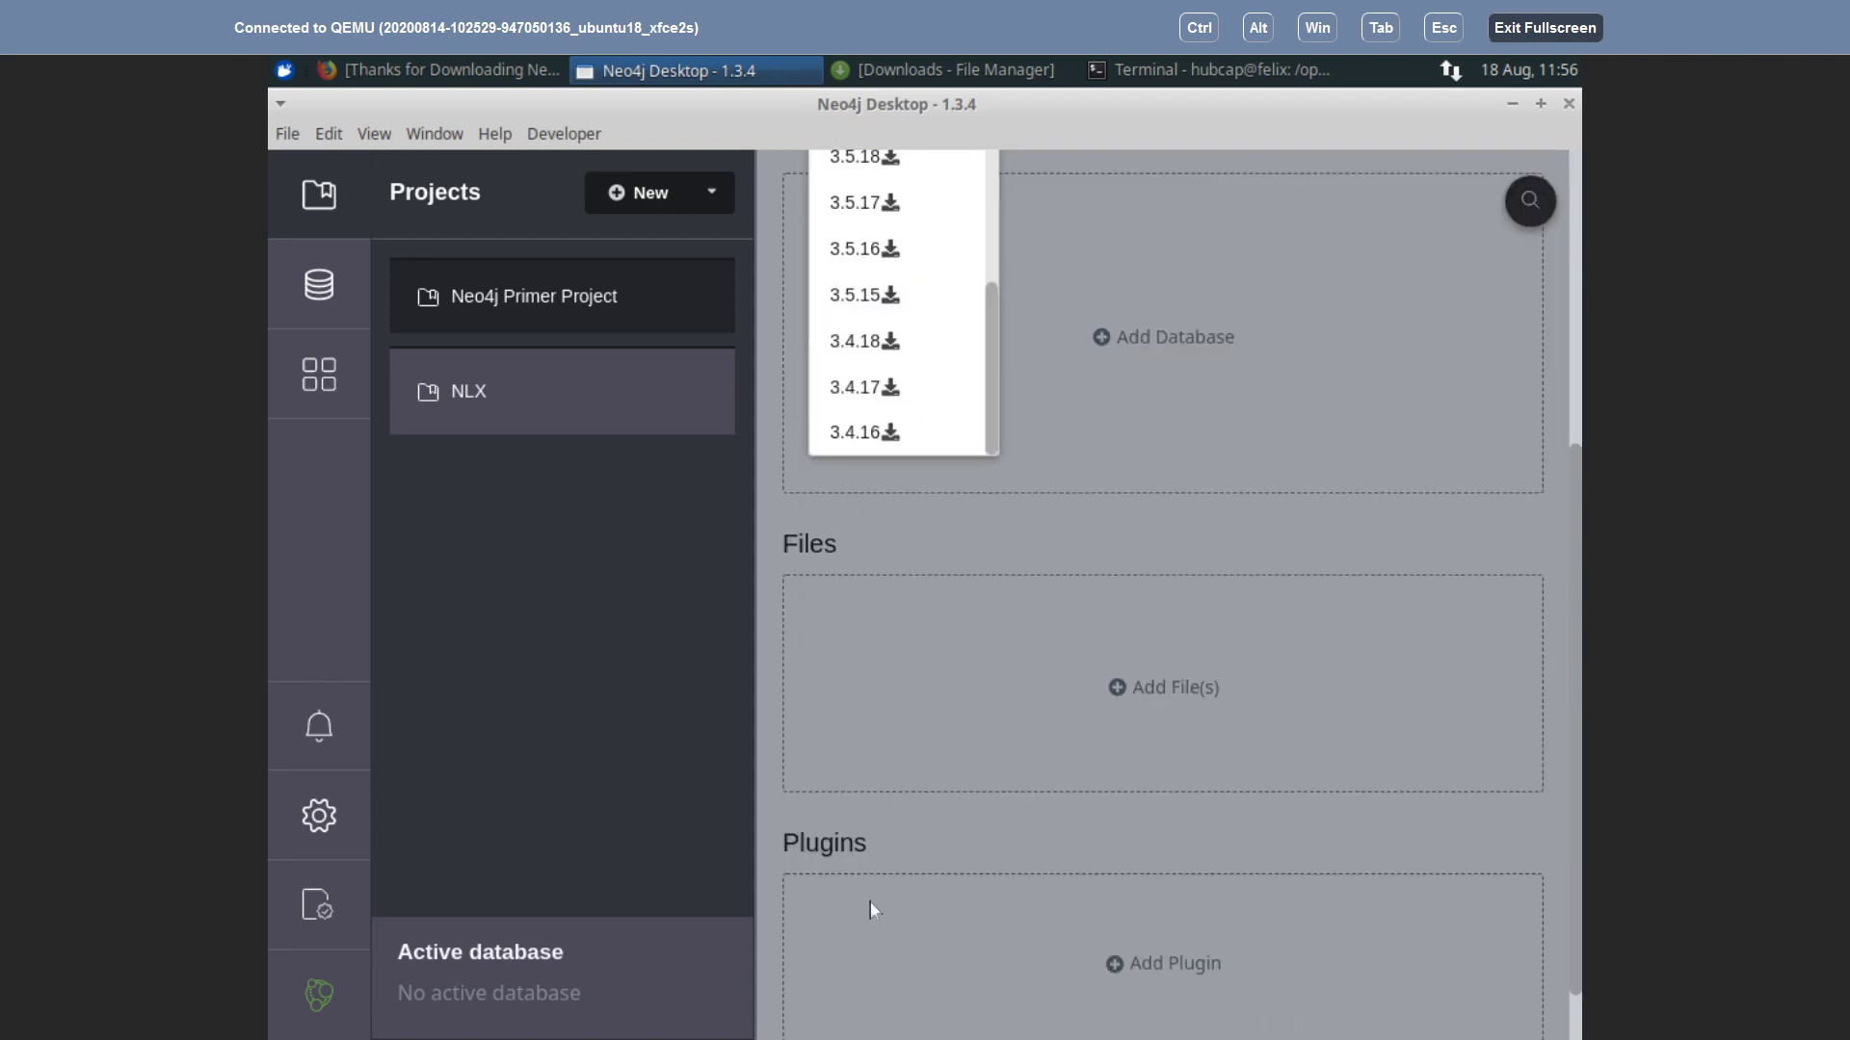
{"action": "left_click", "coordinate": [863, 435]}
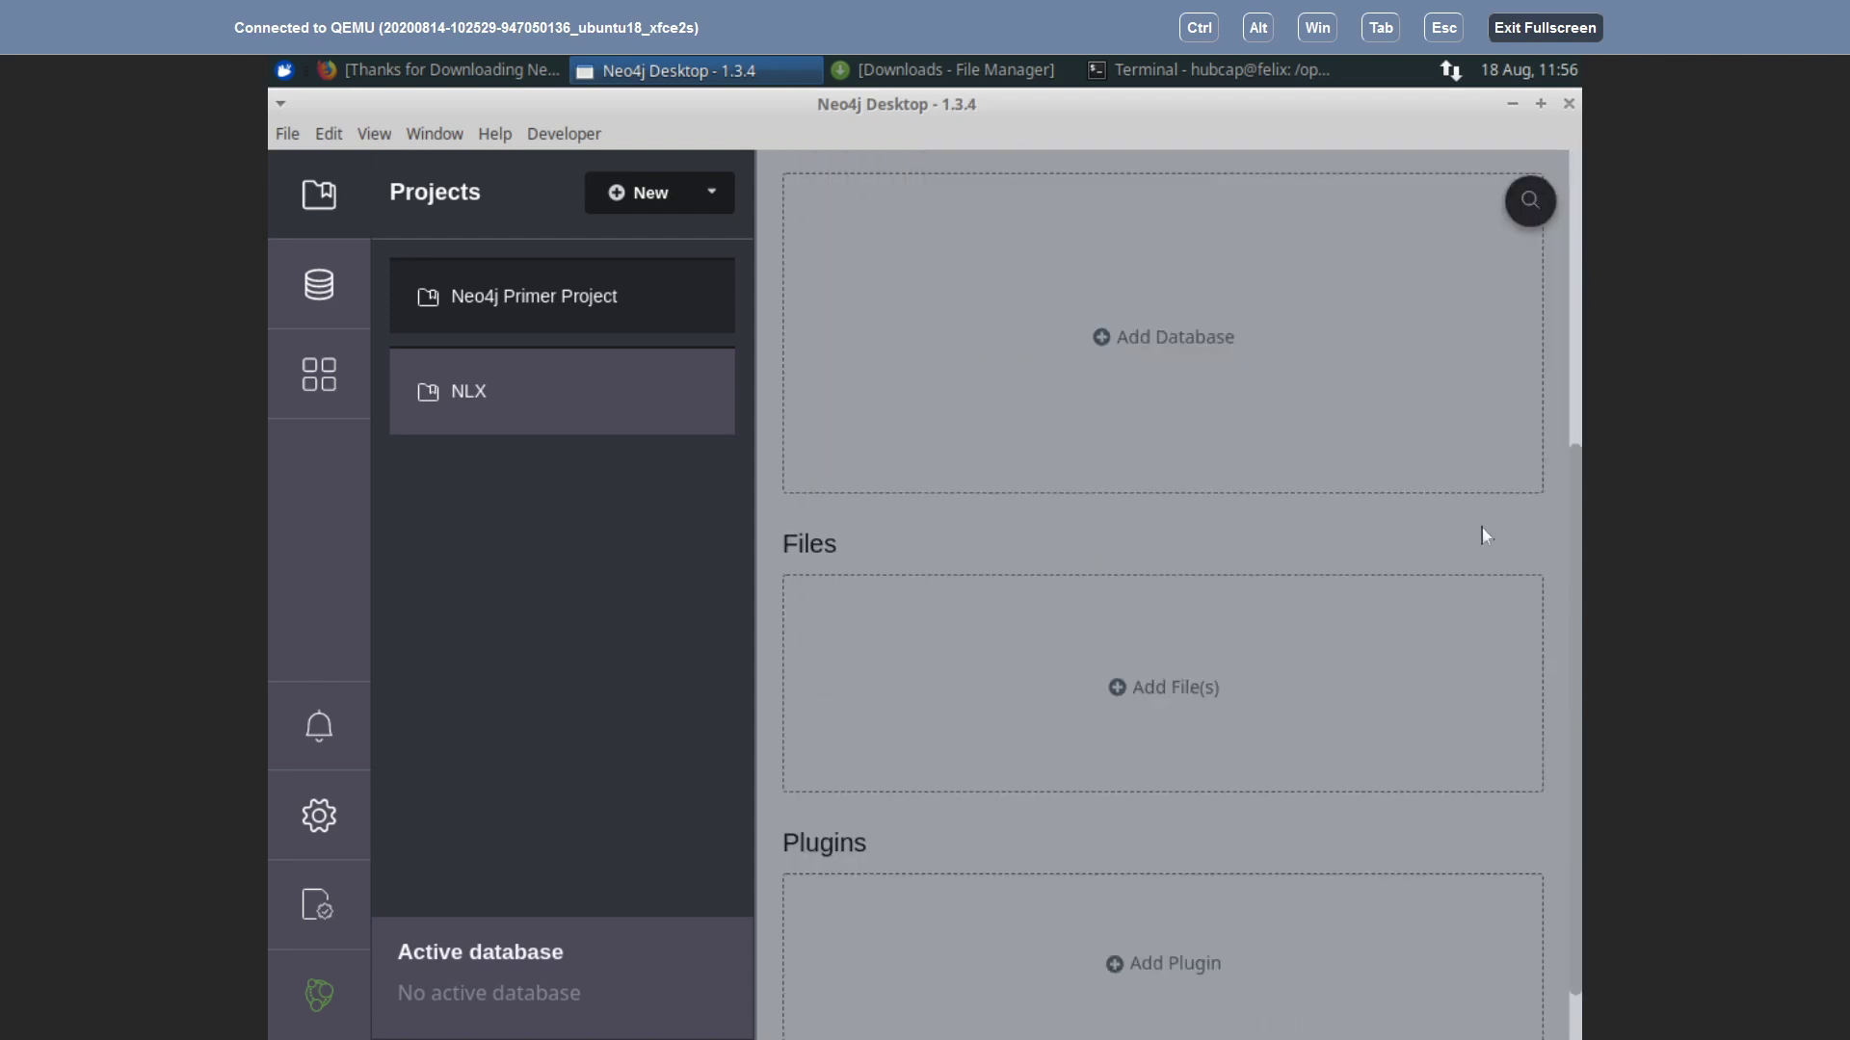
{"action": "left_click", "coordinate": [1576, 364]}
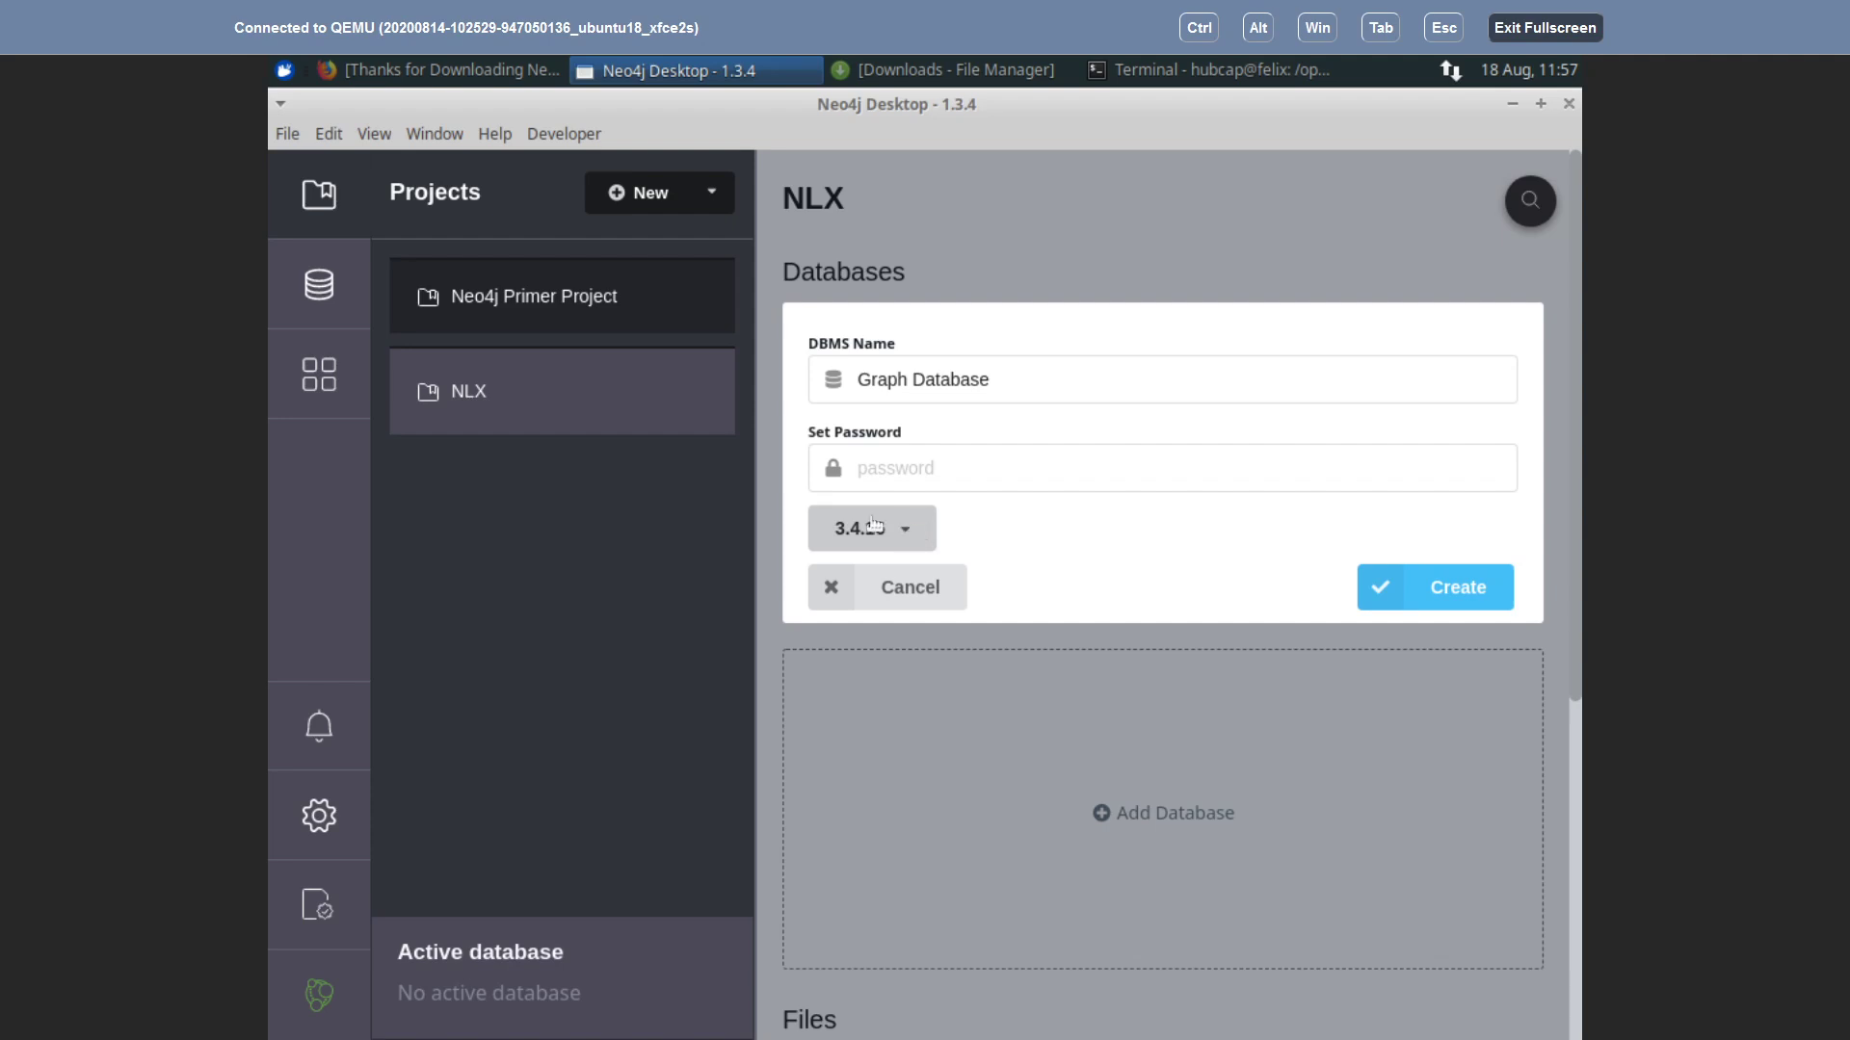
Step: Try to create the database, then fill in its password
{"action": "left_click", "coordinate": [1455, 593]}
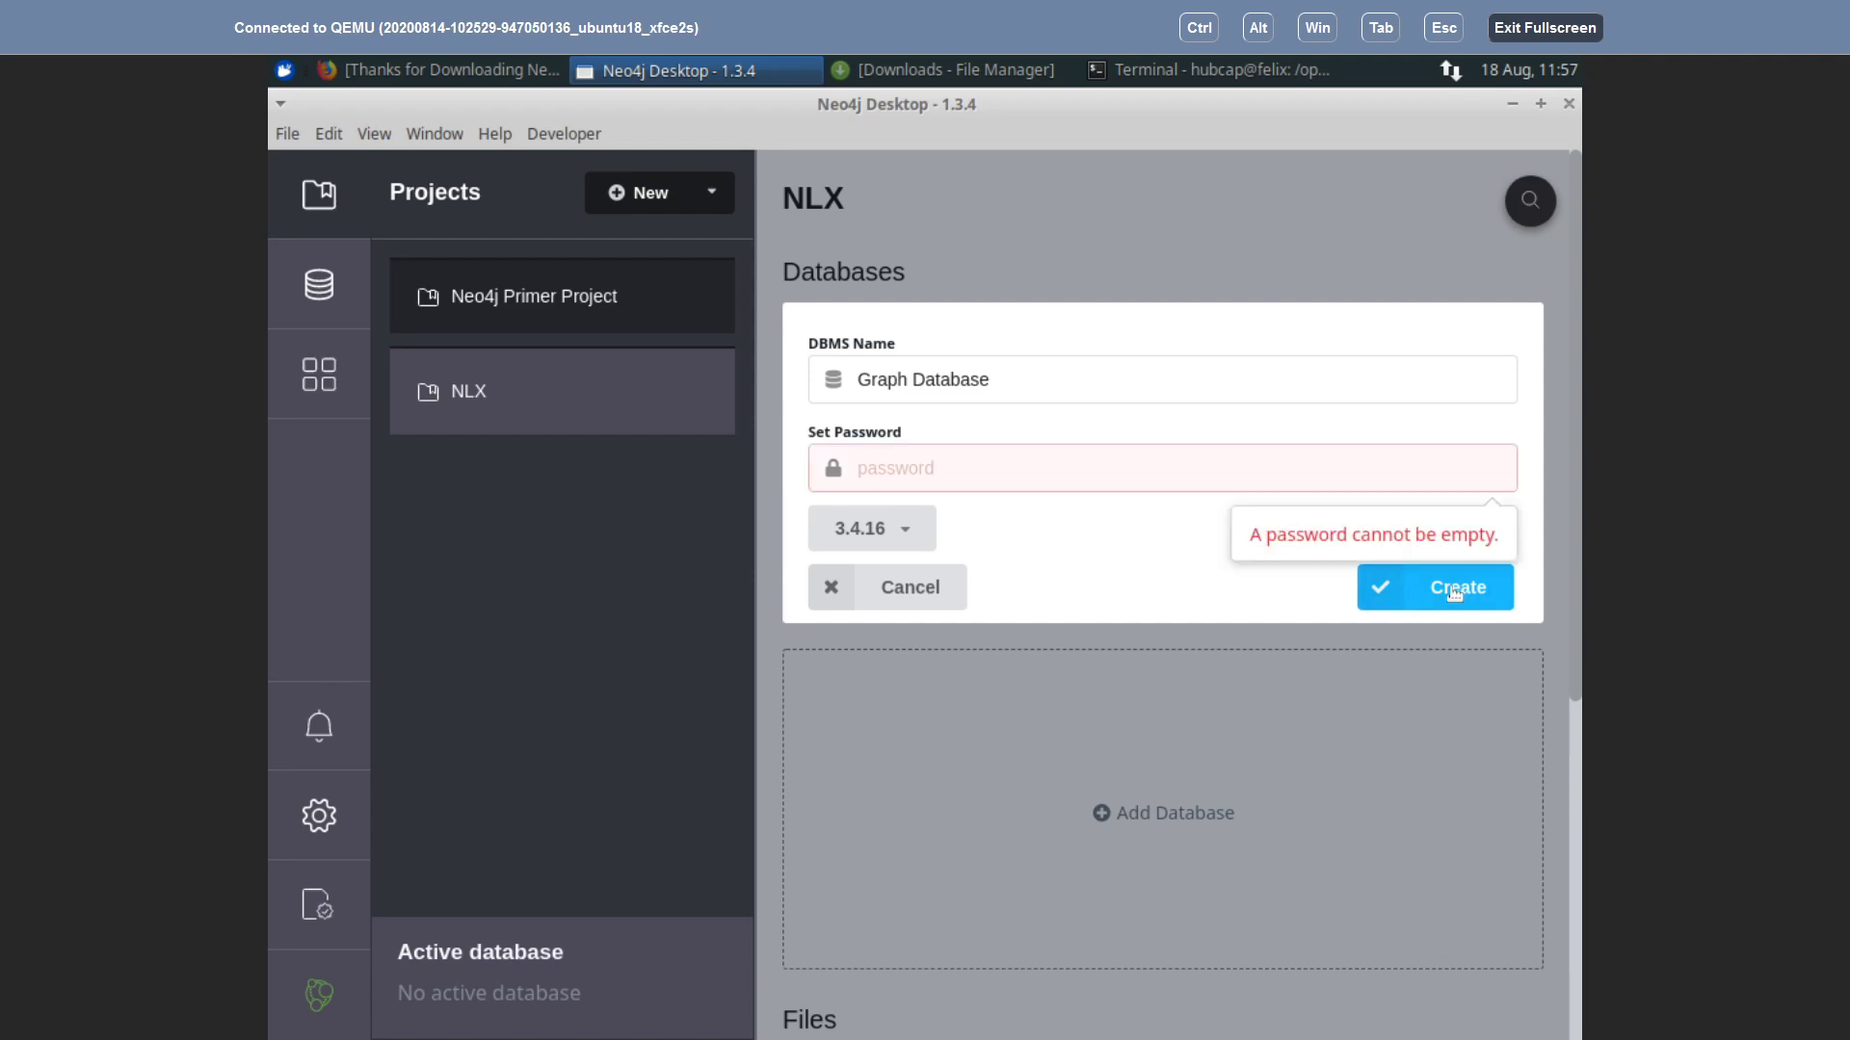
{"action": "left_click", "coordinate": [1000, 469]}
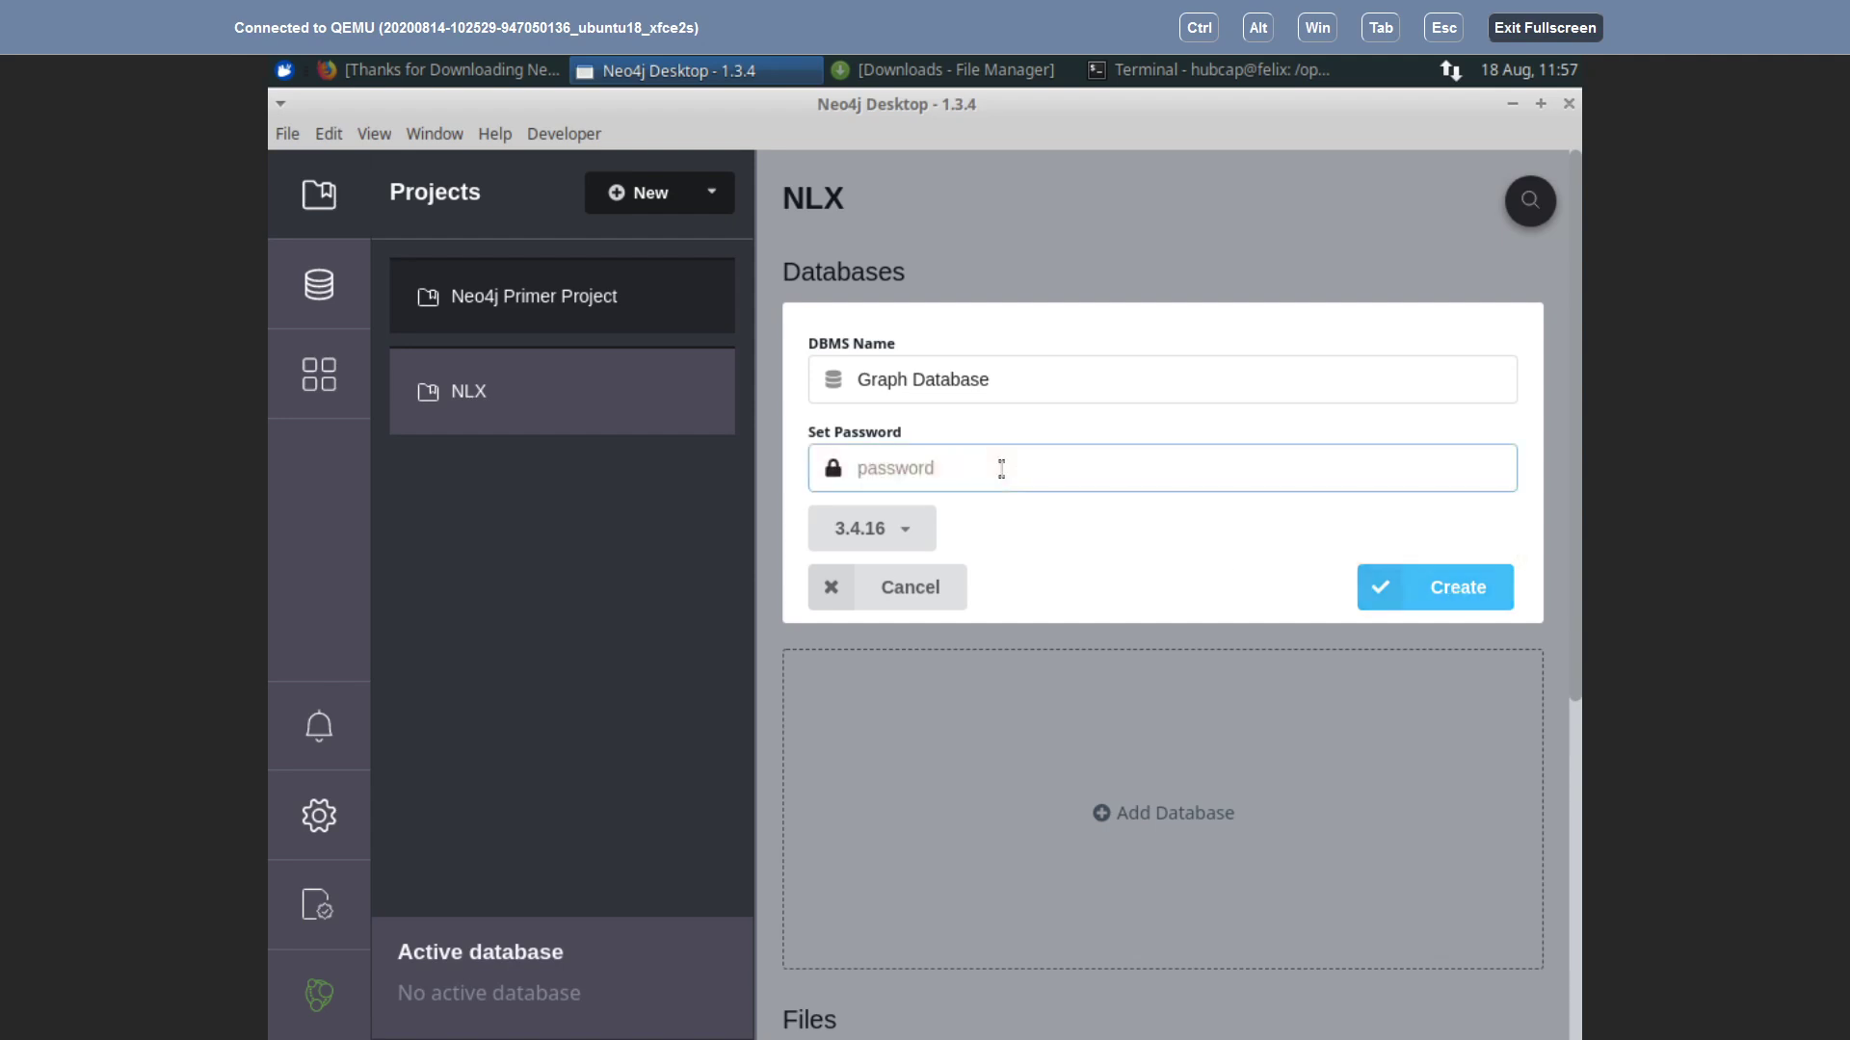
{"action": "type", "text": "test"}
Step: Switch to Eclipse and expand de.validas.nlx.ai > src down to the neo4j package
{"action": "left_click", "coordinate": [1544, 27]}
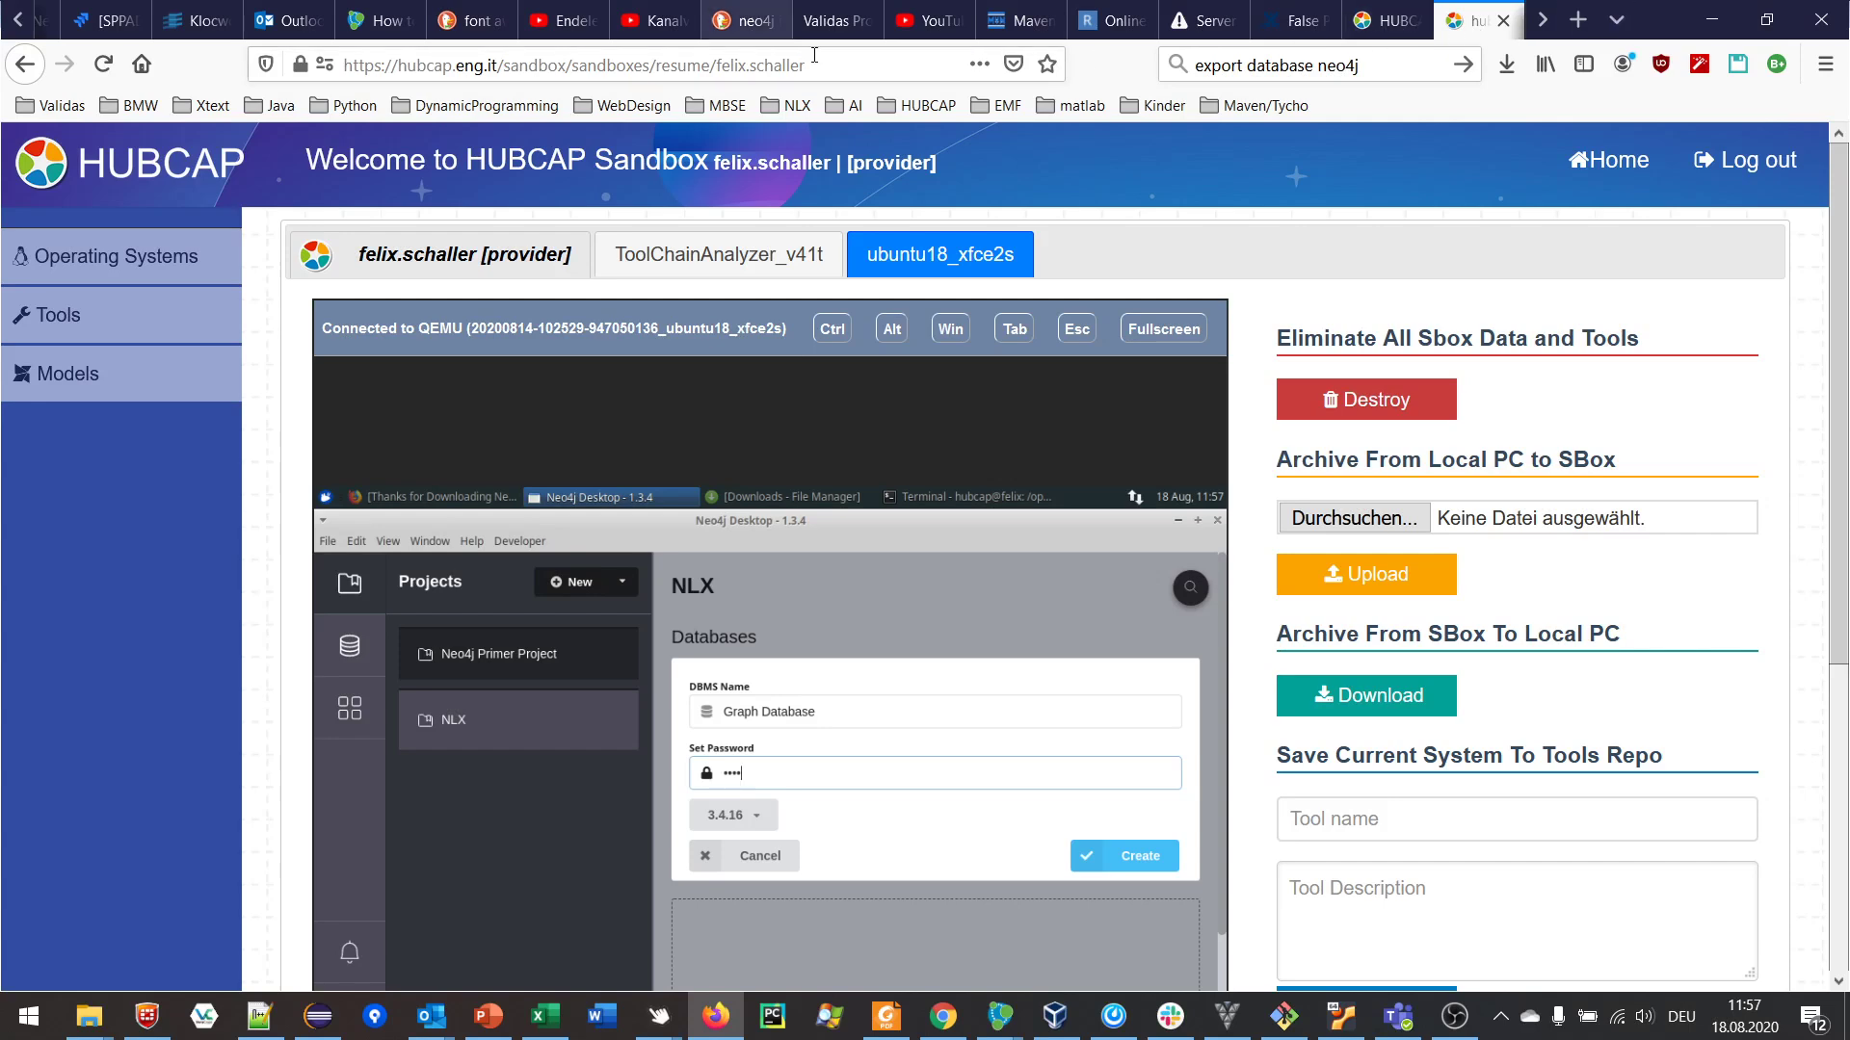
{"action": "left_click", "coordinate": [318, 1016]}
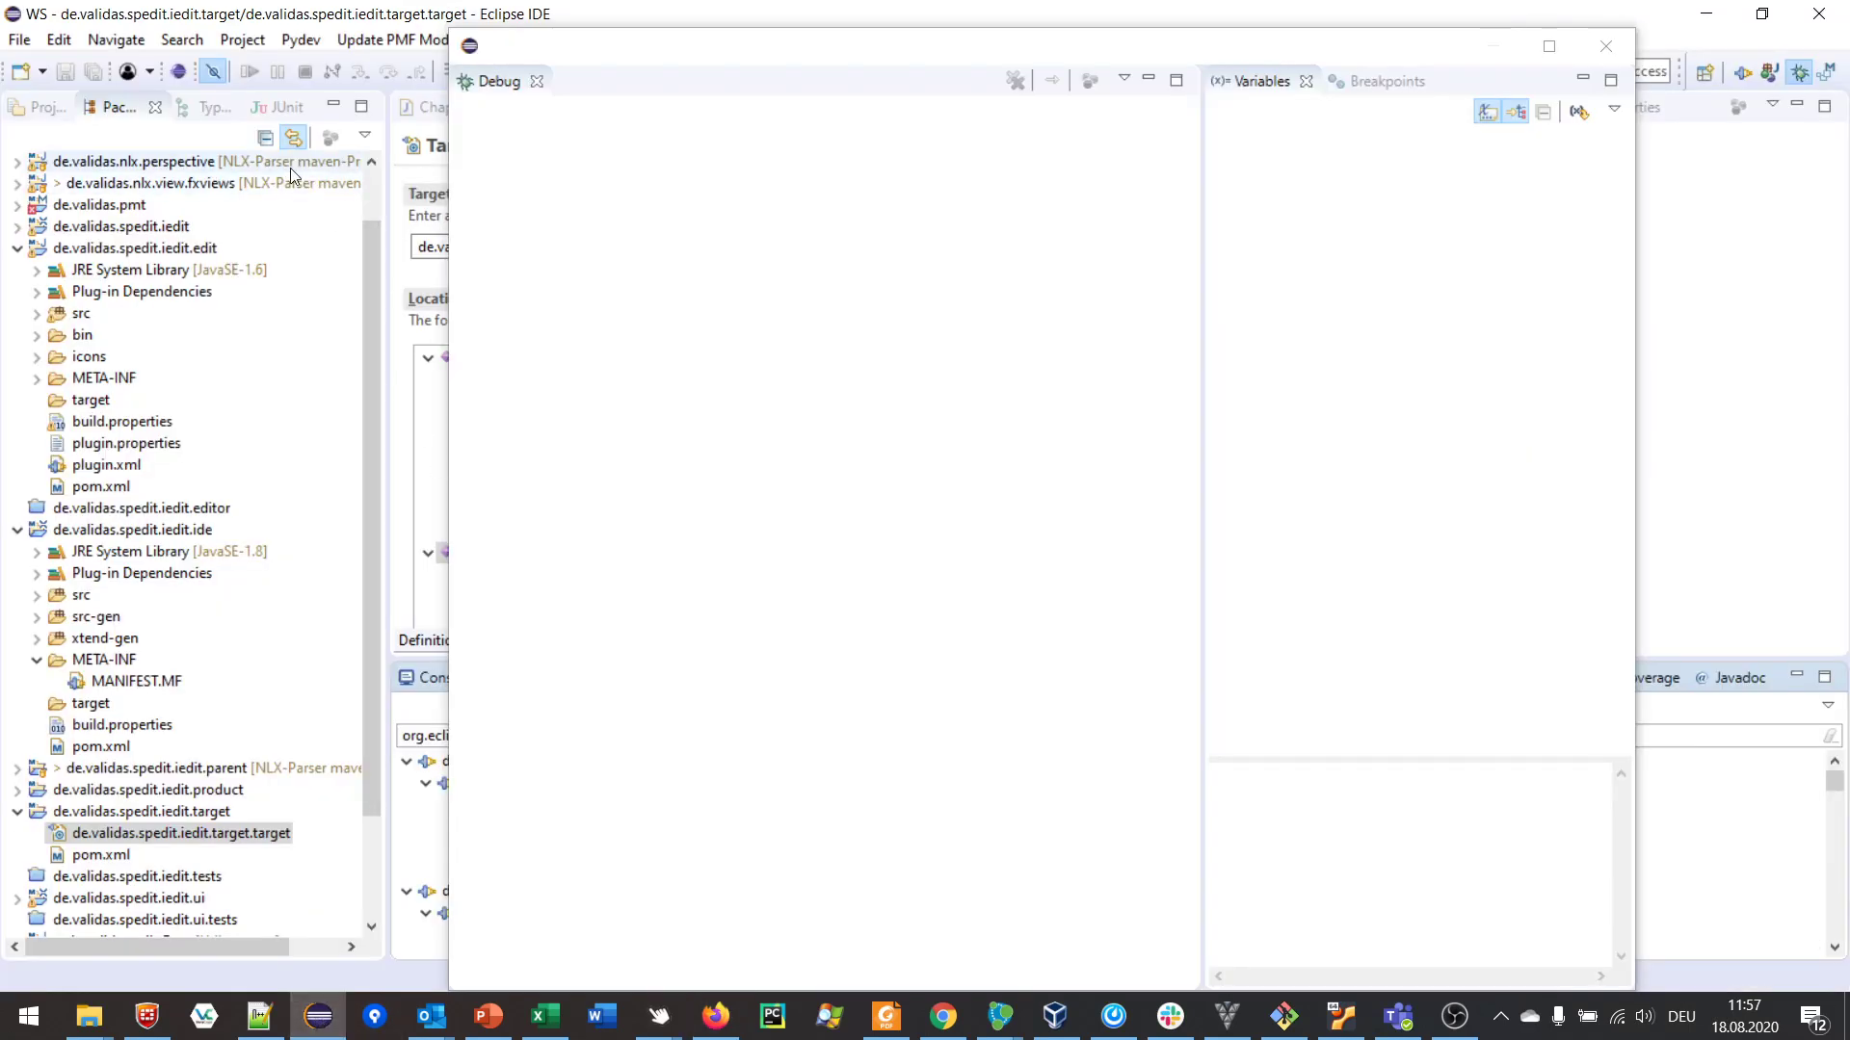
{"action": "left_click", "coordinate": [1500, 50]}
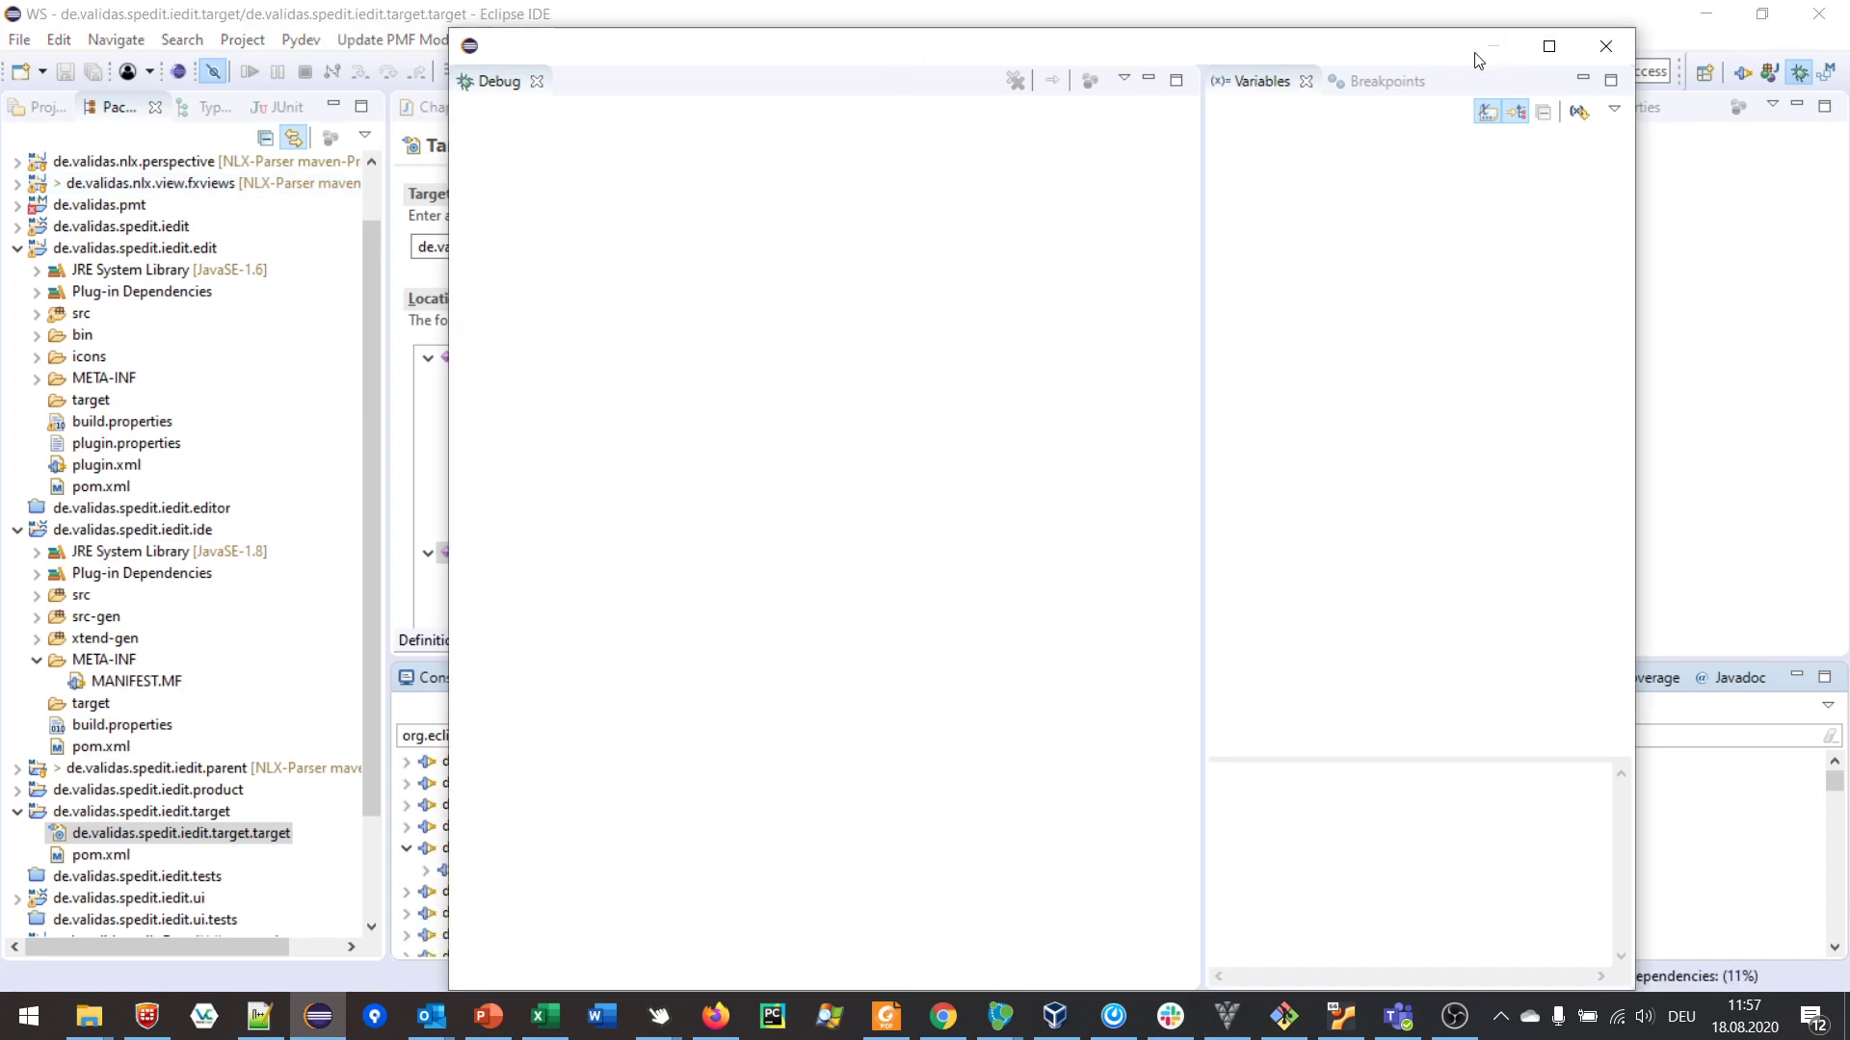
{"action": "left_click_drag", "start_coordinate": [776, 59], "coordinate": [834, 525]}
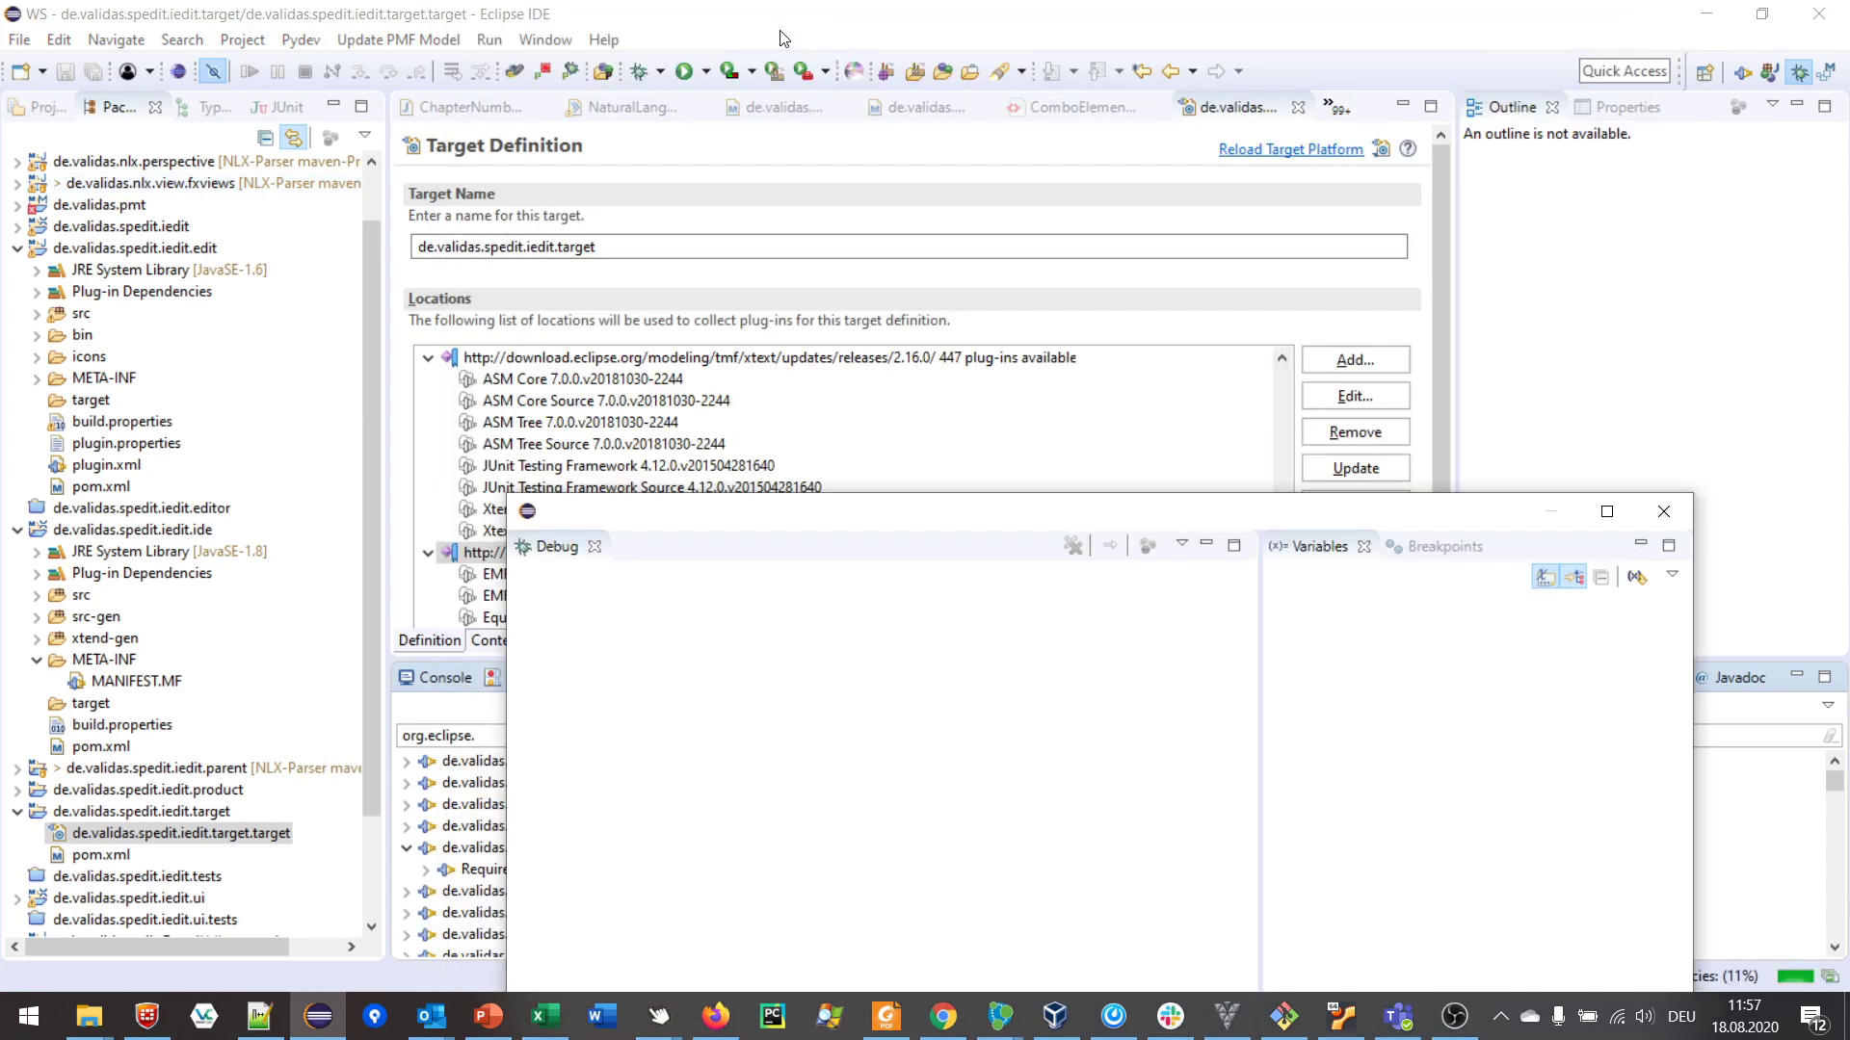
{"action": "left_click", "coordinate": [374, 194]}
{"action": "left_click", "coordinate": [94, 166]}
{"action": "left_click", "coordinate": [17, 161]}
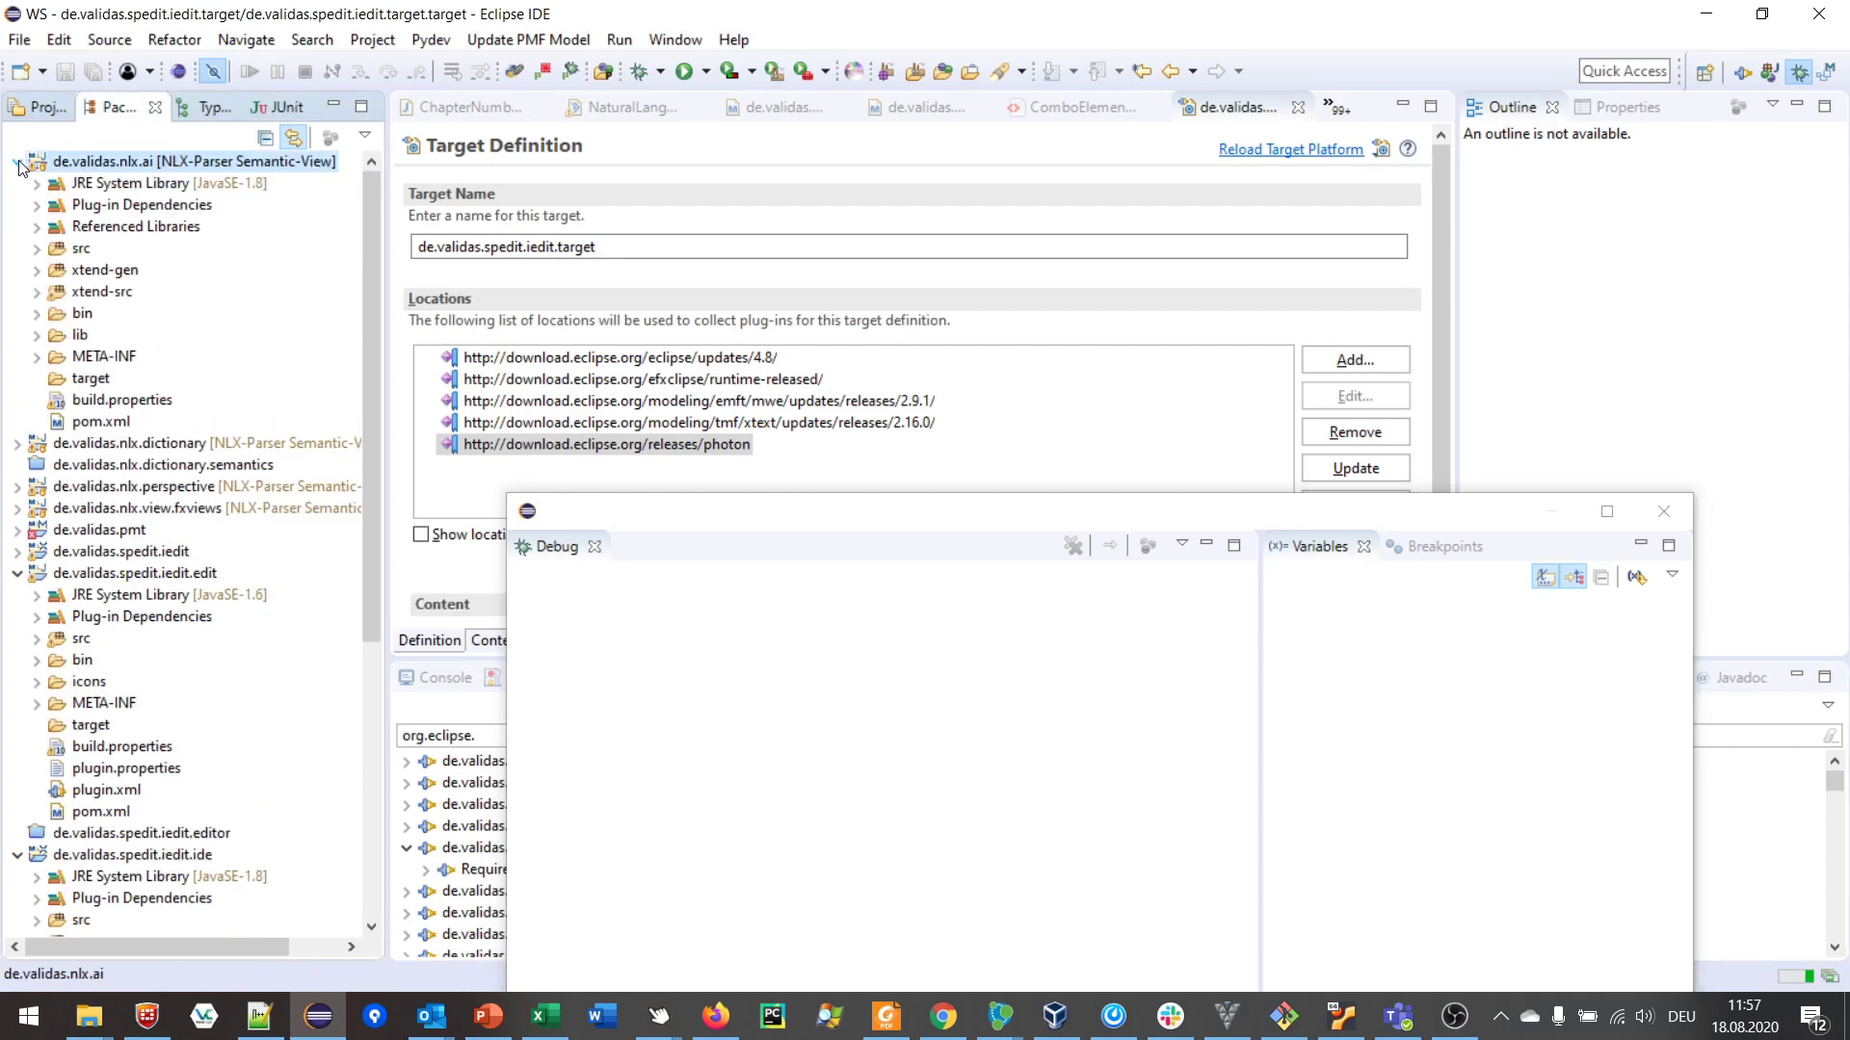
{"action": "left_click", "coordinate": [81, 251]}
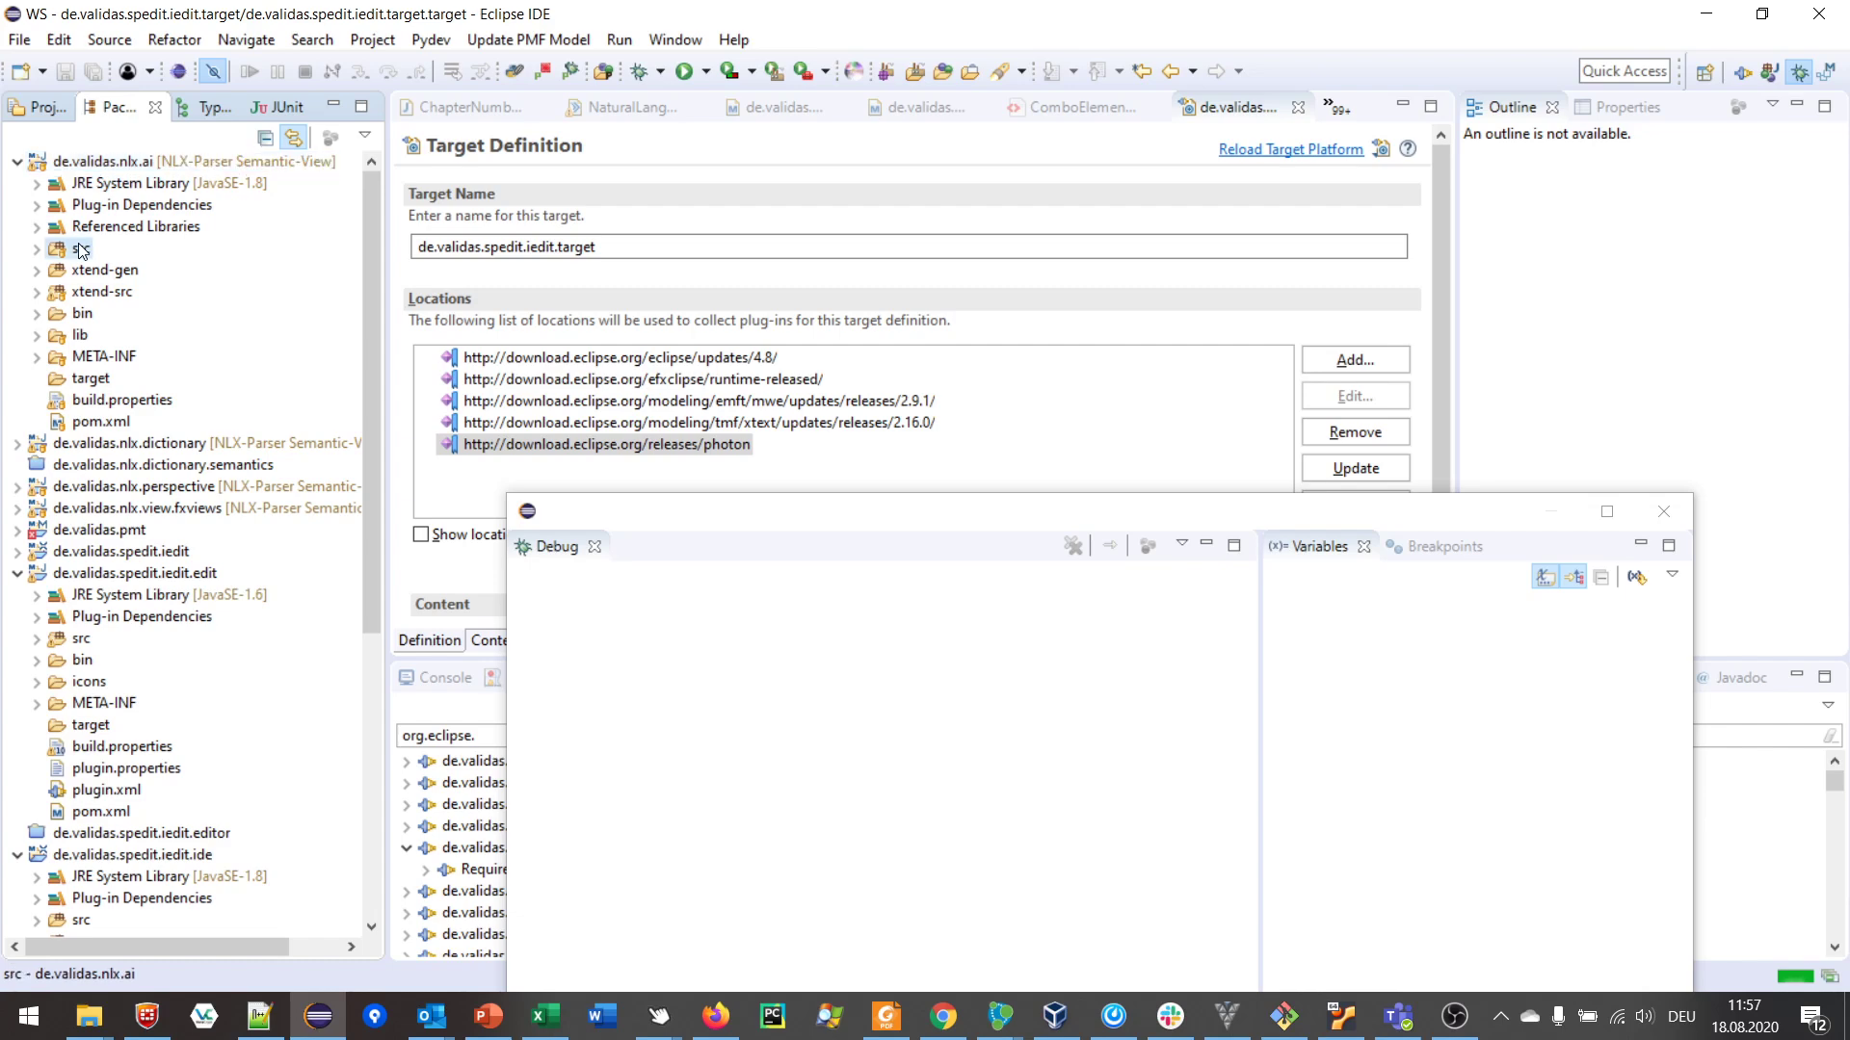
{"action": "double_click", "coordinate": [81, 250]}
{"action": "left_click", "coordinate": [141, 269]}
{"action": "double_click", "coordinate": [141, 270]}
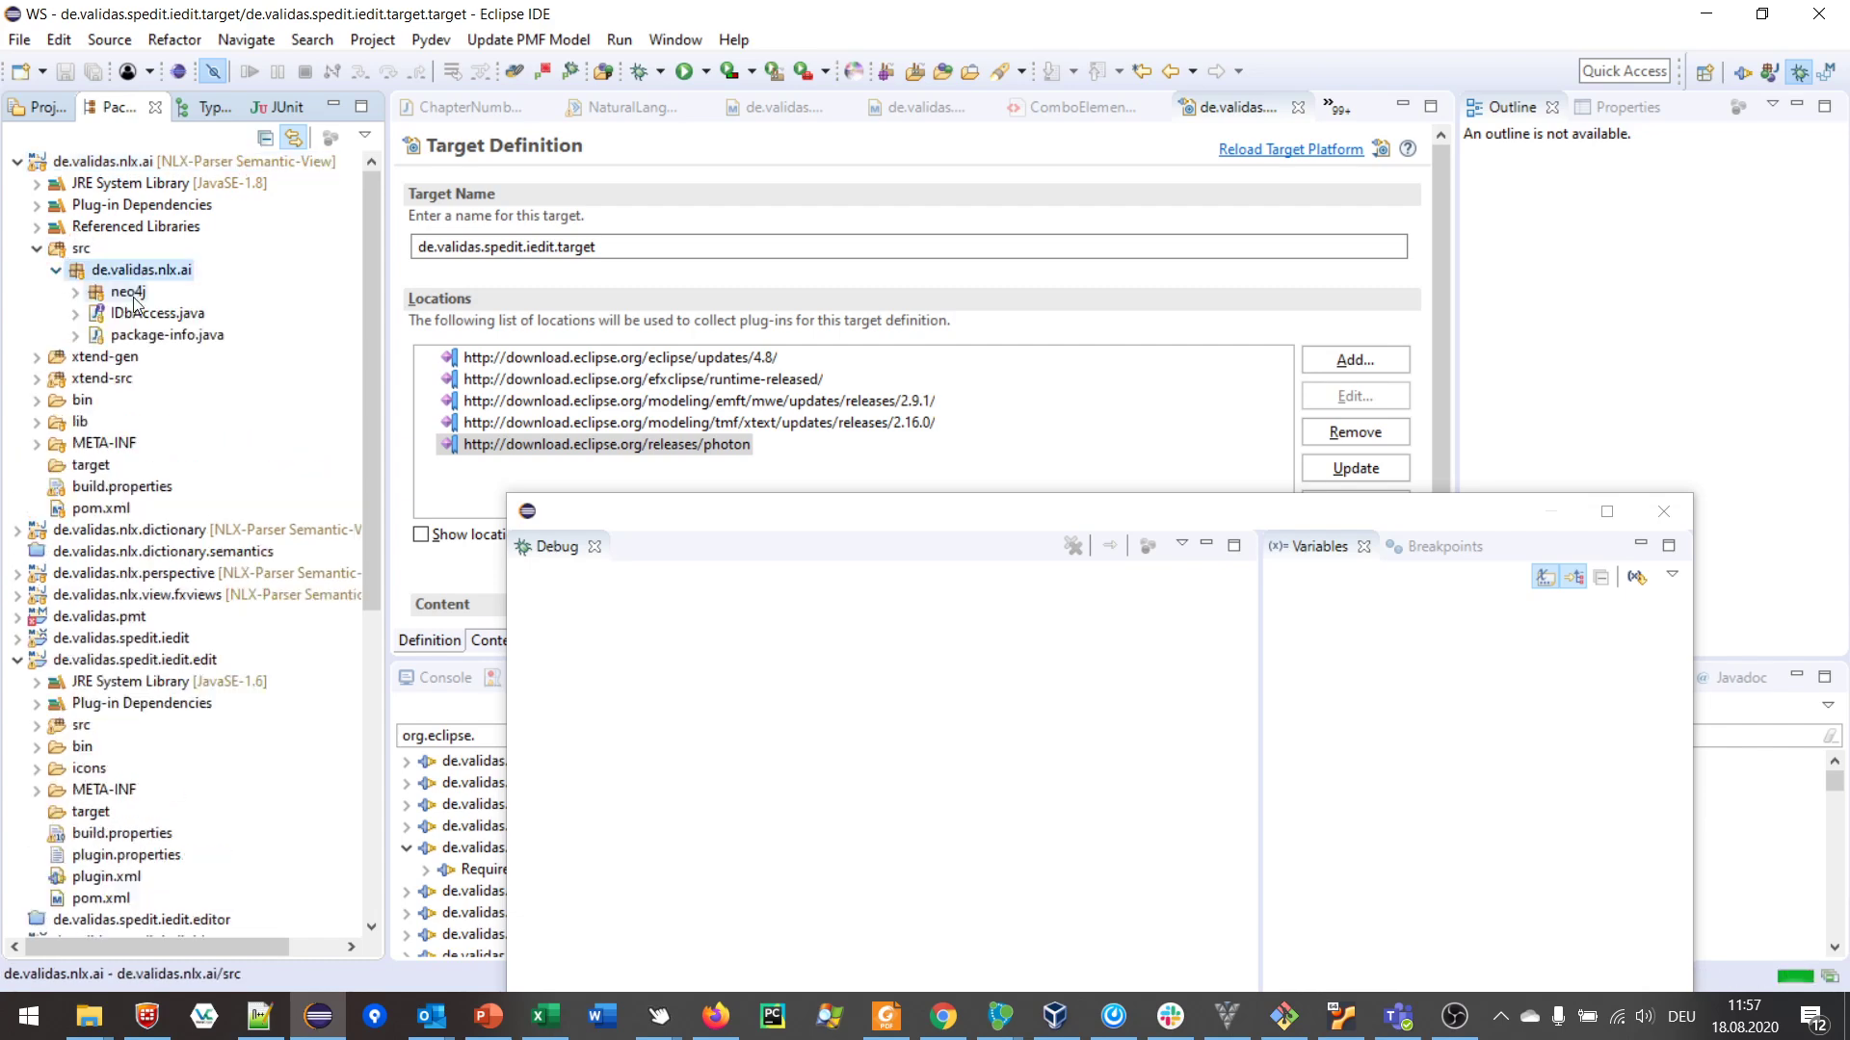
{"action": "left_click", "coordinate": [76, 292]}
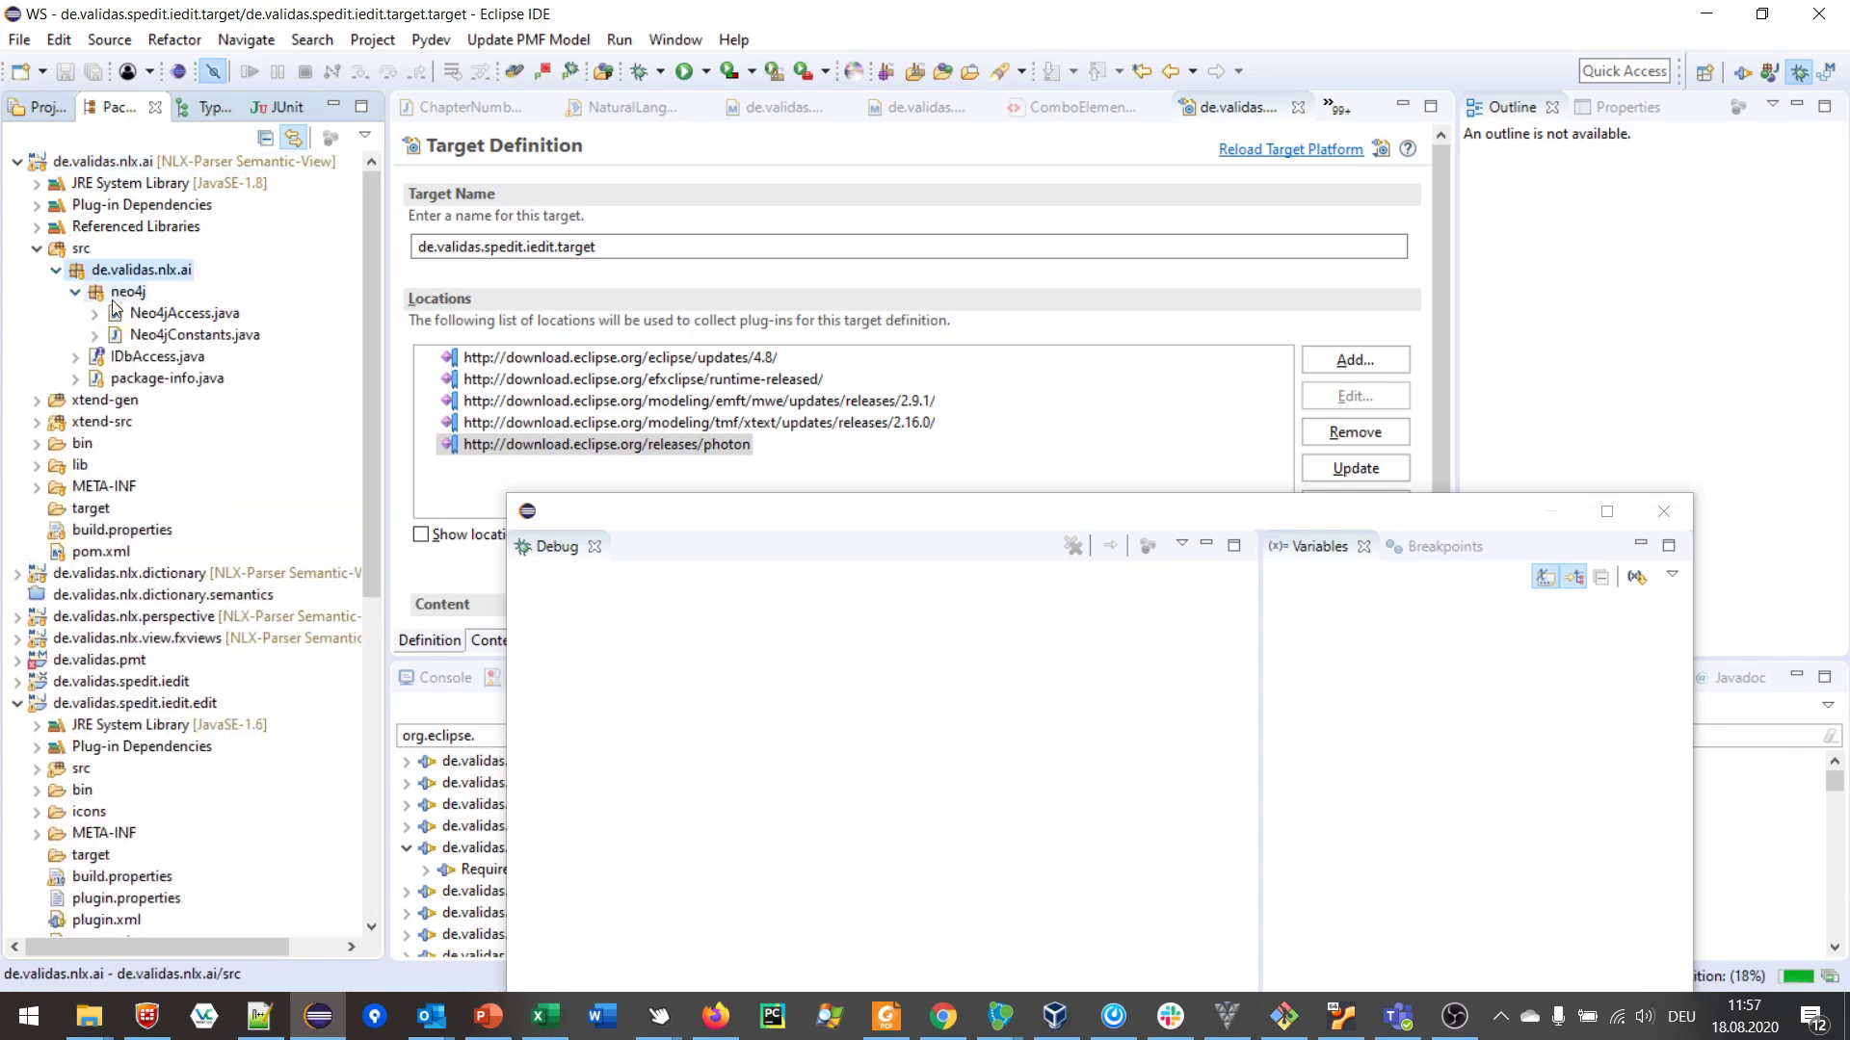
Step: Open Neo4jConstants.java and Neo4jAccess.java to check default credentials, then return to the browser
{"action": "left_click", "coordinate": [197, 334]}
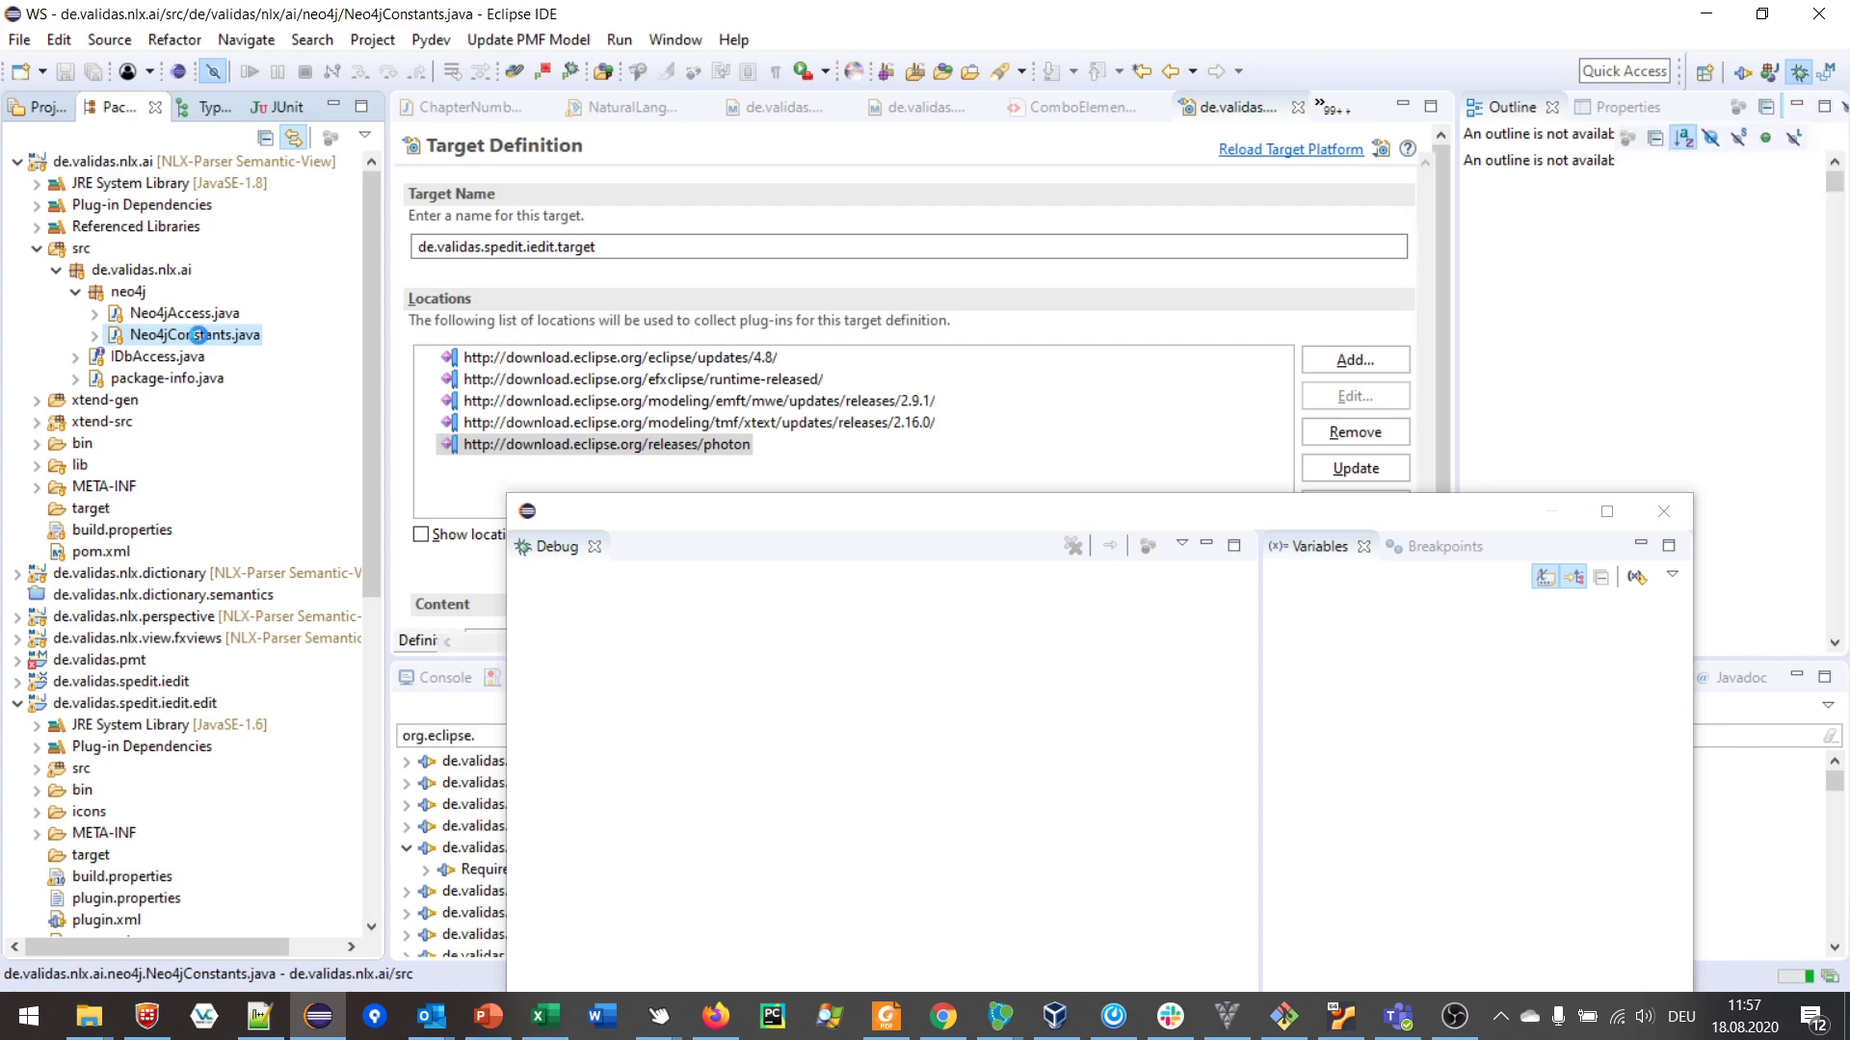
{"action": "double_click", "coordinate": [198, 334]}
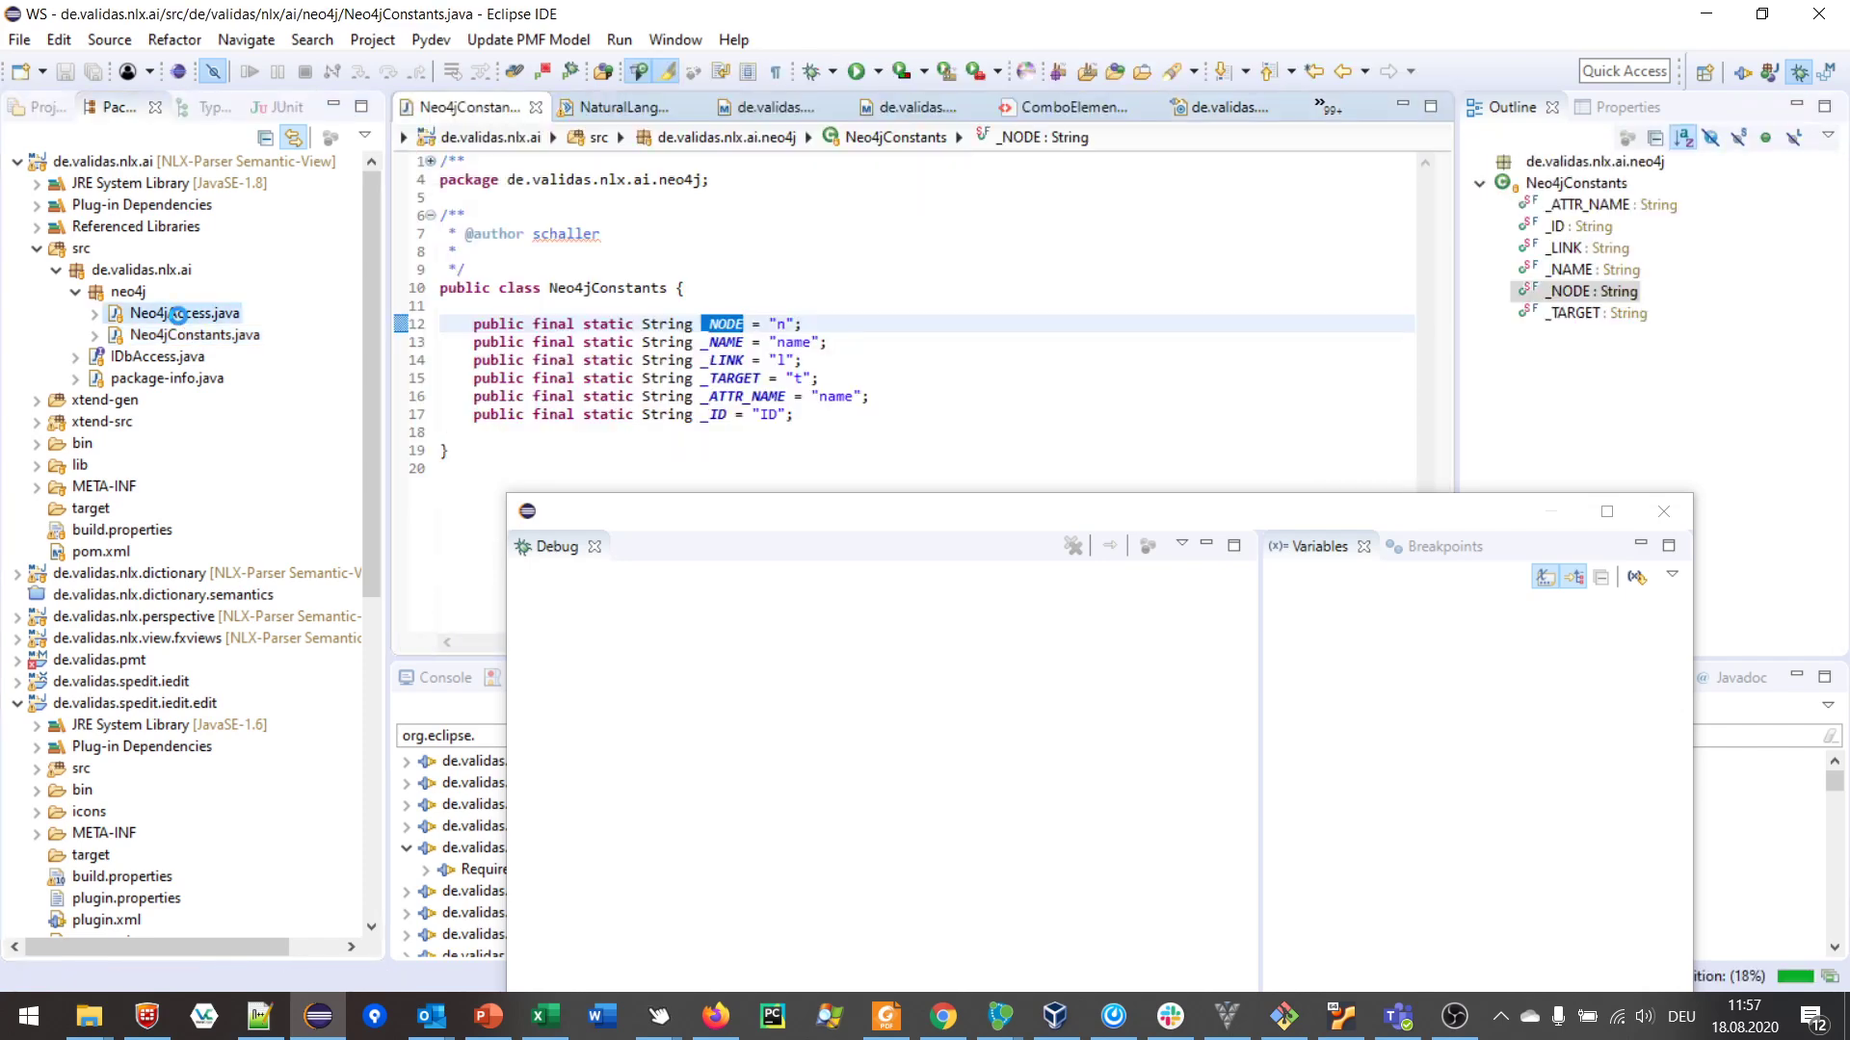
{"action": "double_click", "coordinate": [178, 314]}
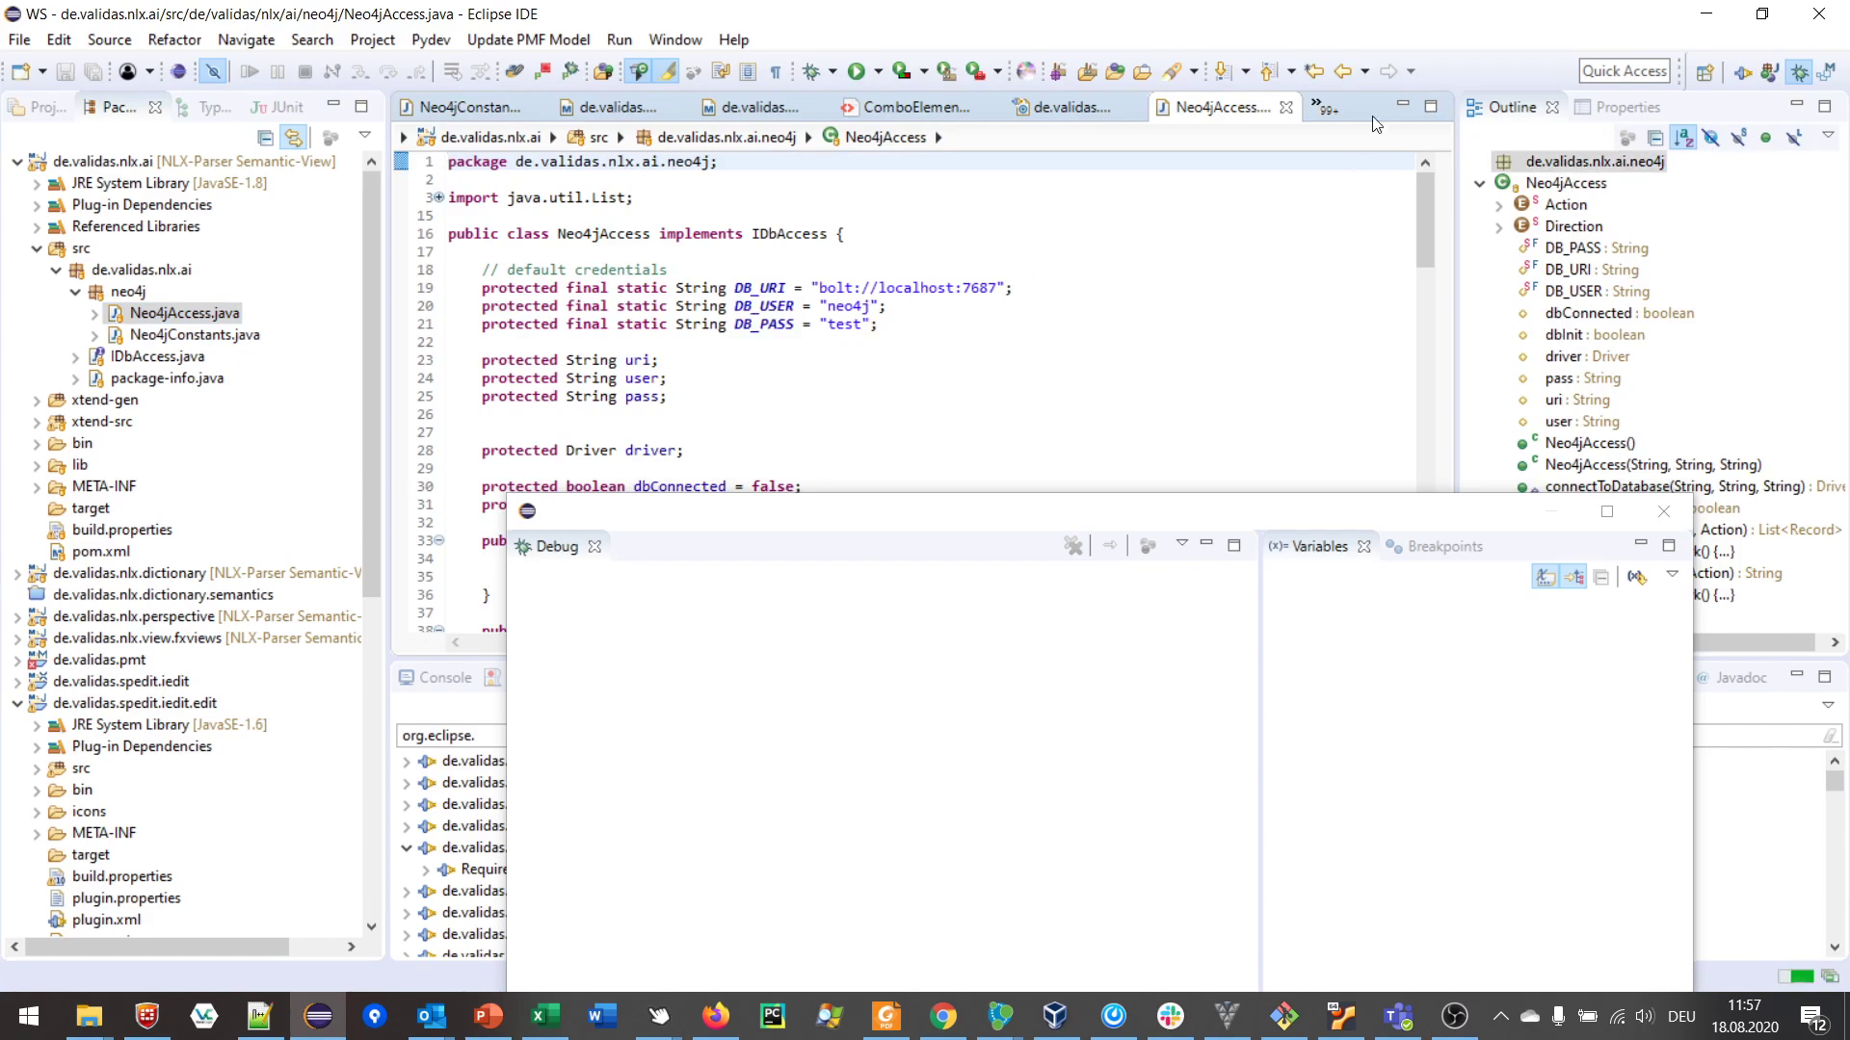
{"action": "key", "text": "alt+Tab"}
{"action": "left_click", "coordinate": [644, 320]}
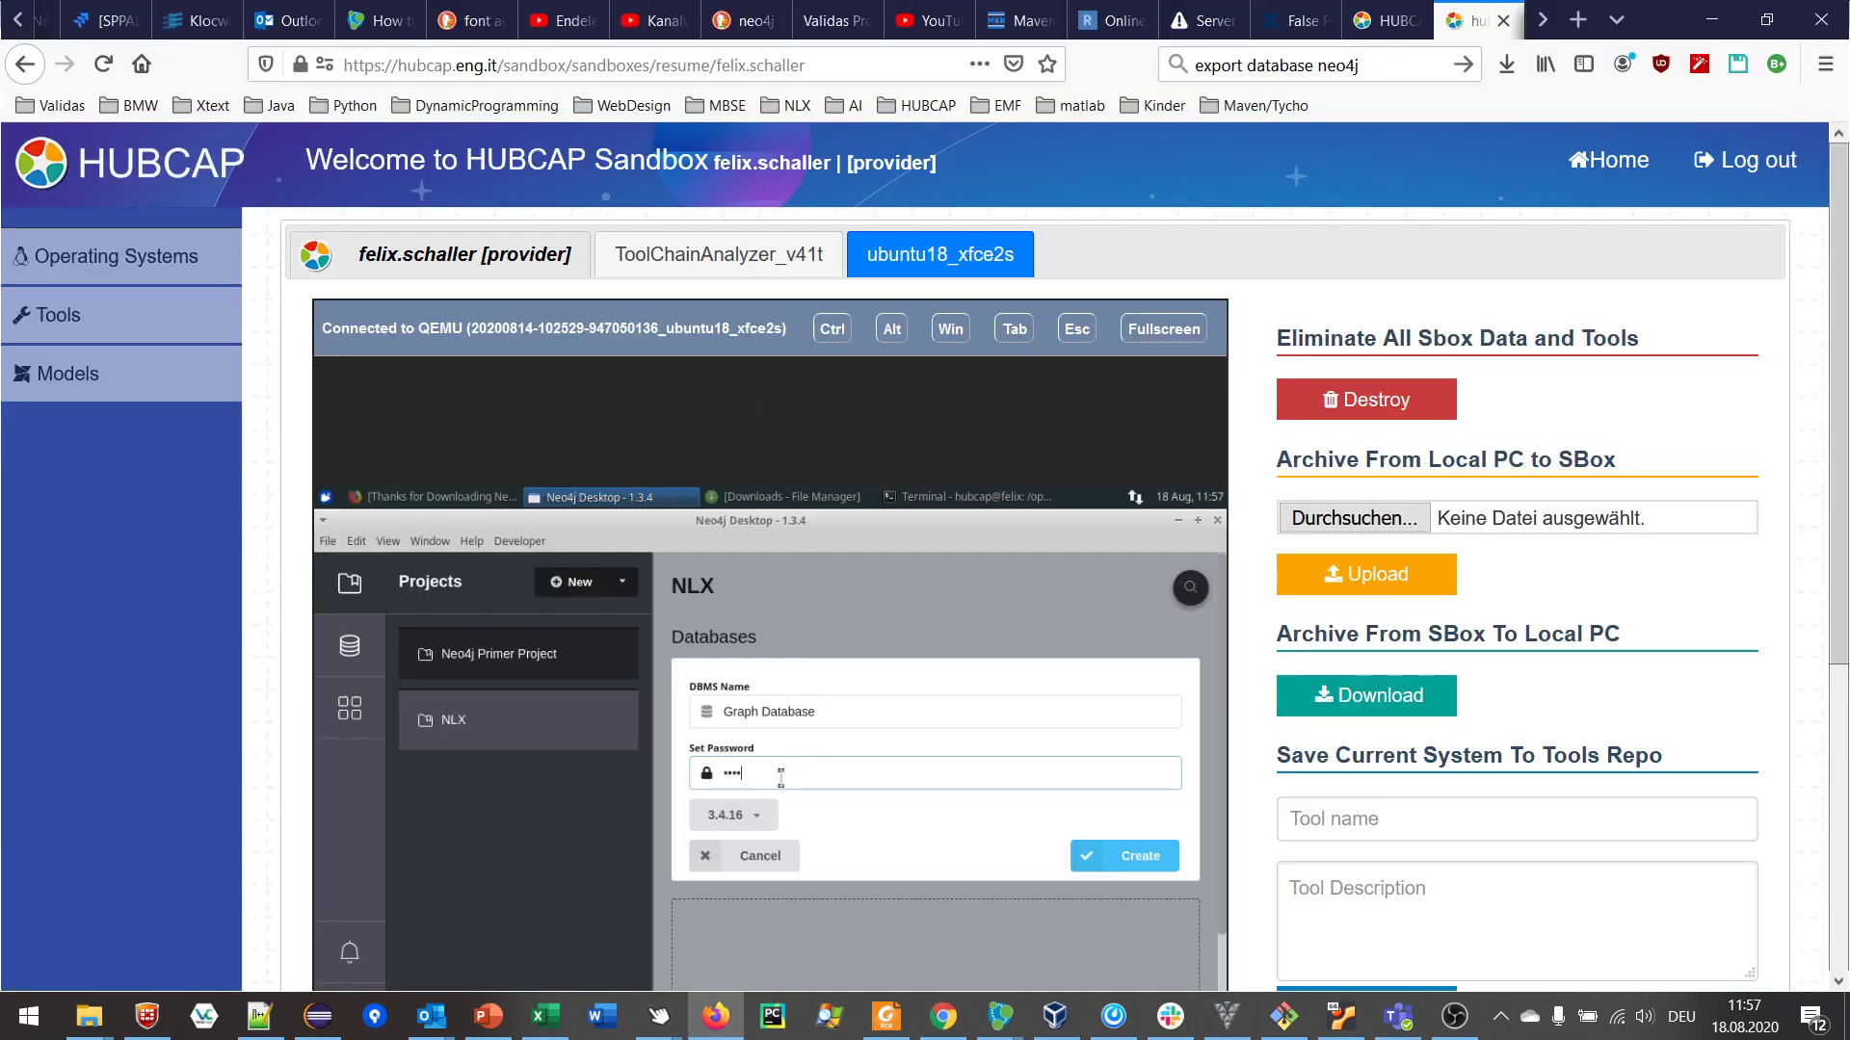
Step: Clear and retype the database password with the virtual machine back in full screen
{"action": "key", "text": "BackSpace"}
{"action": "type", "text": "••••"}
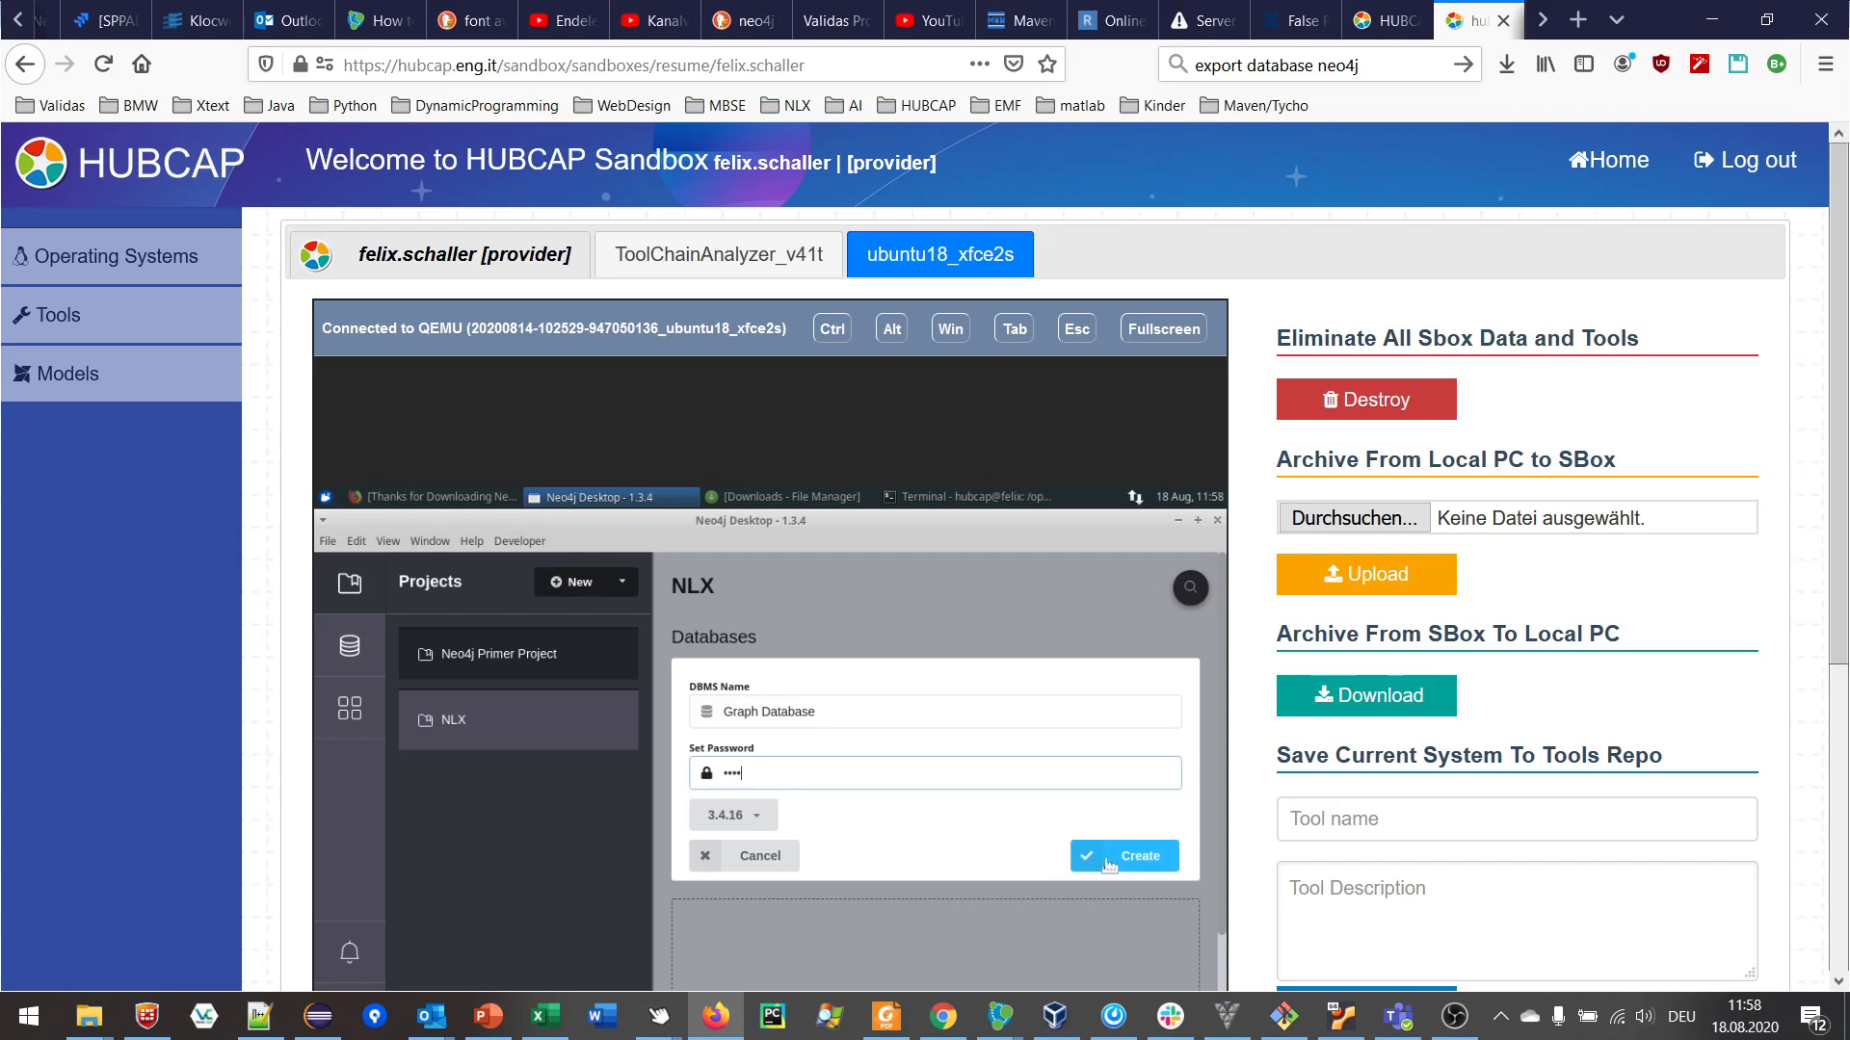
{"action": "key", "text": "BackSpace"}
{"action": "left_click", "coordinate": [1164, 329]}
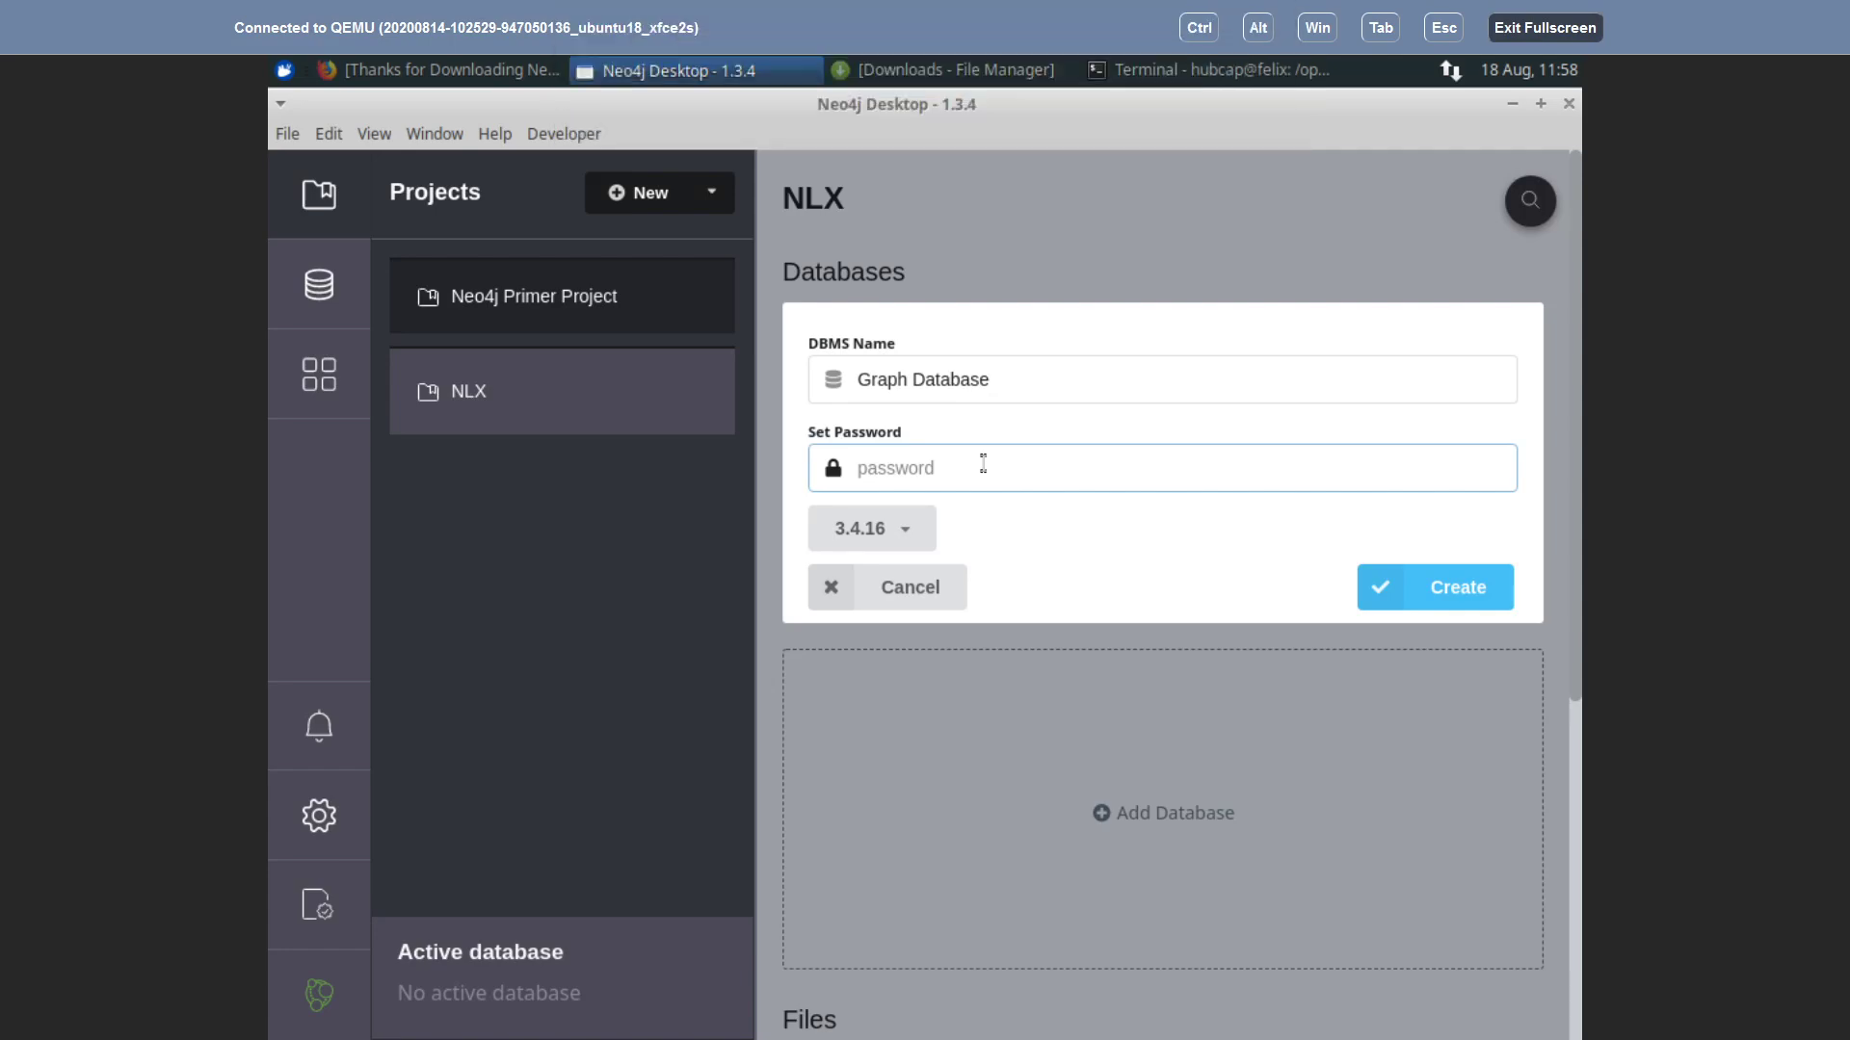
{"action": "type", "text": "test"}
Step: Create the Graph Database on Neo4j 3.4.16 and wait for it to finish
{"action": "left_click", "coordinate": [1454, 598]}
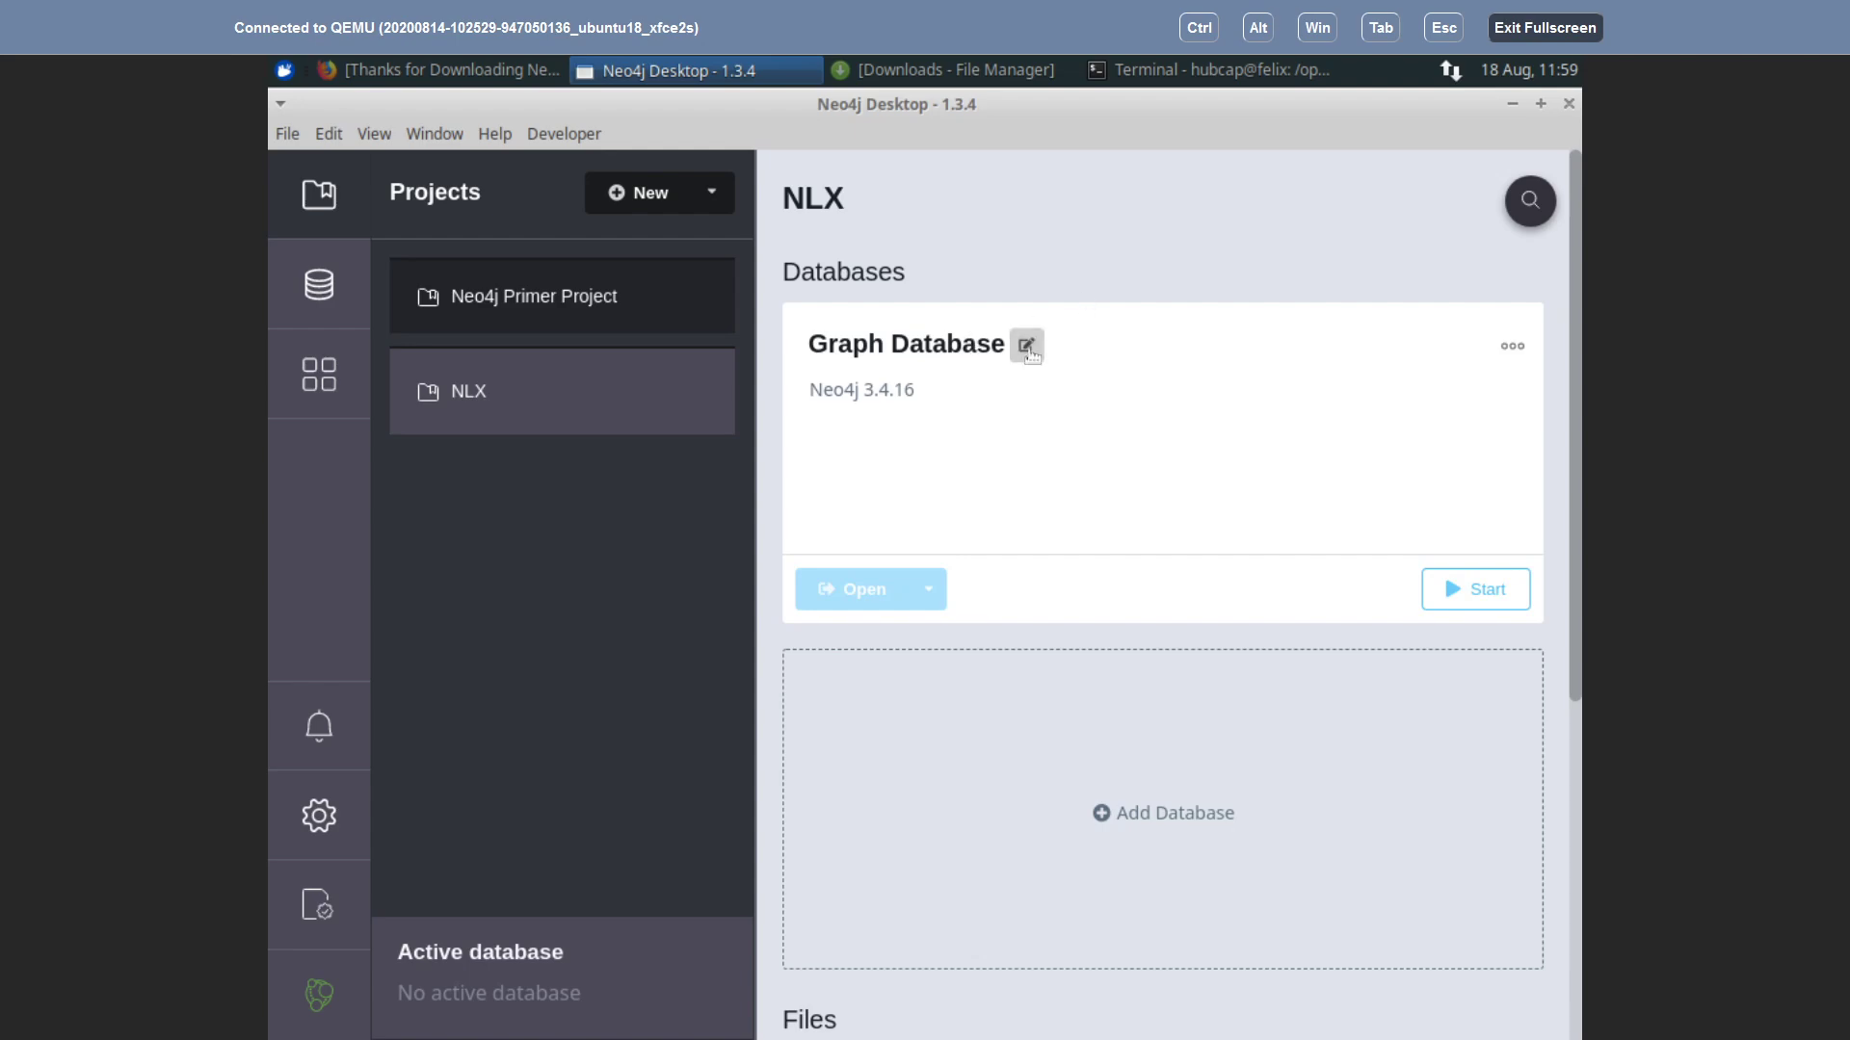
Step: Rename the Graph Database to 'Dictionary'
{"action": "left_click", "coordinate": [1028, 344]}
{"action": "left_click_drag", "start_coordinate": [1026, 346], "coordinate": [762, 359]}
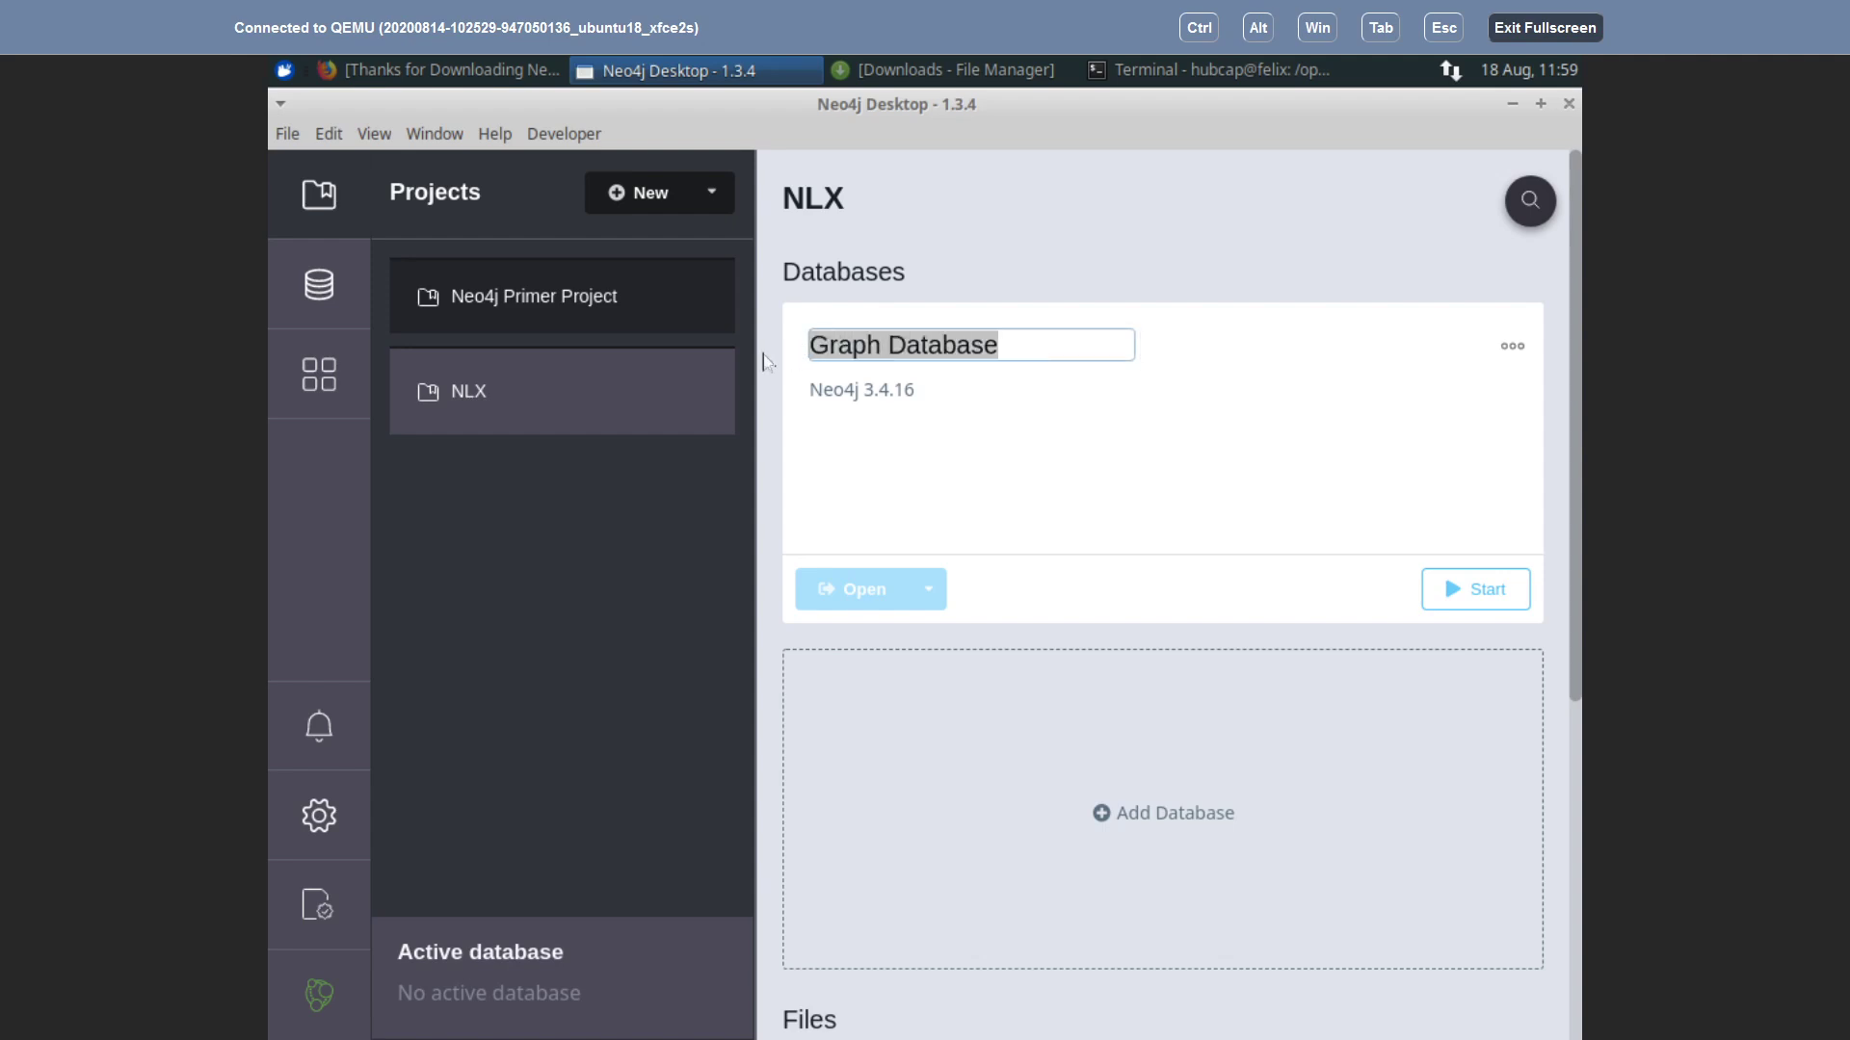
{"action": "type", "text": "d"}
{"action": "key", "text": "BackSpace"}
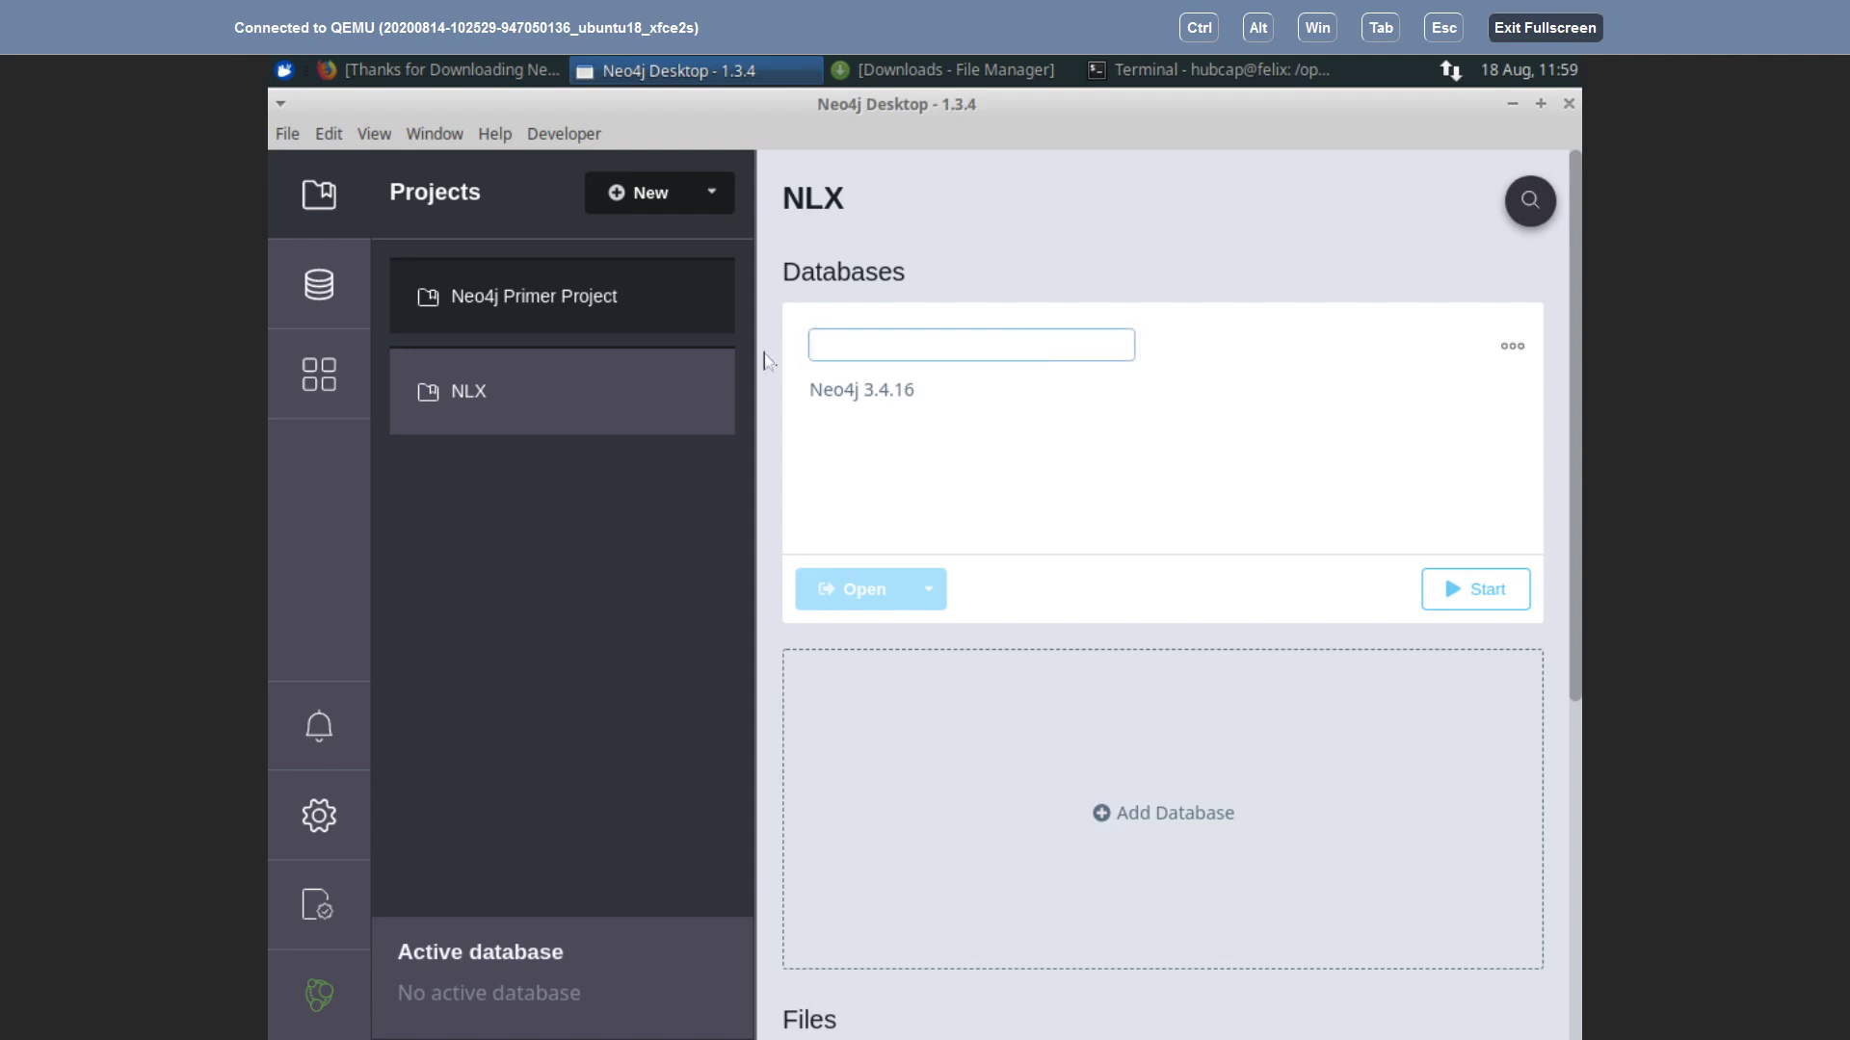
{"action": "type", "text": "Dictionarz"}
{"action": "key", "text": "BackSpace"}
{"action": "type", "text": "y"}
{"action": "left_click", "coordinate": [1157, 345]}
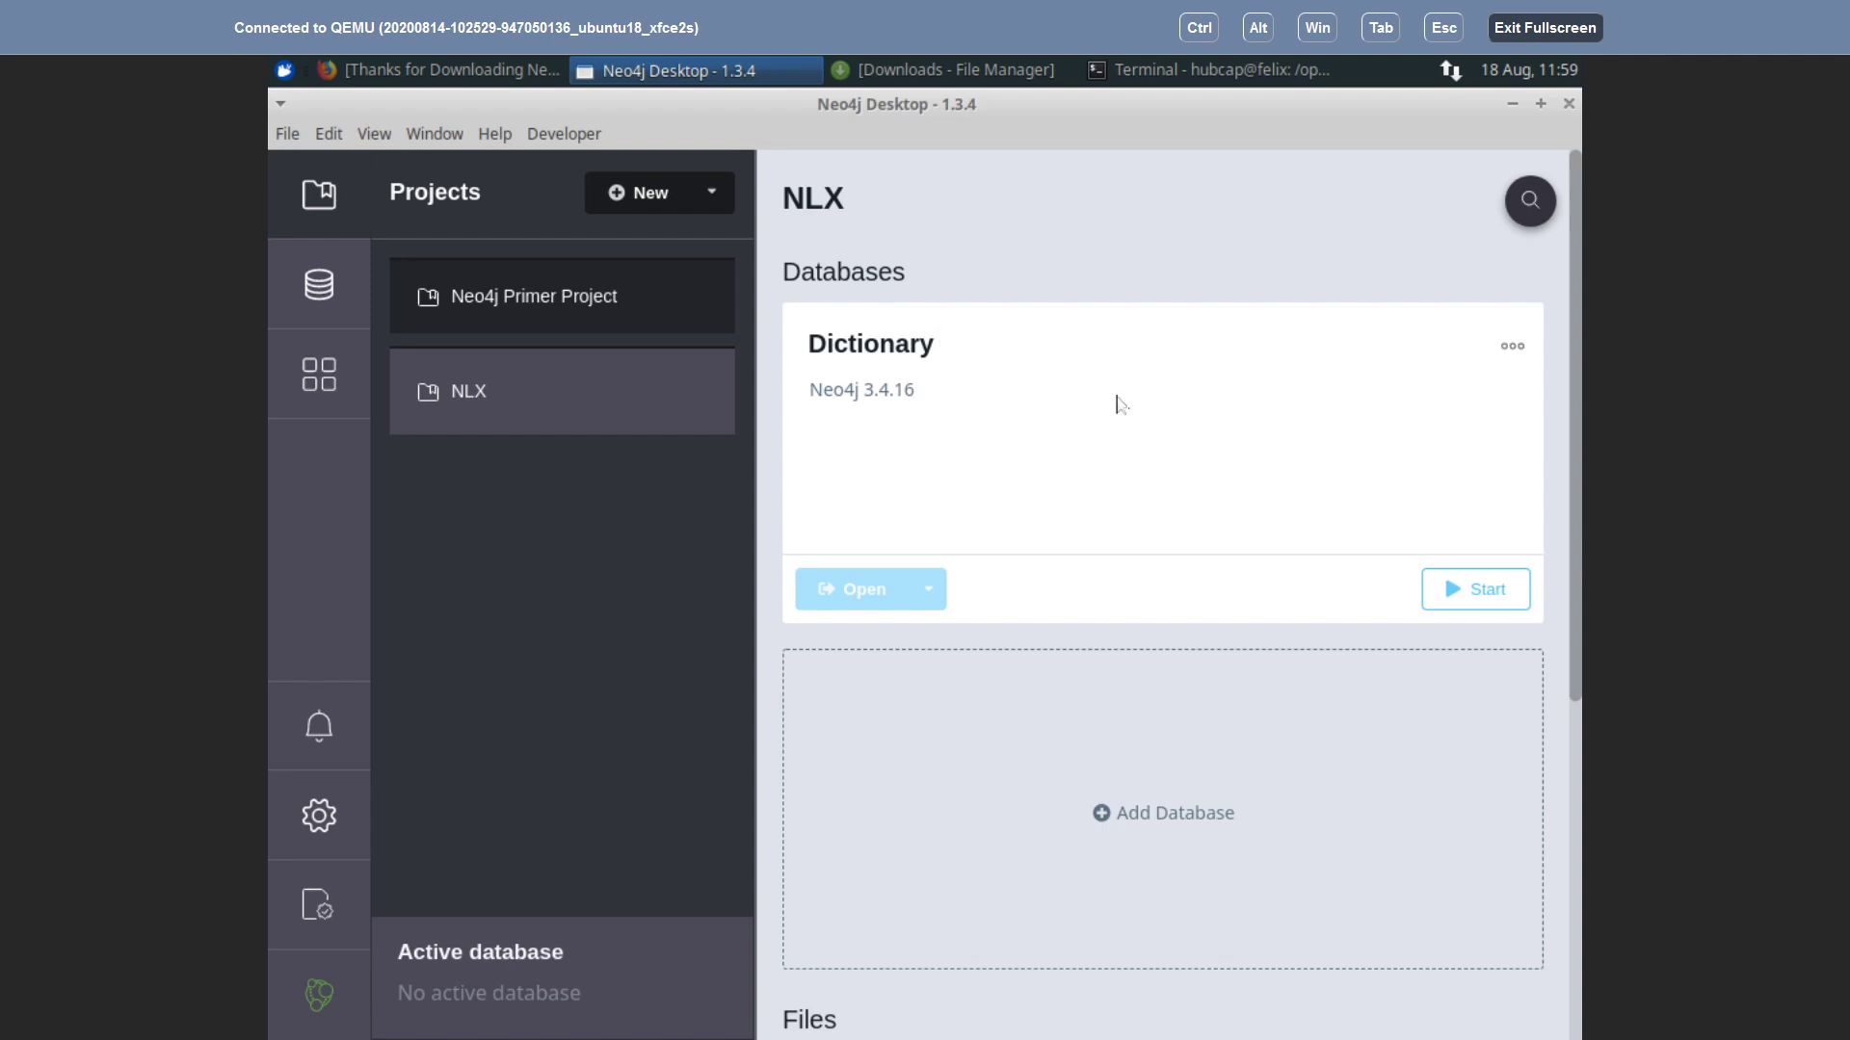
Step: Start the Dictionary database so it runs as Active with 0 nodes
{"action": "mouse_move", "coordinate": [966, 349]}
{"action": "left_click", "coordinate": [1523, 351]}
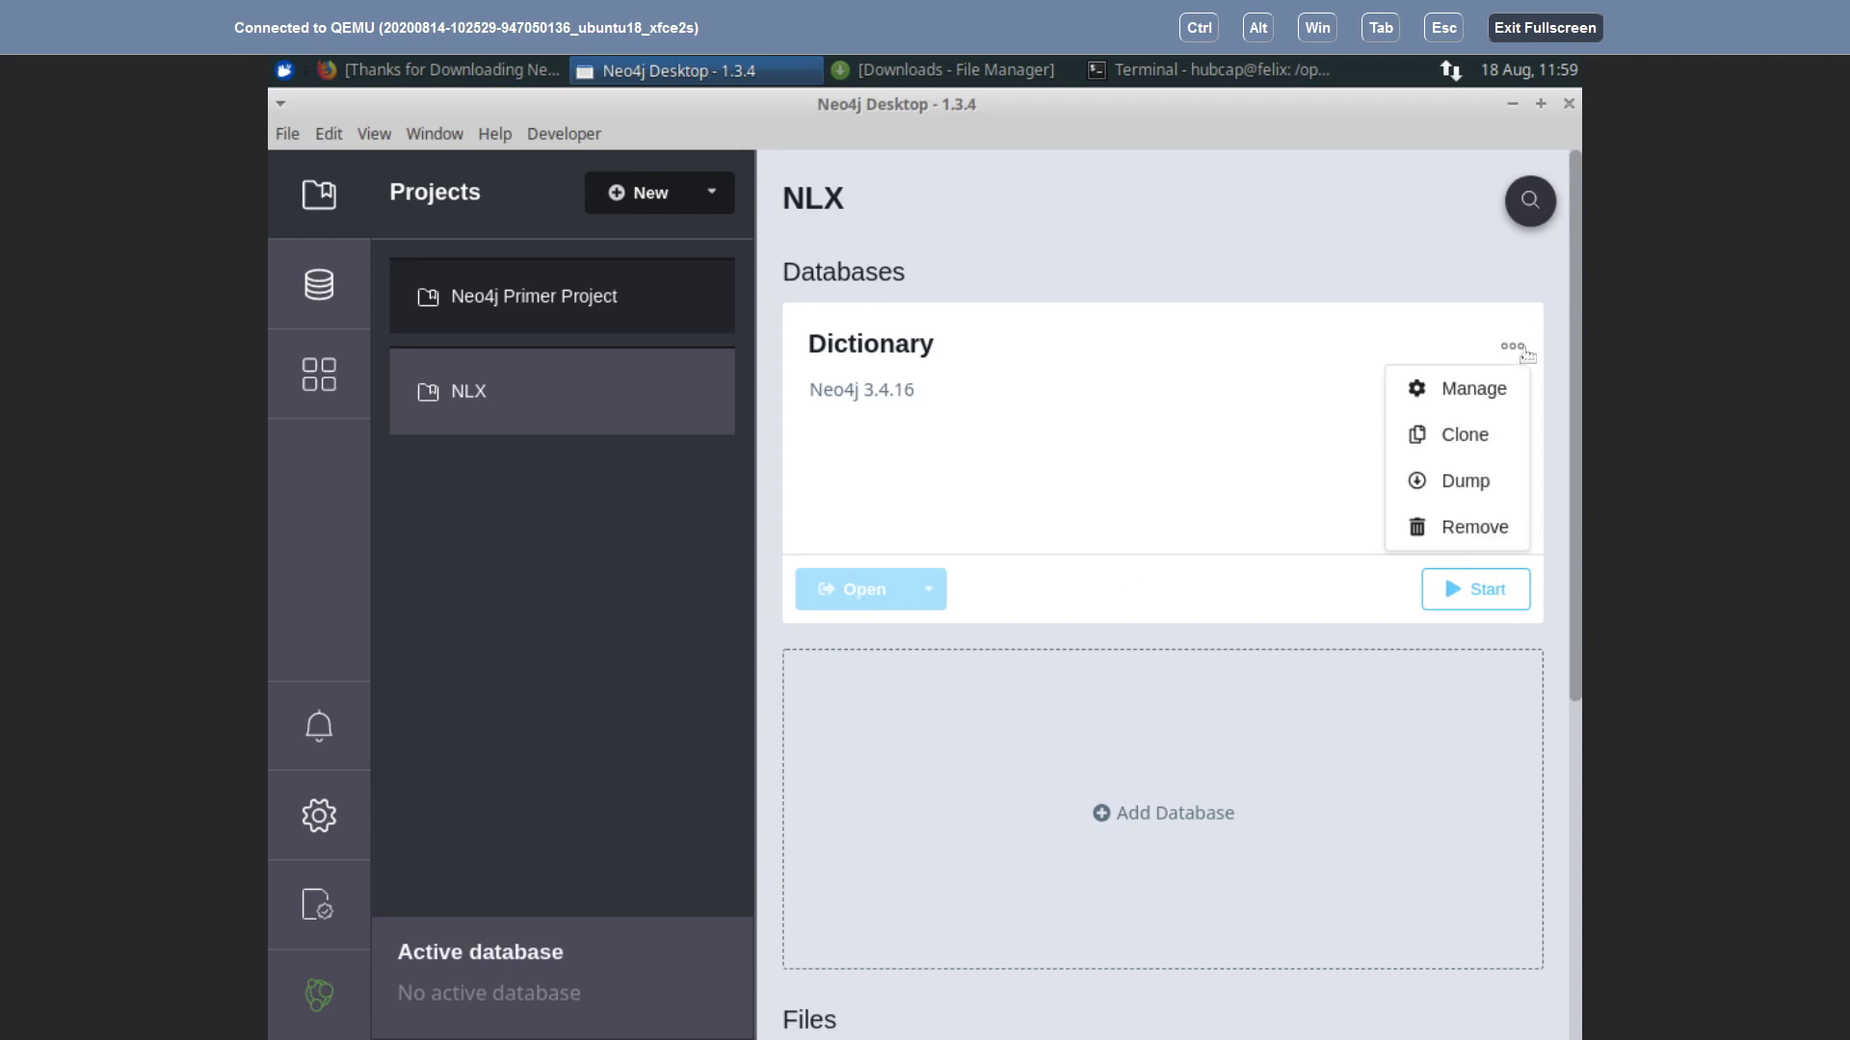
{"action": "left_click", "coordinate": [1194, 395]}
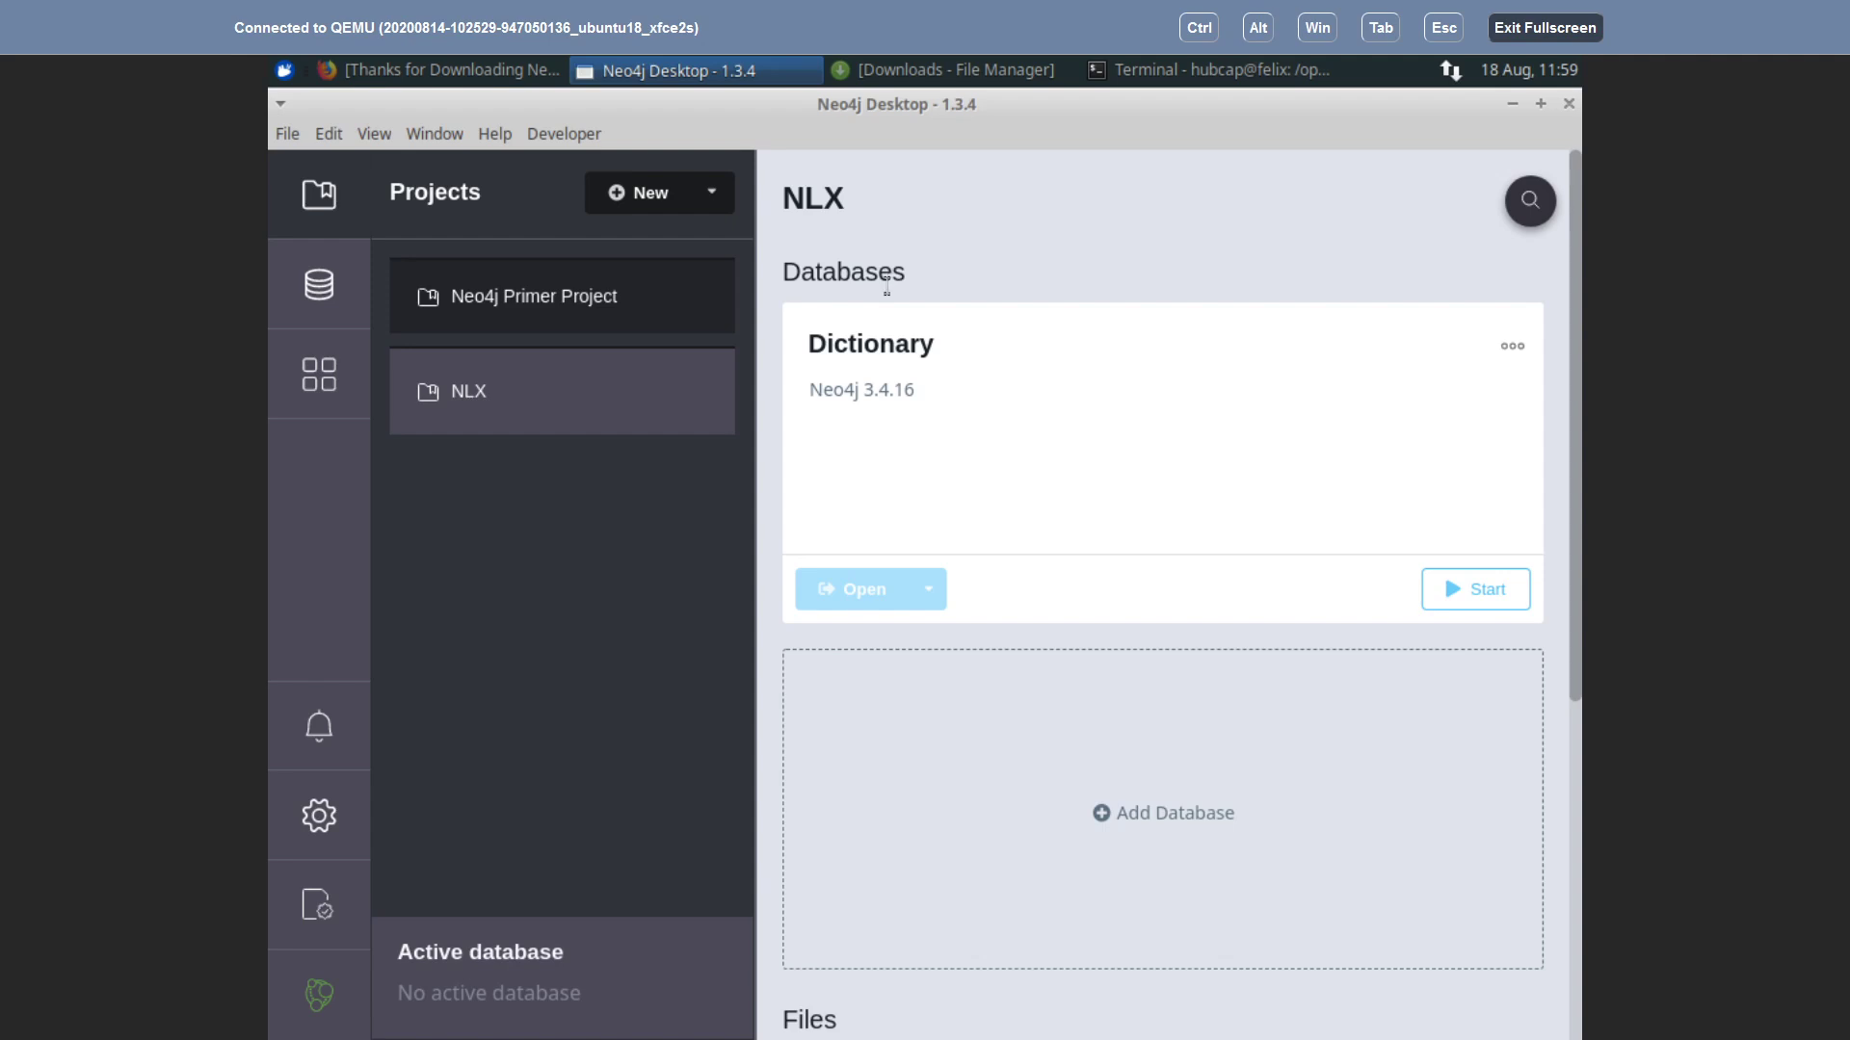
{"action": "left_click", "coordinate": [1476, 590]}
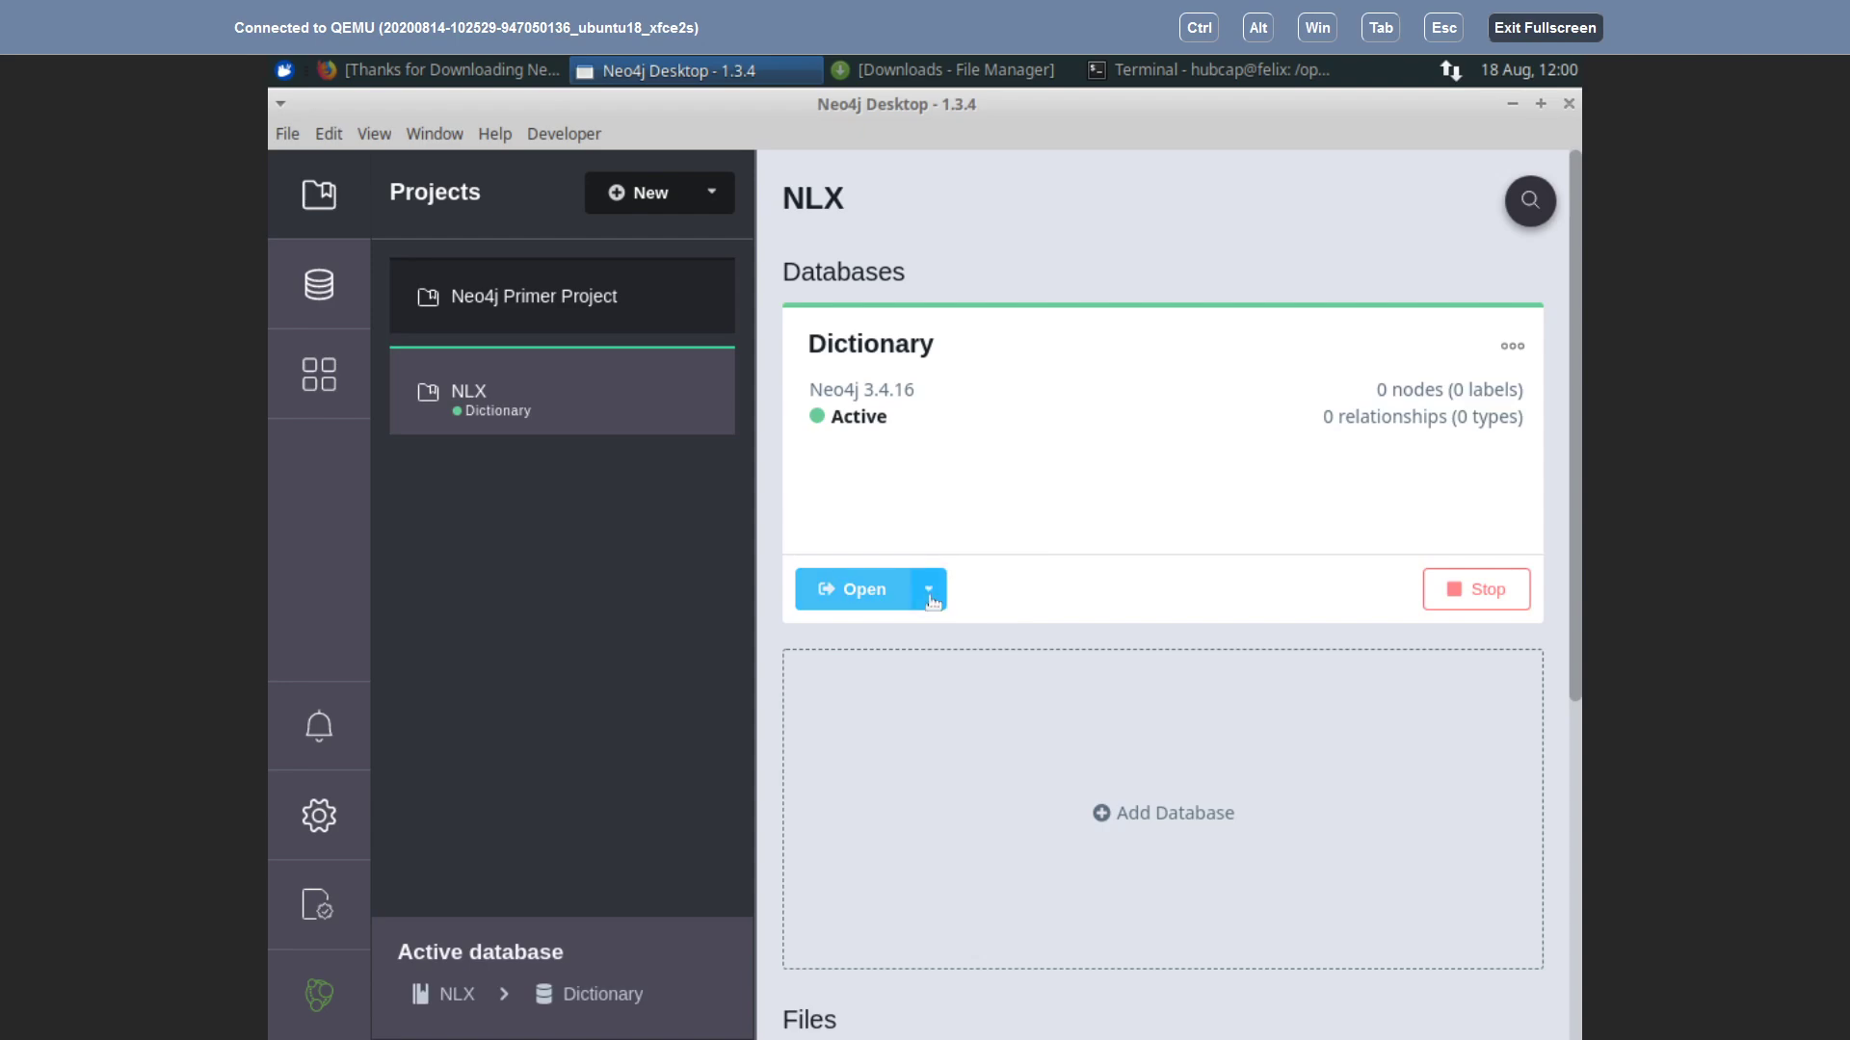
Step: Open a terminal for the Dictionary database, enter bin and list its files
{"action": "left_click", "coordinate": [930, 595]}
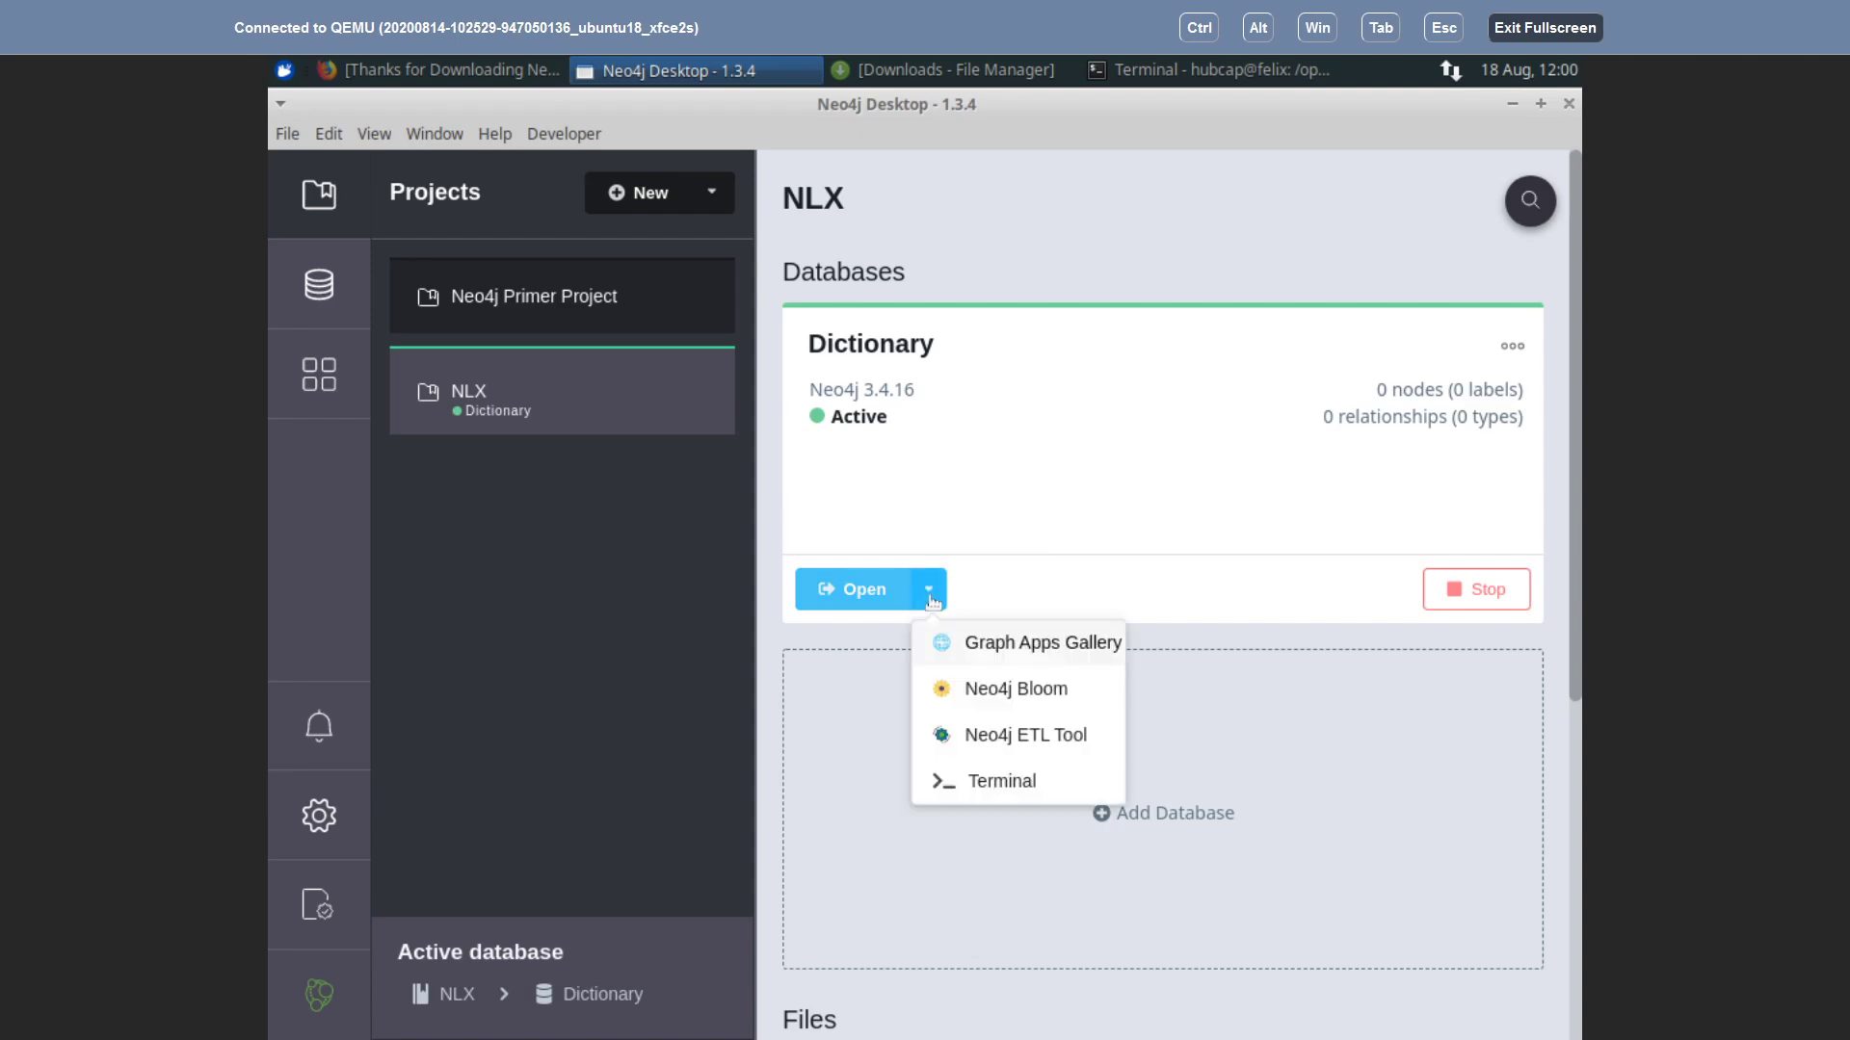
{"action": "left_click", "coordinate": [973, 782]}
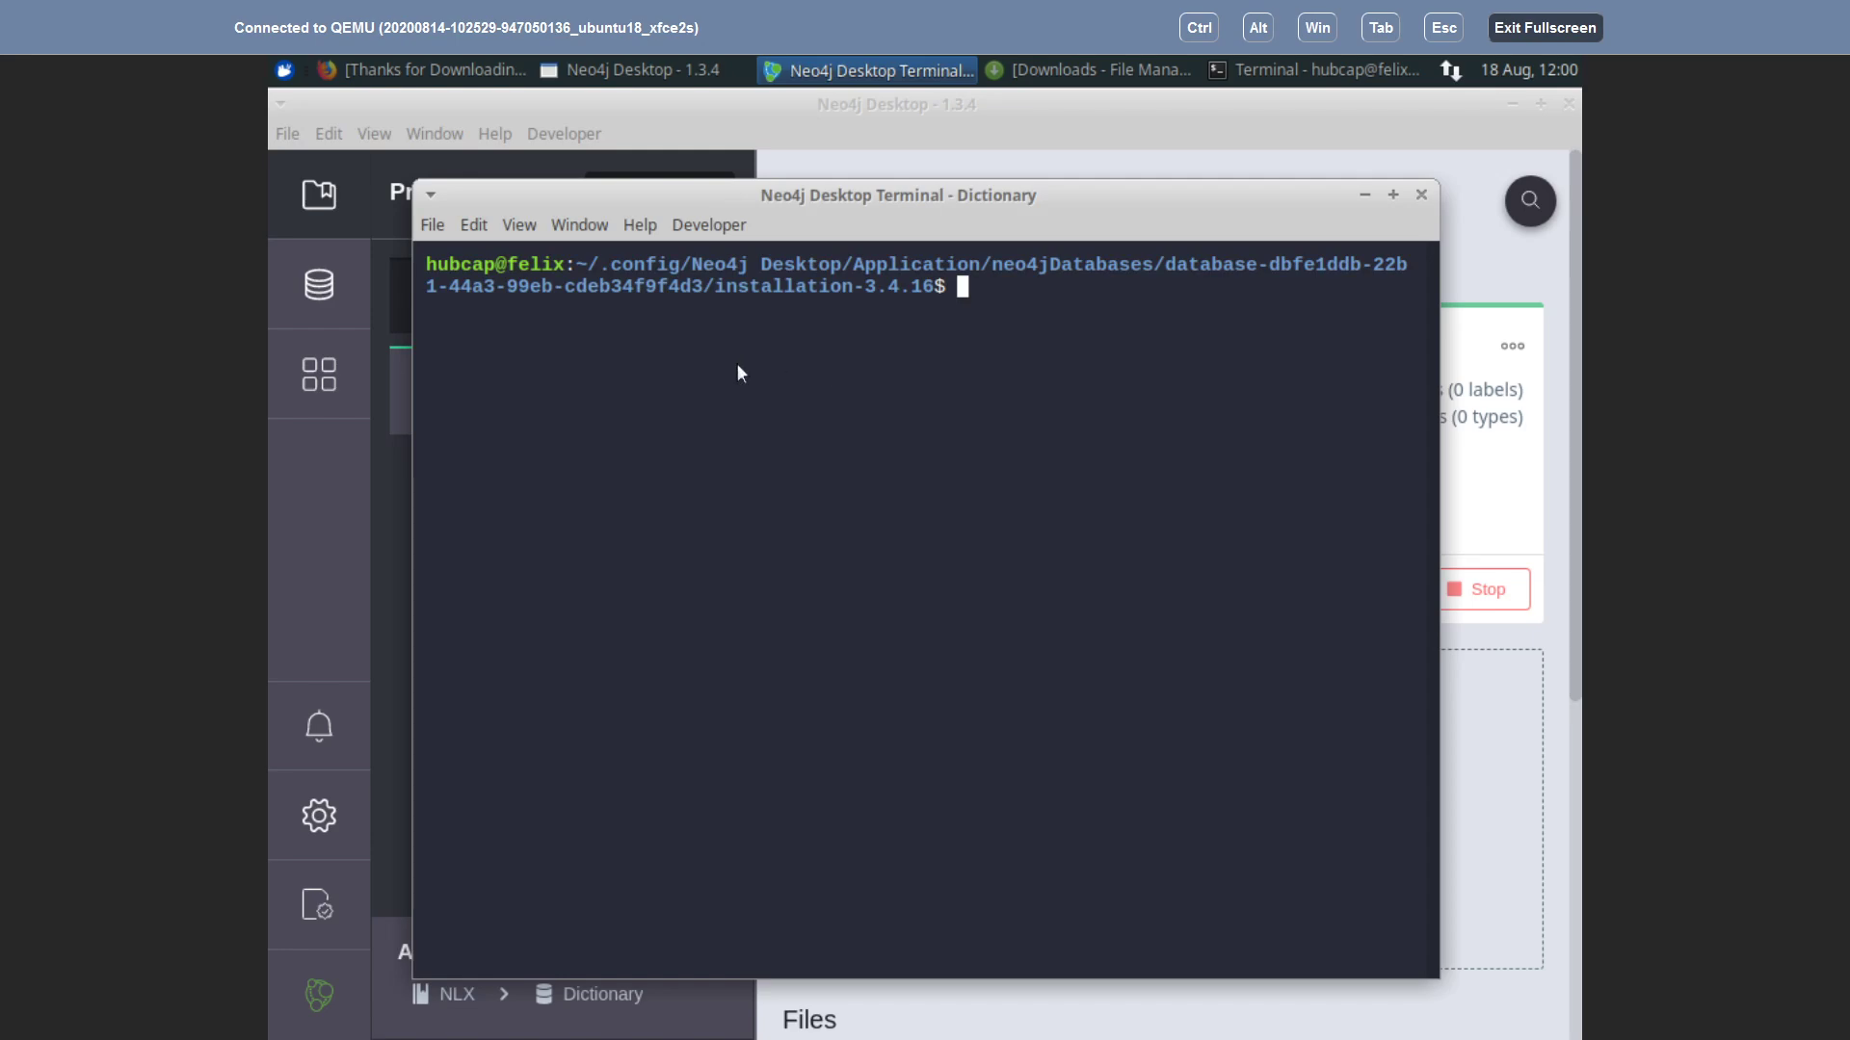
{"action": "type", "text": "cd bin"}
{"action": "key", "text": "Return"}
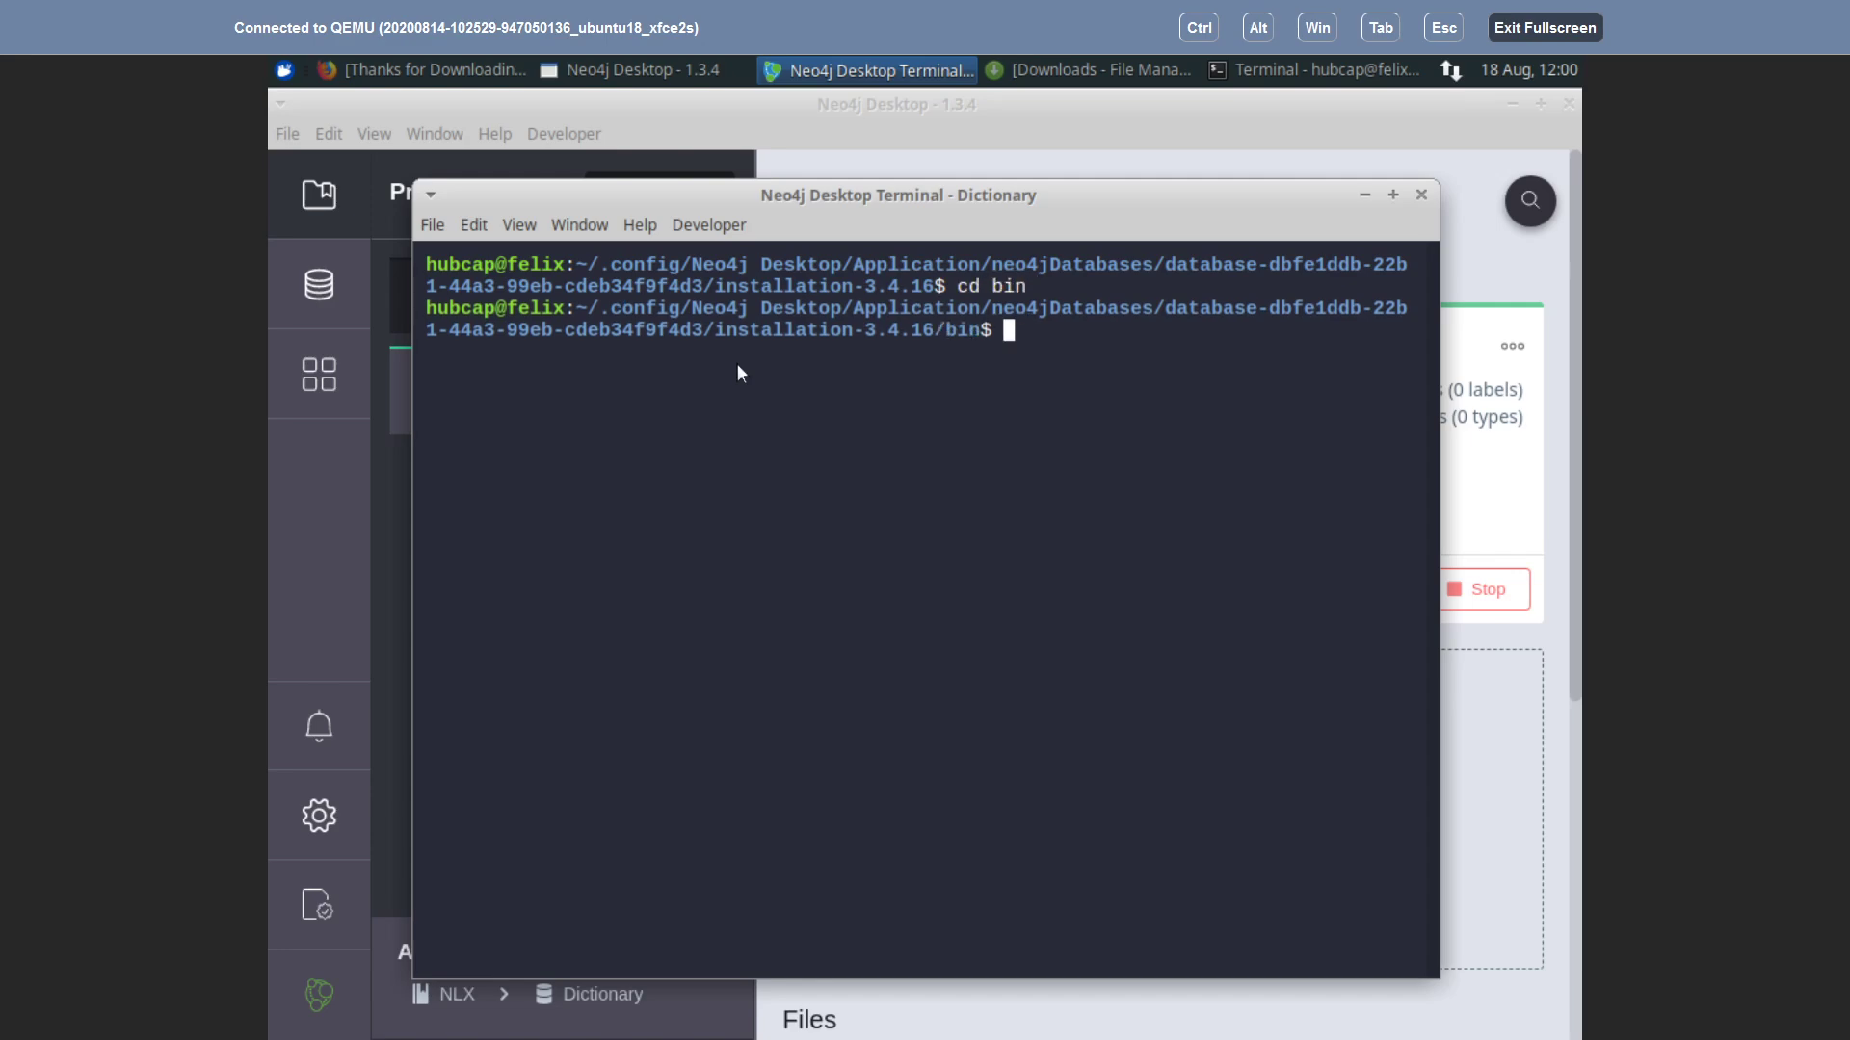
{"action": "type", "text": "ls"}
{"action": "key", "text": "Return"}
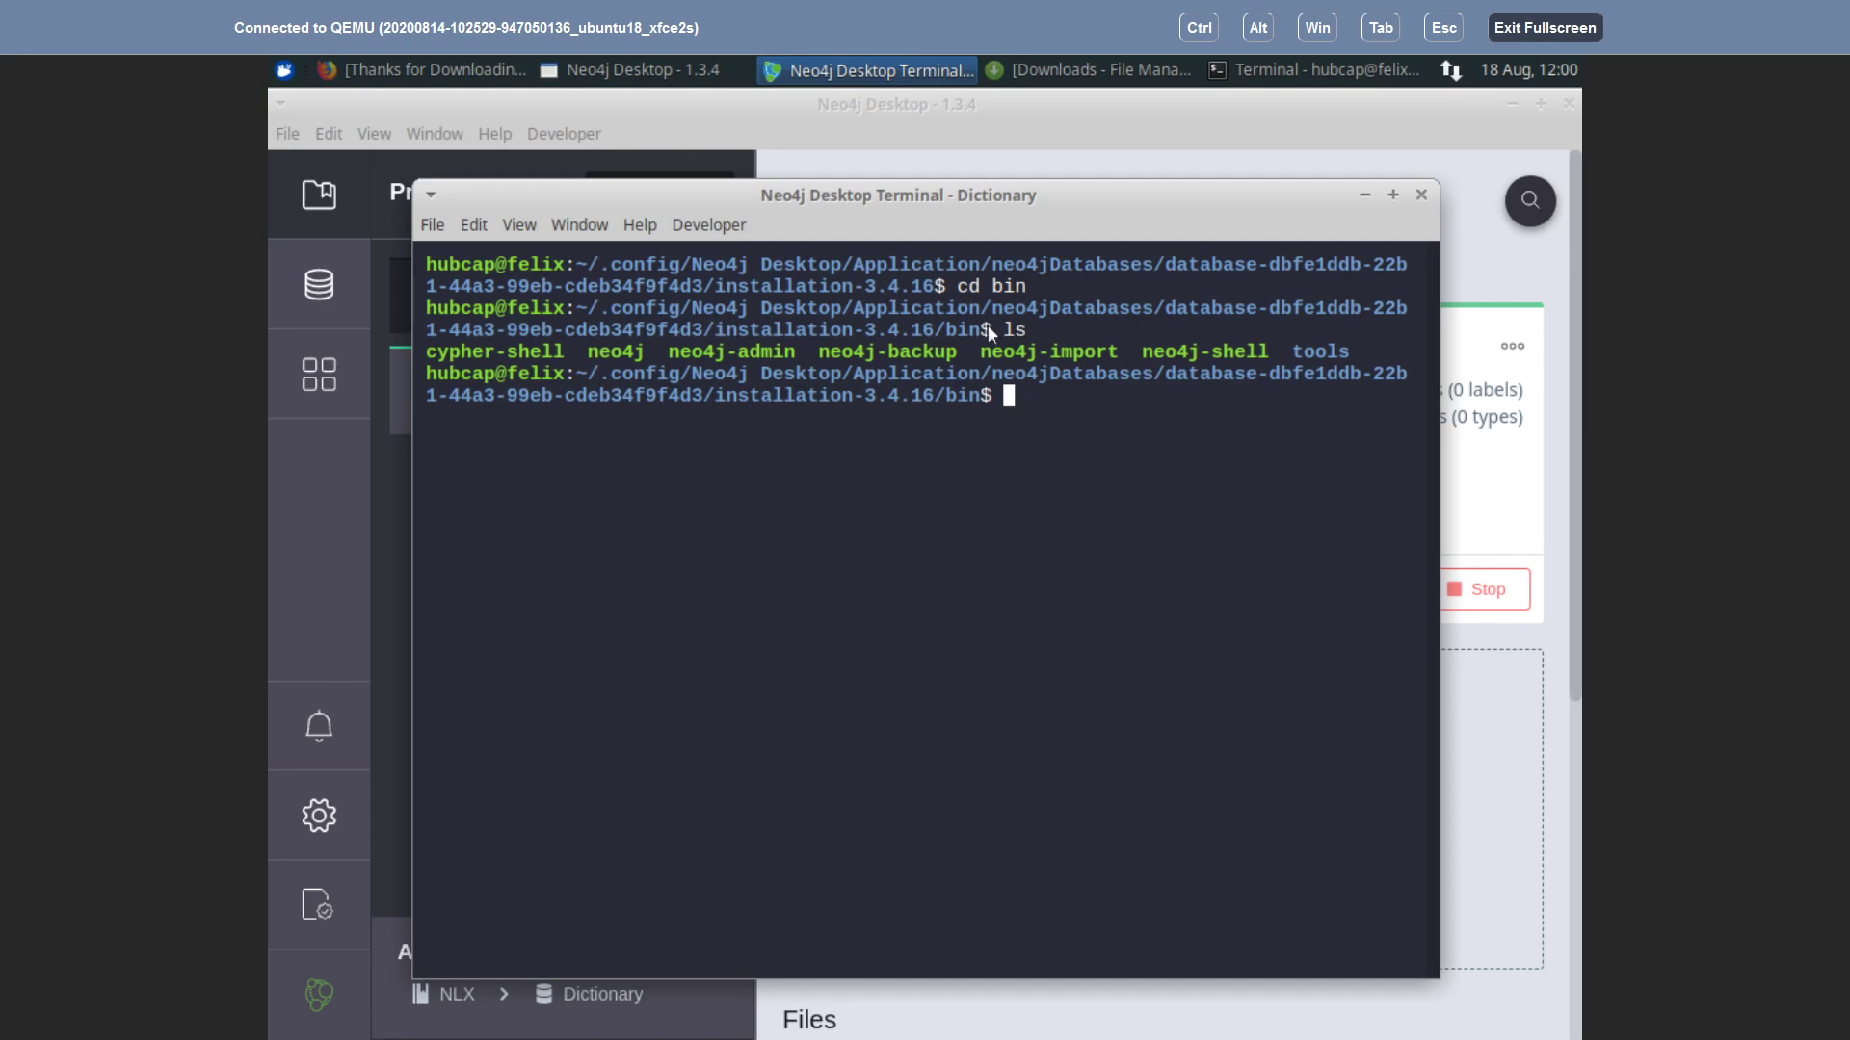
Step: Try running neo4j-admin -h in the bin folder
{"action": "type", "text": "neo4j/admin"}
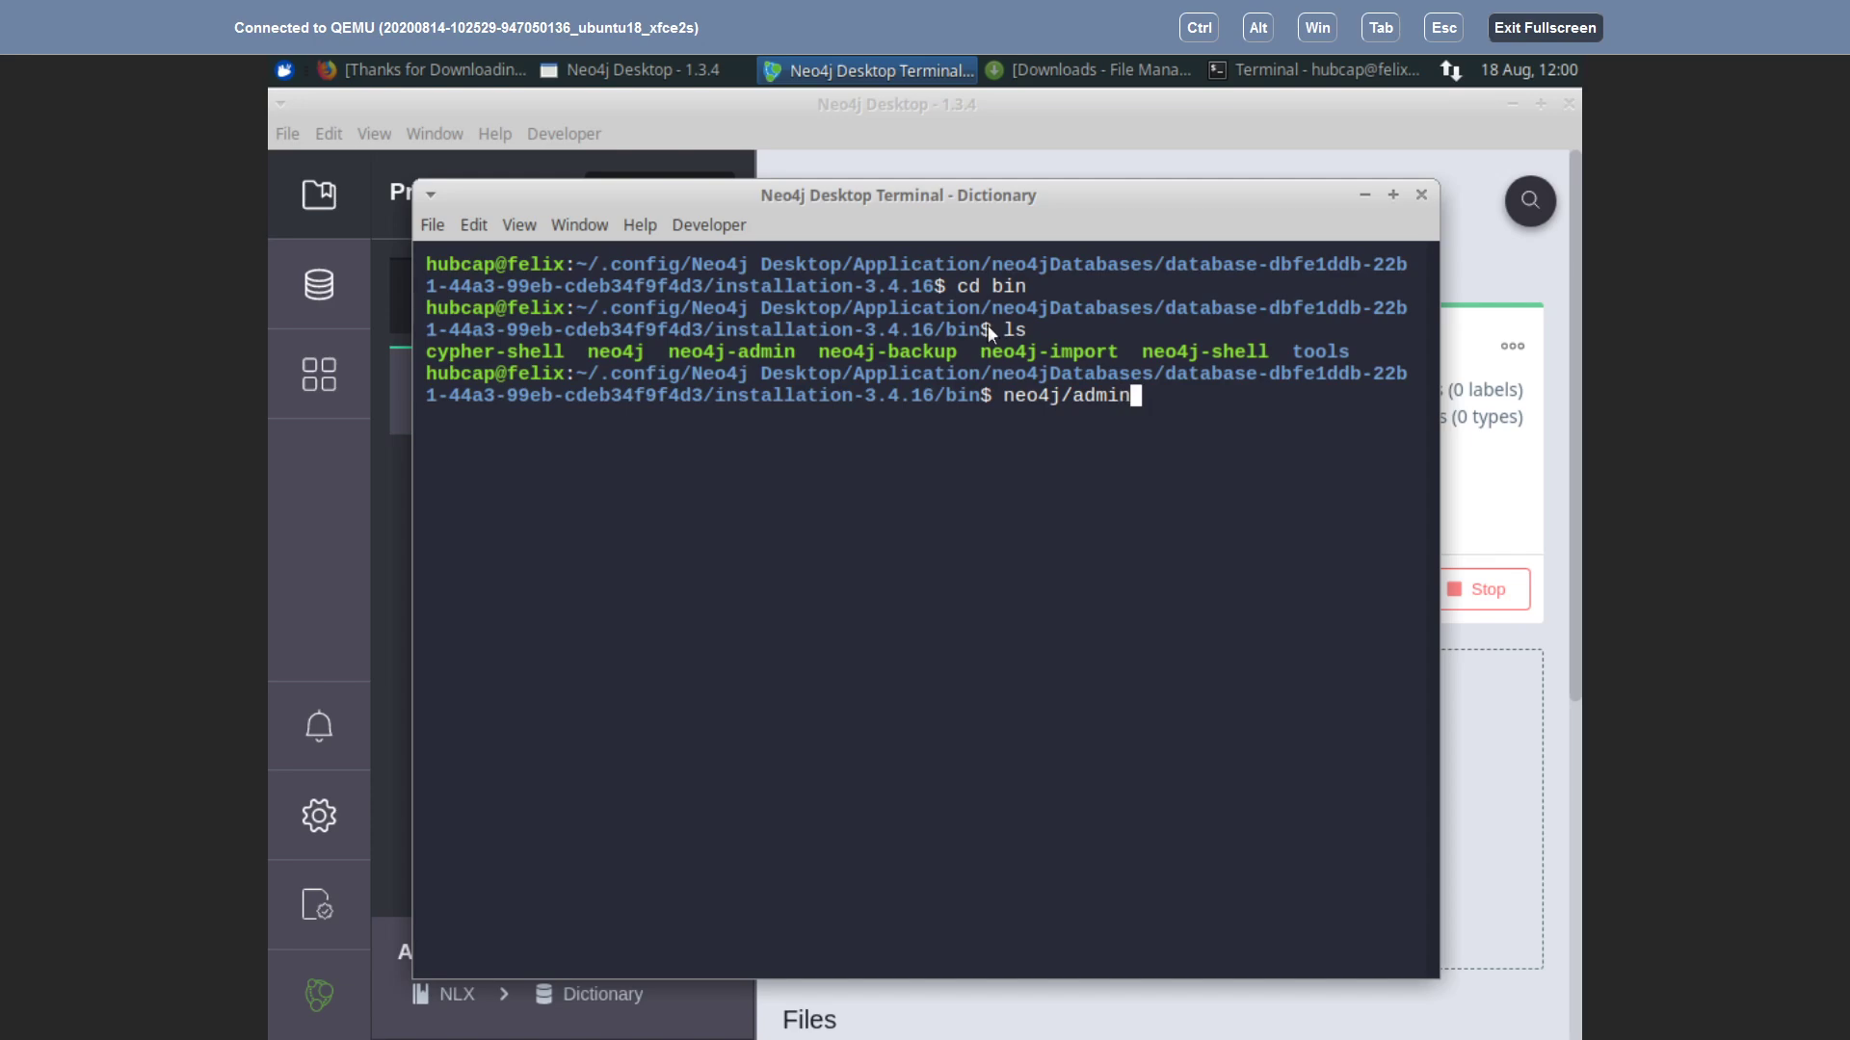
{"action": "key", "text": "BackSpace"}
{"action": "key", "text": "BackSpace"}
{"action": "key", "text": "BackSpace"}
{"action": "key", "text": "BackSpace"}
{"action": "key", "text": "BackSpace"}
{"action": "key", "text": "BackSpace"}
{"action": "key", "text": "BackSpace"}
{"action": "type", "text": "j="}
{"action": "key", "text": "BackSpace"}
{"action": "type", "text": "-admin /h"}
{"action": "key", "text": "Return"}
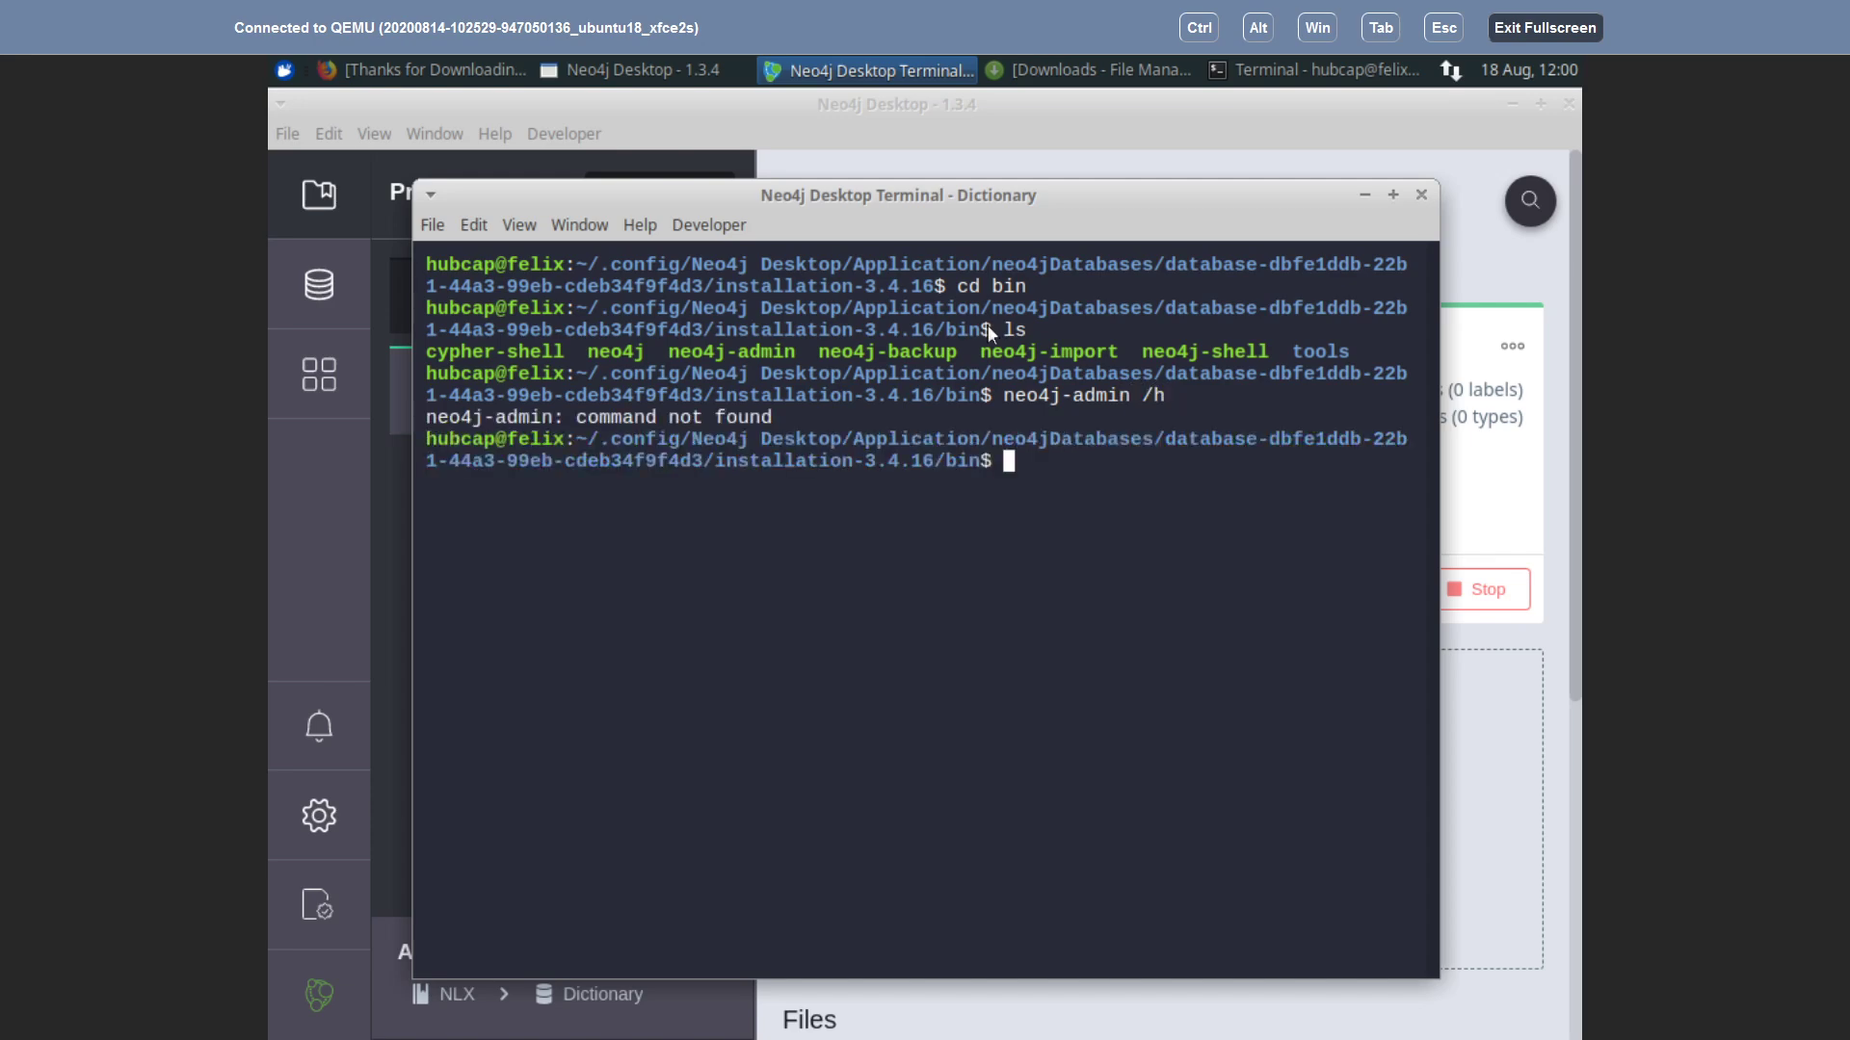
{"action": "key", "text": "Up"}
{"action": "key", "text": "BackSpace"}
{"action": "key", "text": "BackSpace"}
{"action": "type", "text": "-admin -"}
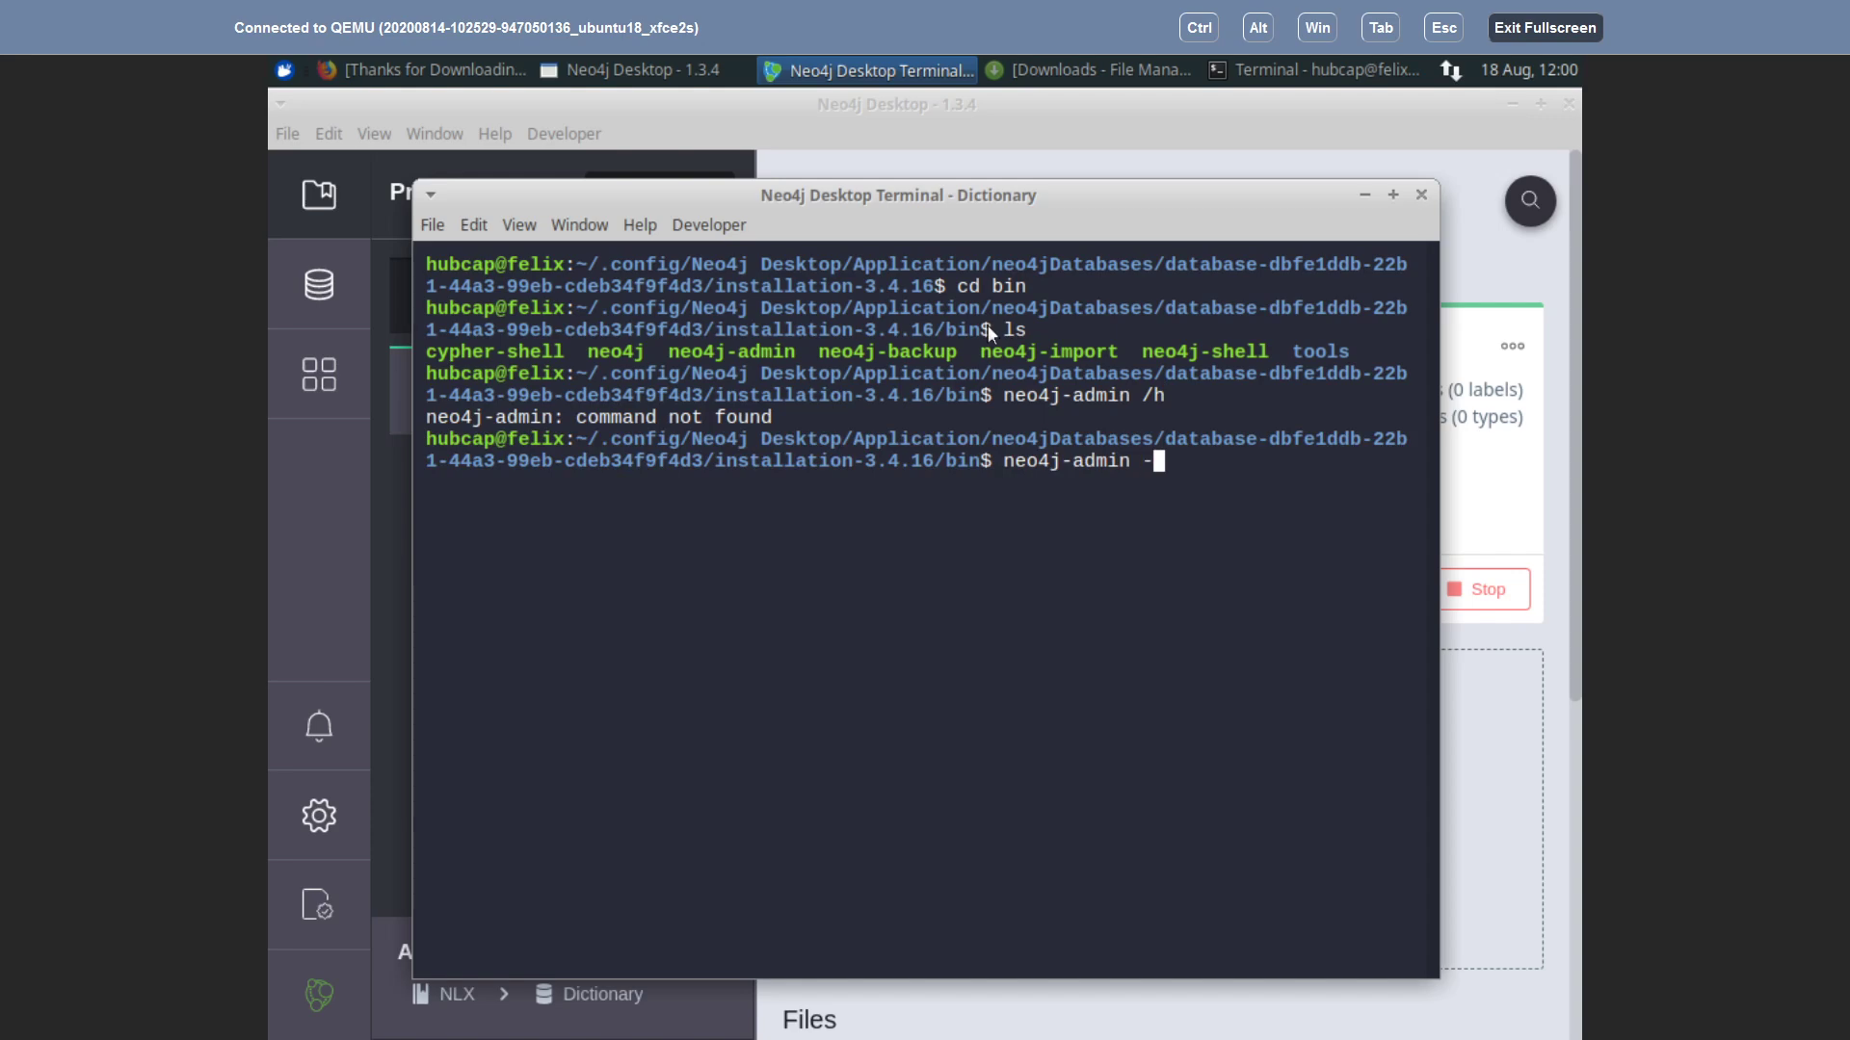
{"action": "type", "text": "h"}
{"action": "key", "text": "Return"}
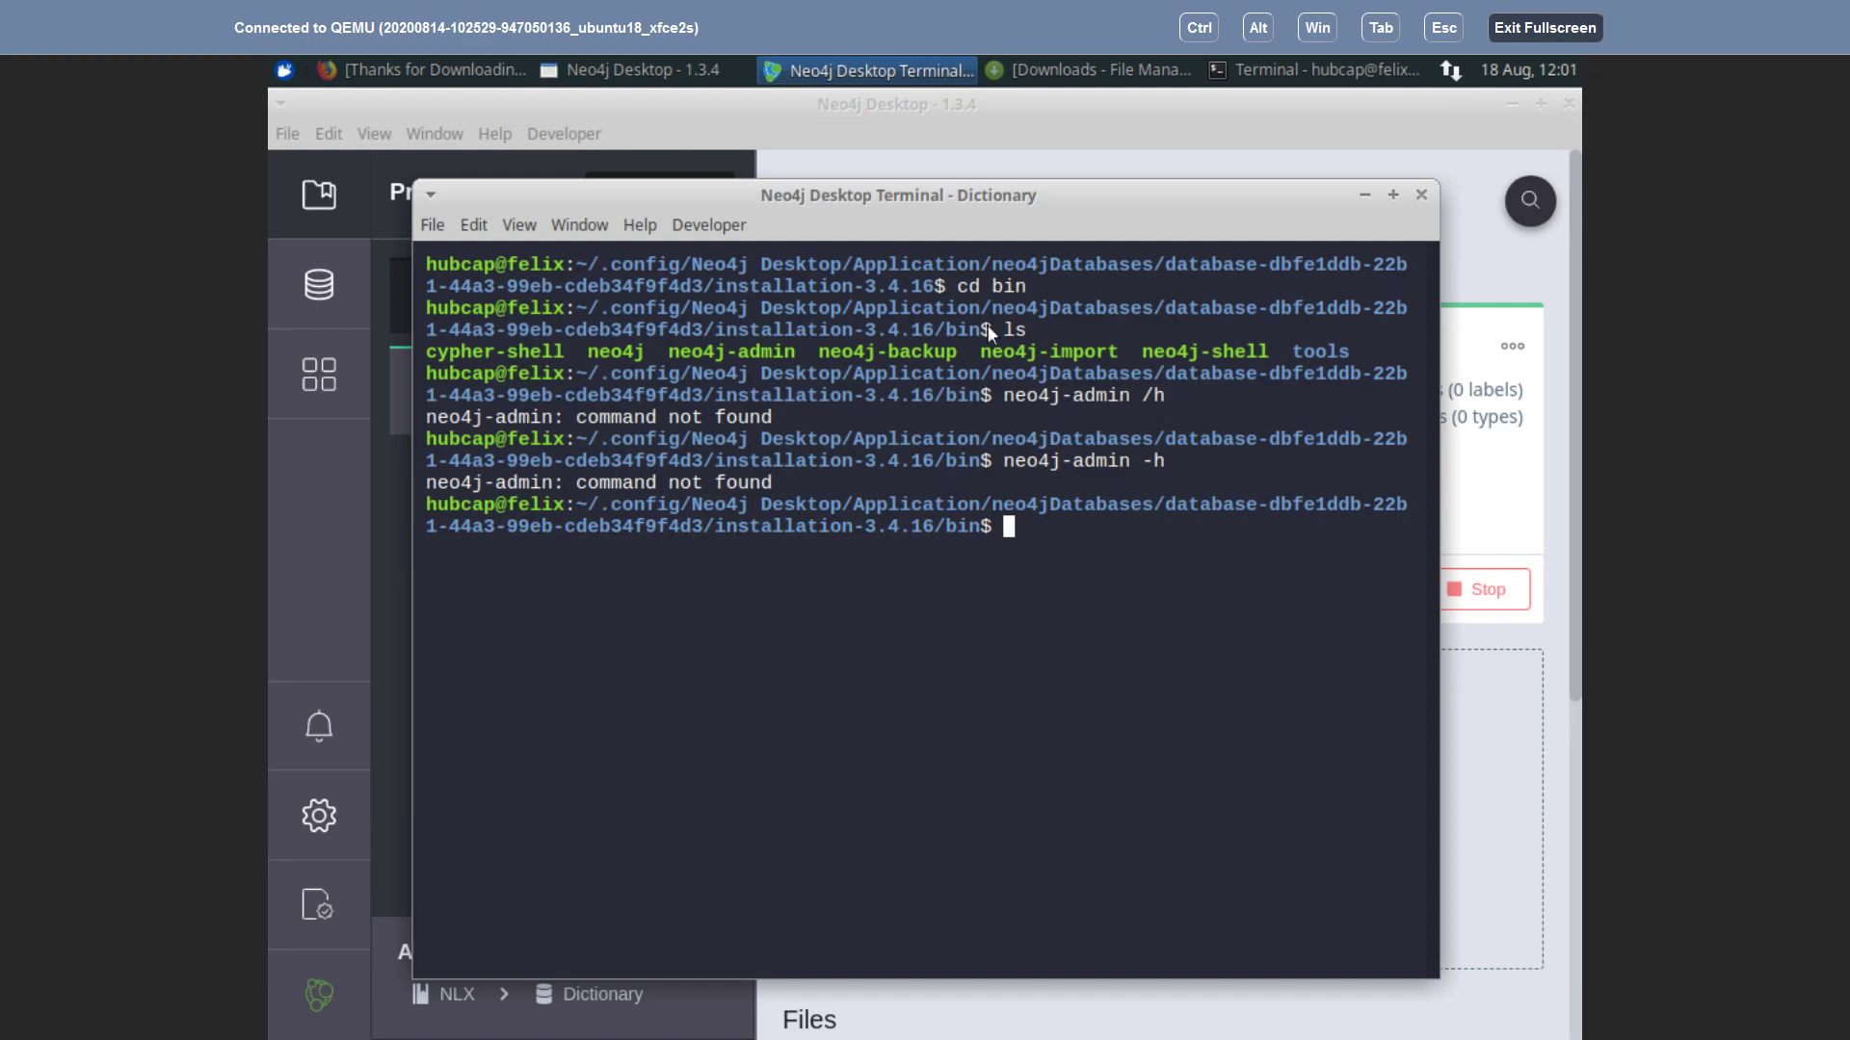
Step: Run ./neo4j-admin -h and read the help output
{"action": "key", "text": "Up"}
{"action": "key", "text": "Left"}
{"action": "key", "text": "Left"}
{"action": "key", "text": "Left"}
{"action": "key", "text": "Left"}
{"action": "key", "text": "Left"}
{"action": "key", "text": "Left"}
{"action": "key", "text": "Left"}
{"action": "key", "text": "Left"}
{"action": "key", "text": "Left"}
{"action": "key", "text": "Left"}
{"action": "key", "text": "Left"}
{"action": "key", "text": "Left"}
{"action": "key", "text": "Left"}
{"action": "key", "text": "Left"}
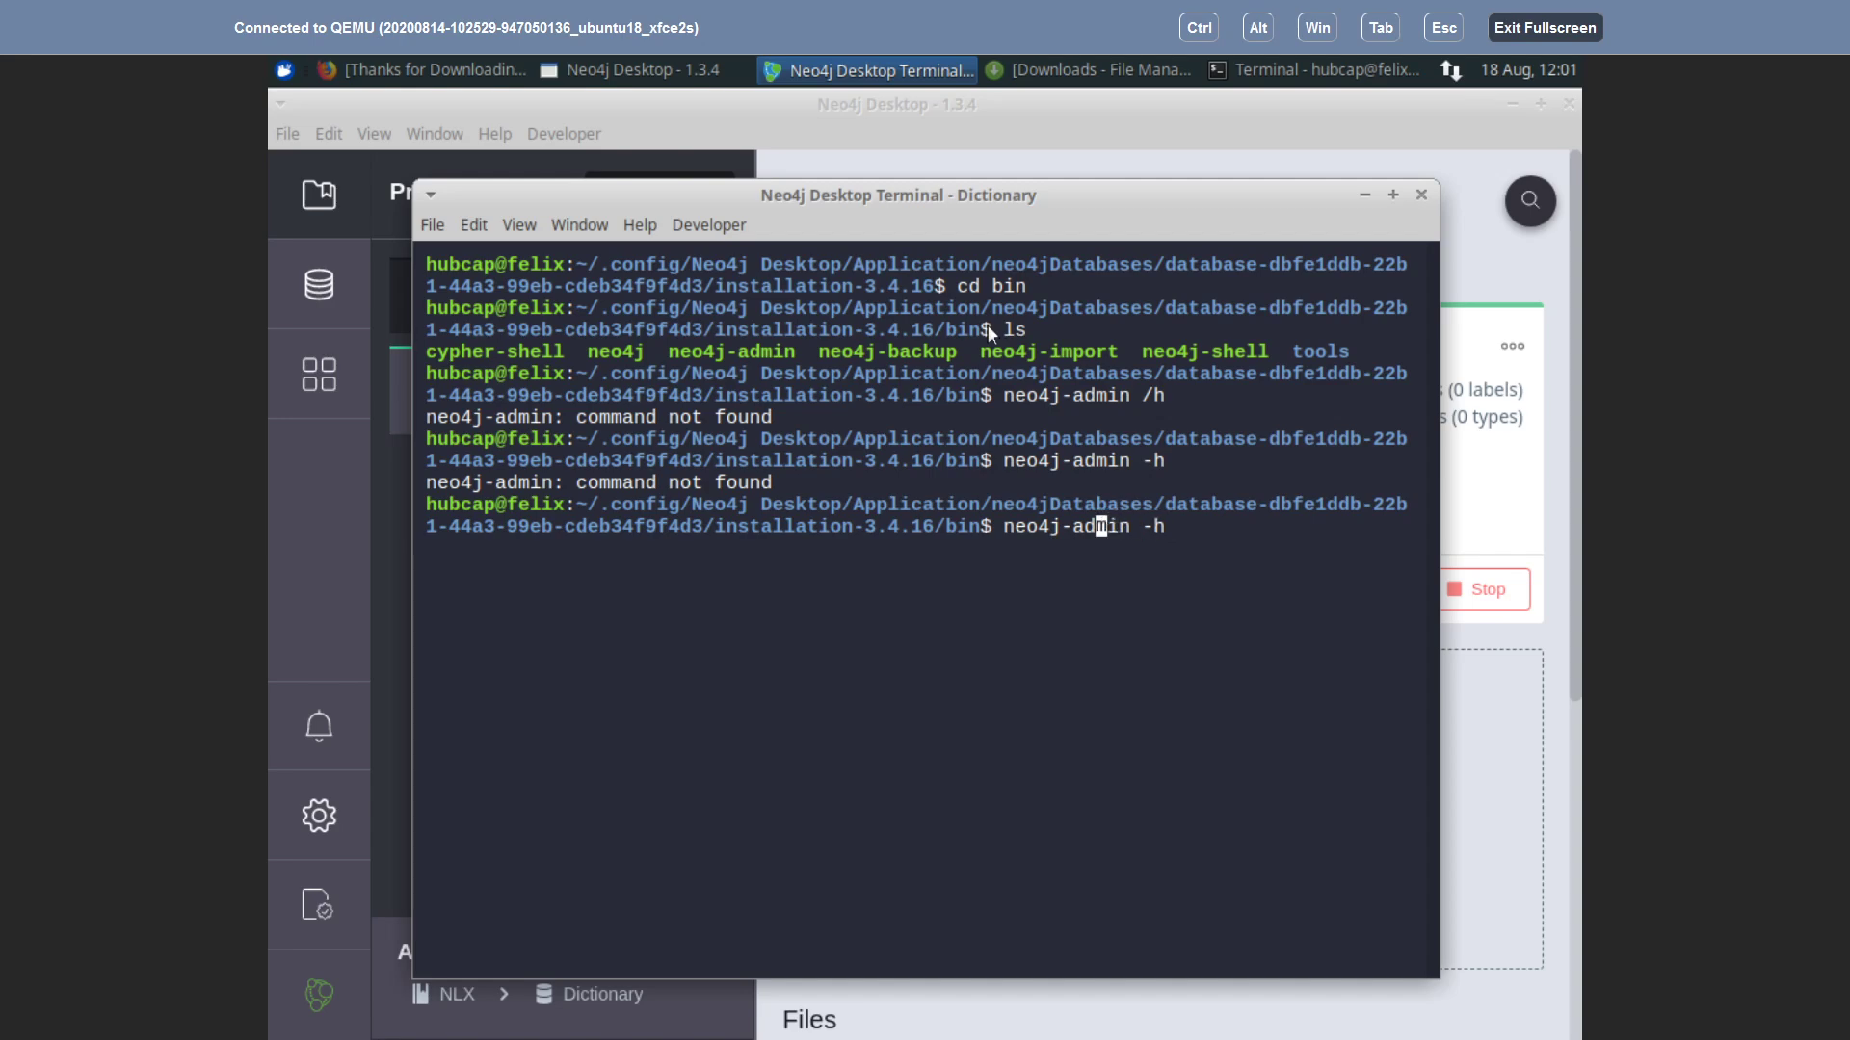
{"action": "type", "text": ".&"}
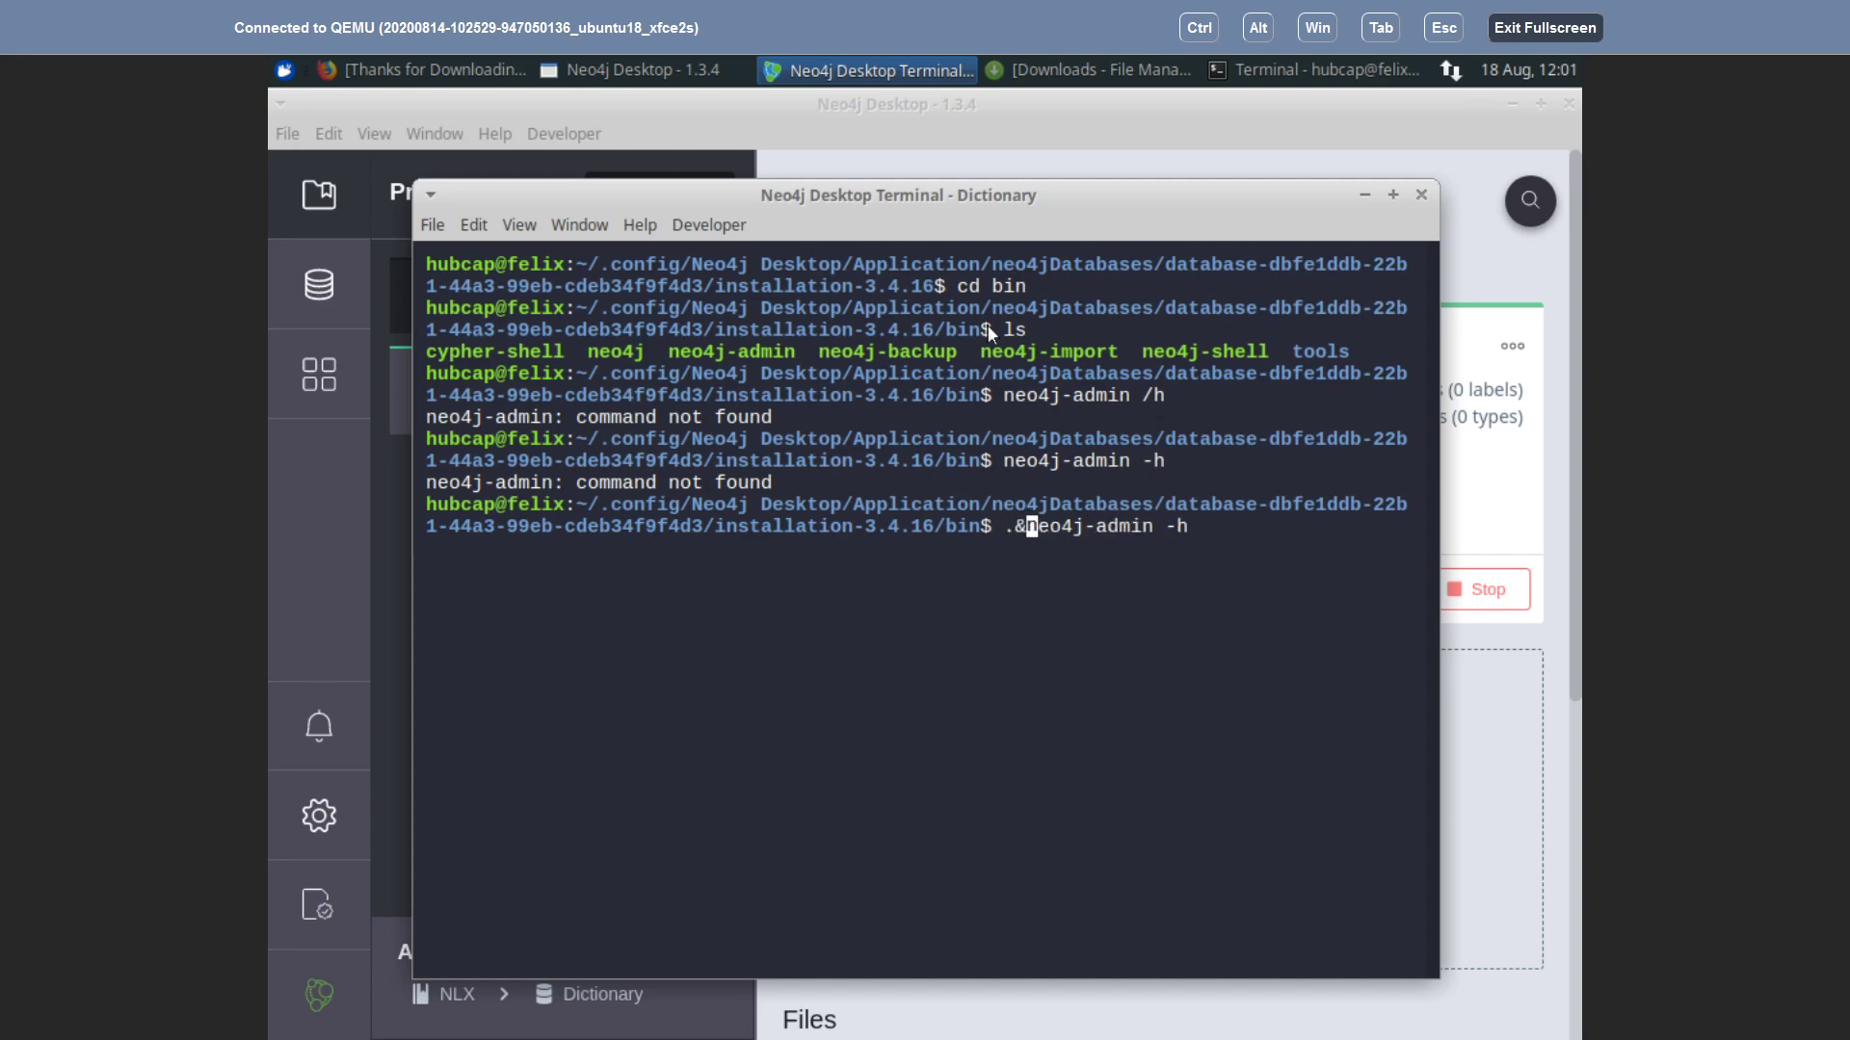
{"action": "key", "text": "BackSpace"}
{"action": "type", "text": "/"}
{"action": "key", "text": "Return"}
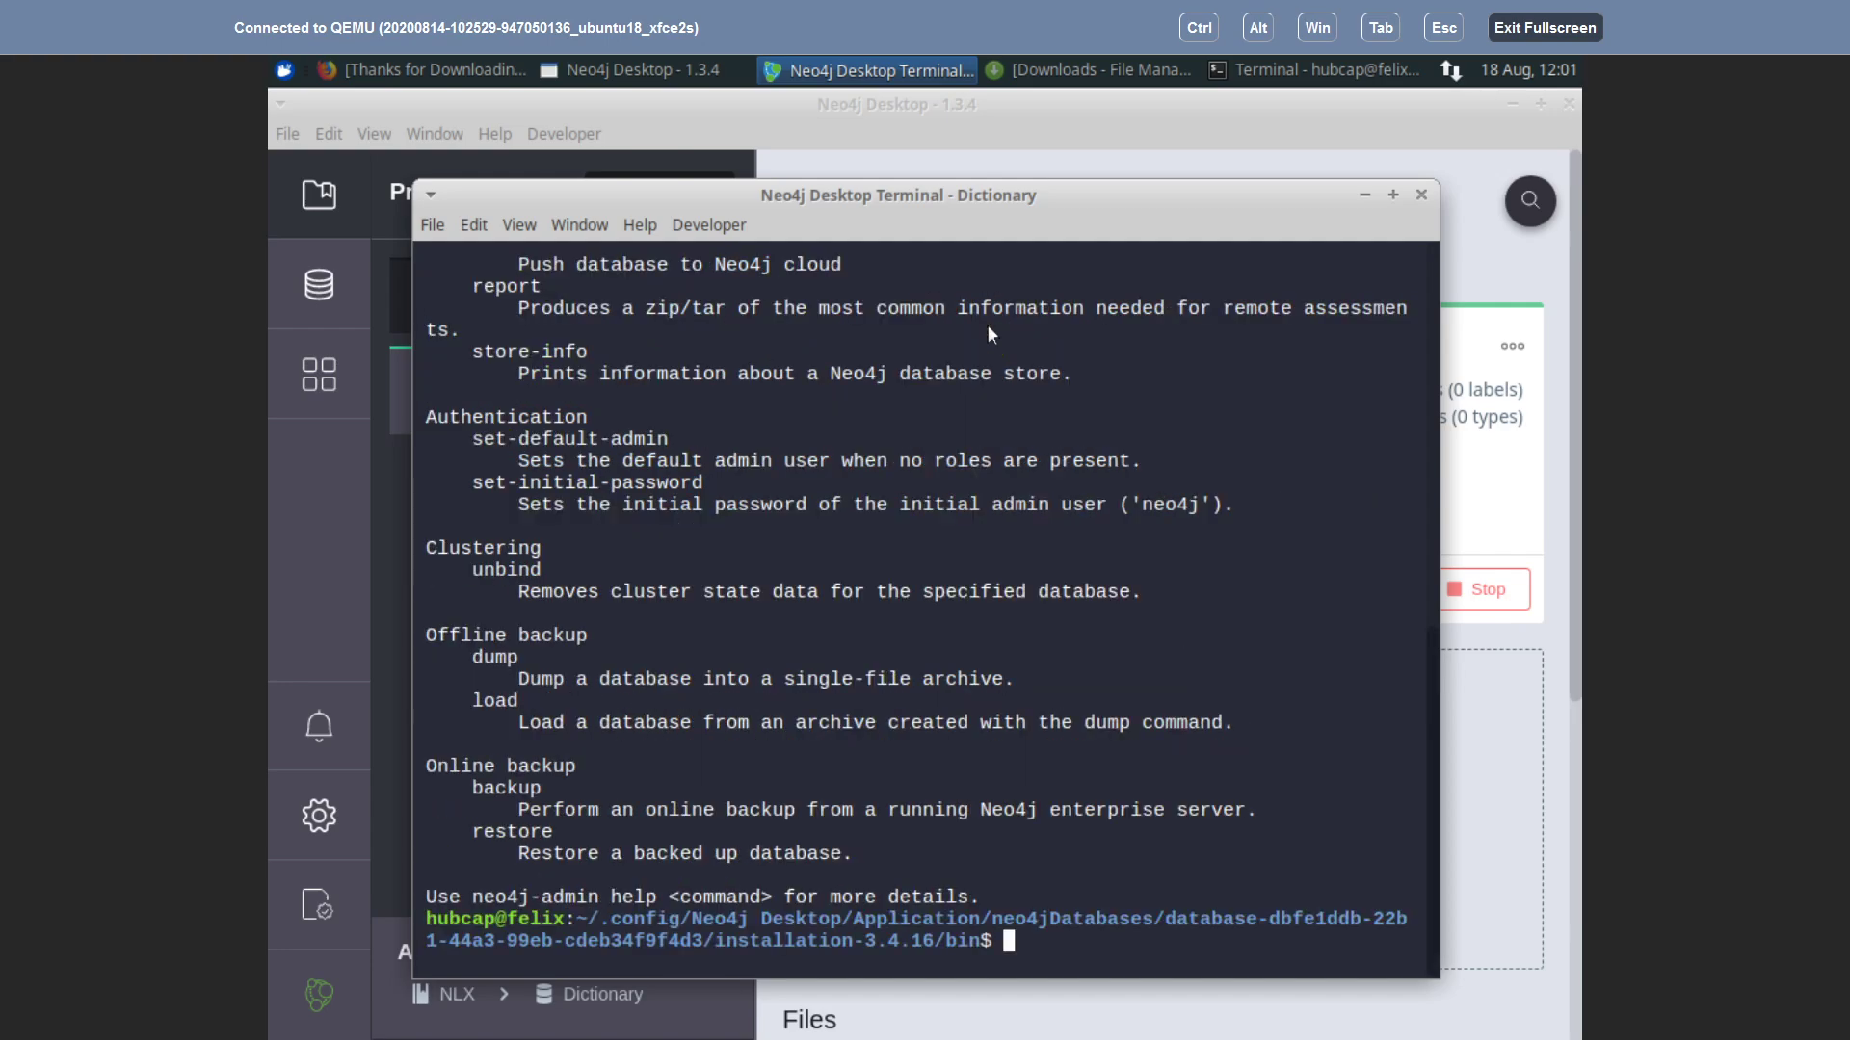
{"action": "scroll", "coordinate": [945, 459], "scroll_direction": "up", "scroll_amount": 12}
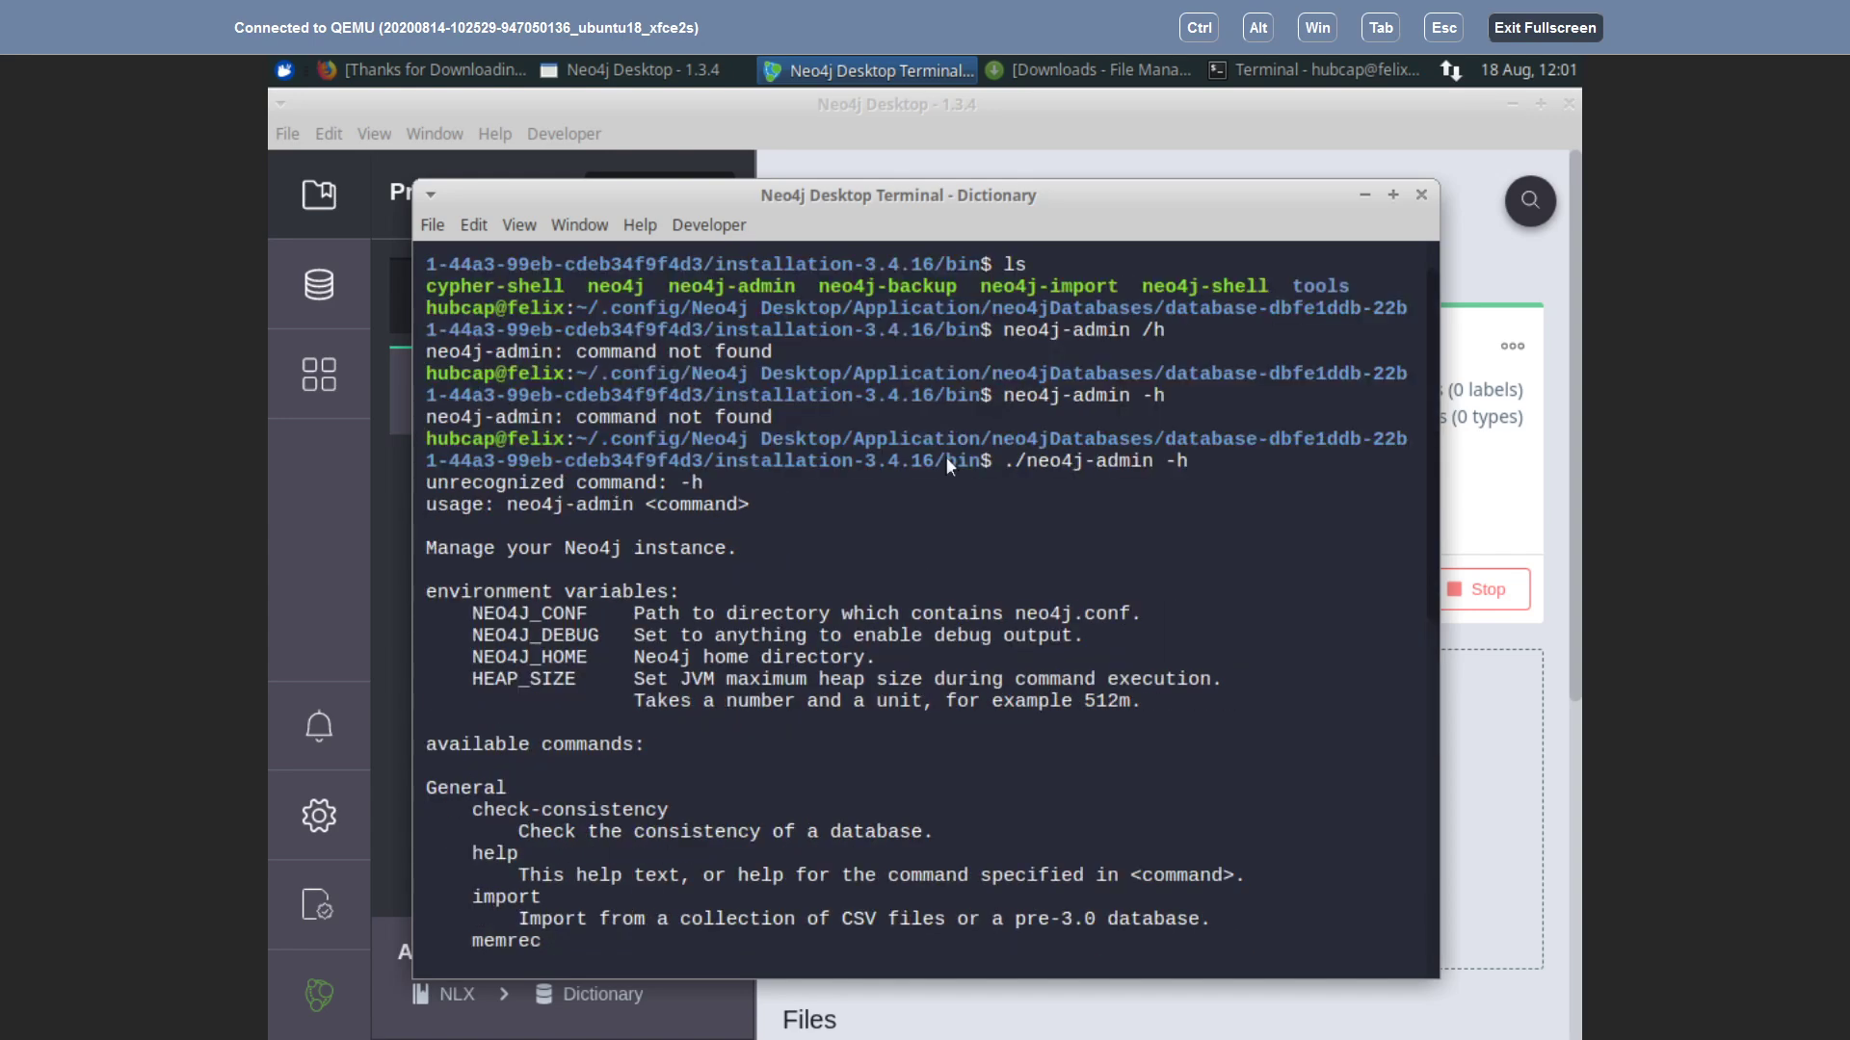
{"action": "scroll", "coordinate": [945, 461], "scroll_direction": "down", "scroll_amount": 9}
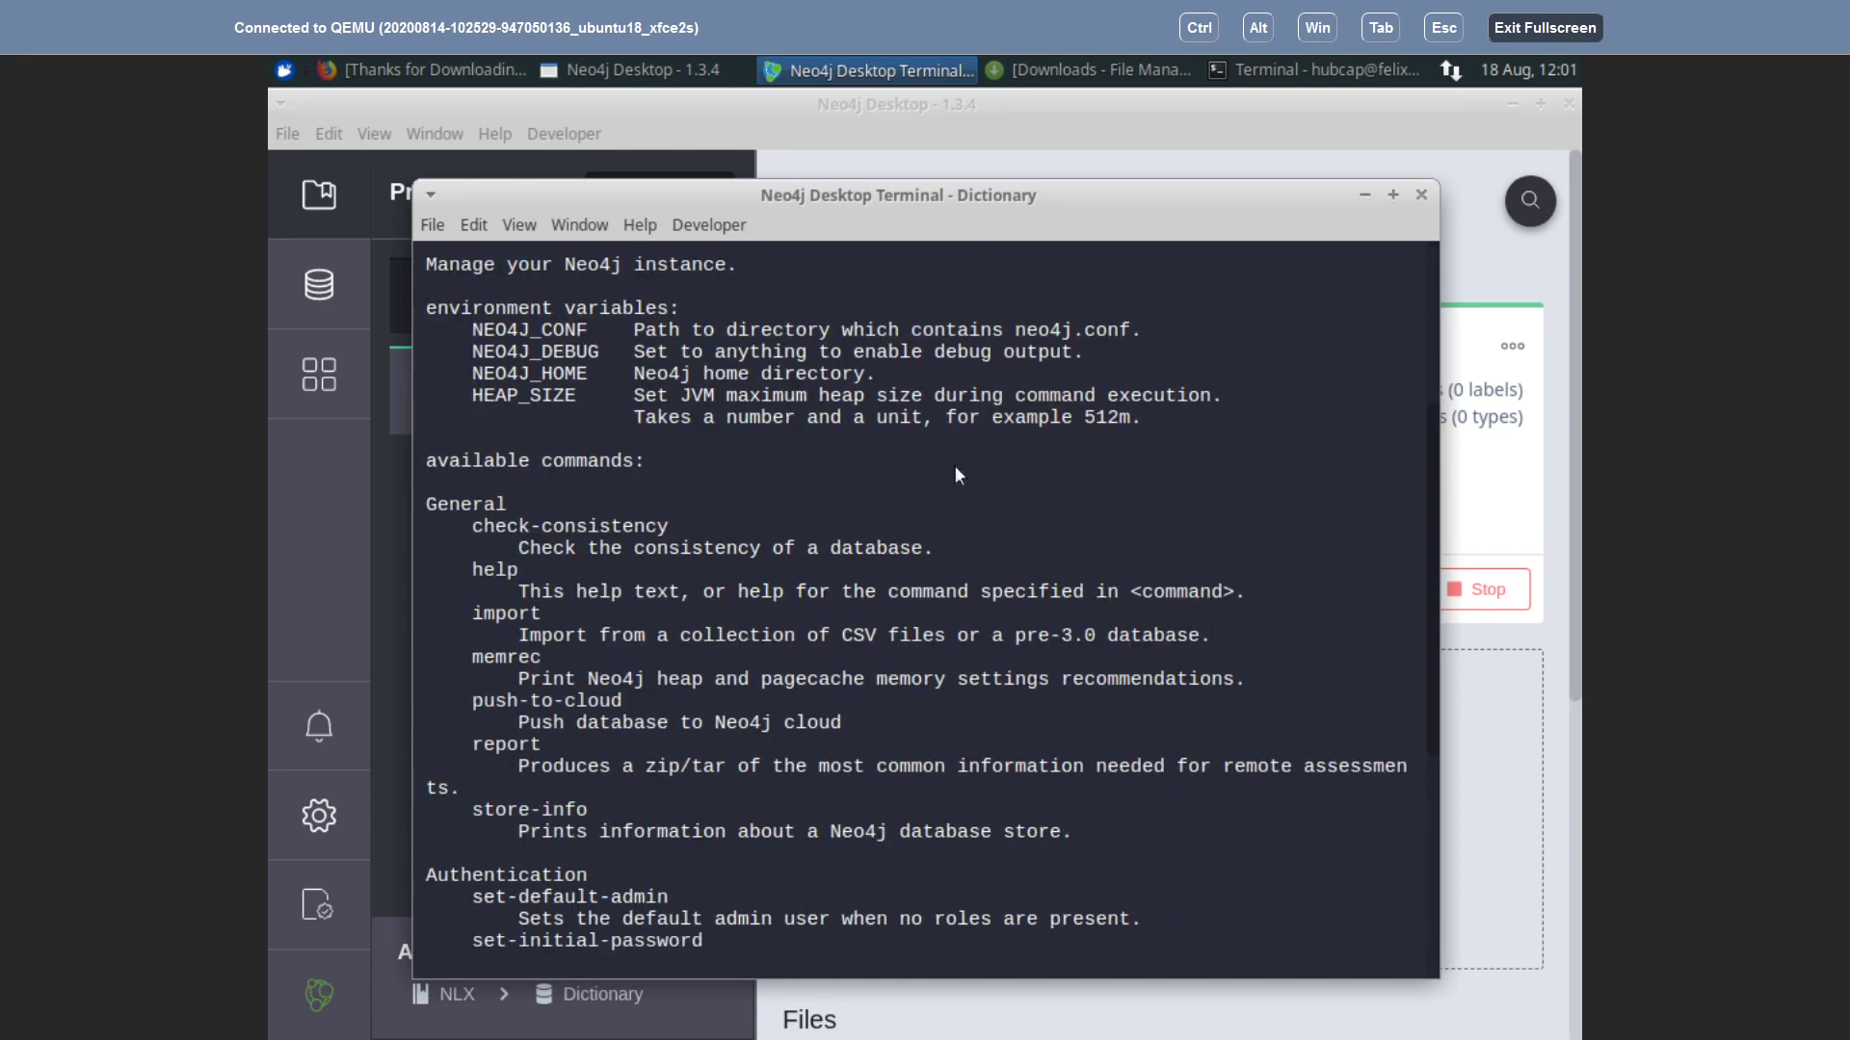
{"action": "scroll", "coordinate": [961, 468], "scroll_direction": "down", "scroll_amount": 3}
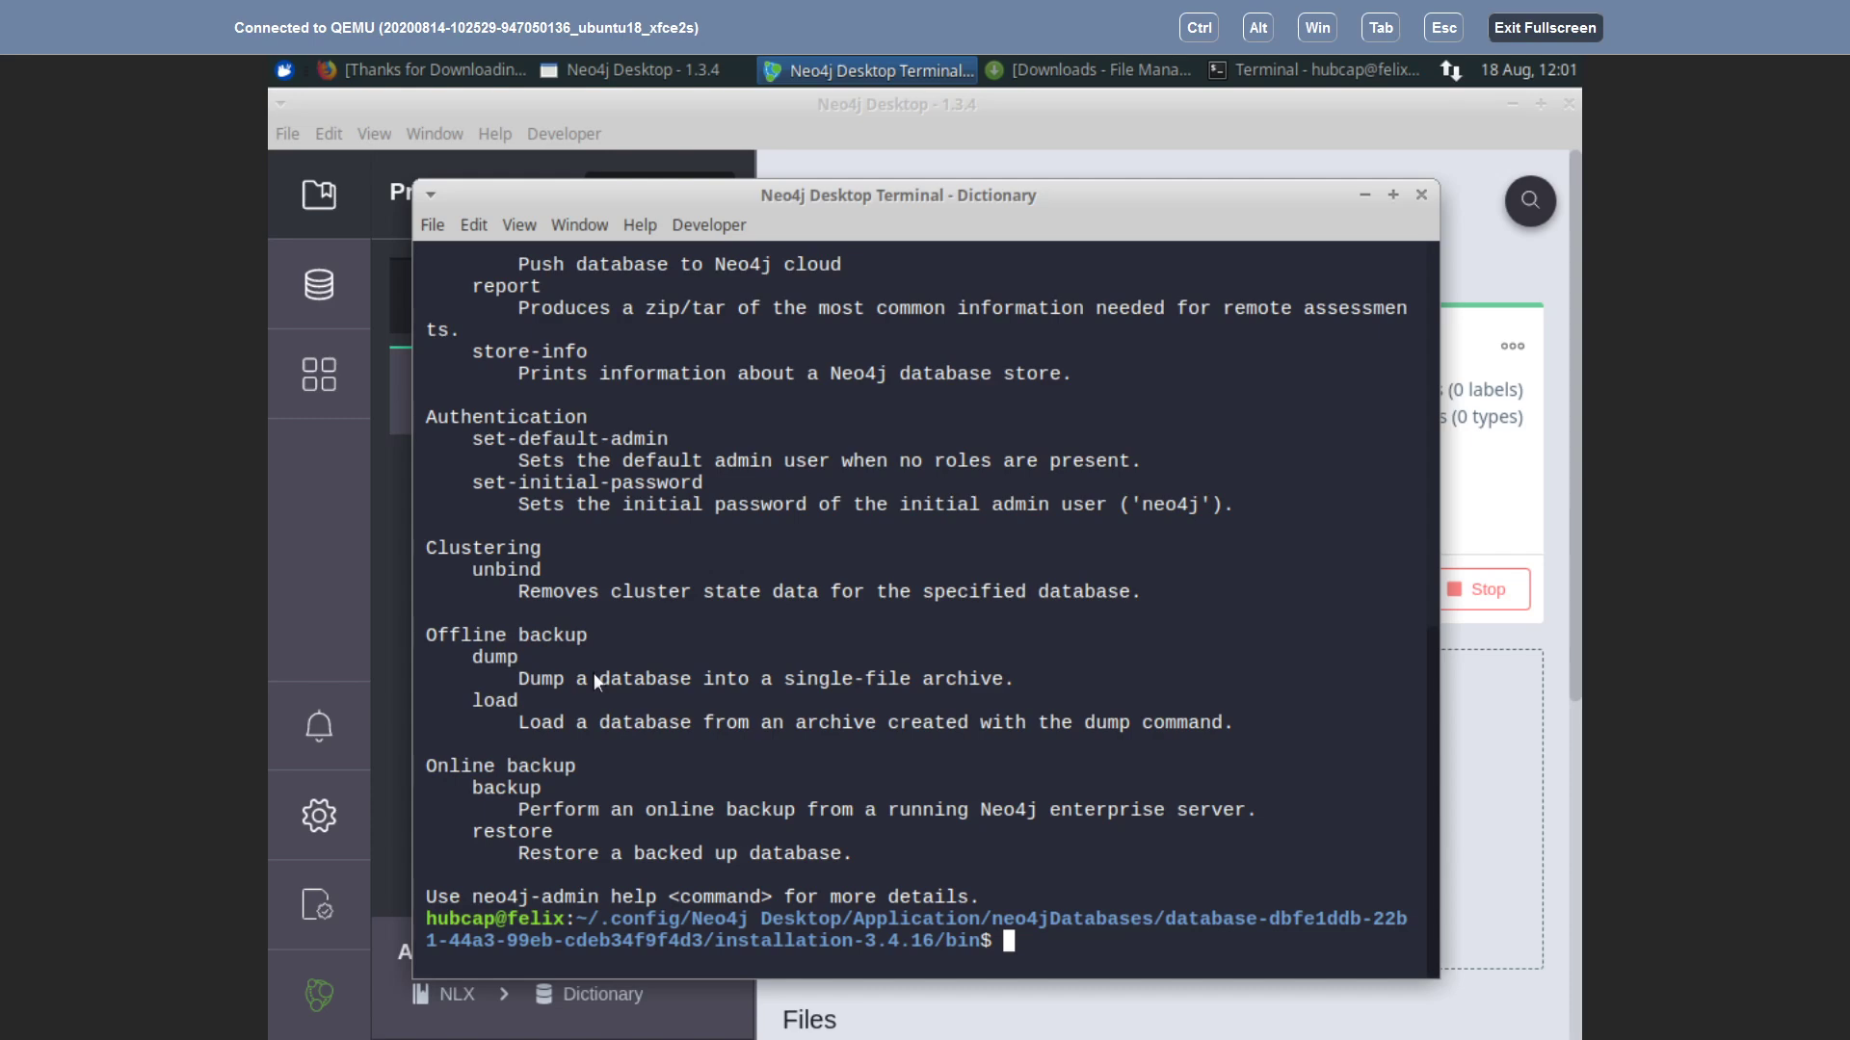
Step: Show the usage of ./neo4j-admin load -h
{"action": "key", "text": "Up"}
{"action": "key", "text": "BackSpace"}
{"action": "key", "text": "BackSpace"}
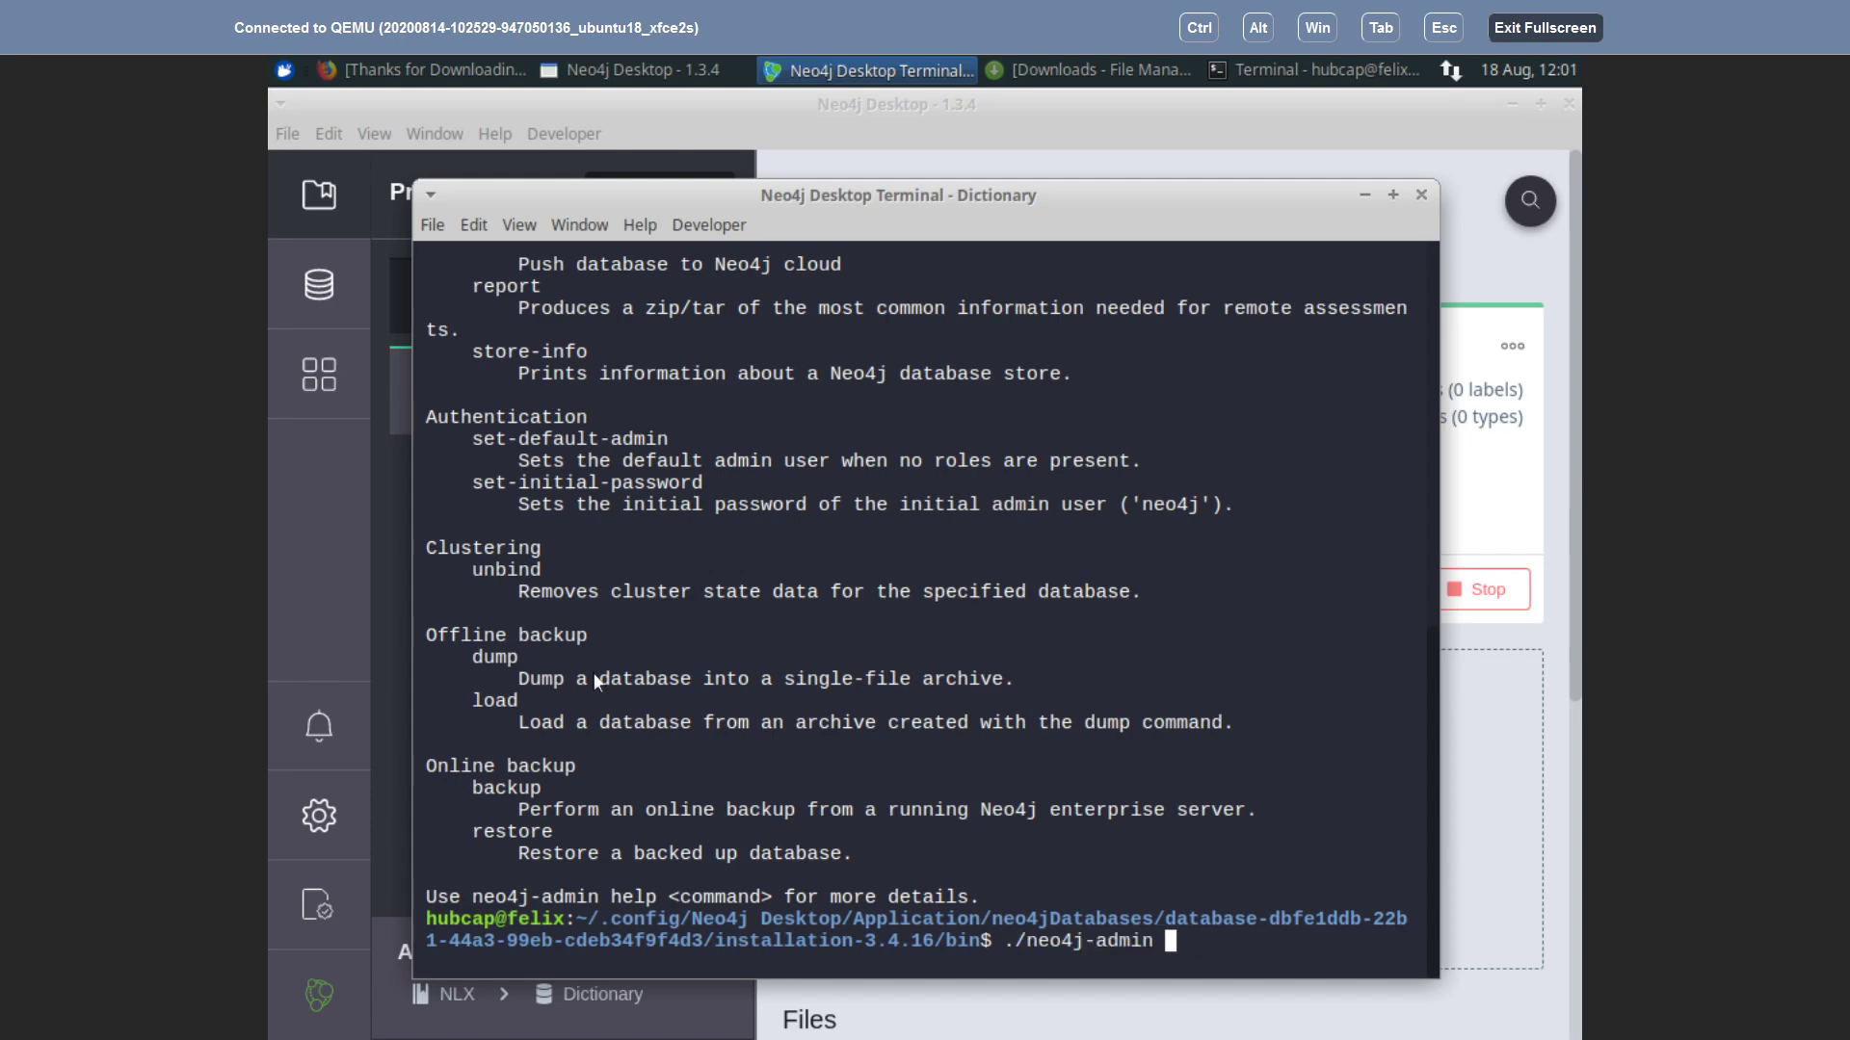
{"action": "type", "text": "load /"}
{"action": "key", "text": "BackSpace"}
{"action": "type", "text": "-h"}
{"action": "key", "text": "Return"}
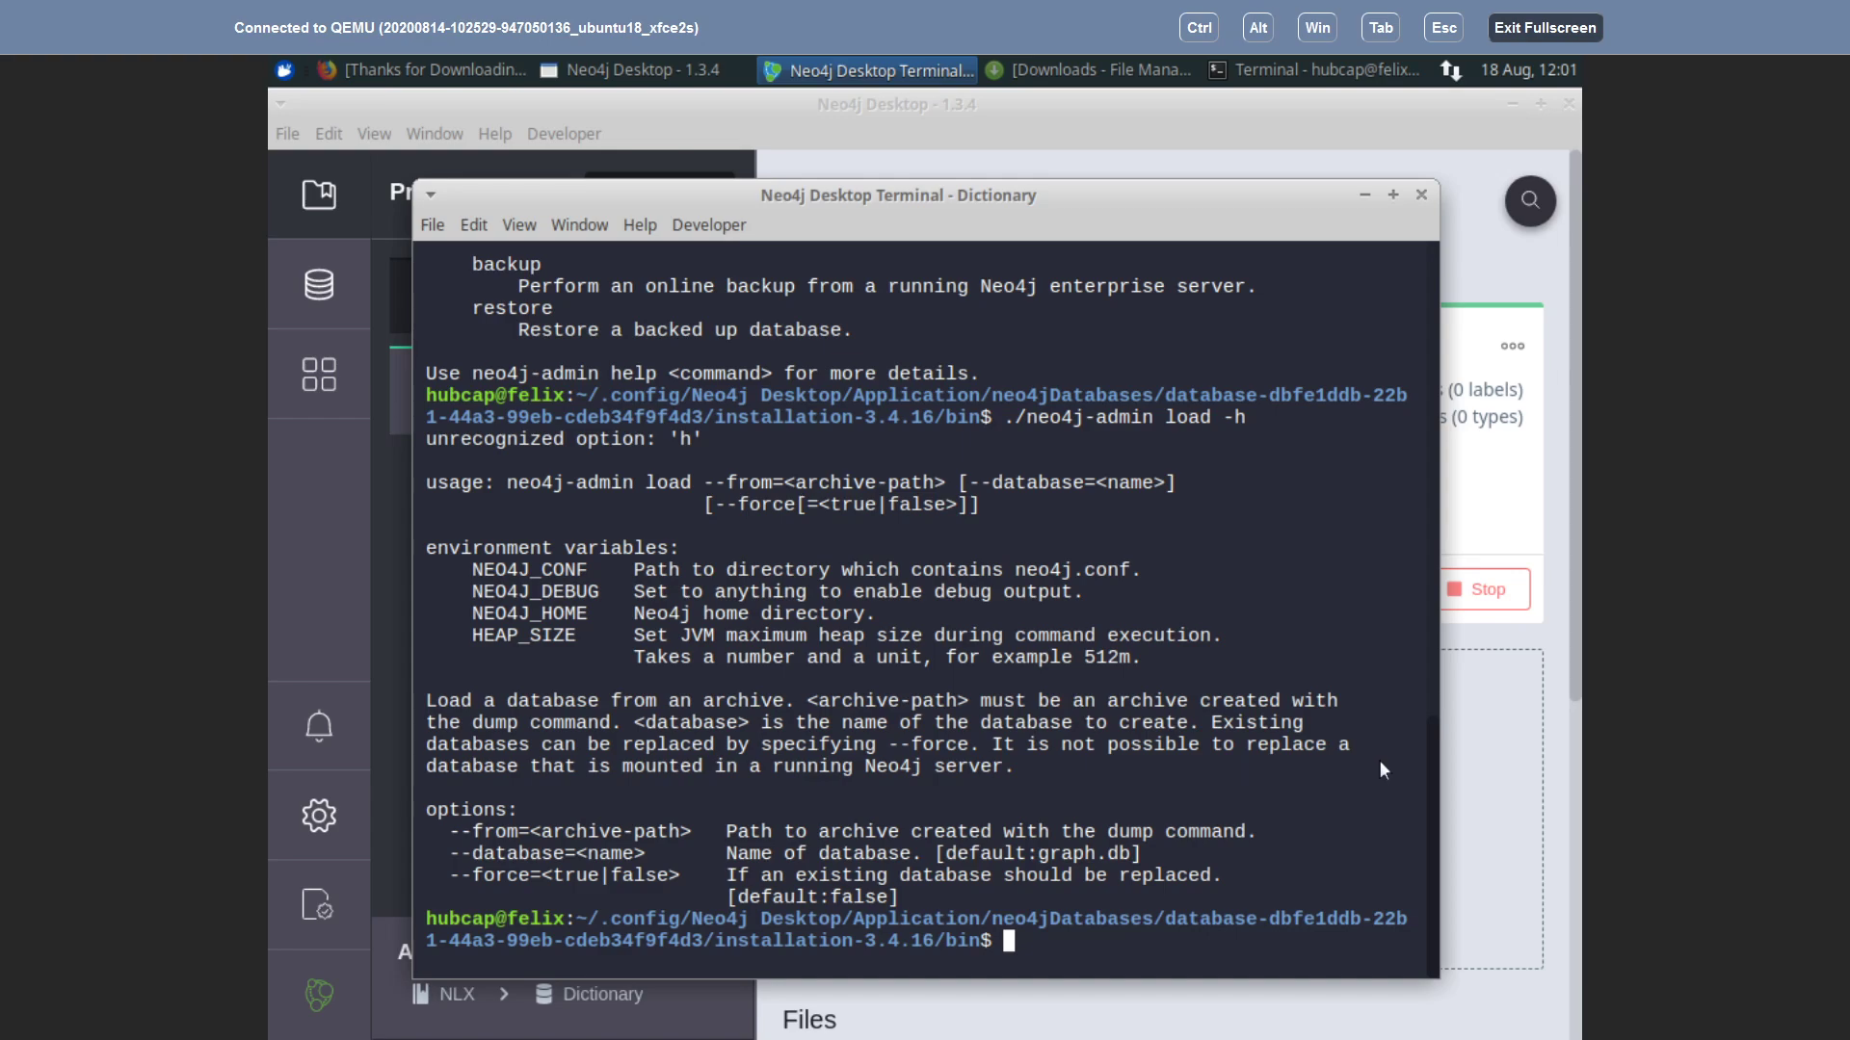
Step: Reload the ownCloud NLX folder and save graph.db.dump (67 KB)
{"action": "left_click", "coordinate": [397, 67]}
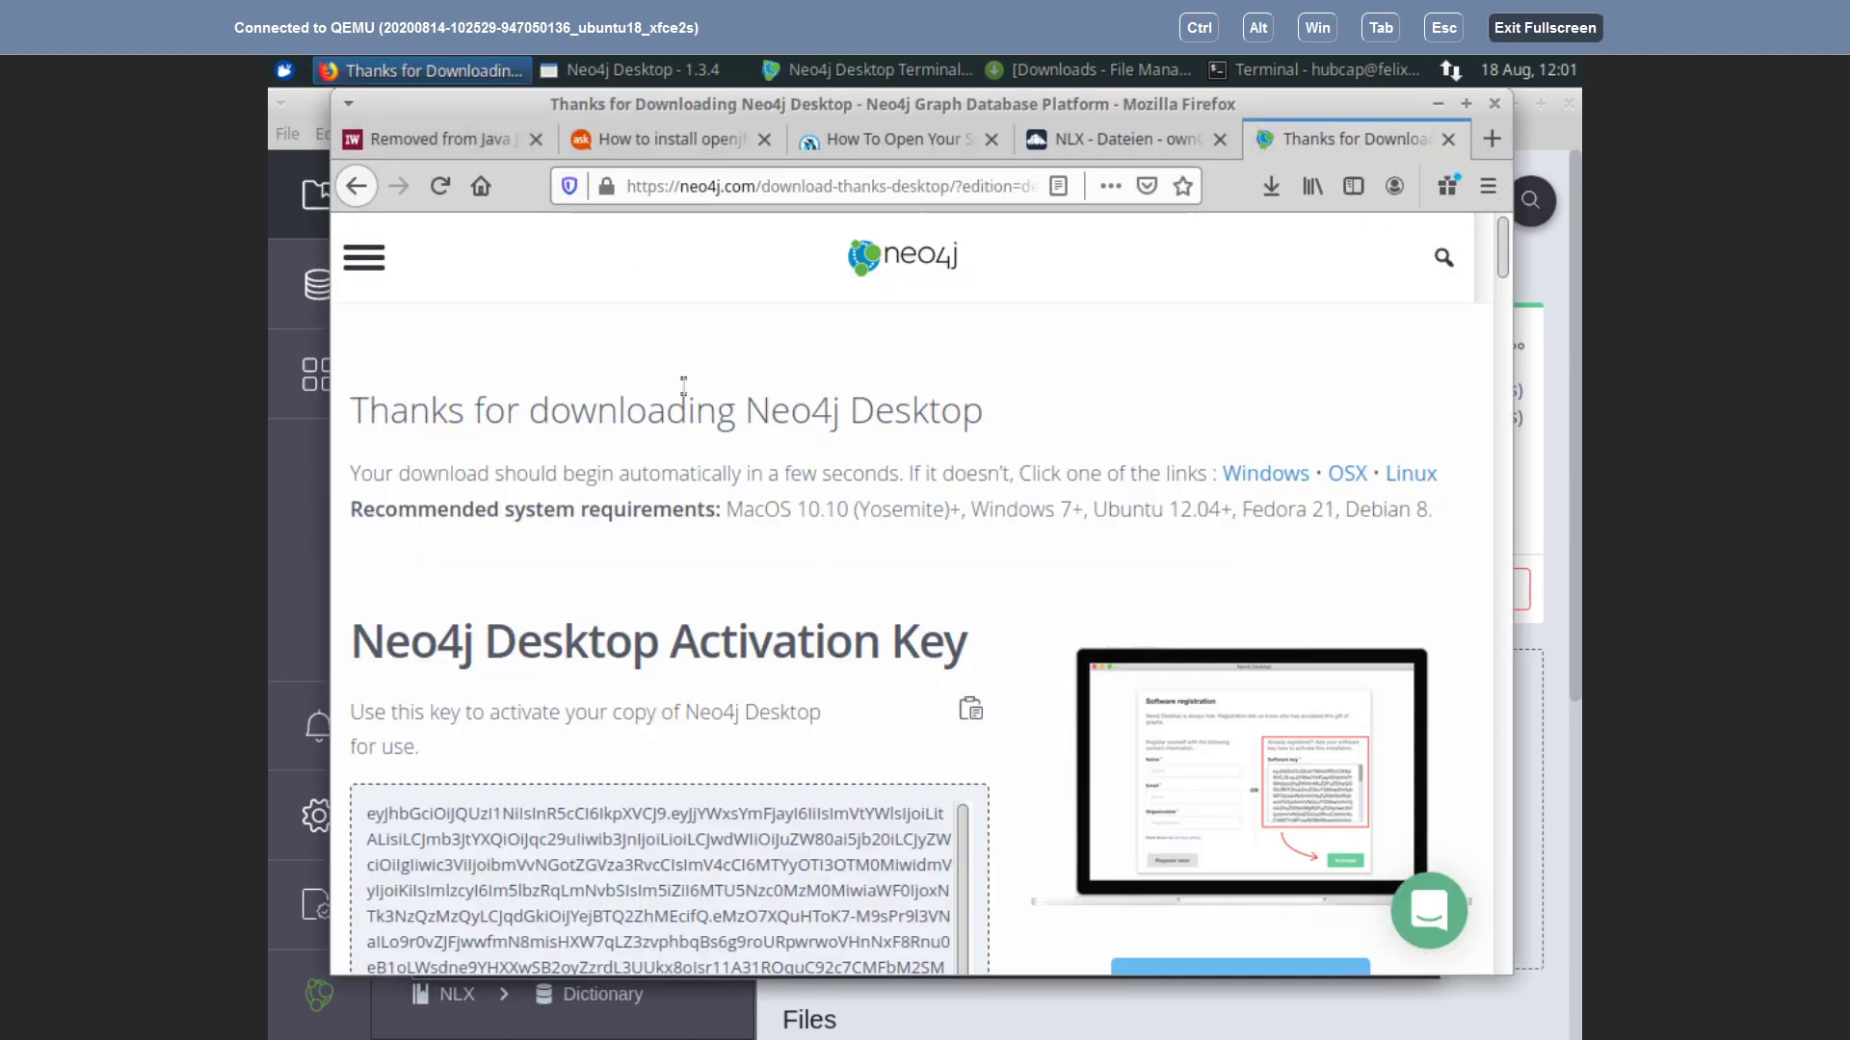
{"action": "left_click", "coordinate": [1129, 141]}
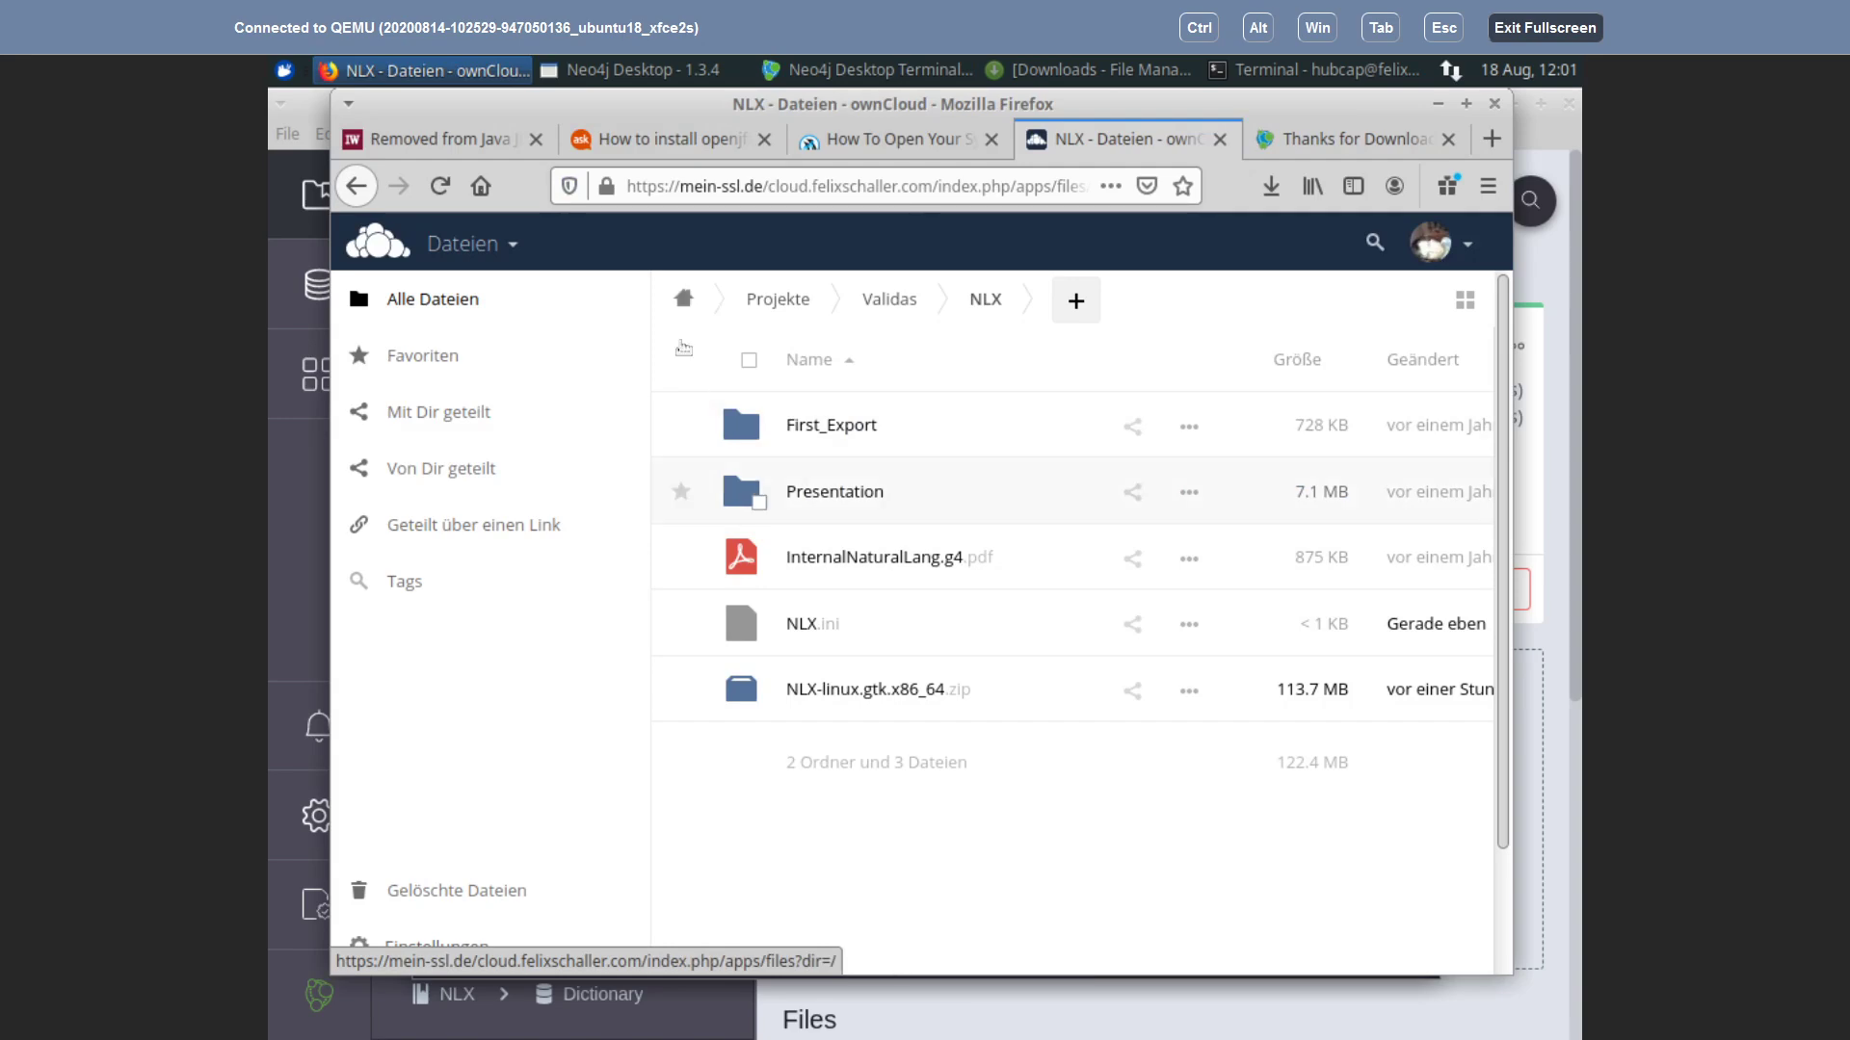
{"action": "left_click", "coordinate": [443, 187]}
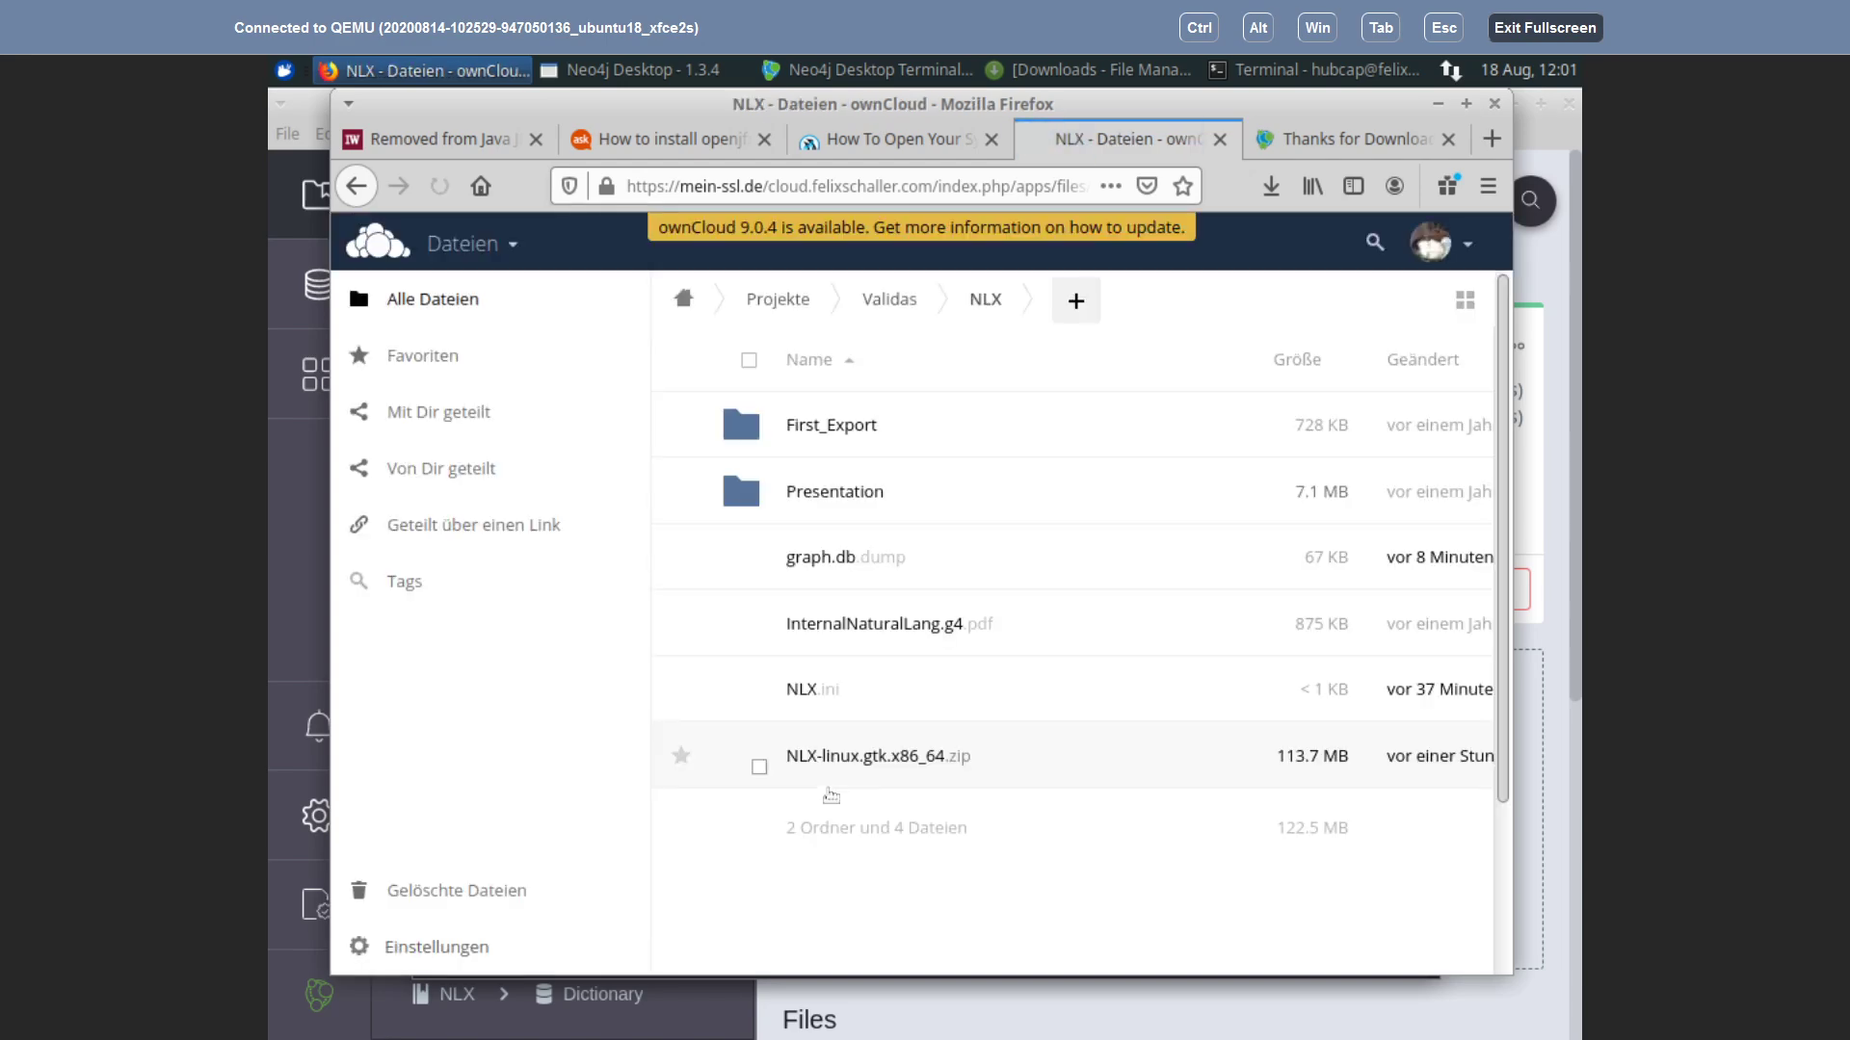
{"action": "left_click", "coordinate": [797, 558]}
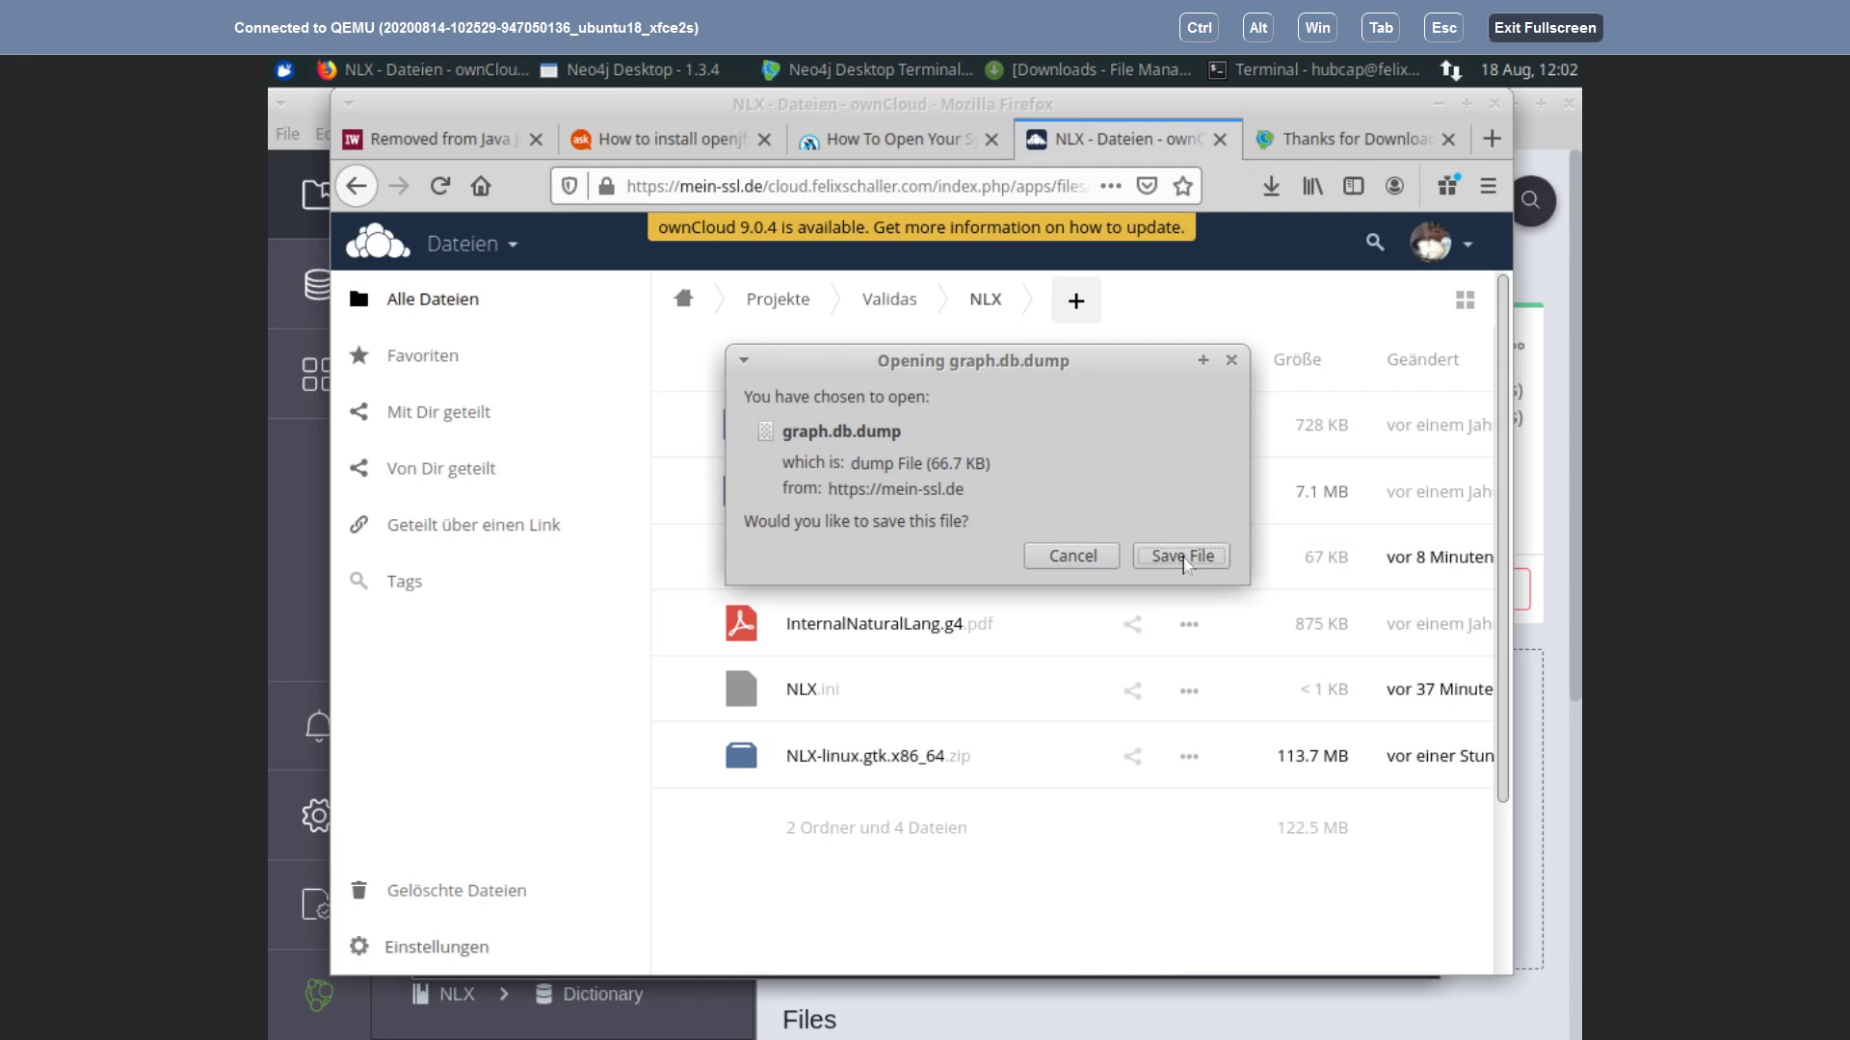
{"action": "left_click", "coordinate": [1181, 557]}
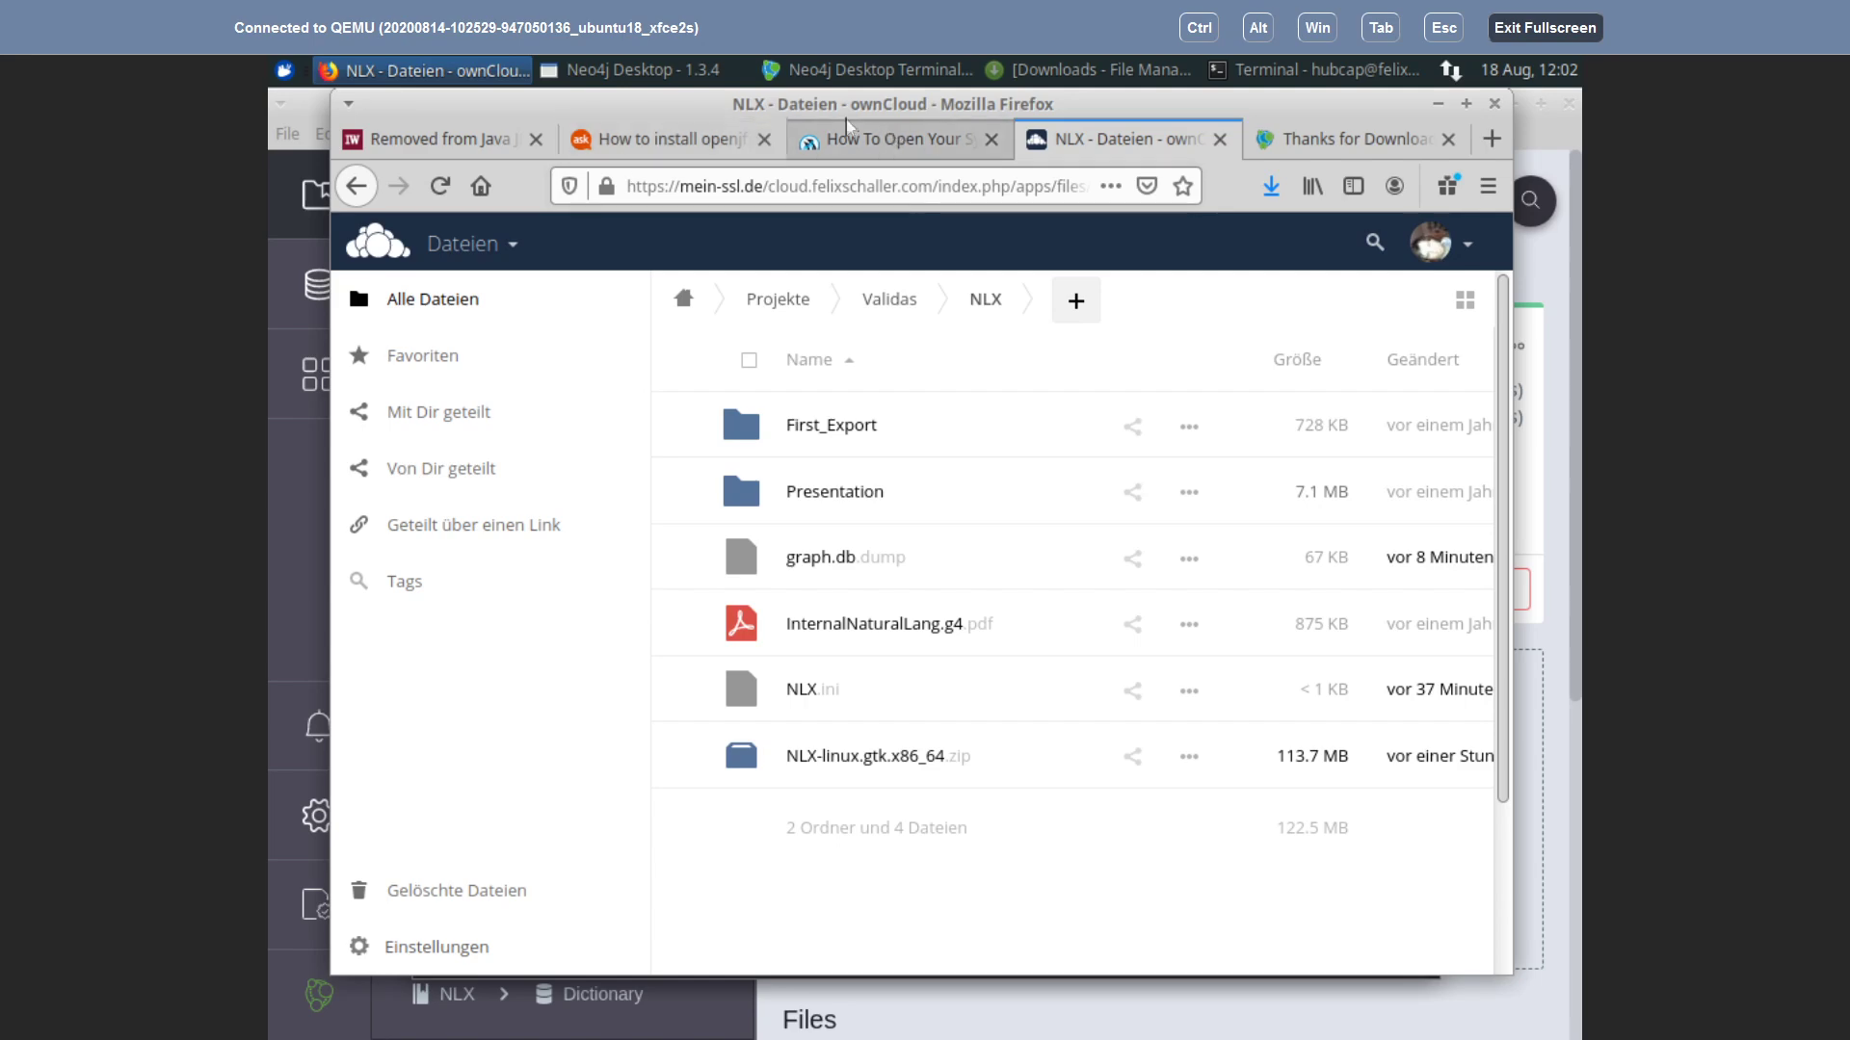
Step: Open the Downloads folder containing graph.db.dump from Firefox's downloads list
{"action": "left_click", "coordinate": [1438, 105]}
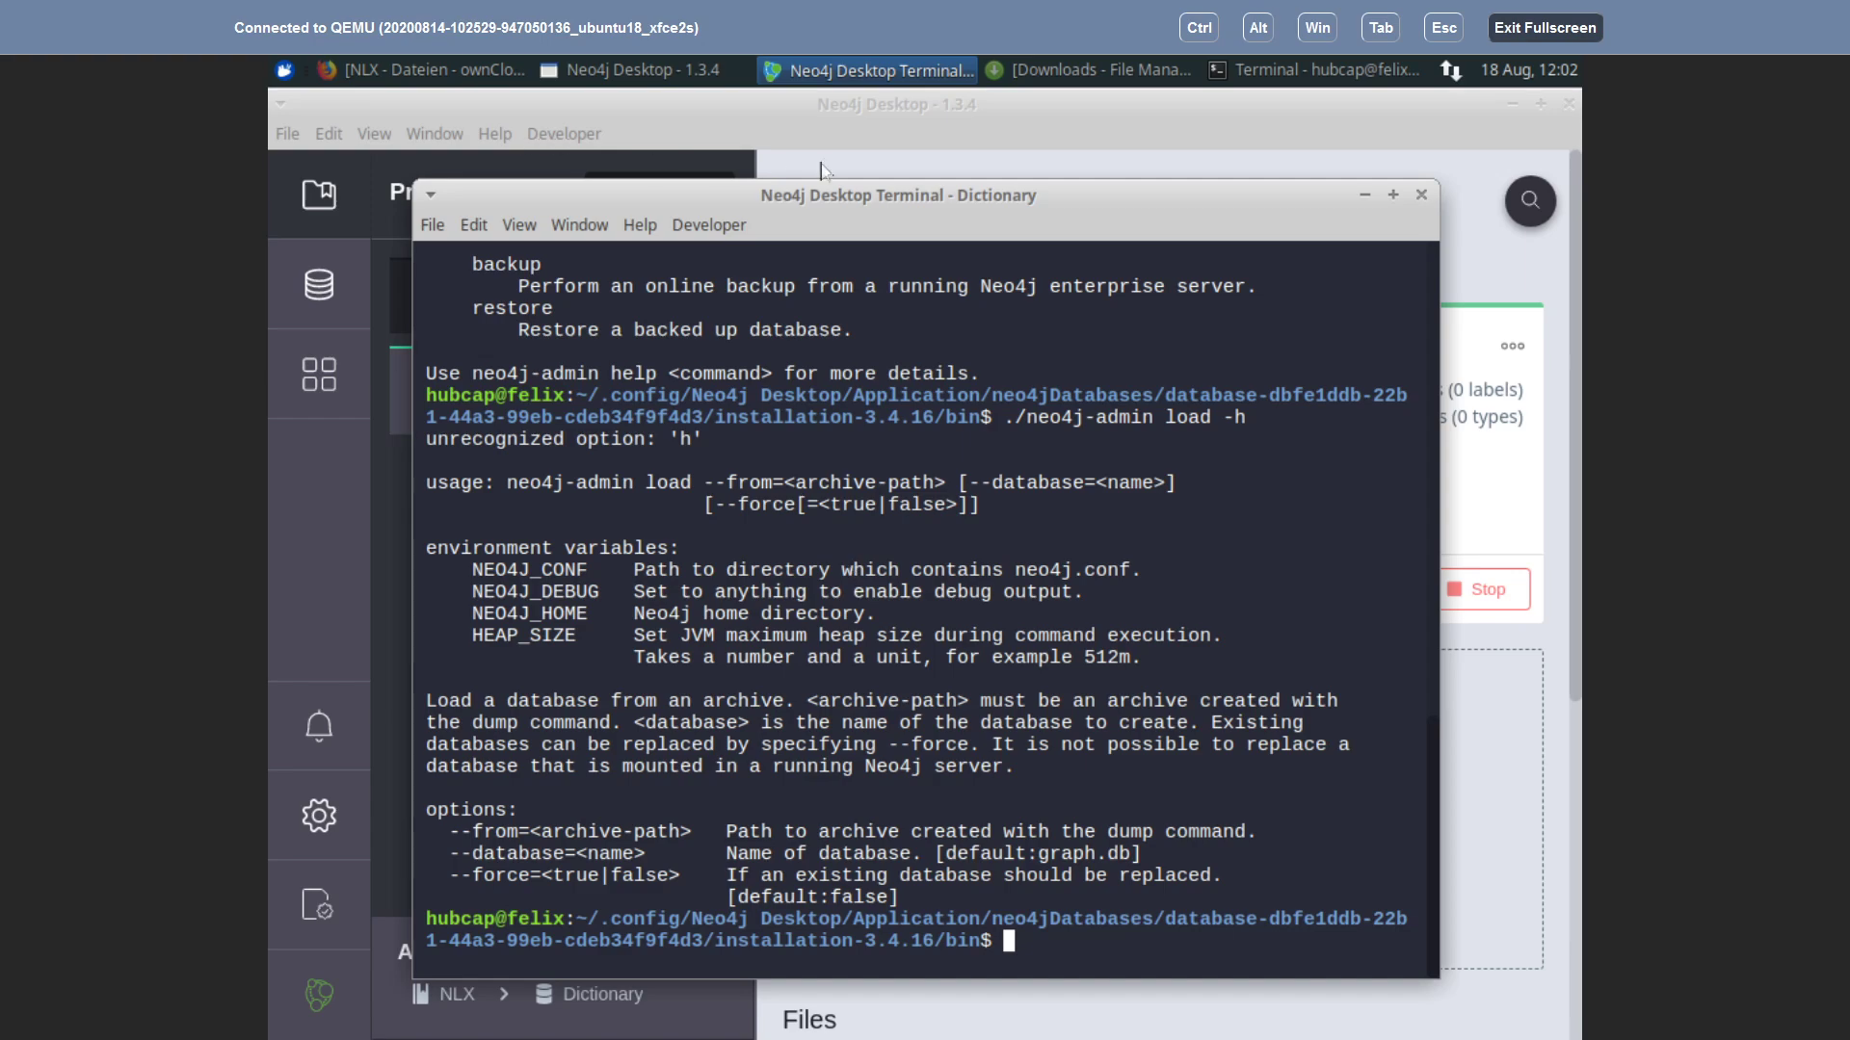
{"action": "key", "text": "alt+Tab"}
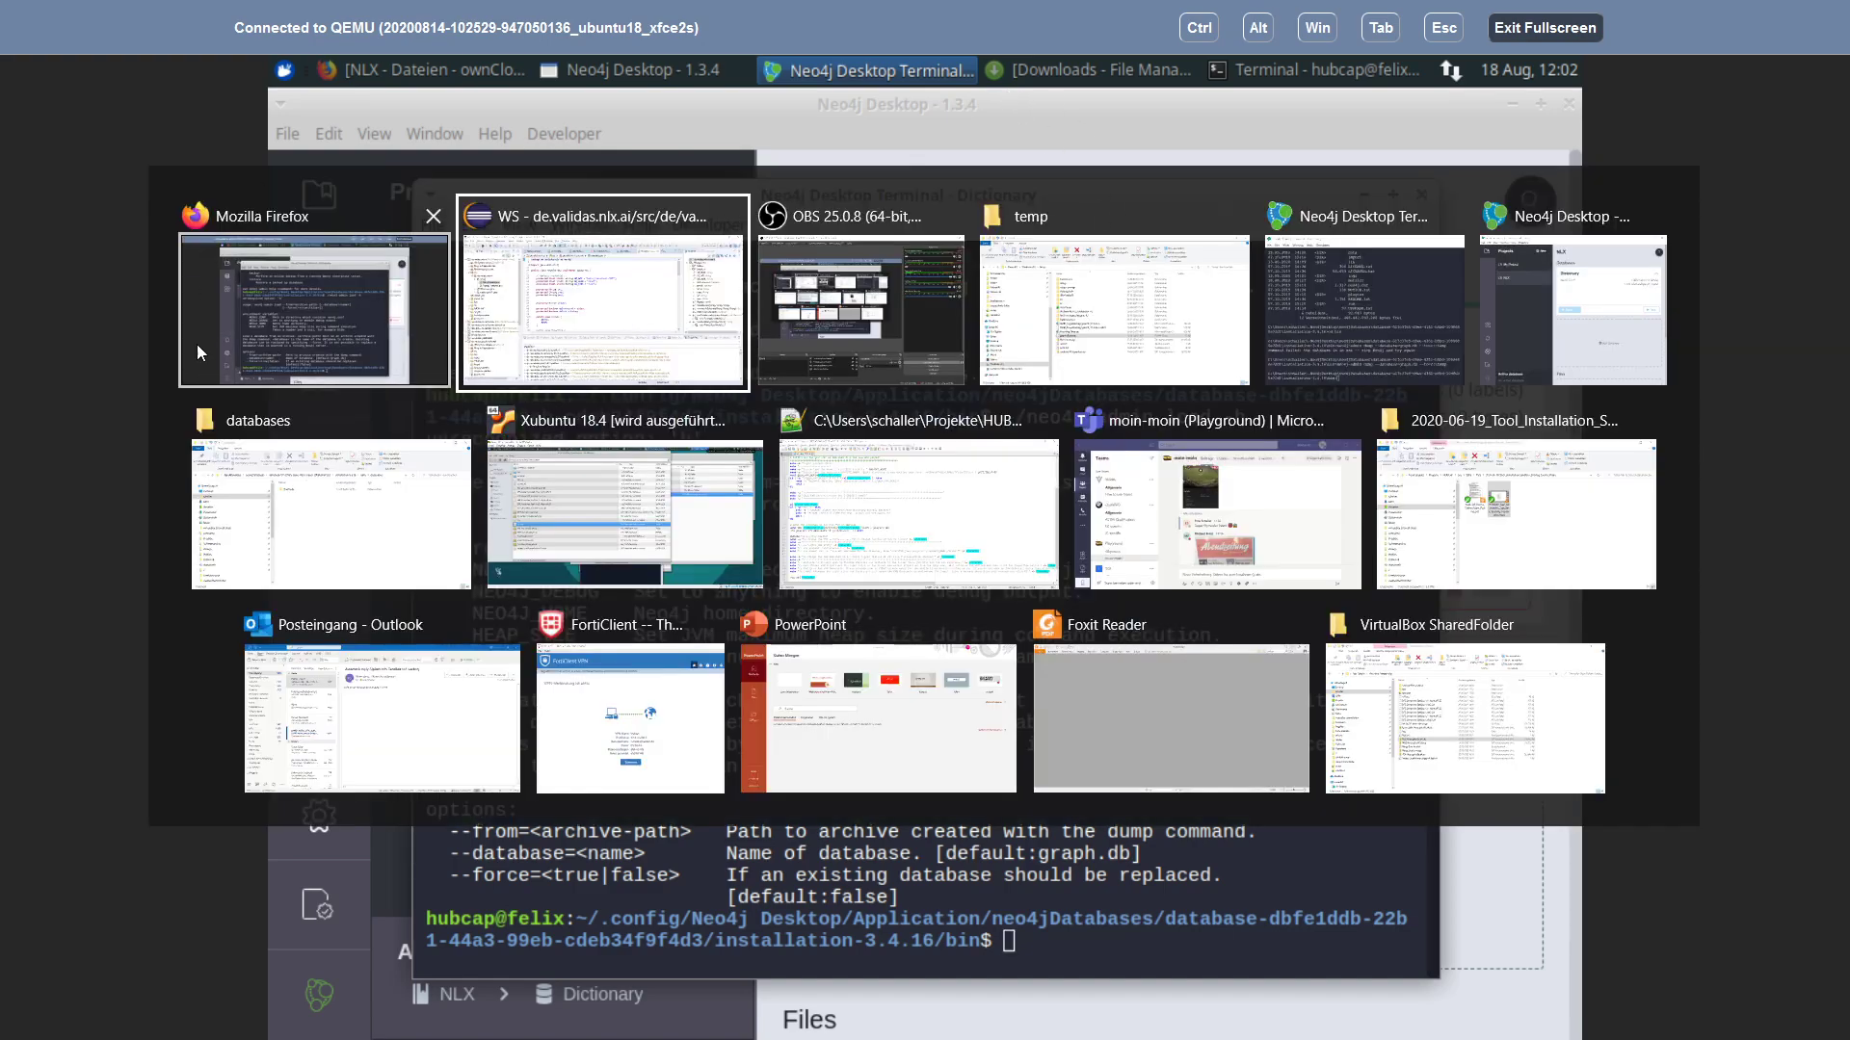
{"action": "key", "text": "Escape"}
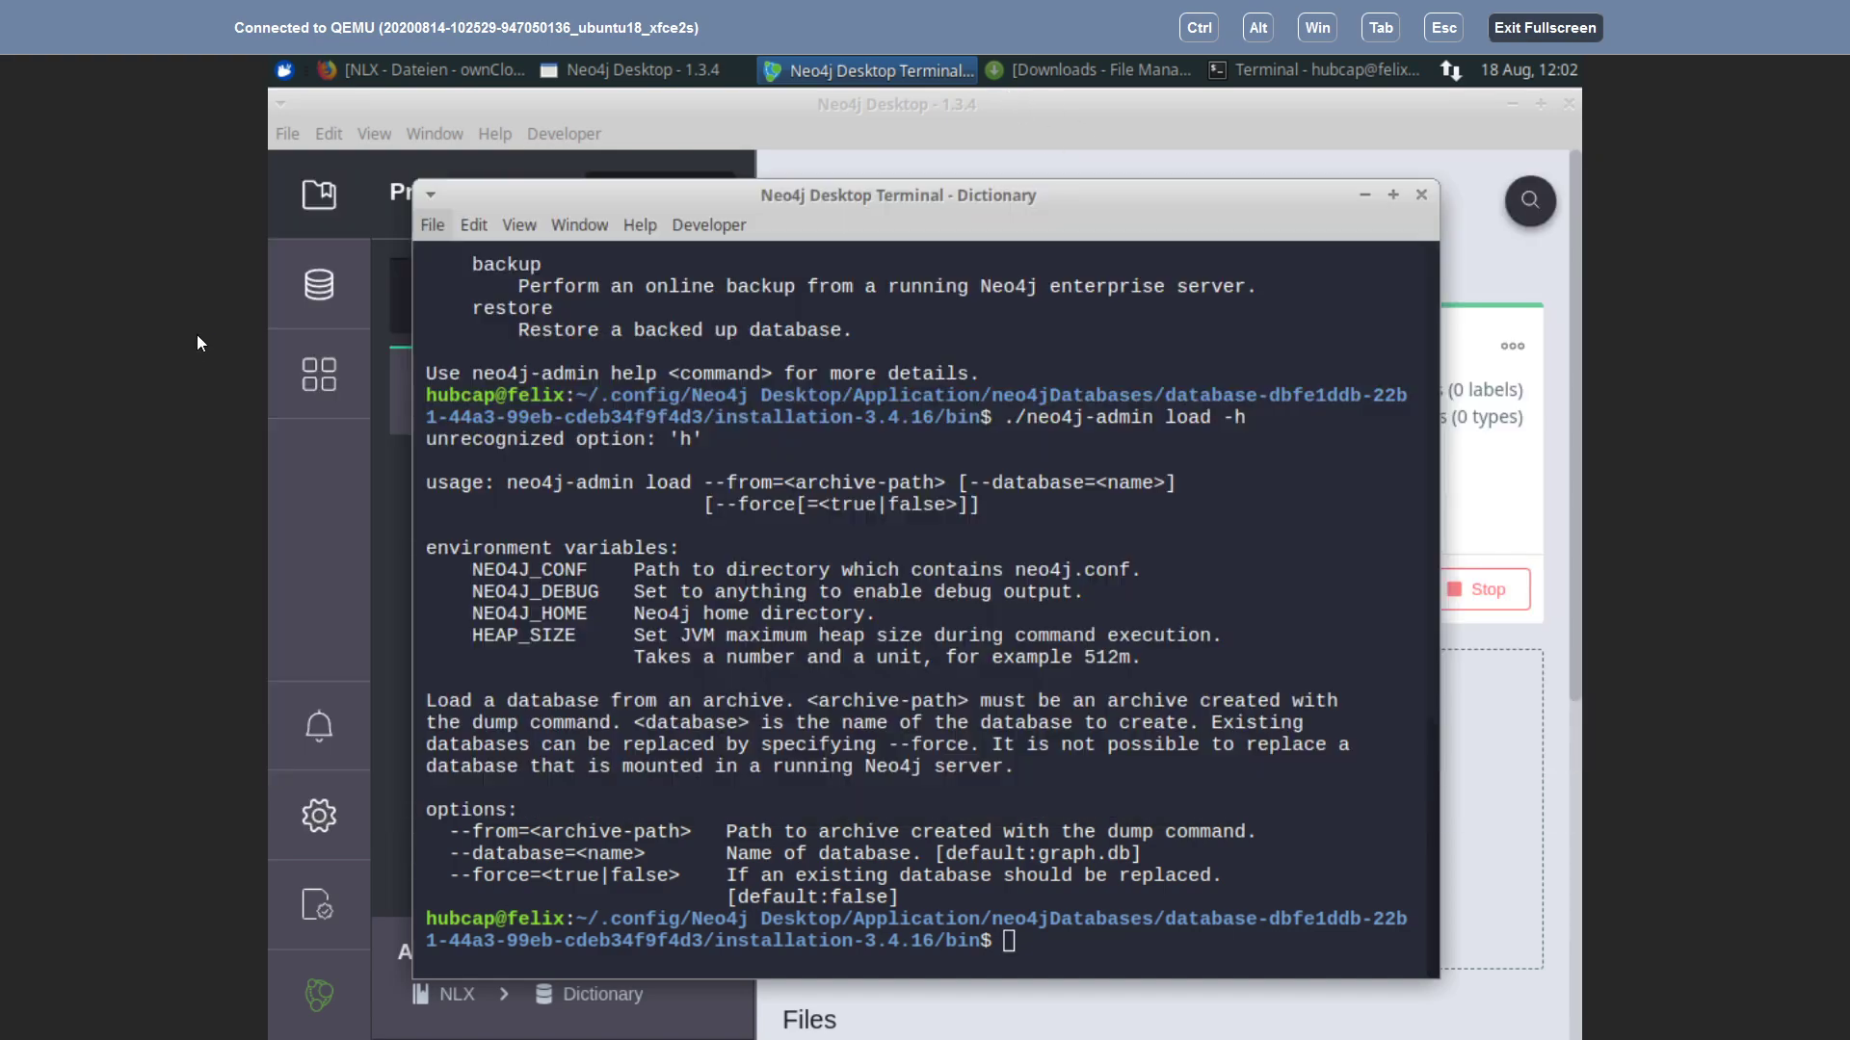
{"action": "left_click", "coordinate": [1365, 196]}
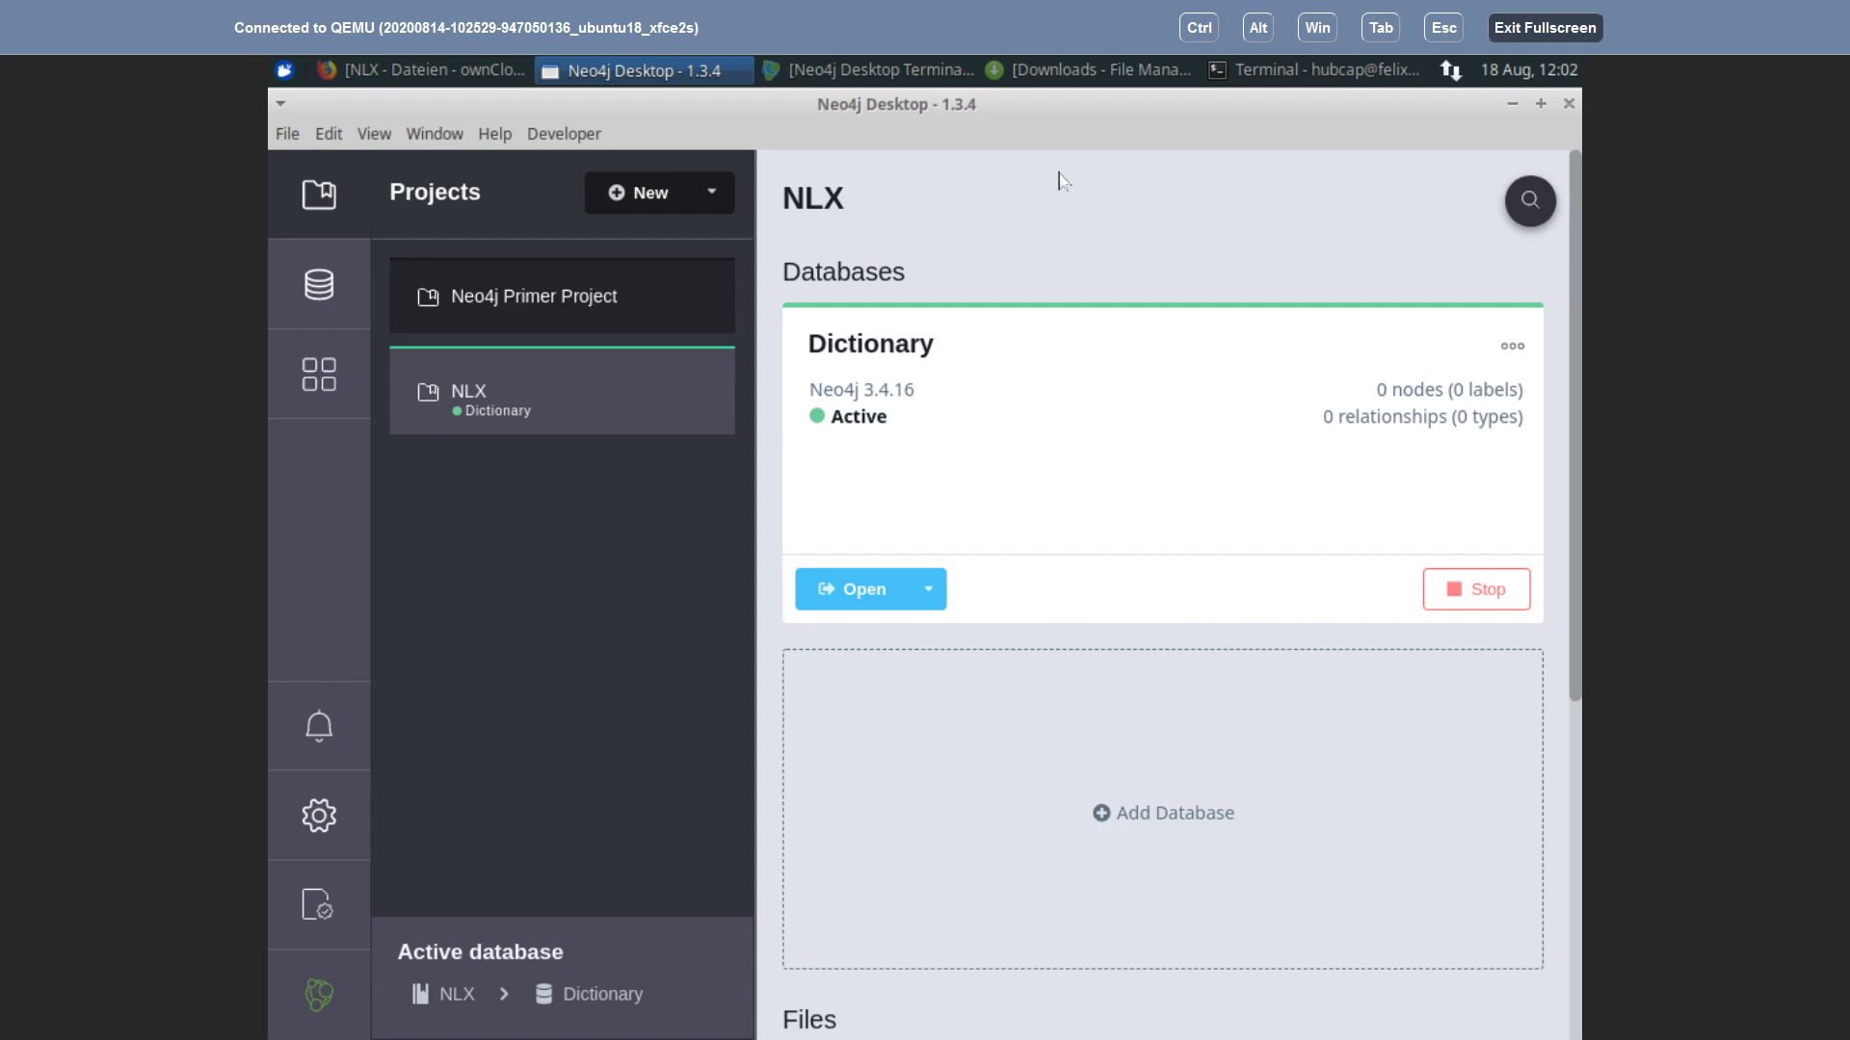
{"action": "left_click", "coordinate": [417, 70]}
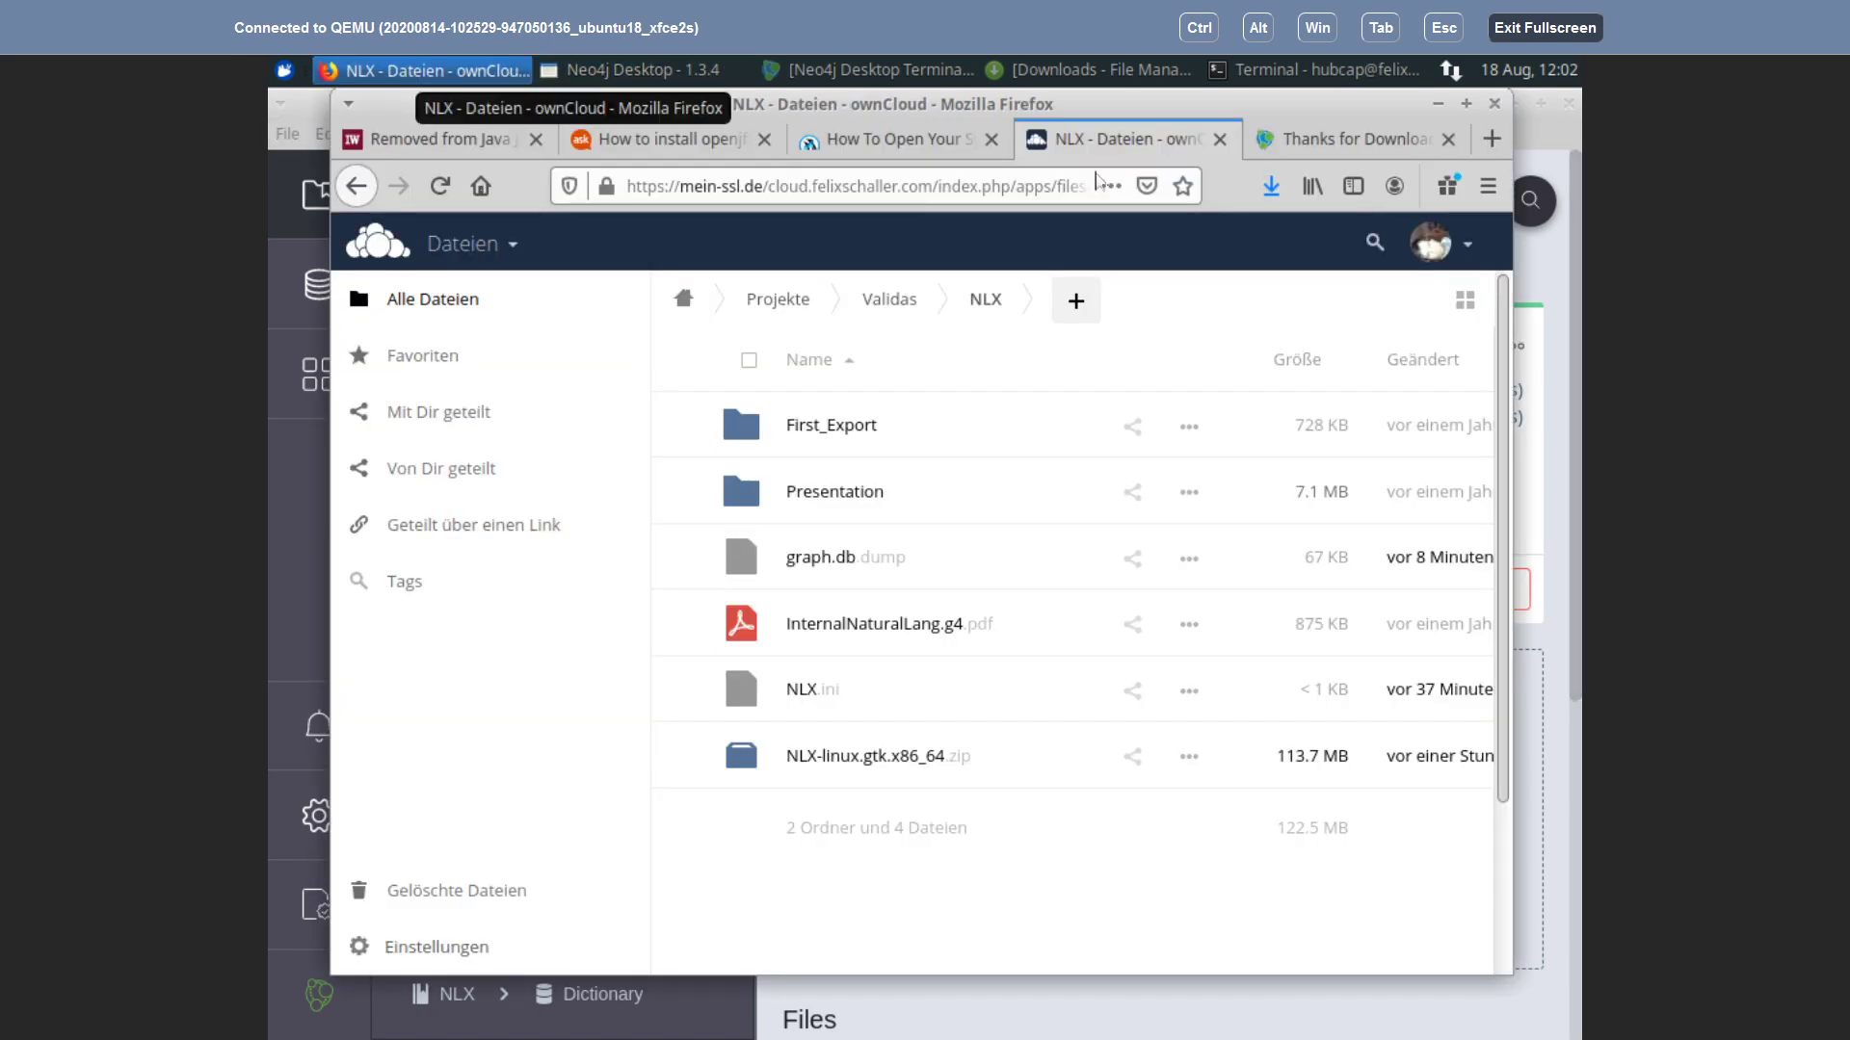
{"action": "left_click", "coordinate": [1272, 188]}
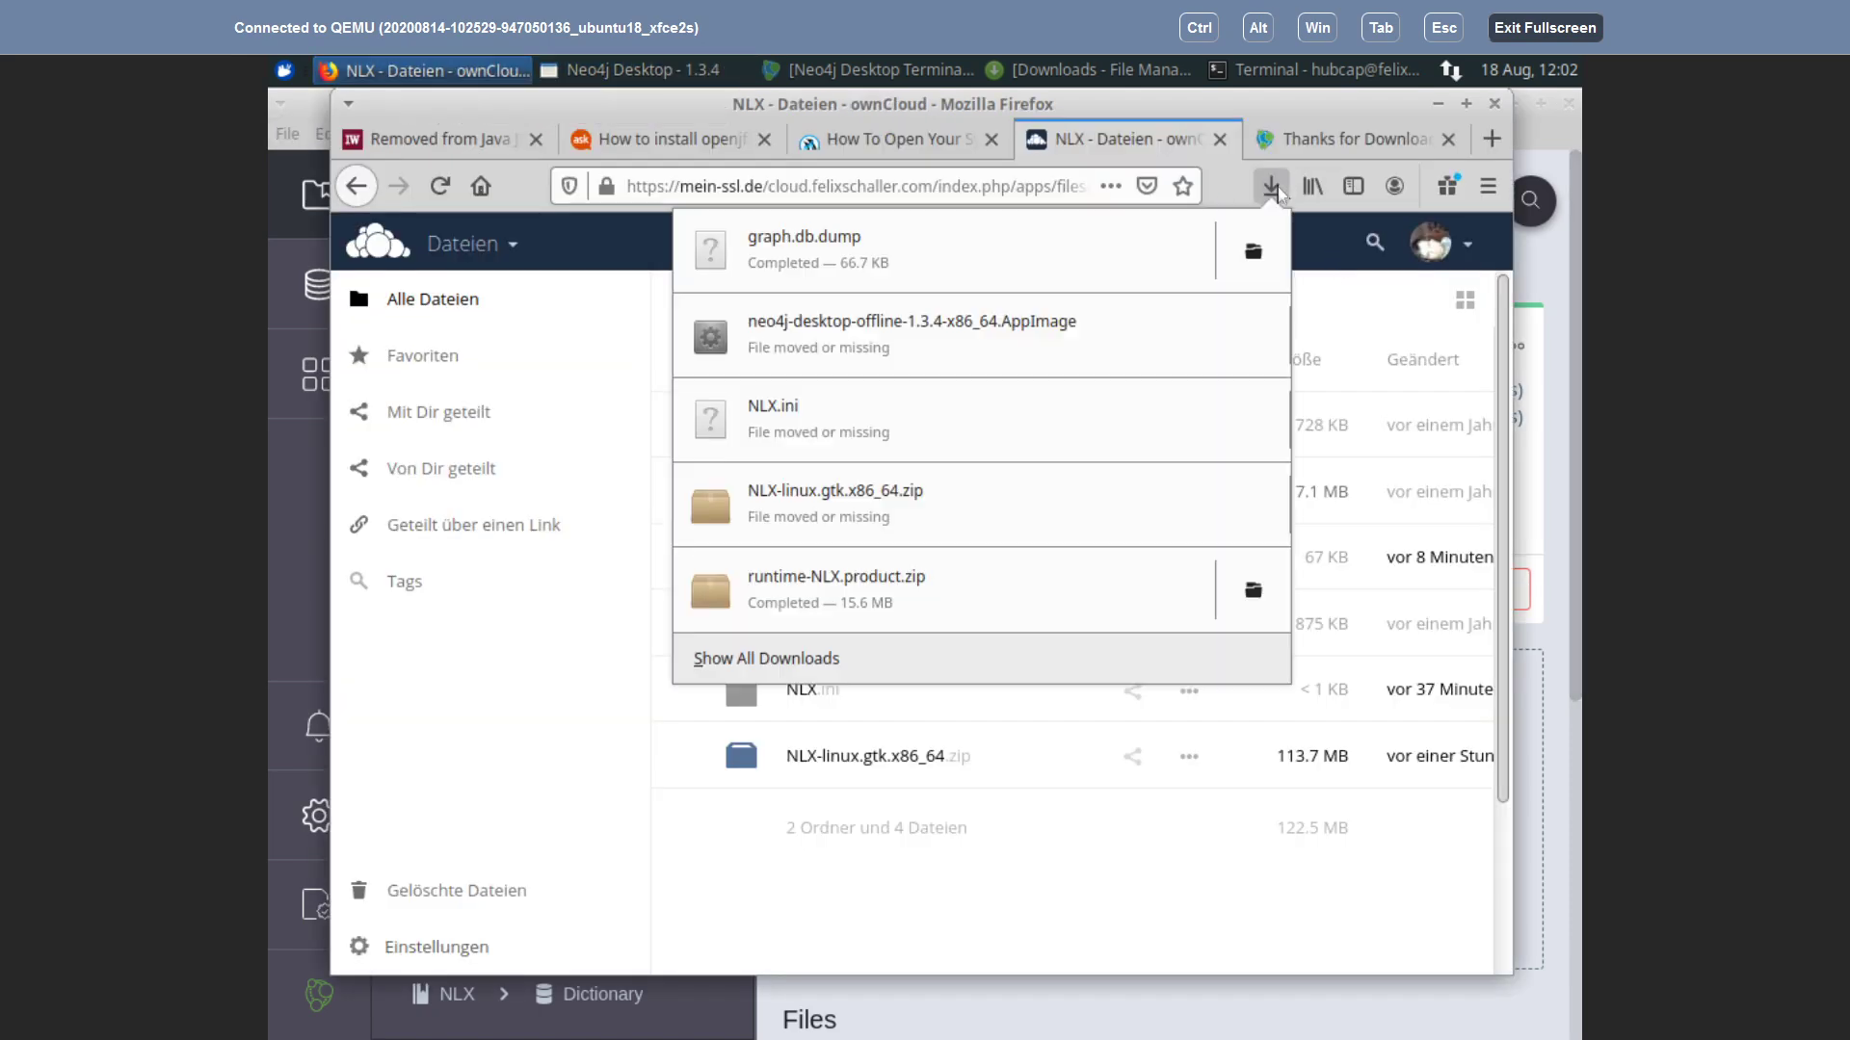
{"action": "left_click", "coordinate": [1272, 253]}
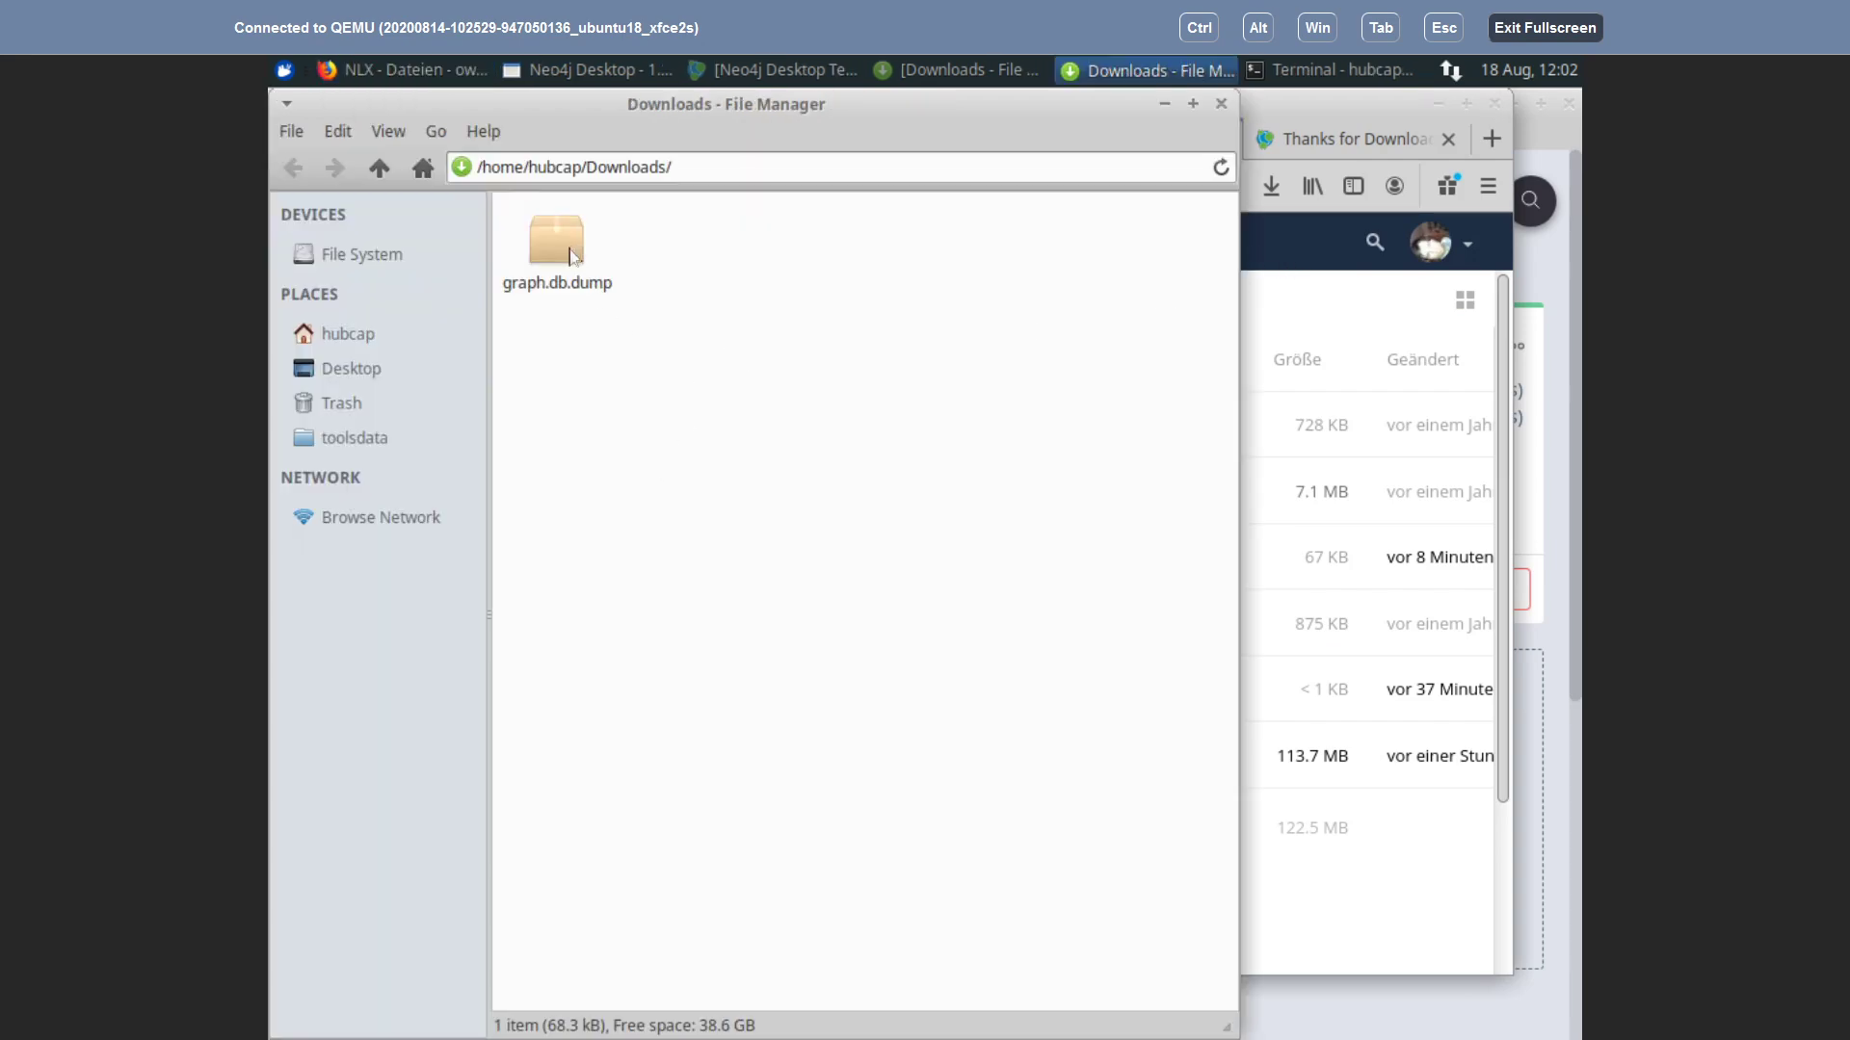
Step: Bring the Dictionary database's Neo4j terminal back to the front
{"action": "key", "text": "alt+Tab"}
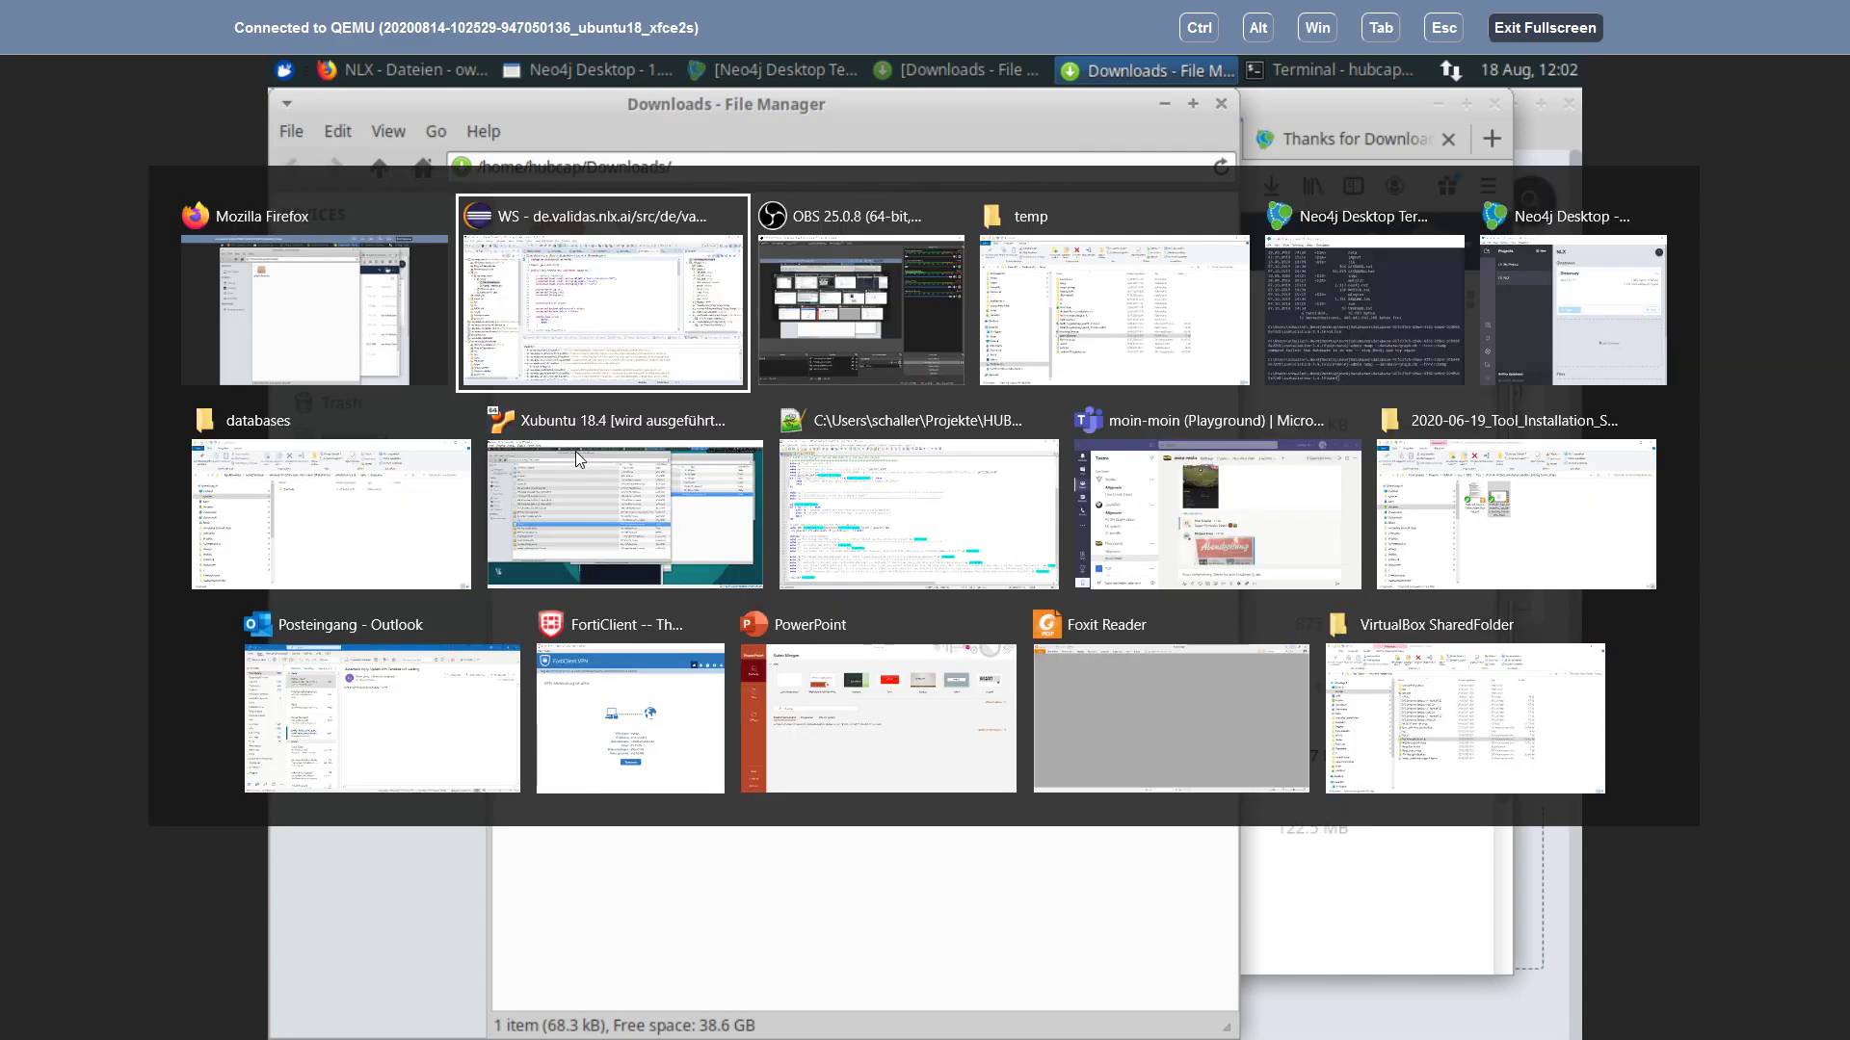
{"action": "left_click", "coordinate": [307, 340]}
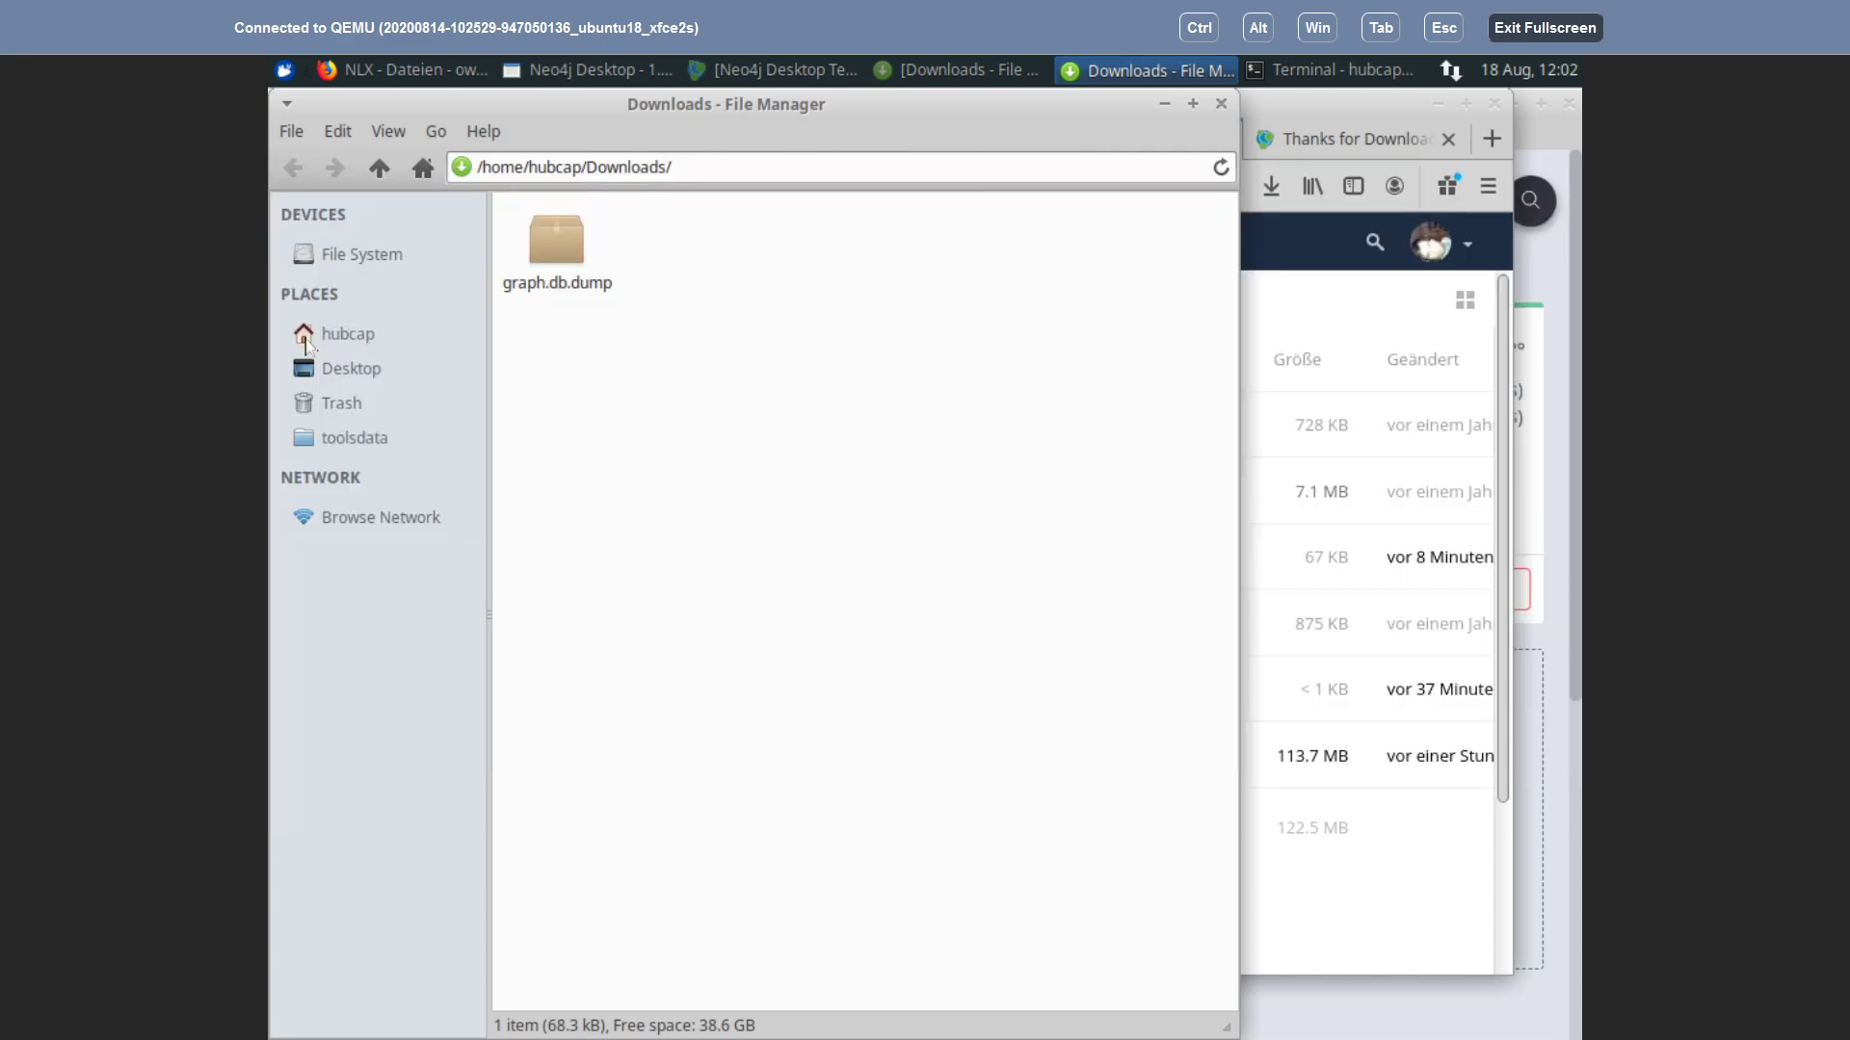
{"action": "left_click", "coordinate": [1305, 74]}
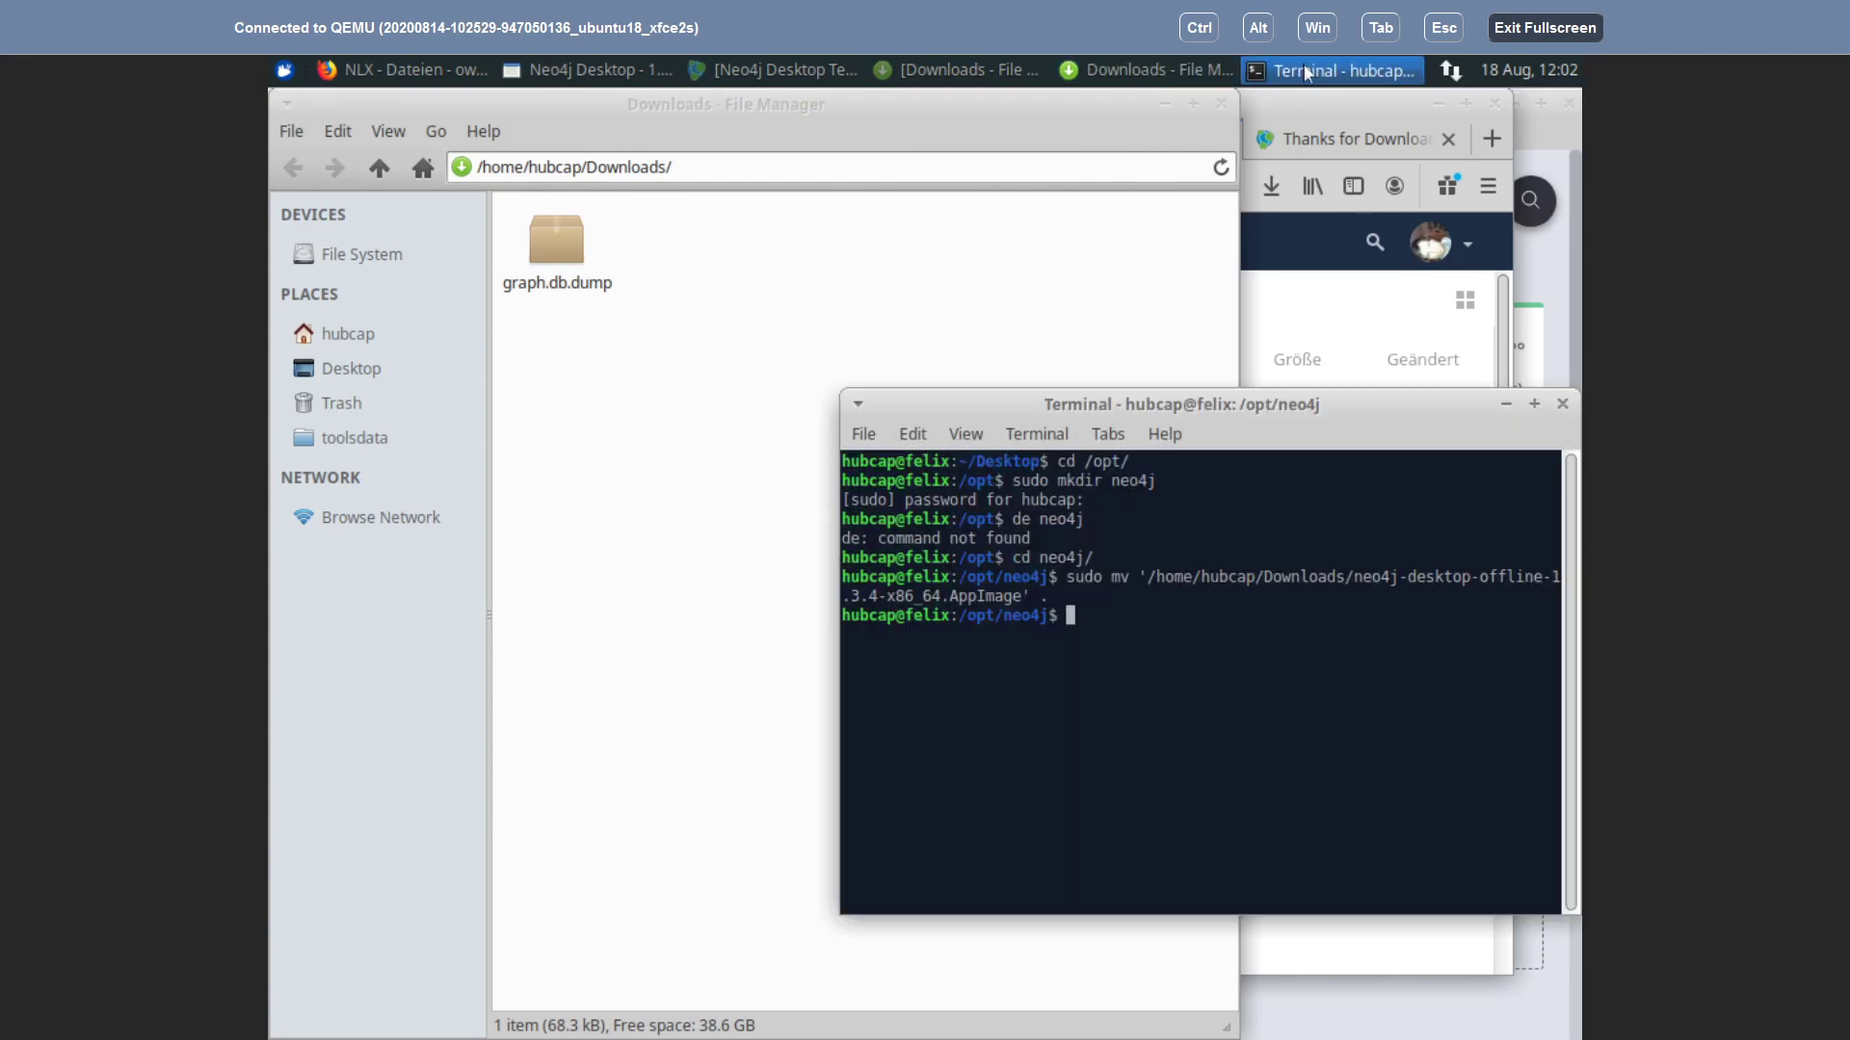
{"action": "left_click", "coordinate": [751, 75]}
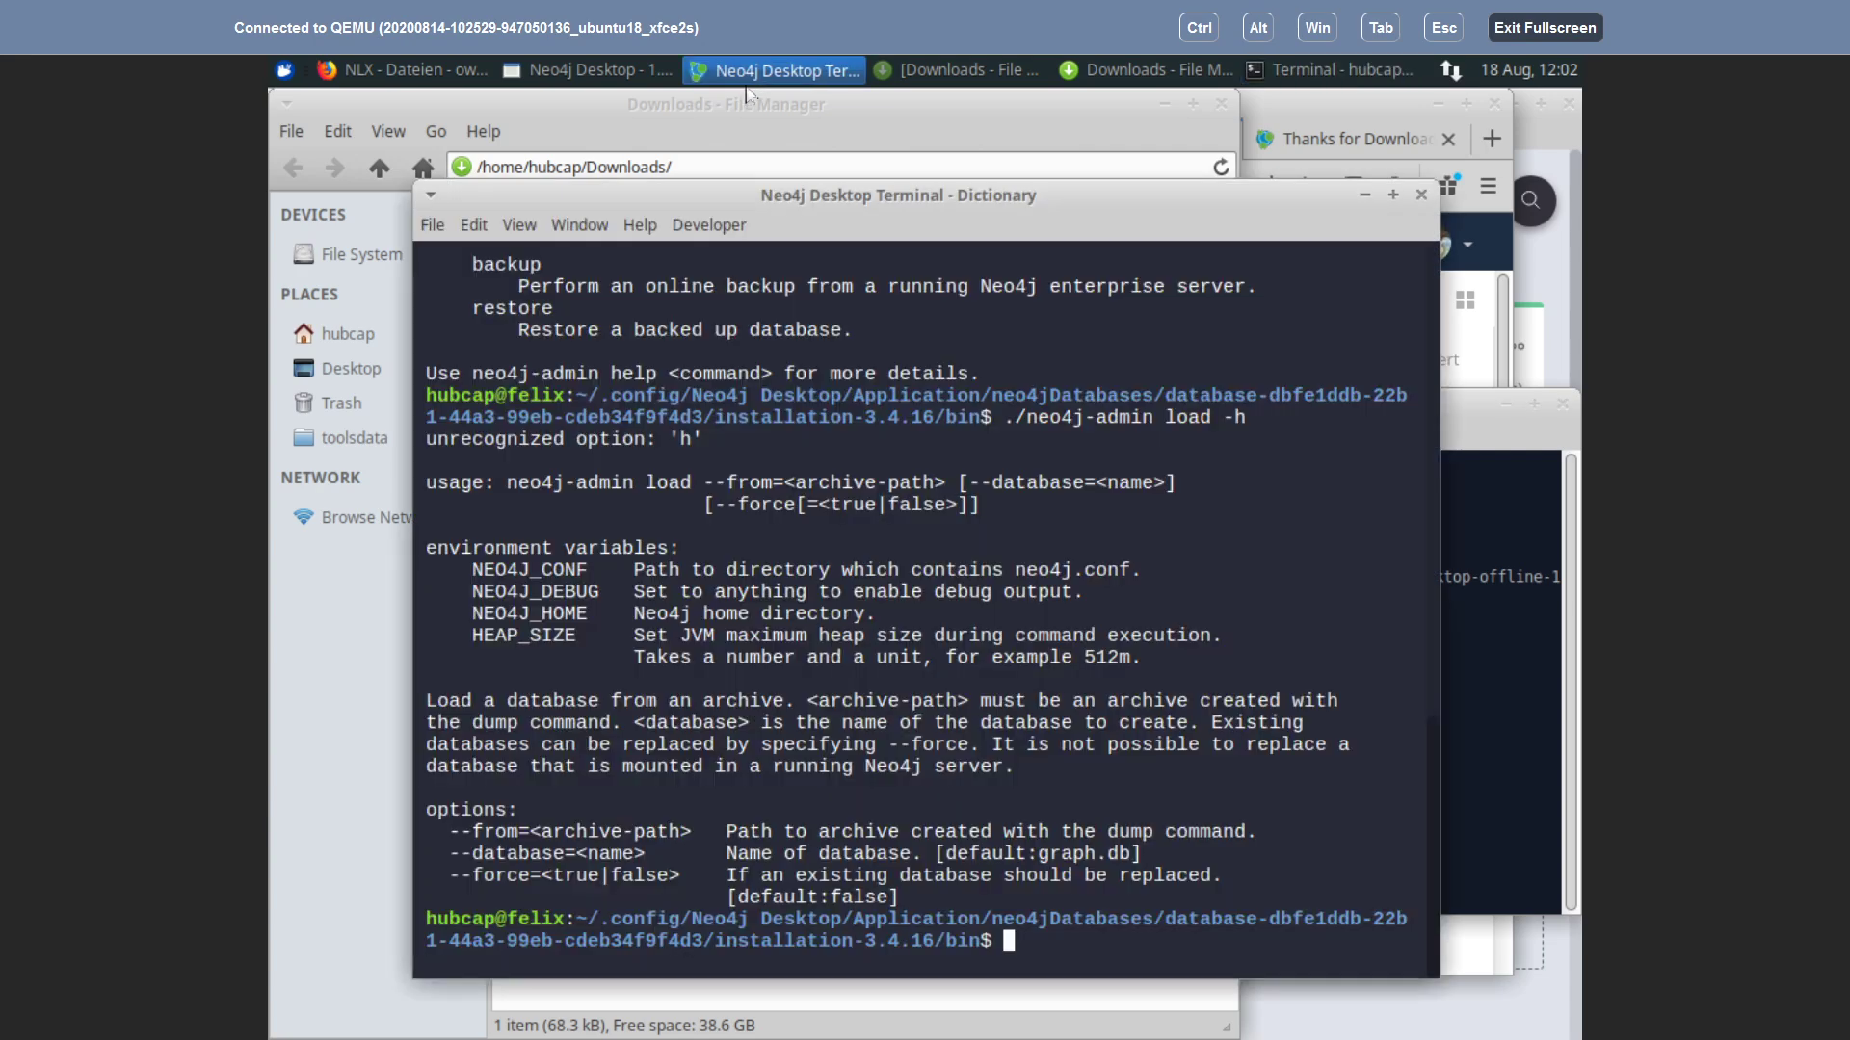
Step: Recall the previous neo4j-admin load command and change its ending to '/from='
{"action": "left_click_drag", "start_coordinate": [675, 197], "coordinate": [782, 146]}
{"action": "key", "text": "Up"}
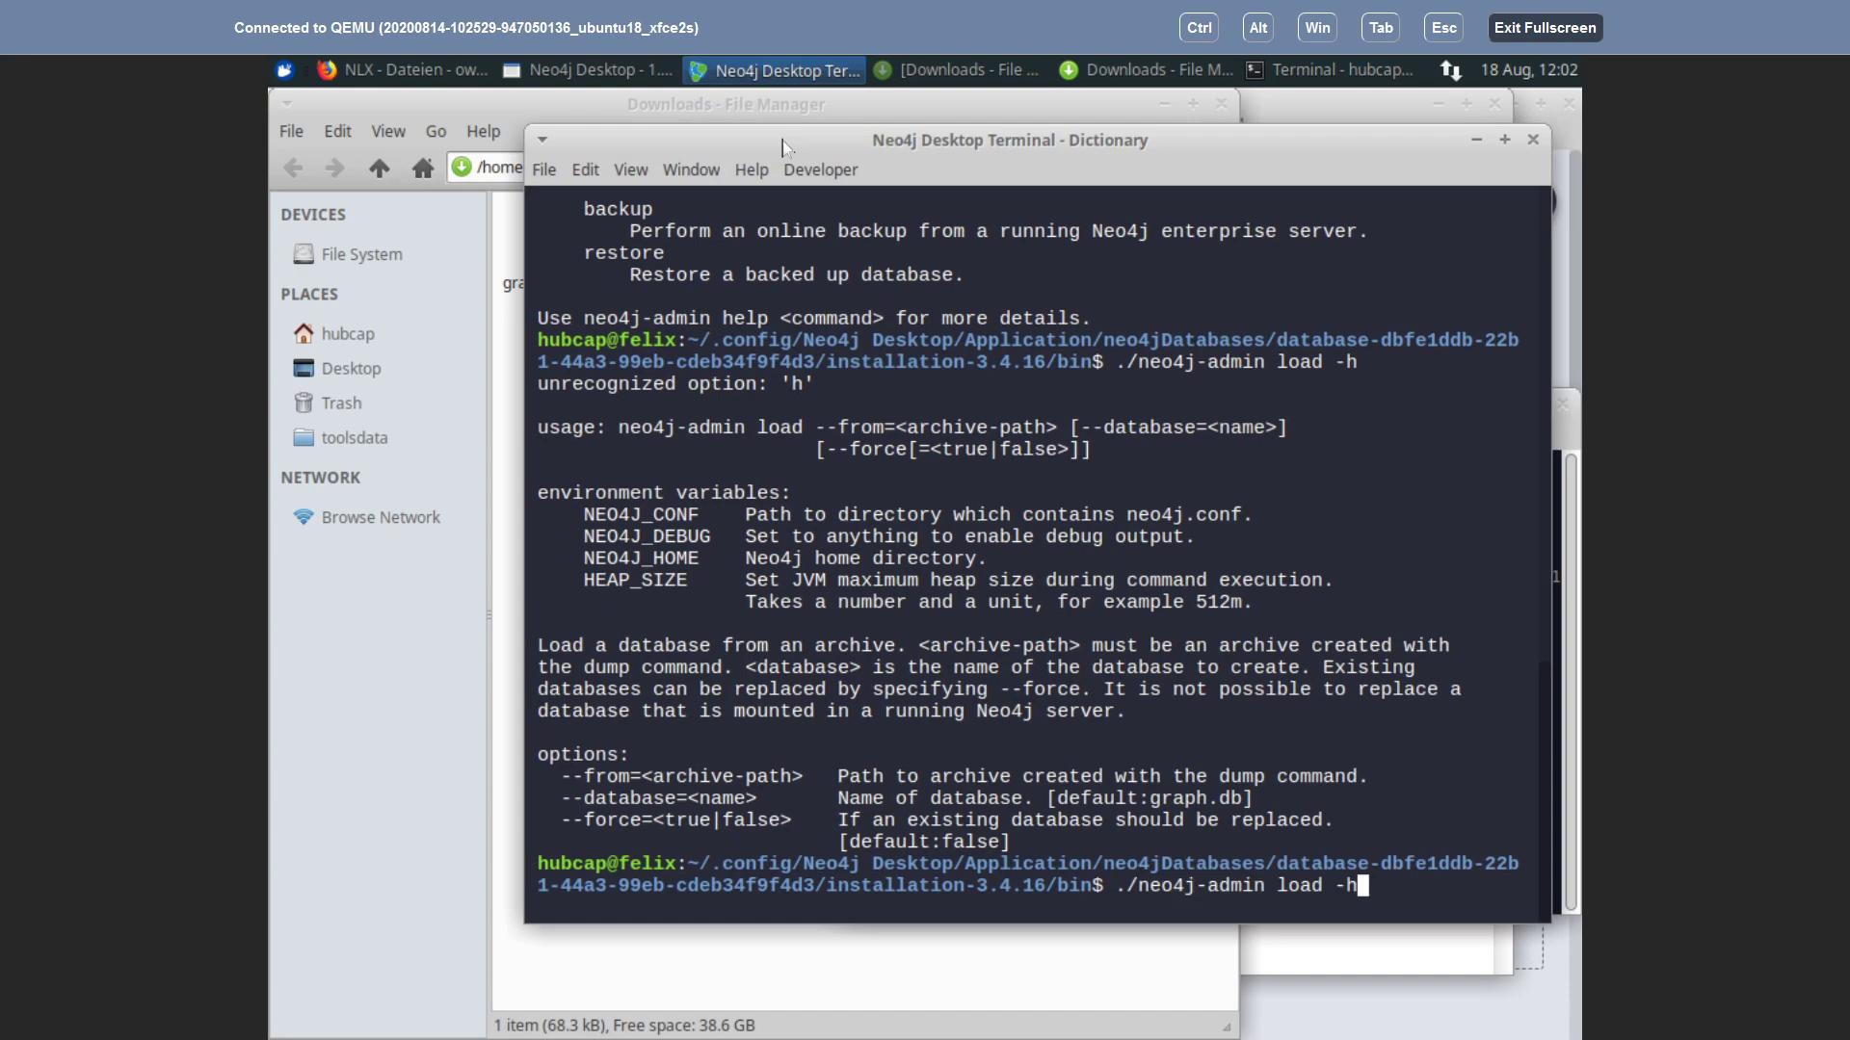
{"action": "key", "text": "BackSpace"}
{"action": "type", "text": "/from0"}
{"action": "key", "text": "BackSpace"}
{"action": "type", "text": "-"}
{"action": "key", "text": "BackSpace"}
{"action": "key", "text": "BackSpace"}
{"action": "type", "text": "="}
Step: Drop graph.db.dump into a system terminal and copy its full file path
{"action": "left_click_drag", "start_coordinate": [830, 140], "coordinate": [884, 171]}
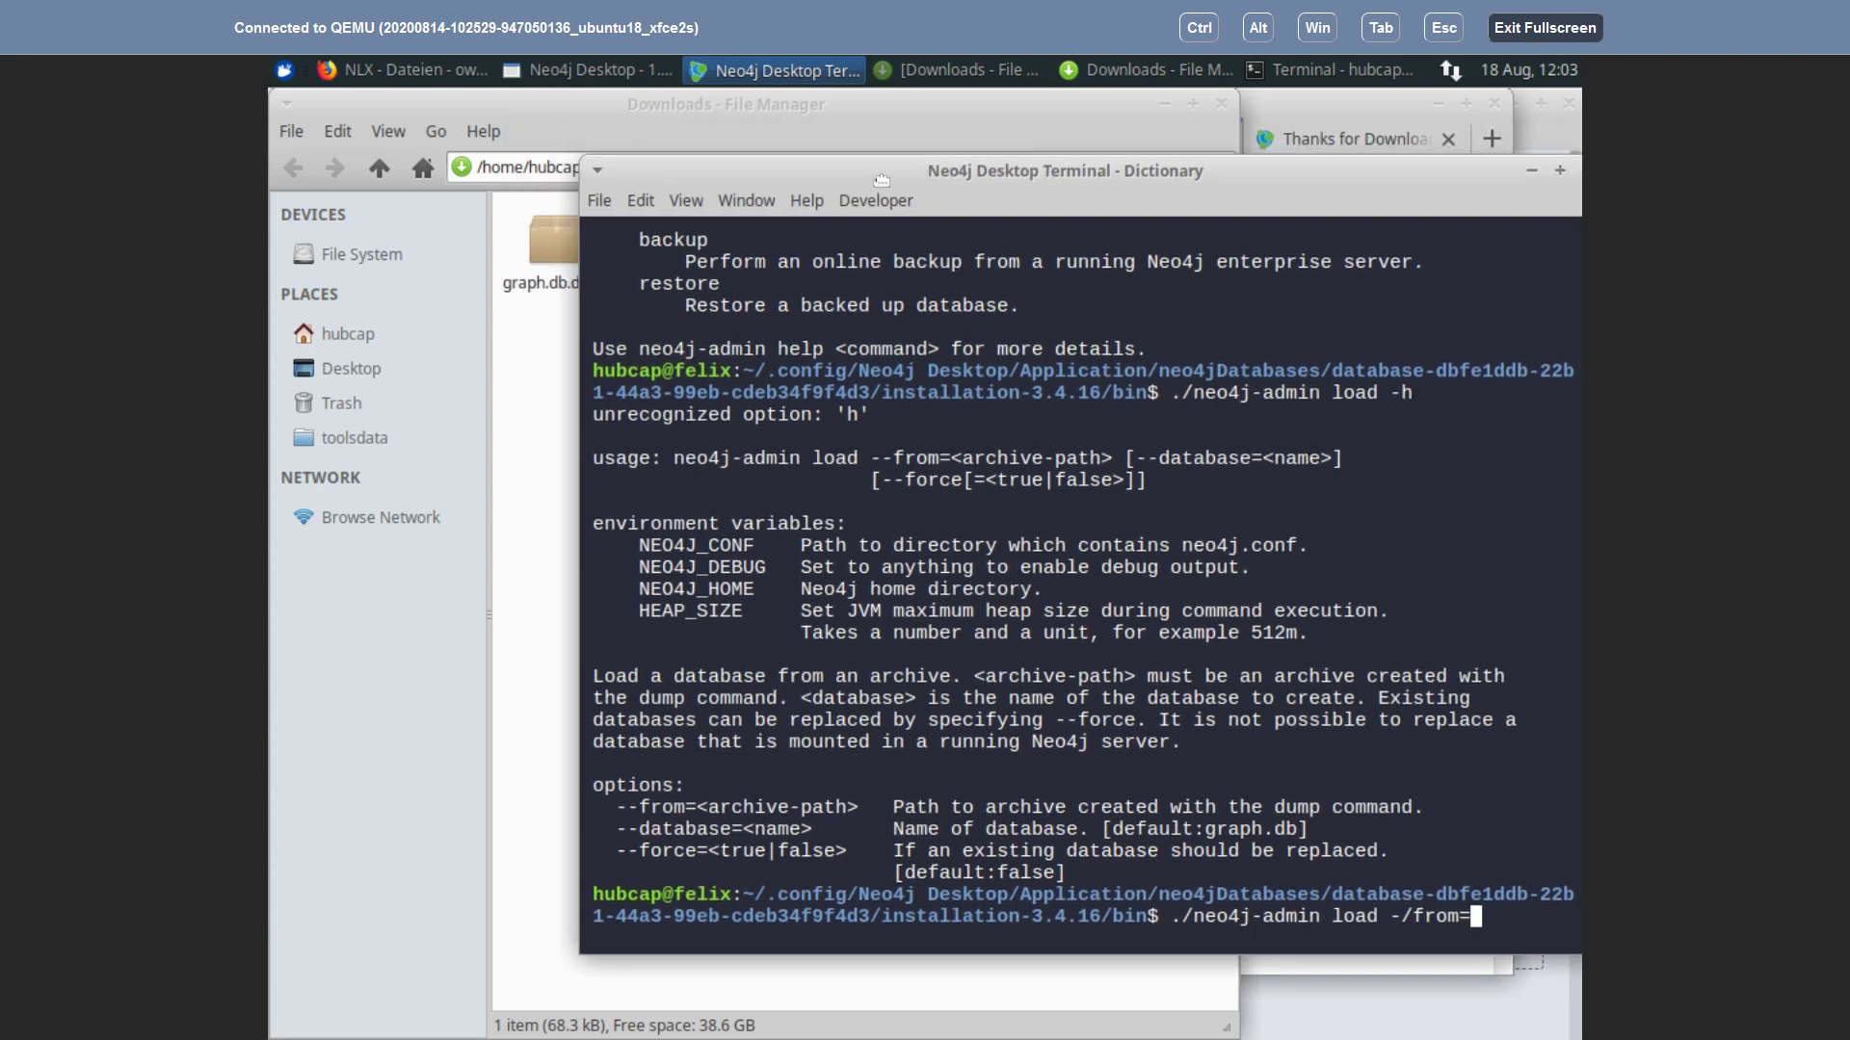
{"action": "left_click_drag", "start_coordinate": [554, 246], "coordinate": [1491, 929]}
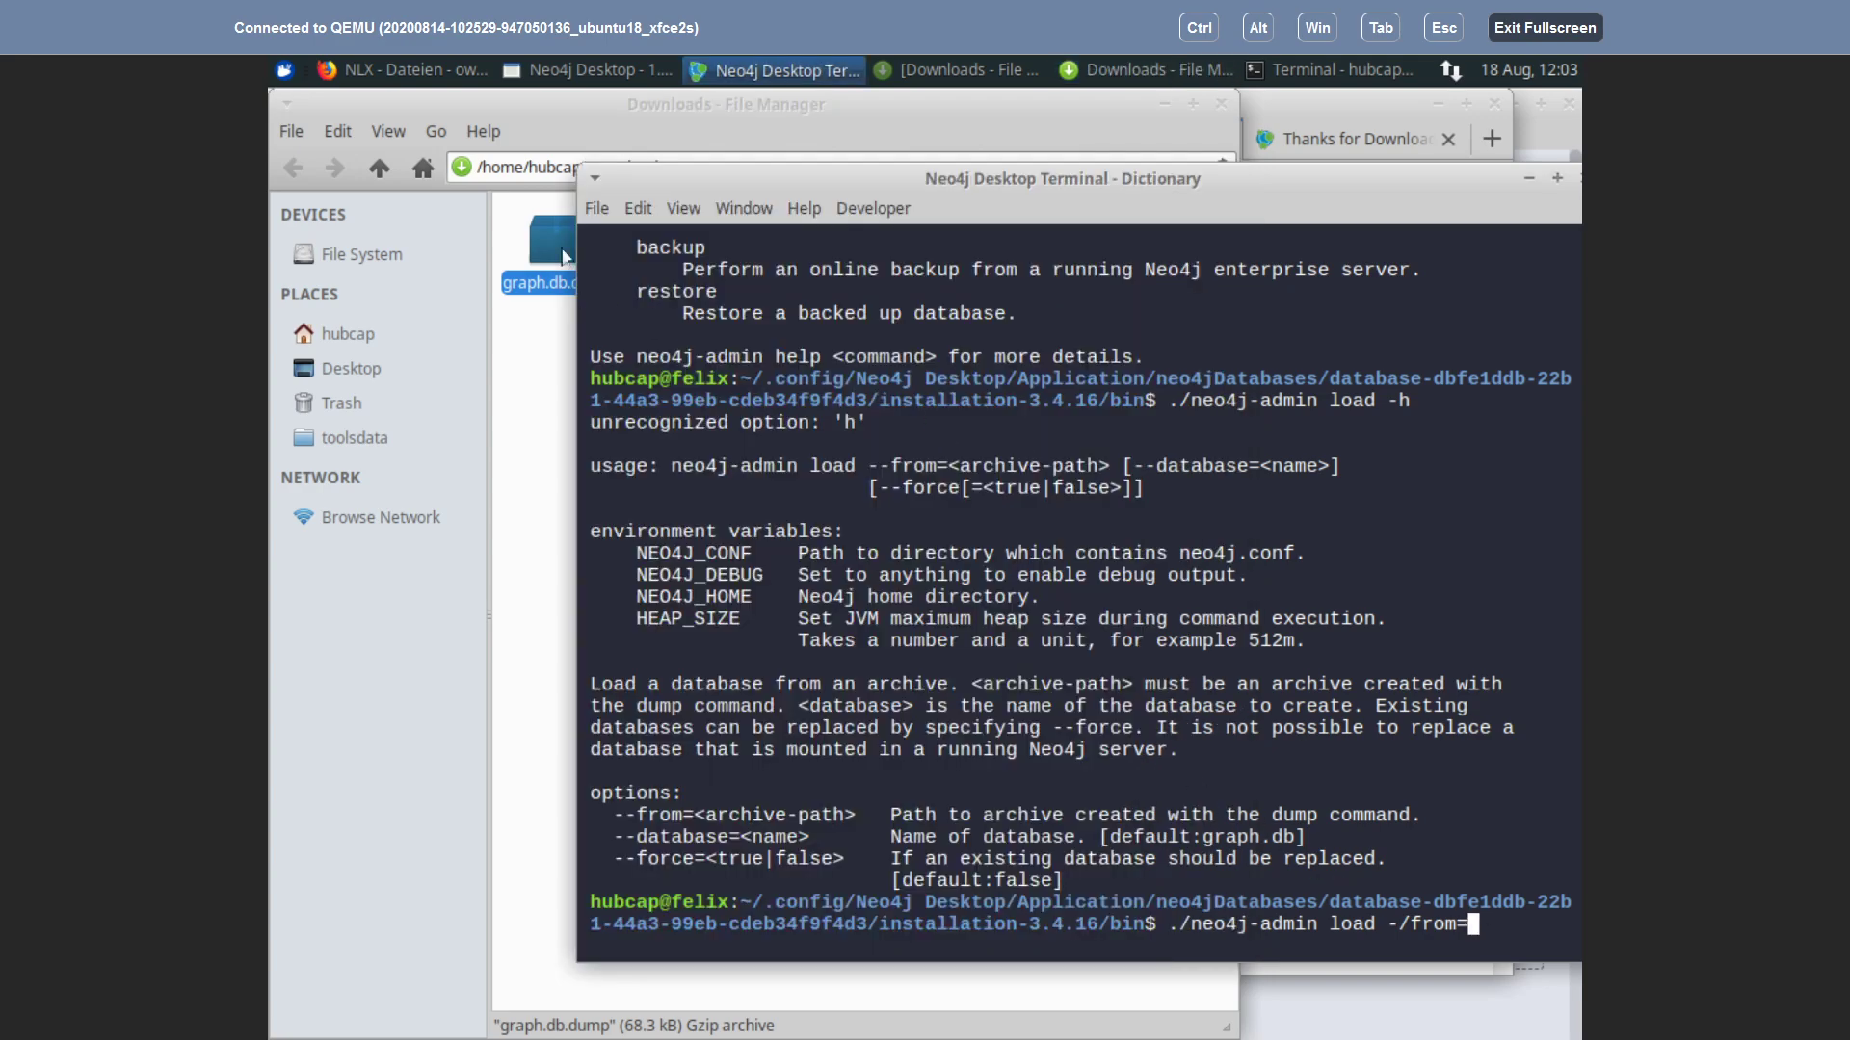
{"action": "left_click_drag", "start_coordinate": [567, 261], "coordinate": [1428, 910]}
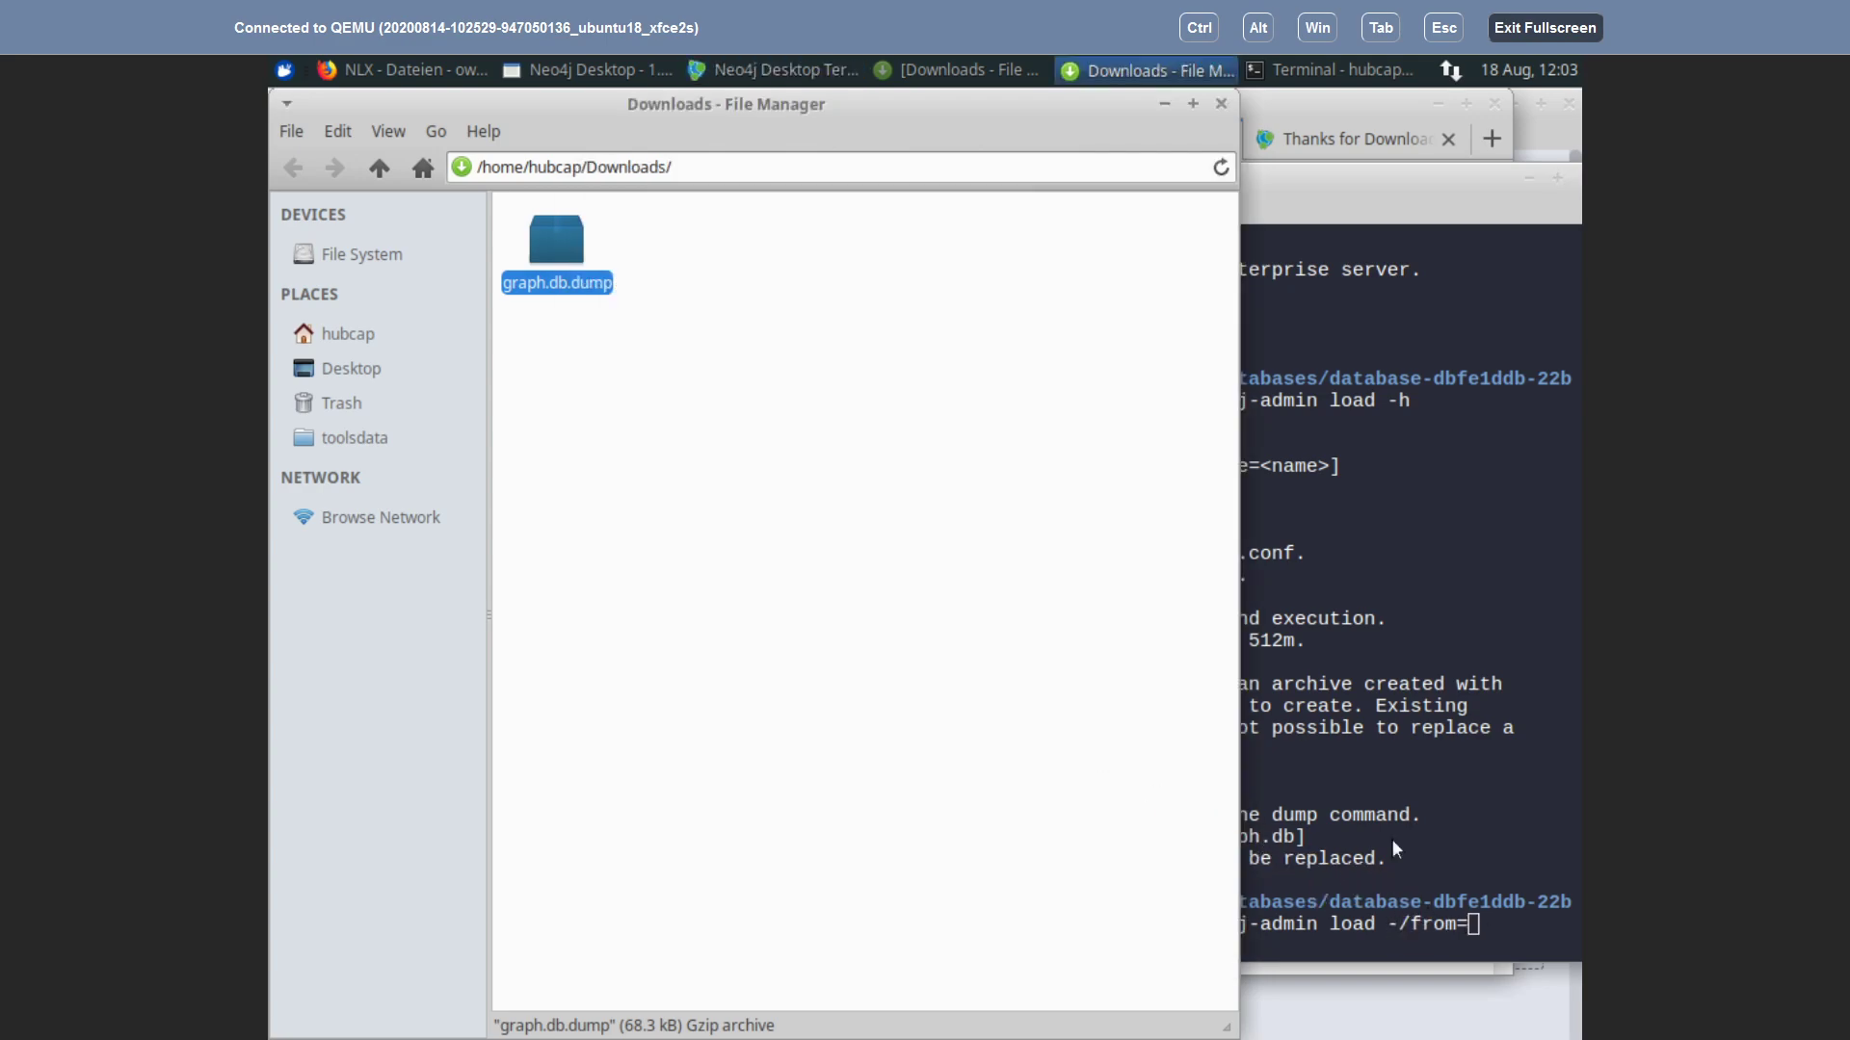
{"action": "left_click", "coordinate": [1301, 70]}
{"action": "left_click_drag", "start_coordinate": [568, 241], "coordinate": [1321, 702]}
{"action": "left_click", "coordinate": [1350, 693]}
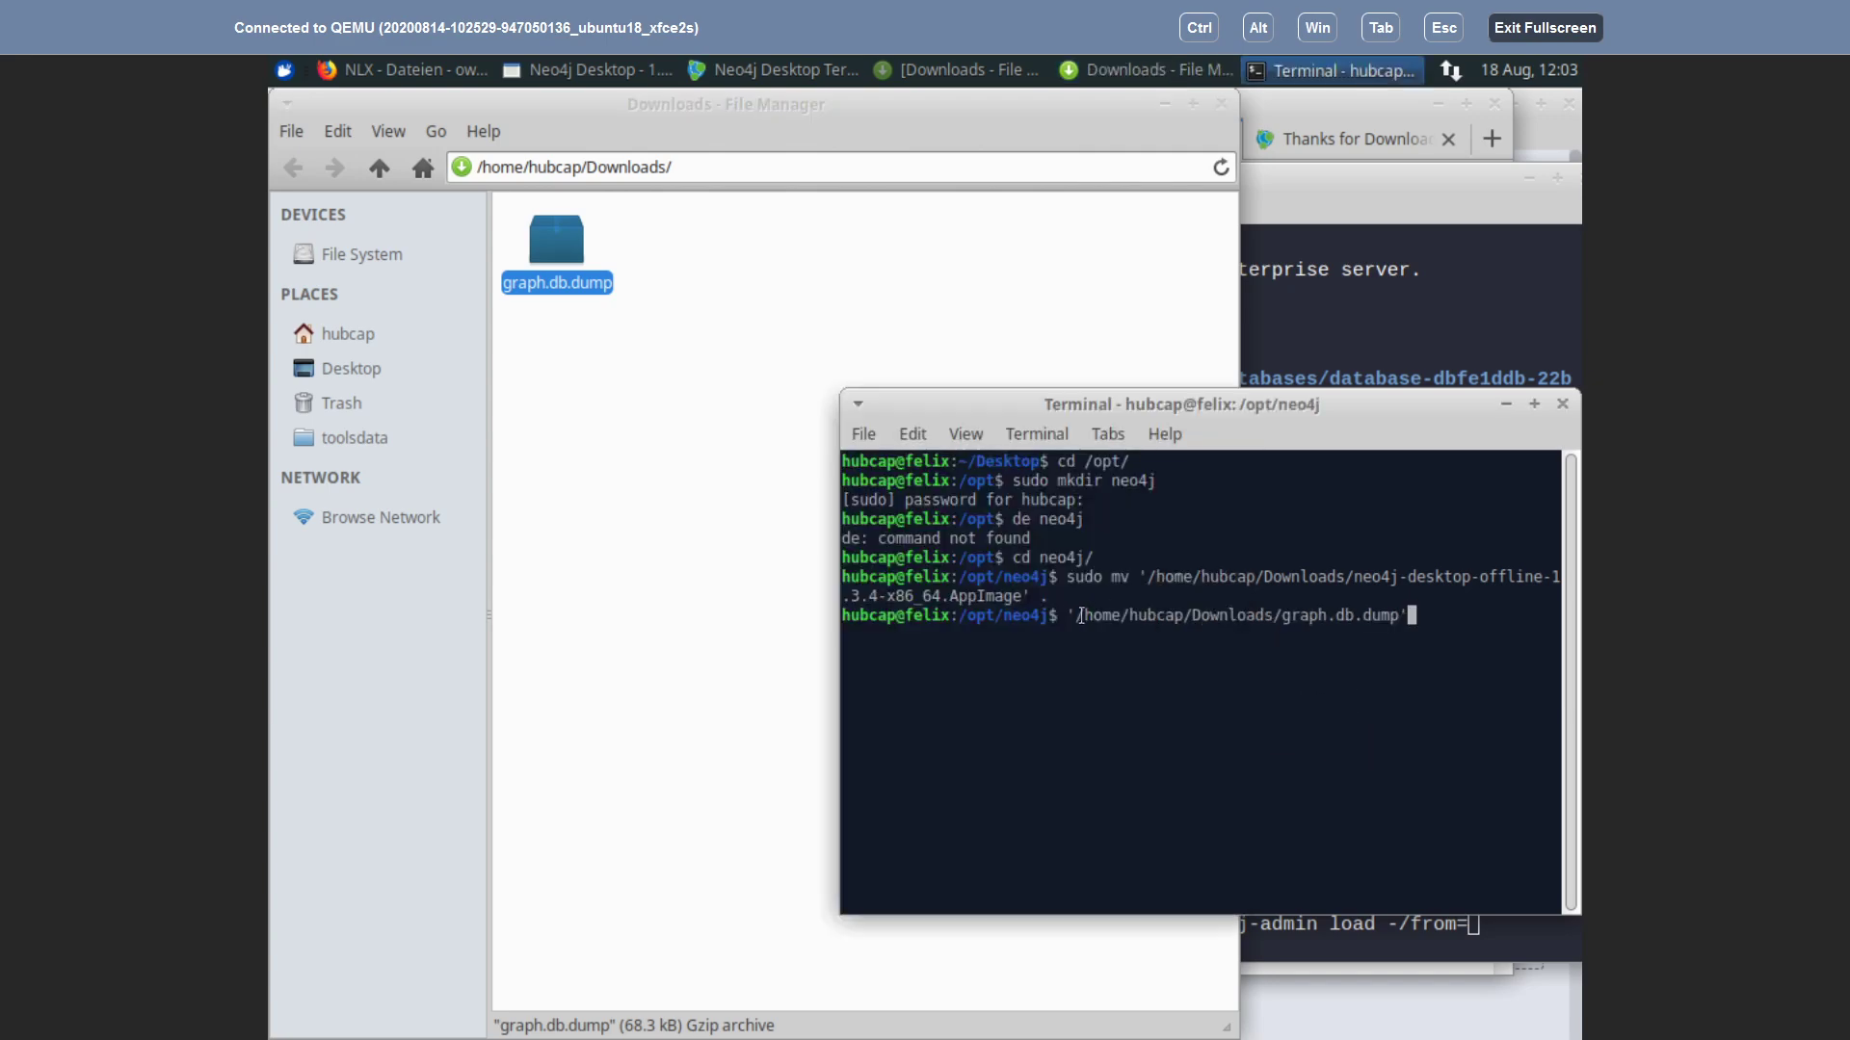
{"action": "left_click_drag", "start_coordinate": [1071, 616], "coordinate": [1395, 615]}
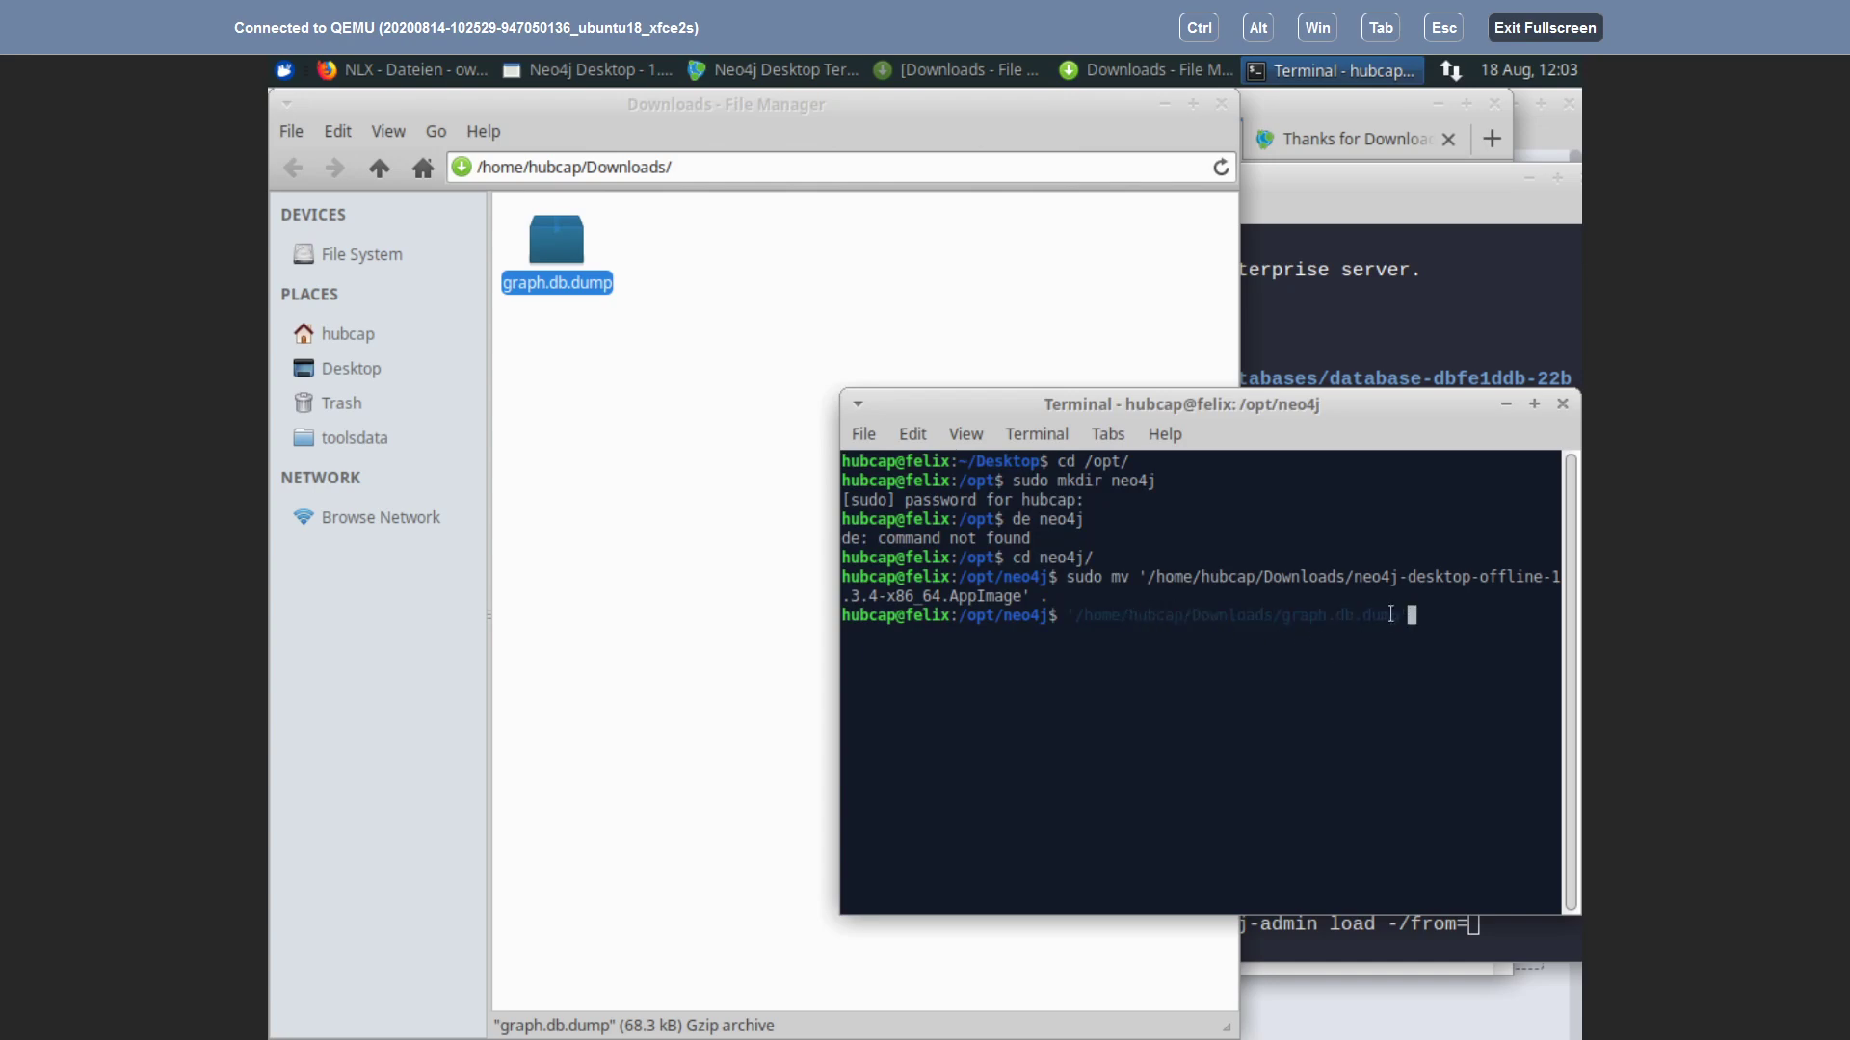
{"action": "right_click", "coordinate": [1395, 614]}
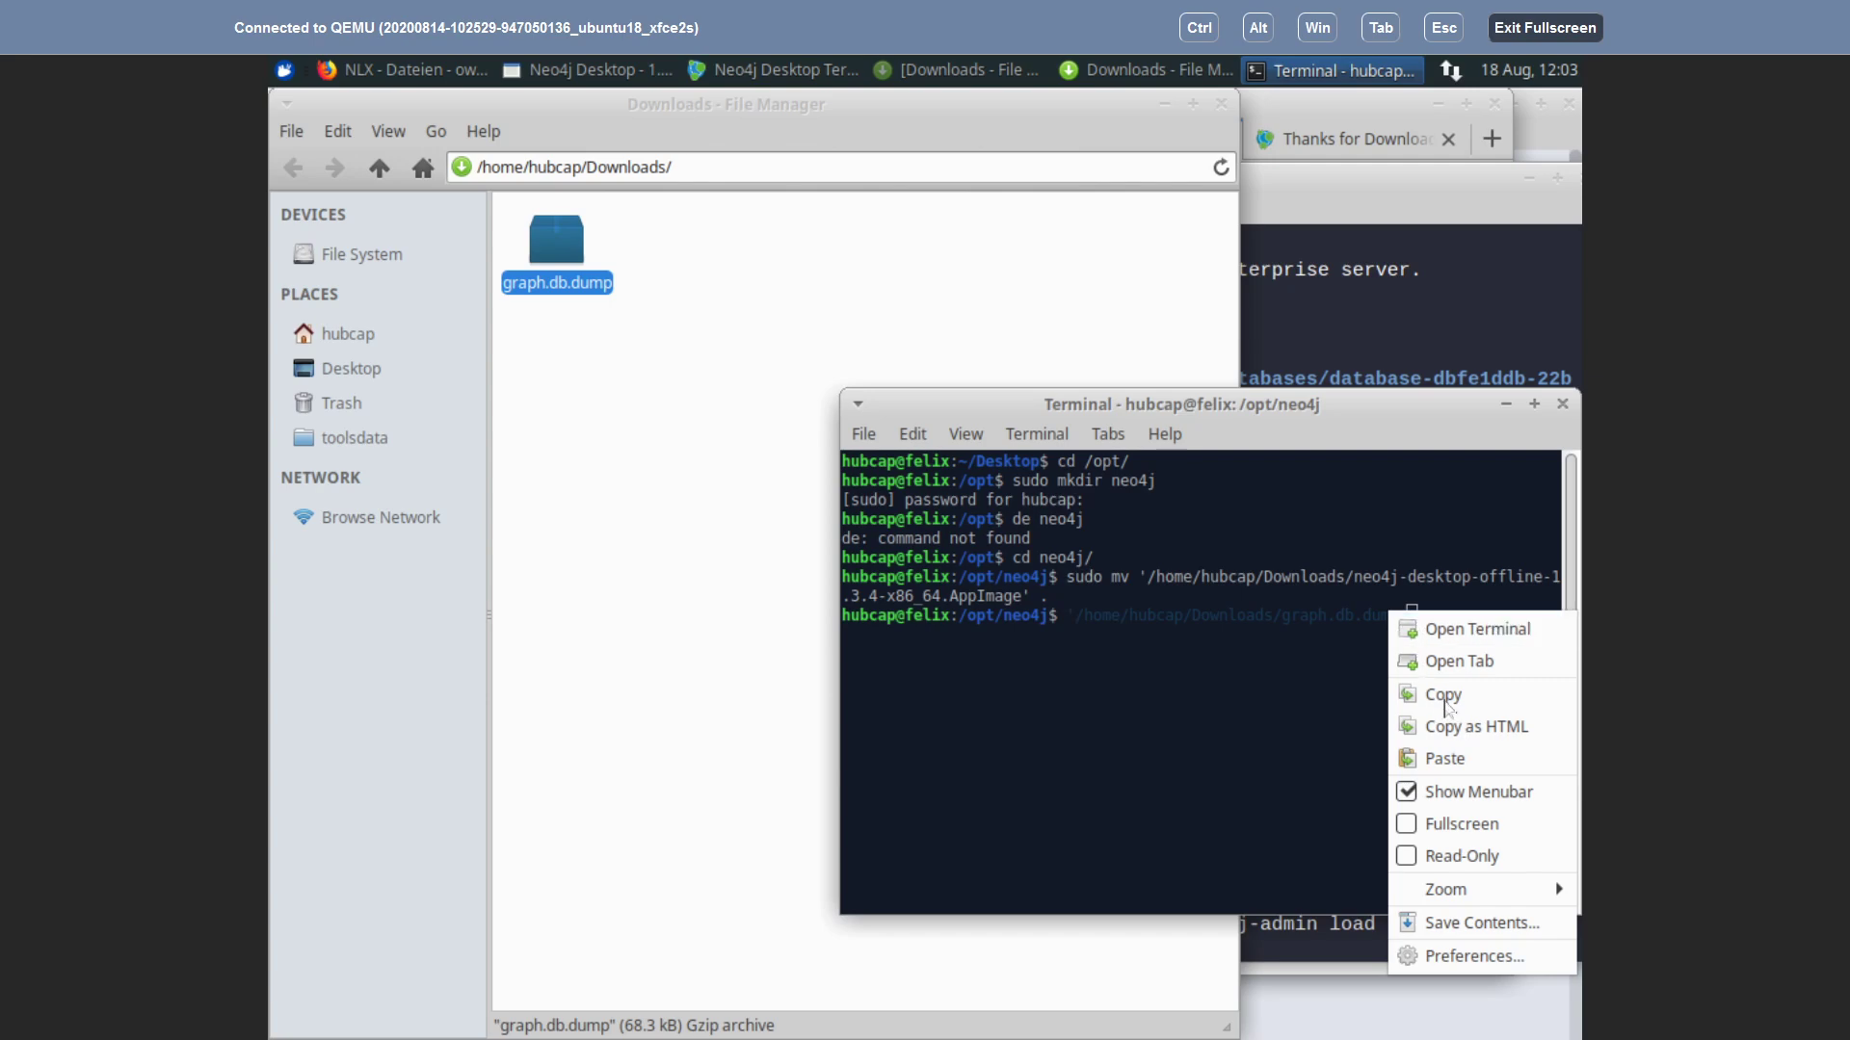
{"action": "left_click", "coordinate": [1444, 704]}
Step: Paste the graph.db.dump path after '/from=' in the database terminal's load command
{"action": "left_click", "coordinate": [1476, 929]}
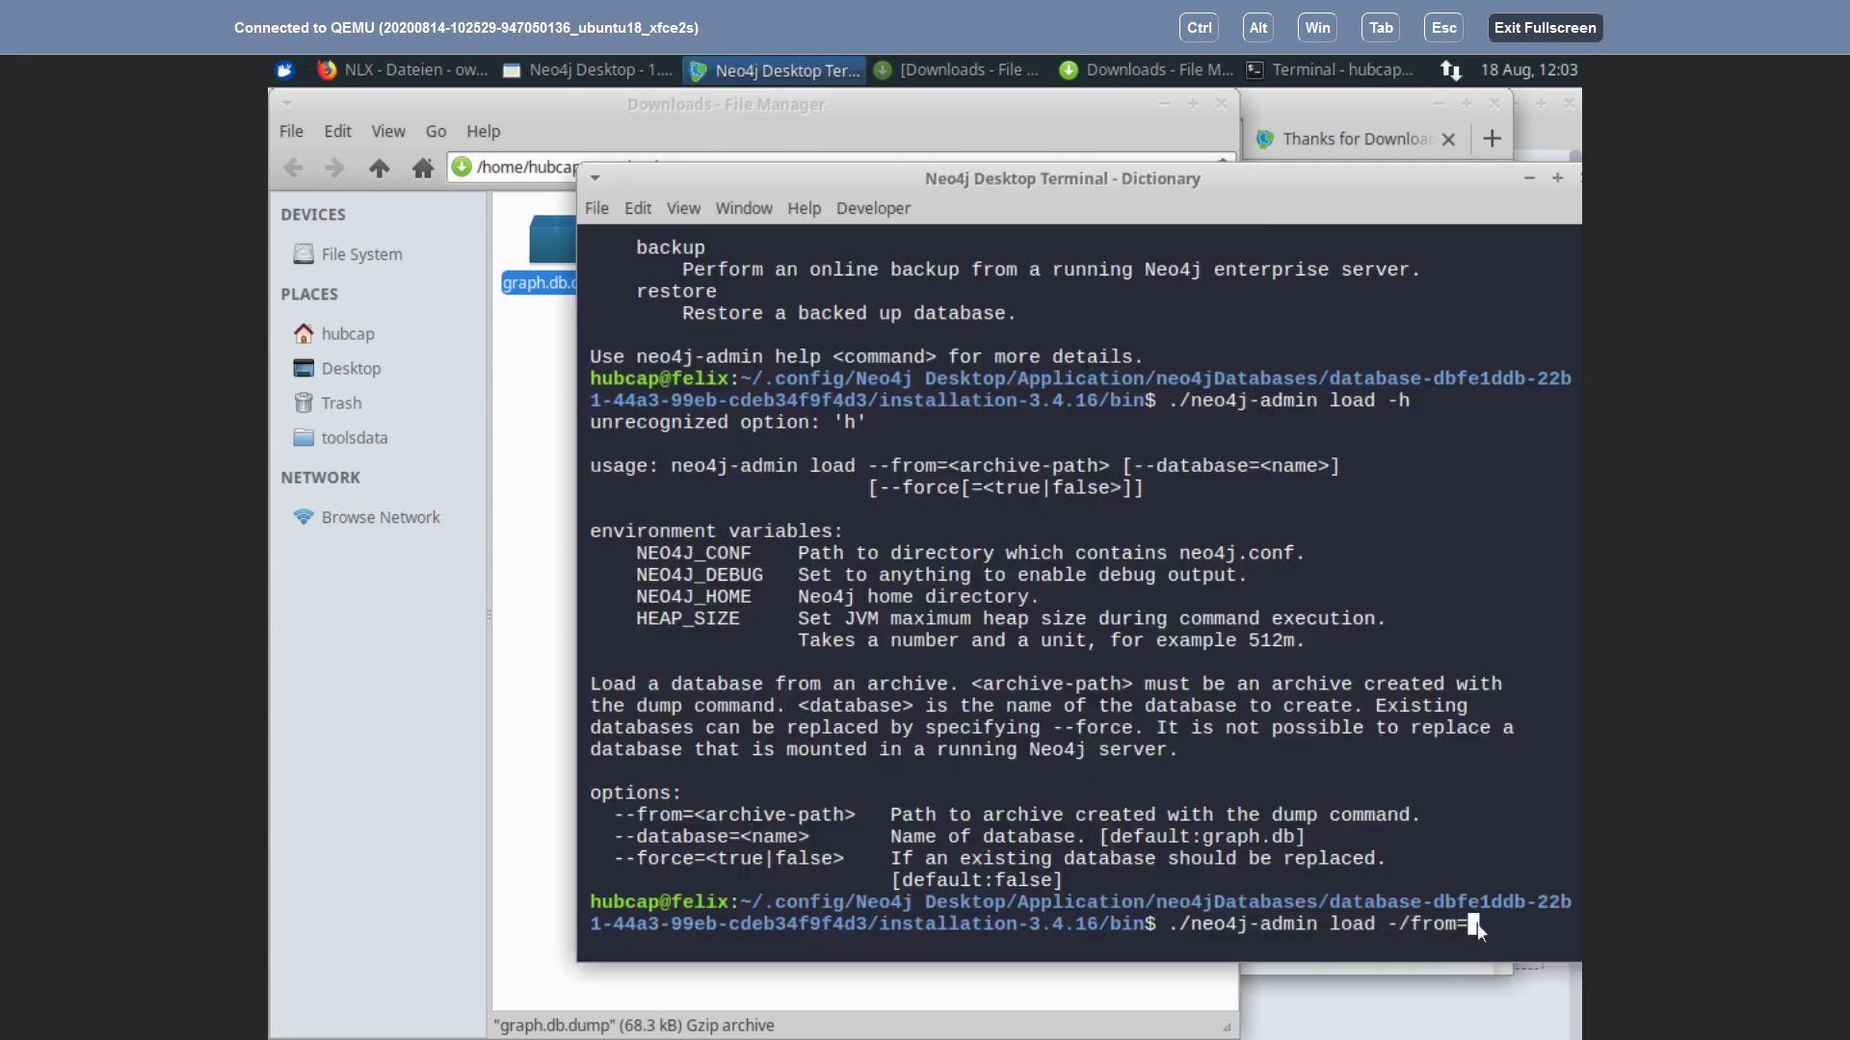
{"action": "left_click", "coordinate": [636, 210]}
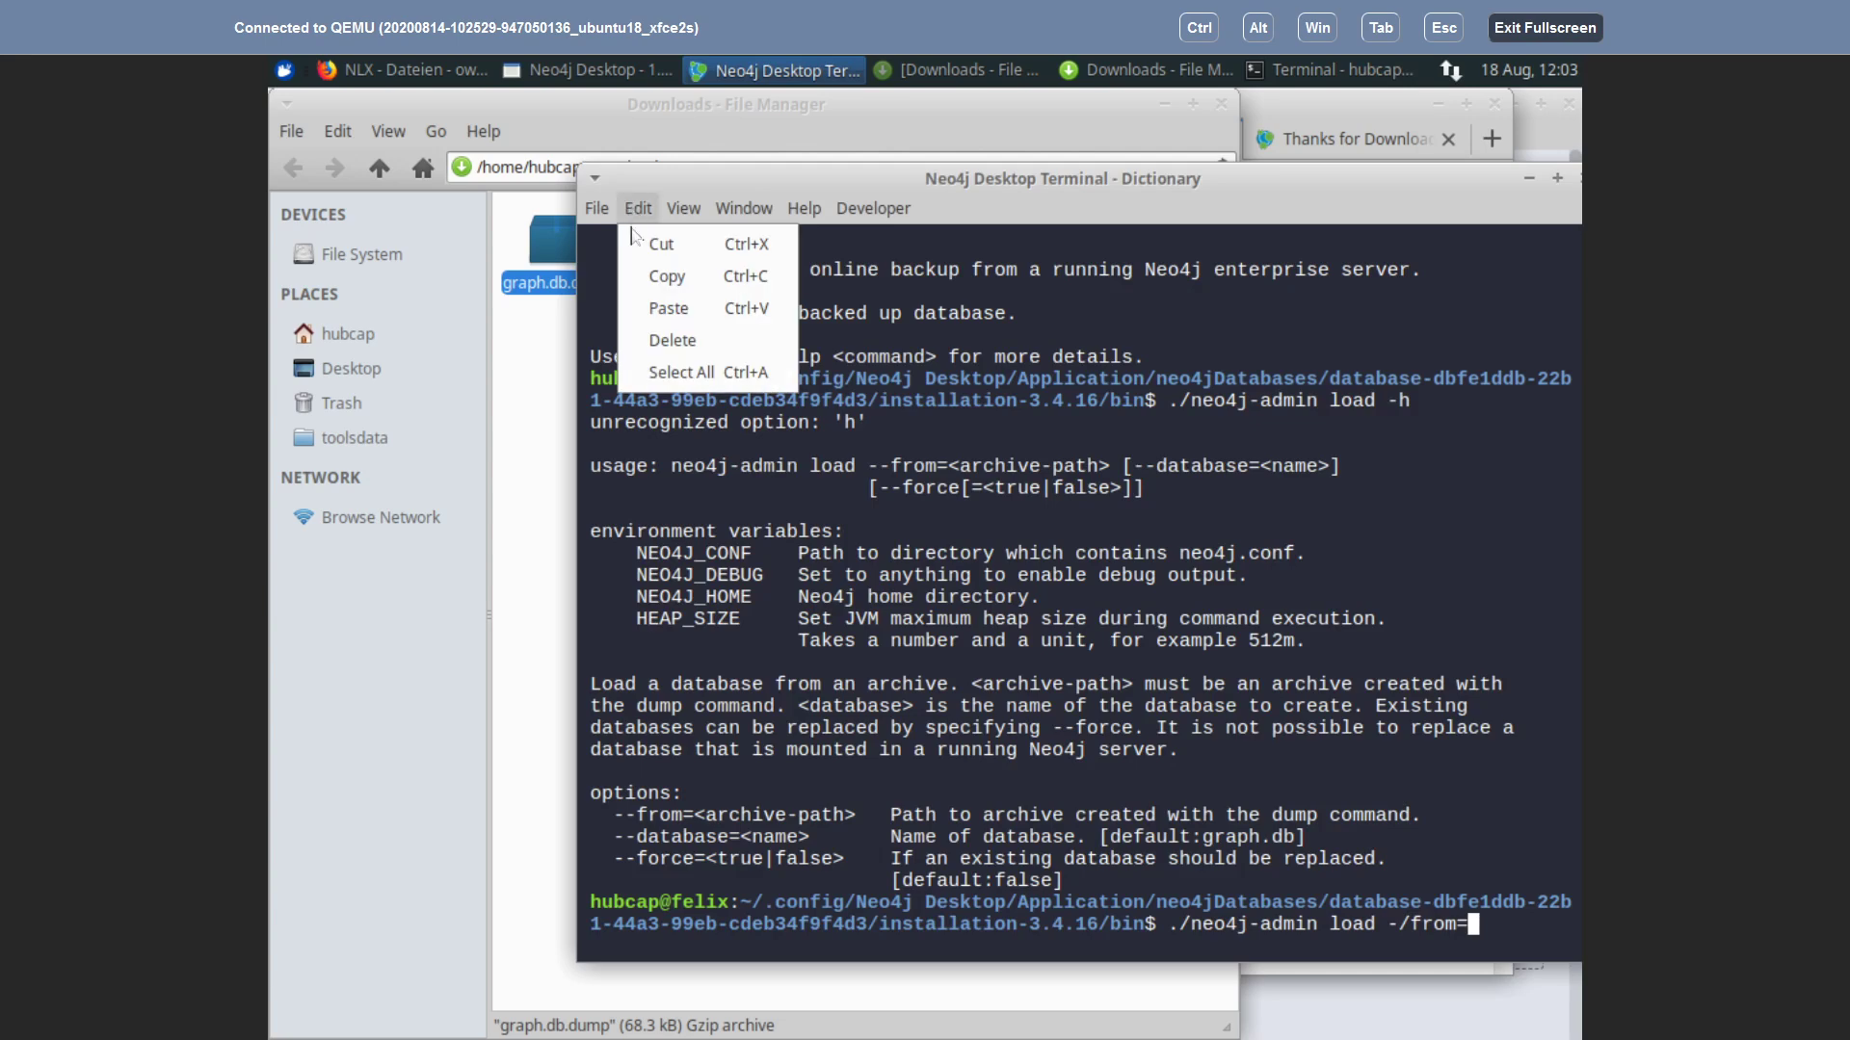
{"action": "left_click", "coordinate": [665, 306]}
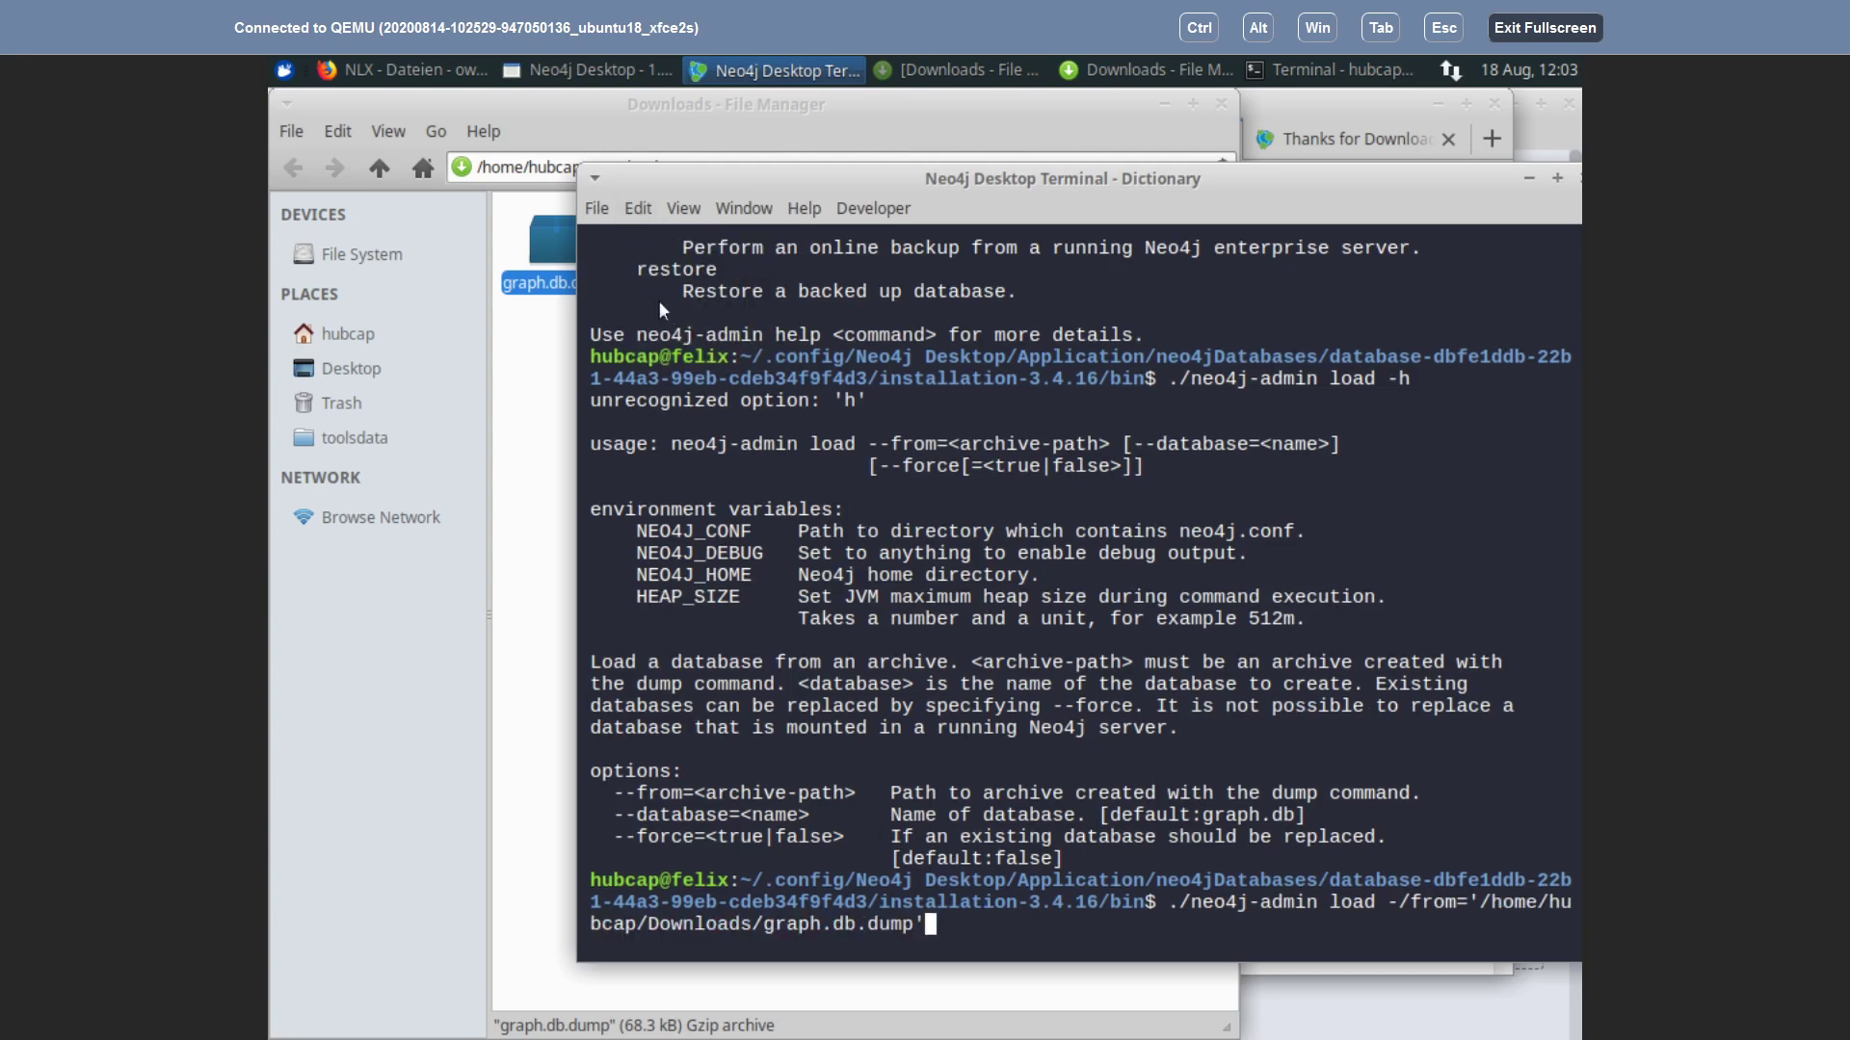
Step: Delete the opening and closing quotes around the dump file path
{"action": "key", "text": "BackSpace"}
{"action": "key", "text": "Left"}
{"action": "key", "text": "Left"}
{"action": "key", "text": "Left"}
{"action": "key", "text": "Left"}
{"action": "key", "text": "Left"}
{"action": "key", "text": "Left"}
{"action": "key", "text": "Left"}
{"action": "key", "text": "Left"}
{"action": "key", "text": "Left"}
{"action": "key", "text": "Left"}
{"action": "key", "text": "Left"}
{"action": "key", "text": "Left"}
{"action": "key", "text": "Left"}
{"action": "key", "text": "Left"}
{"action": "key", "text": "Left"}
{"action": "key", "text": "Left"}
{"action": "key", "text": "Left"}
{"action": "key", "text": "Left"}
{"action": "key", "text": "Left"}
{"action": "key", "text": "Left"}
{"action": "key", "text": "Left"}
{"action": "key", "text": "Left"}
{"action": "key", "text": "Left"}
{"action": "key", "text": "Left"}
{"action": "key", "text": "Left"}
{"action": "key", "text": "Left"}
{"action": "key", "text": "Left"}
{"action": "key", "text": "Left"}
{"action": "key", "text": "Left"}
{"action": "key", "text": "Left"}
{"action": "key", "text": "Left"}
{"action": "key", "text": "Left"}
{"action": "key", "text": "Left"}
{"action": "key", "text": "Right"}
{"action": "key", "text": "Right"}
{"action": "key", "text": "Right"}
{"action": "key", "text": "BackSpace"}
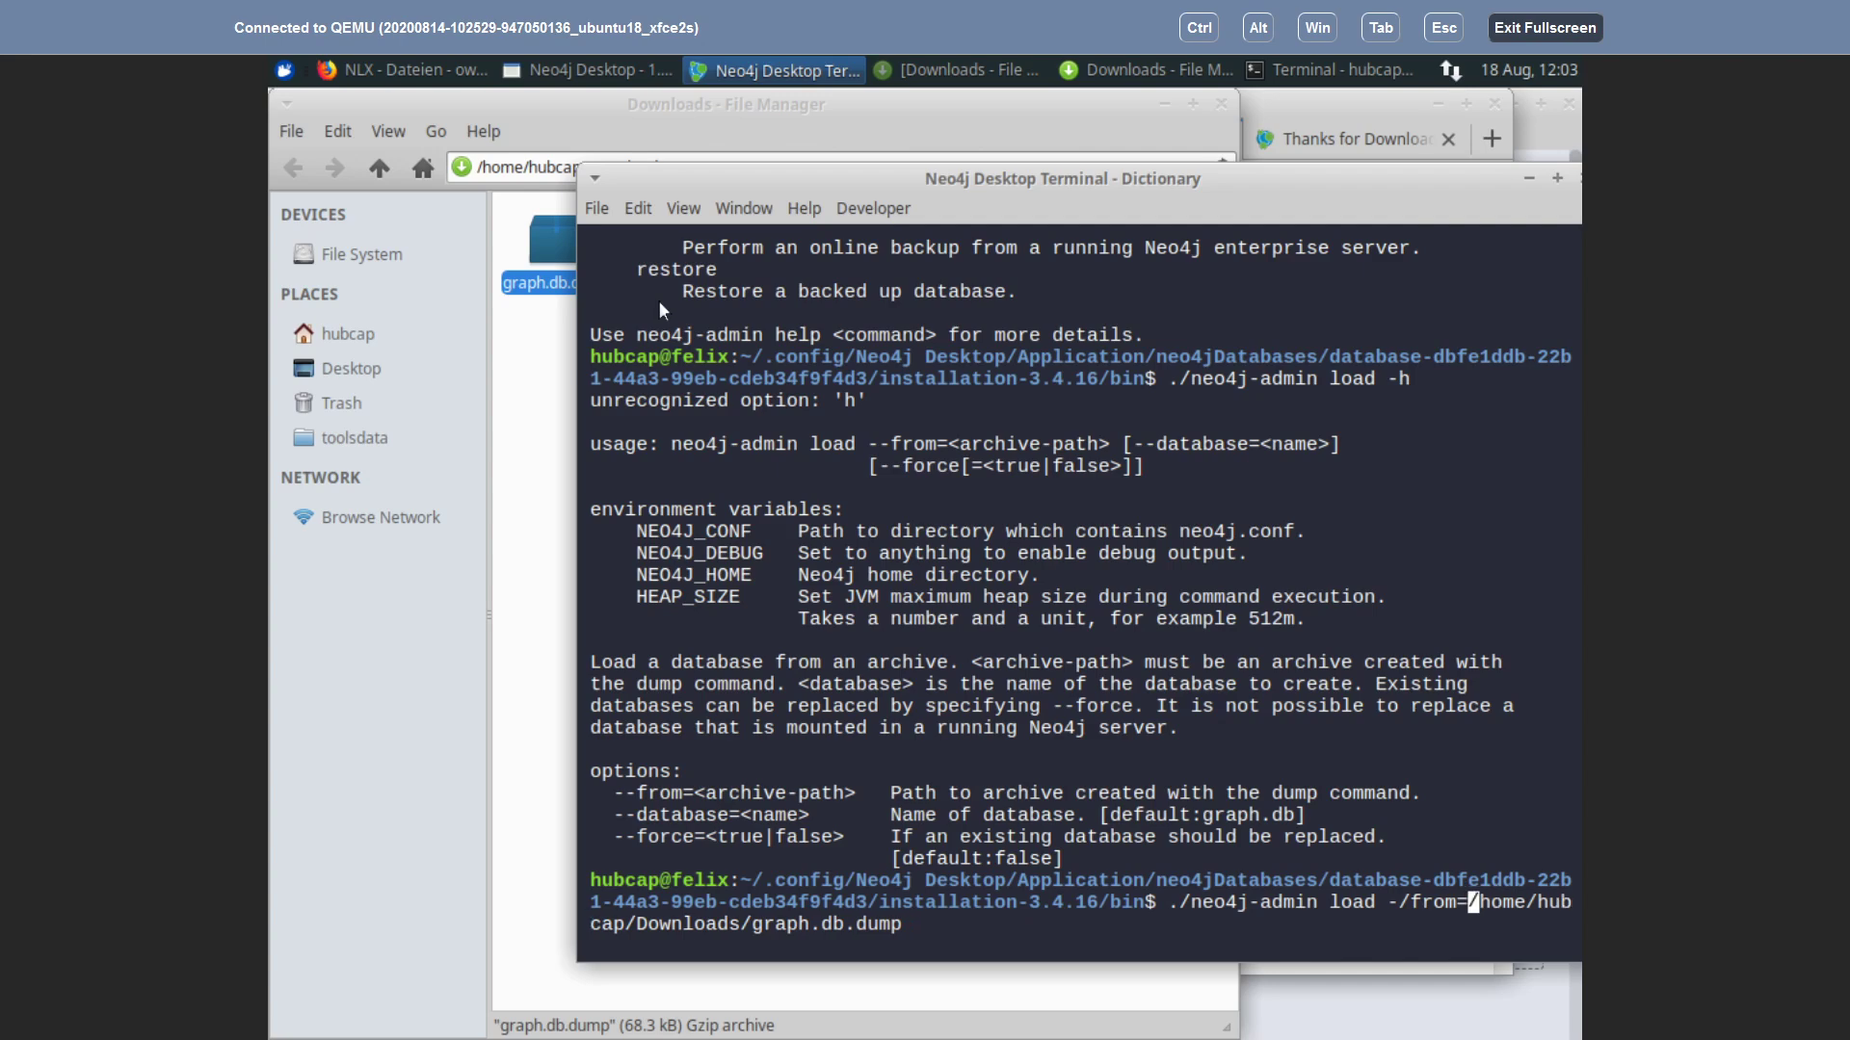
{"action": "key", "text": "Right"}
{"action": "key", "text": "Right"}
{"action": "key", "text": "Right"}
{"action": "key", "text": "Right"}
{"action": "key", "text": "Right"}
{"action": "key", "text": "Right"}
{"action": "key", "text": "Right"}
{"action": "key", "text": "Right"}
{"action": "key", "text": "Right"}
{"action": "key", "text": "Right"}
{"action": "key", "text": "Right"}
{"action": "key", "text": "Right"}
{"action": "key", "text": "Right"}
{"action": "key", "text": "Right"}
{"action": "key", "text": "Right"}
{"action": "key", "text": "Right"}
{"action": "key", "text": "Right"}
{"action": "key", "text": "Right"}
{"action": "key", "text": "Right"}
{"action": "key", "text": "Right"}
{"action": "key", "text": "Right"}
Step: Append '--database=graph.db' to the end of the load command
{"action": "type", "text": "--database)"}
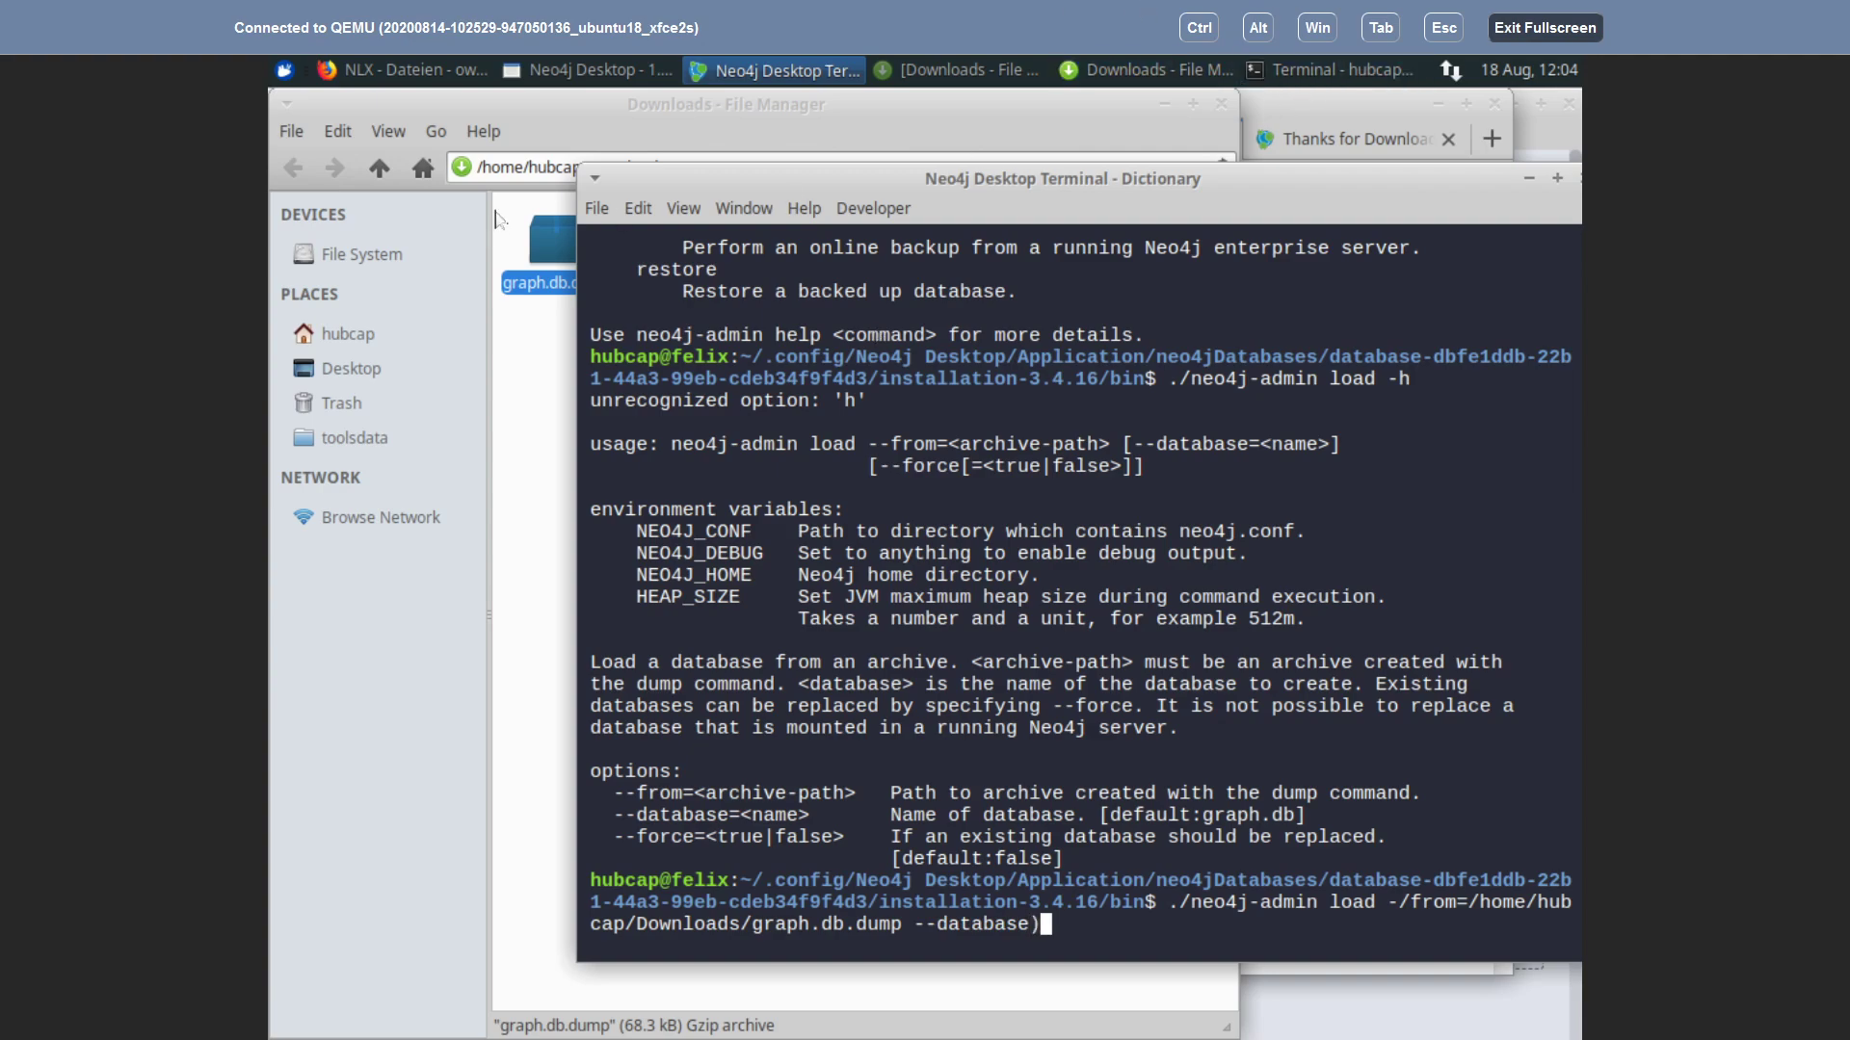
{"action": "key", "text": "BackSpace"}
{"action": "type", "text": "_"}
{"action": "key", "text": "BackSpace"}
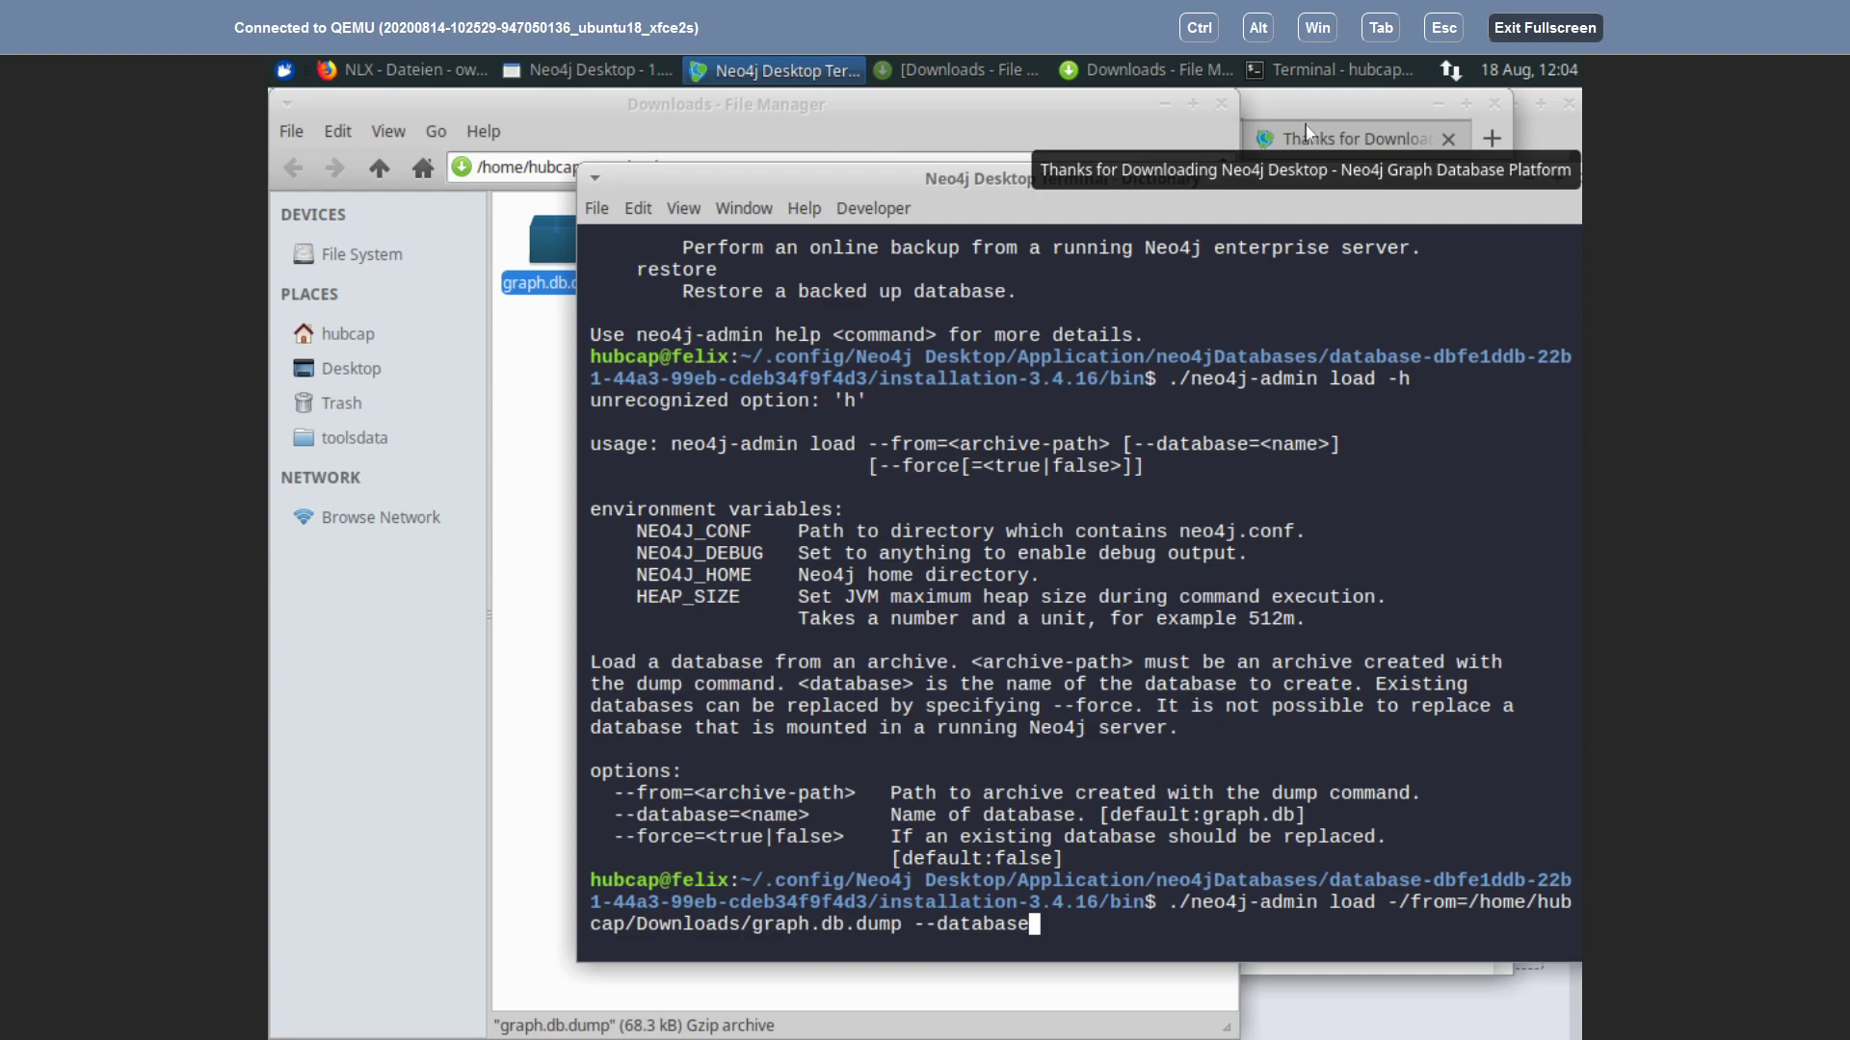
{"action": "type", "text": "=graph.db"}
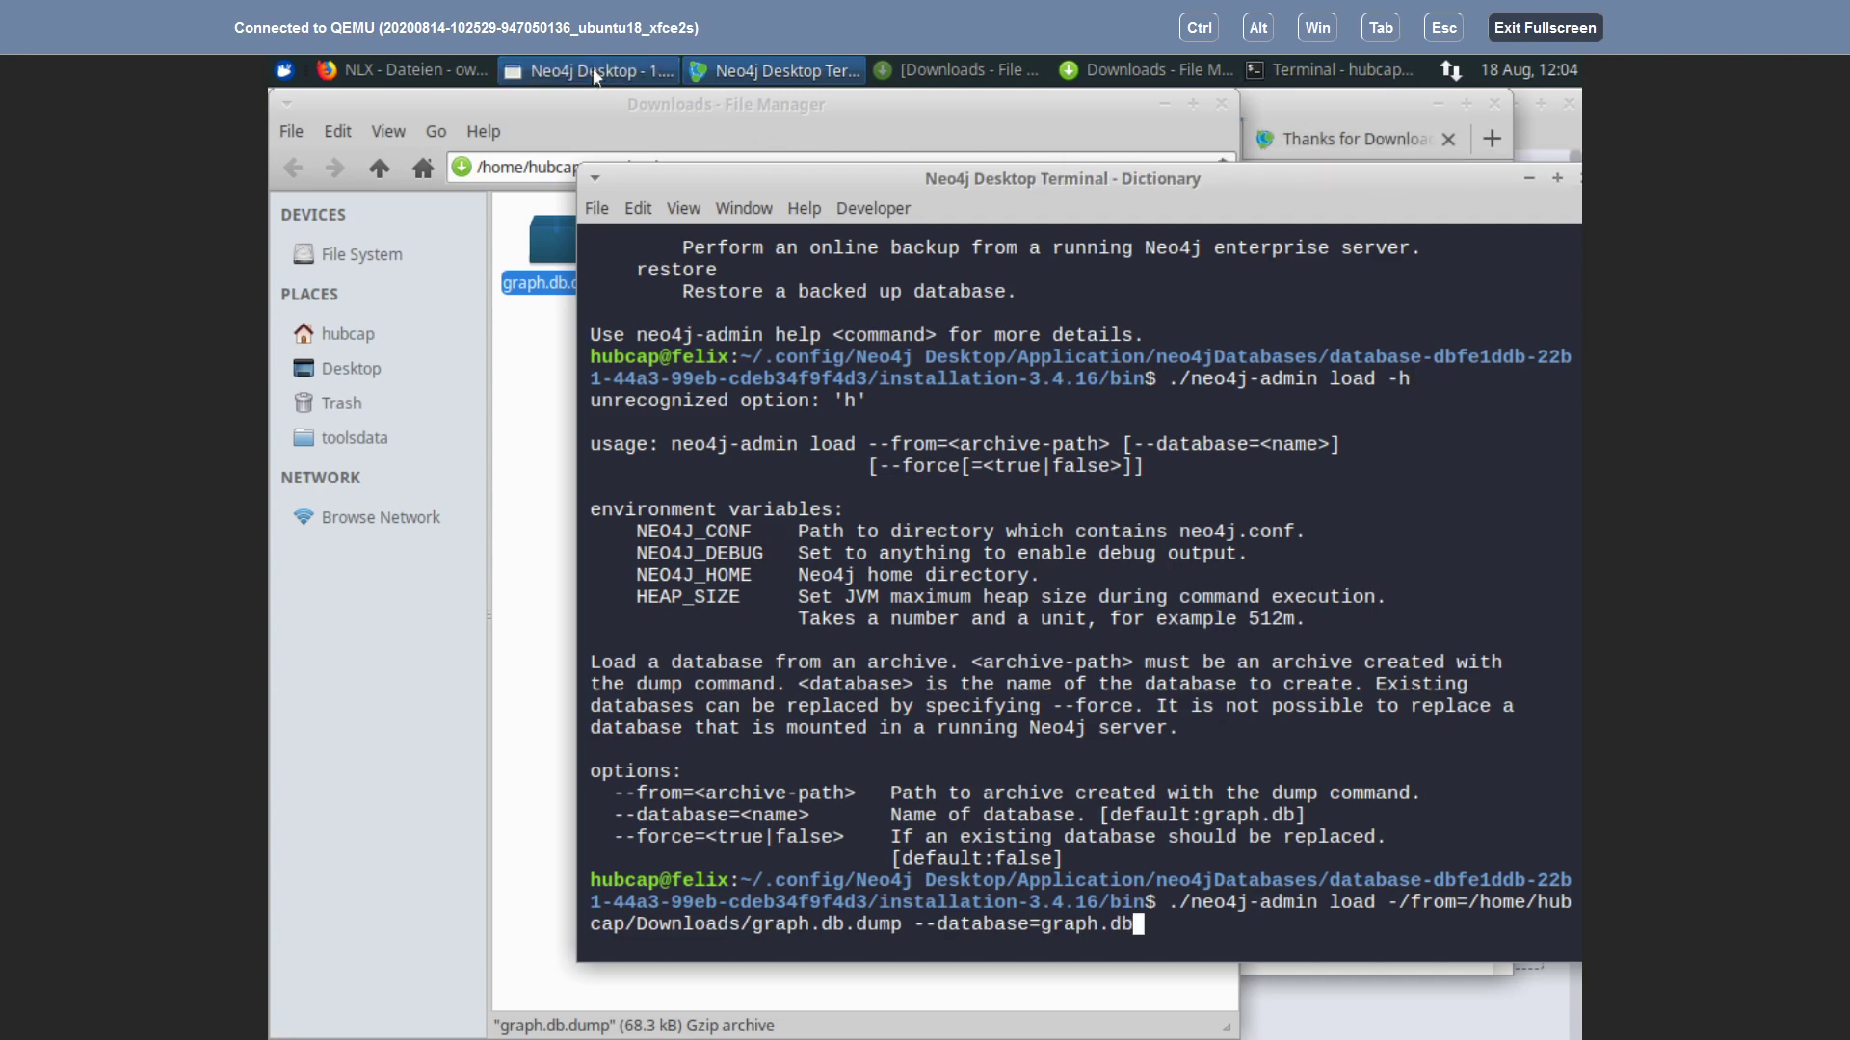
Step: Stop the Dictionary database, then run the load command, which rejects the '/from' option
{"action": "left_click", "coordinate": [591, 72]}
{"action": "left_click", "coordinate": [1474, 589]}
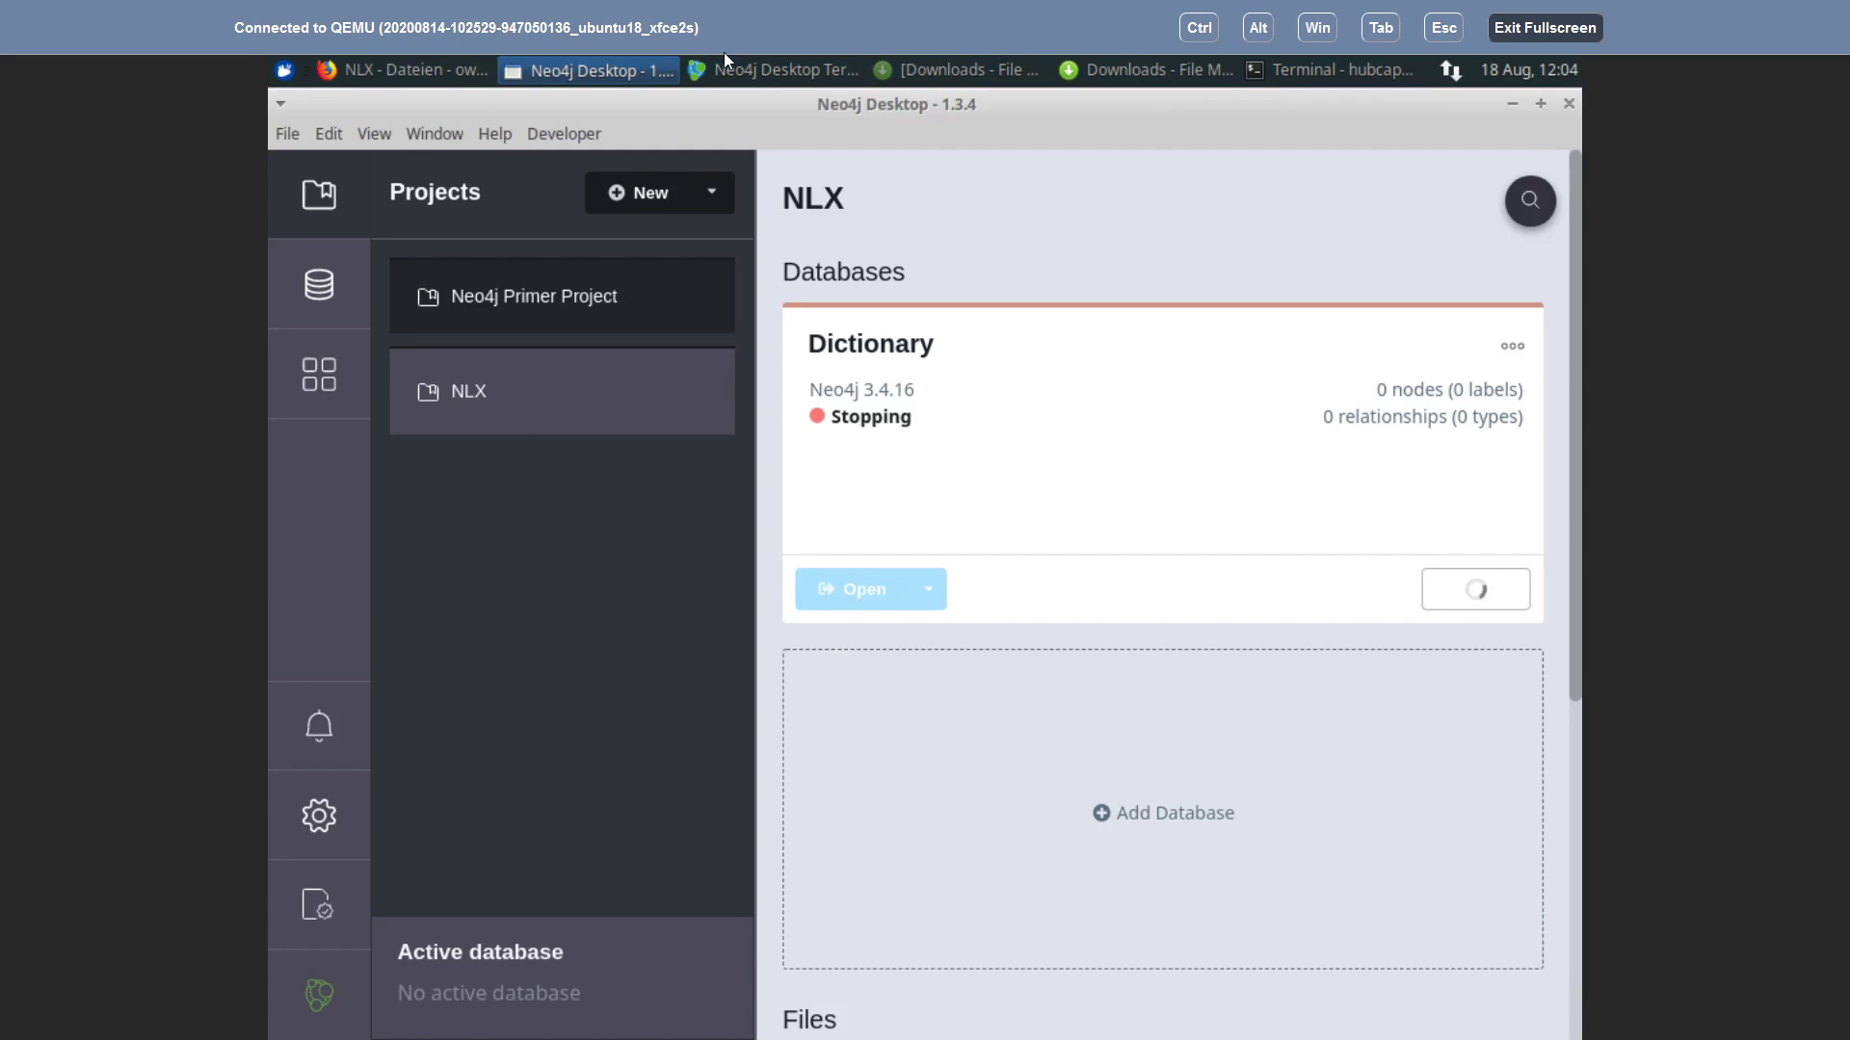
{"action": "left_click", "coordinate": [748, 73]}
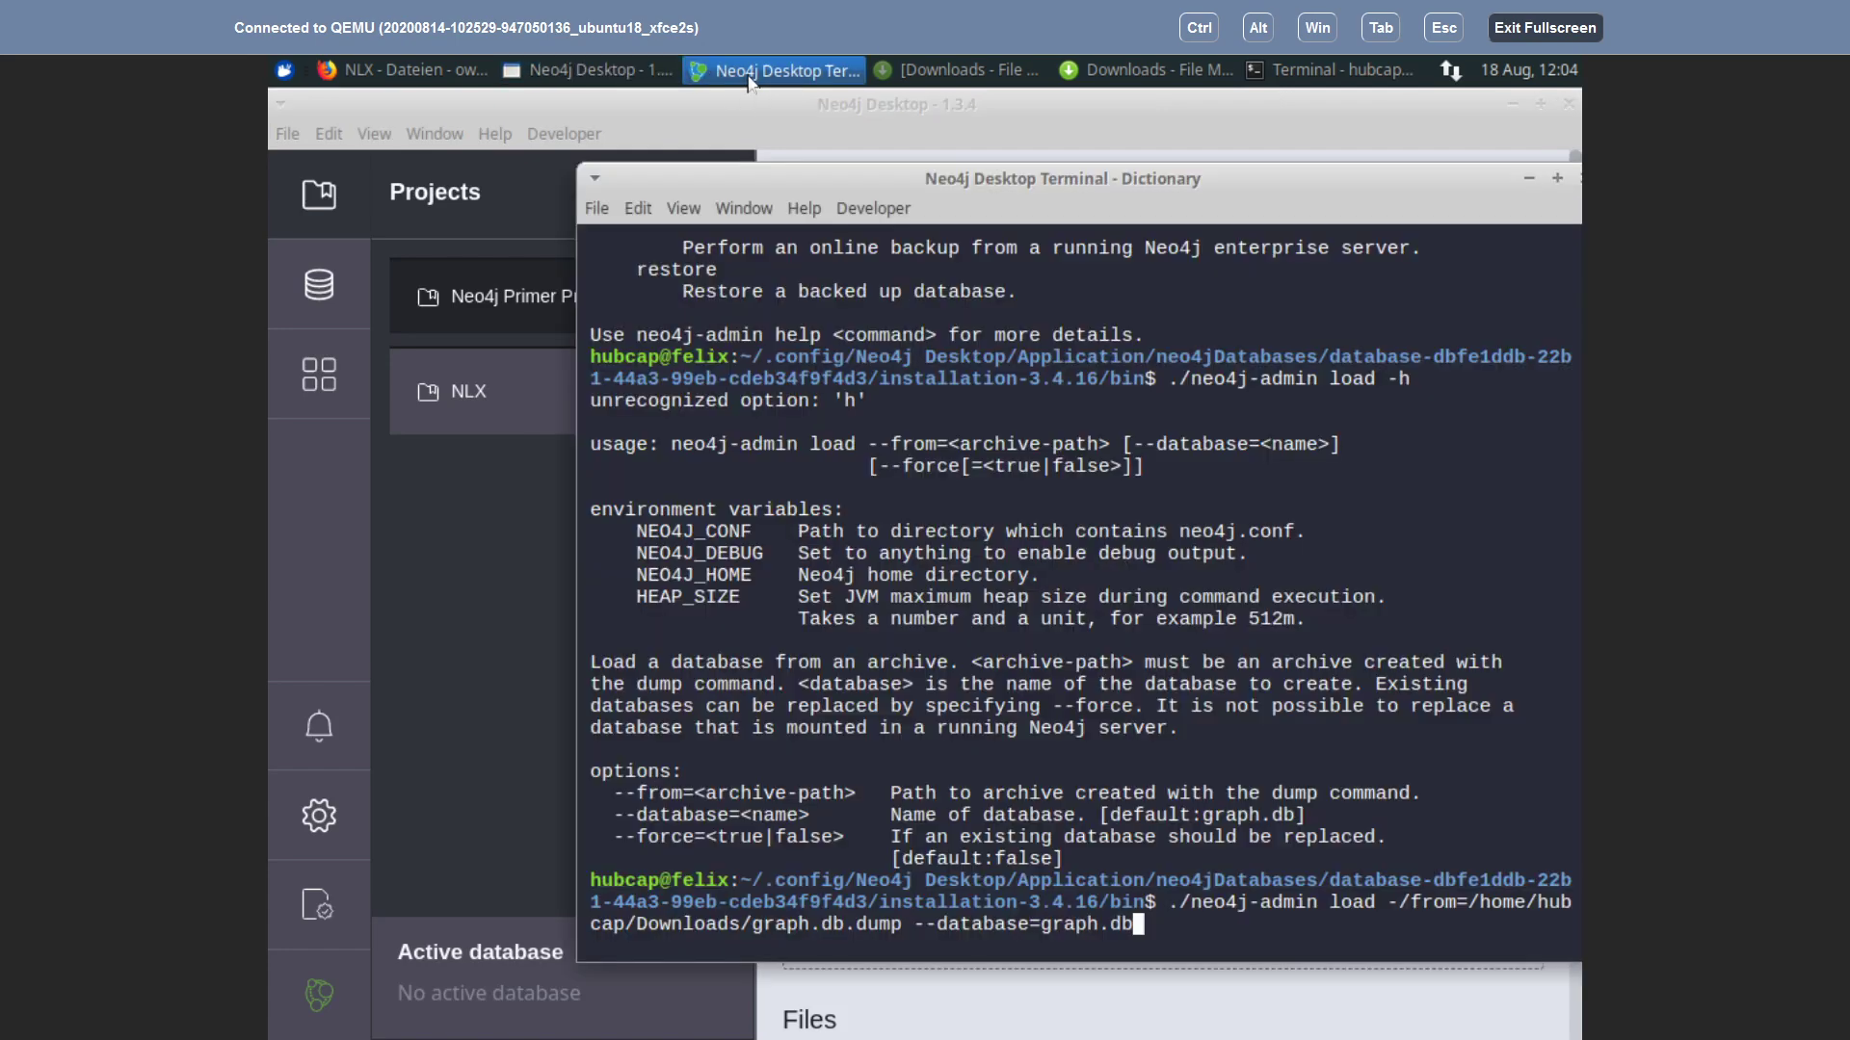
{"action": "left_click", "coordinate": [628, 117]}
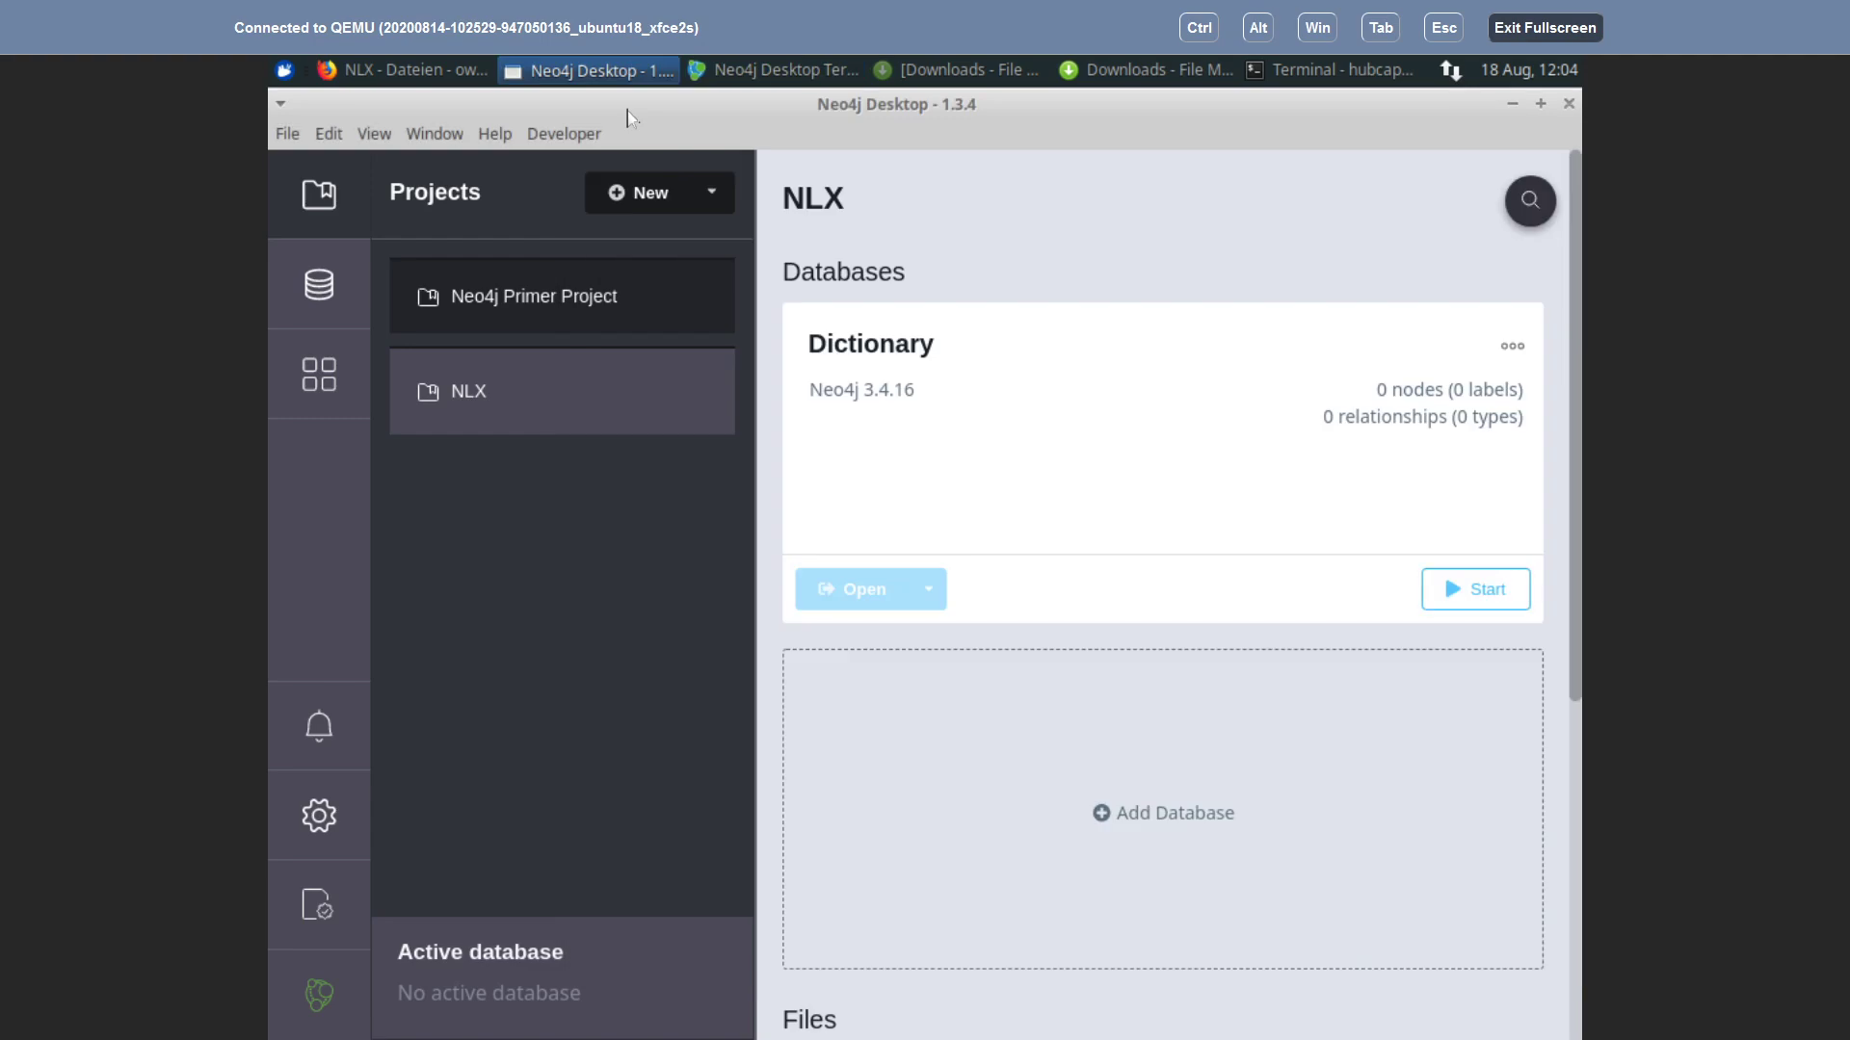
{"action": "left_click", "coordinate": [767, 66]}
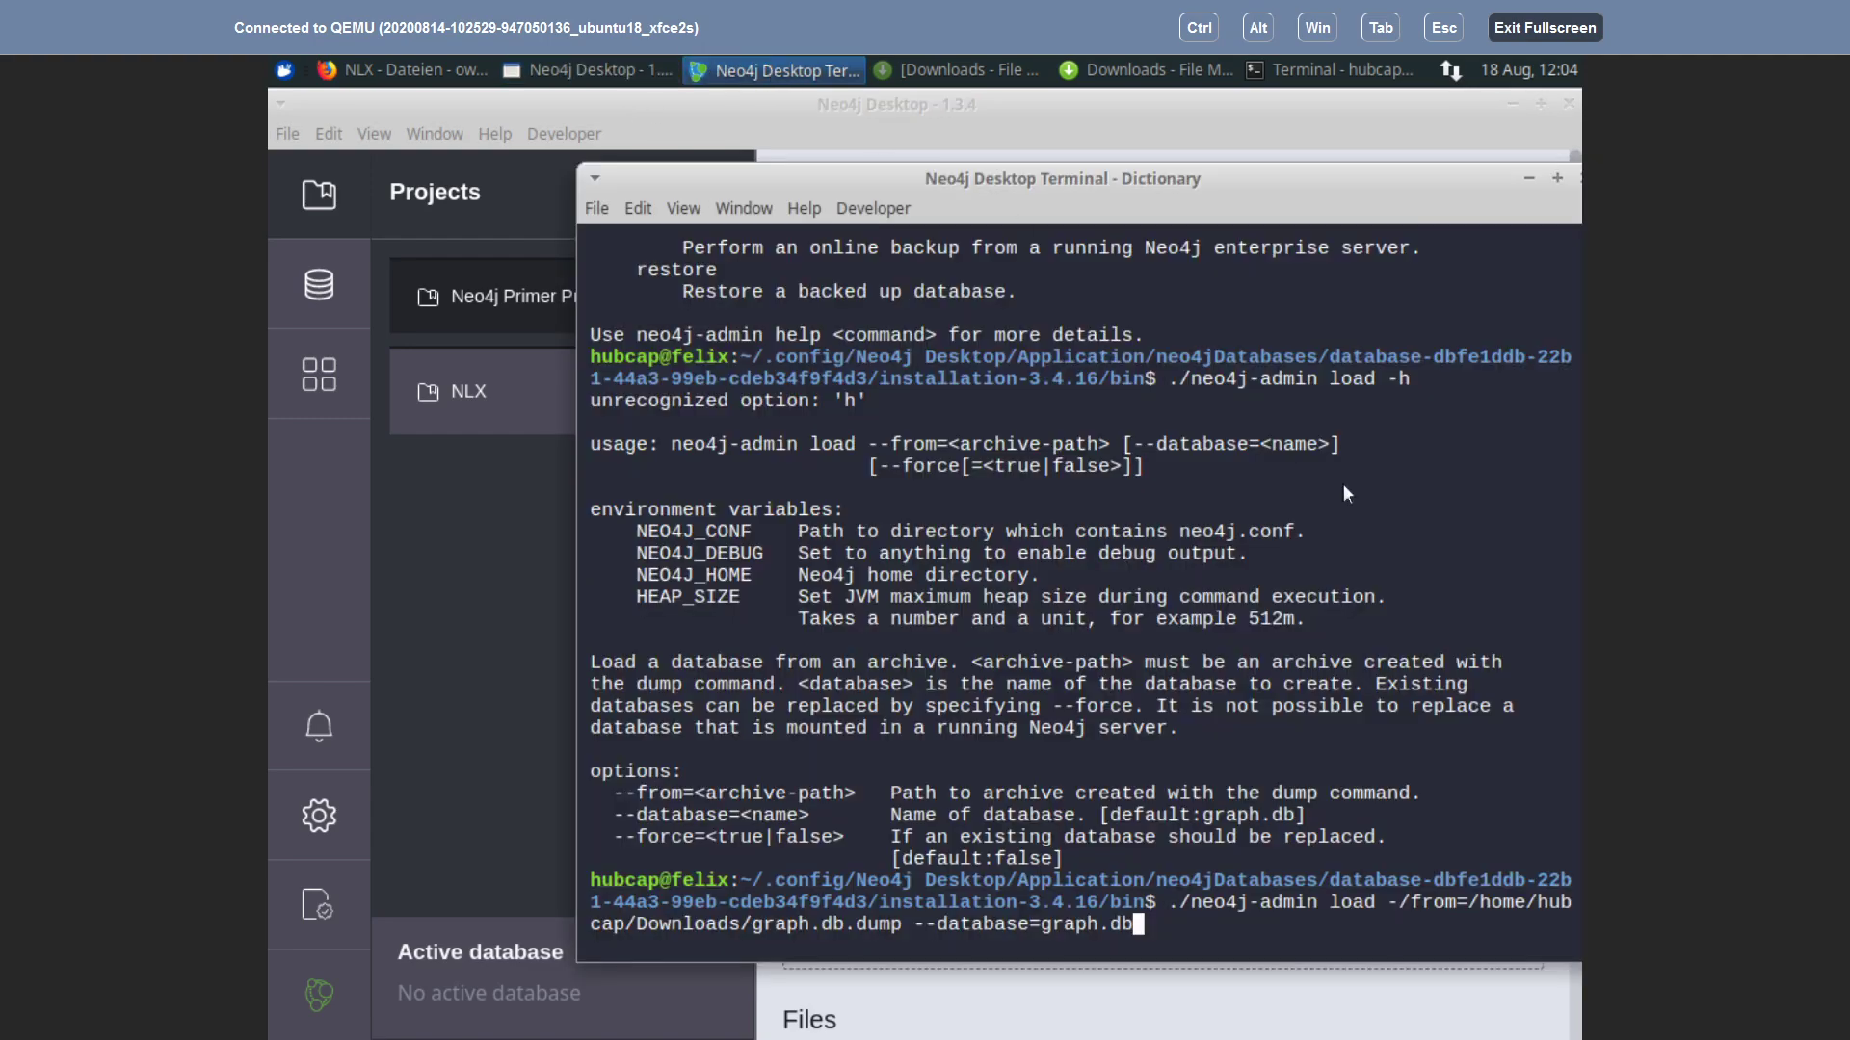
{"action": "key", "text": "Return"}
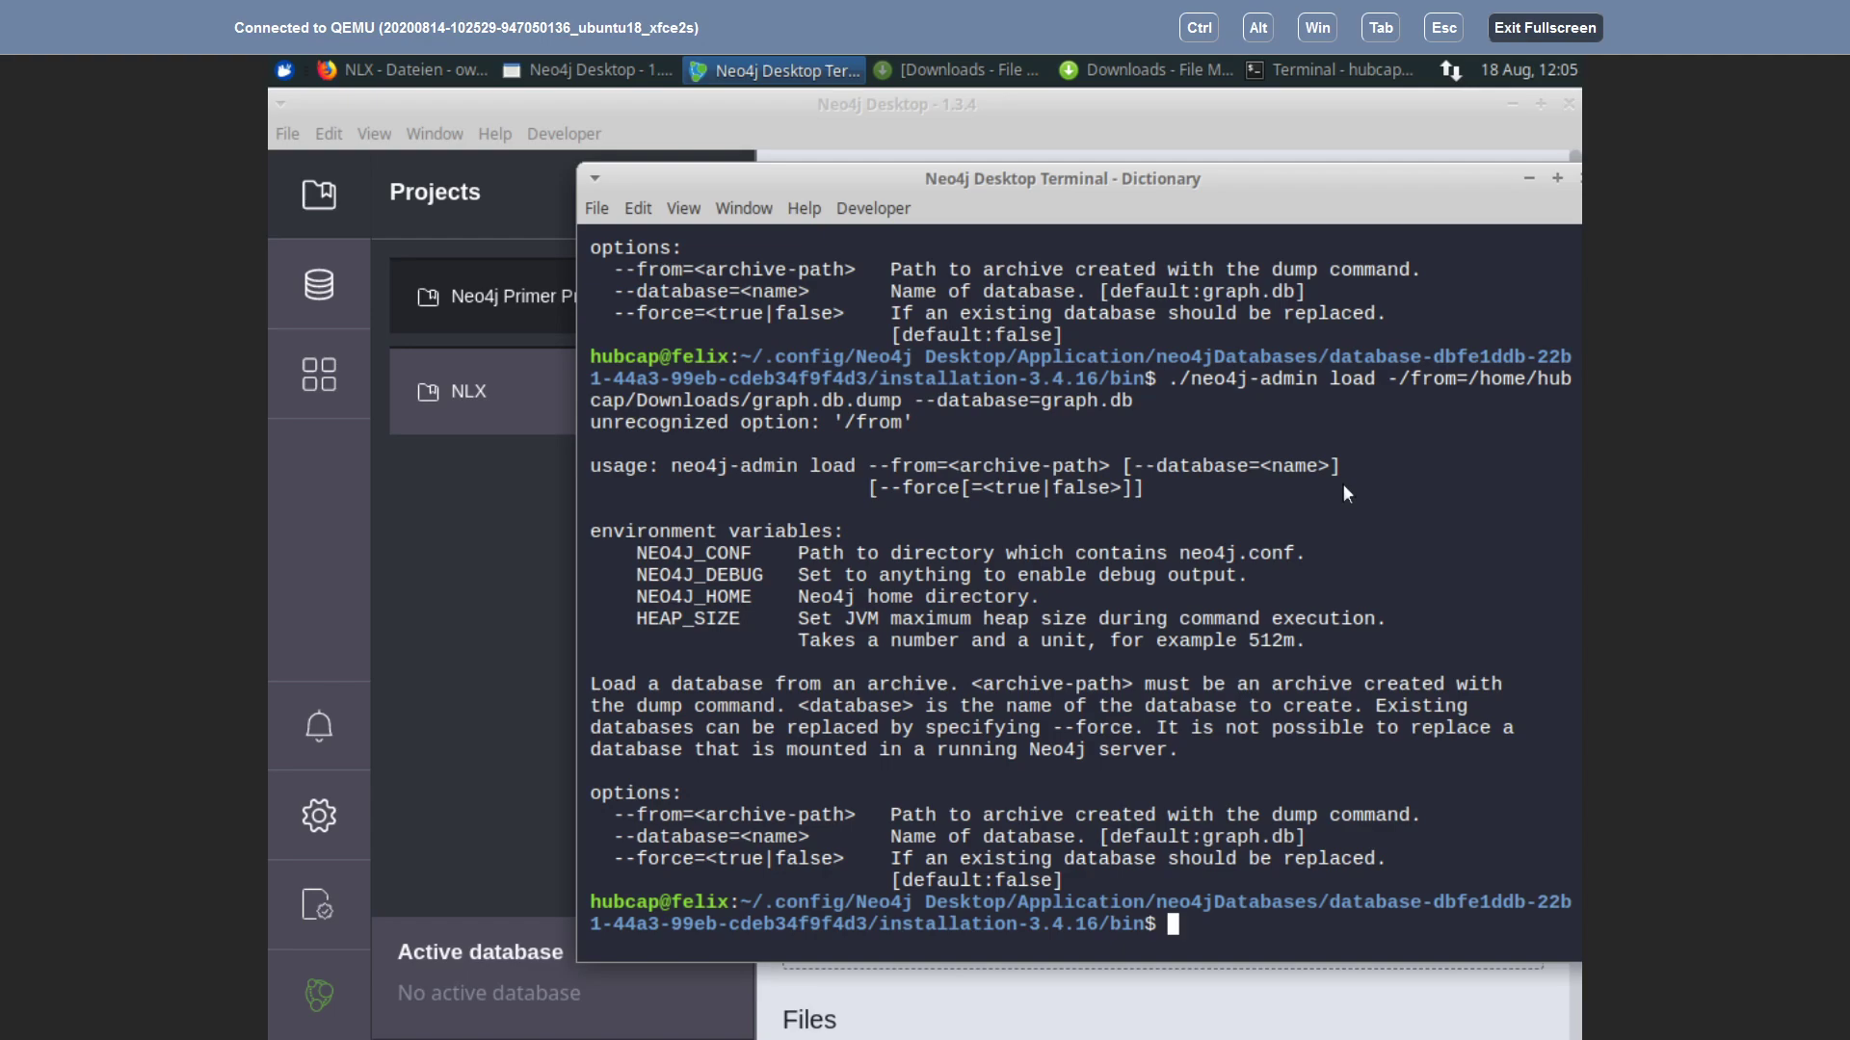
Step: Correct '/from' to '--from' and rerun the load command, which reports the database already exists
{"action": "key", "text": "Up"}
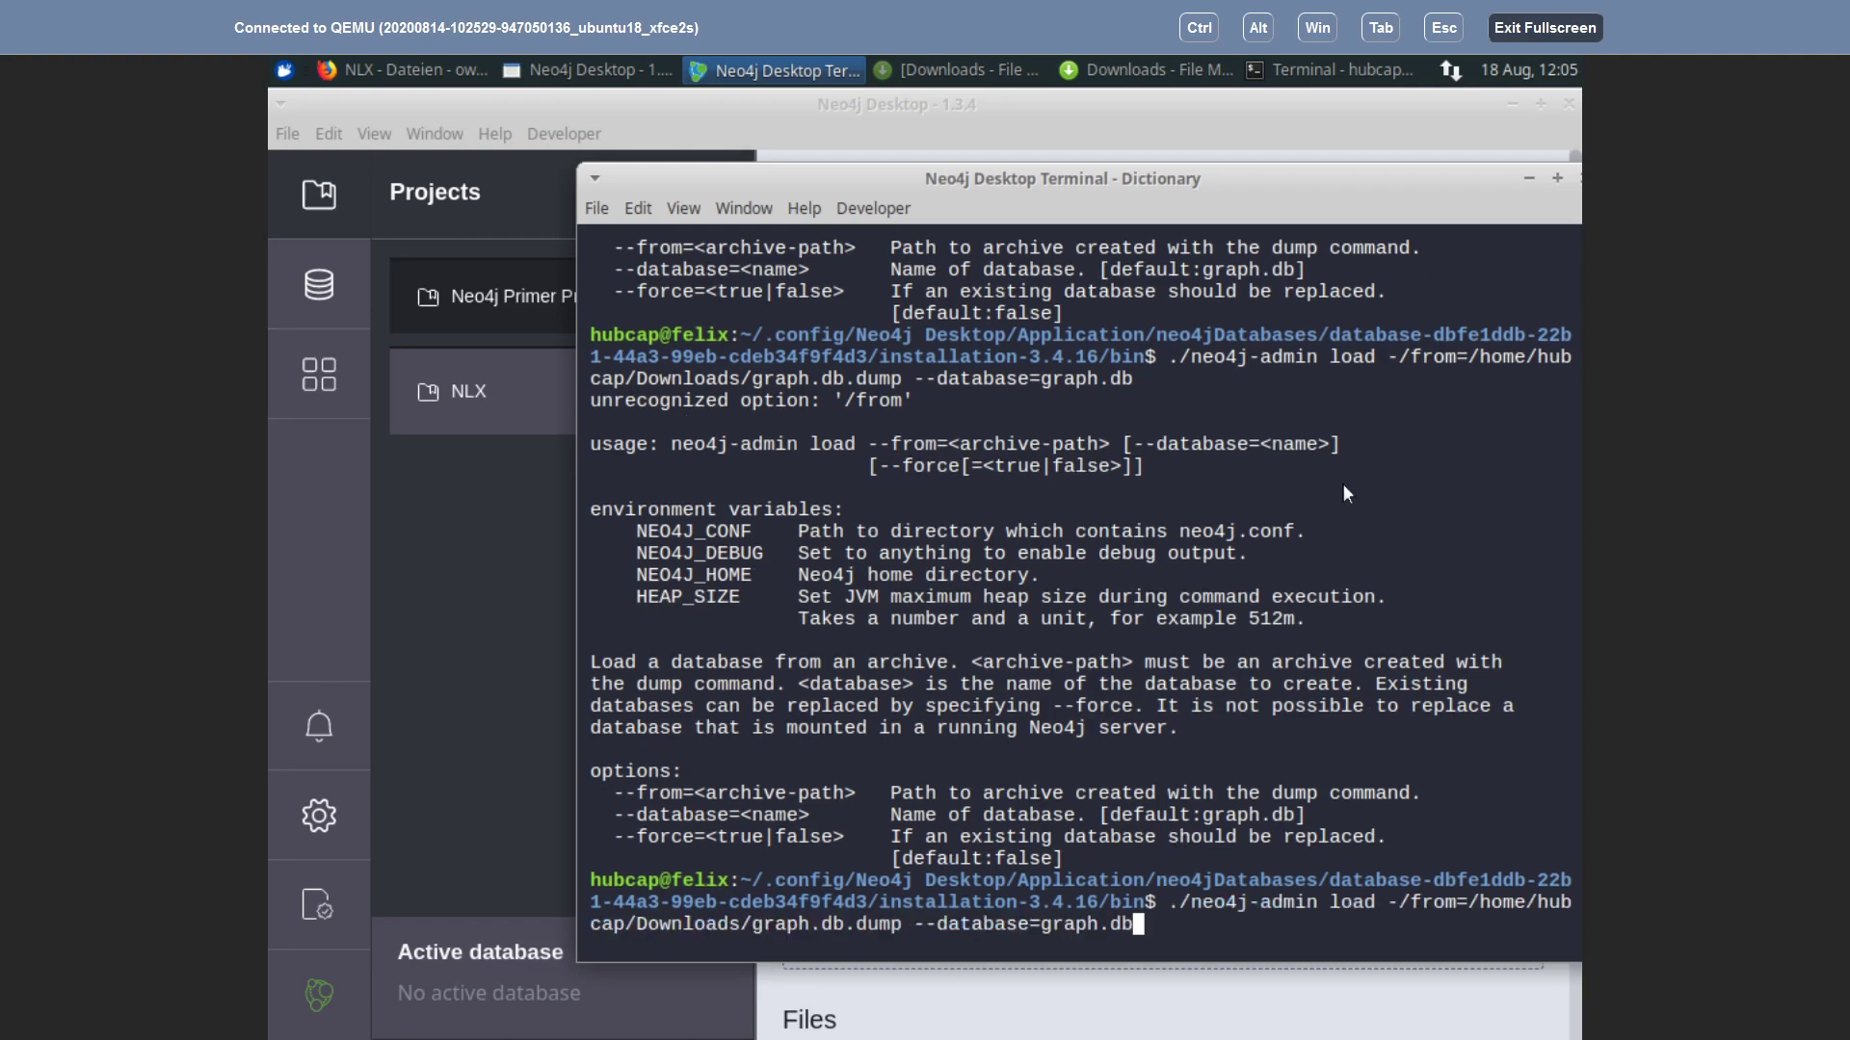
{"action": "key", "text": "Left"}
{"action": "key", "text": "Left"}
{"action": "key", "text": "Left"}
{"action": "key", "text": "Left"}
{"action": "key", "text": "Left"}
{"action": "key", "text": "Left"}
{"action": "key", "text": "Left"}
{"action": "key", "text": "Left"}
{"action": "key", "text": "Left"}
{"action": "key", "text": "Left"}
{"action": "key", "text": "Left"}
{"action": "key", "text": "Left"}
{"action": "key", "text": "Left"}
{"action": "key", "text": "Left"}
{"action": "key", "text": "Left"}
{"action": "key", "text": "Left"}
{"action": "key", "text": "Left"}
{"action": "key", "text": "Left"}
{"action": "key", "text": "Left"}
{"action": "key", "text": "Left"}
{"action": "key", "text": "Left"}
{"action": "key", "text": "Left"}
{"action": "key", "text": "Left"}
{"action": "key", "text": "Left"}
{"action": "key", "text": "Left"}
{"action": "key", "text": "Left"}
{"action": "key", "text": "Left"}
{"action": "key", "text": "Left"}
{"action": "key", "text": "Left"}
{"action": "key", "text": "Left"}
{"action": "key", "text": "Left"}
{"action": "key", "text": "Left"}
{"action": "key", "text": "Left"}
{"action": "key", "text": "Left"}
{"action": "key", "text": "Left"}
{"action": "key", "text": "Left"}
{"action": "key", "text": "Left"}
{"action": "key", "text": "Left"}
{"action": "key", "text": "Left"}
{"action": "key", "text": "Left"}
{"action": "key", "text": "Delete"}
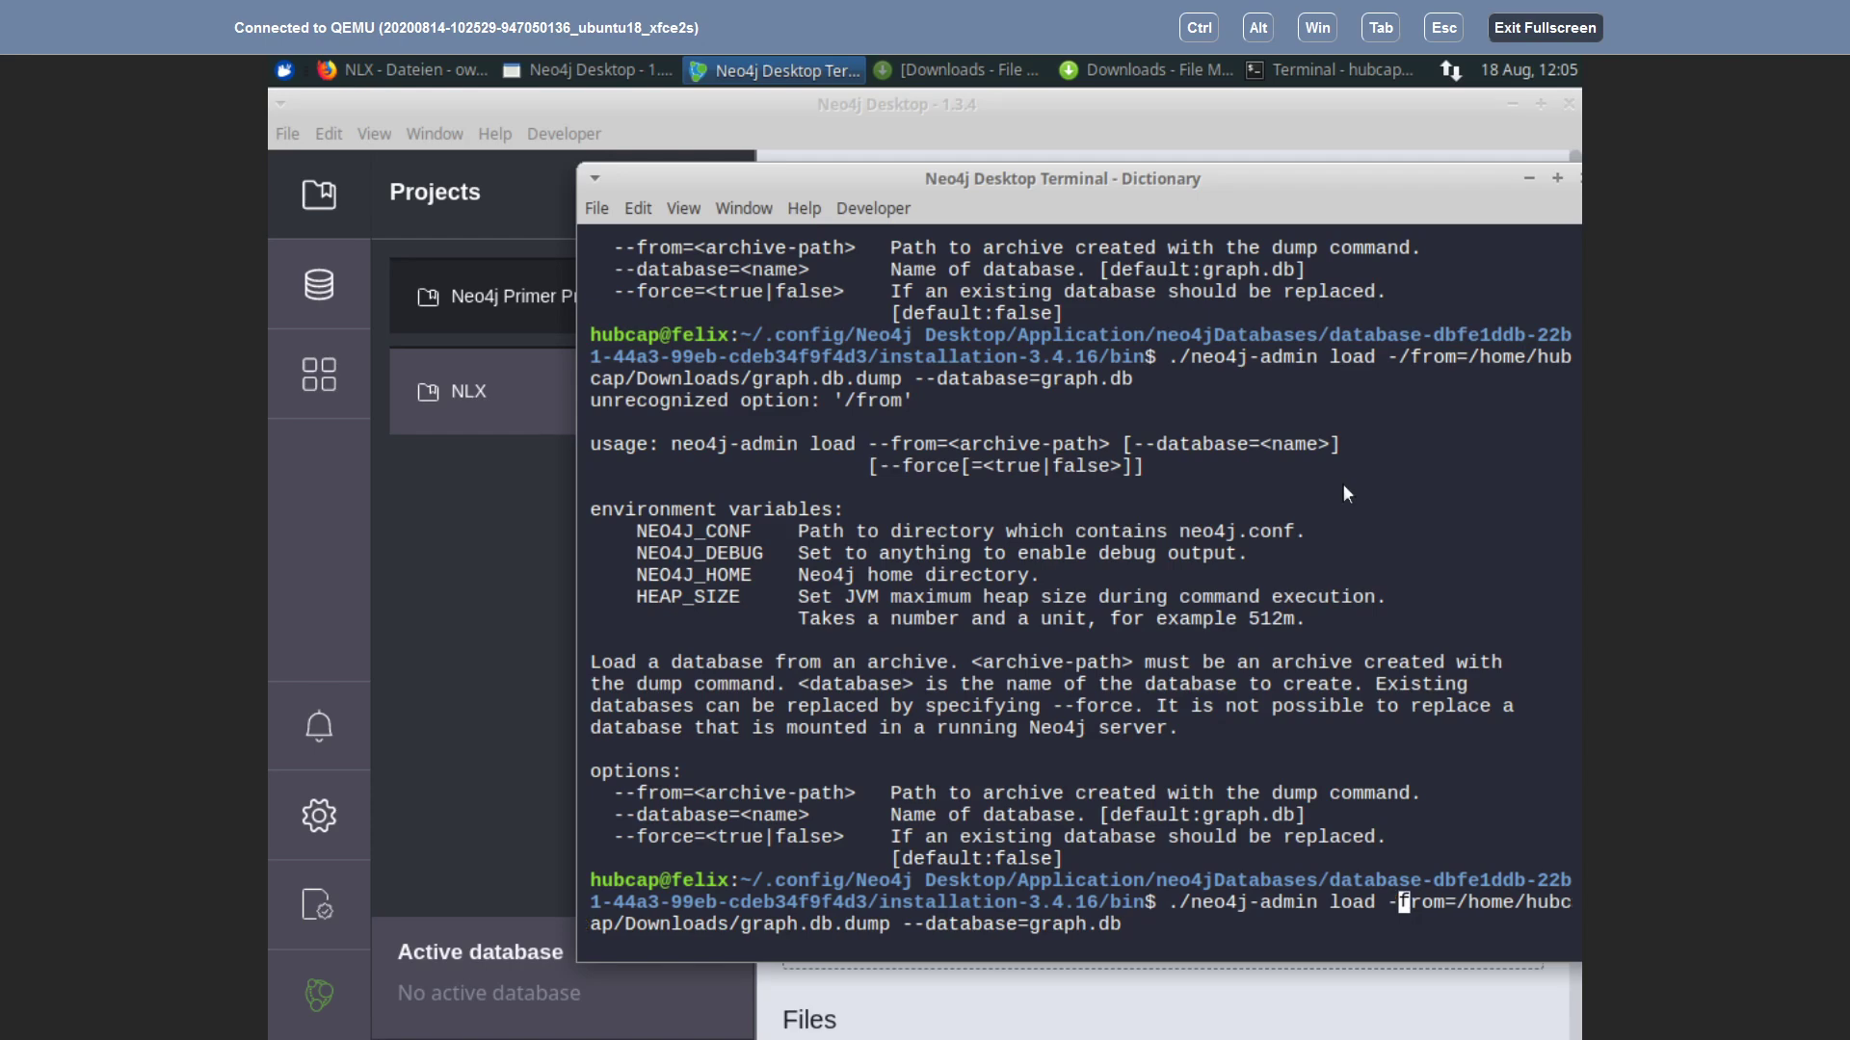
{"action": "type", "text": "-"}
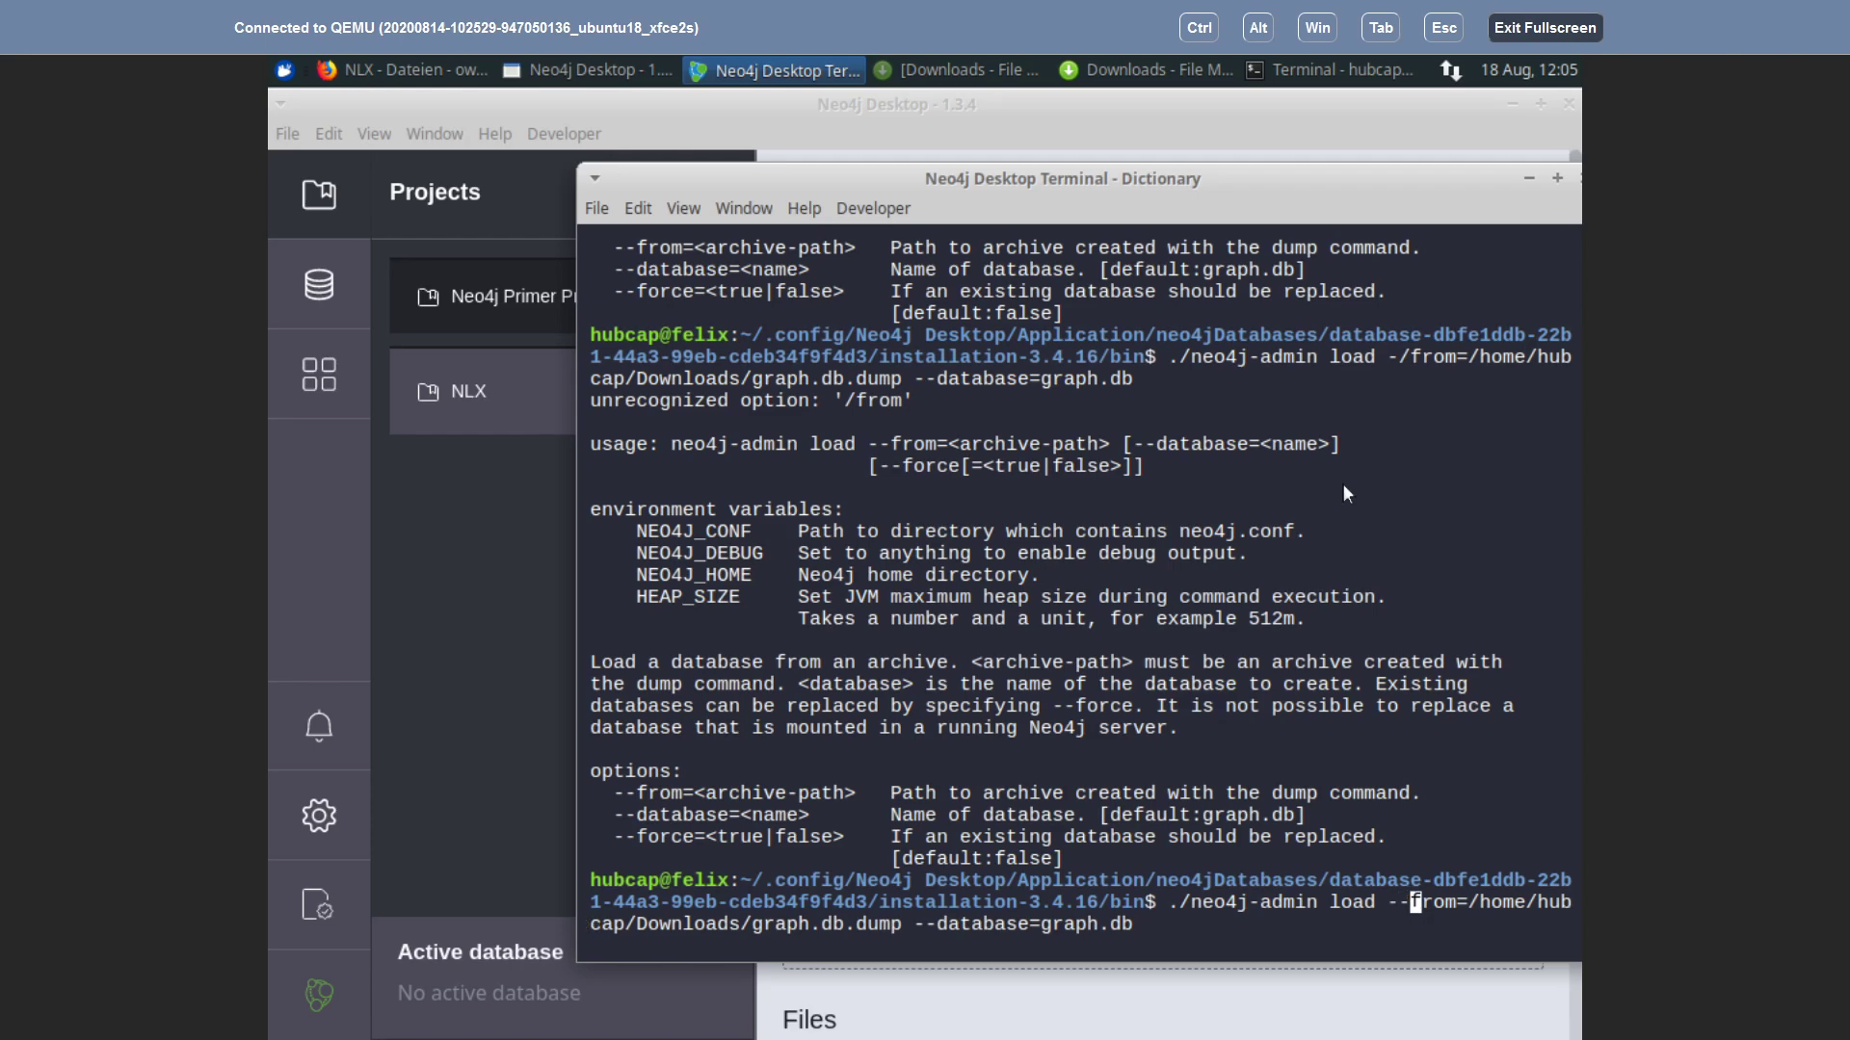
{"action": "key", "text": "Right"}
{"action": "key", "text": "End"}
{"action": "key", "text": "Return"}
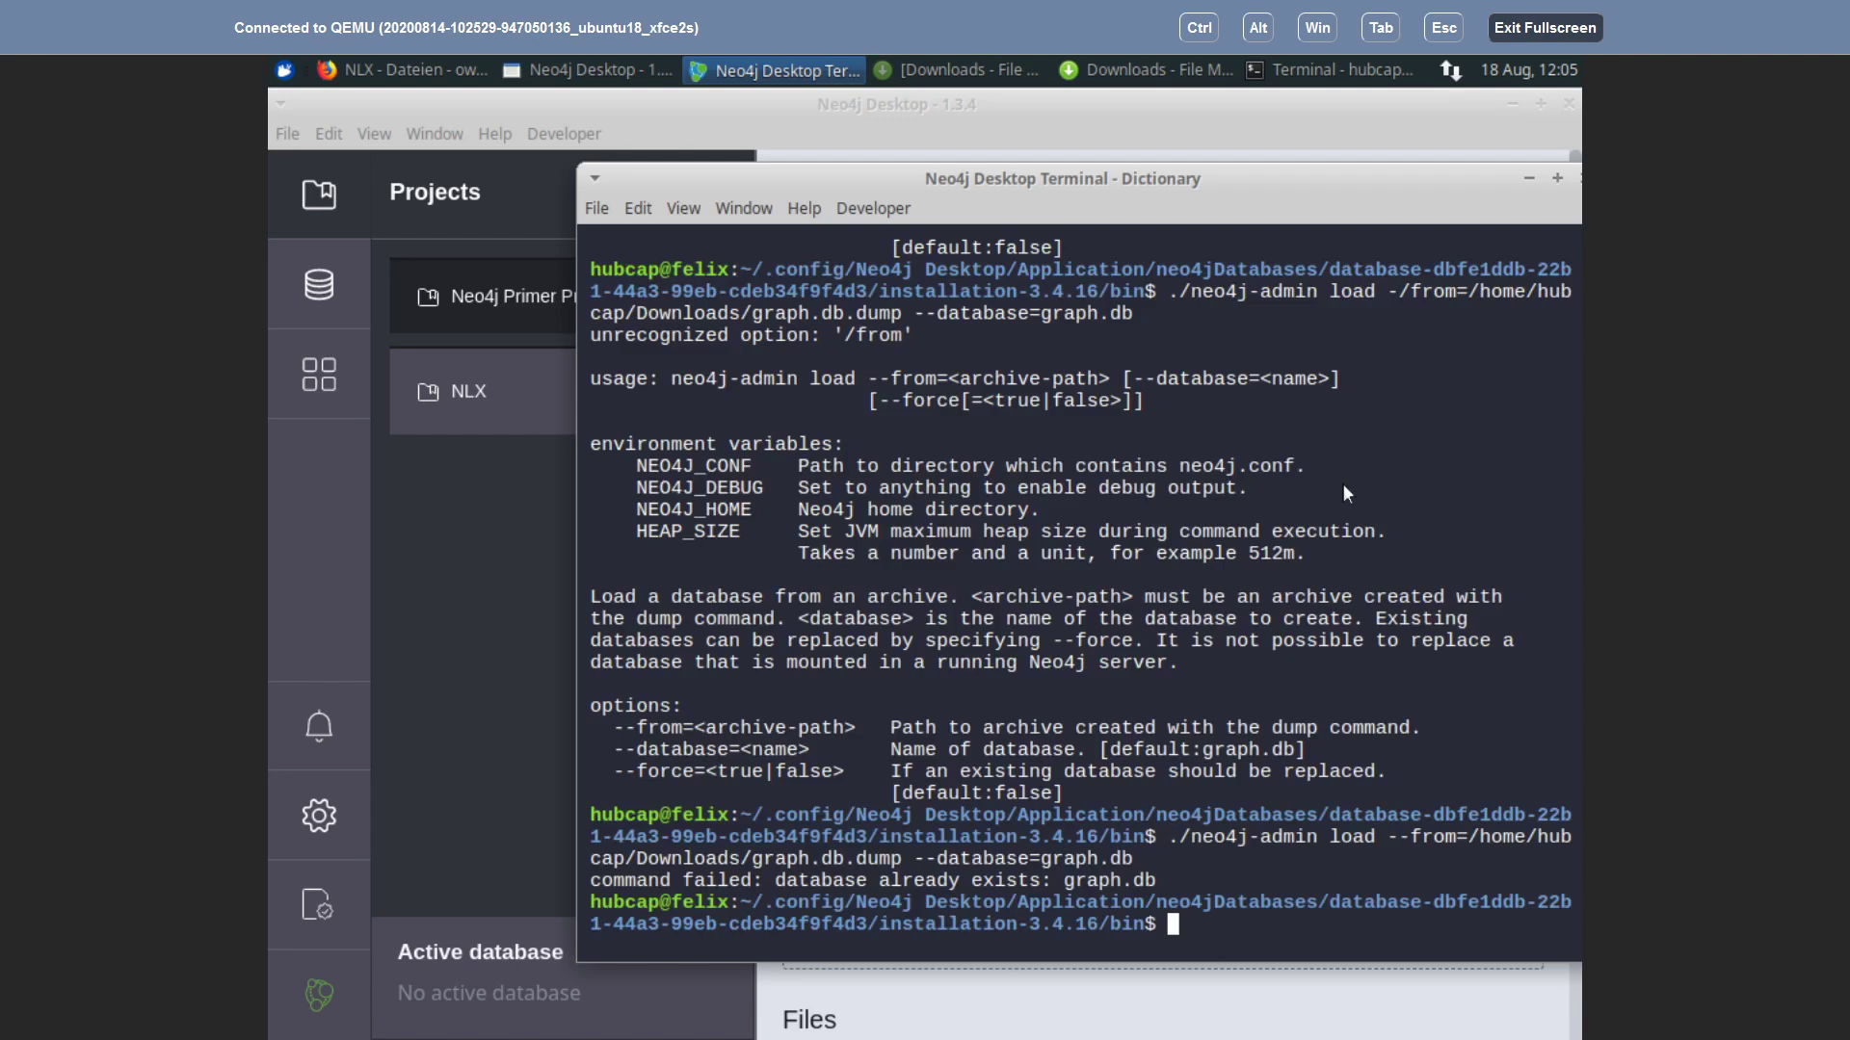
Step: Add '--force=true' to the load command and run it successfully
{"action": "key", "text": "Up"}
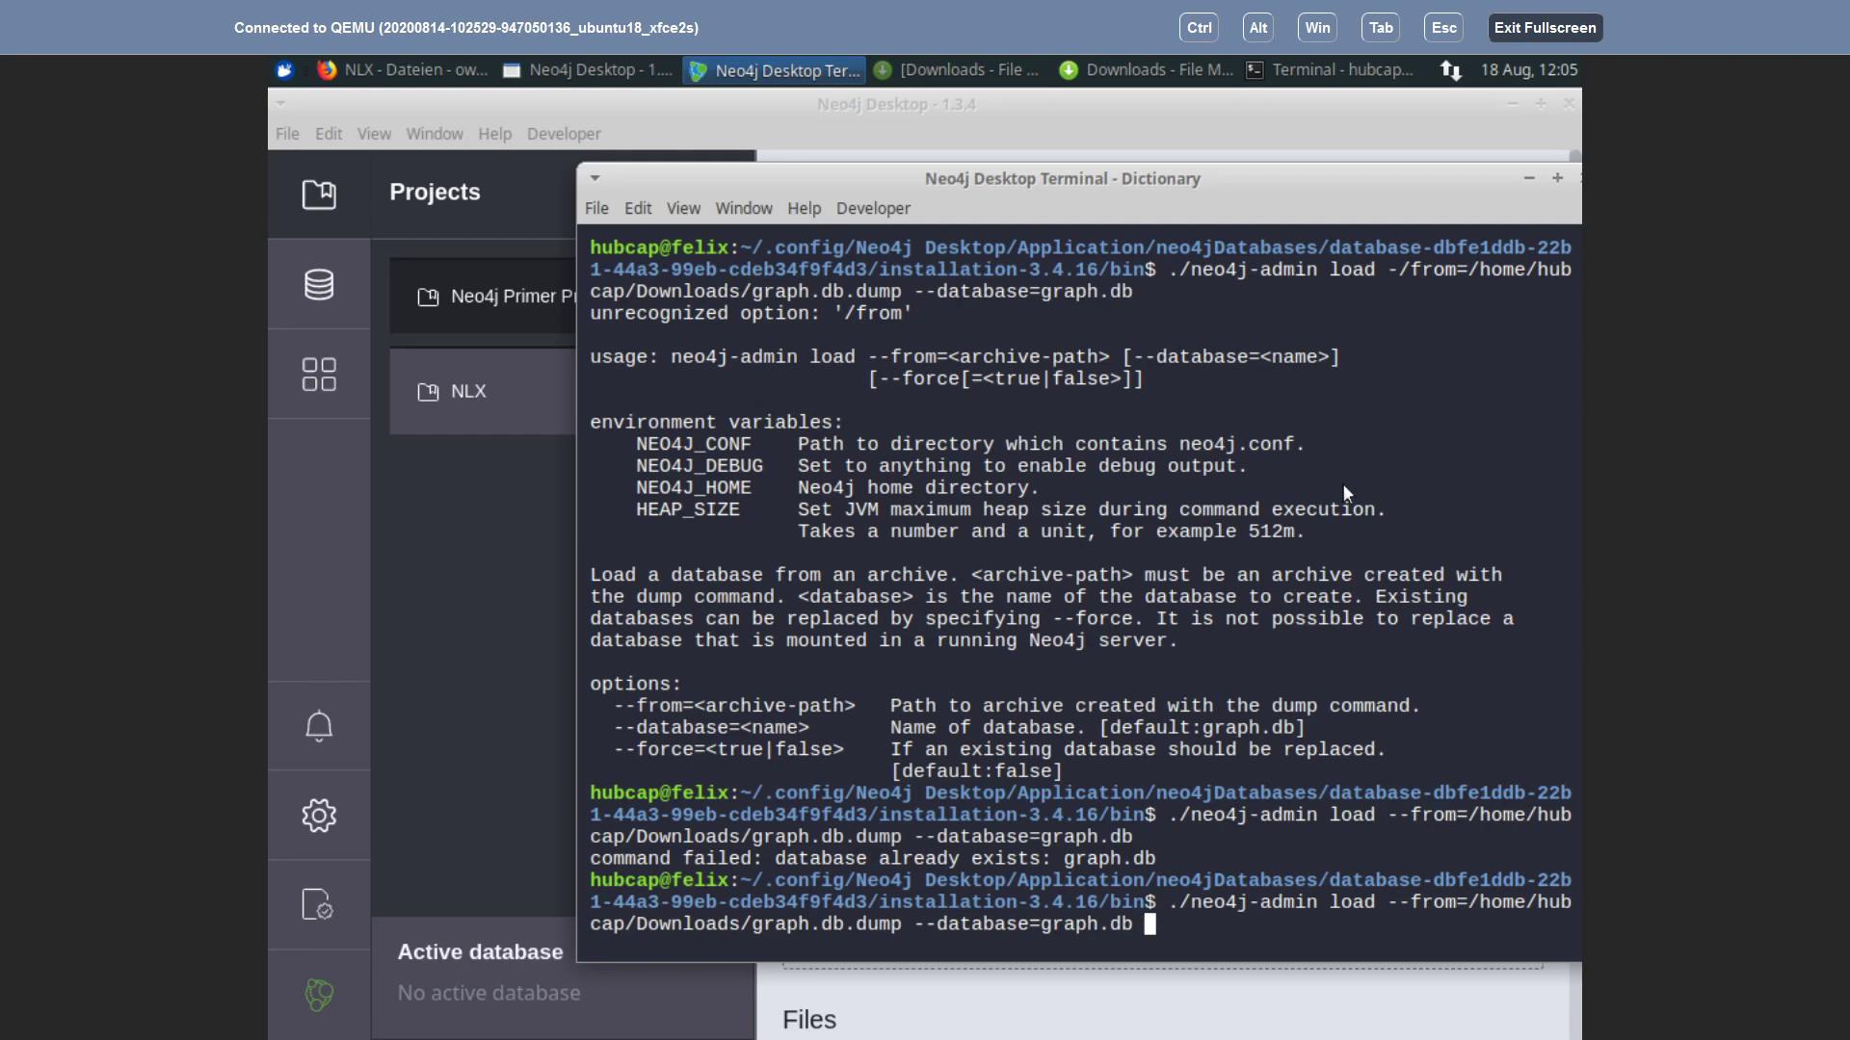
{"action": "type", "text": "=="}
{"action": "key", "text": "BackSpace"}
{"action": "key", "text": "BackSpace"}
{"action": "type", "text": "--"}
{"action": "type", "text": "force)true"}
{"action": "key", "text": "BackSpace"}
{"action": "key", "text": "BackSpace"}
{"action": "key", "text": "BackSpace"}
{"action": "key", "text": "BackSpace"}
{"action": "key", "text": "BackSpace"}
{"action": "type", "text": "+"}
{"action": "key", "text": "BackSpace"}
{"action": "type", "text": "=true"}
{"action": "key", "text": "Return"}
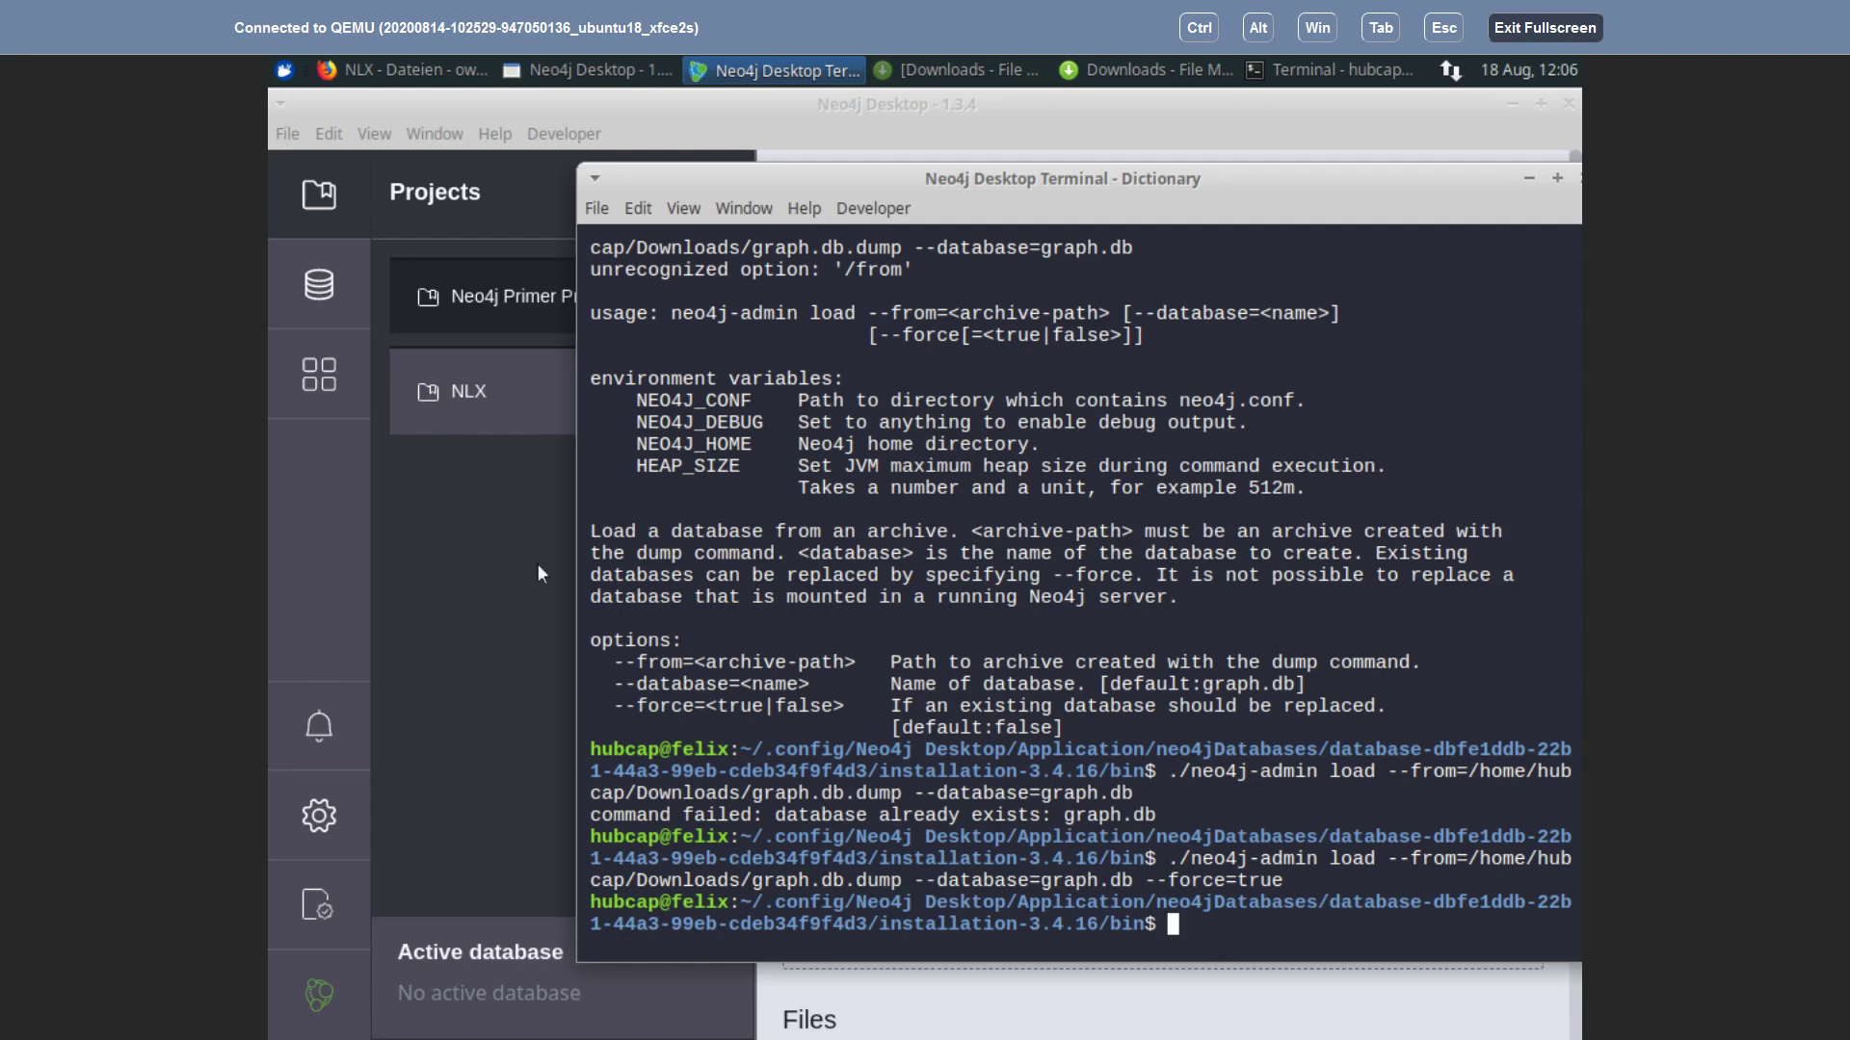
Step: Return to Neo4j Desktop's main window and start the Dictionary database
{"action": "left_click", "coordinate": [735, 106]}
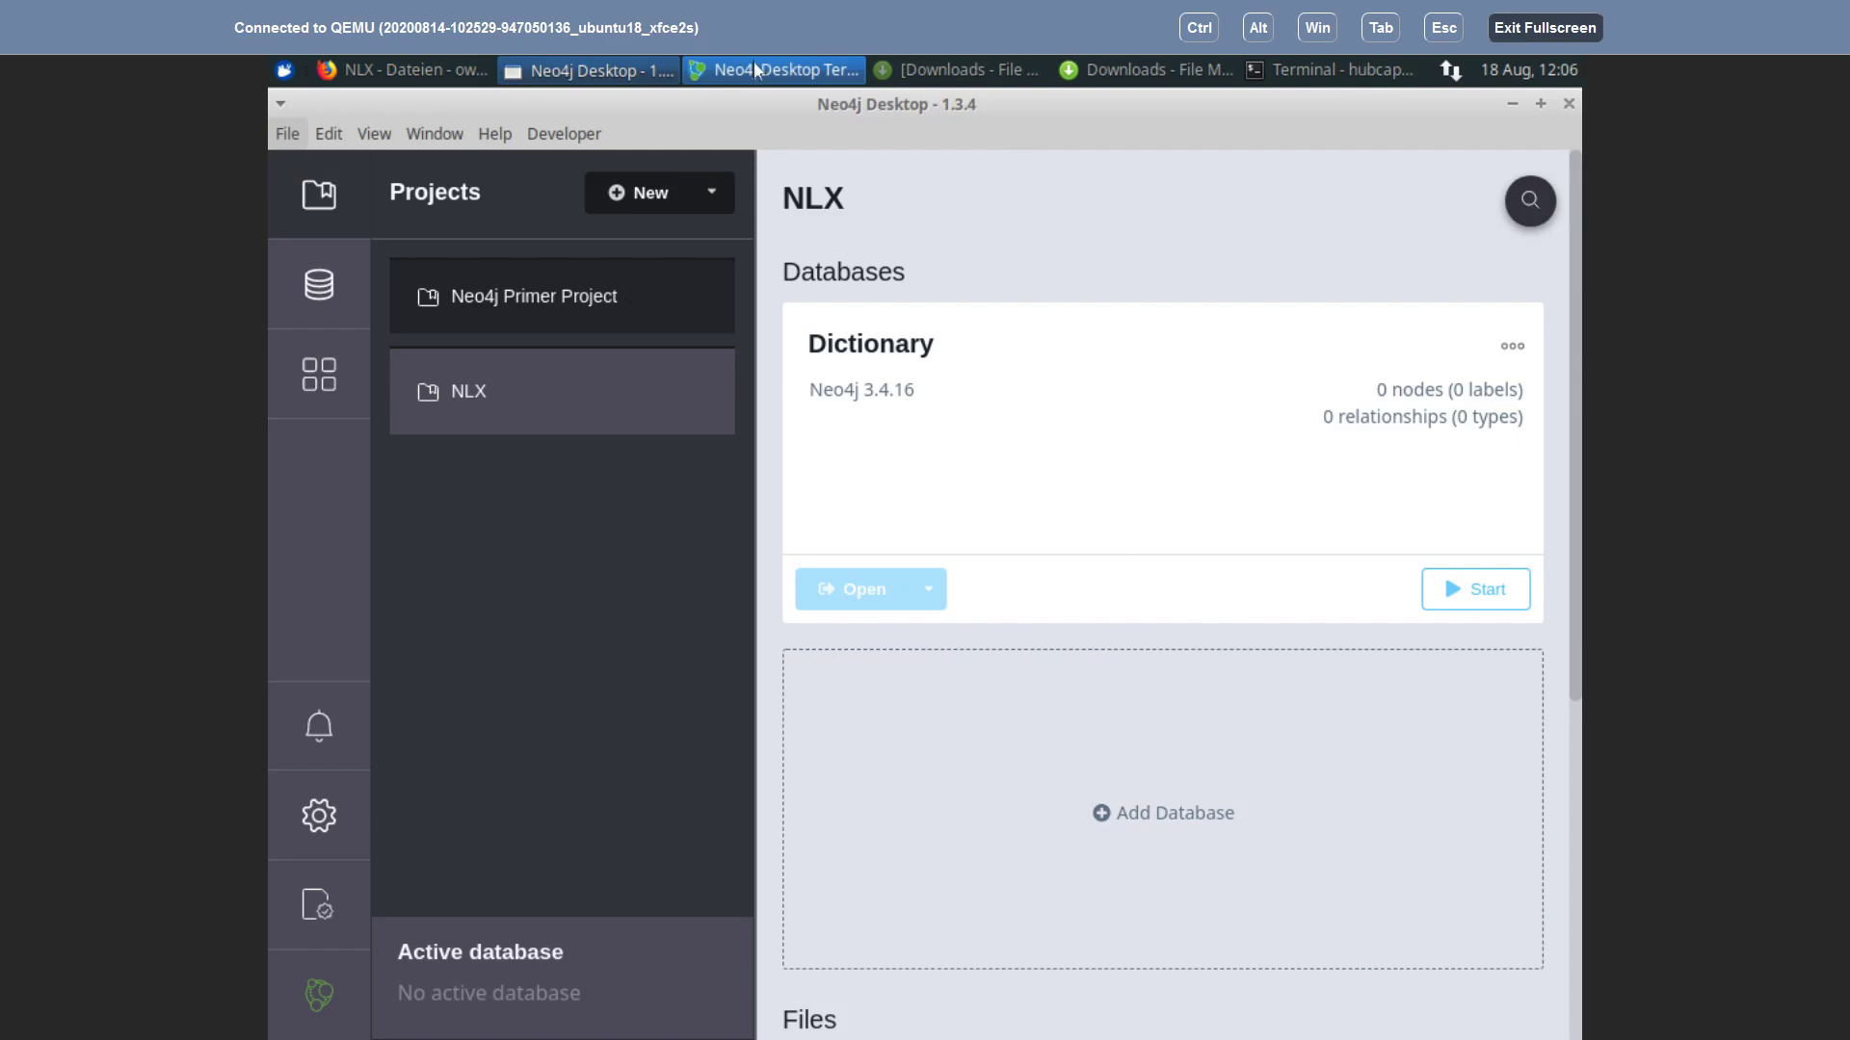
{"action": "left_click", "coordinate": [753, 66]}
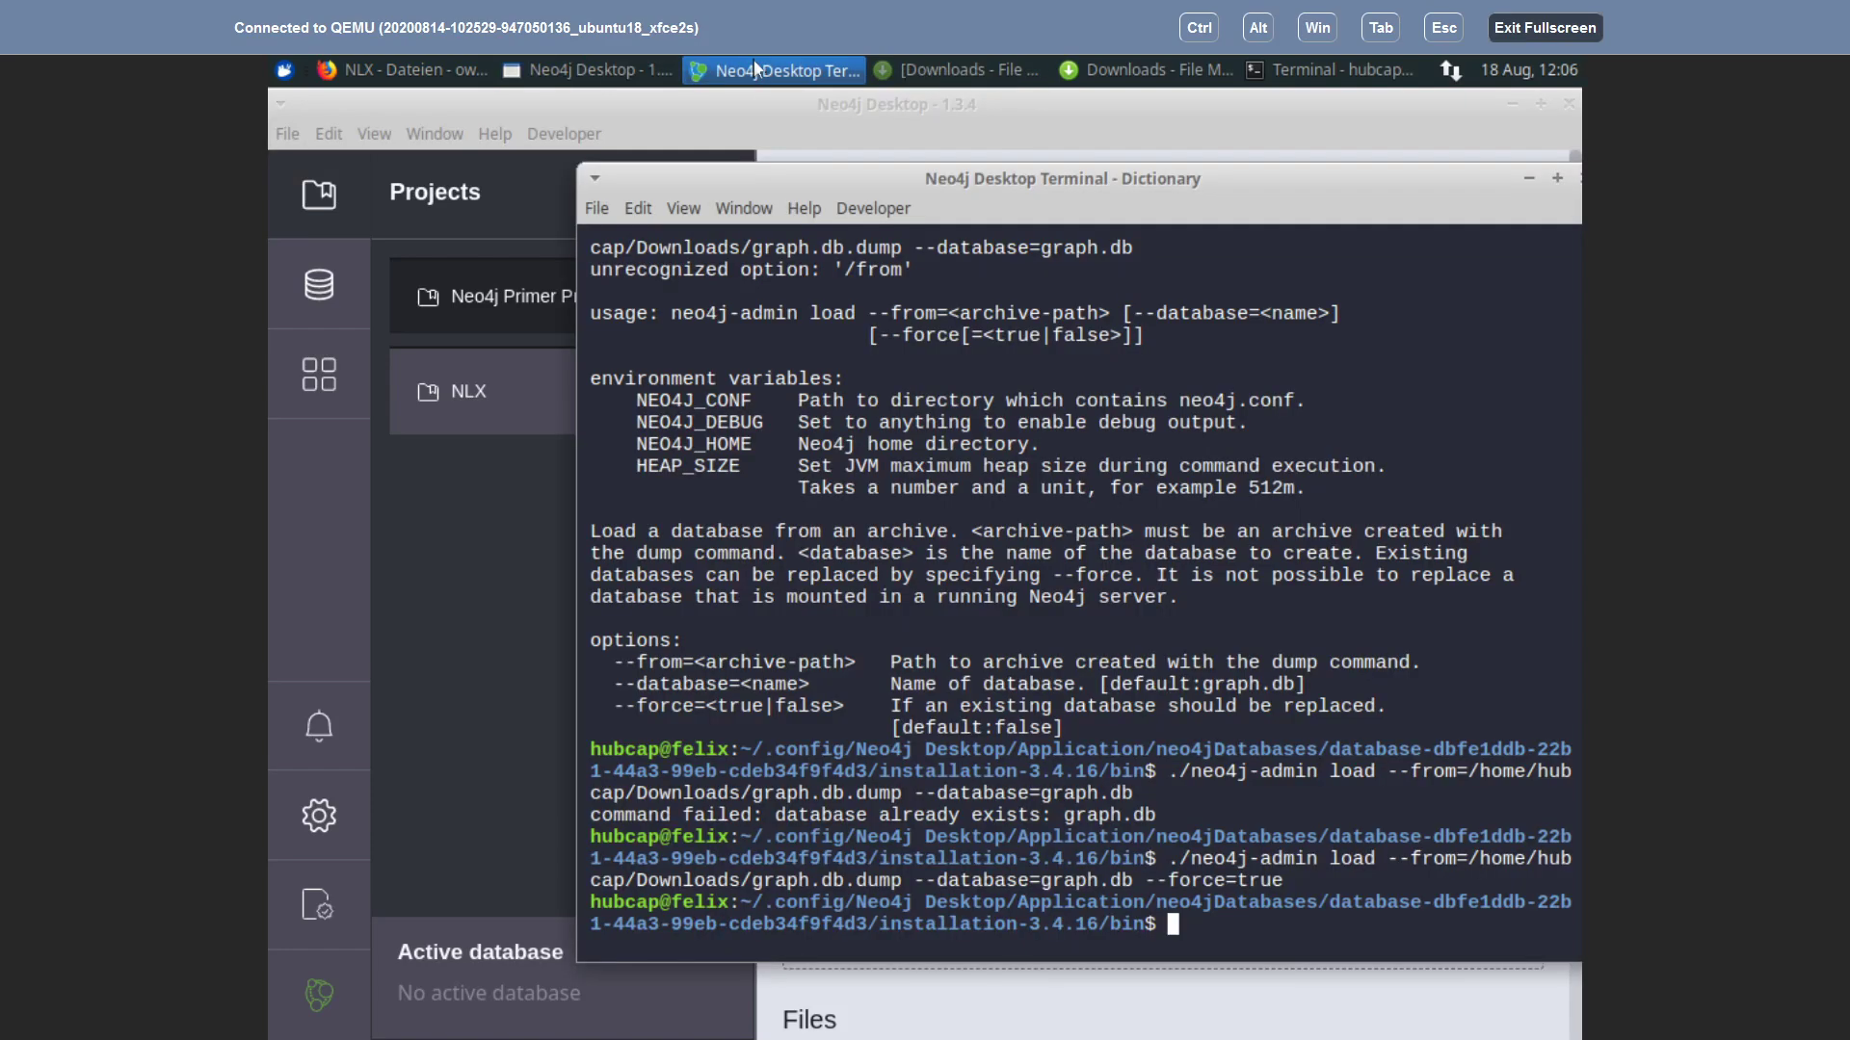
{"action": "left_click", "coordinate": [422, 650]}
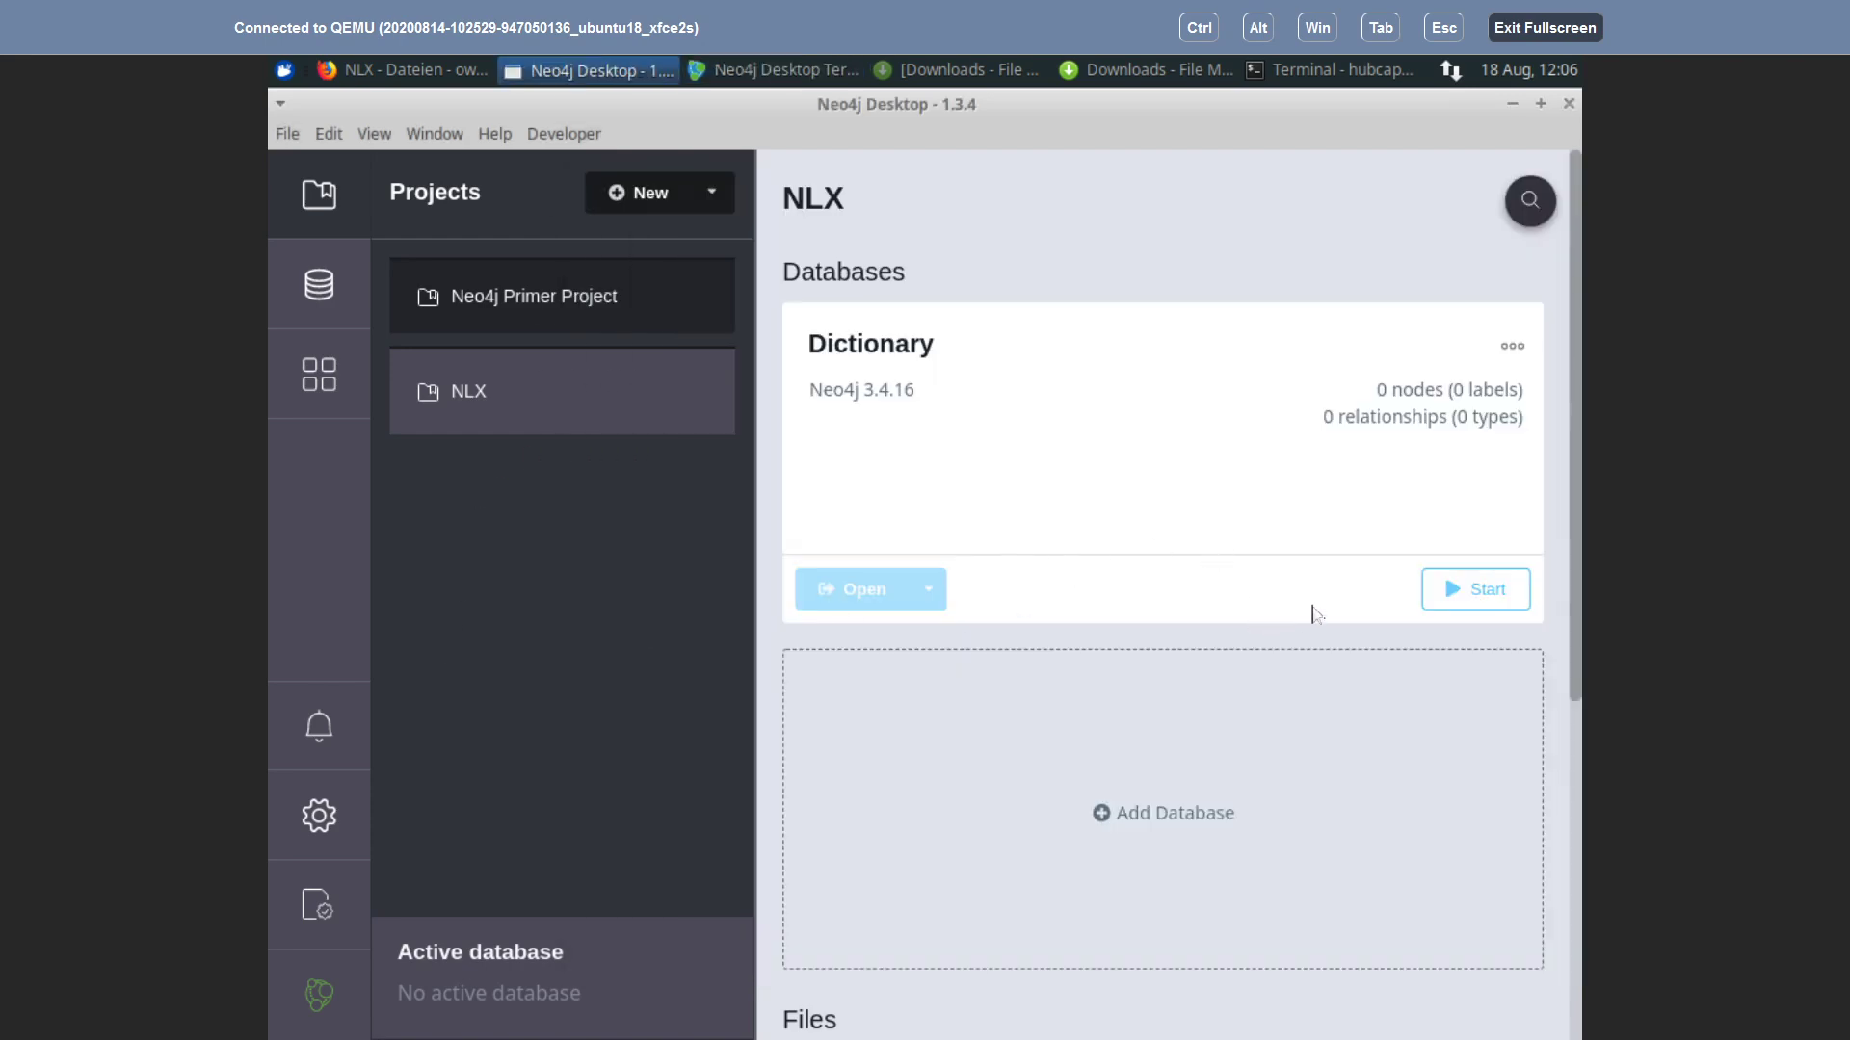
{"action": "left_click", "coordinate": [1489, 595]}
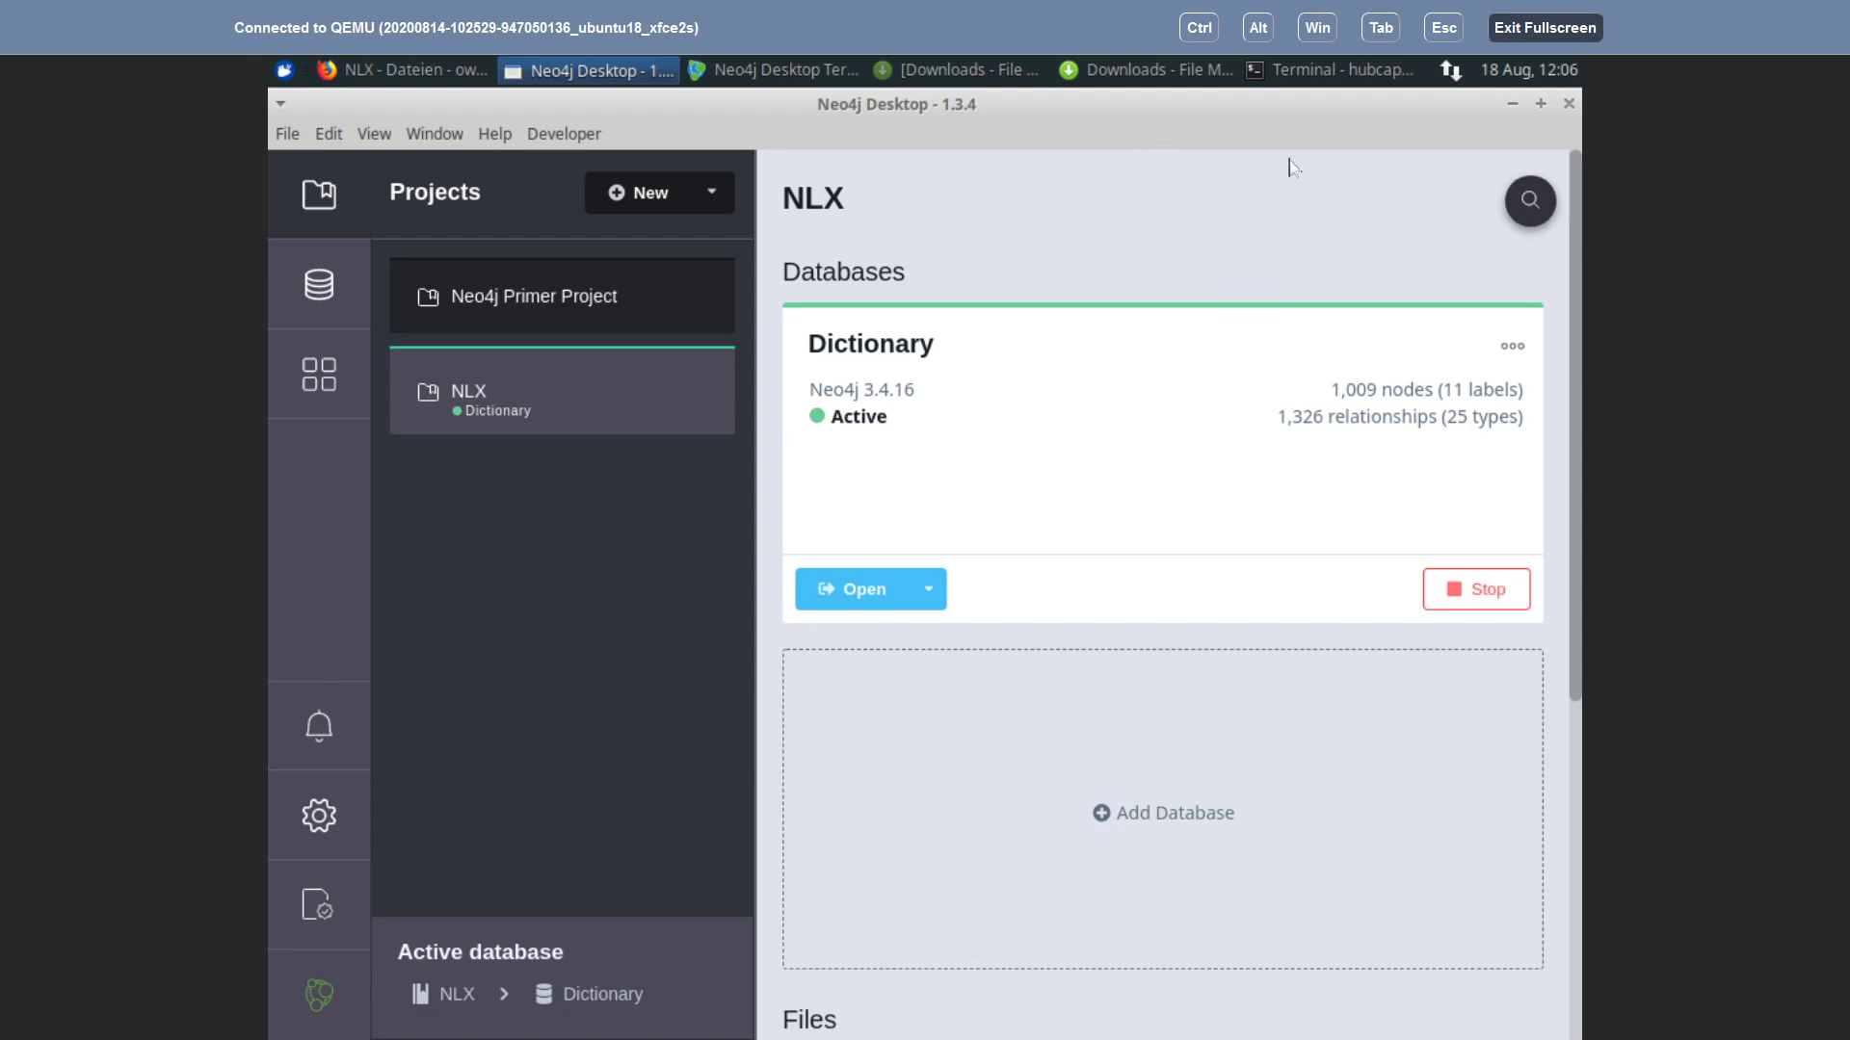
Step: Minimize Neo4j Desktop, the Downloads file manager and Firefox to reveal the desktop
{"action": "left_click", "coordinate": [1511, 104]}
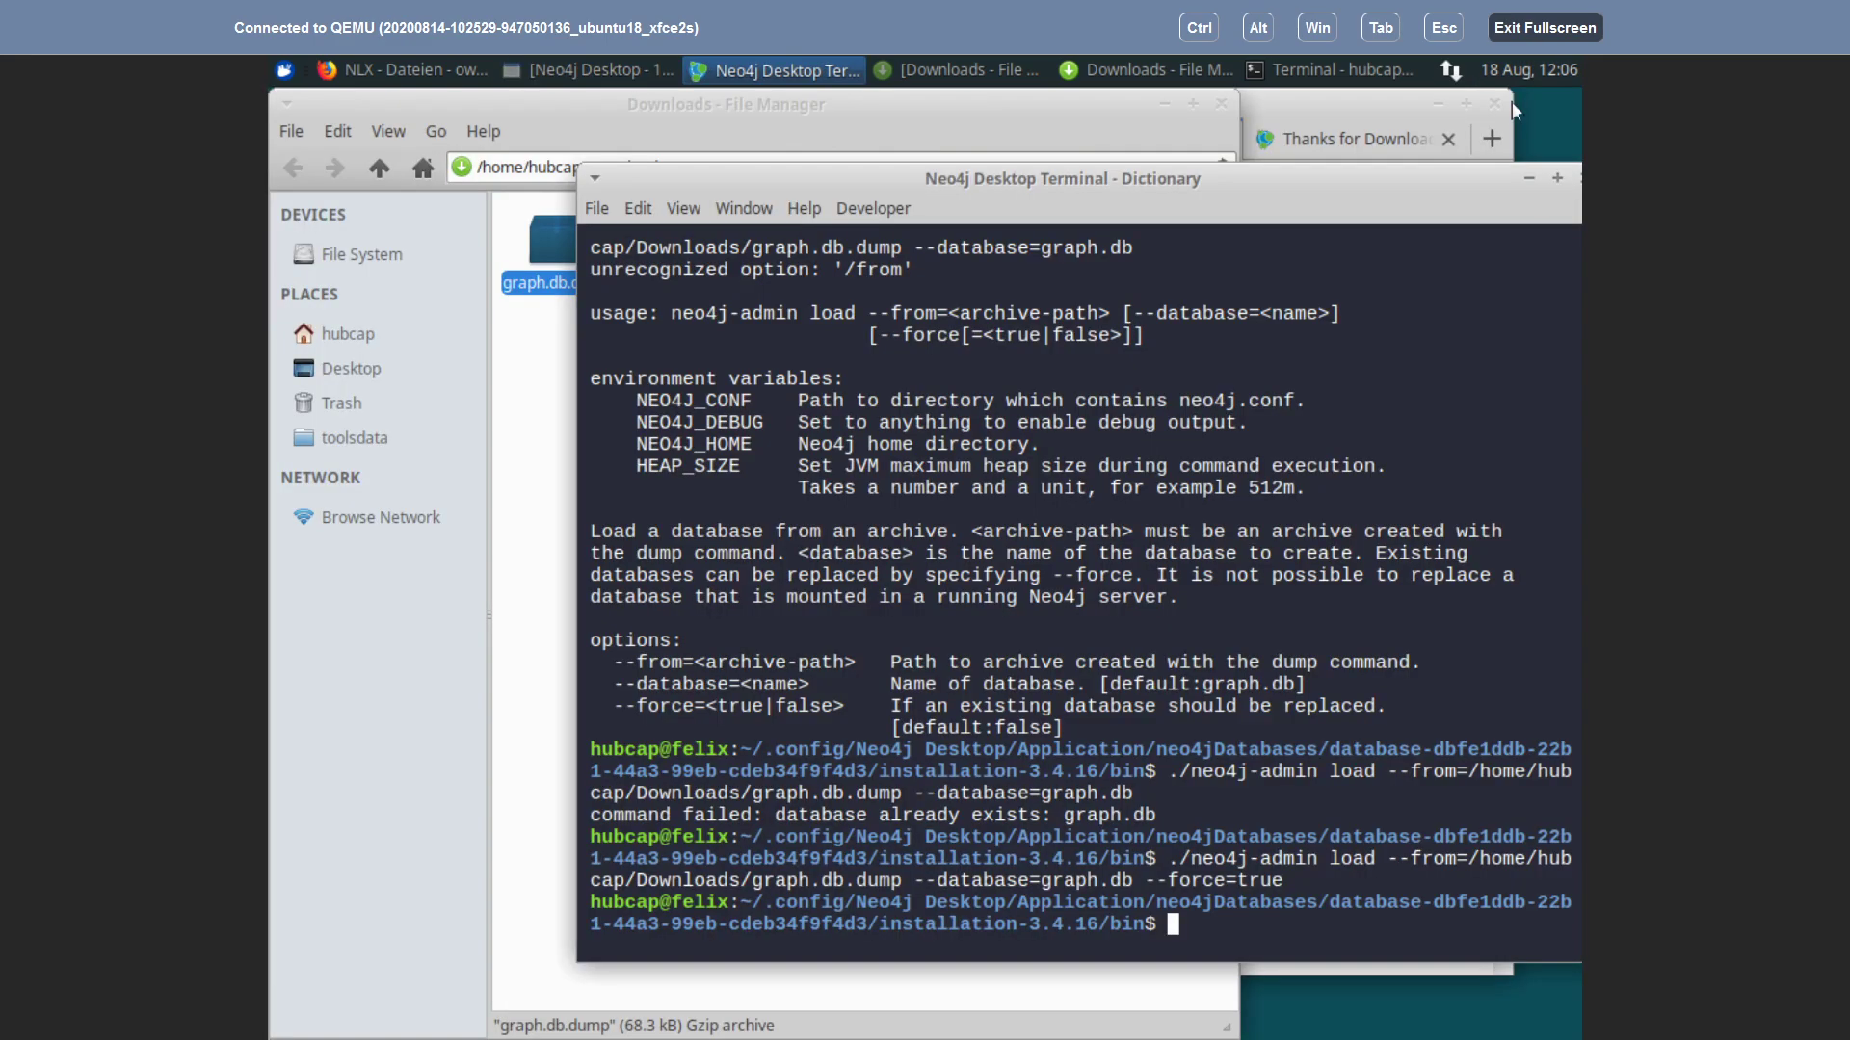
{"action": "left_click", "coordinate": [1164, 104]}
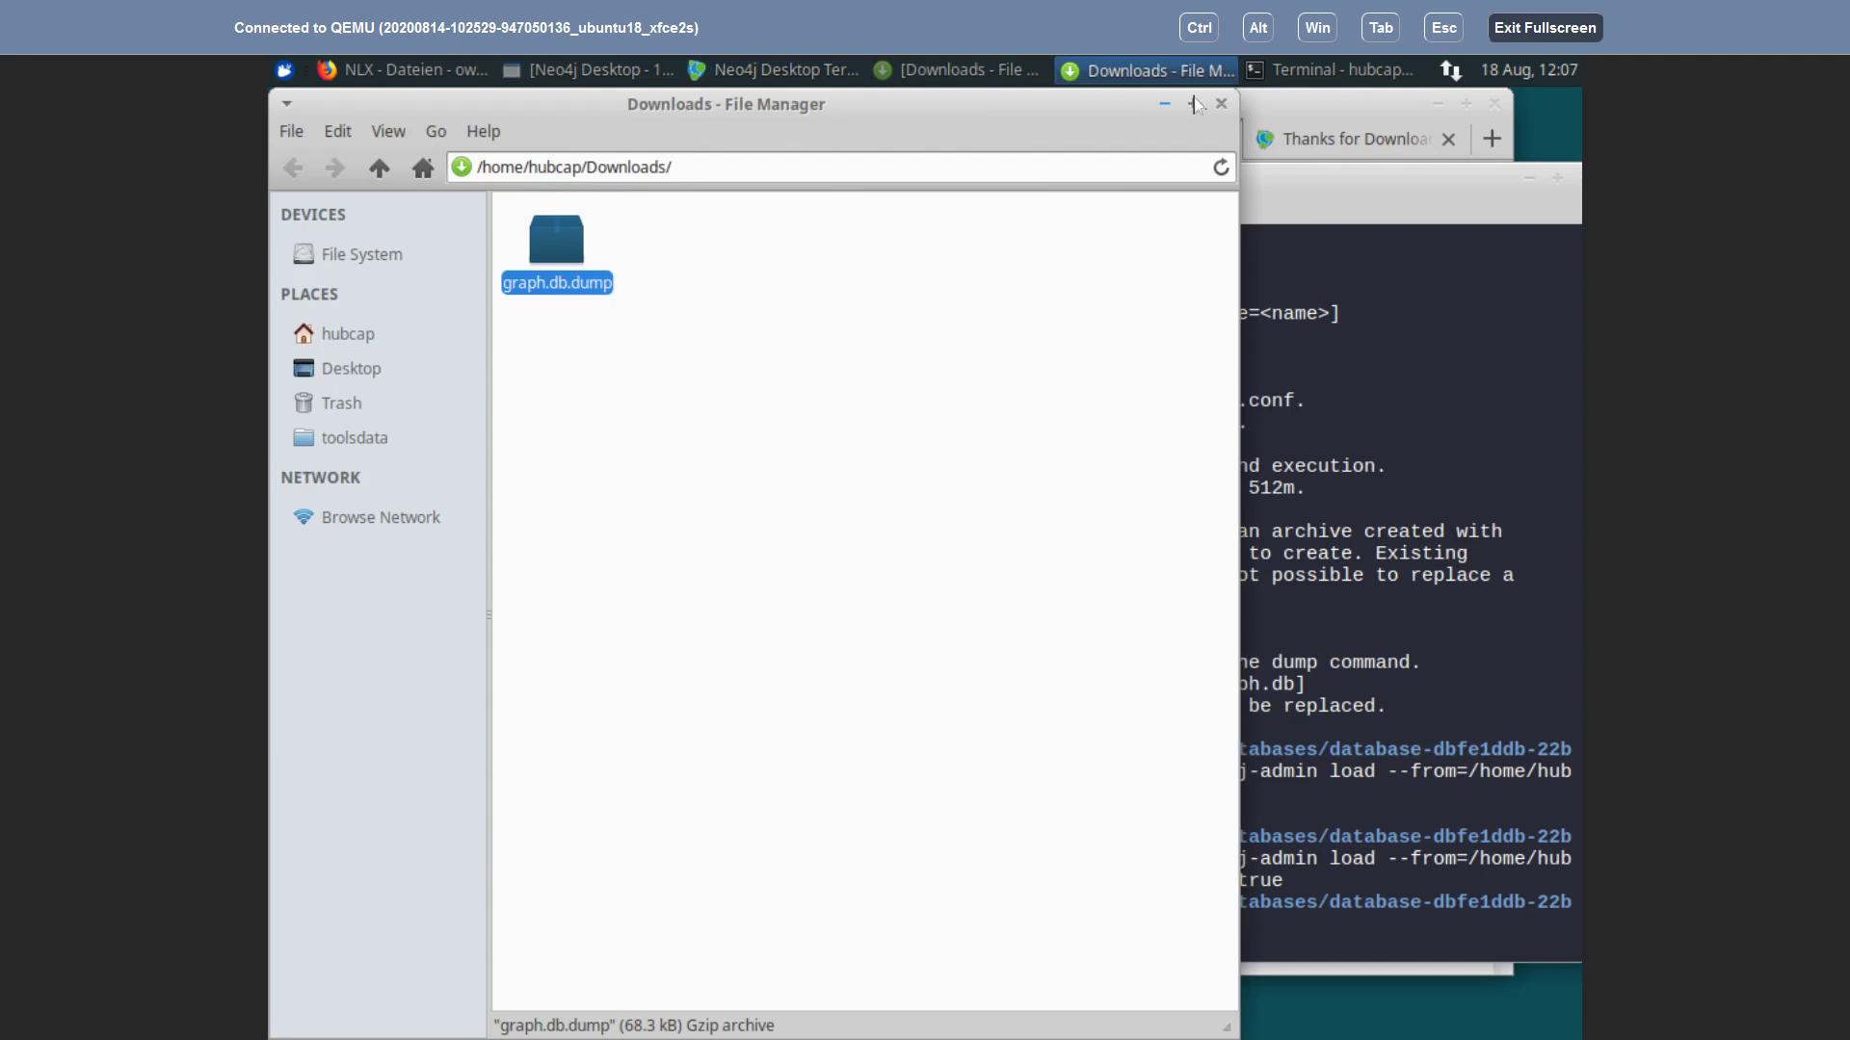
{"action": "left_click", "coordinate": [1436, 104]}
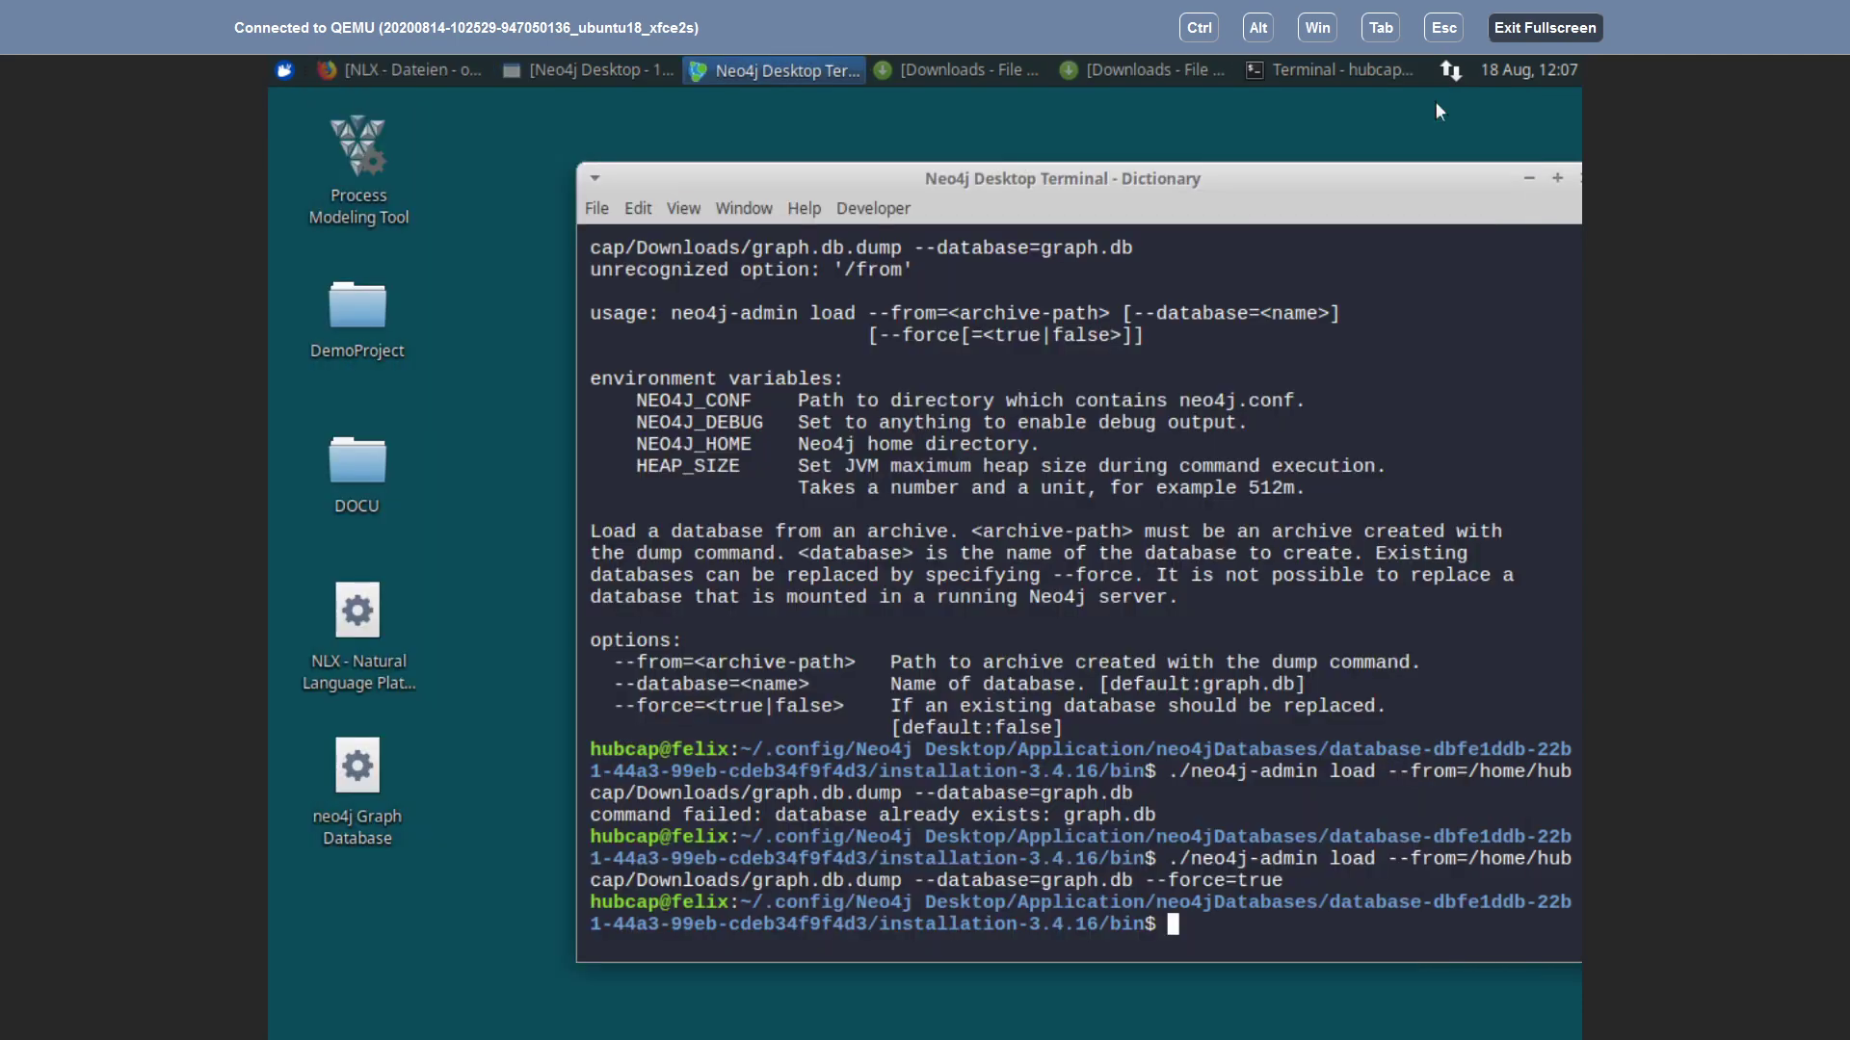
Step: Launch NLX on the DemoProject workspace, then get both terminal windows out of the way
{"action": "left_click", "coordinate": [343, 607]}
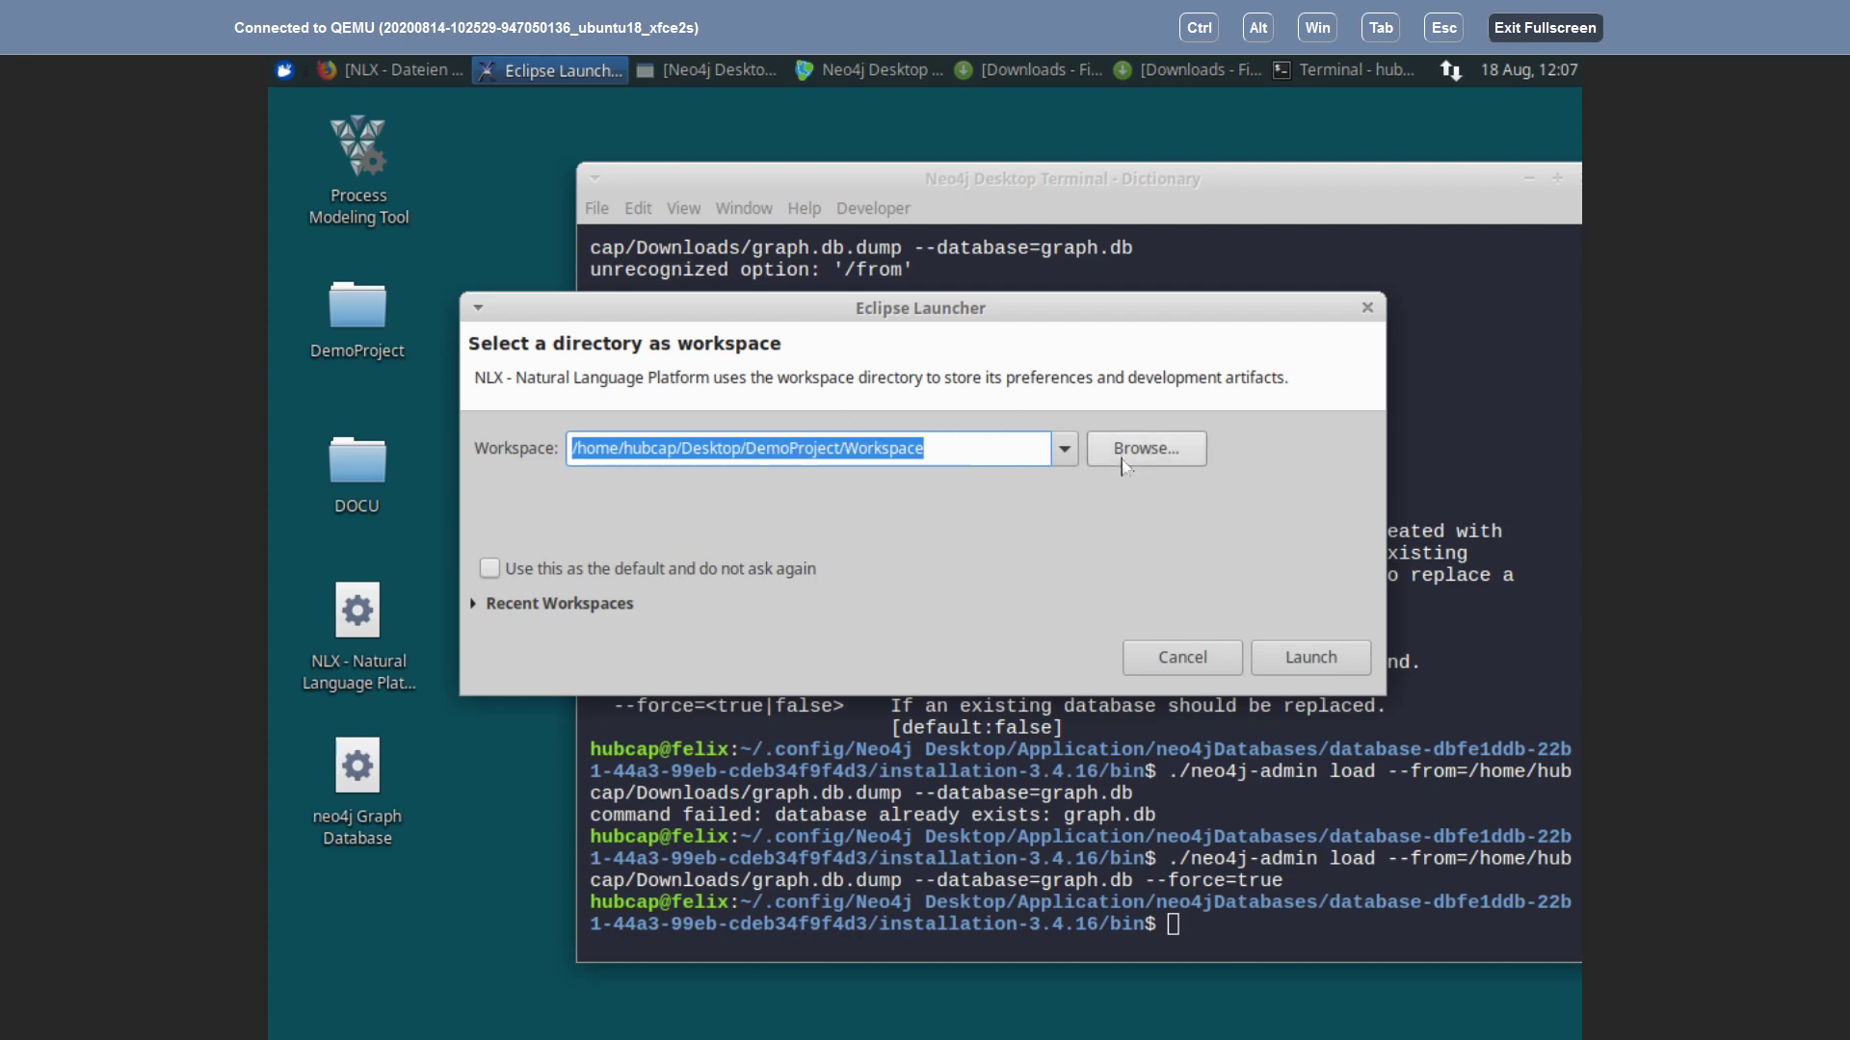
{"action": "left_click", "coordinate": [1308, 658]}
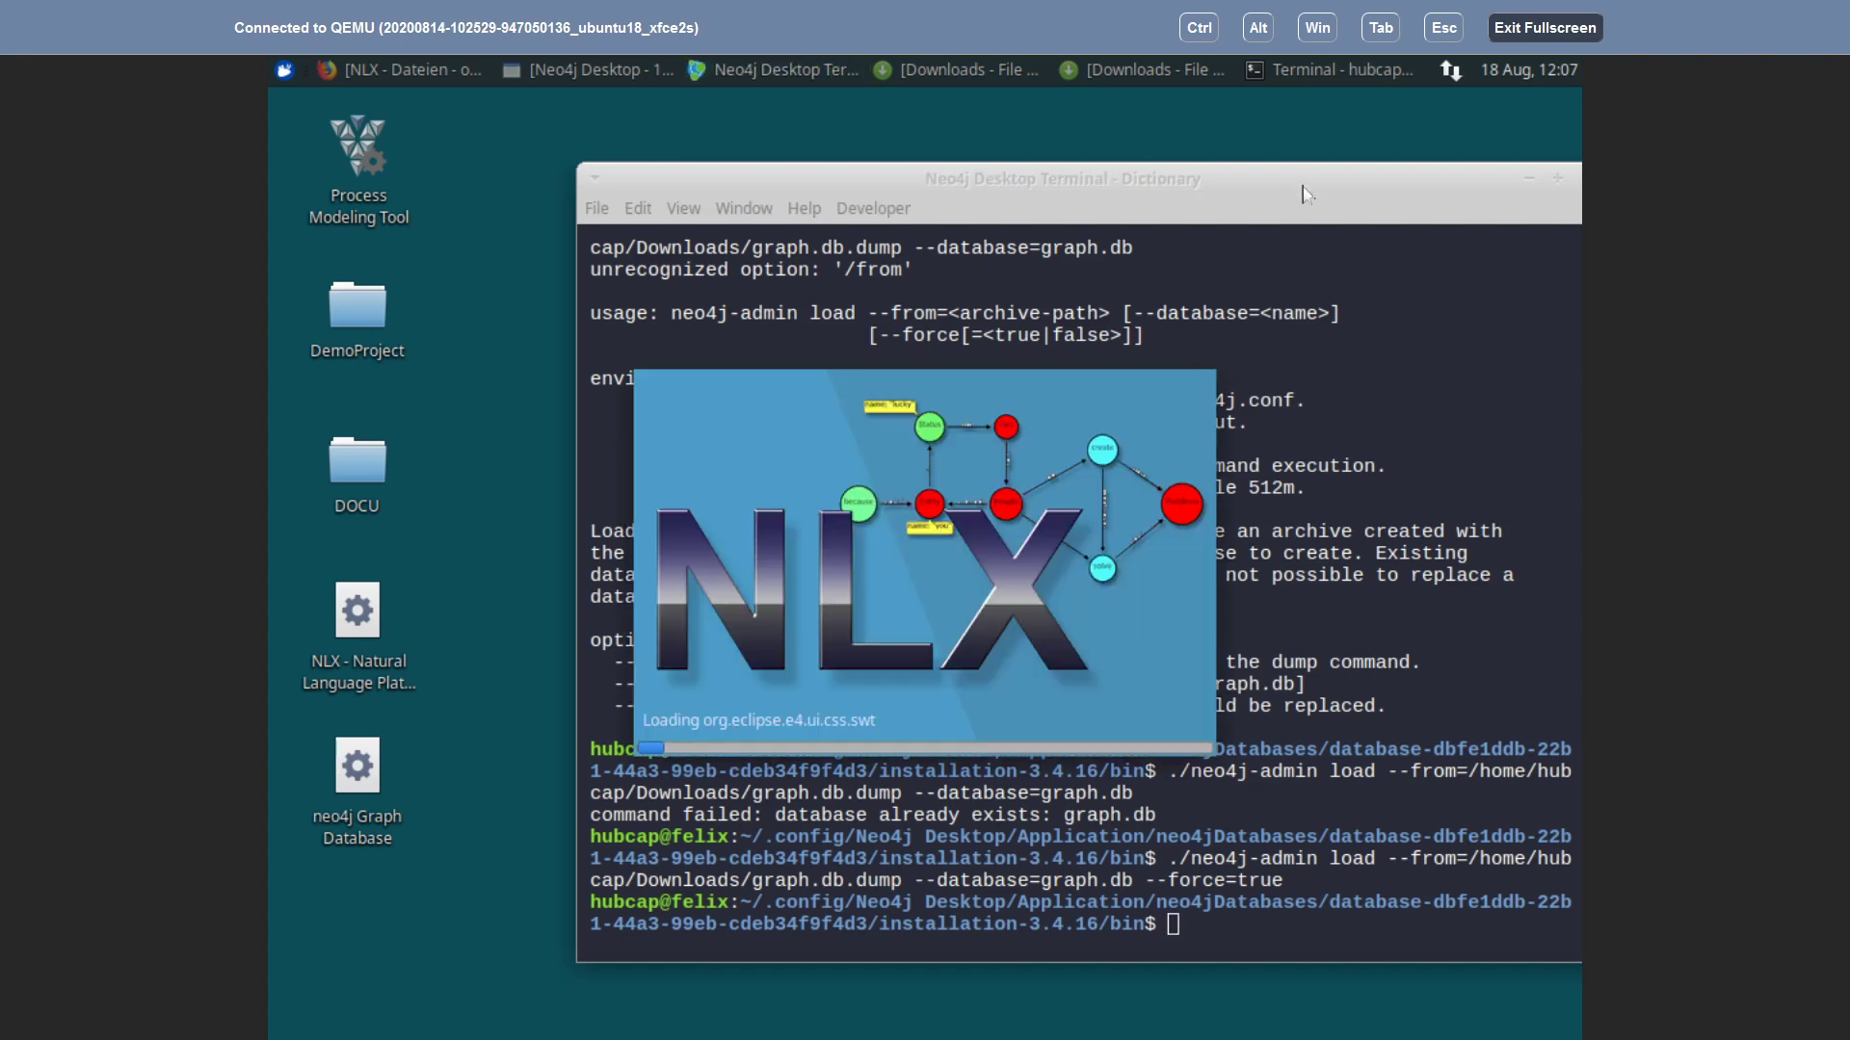
{"action": "left_click", "coordinate": [1530, 178]}
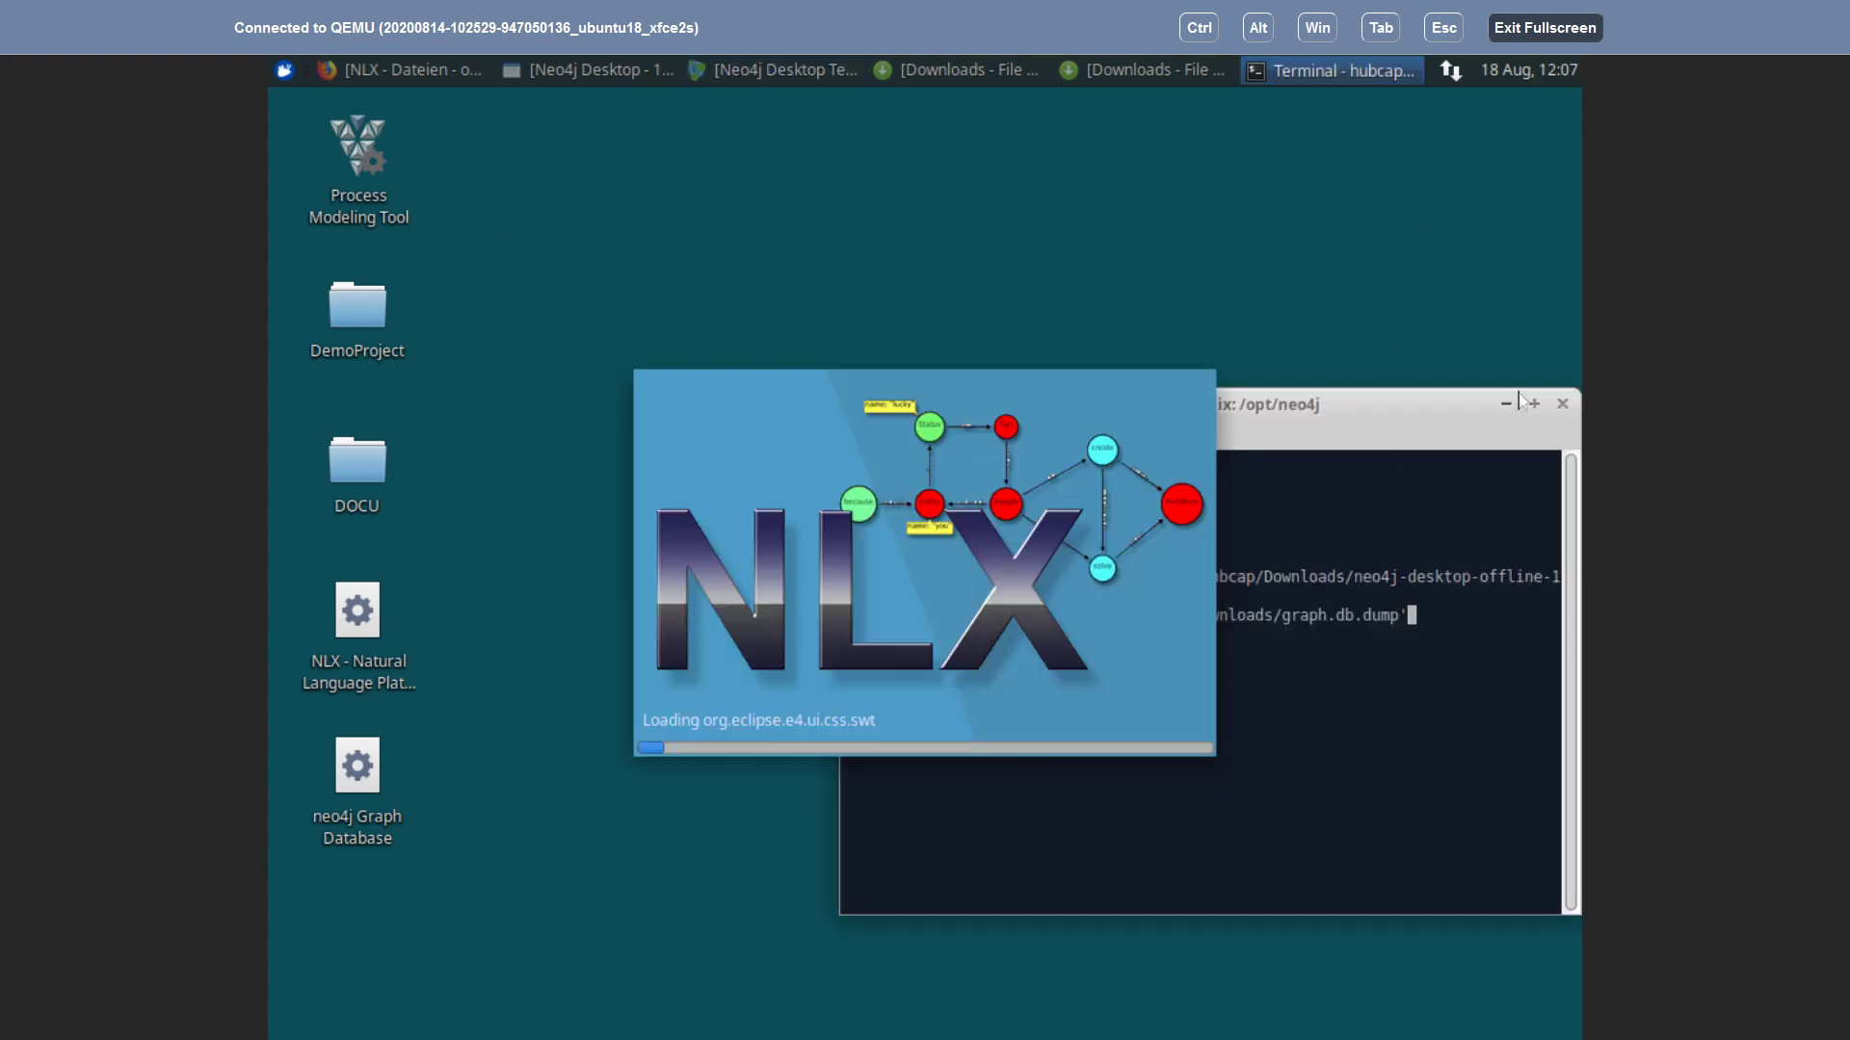
{"action": "left_click", "coordinate": [1507, 405]}
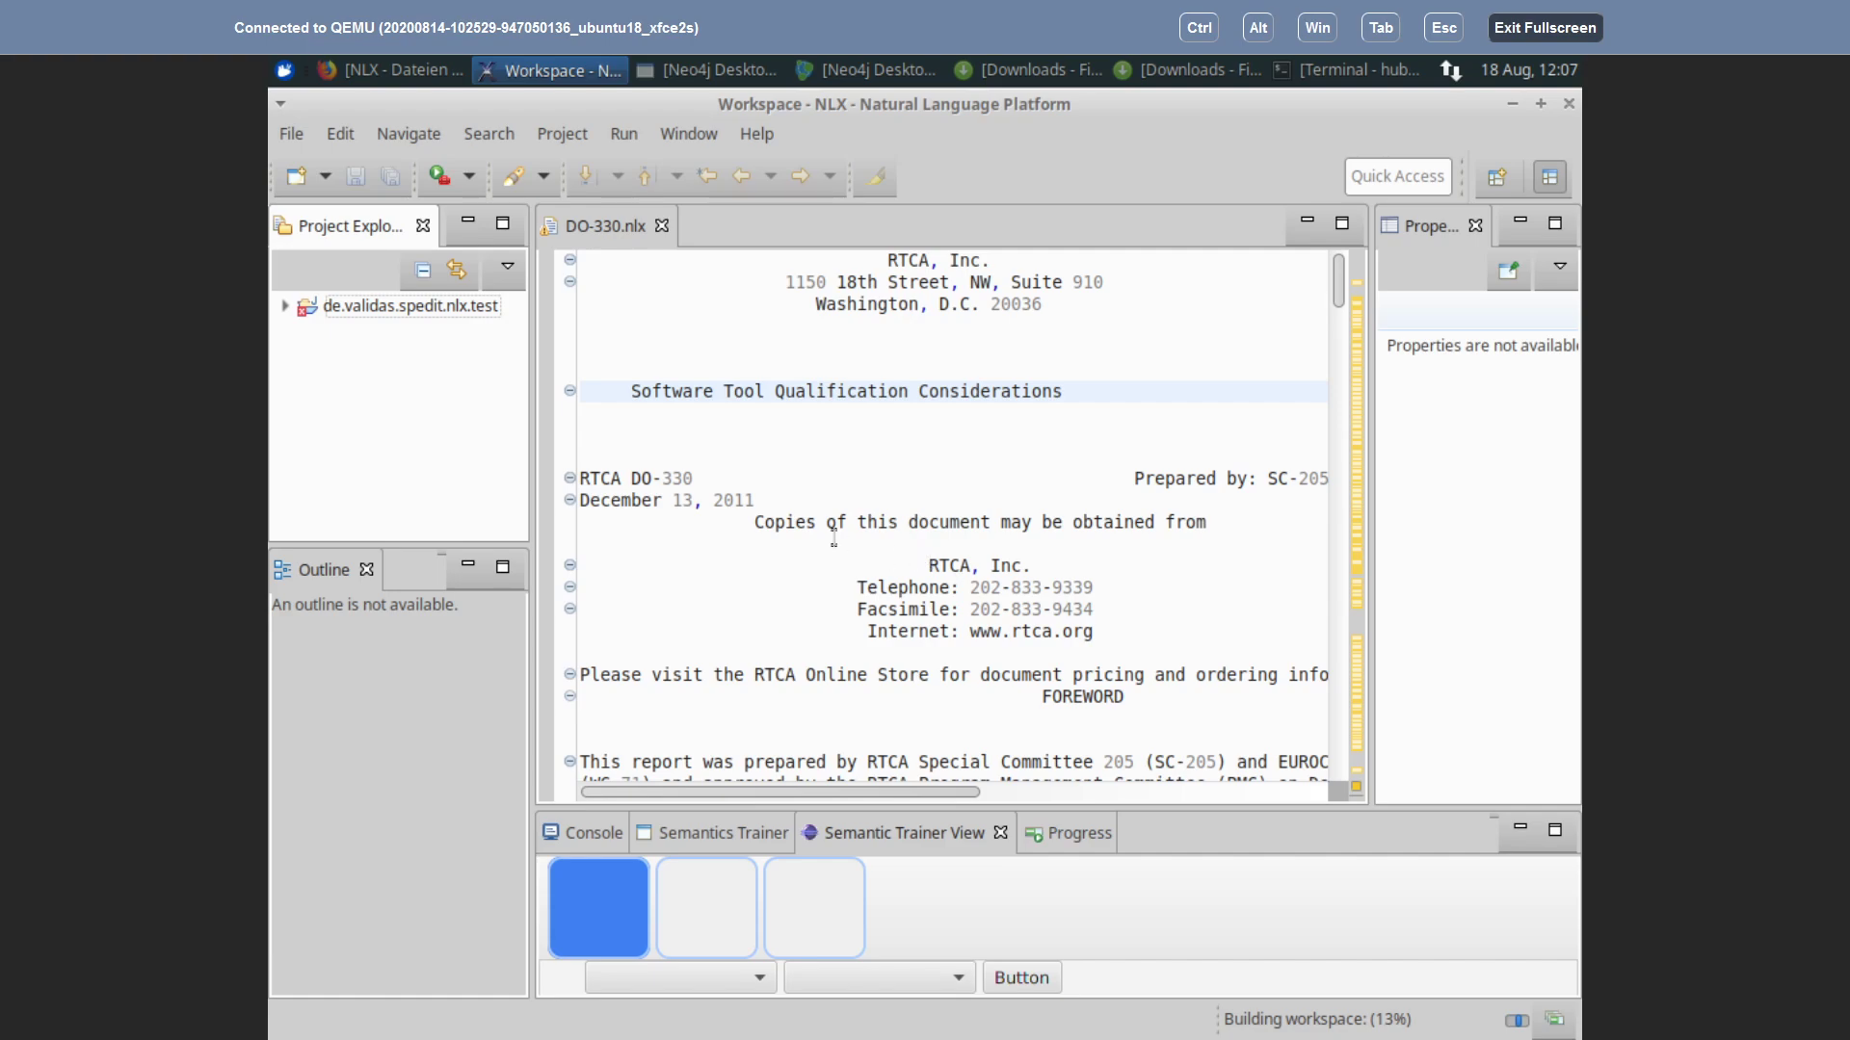
Step: Scroll up and down through the parsed DO-330.nlx text in the editor
{"action": "scroll", "coordinate": [879, 727], "scroll_direction": "down", "scroll_amount": 1}
{"action": "left_click", "coordinate": [867, 714]}
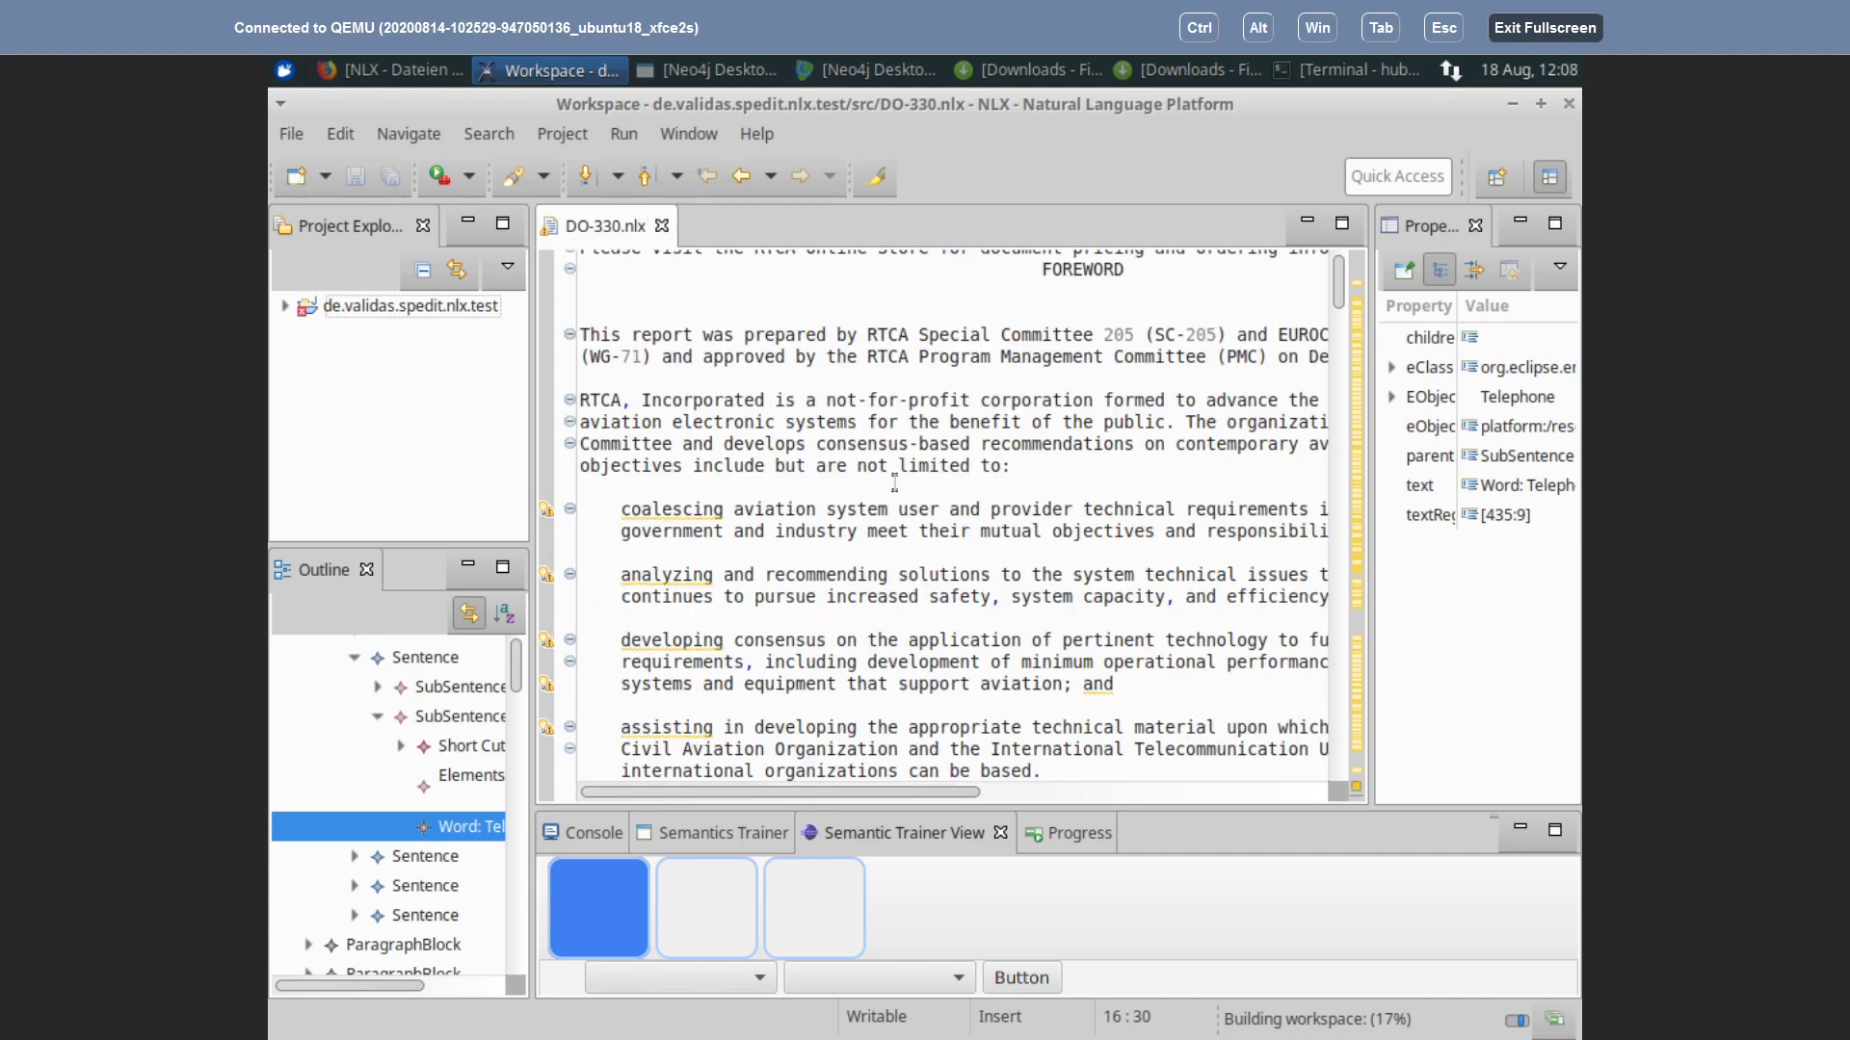
{"action": "scroll", "coordinate": [887, 449], "scroll_direction": "up", "scroll_amount": 7}
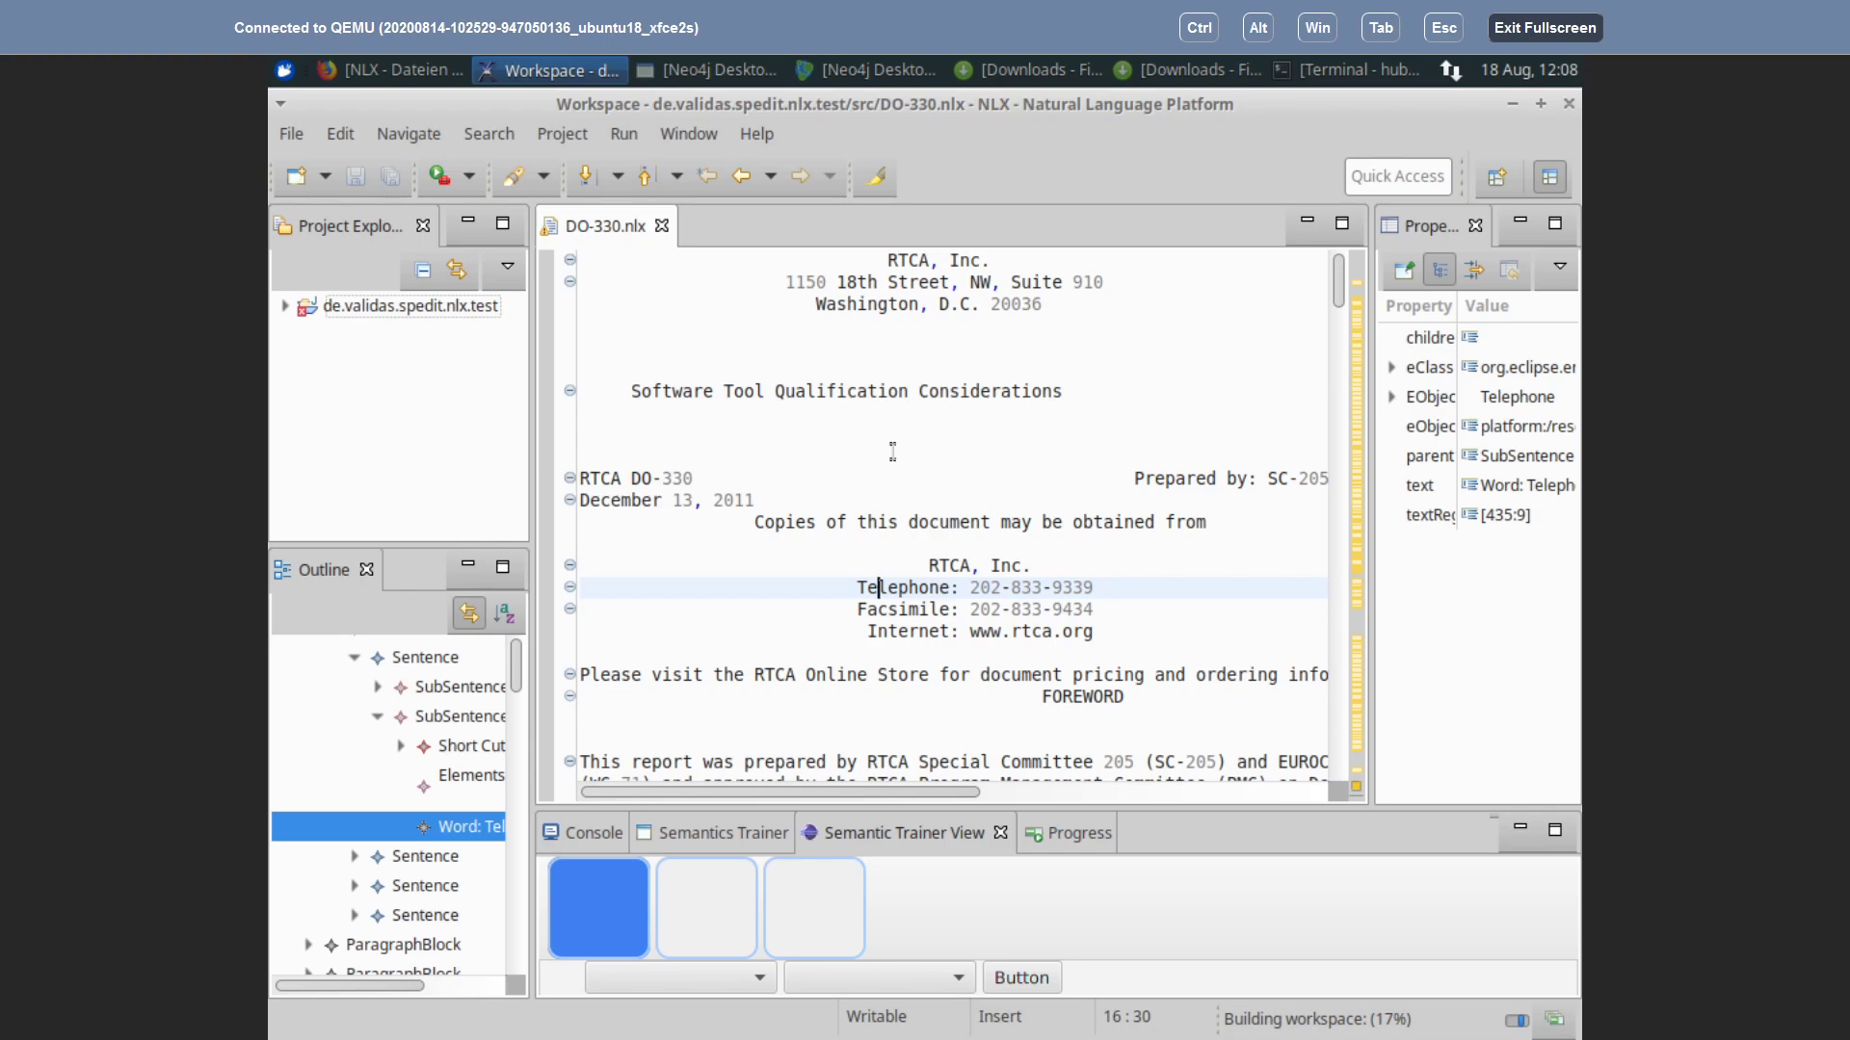
{"action": "scroll", "coordinate": [887, 450], "scroll_direction": "down", "scroll_amount": 8}
{"action": "scroll", "coordinate": [896, 453], "scroll_direction": "down", "scroll_amount": 5}
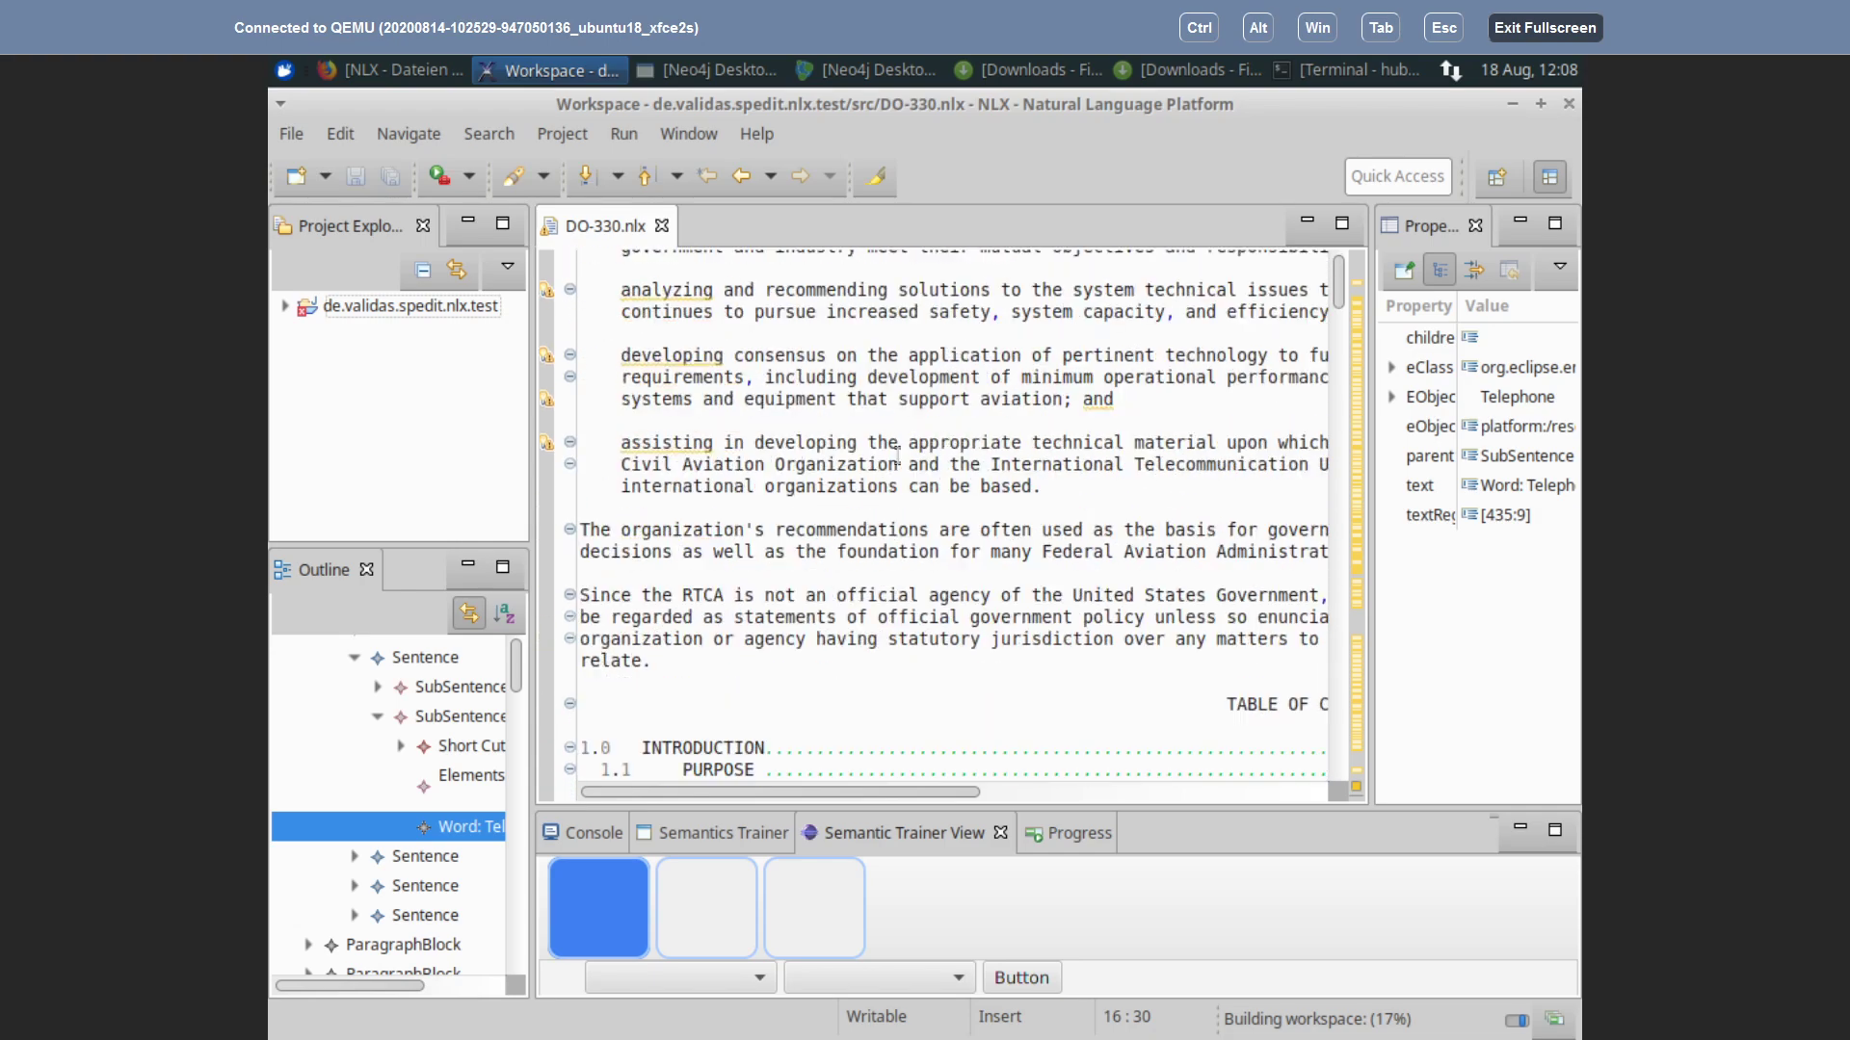
{"action": "scroll", "coordinate": [896, 455], "scroll_direction": "up", "scroll_amount": 4}
{"action": "scroll", "coordinate": [896, 453], "scroll_direction": "up", "scroll_amount": 3}
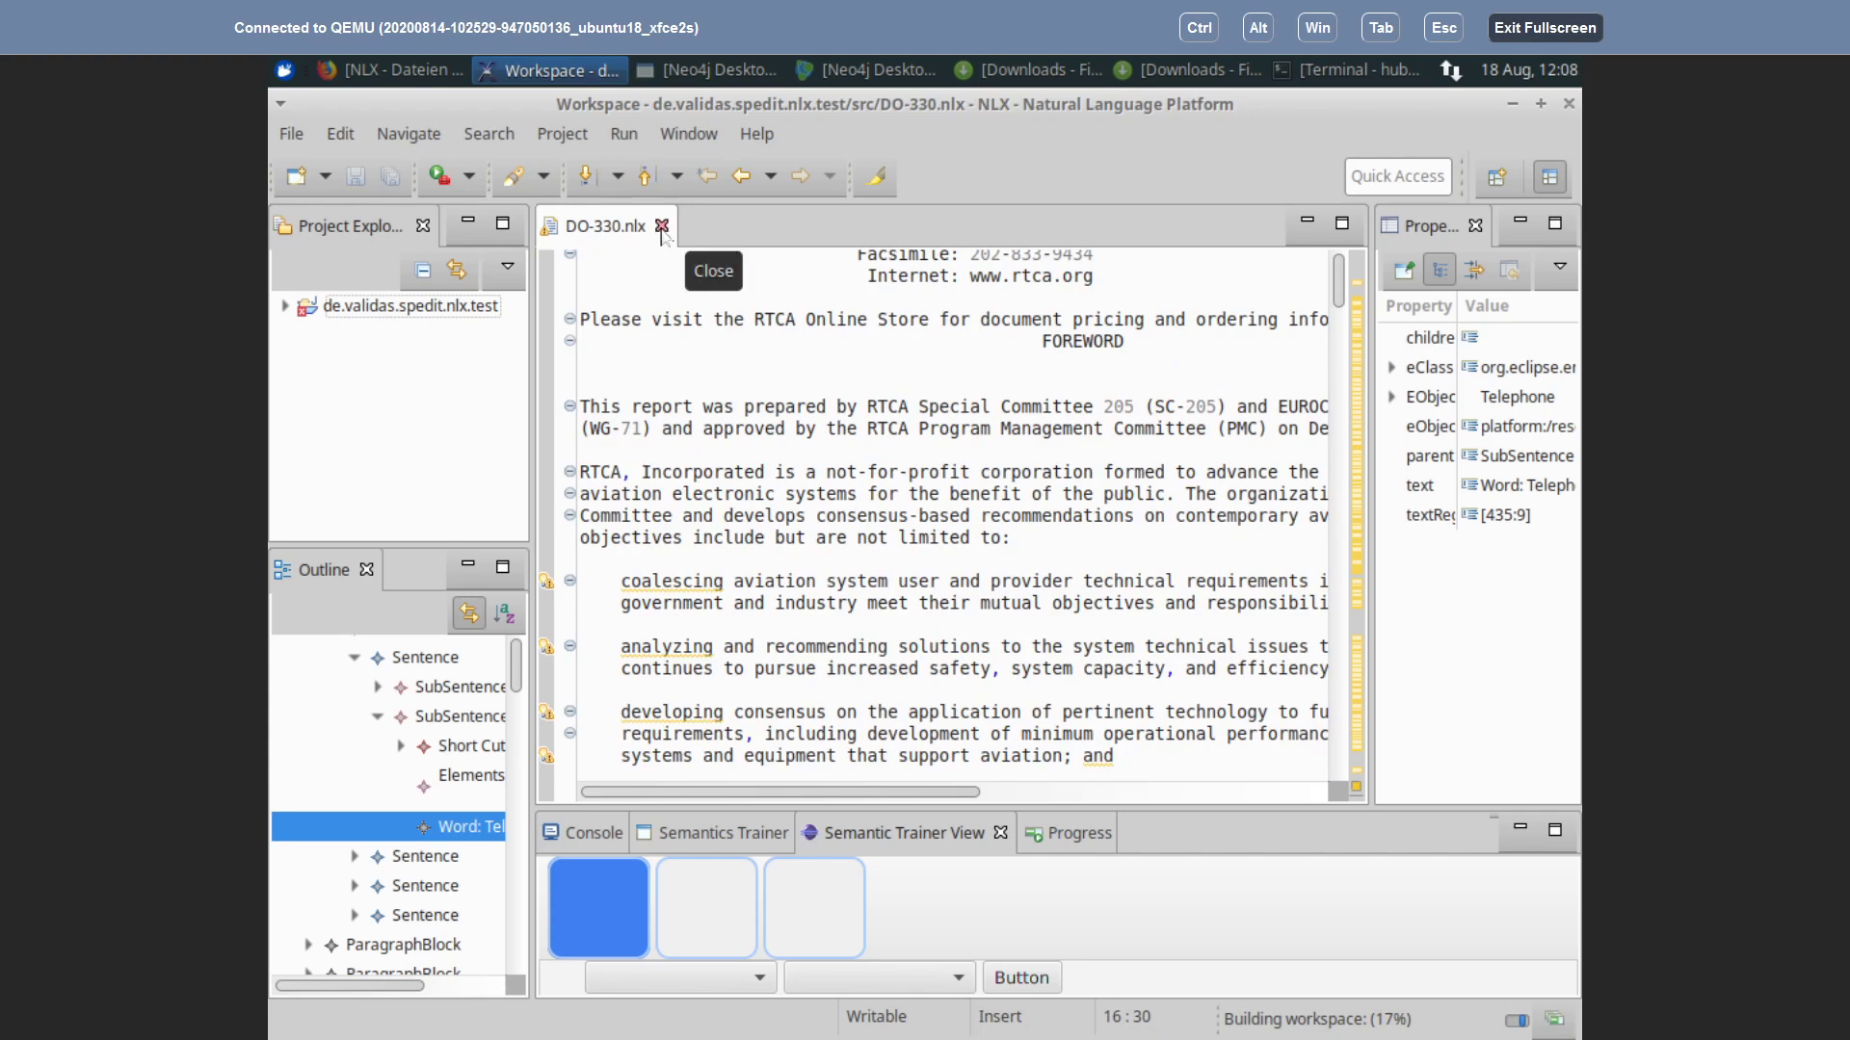
Step: Close the DO-330.nlx document, briefly checking the host's Neo4j Desktop
{"action": "left_click", "coordinate": [662, 227]}
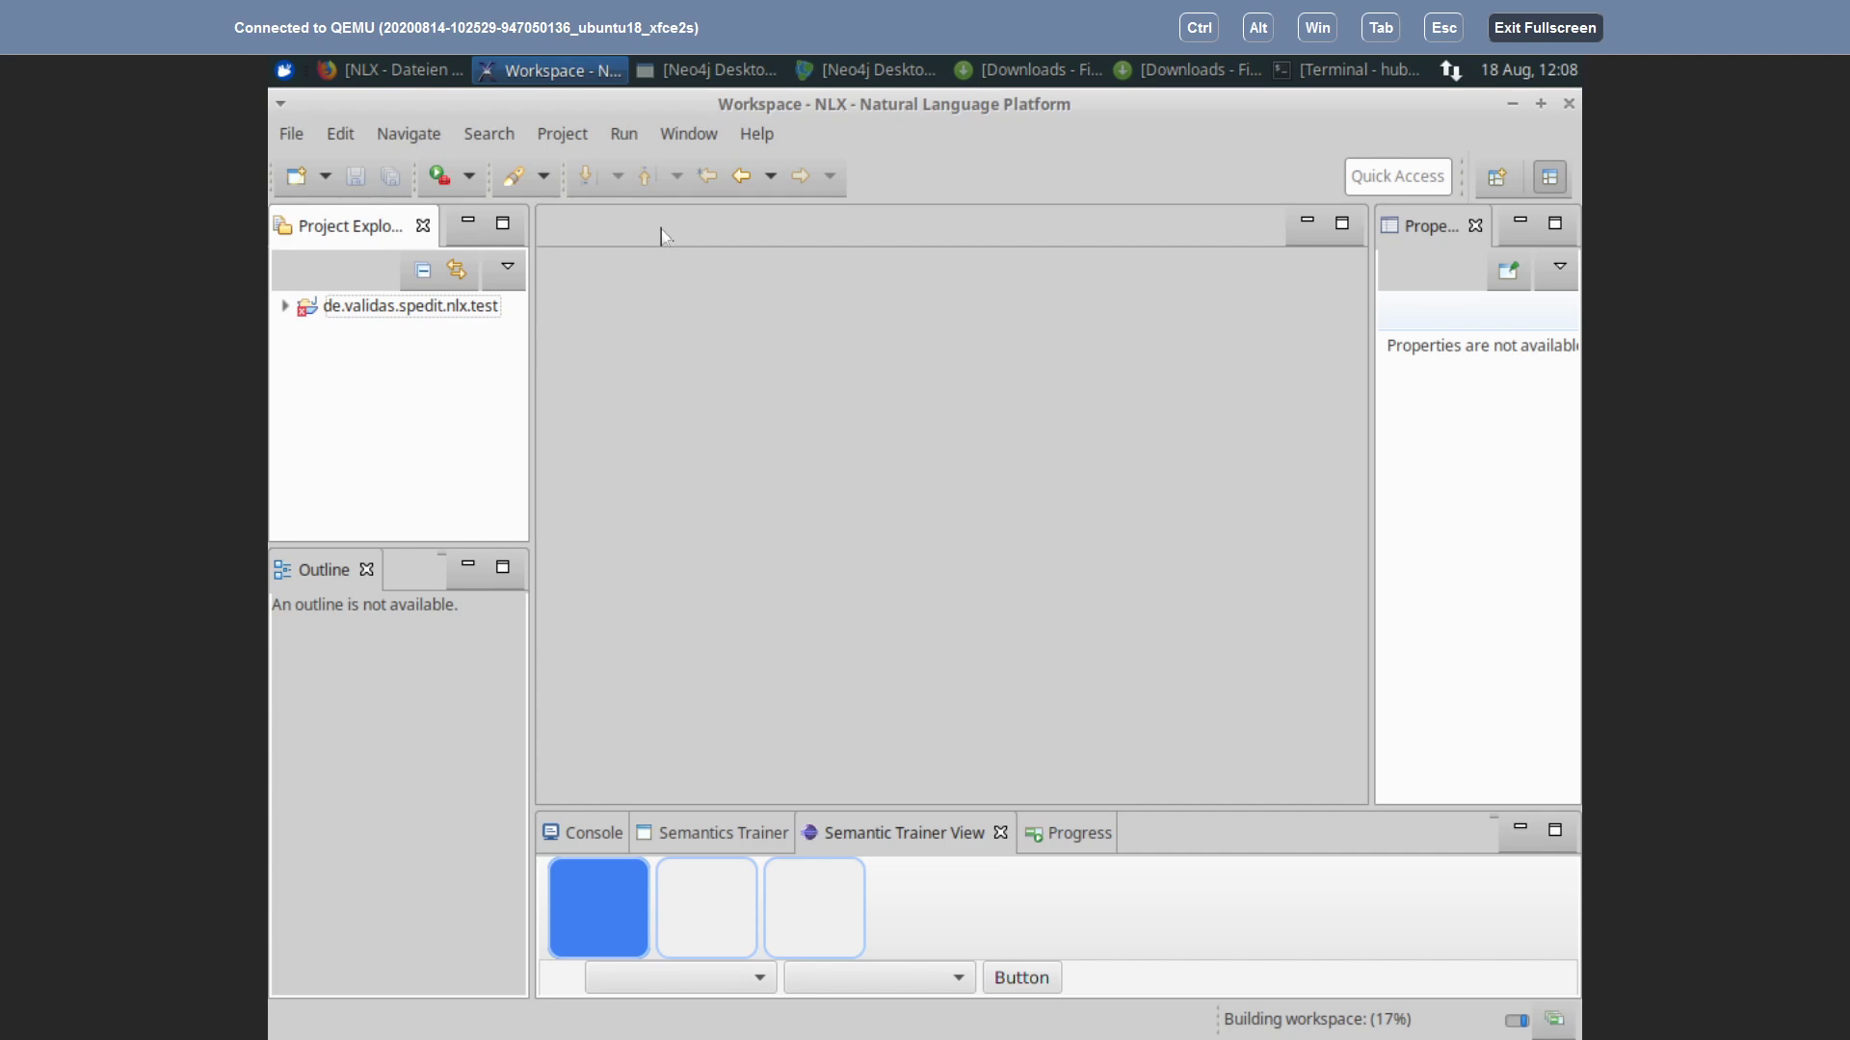
{"action": "key", "text": "alt+Tab"}
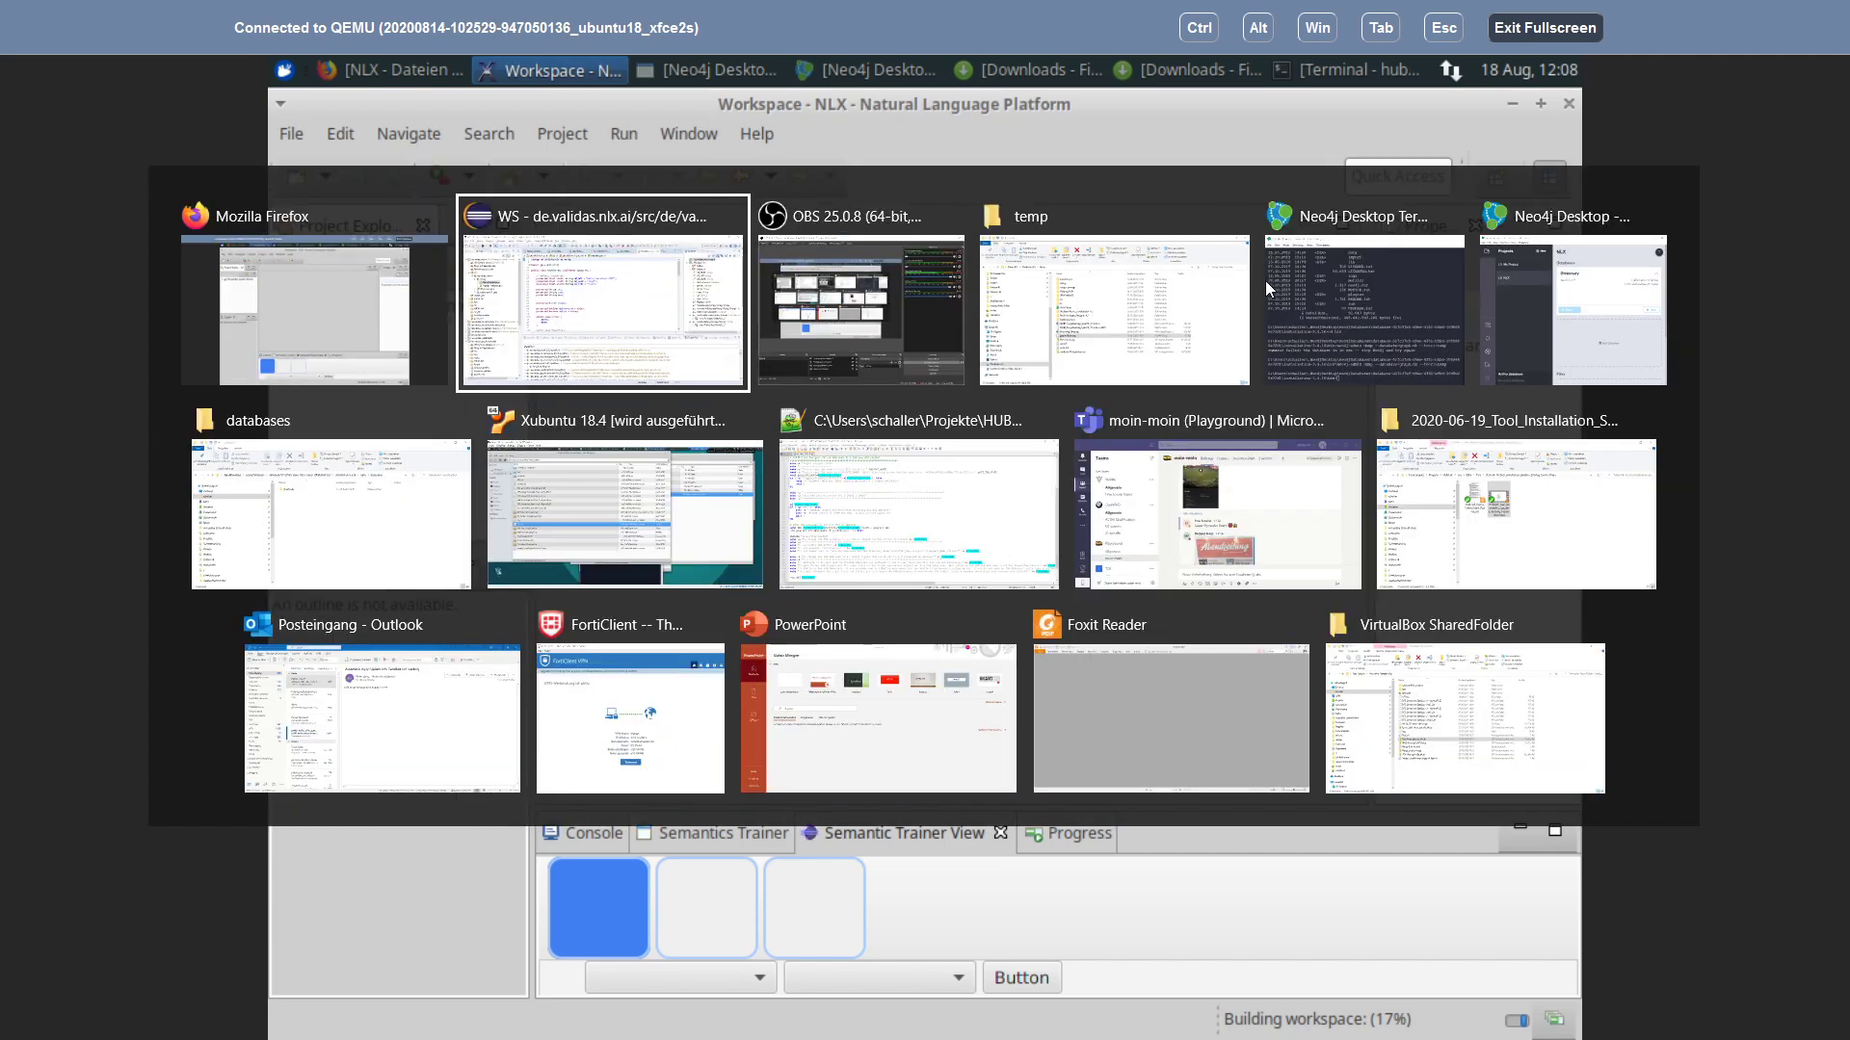
{"action": "left_click", "coordinate": [1585, 345]}
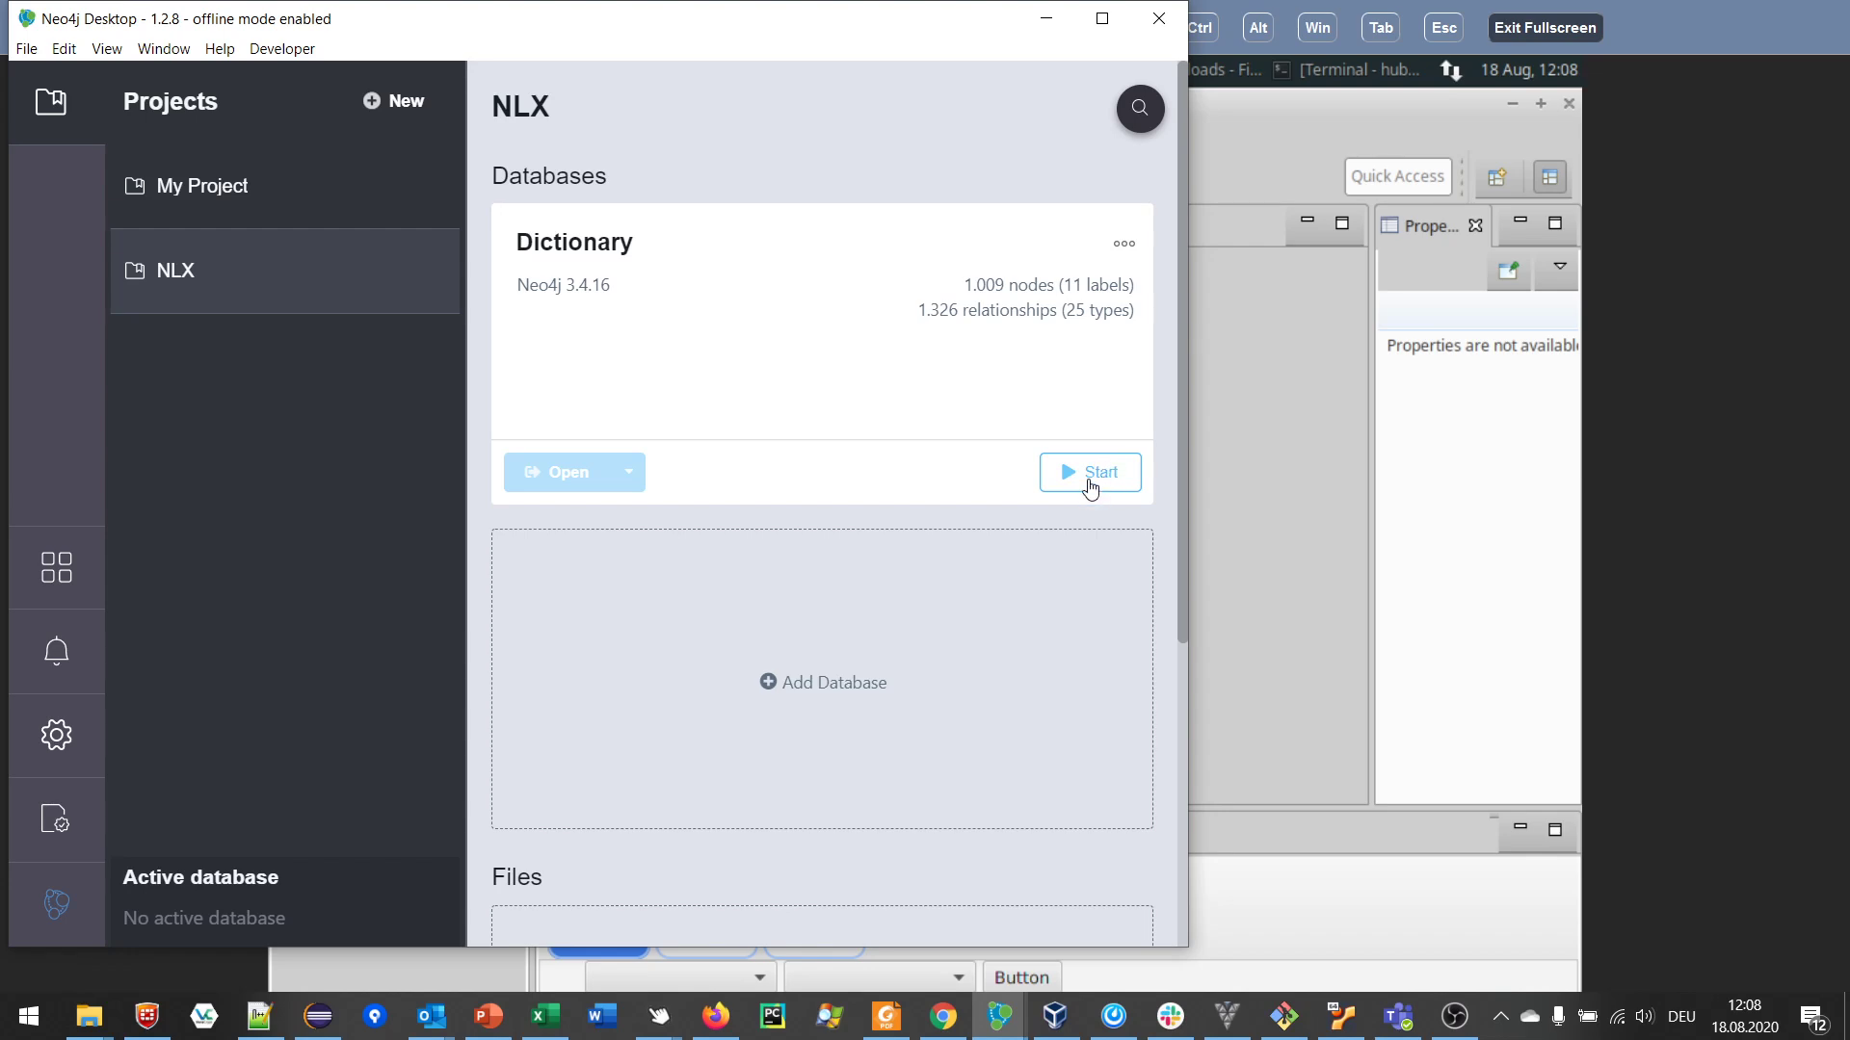
{"action": "left_click", "coordinate": [1305, 517]}
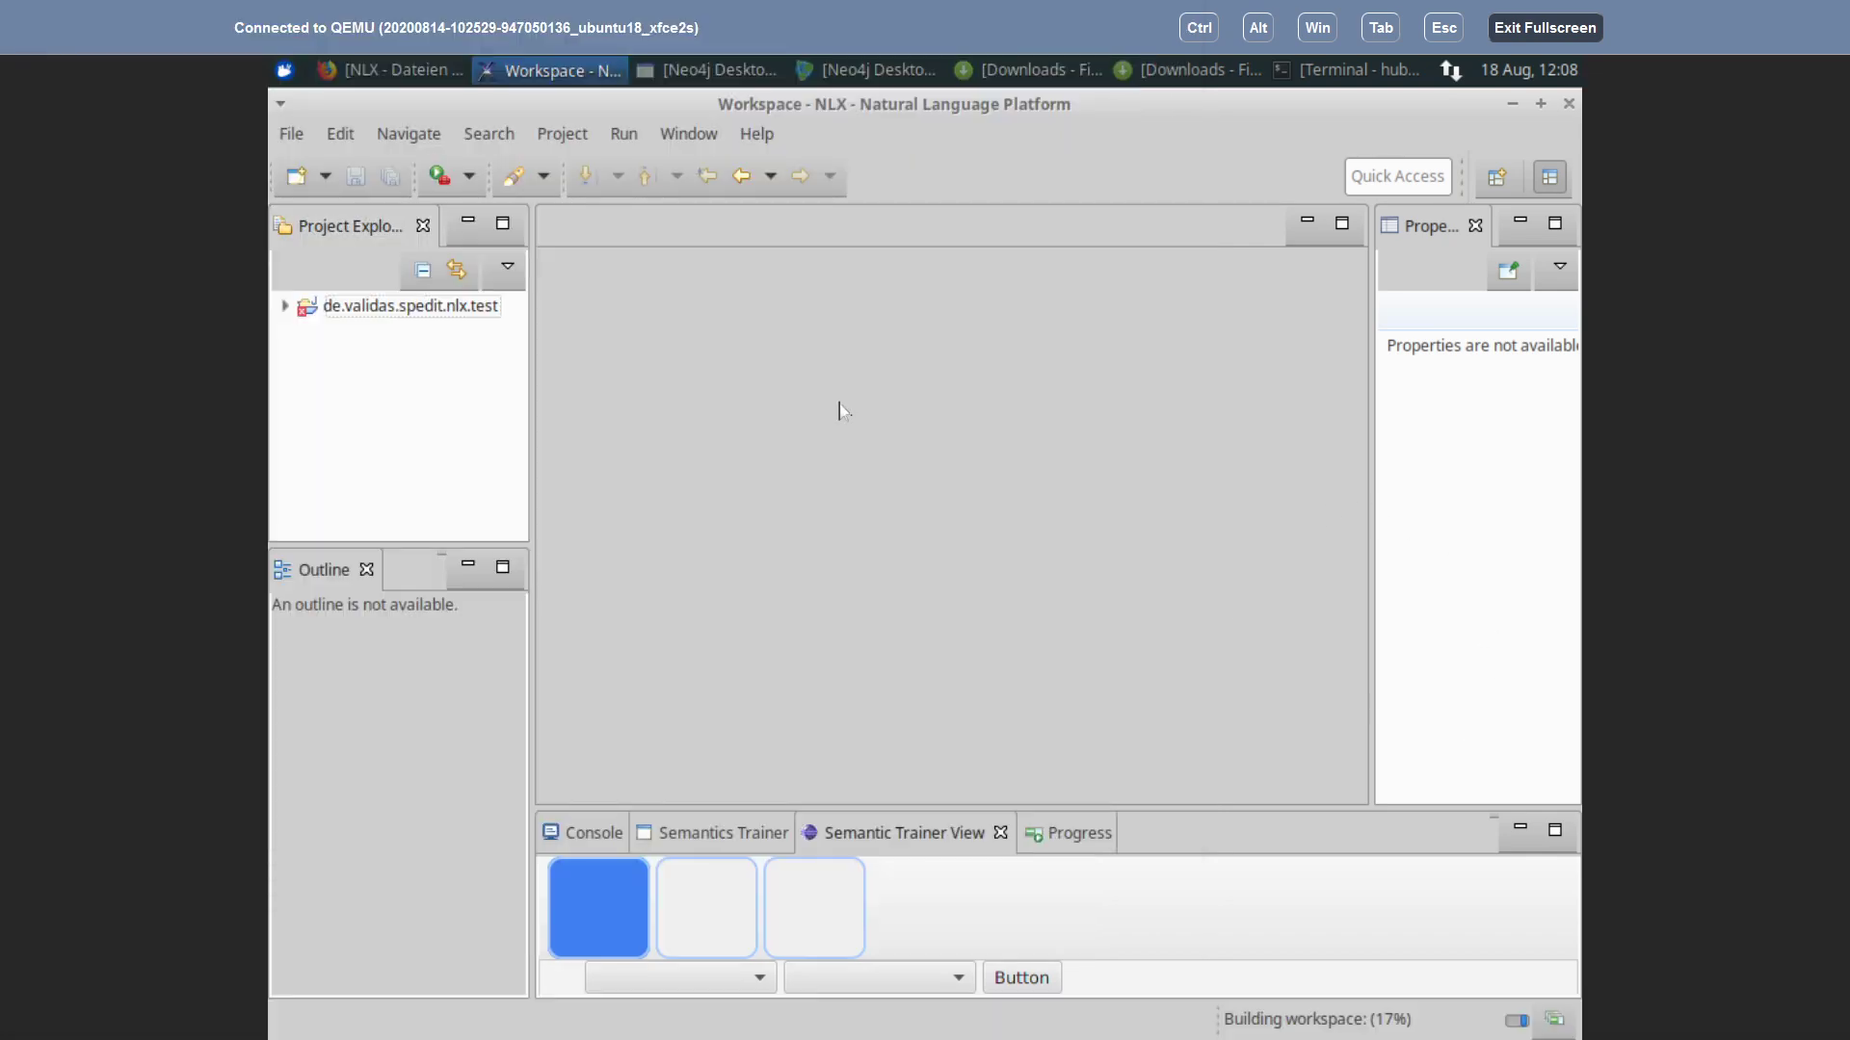
Step: Exit NLX via File > Exit and bring Neo4j Desktop's main window forward
{"action": "left_click", "coordinate": [292, 137]}
{"action": "left_click", "coordinate": [364, 821]}
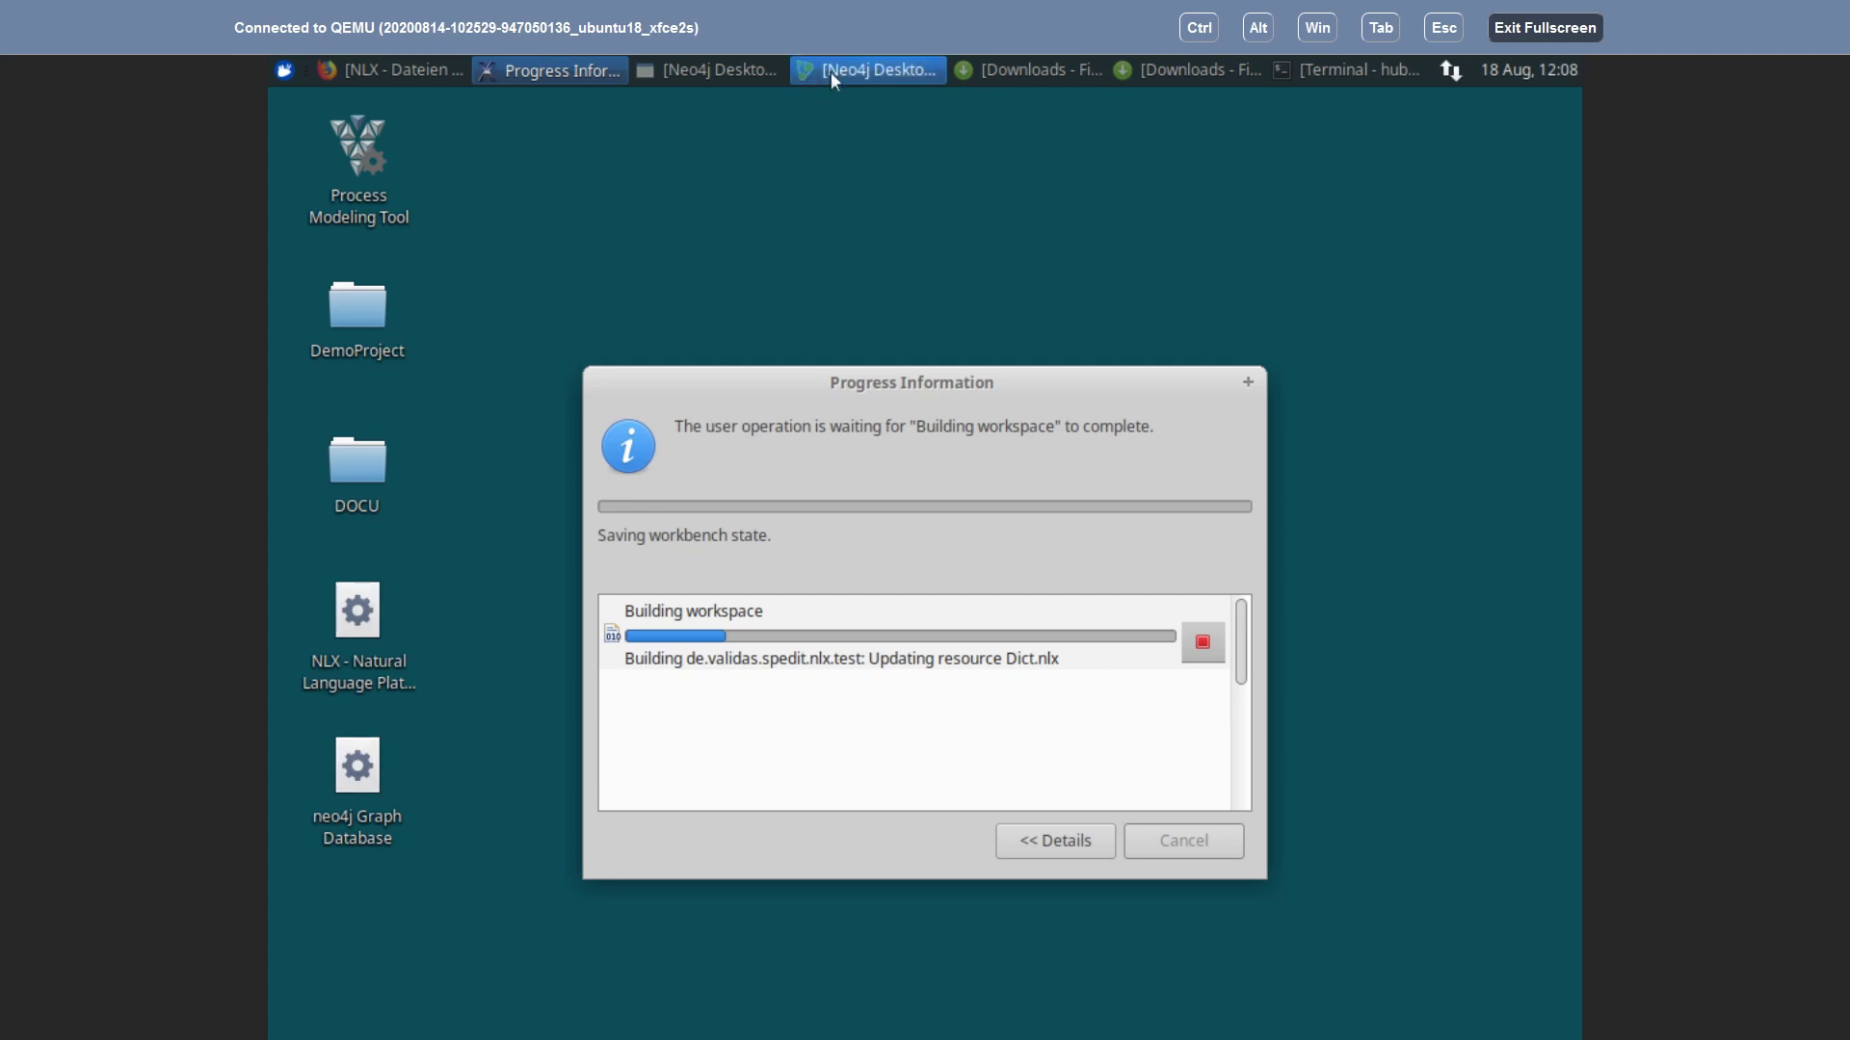
{"action": "left_click", "coordinate": [830, 71]}
{"action": "left_click", "coordinate": [697, 72]}
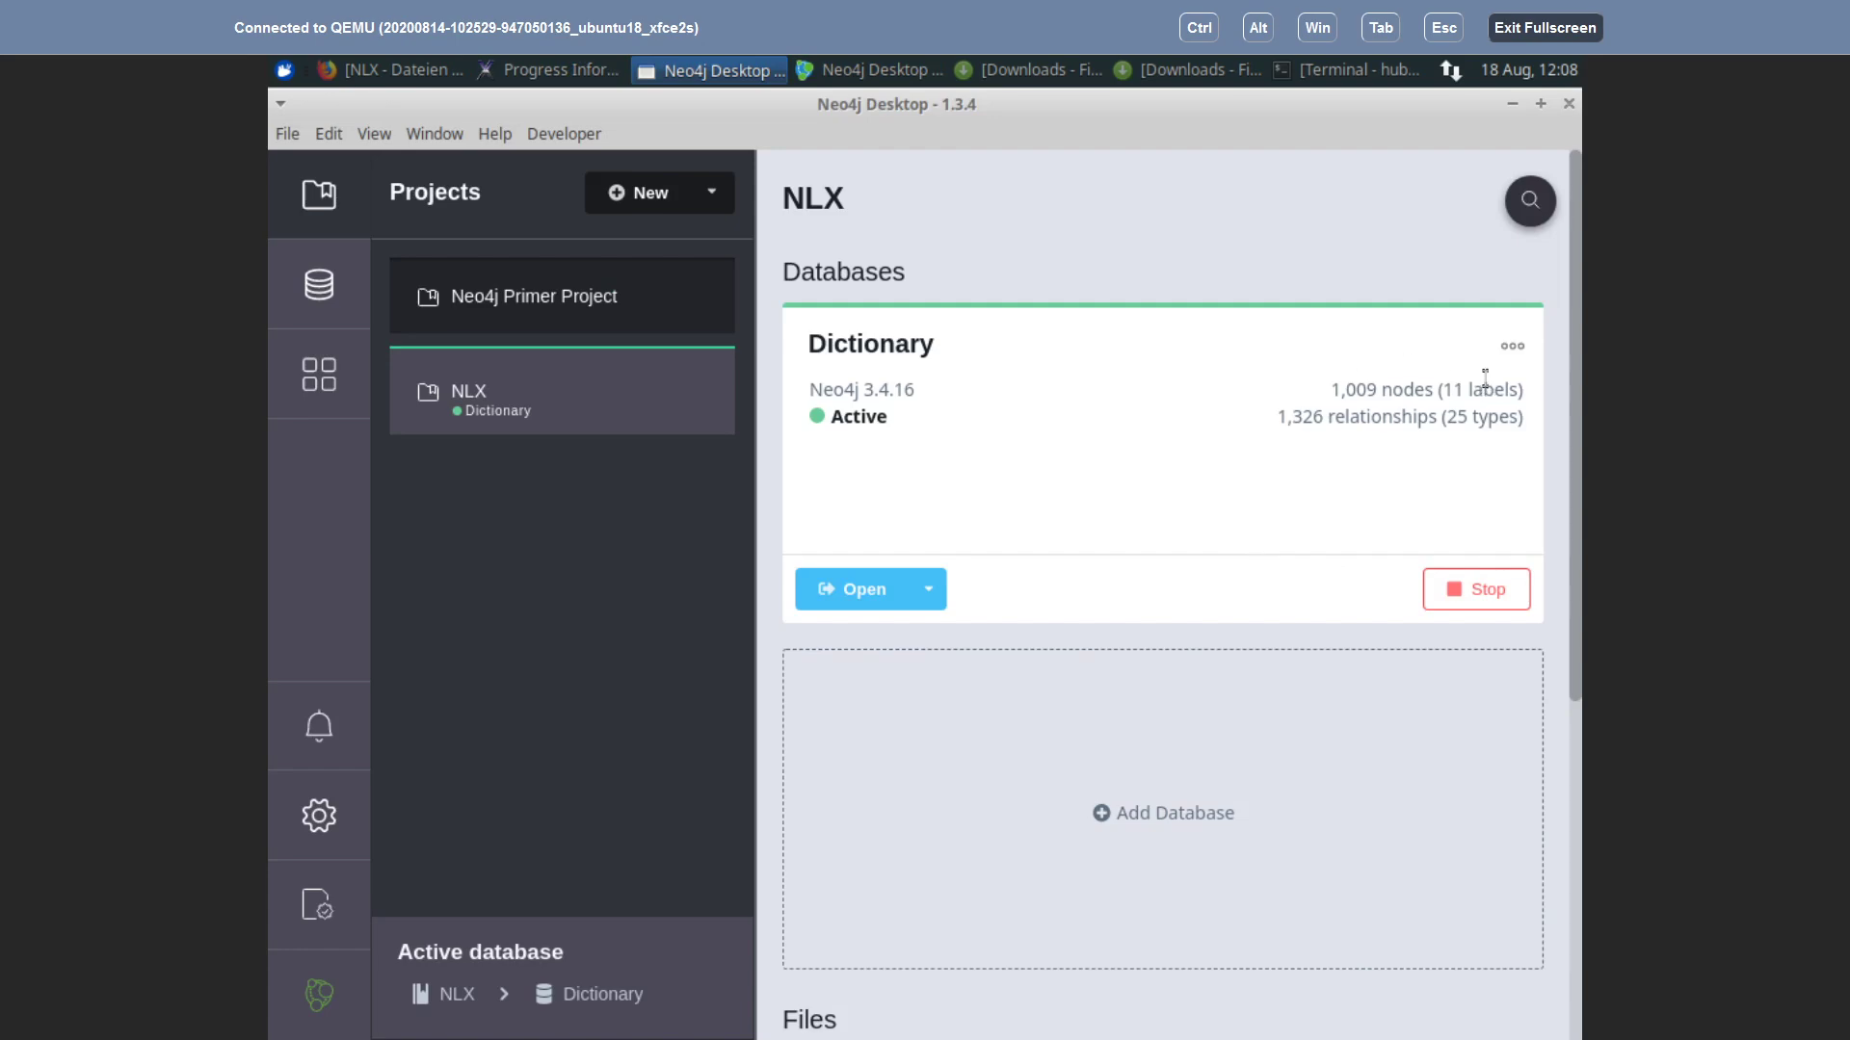
Step: Open the Dictionary database's Manage page to view its details, then check NLX build progress
{"action": "left_click", "coordinate": [1516, 351]}
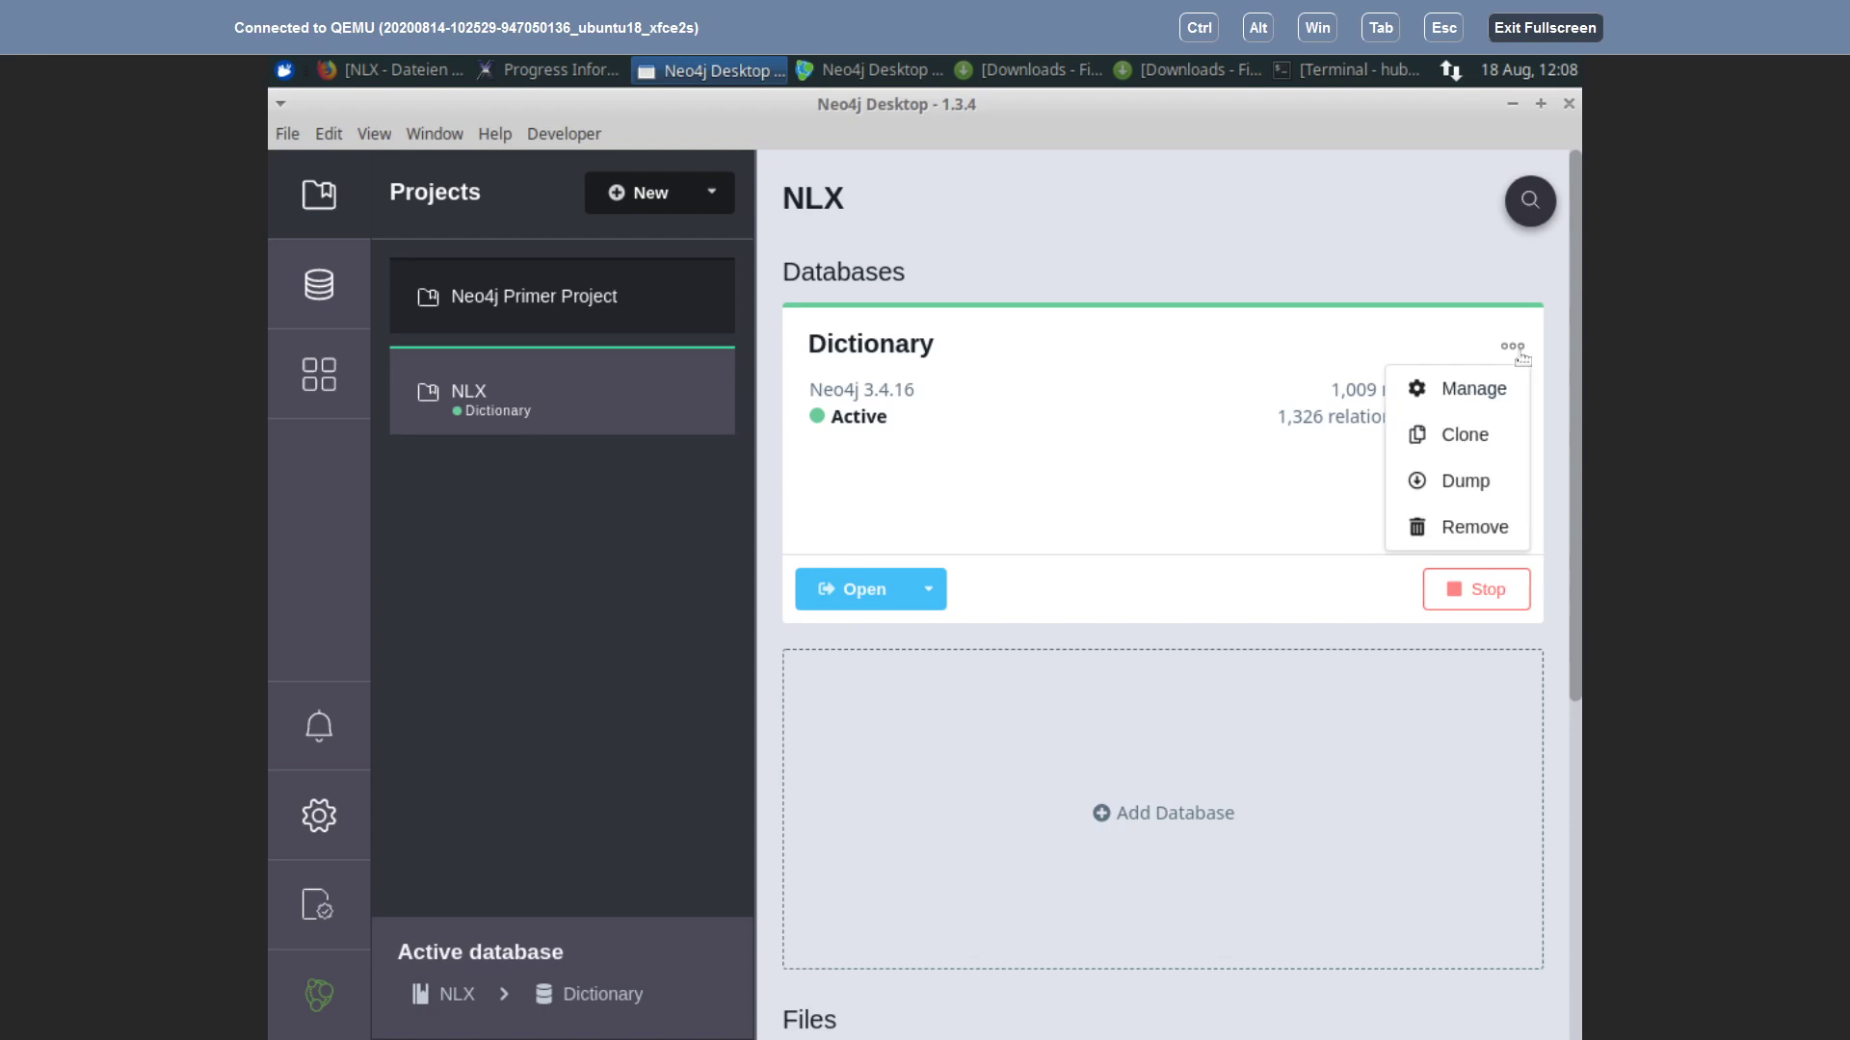
{"action": "left_click", "coordinate": [1452, 398]}
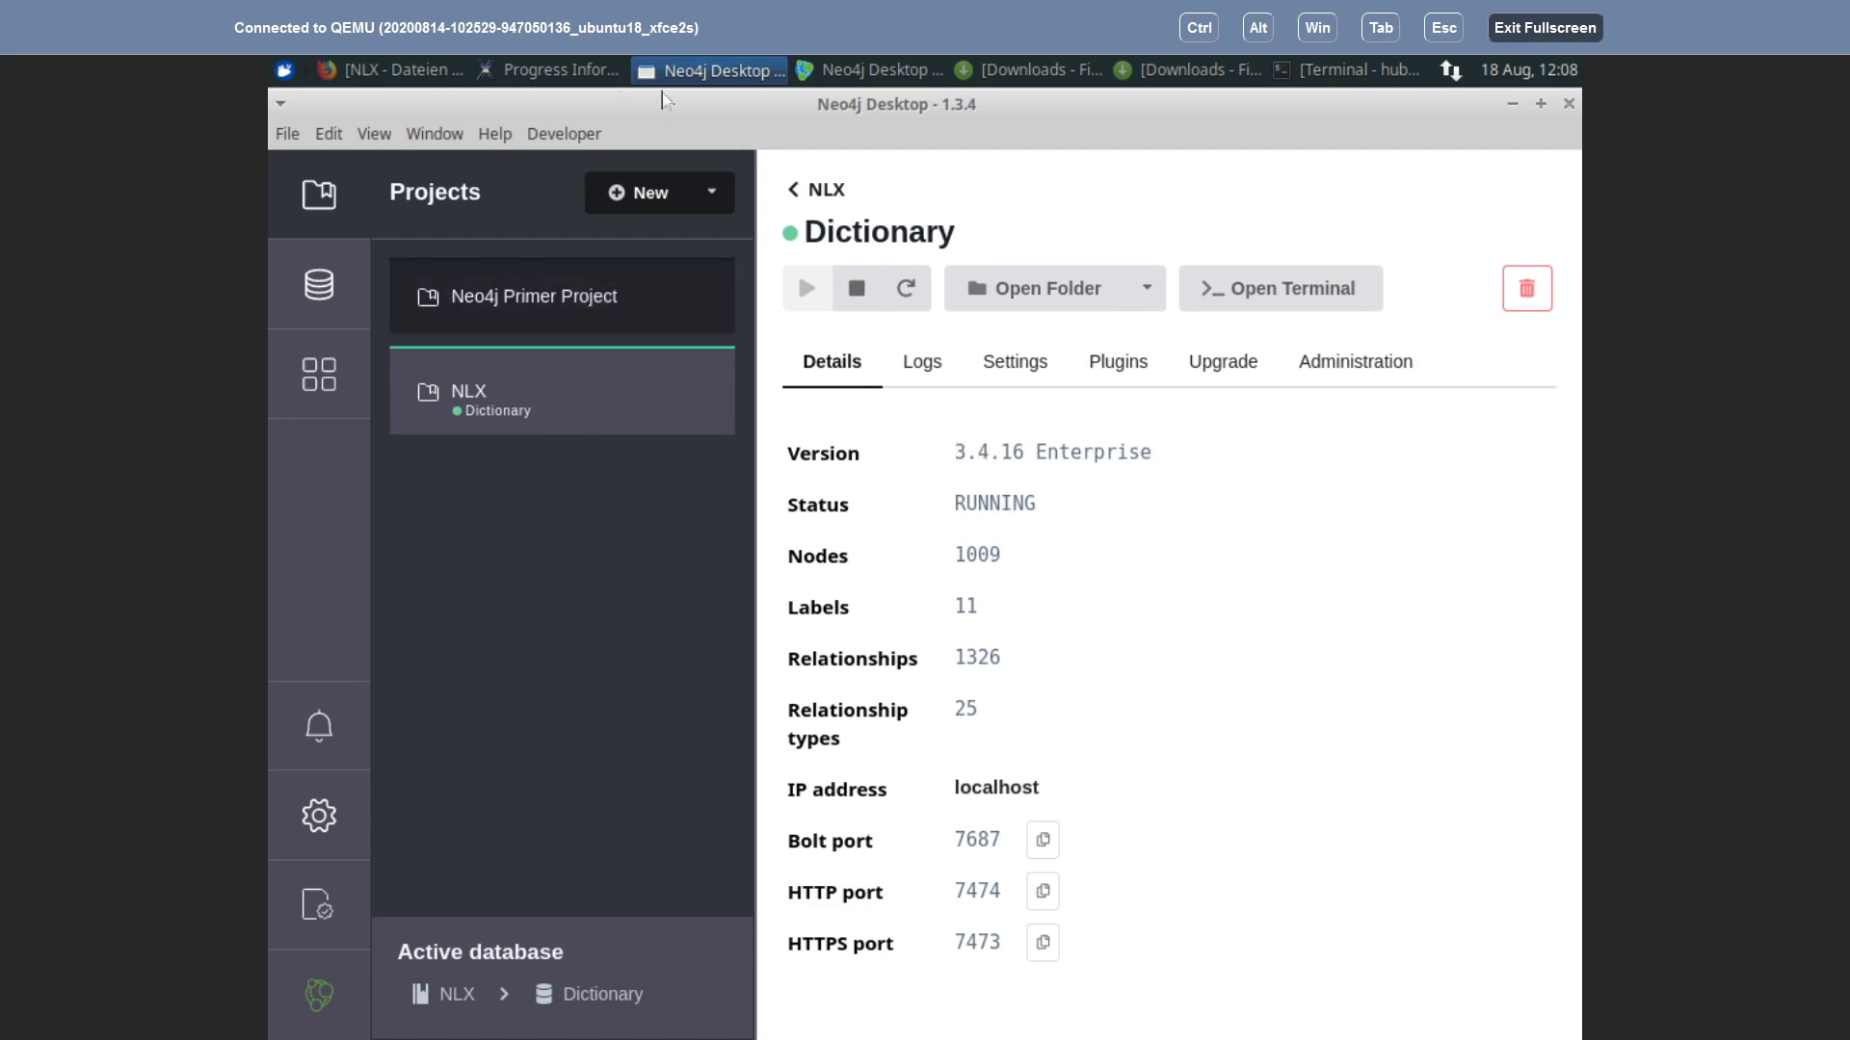
{"action": "left_click", "coordinate": [555, 72]}
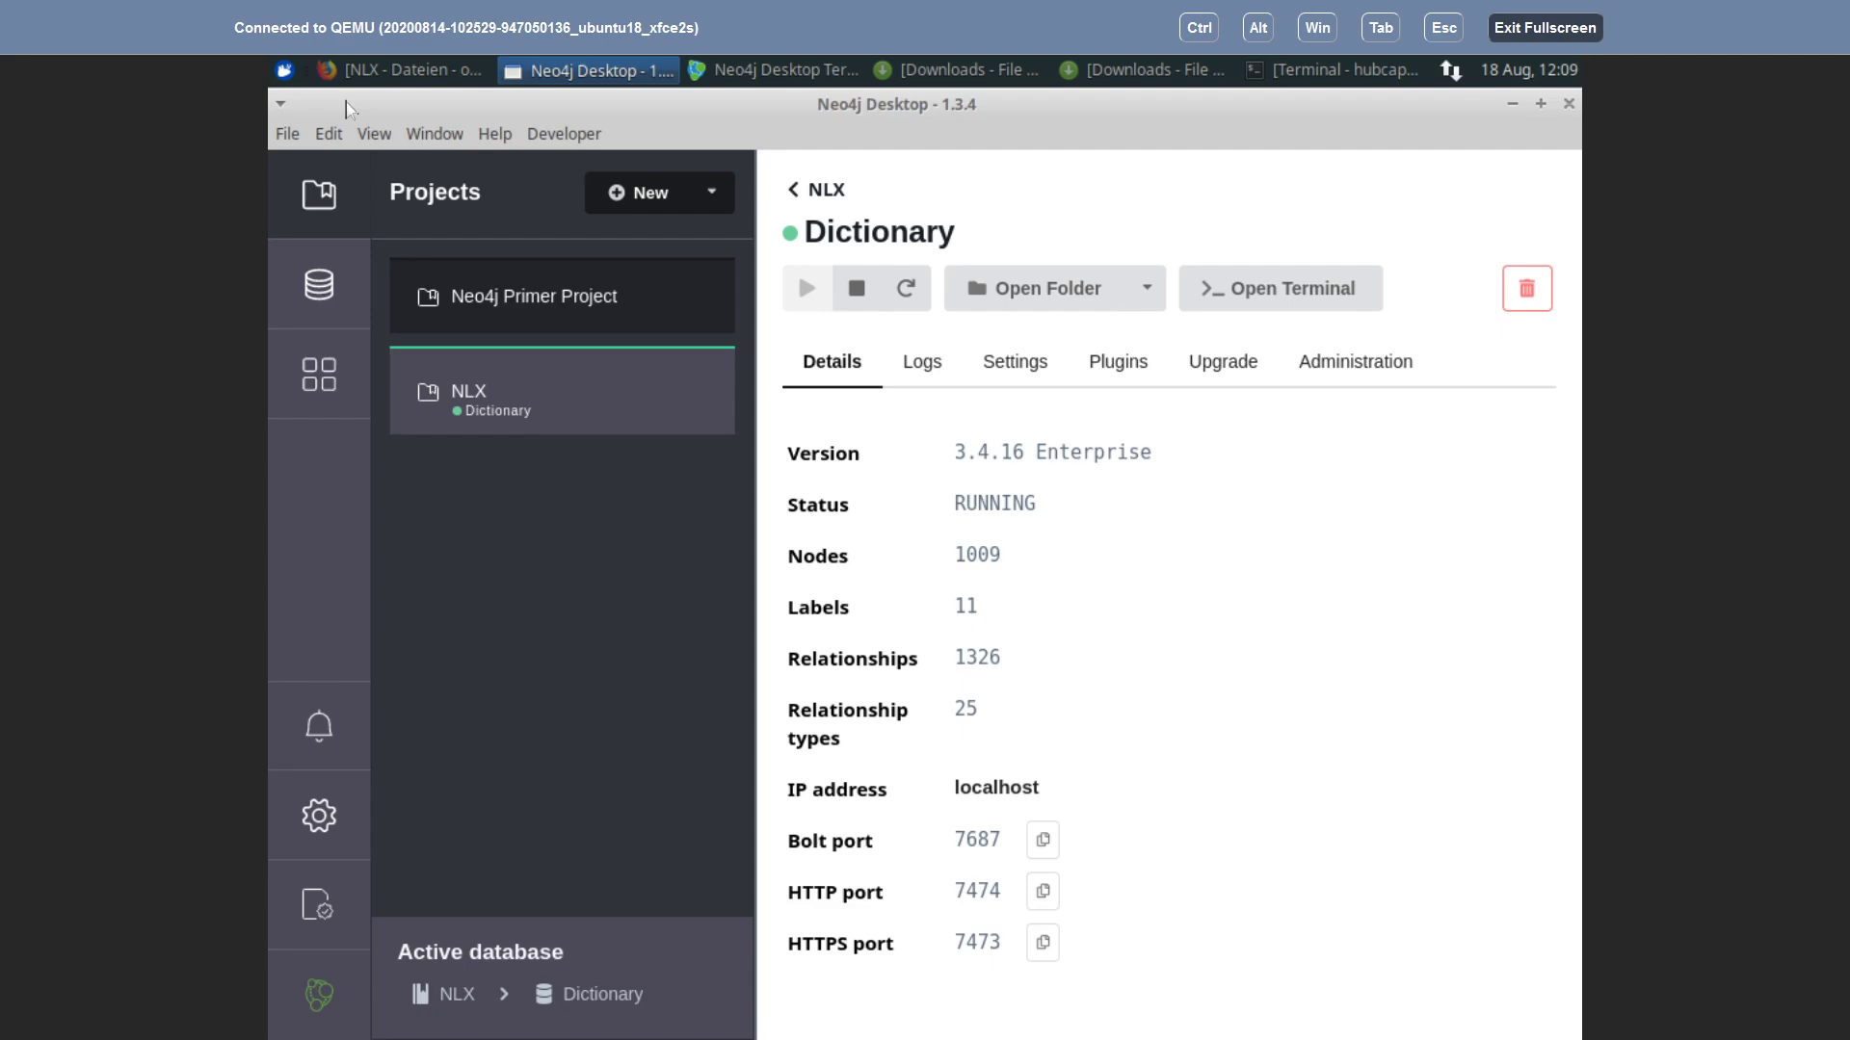
Step: Minimize Neo4j Desktop, relaunch NLX on DemoProject, then bring the Neo4j windows forward
{"action": "left_click", "coordinate": [1514, 108]}
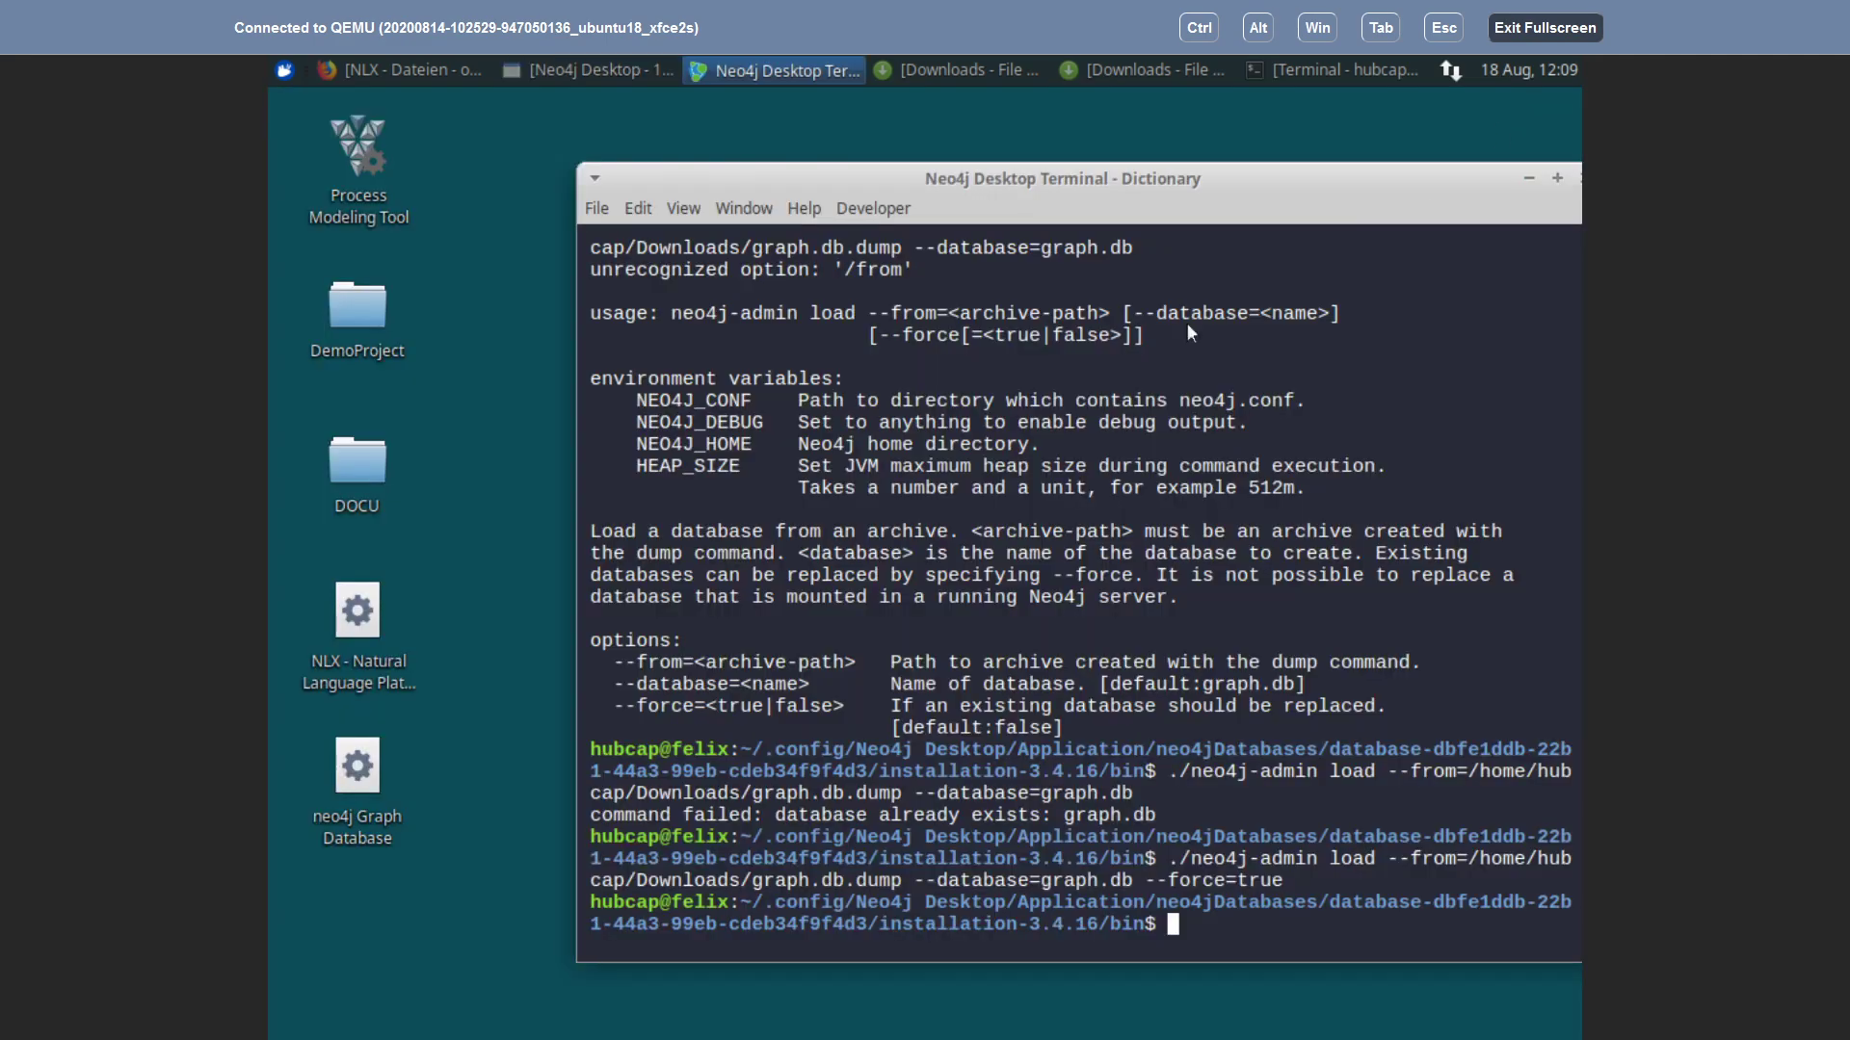
{"action": "double_click", "coordinate": [362, 607]}
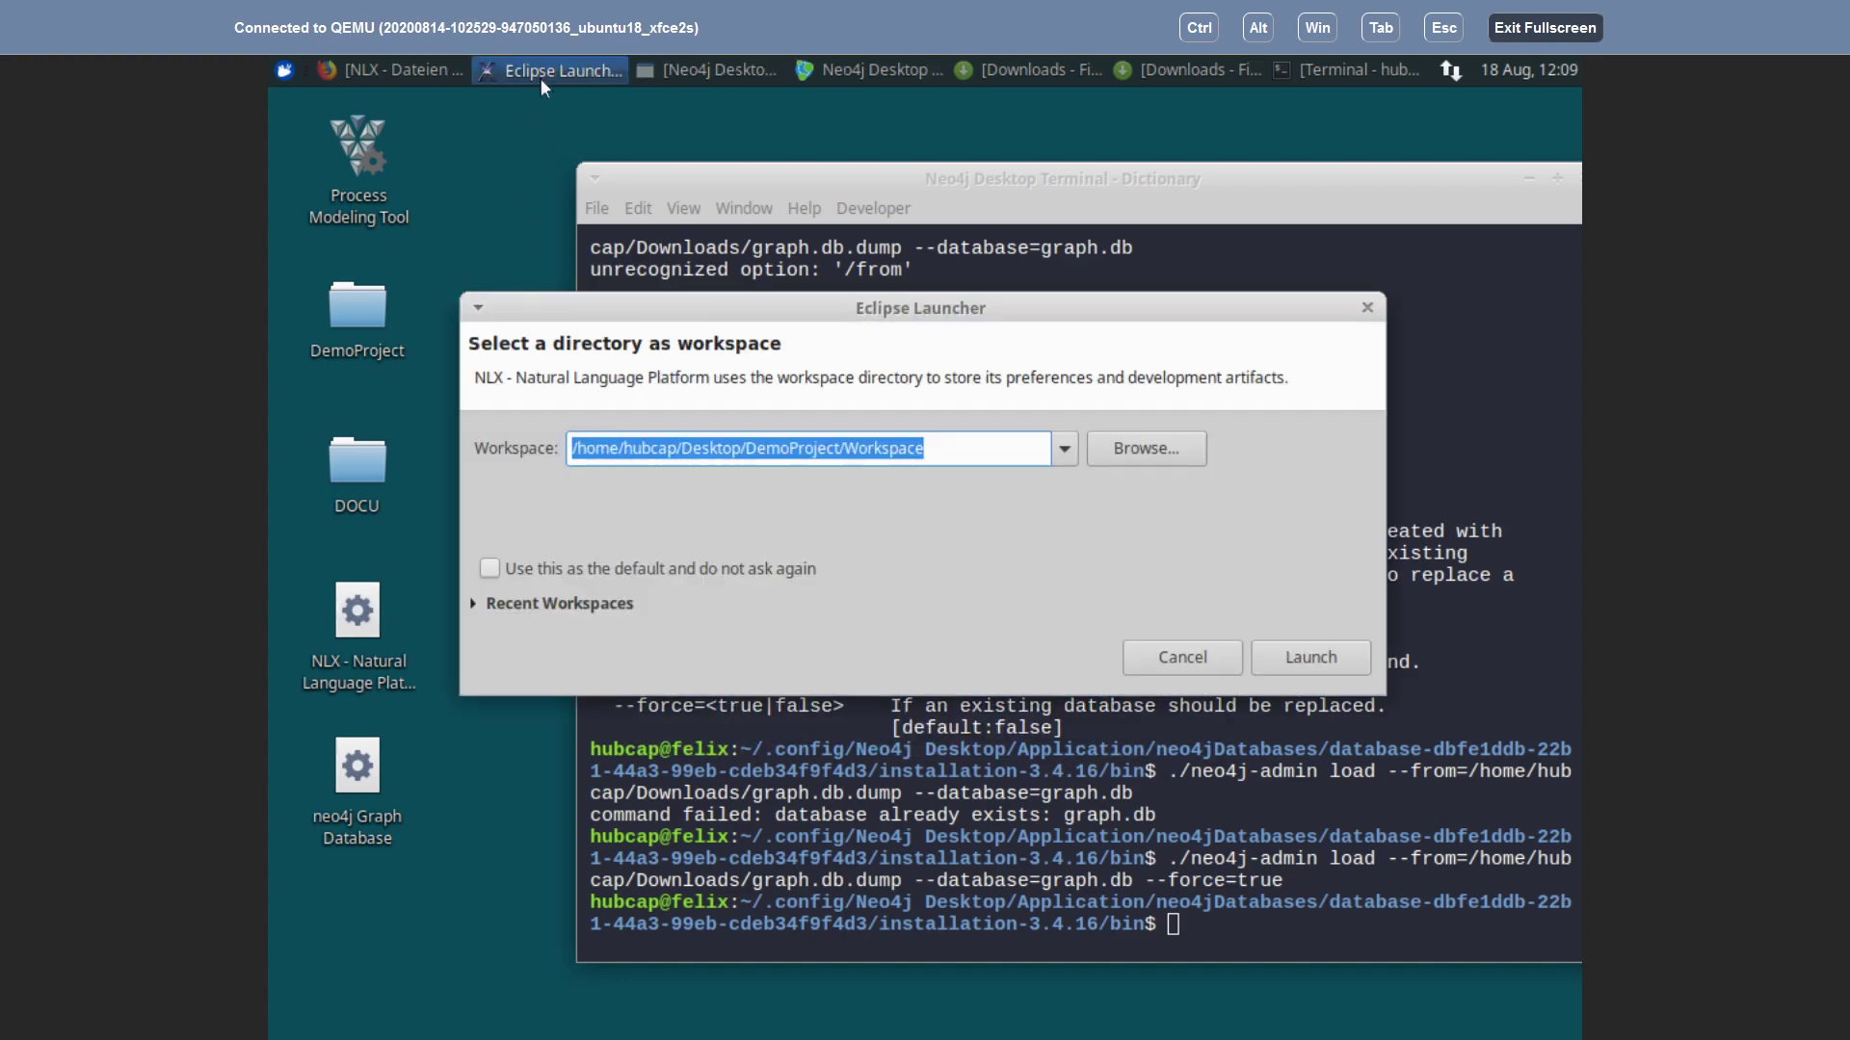
{"action": "left_click", "coordinate": [1307, 671]}
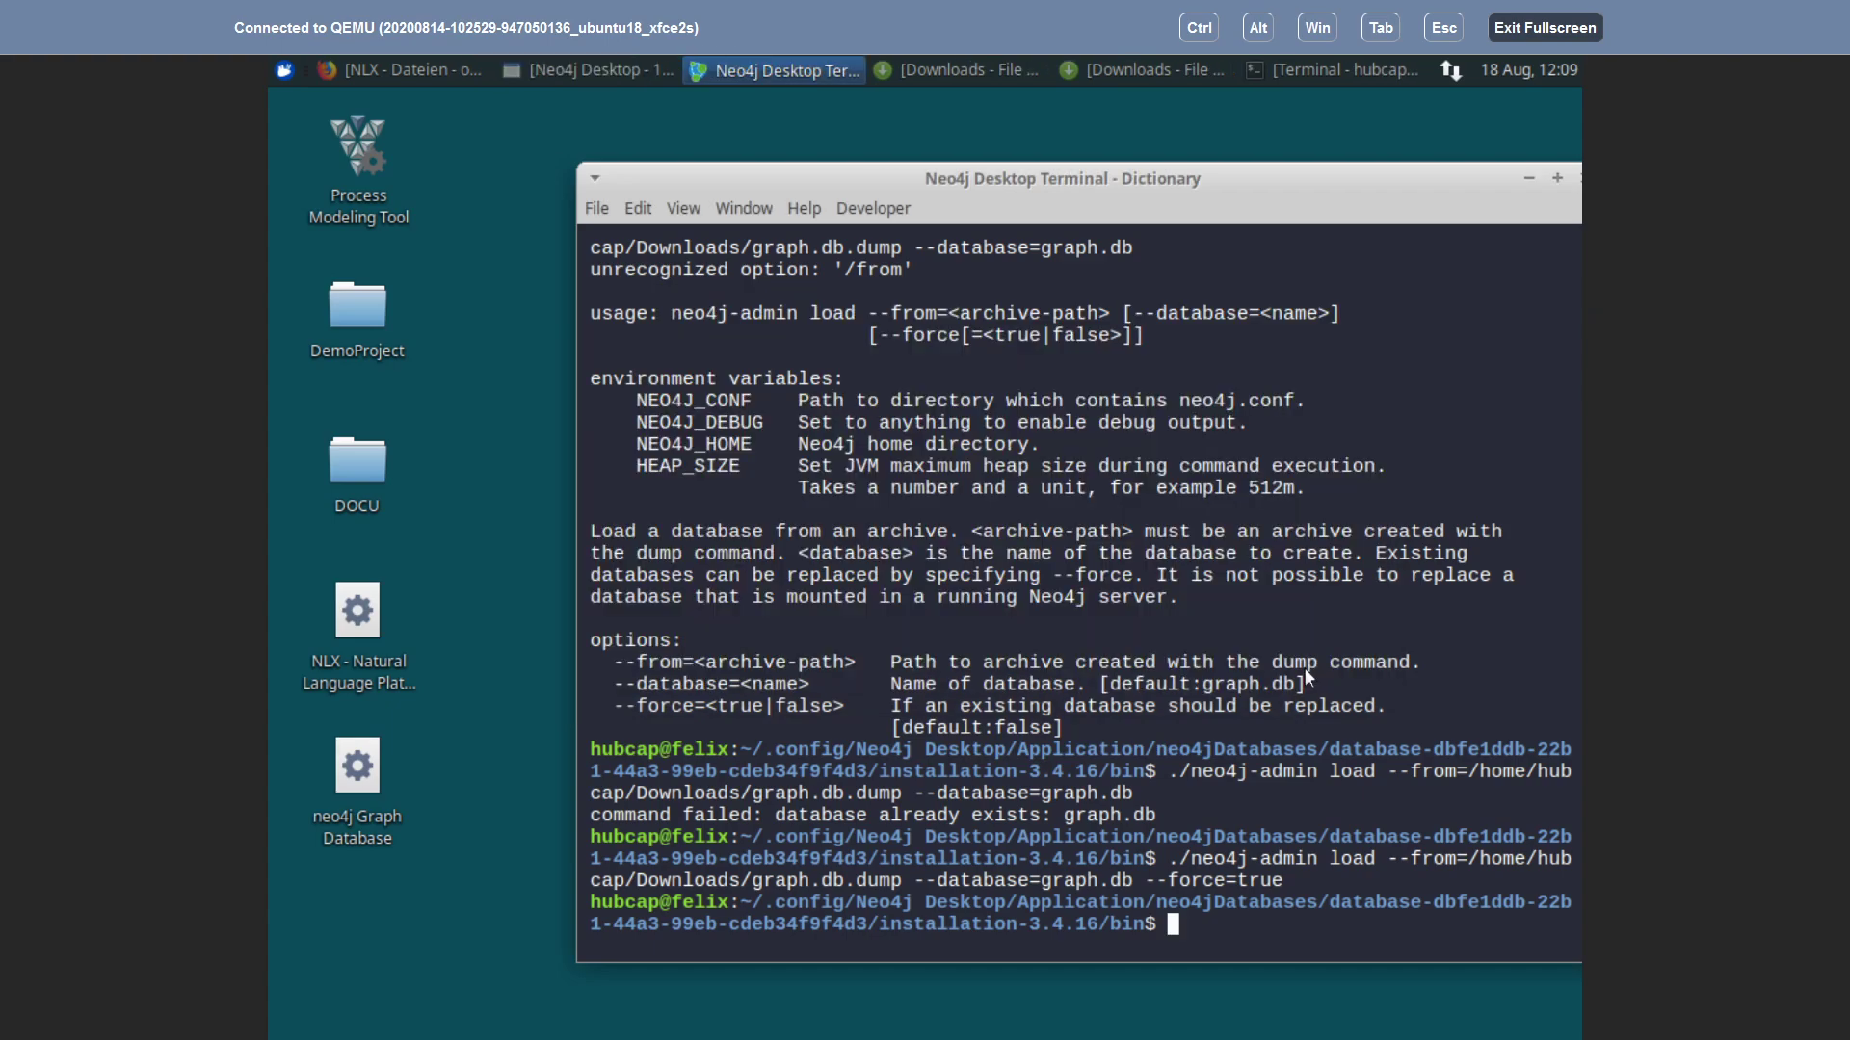
{"action": "left_click", "coordinate": [549, 73]}
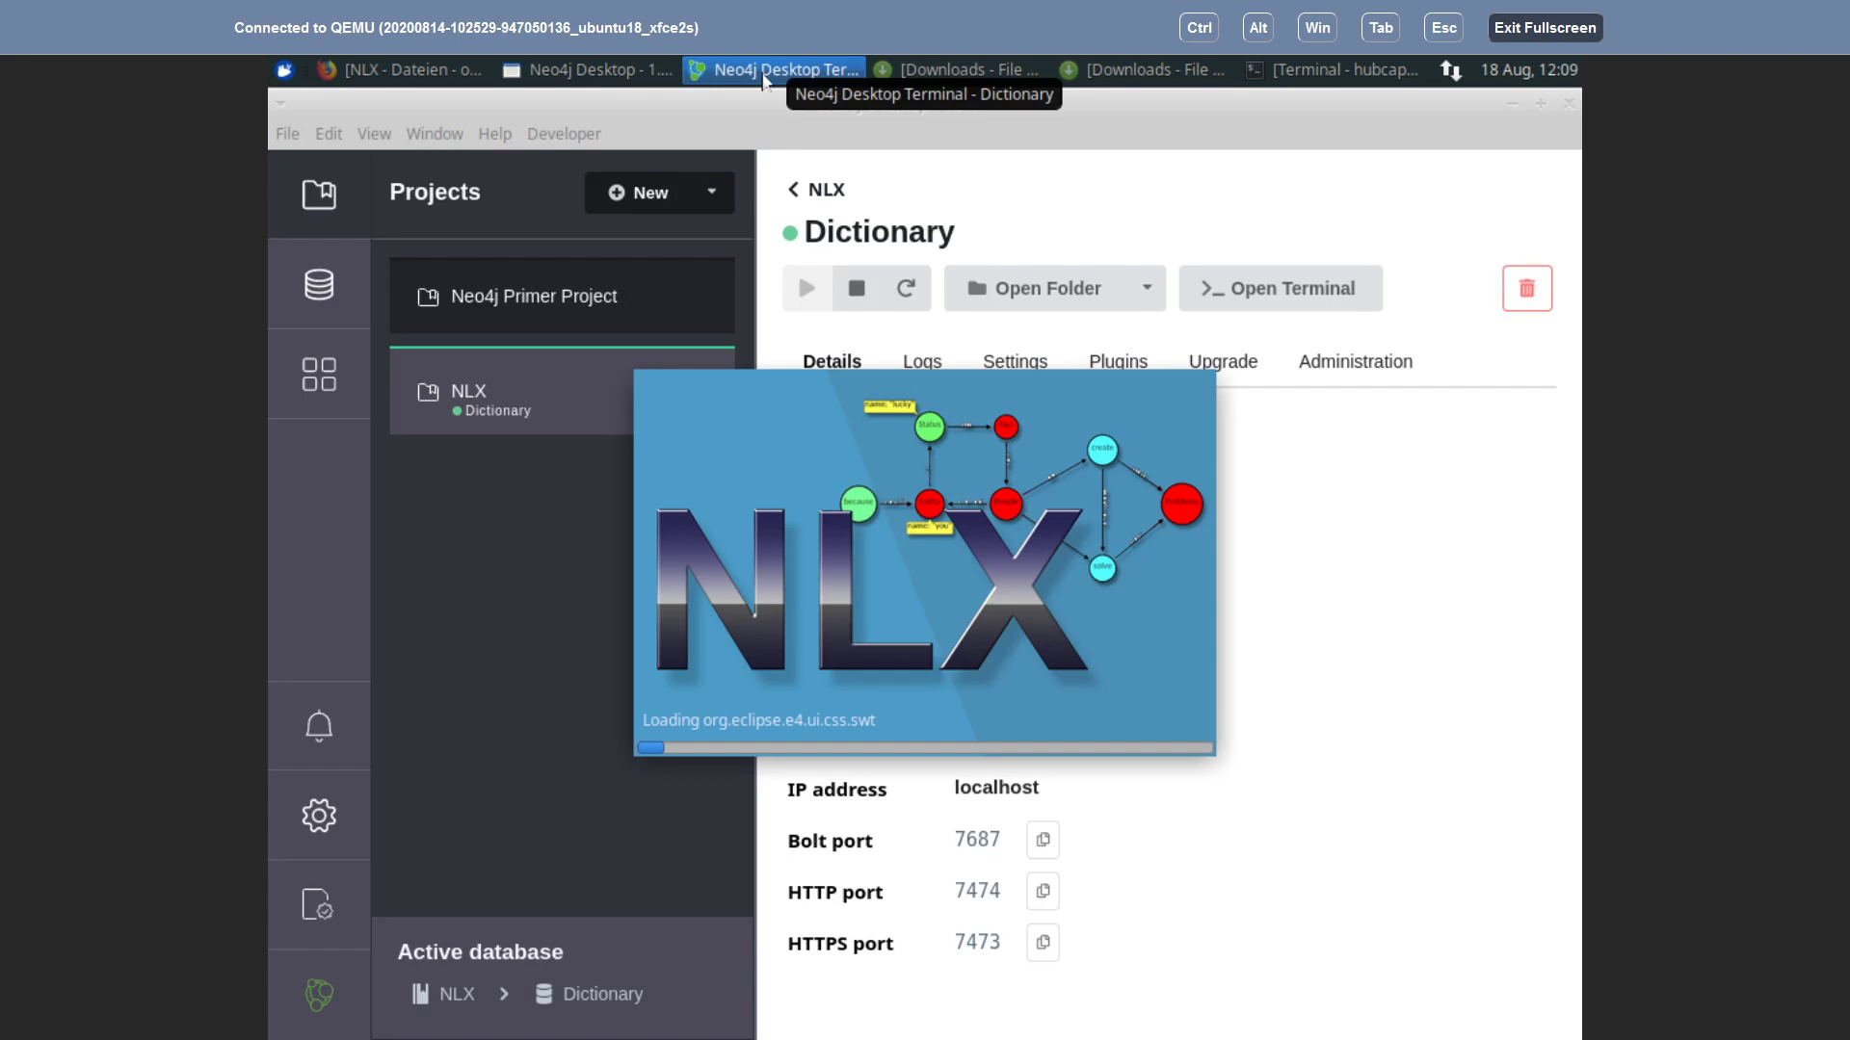
{"action": "left_click", "coordinate": [761, 72]}
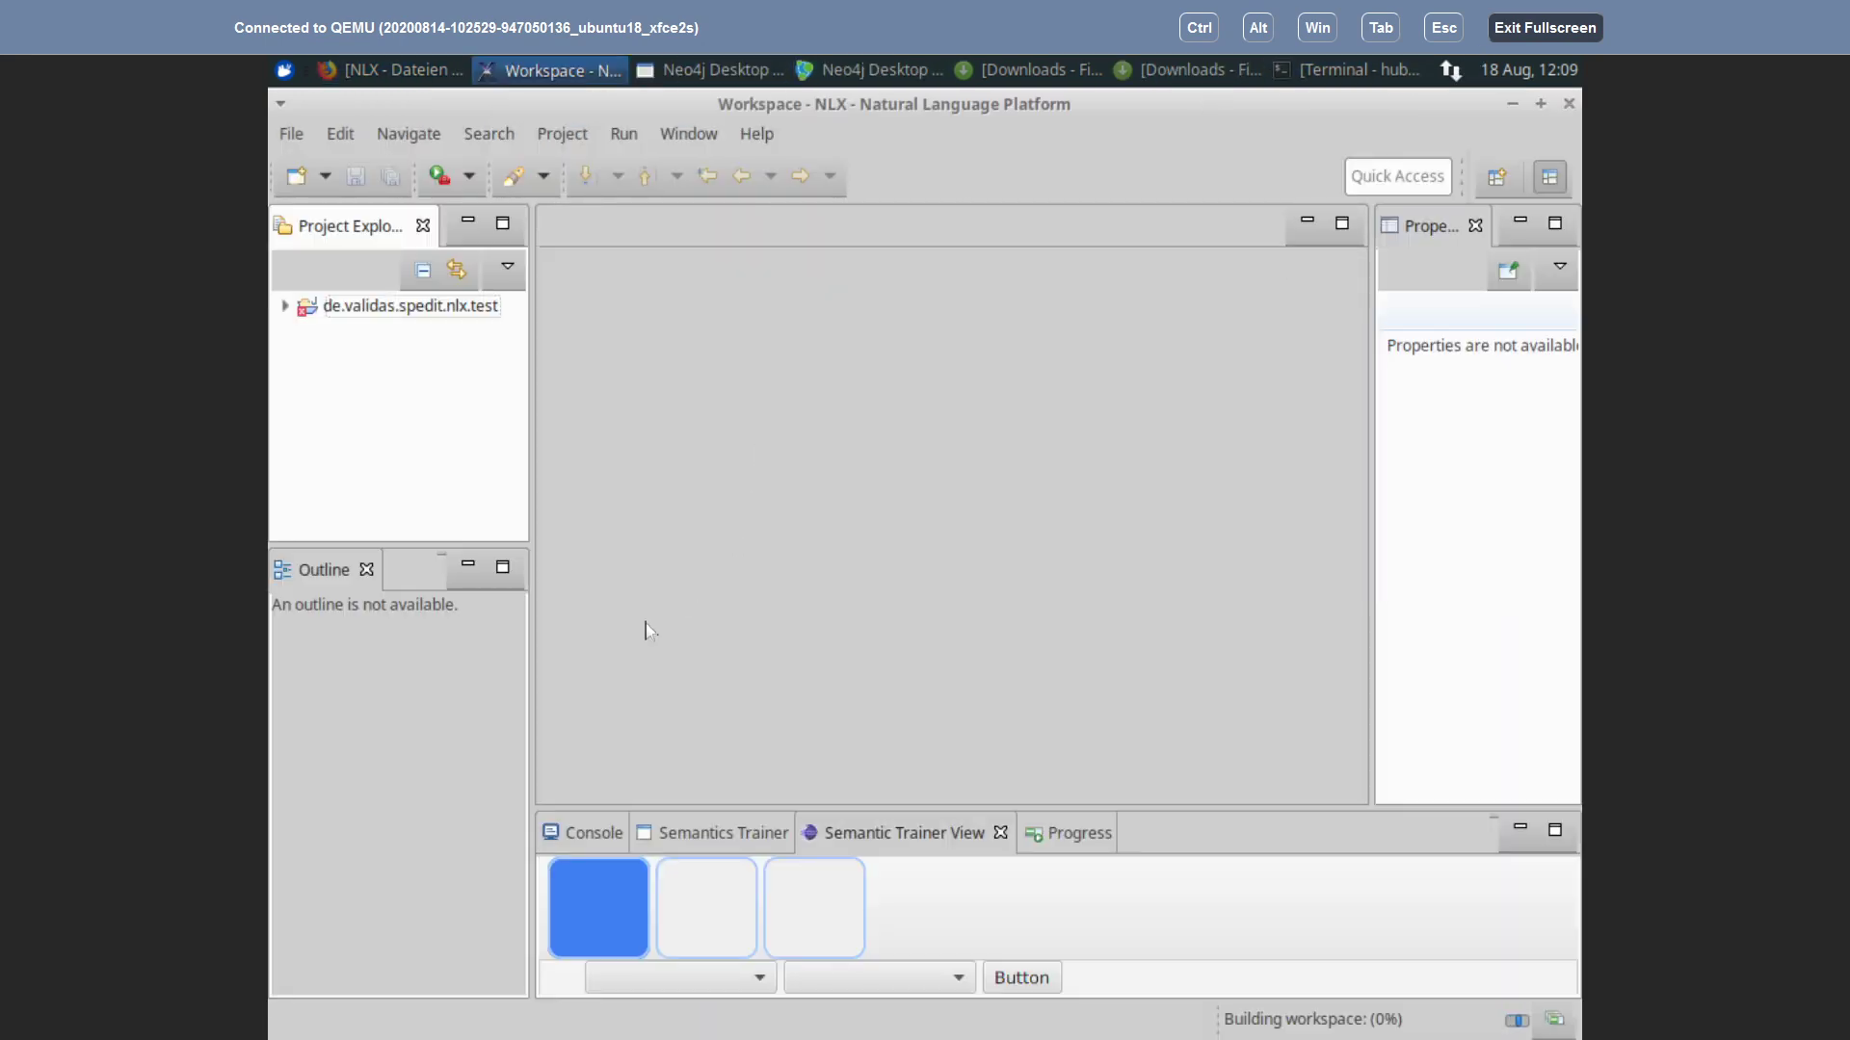
Step: Open documentToREq_Demo01.nlx from the de.validas.spedit.nlx.test project and select 'Asf' to show its Word node
{"action": "left_click", "coordinate": [285, 307]}
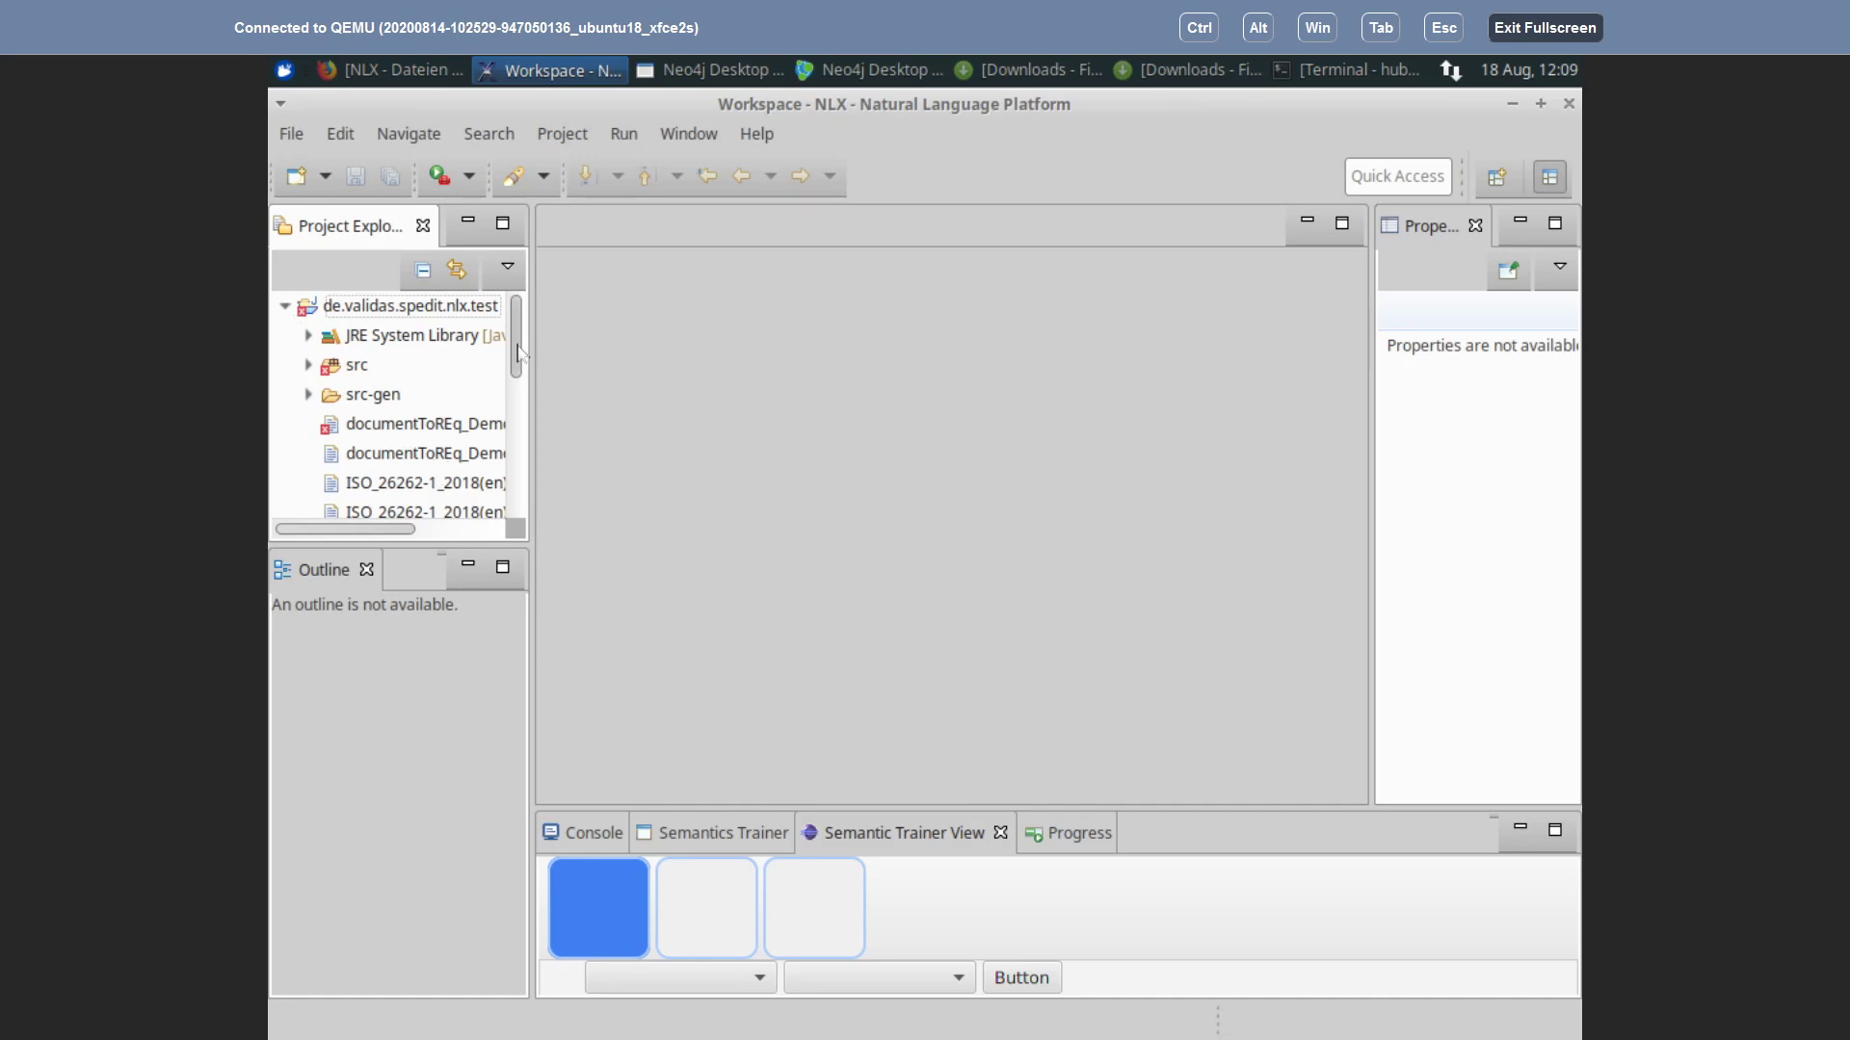
{"action": "scroll", "coordinate": [518, 384], "scroll_direction": "down", "scroll_amount": 2}
{"action": "scroll", "coordinate": [396, 406], "scroll_direction": "down", "scroll_amount": 1}
{"action": "scroll", "coordinate": [396, 407], "scroll_direction": "up", "scroll_amount": 2}
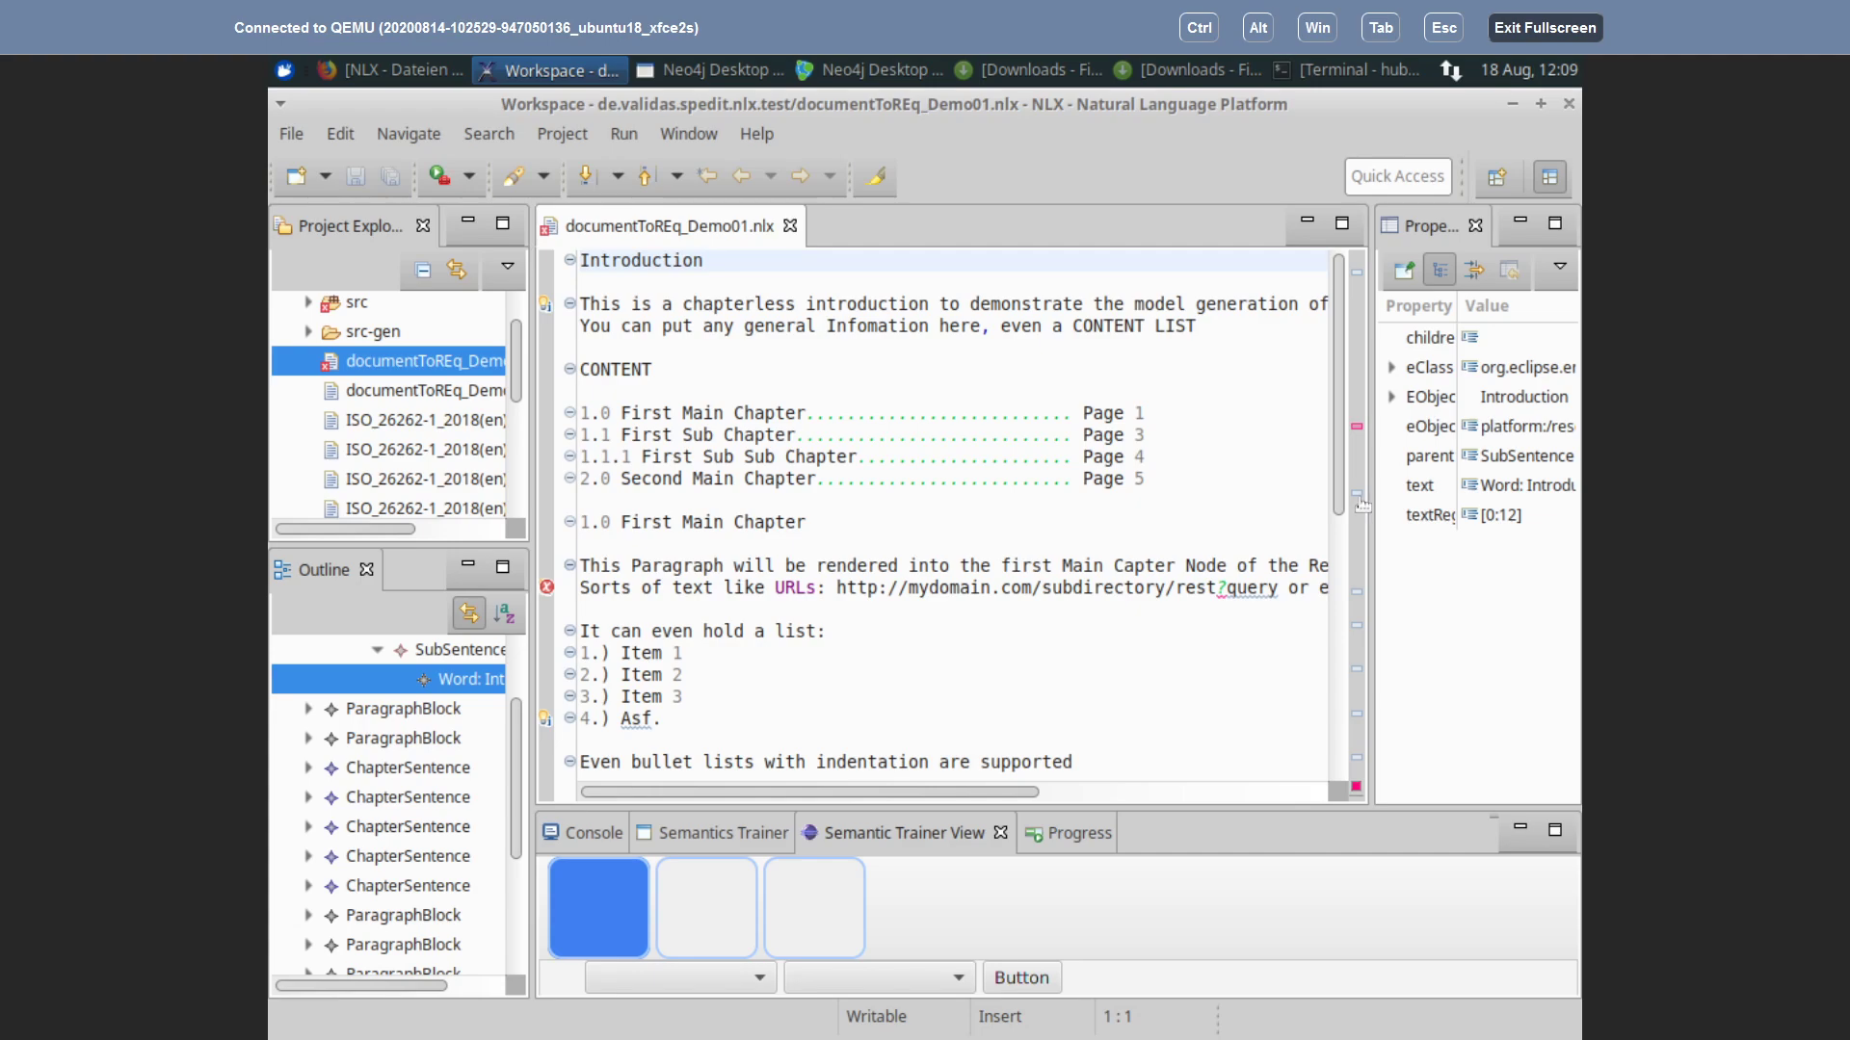
{"action": "left_click", "coordinate": [1356, 714]}
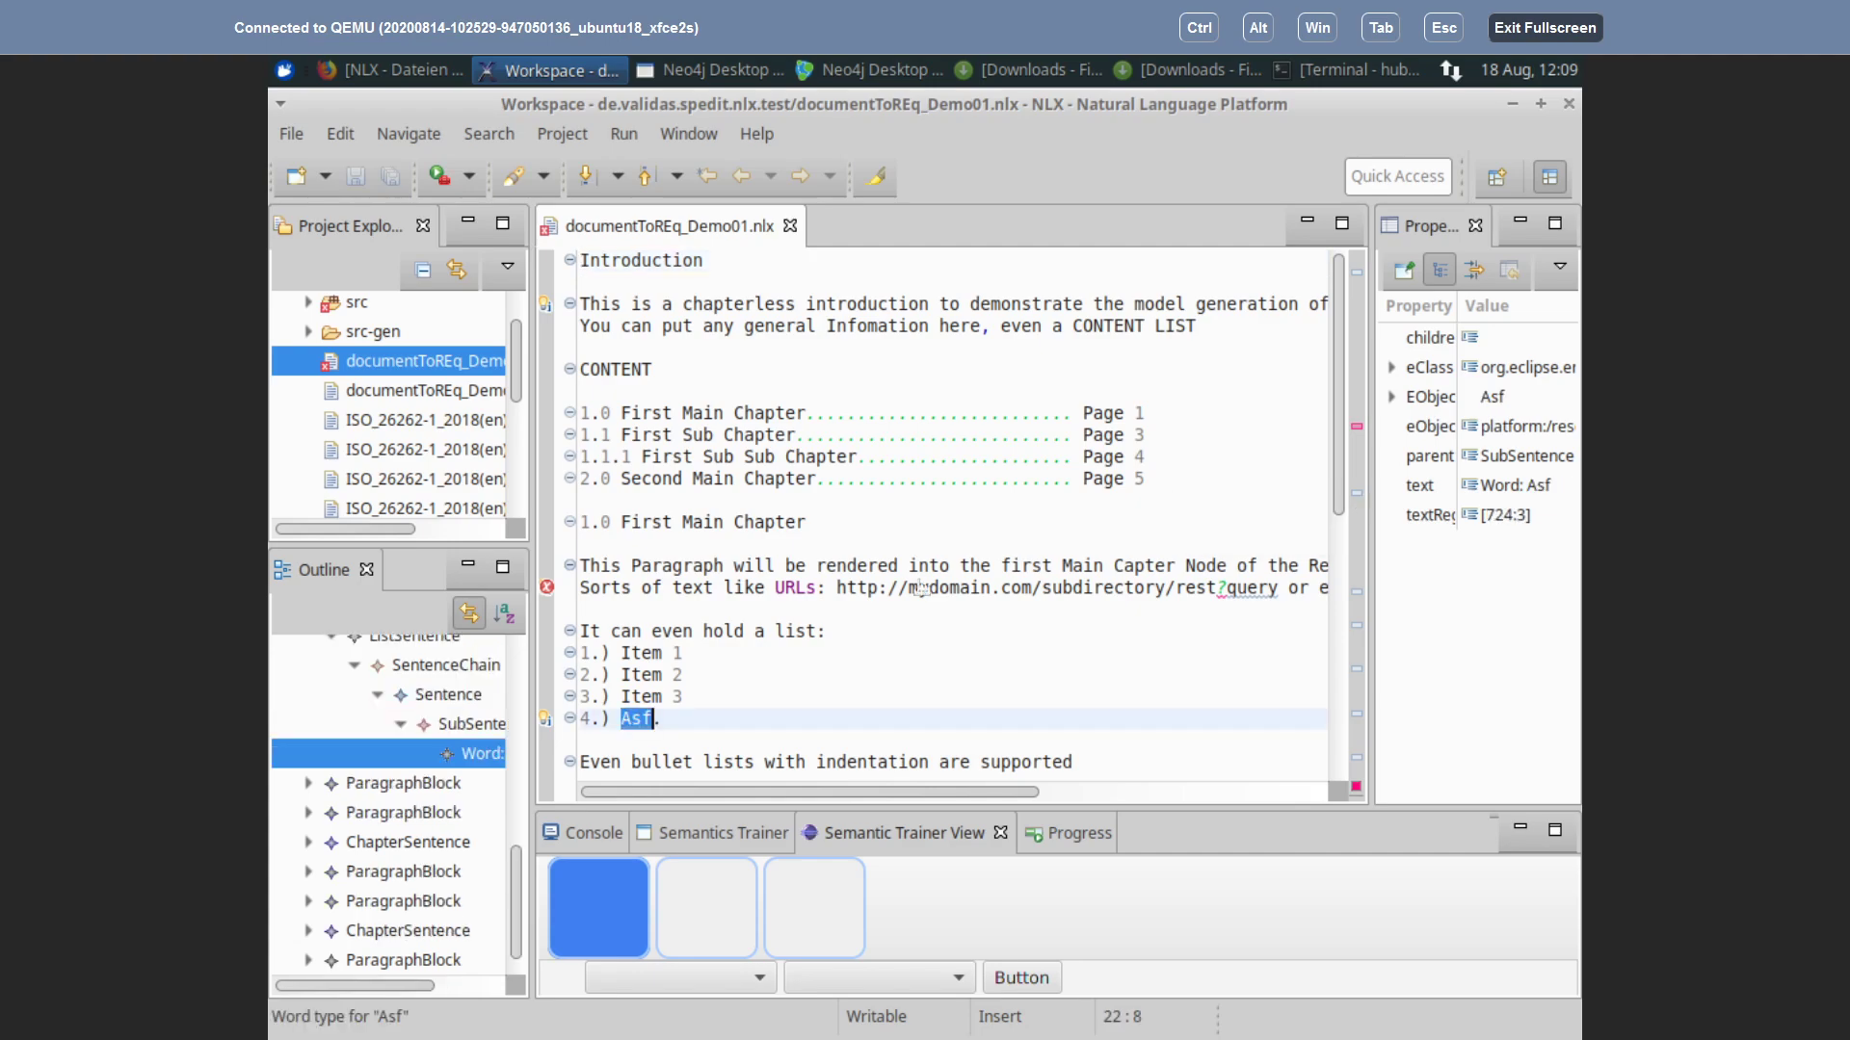
Step: Scroll down to 'That's' to show its word-type quick fixes, and adjust the panel divider
{"action": "scroll", "coordinate": [985, 556], "scroll_direction": "down", "scroll_amount": 3}
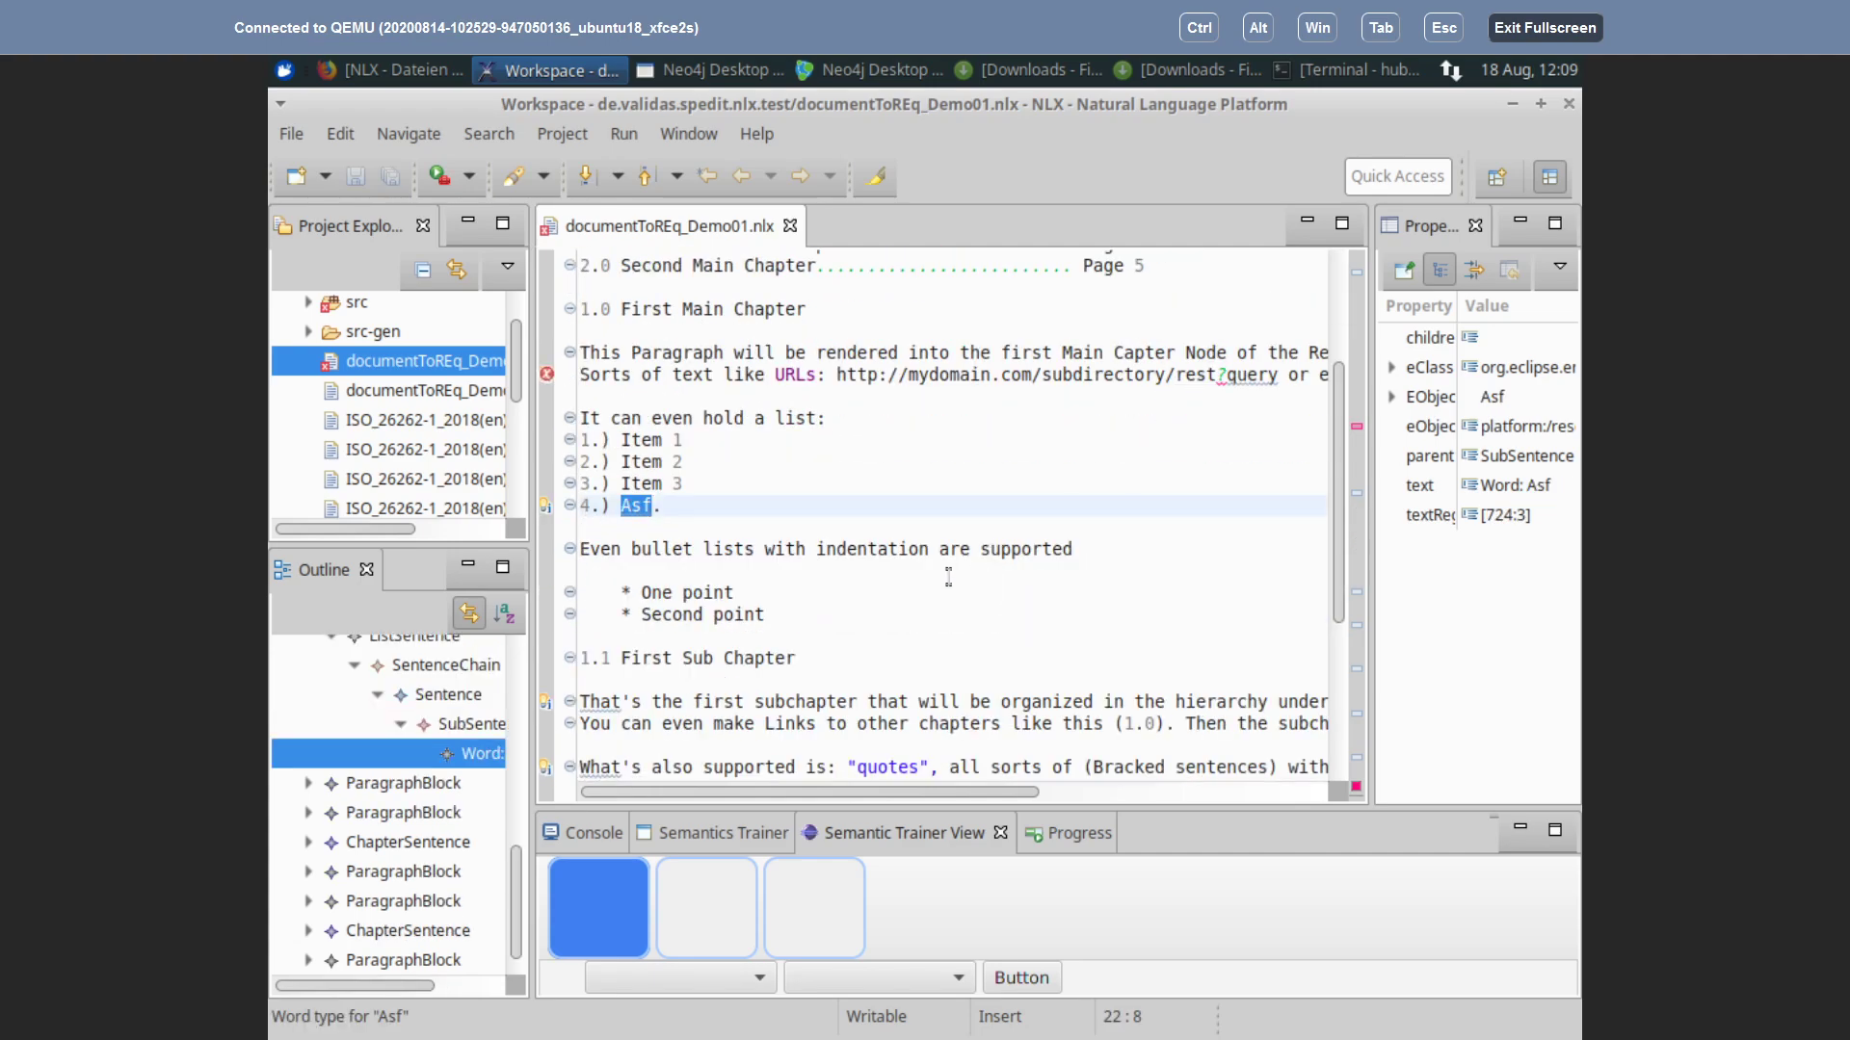
{"action": "scroll", "coordinate": [948, 576], "scroll_direction": "down", "scroll_amount": 4}
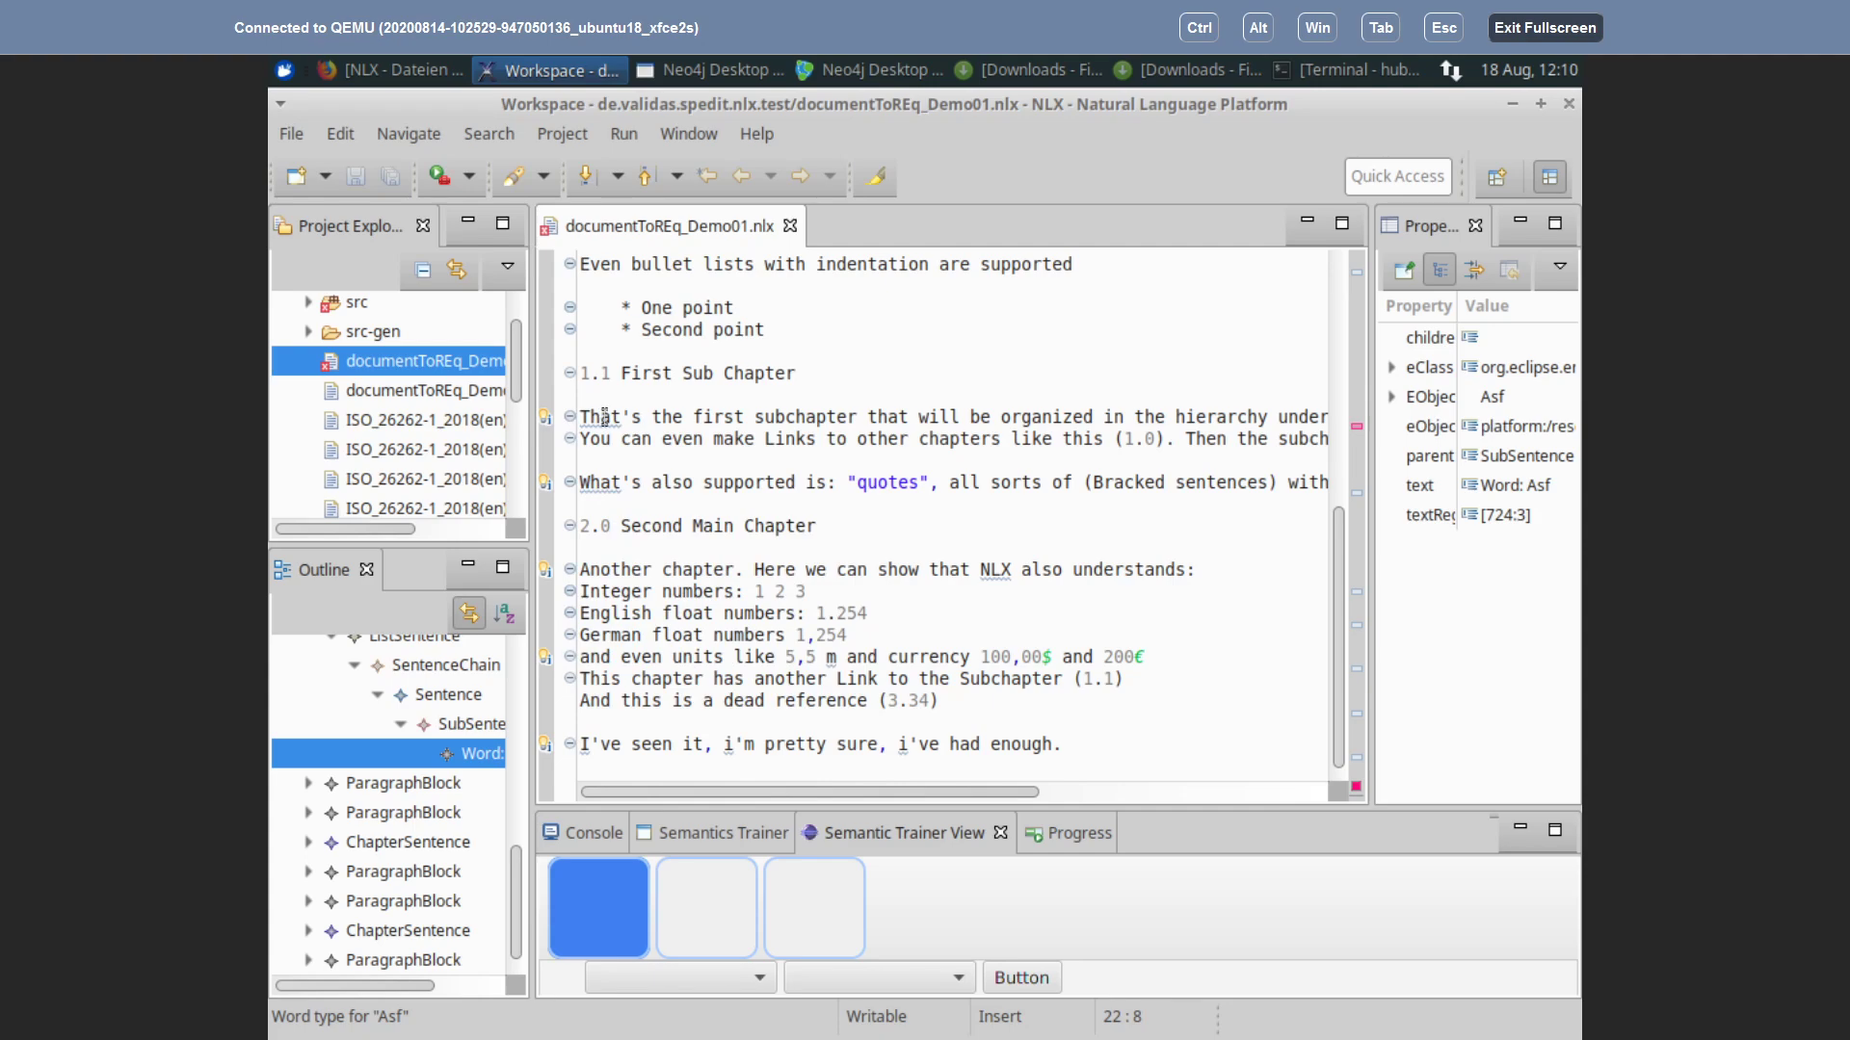
{"action": "mouse_move", "coordinate": [604, 416]}
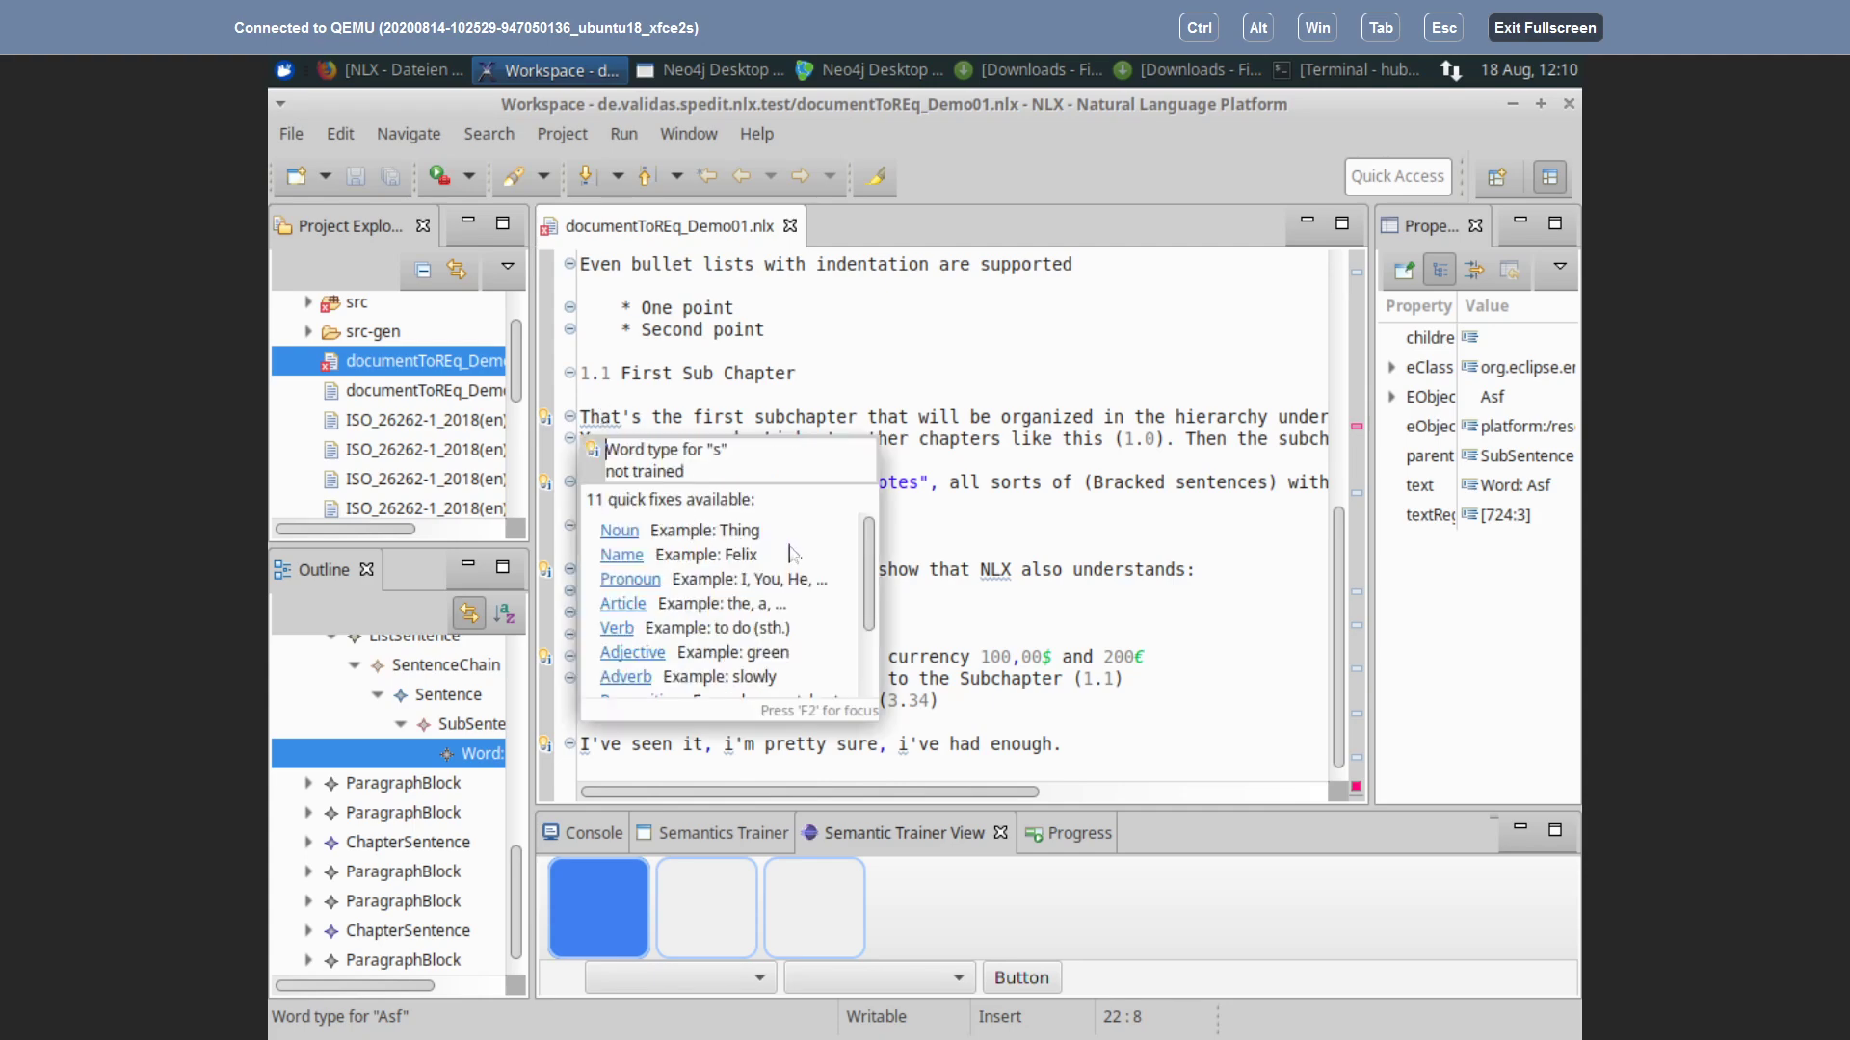
{"action": "left_click_drag", "start_coordinate": [872, 568], "coordinate": [871, 510]}
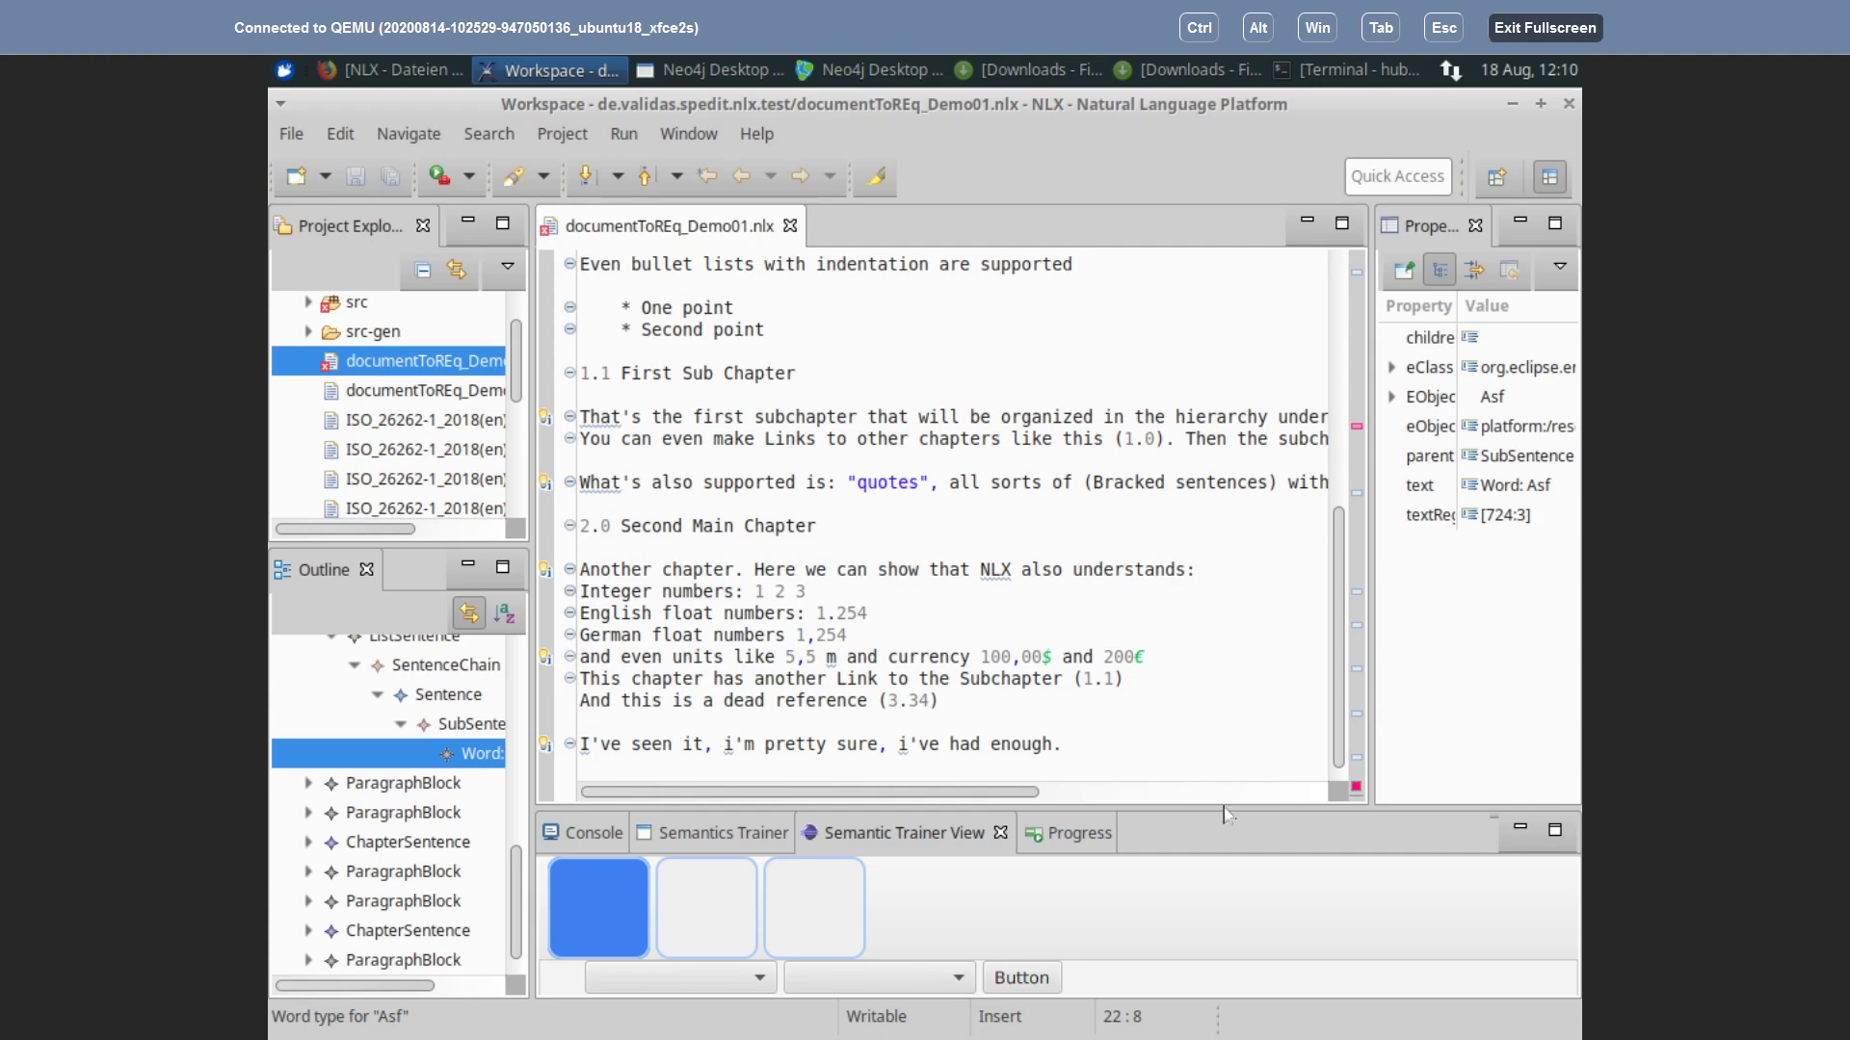
Step: Enlarge the Semantic Trainer View and select 'subchapter' in the first sub chapter sentence
{"action": "left_click_drag", "start_coordinate": [1228, 809], "coordinate": [1237, 588]}
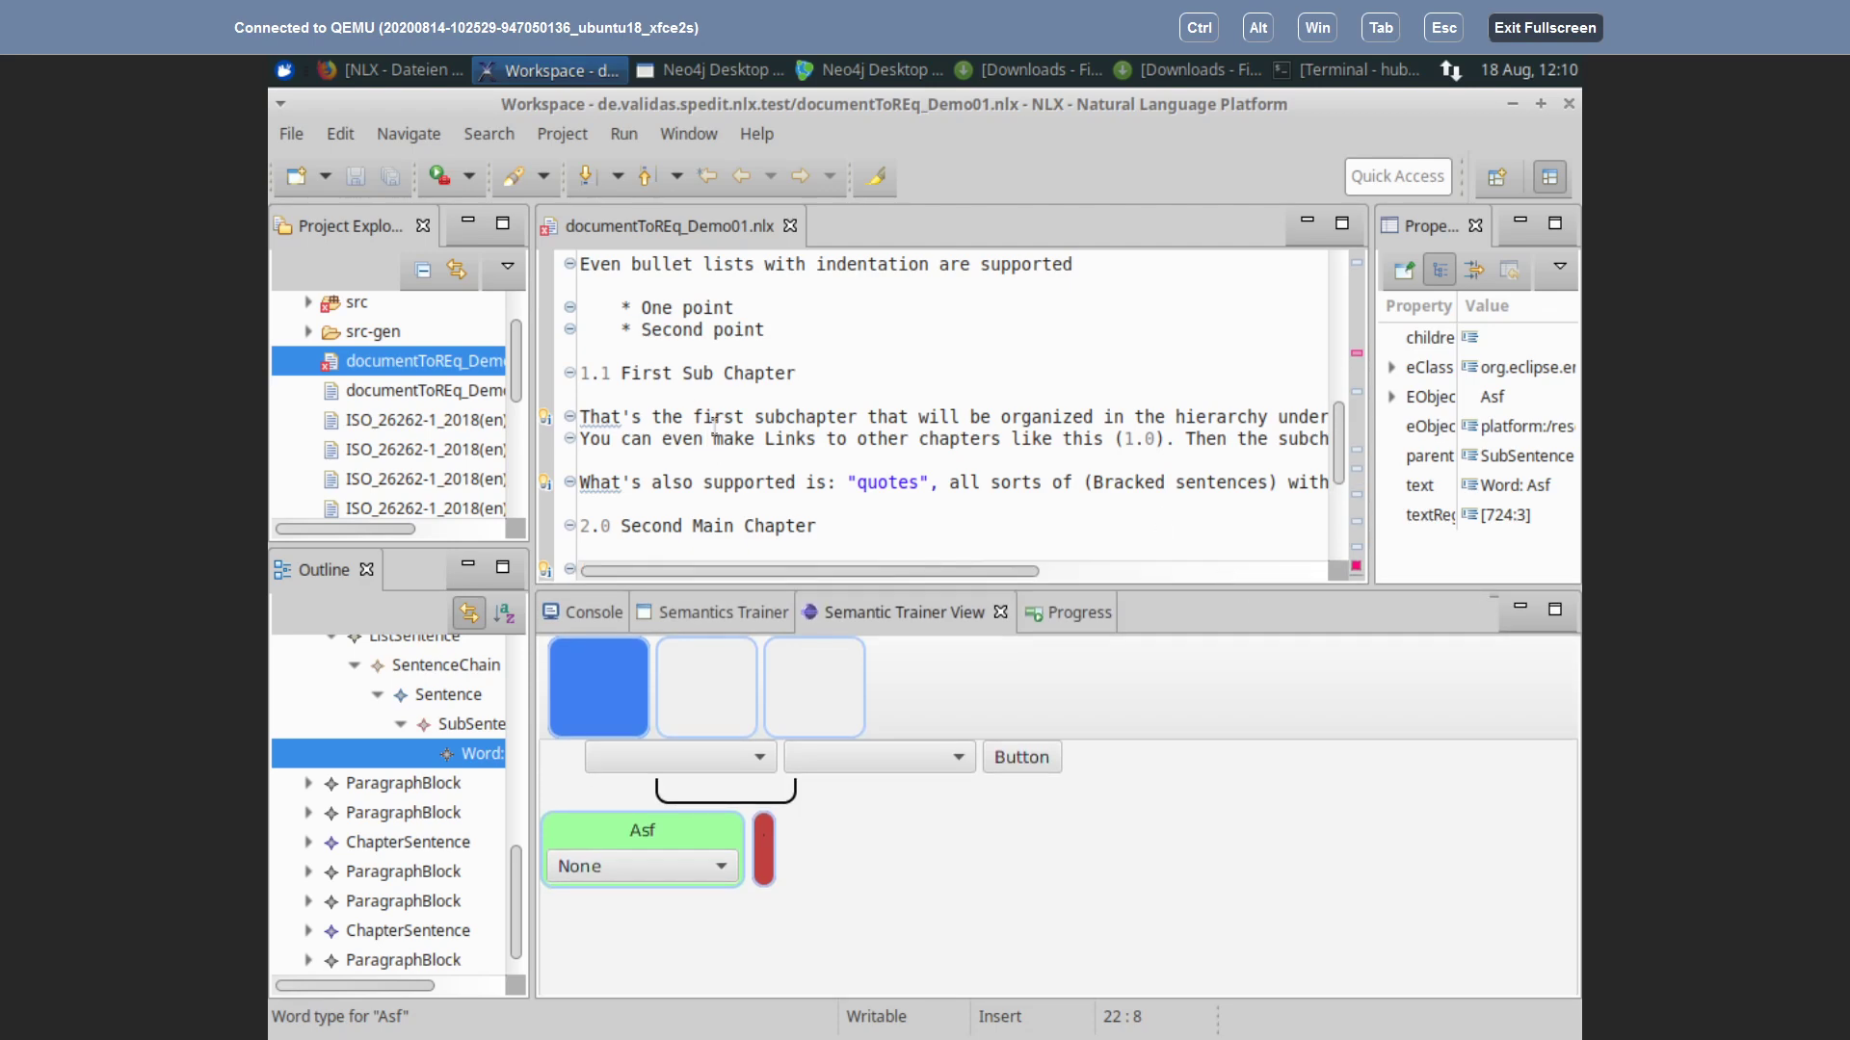
{"action": "left_click", "coordinate": [799, 416]}
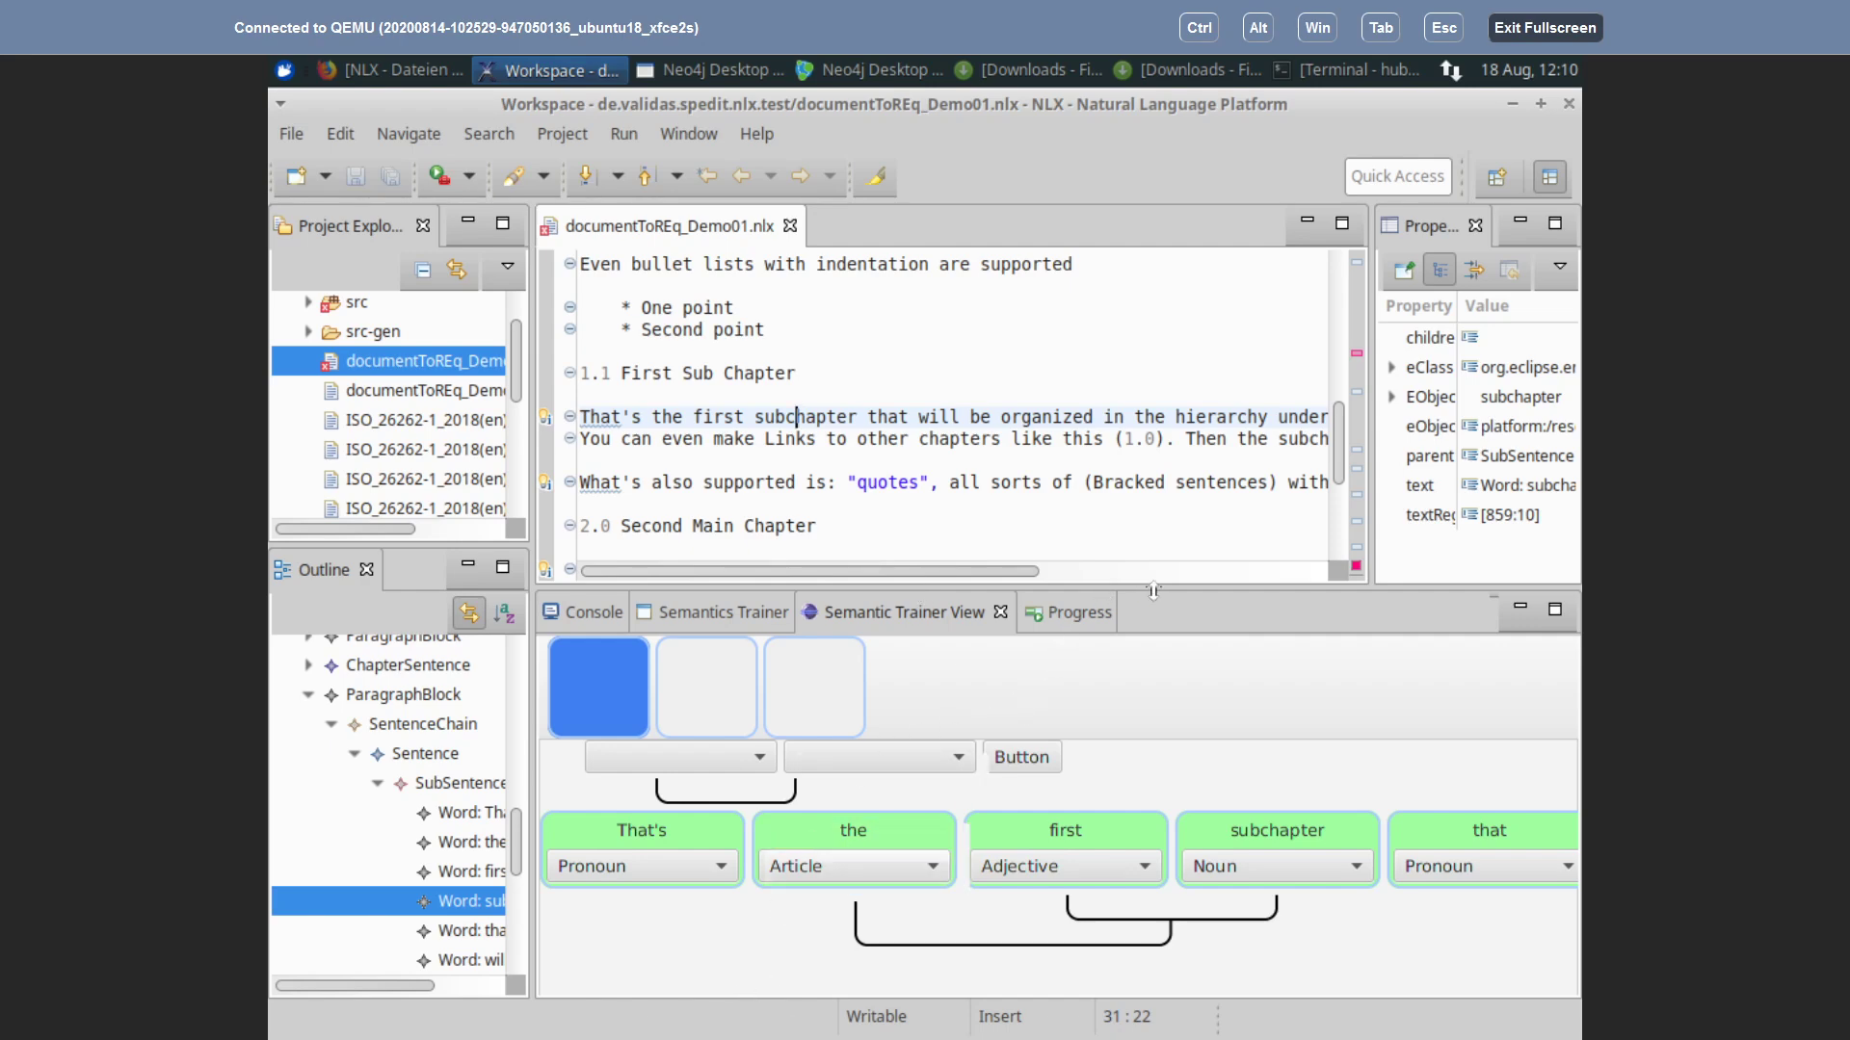
Step: Make the Semantic Trainer View taller and pan the word diagram to 'the hierarchy under the' and back
{"action": "left_click_drag", "start_coordinate": [1155, 591], "coordinate": [1156, 510]}
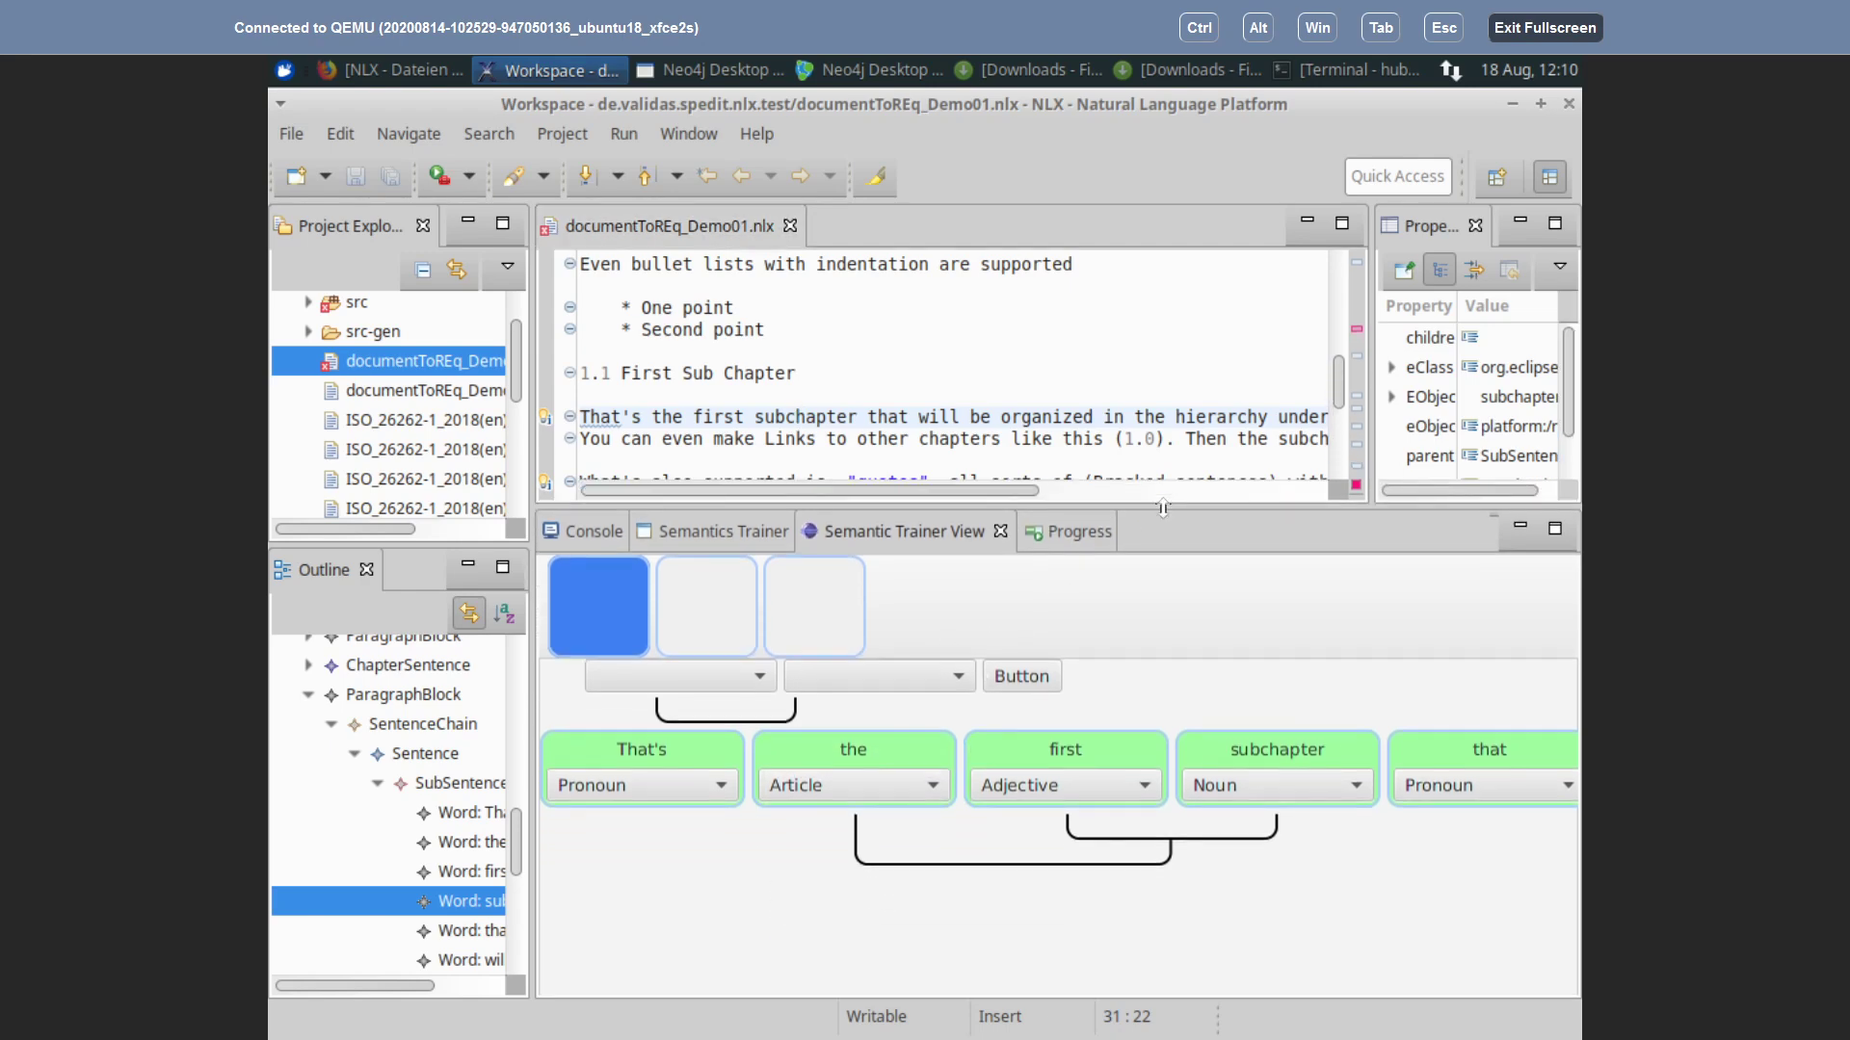
{"action": "mouse_move", "coordinate": [1161, 436]}
{"action": "left_mouse_down"}
{"action": "mouse_move", "coordinate": [1155, 413]}
{"action": "mouse_move", "coordinate": [1153, 445]}
{"action": "left_mouse_up"}
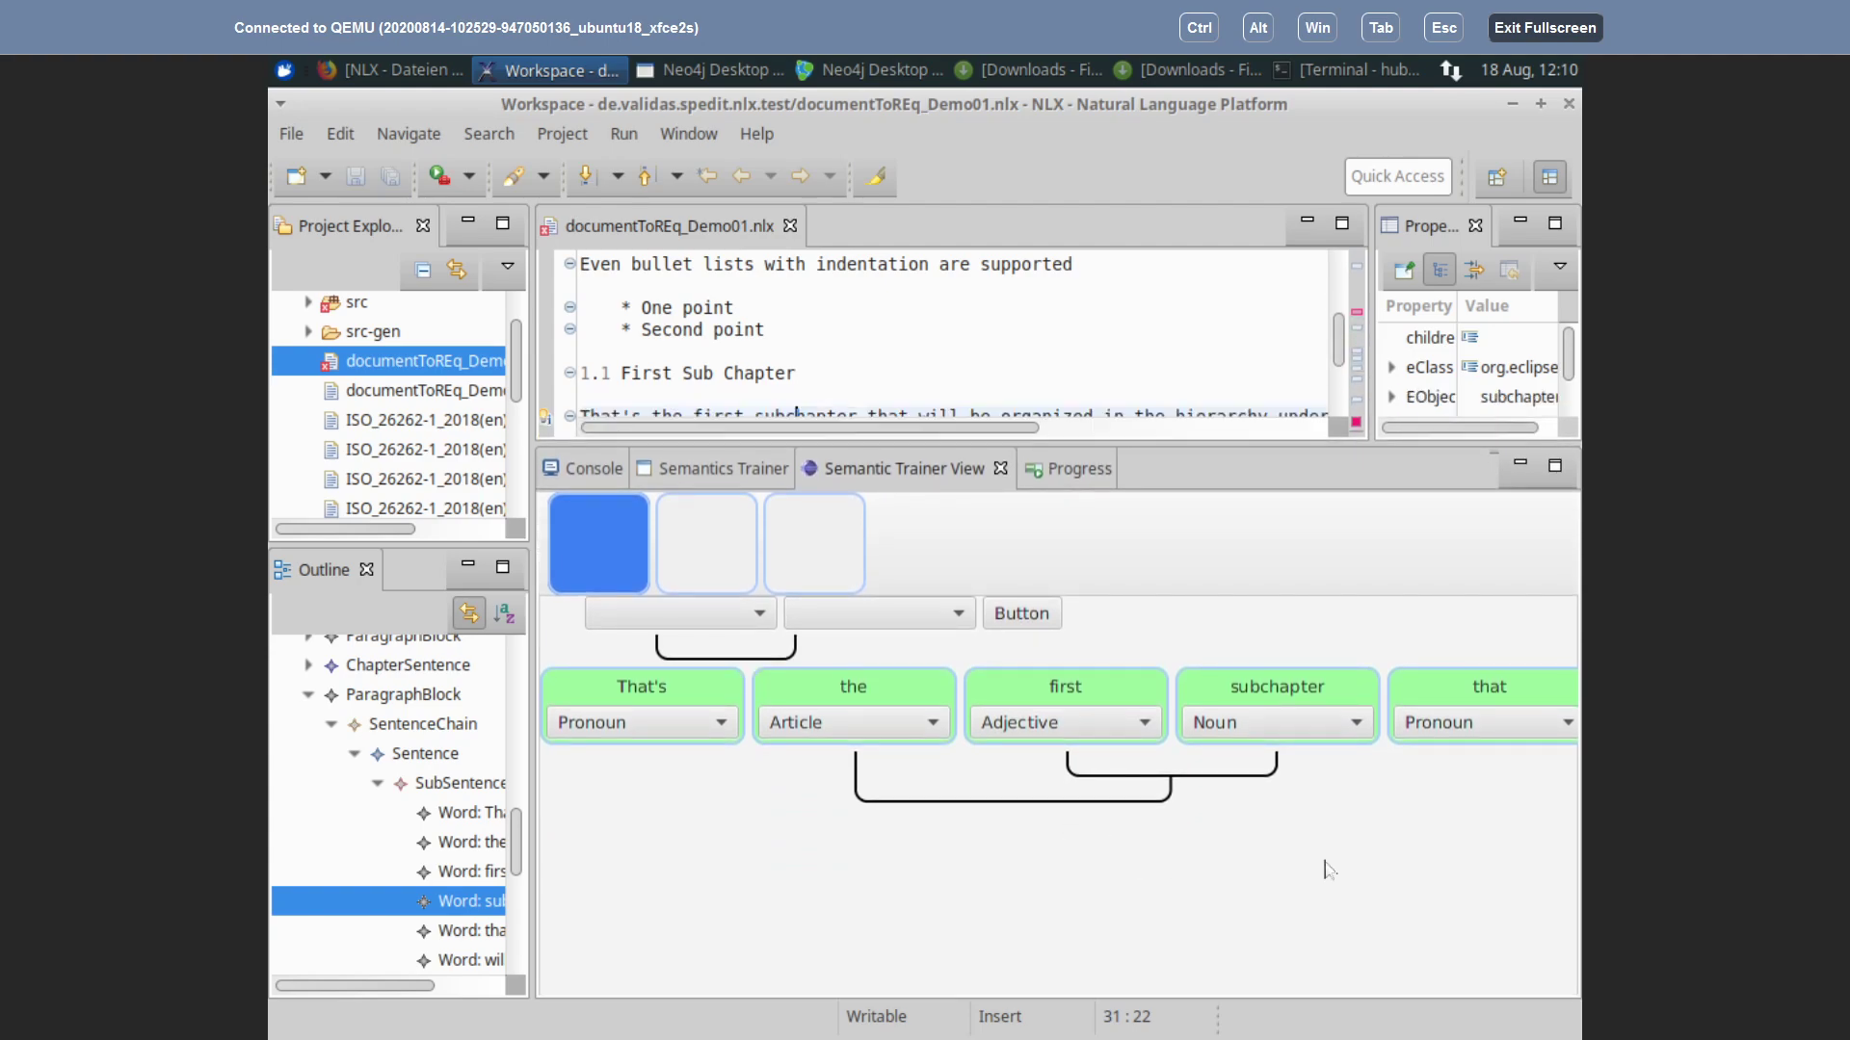
{"action": "left_click", "coordinate": [1061, 864]}
{"action": "left_click_drag", "start_coordinate": [1062, 864], "coordinate": [597, 871]}
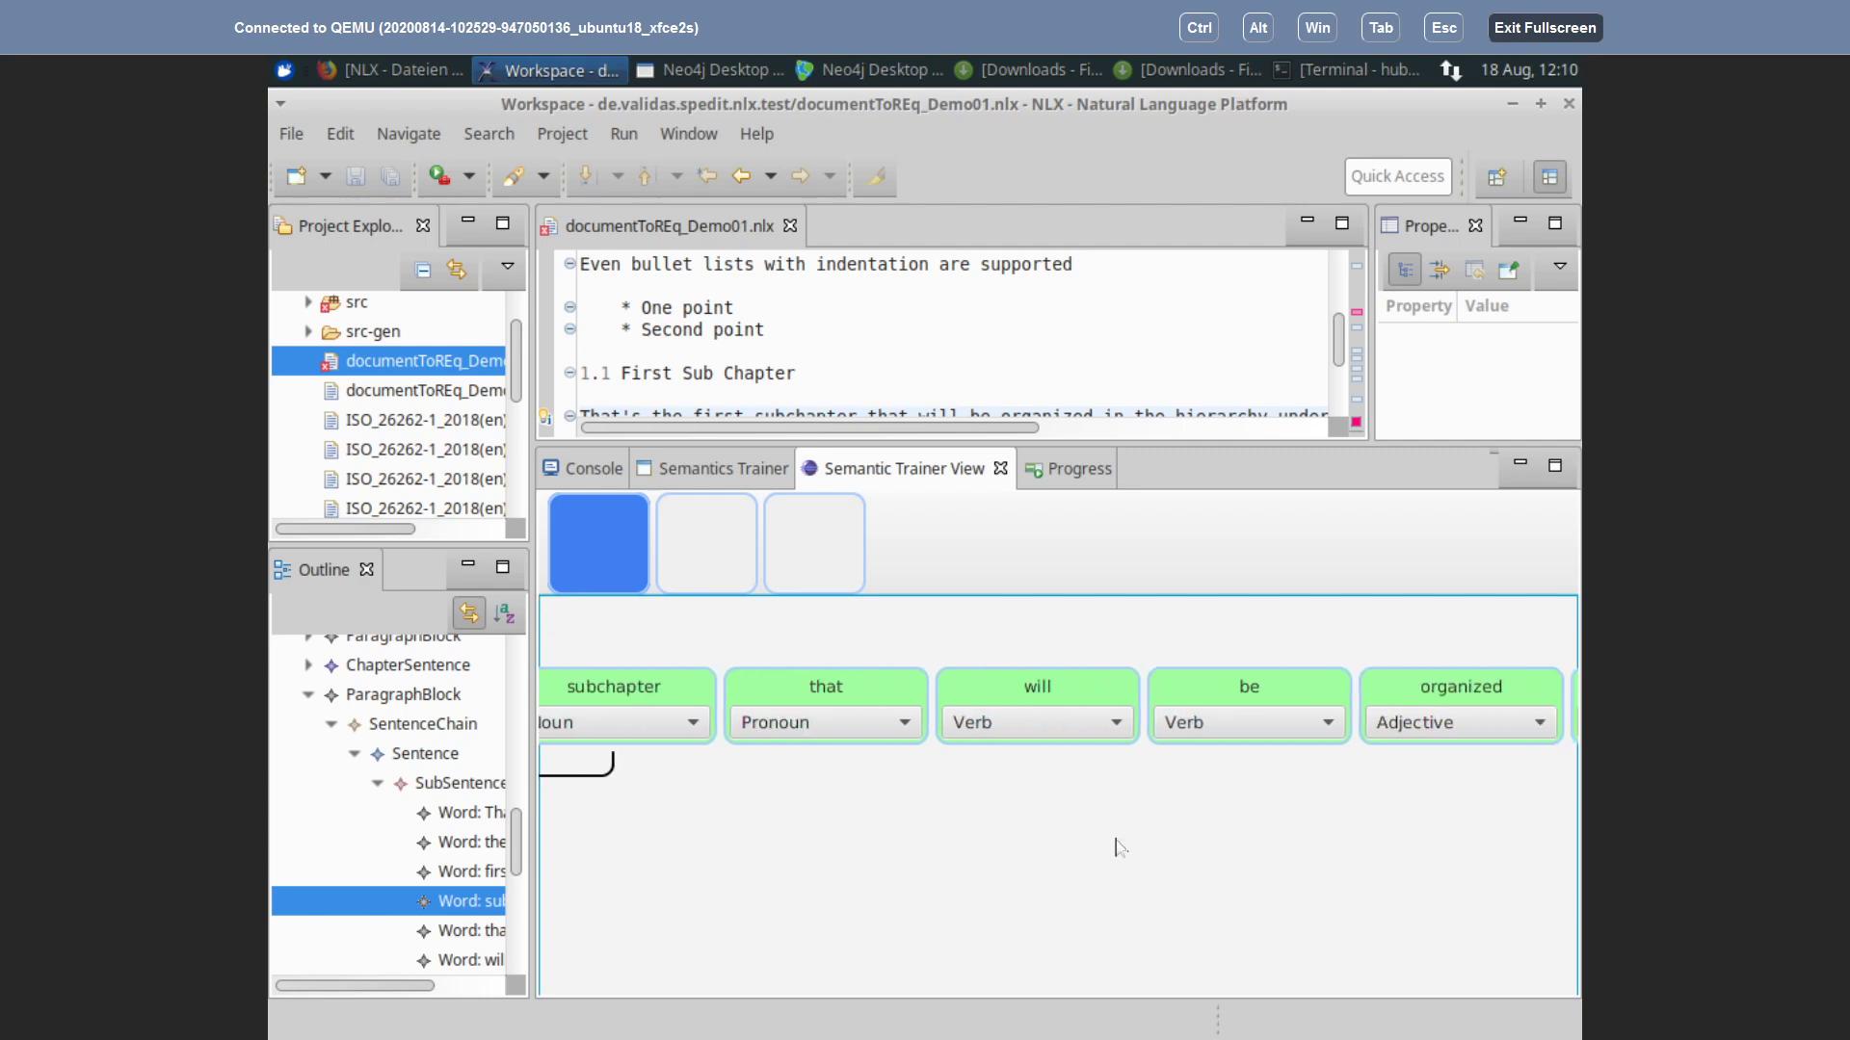
{"action": "left_click_drag", "start_coordinate": [1209, 881], "coordinate": [756, 905]}
{"action": "left_click_drag", "start_coordinate": [1309, 913], "coordinate": [667, 910]}
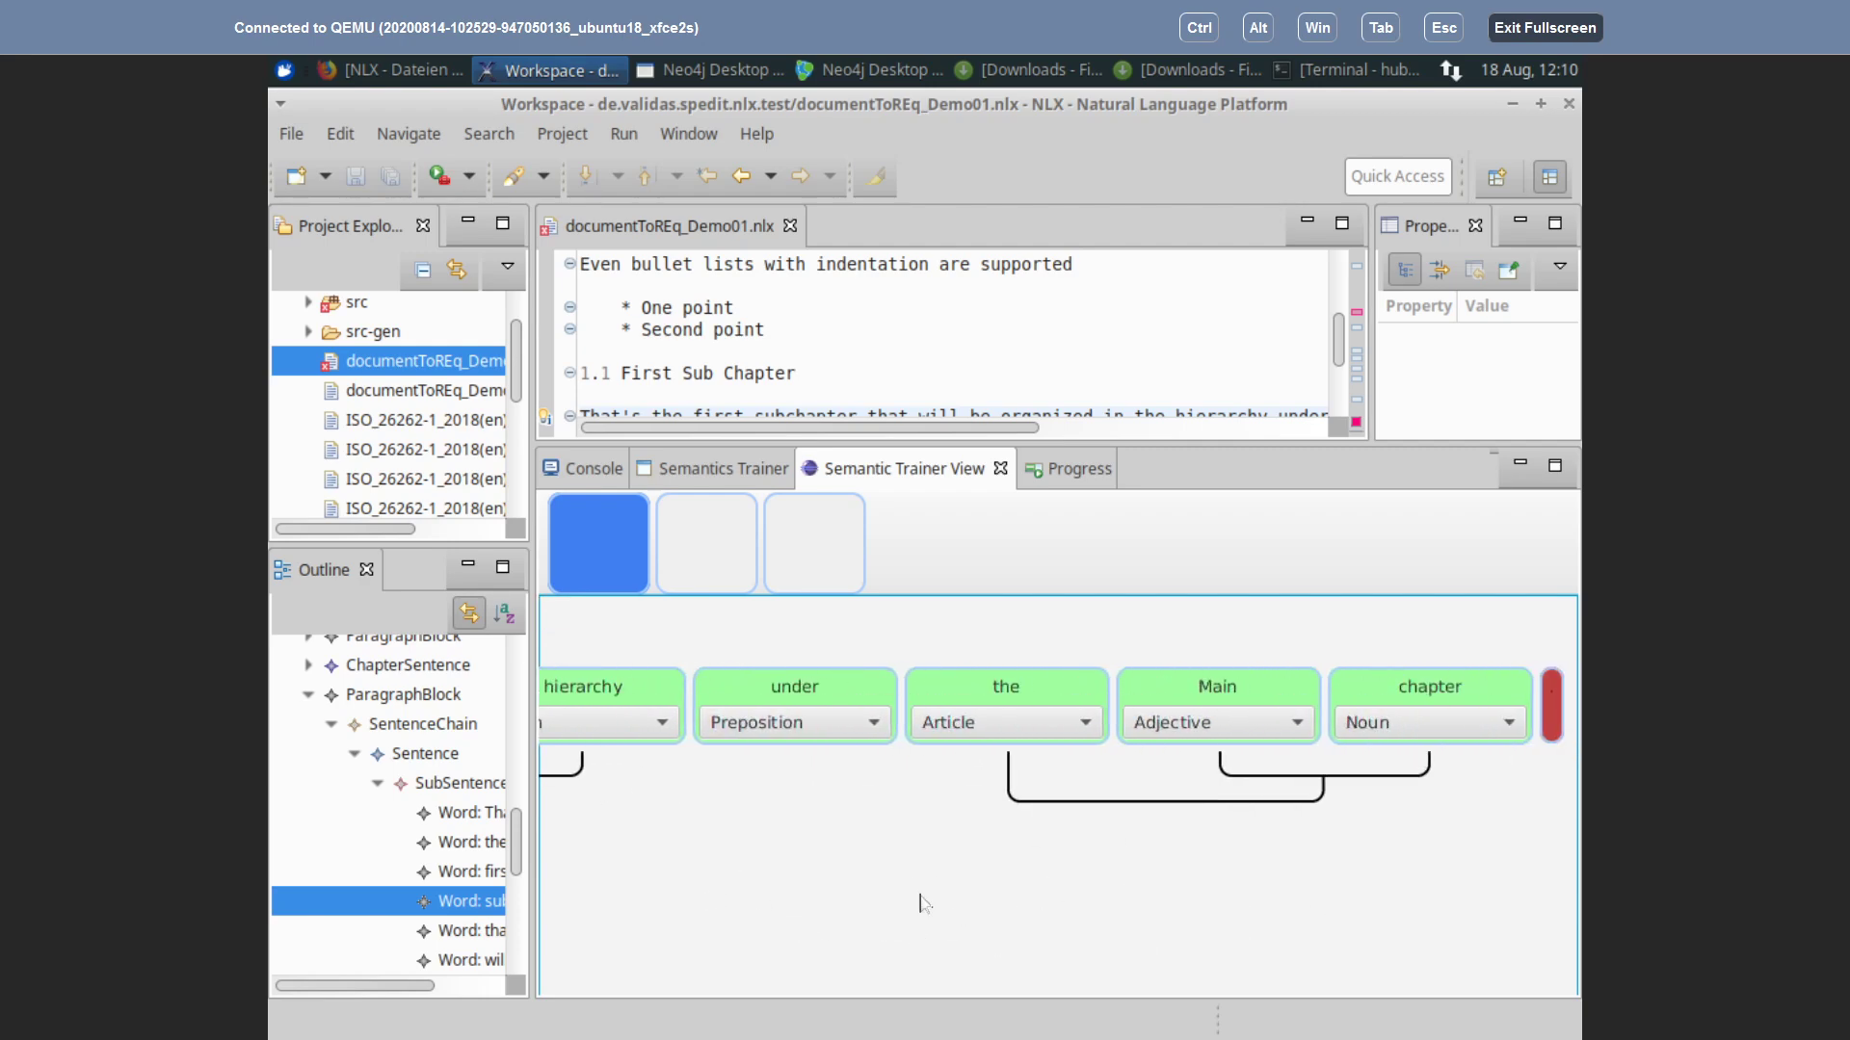
{"action": "left_click_drag", "start_coordinate": [1179, 890], "coordinate": [1324, 886]}
{"action": "left_click_drag", "start_coordinate": [714, 886], "coordinate": [1353, 875]}
{"action": "left_click_drag", "start_coordinate": [748, 854], "coordinate": [1339, 878]}
{"action": "left_click_drag", "start_coordinate": [1036, 913], "coordinate": [1346, 903]}
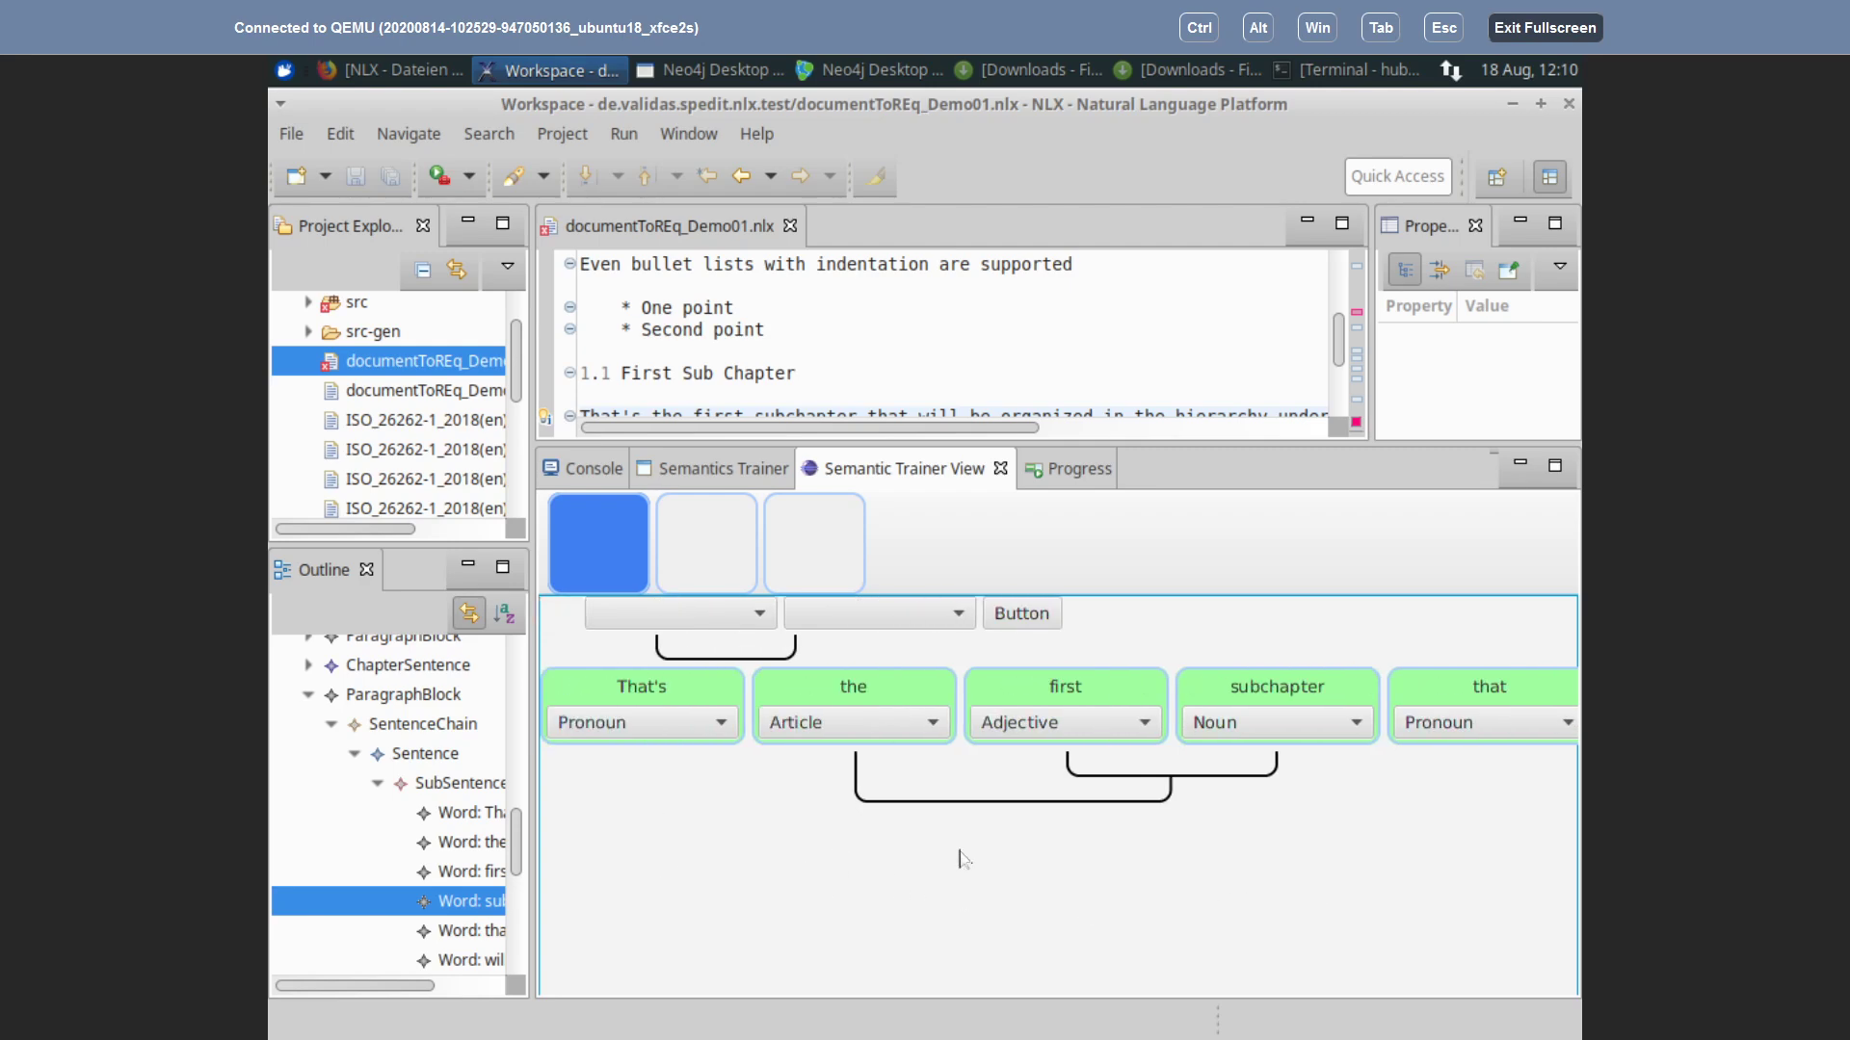
Step: Pan the diagram through 'will be organized in the hierarchy under', then back to 'That's'
{"action": "left_click_drag", "start_coordinate": [1105, 871], "coordinate": [652, 887]}
{"action": "left_click_drag", "start_coordinate": [1226, 875], "coordinate": [723, 880]}
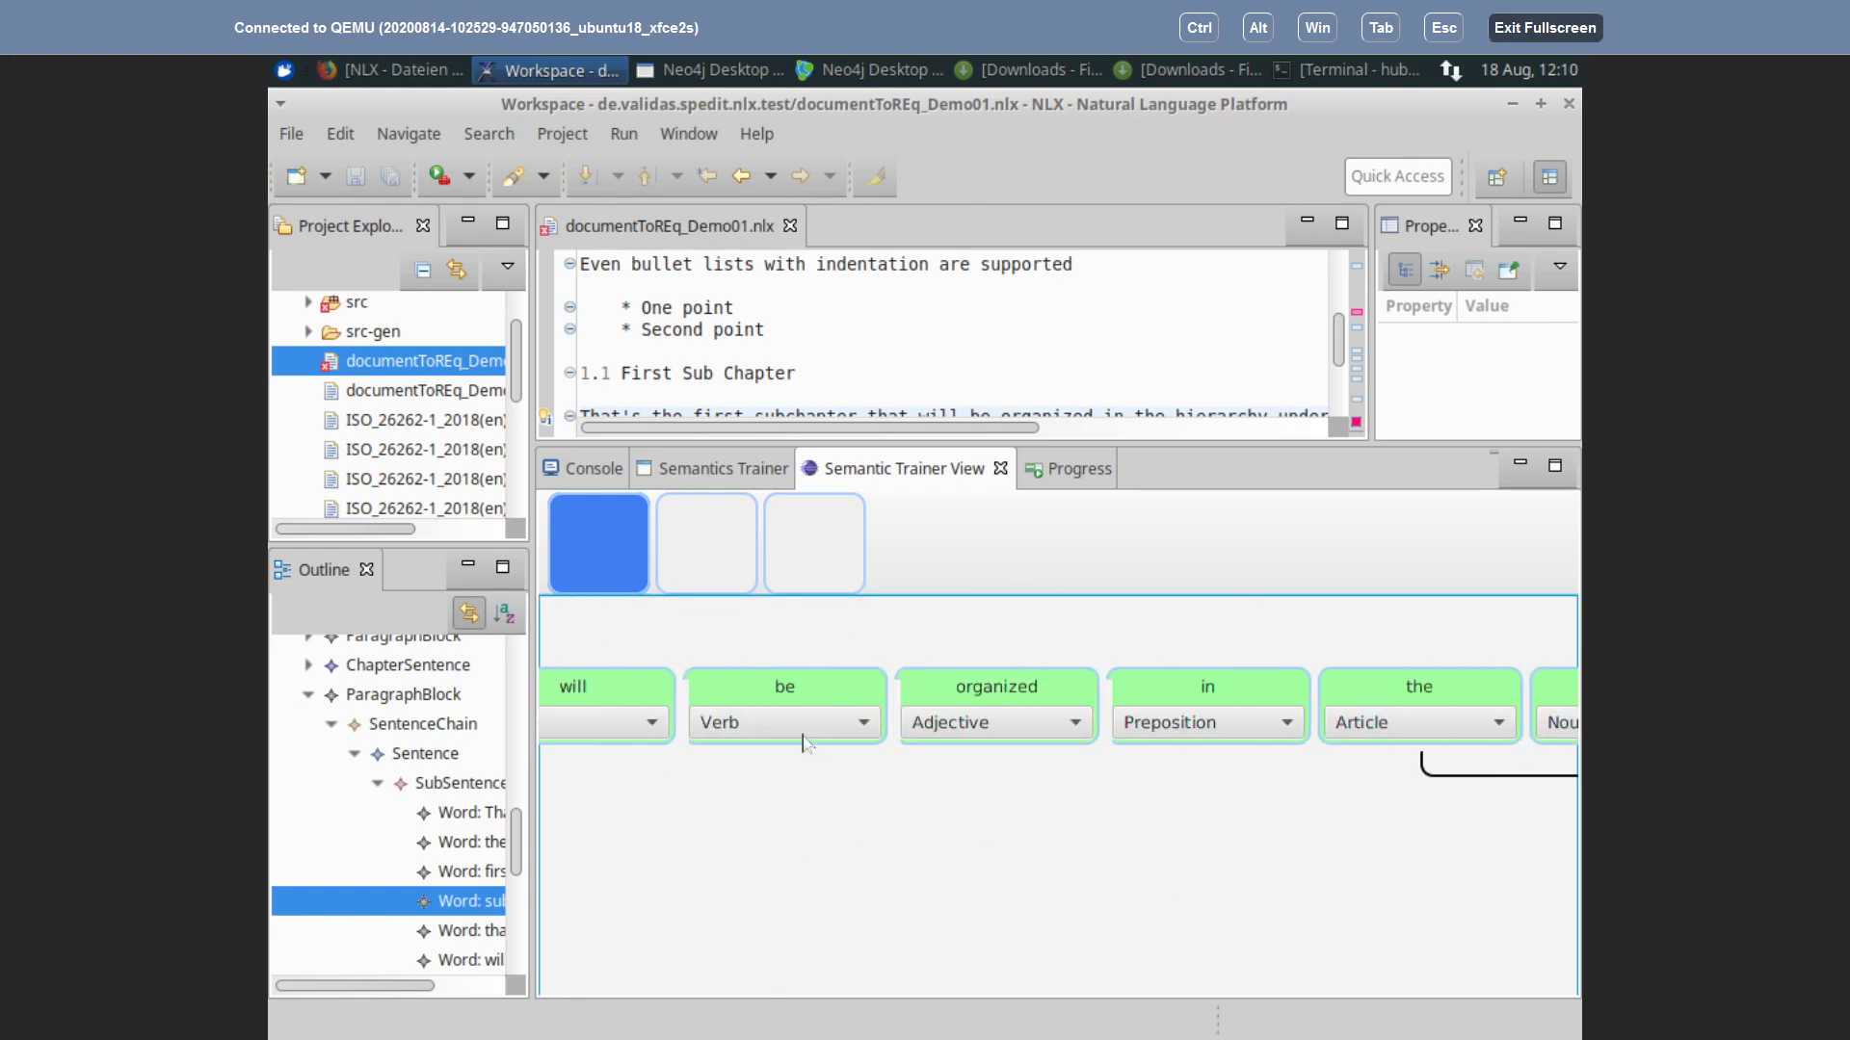
{"action": "left_click_drag", "start_coordinate": [732, 872], "coordinate": [1288, 870]}
{"action": "left_click_drag", "start_coordinate": [756, 920], "coordinate": [491, 948]}
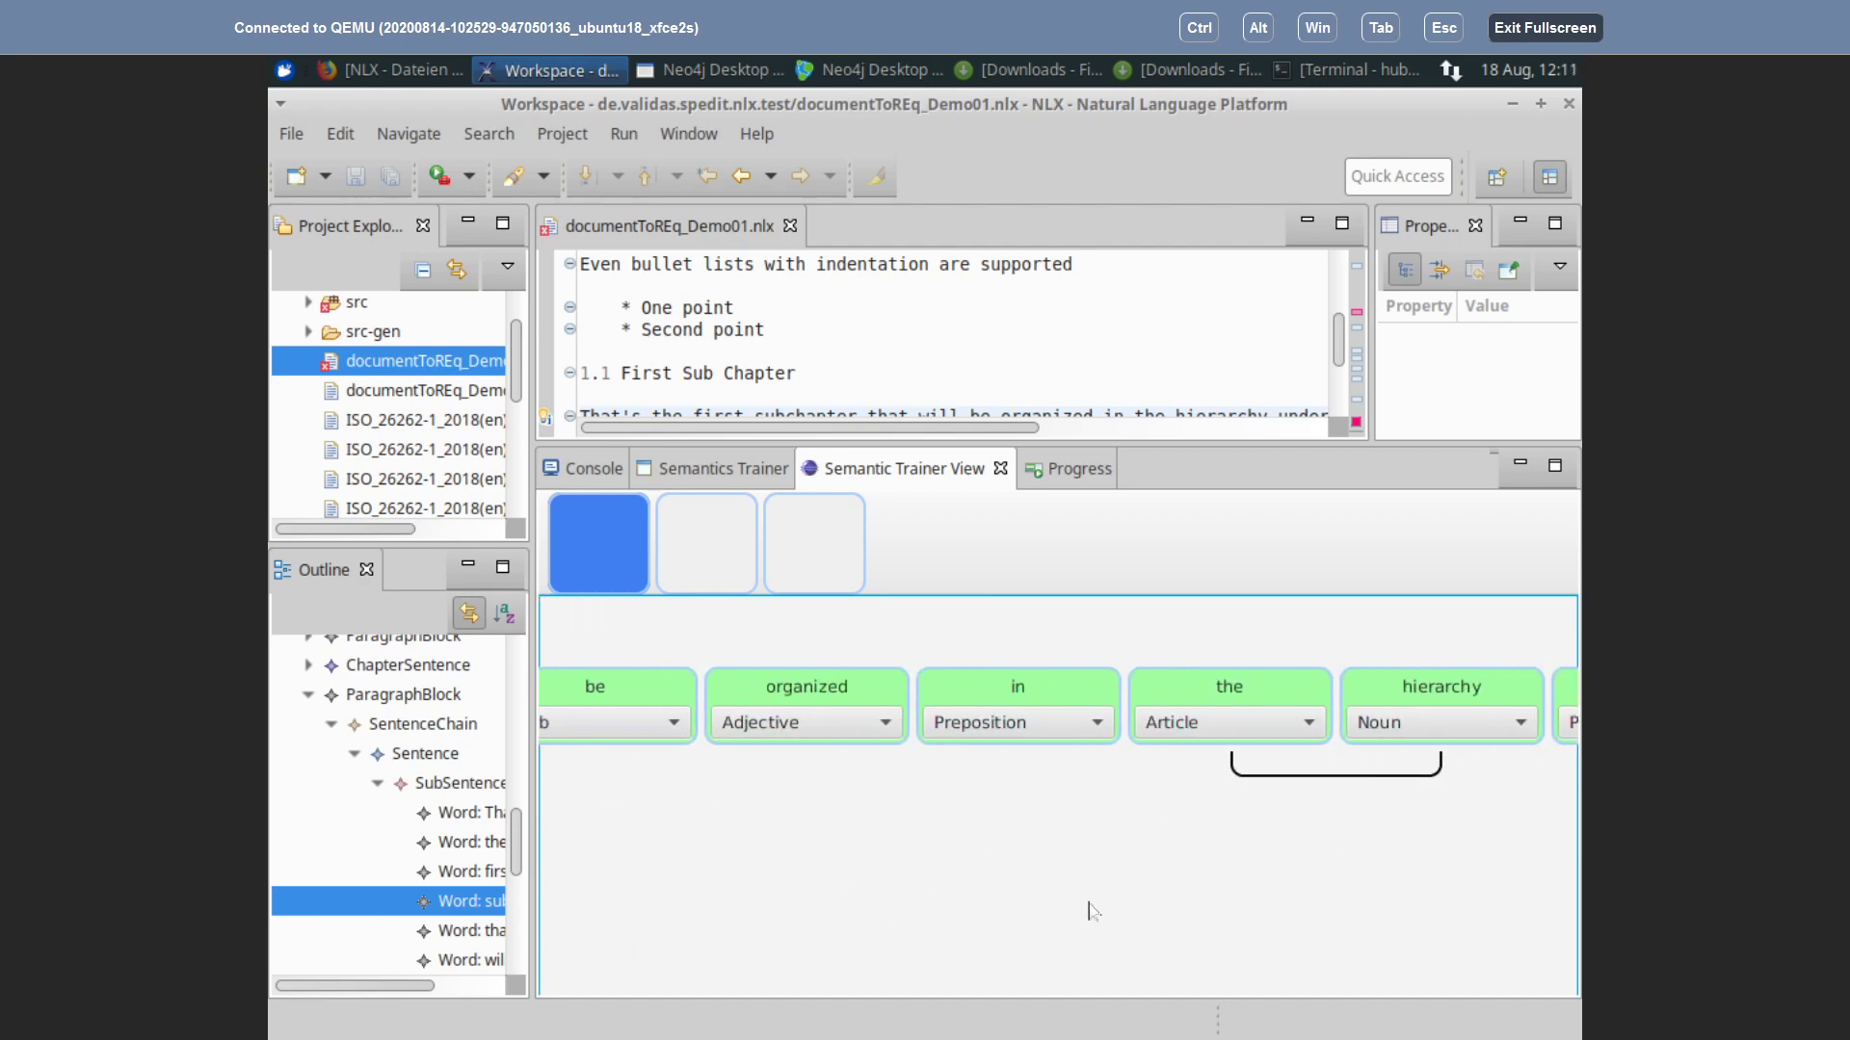
{"action": "left_click_drag", "start_coordinate": [1387, 838], "coordinate": [672, 939]}
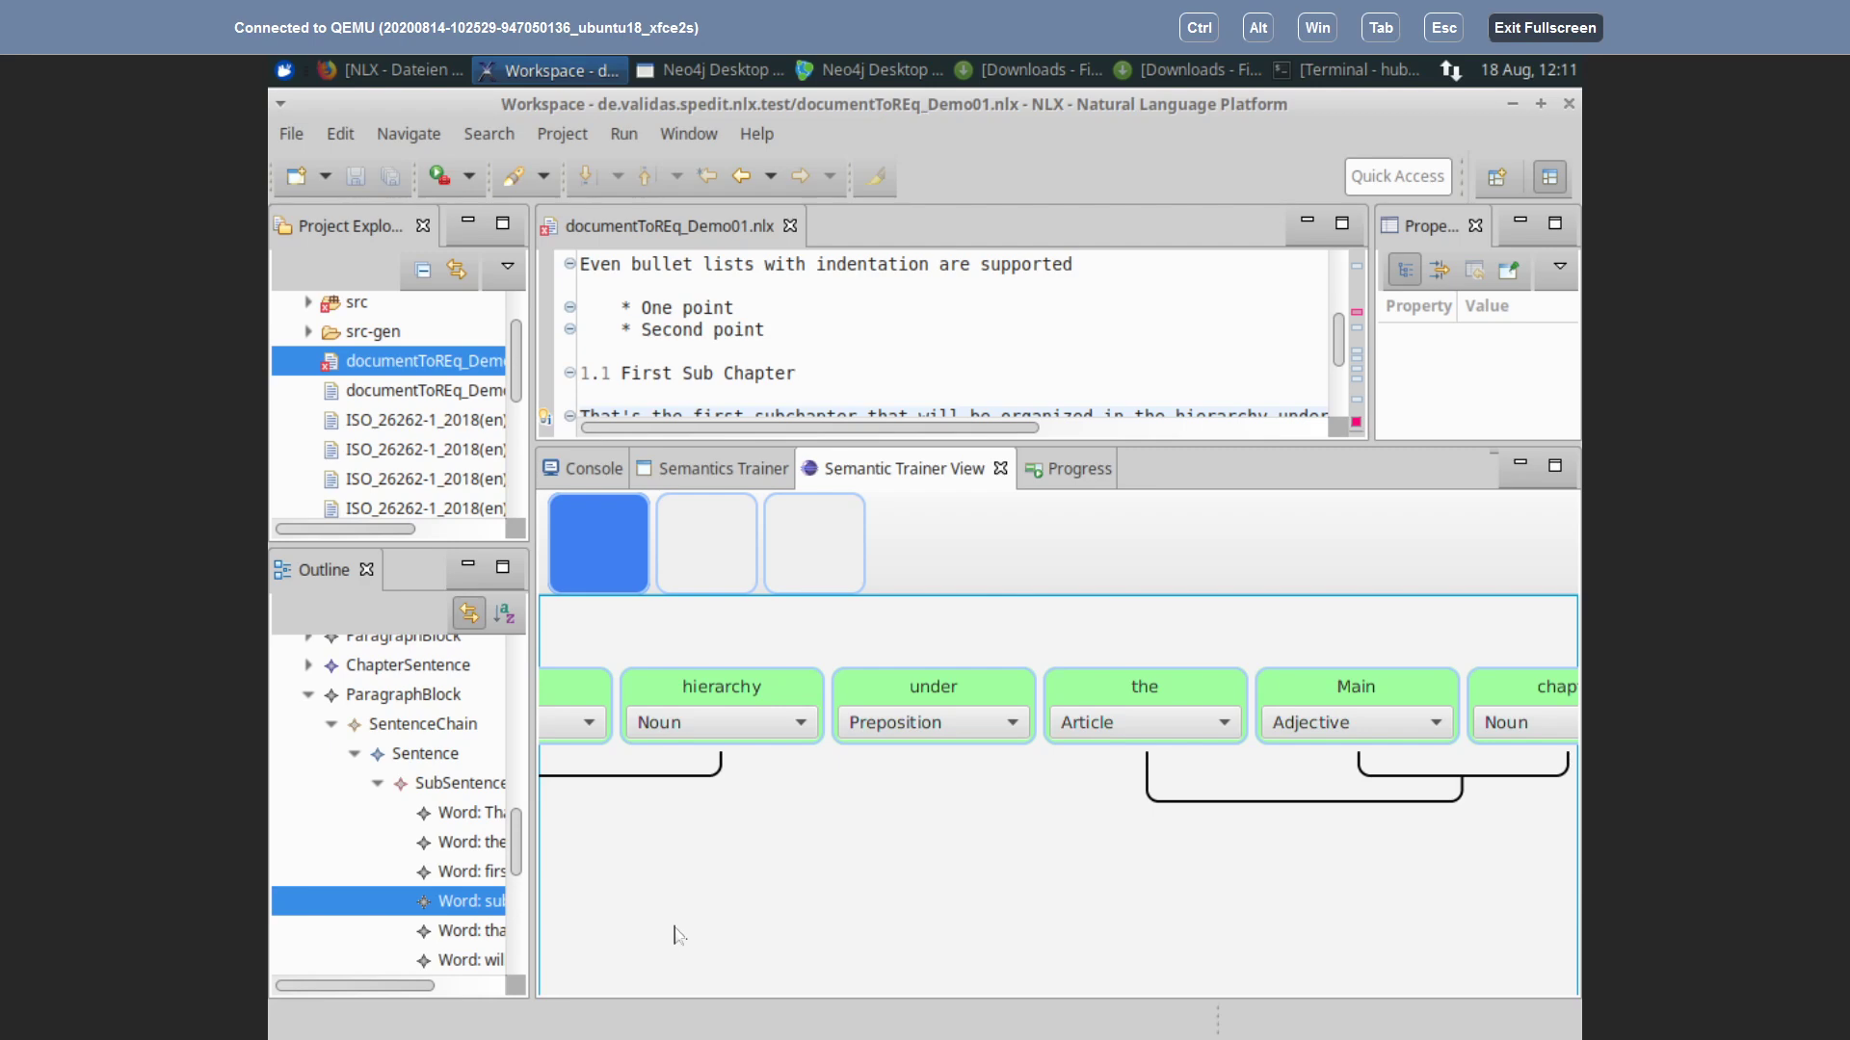
{"action": "left_click_drag", "start_coordinate": [892, 877], "coordinate": [1349, 826]}
{"action": "left_click_drag", "start_coordinate": [641, 854], "coordinate": [1315, 812]}
{"action": "left_click_drag", "start_coordinate": [749, 865], "coordinate": [1374, 854]}
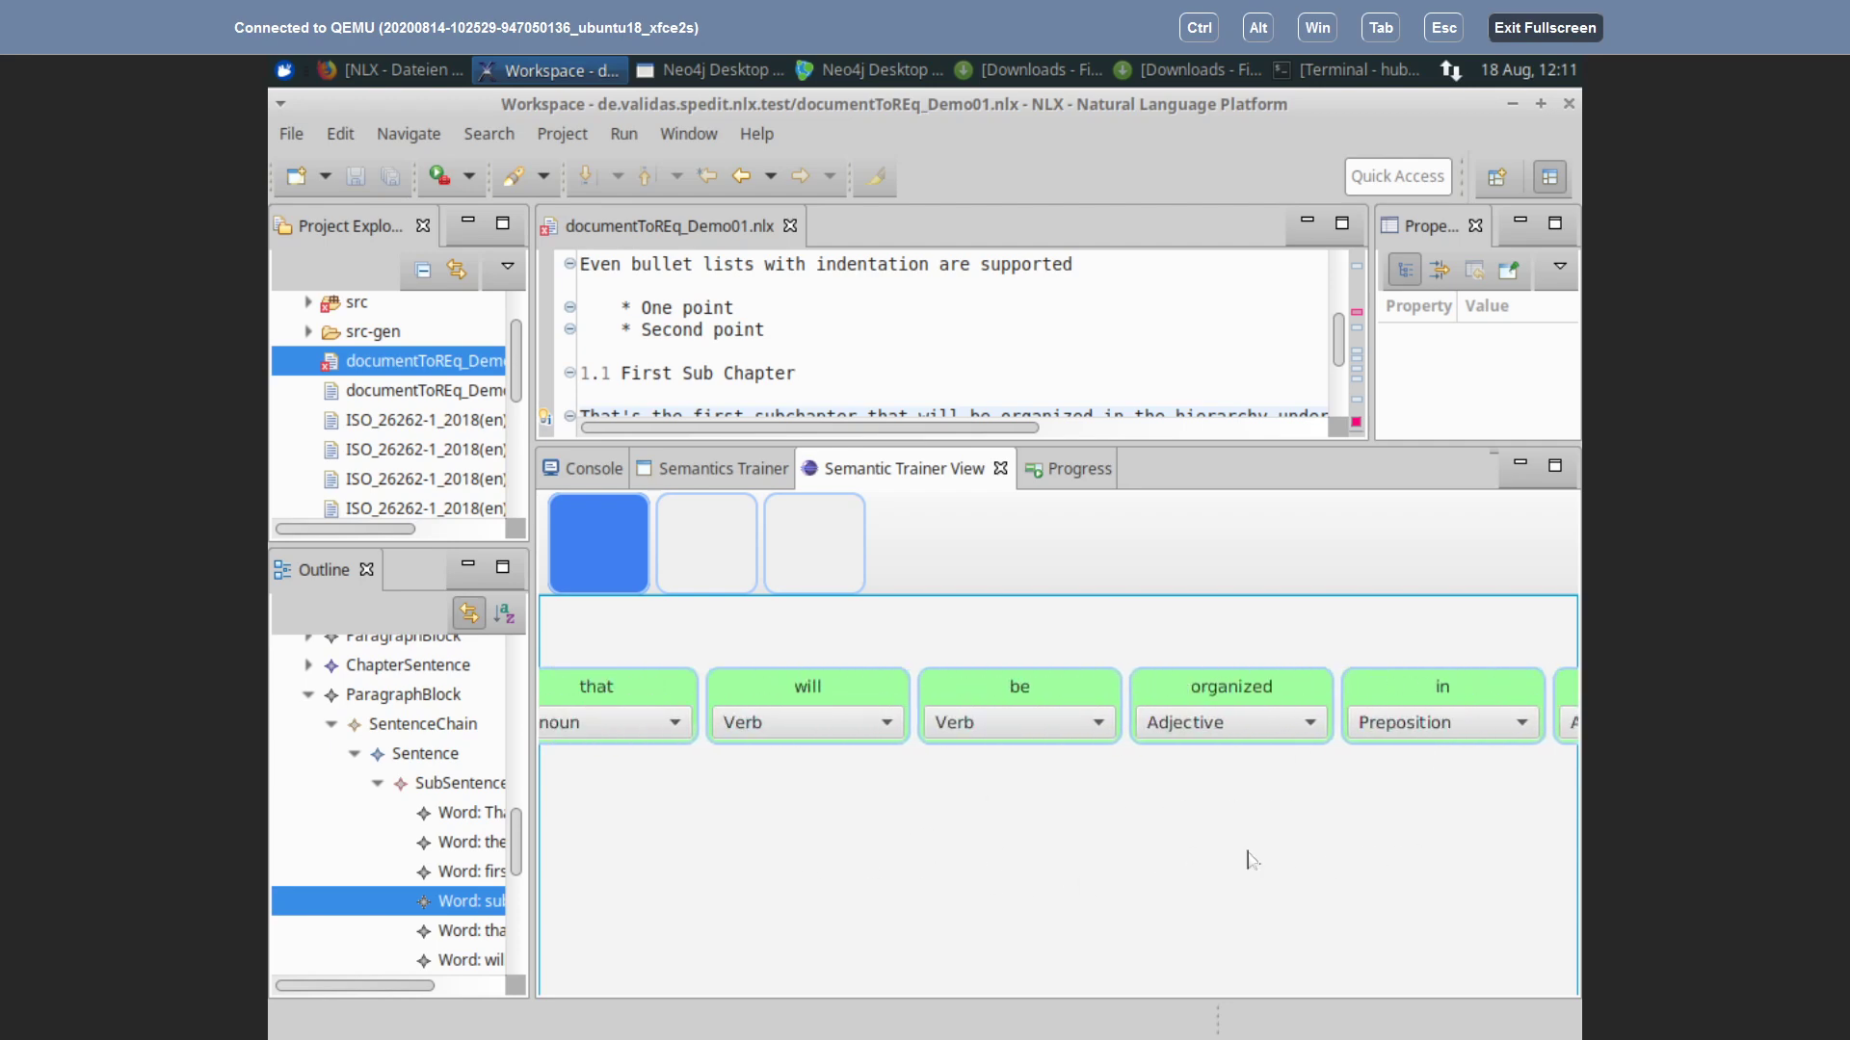
{"action": "left_click_drag", "start_coordinate": [747, 842], "coordinate": [1199, 838]}
{"action": "left_click_drag", "start_coordinate": [619, 863], "coordinate": [1160, 876]}
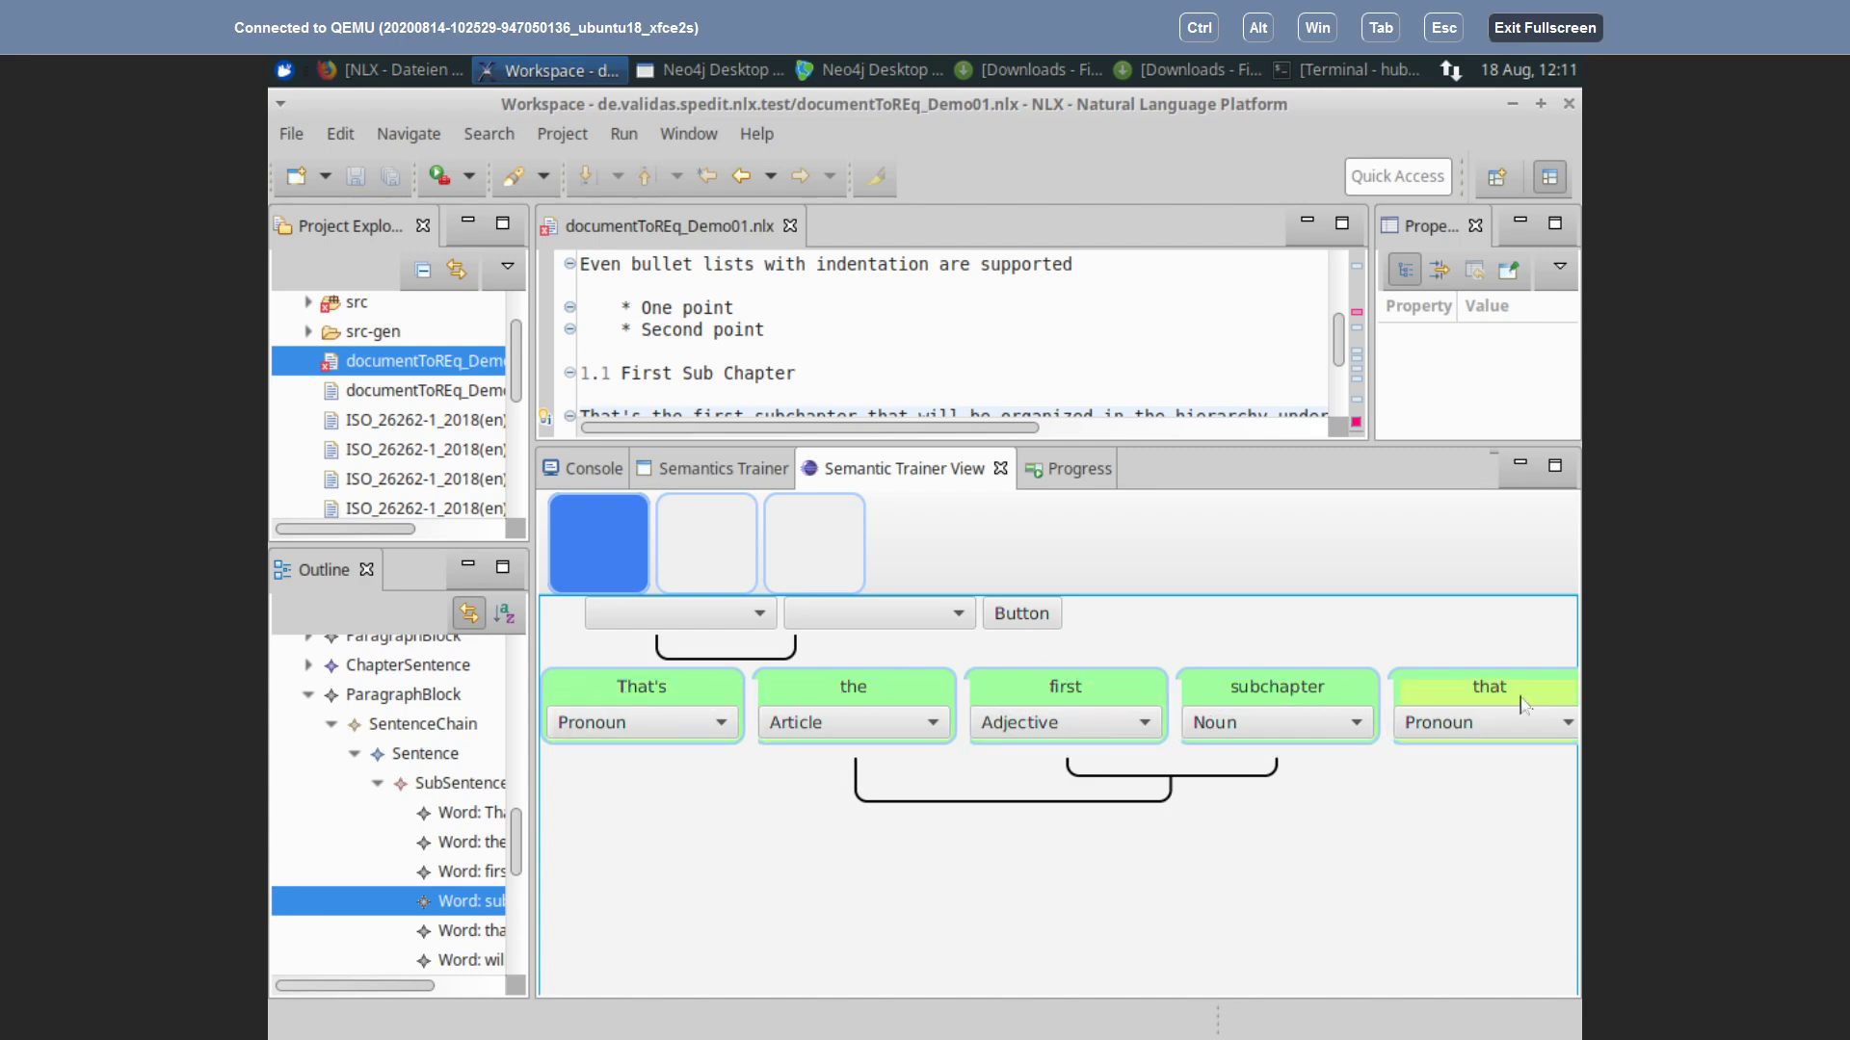
{"action": "scroll", "coordinate": [1094, 866], "scroll_direction": "right", "scroll_amount": 4}
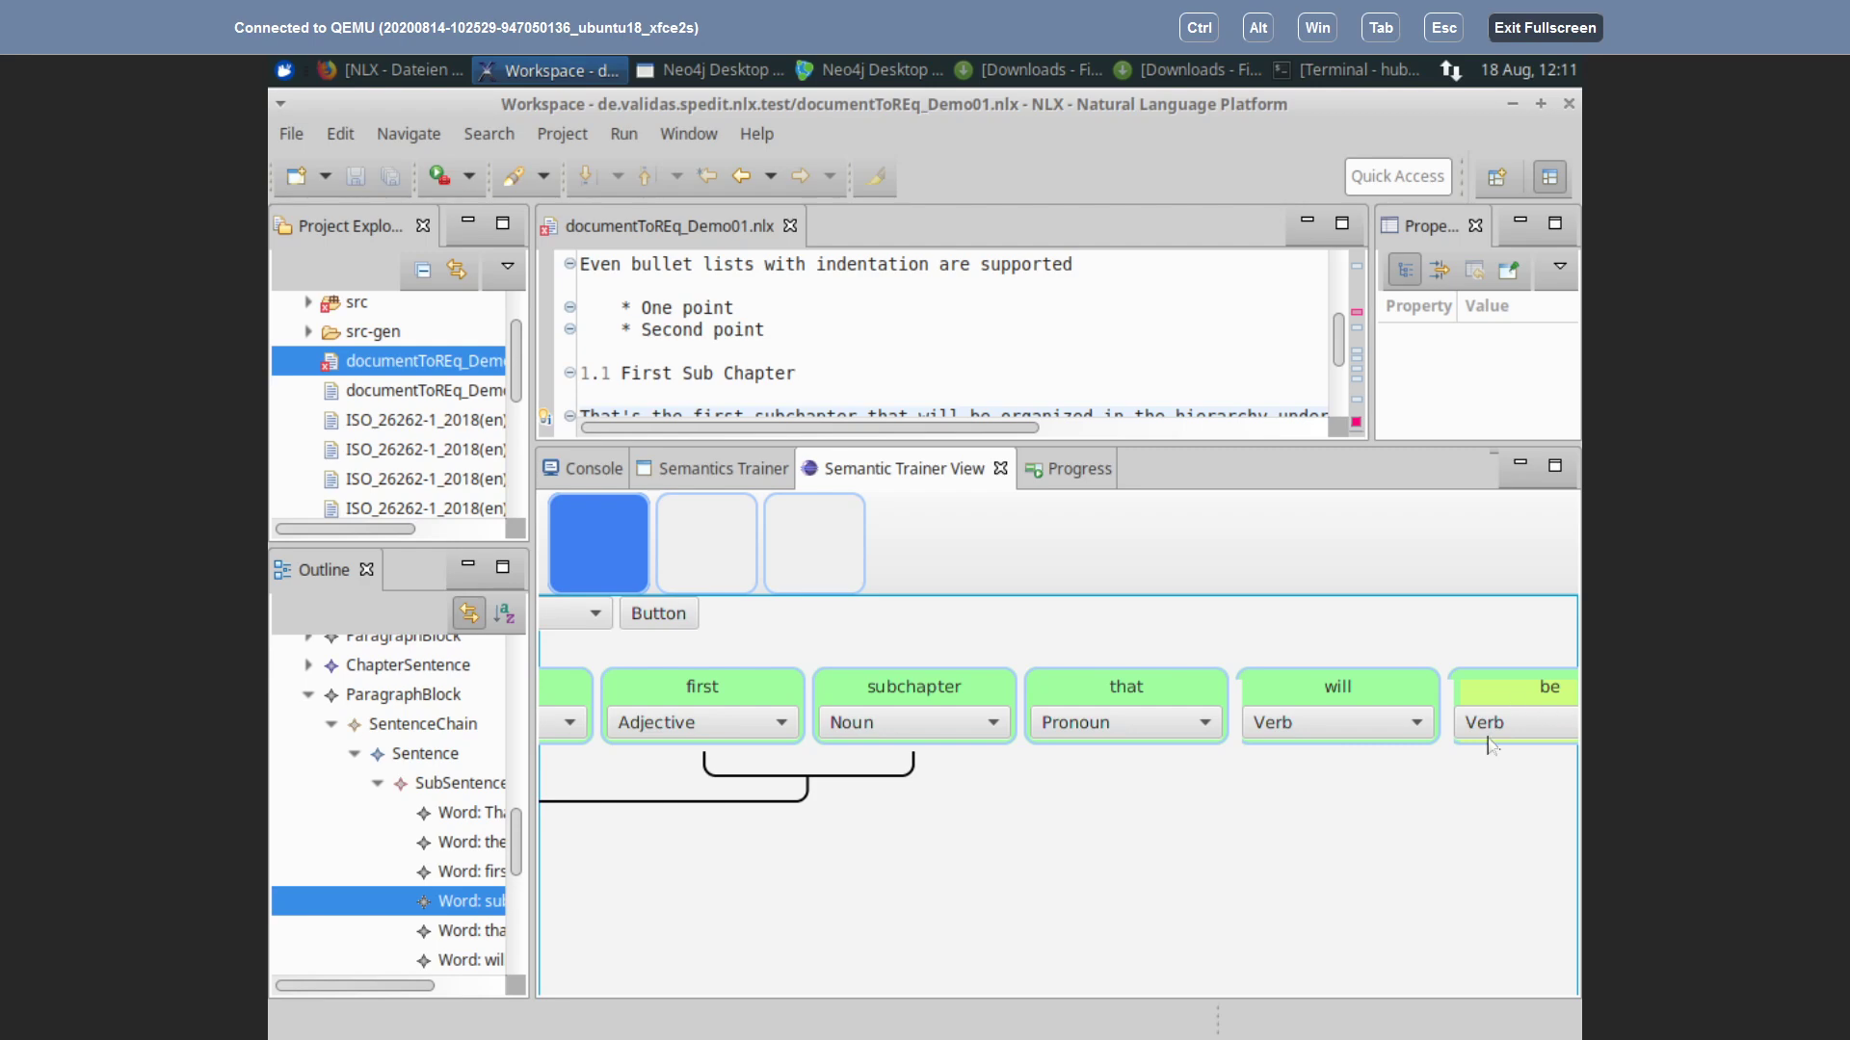
{"action": "scroll", "coordinate": [901, 920], "scroll_direction": "right", "scroll_amount": 3}
{"action": "scroll", "coordinate": [900, 920], "scroll_direction": "right", "scroll_amount": 4}
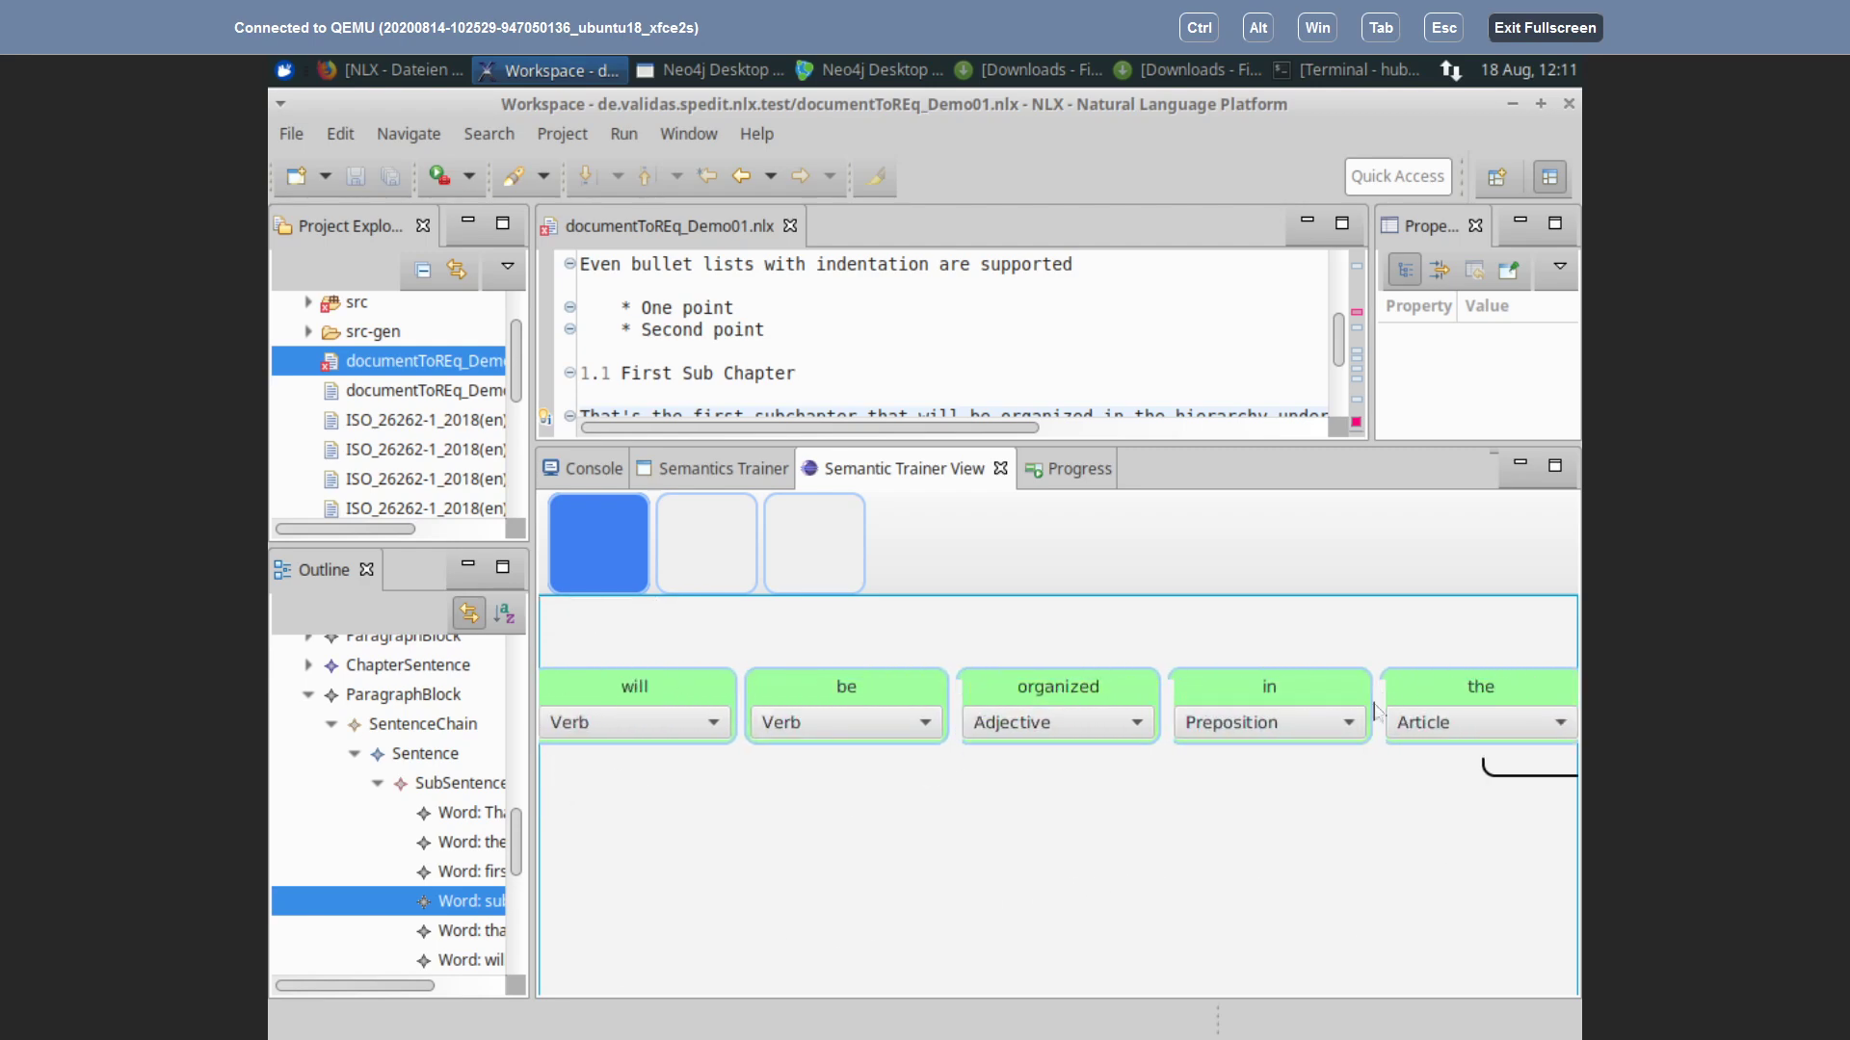
{"action": "scroll", "coordinate": [917, 880], "scroll_direction": "right", "scroll_amount": 3}
{"action": "scroll", "coordinate": [917, 880], "scroll_direction": "right", "scroll_amount": 3}
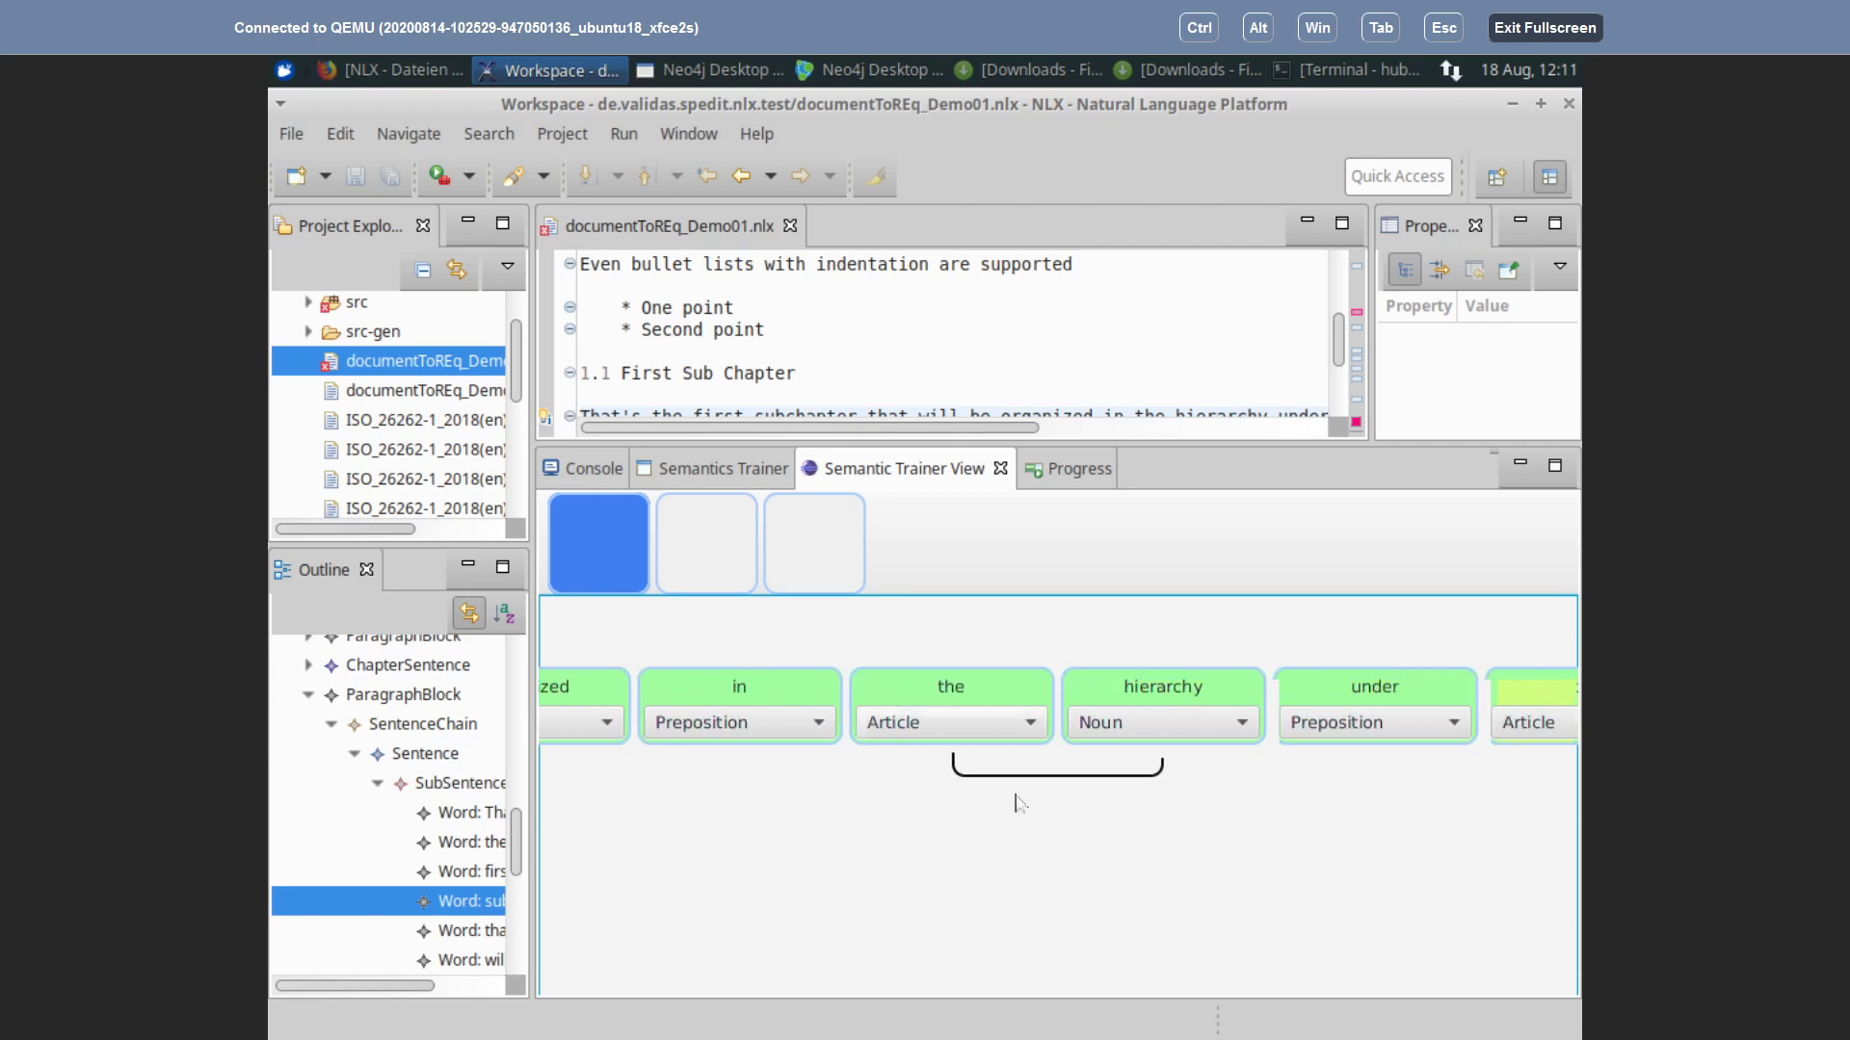
{"action": "scroll", "coordinate": [867, 872], "scroll_direction": "left", "scroll_amount": 1}
{"action": "scroll", "coordinate": [684, 898], "scroll_direction": "right", "scroll_amount": 3}
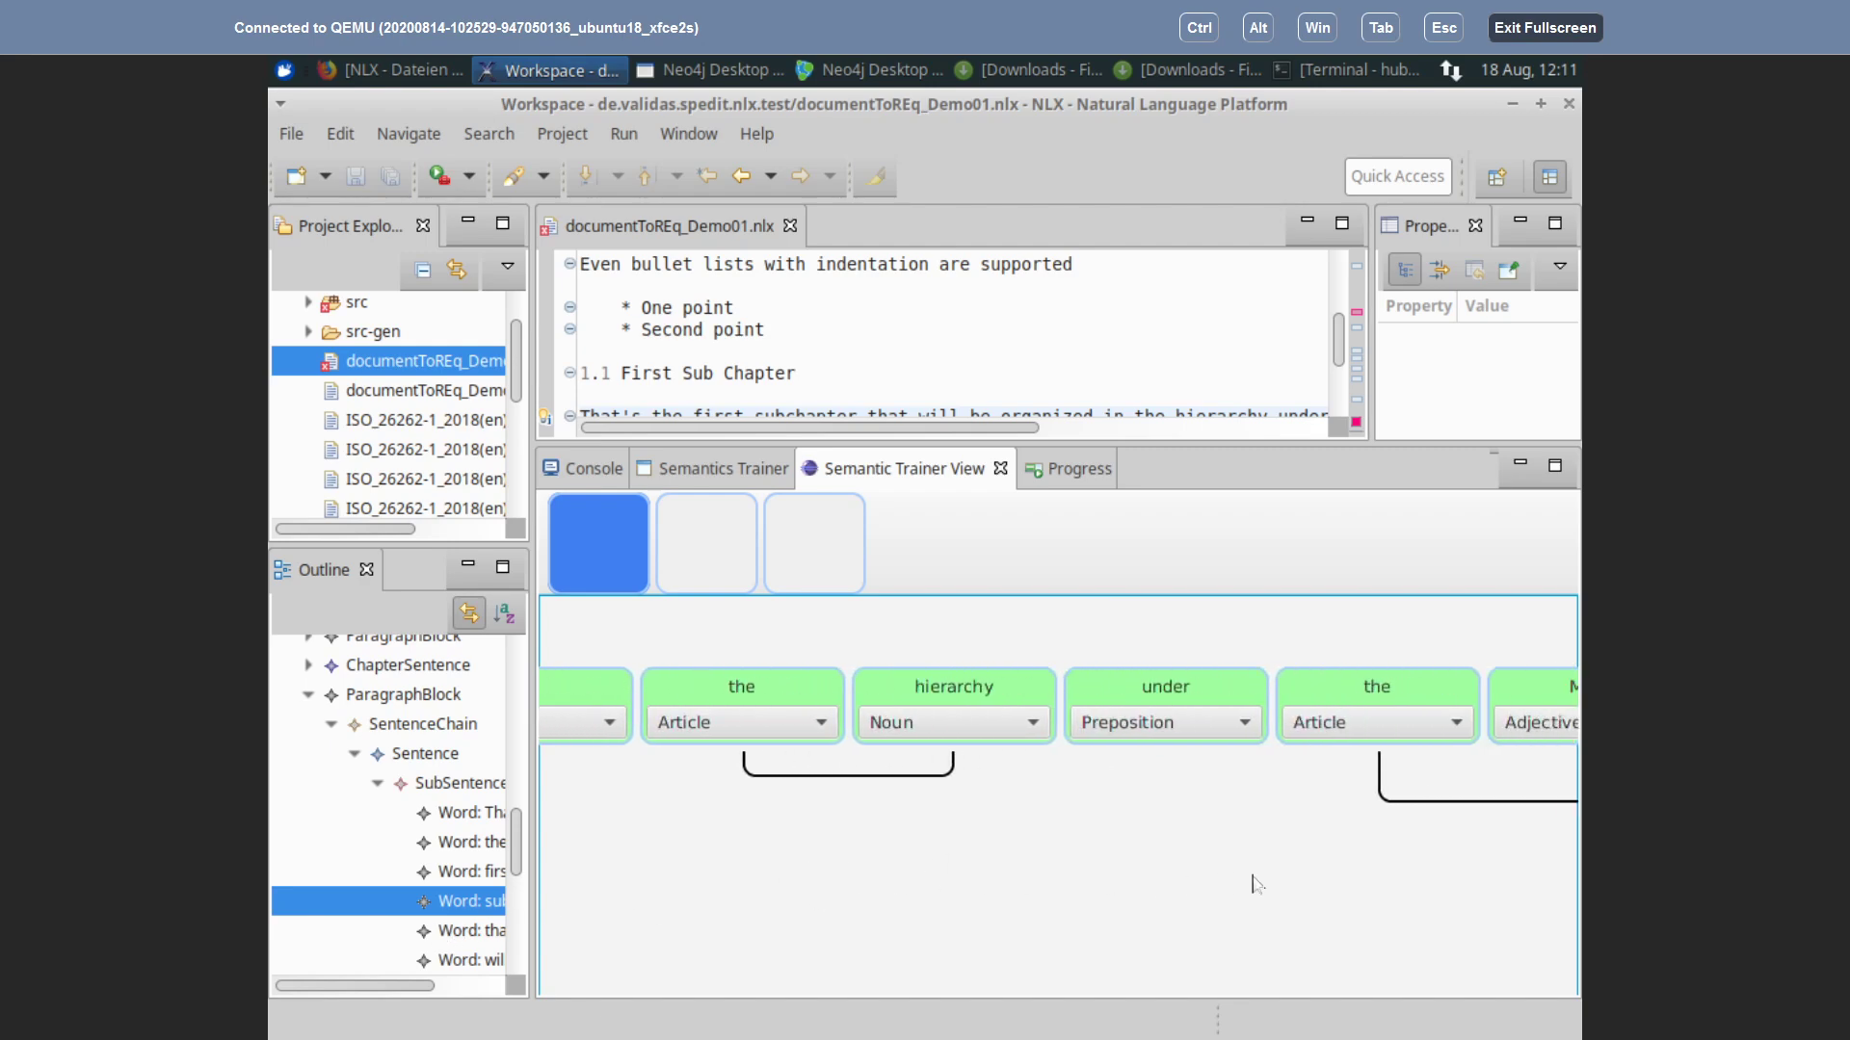
{"action": "scroll", "coordinate": [931, 901], "scroll_direction": "right", "scroll_amount": 6}
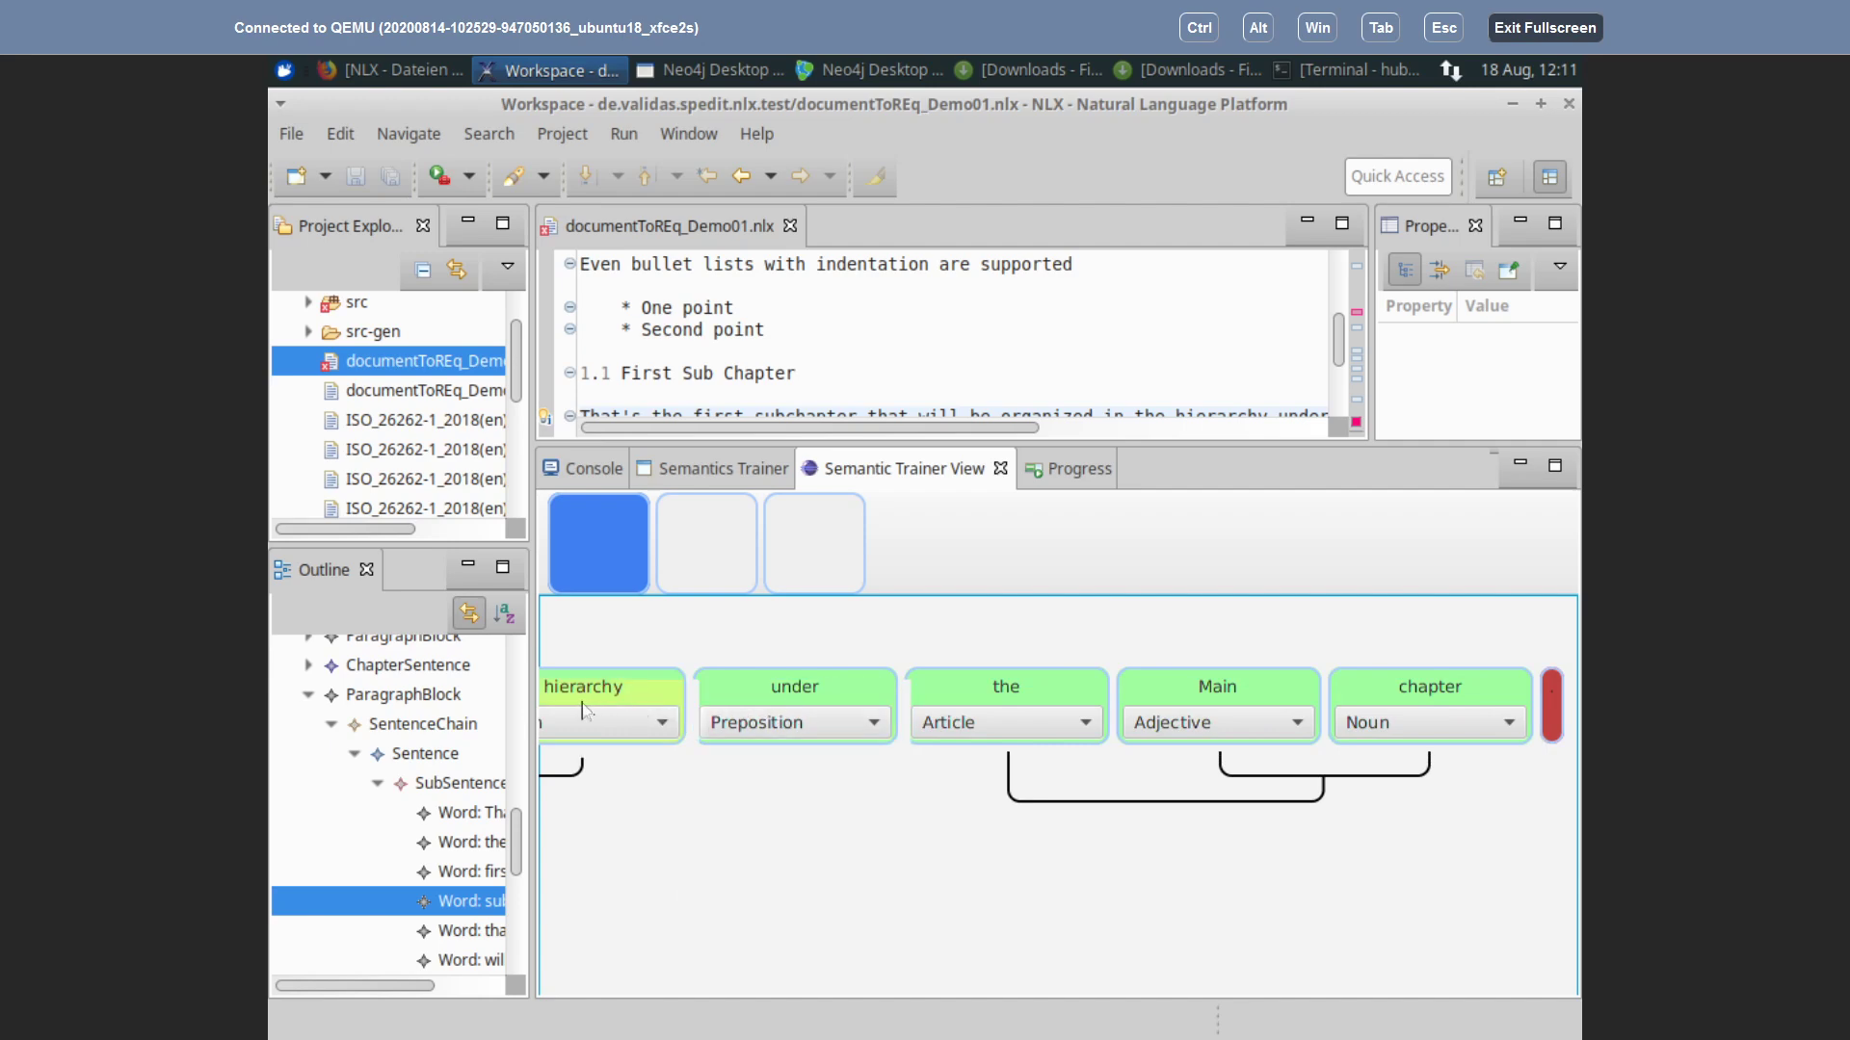
{"action": "scroll", "coordinate": [1100, 878], "scroll_direction": "left", "scroll_amount": 8}
{"action": "scroll", "coordinate": [1099, 878], "scroll_direction": "left", "scroll_amount": 10}
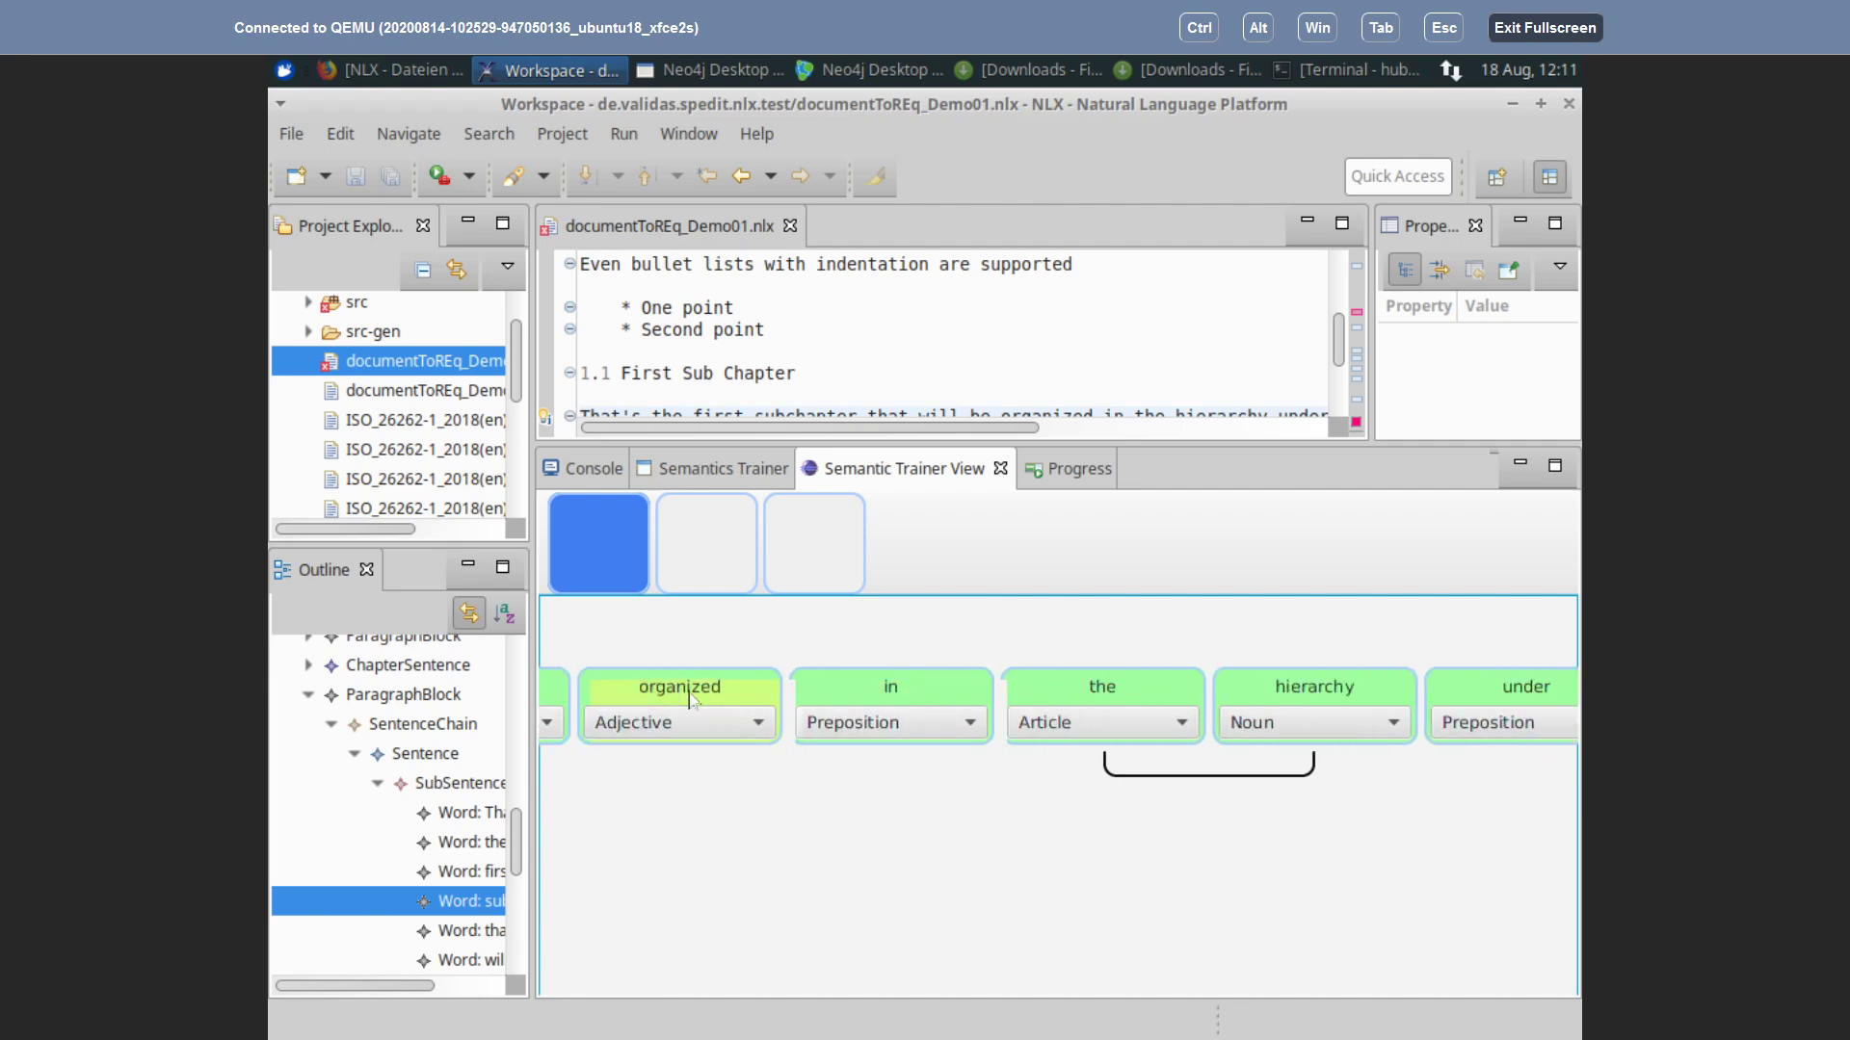
{"action": "left_click_drag", "start_coordinate": [797, 829], "coordinate": [1454, 740]}
{"action": "left_click_drag", "start_coordinate": [859, 845], "coordinate": [1318, 773]}
{"action": "scroll", "coordinate": [735, 867], "scroll_direction": "left", "scroll_amount": 4}
{"action": "scroll", "coordinate": [991, 842], "scroll_direction": "left", "scroll_amount": 13}
{"action": "scroll", "coordinate": [983, 865], "scroll_direction": "left", "scroll_amount": 10}
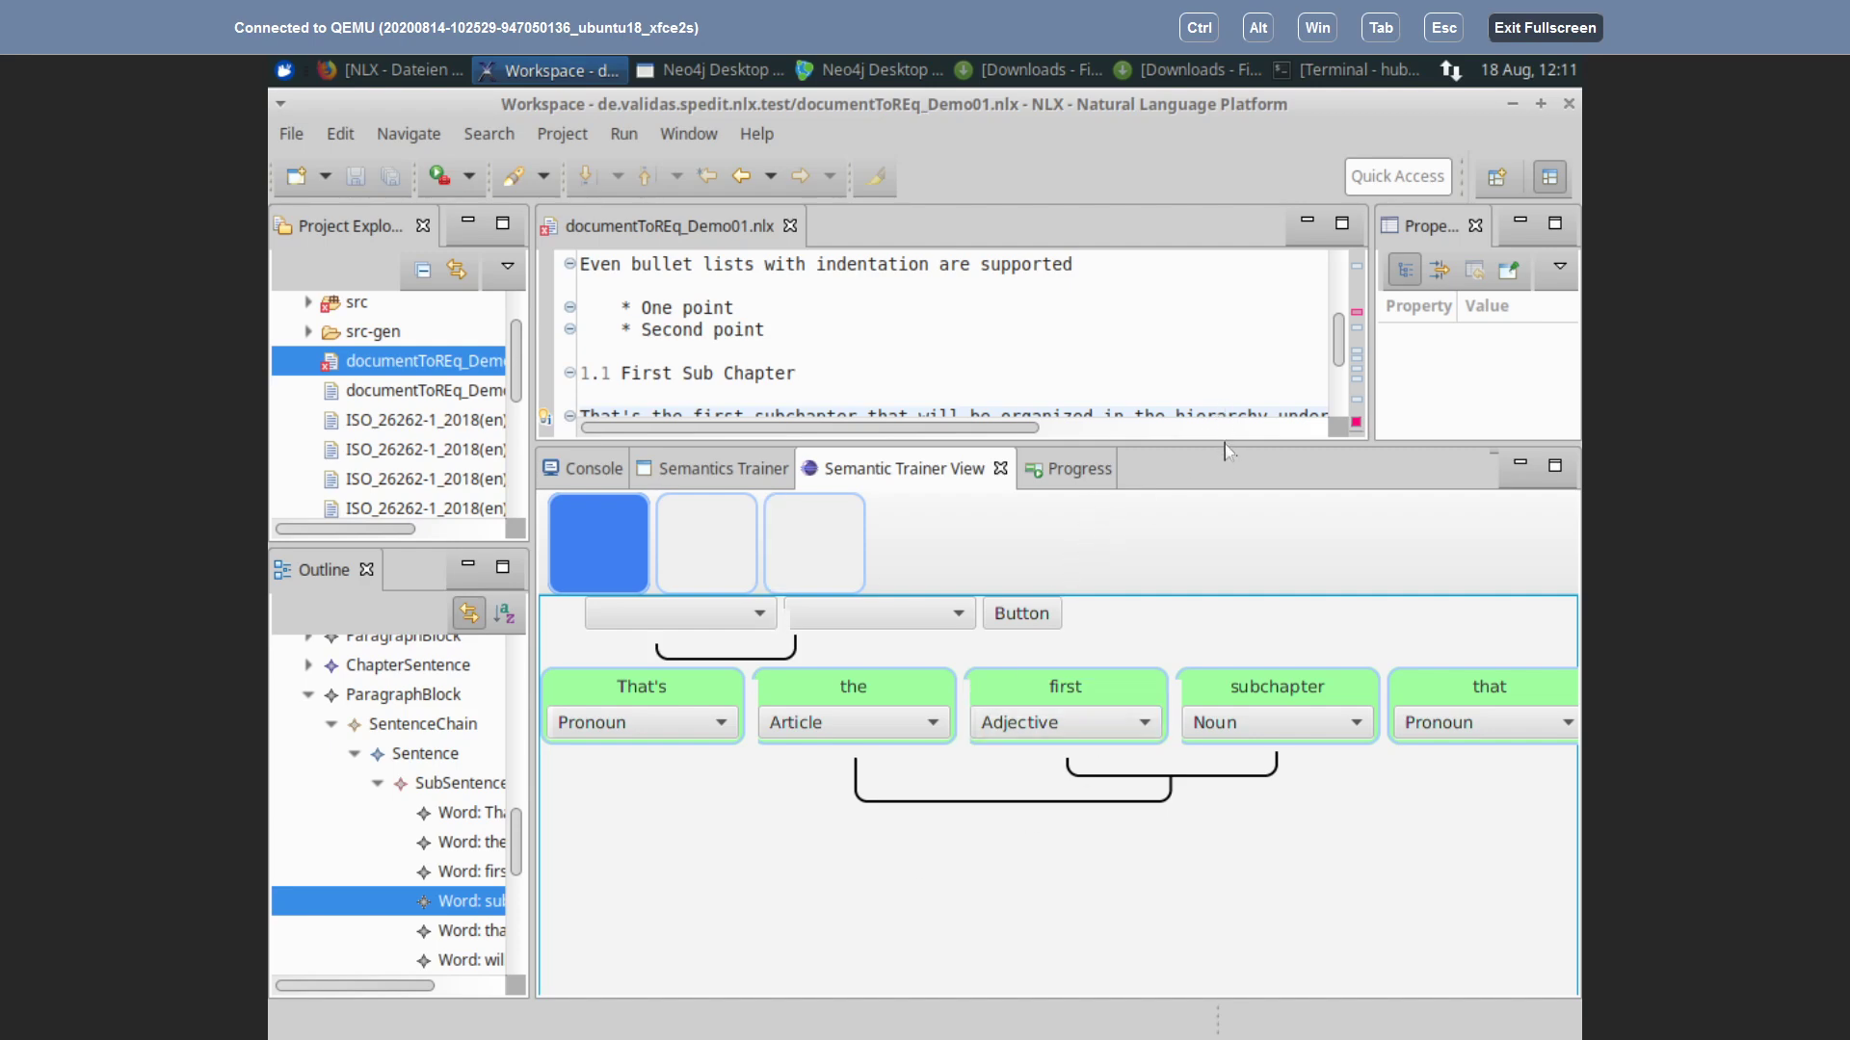
Step: Enlarge the document text area and delete the stray '?' before 'query' in the URL
{"action": "left_click_drag", "start_coordinate": [1225, 443], "coordinate": [1225, 760]}
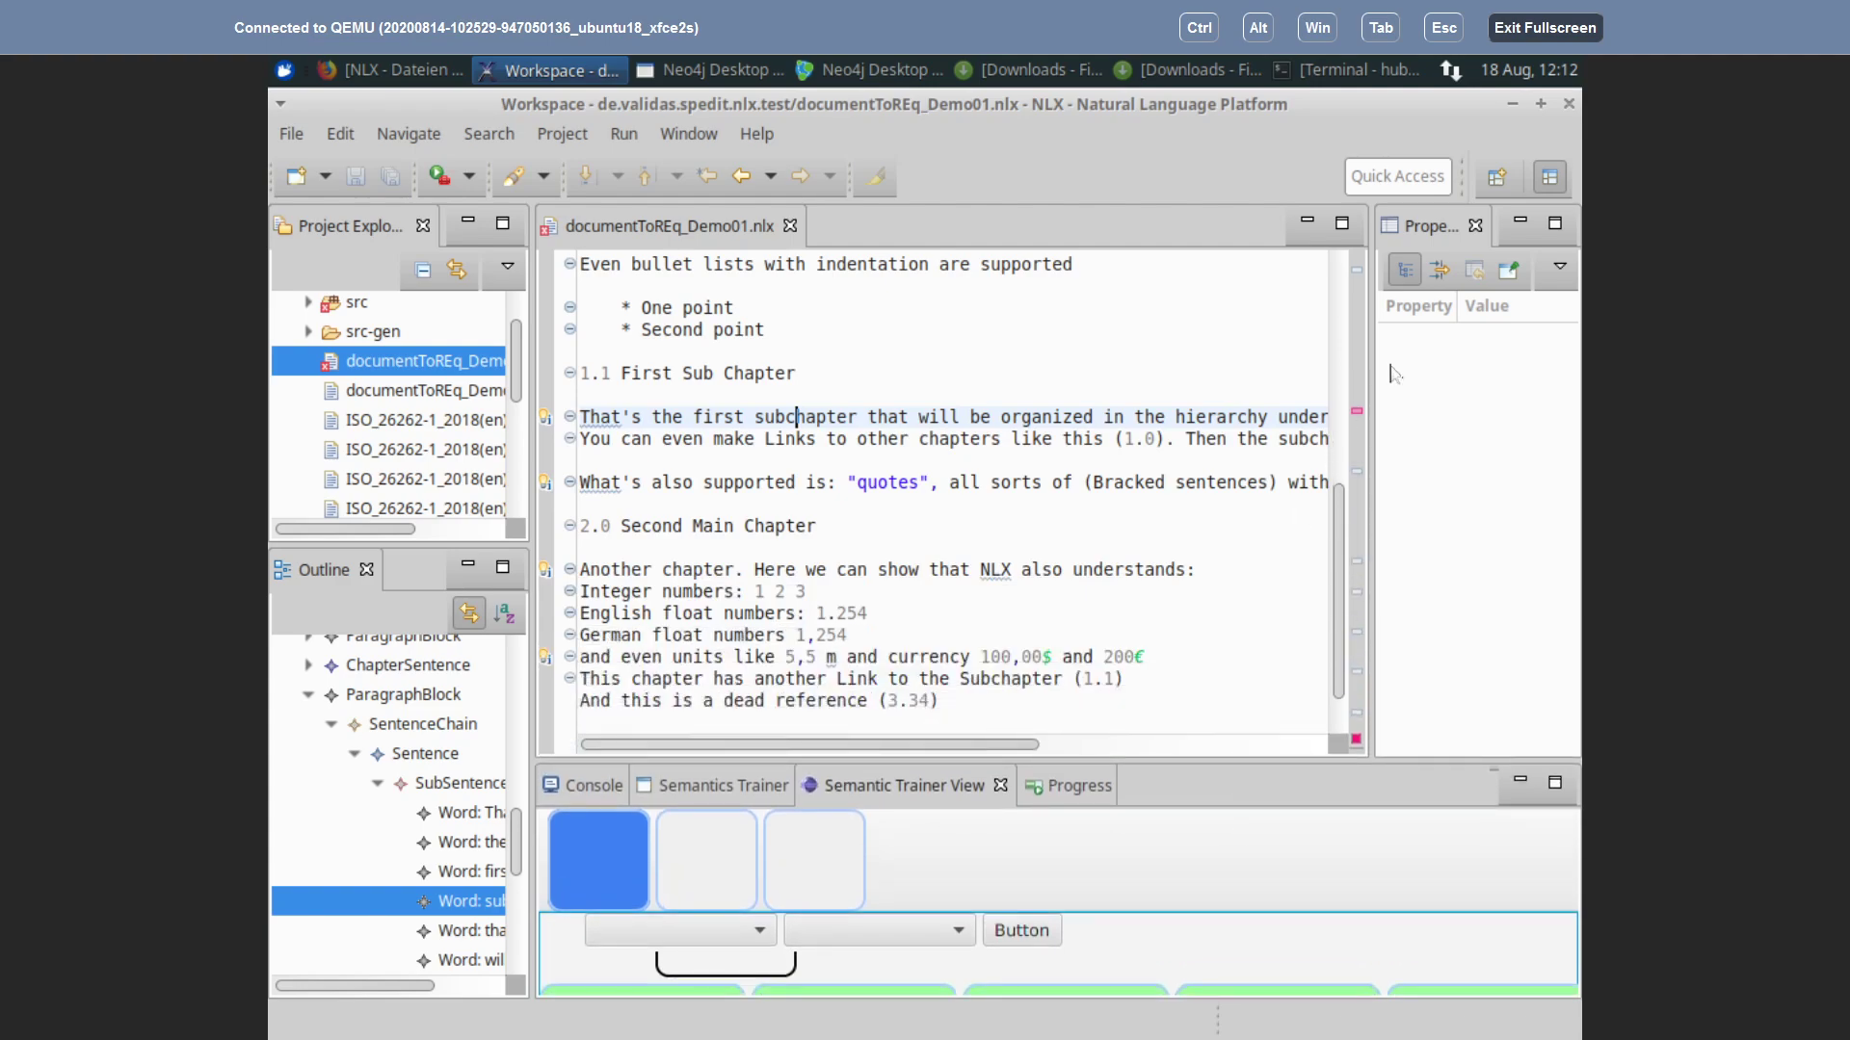
{"action": "left_click", "coordinate": [1358, 415]}
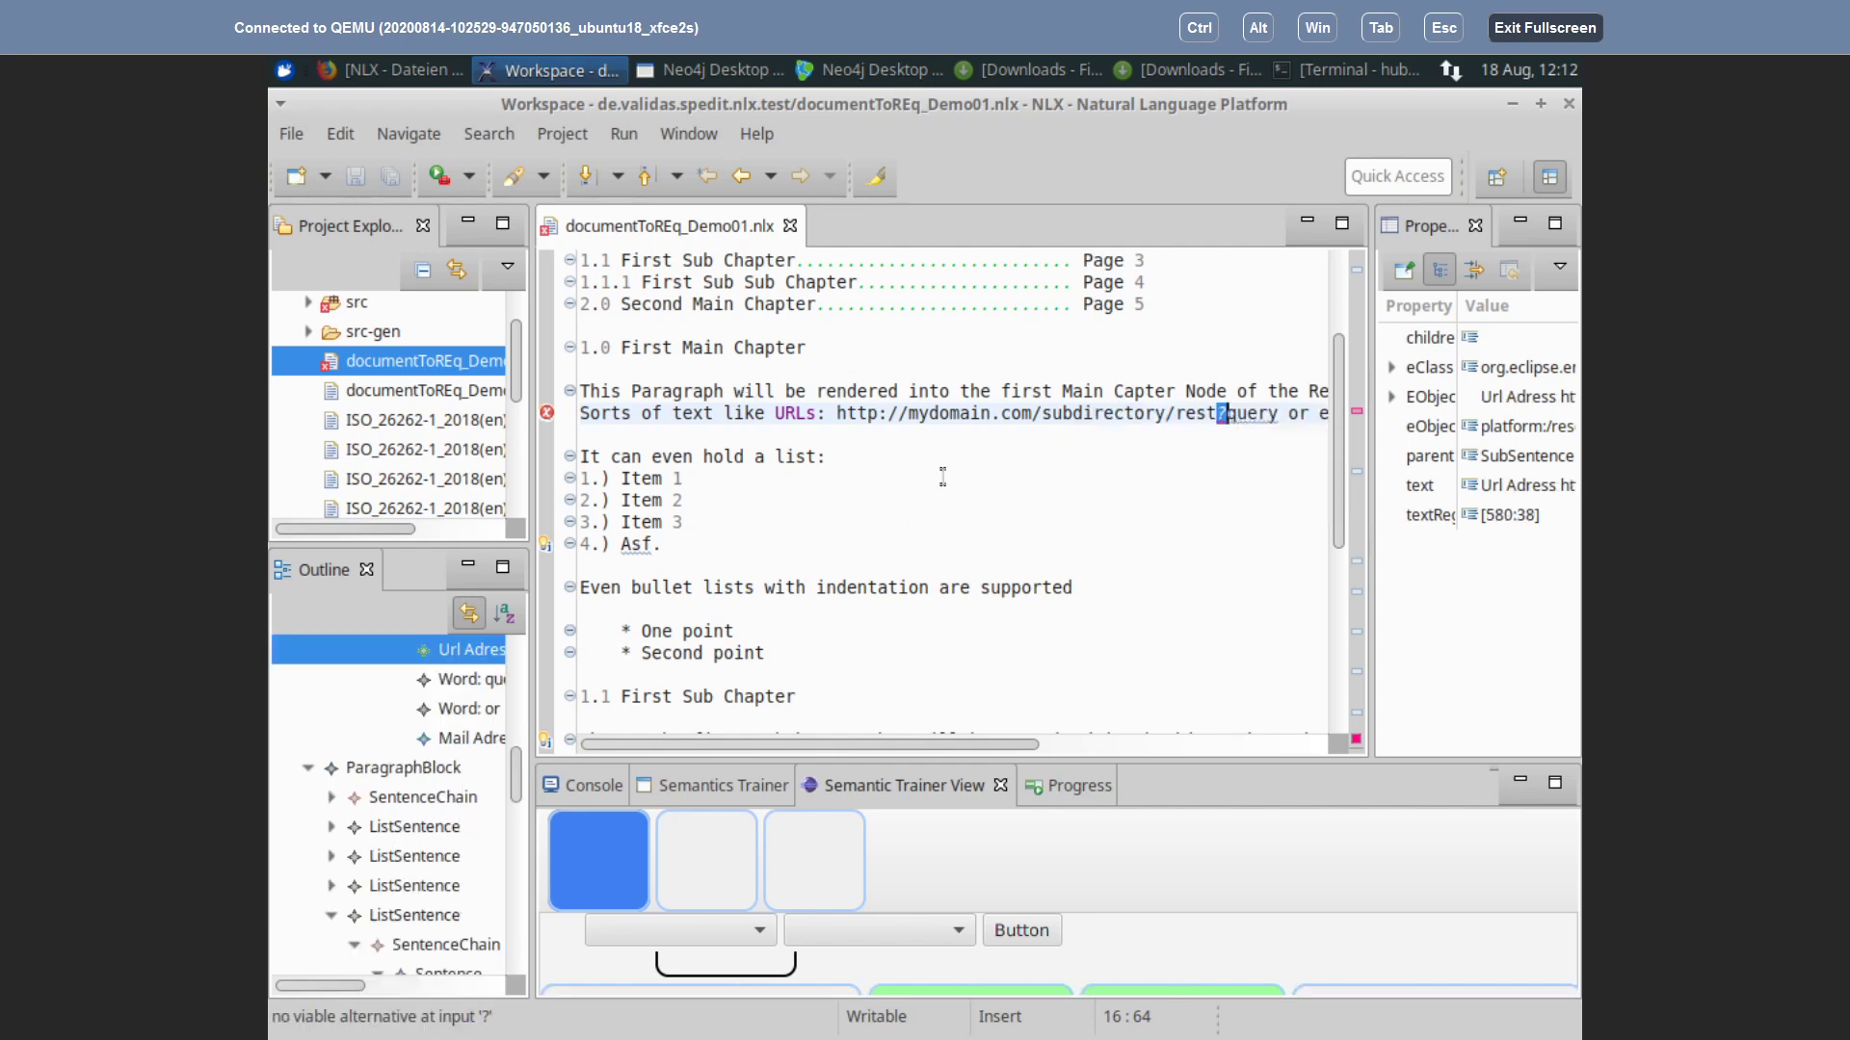
{"action": "left_click", "coordinate": [1226, 415]}
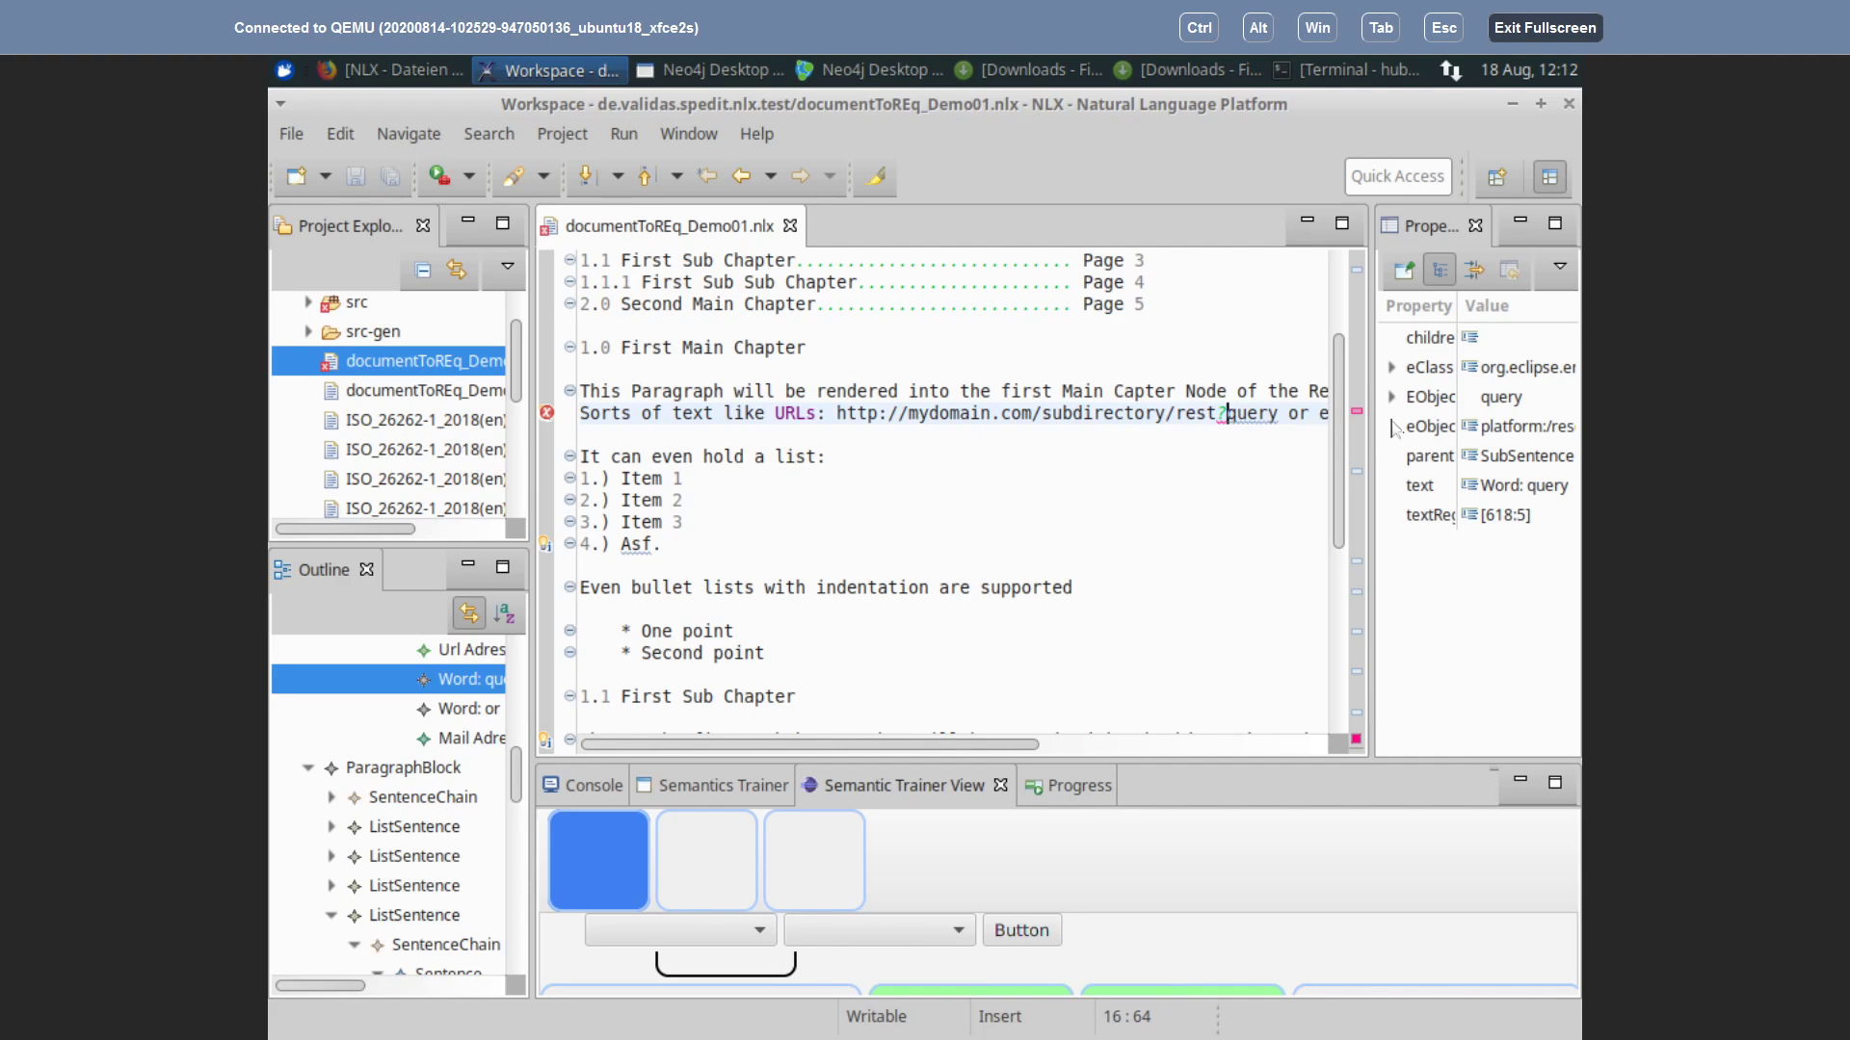
{"action": "key", "text": "BackSpace"}
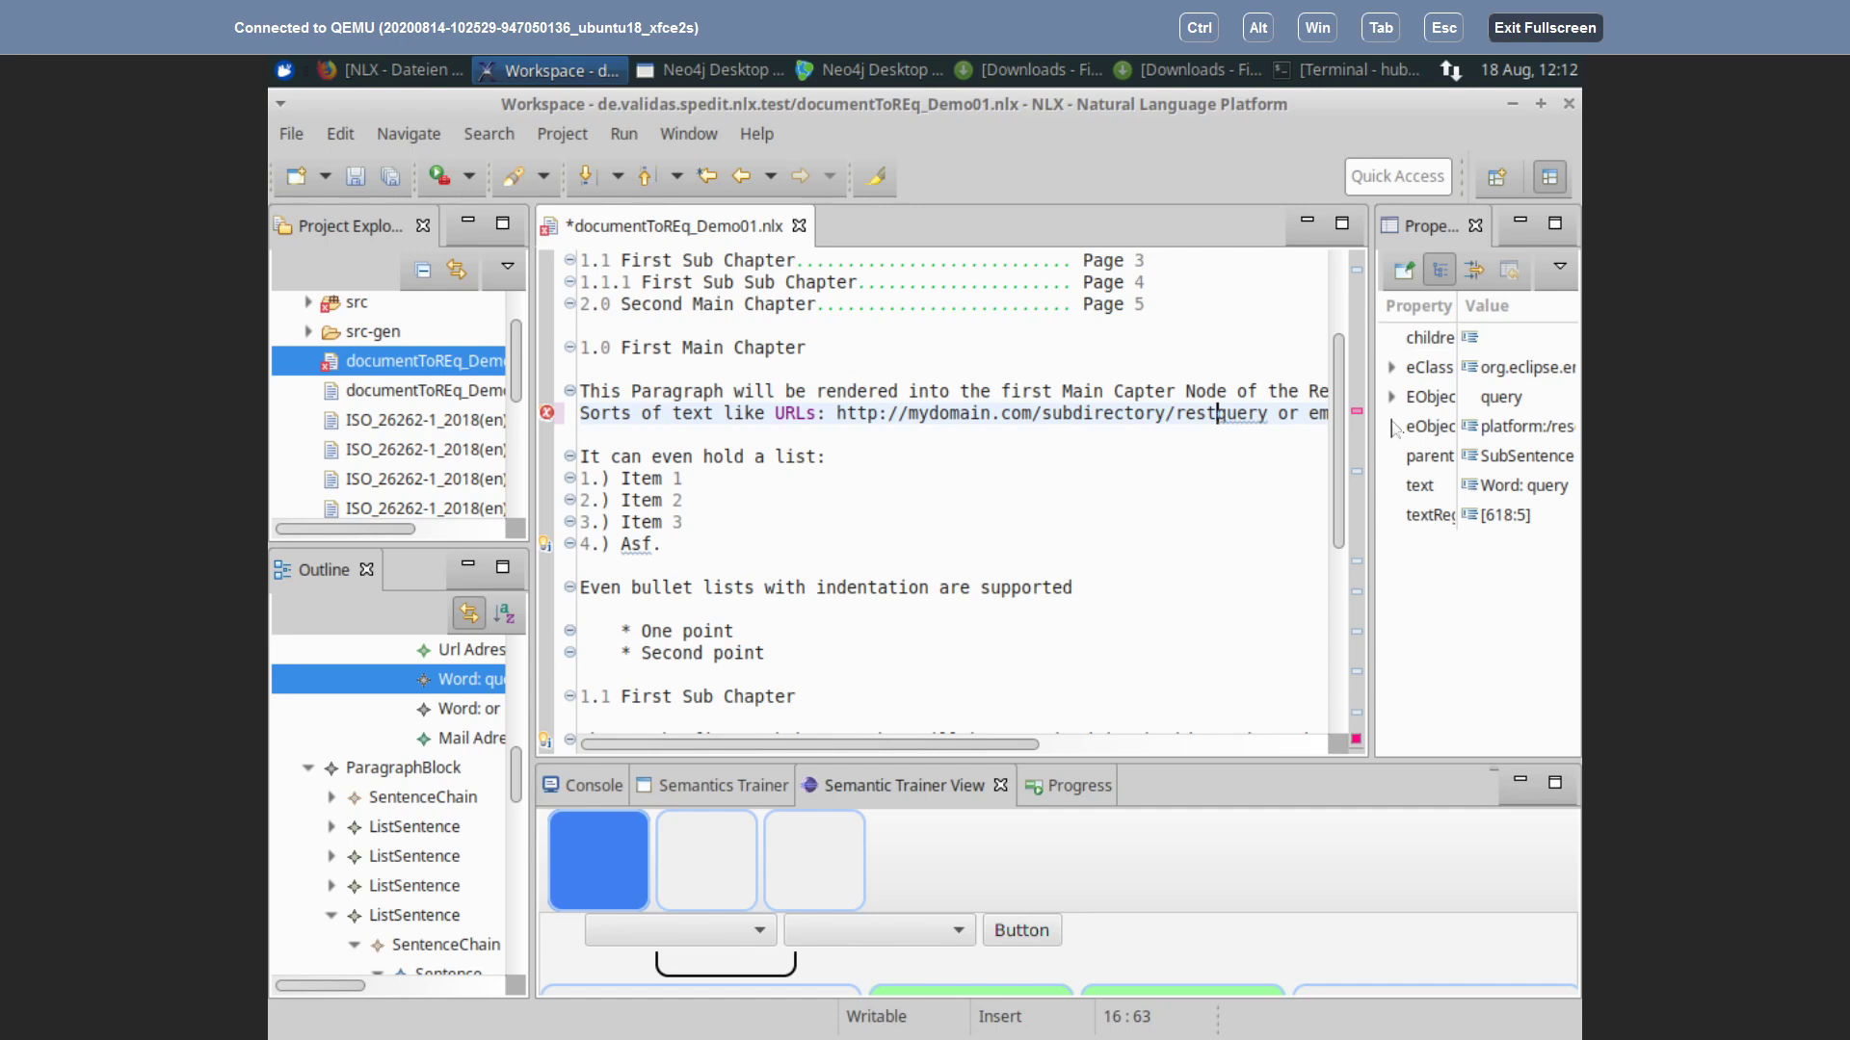
Step: Test '/', '=' and '0' as separators before 'query', watching the Outline and Properties update
{"action": "type", "text": "/"}
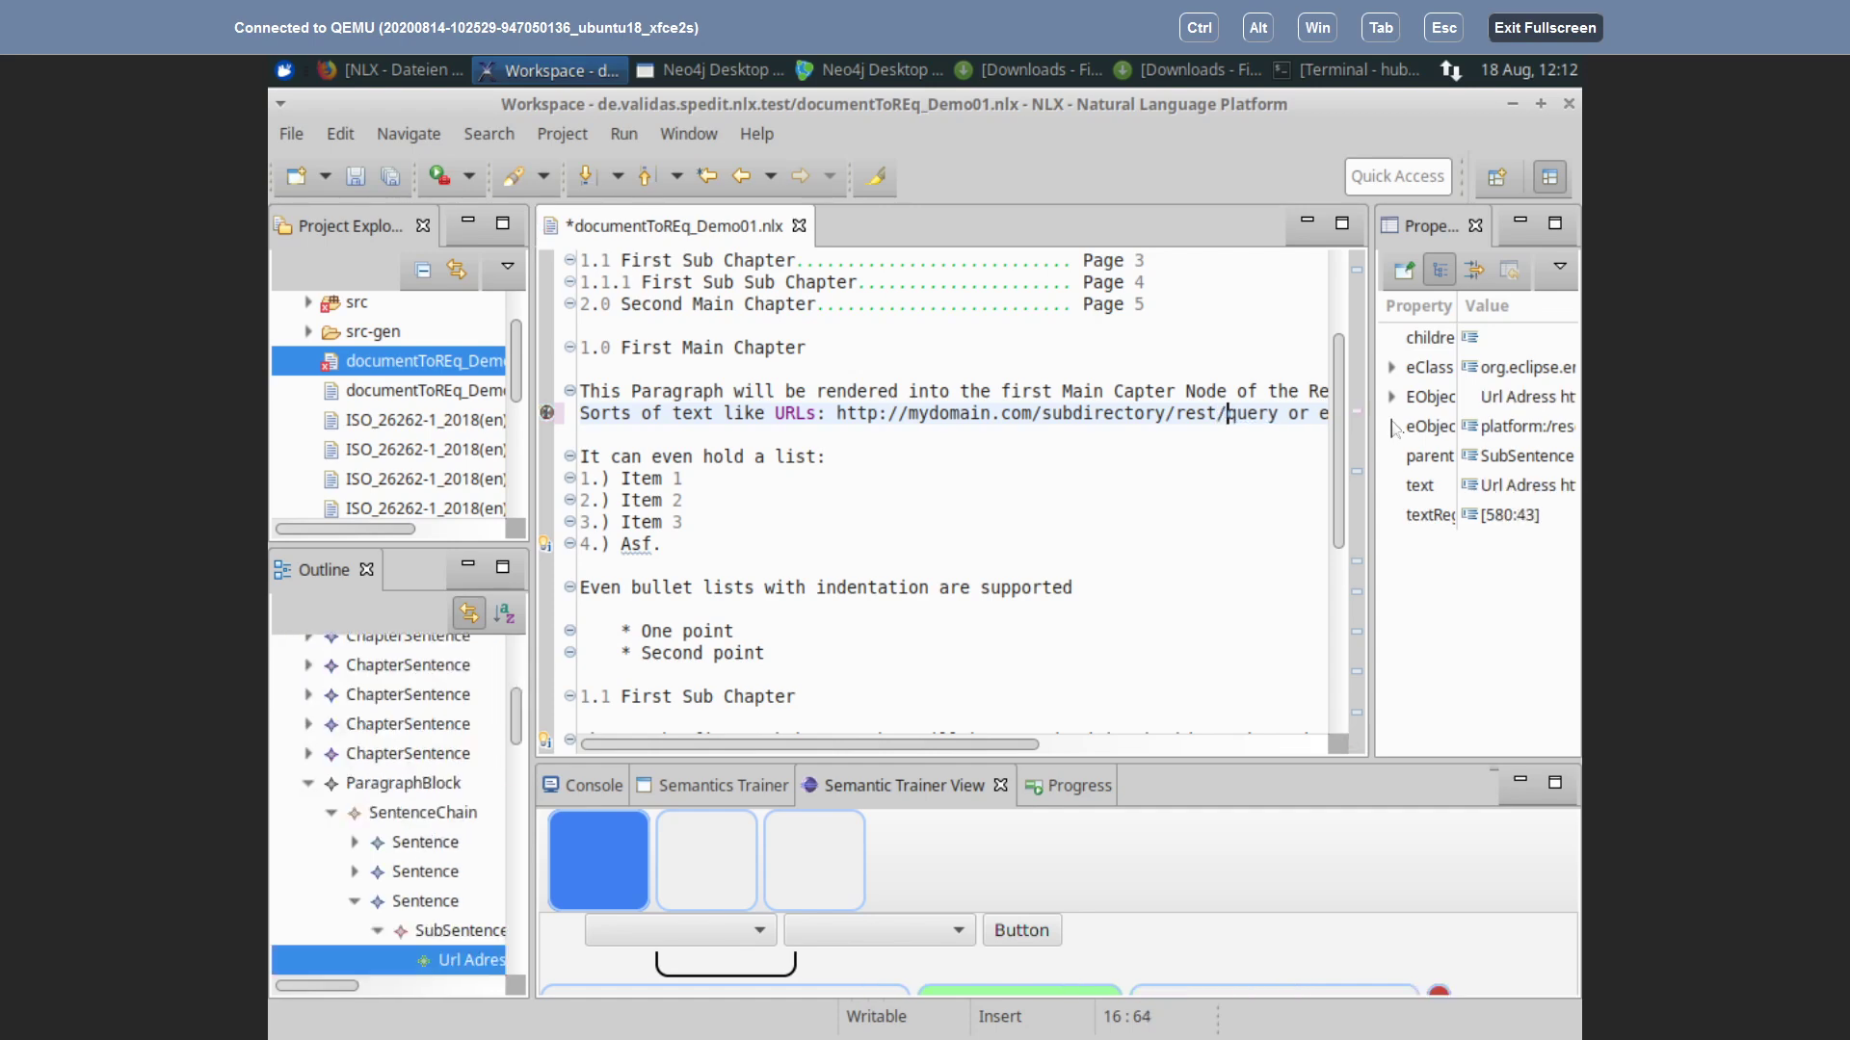
{"action": "key", "text": "BackSpace"}
{"action": "type", "text": "="}
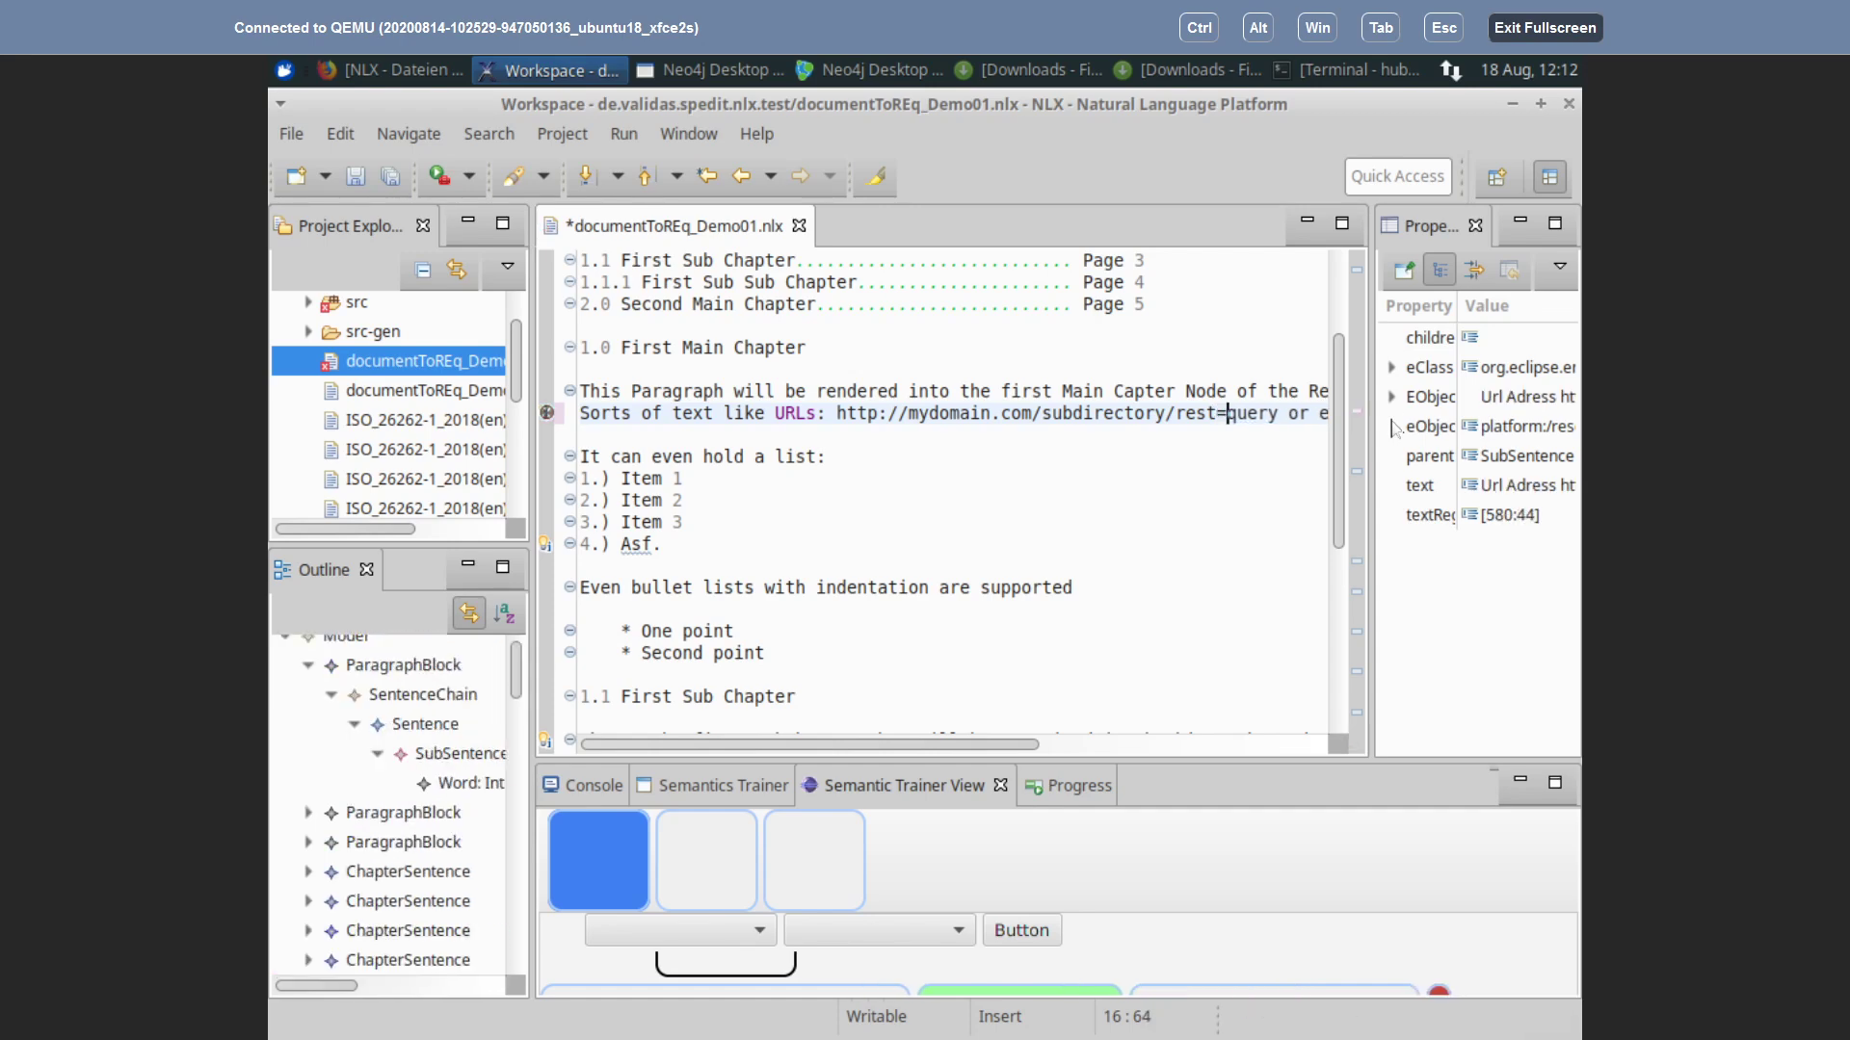
{"action": "key", "text": "BackSpace"}
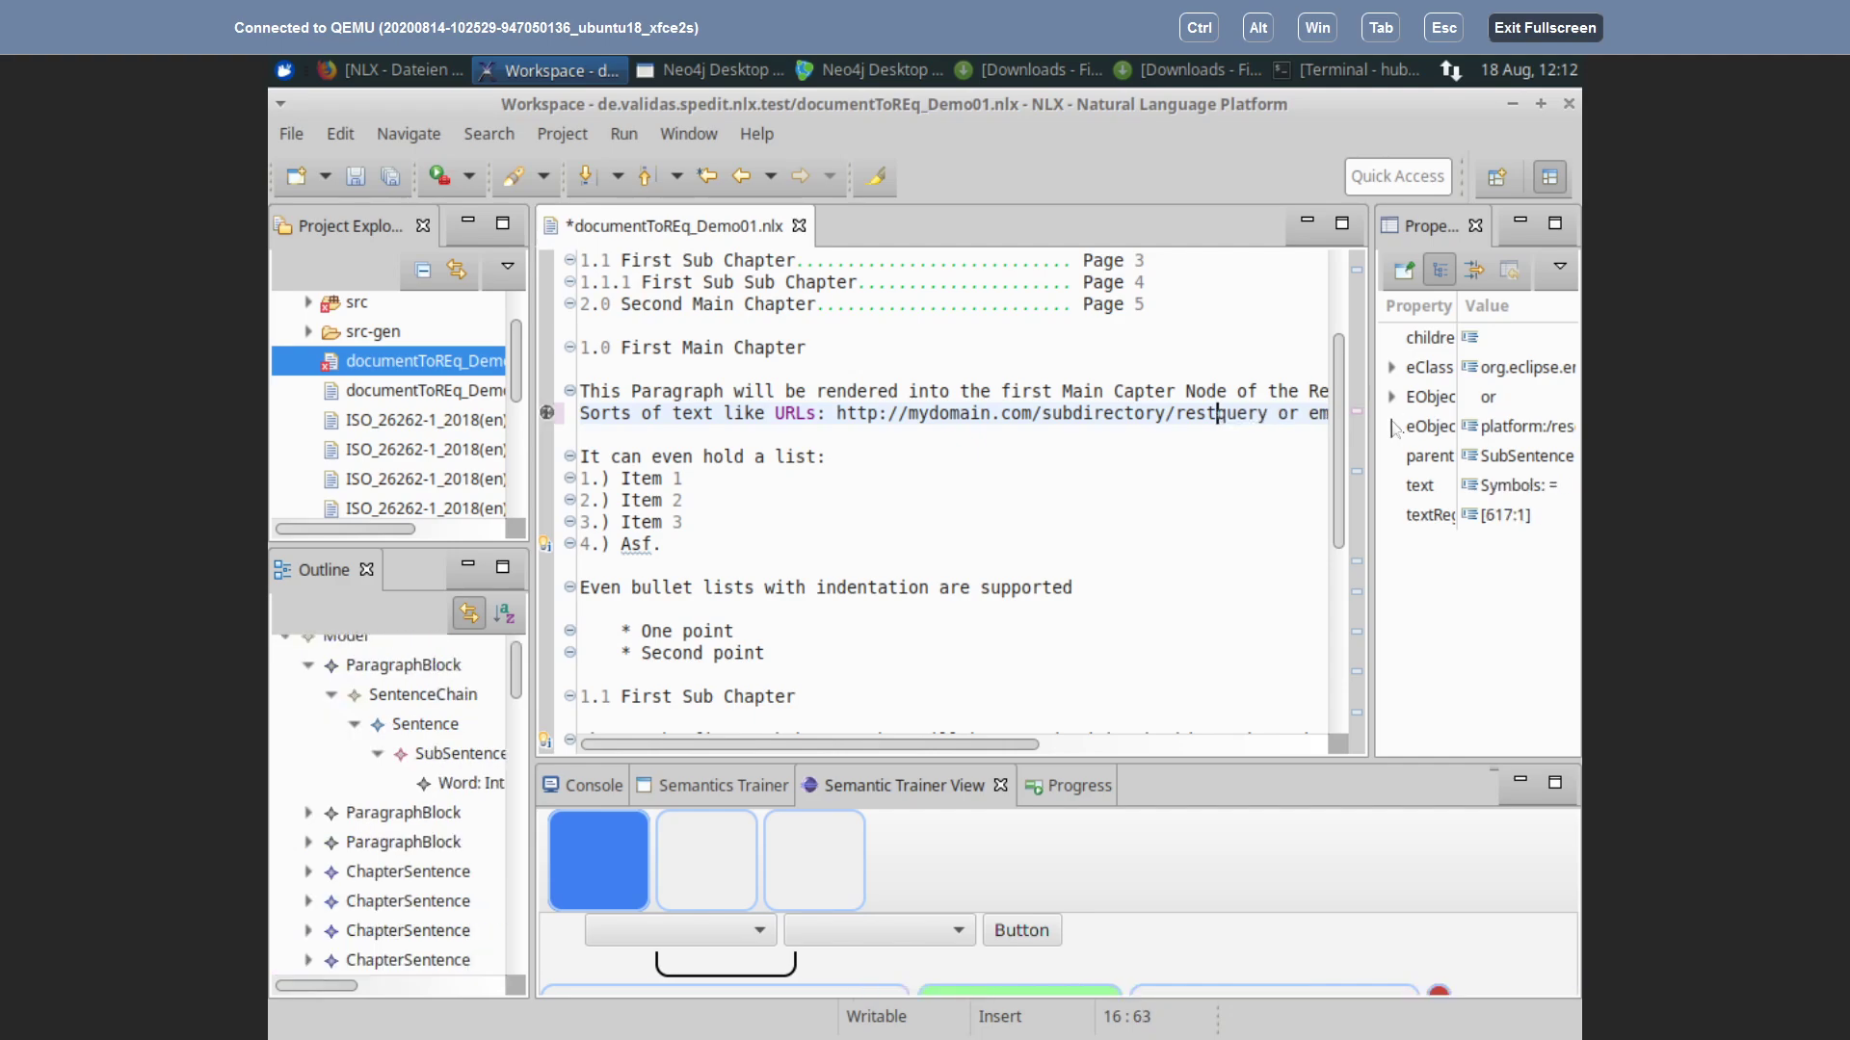
{"action": "type", "text": "0"}
{"action": "key", "text": "BackSpace"}
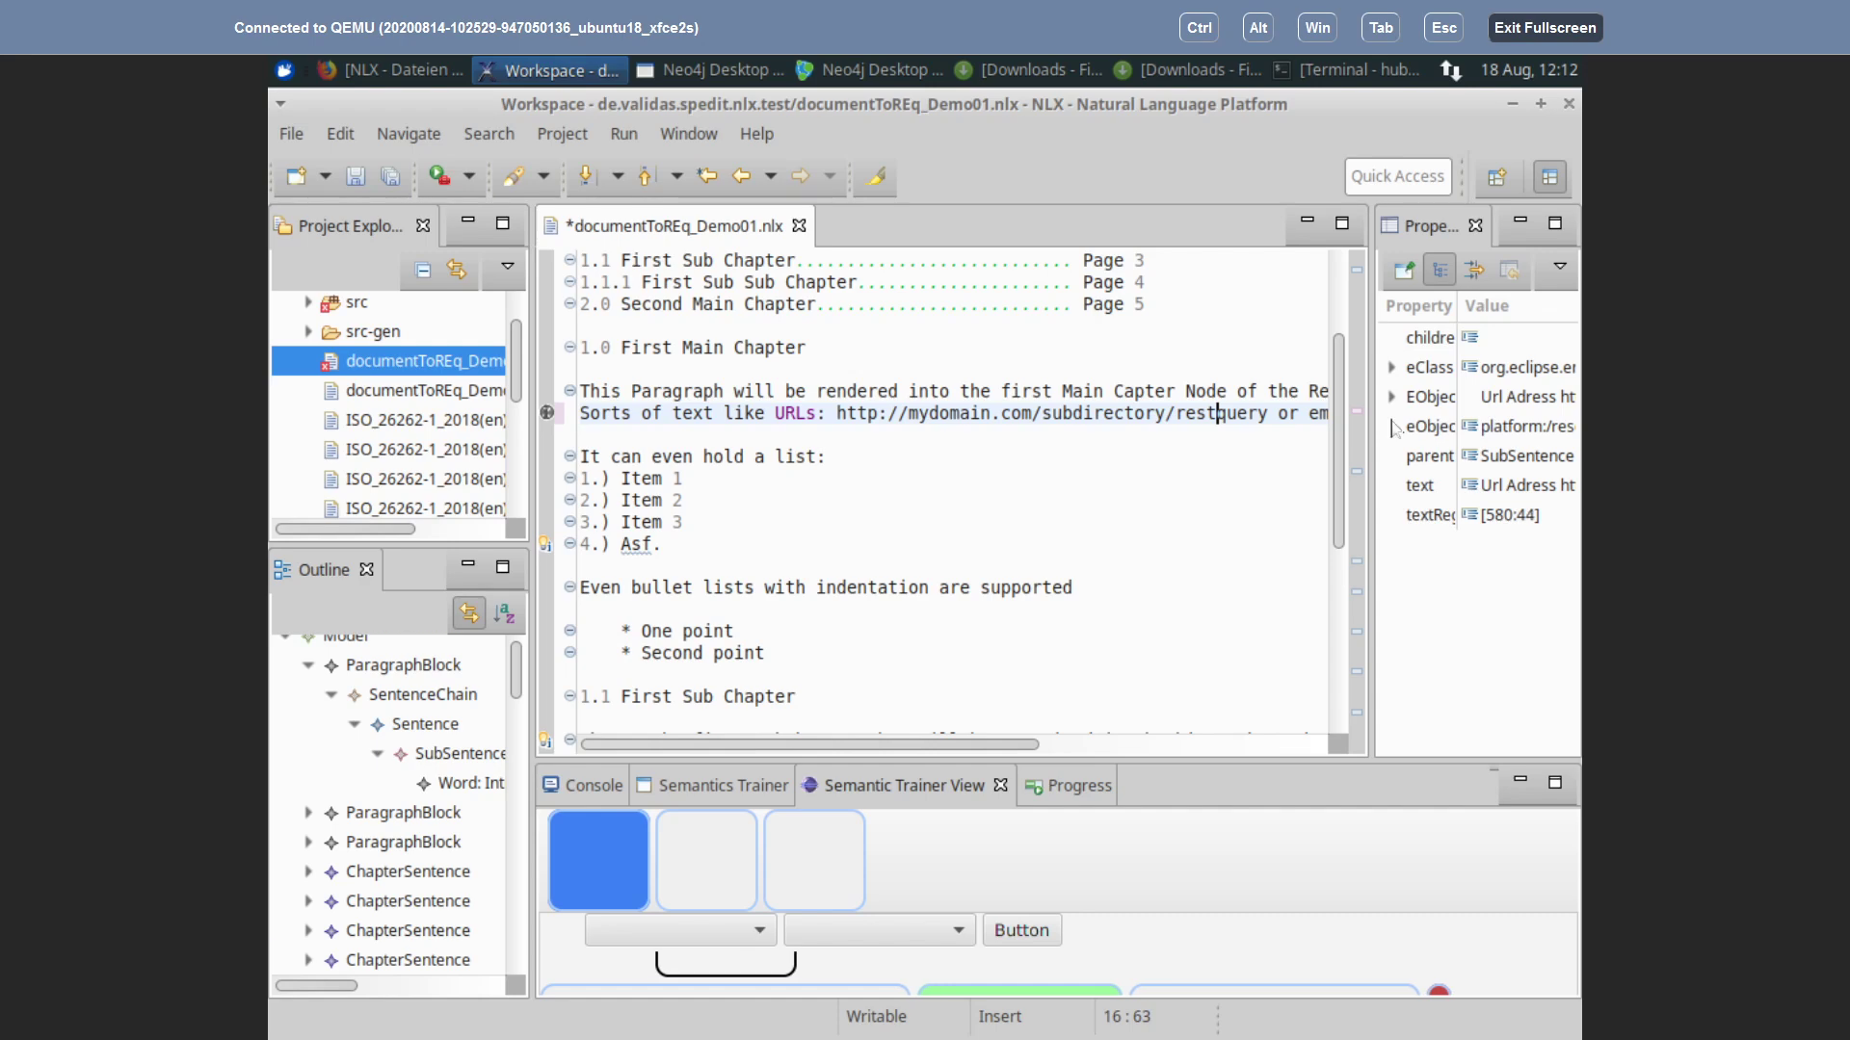
{"action": "type", "text": "="}
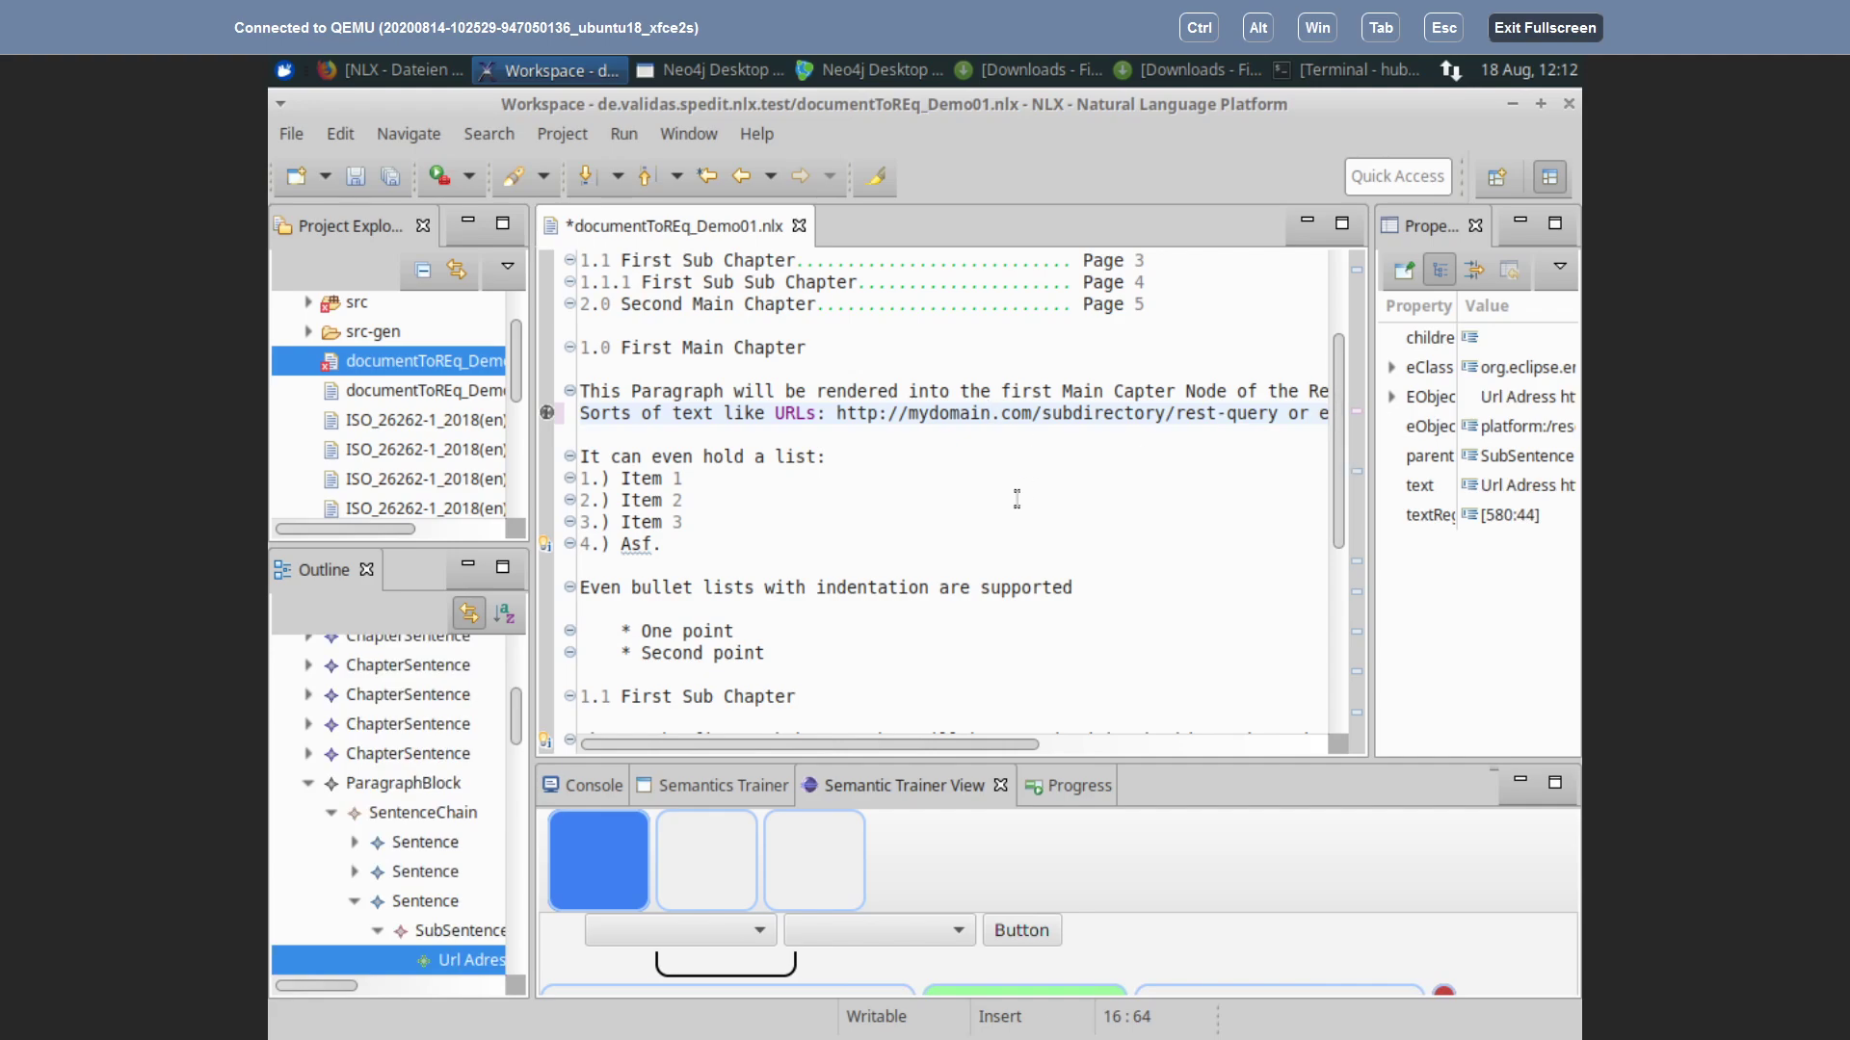
{"action": "scroll", "coordinate": [1074, 490], "scroll_direction": "up", "scroll_amount": 3}
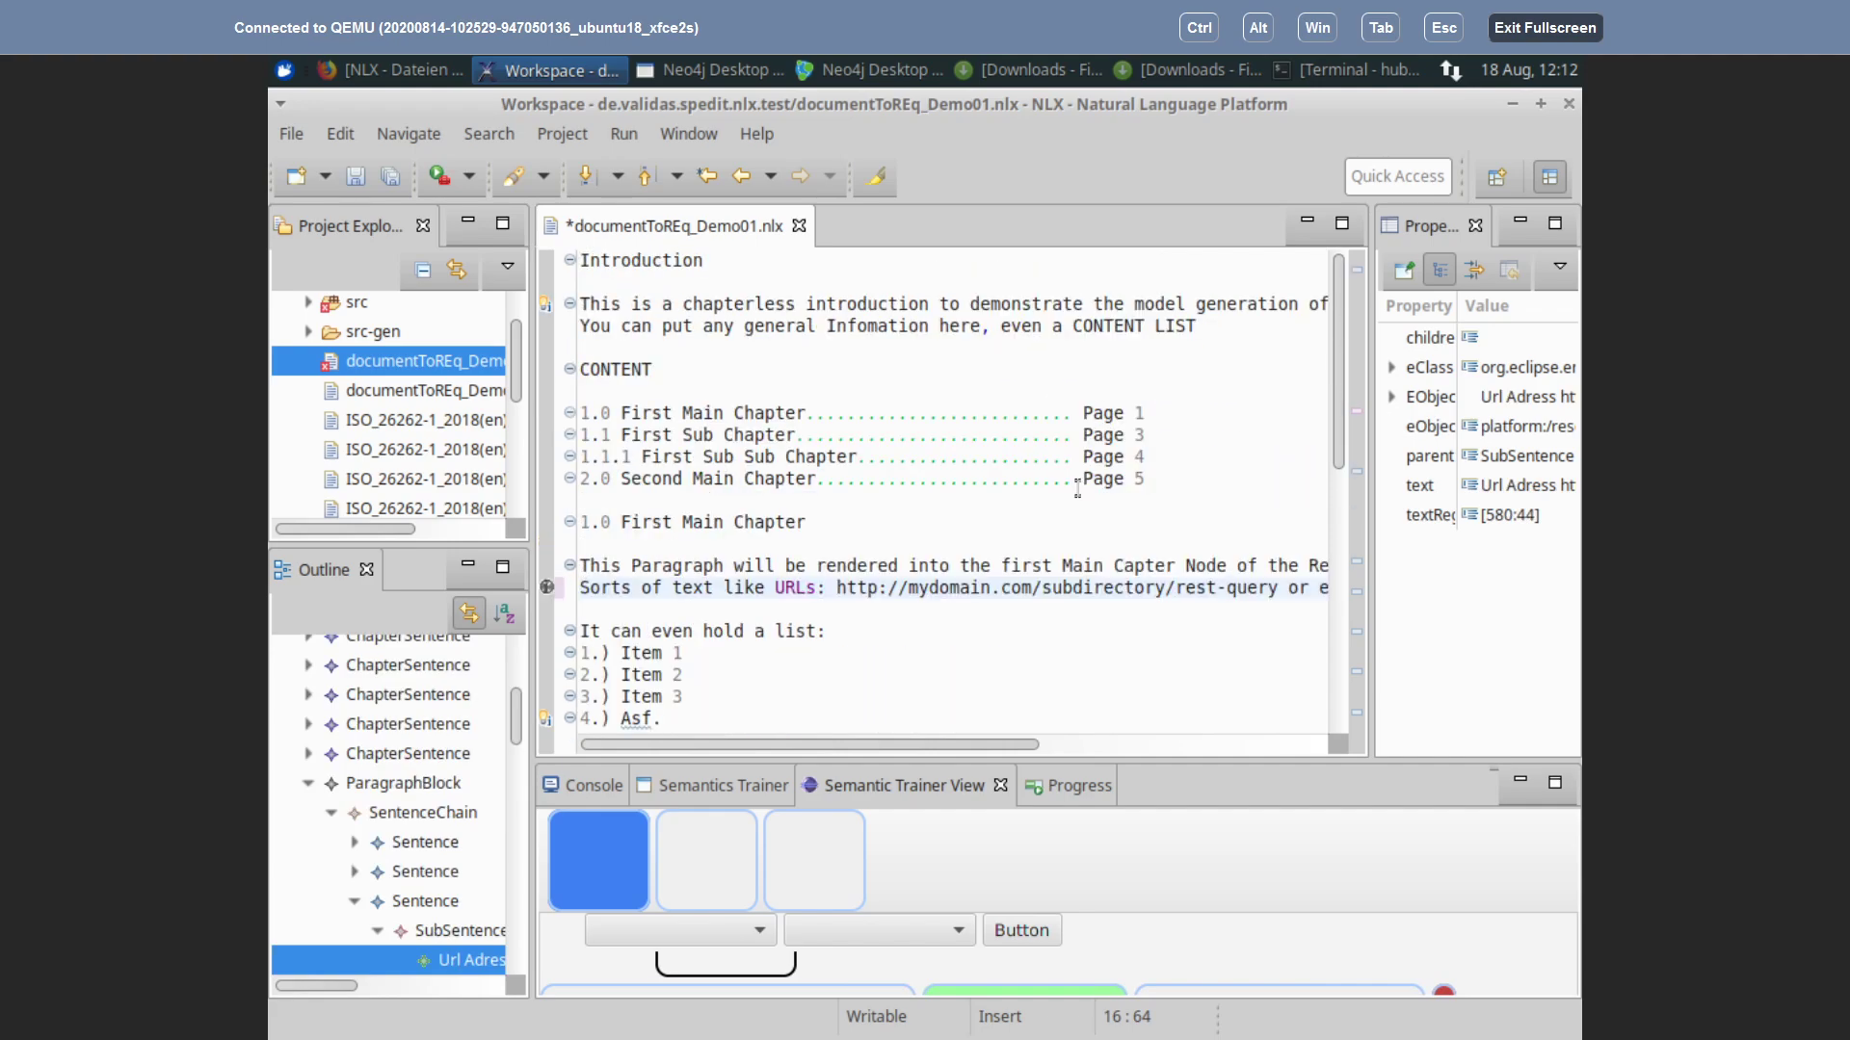
{"action": "scroll", "coordinate": [1077, 490], "scroll_direction": "down", "scroll_amount": 4}
{"action": "scroll", "coordinate": [1098, 482], "scroll_direction": "up", "scroll_amount": 3}
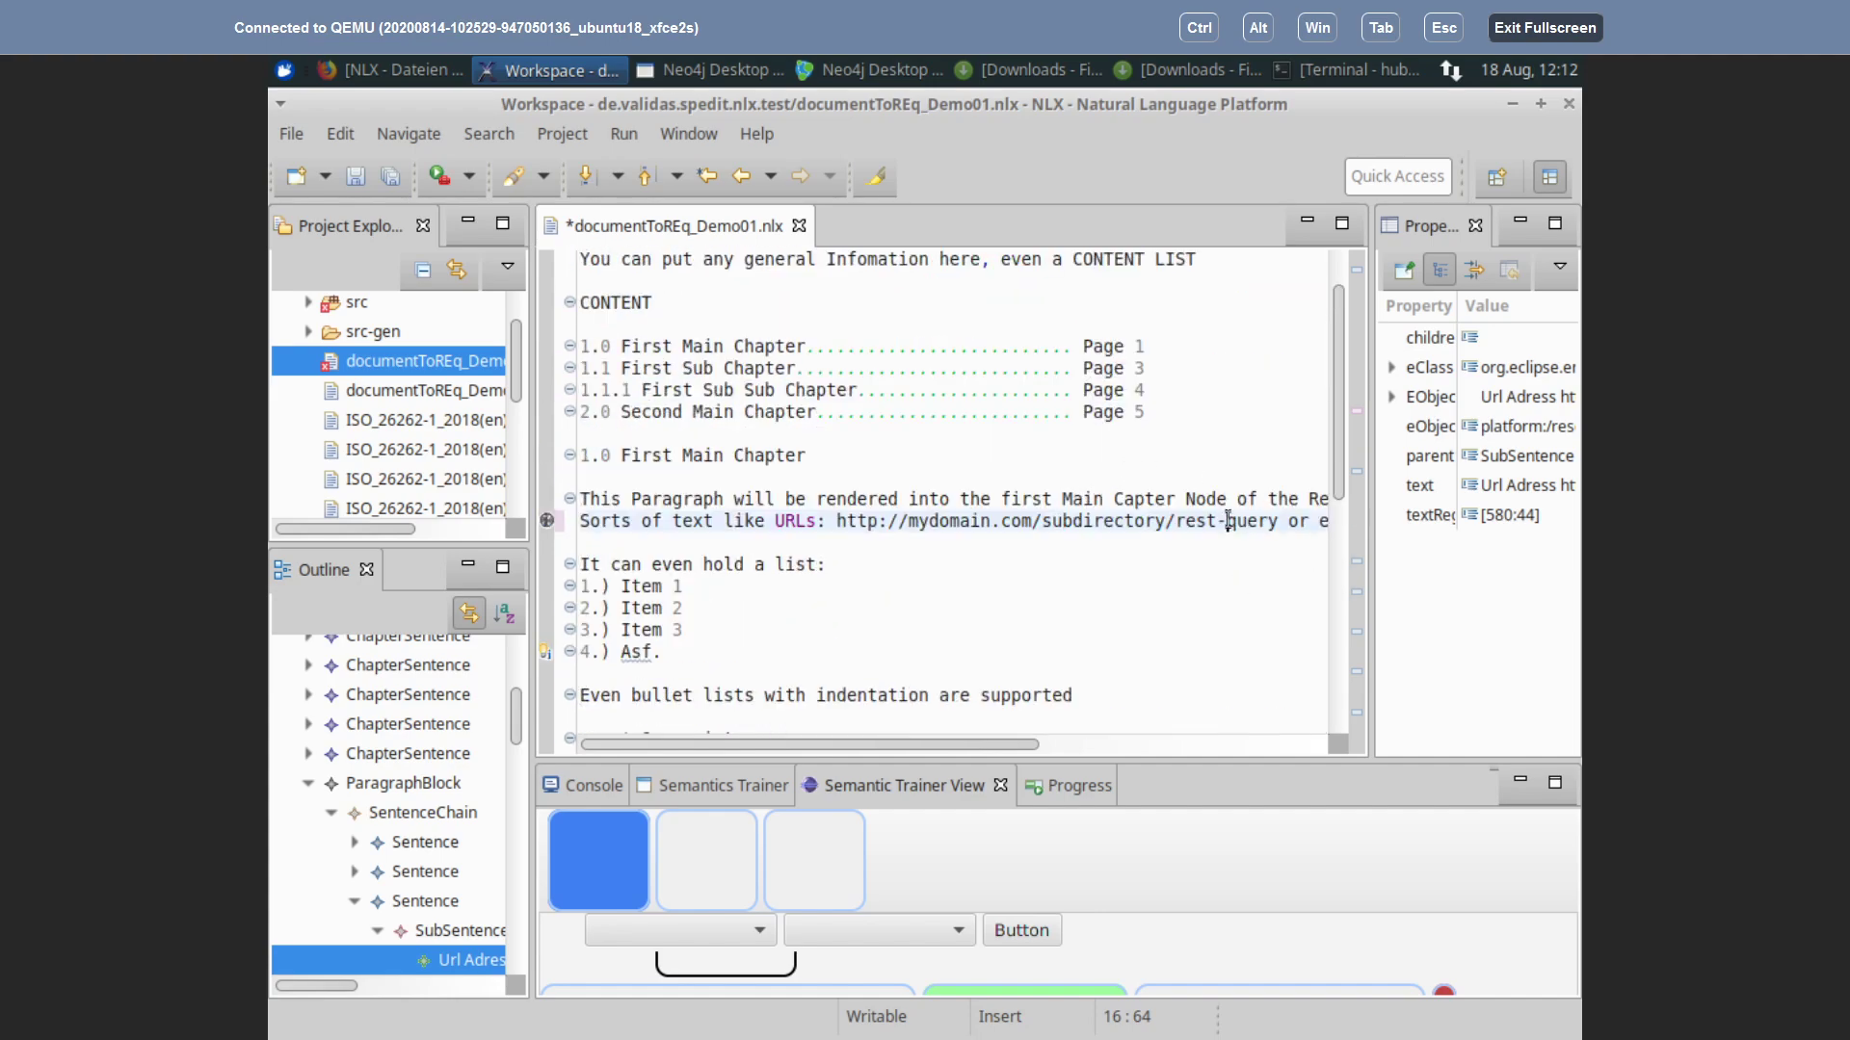
{"action": "mouse_move", "coordinate": [1292, 498]}
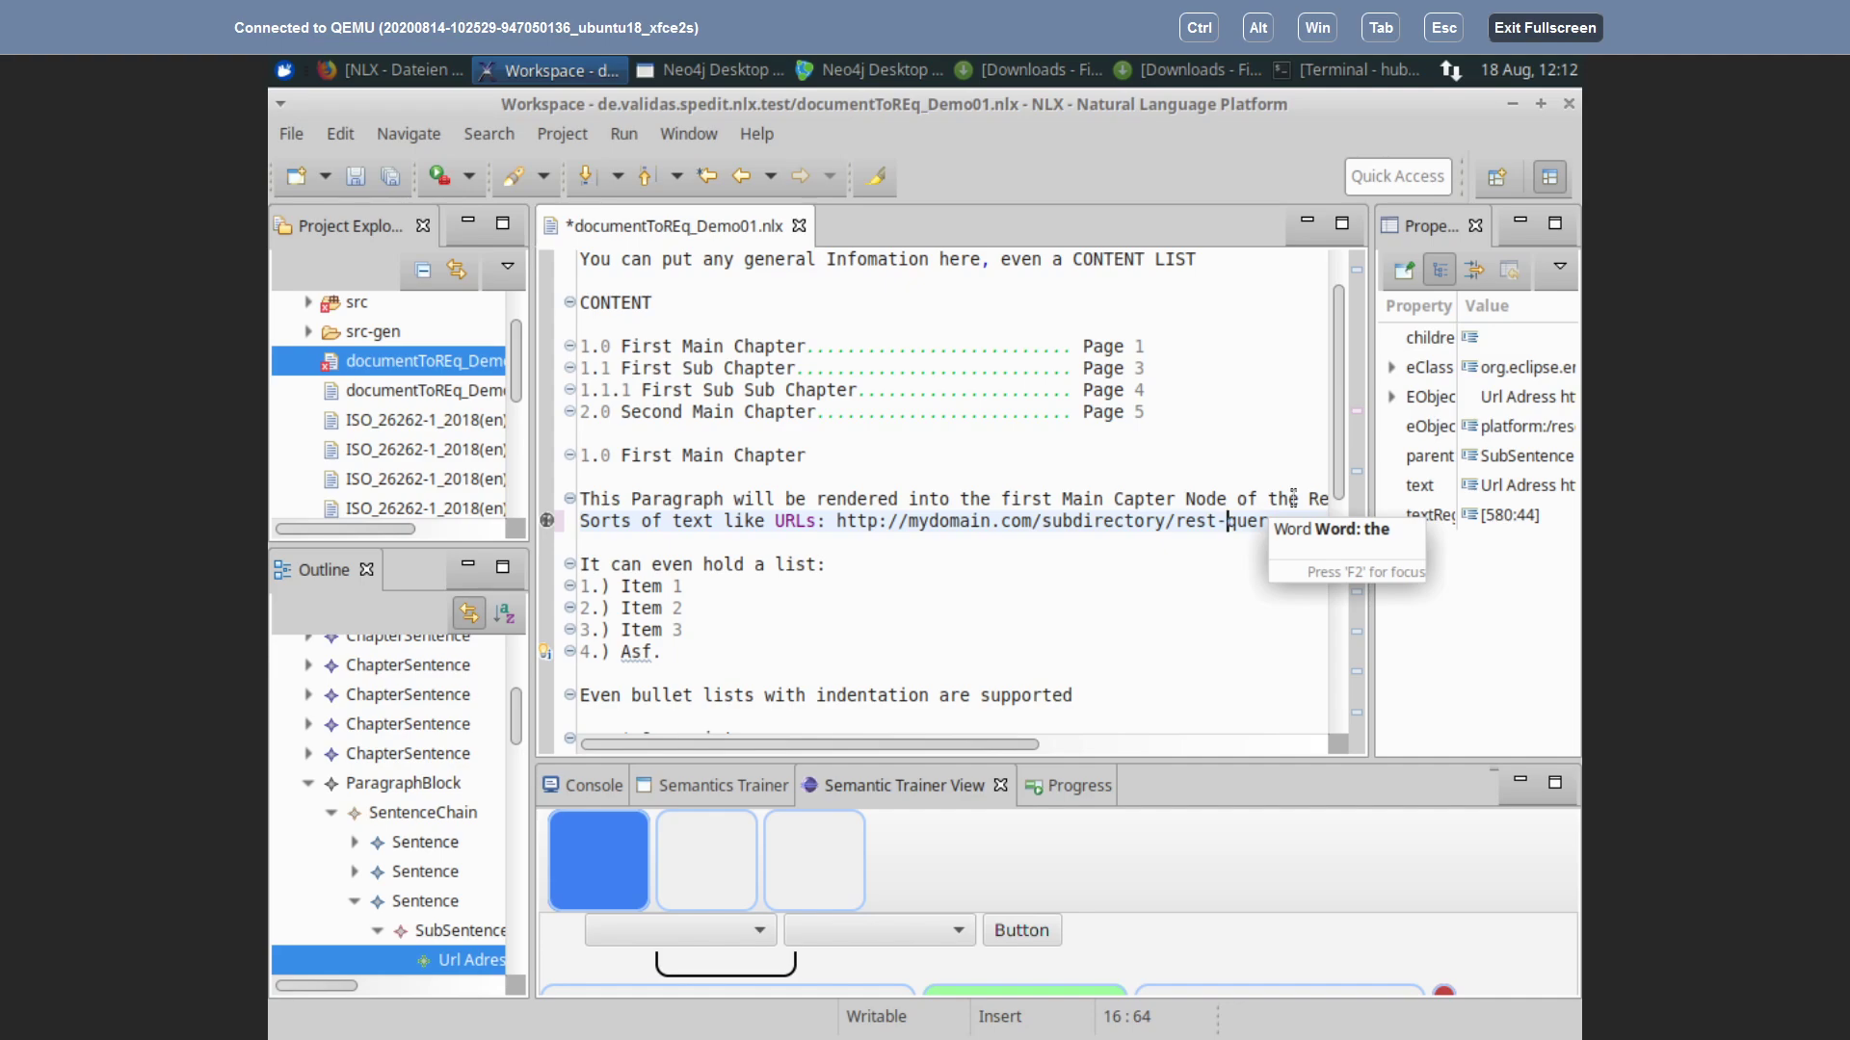
{"action": "scroll", "coordinate": [1165, 637], "scroll_direction": "up", "scroll_amount": 1}
{"action": "scroll", "coordinate": [1167, 640], "scroll_direction": "down", "scroll_amount": 4}
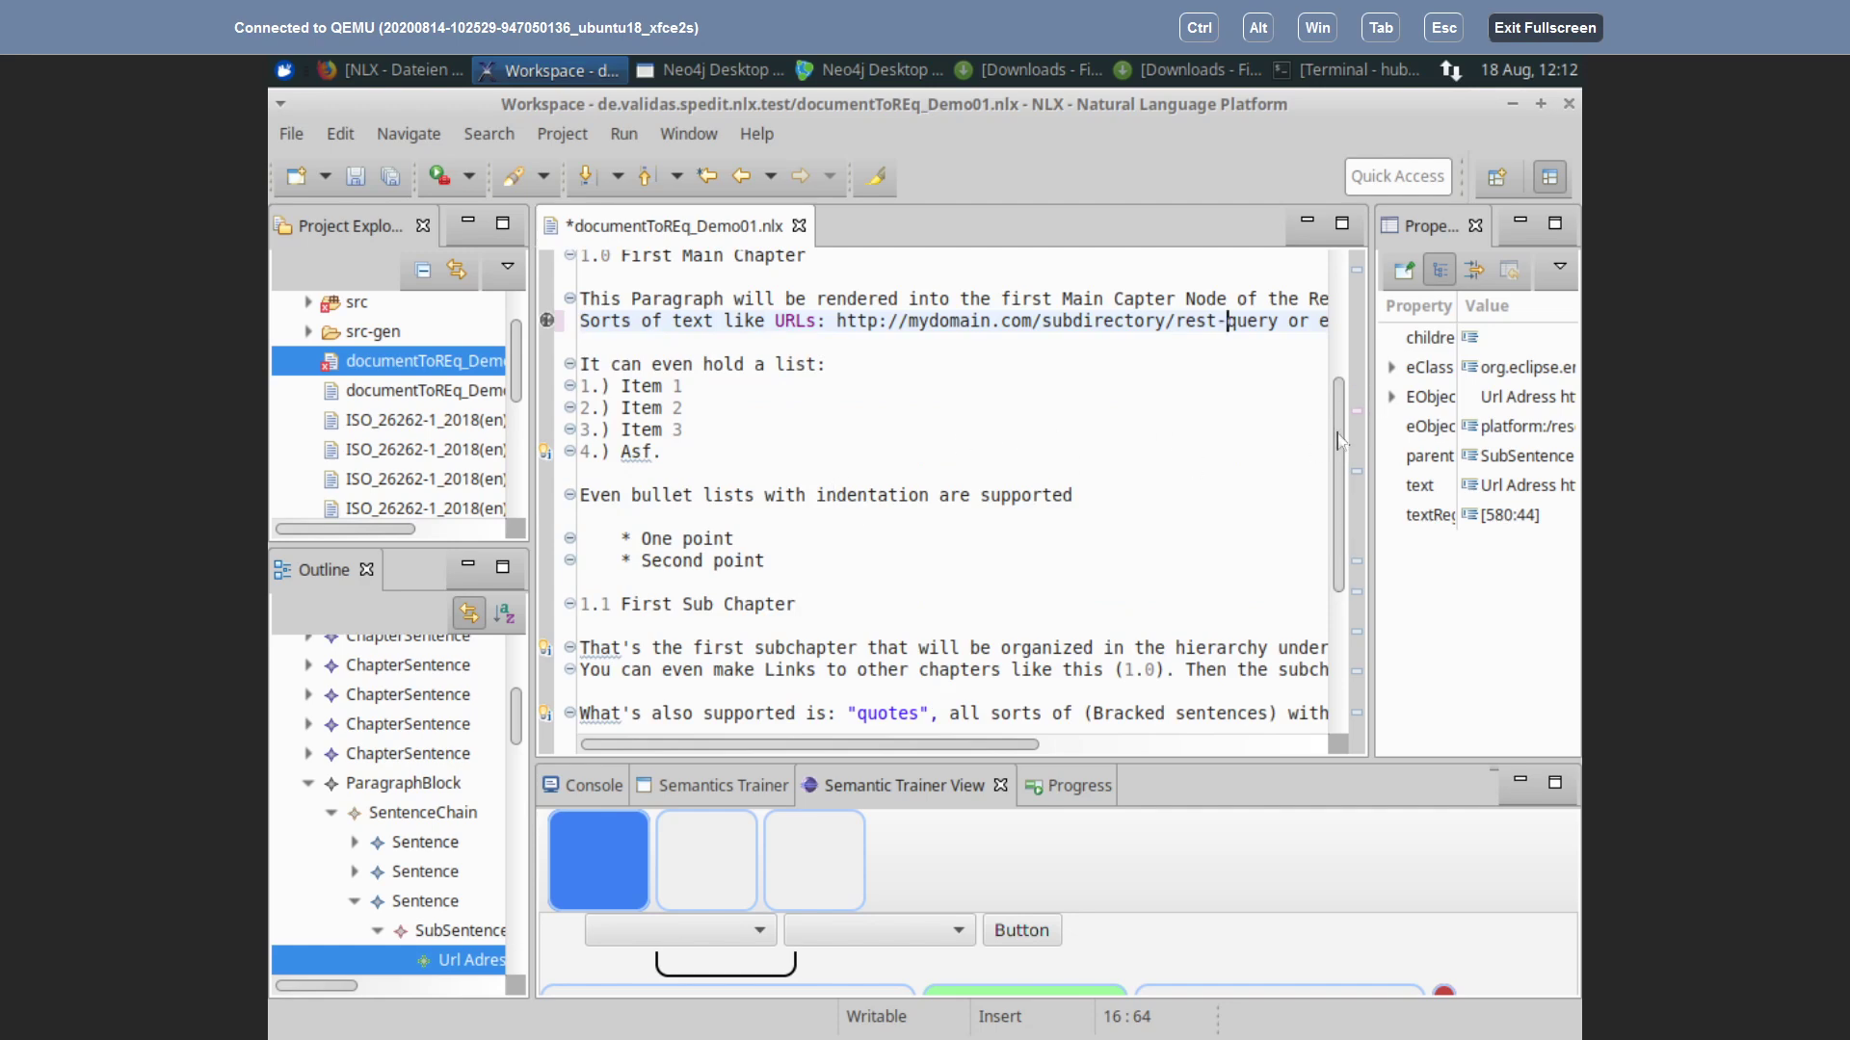
{"action": "scroll", "coordinate": [1338, 417], "scroll_direction": "up", "scroll_amount": 3}
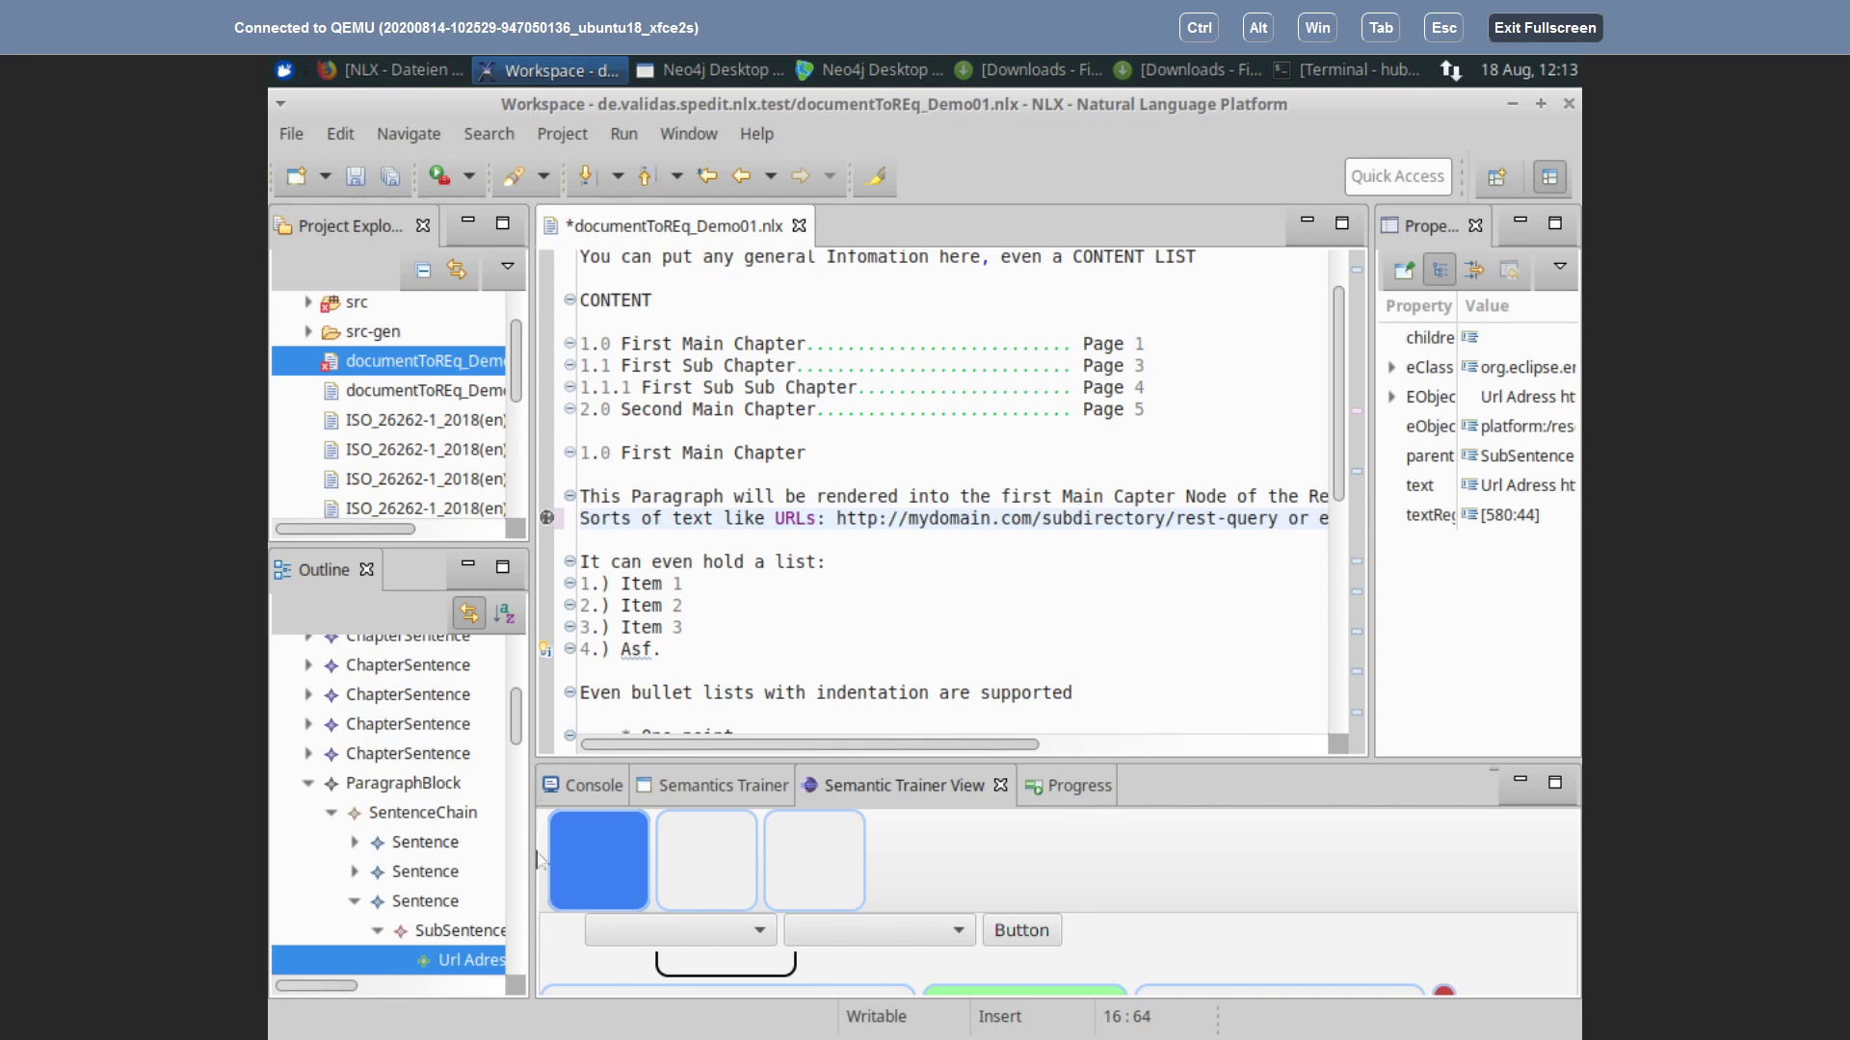
Step: Widen the Outline panel and collapse the expanded ParagraphBlock nodes
{"action": "left_click_drag", "start_coordinate": [532, 854], "coordinate": [742, 858]}
{"action": "scroll", "coordinate": [554, 865], "scroll_direction": "down", "scroll_amount": 2}
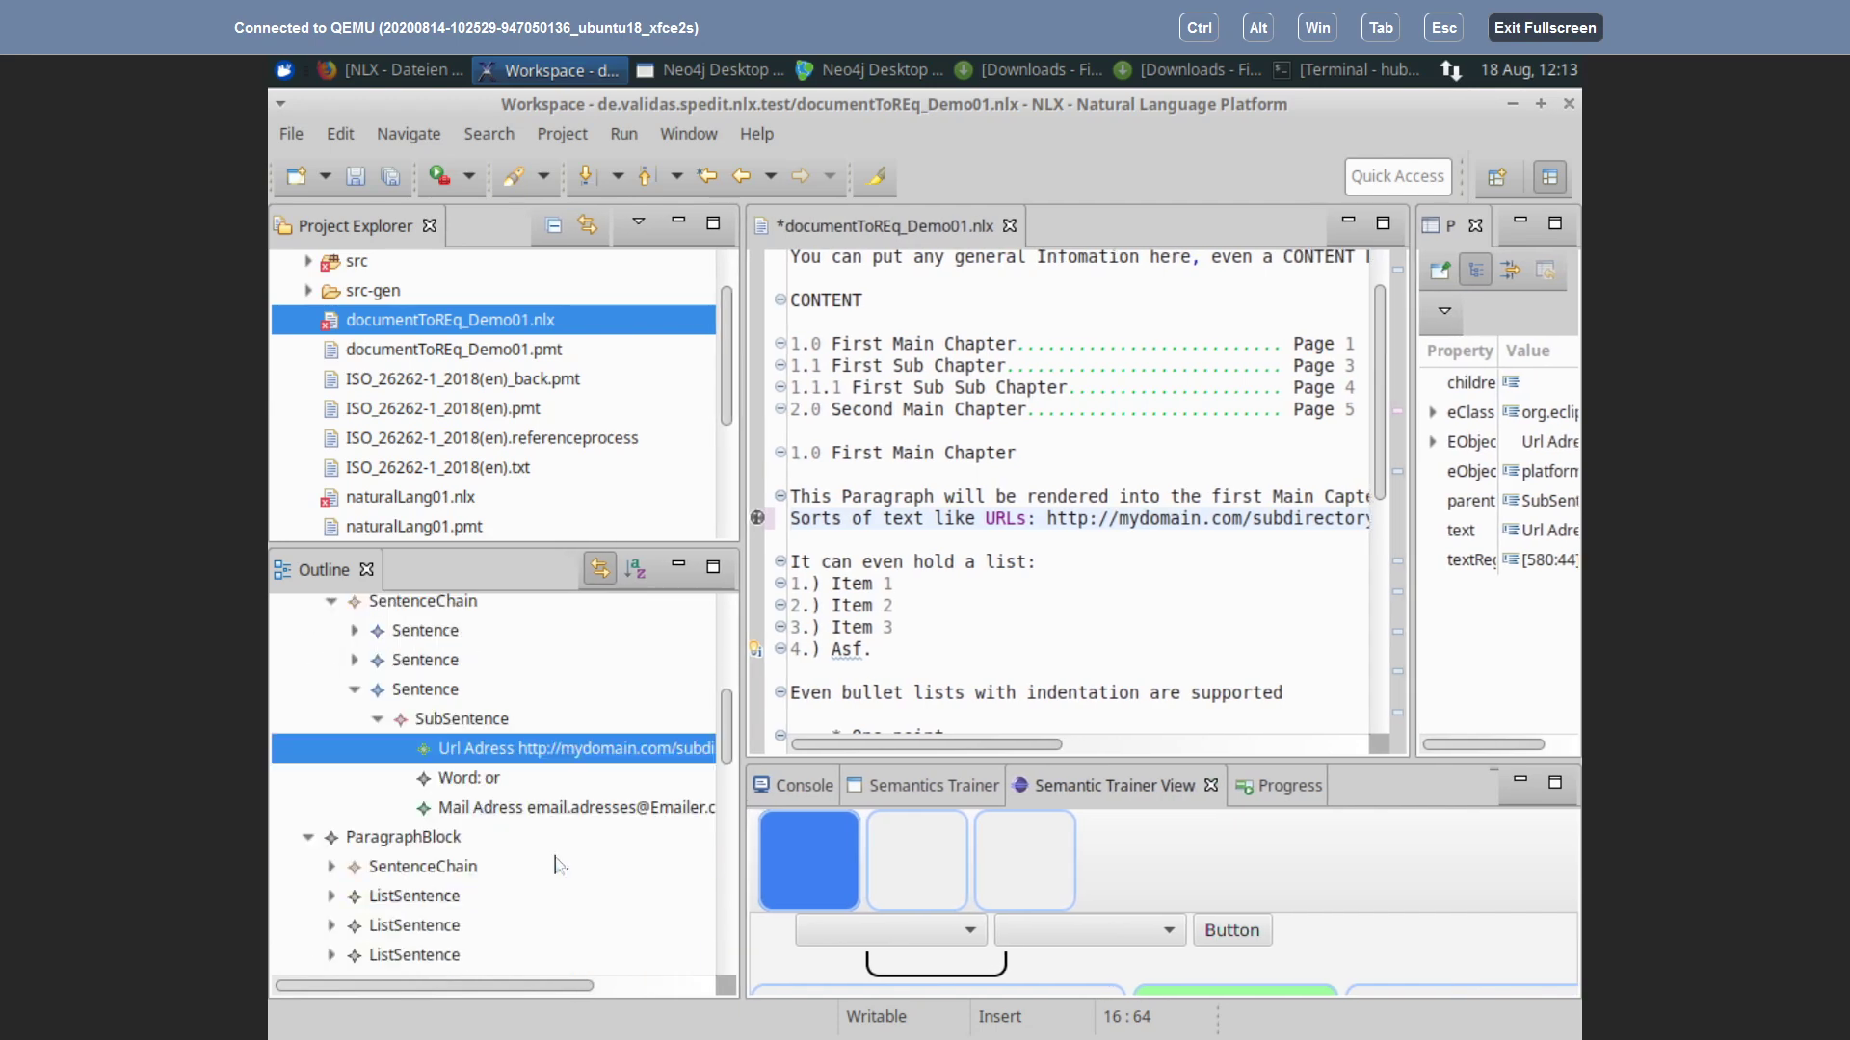
{"action": "scroll", "coordinate": [557, 865], "scroll_direction": "up", "scroll_amount": 5}
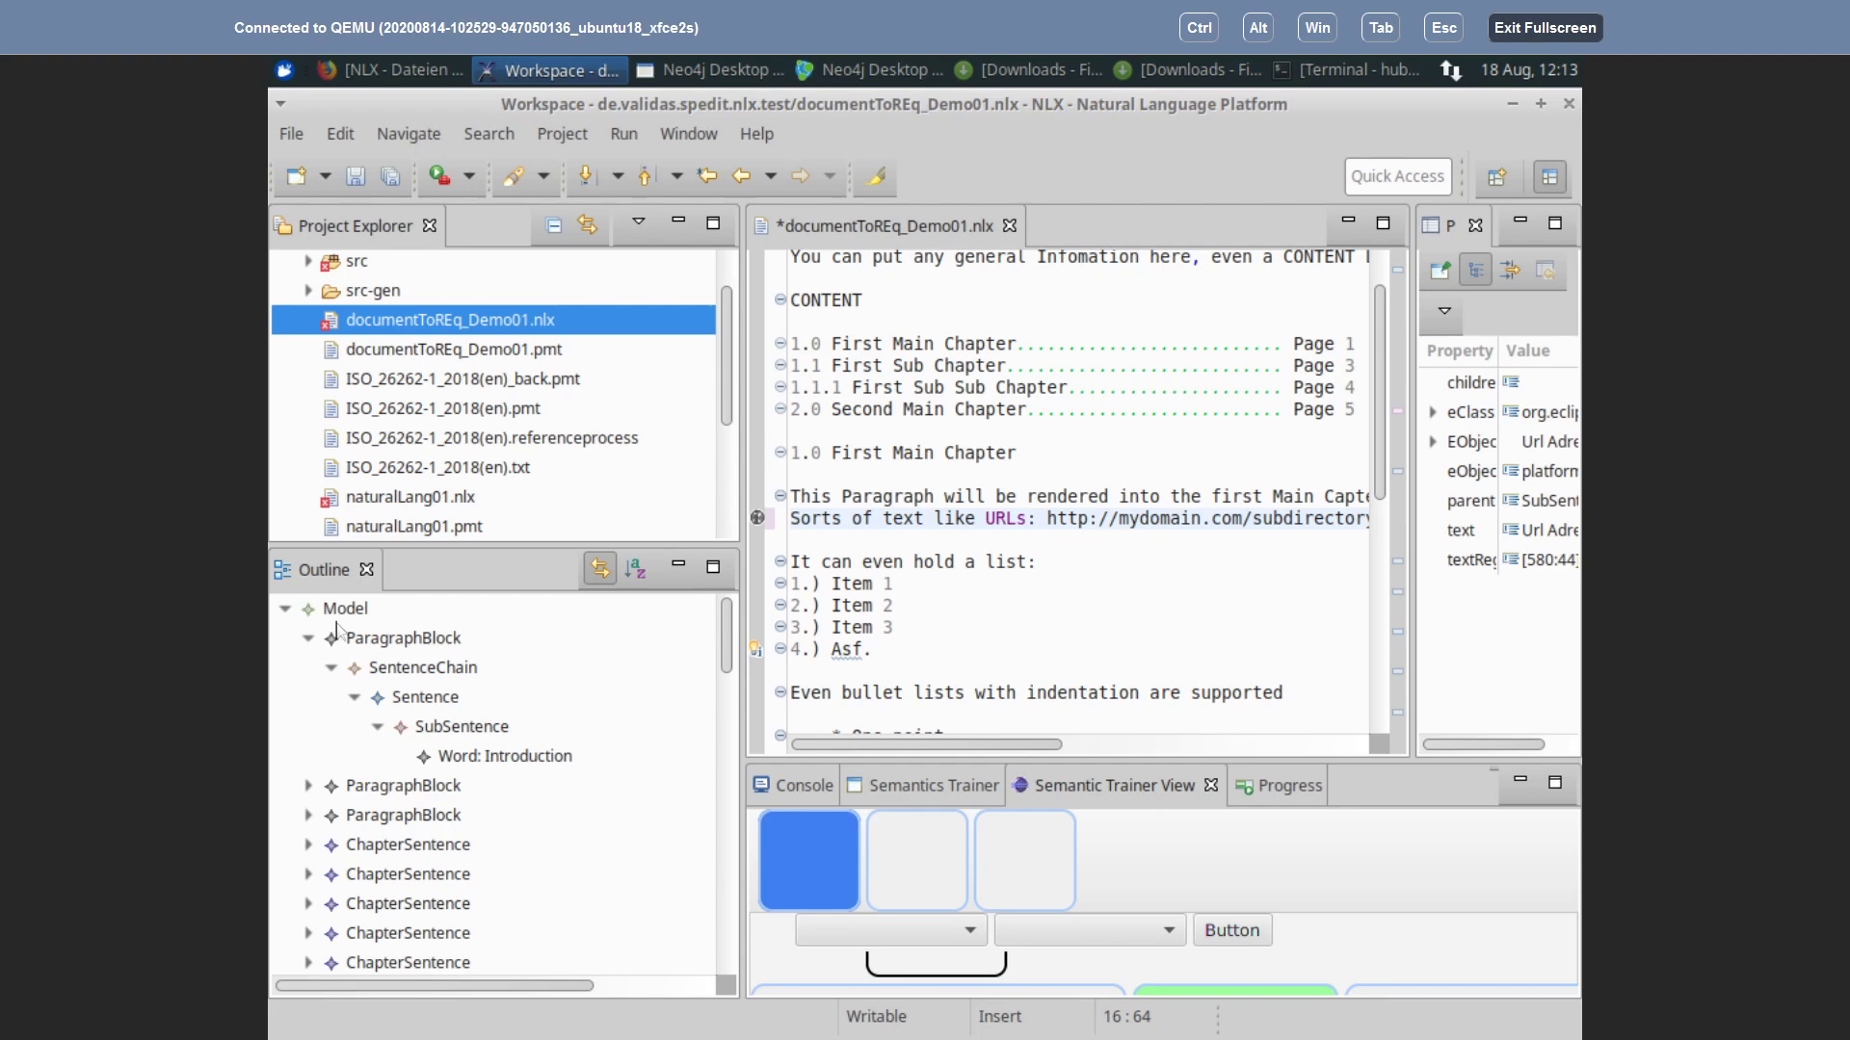
{"action": "left_click", "coordinate": [339, 610]}
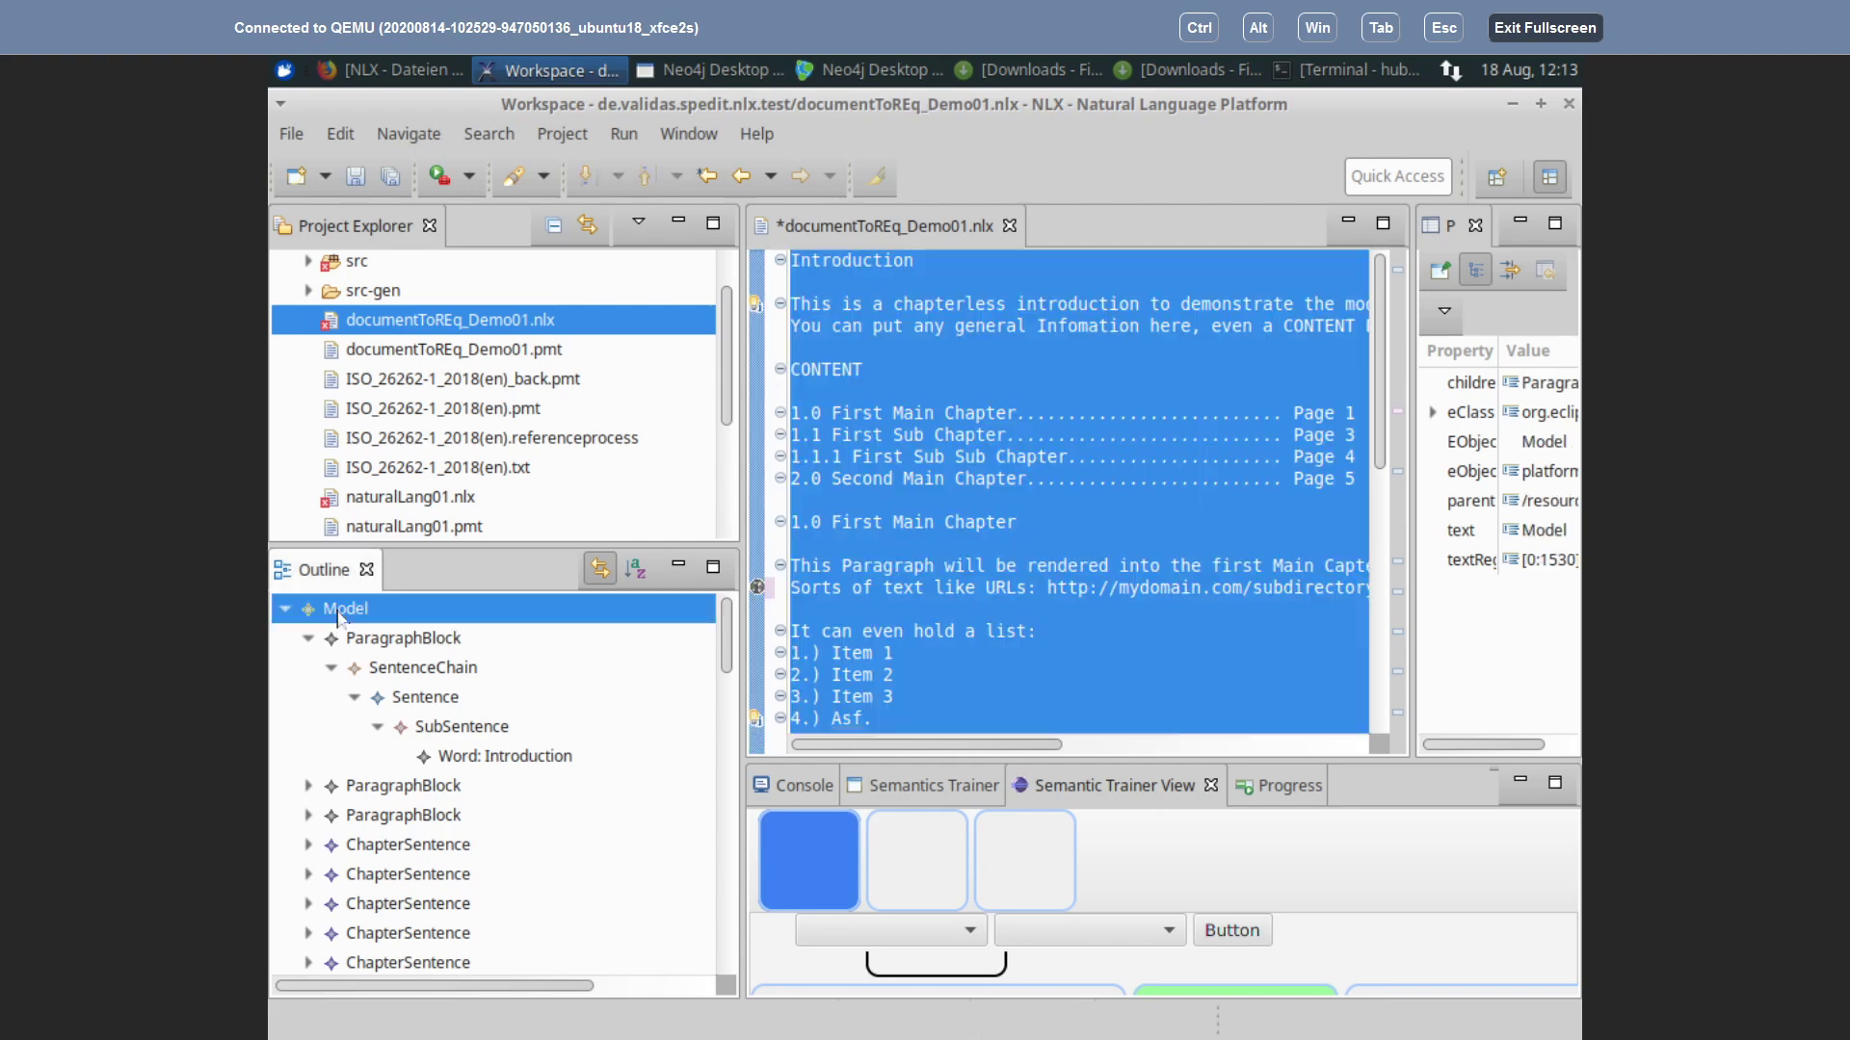
{"action": "left_click", "coordinate": [425, 644]}
{"action": "left_click", "coordinate": [310, 638]}
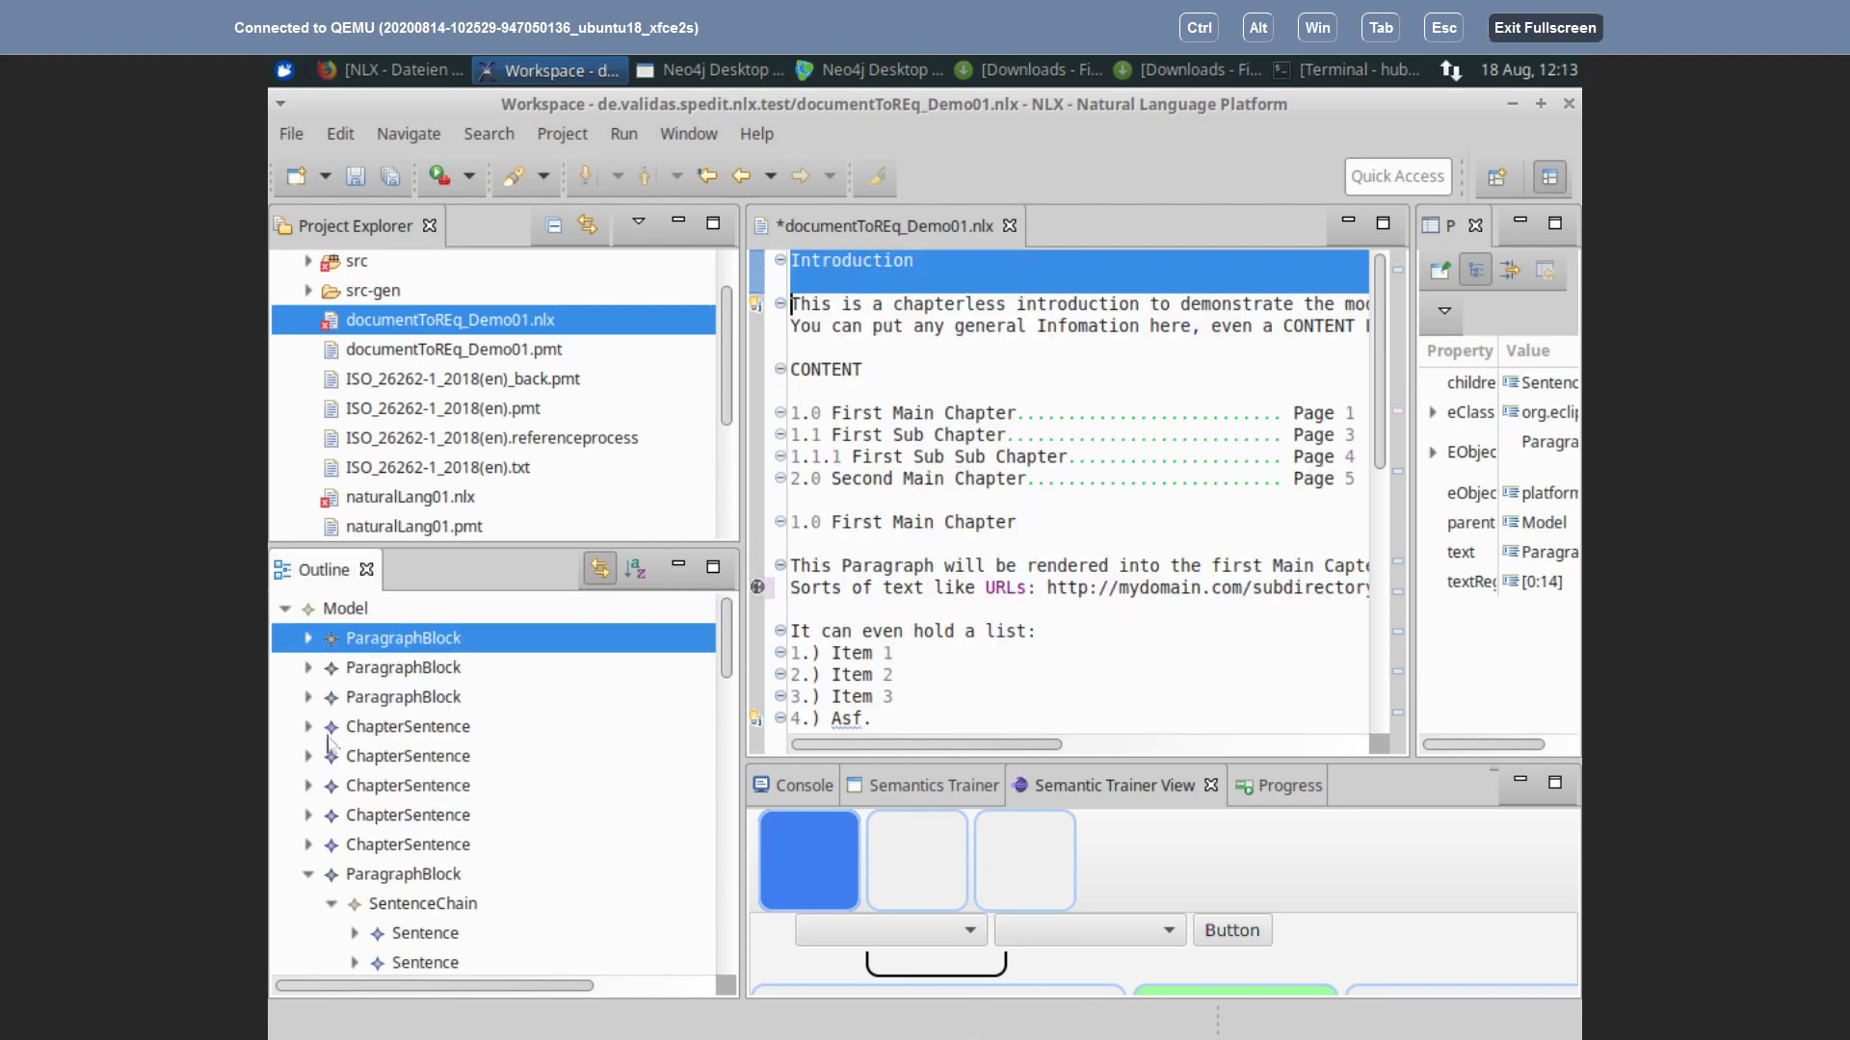
{"action": "left_click", "coordinate": [309, 876]}
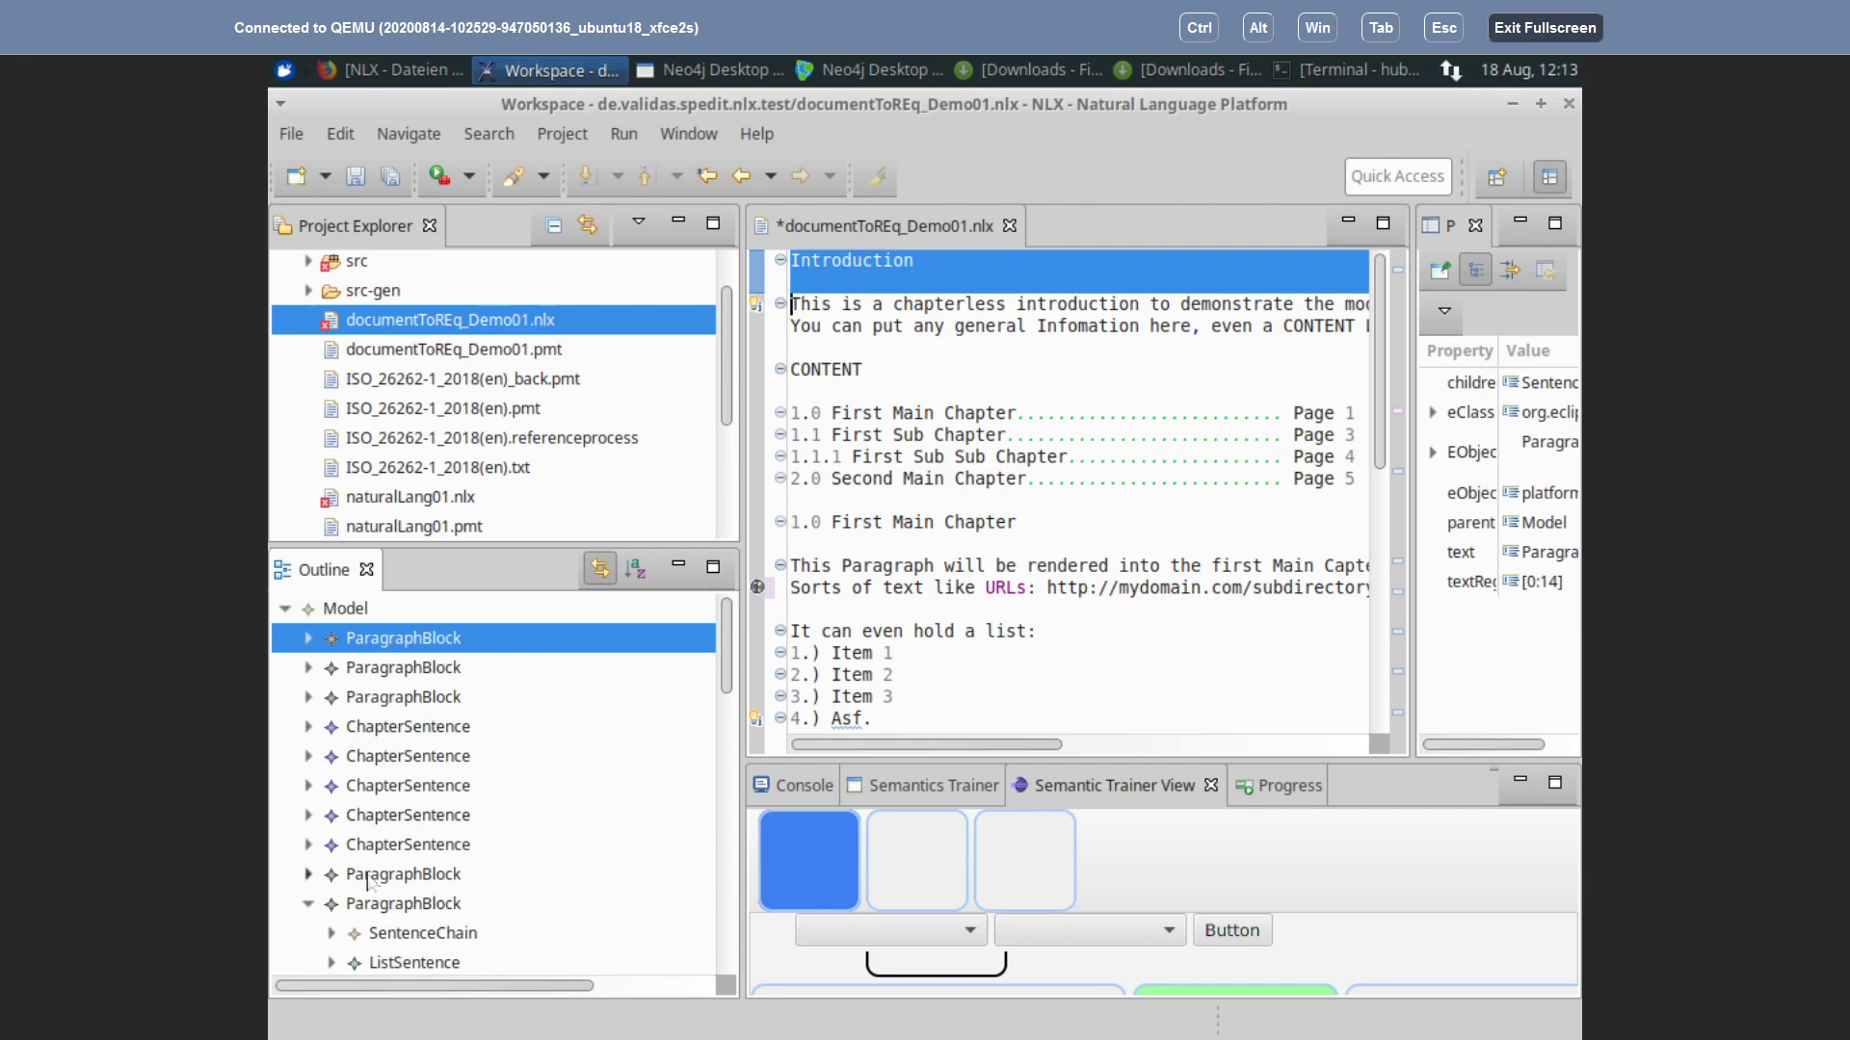
{"action": "left_click", "coordinate": [312, 903]}
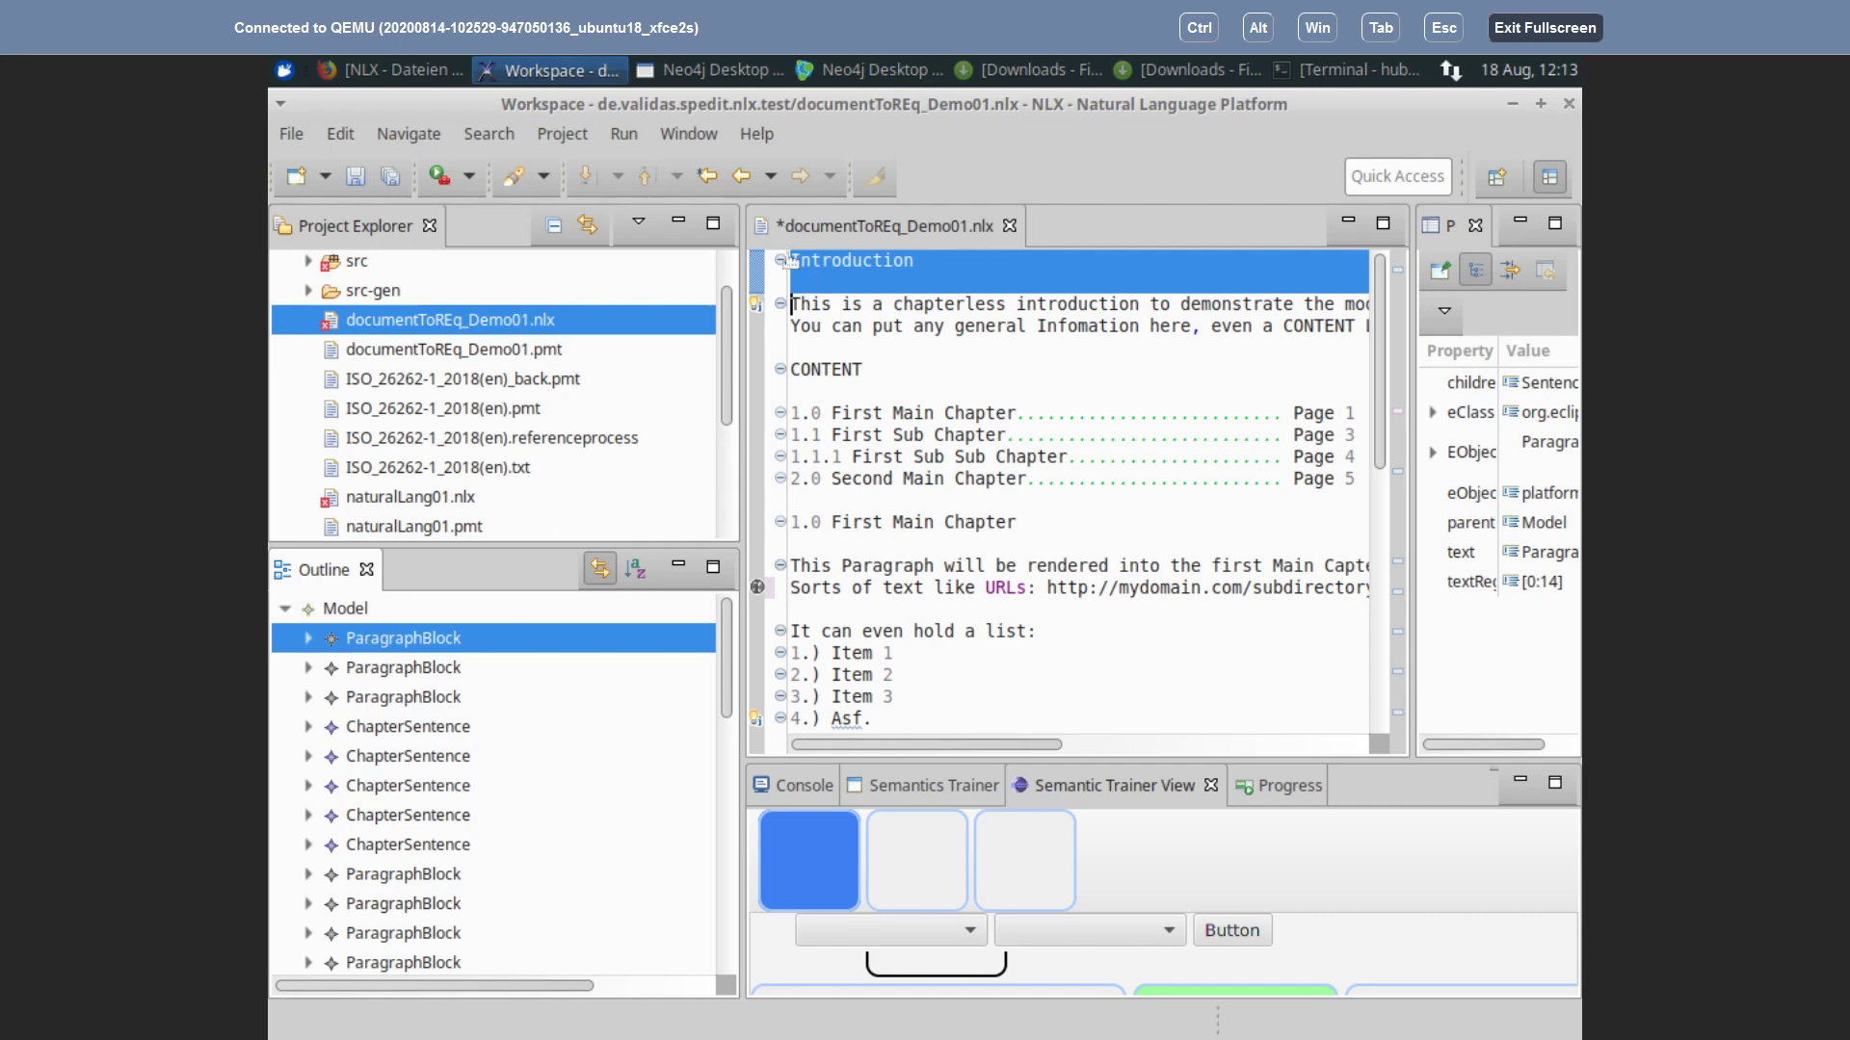
Step: Select the introduction's SentenceChain and both SubSentences, then expand the first SubSentence's words
{"action": "left_click", "coordinate": [798, 303]}
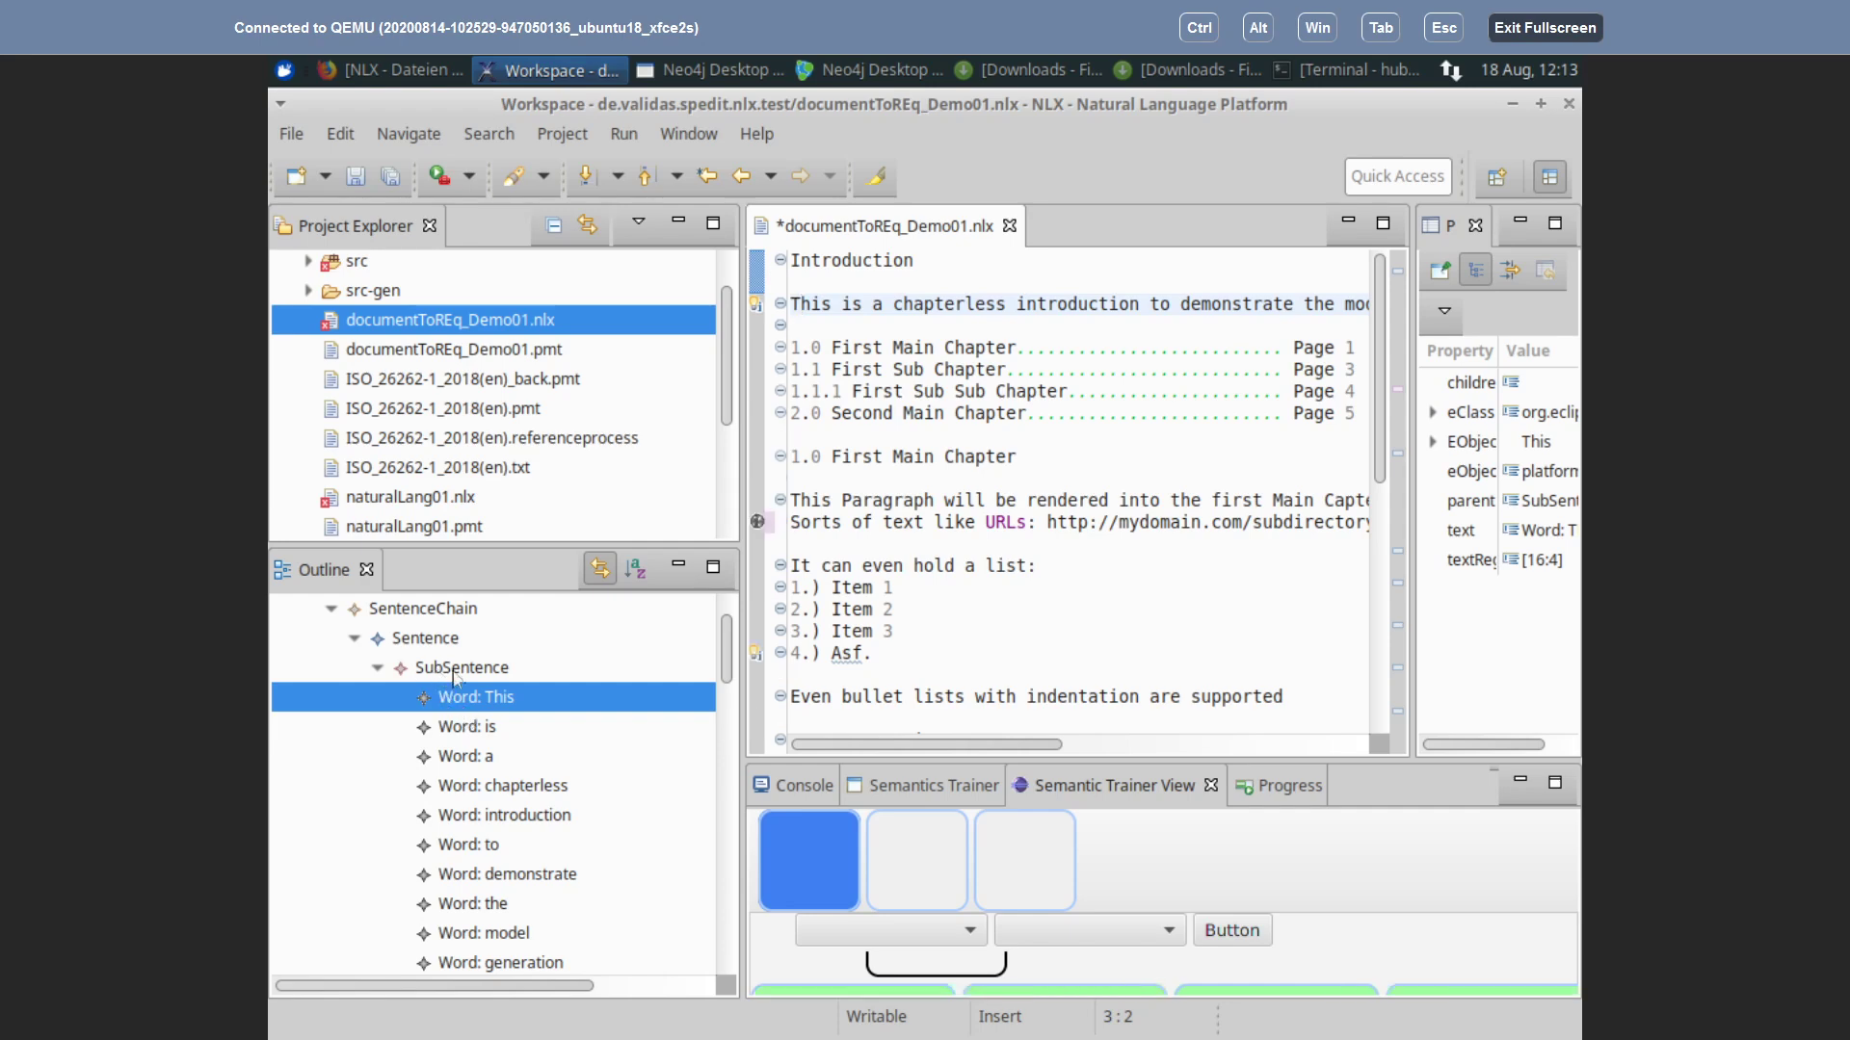
{"action": "scroll", "coordinate": [405, 655], "scroll_direction": "up", "scroll_amount": 2}
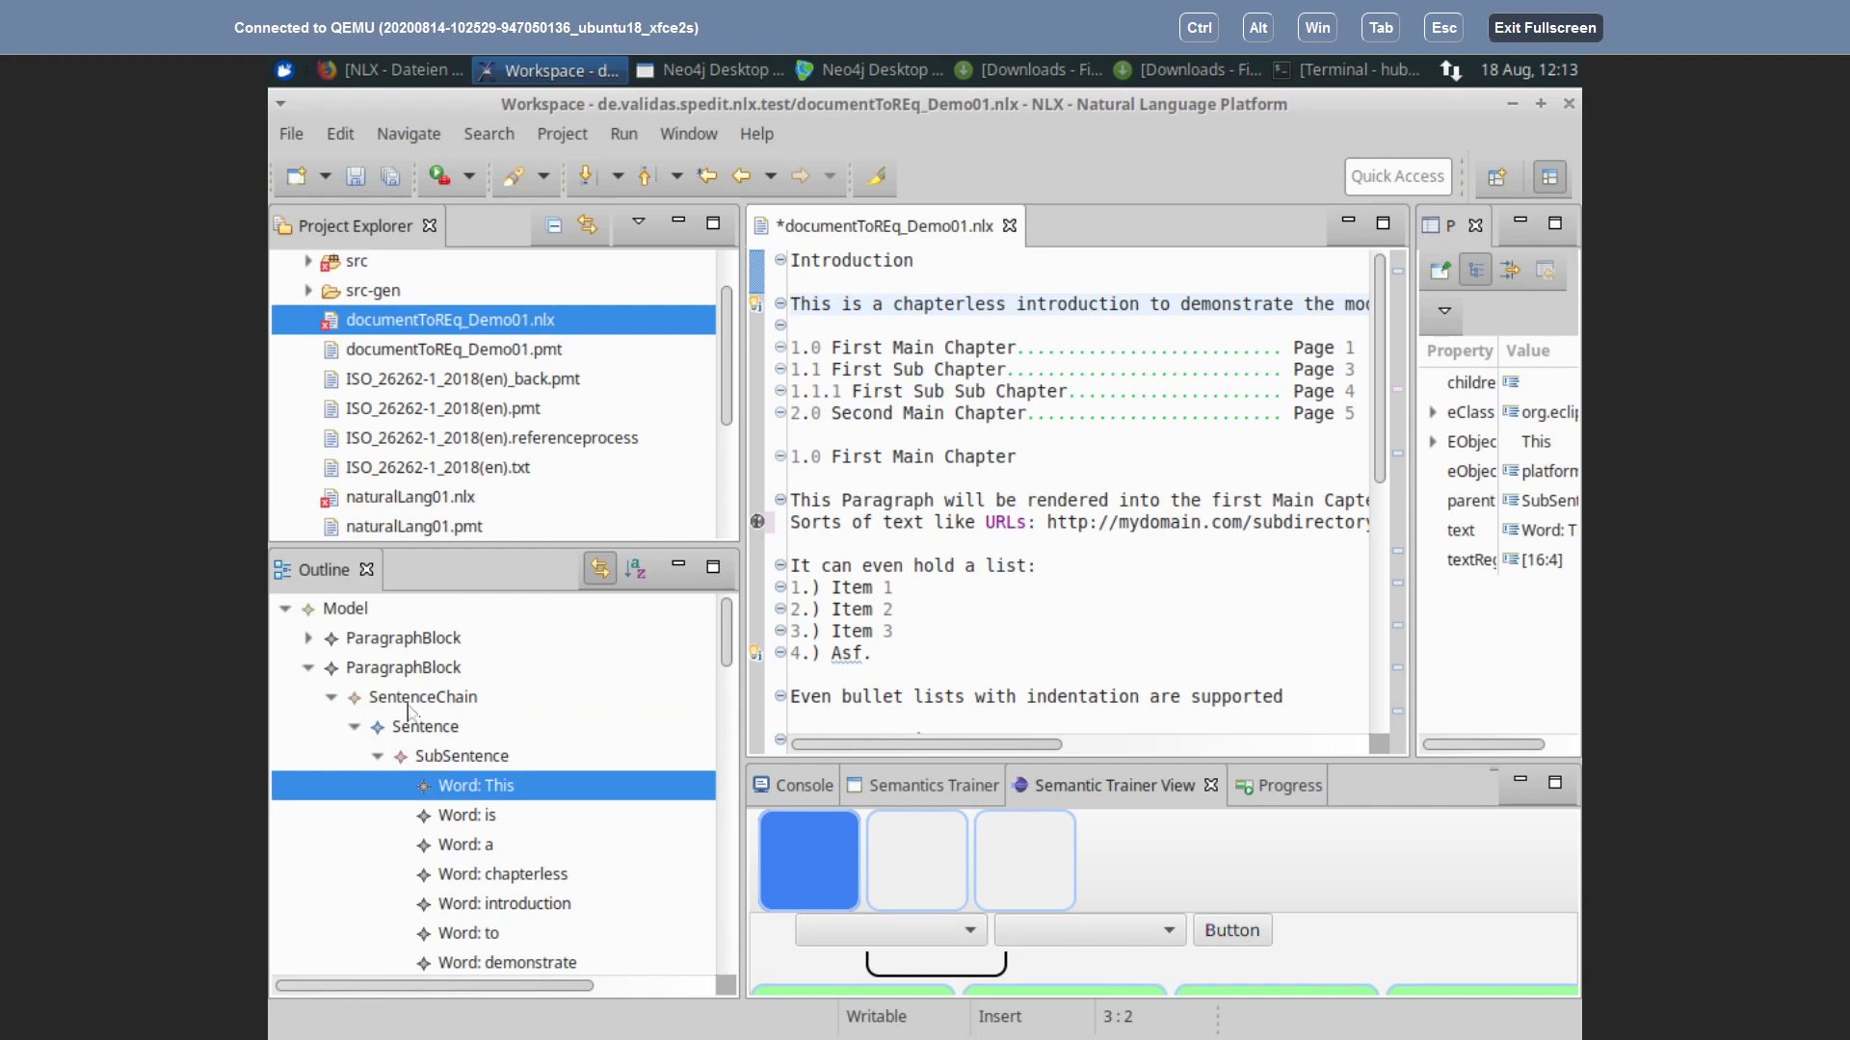
{"action": "left_click", "coordinate": [408, 703]}
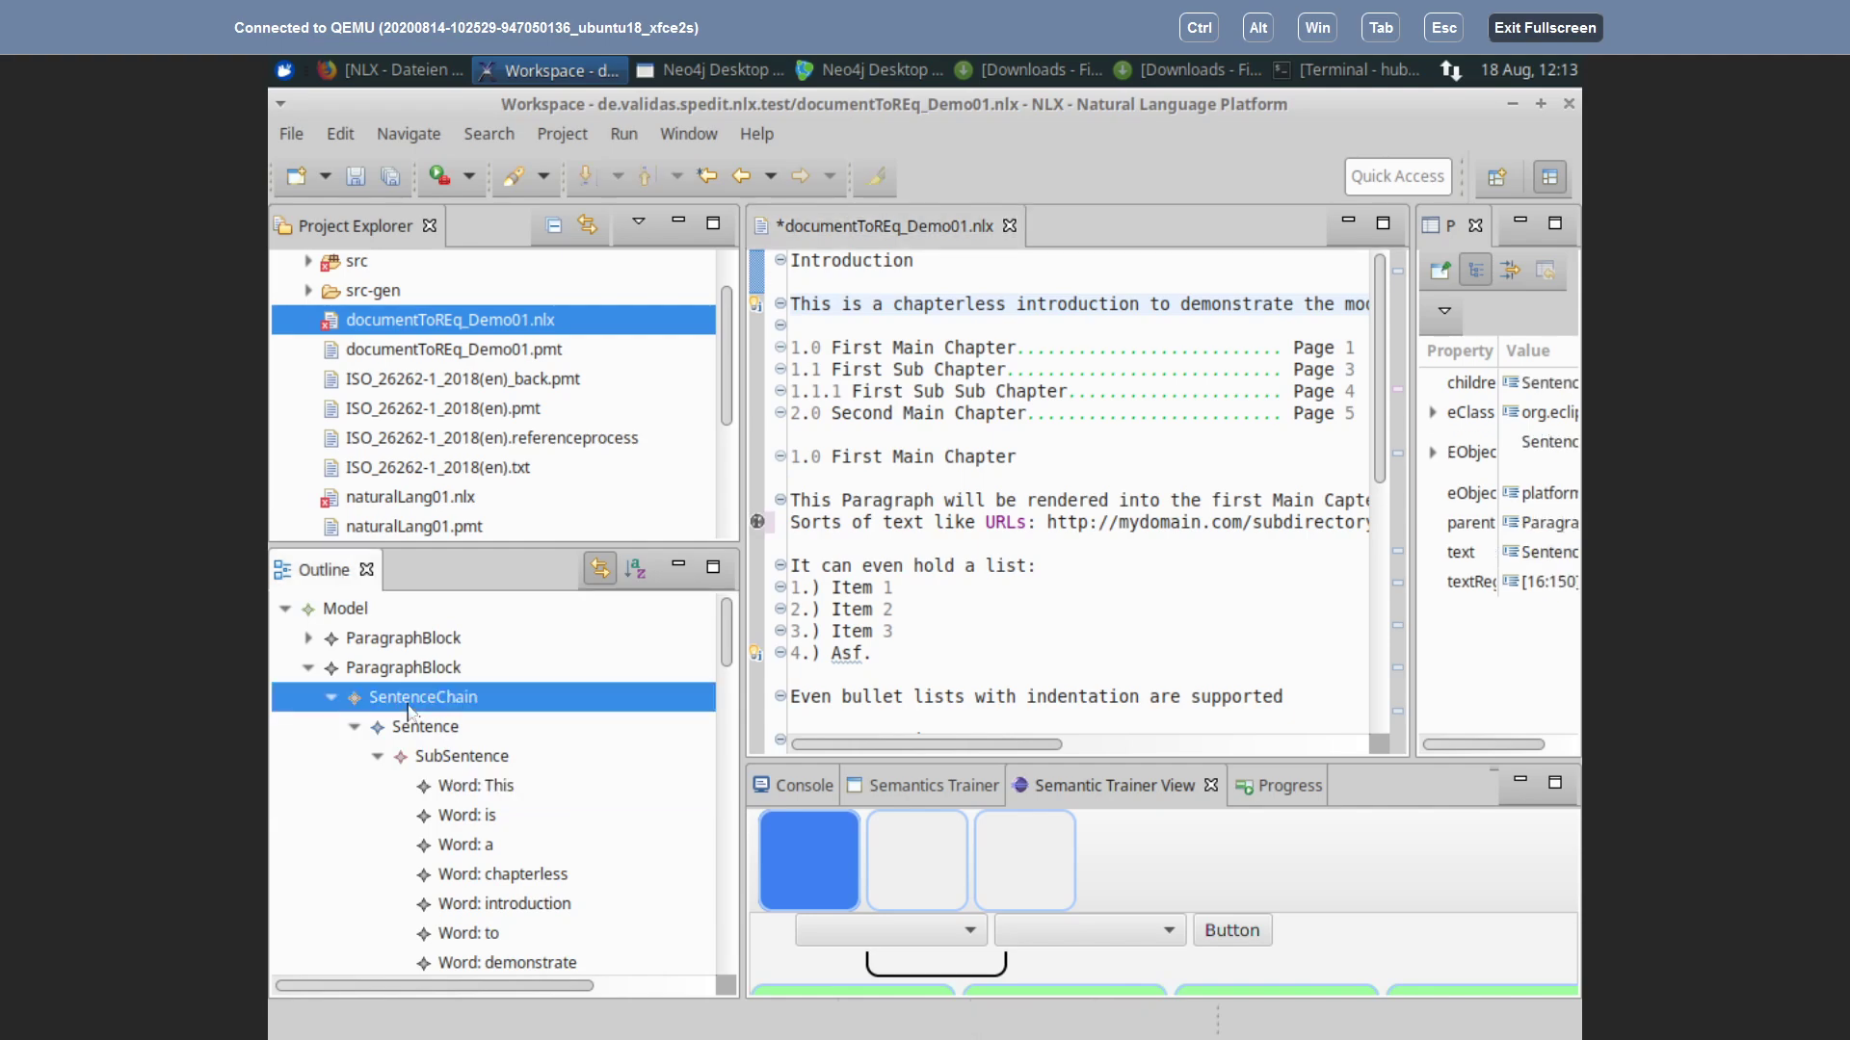
{"action": "left_click", "coordinate": [355, 727]}
{"action": "left_click", "coordinate": [355, 727]}
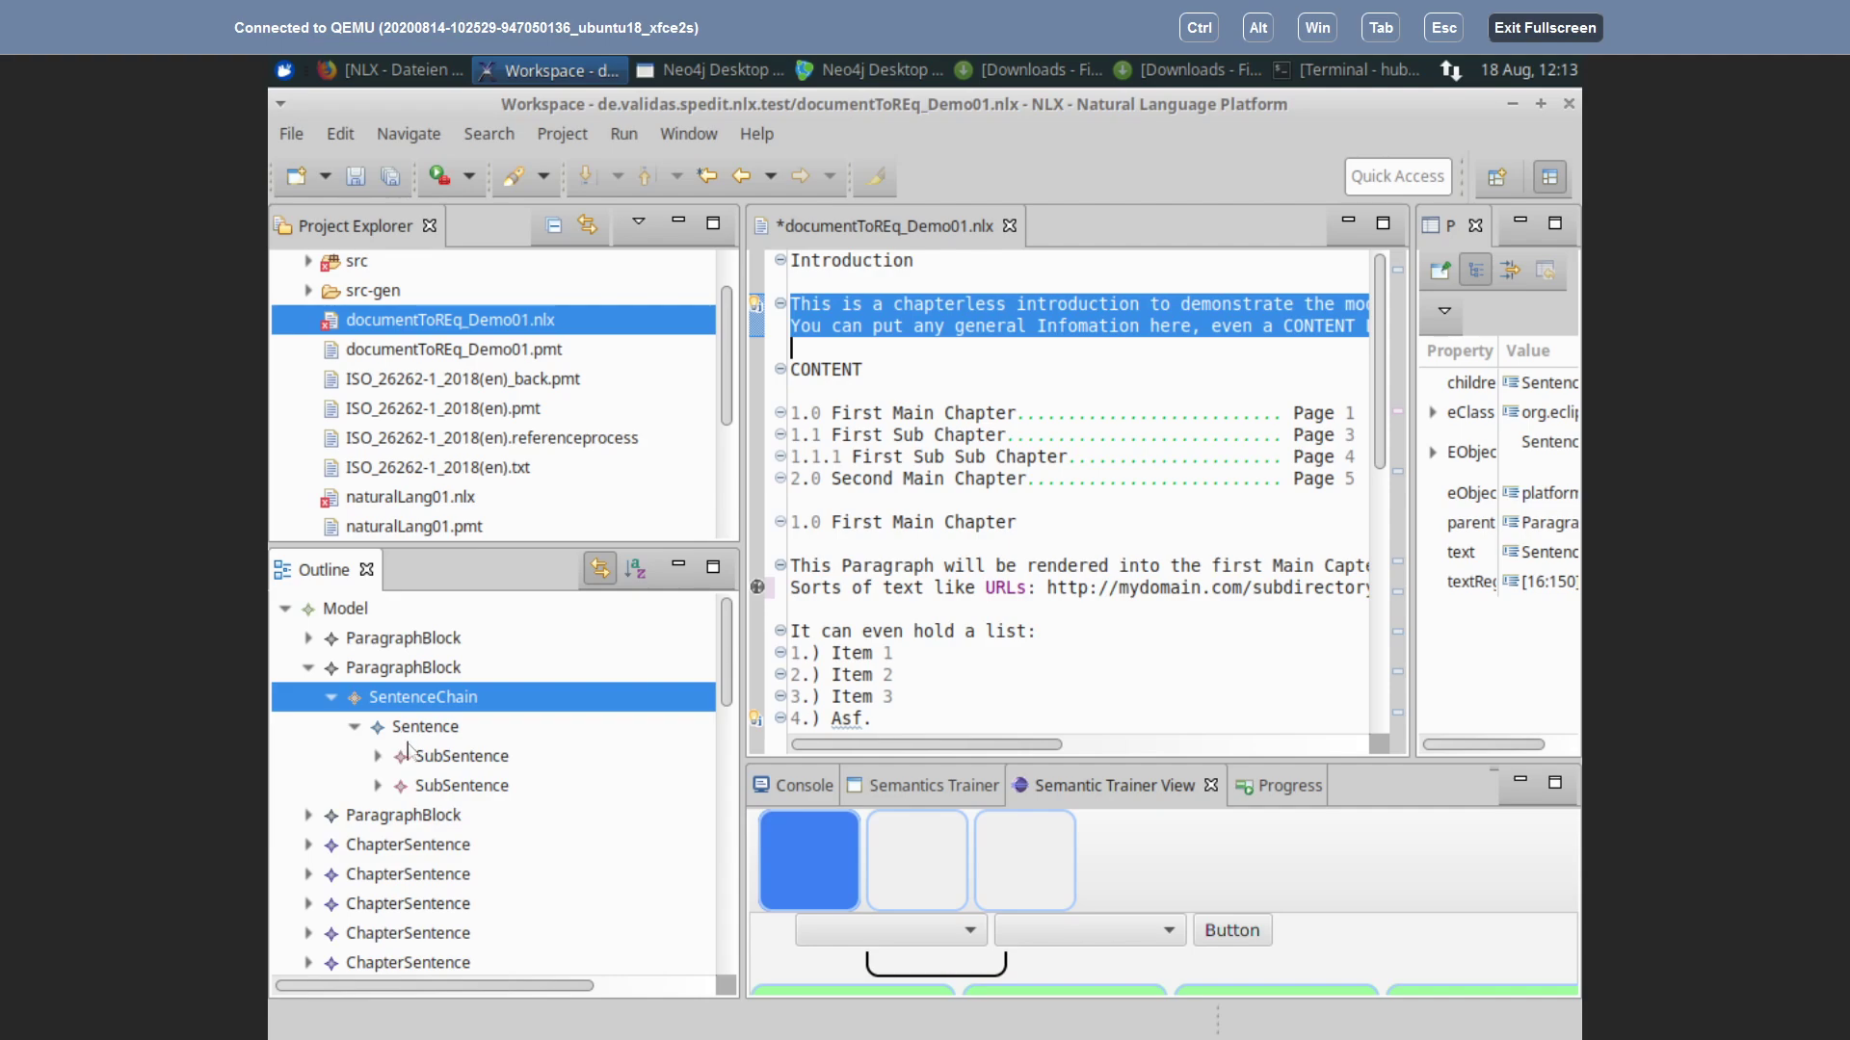
{"action": "left_click", "coordinate": [460, 767]}
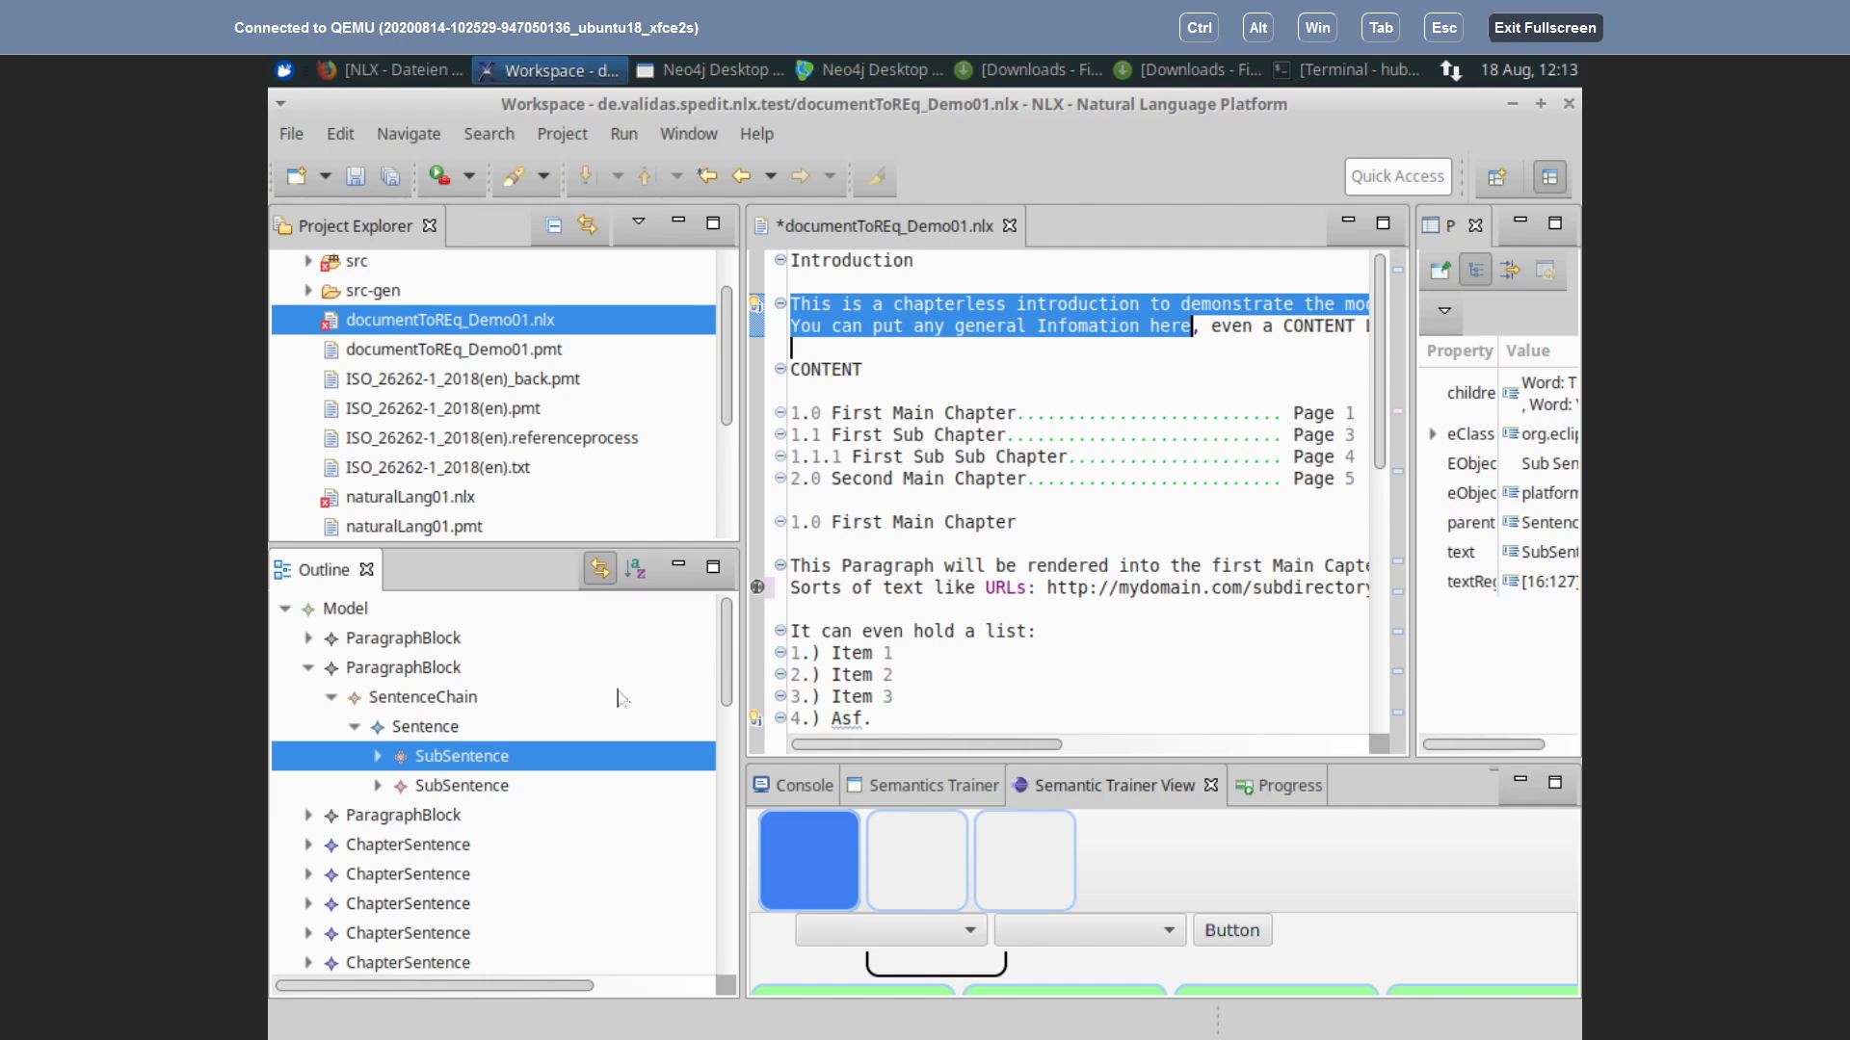
{"action": "left_click", "coordinate": [436, 789]}
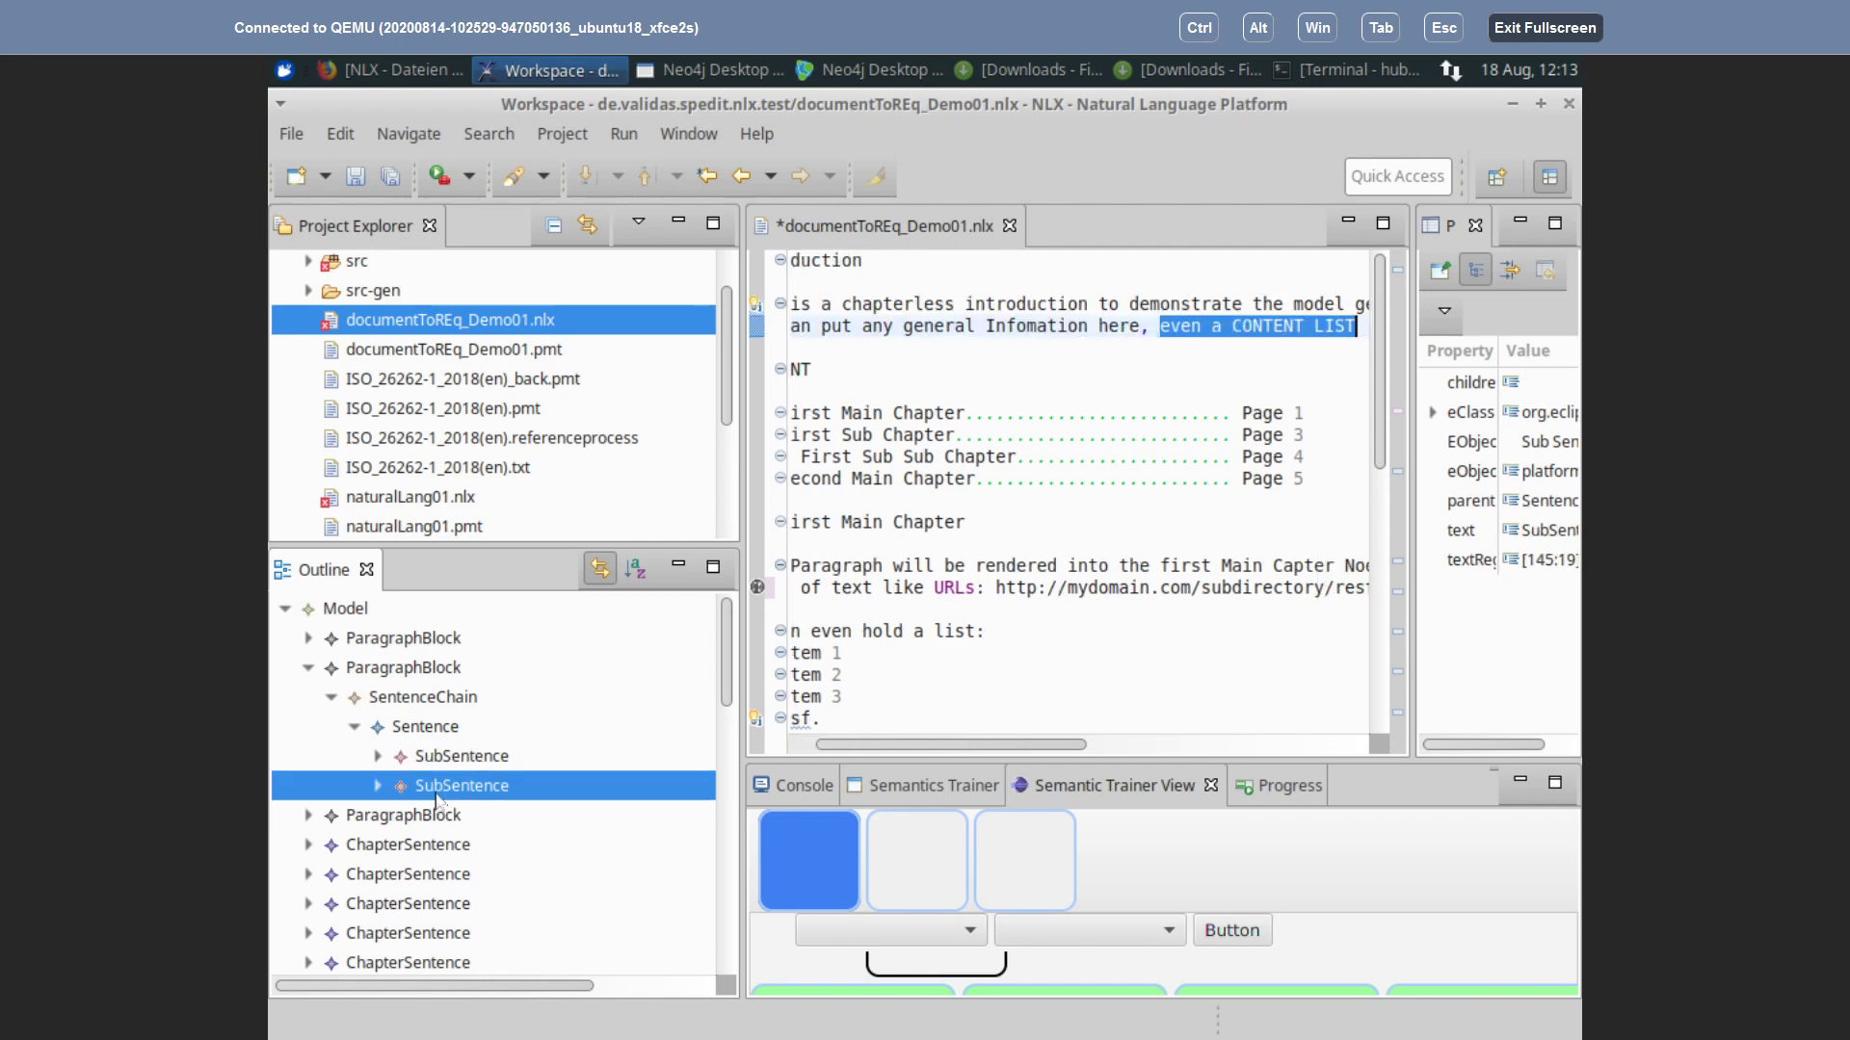
{"action": "left_click_drag", "start_coordinate": [877, 746], "coordinate": [817, 767]}
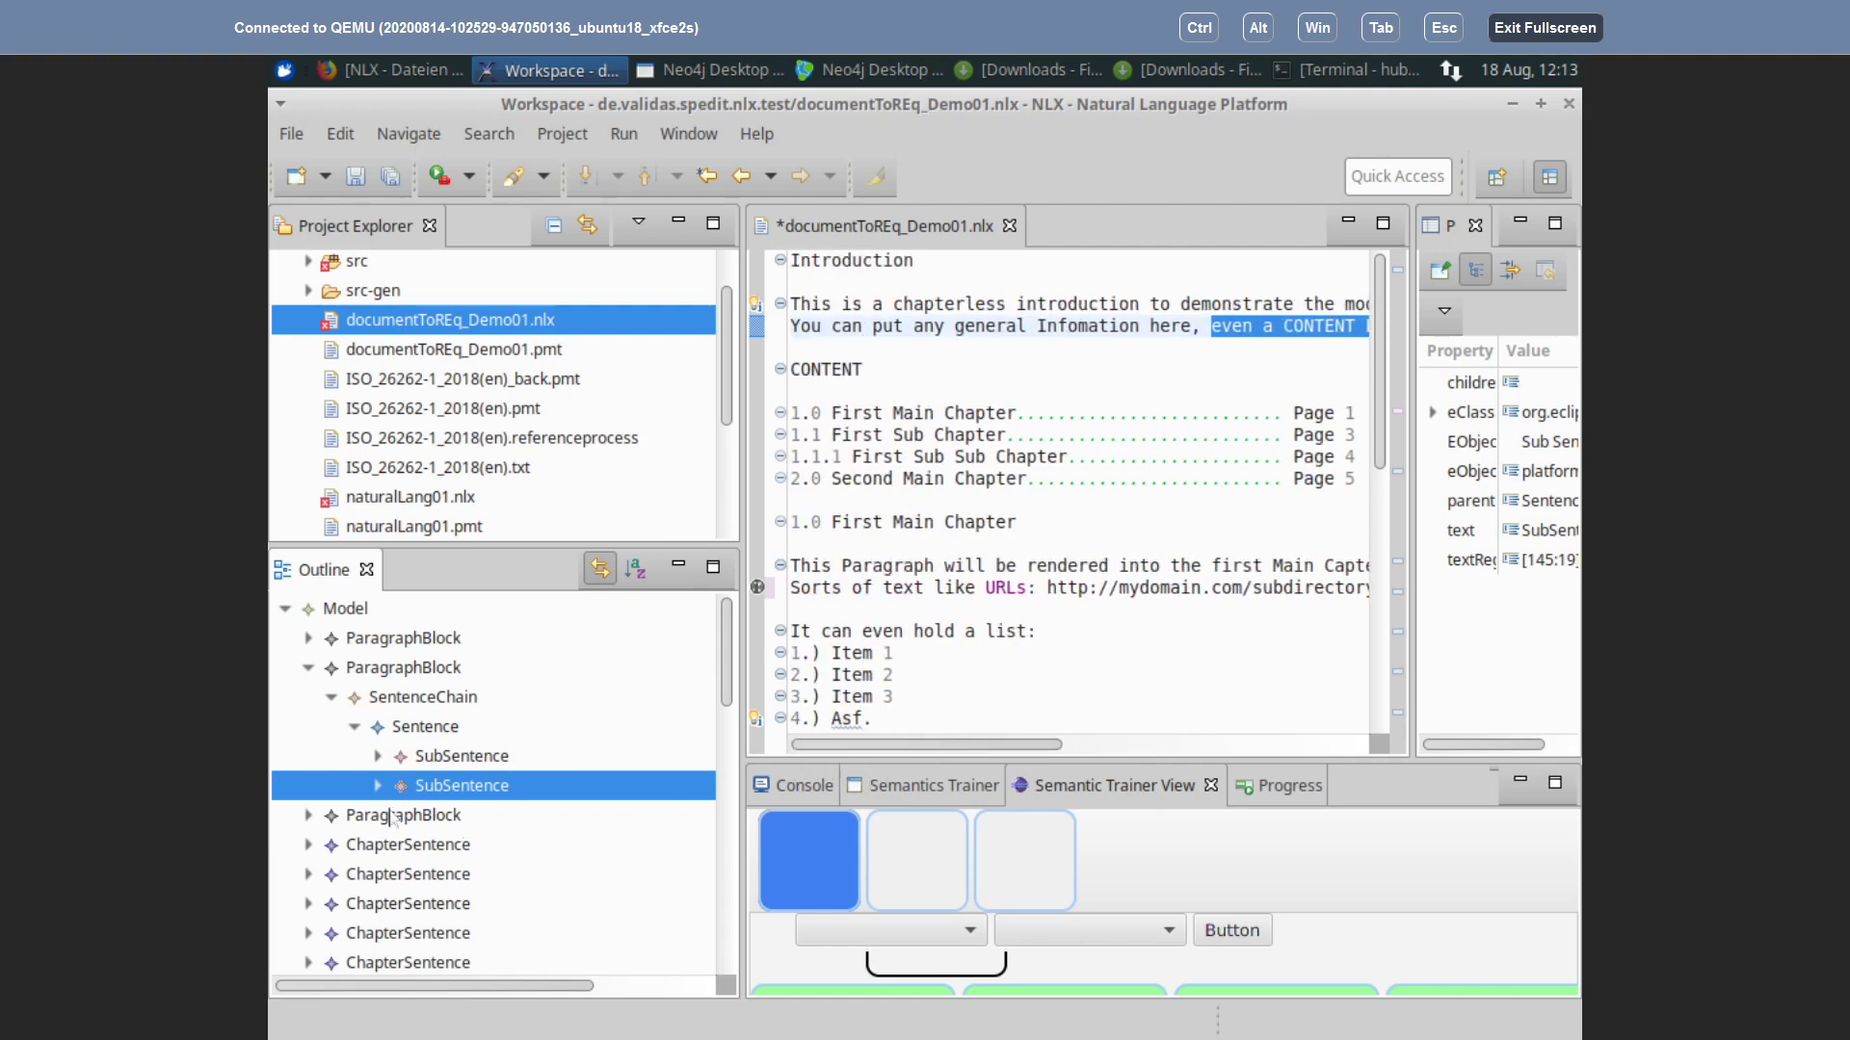
{"action": "left_click", "coordinate": [377, 757]}
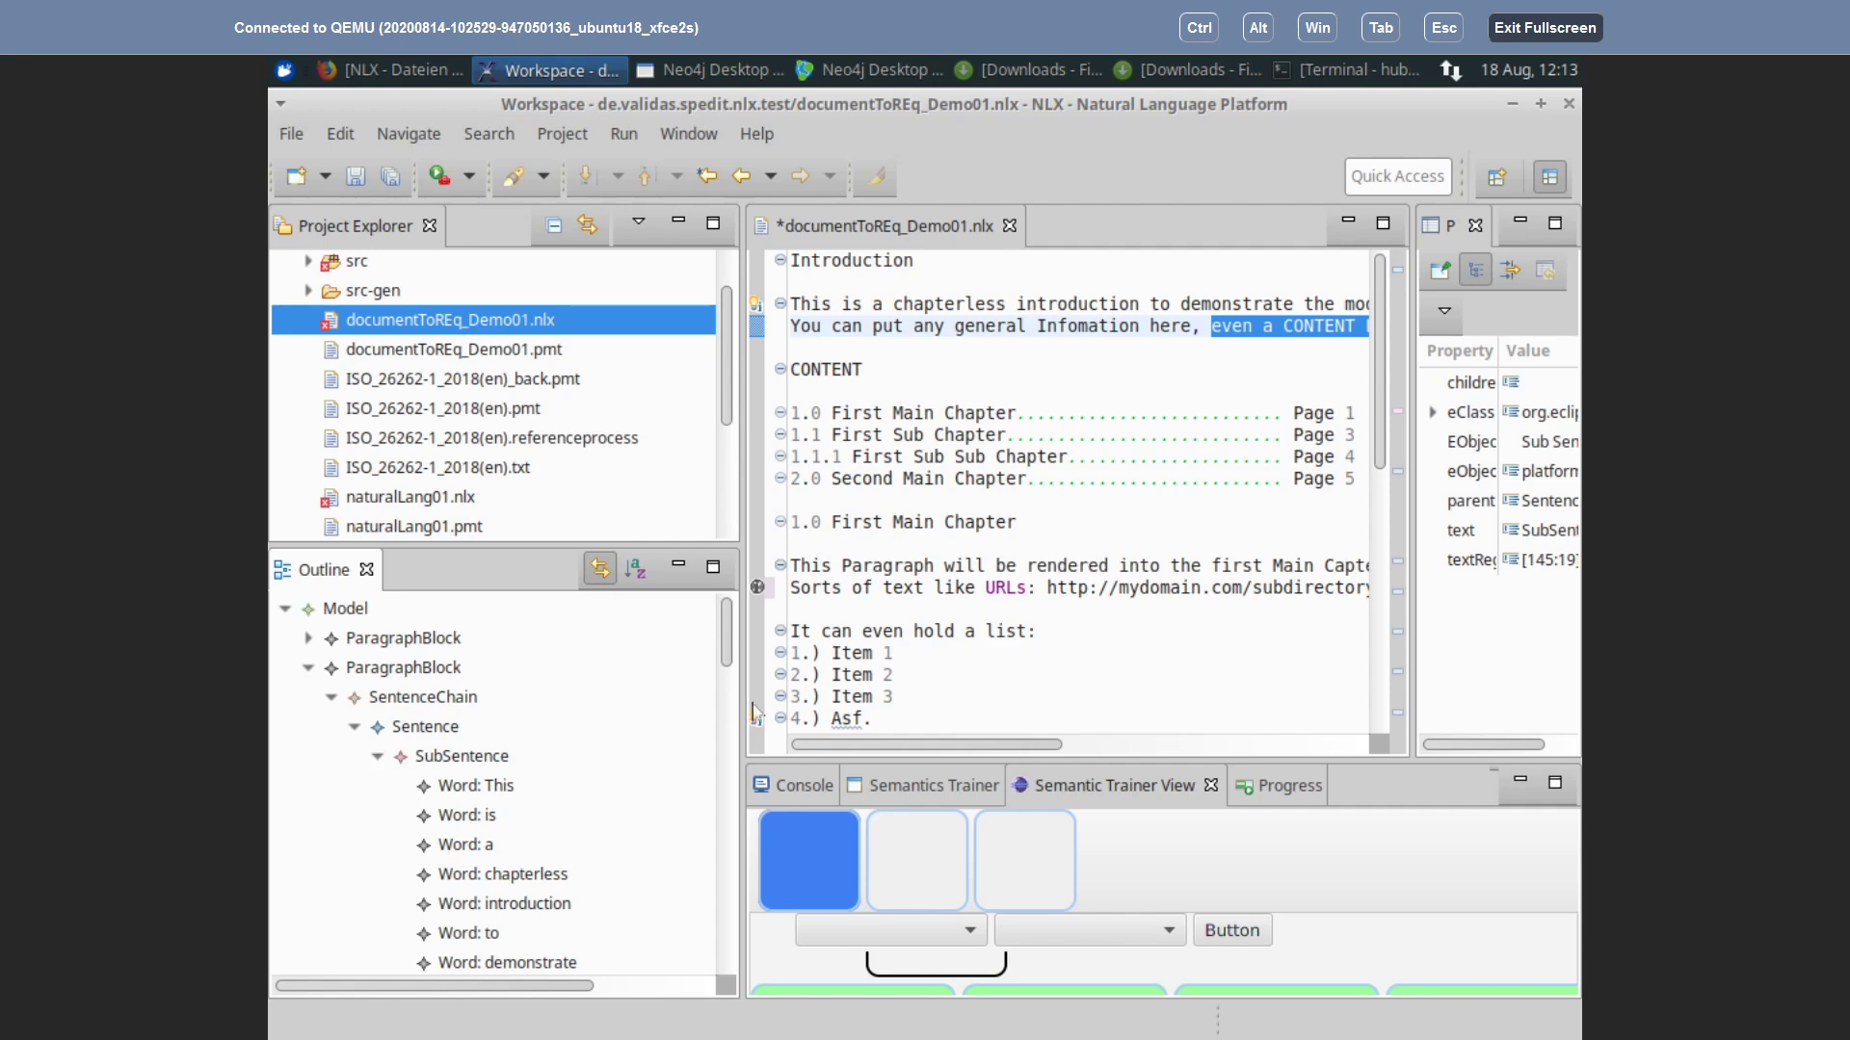
Step: Locate the Word nodes This, is, a, chapterless, introduction, to, demonstrate, the in the text
{"action": "scroll", "coordinate": [729, 643], "scroll_direction": "down", "scroll_amount": 2}
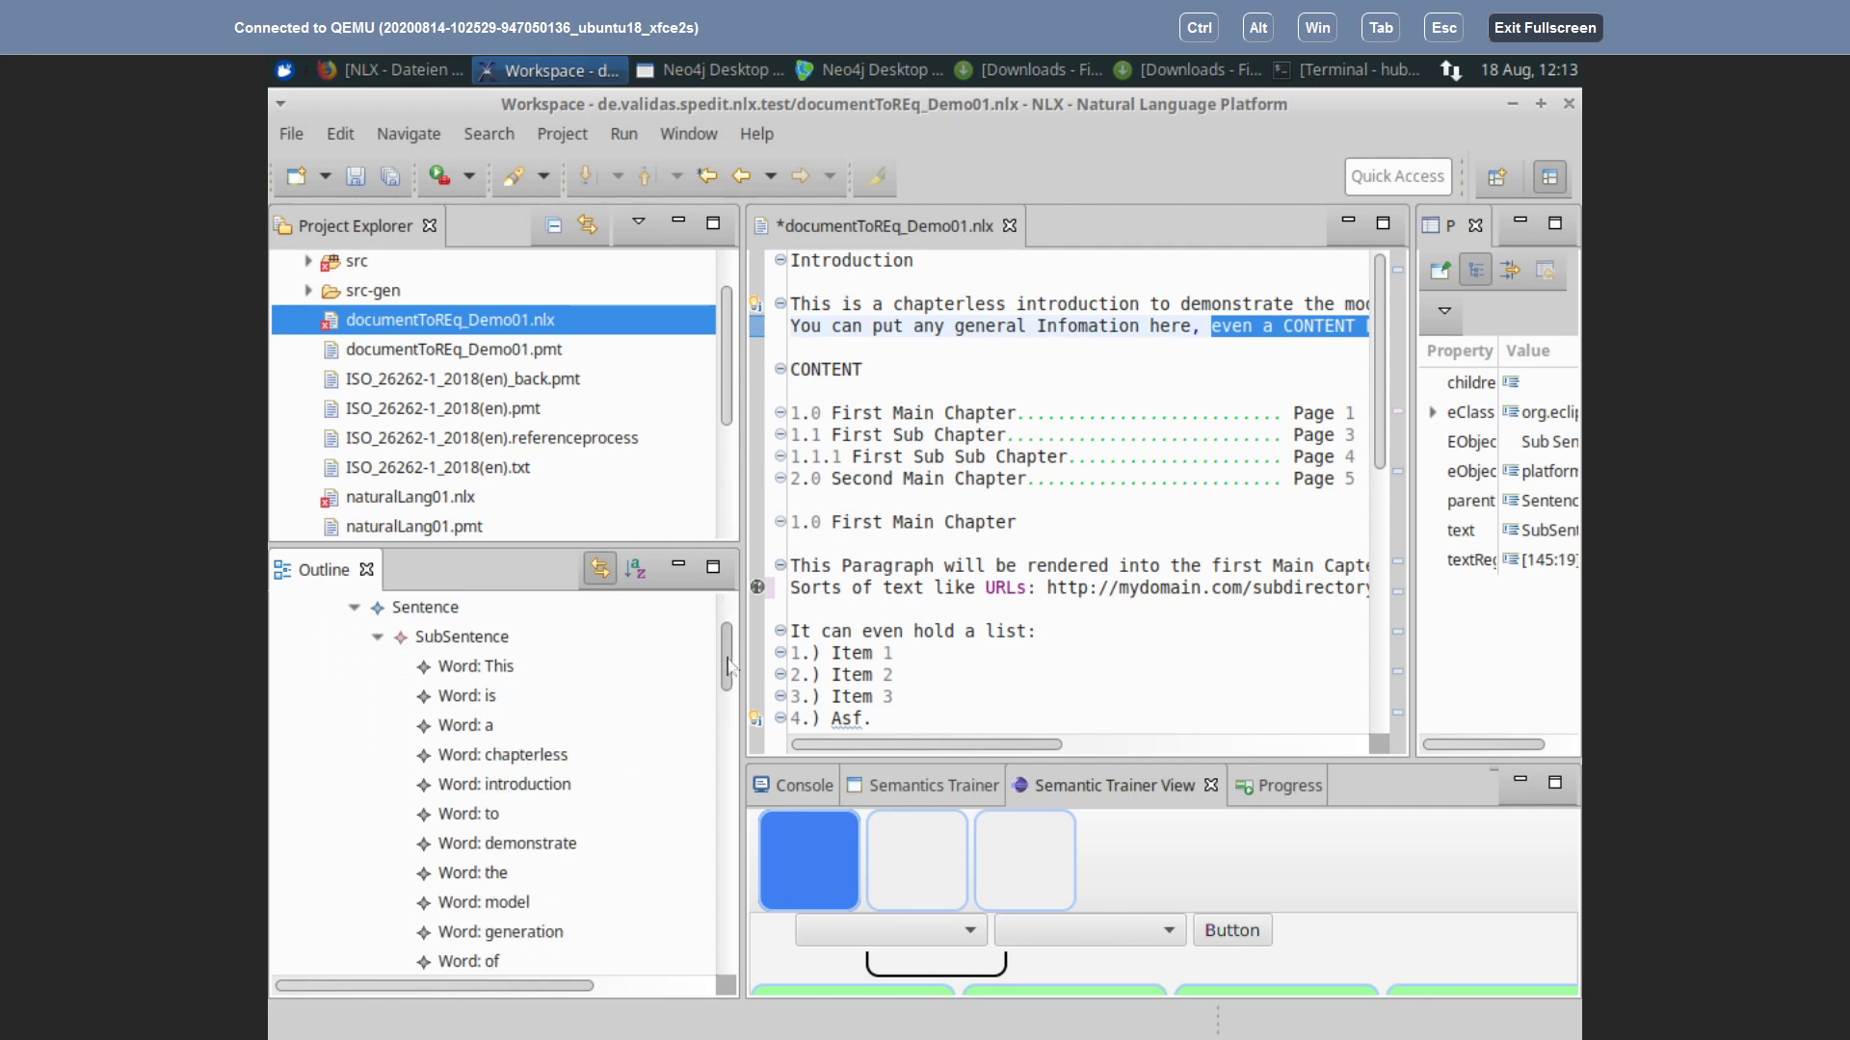
{"action": "left_click", "coordinate": [503, 670]}
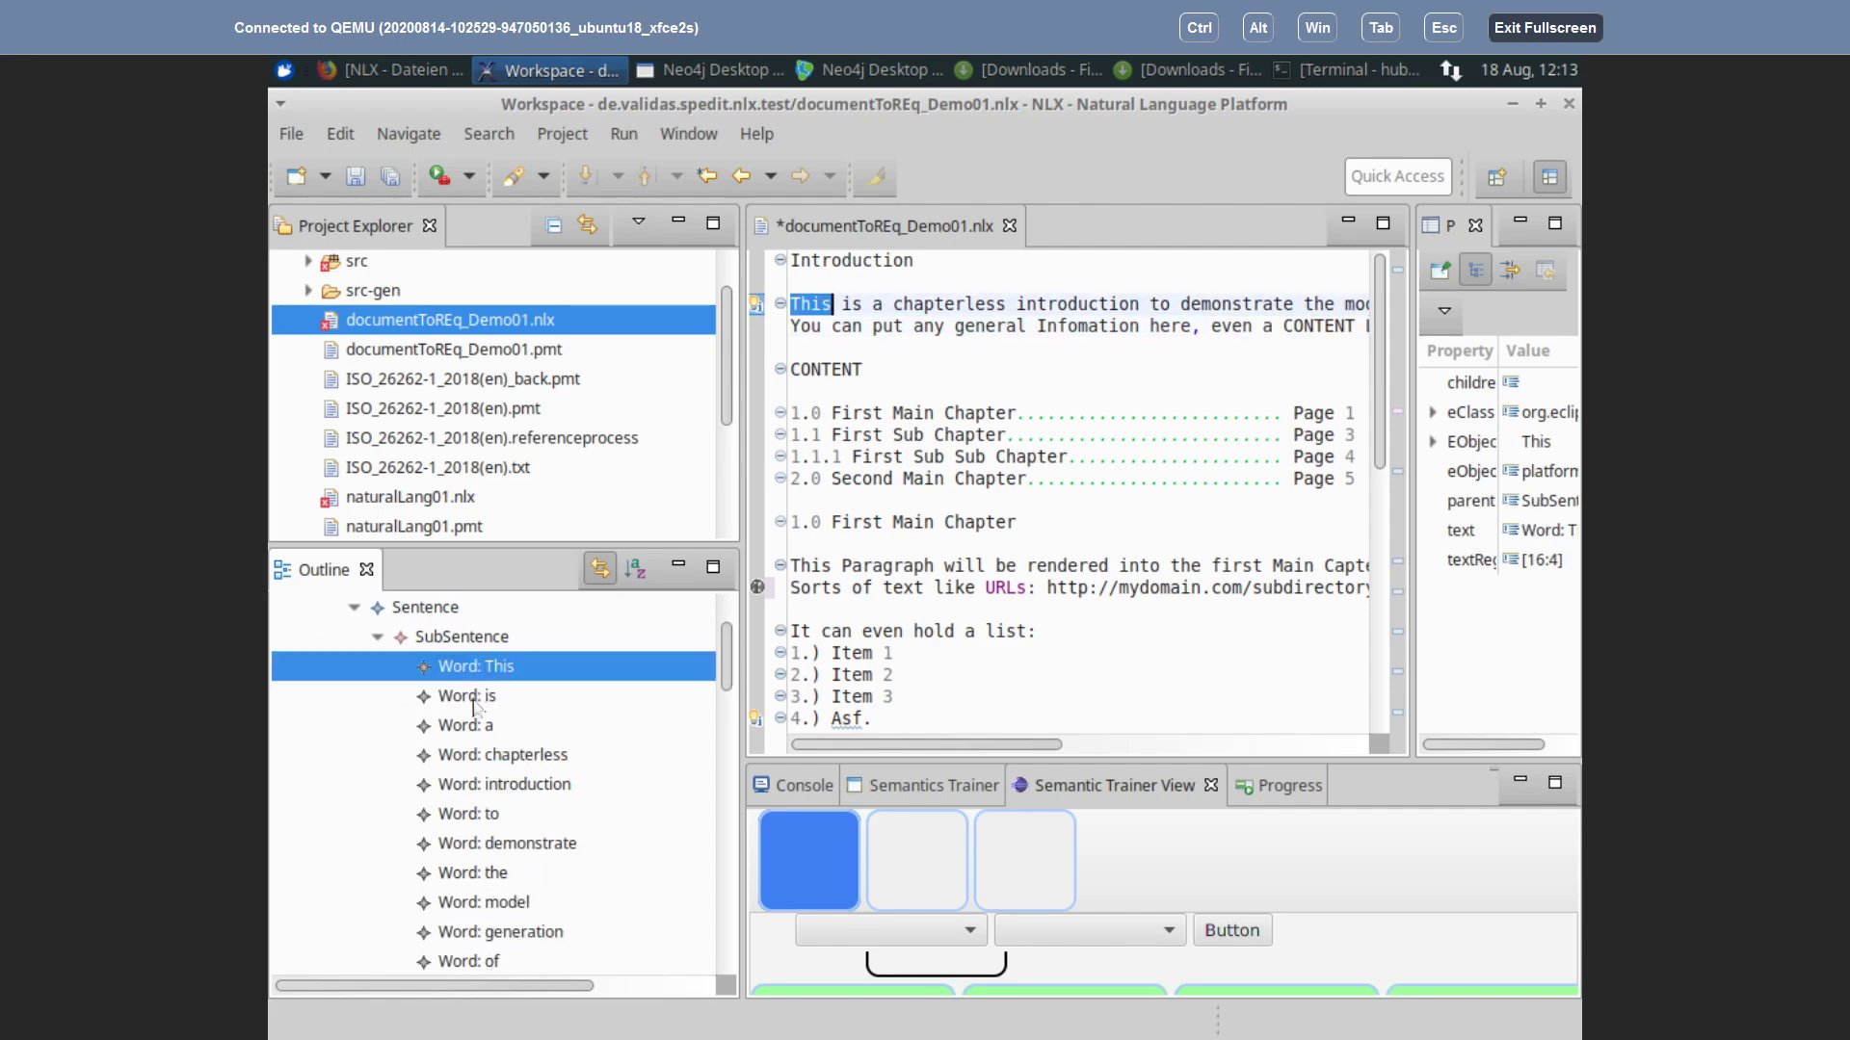
{"action": "left_click", "coordinate": [479, 701]}
{"action": "left_click", "coordinate": [484, 730]}
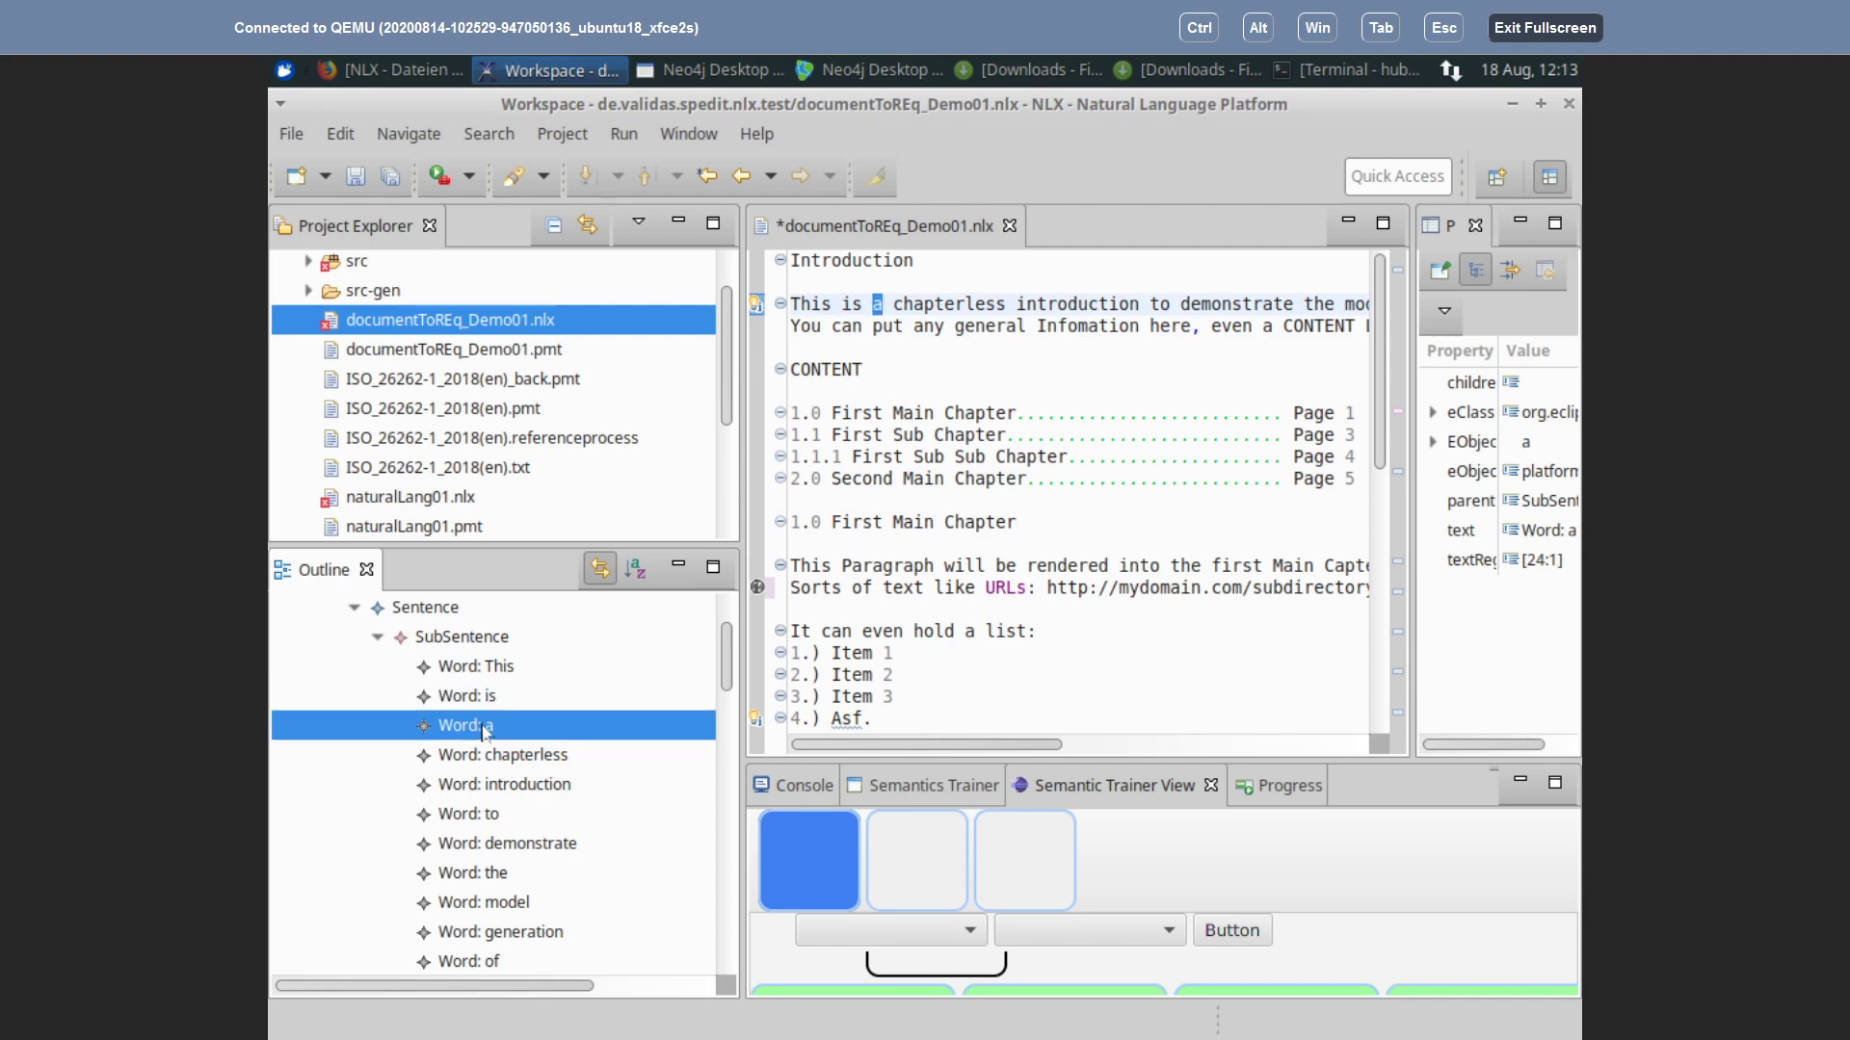
{"action": "left_click", "coordinate": [533, 756]}
{"action": "scroll", "coordinate": [556, 783], "scroll_direction": "down", "scroll_amount": 2}
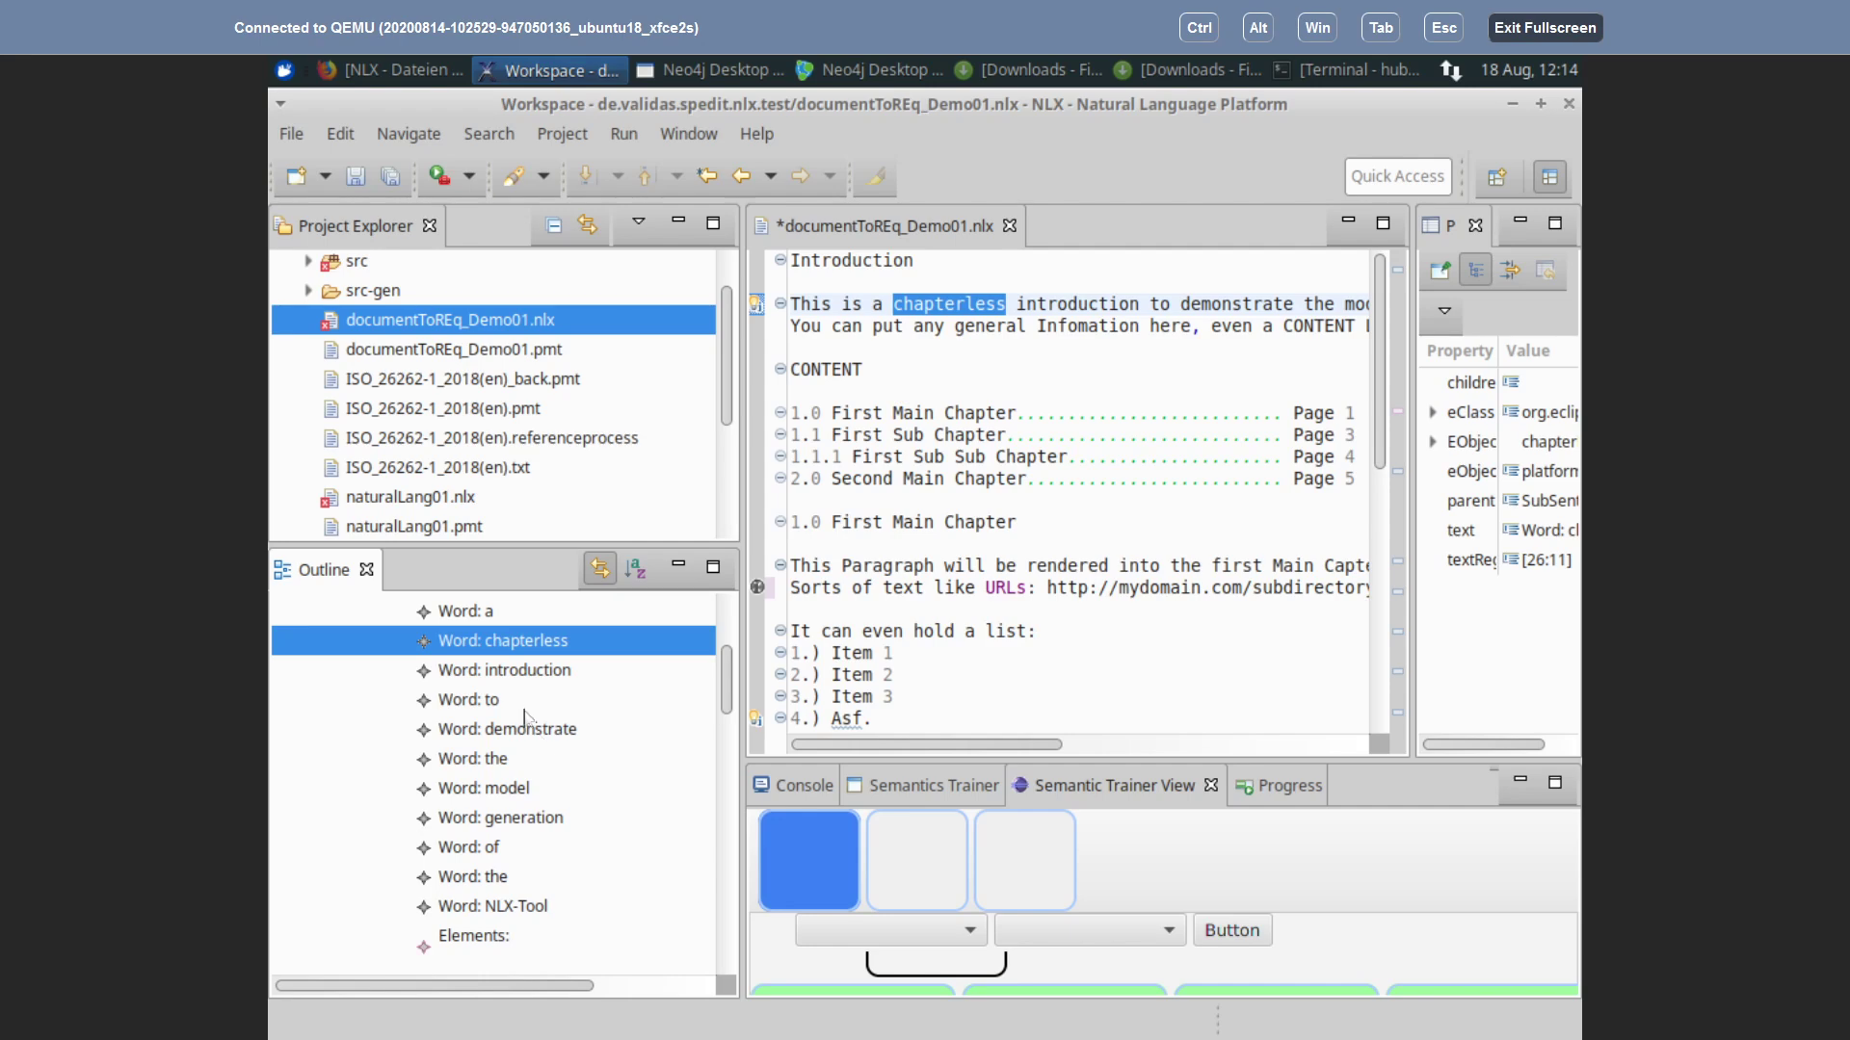
{"action": "left_click", "coordinate": [516, 672]}
{"action": "left_click", "coordinate": [494, 702]}
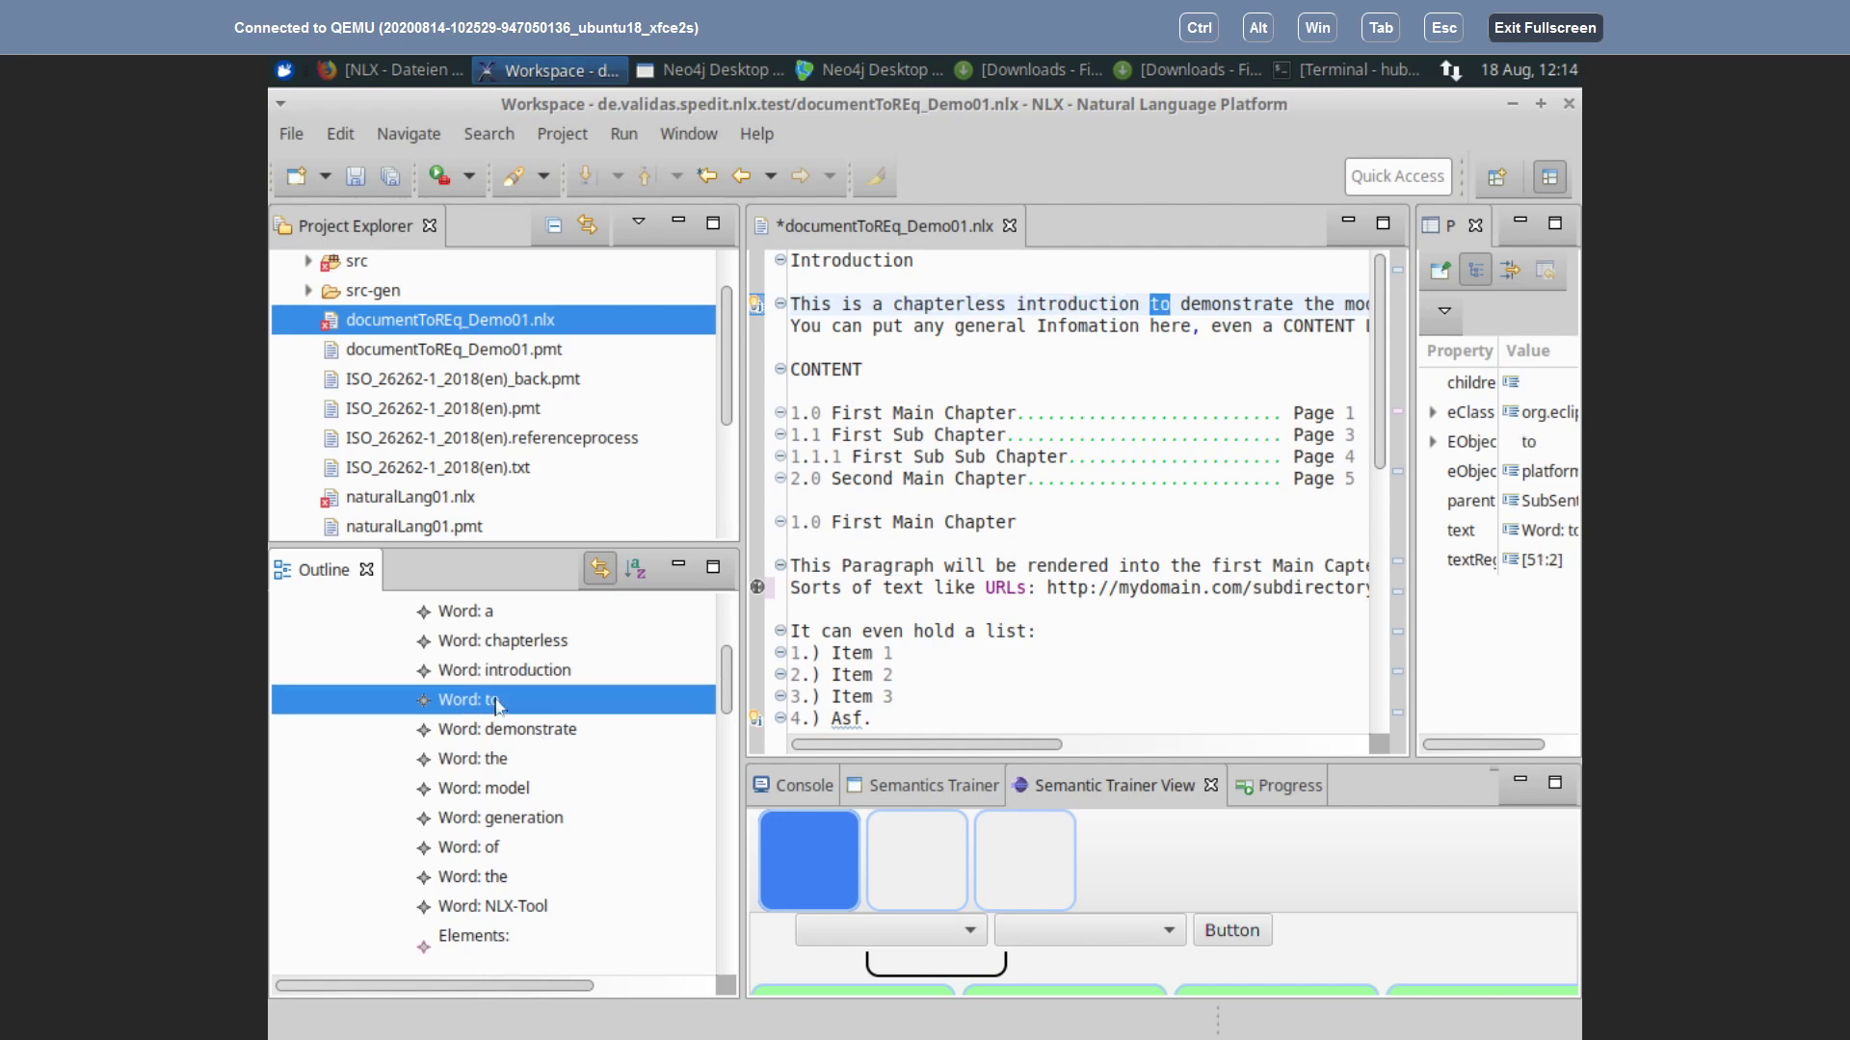
{"action": "left_click", "coordinate": [512, 732]}
{"action": "left_click", "coordinate": [492, 763]}
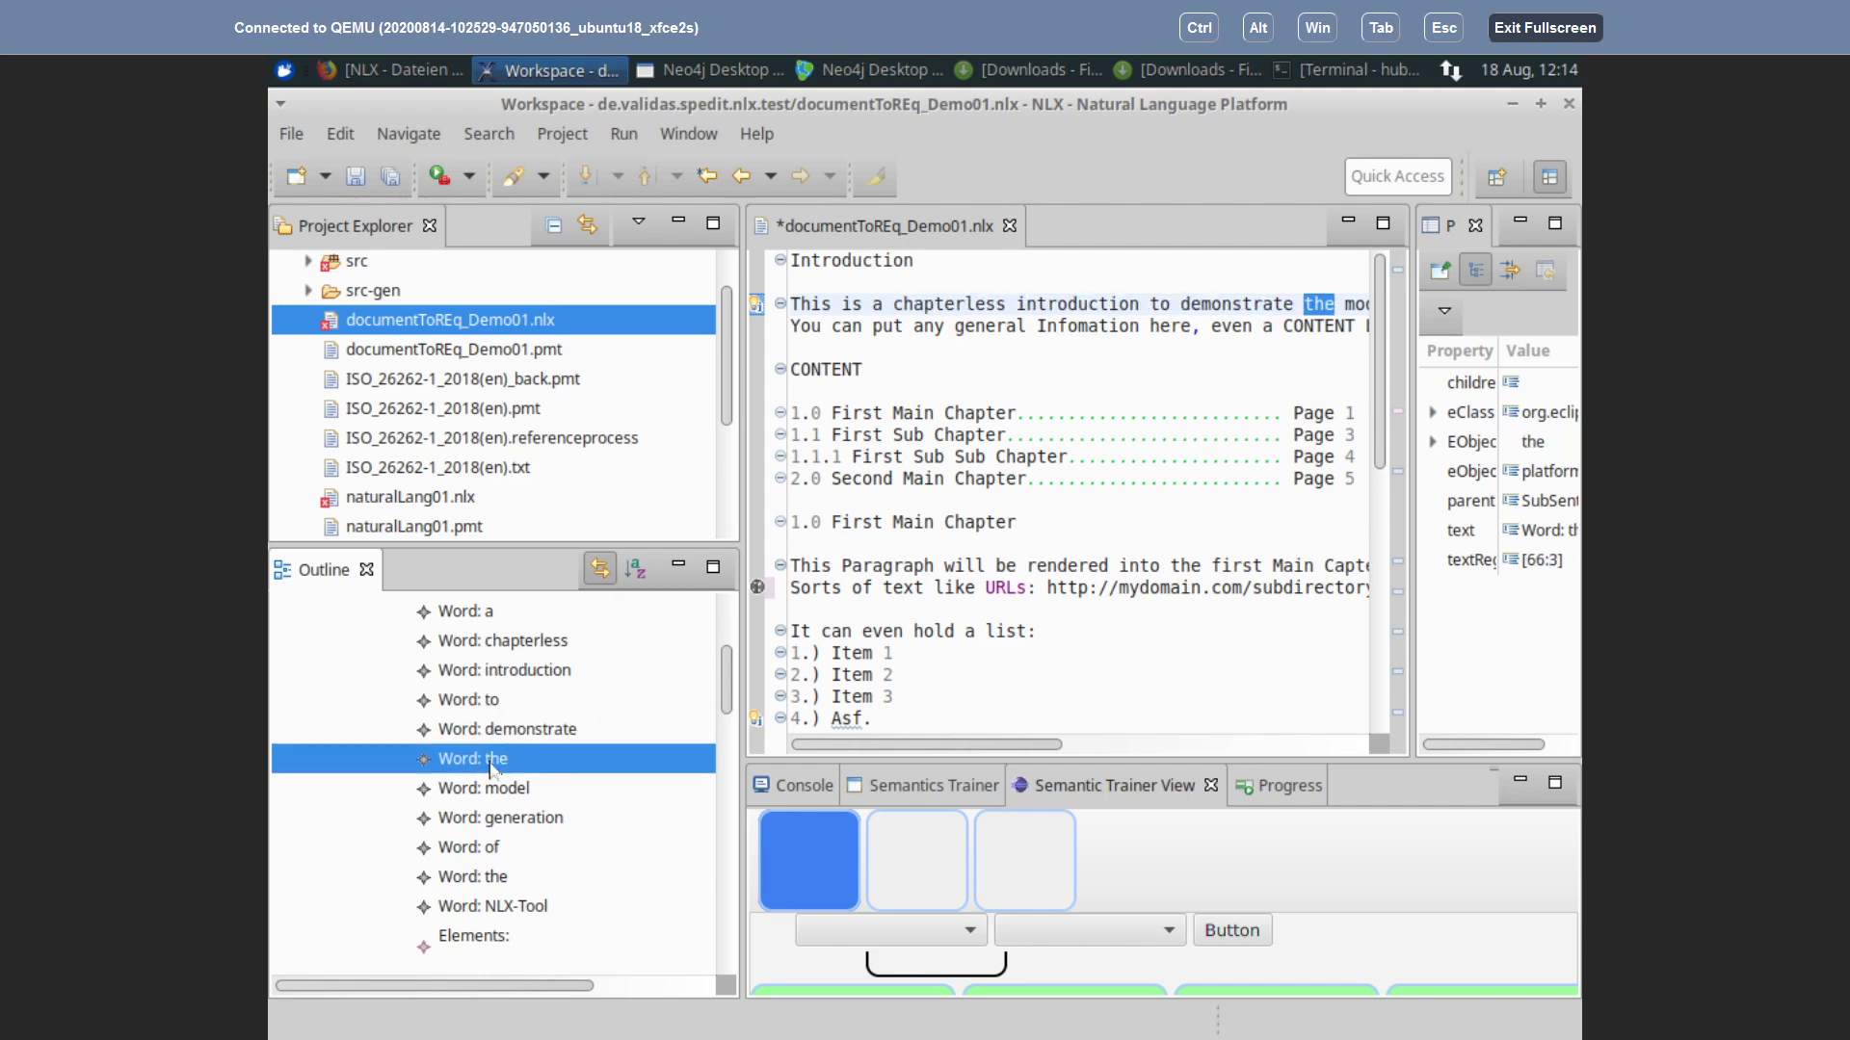
Step: Locate the Word nodes model, generation, of, the, NLX-Tool and Elements in the text
{"action": "left_click", "coordinate": [499, 792]}
{"action": "left_click", "coordinate": [503, 820]}
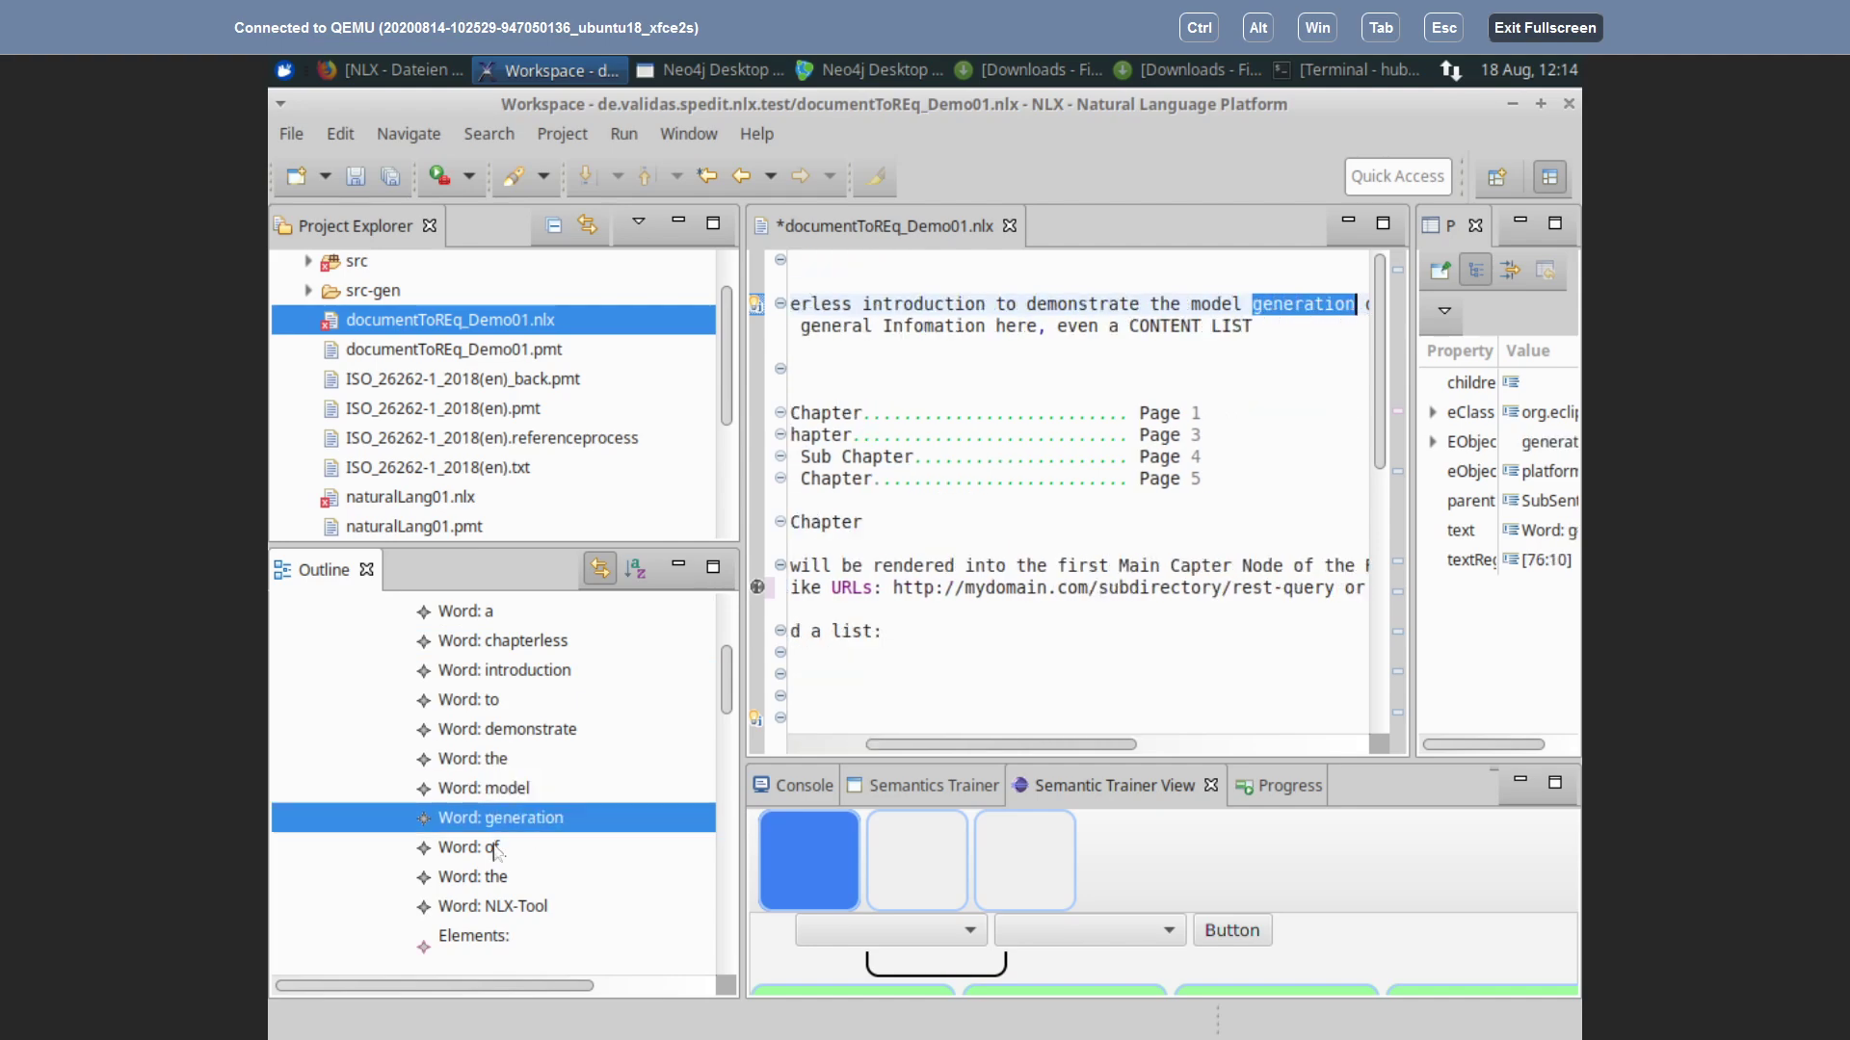
{"action": "left_click", "coordinate": [493, 849]}
{"action": "left_click", "coordinate": [503, 878]}
{"action": "left_click", "coordinate": [497, 909]}
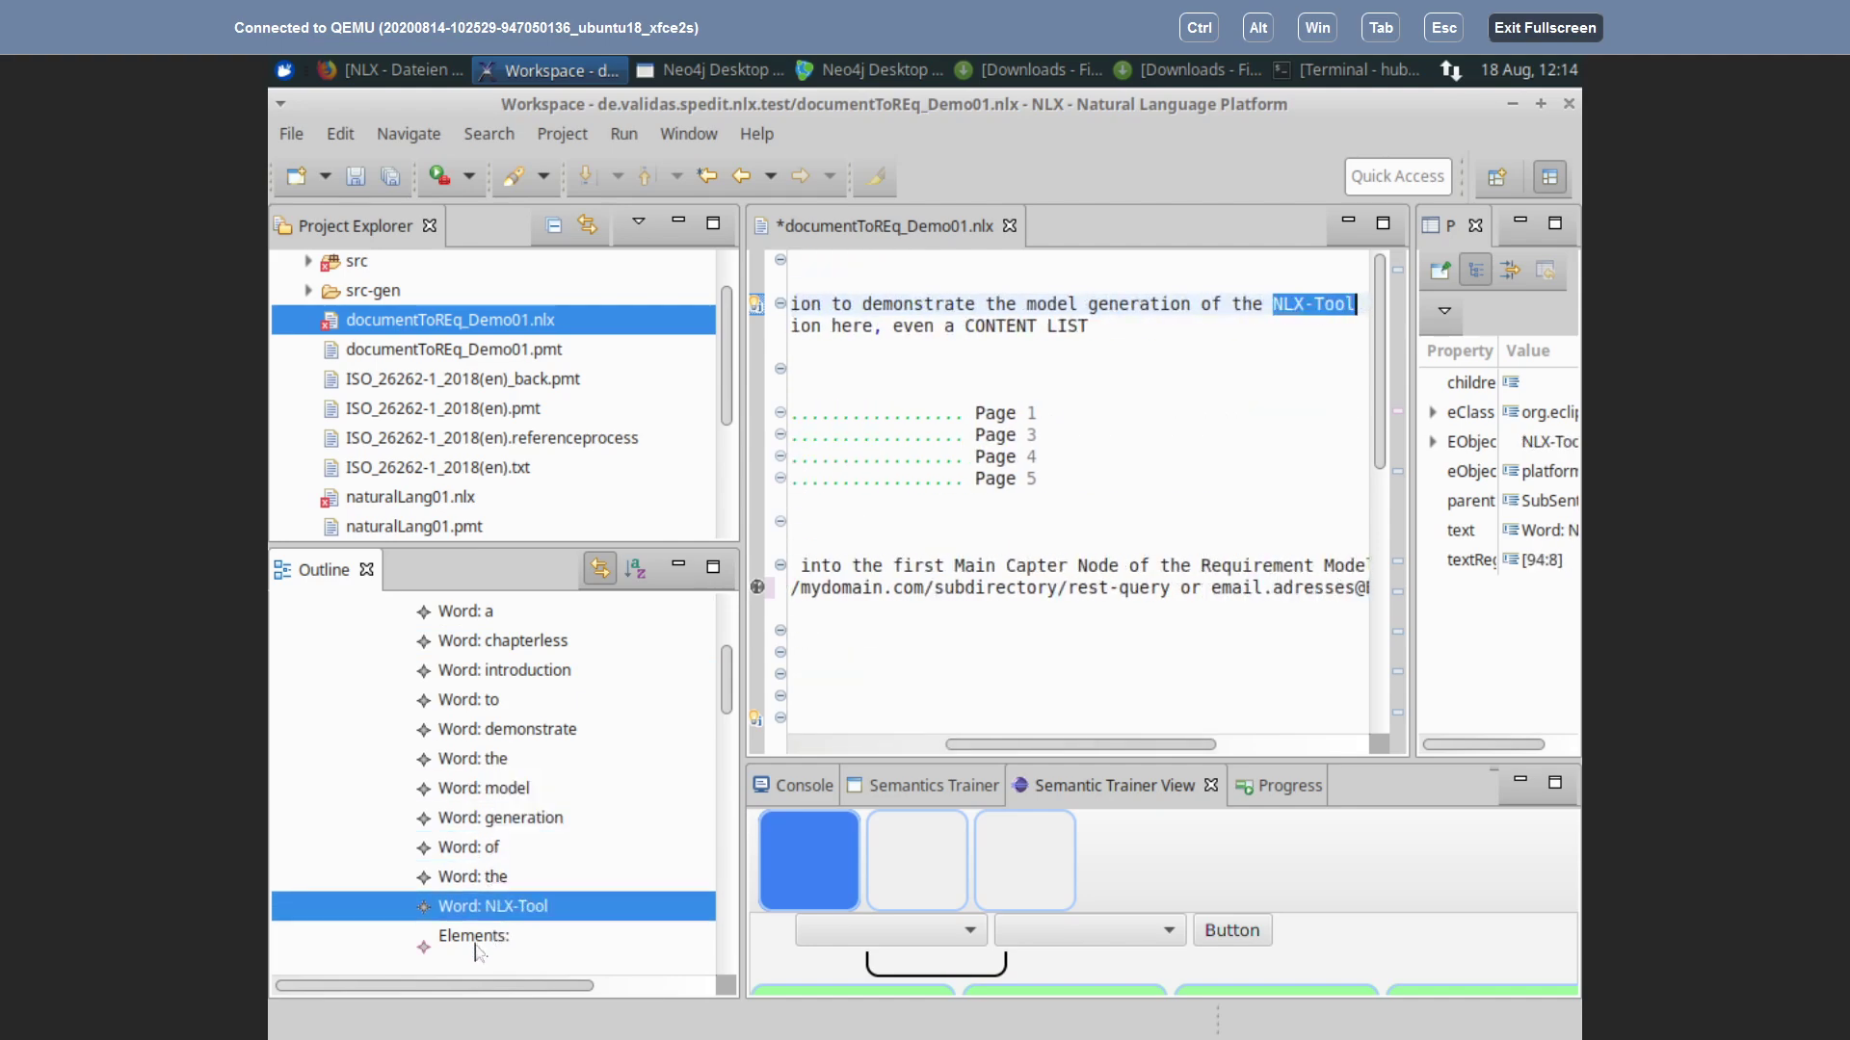
{"action": "scroll", "coordinate": [564, 857], "scroll_direction": "down", "scroll_amount": 2}
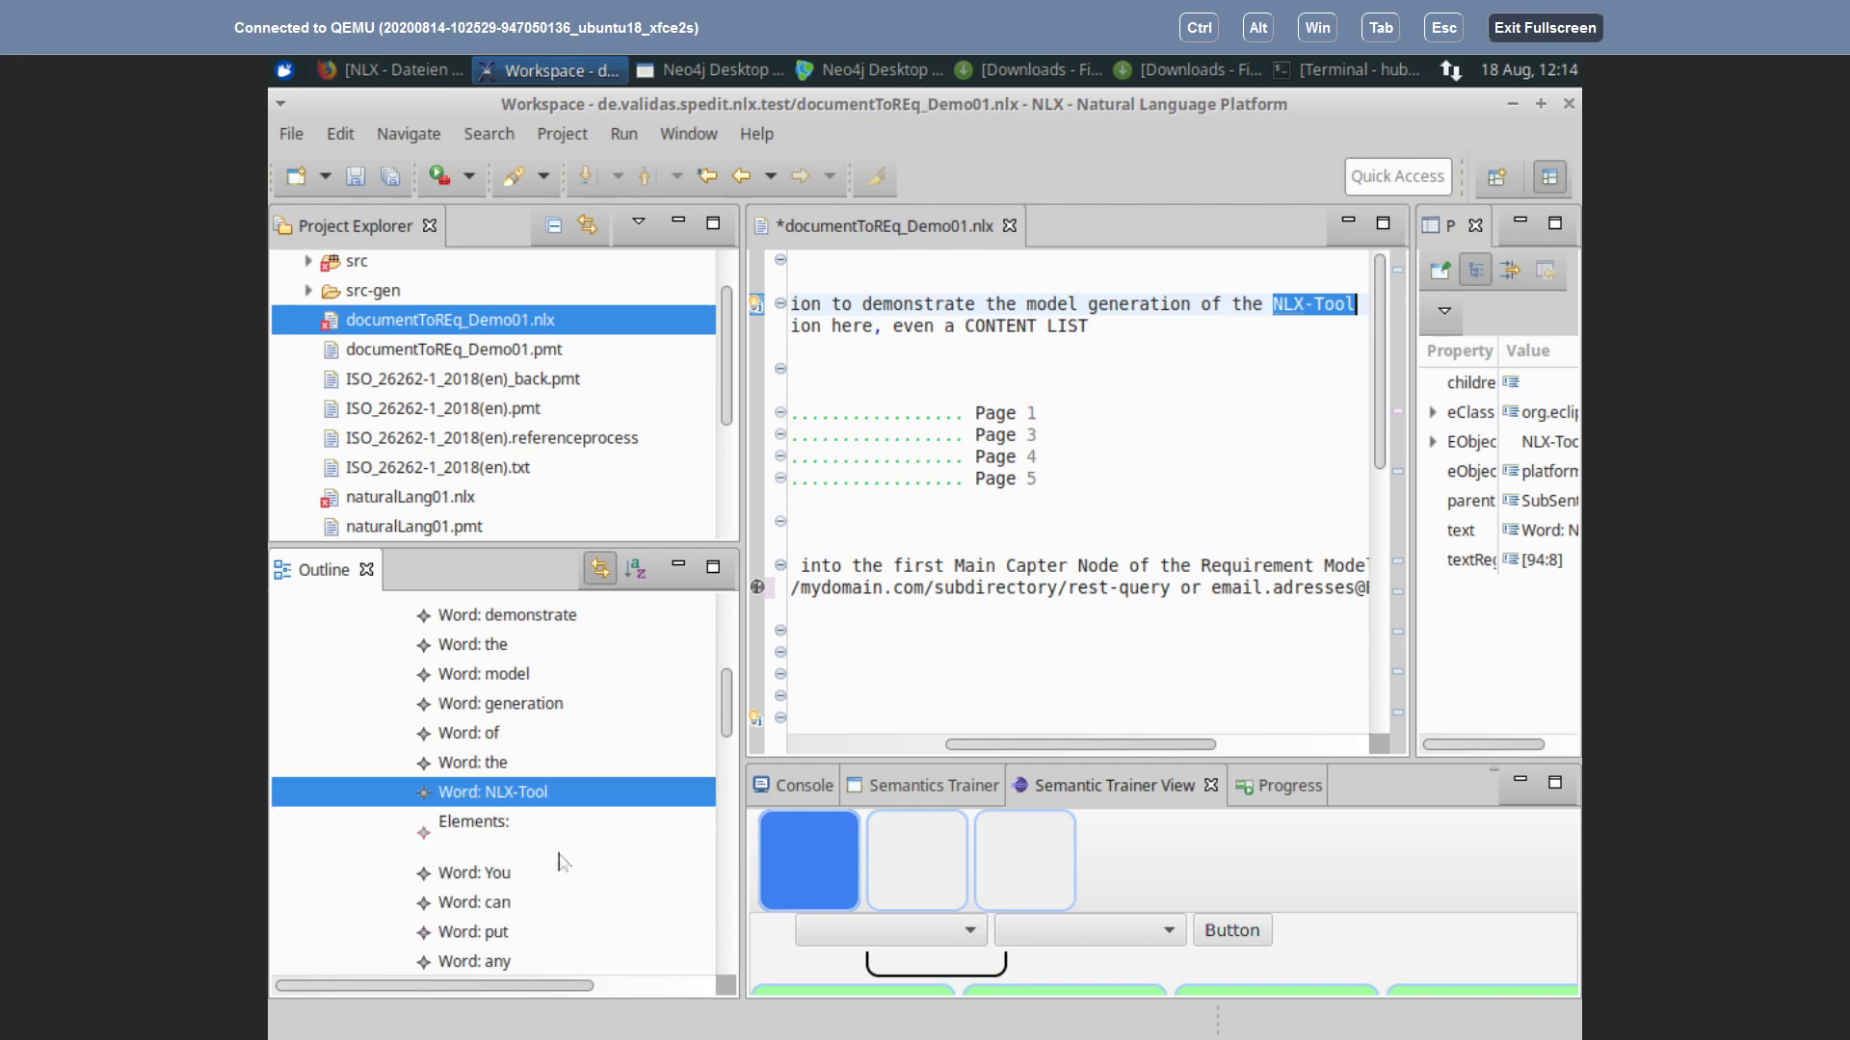
{"action": "left_click", "coordinate": [480, 824]}
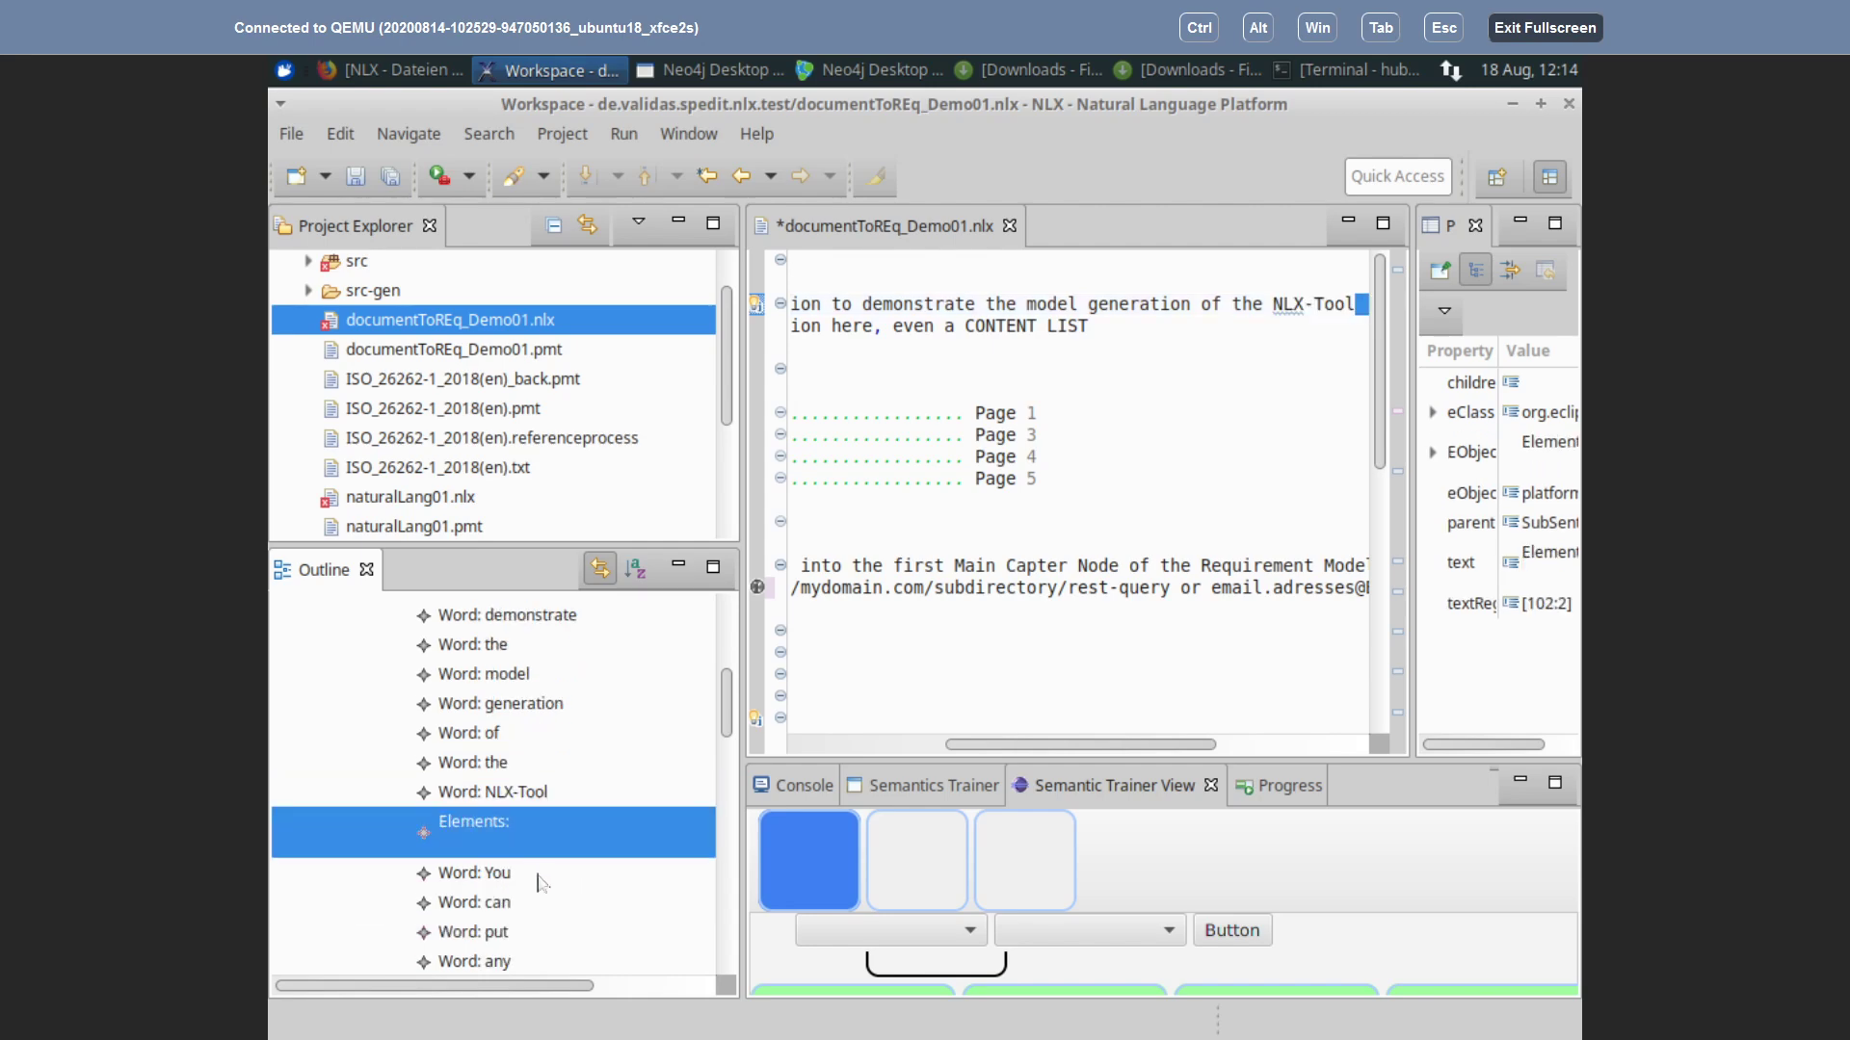
Step: Locate the second SubSentence's words You, can, put, any, general, Infomation, here in the text
{"action": "scroll", "coordinate": [524, 828], "scroll_direction": "down", "scroll_amount": 2}
{"action": "left_click", "coordinate": [454, 761]}
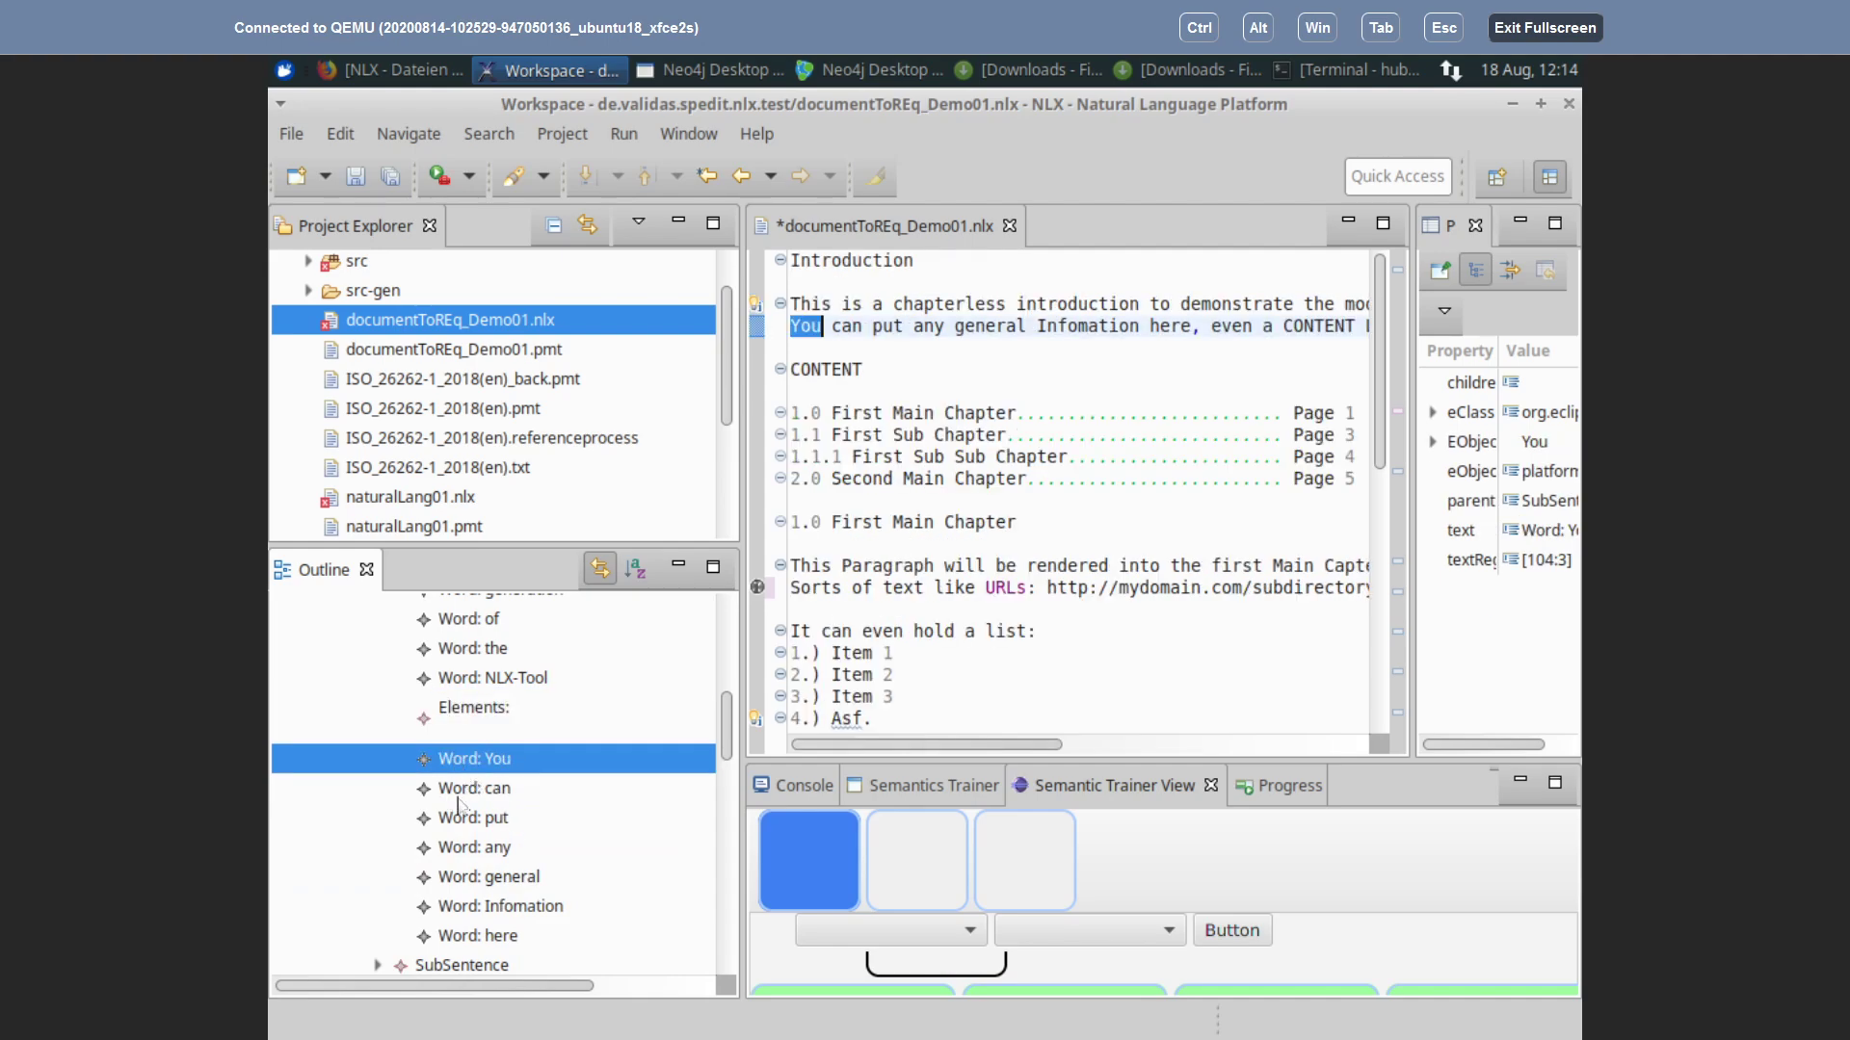
{"action": "left_click", "coordinate": [457, 796]}
{"action": "left_click", "coordinate": [463, 820]}
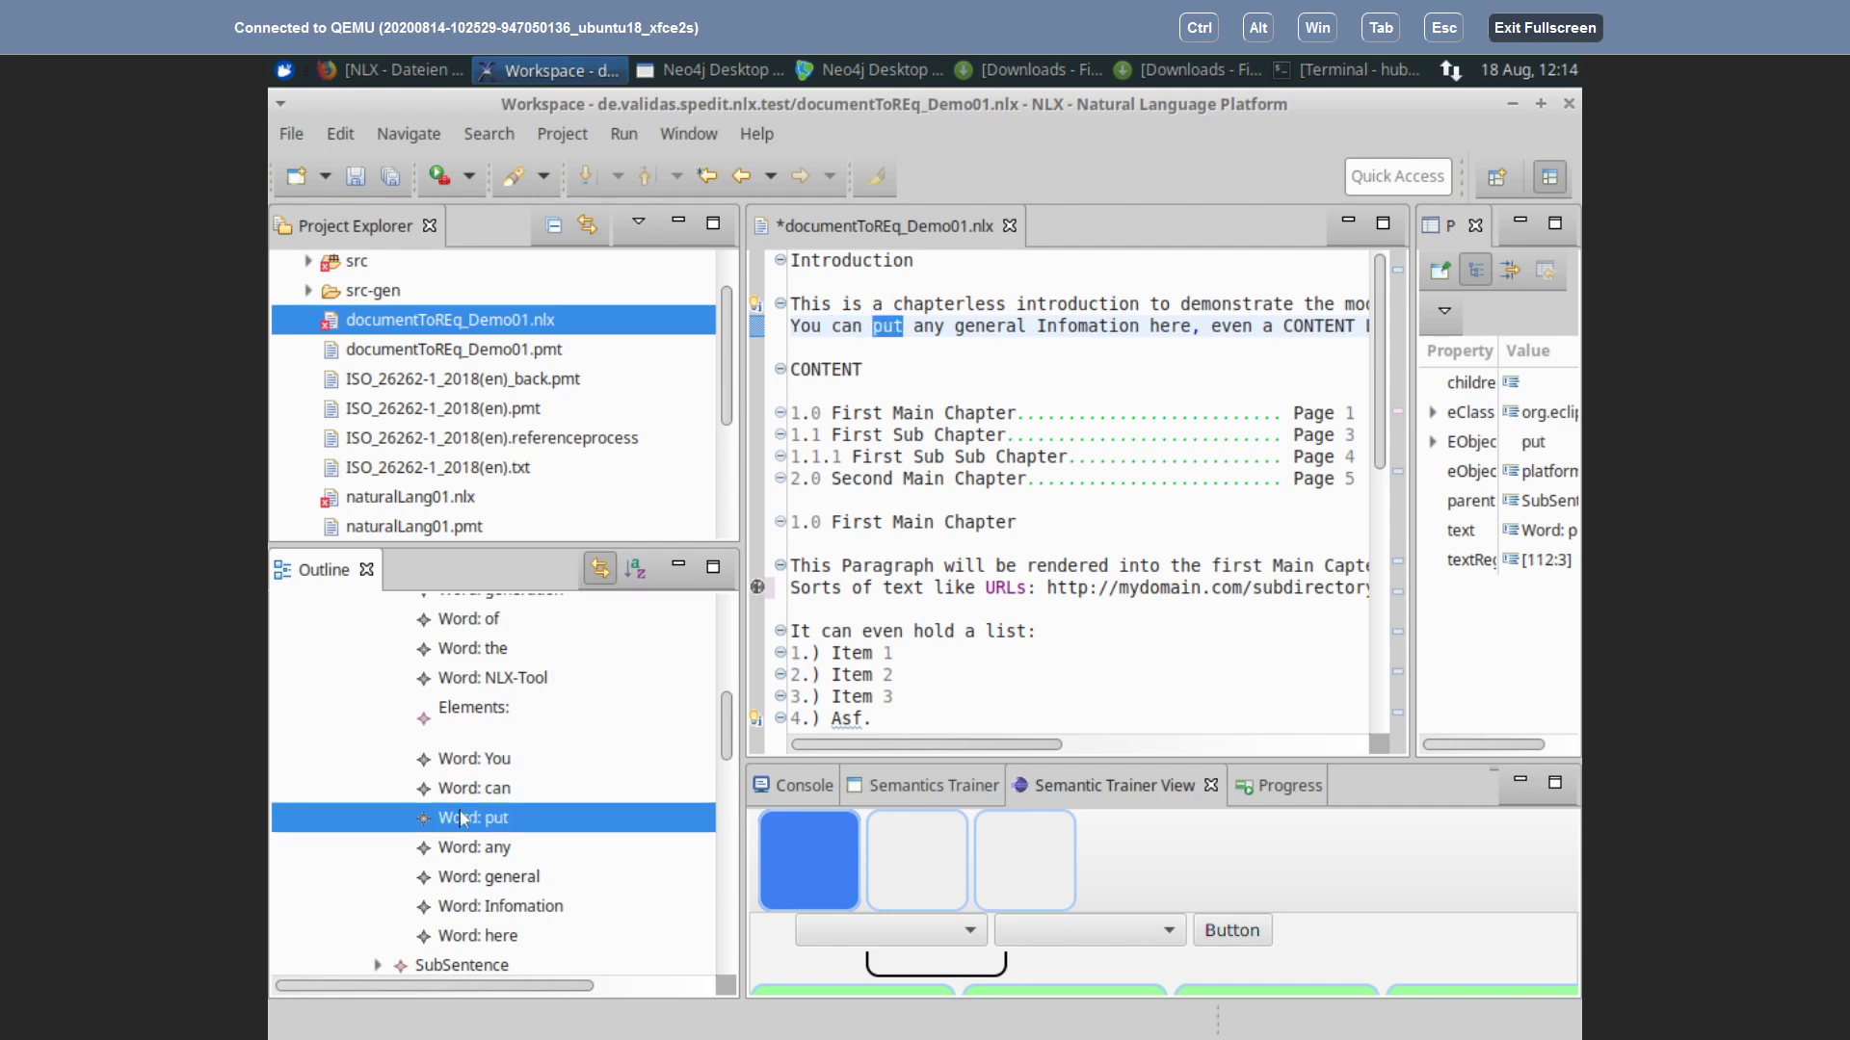
{"action": "left_click", "coordinate": [467, 849]}
{"action": "left_click", "coordinate": [479, 877]}
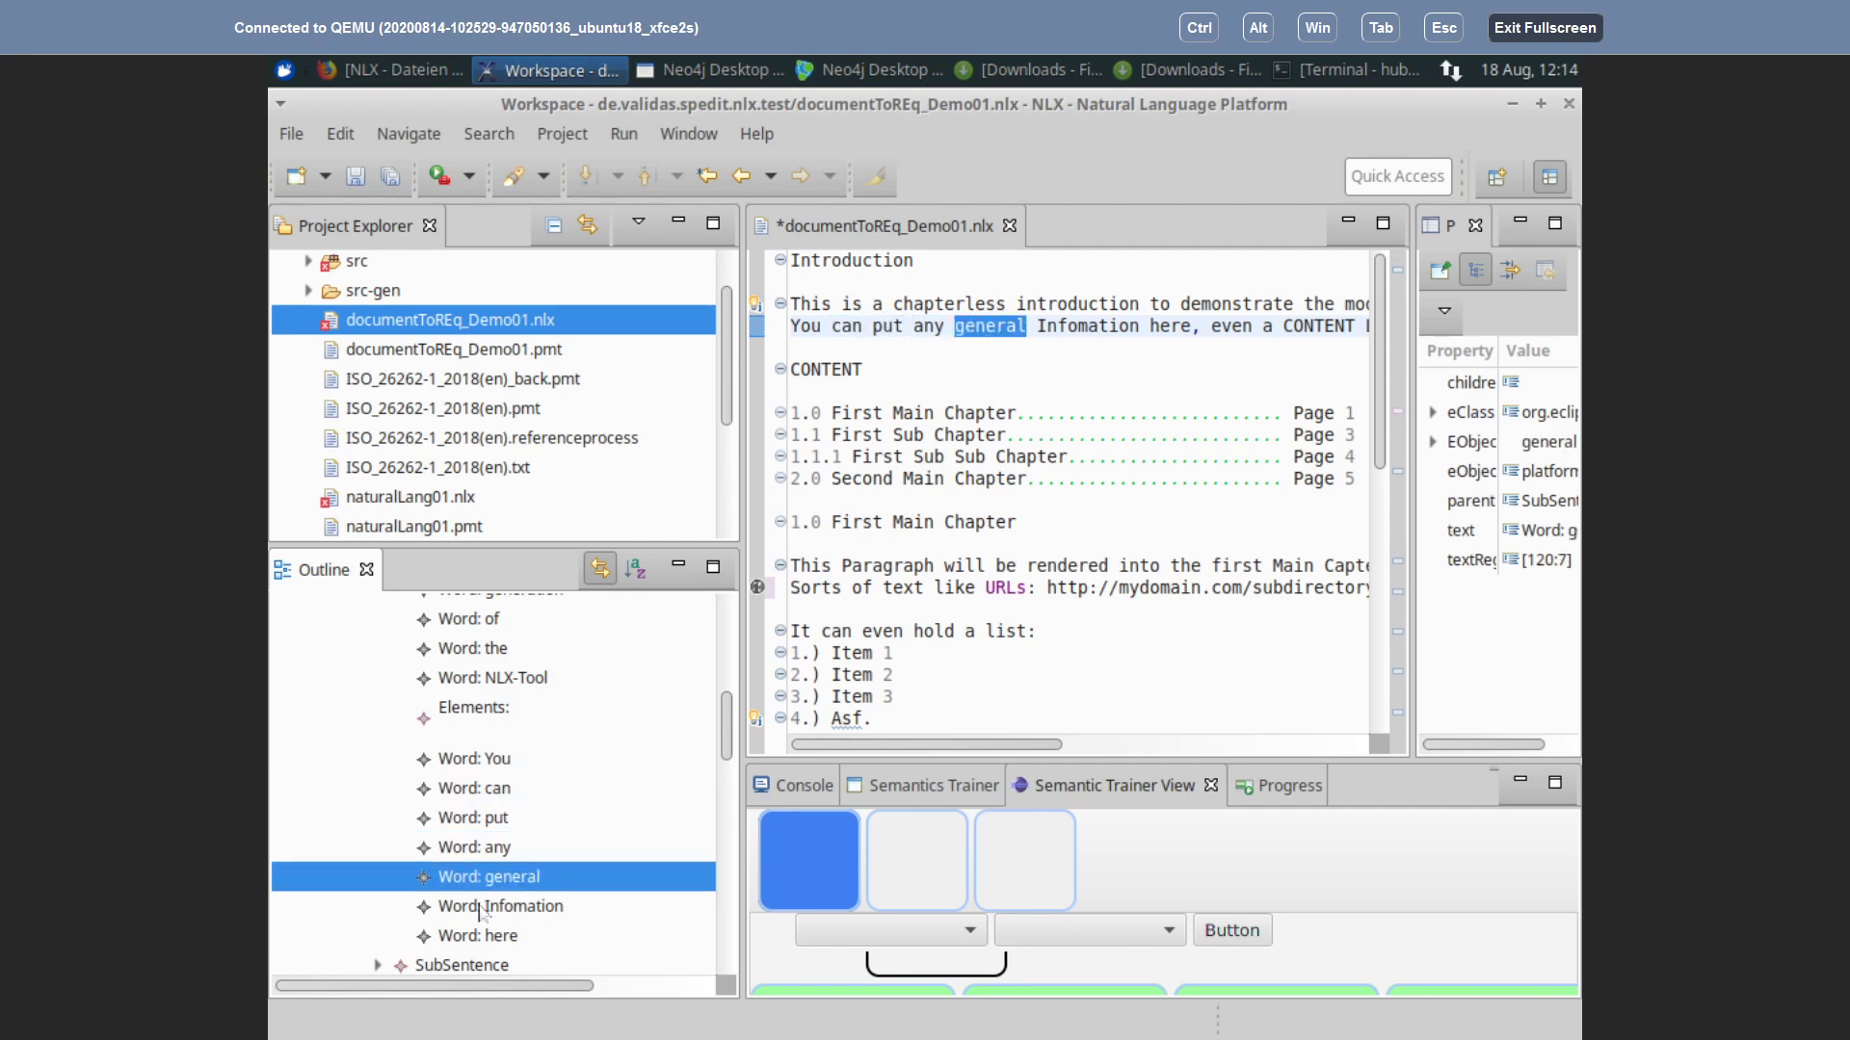
{"action": "left_click", "coordinate": [481, 910]}
{"action": "left_click", "coordinate": [472, 935]}
{"action": "scroll", "coordinate": [509, 758], "scroll_direction": "up", "scroll_amount": 1}
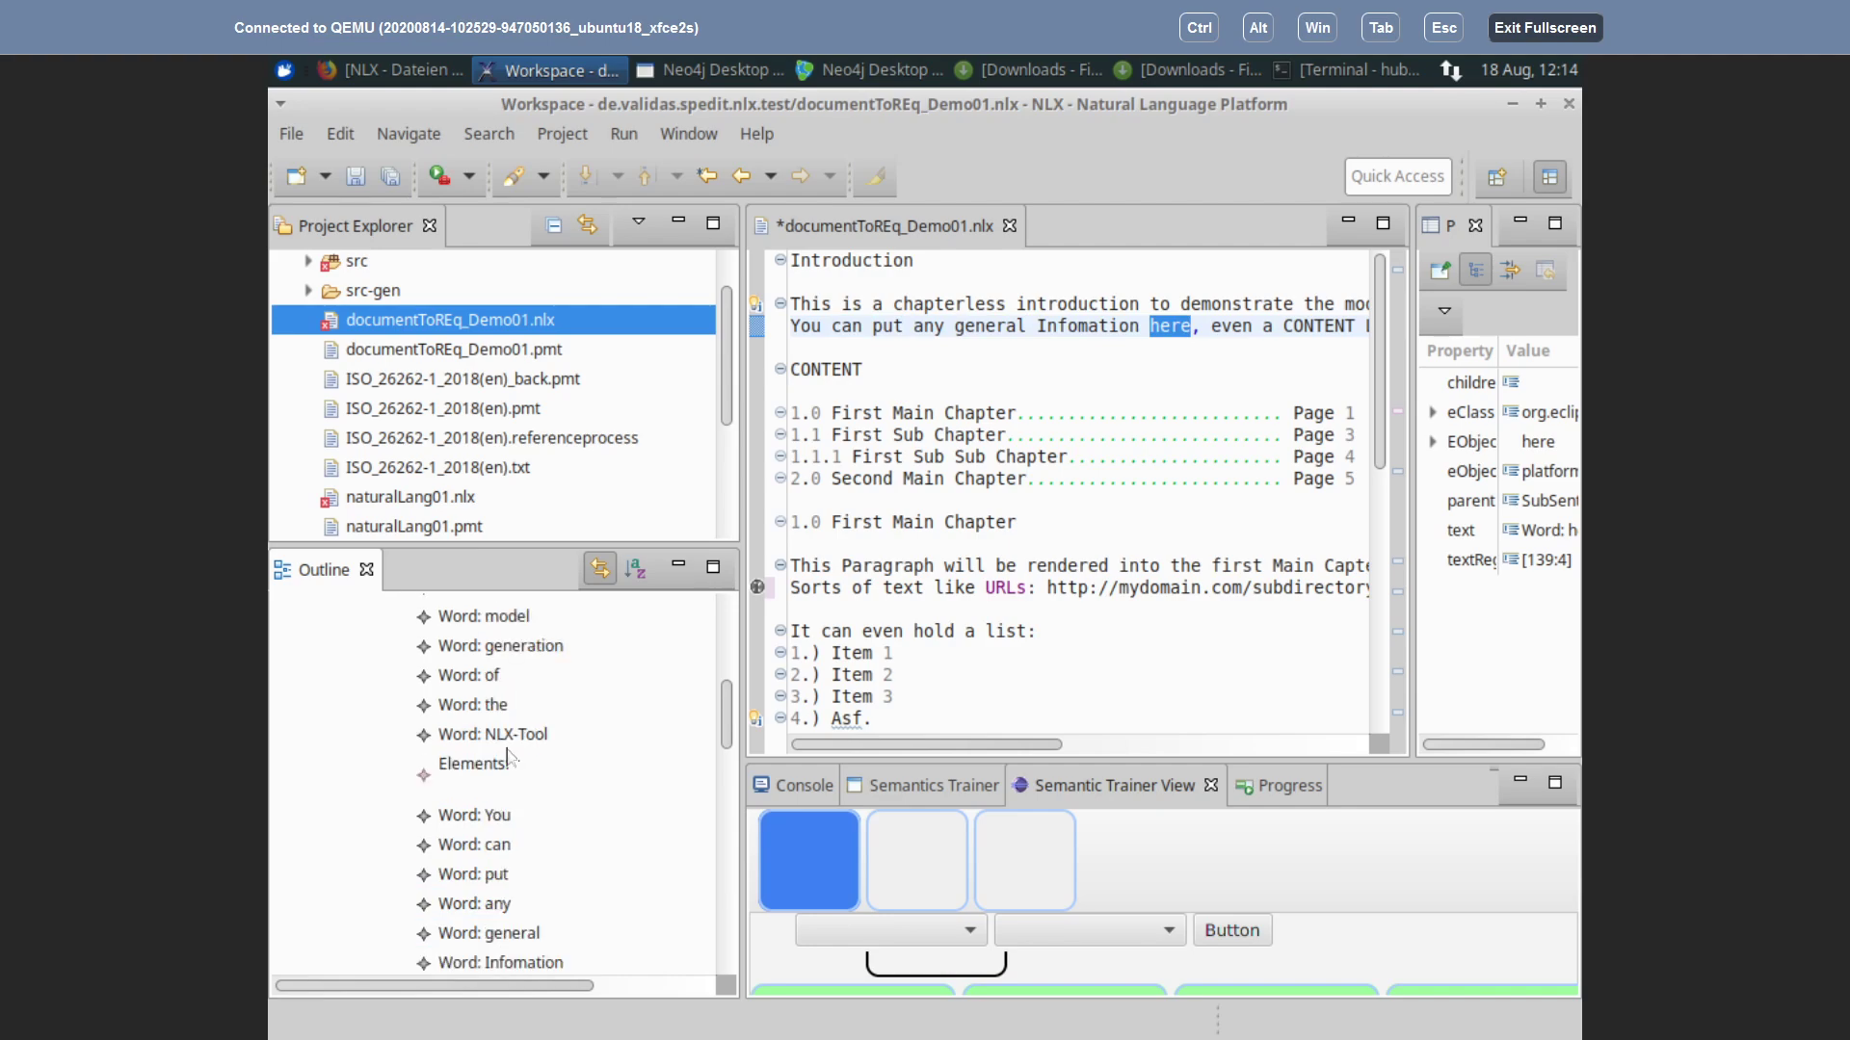
{"action": "scroll", "coordinate": [508, 758], "scroll_direction": "down", "scroll_amount": 2}
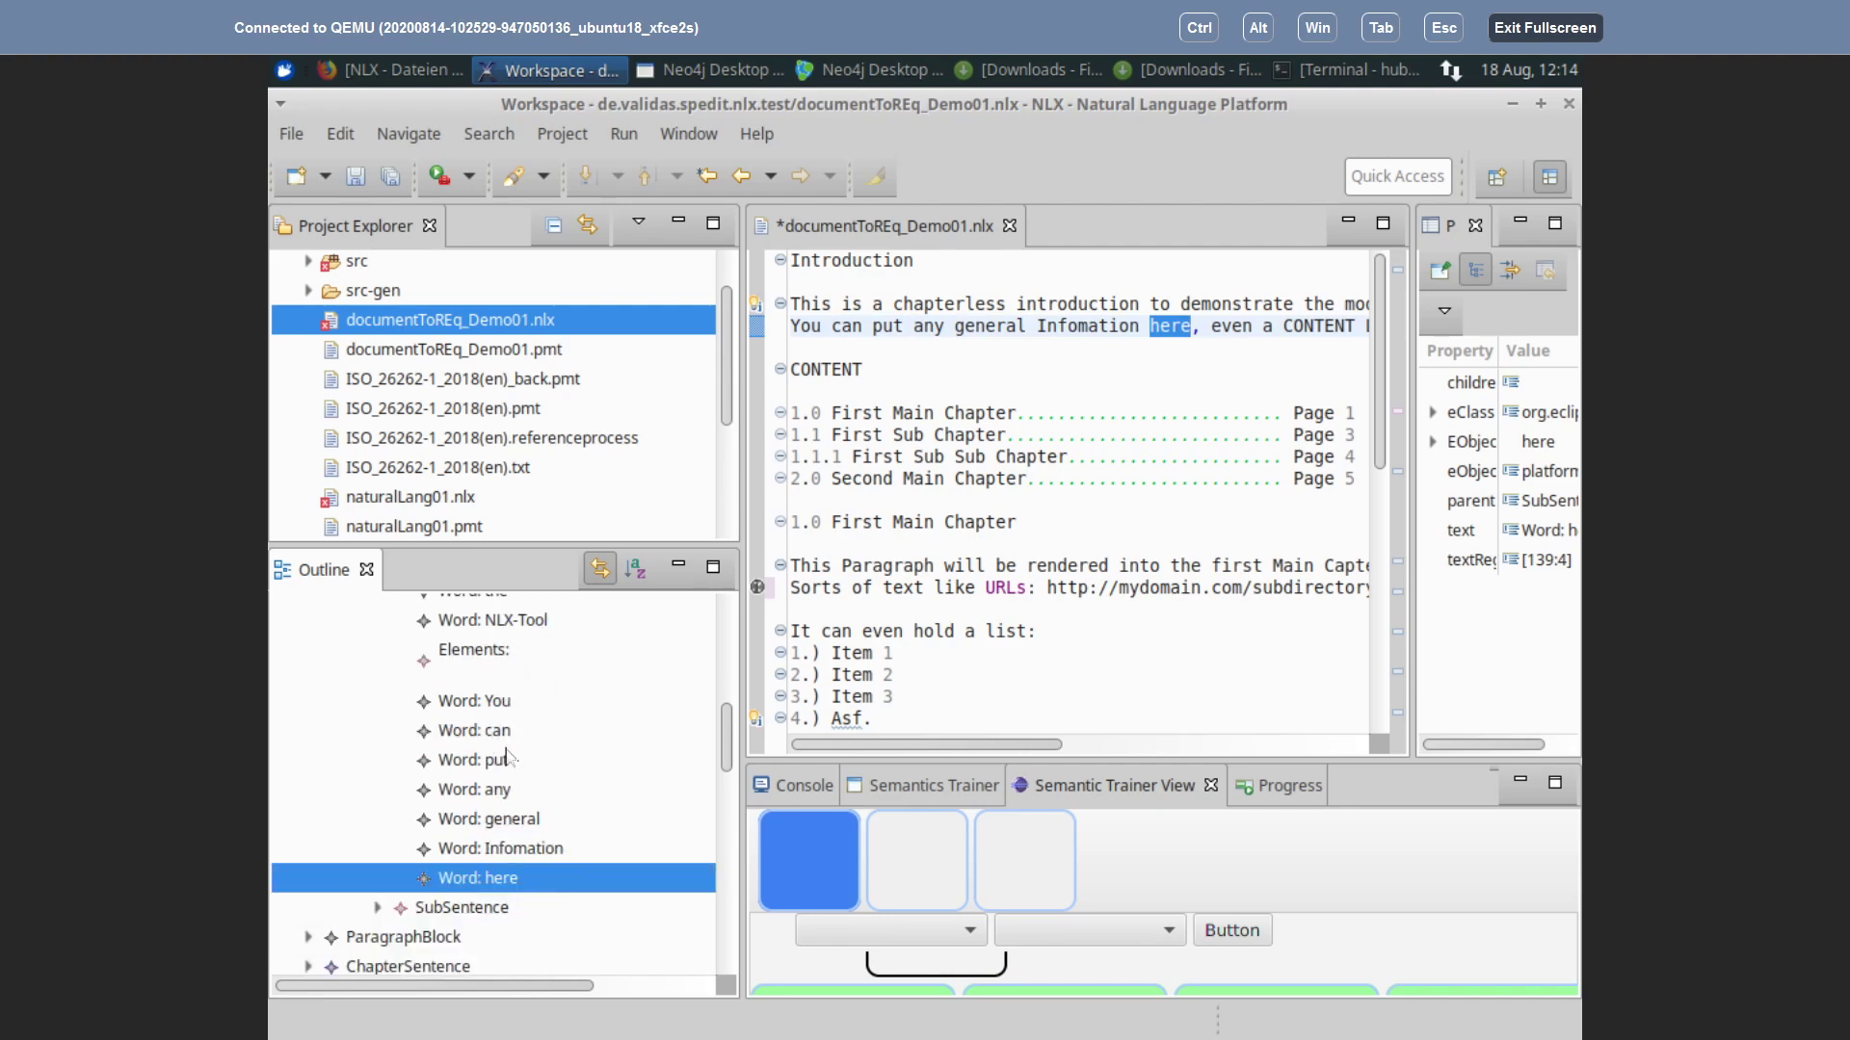
{"action": "scroll", "coordinate": [487, 718], "scroll_direction": "up", "scroll_amount": 1}
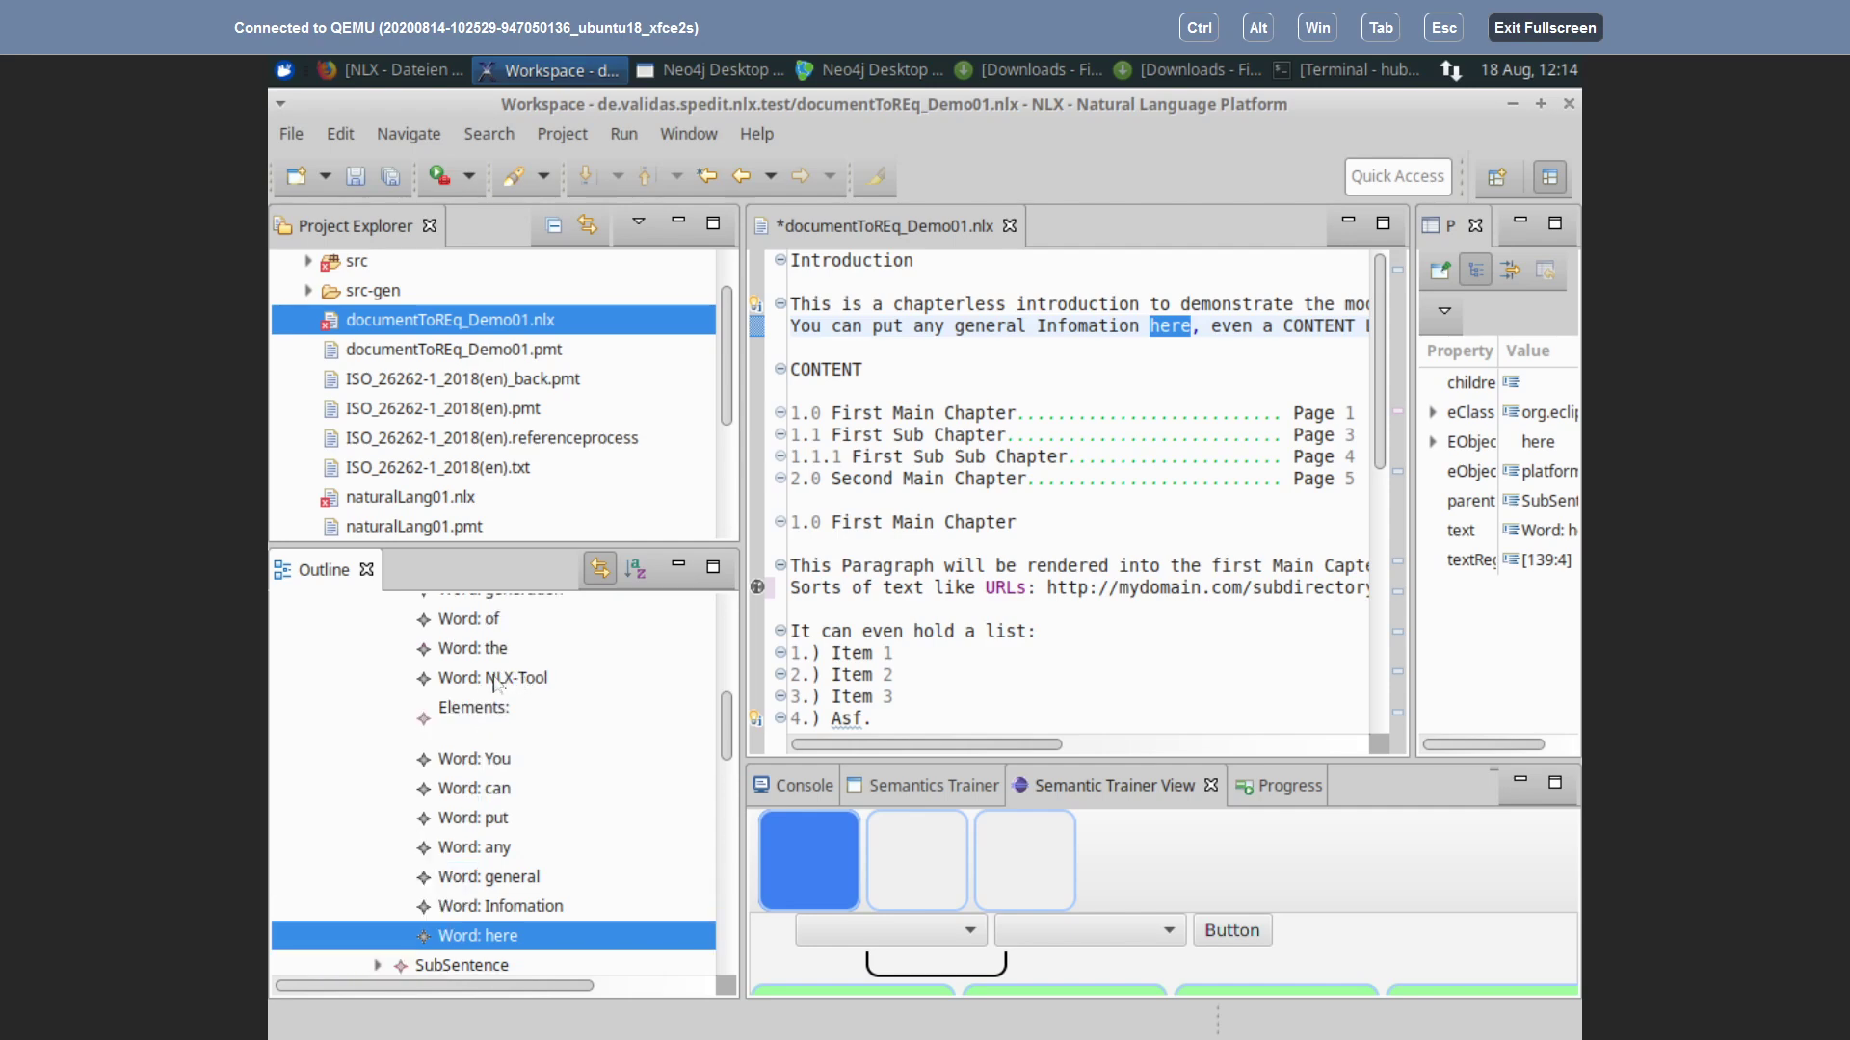
{"action": "scroll", "coordinate": [498, 679], "scroll_direction": "up", "scroll_amount": 4}
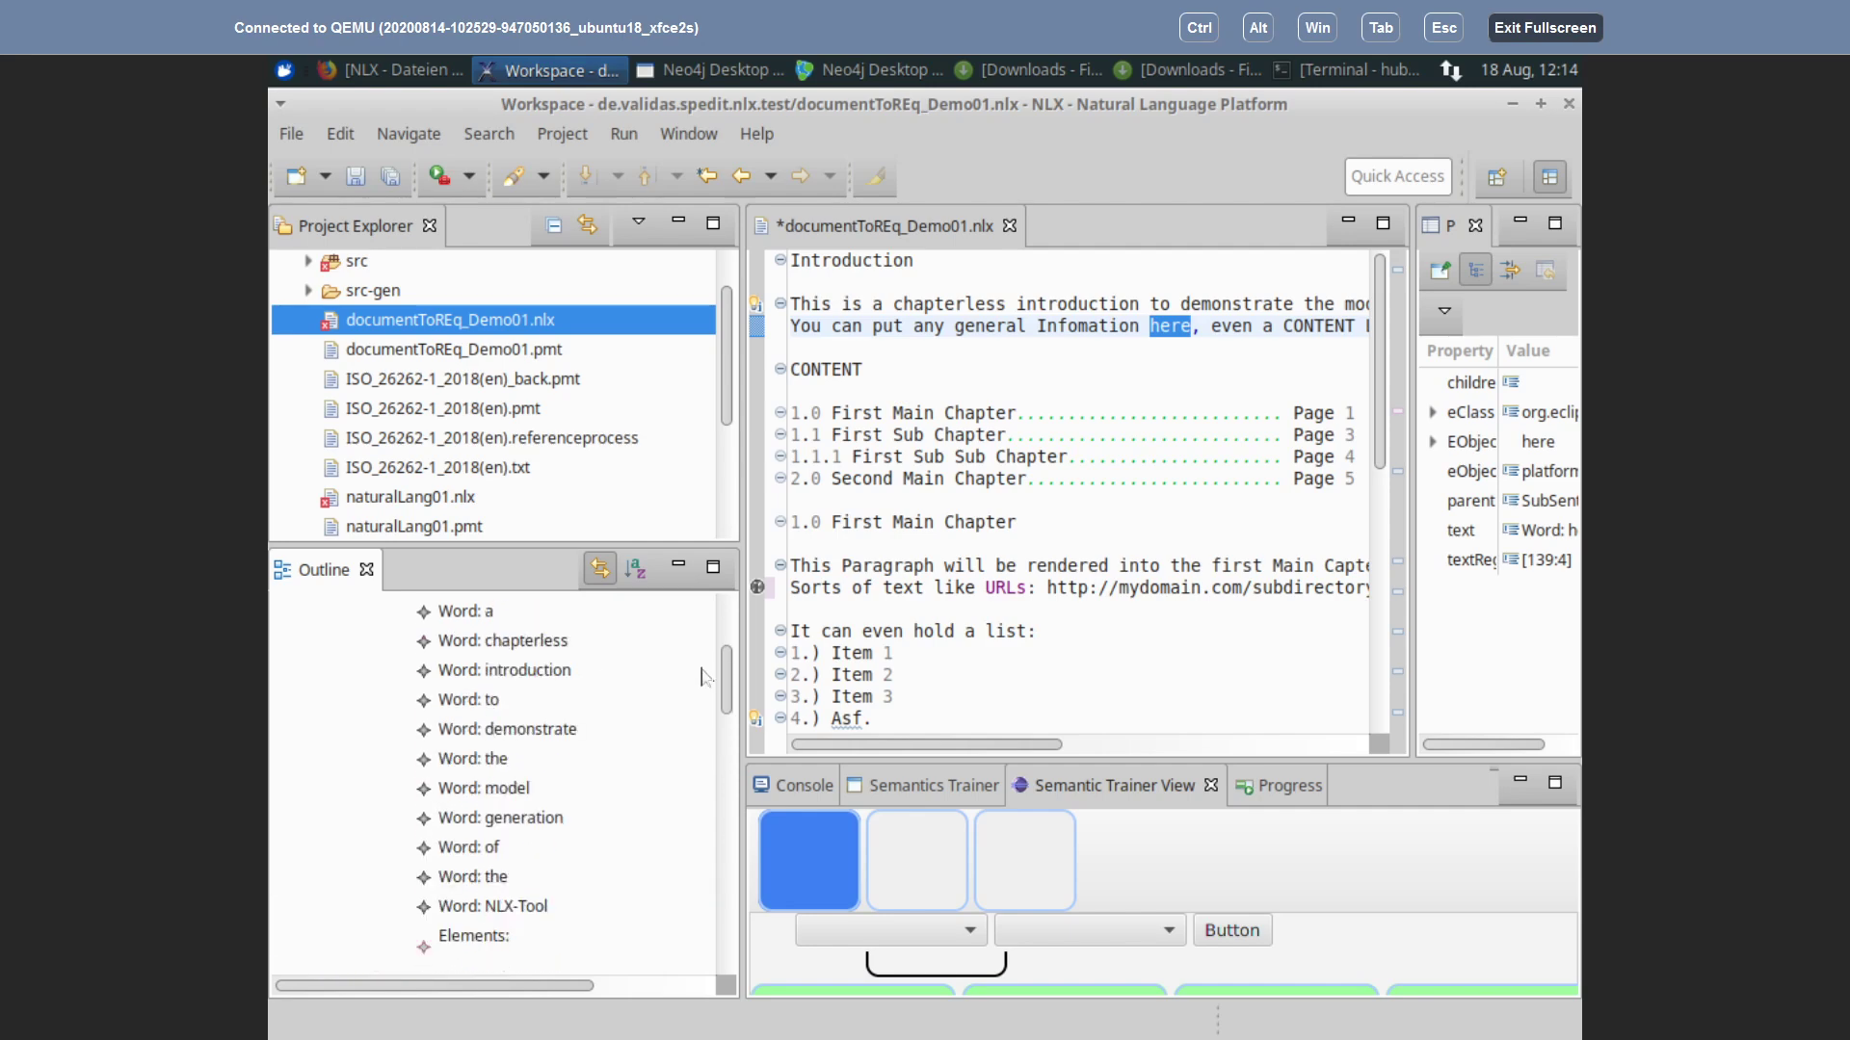
Step: Collapse the first SubSentence and introduction ParagraphBlock, widen the editor, and select the four TOC lines
{"action": "left_click_drag", "start_coordinate": [728, 675], "coordinate": [742, 609]}
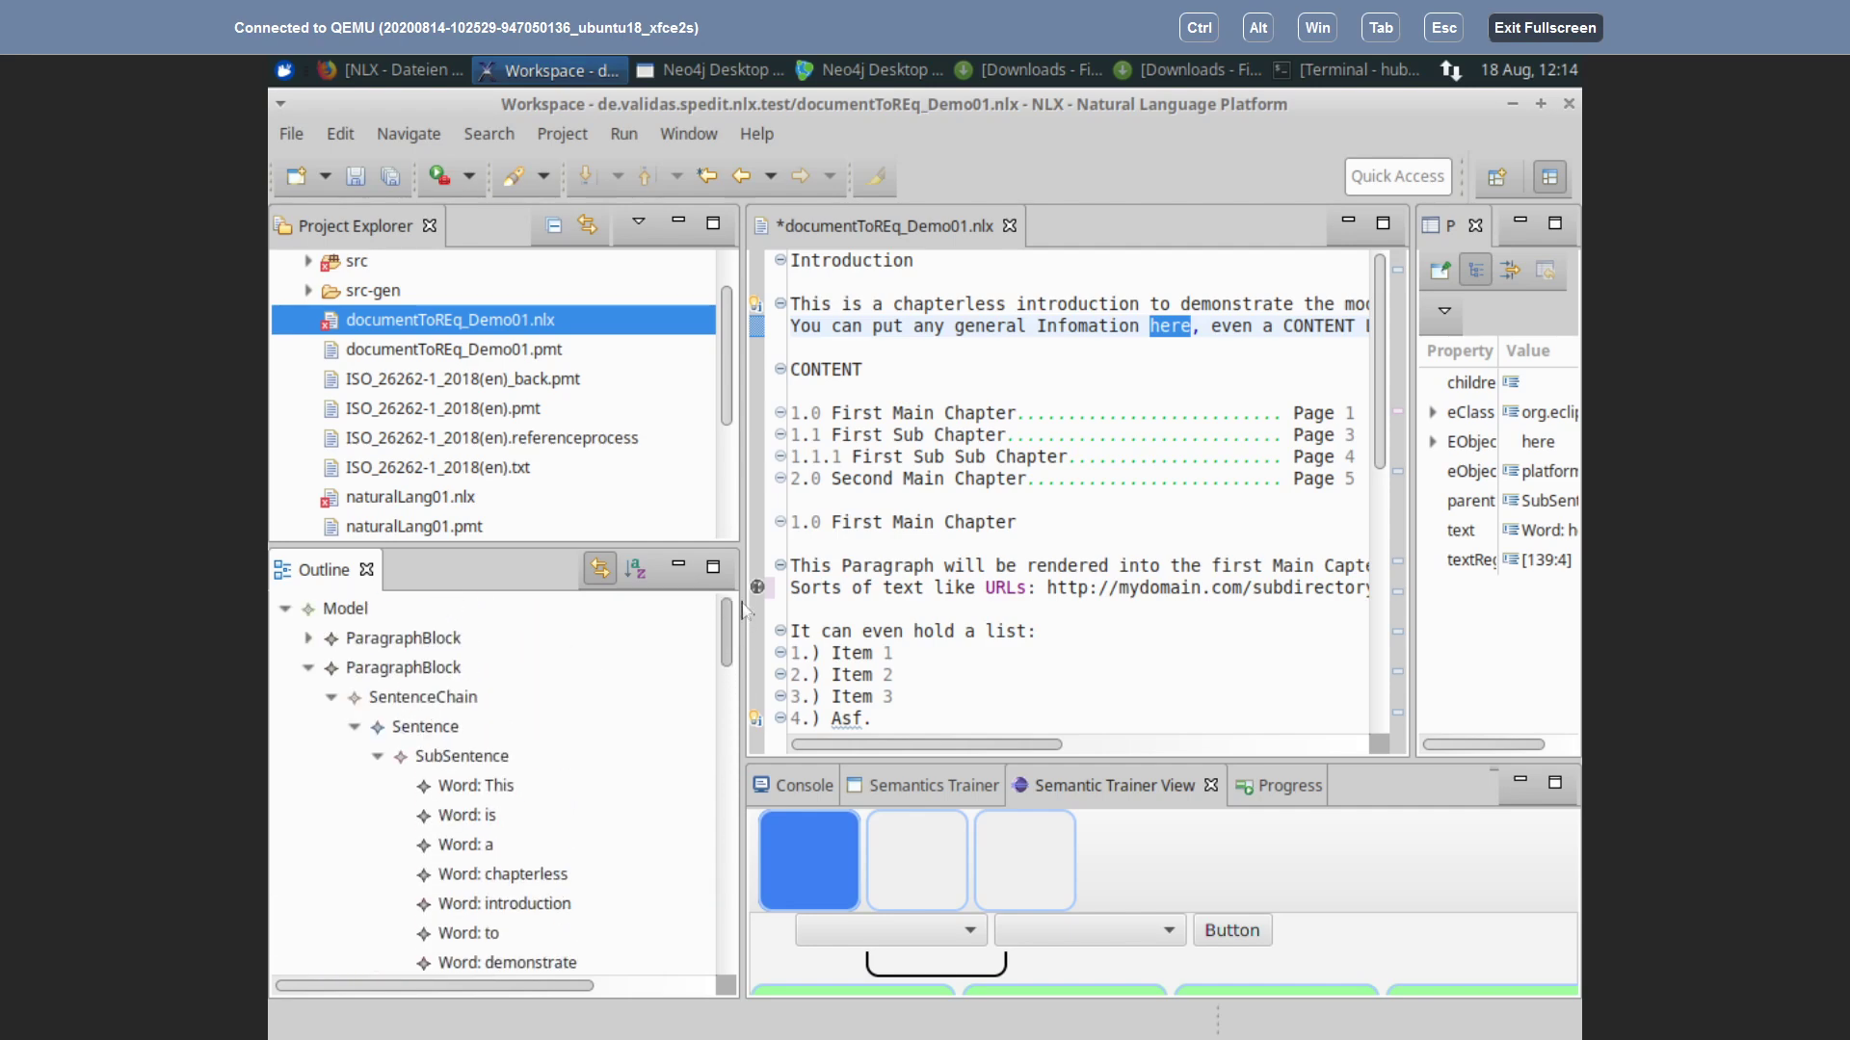
{"action": "left_click", "coordinate": [378, 757]}
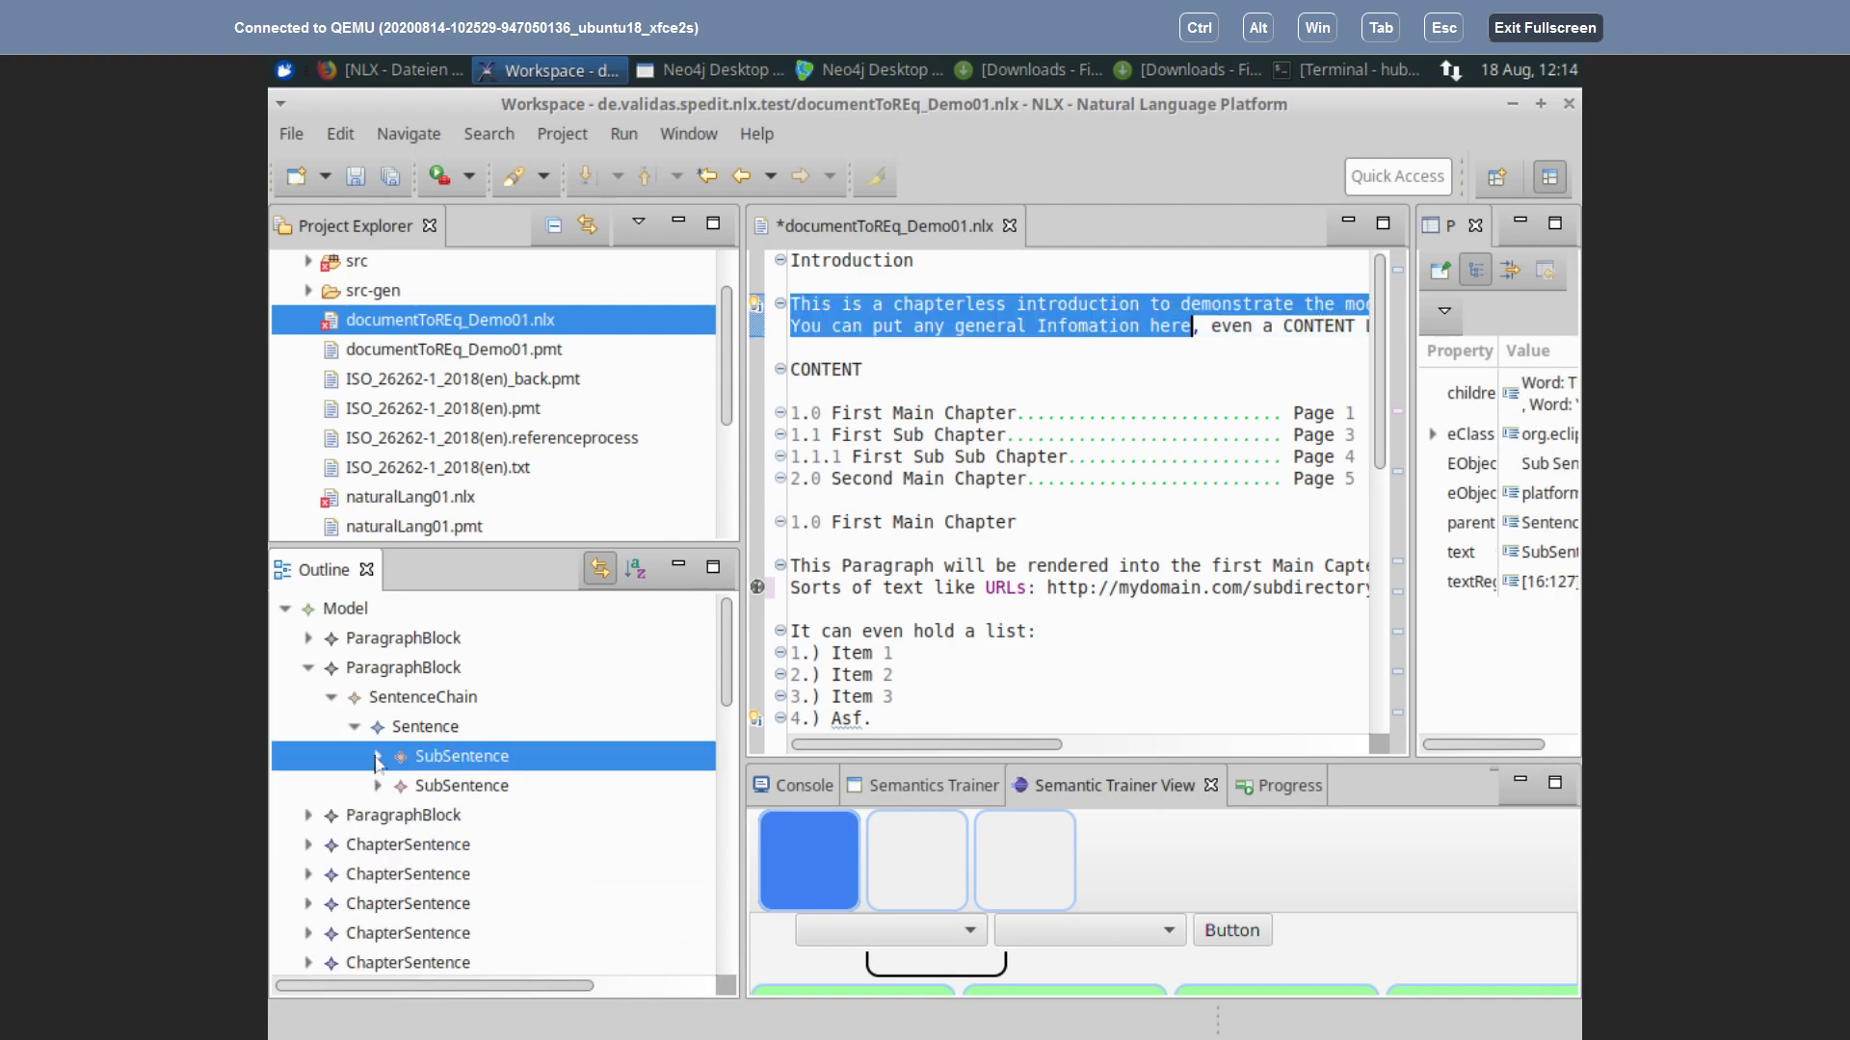
{"action": "left_click", "coordinate": [312, 668]}
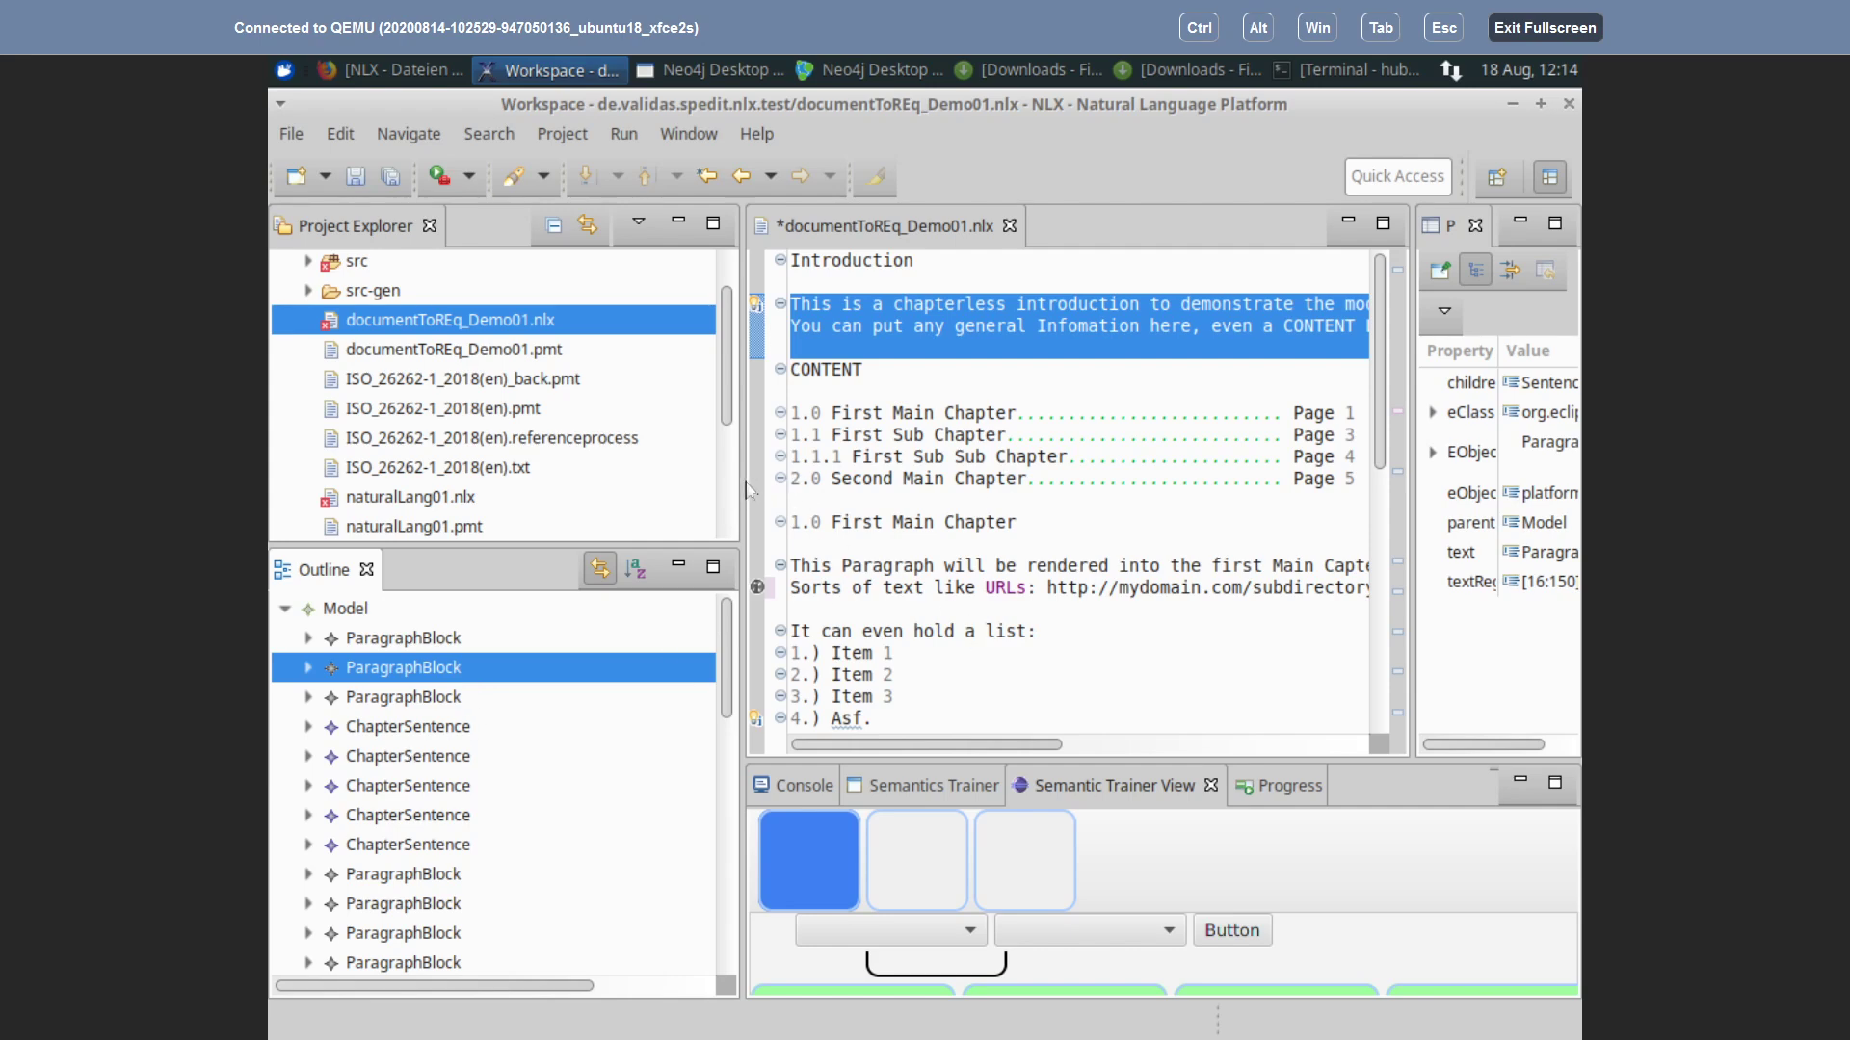
{"action": "left_click_drag", "start_coordinate": [743, 481], "coordinate": [589, 481]}
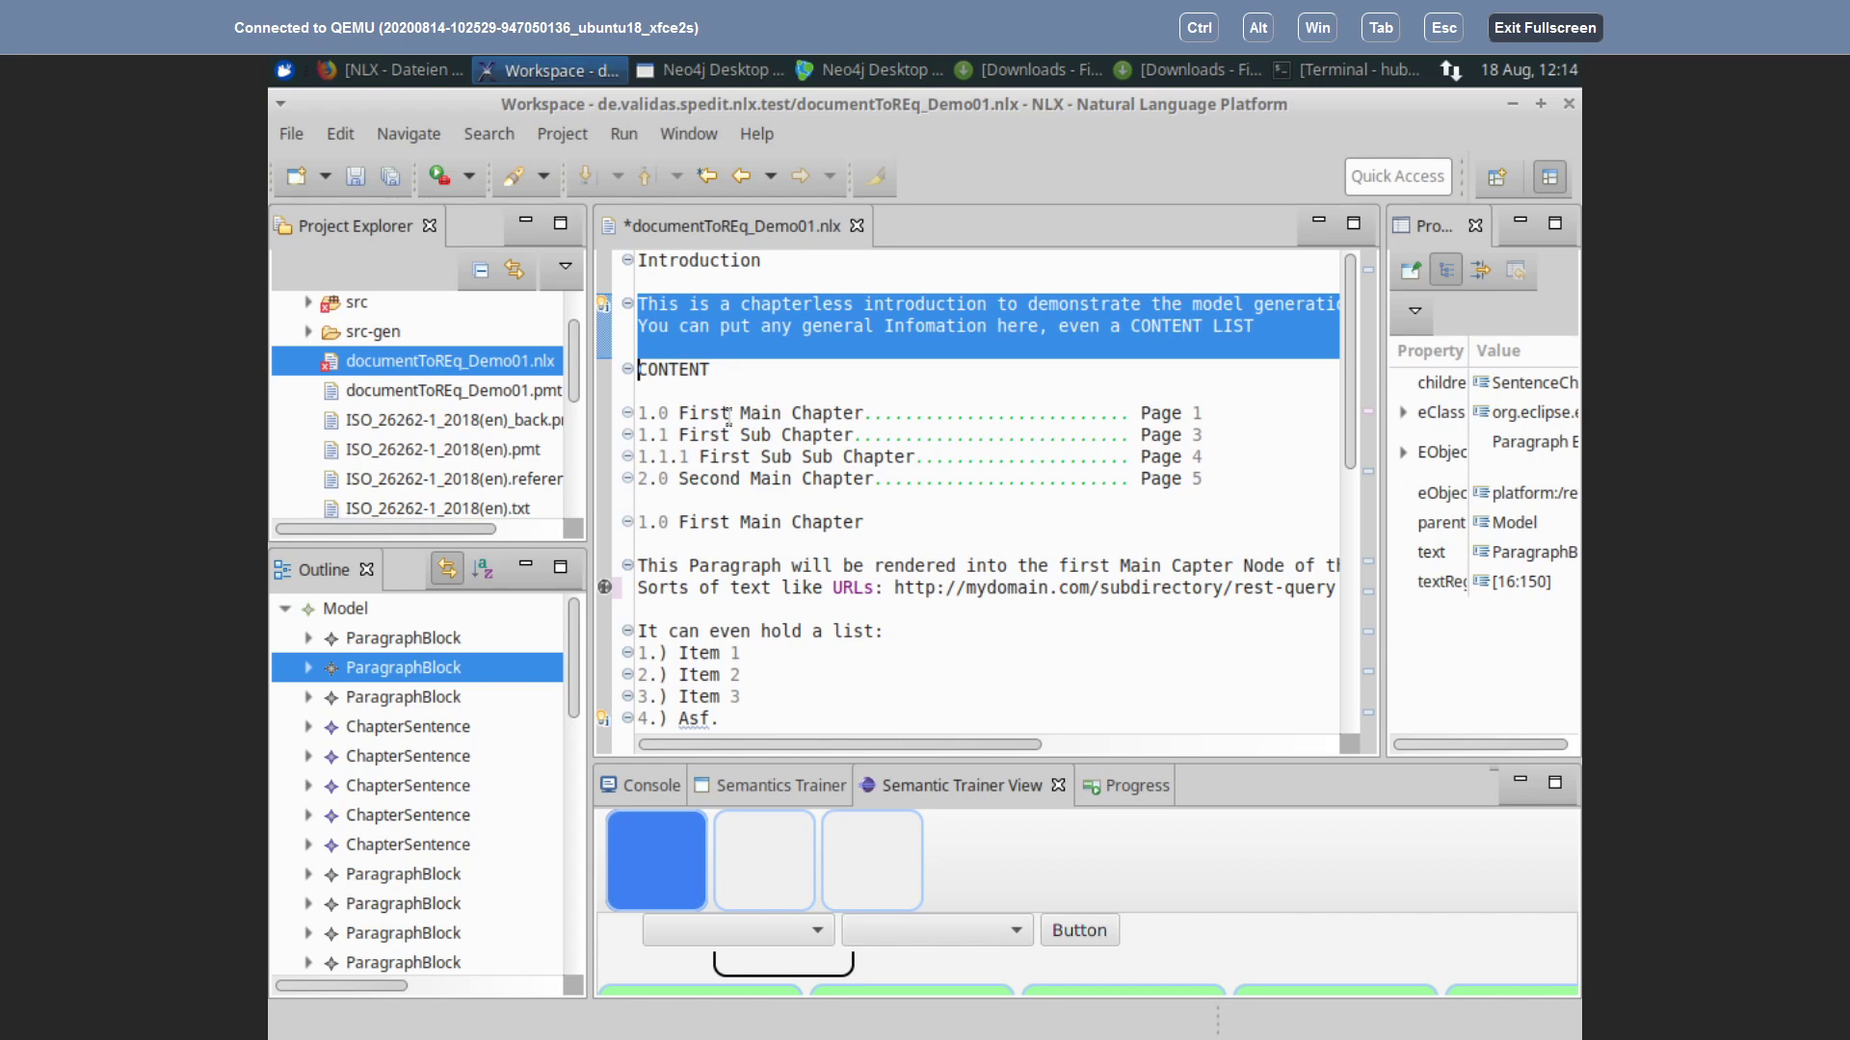
{"action": "left_click_drag", "start_coordinate": [639, 408], "coordinate": [1218, 477]}
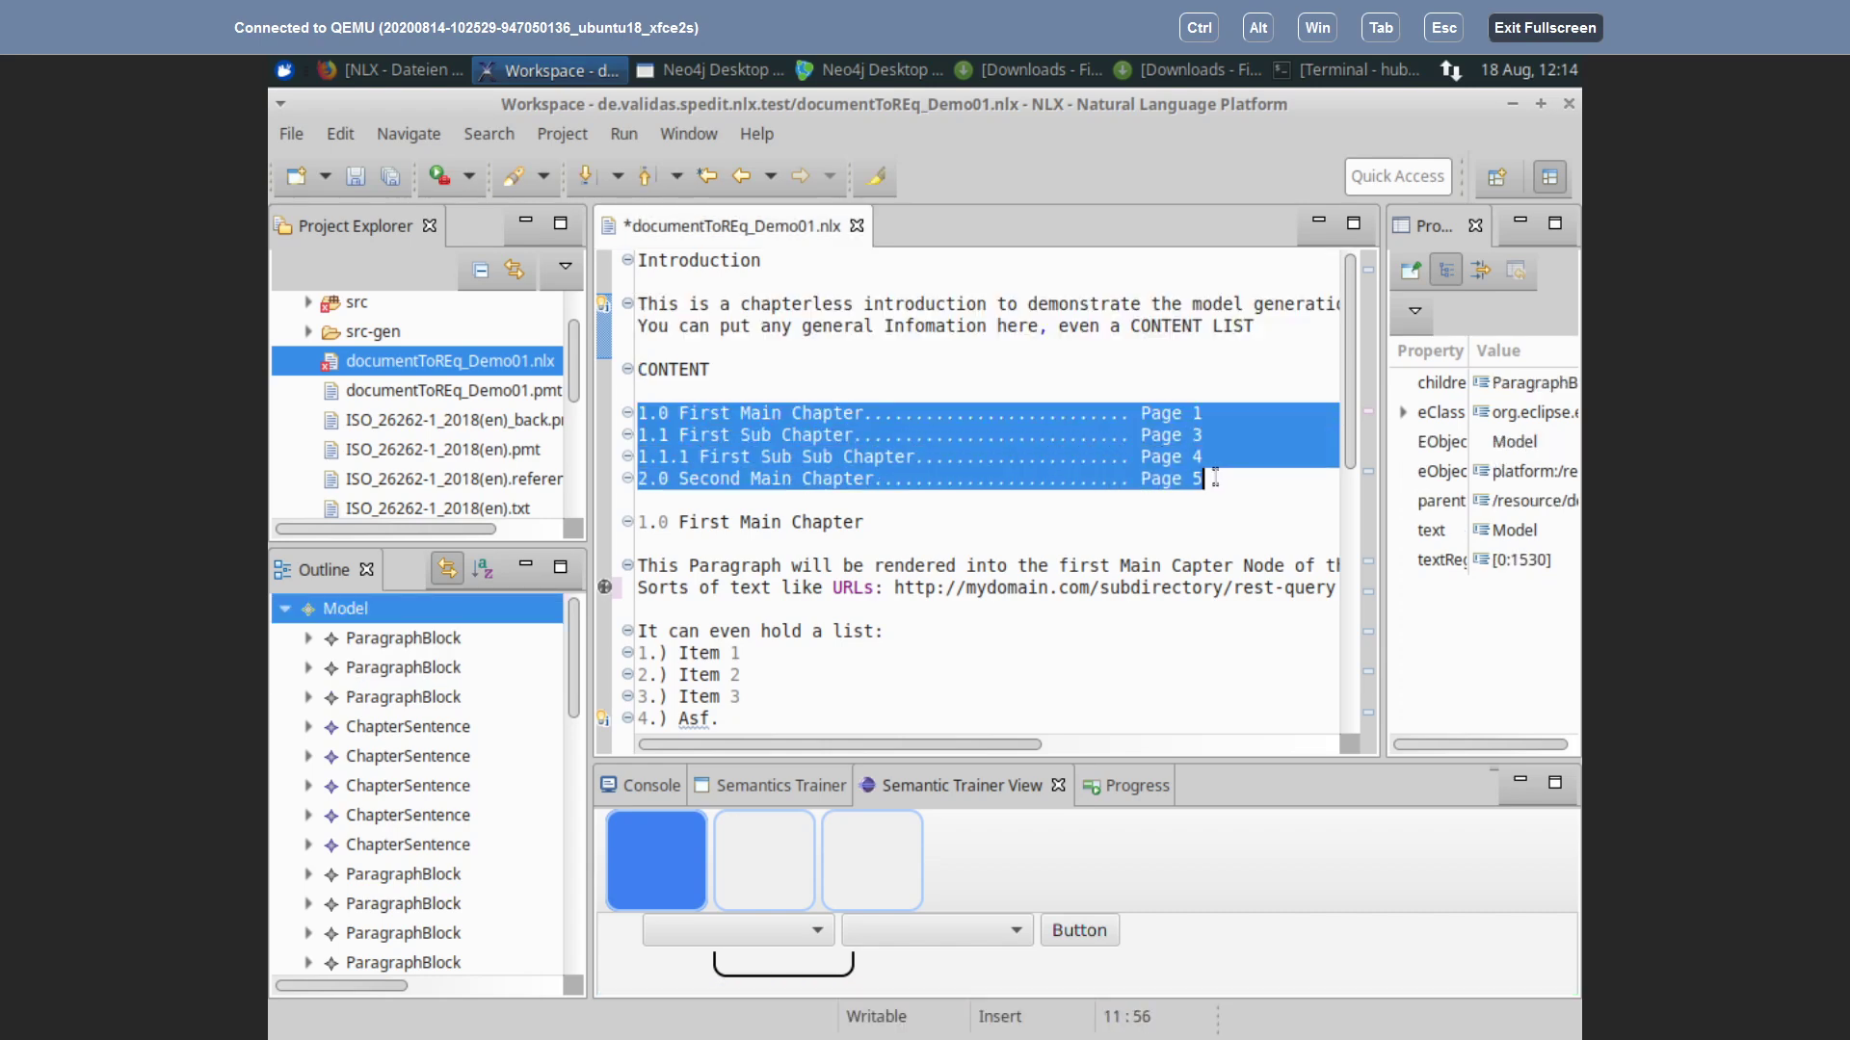
Step: Locate the words First, can, Item, Item, One and Second in the chapter and list lines
{"action": "left_click", "coordinate": [735, 521]}
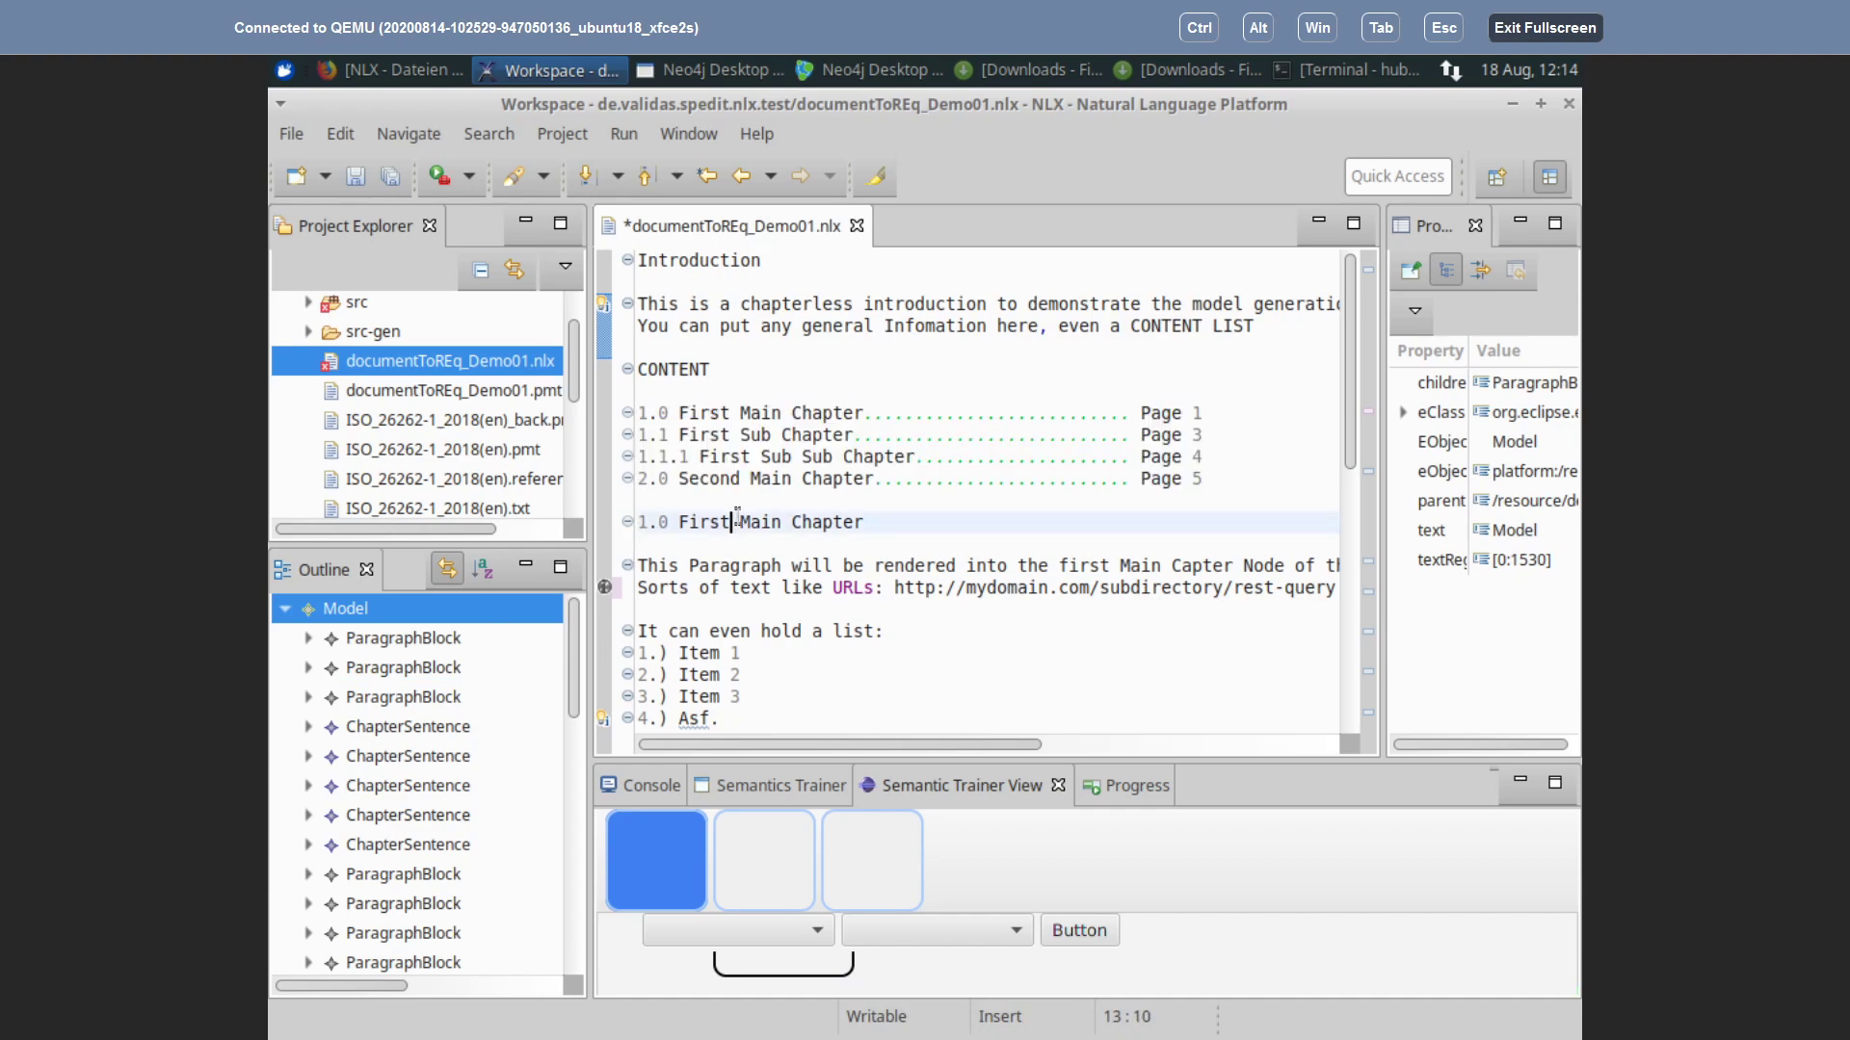
{"action": "scroll", "coordinate": [751, 506], "scroll_direction": "down", "scroll_amount": 2}
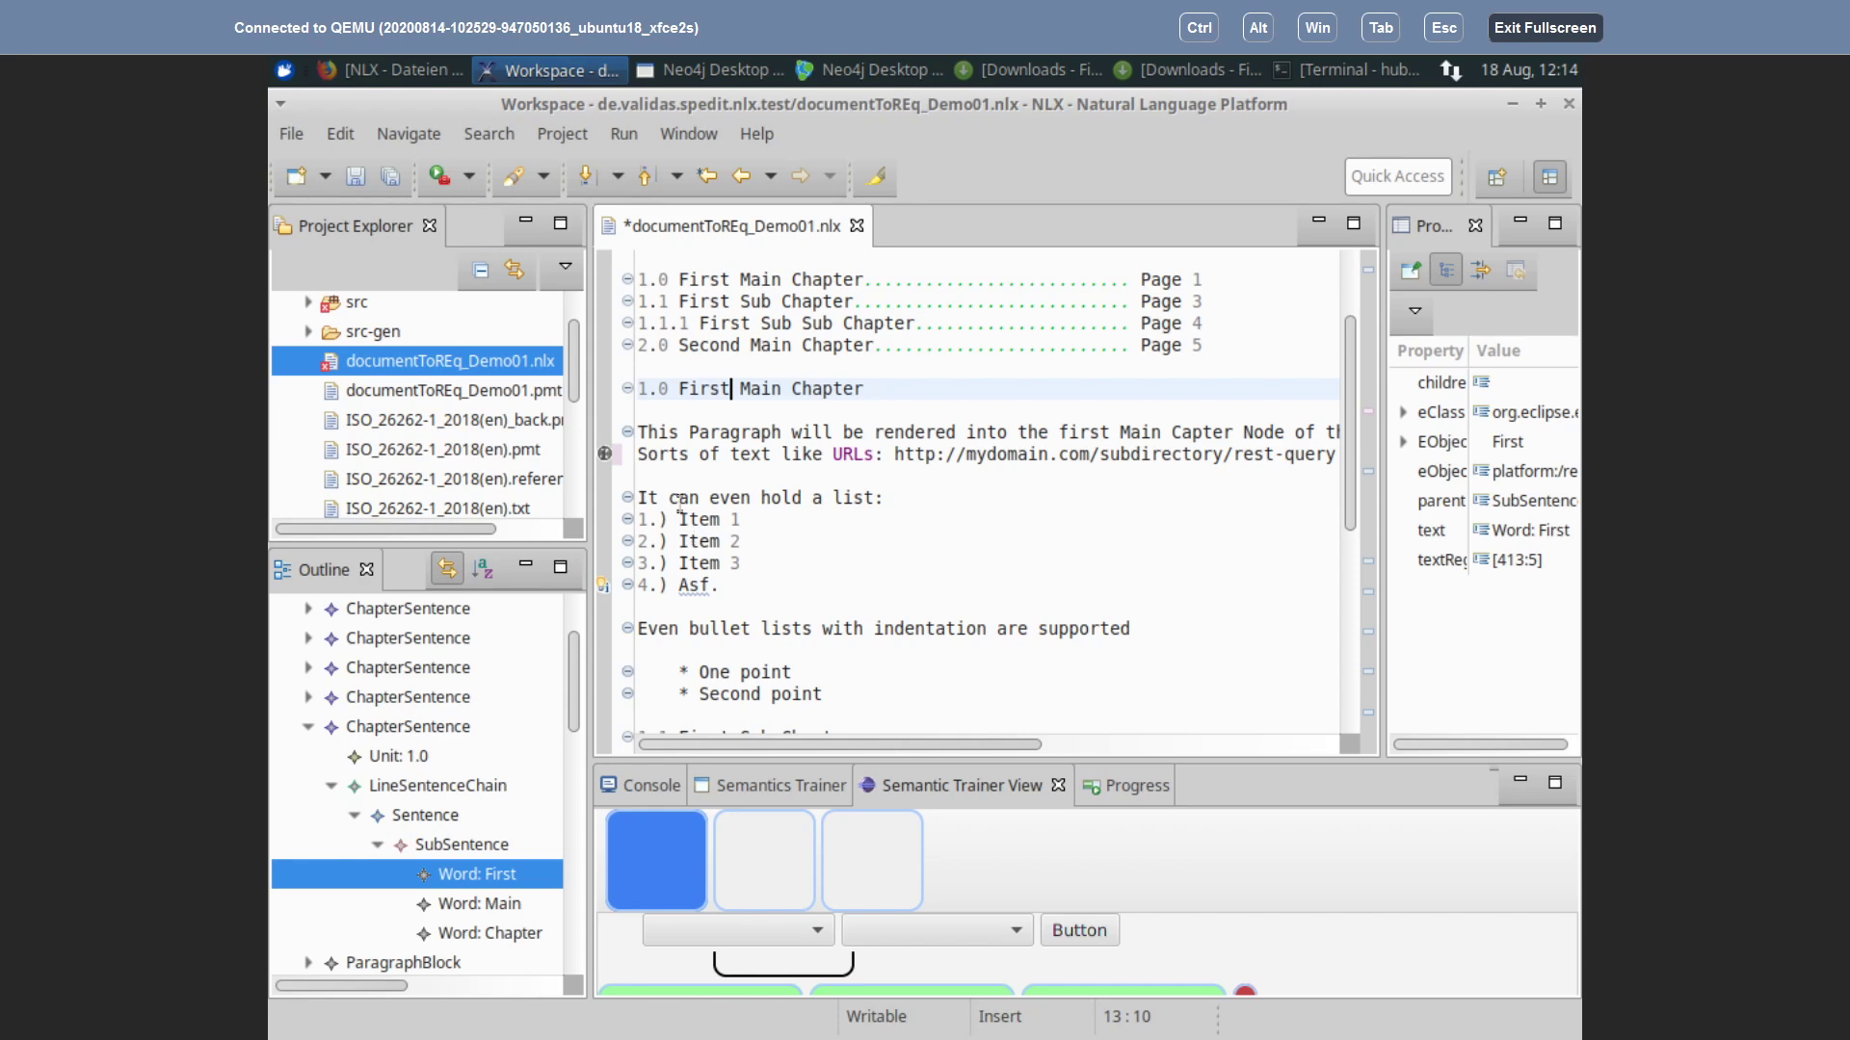
{"action": "left_click", "coordinate": [700, 495]}
{"action": "left_click", "coordinate": [700, 520]}
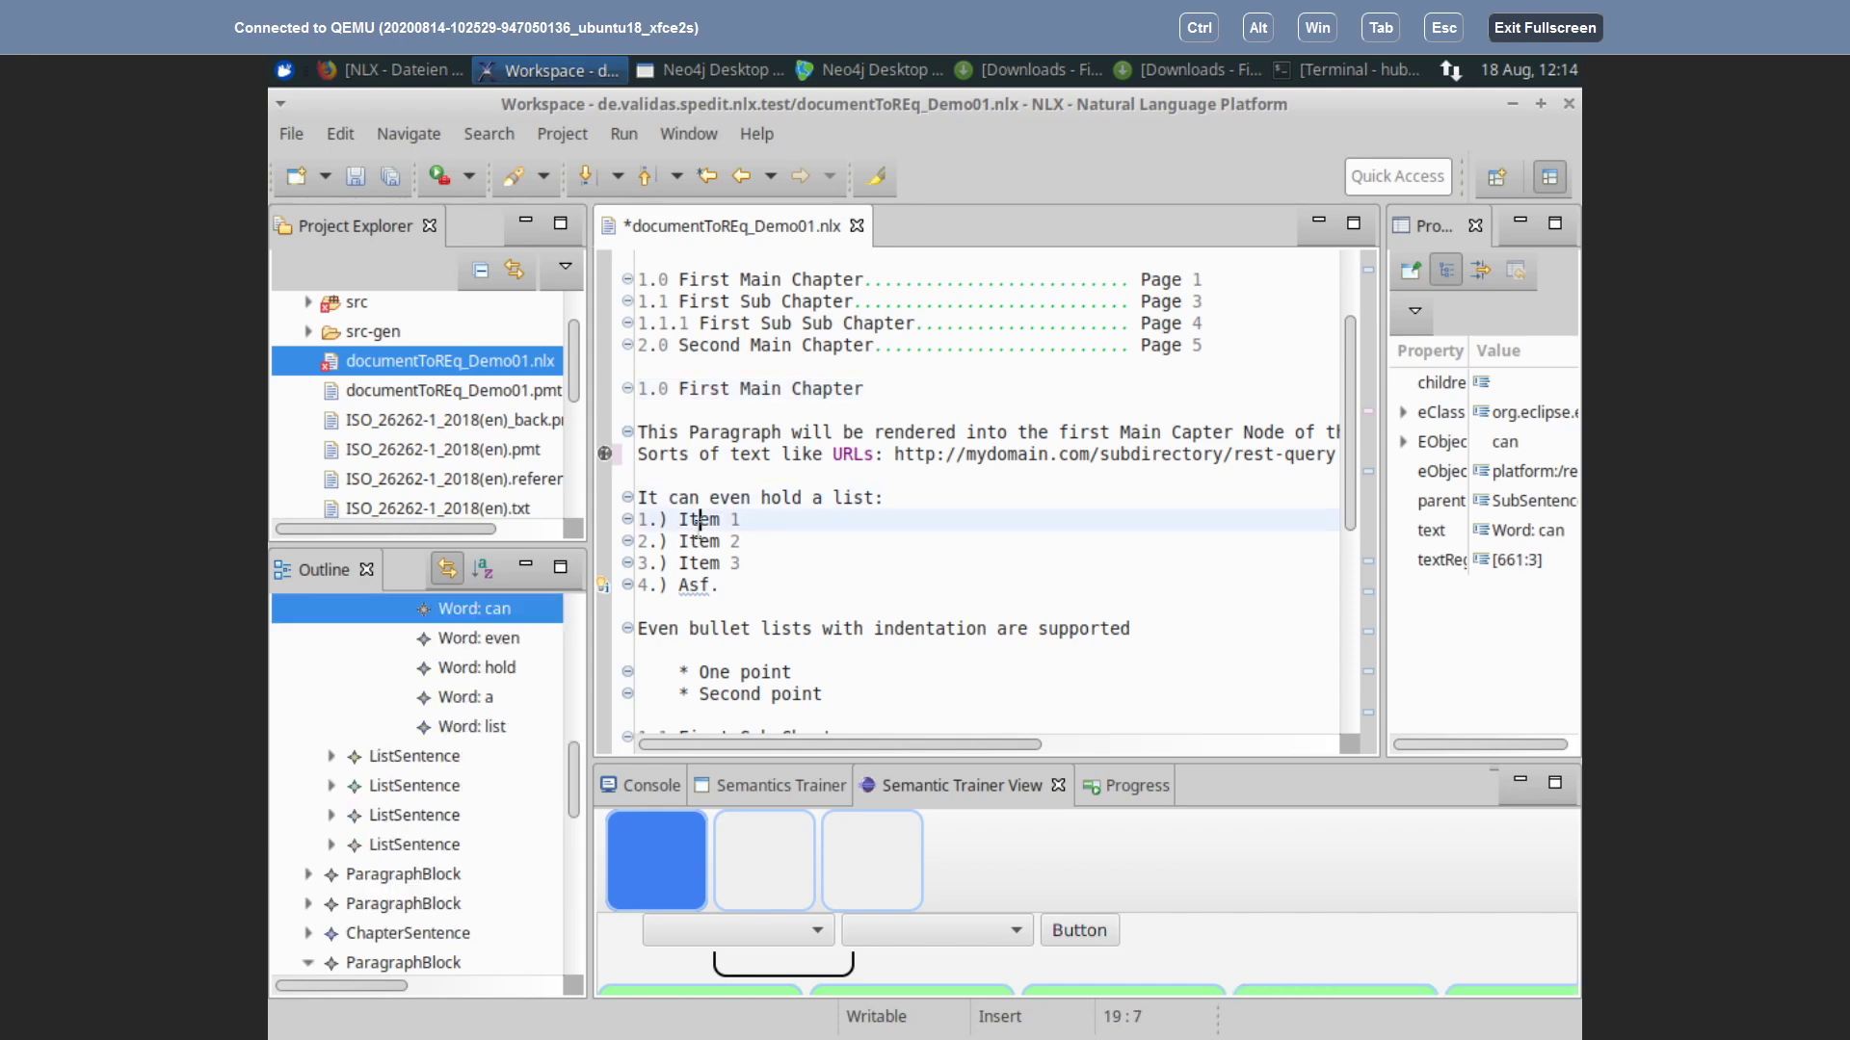
{"action": "left_click", "coordinate": [690, 543]}
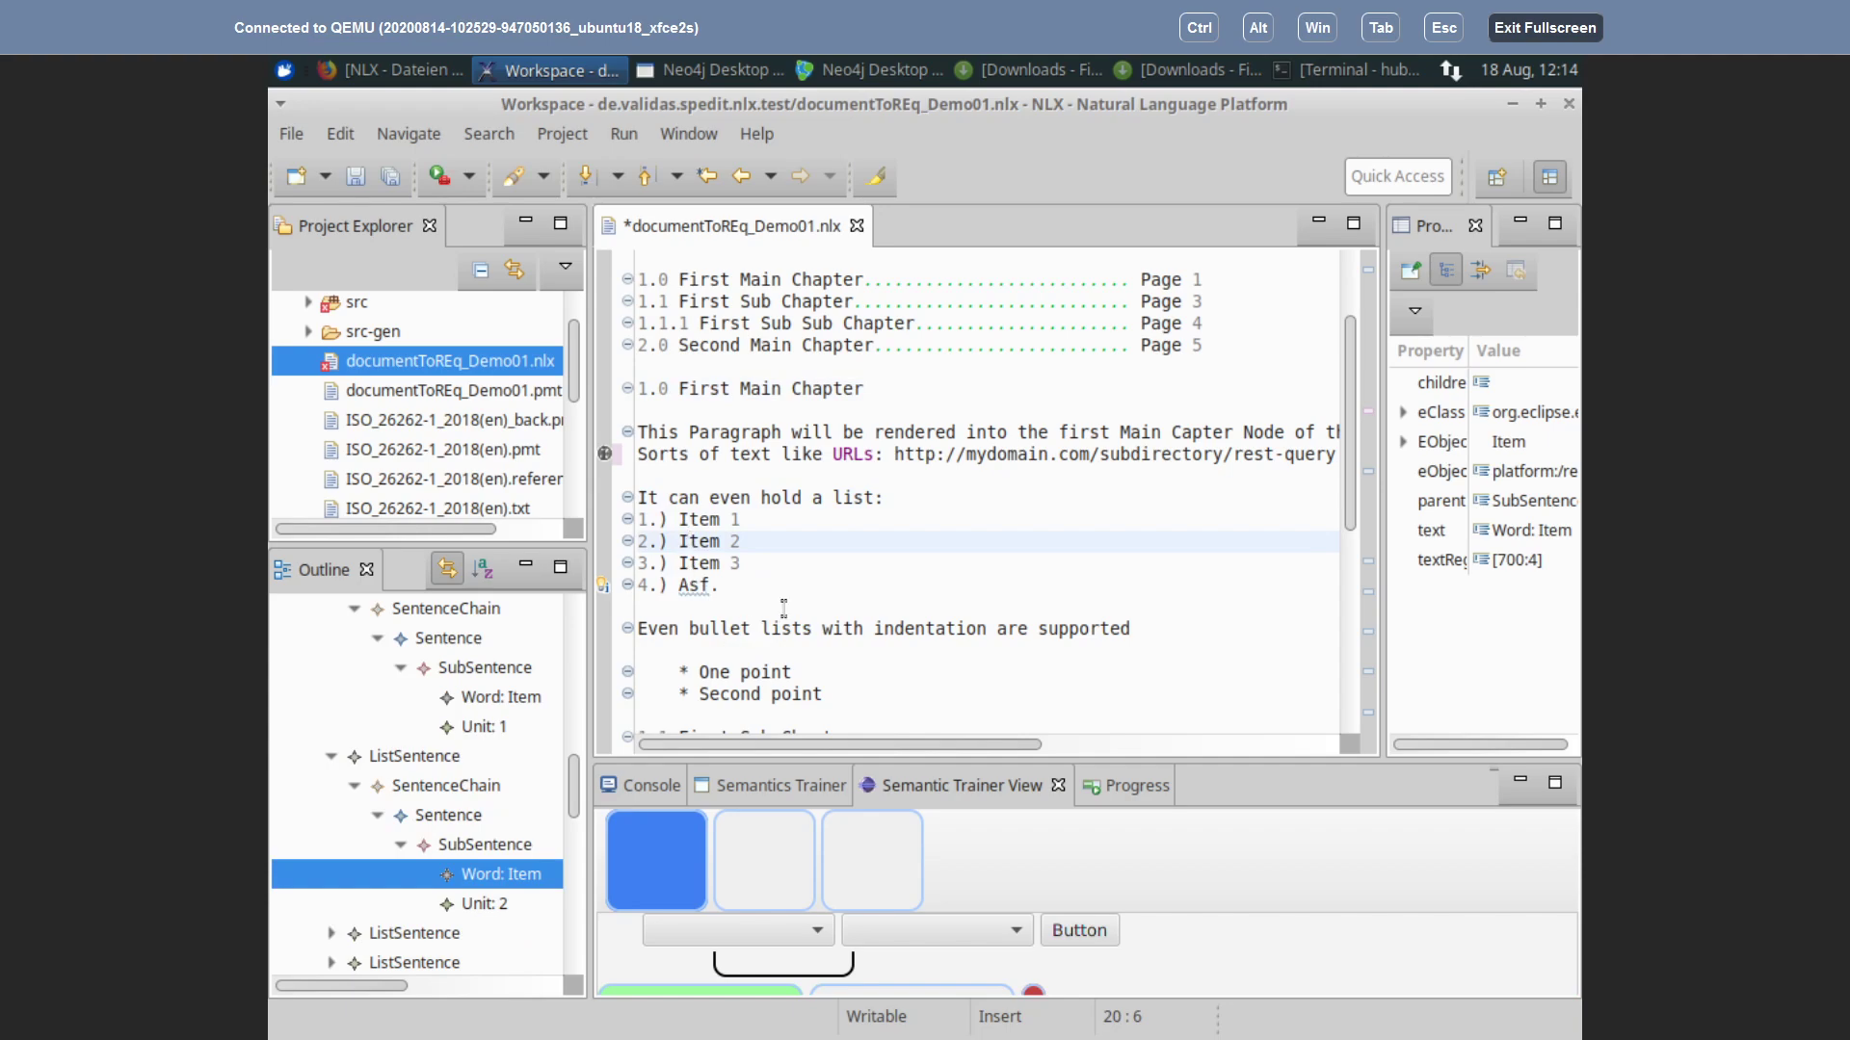
{"action": "scroll", "coordinate": [788, 605], "scroll_direction": "down", "scroll_amount": 2}
{"action": "left_click", "coordinate": [716, 541]}
{"action": "left_click", "coordinate": [721, 564]}
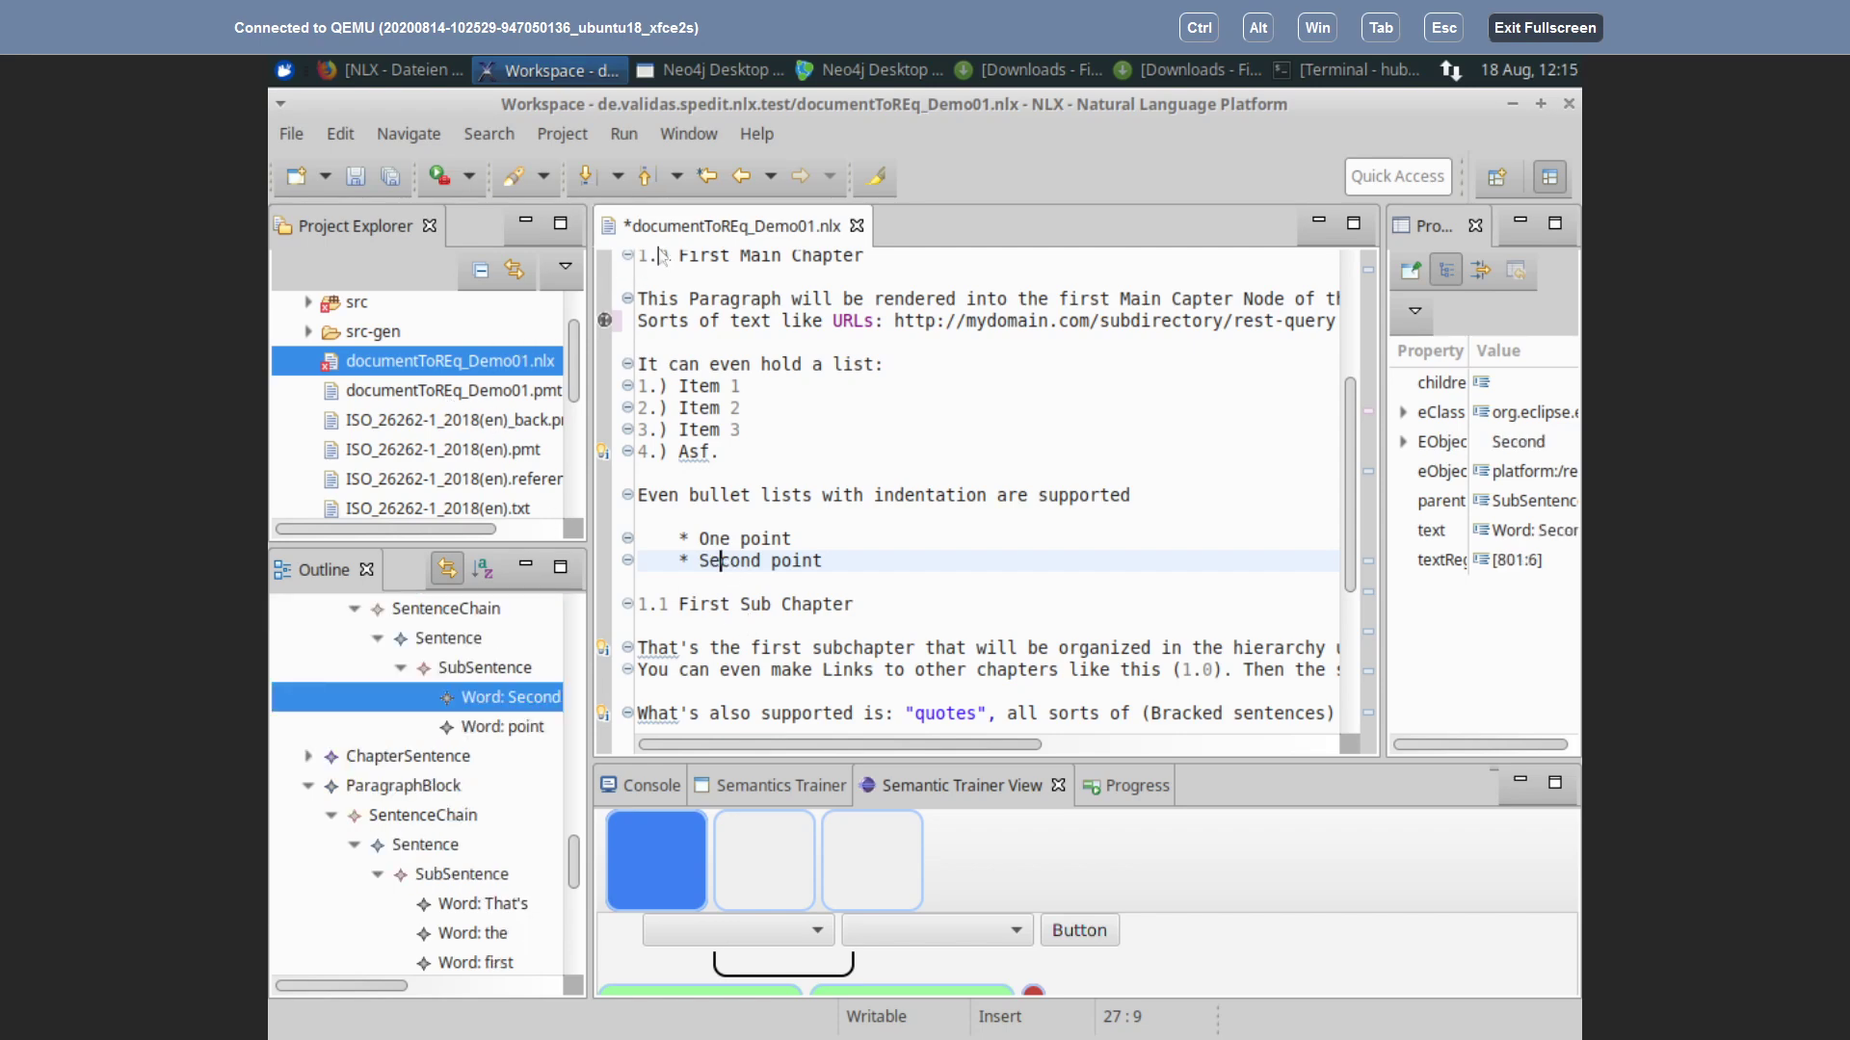
Step: Save the demo document, select documentToREq_Demo01.pmt, and minimize the NLX window
{"action": "key", "text": "ctrl+s"}
{"action": "scroll", "coordinate": [845, 513], "scroll_direction": "down", "scroll_amount": 5}
{"action": "scroll", "coordinate": [846, 578], "scroll_direction": "up", "scroll_amount": 8}
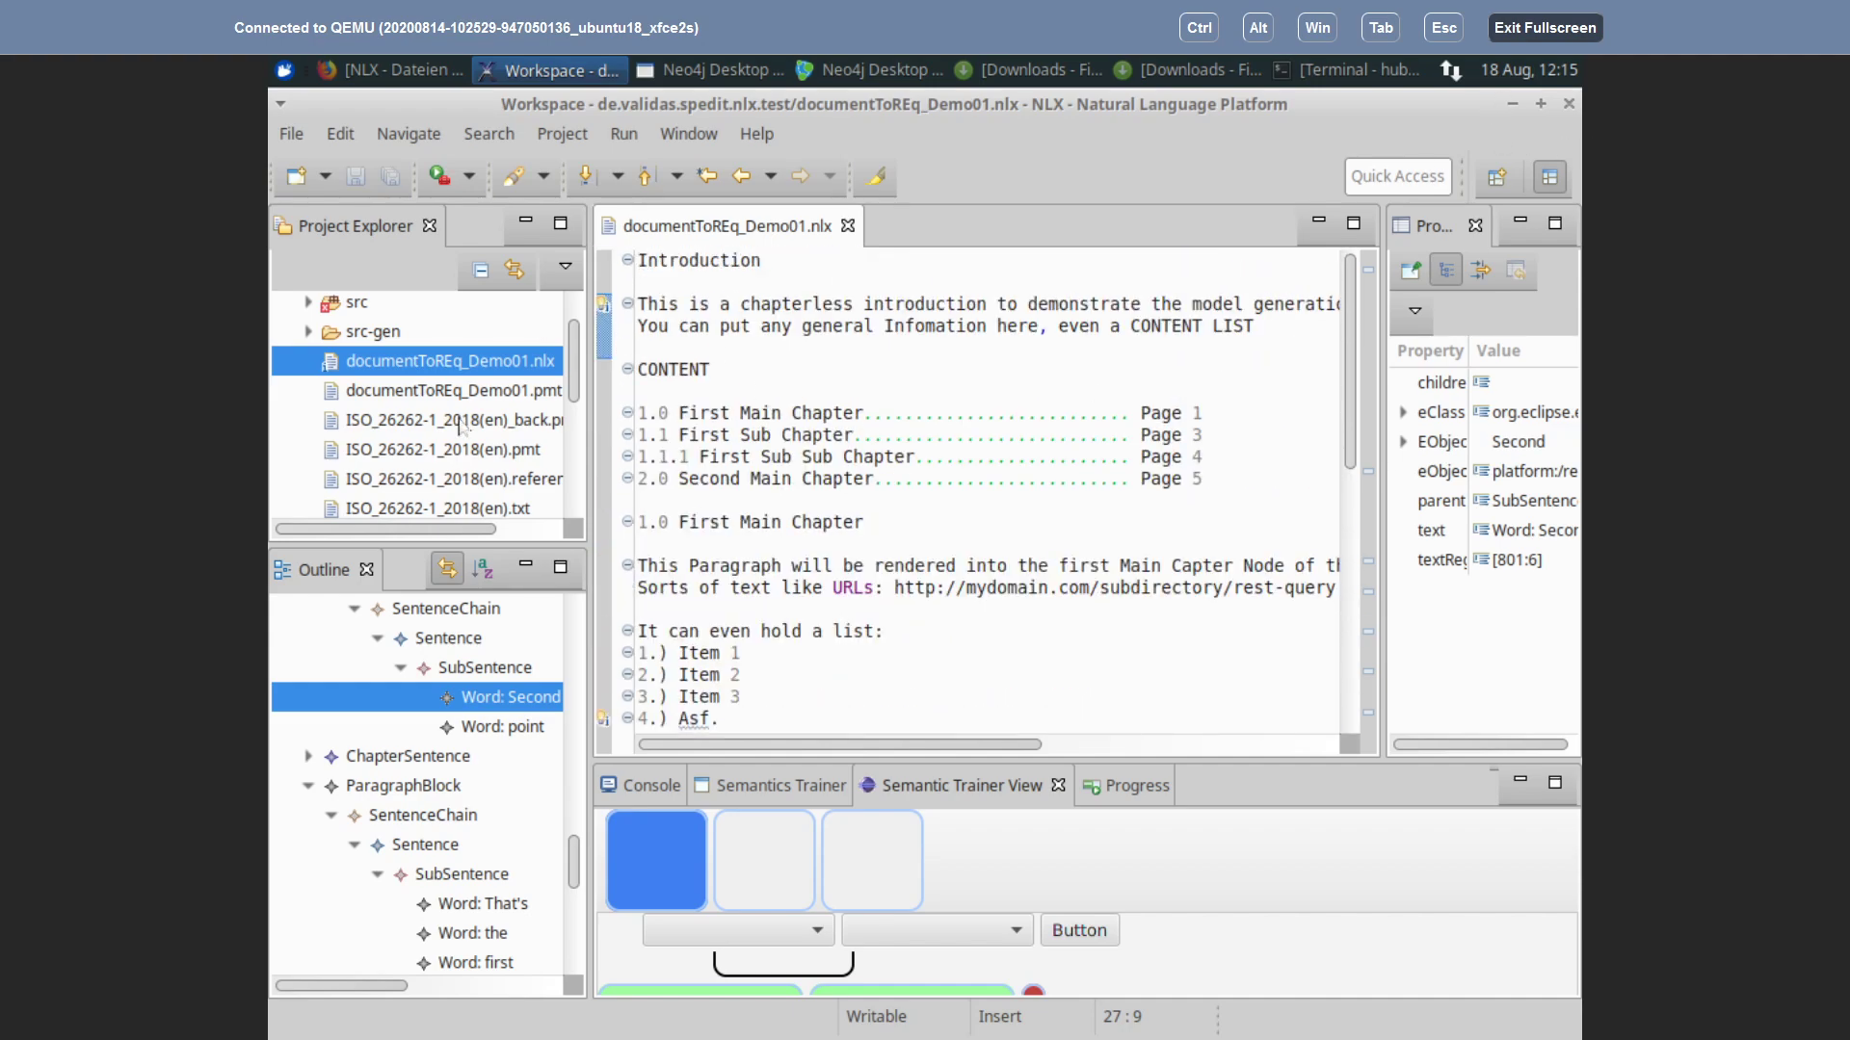
{"action": "left_click", "coordinate": [434, 400]}
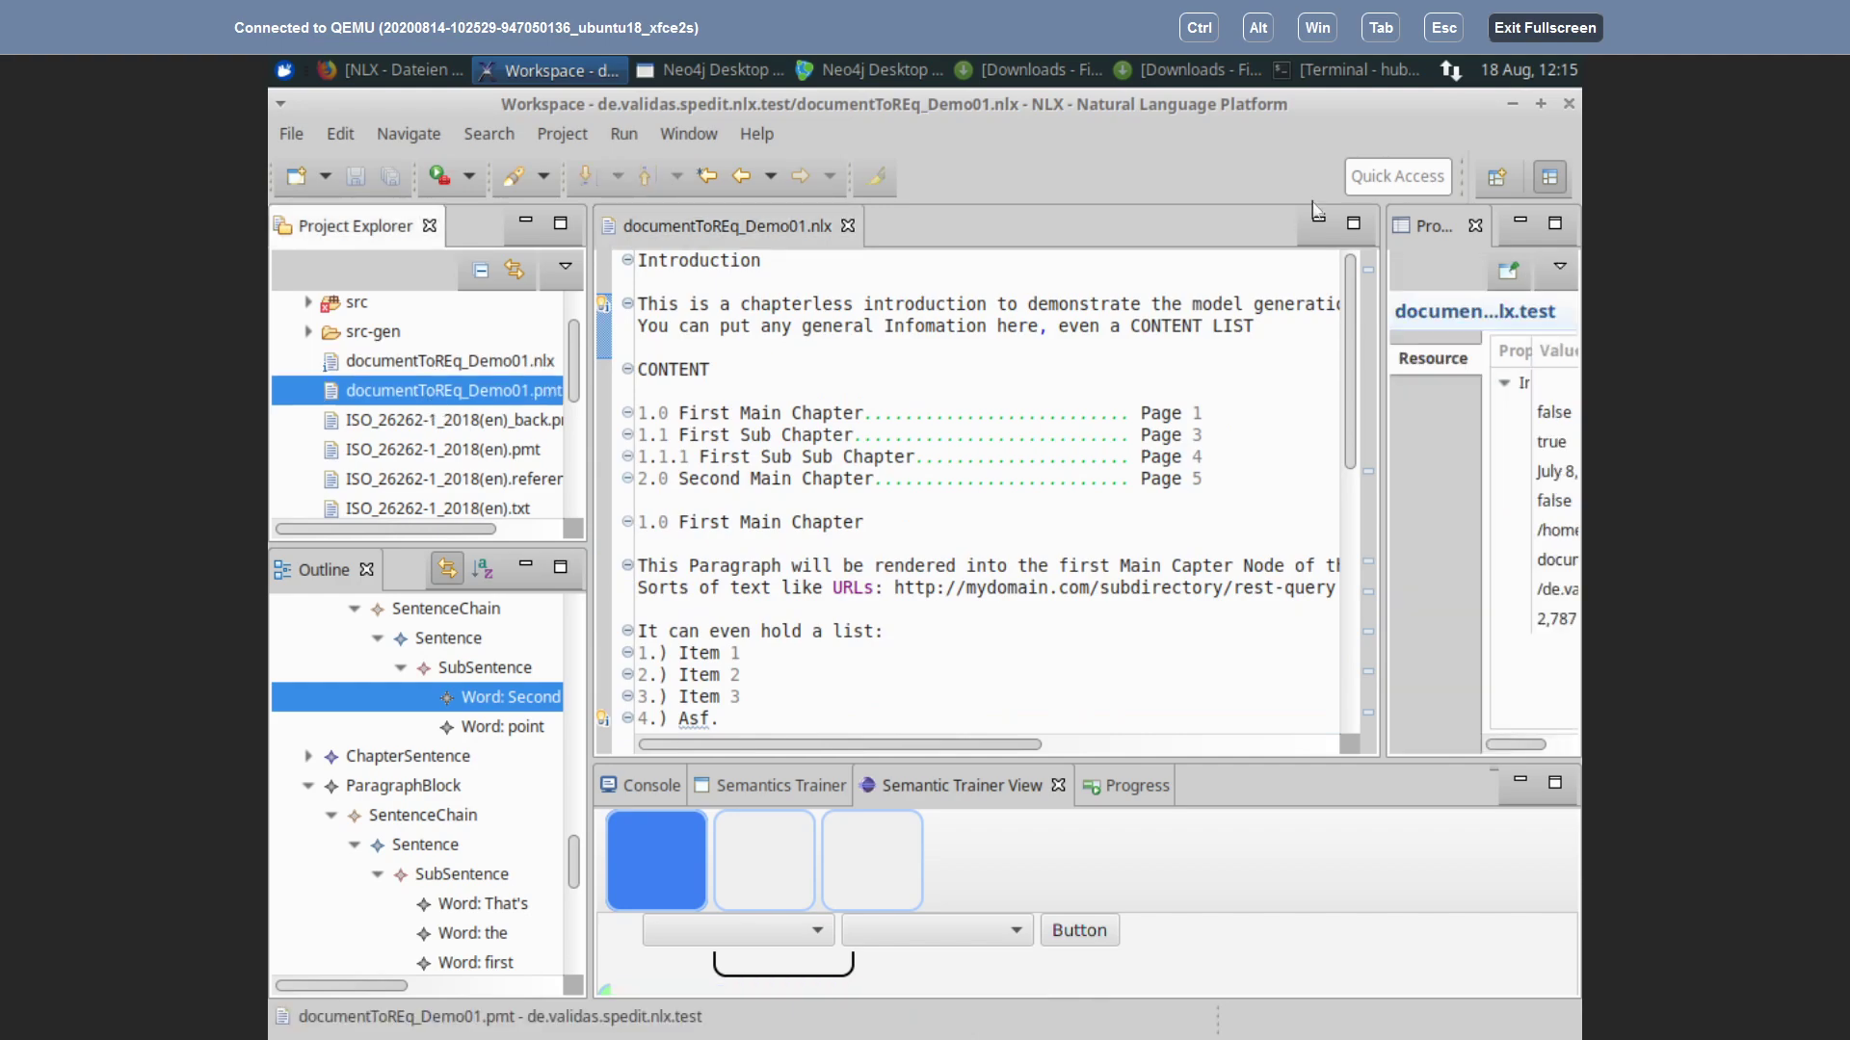
{"action": "left_click", "coordinate": [1513, 109]}
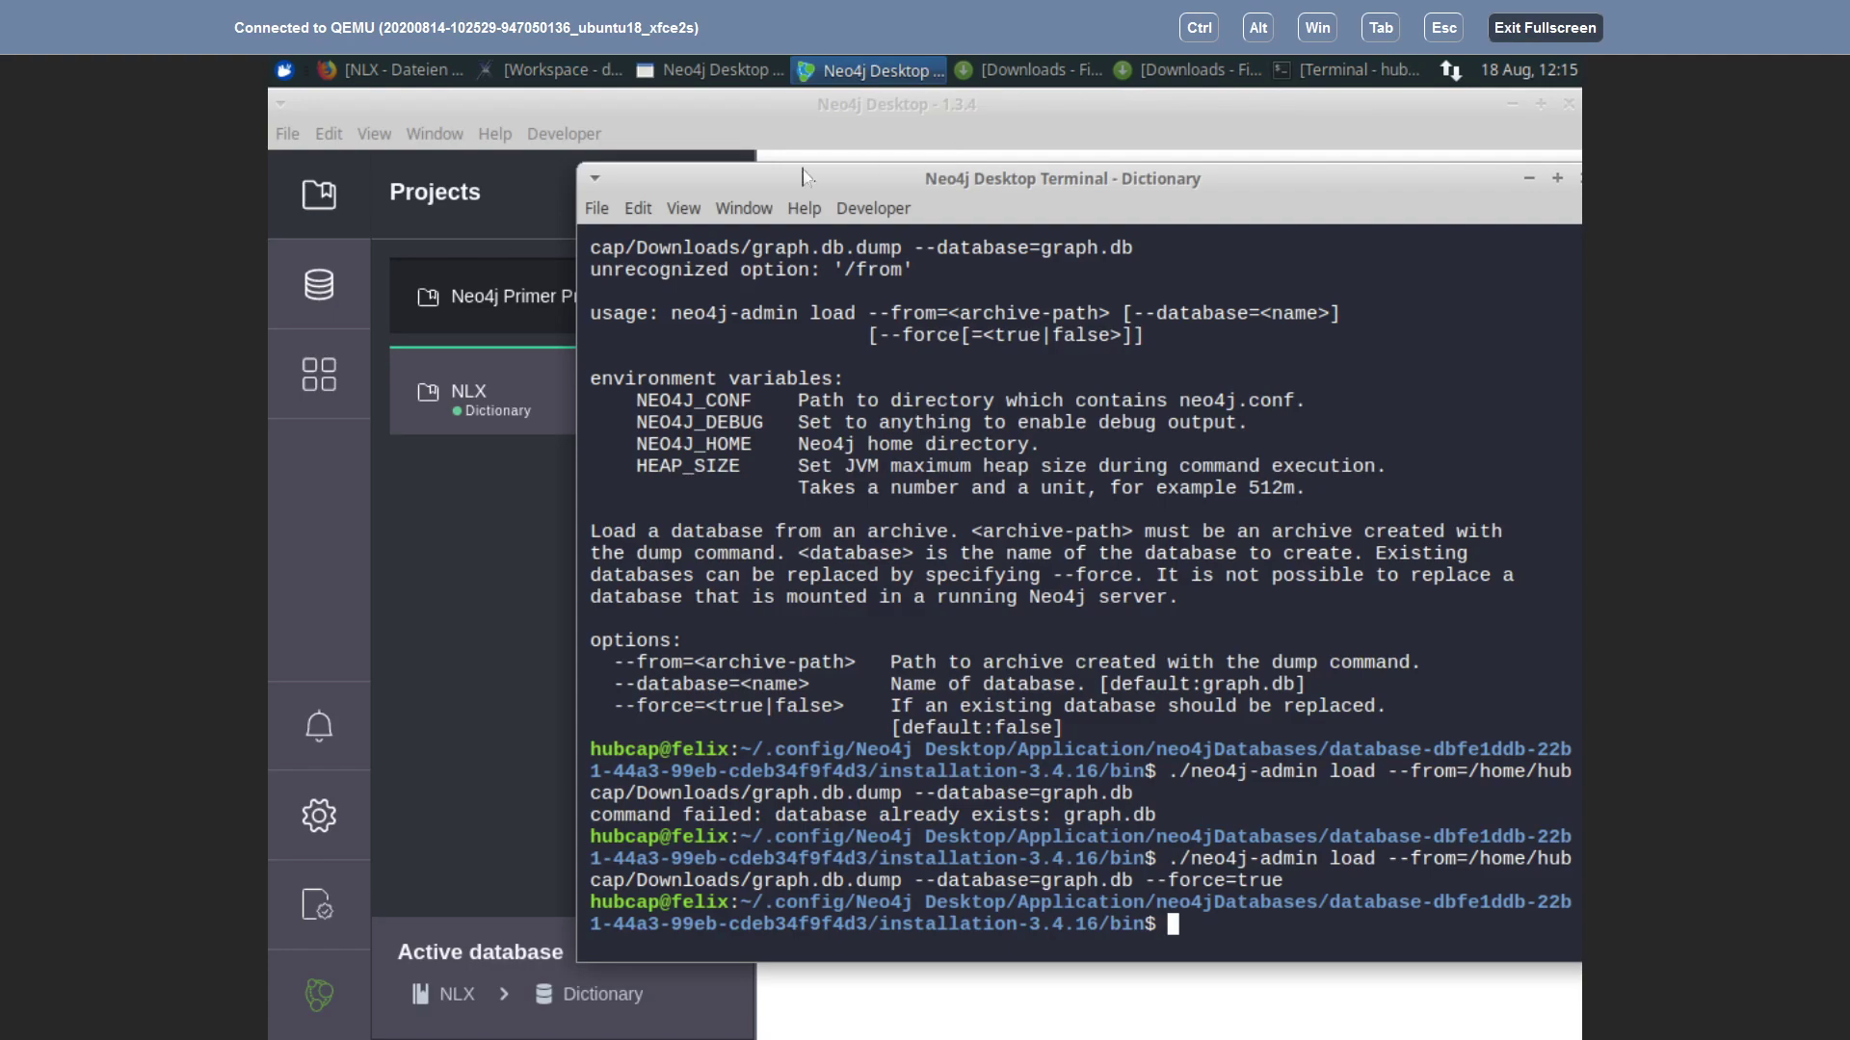
Step: Minimize the Neo4j Desktop main window and launch the Process Modeling Tool from the desktop
{"action": "left_click", "coordinate": [1513, 106]}
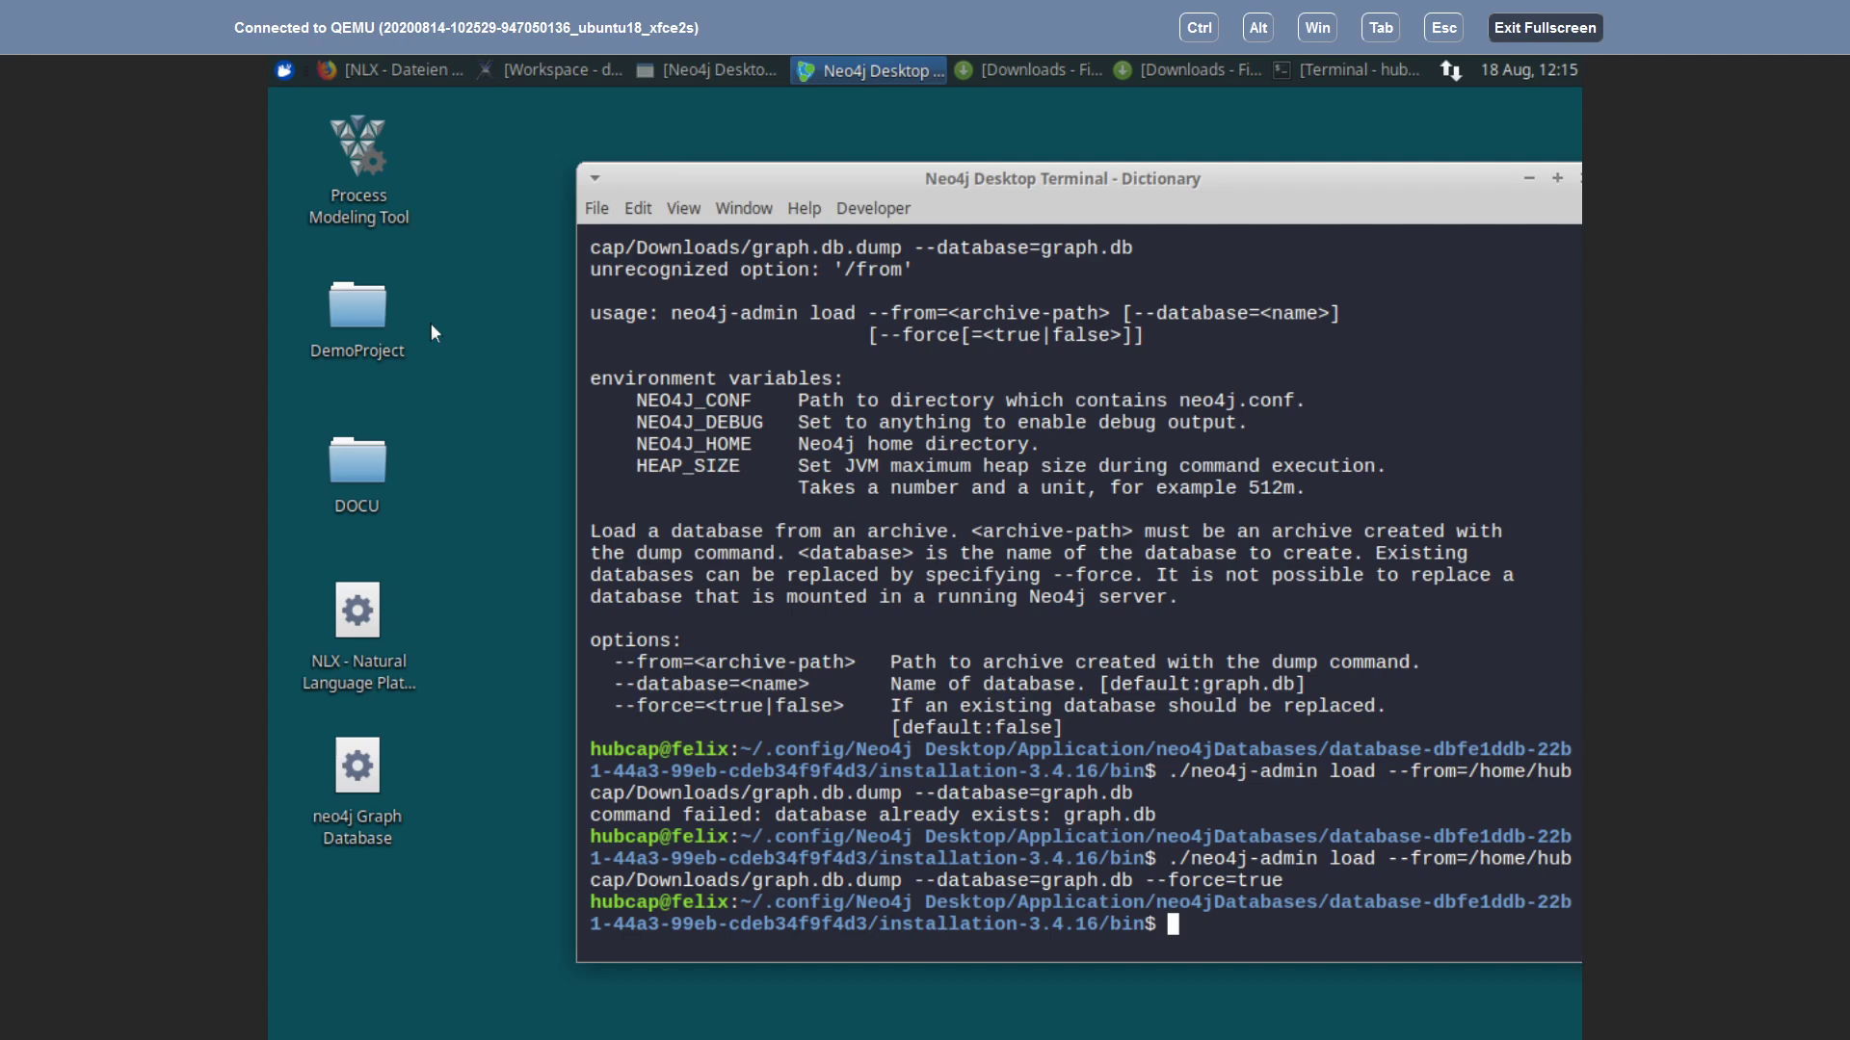
{"action": "left_click", "coordinate": [348, 147]}
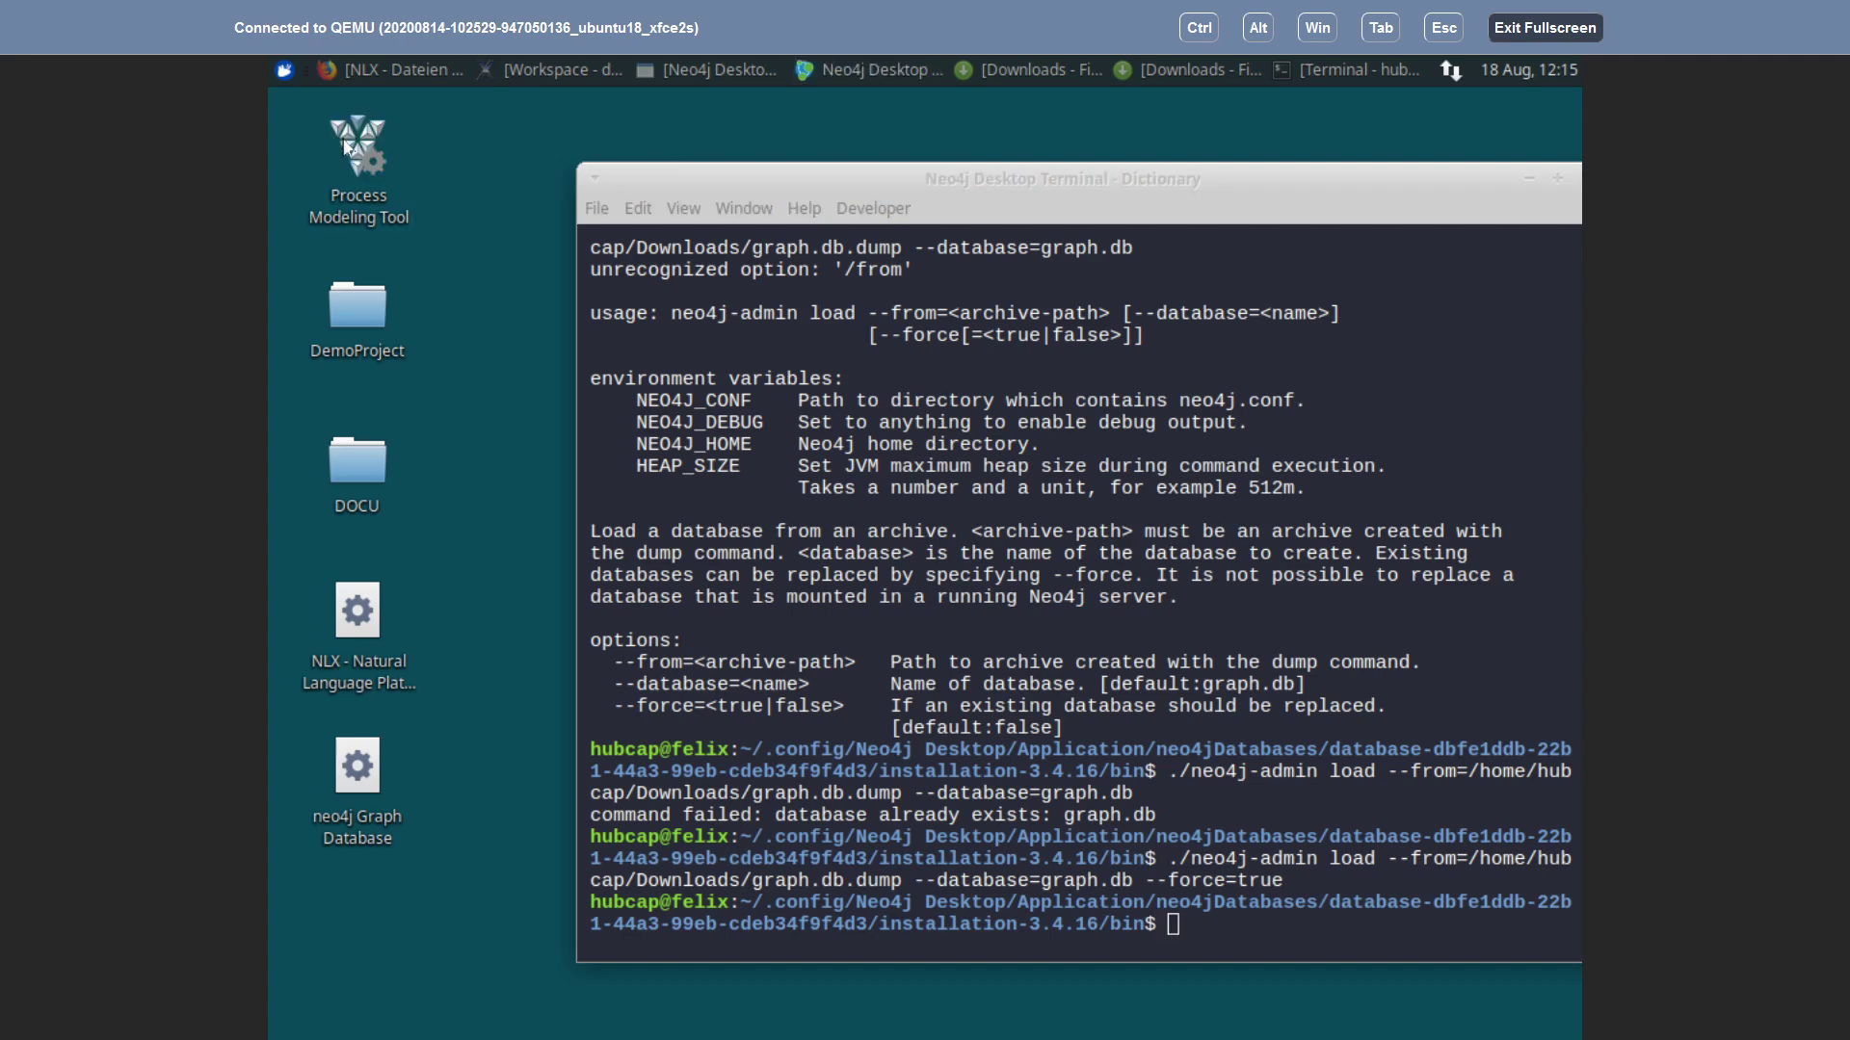
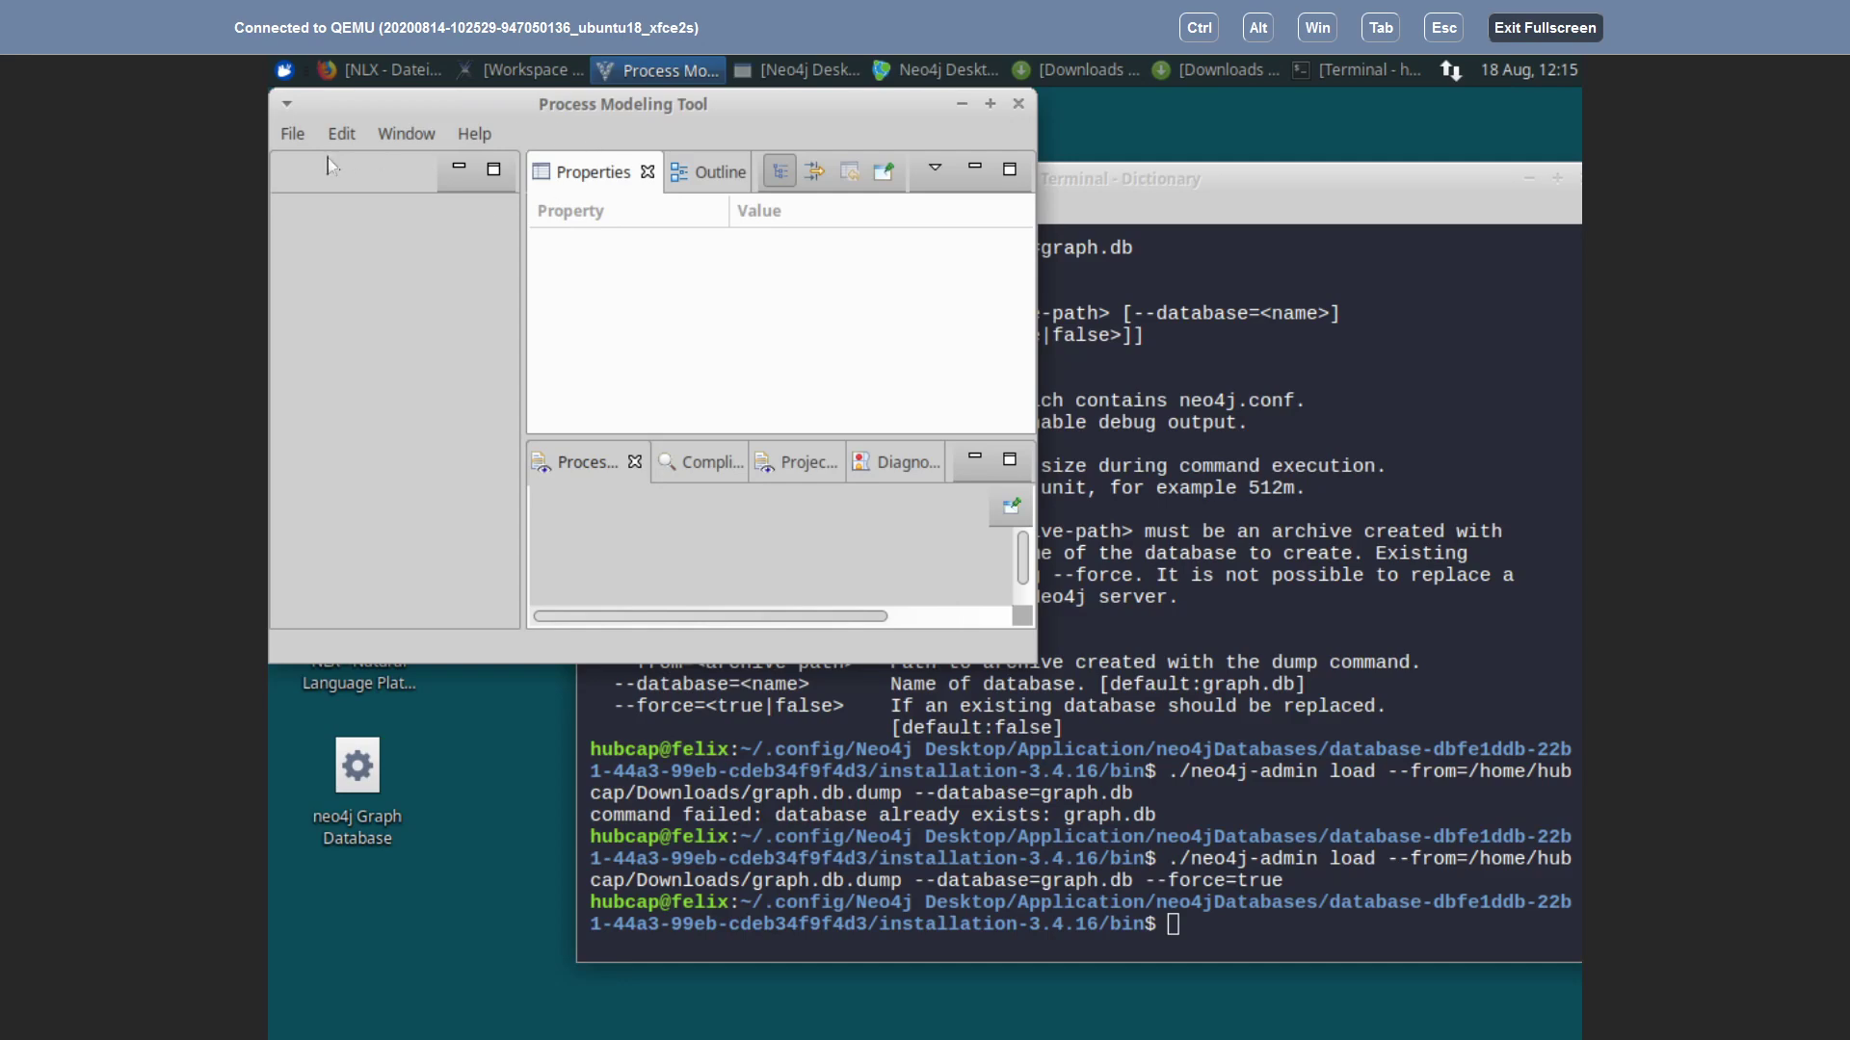
Step: Maximize the tool and open documentToREq_Demo01.pmt from Desktop/DemoProject/Sources/de.validas.nlx.test
{"action": "left_click", "coordinate": [990, 105]}
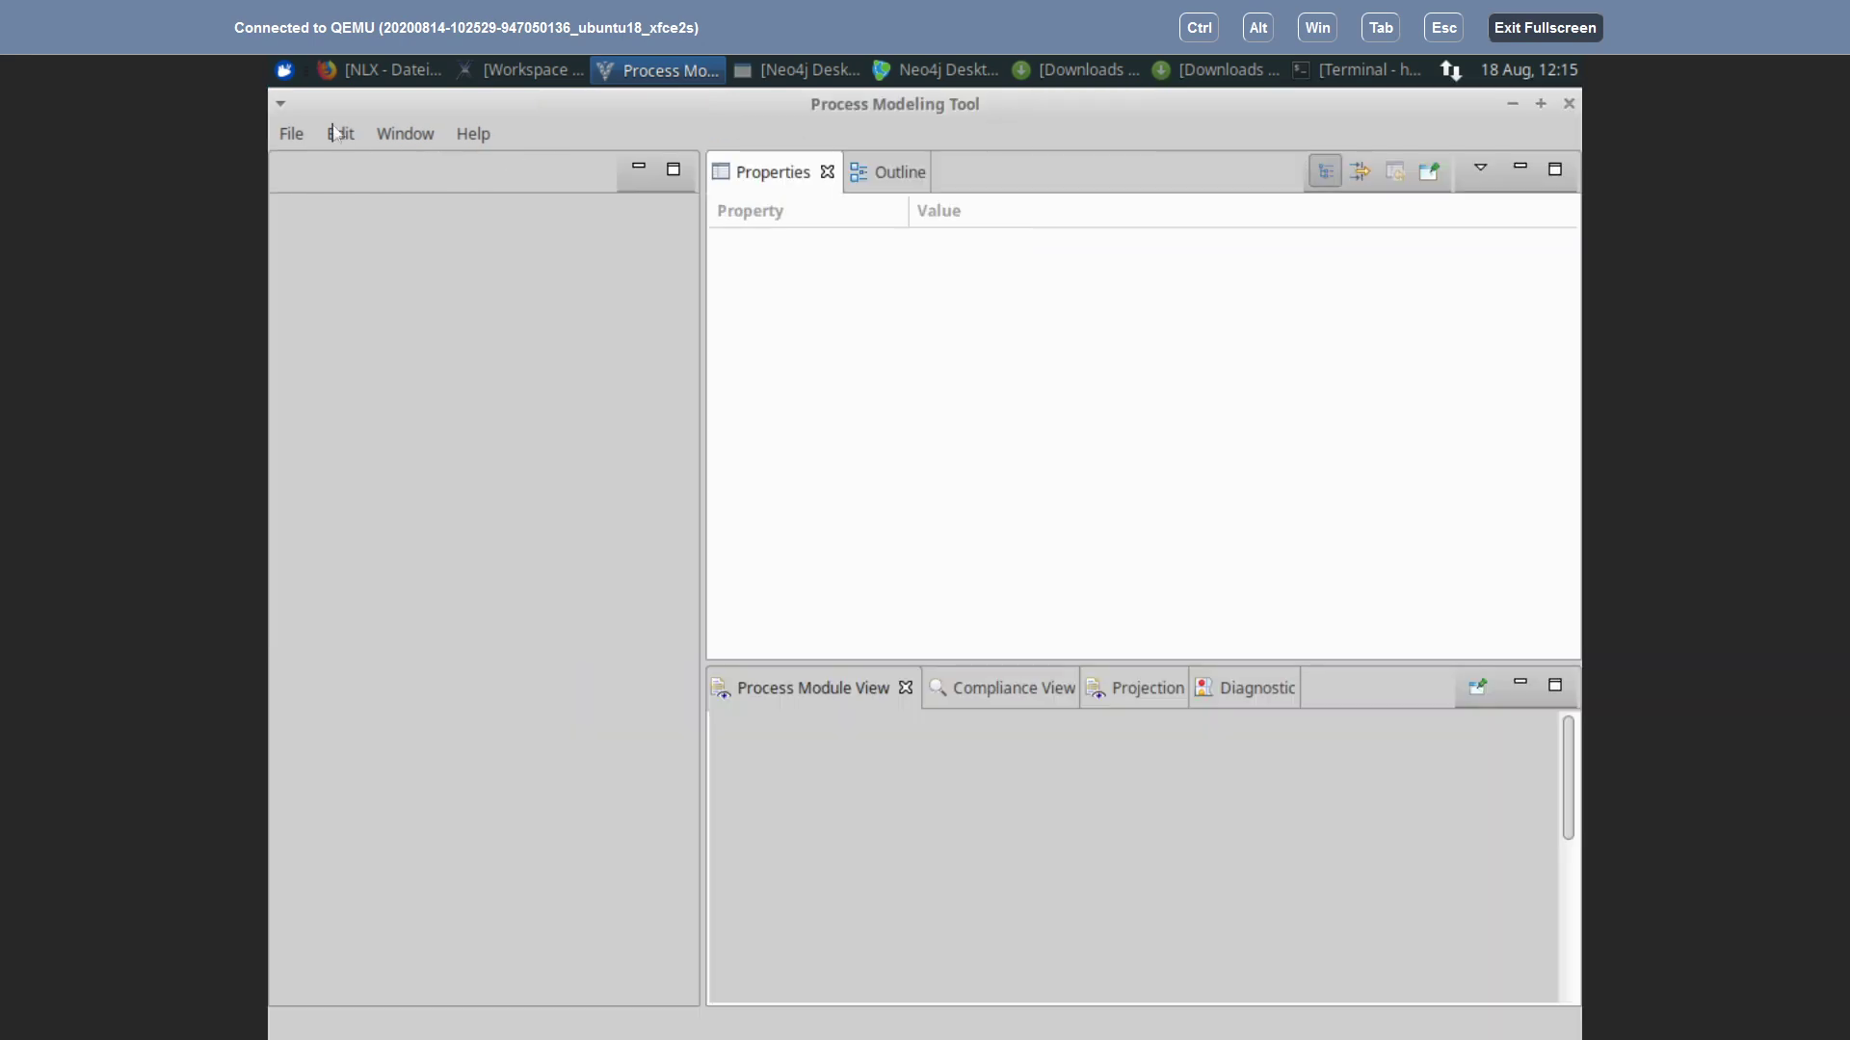
{"action": "left_click", "coordinate": [299, 143]}
{"action": "left_click", "coordinate": [337, 202]}
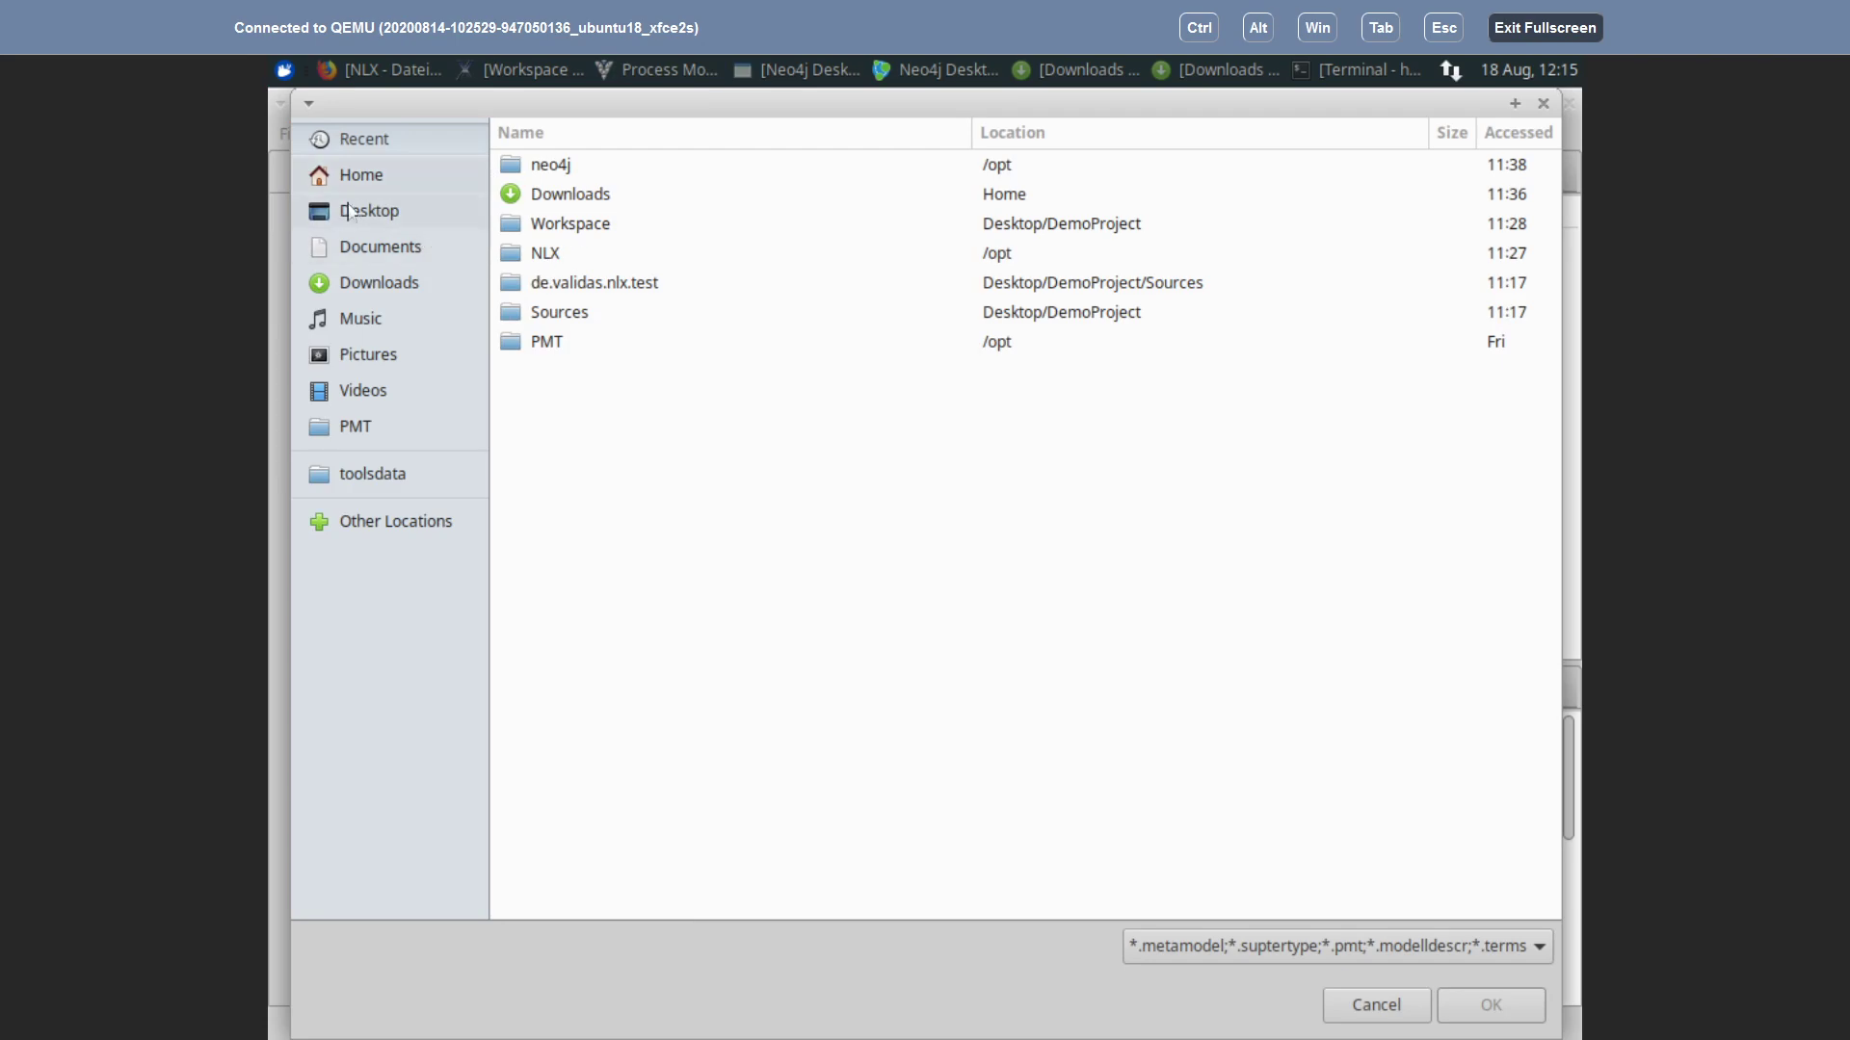
{"action": "left_click", "coordinate": [363, 177]}
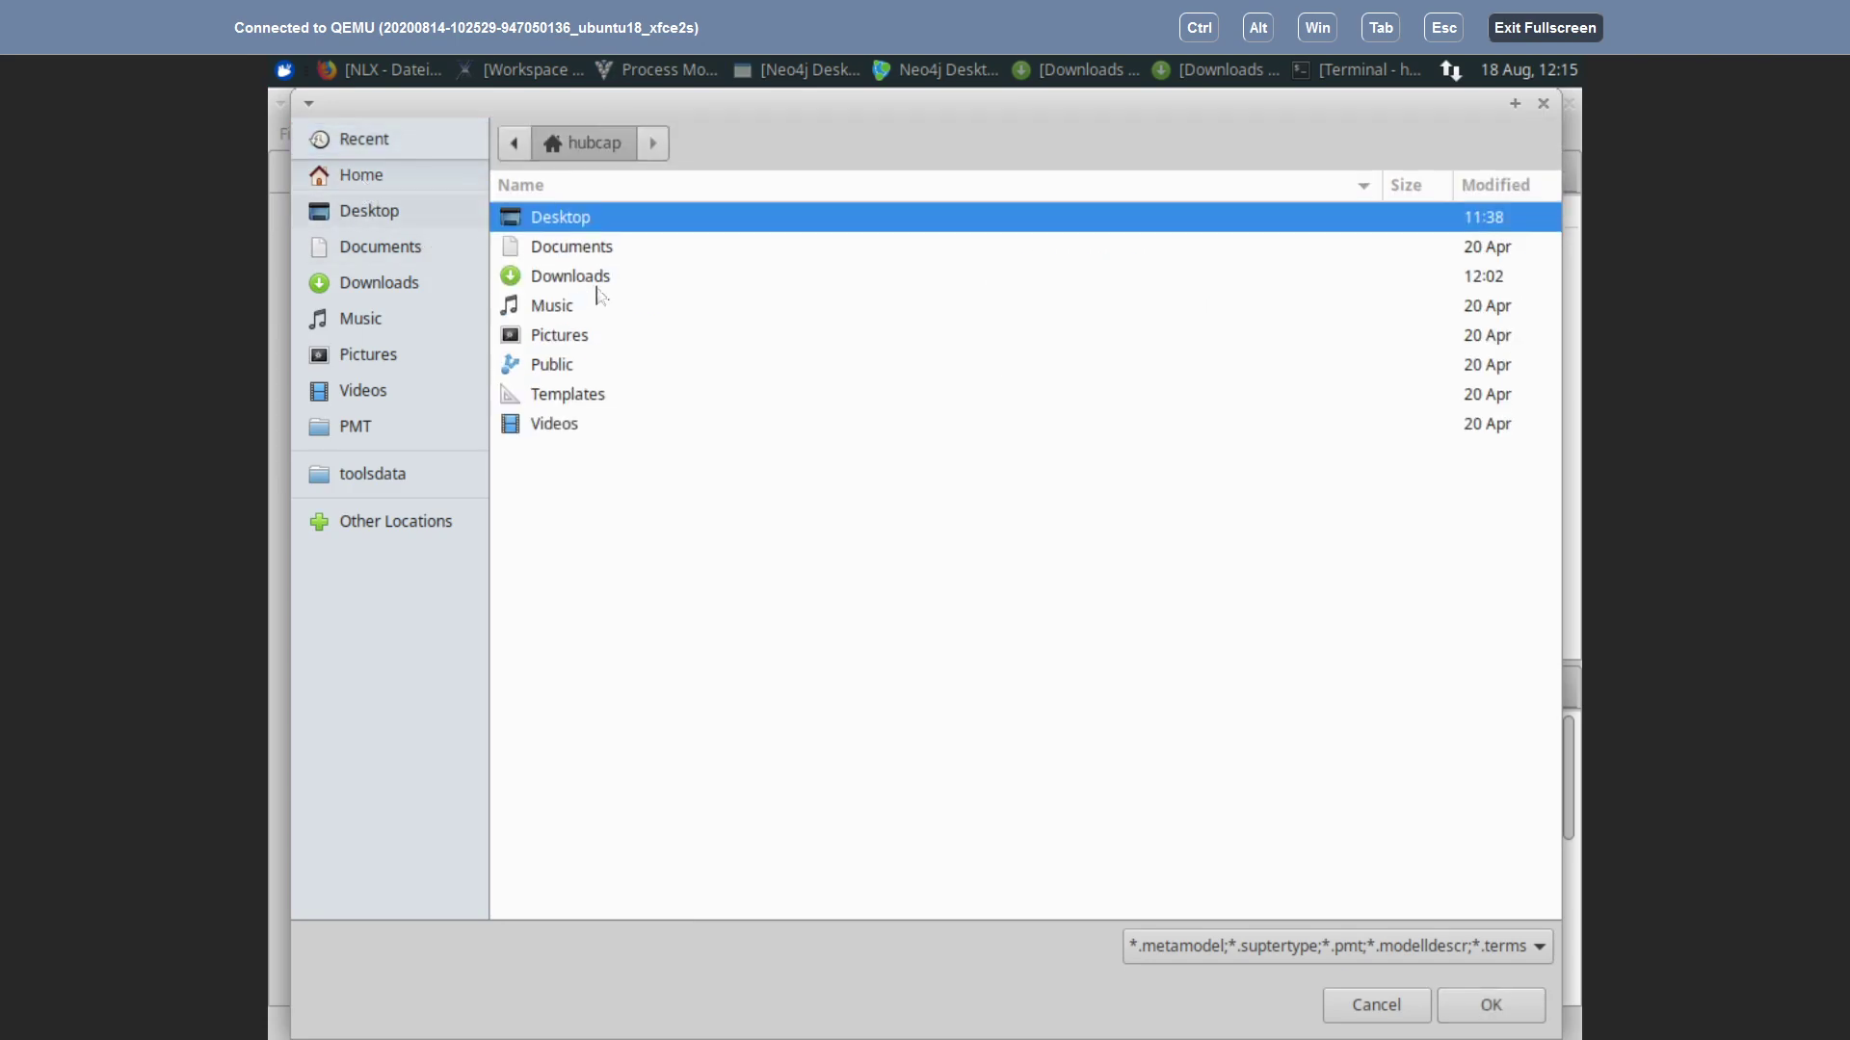
{"action": "double_click", "coordinate": [559, 229]}
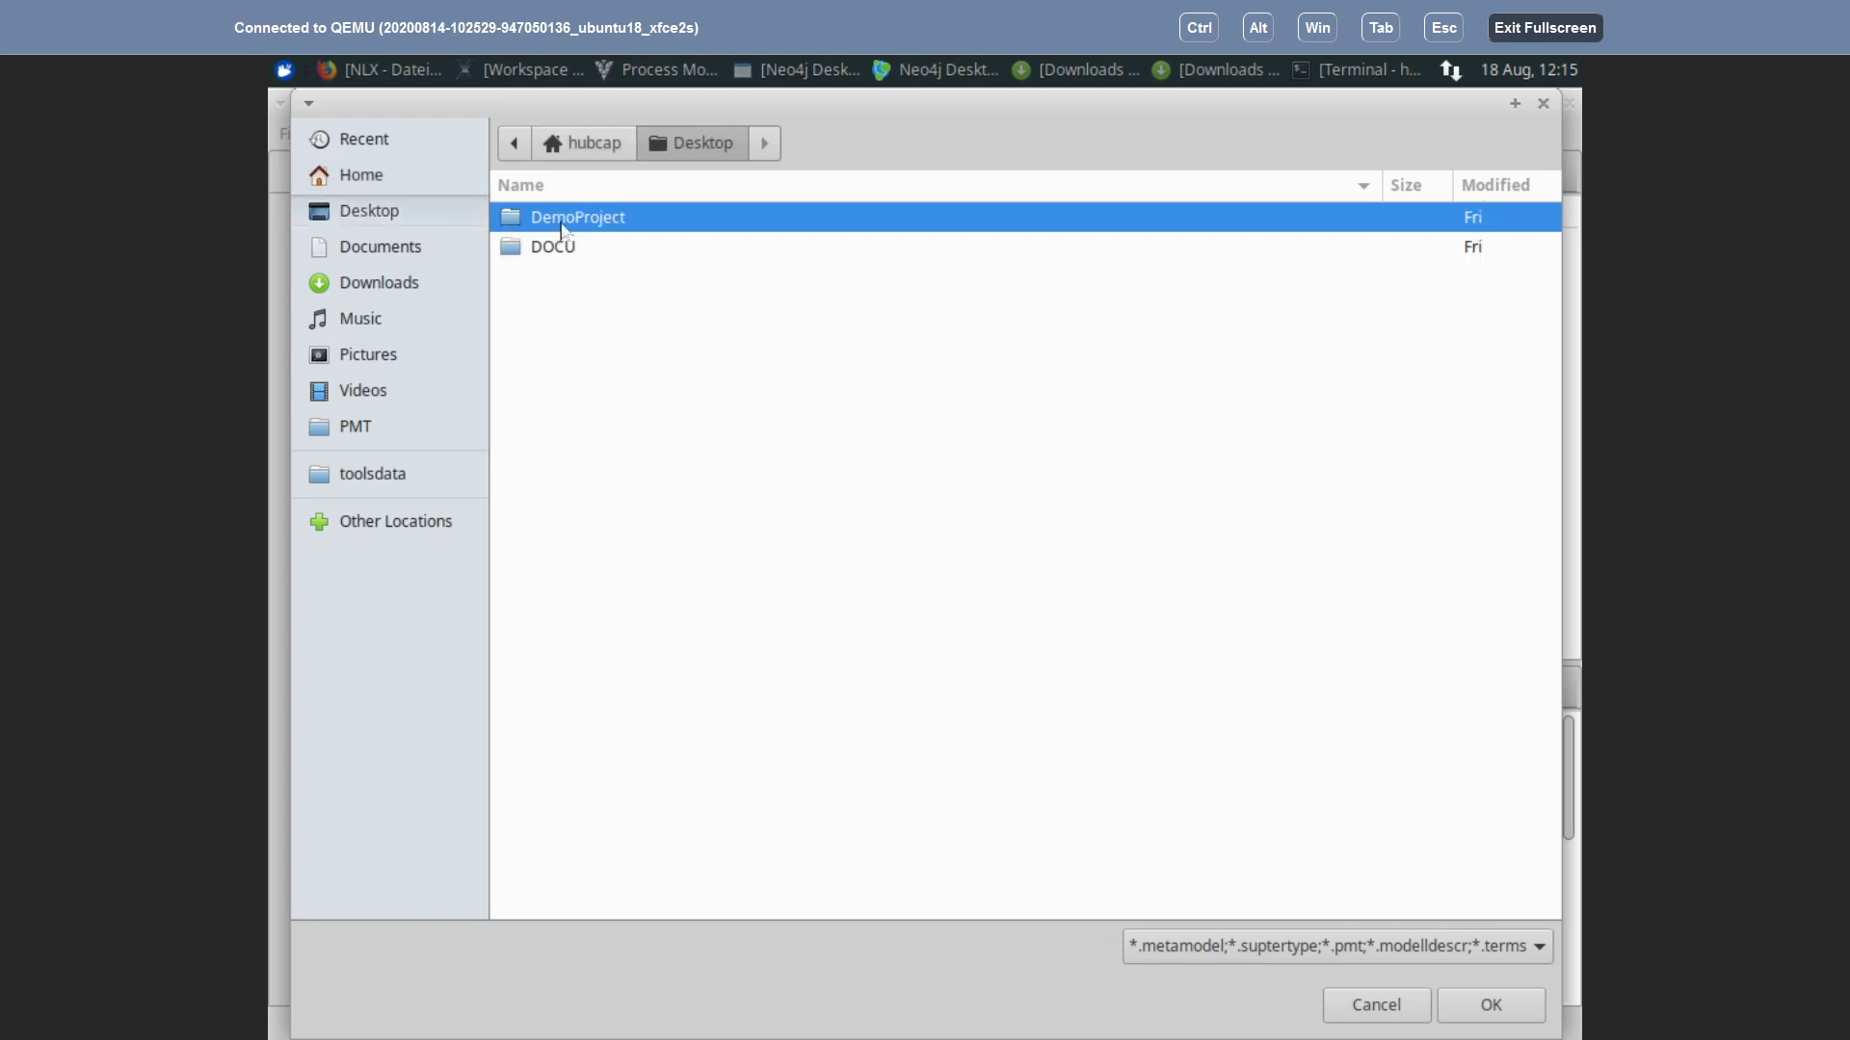
{"action": "double_click", "coordinate": [563, 229]}
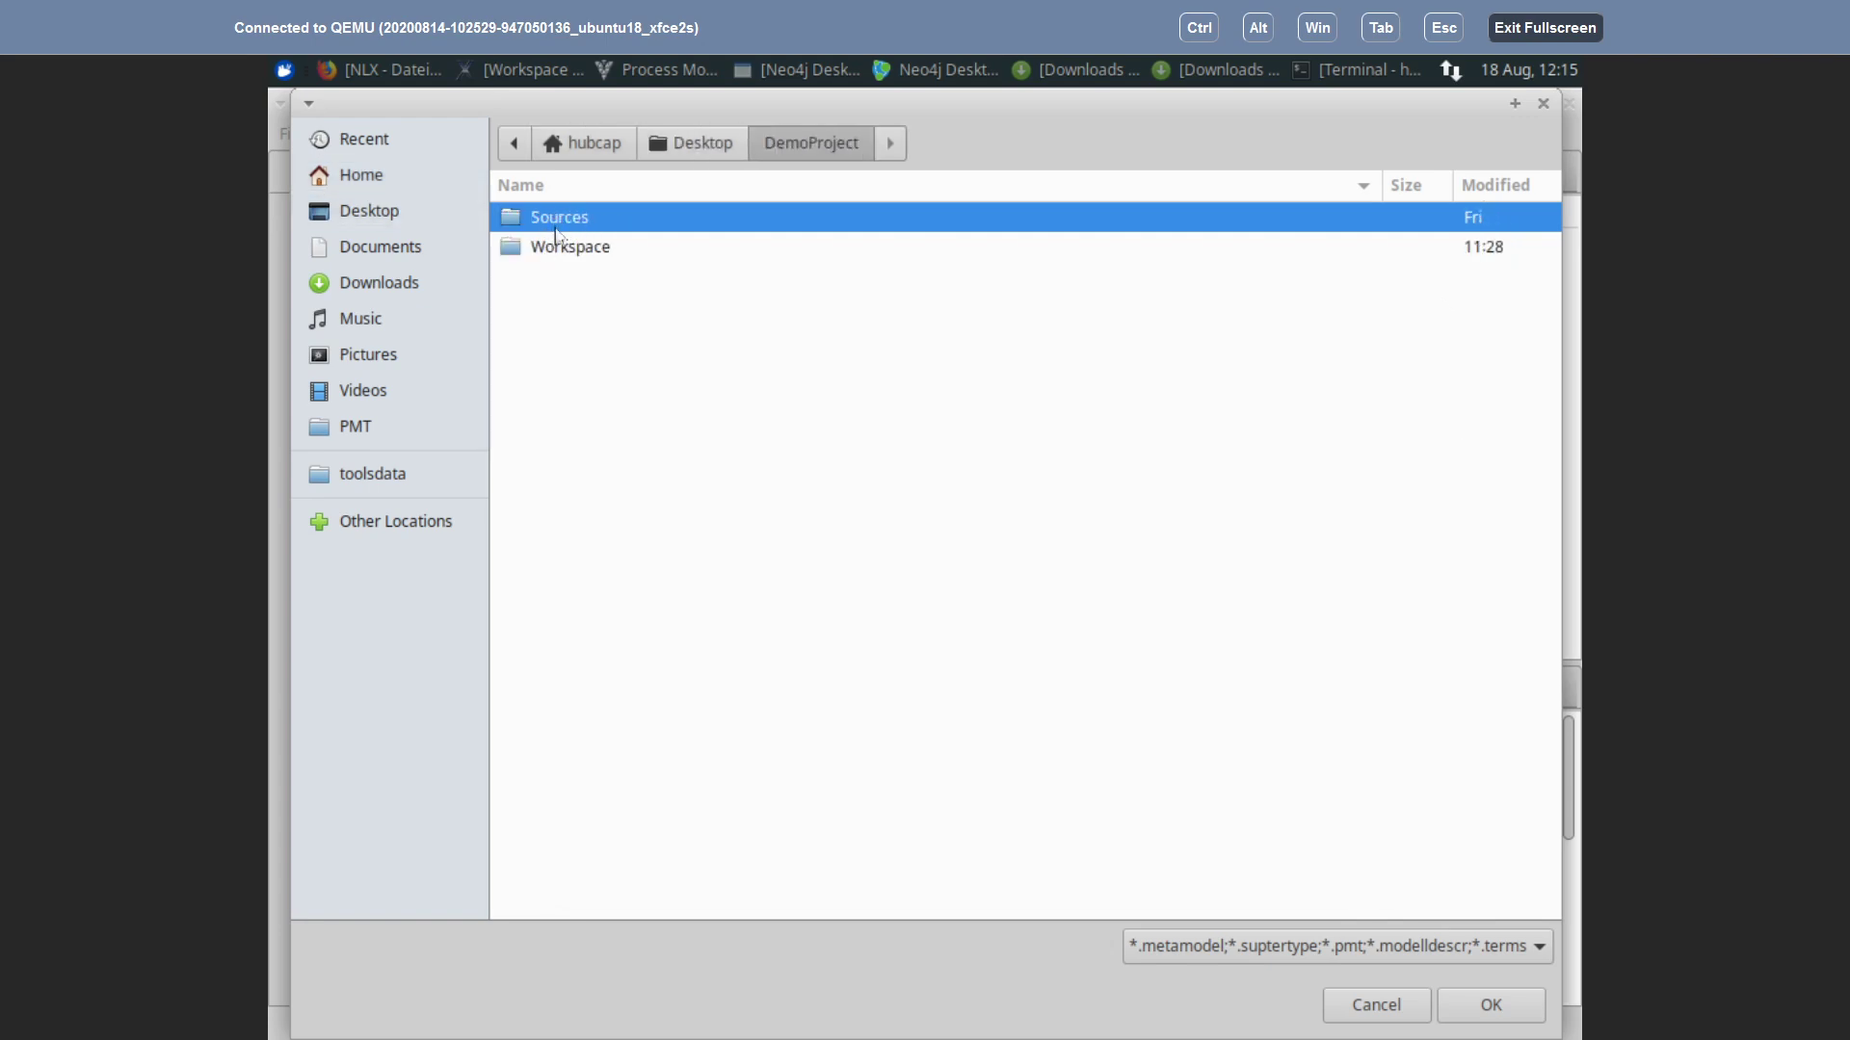
{"action": "double_click", "coordinate": [561, 224]}
{"action": "double_click", "coordinate": [560, 219]}
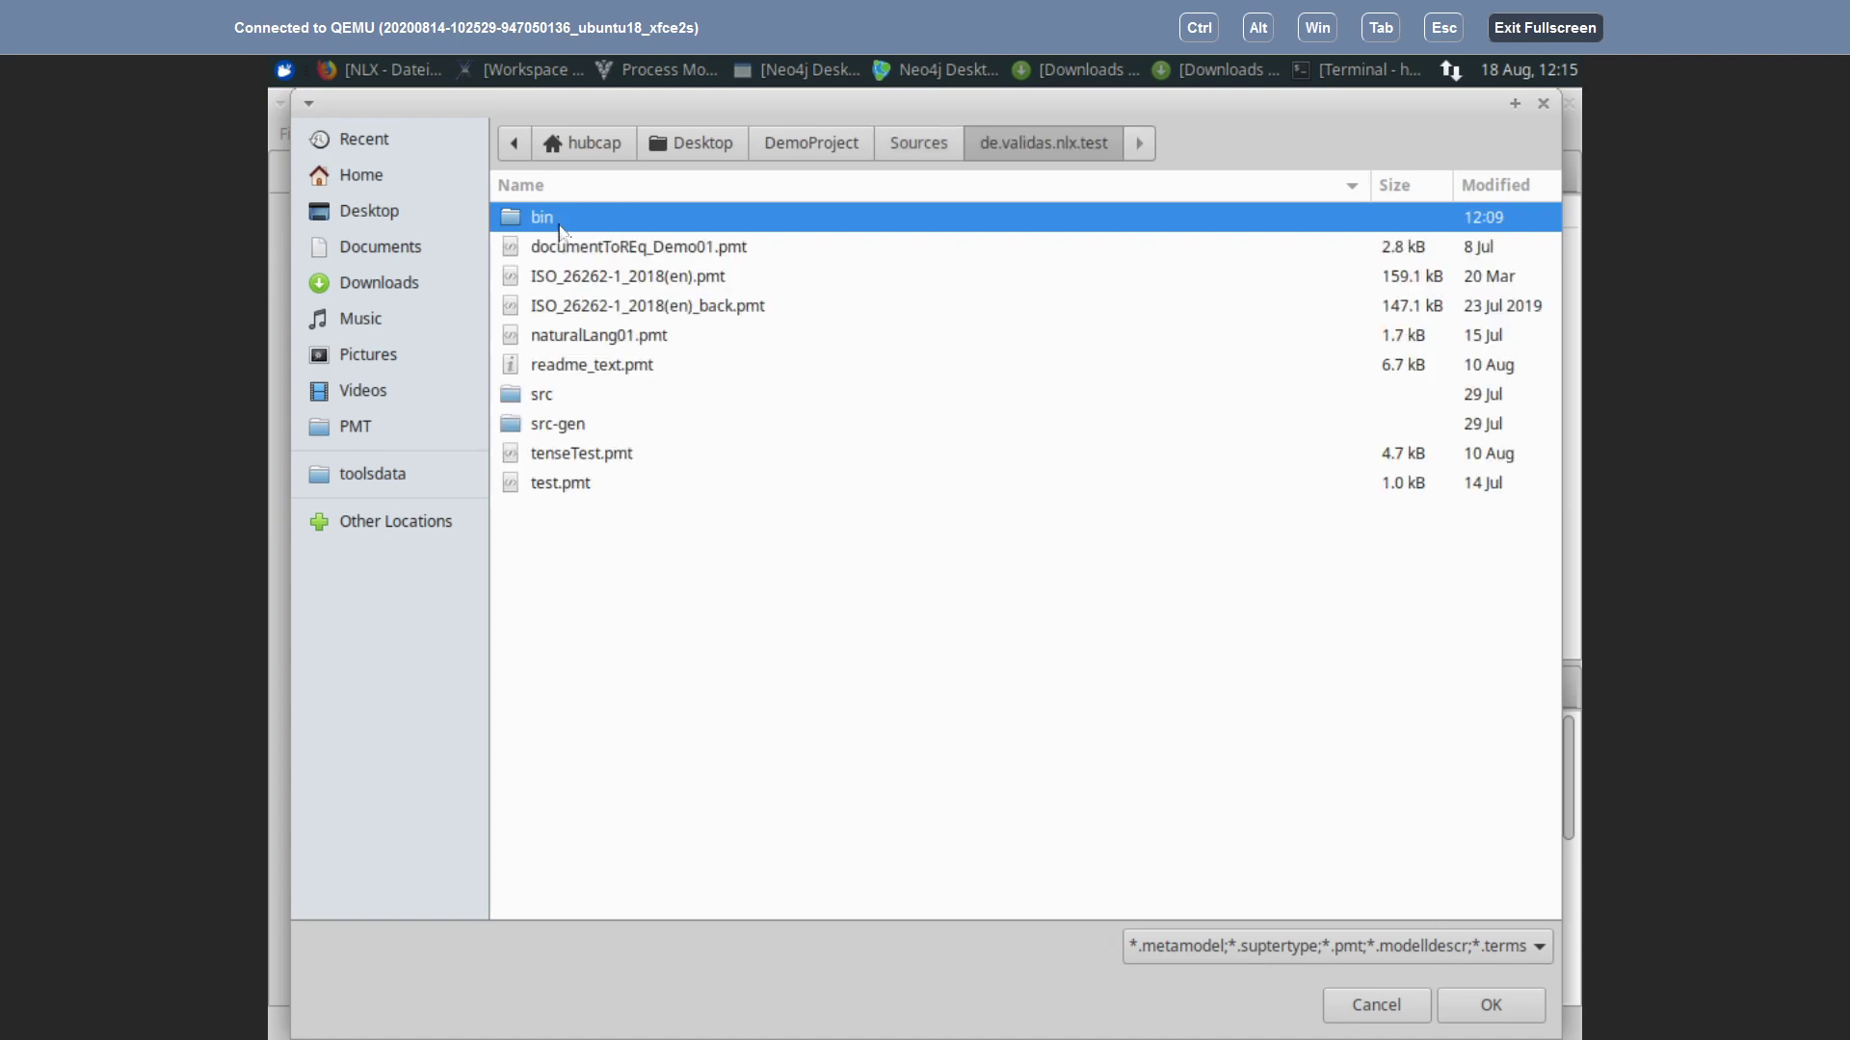
{"action": "left_click", "coordinate": [576, 253]}
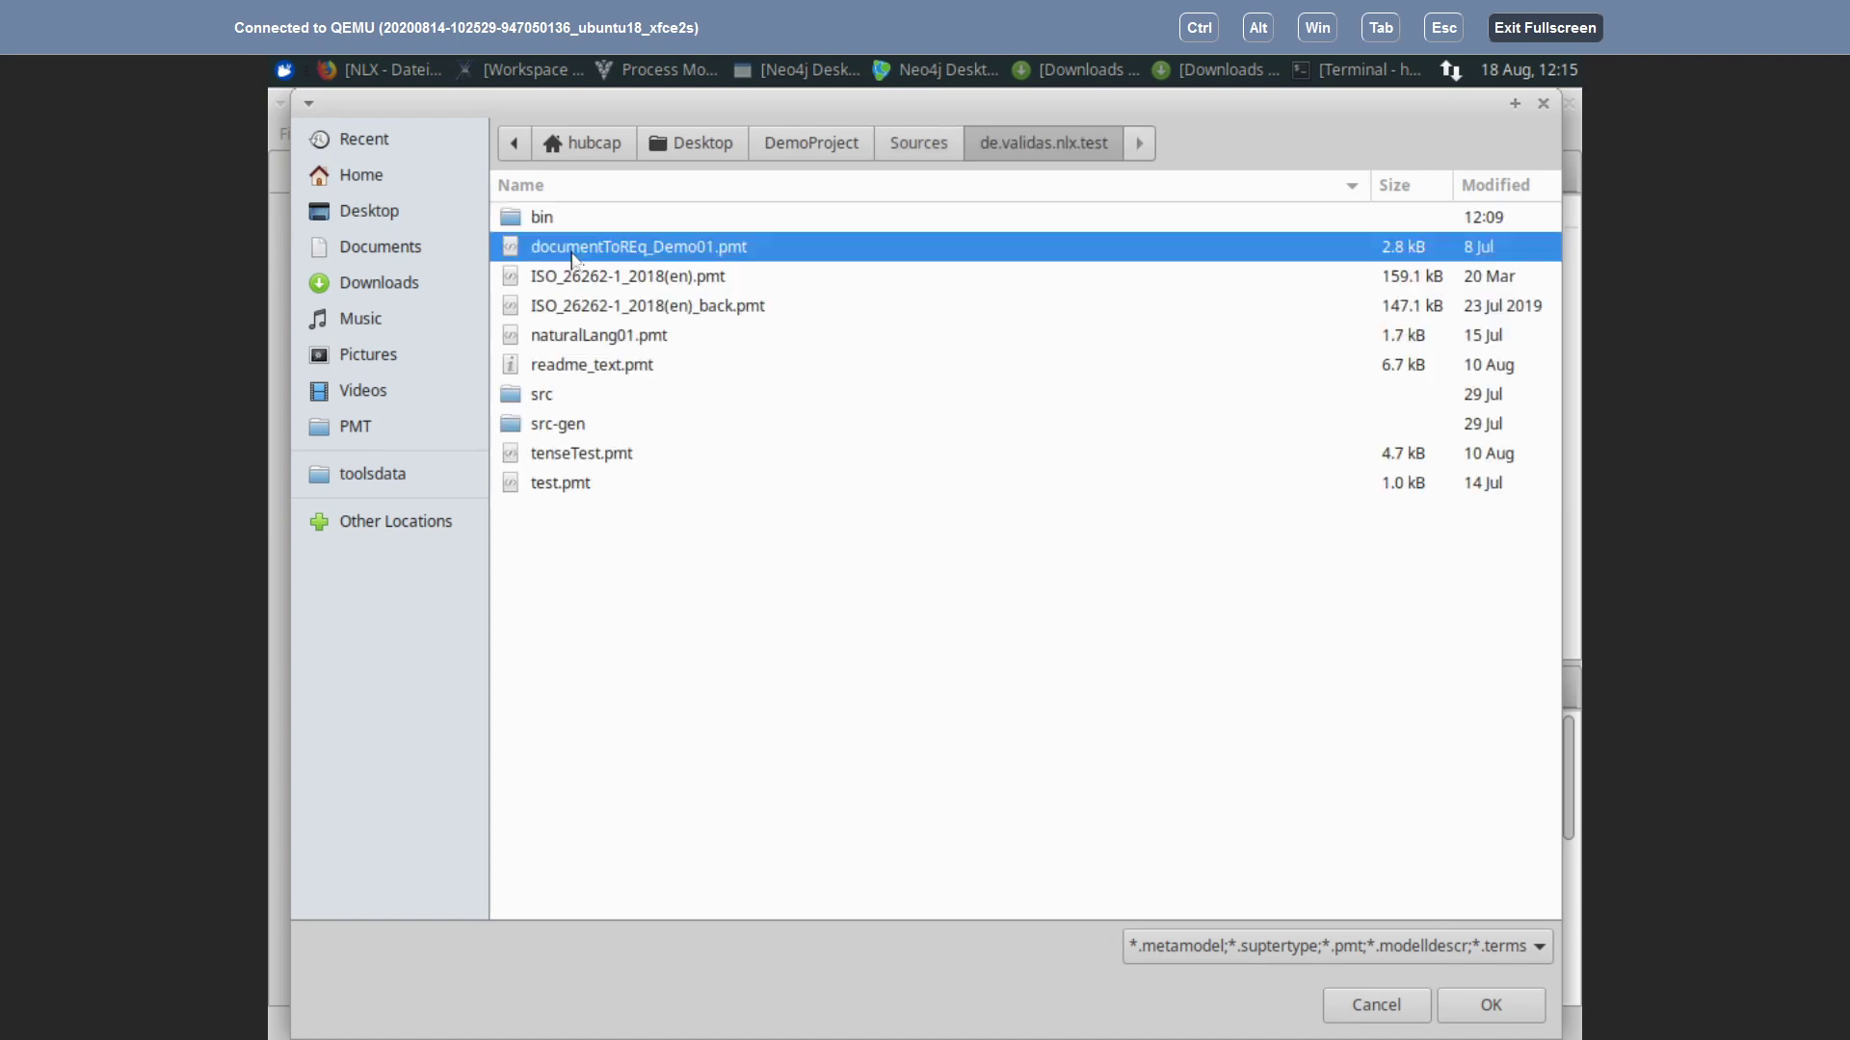
{"action": "left_click", "coordinate": [1478, 1005]}
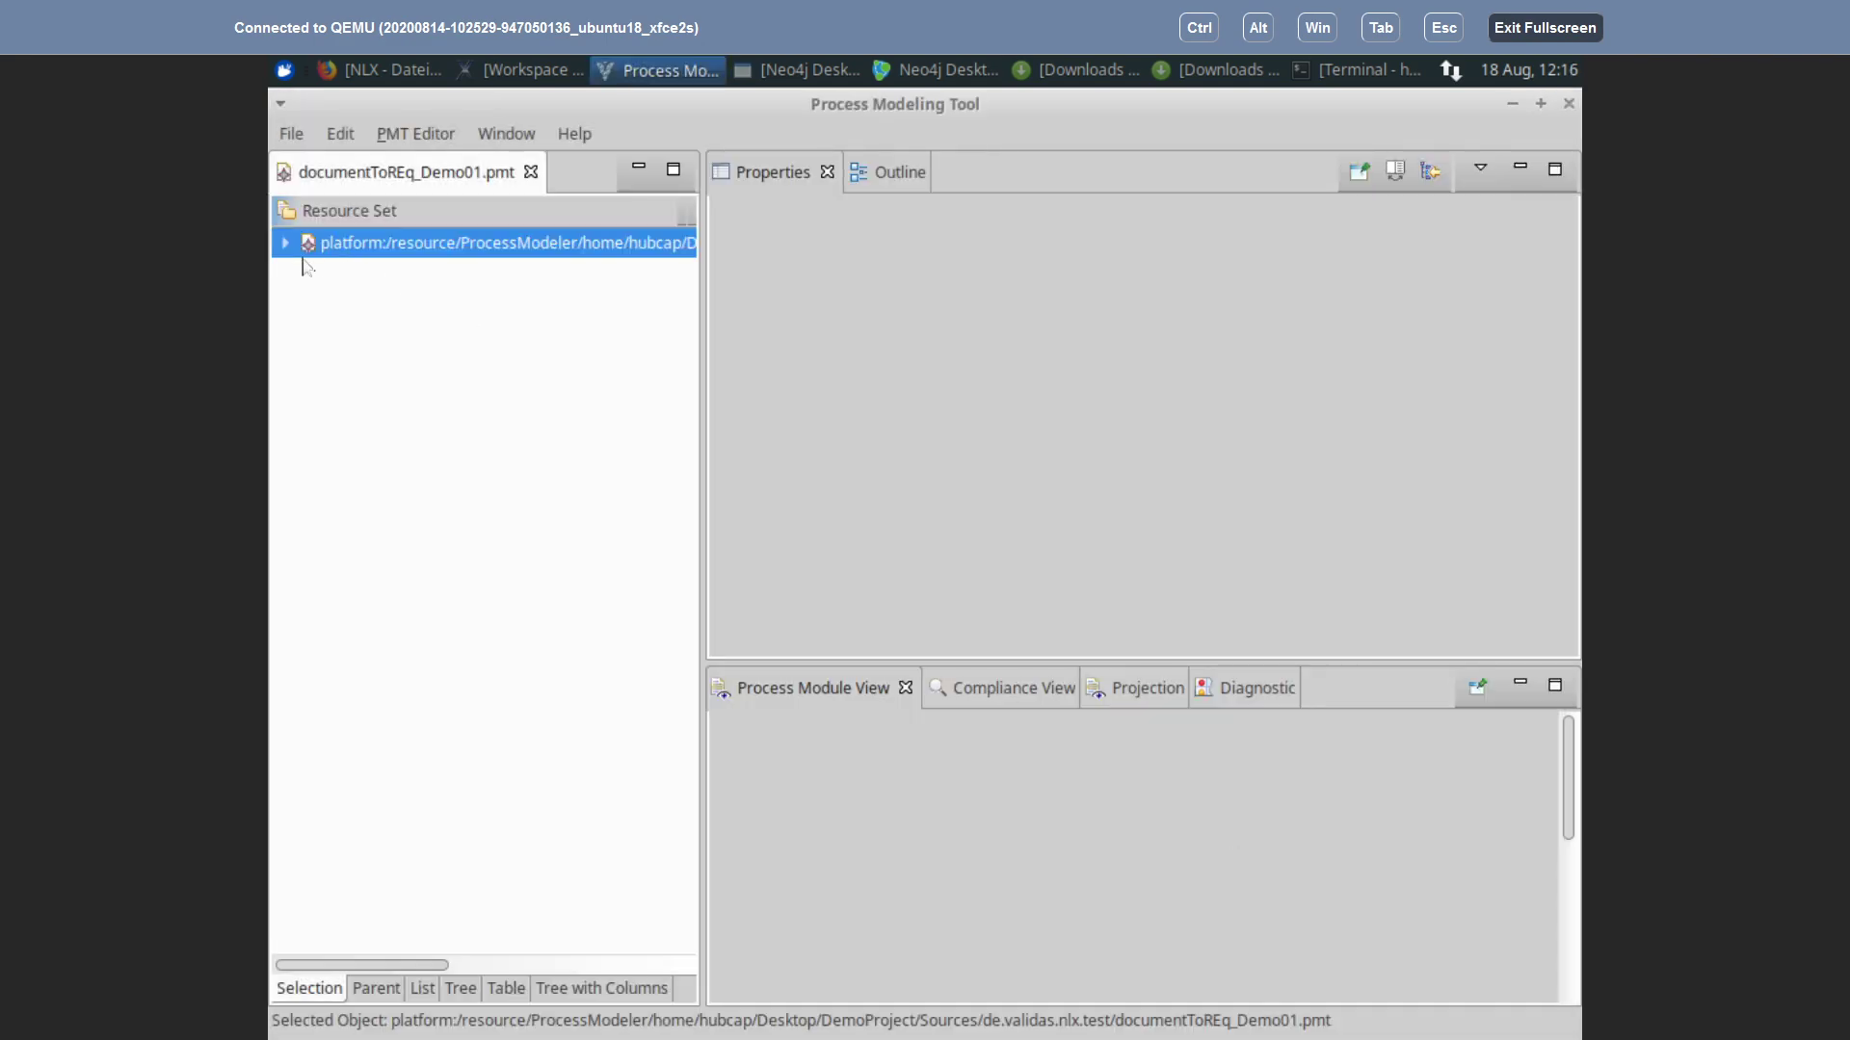
Step: Expand the resource, Process and both Main Chapters, viewing Introduction and First Sub Chapter properties
{"action": "left_click", "coordinate": [285, 243]}
{"action": "left_click", "coordinate": [308, 273]}
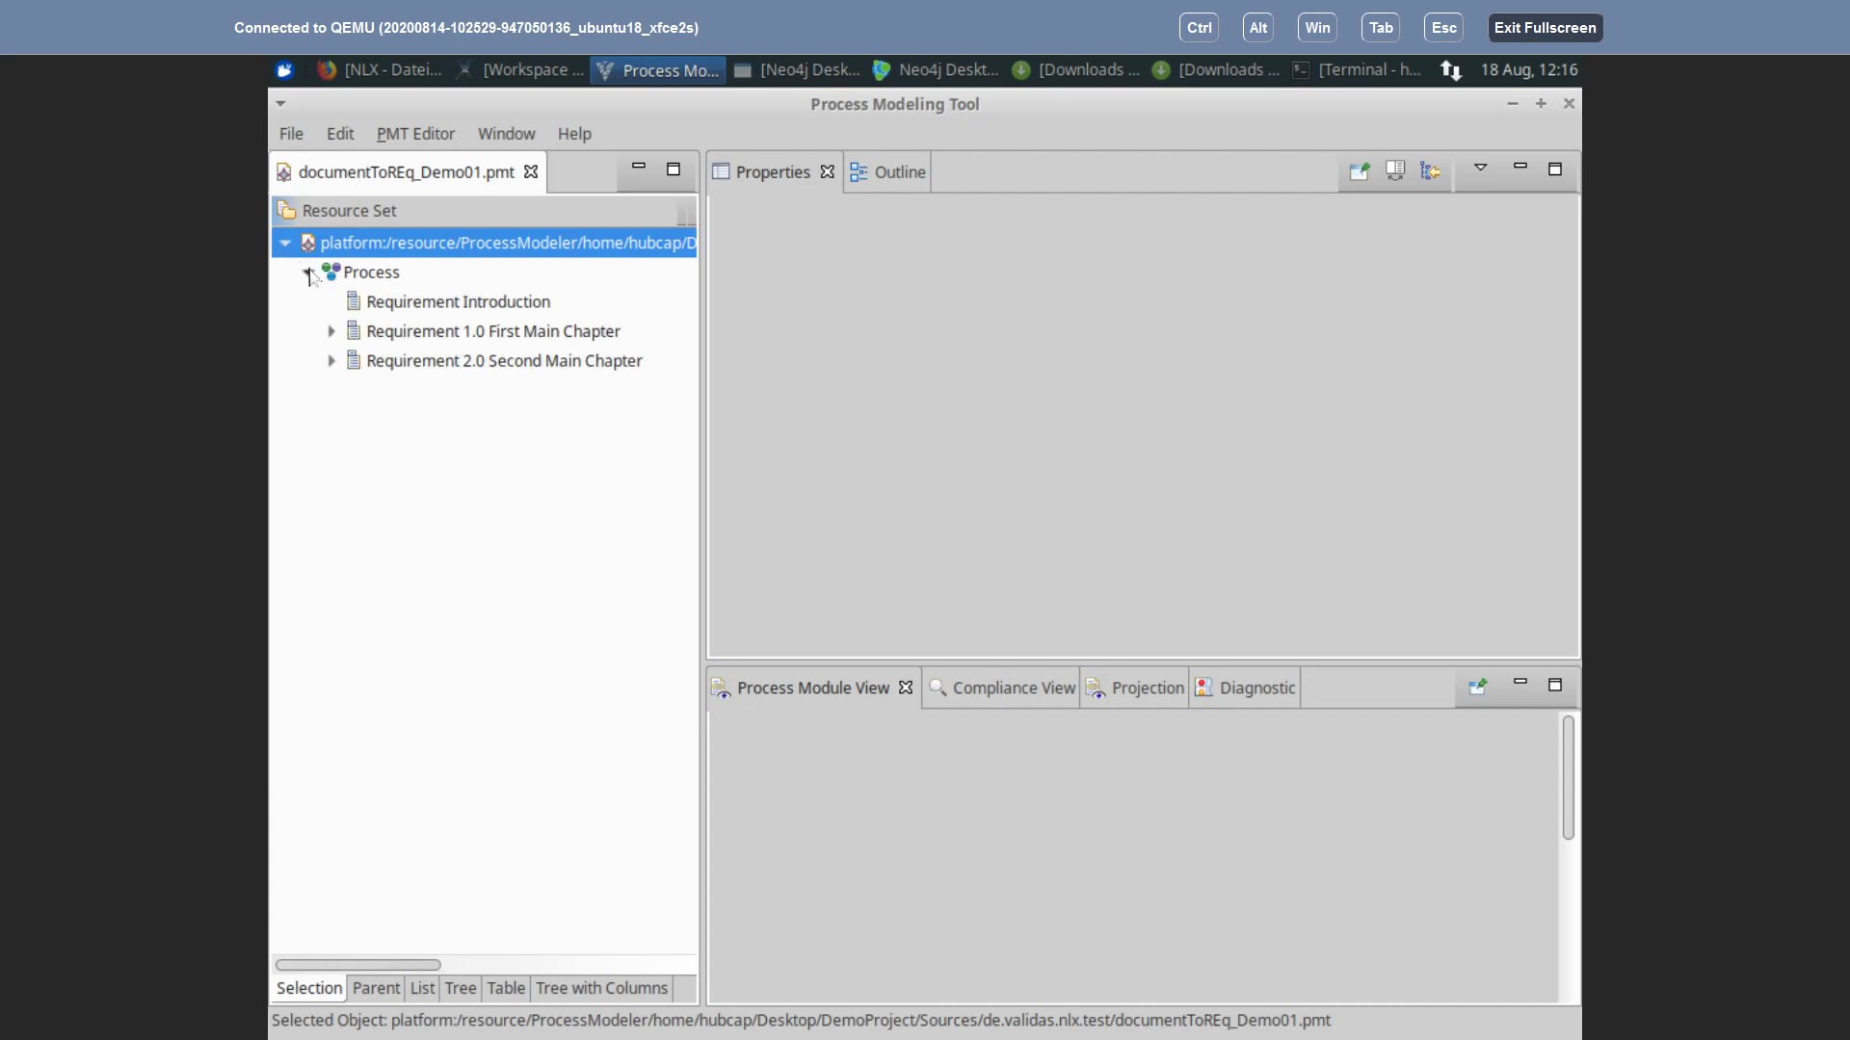
{"action": "left_click", "coordinate": [420, 305]}
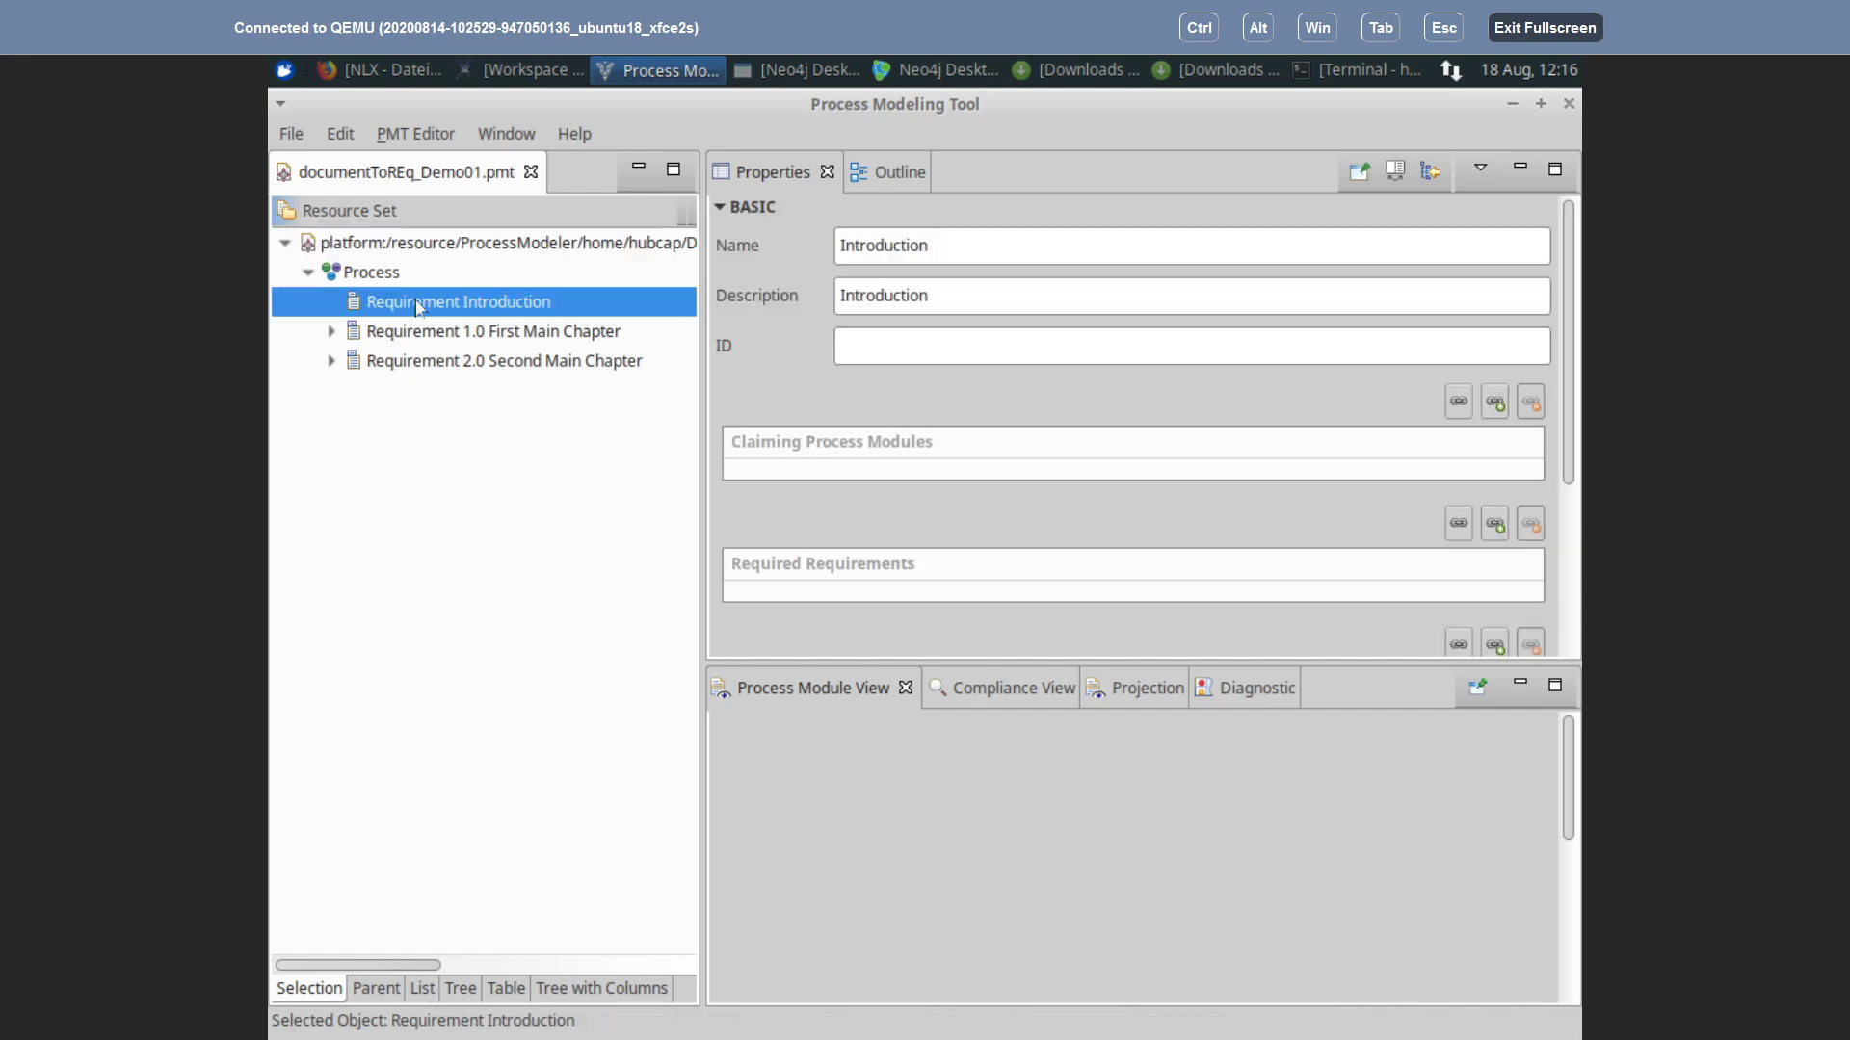
{"action": "left_click", "coordinate": [331, 332]}
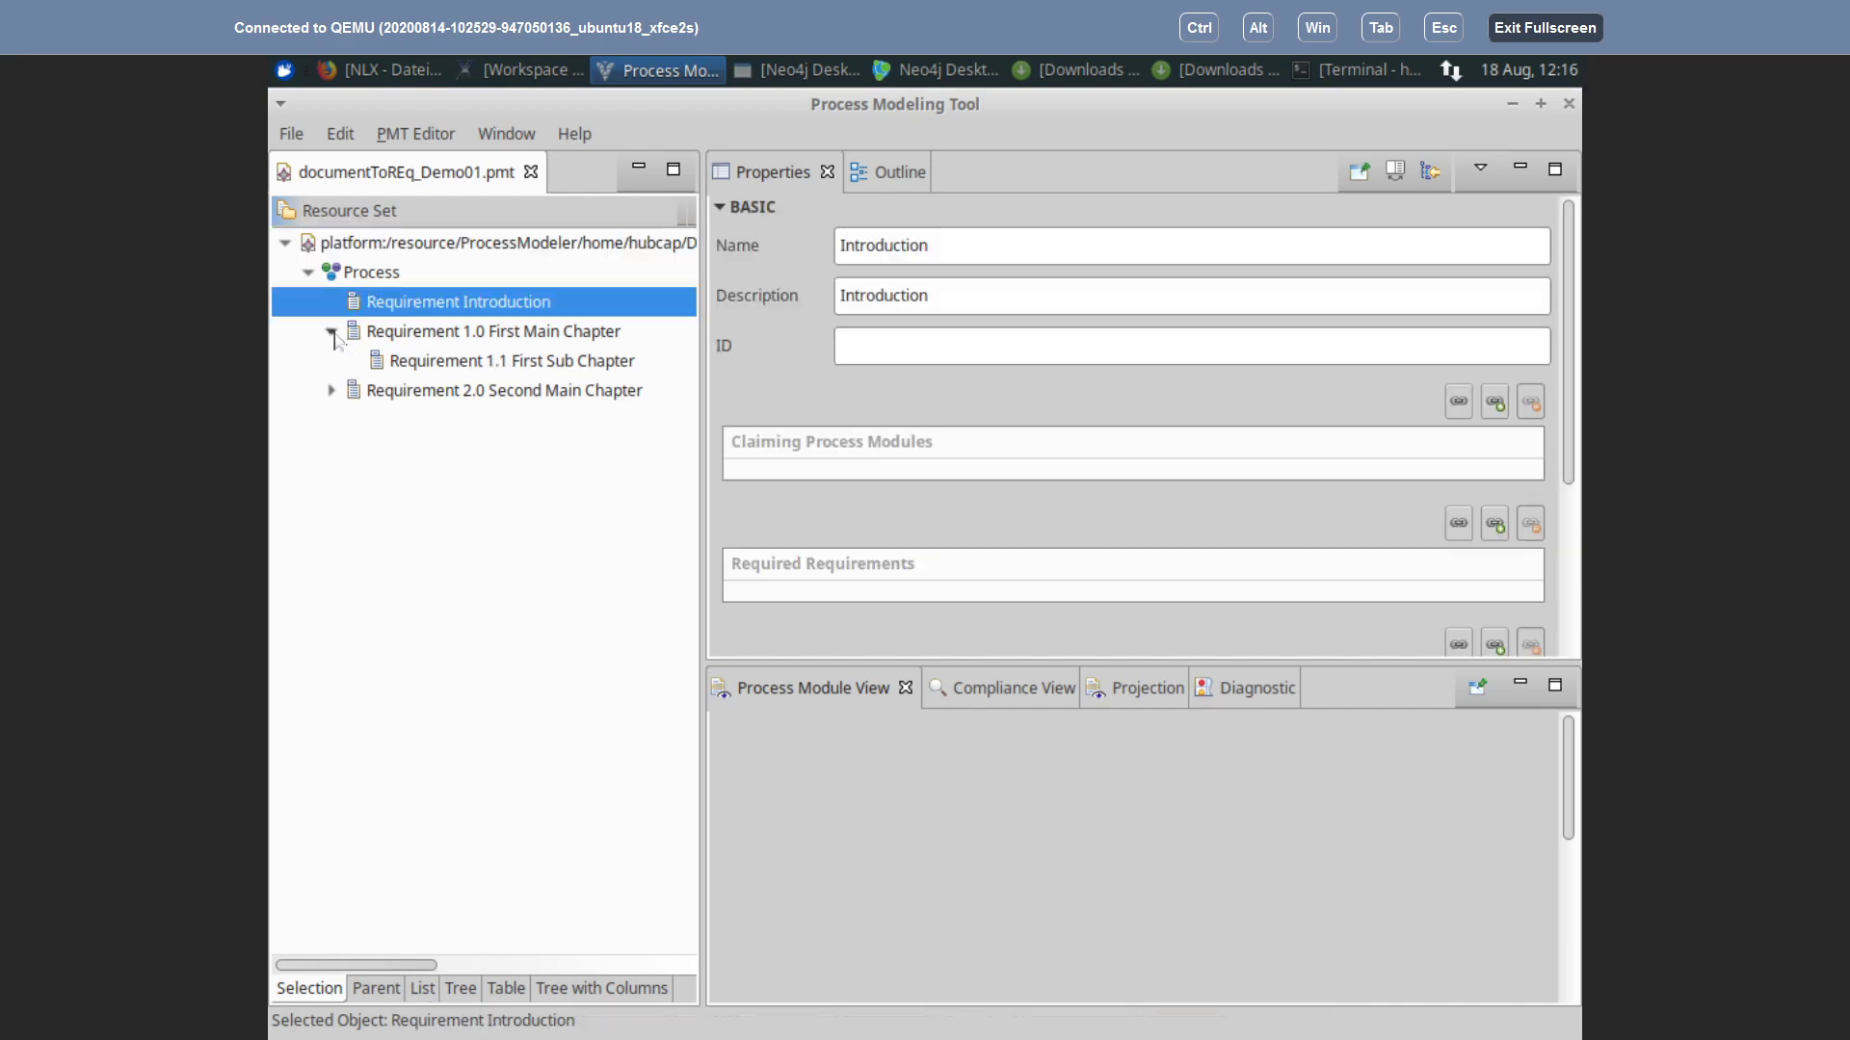
{"action": "left_click", "coordinate": [451, 361]}
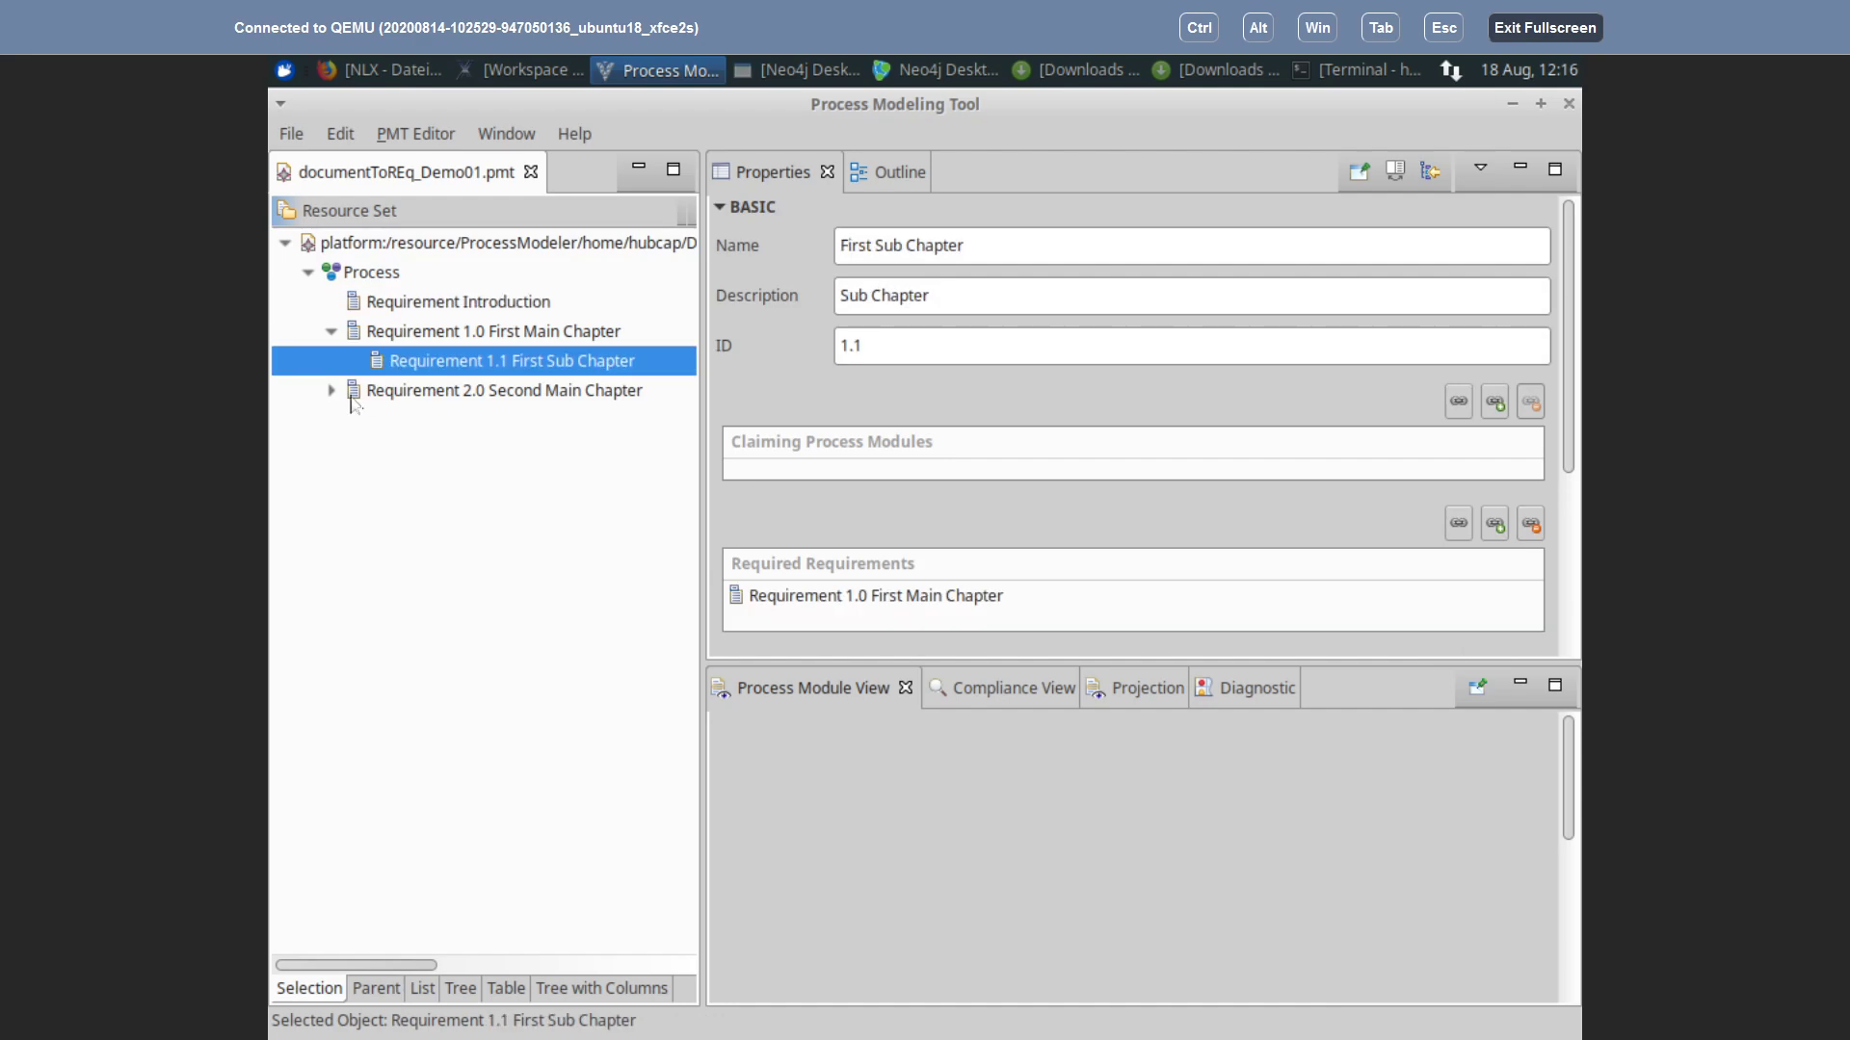
{"action": "left_click", "coordinate": [330, 392]}
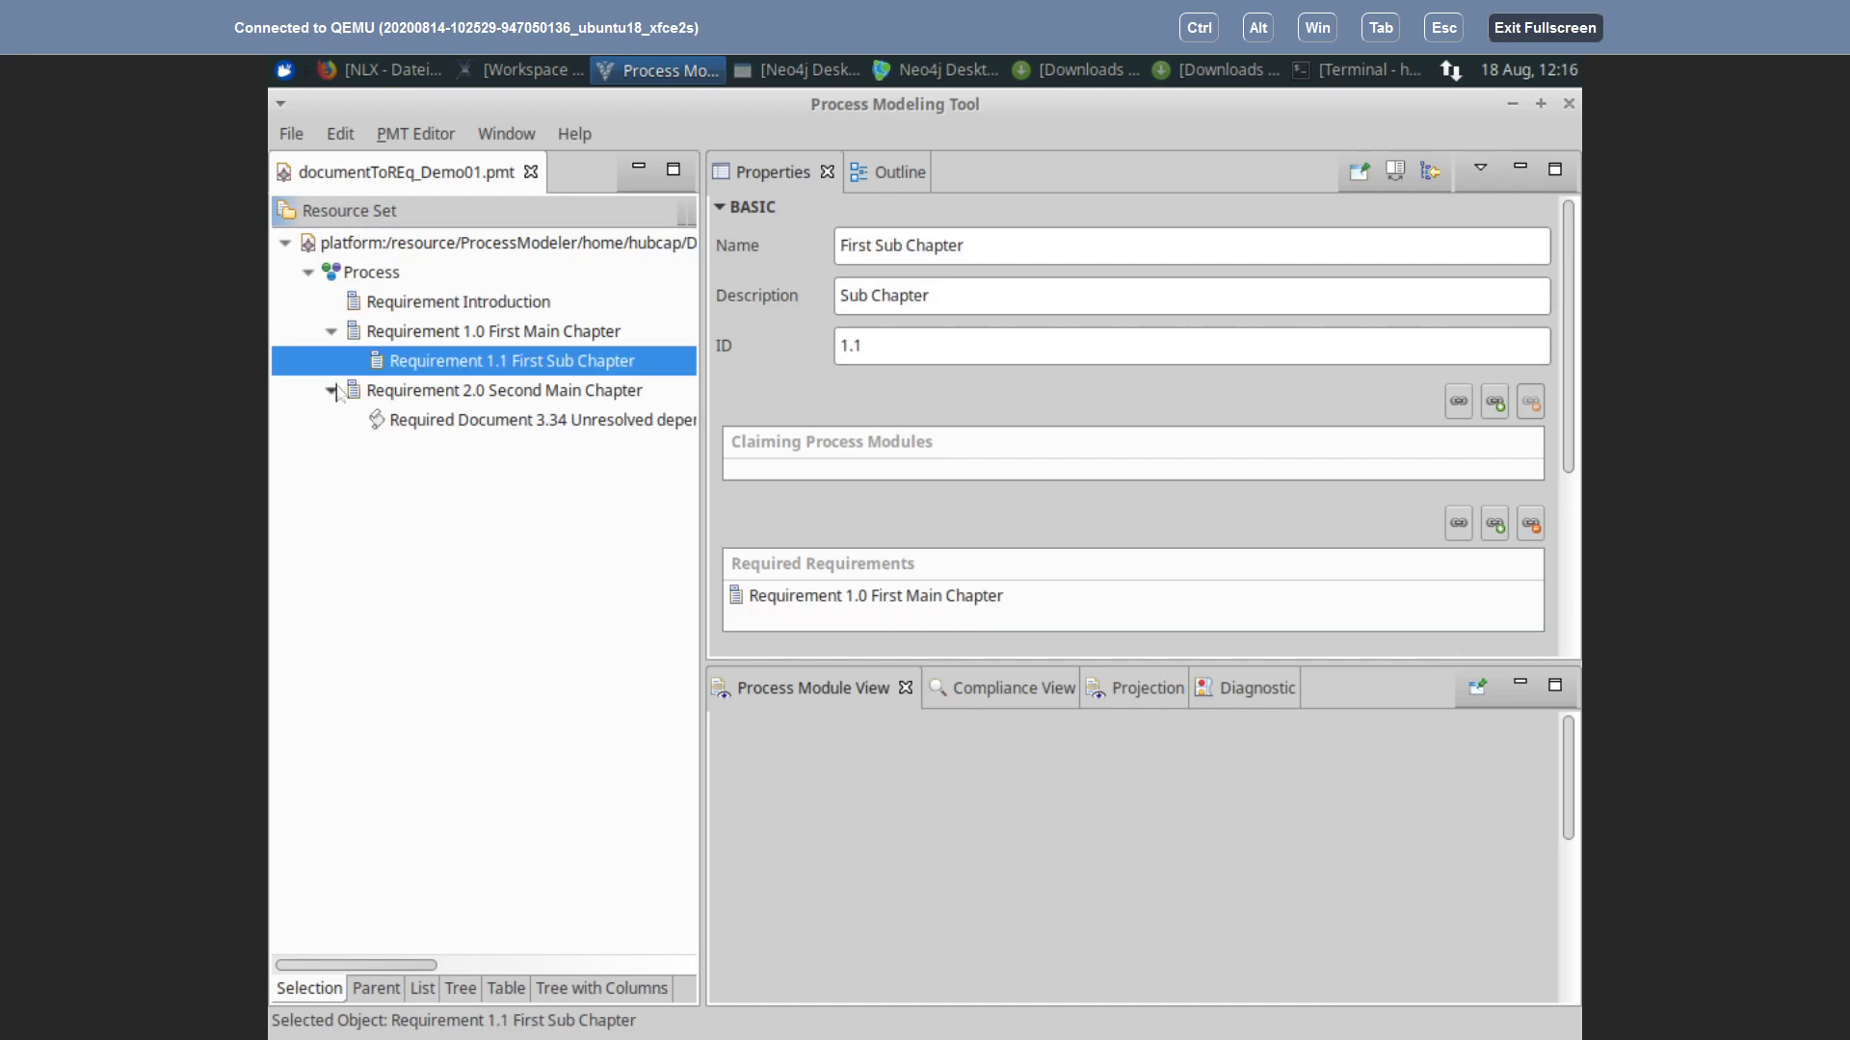
{"action": "left_click", "coordinate": [440, 395]}
Step: Compare First Sub Chapter, First Main Chapter and Introduction properties, ending on First Main Chapter
{"action": "left_click", "coordinate": [462, 363]}
{"action": "left_click", "coordinate": [458, 334]}
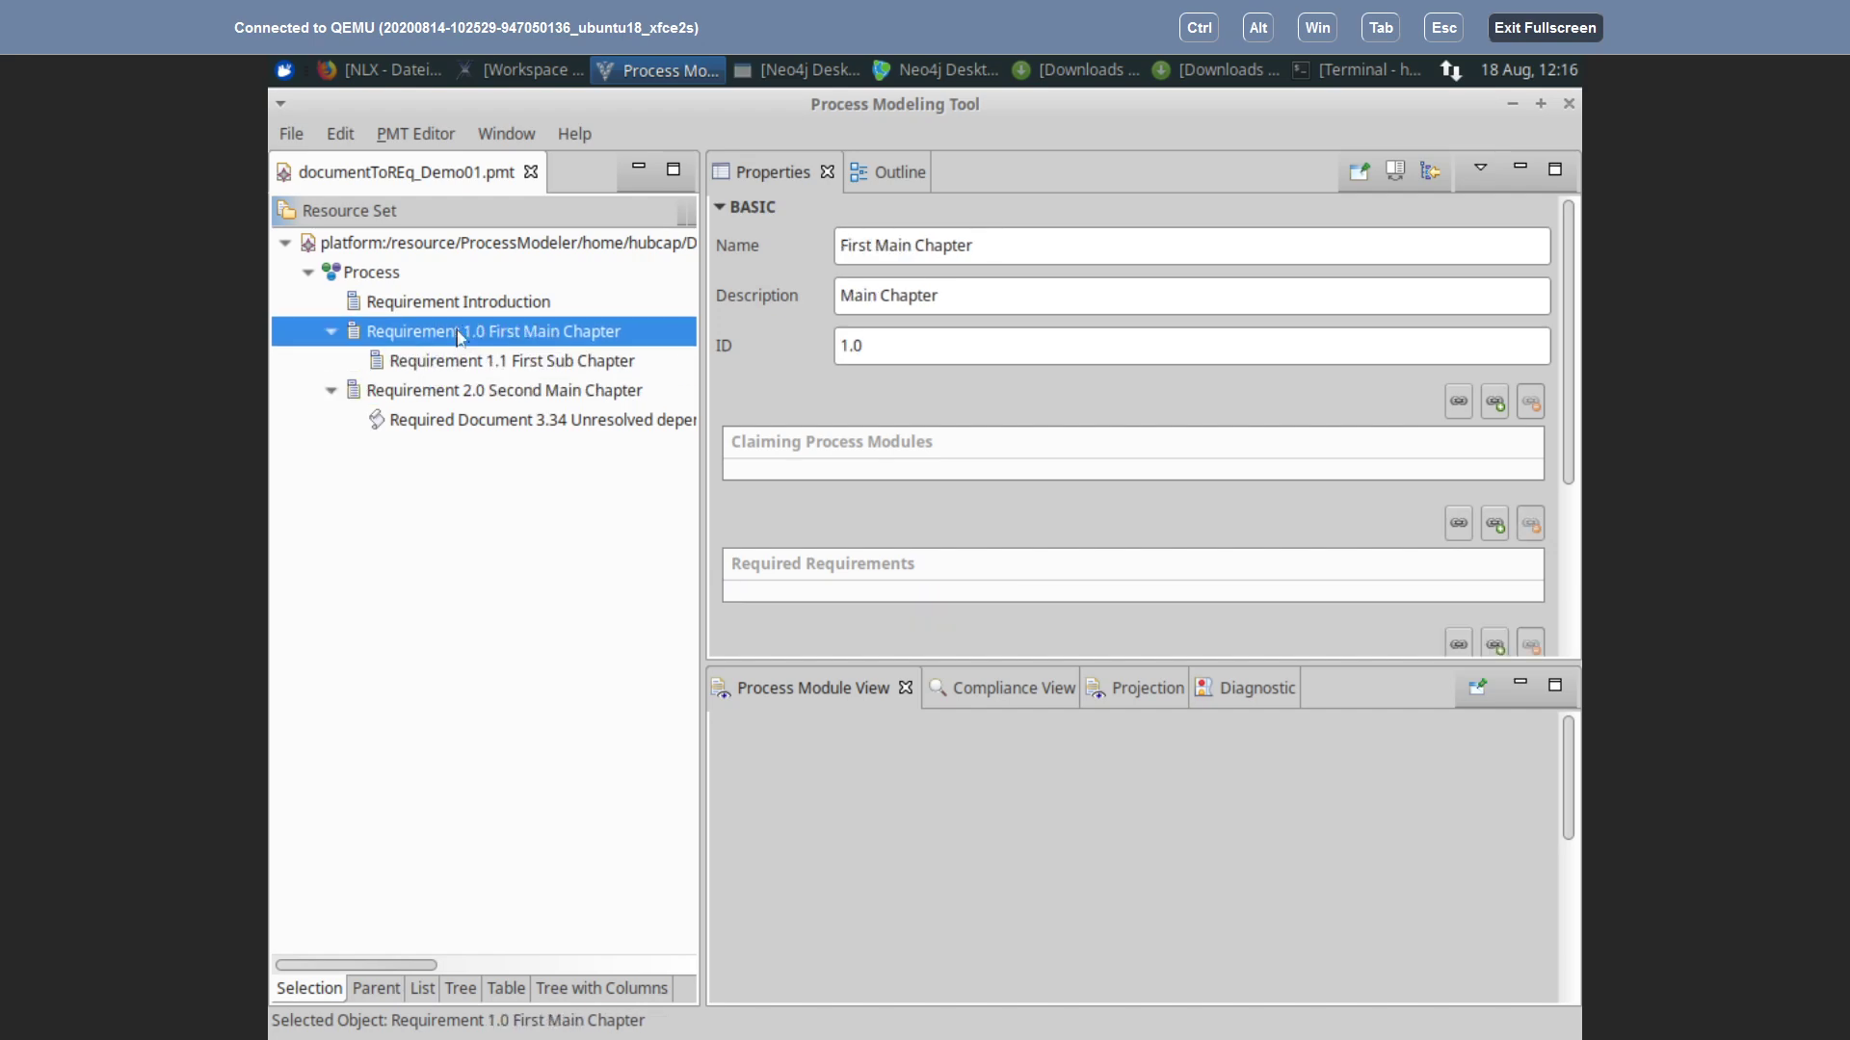
{"action": "left_click", "coordinate": [398, 305]}
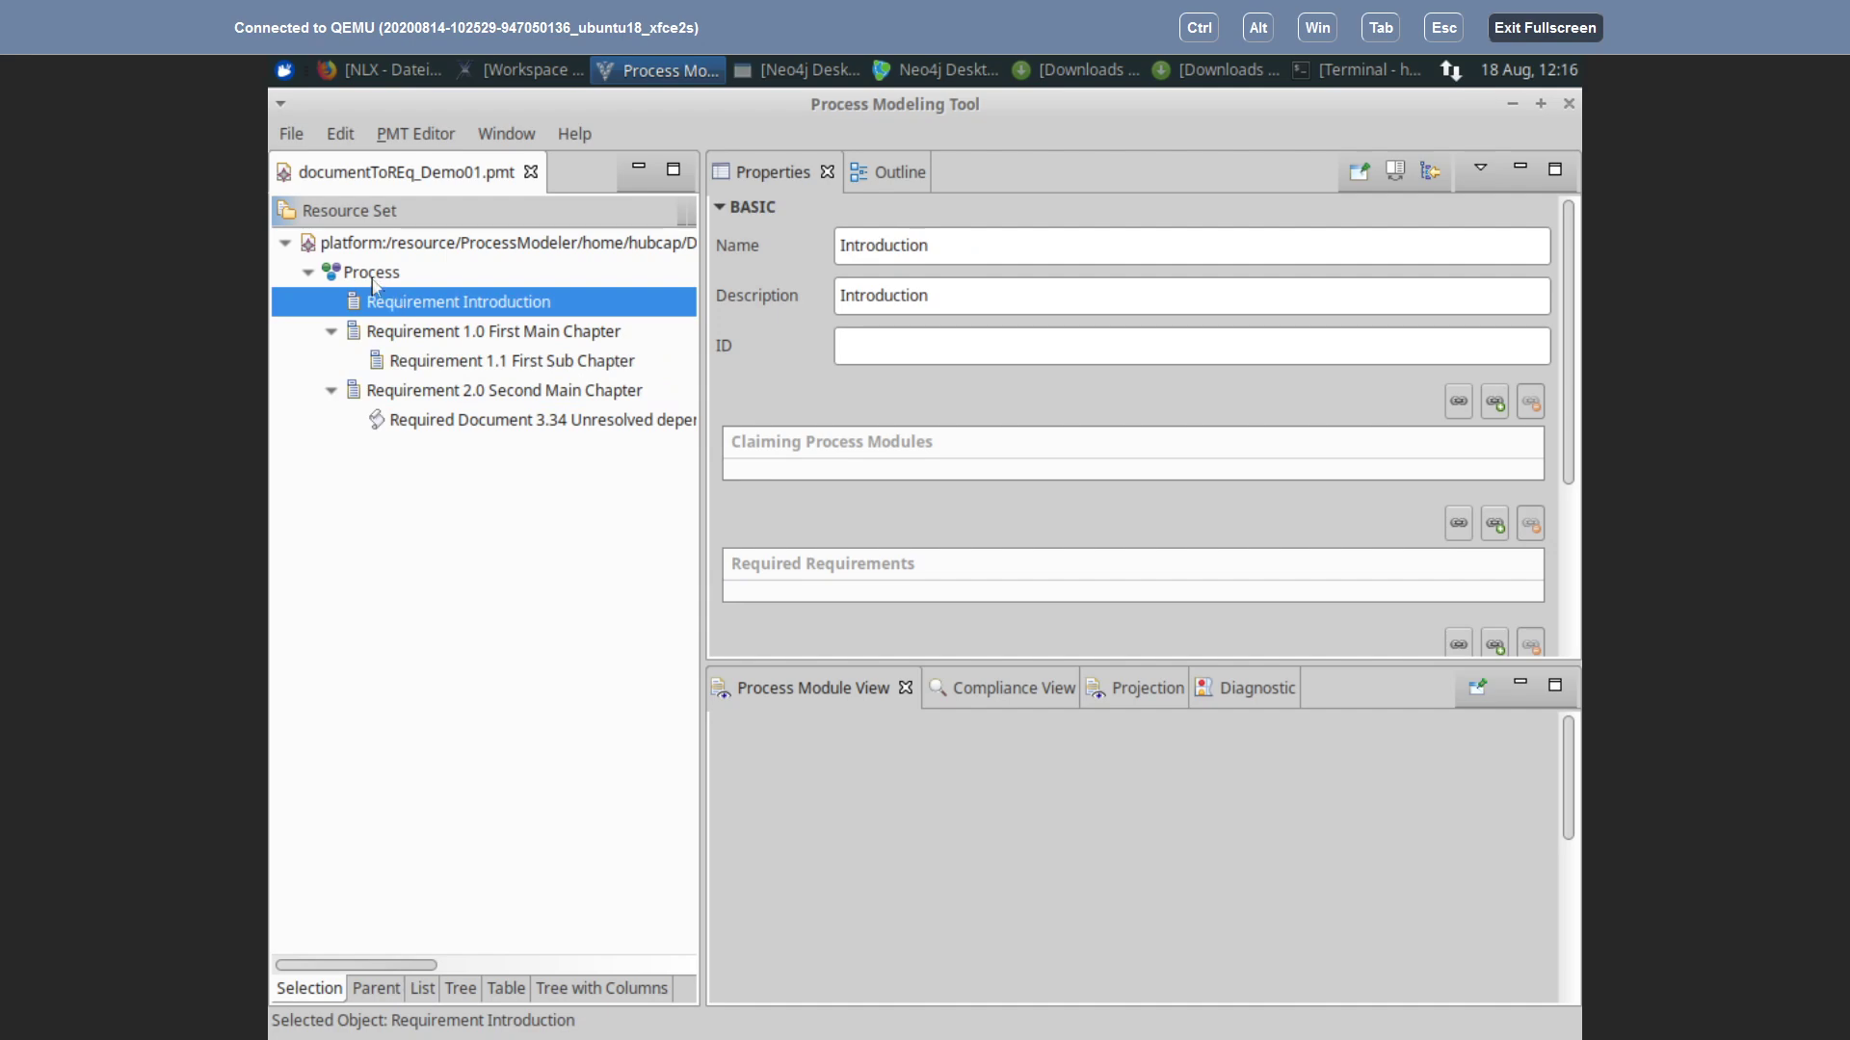
{"action": "left_click", "coordinate": [563, 338]}
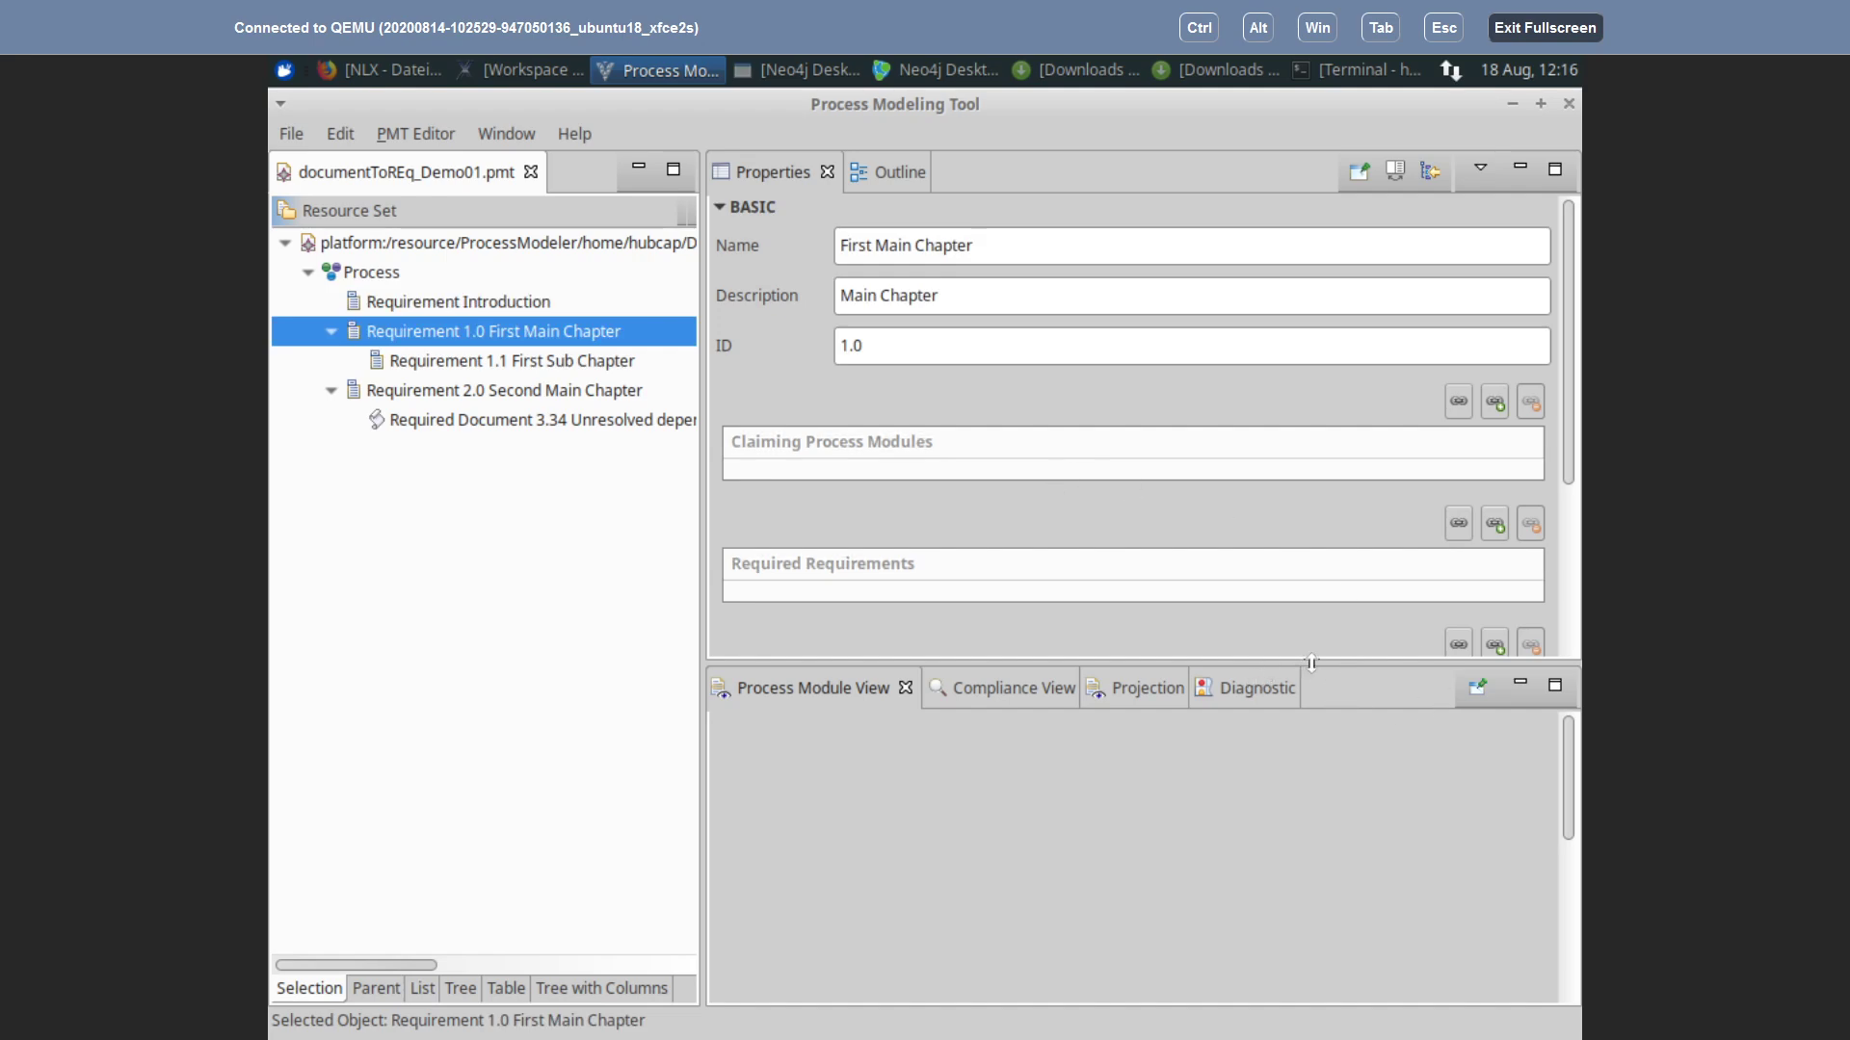
Step: Enlarge the Properties area, expand EXTENDED and read through the First Main Chapter's Long Description
{"action": "left_click_drag", "start_coordinate": [1320, 659], "coordinate": [1321, 973]}
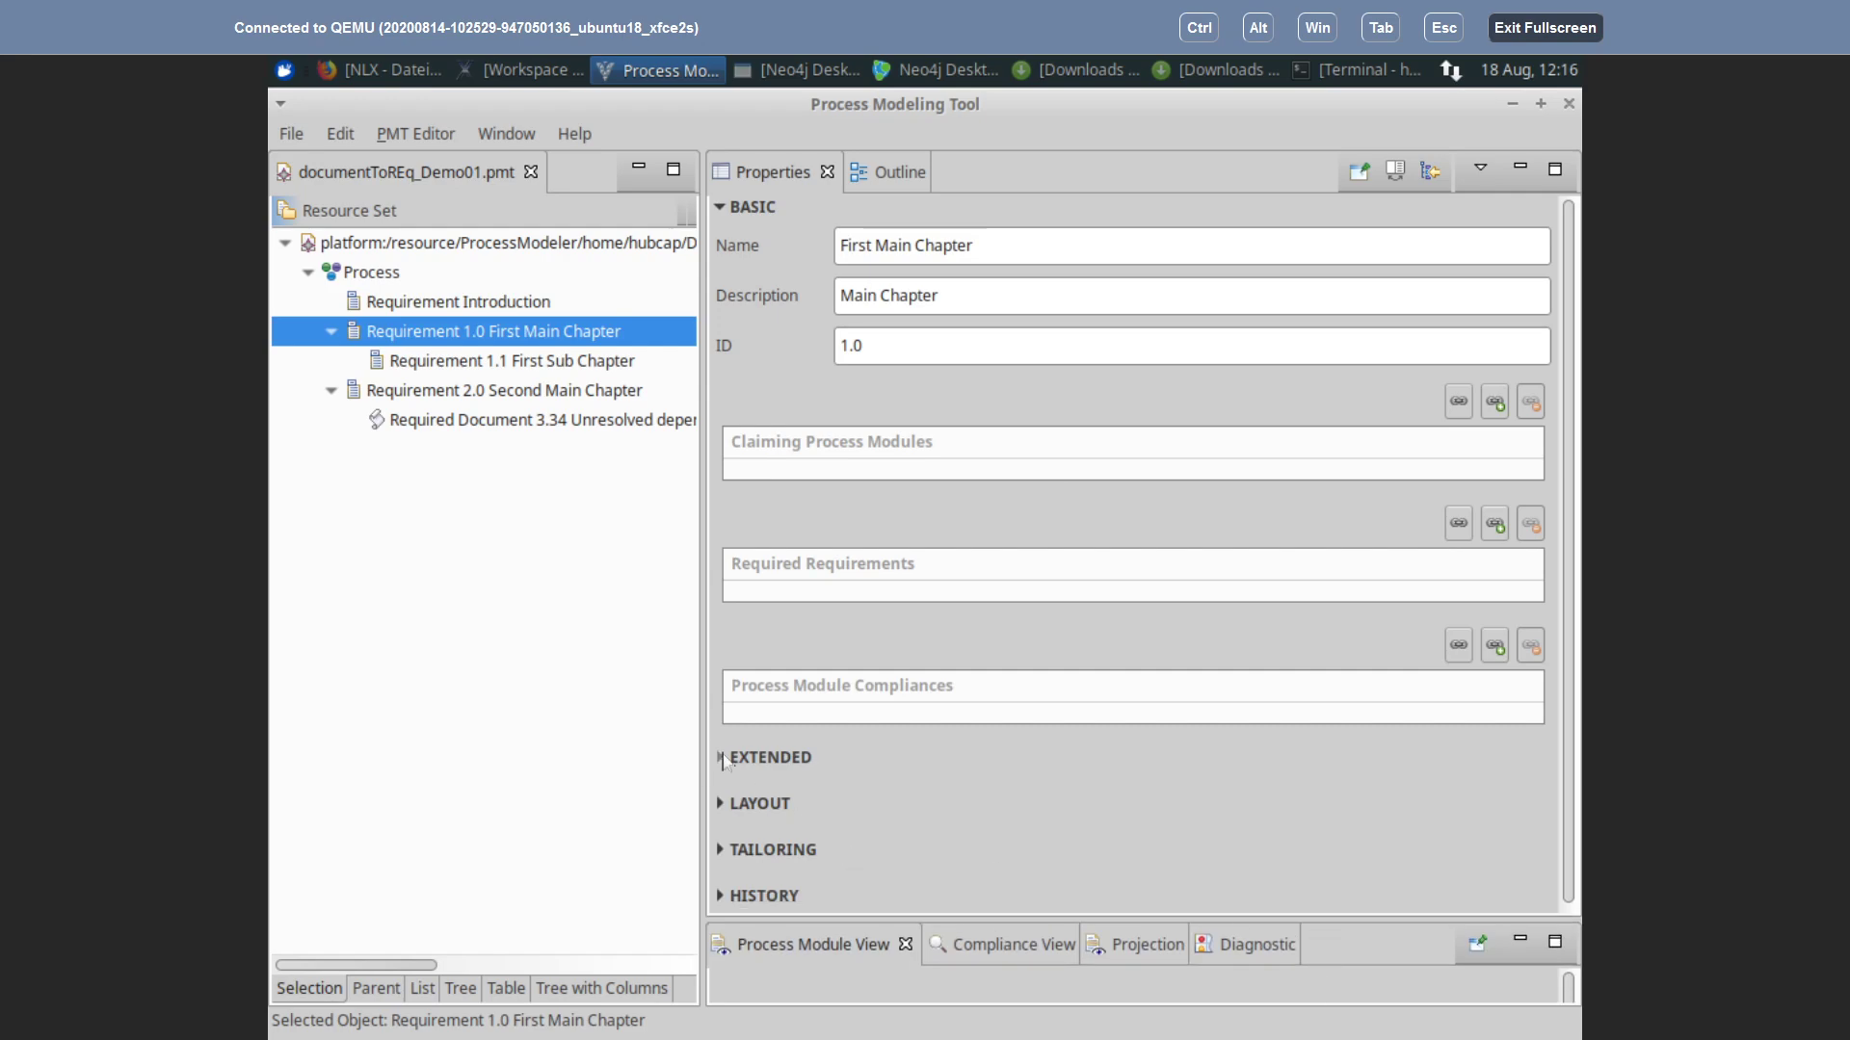
{"action": "left_click", "coordinate": [720, 758]}
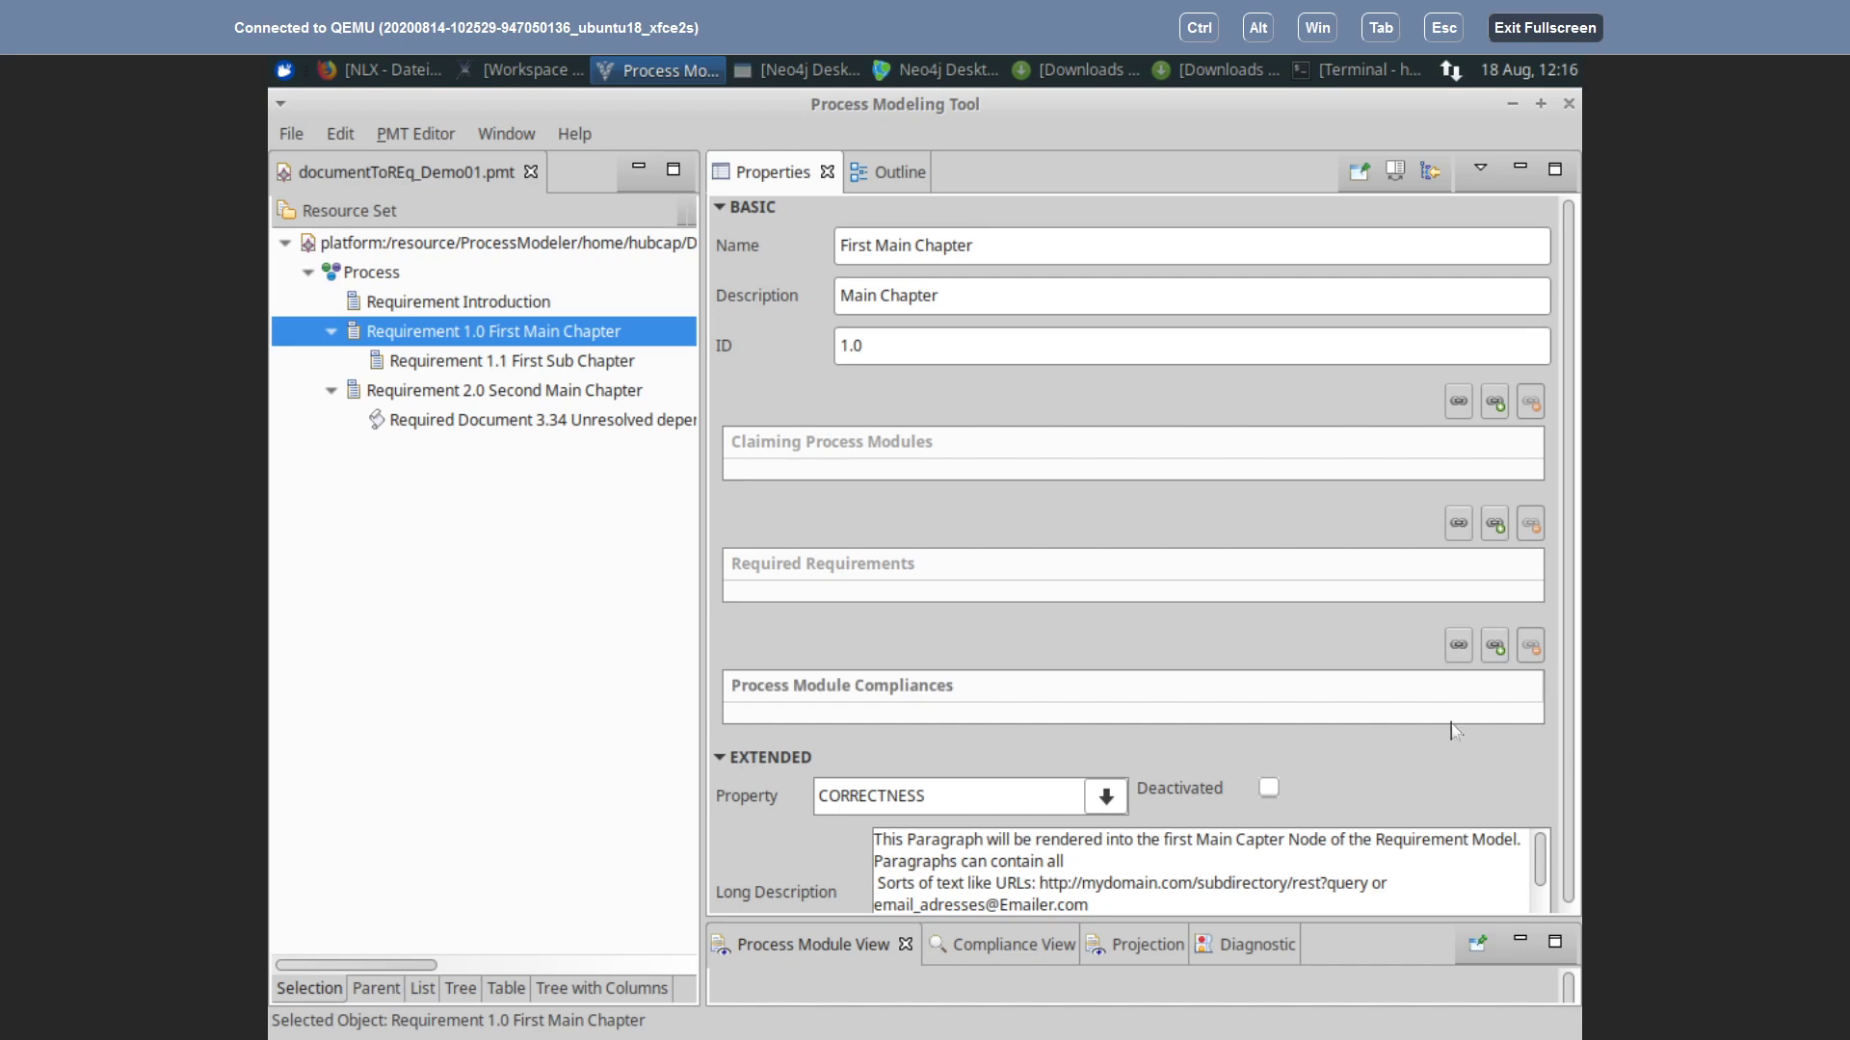
{"action": "scroll", "coordinate": [1568, 724], "scroll_direction": "down", "scroll_amount": 1}
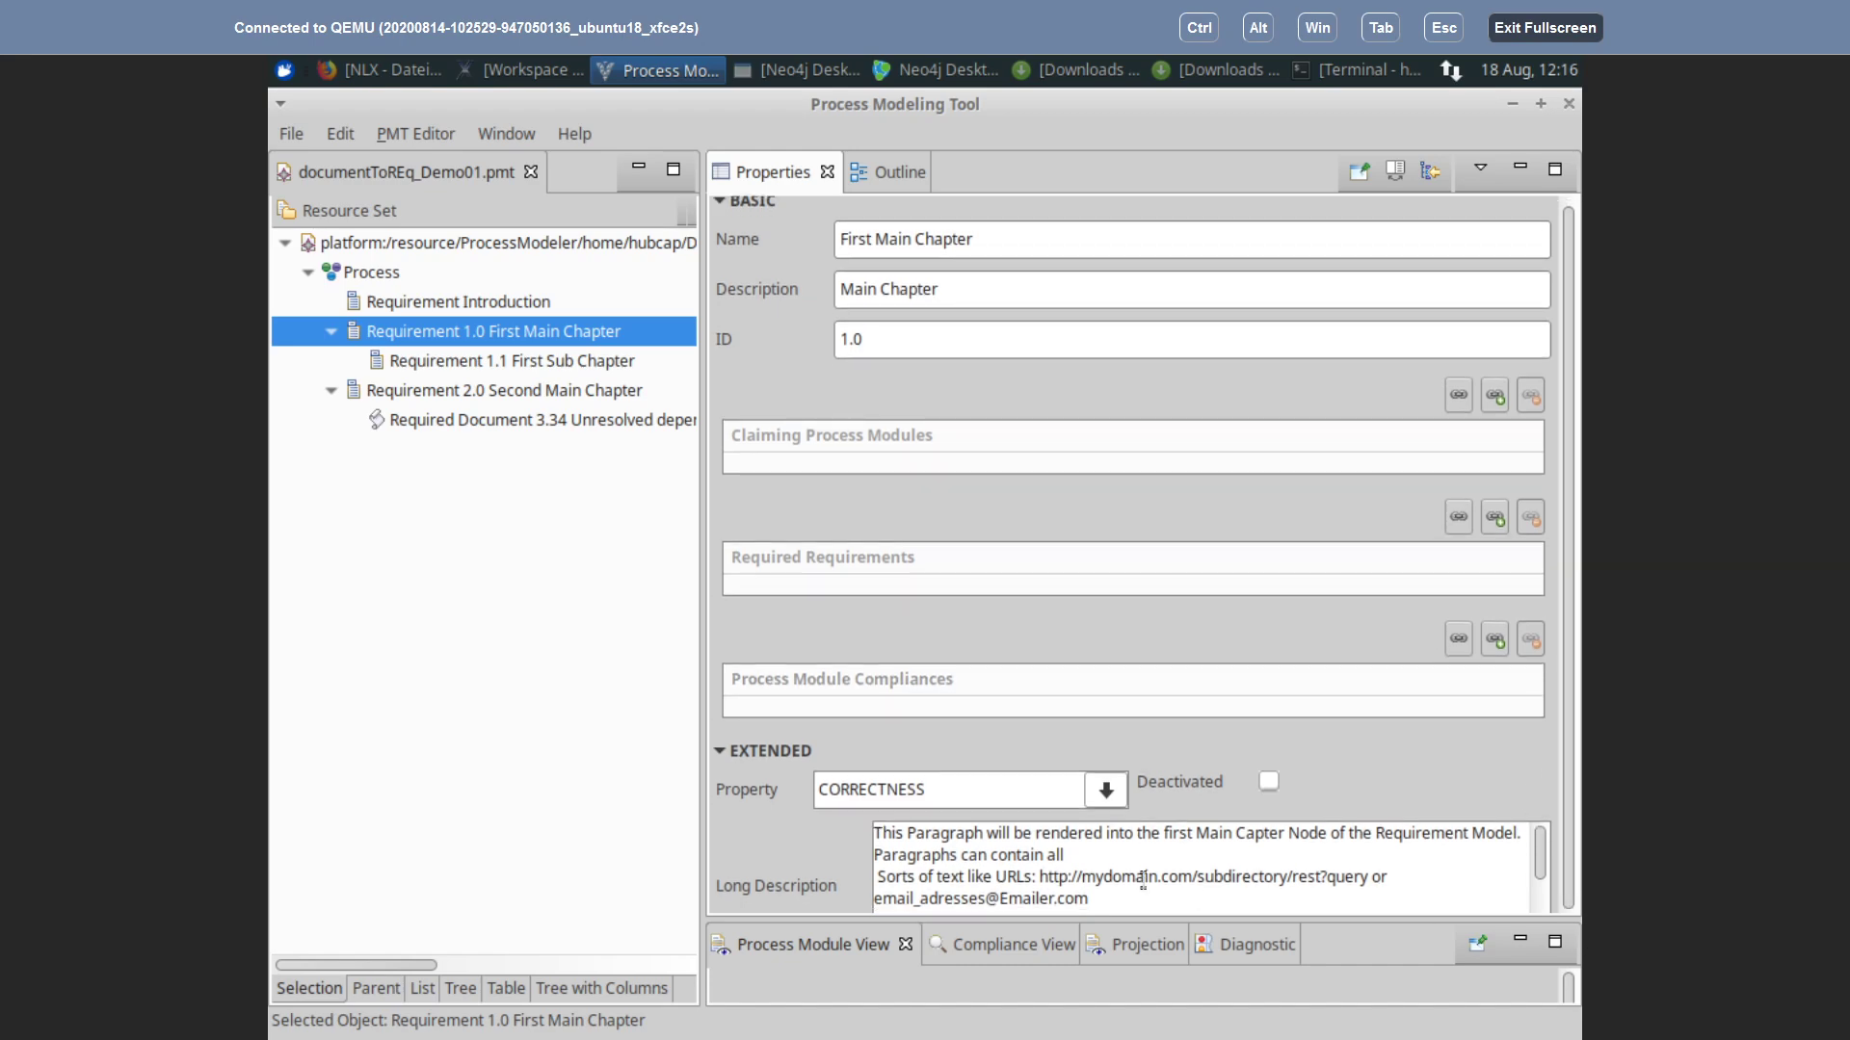
{"action": "scroll", "coordinate": [1103, 870], "scroll_direction": "down", "scroll_amount": 1}
{"action": "scroll", "coordinate": [1103, 870], "scroll_direction": "down", "scroll_amount": 5}
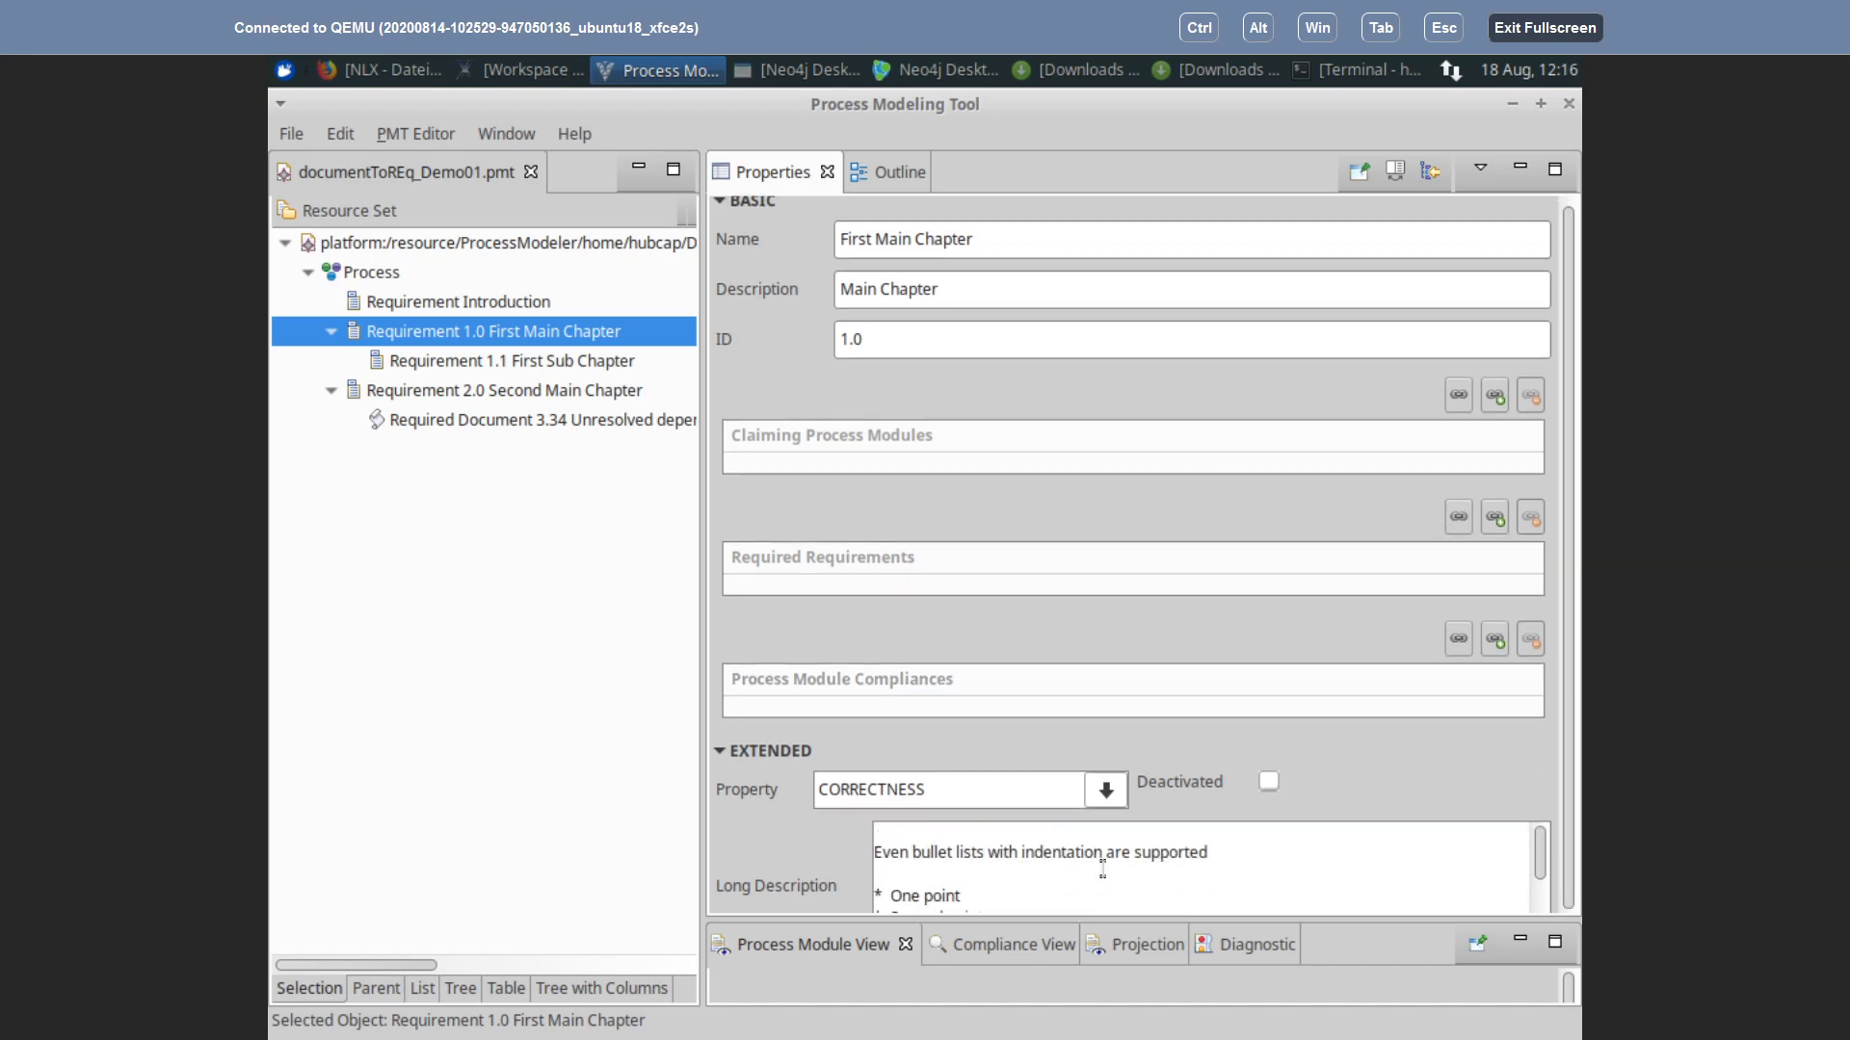
{"action": "scroll", "coordinate": [1057, 897], "scroll_direction": "up", "scroll_amount": 5}
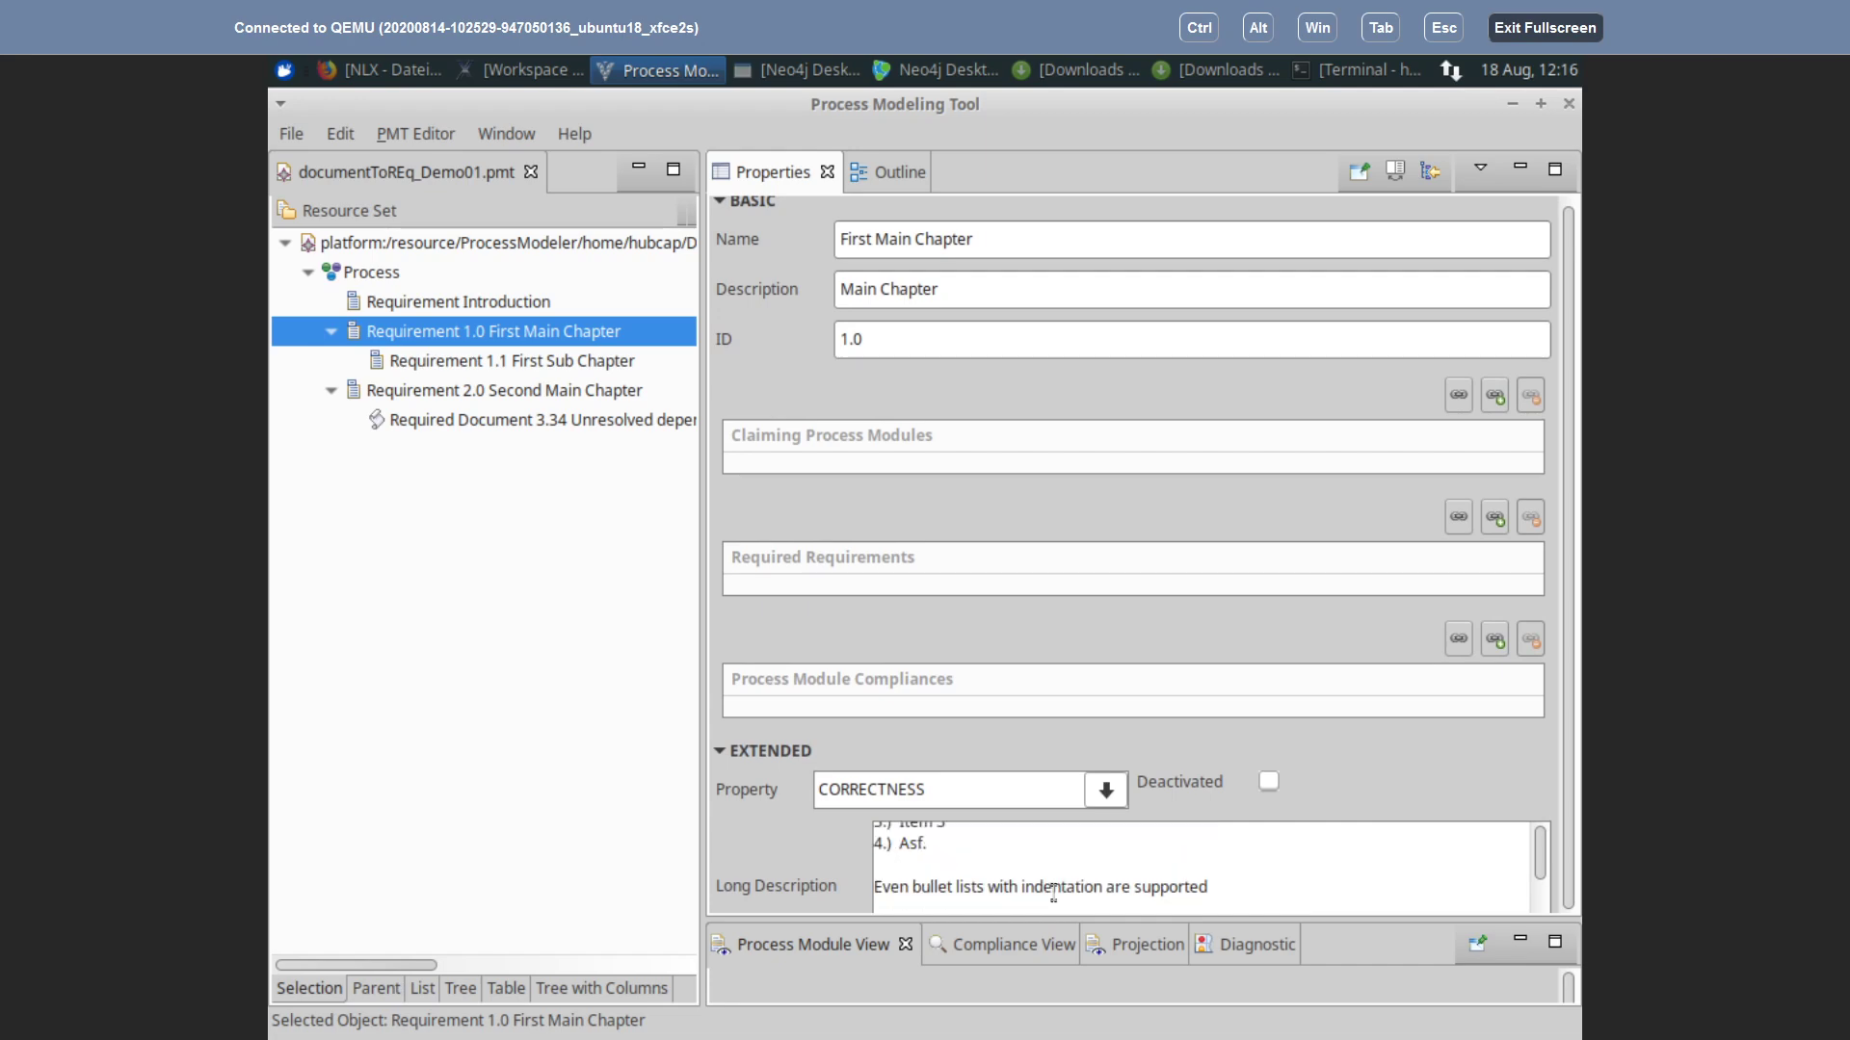
{"action": "scroll", "coordinate": [1054, 891], "scroll_direction": "up", "scroll_amount": 2}
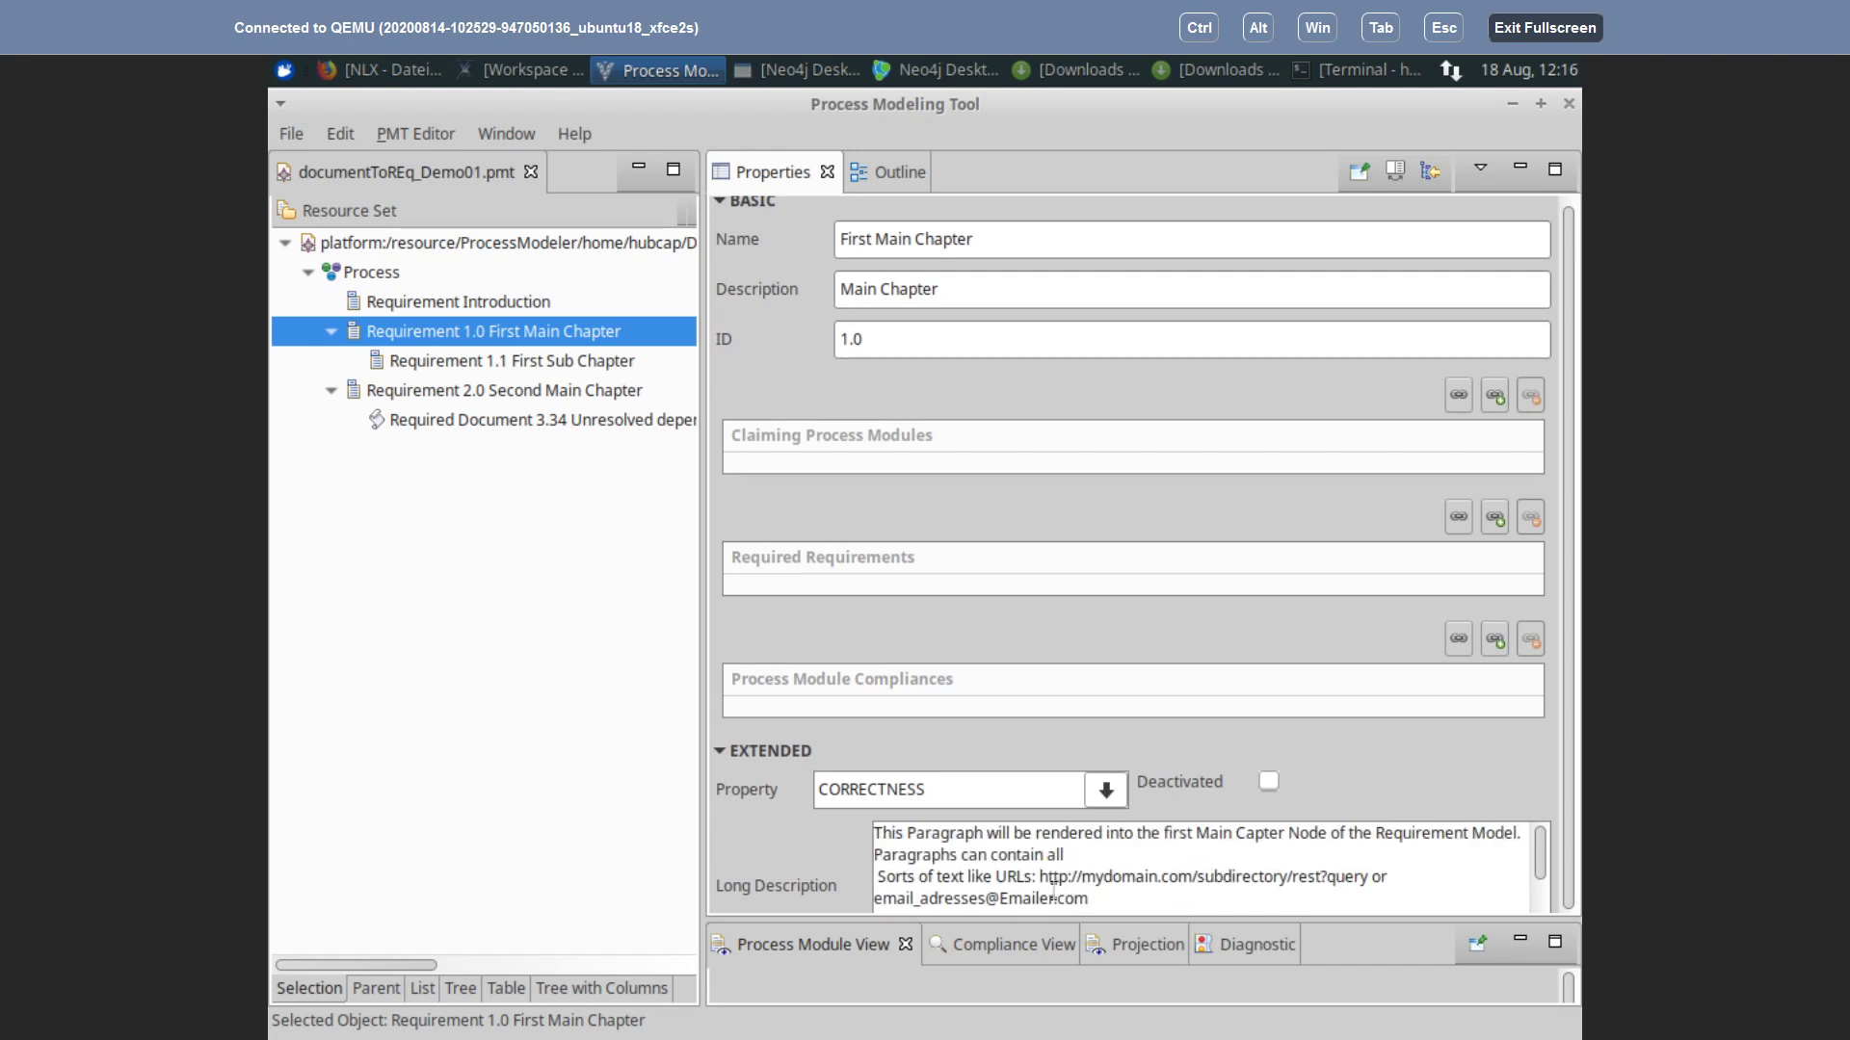
{"action": "scroll", "coordinate": [1054, 891], "scroll_direction": "down", "scroll_amount": 3}
{"action": "scroll", "coordinate": [1055, 888], "scroll_direction": "up", "scroll_amount": 1}
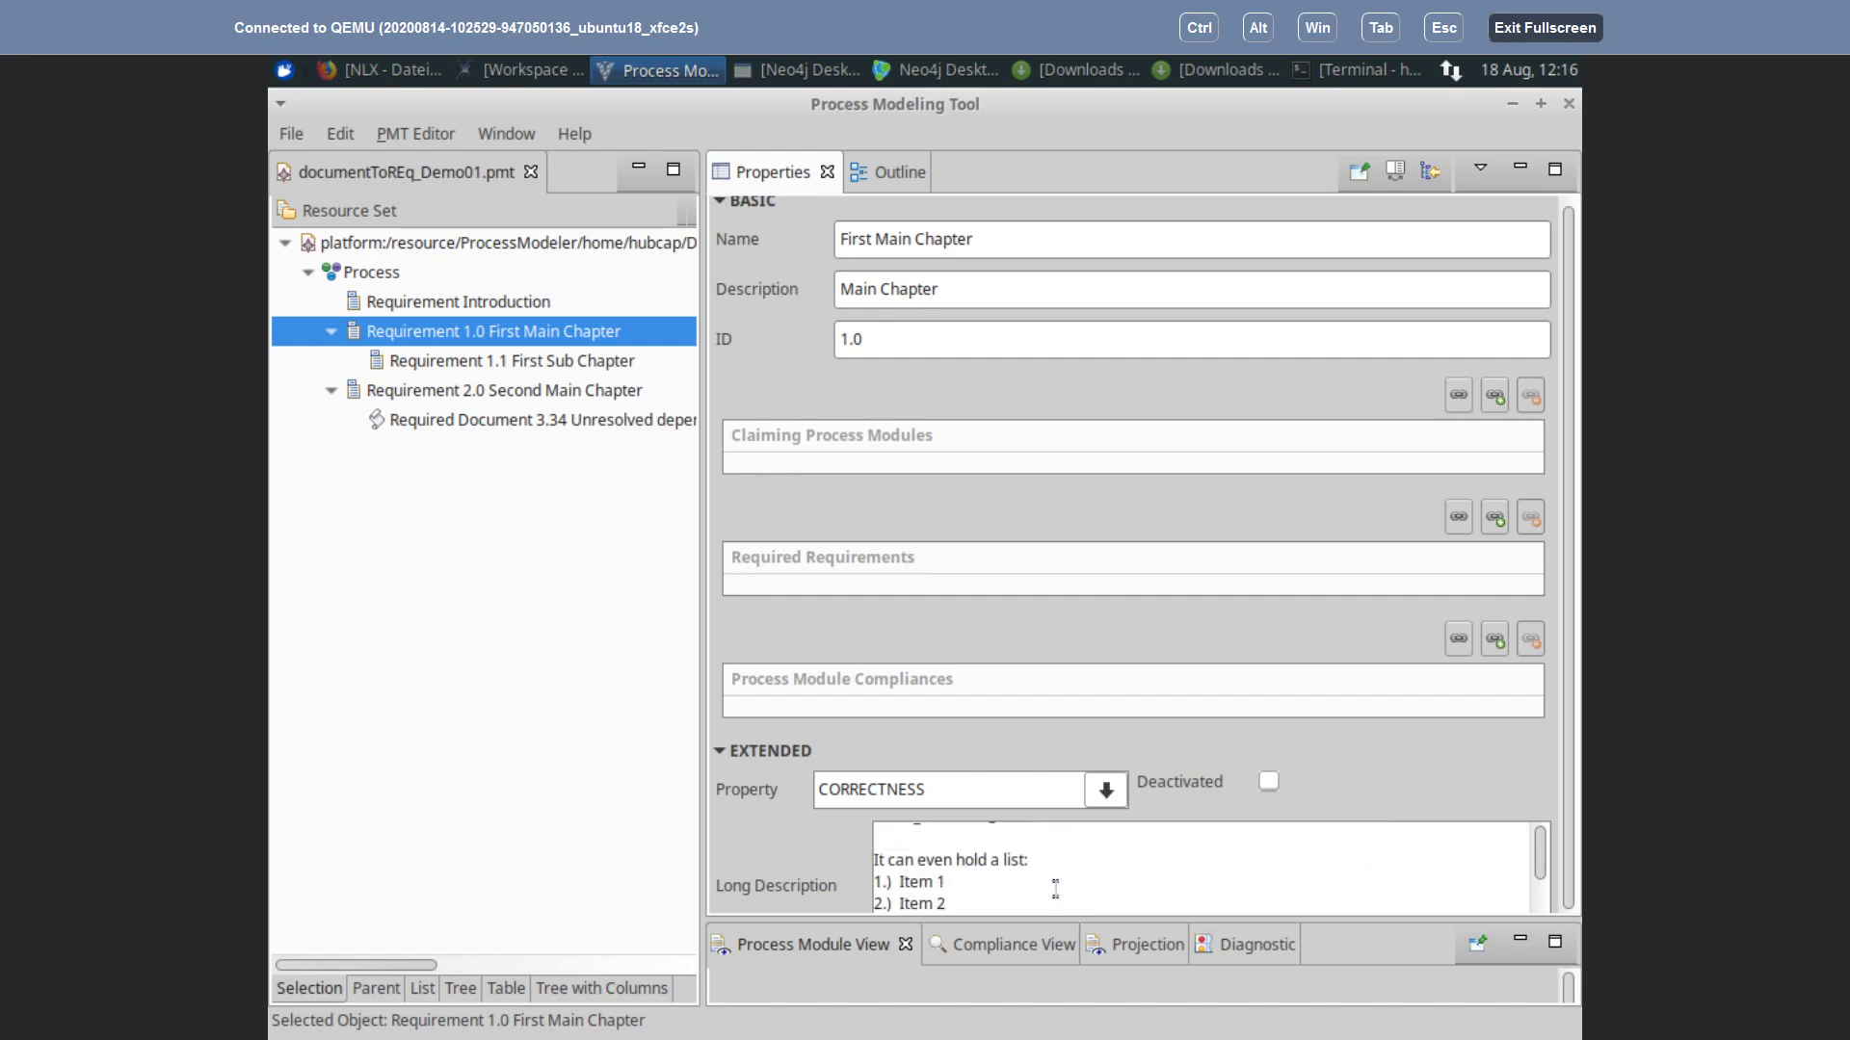
{"action": "scroll", "coordinate": [1055, 888], "scroll_direction": "down", "scroll_amount": 3}
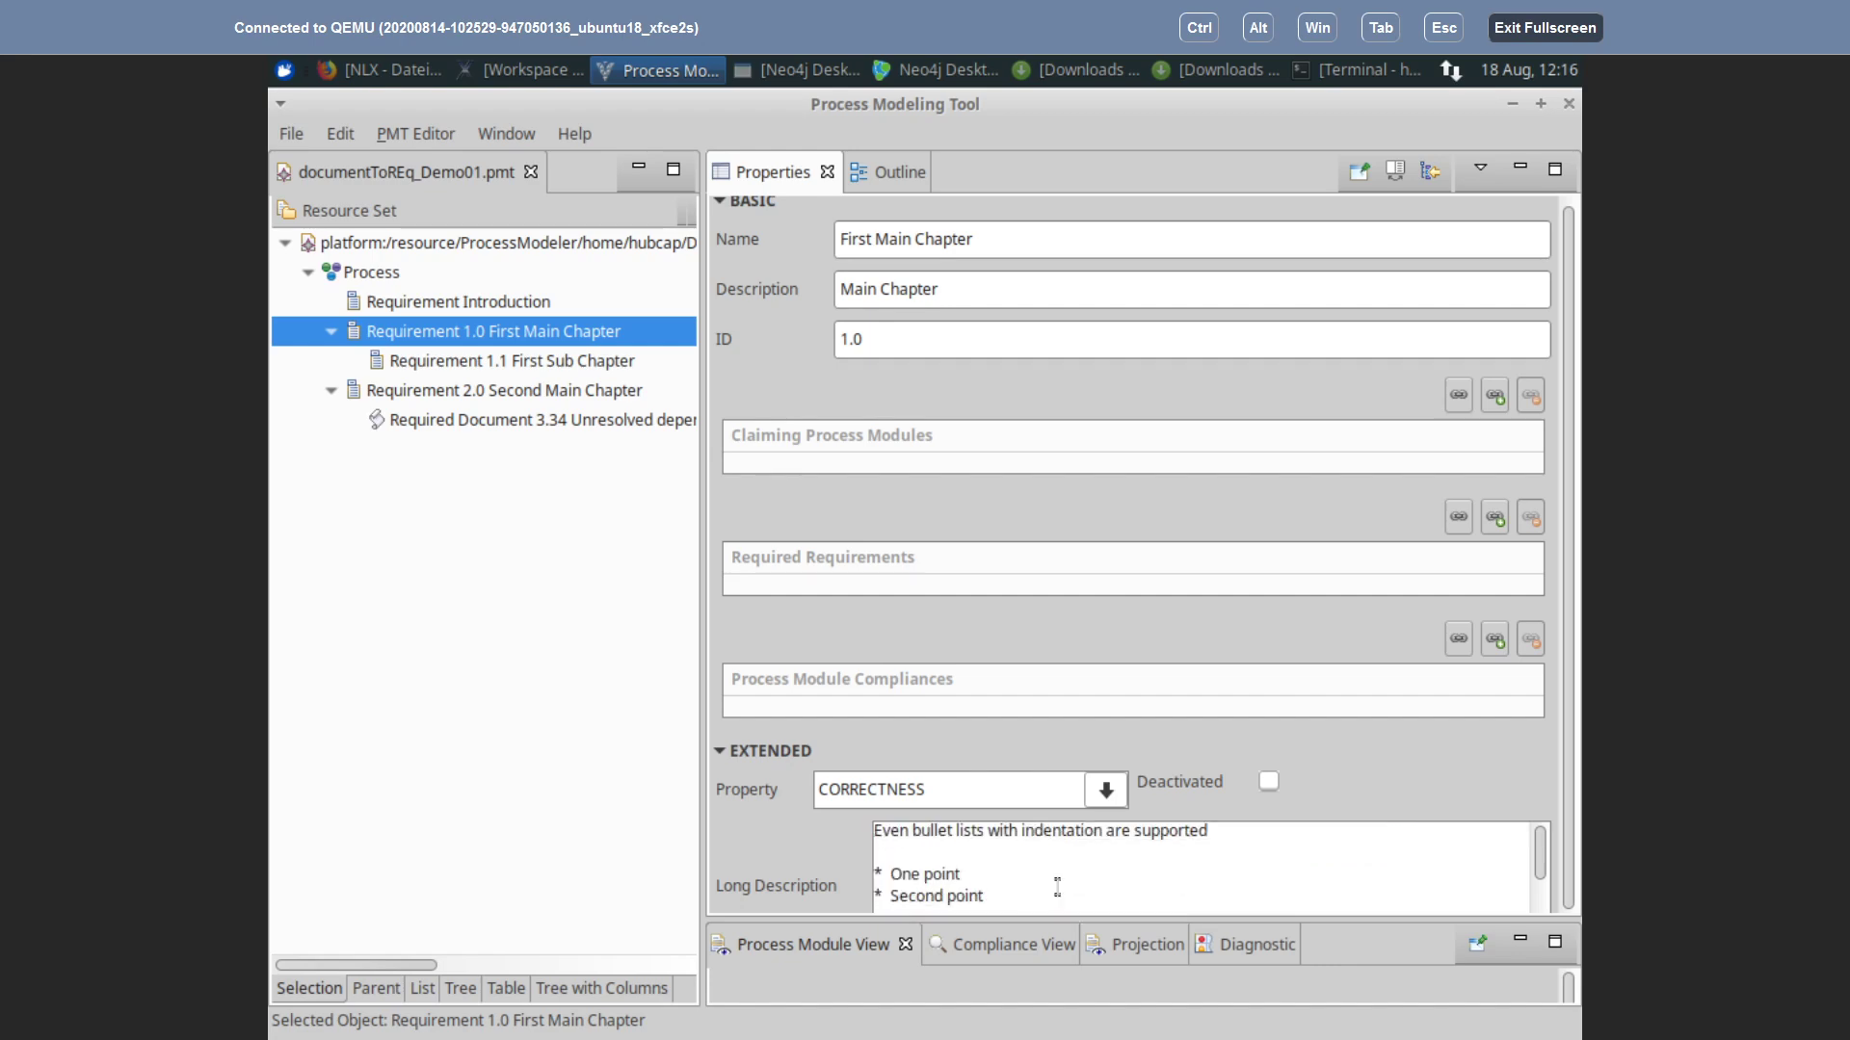
{"action": "scroll", "coordinate": [1059, 886], "scroll_direction": "up", "scroll_amount": 3}
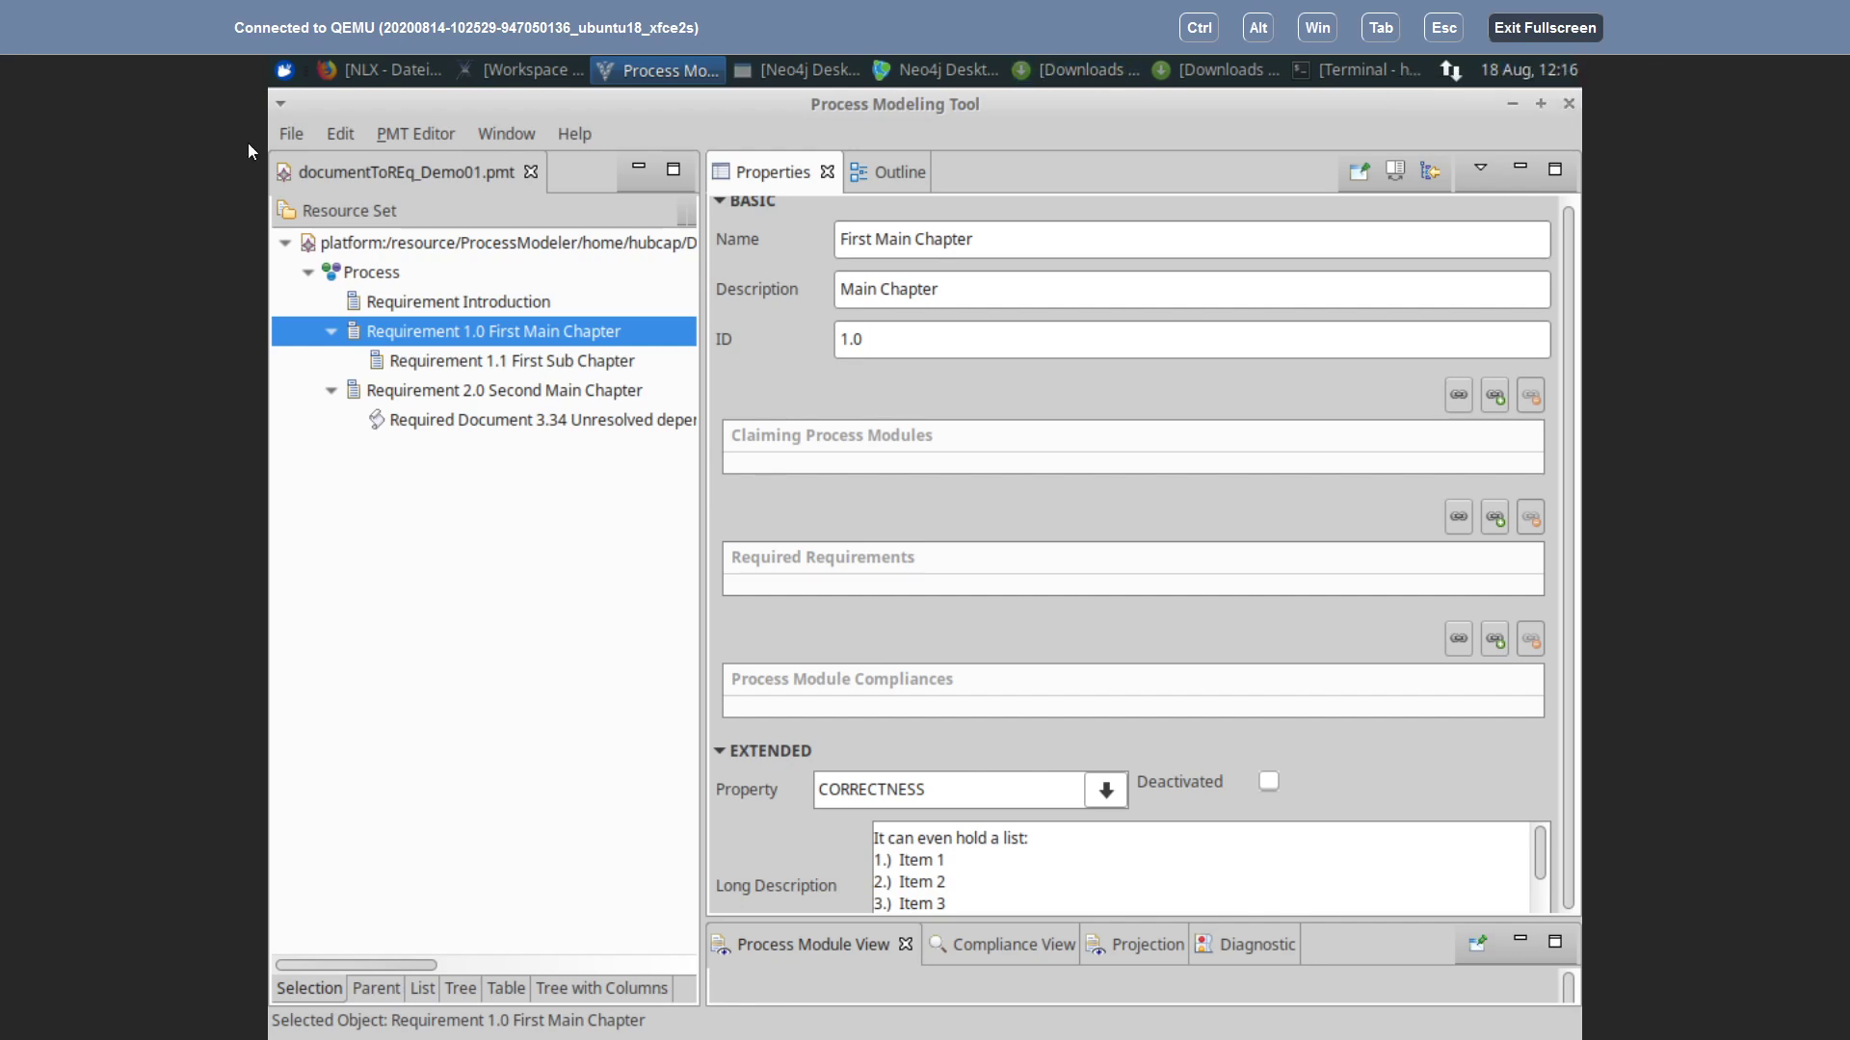
Step: Switch from the Process Modeling Tool back to the NLX workspace
{"action": "left_click", "coordinate": [292, 134]}
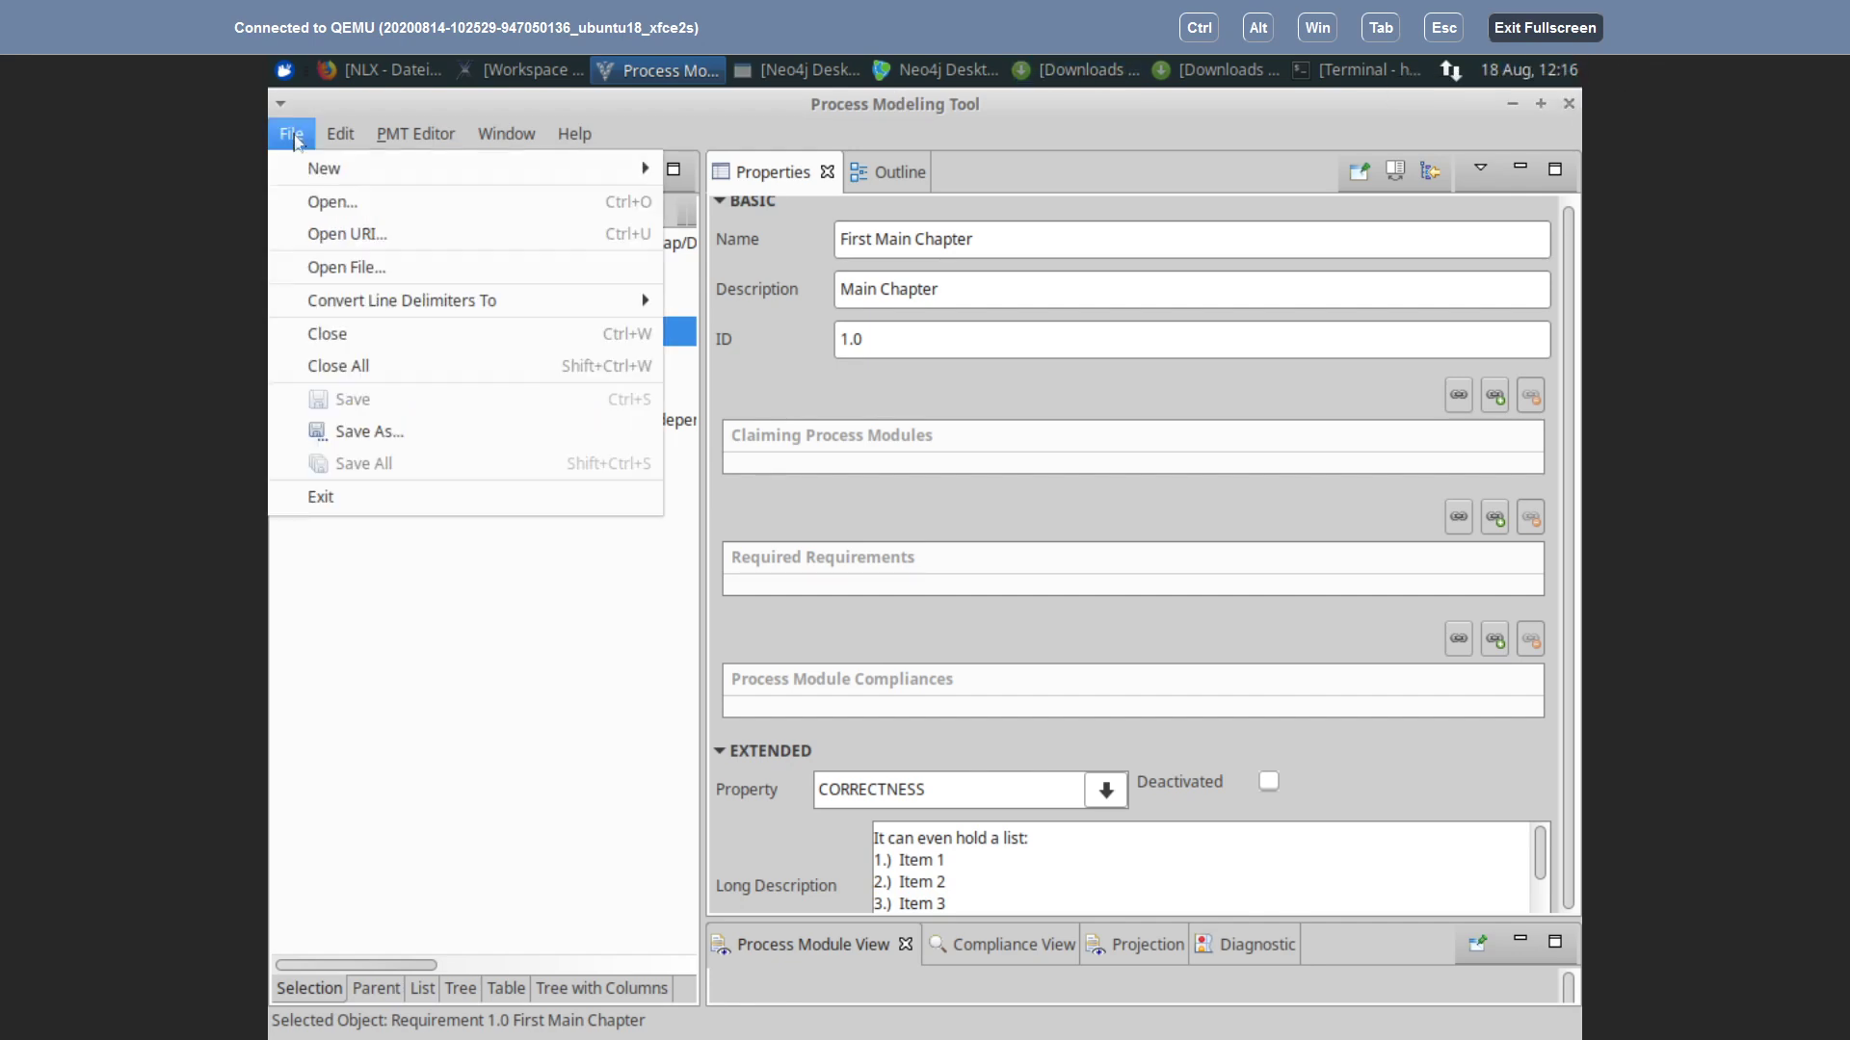
{"action": "left_click", "coordinate": [519, 661]}
{"action": "left_click", "coordinate": [520, 69]}
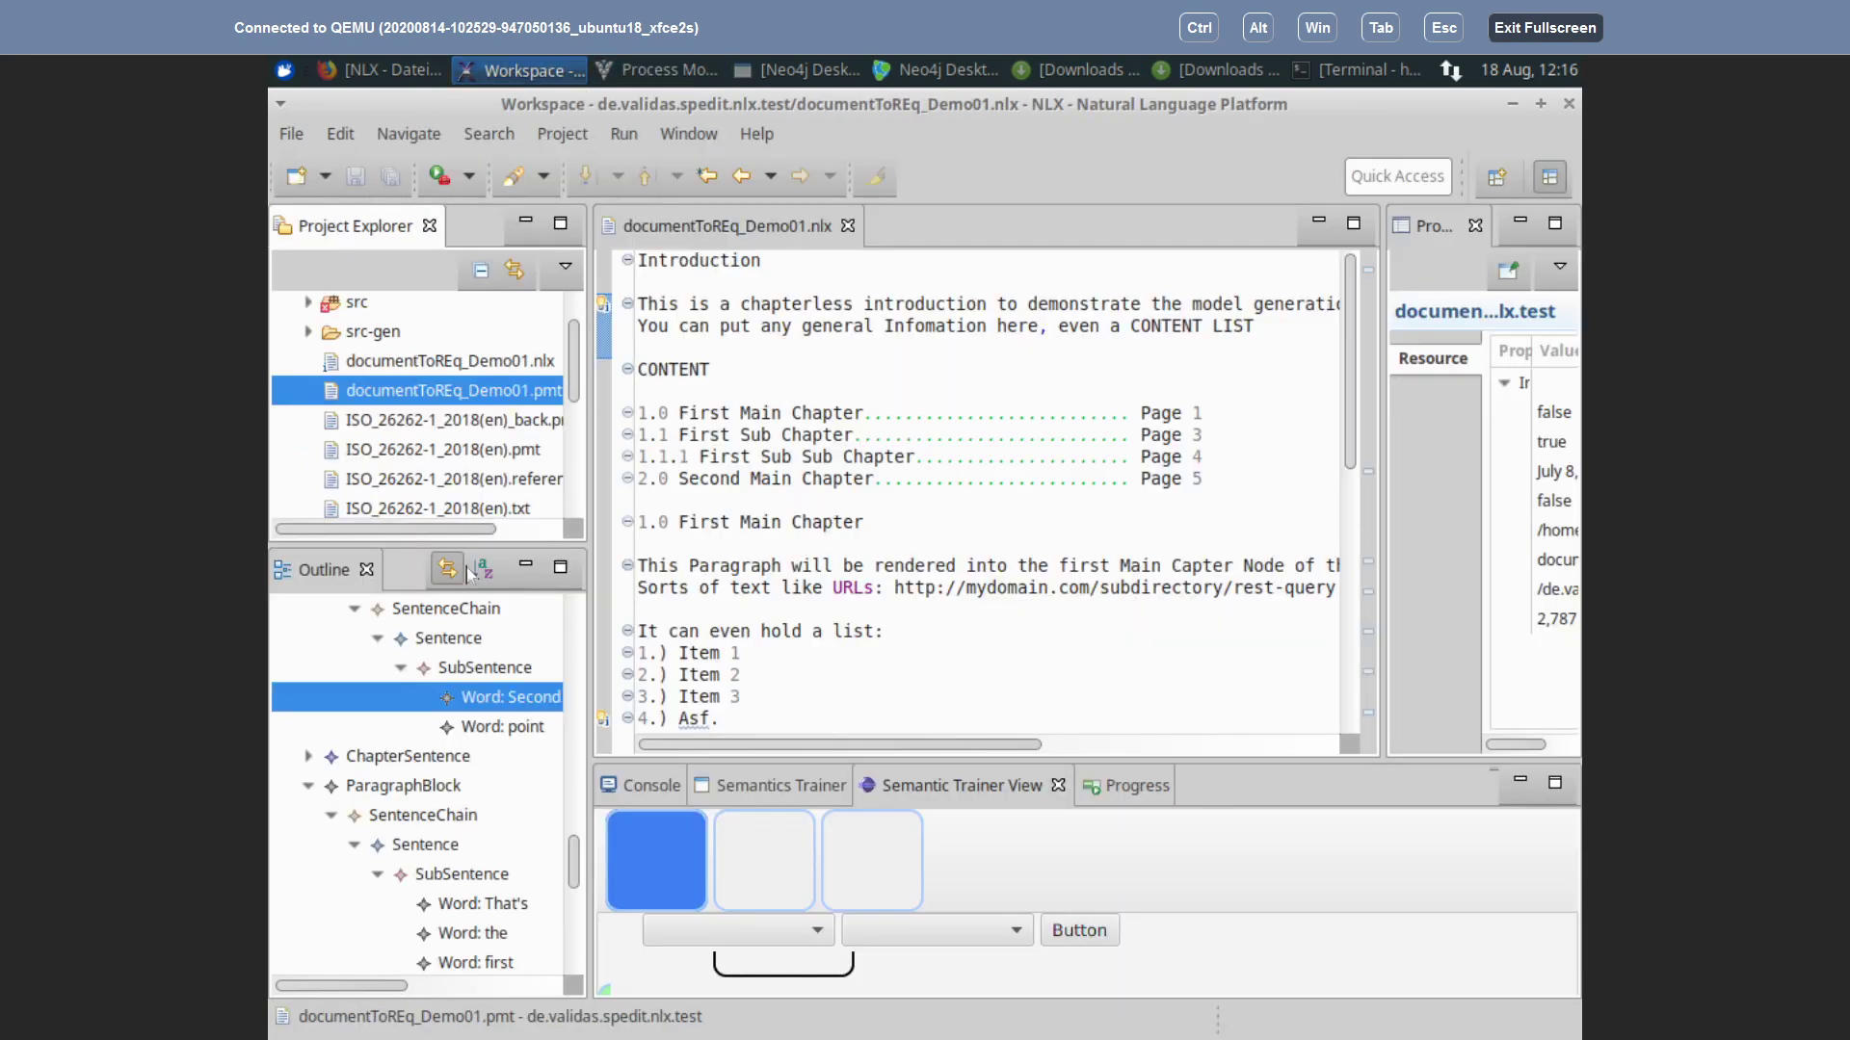
Step: Change the first list marker from '1.)' to '1.'
{"action": "left_click", "coordinate": [718, 647]}
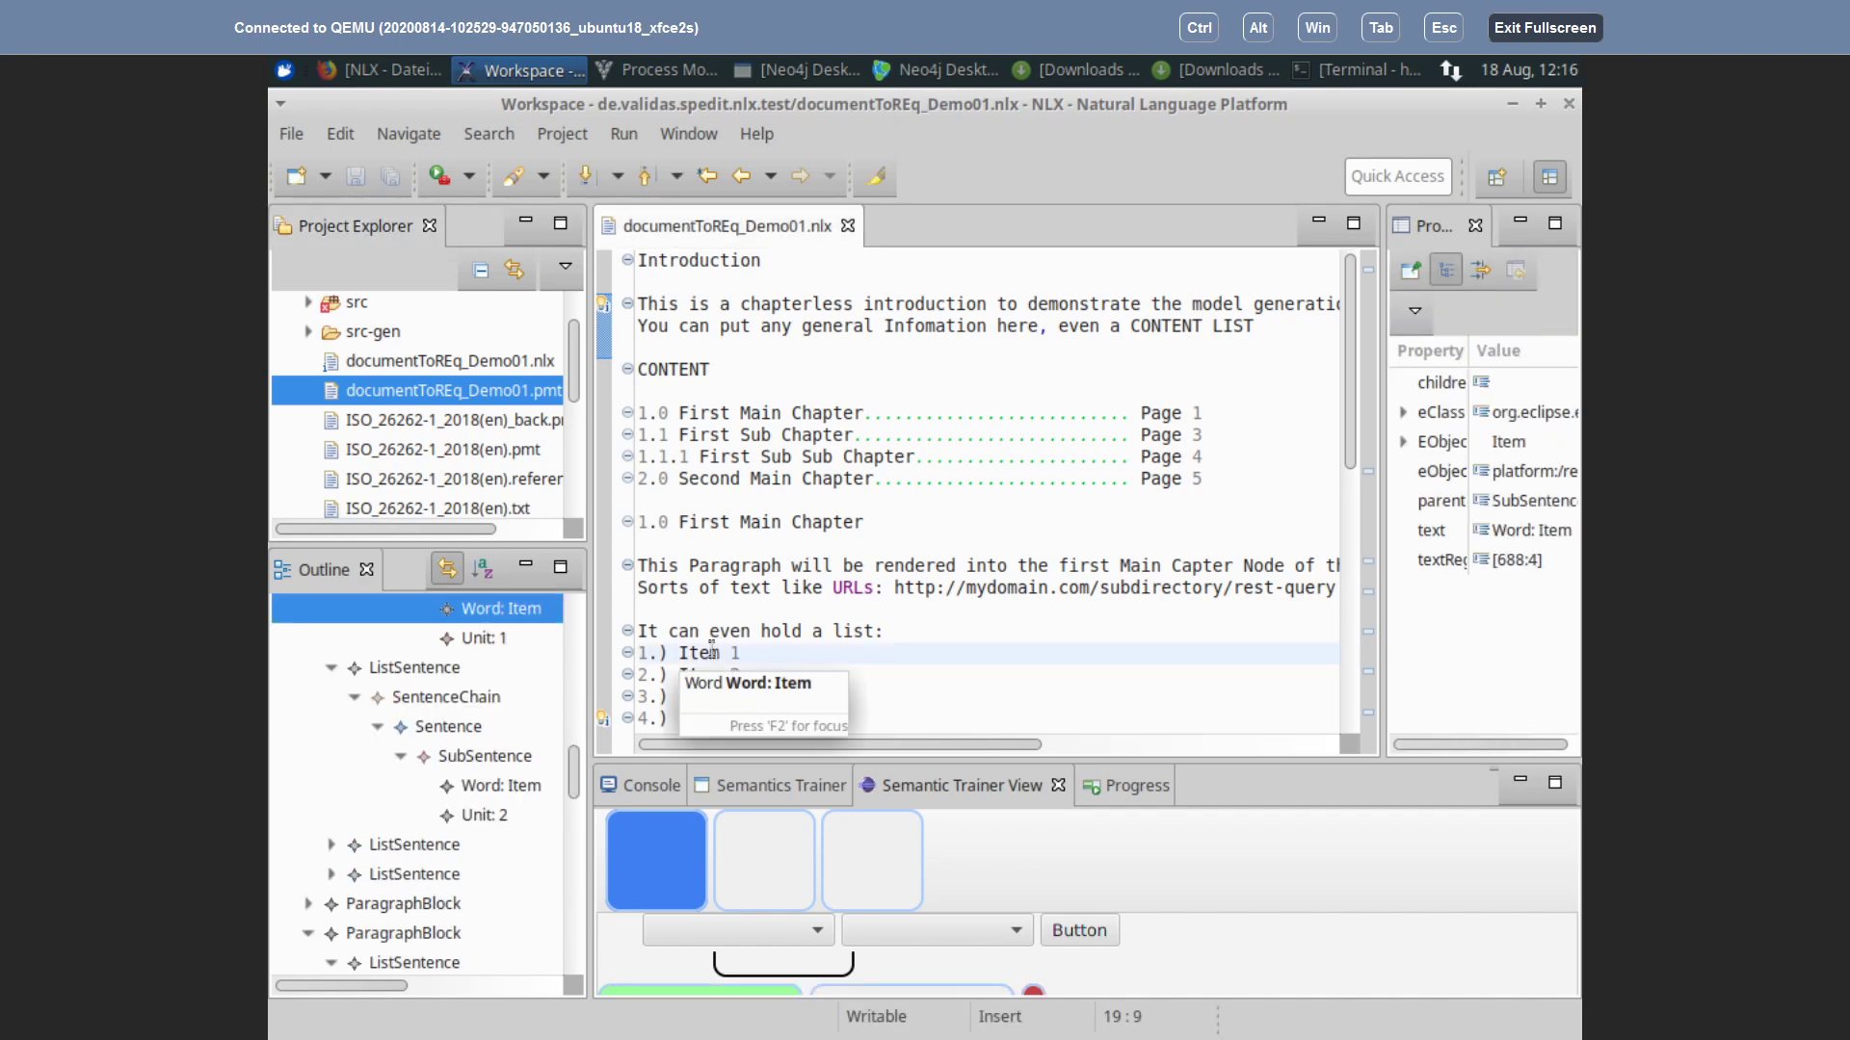
{"action": "scroll", "coordinate": [431, 672], "scroll_direction": "up", "scroll_amount": 1}
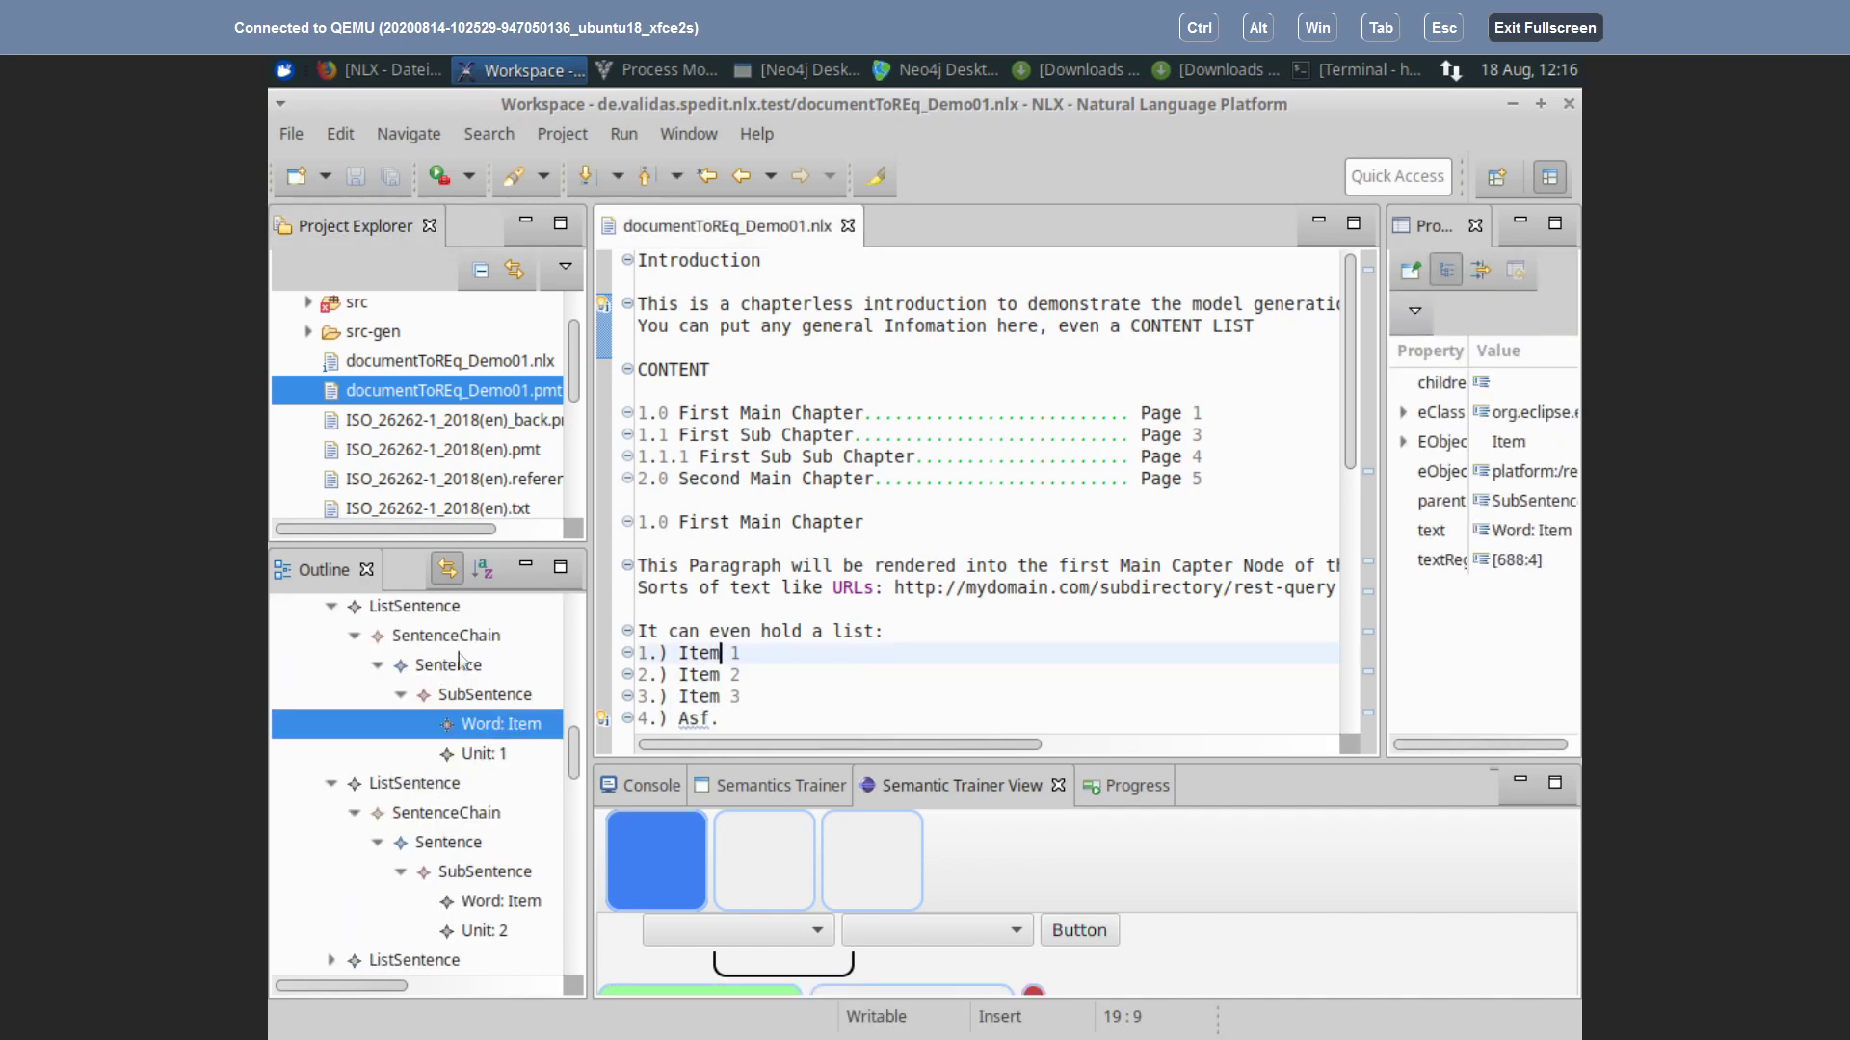
{"action": "scroll", "coordinate": [462, 663], "scroll_direction": "up", "scroll_amount": 1}
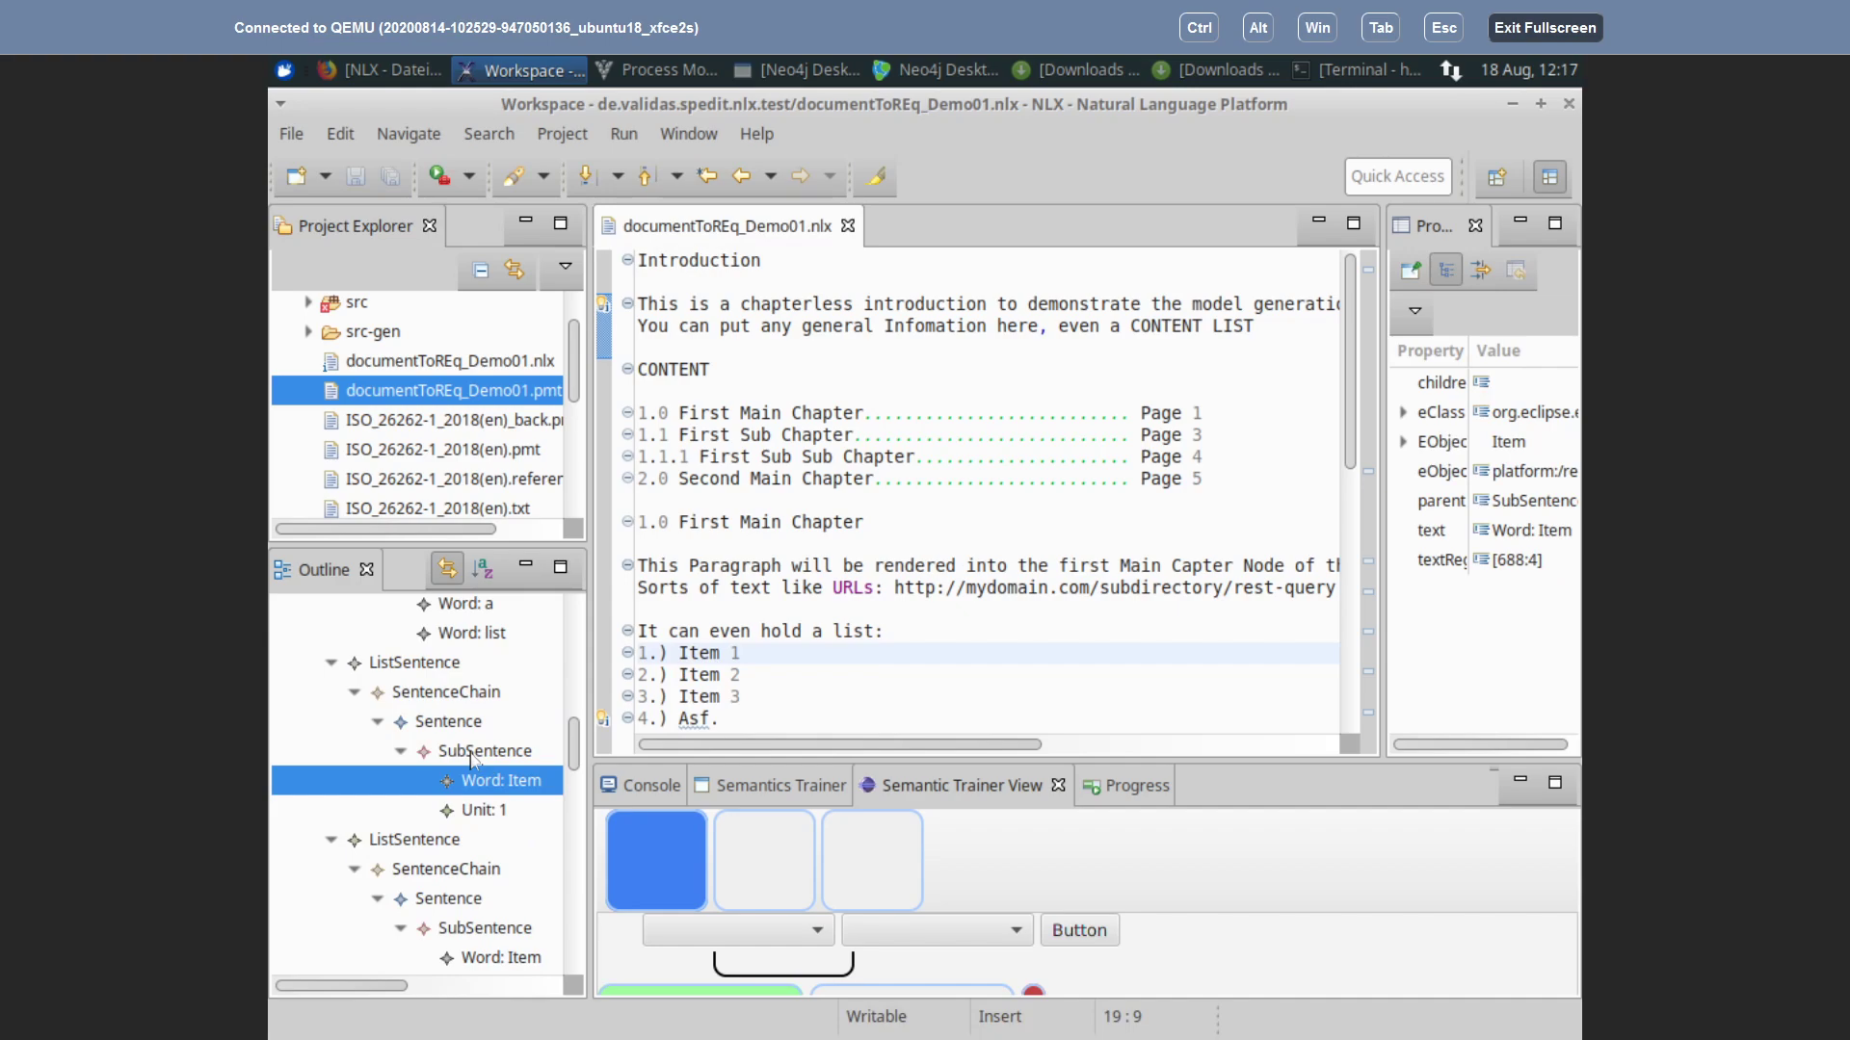
{"action": "left_click", "coordinate": [672, 652]}
{"action": "key", "text": "BackSpace"}
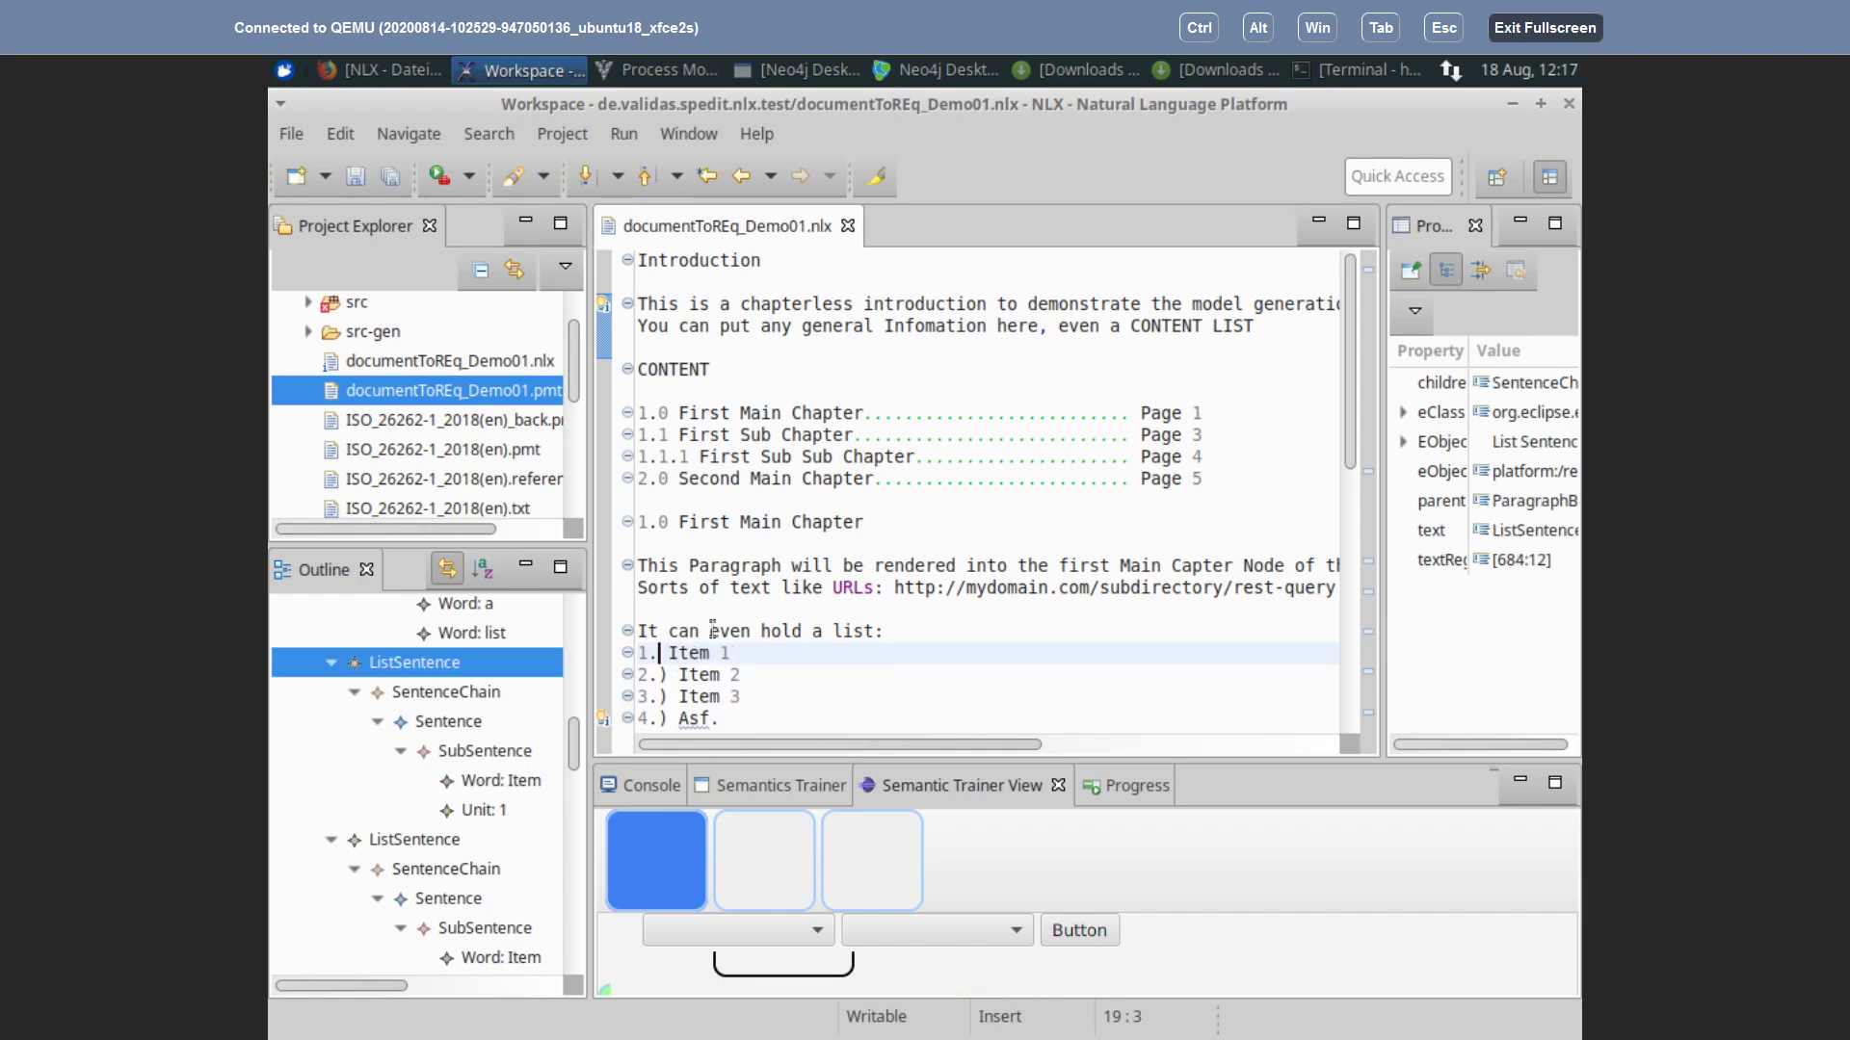
Step: Strip the closing bracket from markers 2.), 3.) and 4.), leaving '2.', '3.', '4.'
{"action": "key", "text": "Up"}
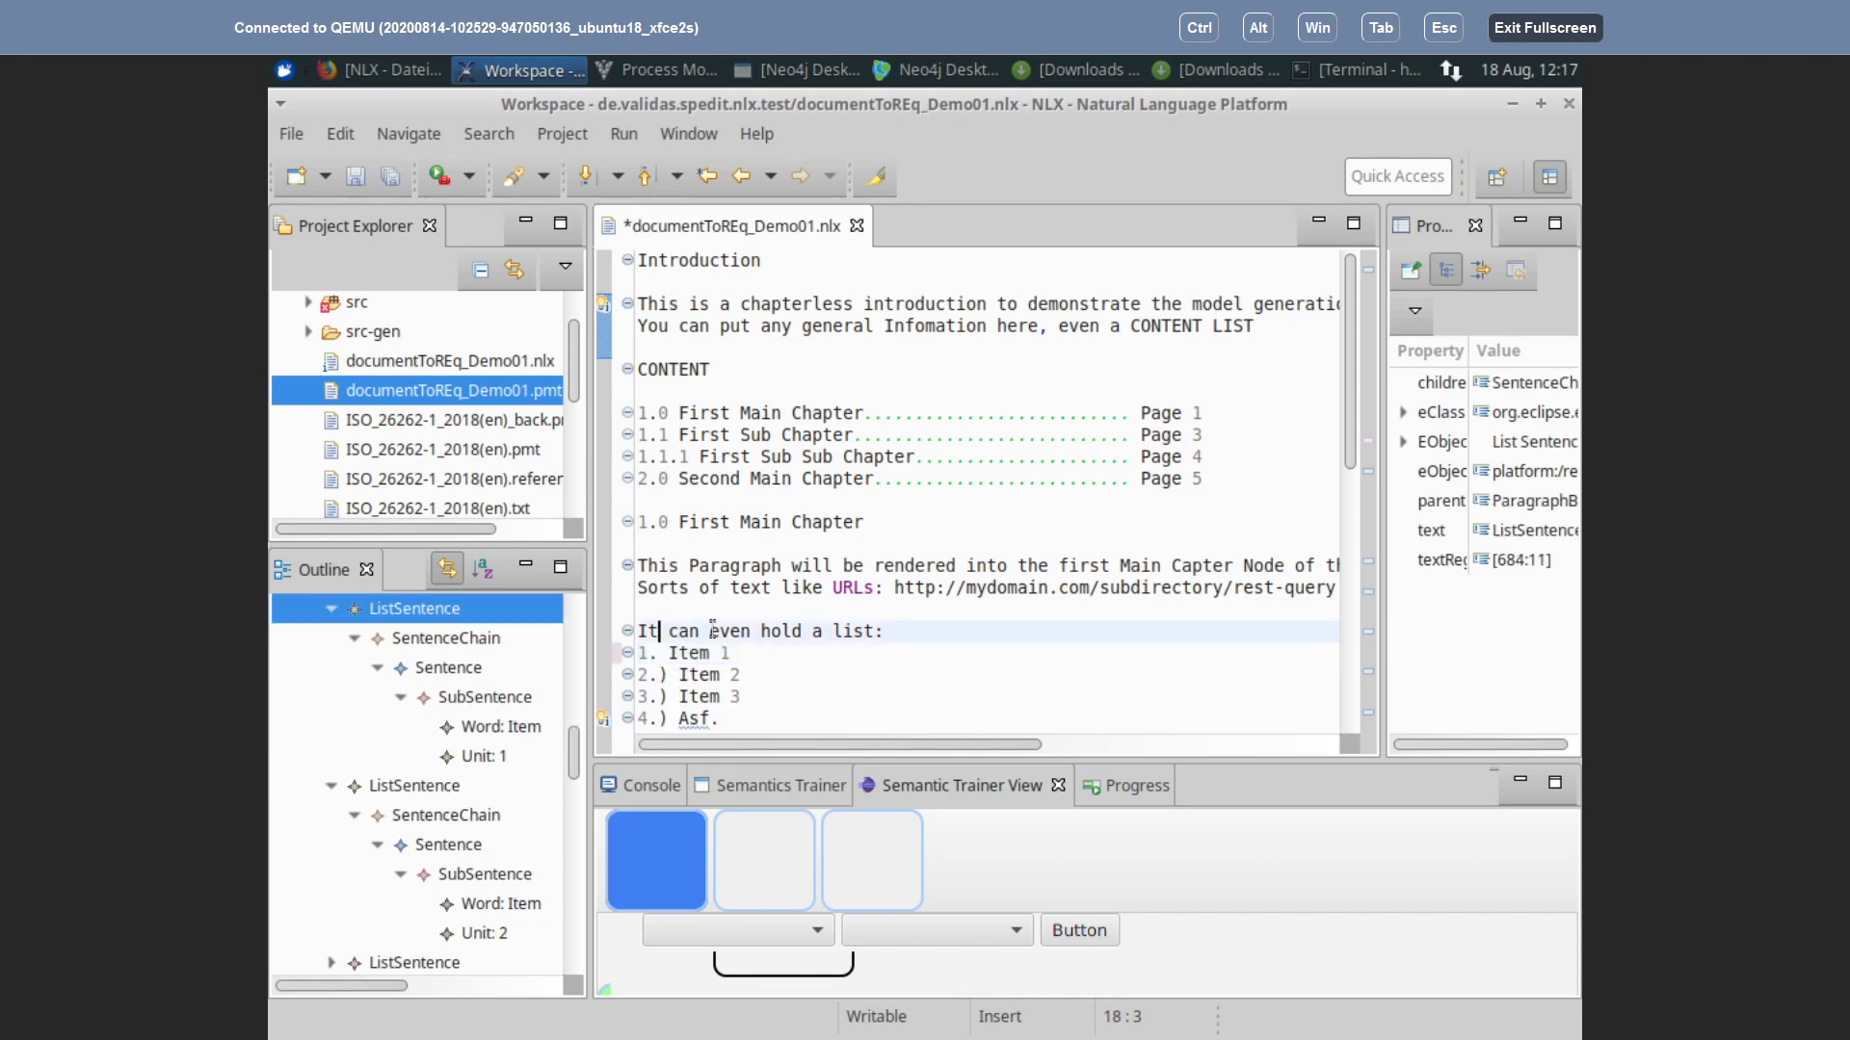
{"action": "key", "text": "Down"}
{"action": "key", "text": "Down"}
{"action": "key", "text": "Right"}
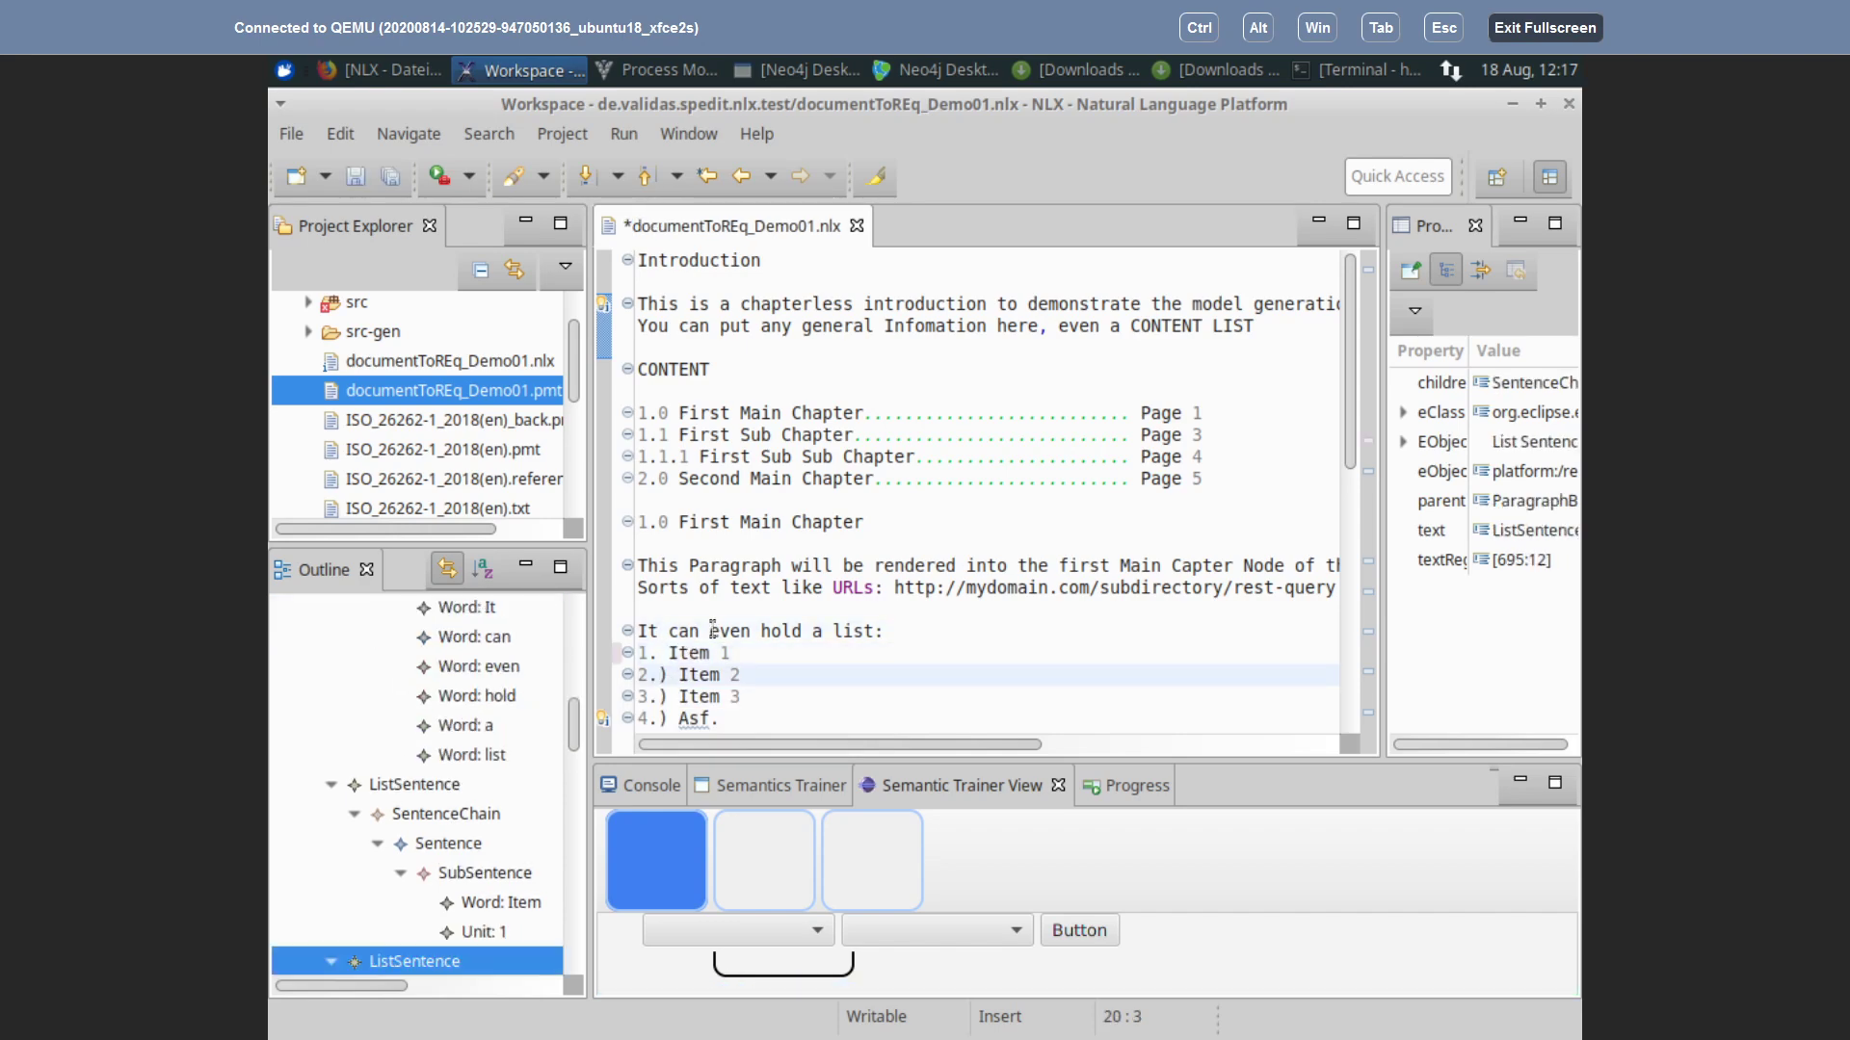
{"action": "key", "text": "BackSpace"}
{"action": "key", "text": "Down"}
{"action": "key", "text": "Right"}
{"action": "key", "text": "BackSpace"}
{"action": "key", "text": "Down"}
{"action": "key", "text": "Right"}
{"action": "key", "text": "BackSpace"}
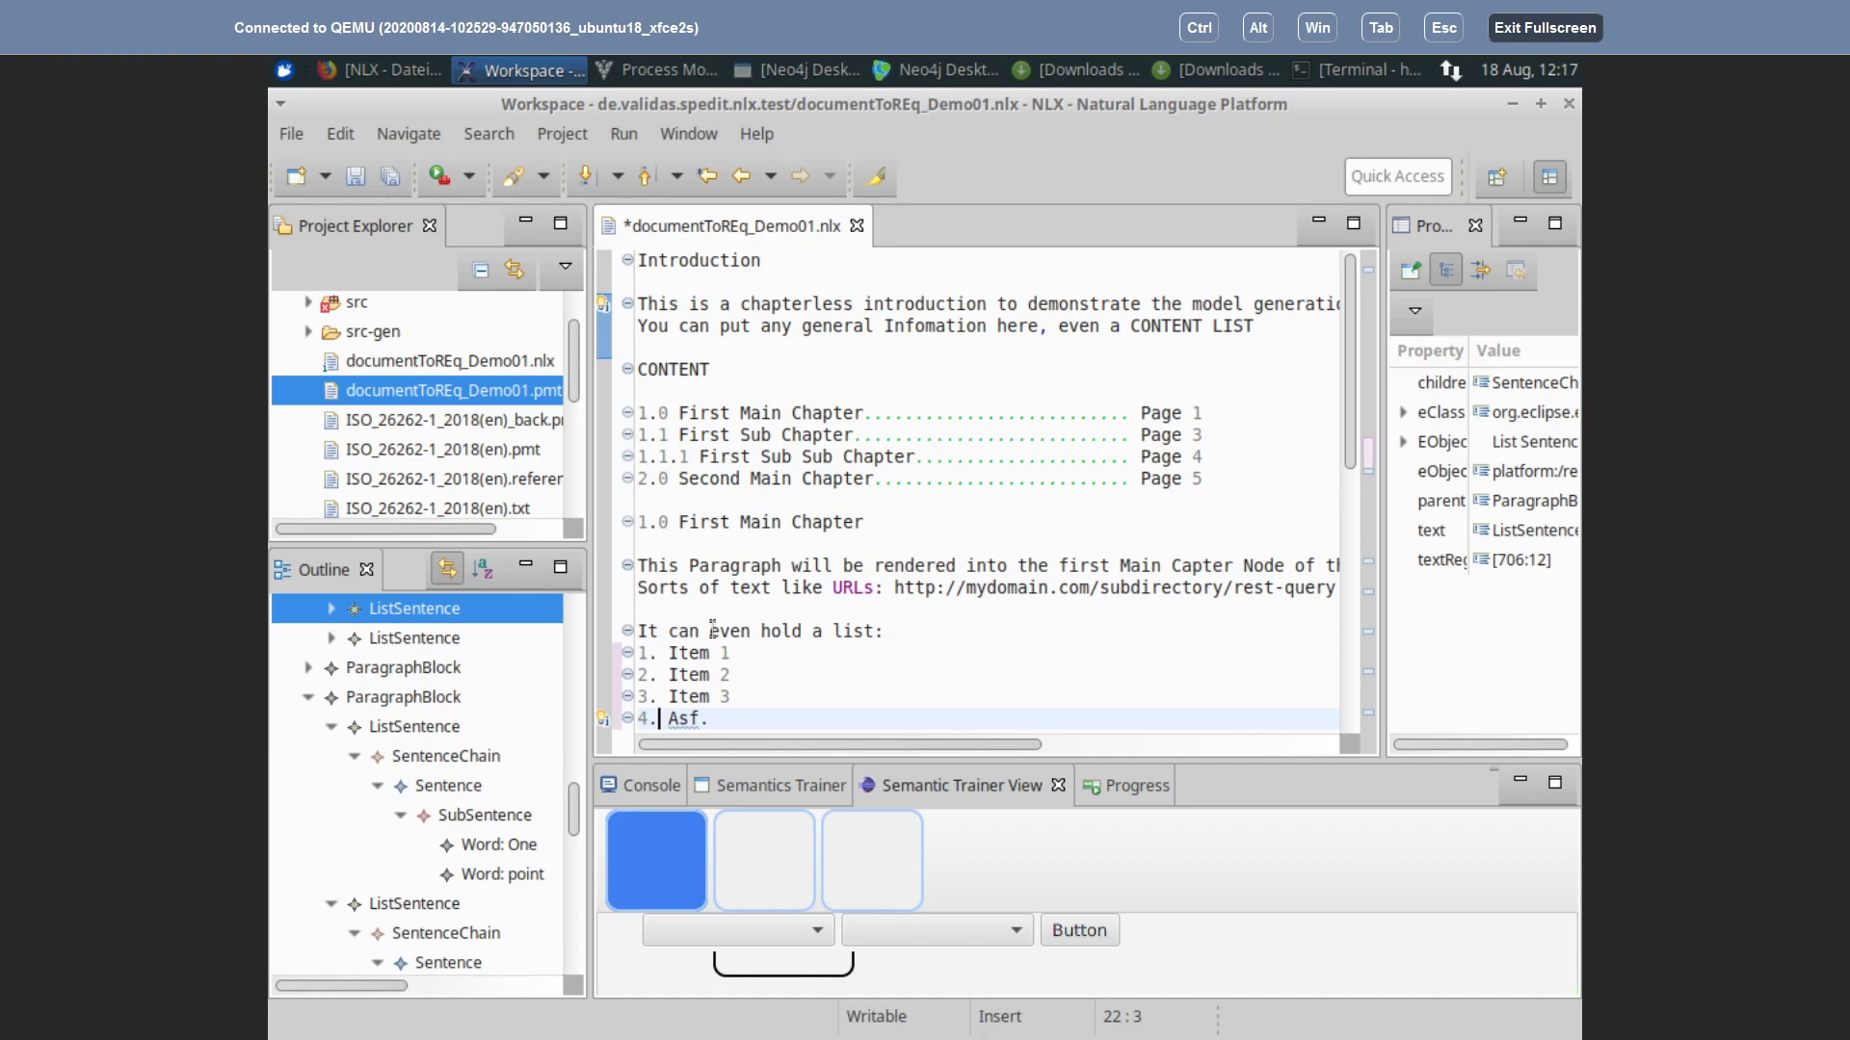
Step: Delete the blank line between 'Even bullet lists...' and its bullet points
{"action": "scroll", "coordinate": [724, 695], "scroll_direction": "down", "scroll_amount": 3}
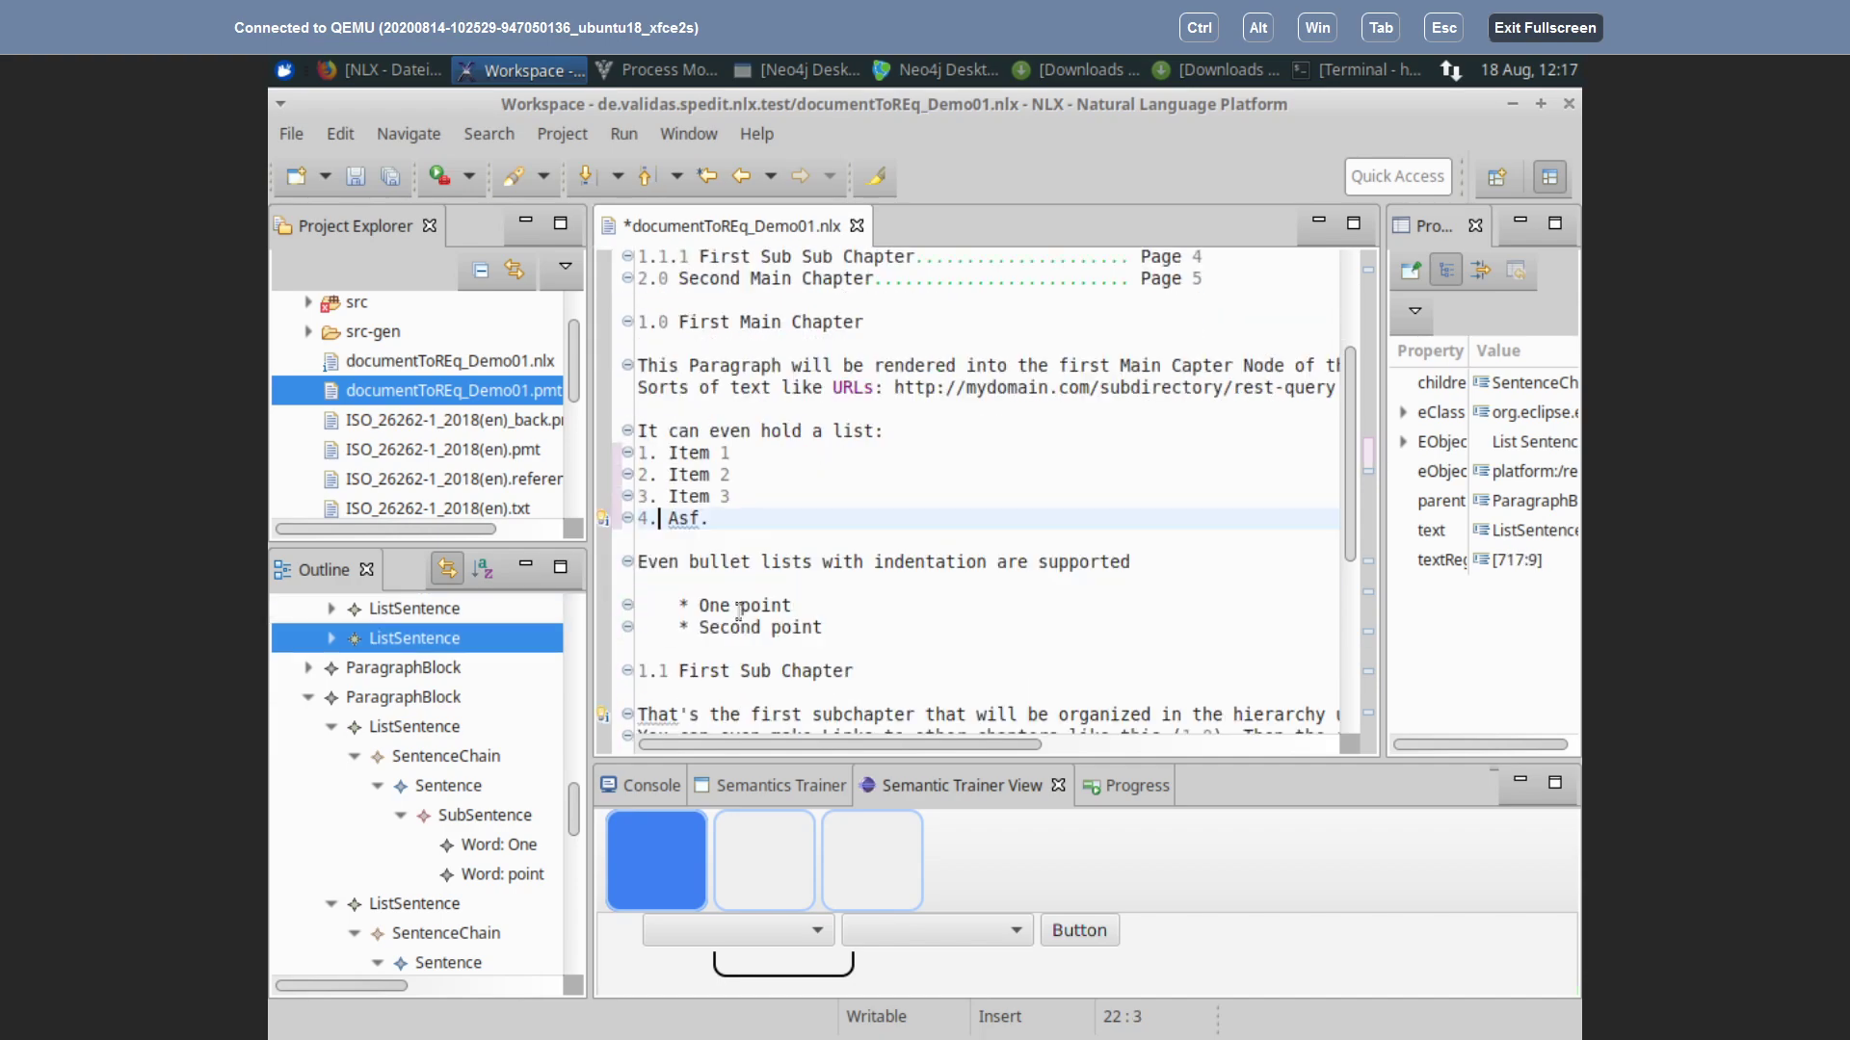
{"action": "scroll", "coordinate": [902, 563], "scroll_direction": "down", "scroll_amount": 2}
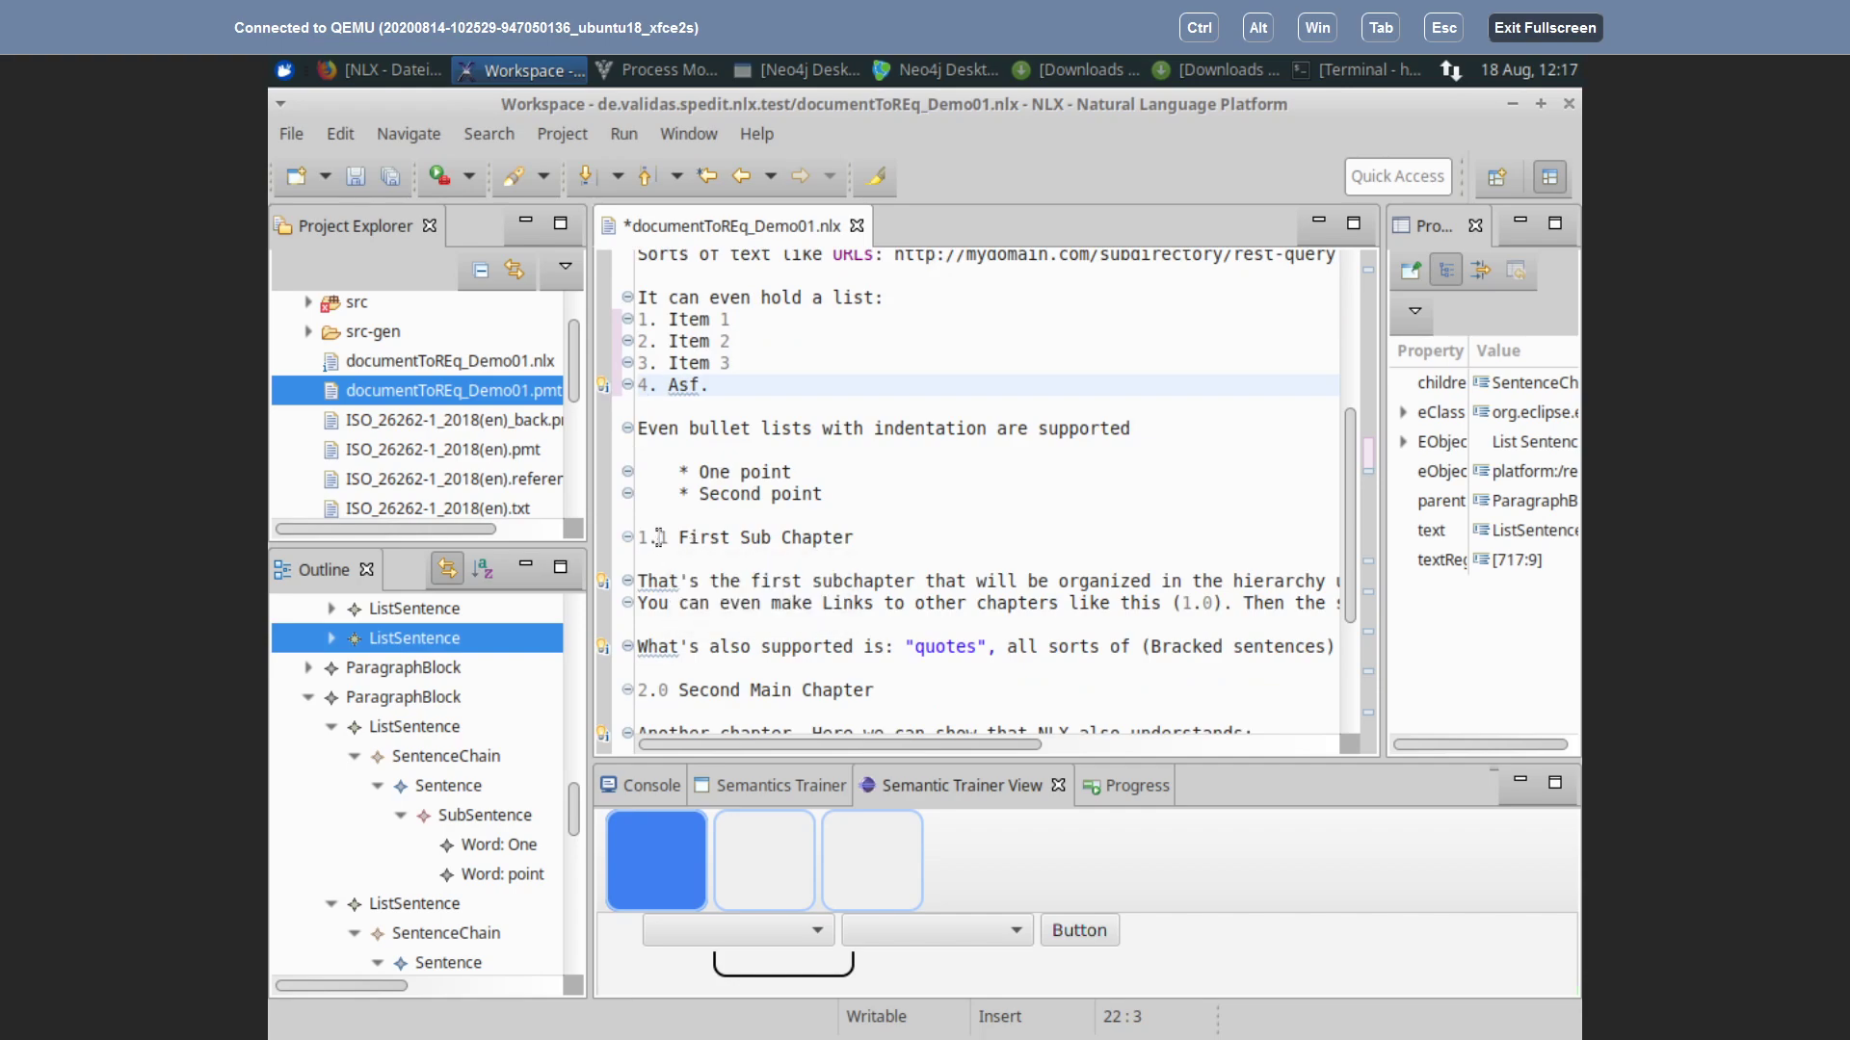
{"action": "scroll", "coordinate": [848, 587], "scroll_direction": "down", "scroll_amount": 2}
{"action": "scroll", "coordinate": [853, 584], "scroll_direction": "up", "scroll_amount": 3}
{"action": "scroll", "coordinate": [854, 584], "scroll_direction": "down", "scroll_amount": 2}
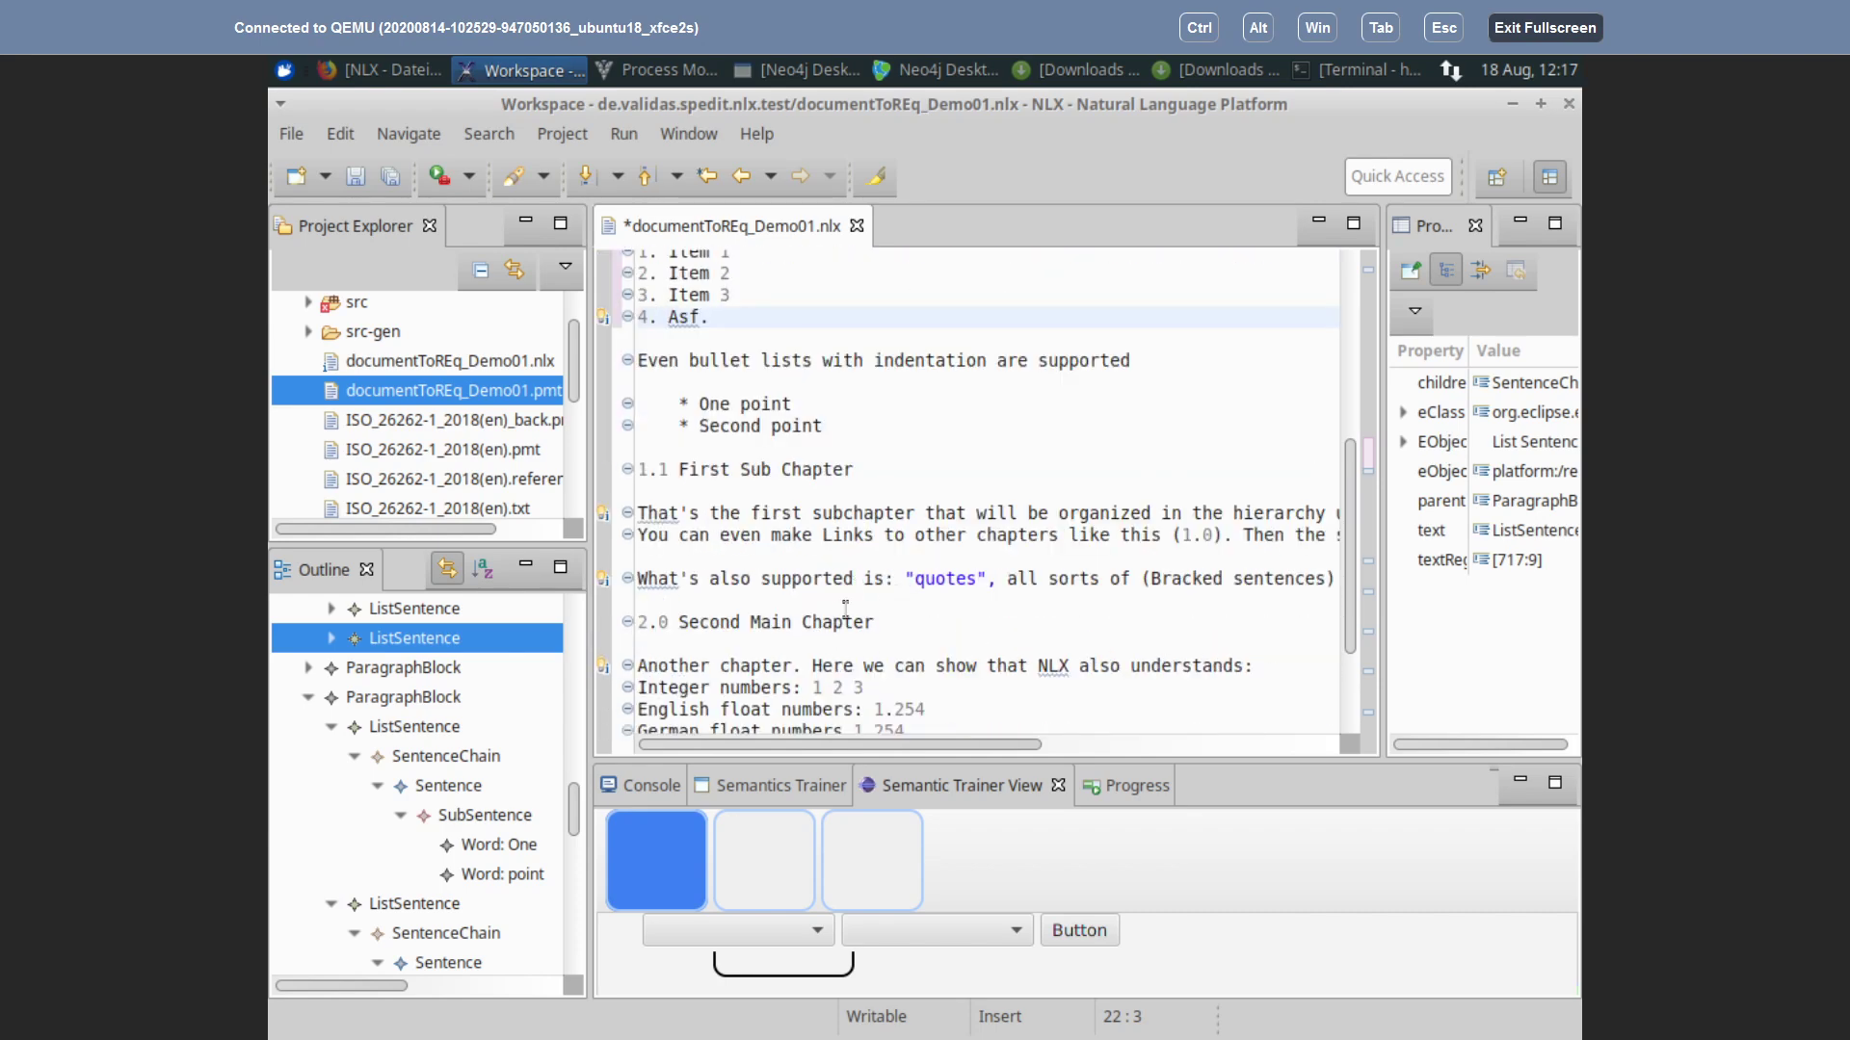
{"action": "scroll", "coordinate": [852, 593], "scroll_direction": "down", "scroll_amount": 2}
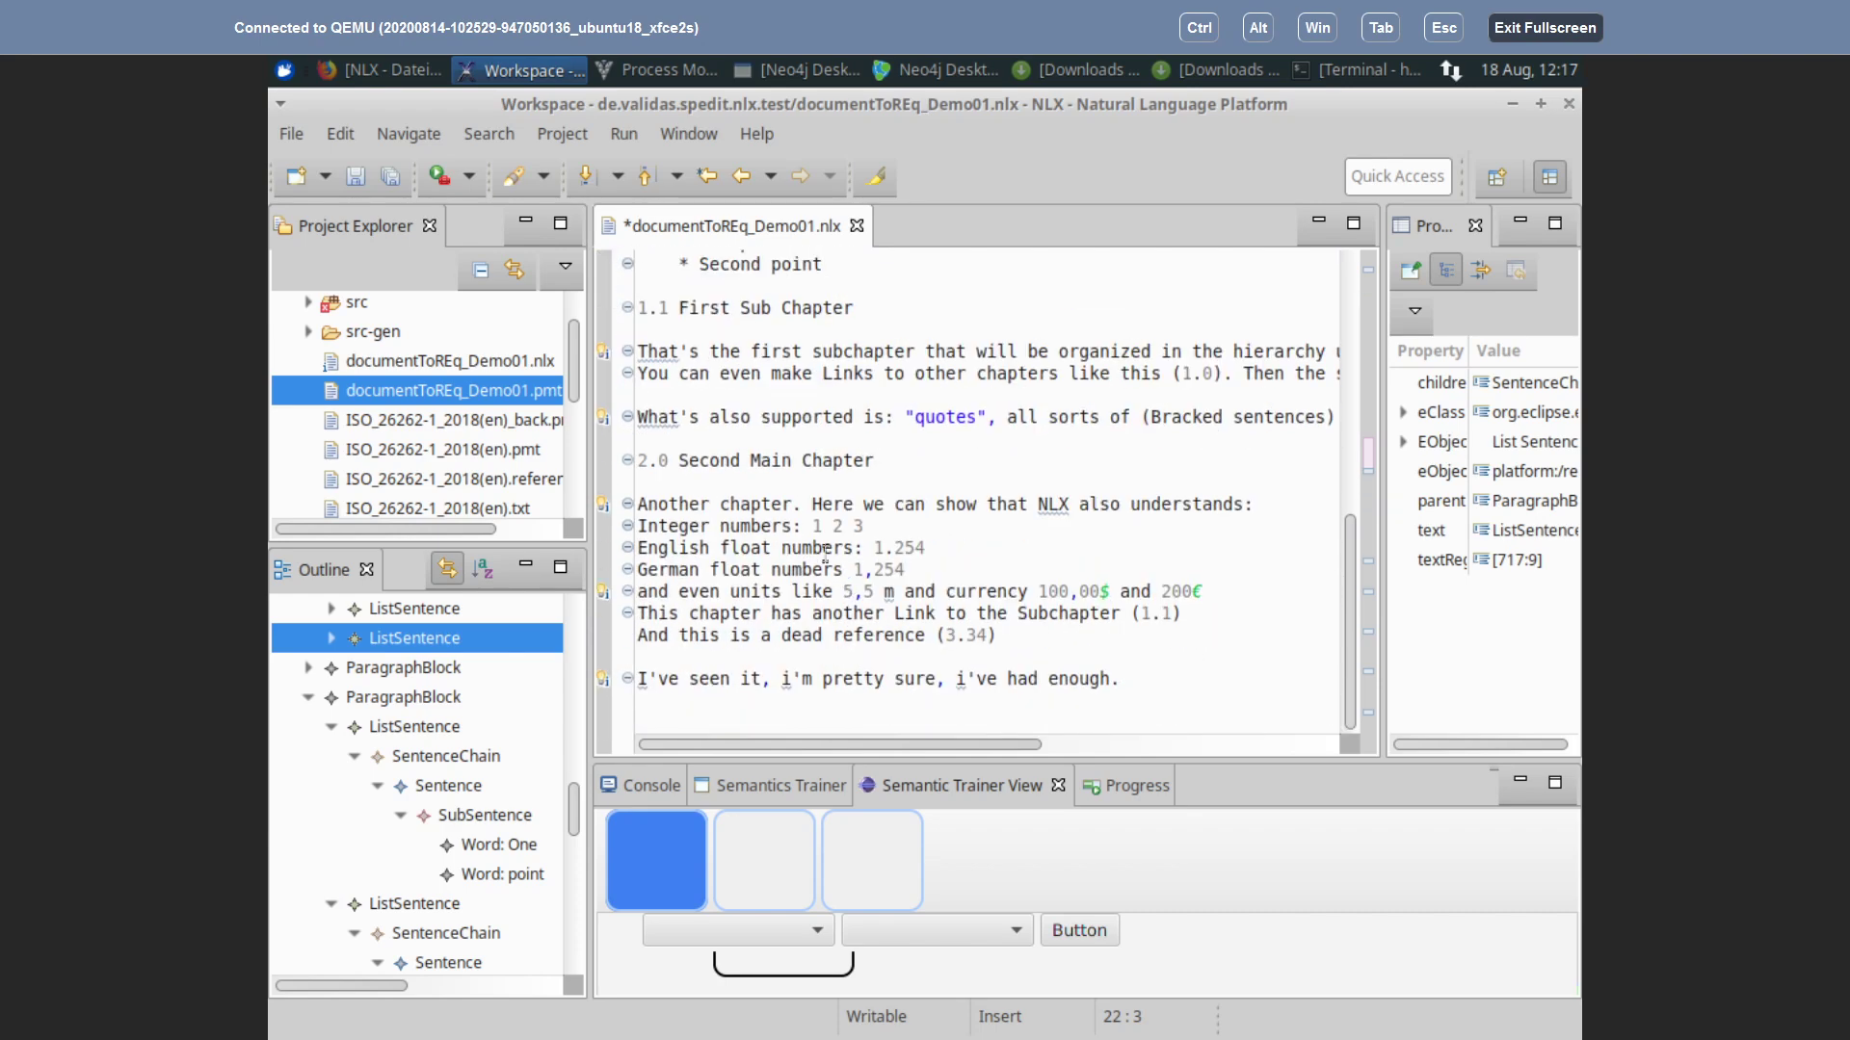
{"action": "scroll", "coordinate": [825, 554], "scroll_direction": "up", "scroll_amount": 3}
{"action": "left_click", "coordinate": [678, 428]}
{"action": "key", "text": "BackSpace"}
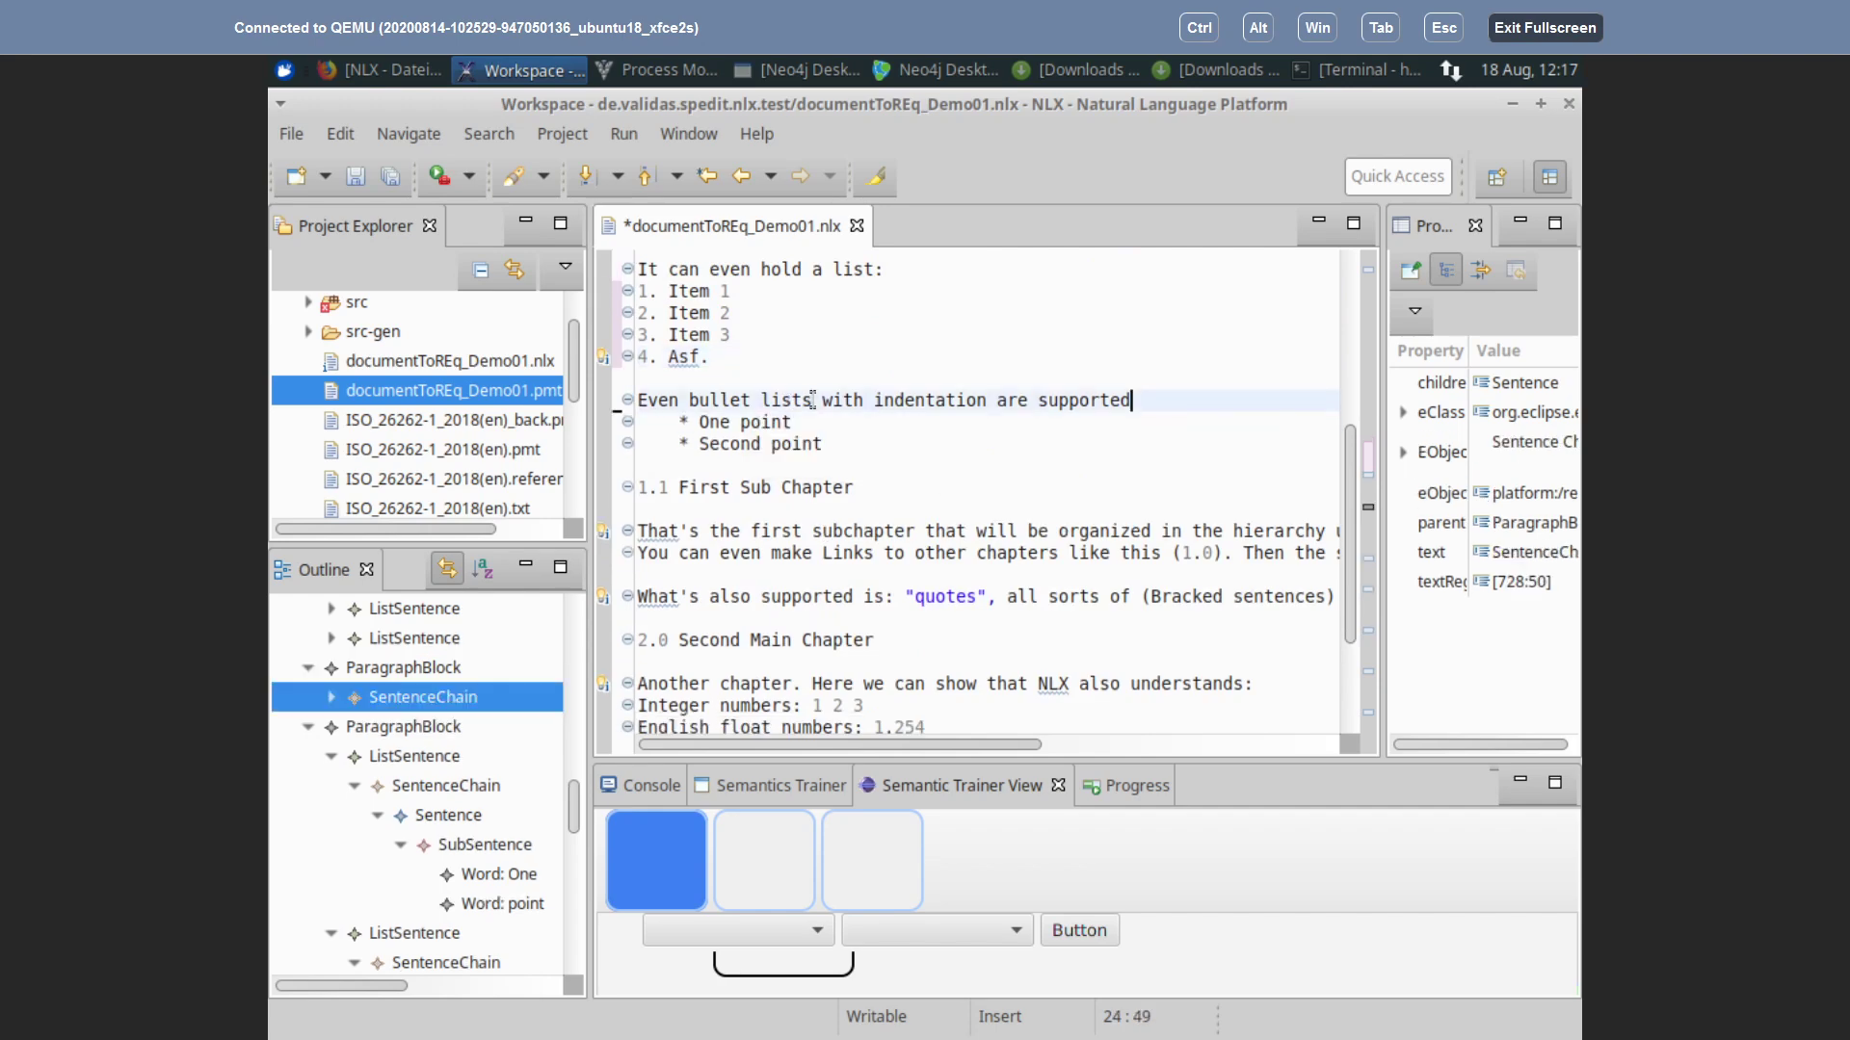
Step: Check in the Outline how the first and second bullet points are parsed
{"action": "left_click", "coordinate": [714, 422]}
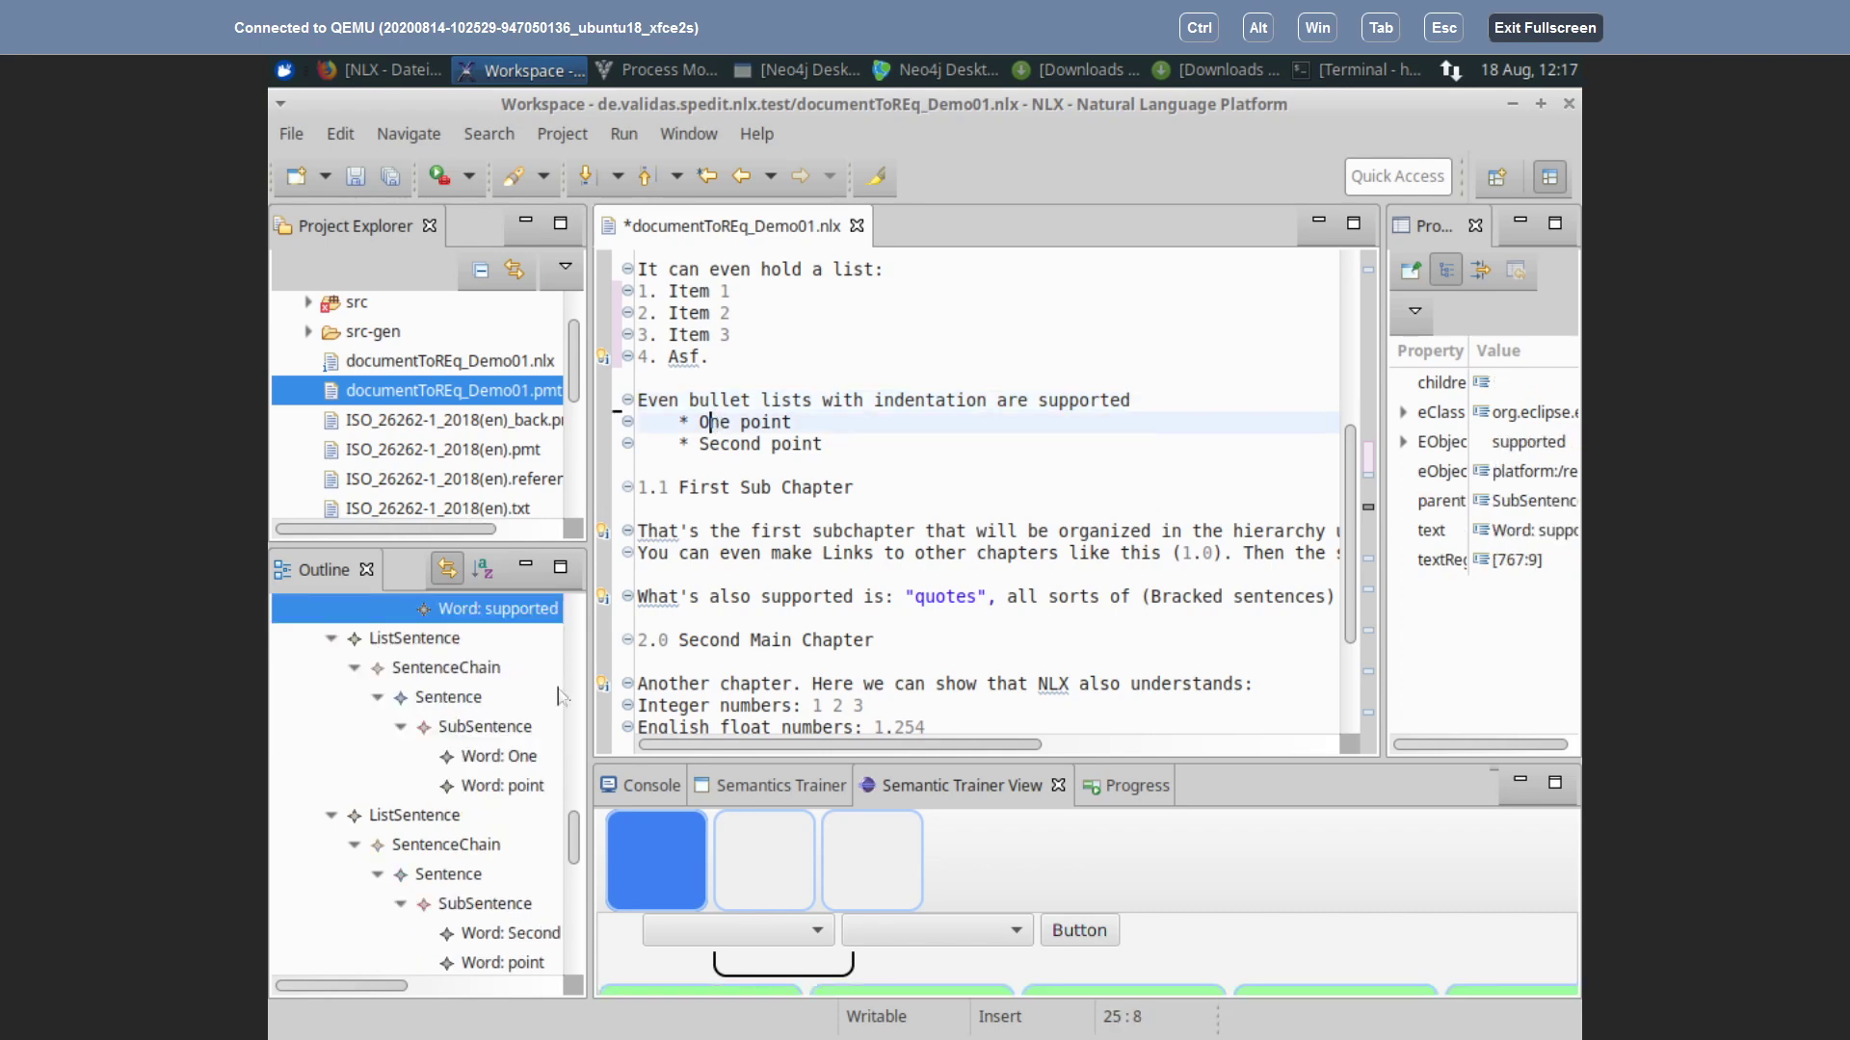
{"action": "scroll", "coordinate": [495, 729], "scroll_direction": "up", "scroll_amount": 2}
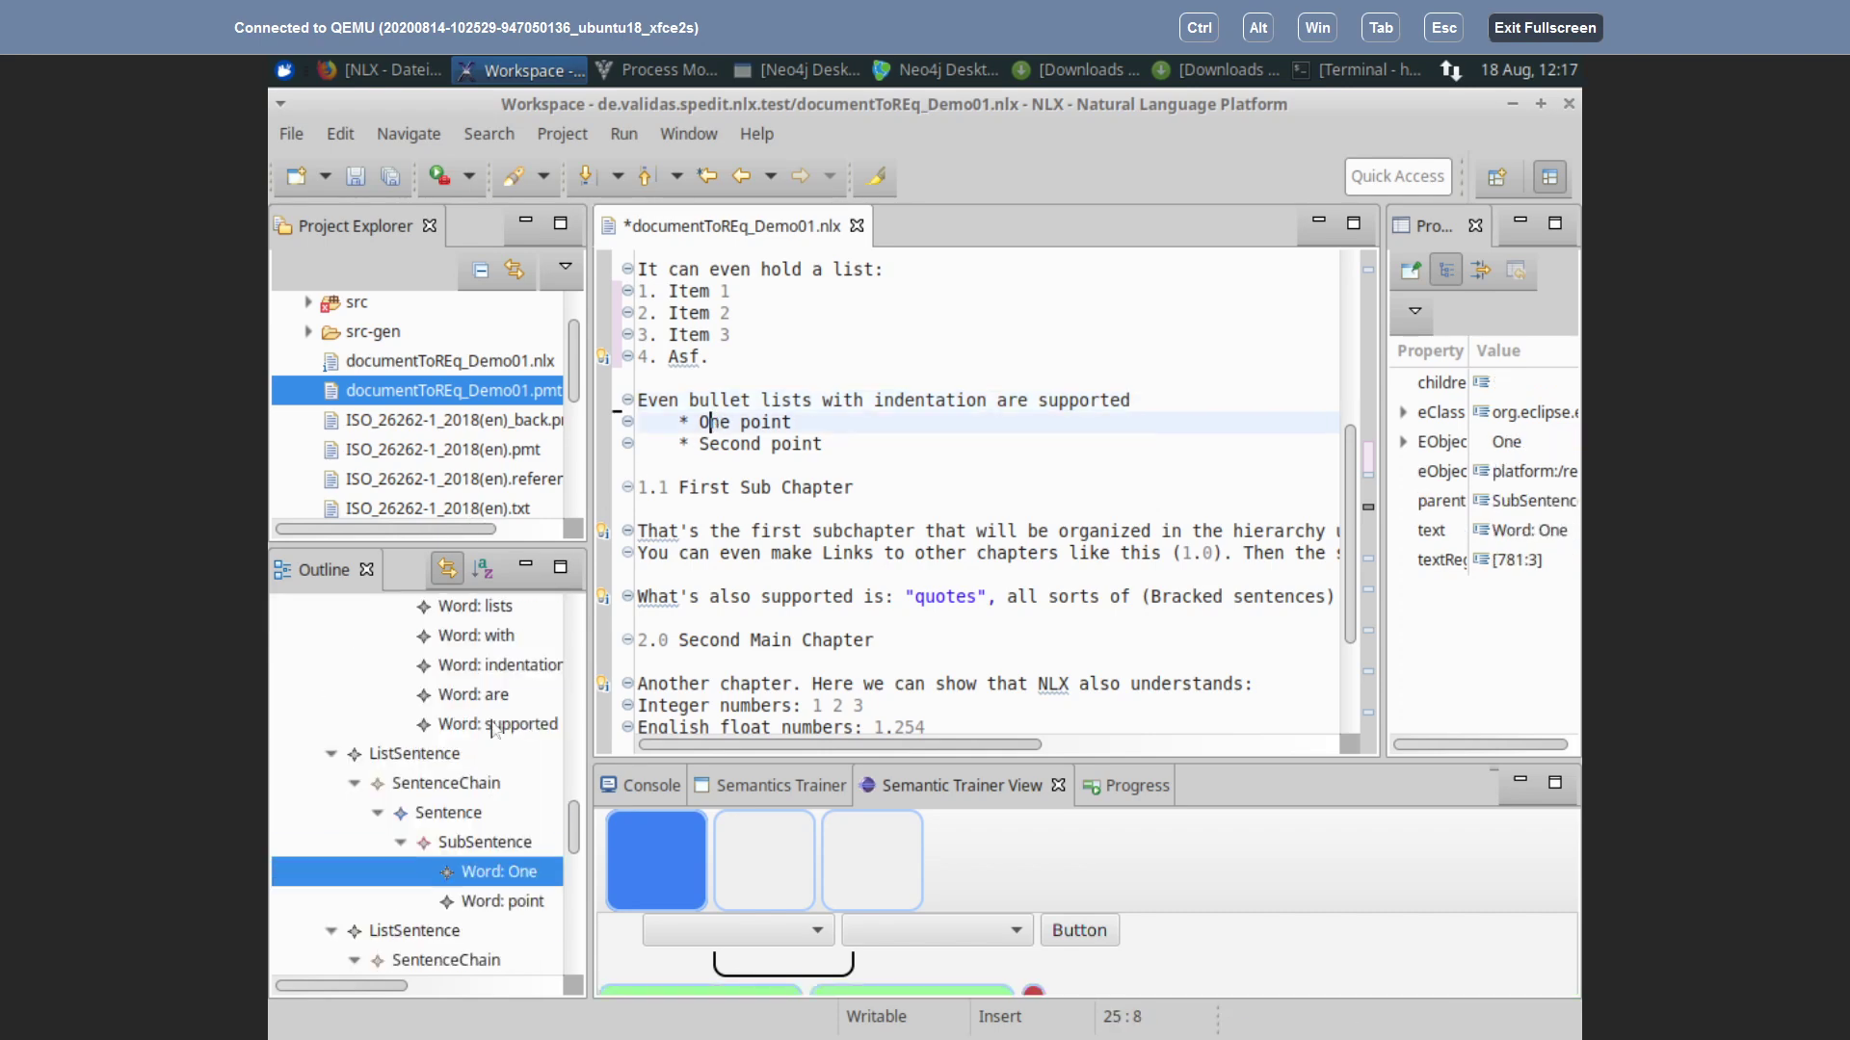
{"action": "left_click", "coordinate": [424, 756]}
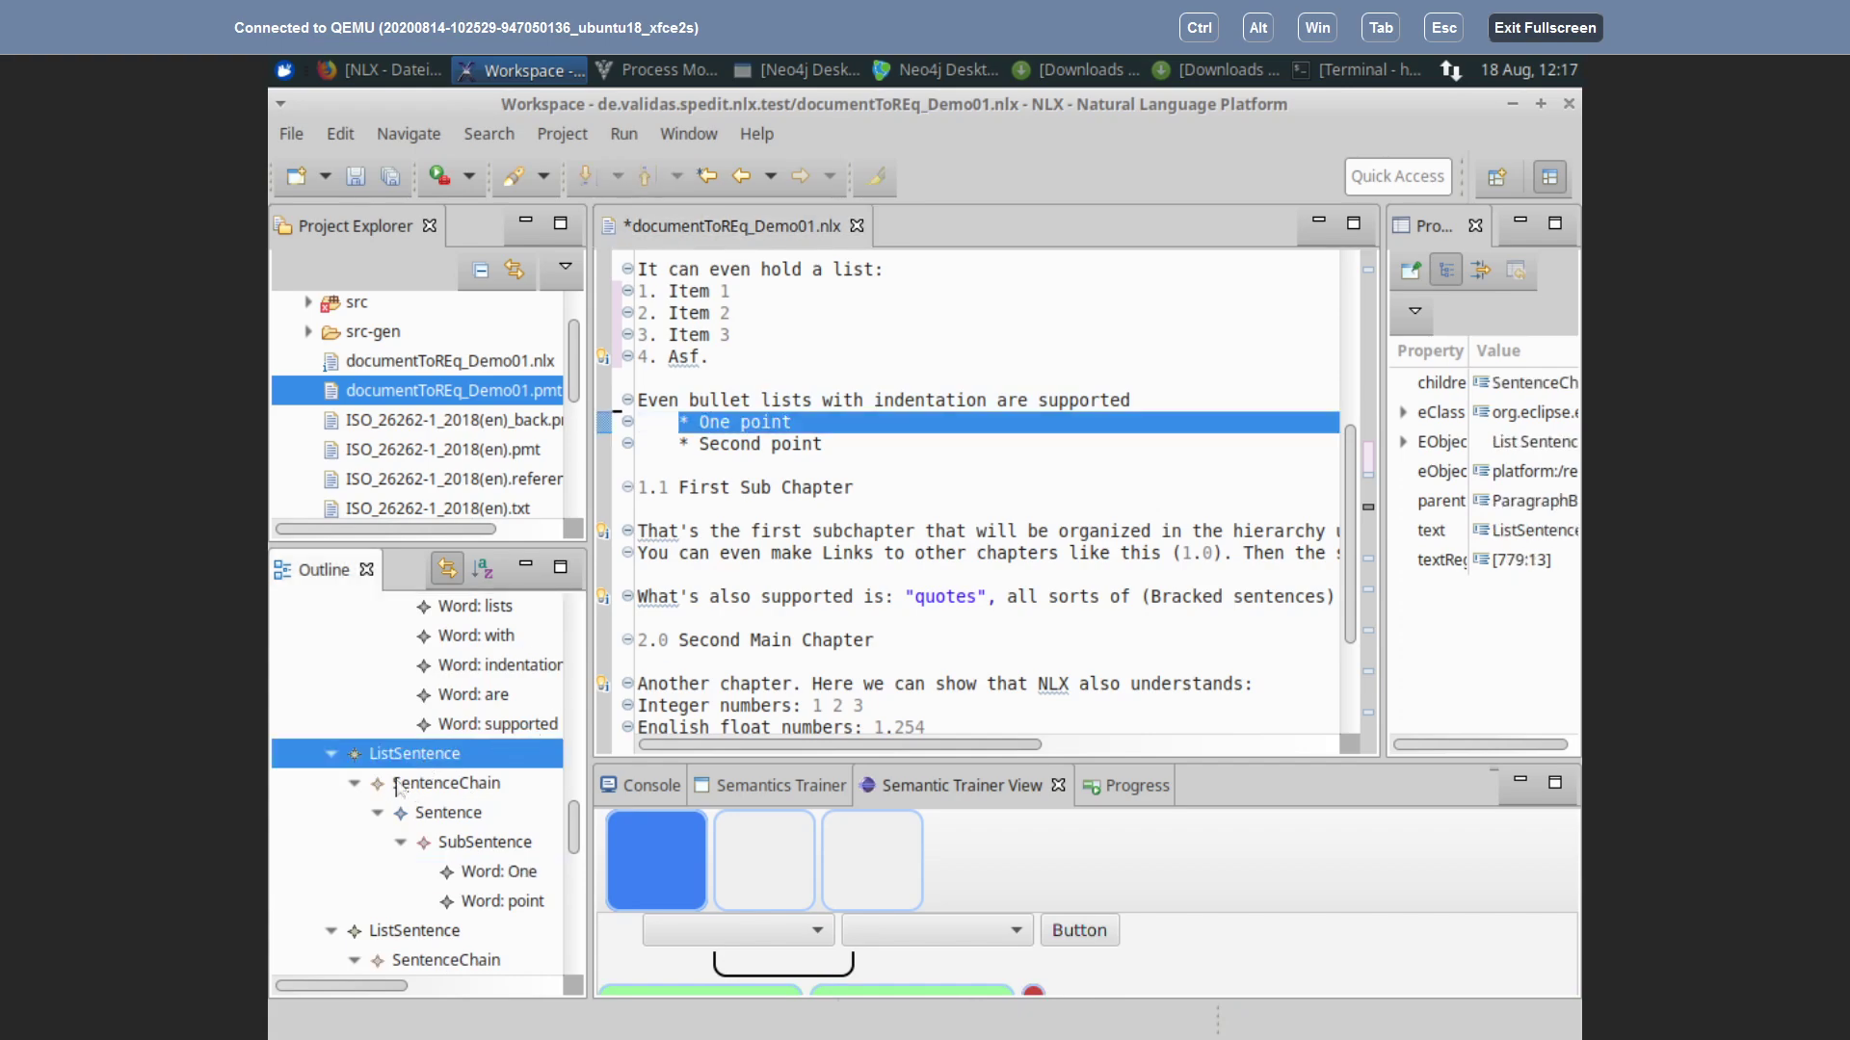
{"action": "left_click", "coordinate": [406, 935]}
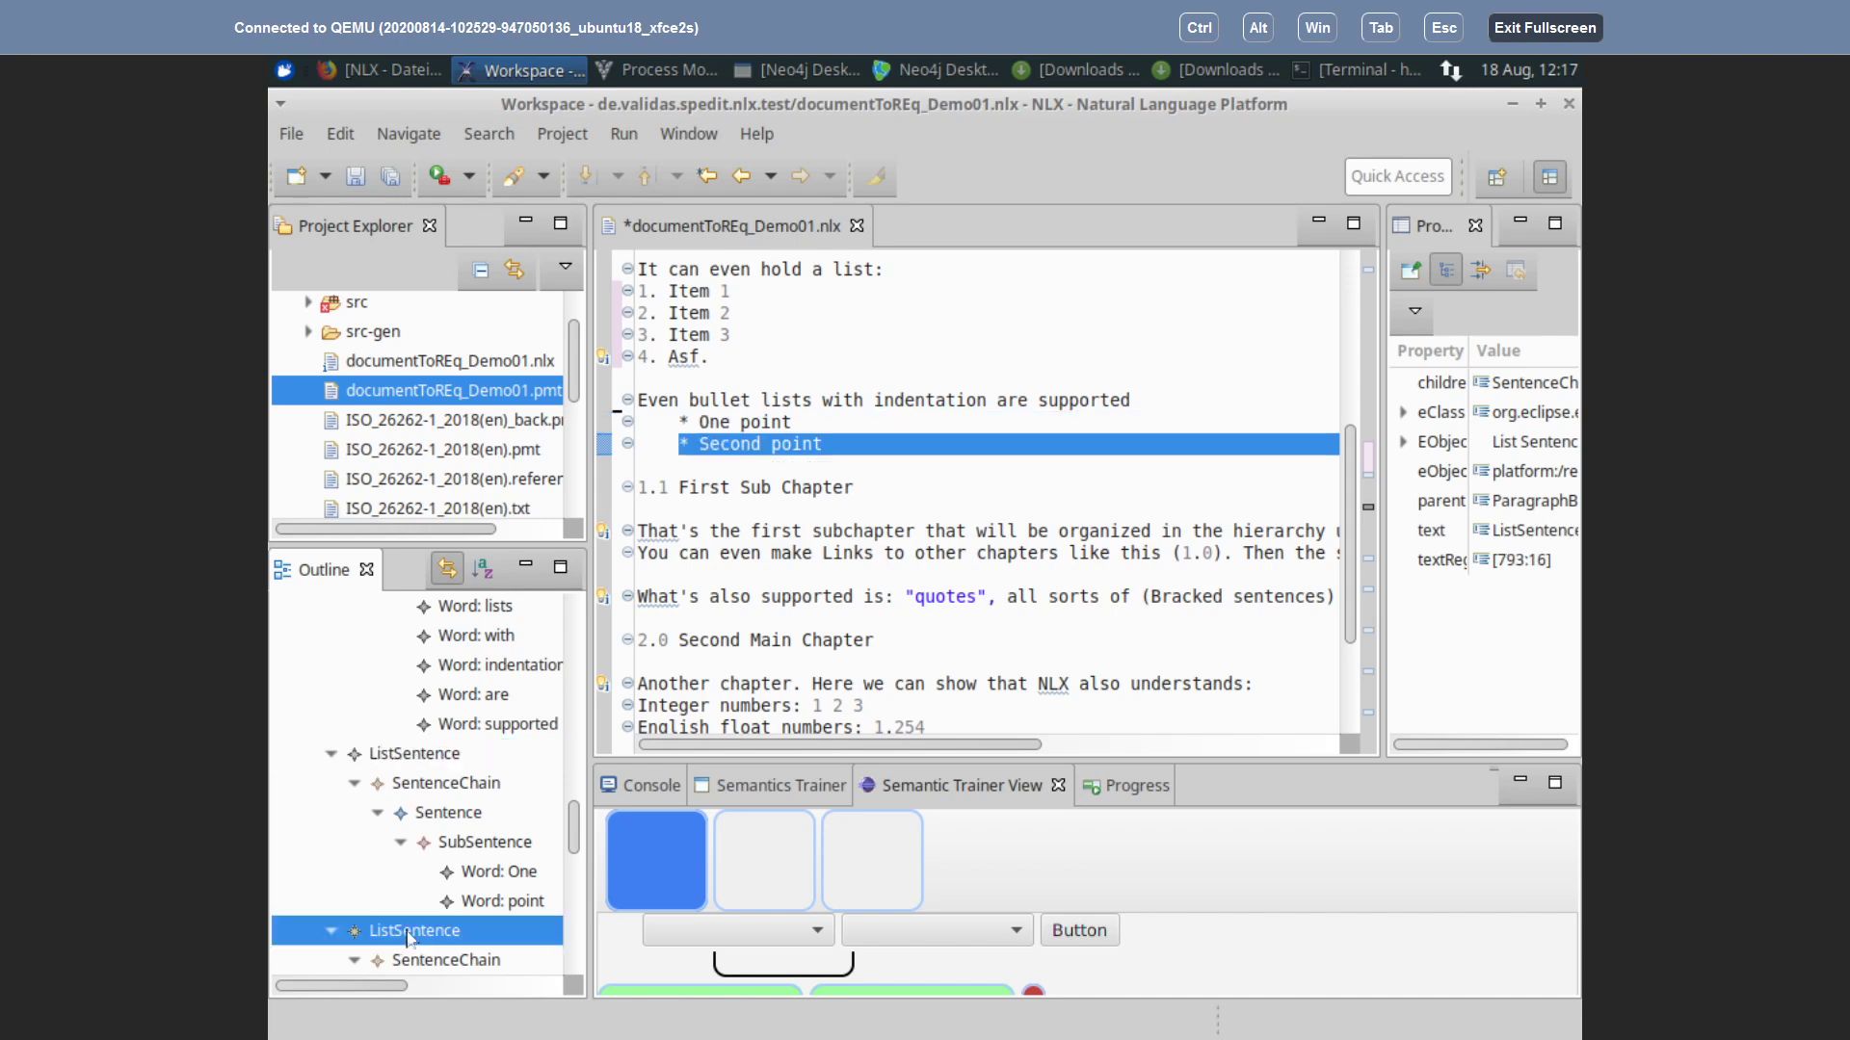
{"action": "scroll", "coordinate": [462, 682], "scroll_direction": "up", "scroll_amount": 3}
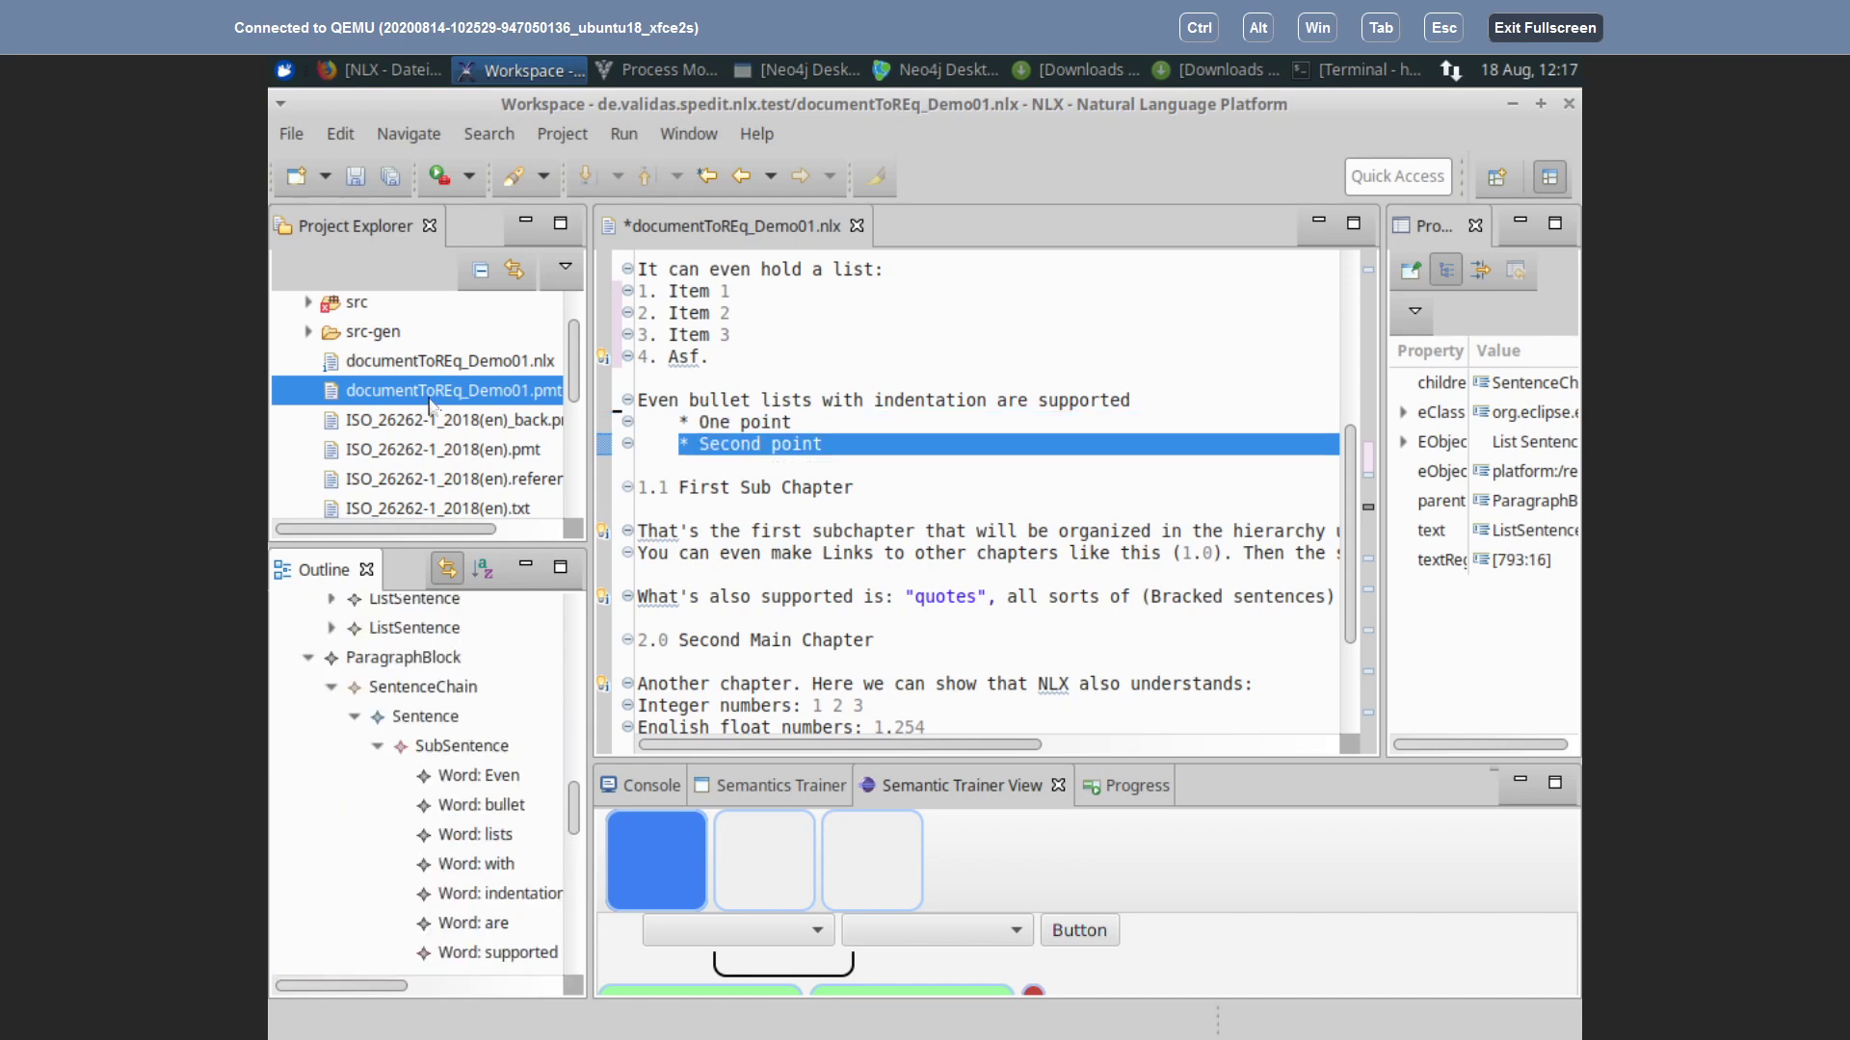
Step: Save the document with Ctrl+S and place the caret on the blank line after the bullets
{"action": "key", "text": "ctrl+s"}
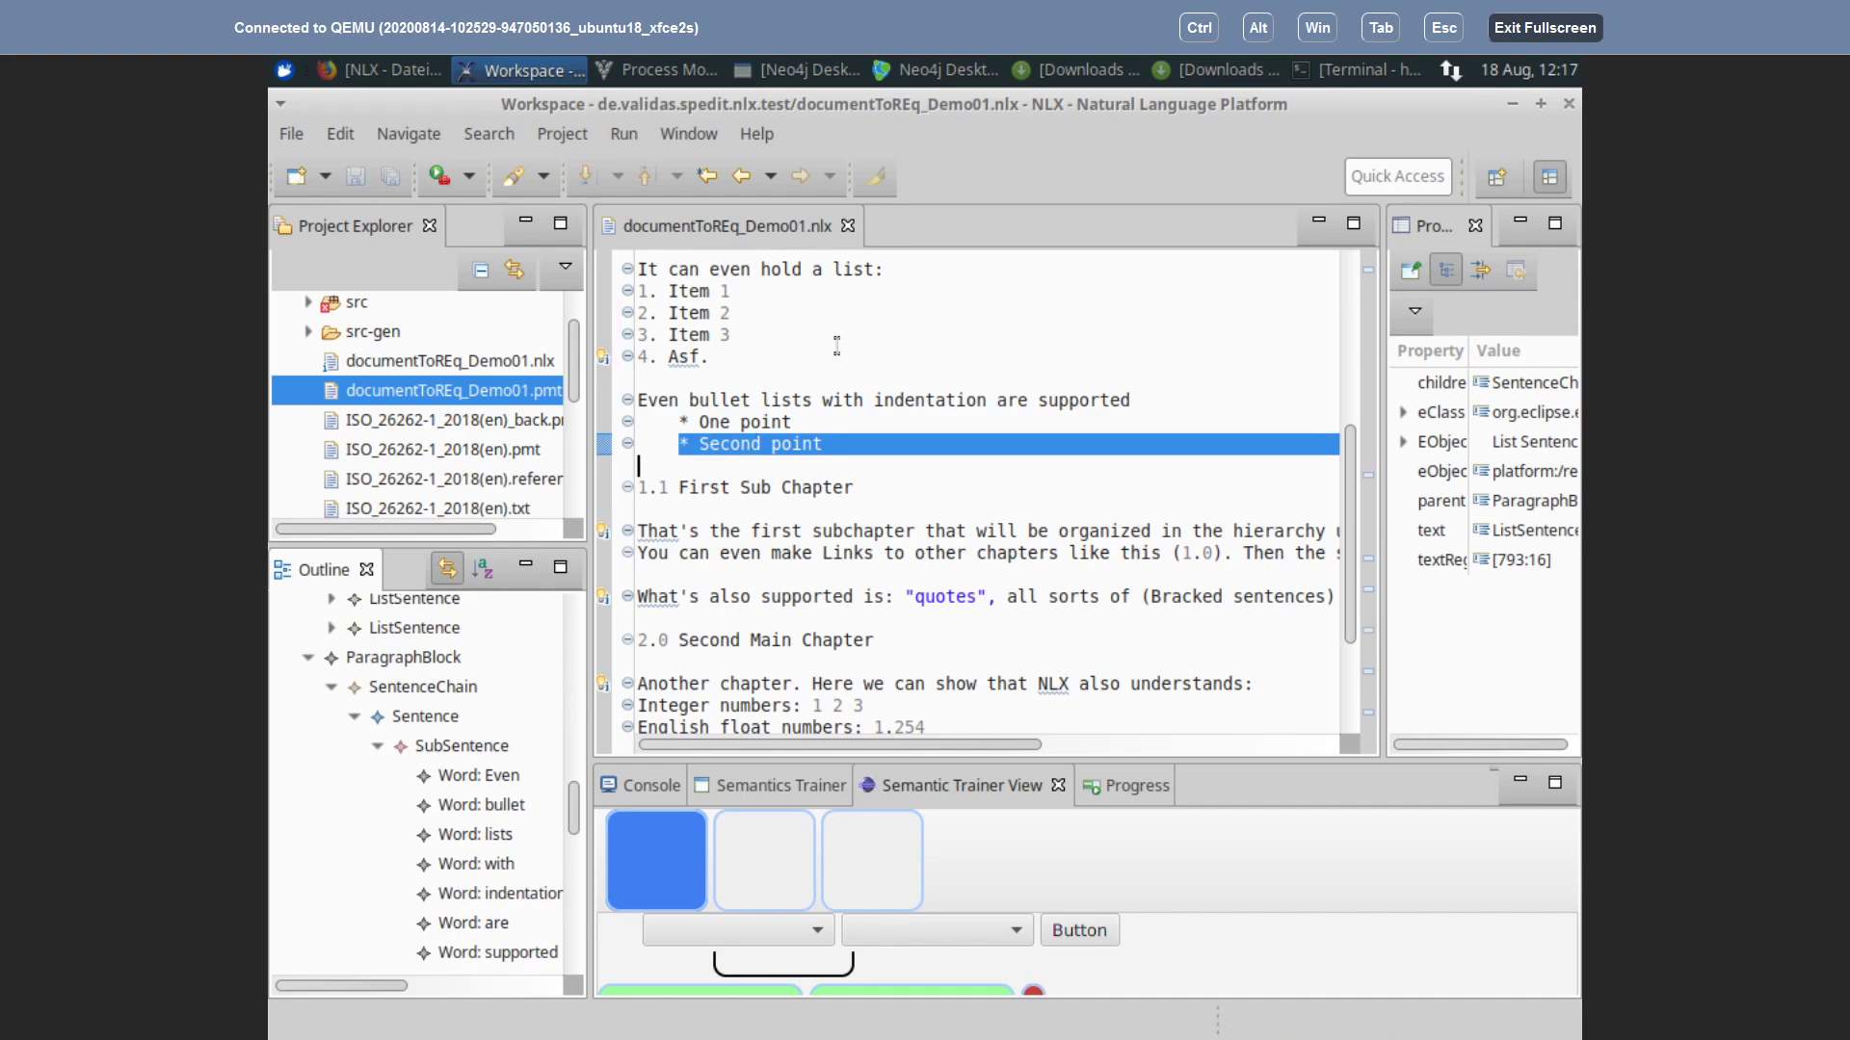
{"action": "scroll", "coordinate": [836, 346], "scroll_direction": "up", "scroll_amount": 4}
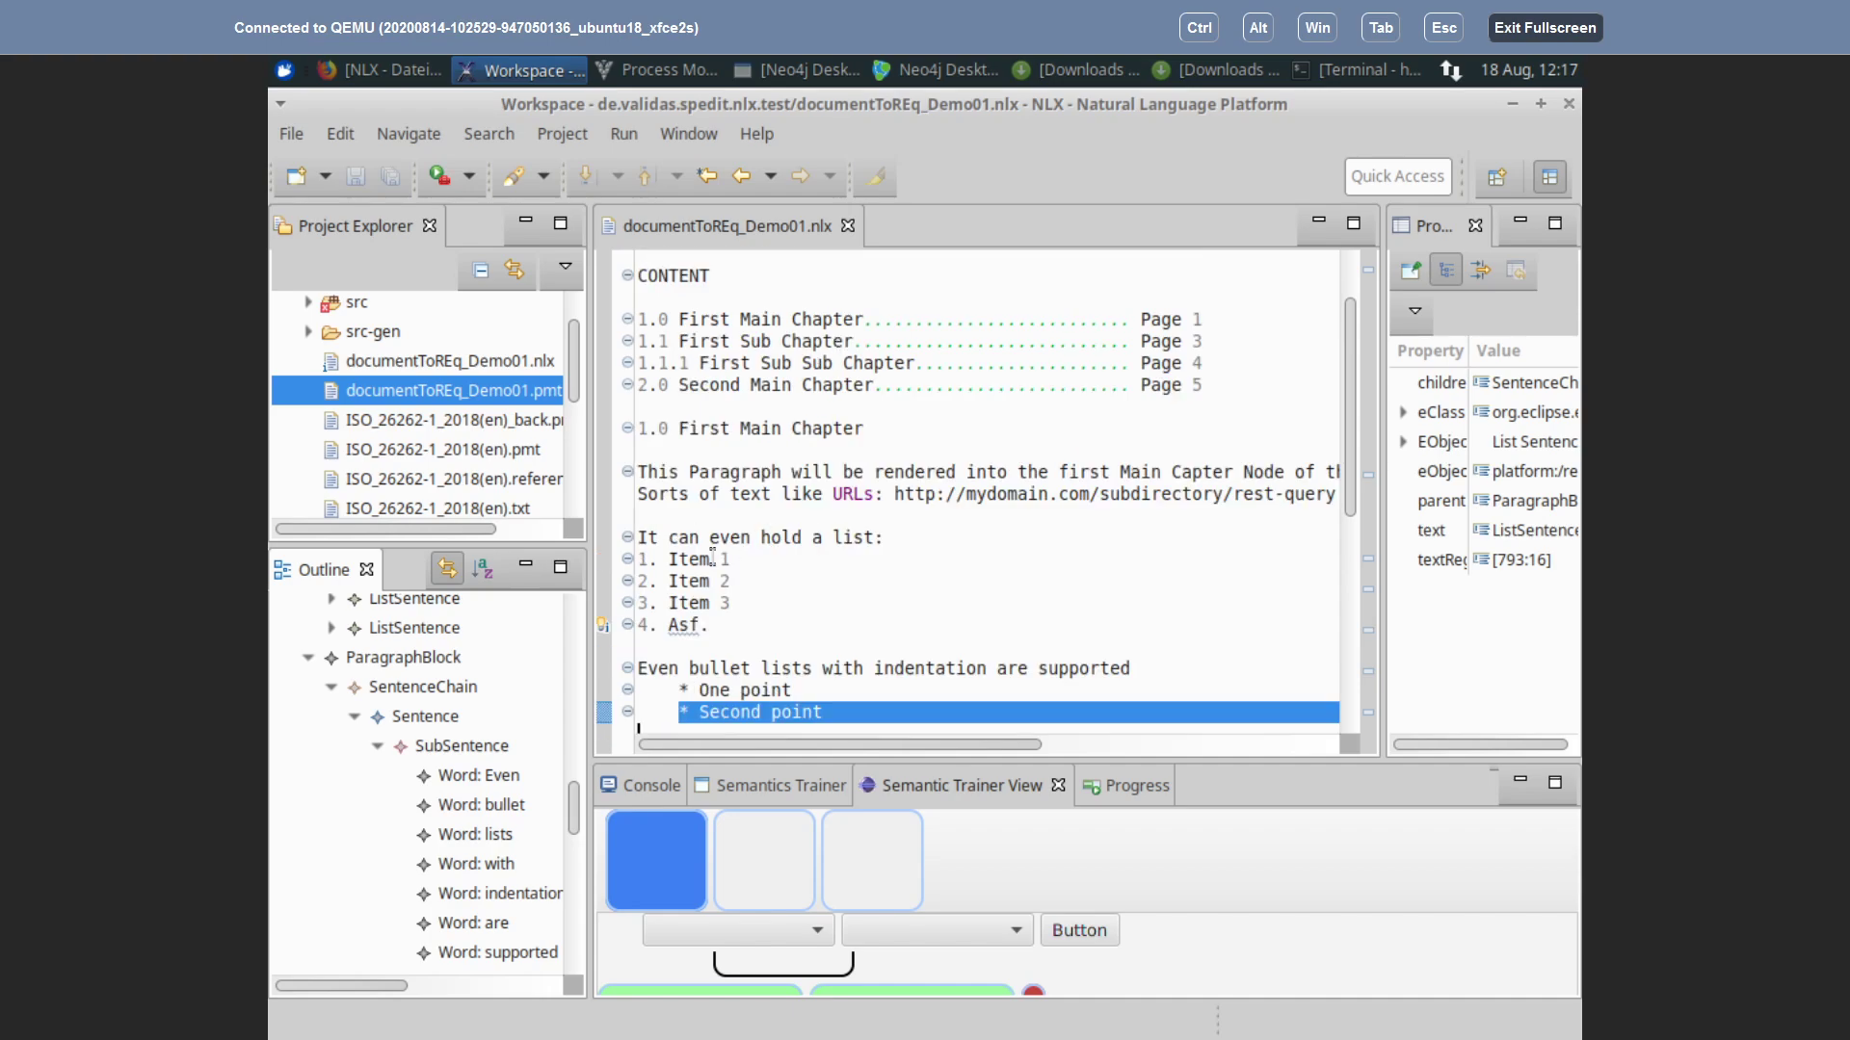
{"action": "scroll", "coordinate": [887, 520], "scroll_direction": "down", "scroll_amount": 7}
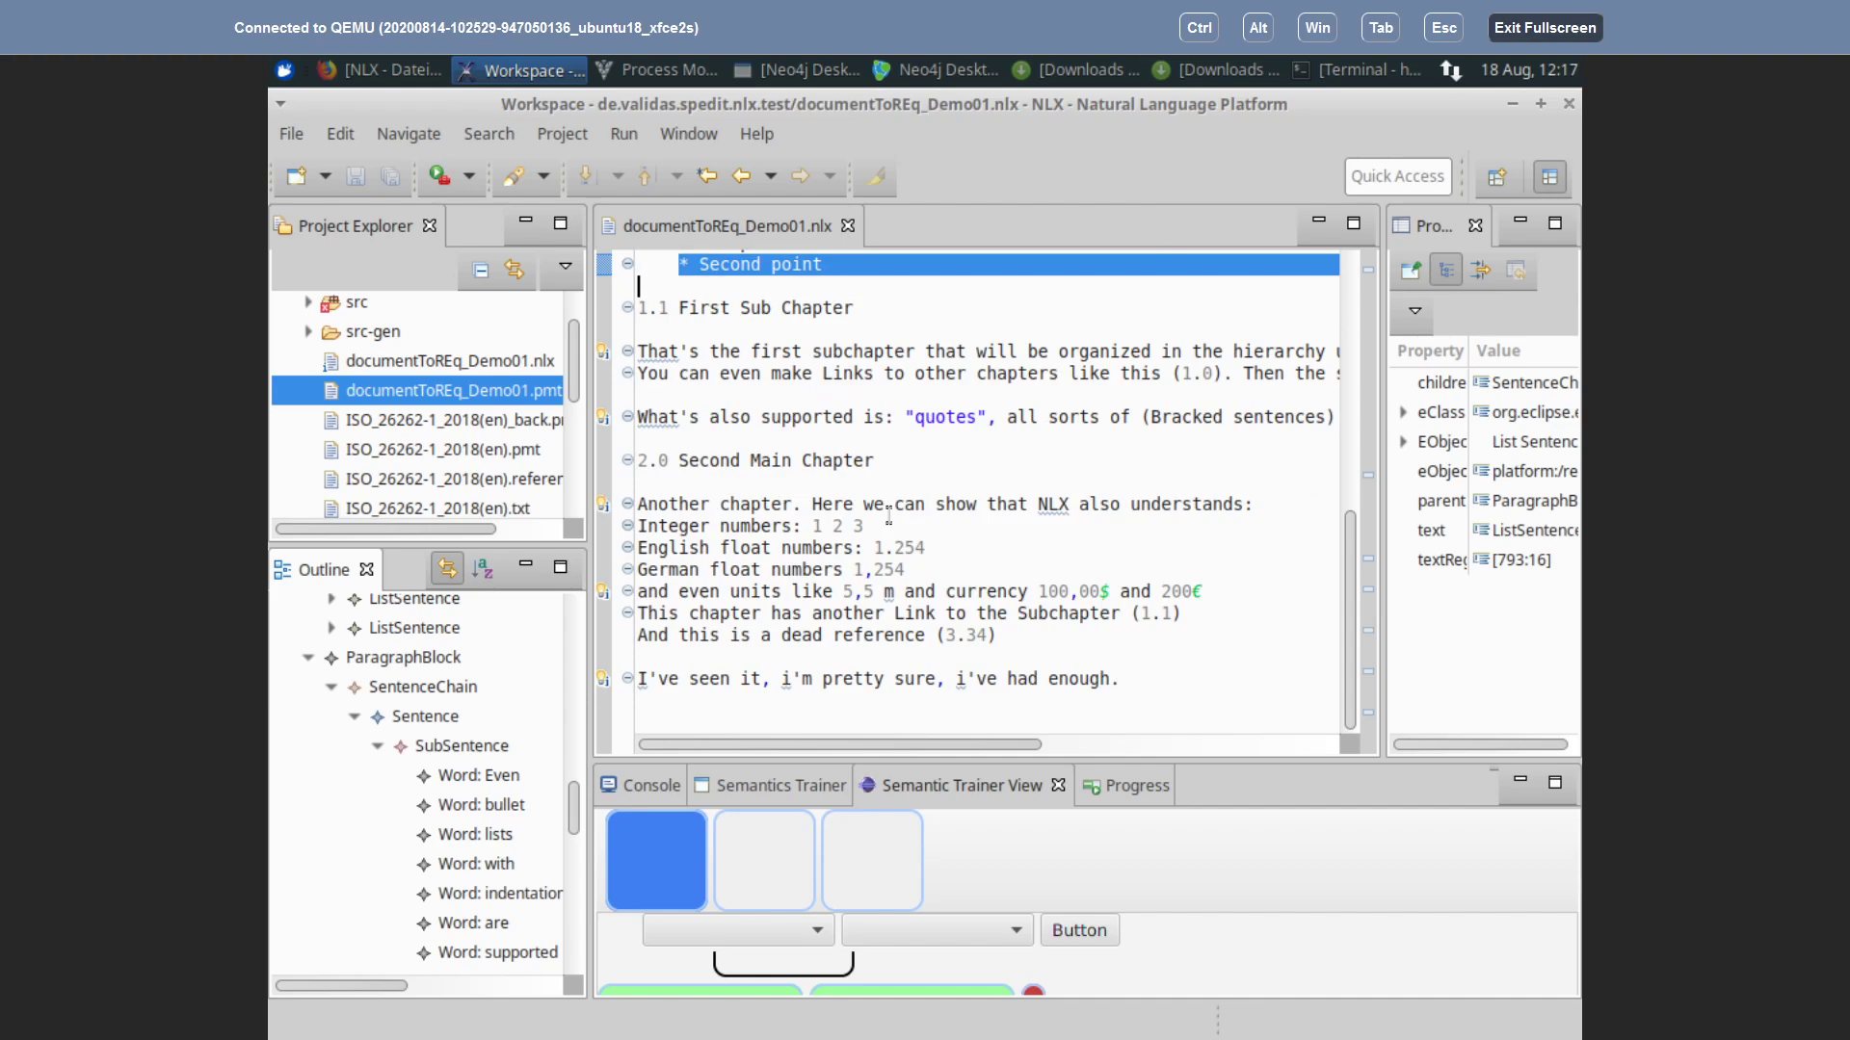
{"action": "scroll", "coordinate": [887, 518], "scroll_direction": "up", "scroll_amount": 8}
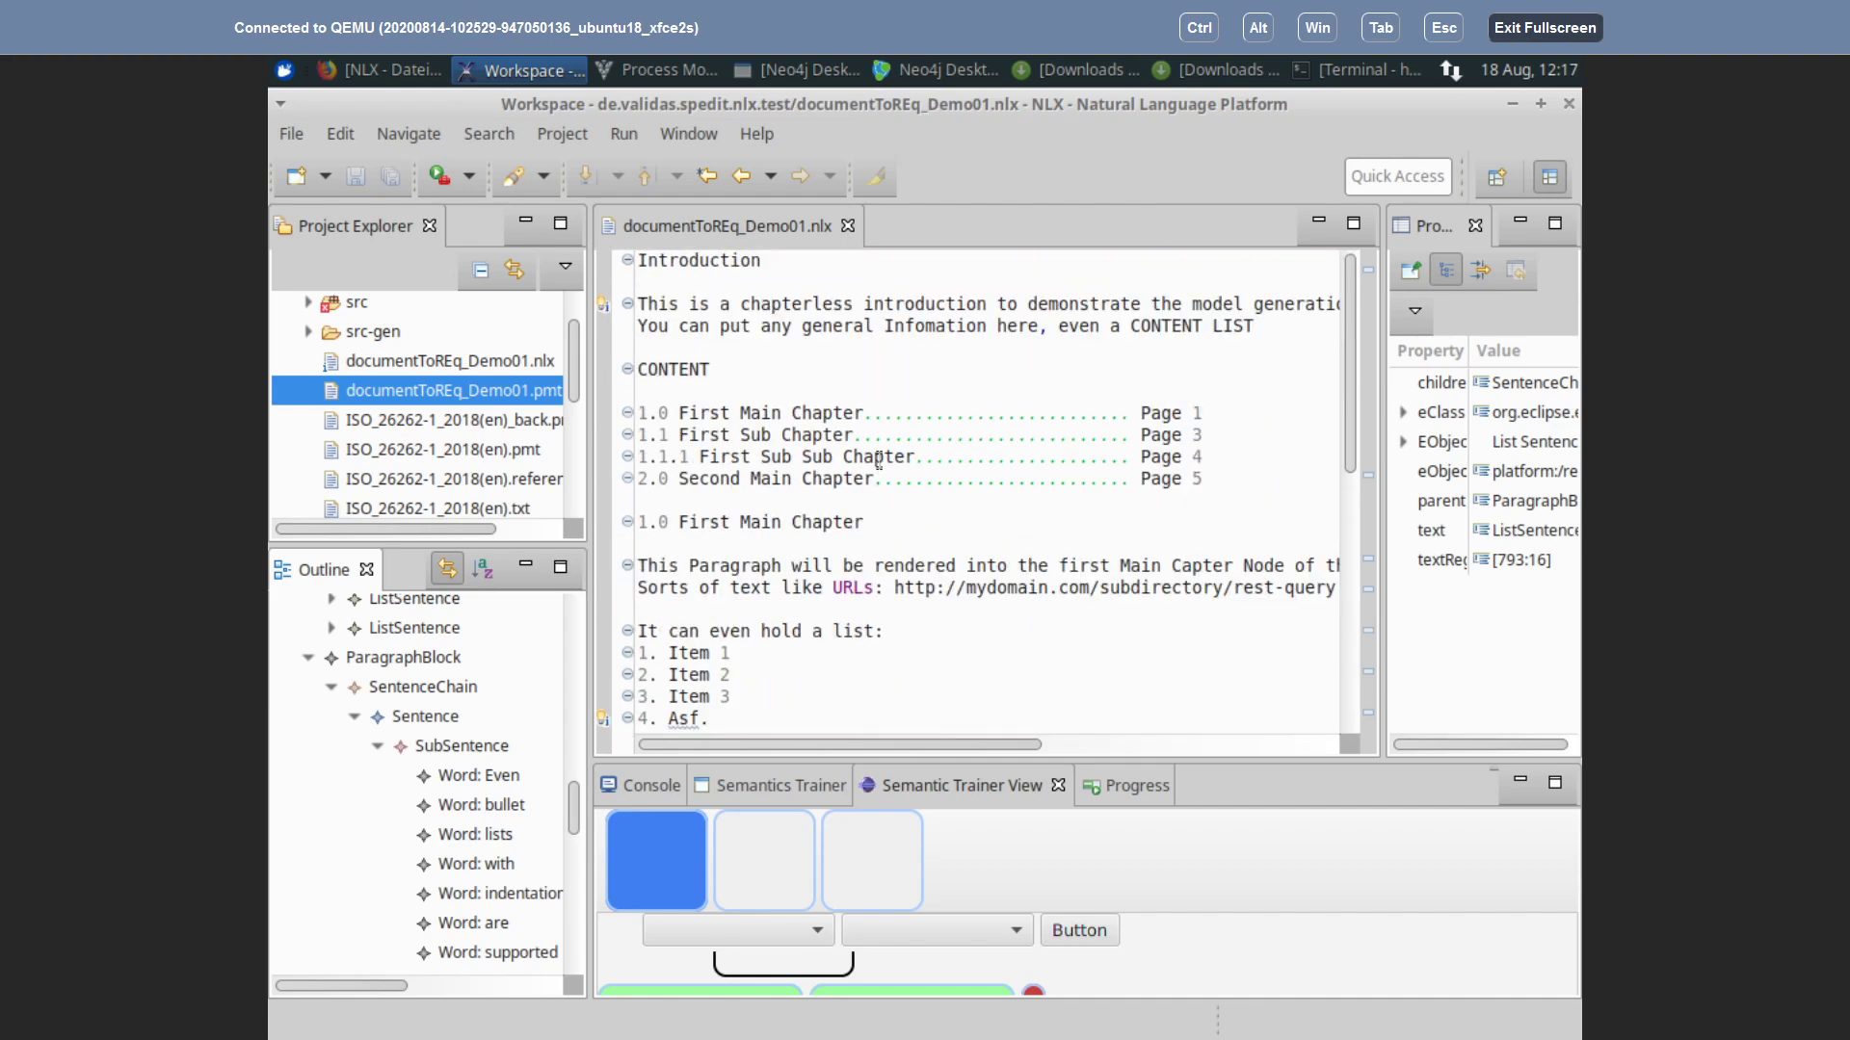
{"action": "key", "text": "alt+Tab"}
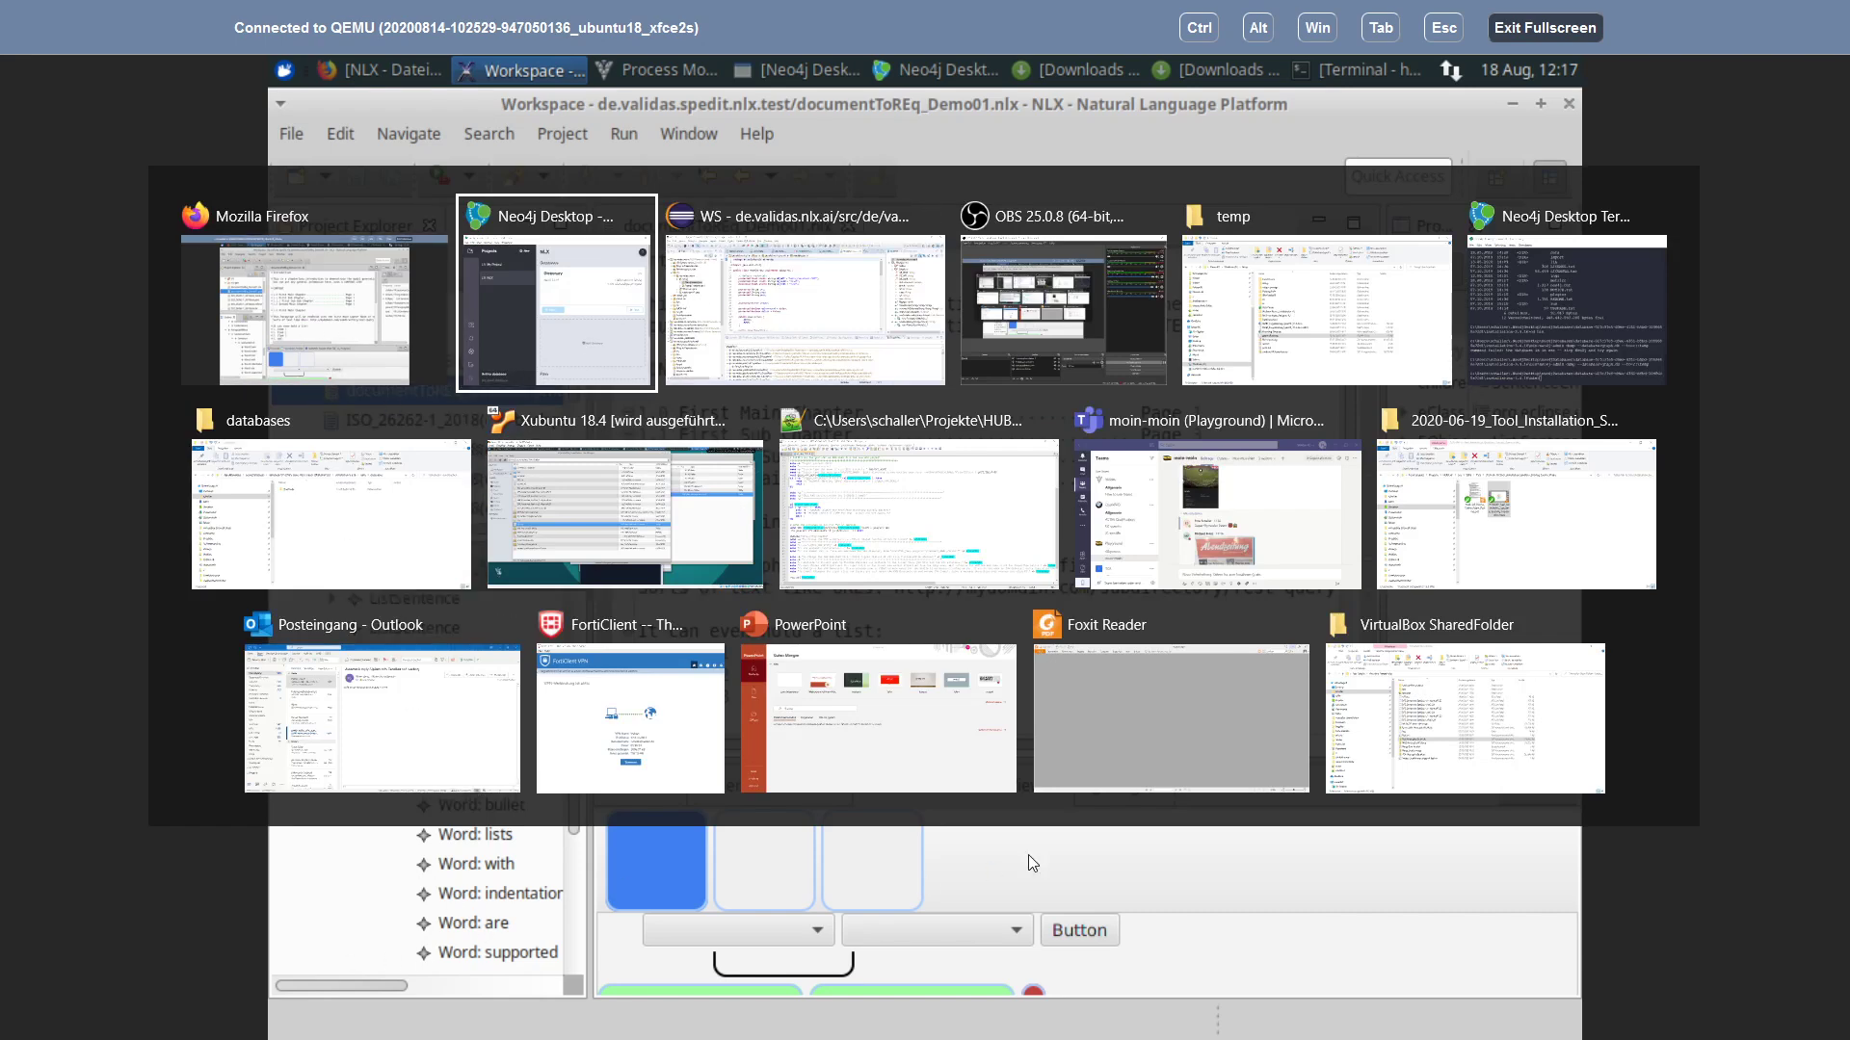
{"action": "left_click", "coordinate": [363, 909]}
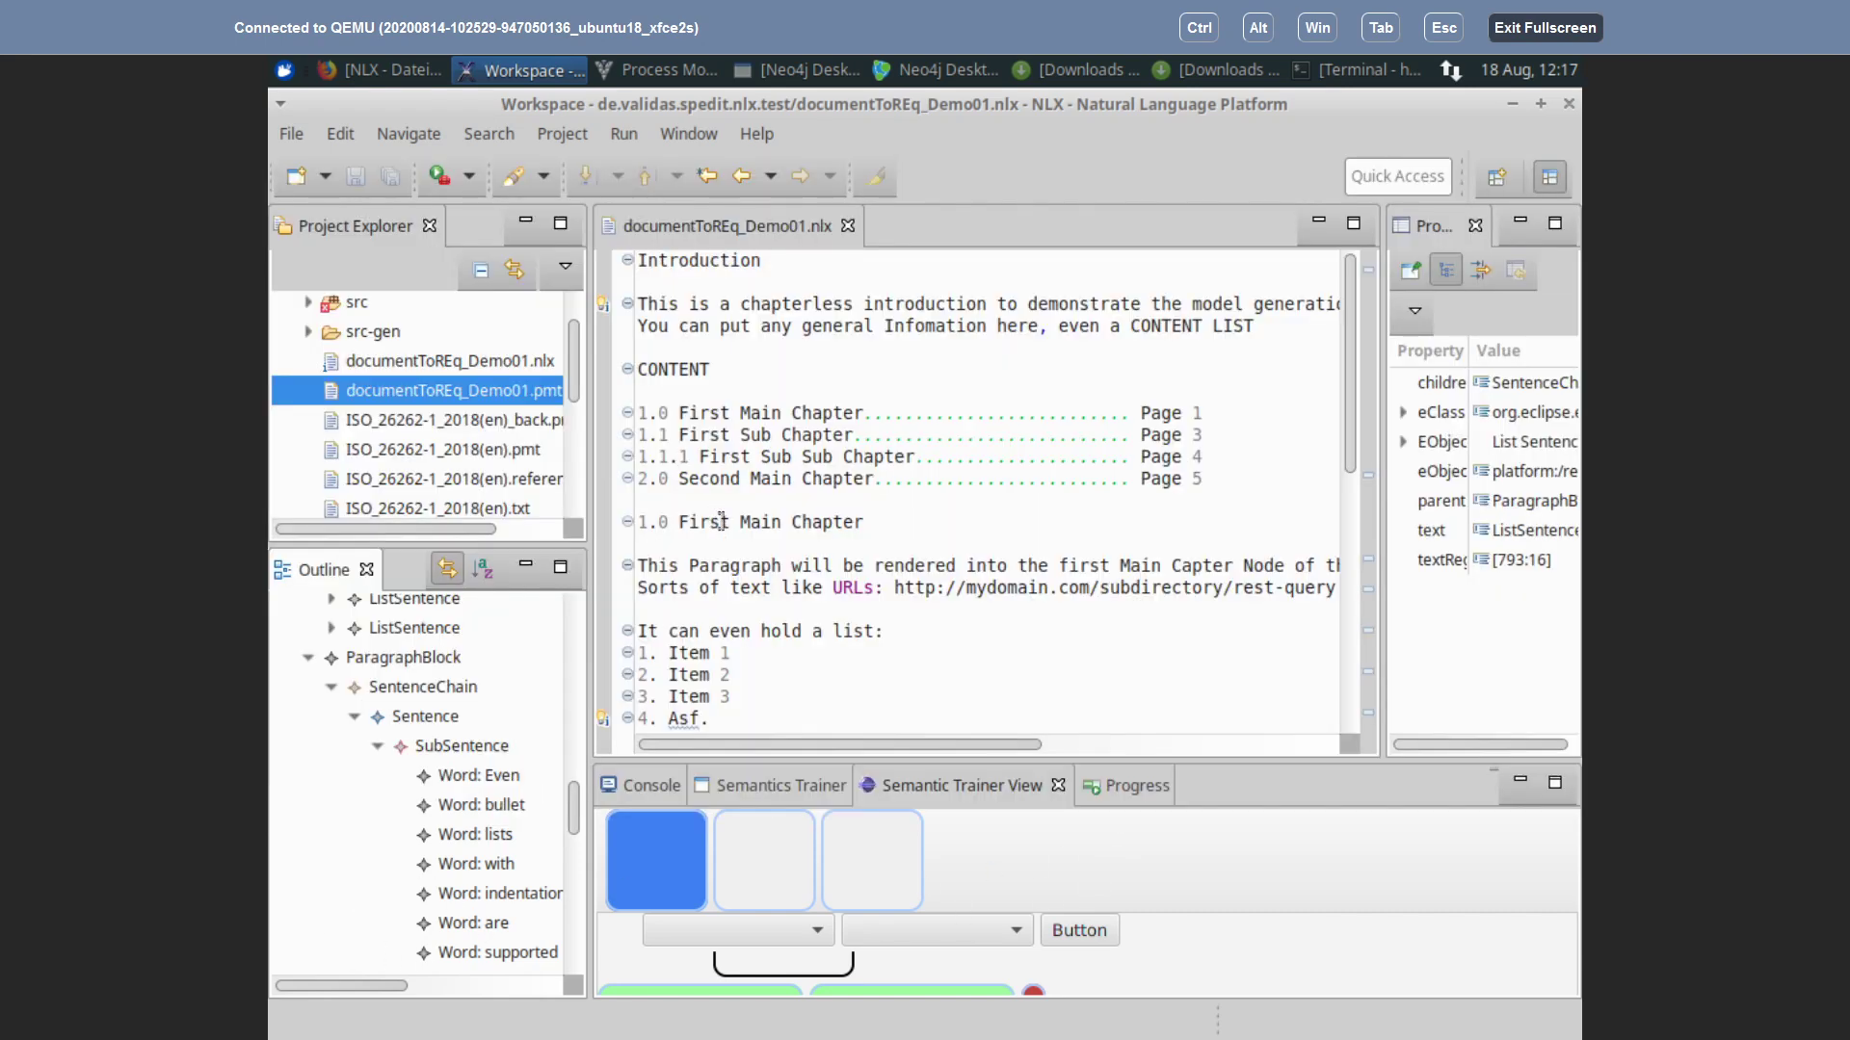
{"action": "scroll", "coordinate": [793, 536], "scroll_direction": "down", "scroll_amount": 4}
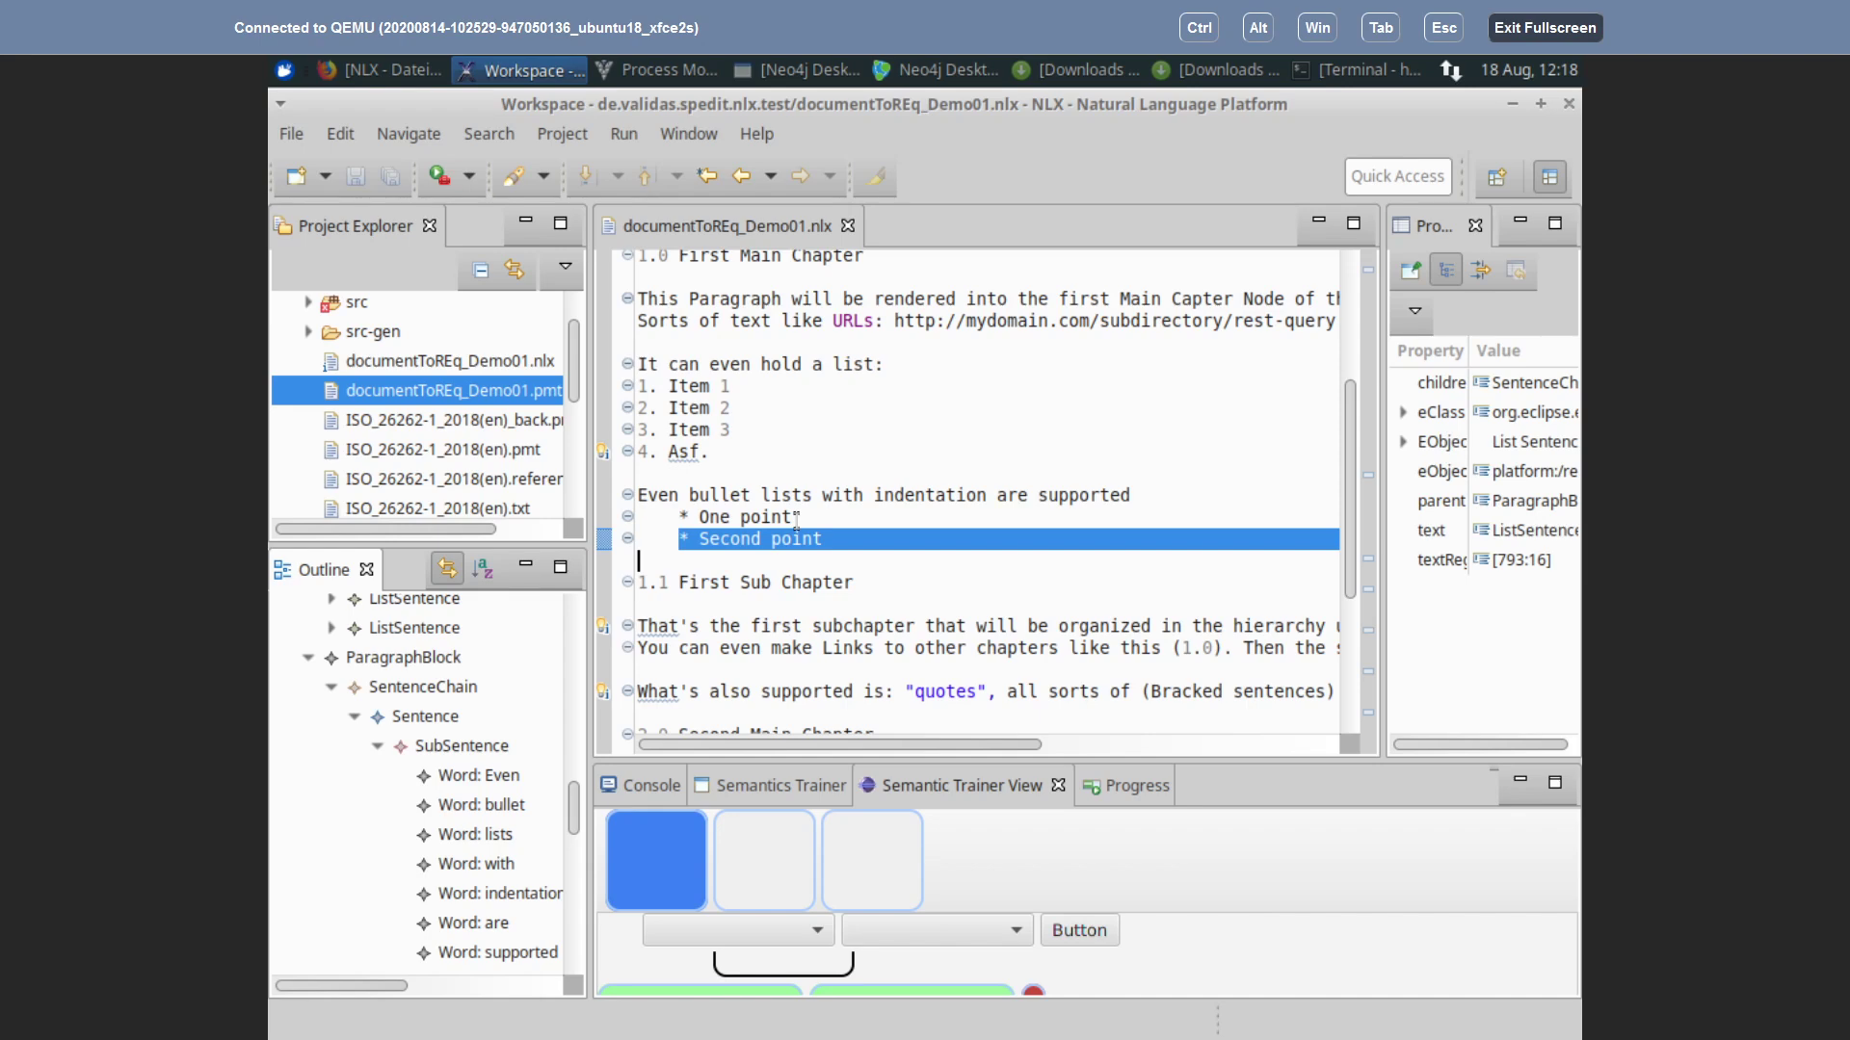
{"action": "left_click", "coordinate": [930, 568]}
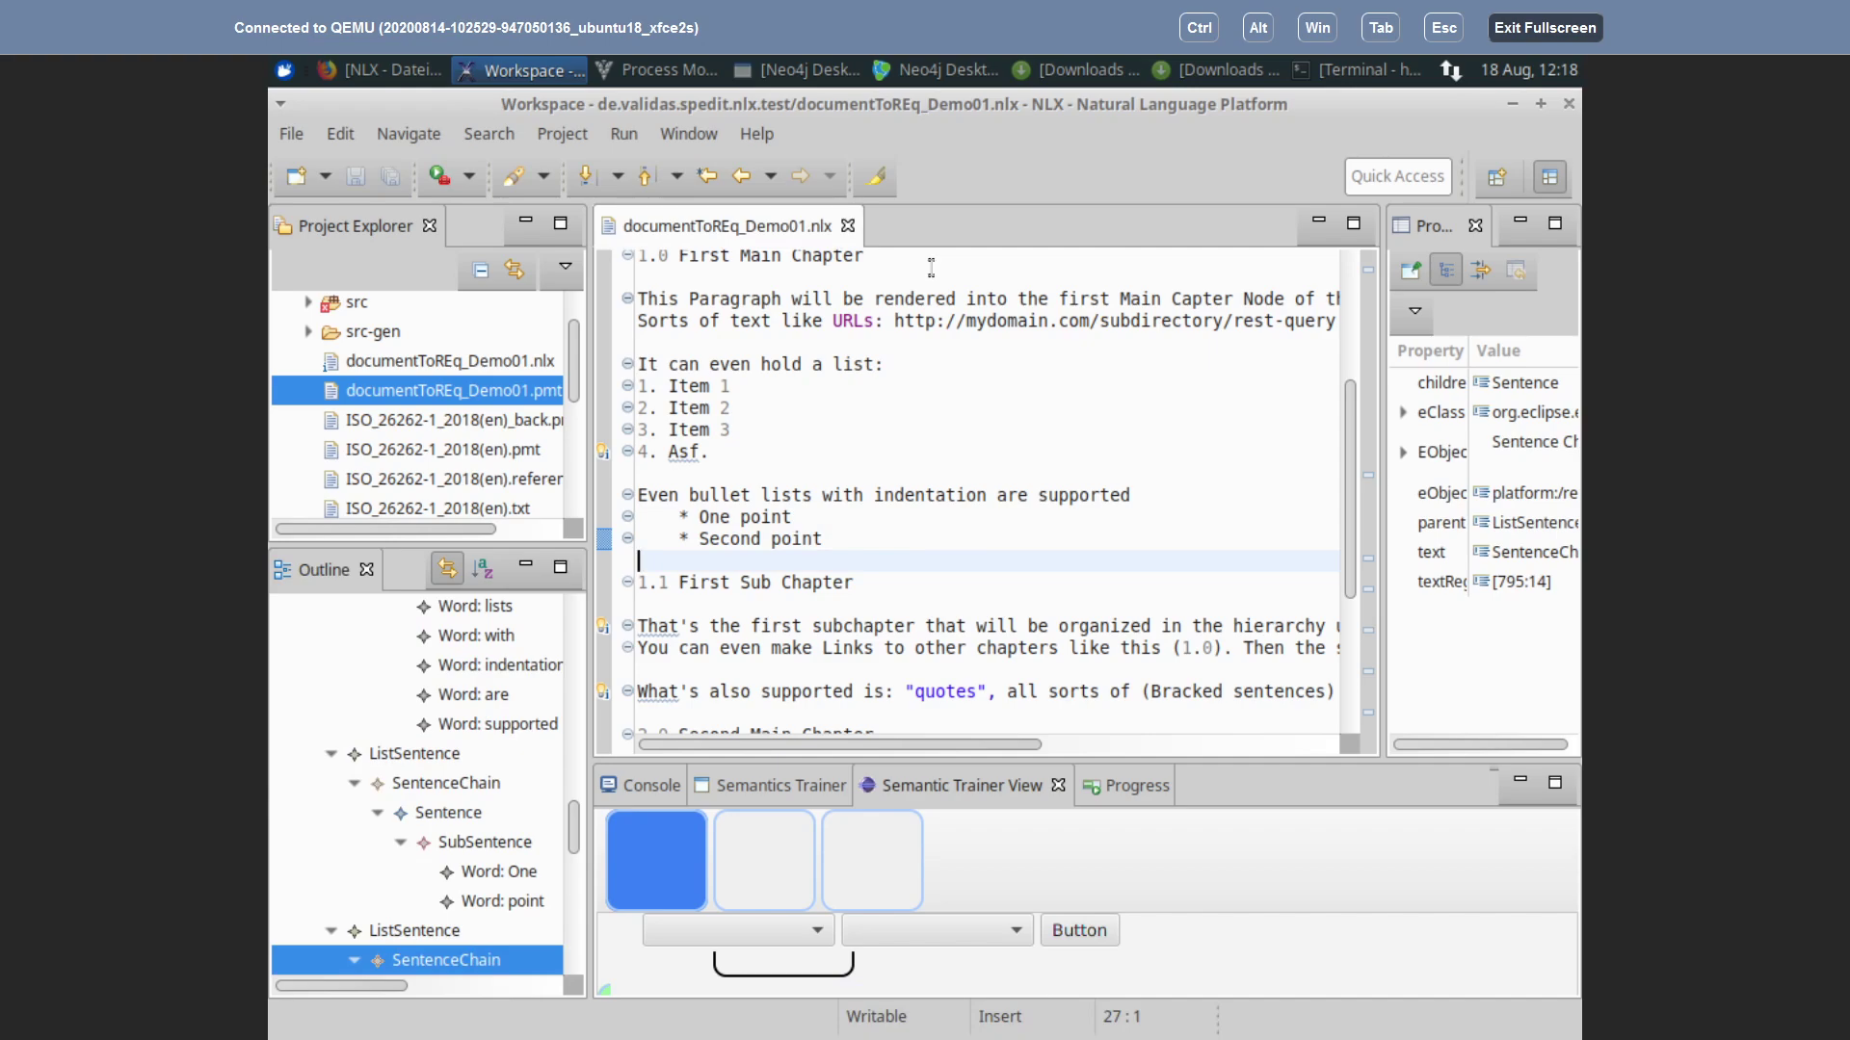
Step: Undo the list-marker edits and the URL typing change with repeated Edit > Undo Typing
{"action": "left_click", "coordinate": [337, 133]}
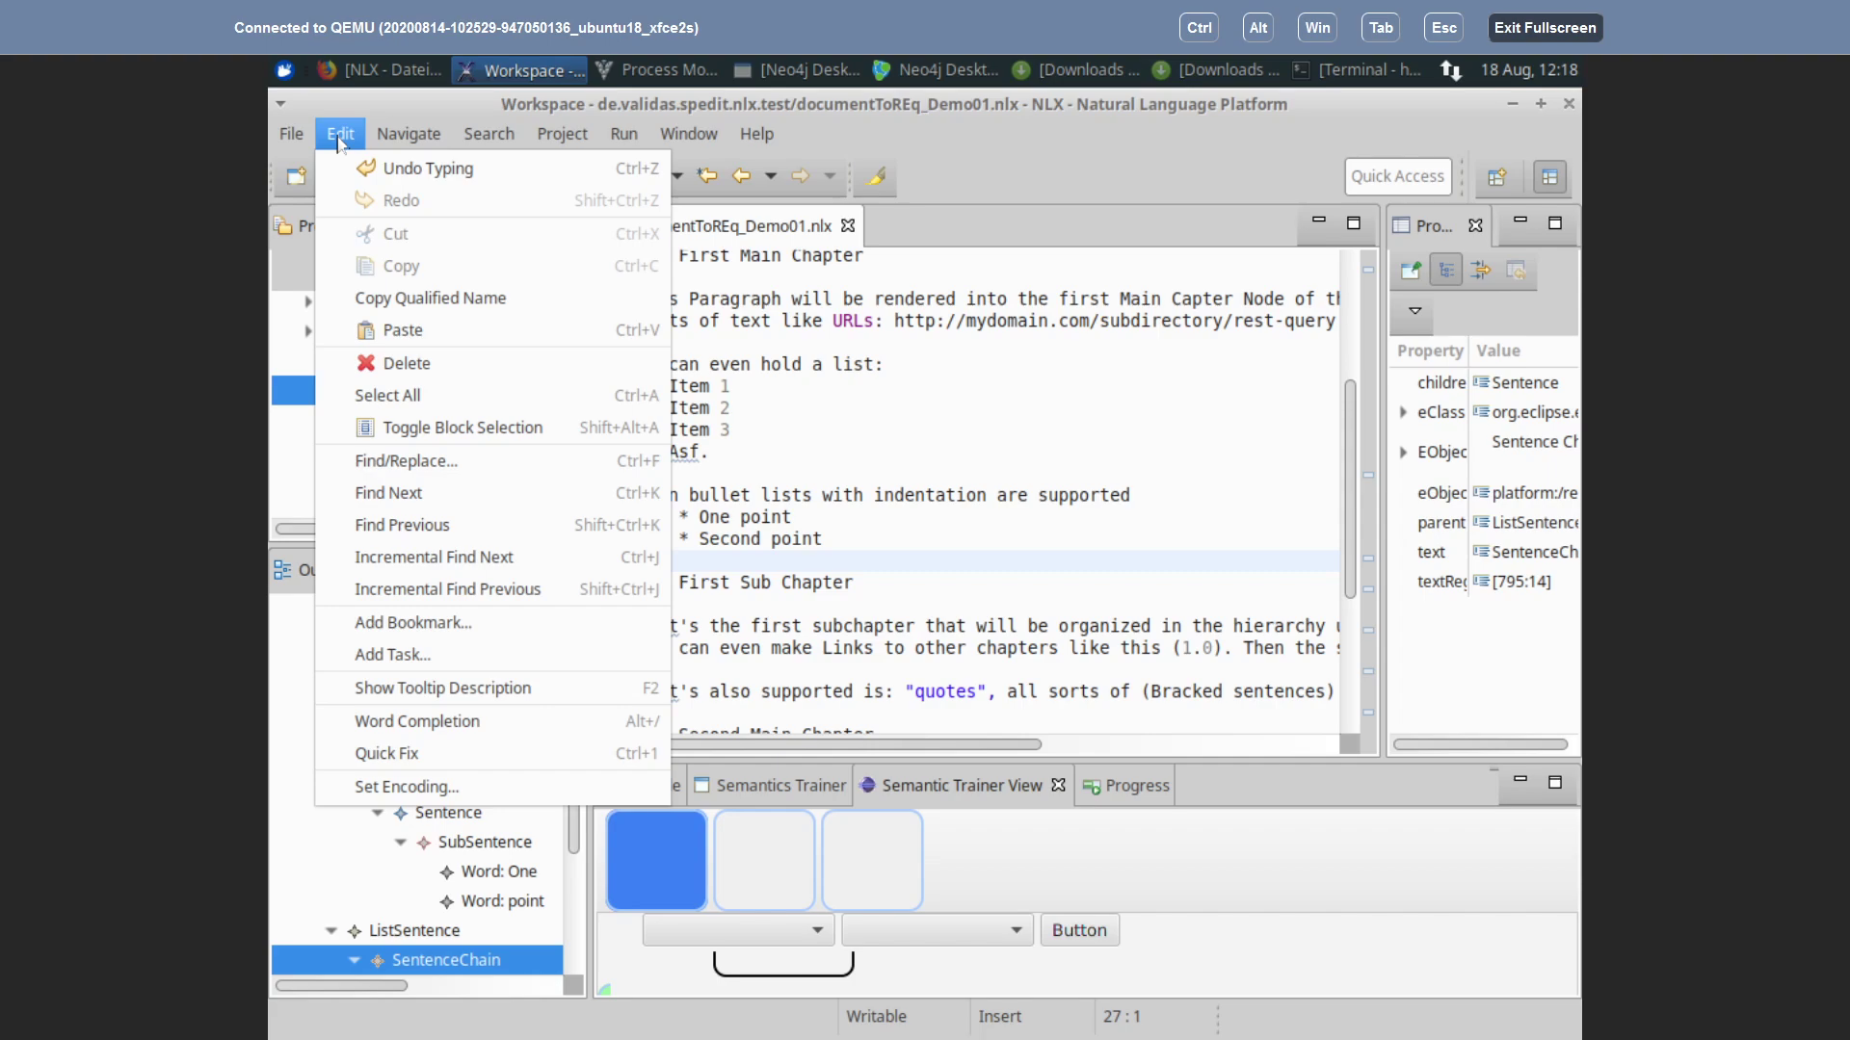
{"action": "mouse_move", "coordinate": [337, 135]}
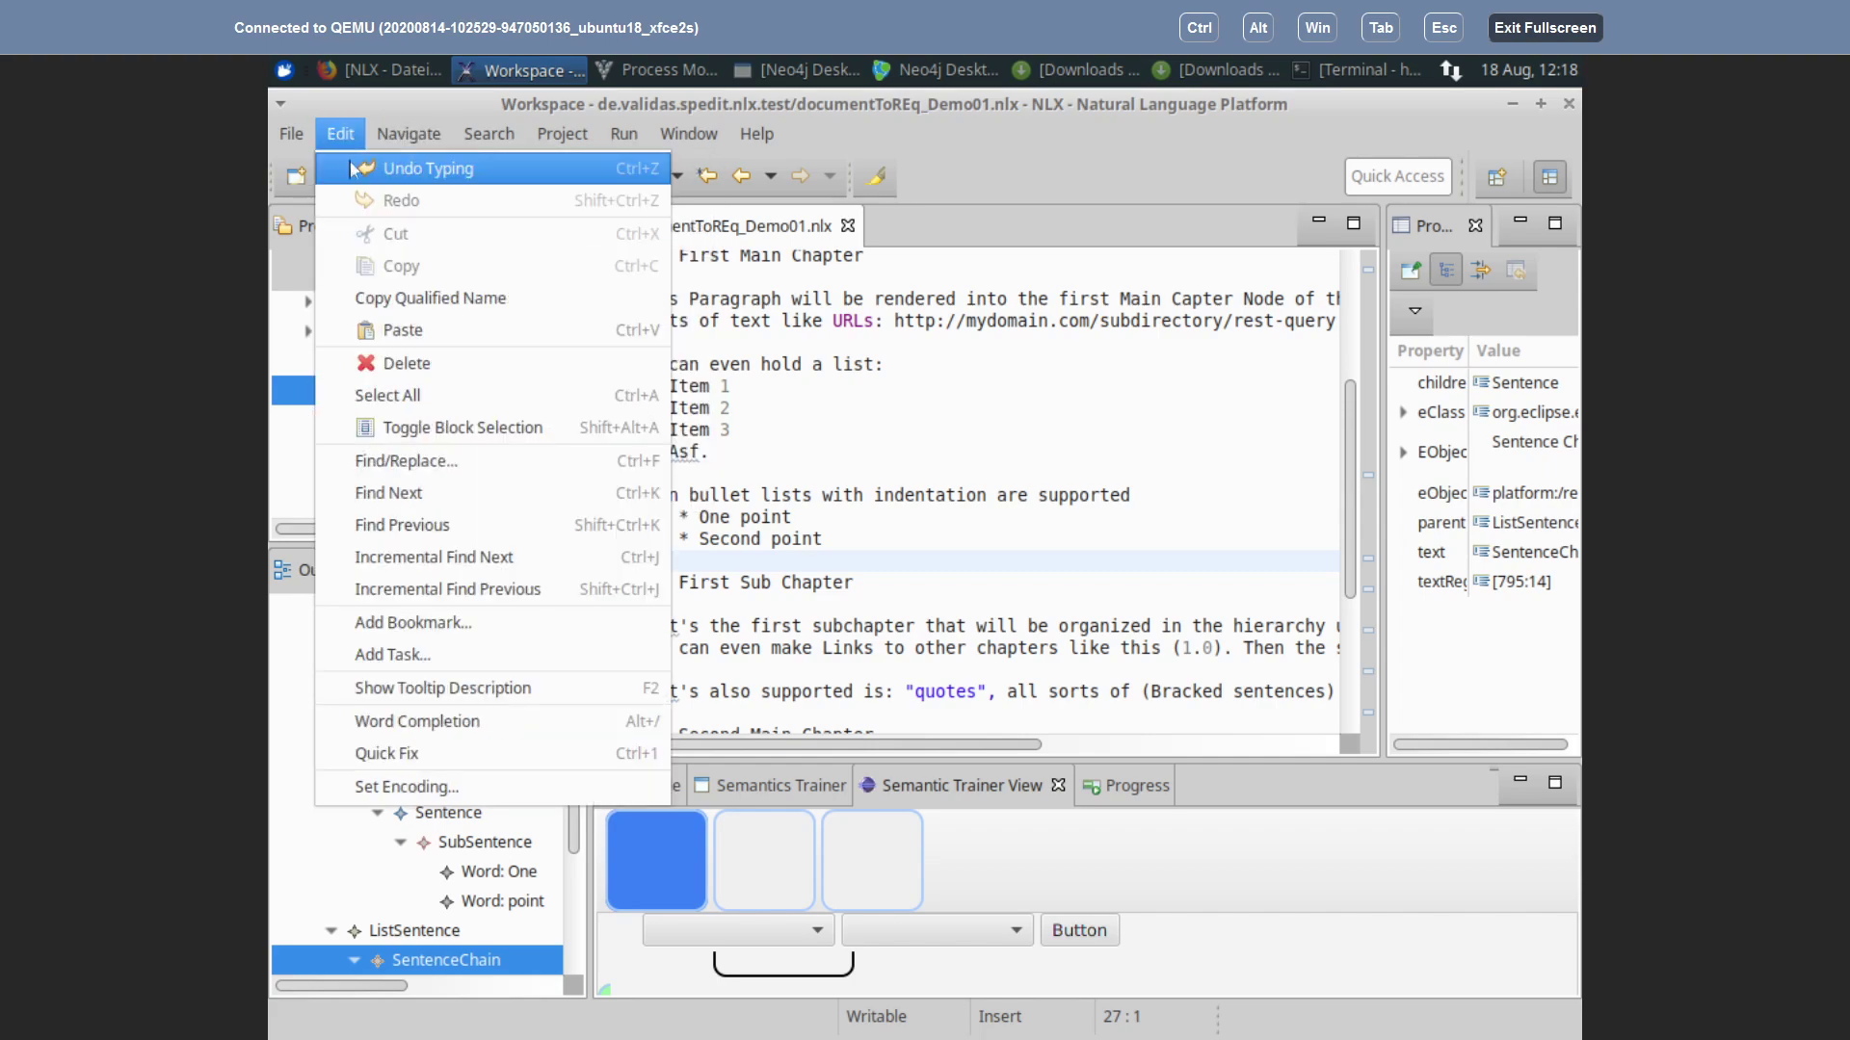
{"action": "left_click", "coordinate": [349, 166]}
{"action": "left_click", "coordinate": [340, 133]}
{"action": "left_click", "coordinate": [349, 166]}
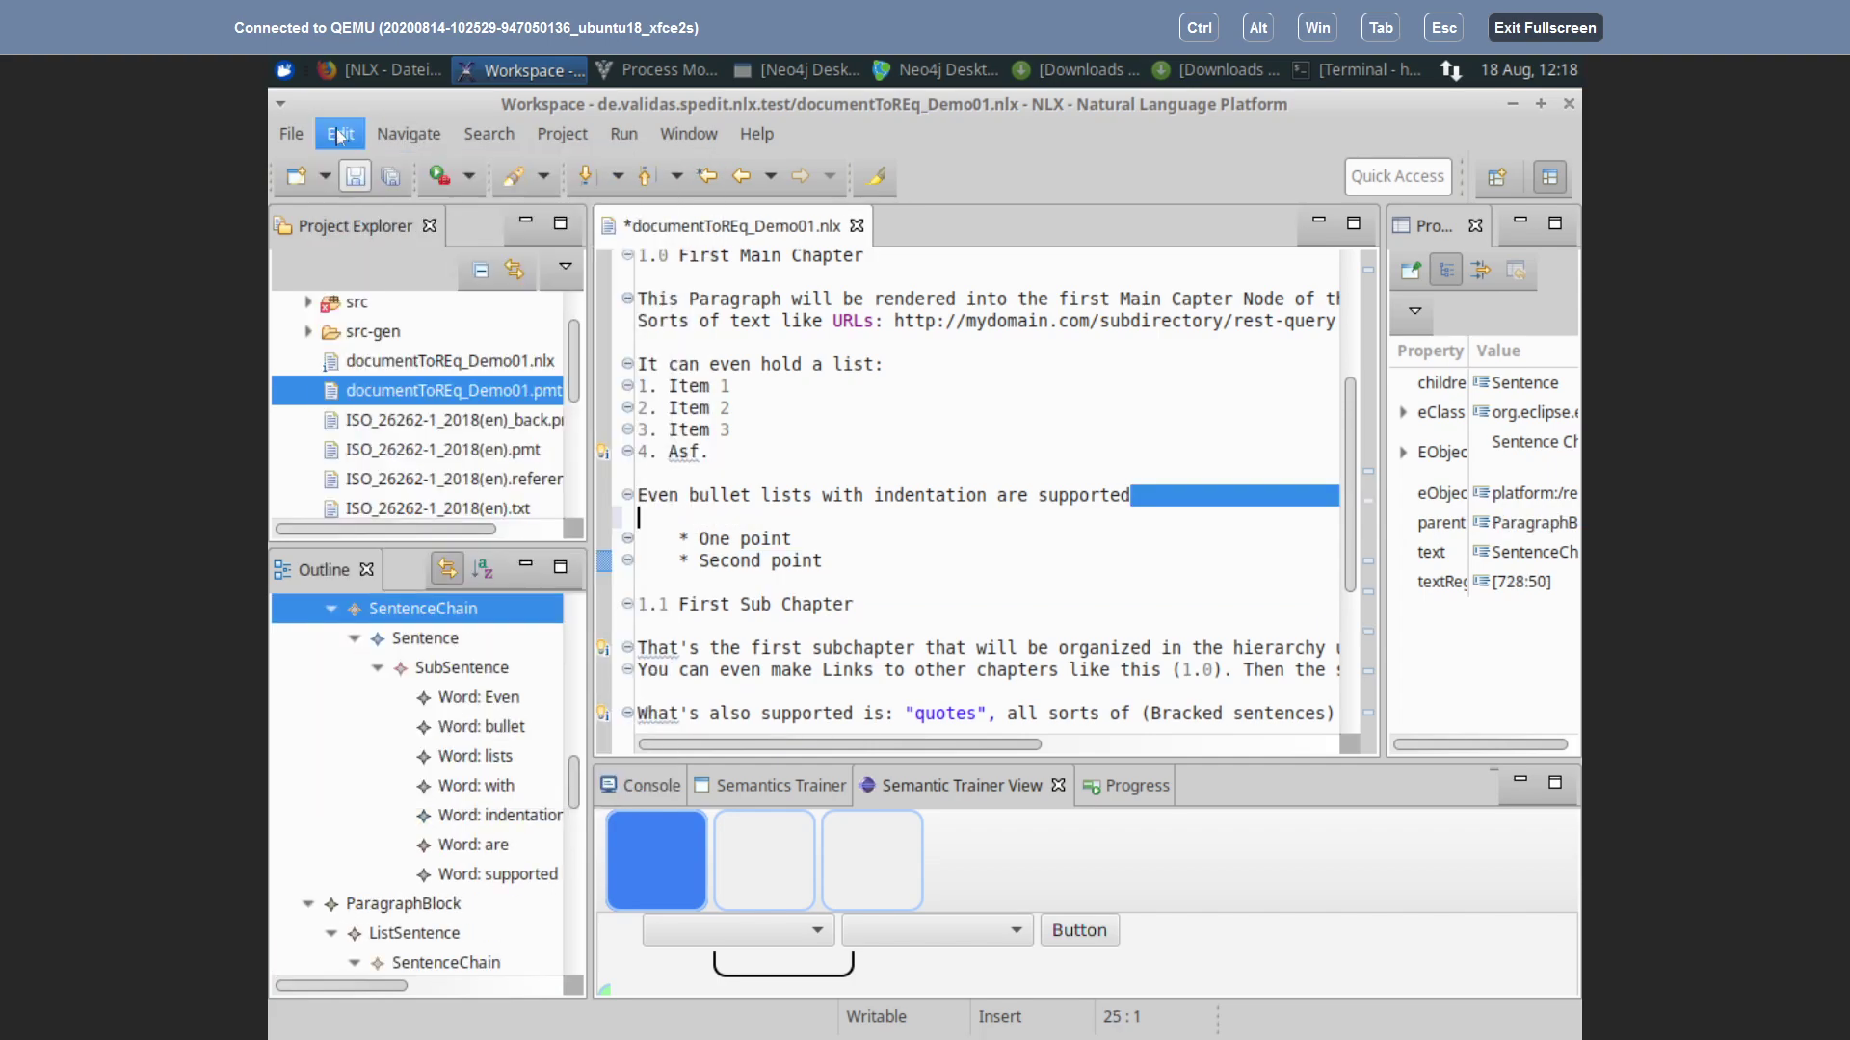
{"action": "left_click", "coordinate": [340, 132]}
{"action": "left_click", "coordinate": [359, 168]}
{"action": "left_click", "coordinate": [340, 133]}
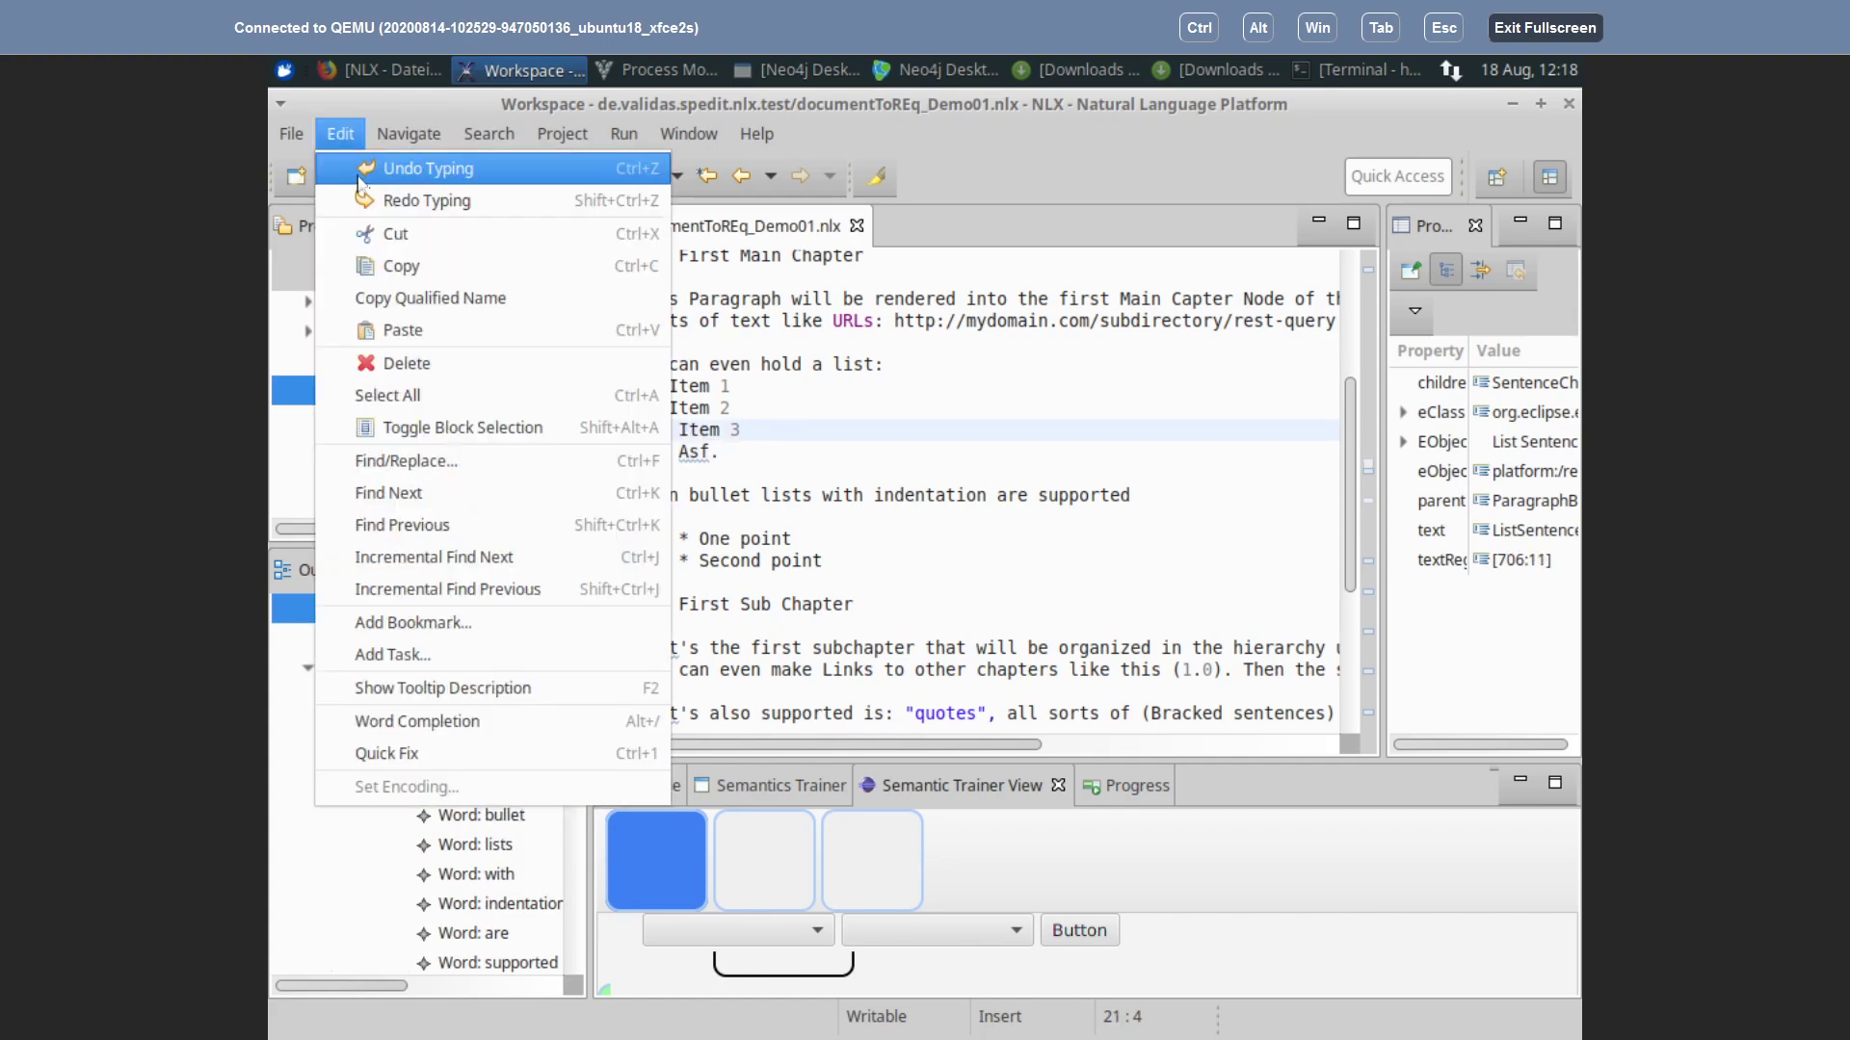
{"action": "left_click", "coordinate": [348, 165]}
{"action": "left_click", "coordinate": [340, 133]}
{"action": "left_click", "coordinate": [348, 166]}
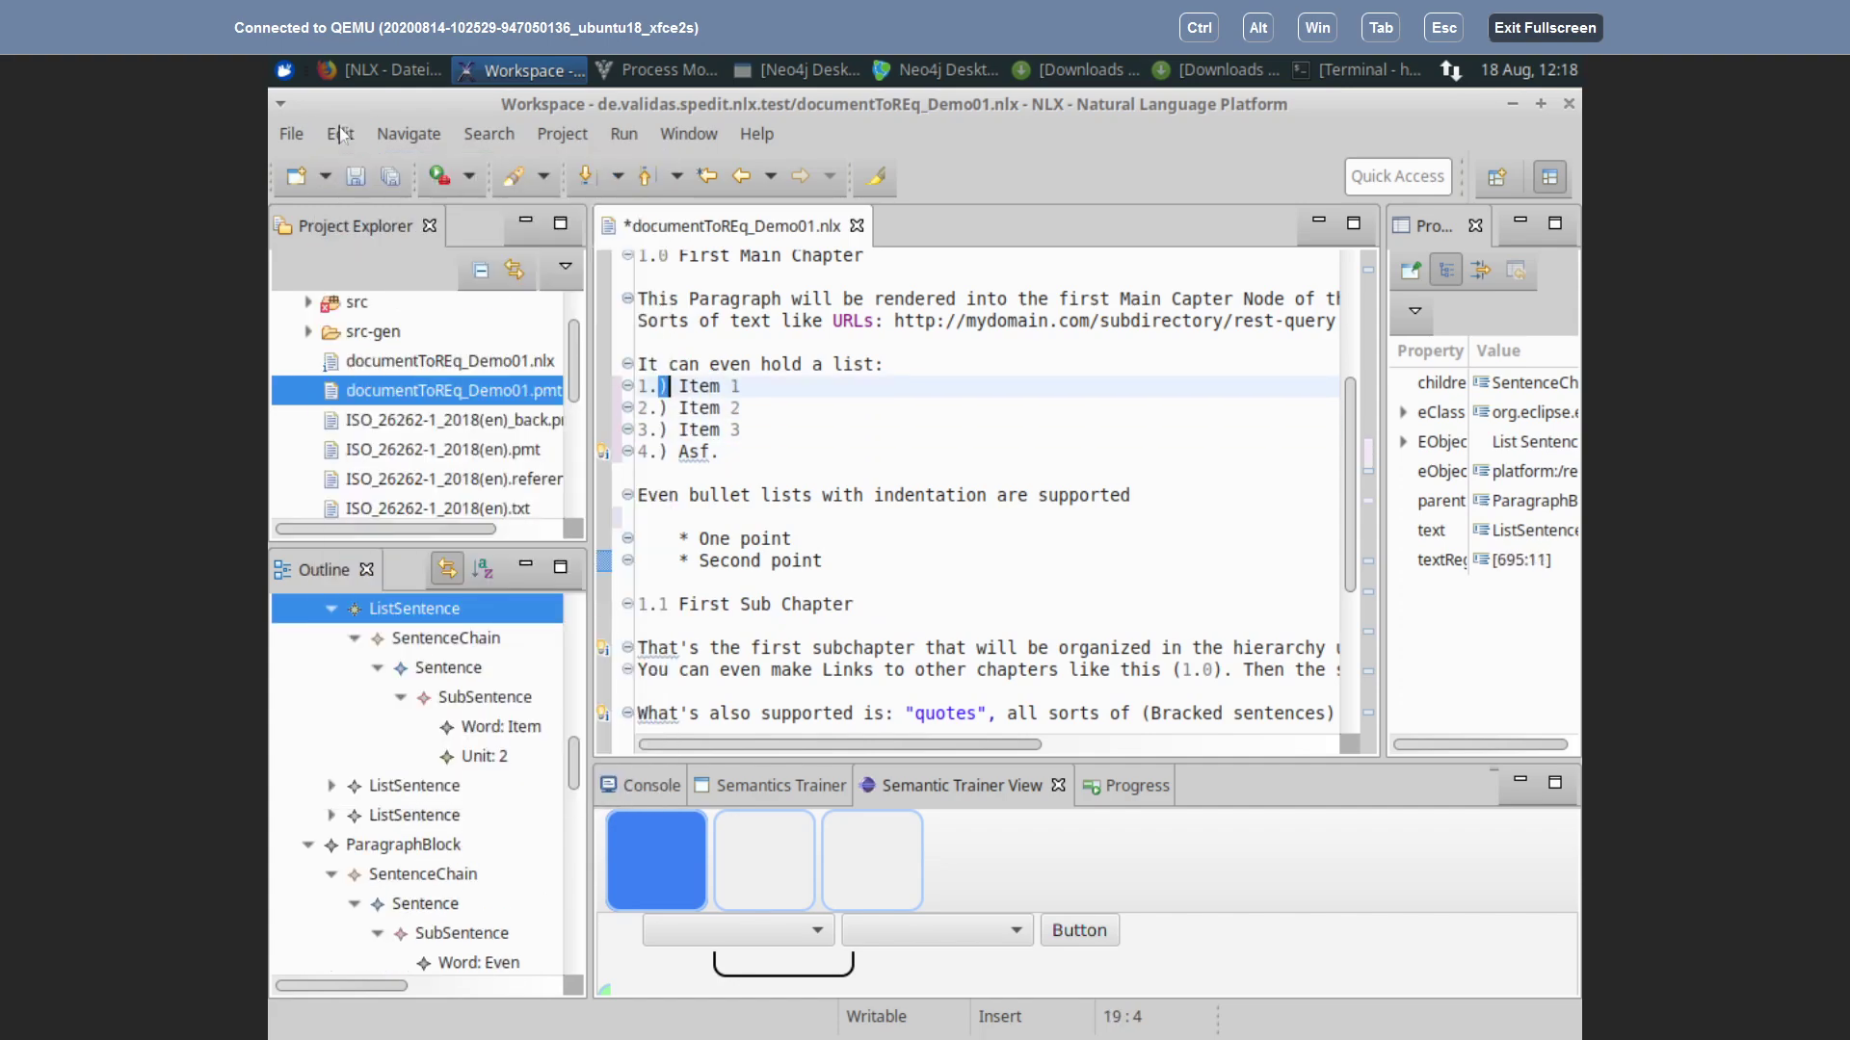
{"action": "left_click", "coordinate": [340, 134]}
{"action": "left_click", "coordinate": [365, 181]}
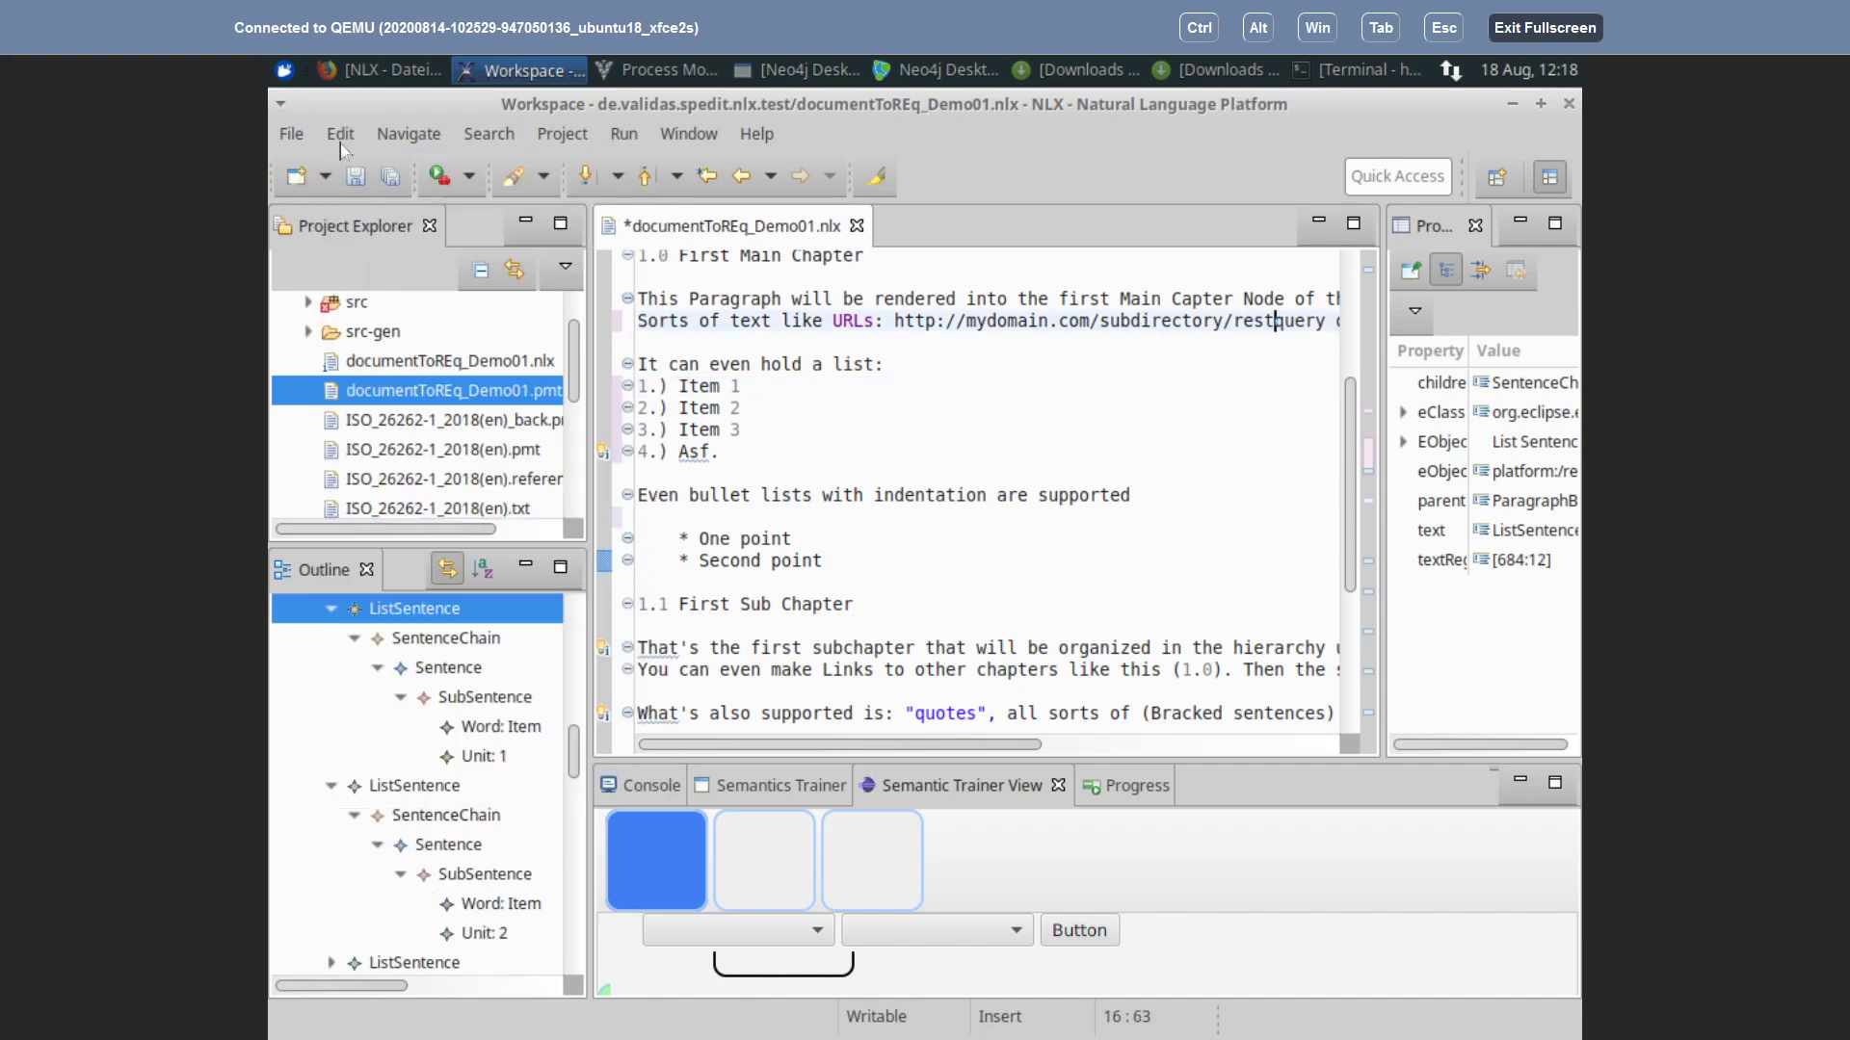
{"action": "left_click", "coordinate": [340, 134]}
{"action": "left_click", "coordinate": [336, 156]}
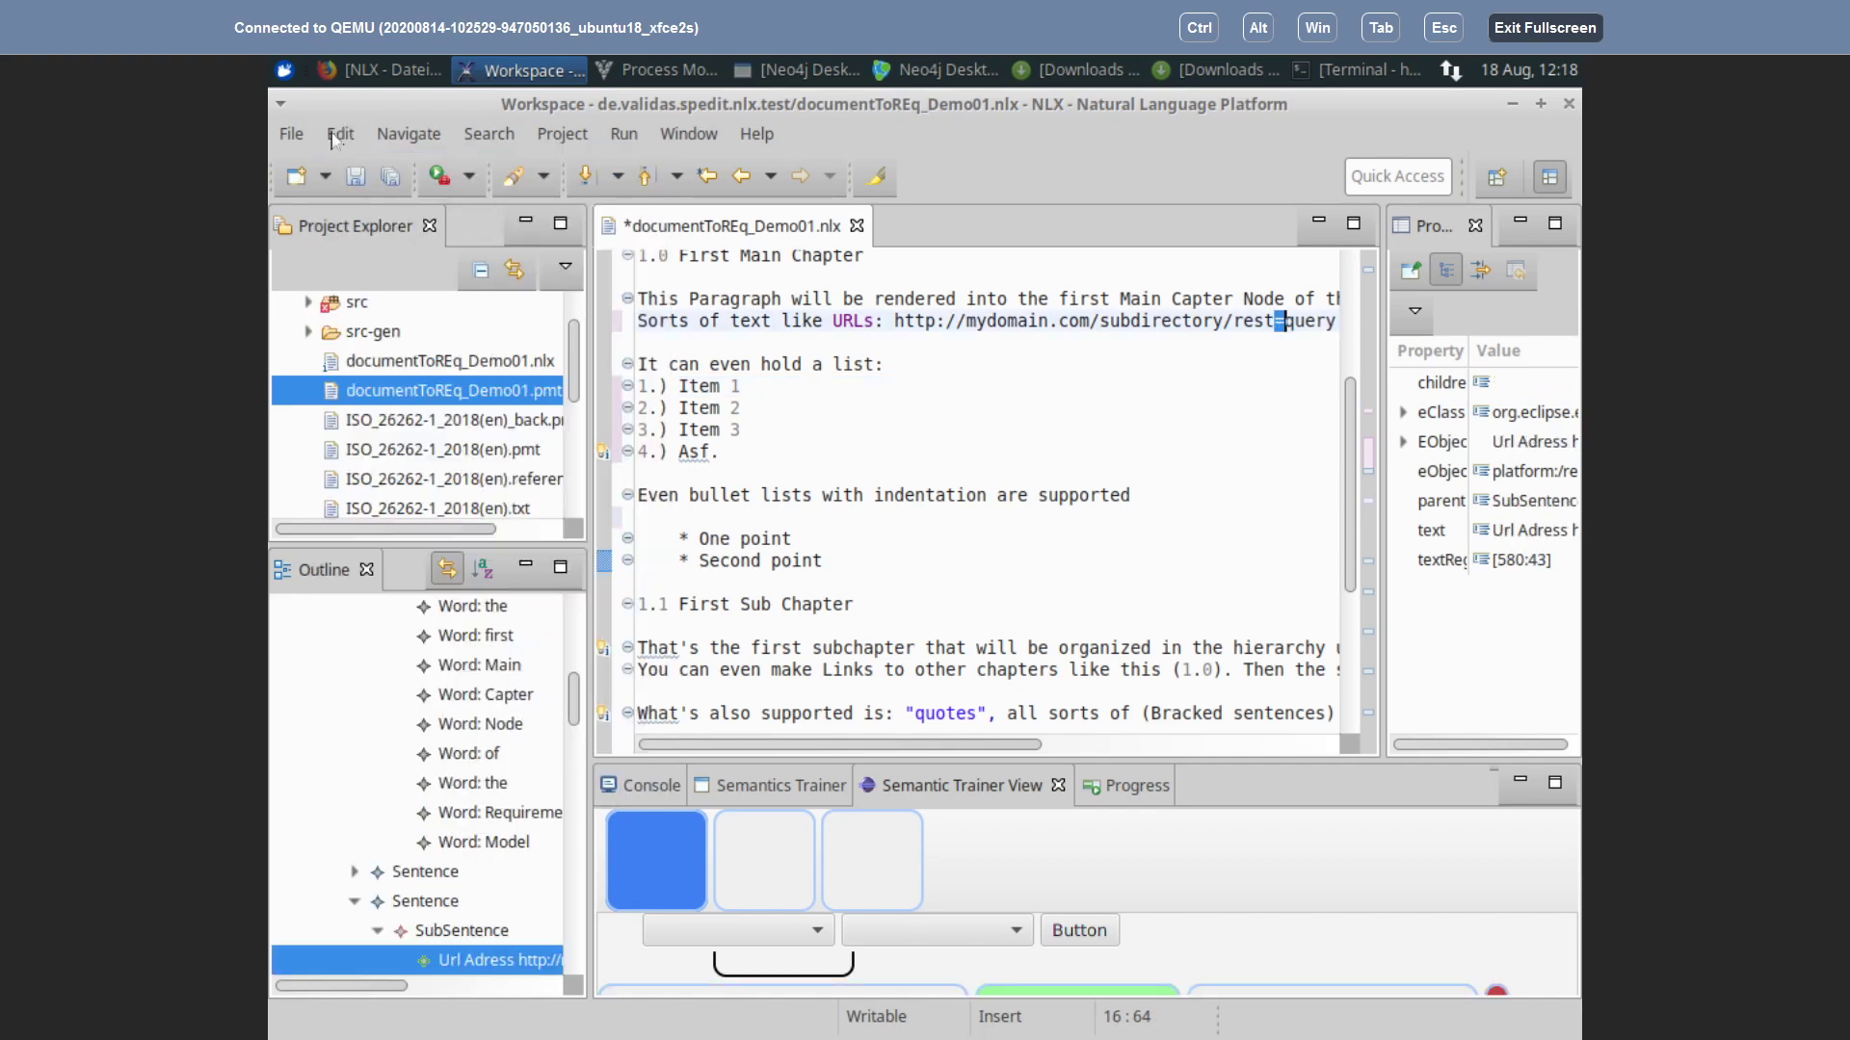
{"action": "left_click", "coordinate": [336, 142]}
{"action": "left_click", "coordinate": [335, 156]}
{"action": "left_click", "coordinate": [336, 142]}
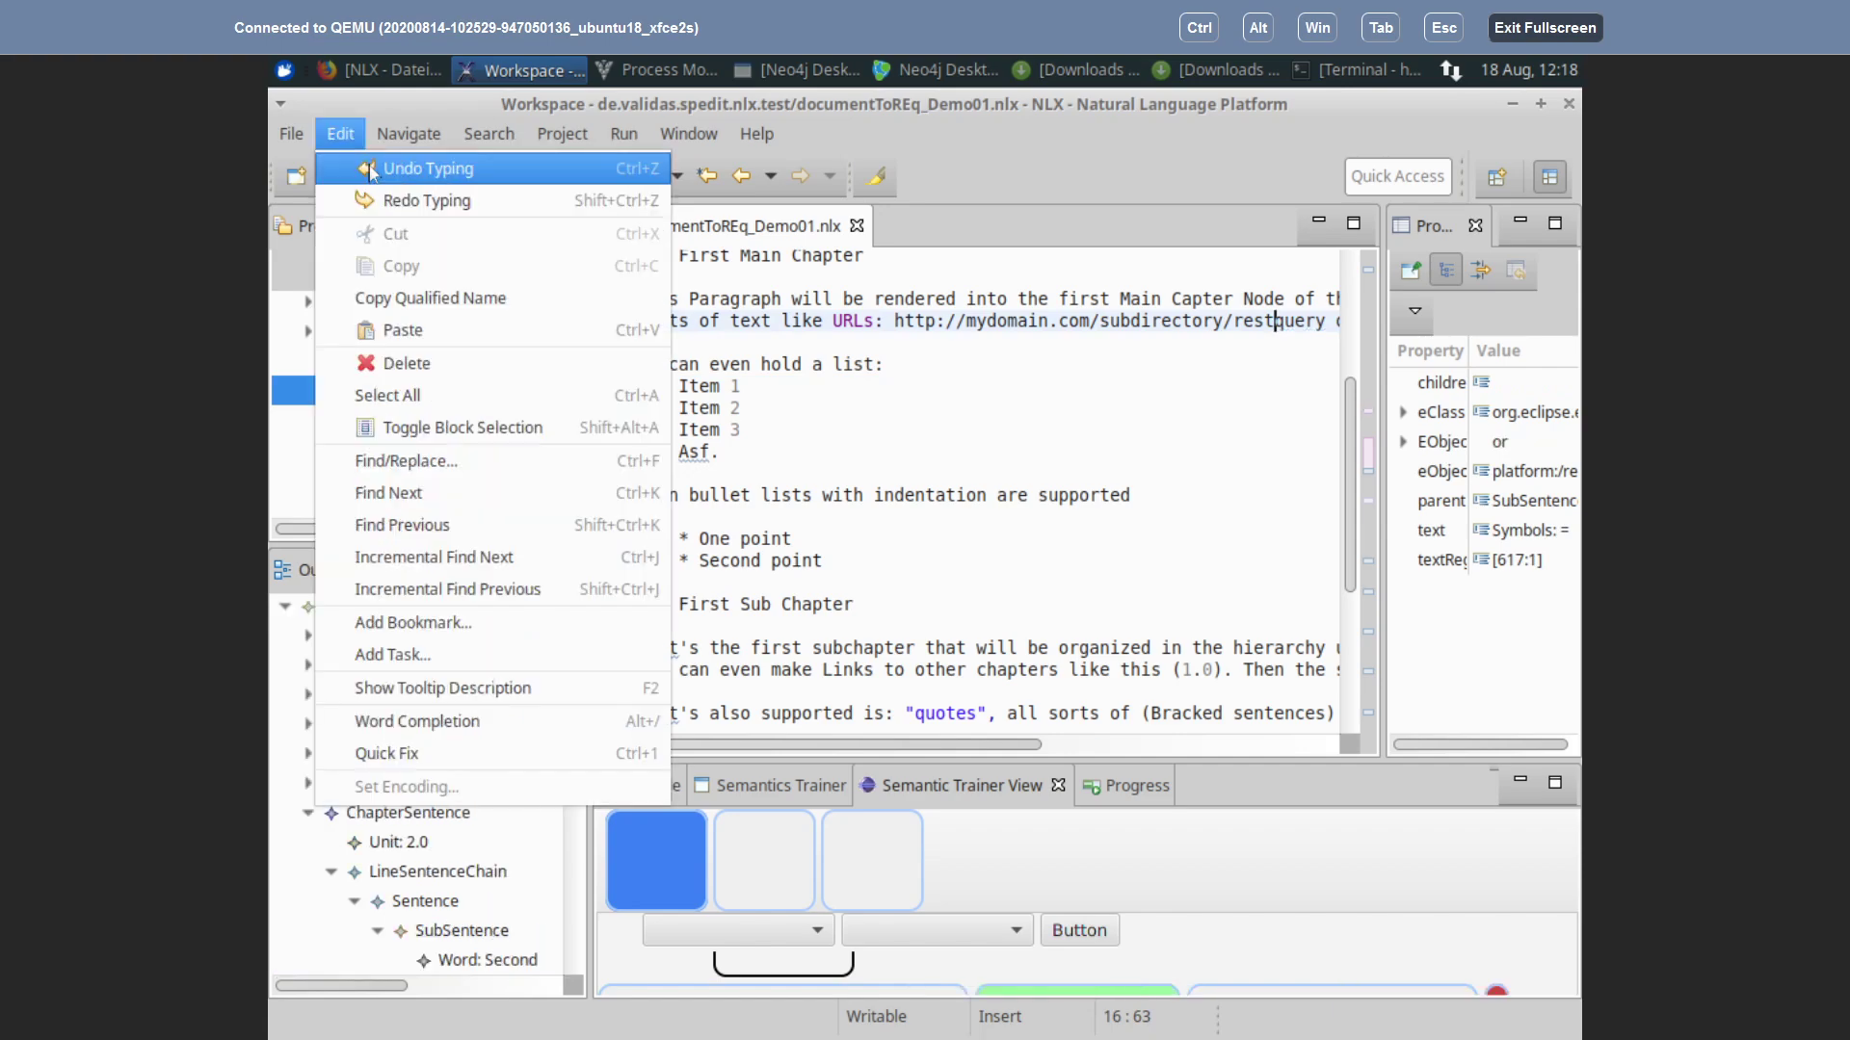
{"action": "left_click", "coordinate": [371, 170]}
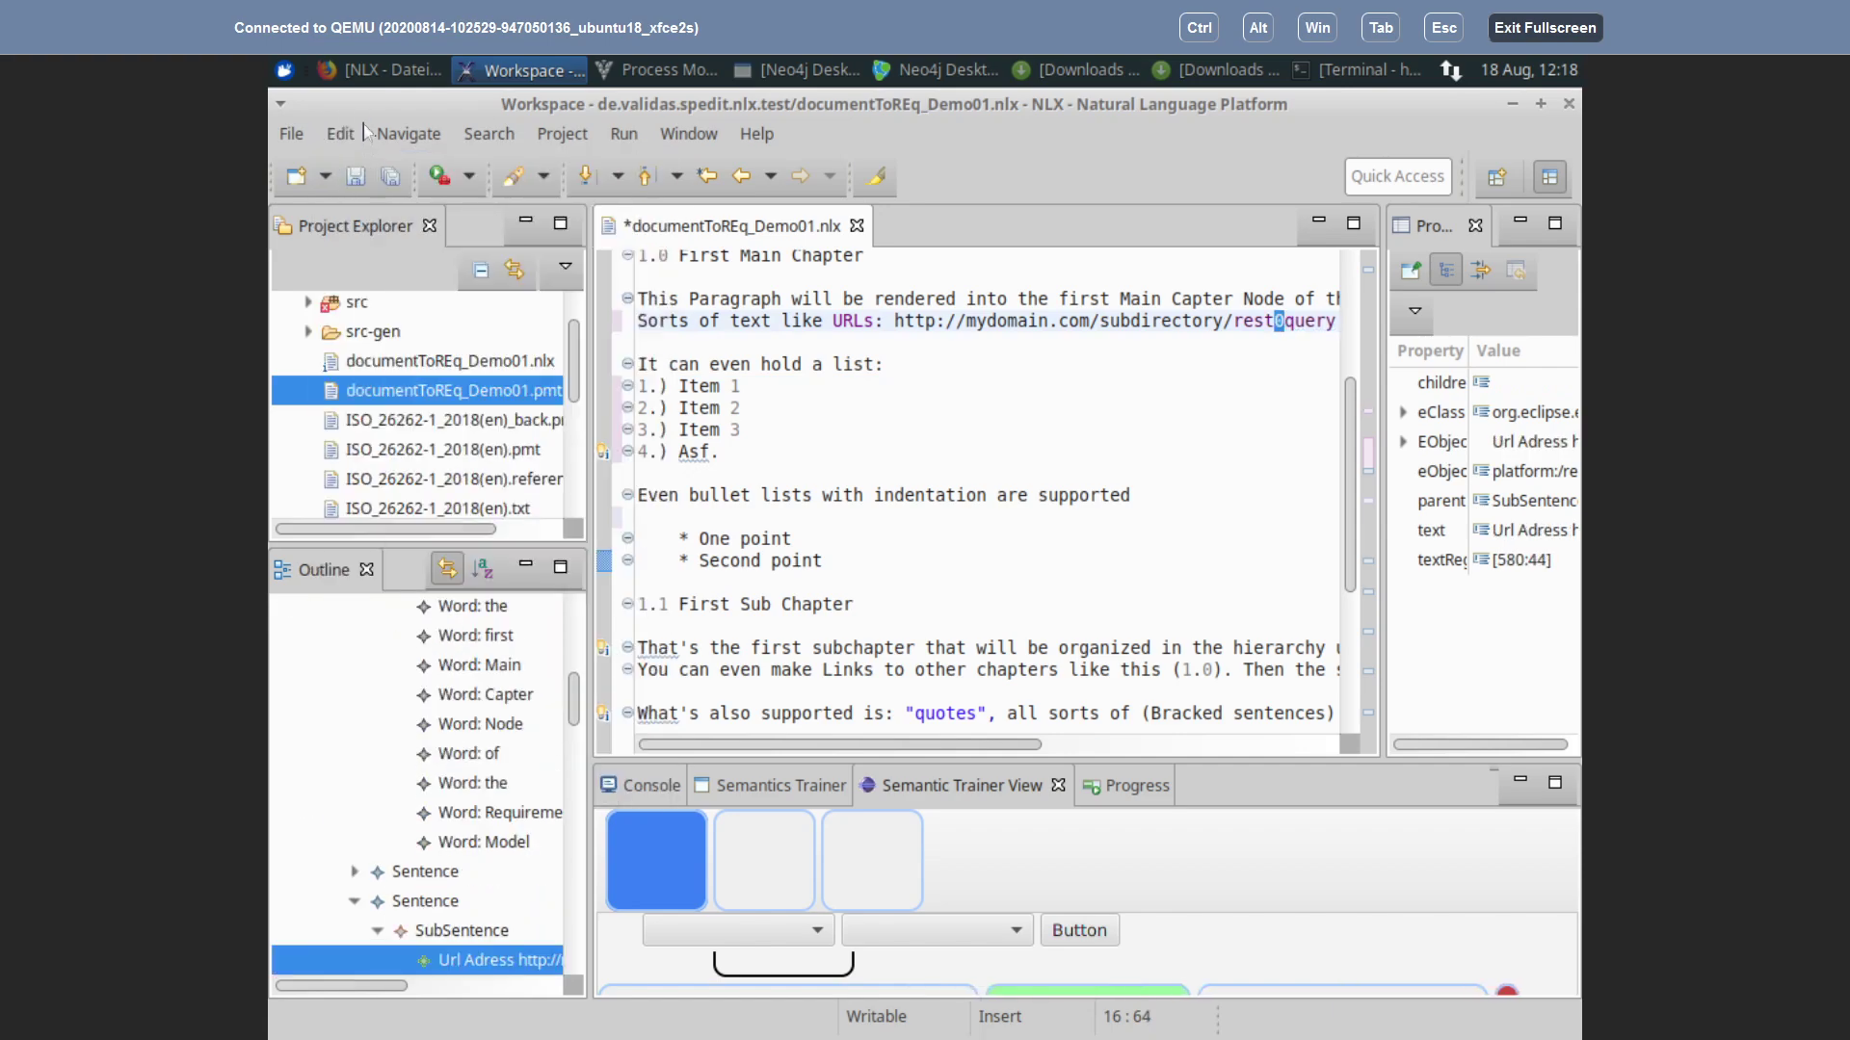
Step: Redo the URL typing so the address reads .../subdirectory/rest-query again
{"action": "left_click", "coordinate": [342, 140]}
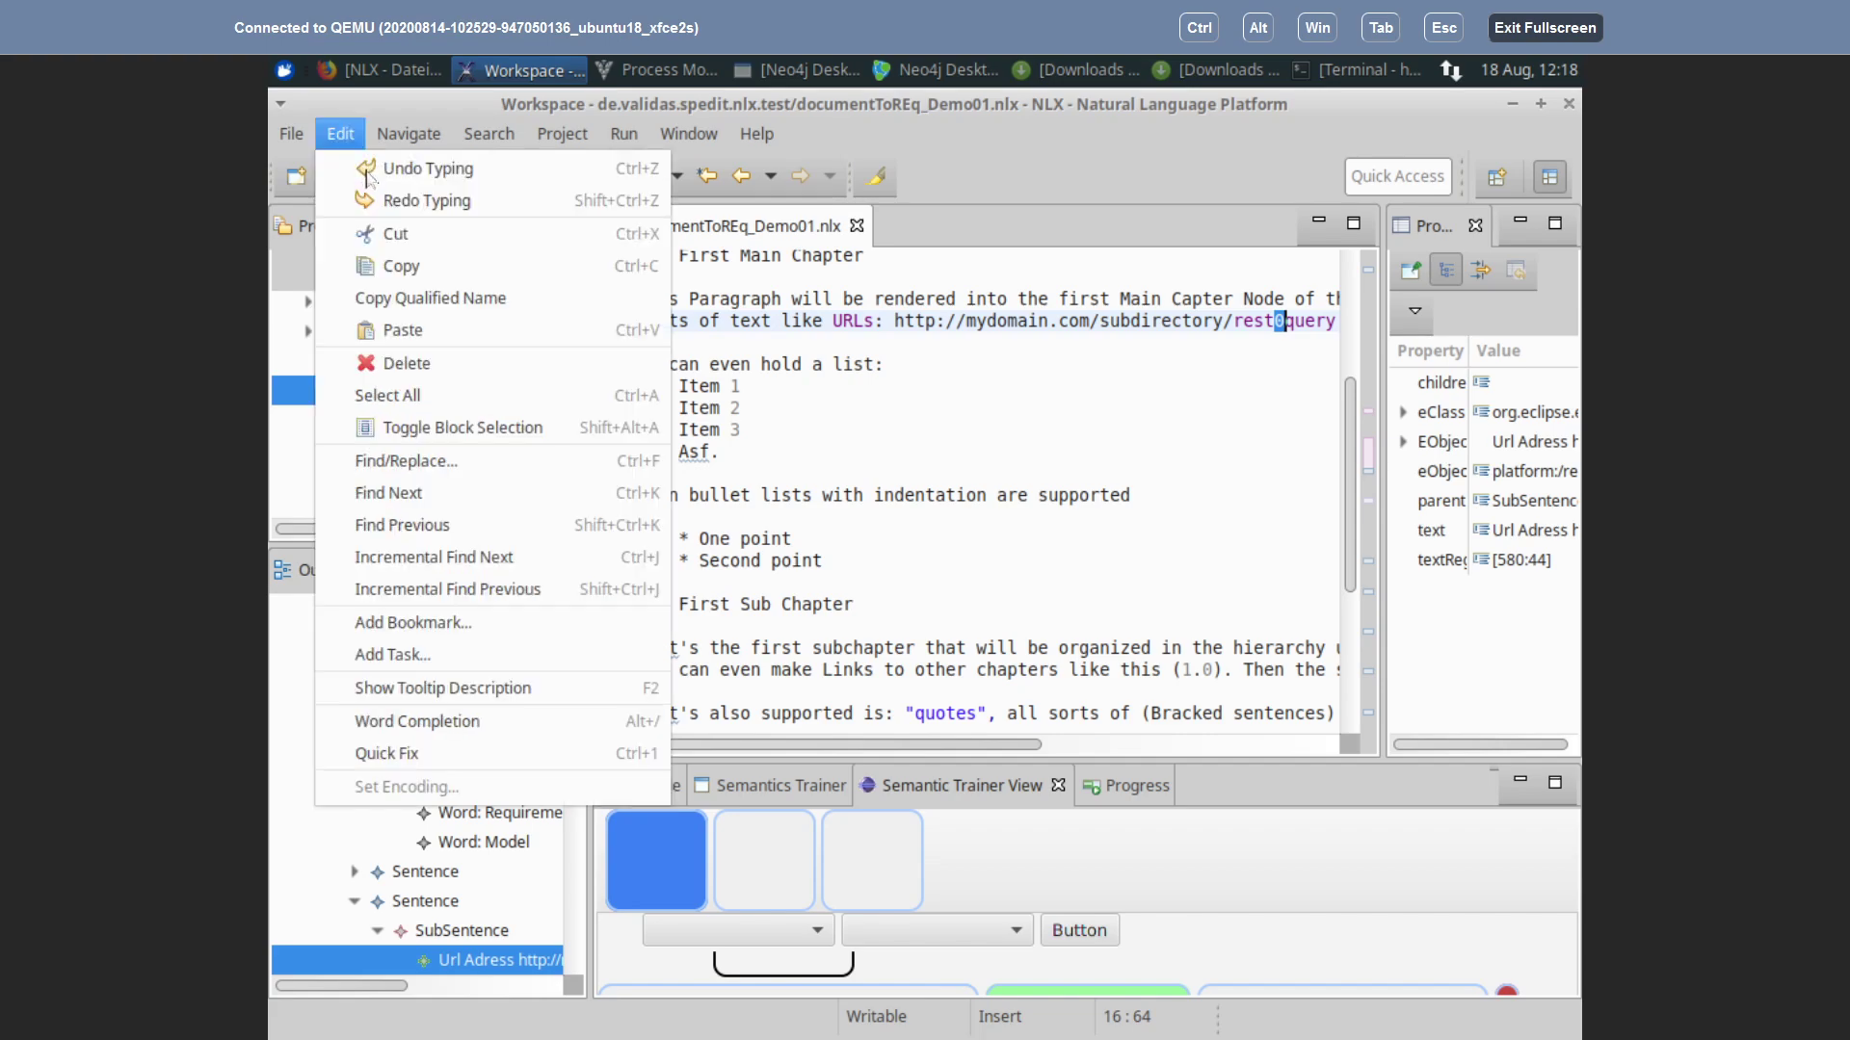
{"action": "left_click", "coordinate": [384, 193]}
{"action": "left_click", "coordinate": [353, 142]}
{"action": "left_click", "coordinate": [391, 195]}
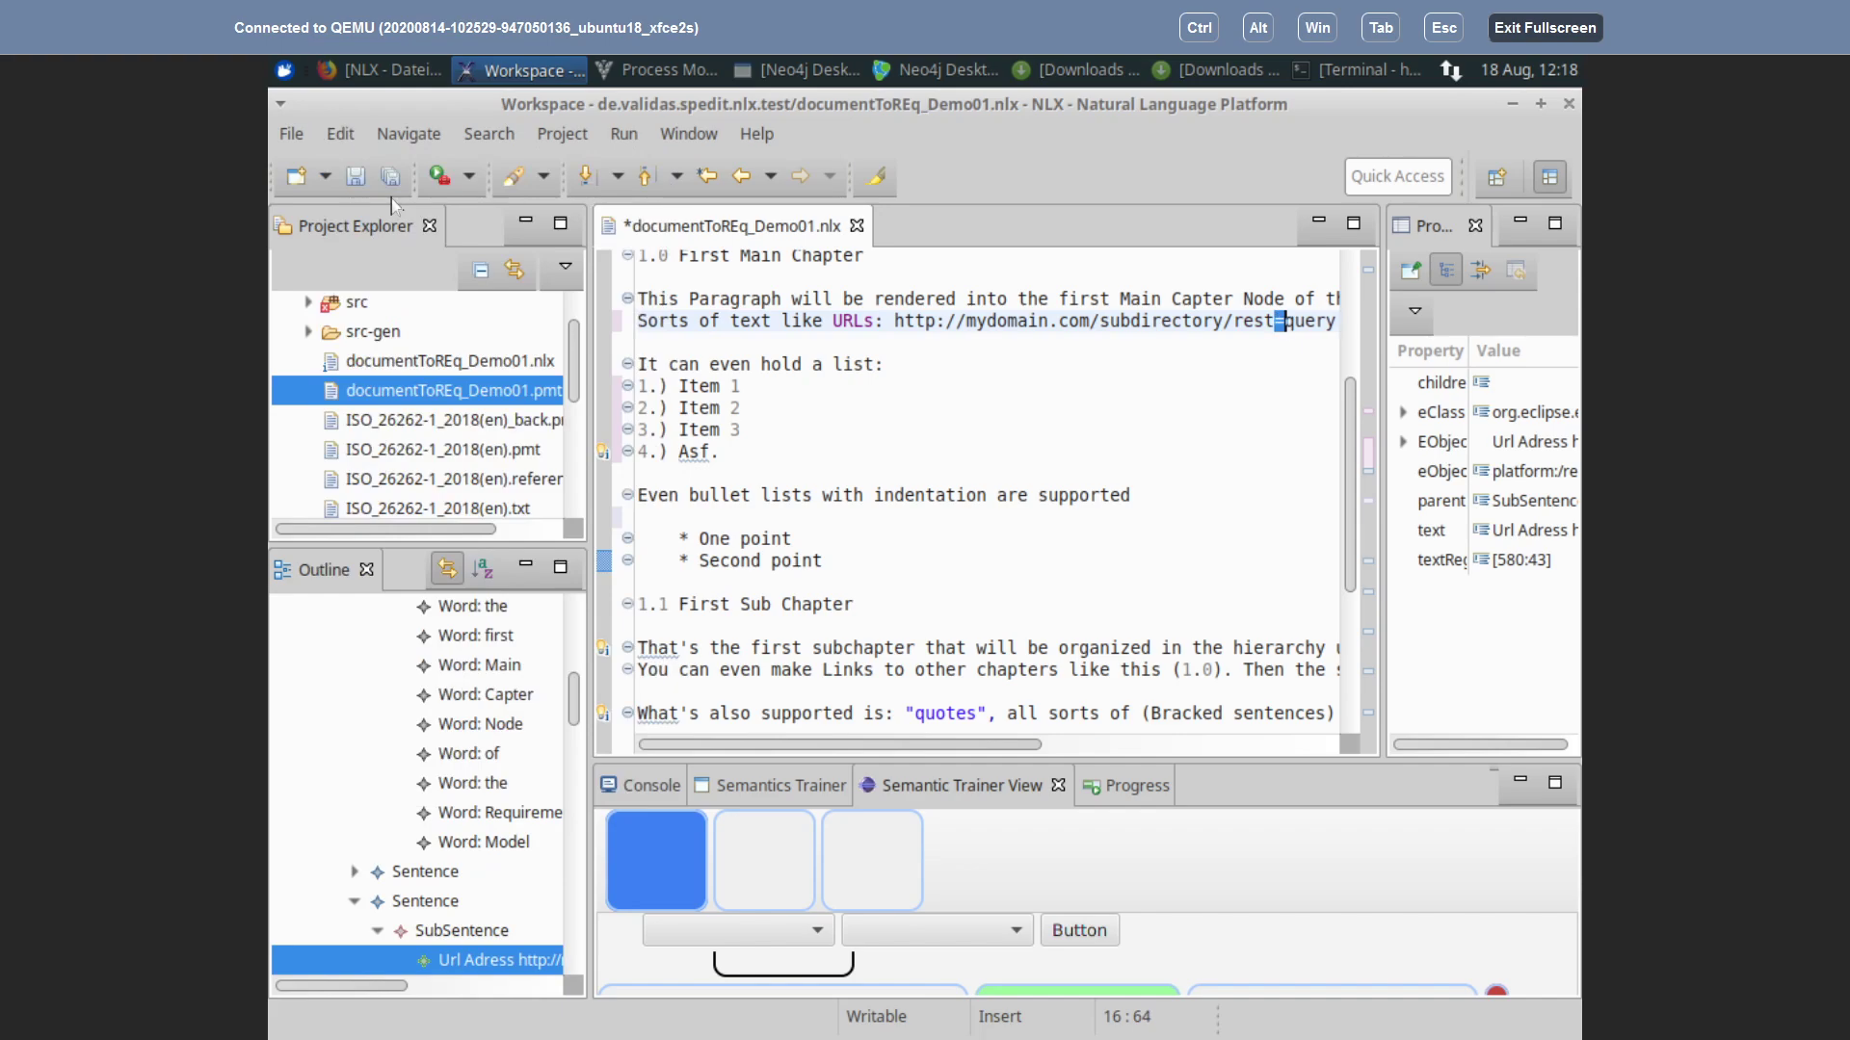
{"action": "left_click", "coordinate": [339, 133]}
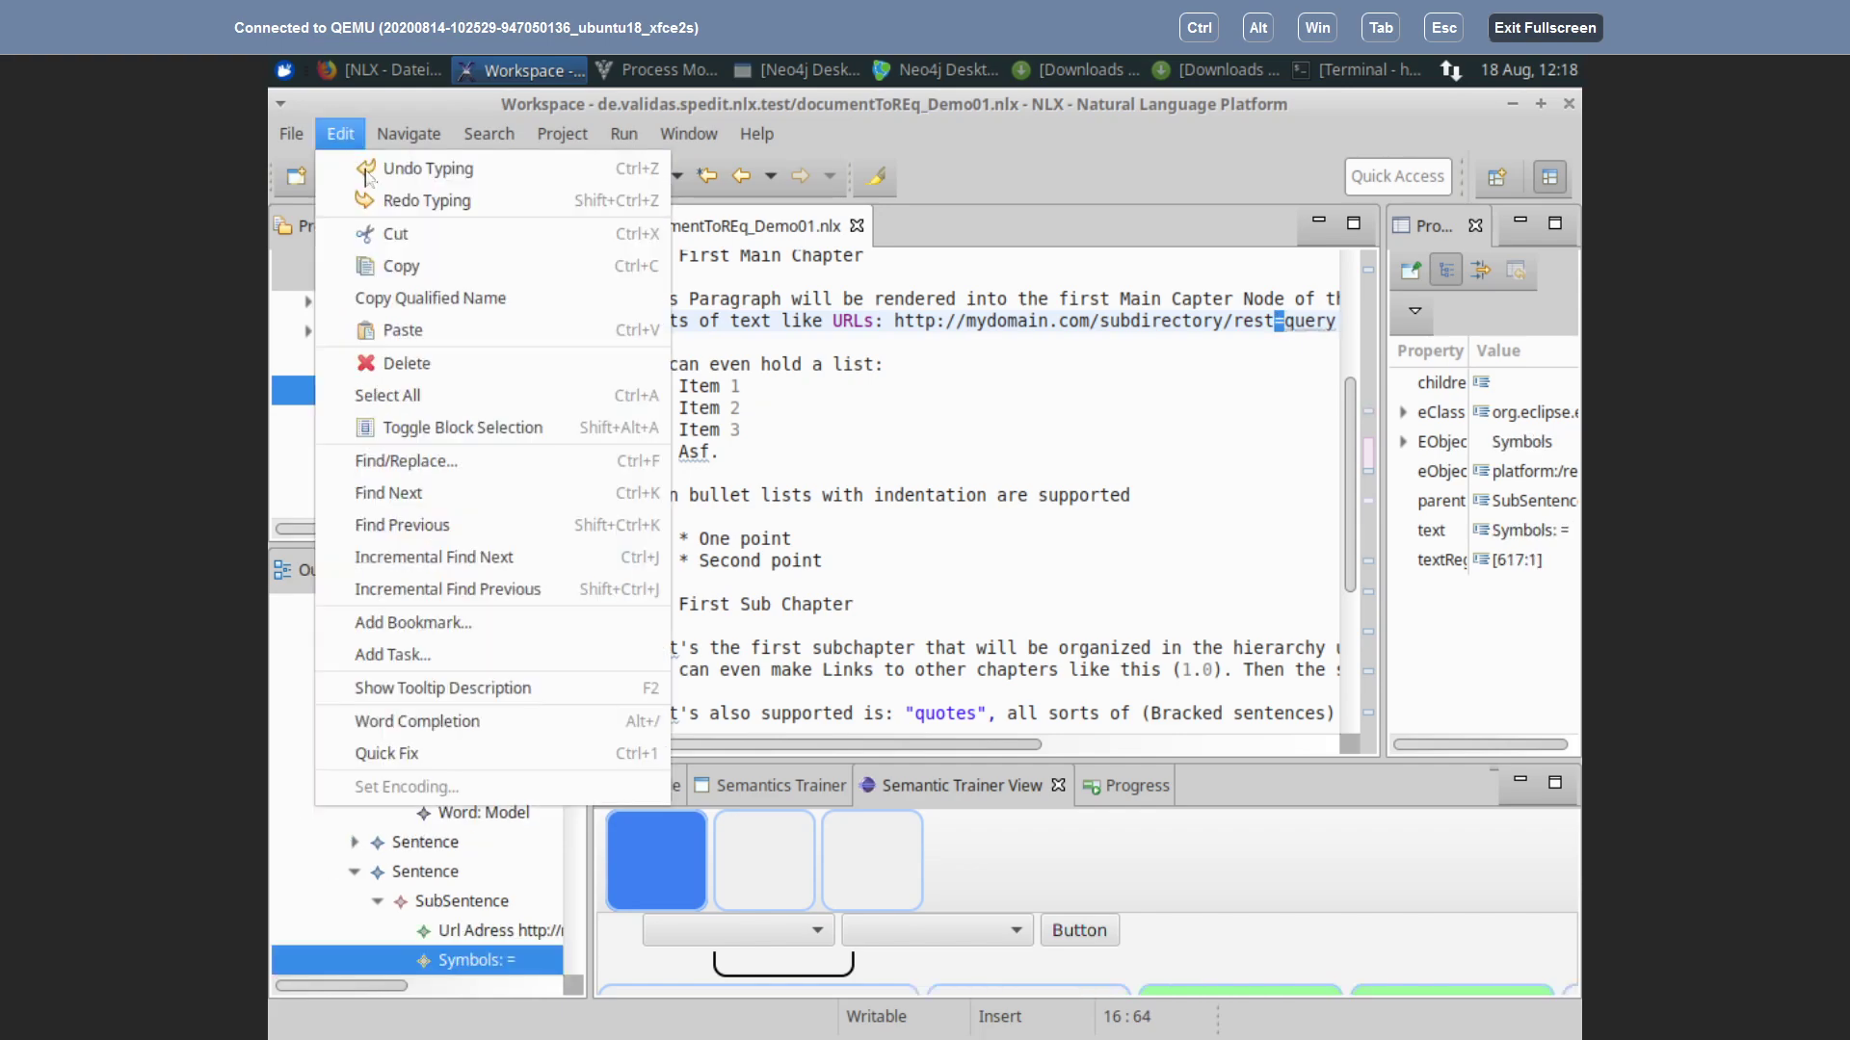
{"action": "left_click", "coordinate": [390, 200]}
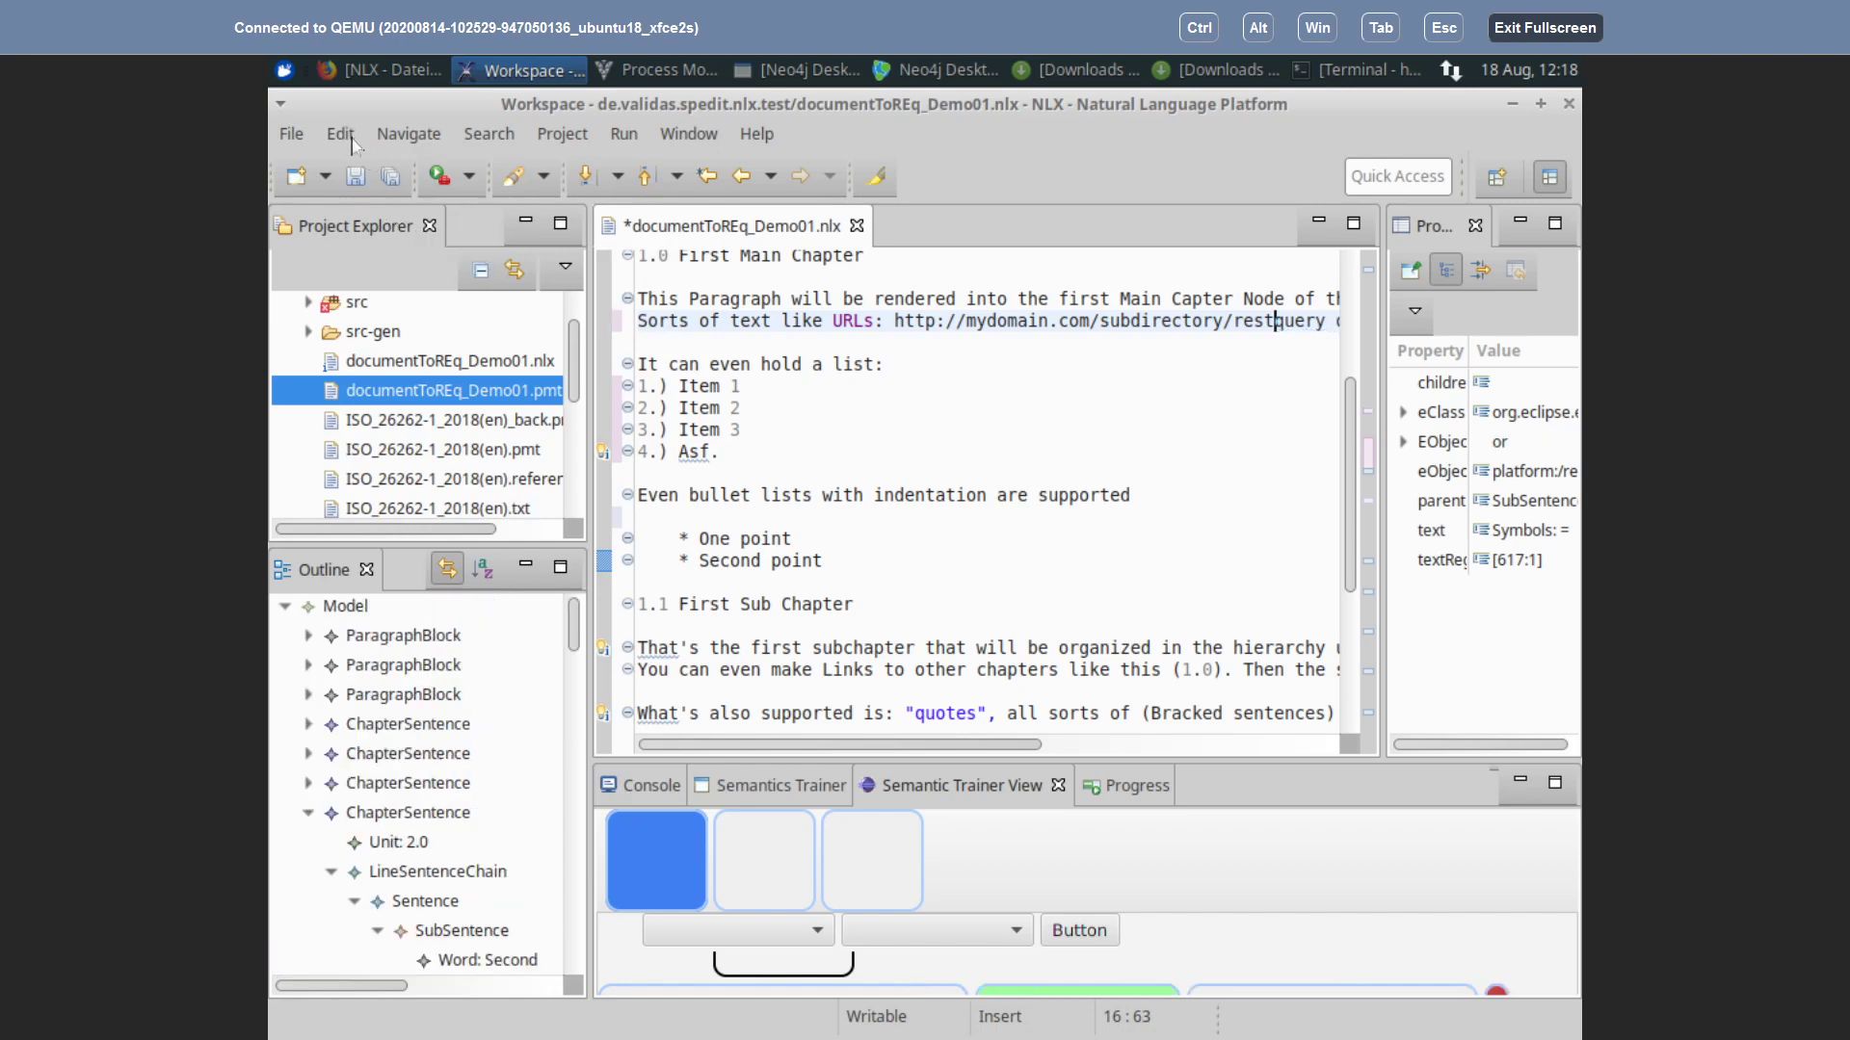
{"action": "left_click", "coordinate": [351, 141]}
{"action": "left_click", "coordinate": [380, 207]}
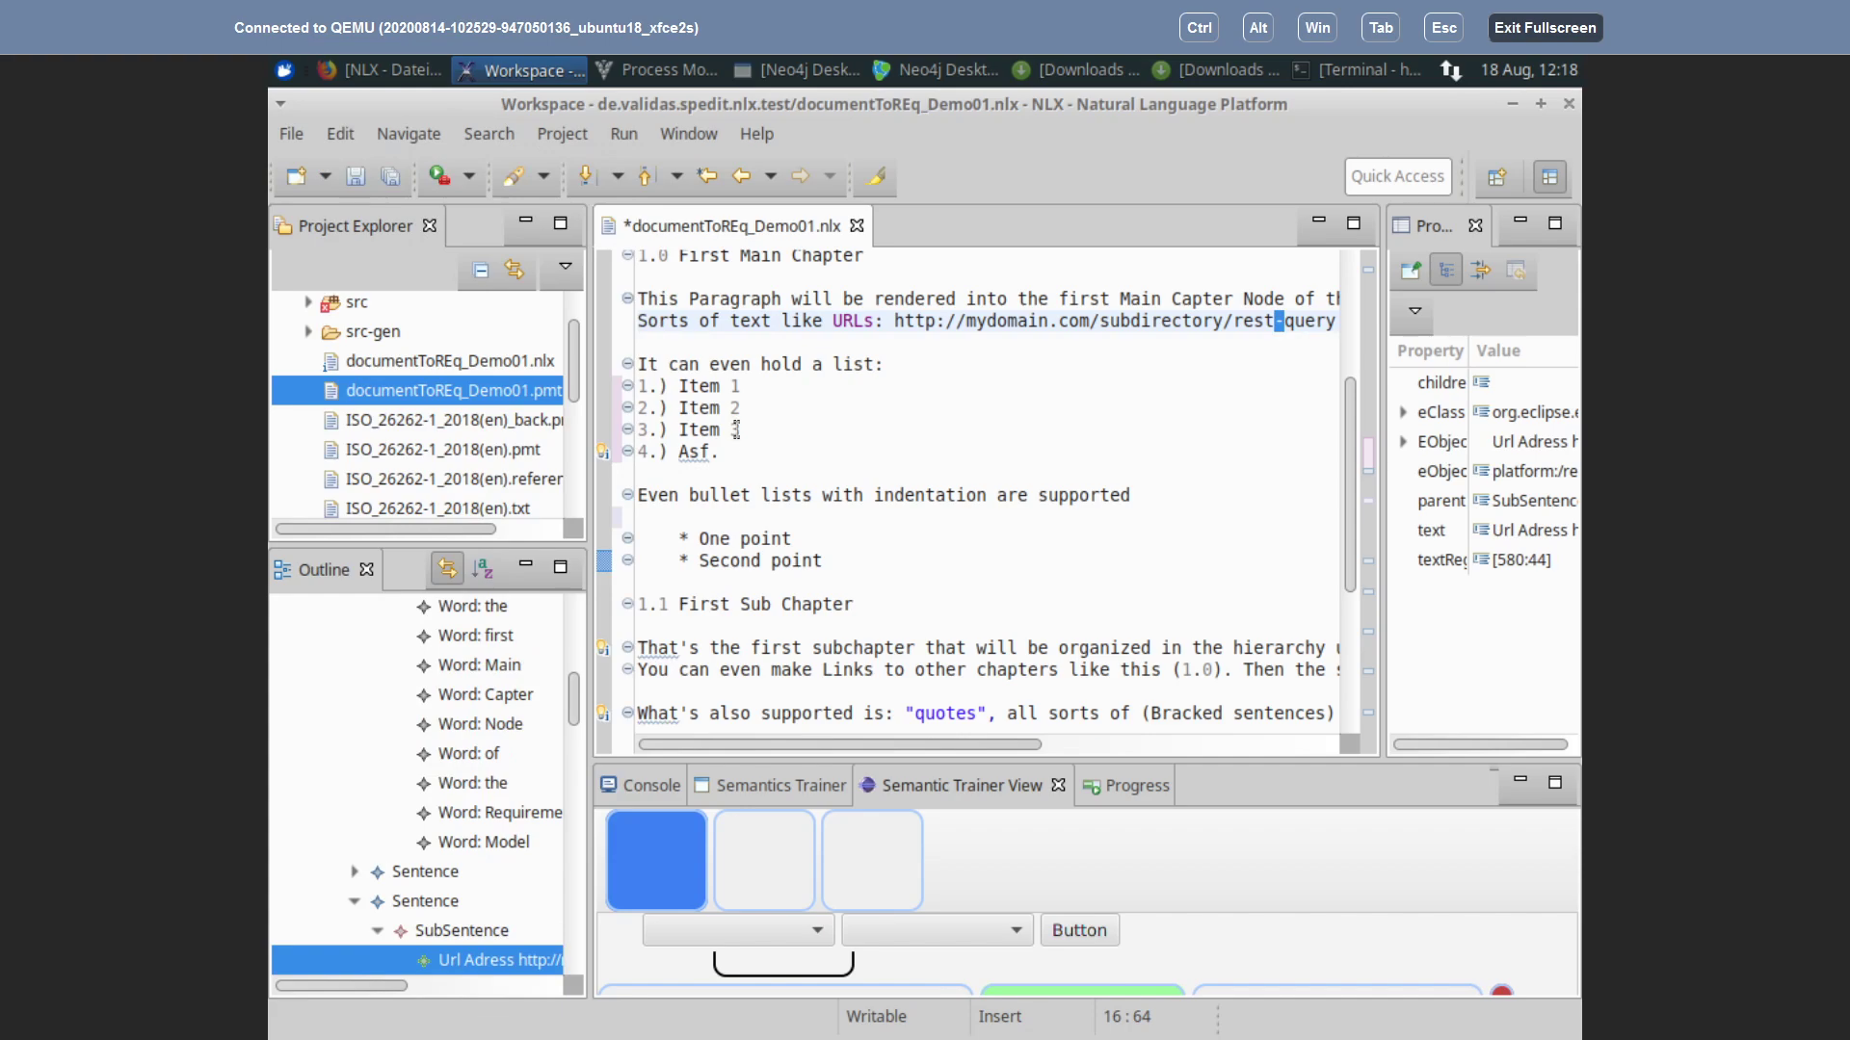
{"action": "left_click", "coordinate": [658, 385]}
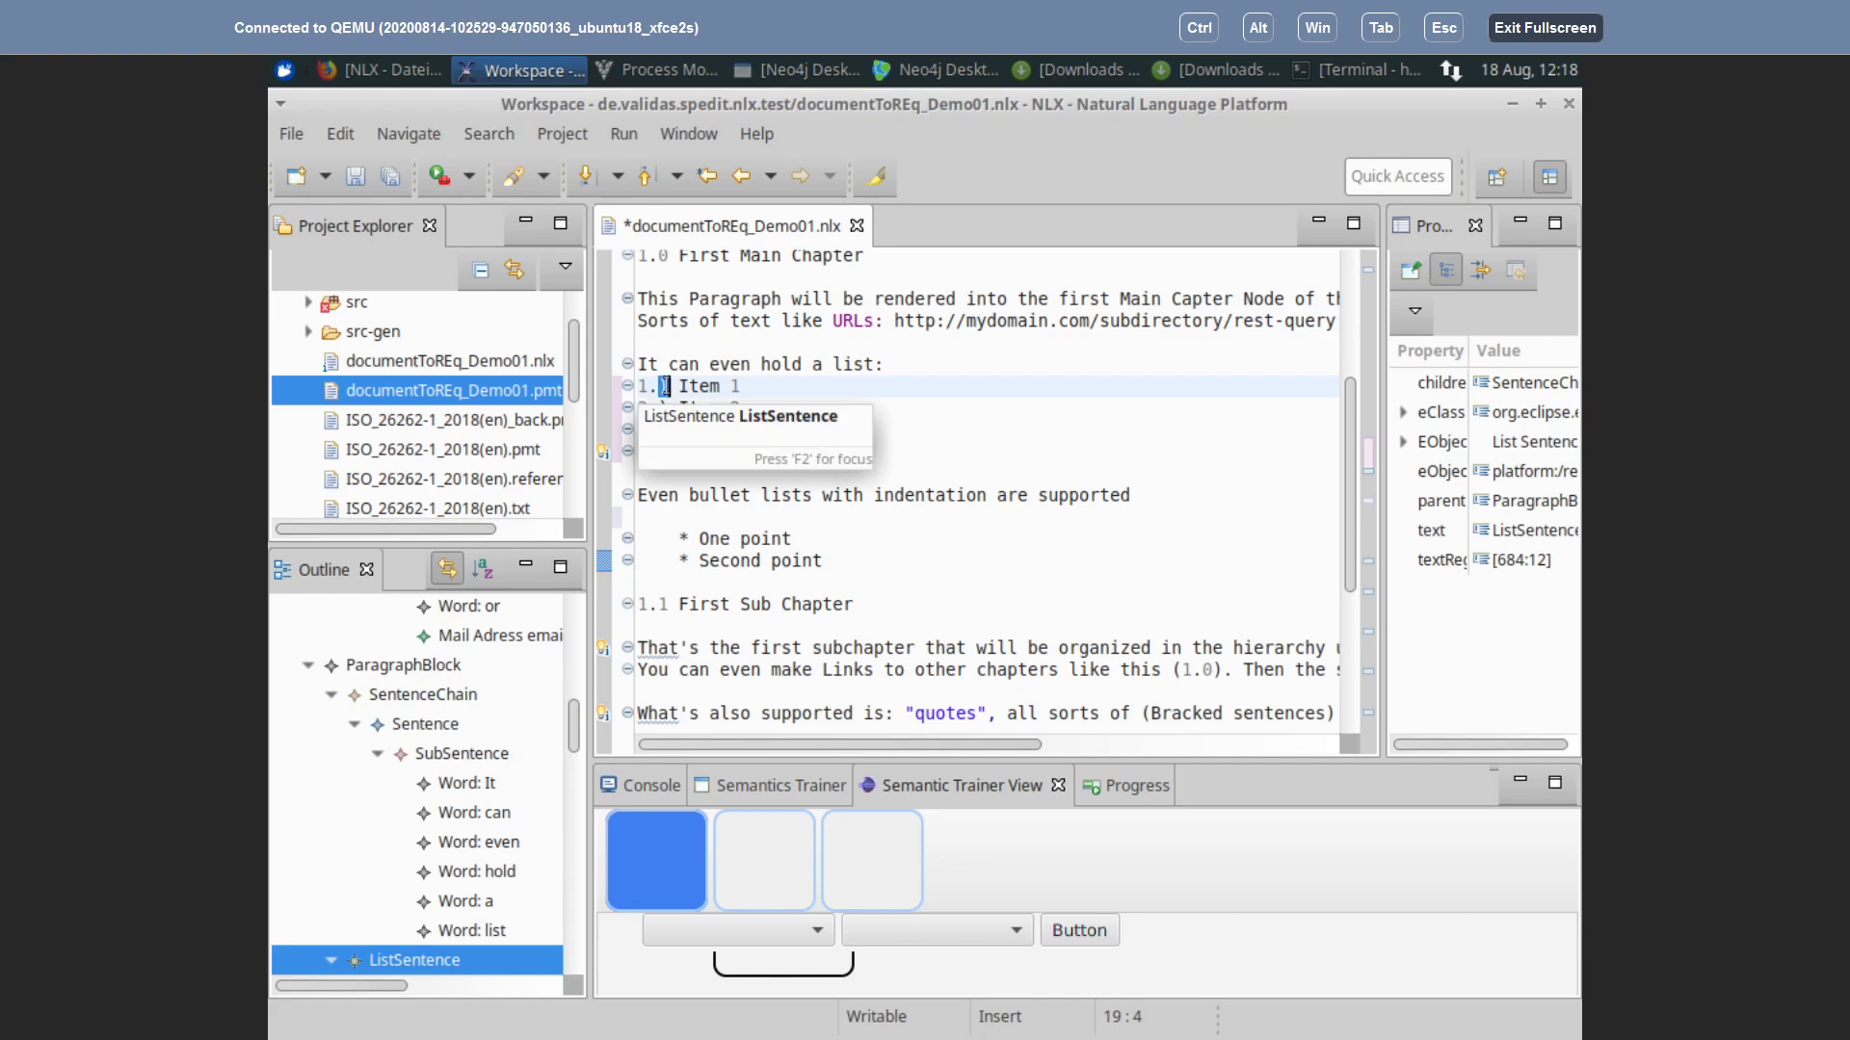
Step: Inspect the ListSentence nodes covering numbered Items 1, 2 and 3 in the Outline
{"action": "scroll", "coordinate": [787, 382], "scroll_direction": "down", "scroll_amount": 1}
{"action": "scroll", "coordinate": [787, 381], "scroll_direction": "up", "scroll_amount": 2}
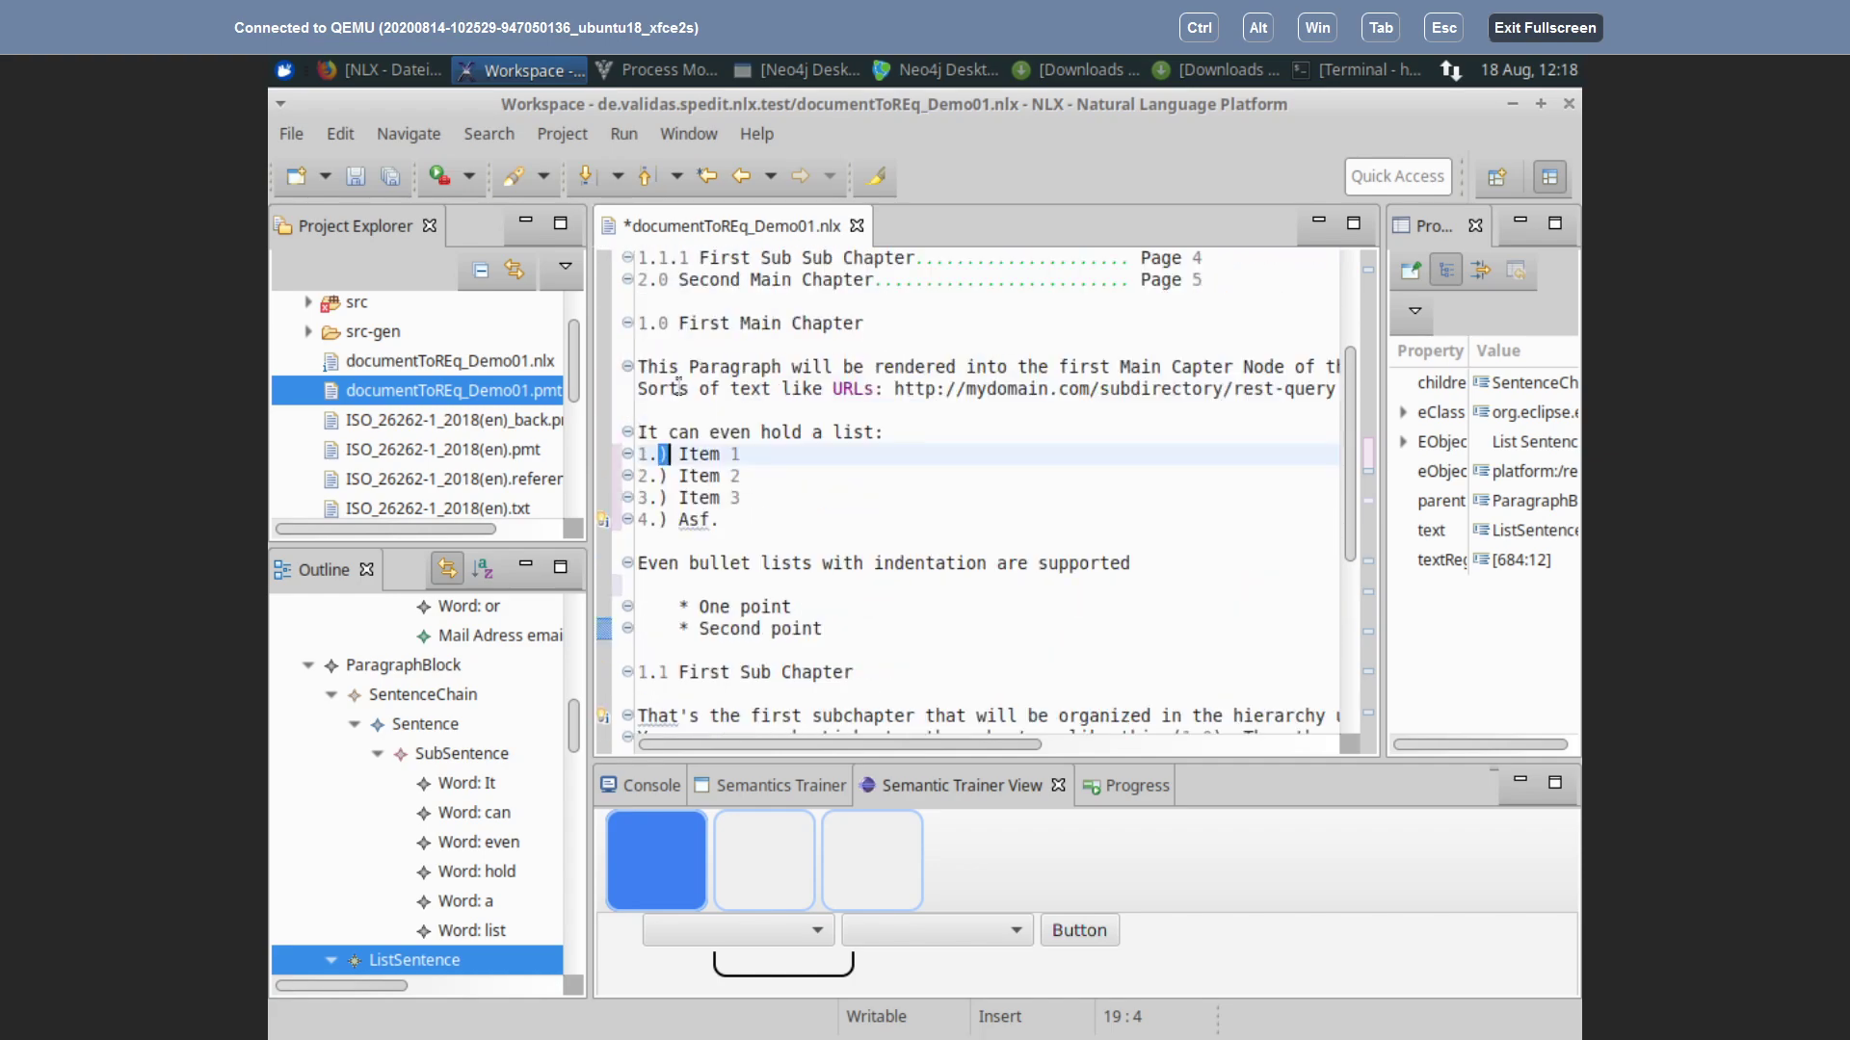
{"action": "left_click", "coordinate": [638, 457]}
{"action": "scroll", "coordinate": [506, 751], "scroll_direction": "down", "scroll_amount": 2}
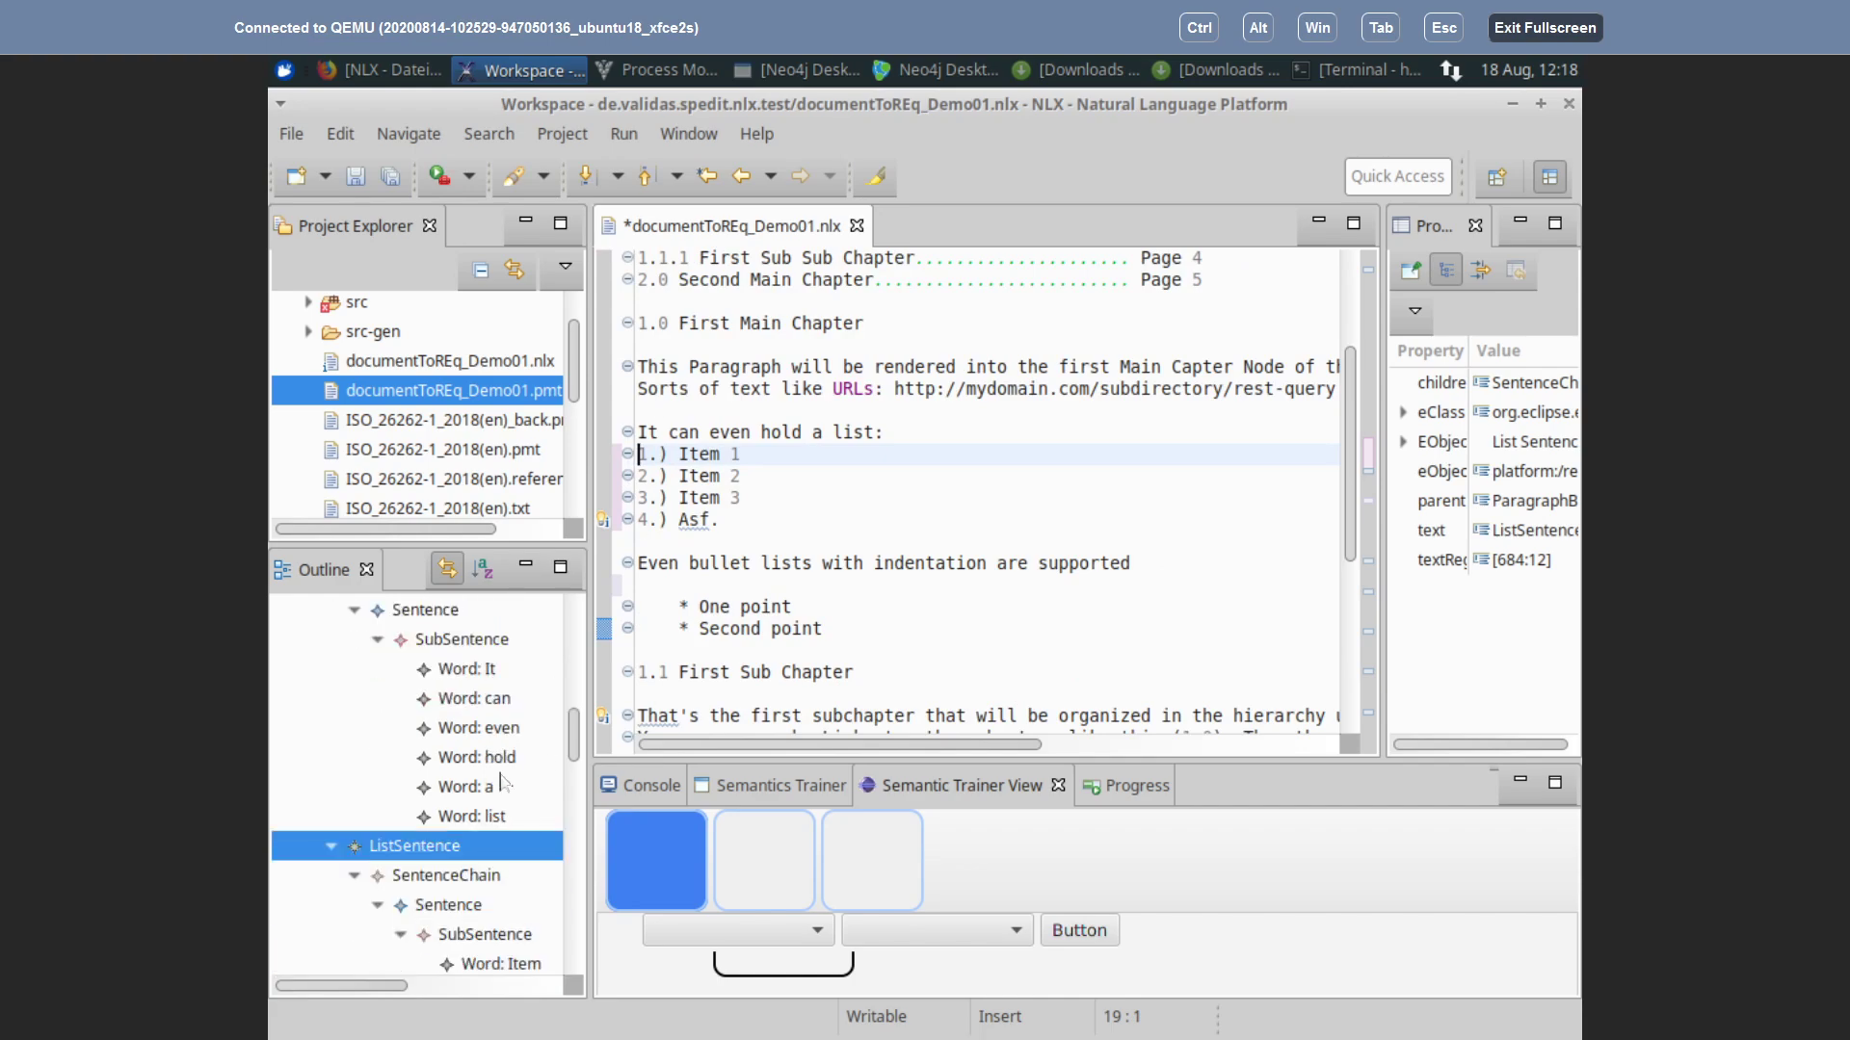
{"action": "scroll", "coordinate": [501, 783], "scroll_direction": "down", "scroll_amount": 1}
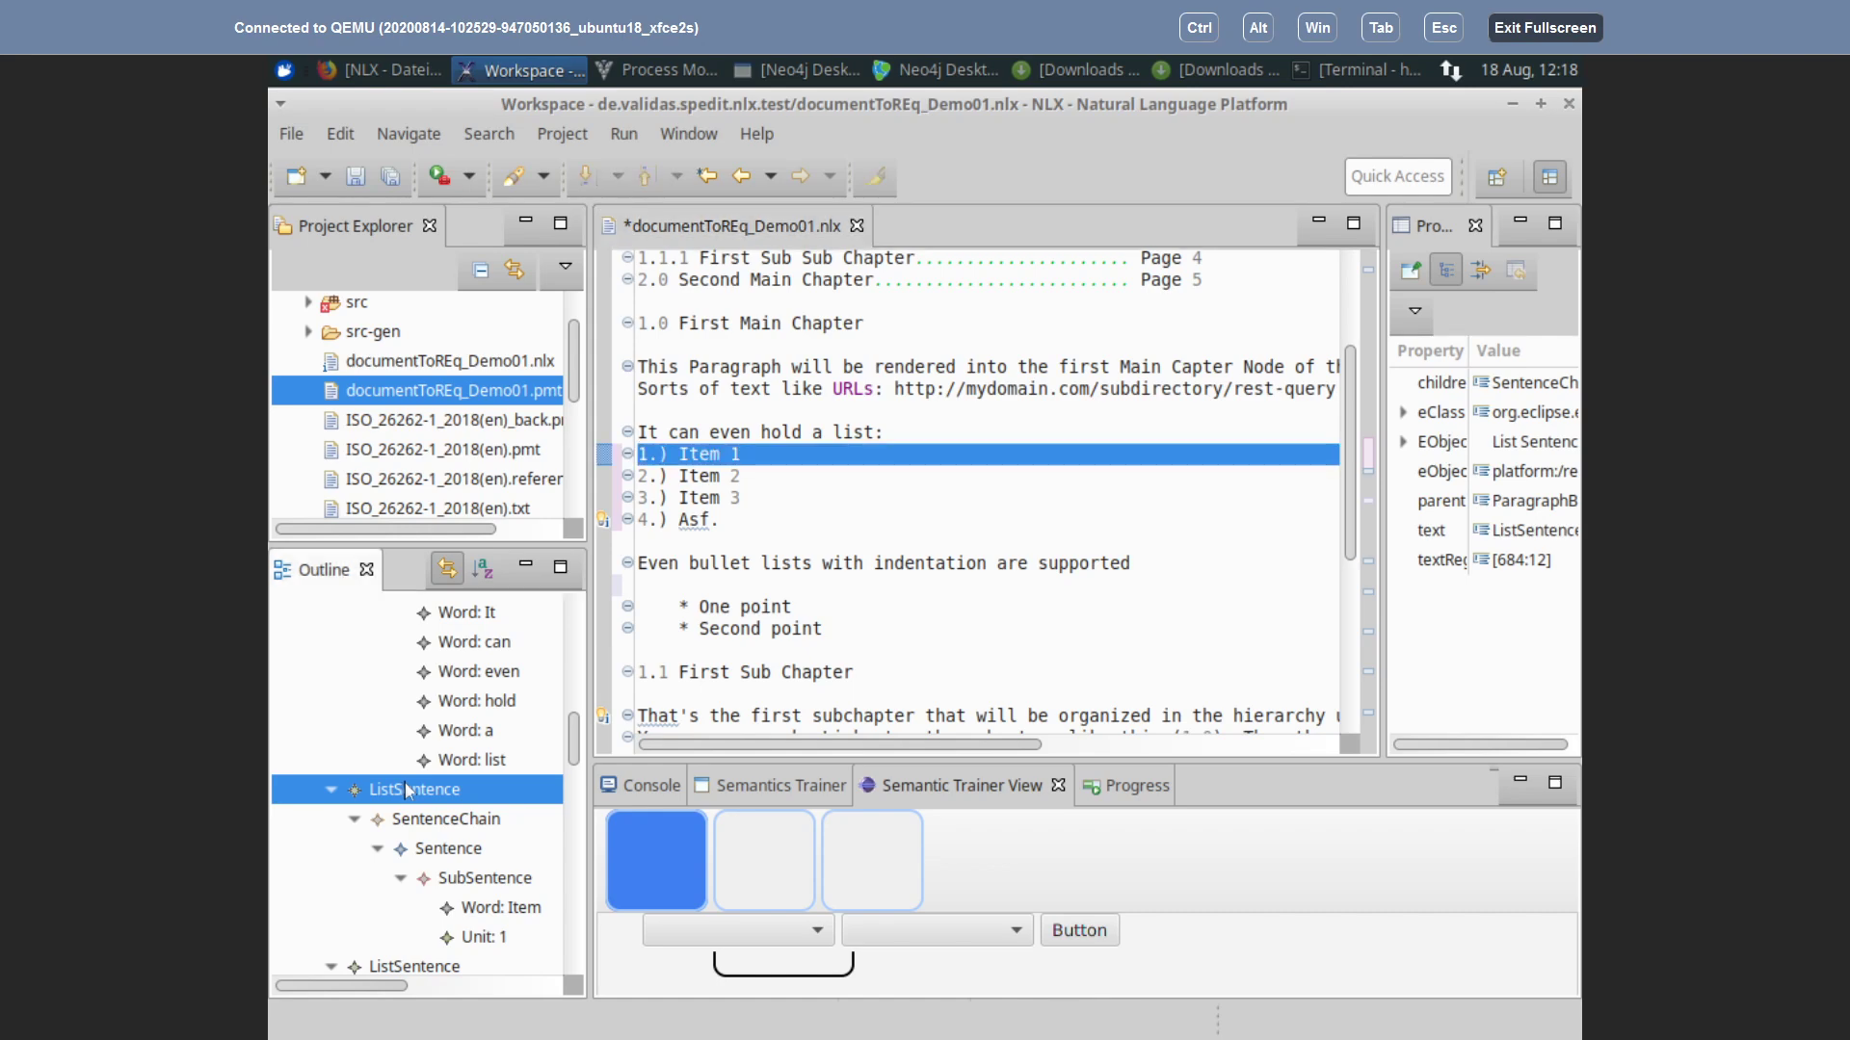
{"action": "left_click", "coordinate": [430, 829]}
{"action": "left_click", "coordinate": [420, 798]}
{"action": "scroll", "coordinate": [366, 867], "scroll_direction": "down", "scroll_amount": 3}
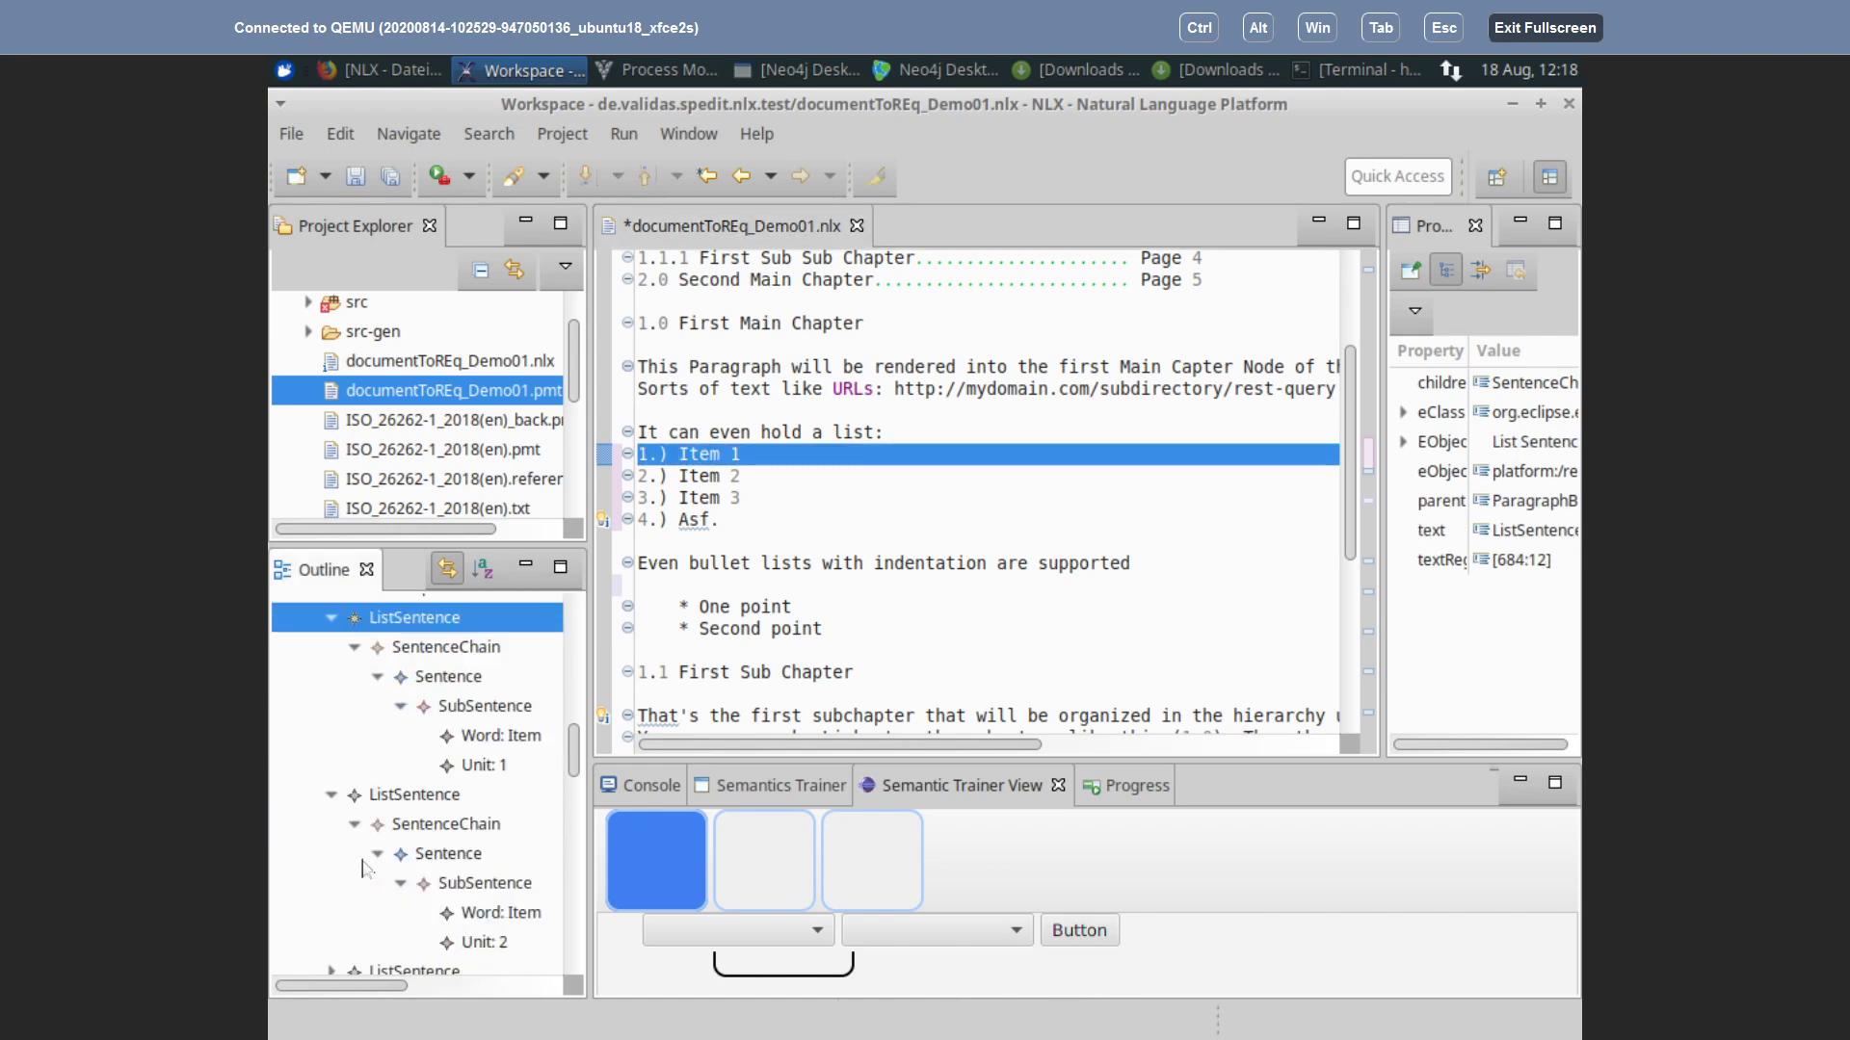
{"action": "left_click", "coordinate": [430, 795]}
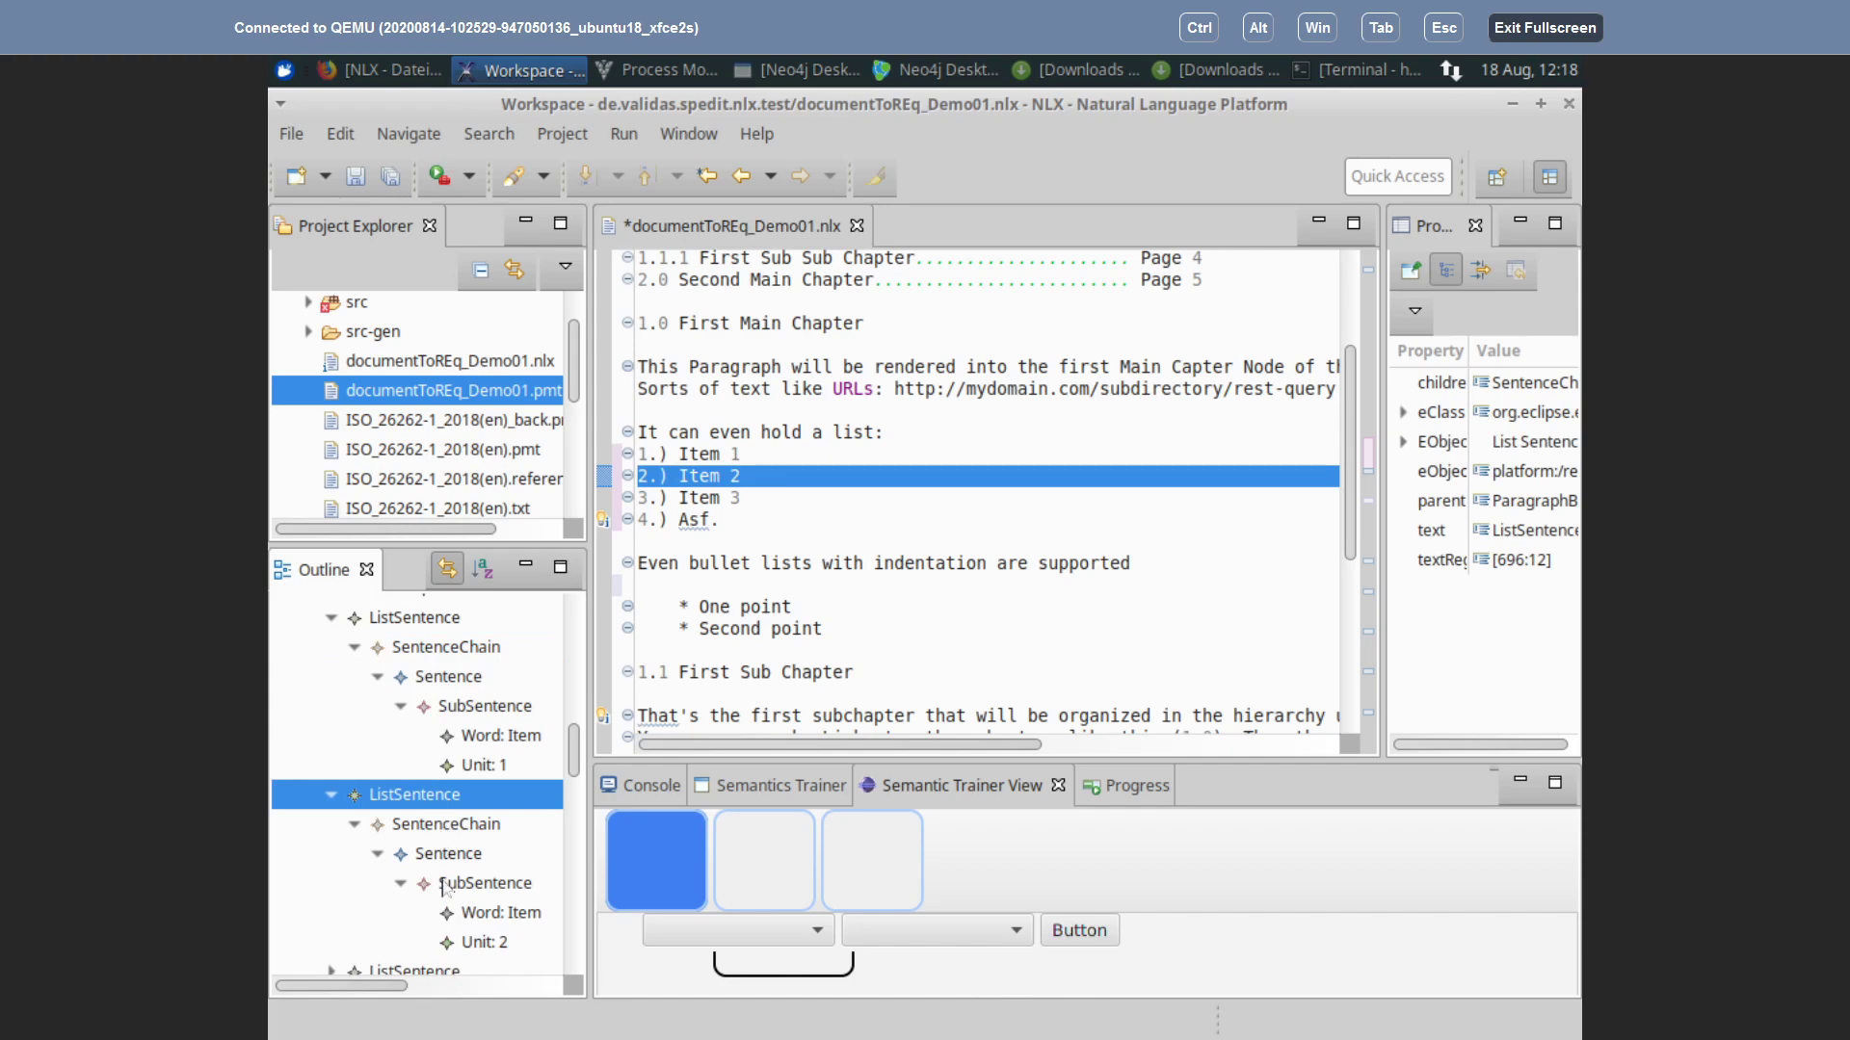
{"action": "scroll", "coordinate": [438, 878], "scroll_direction": "down", "scroll_amount": 2}
{"action": "left_click", "coordinate": [393, 859]}
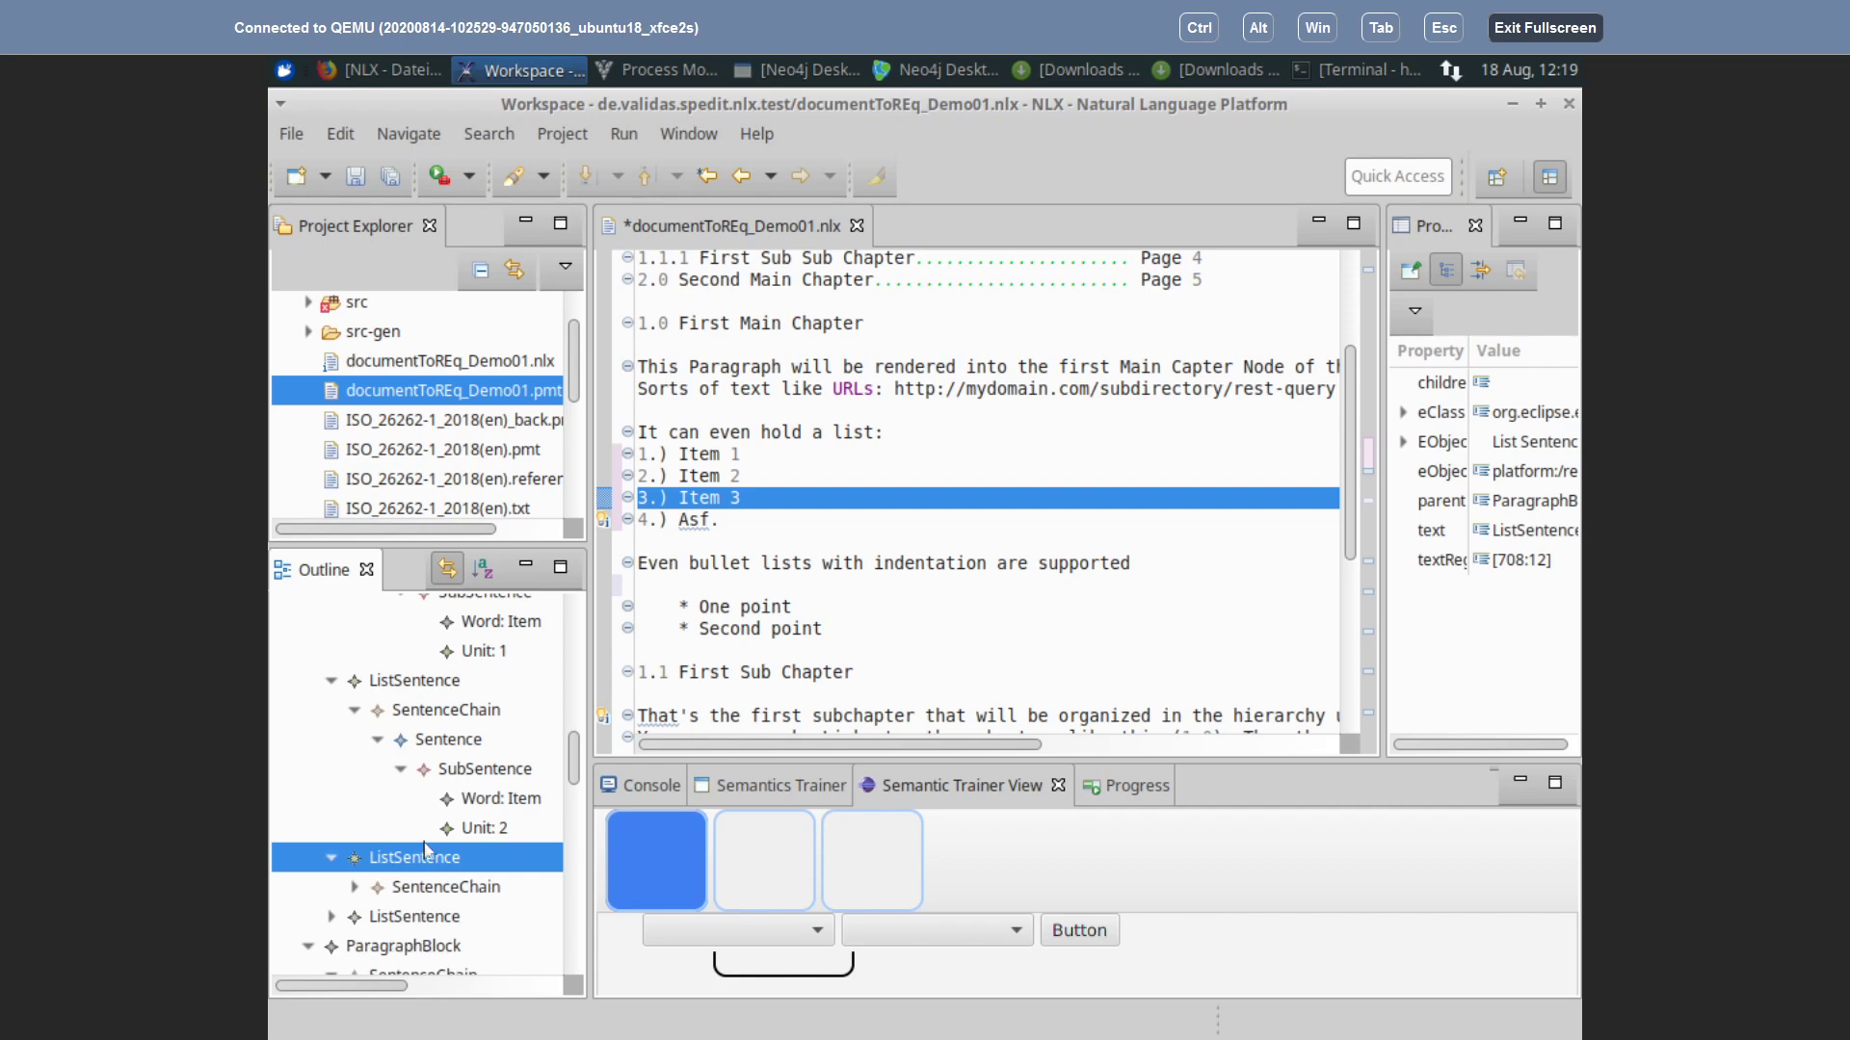
Step: Expand the Item 3 SentenceChain and inspect the ListSentence for '4.) Asf.'
{"action": "scroll", "coordinate": [374, 833], "scroll_direction": "down", "scroll_amount": 2}
{"action": "left_click", "coordinate": [354, 773]}
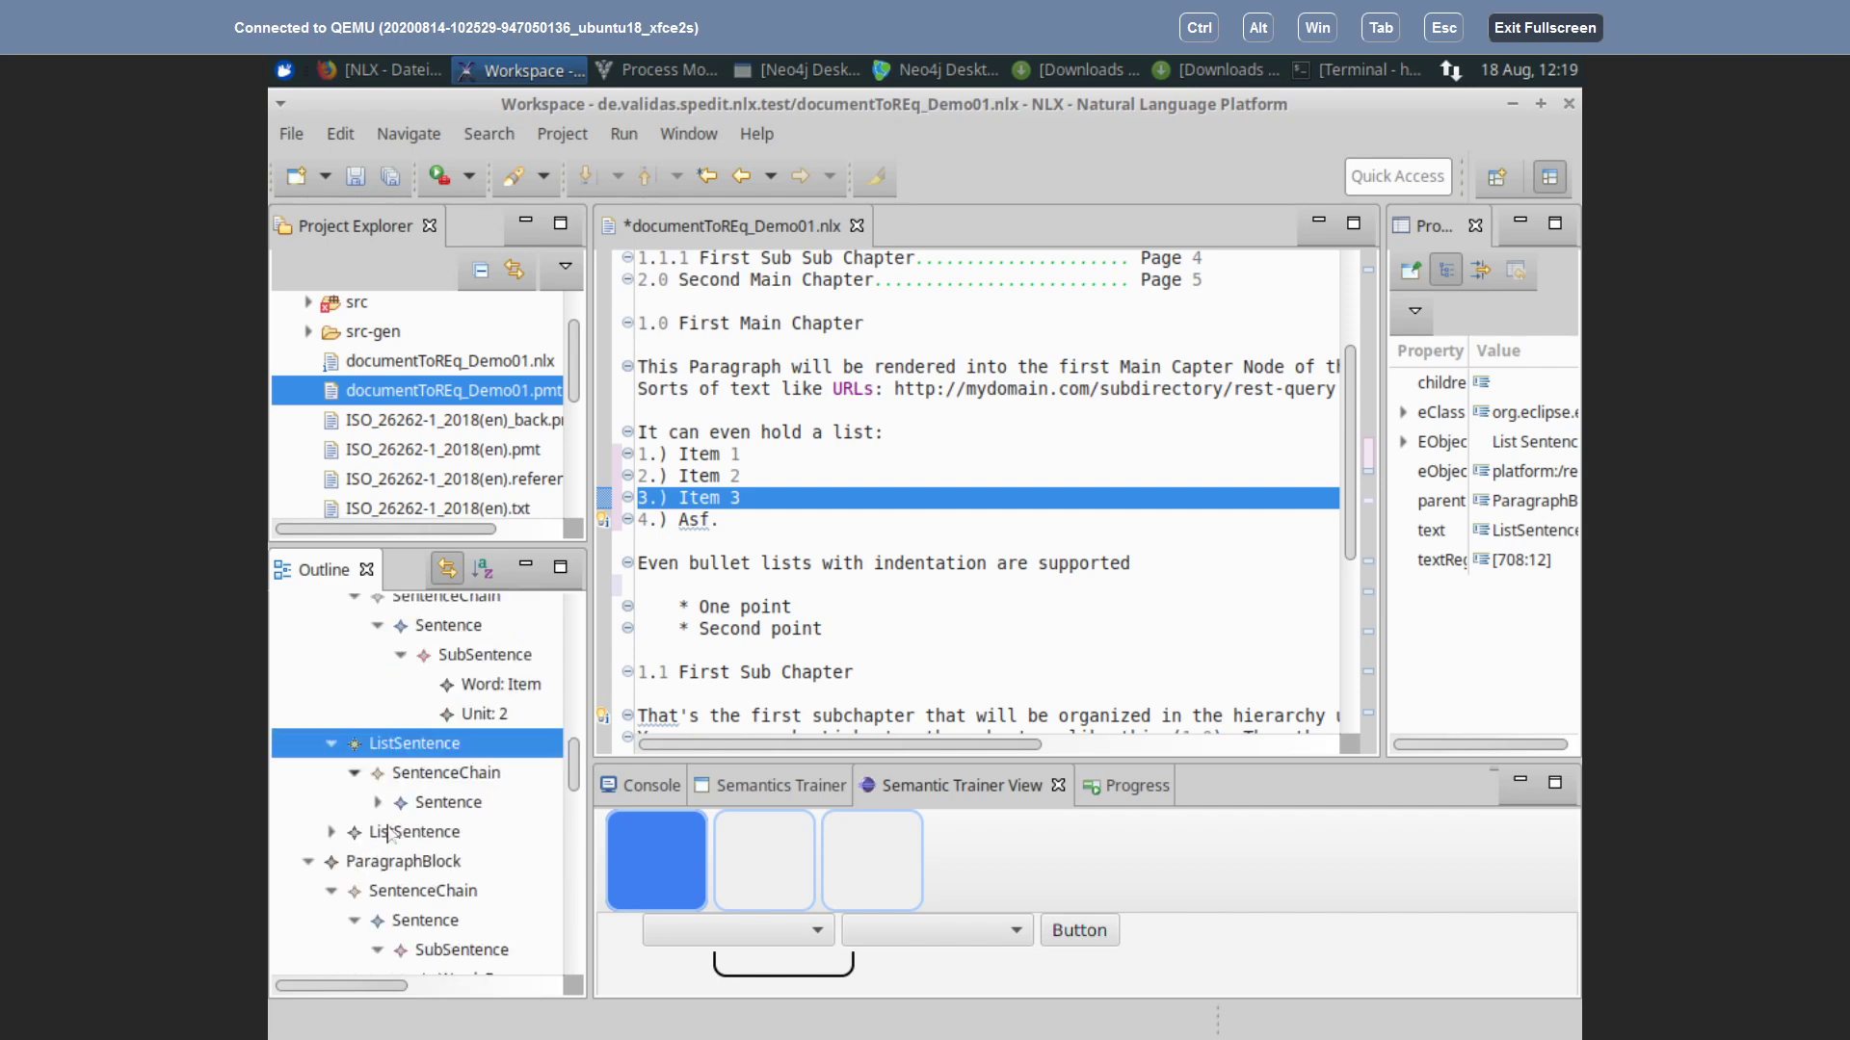
{"action": "left_click", "coordinate": [331, 832]}
{"action": "scroll", "coordinate": [419, 809], "scroll_direction": "down", "scroll_amount": 2}
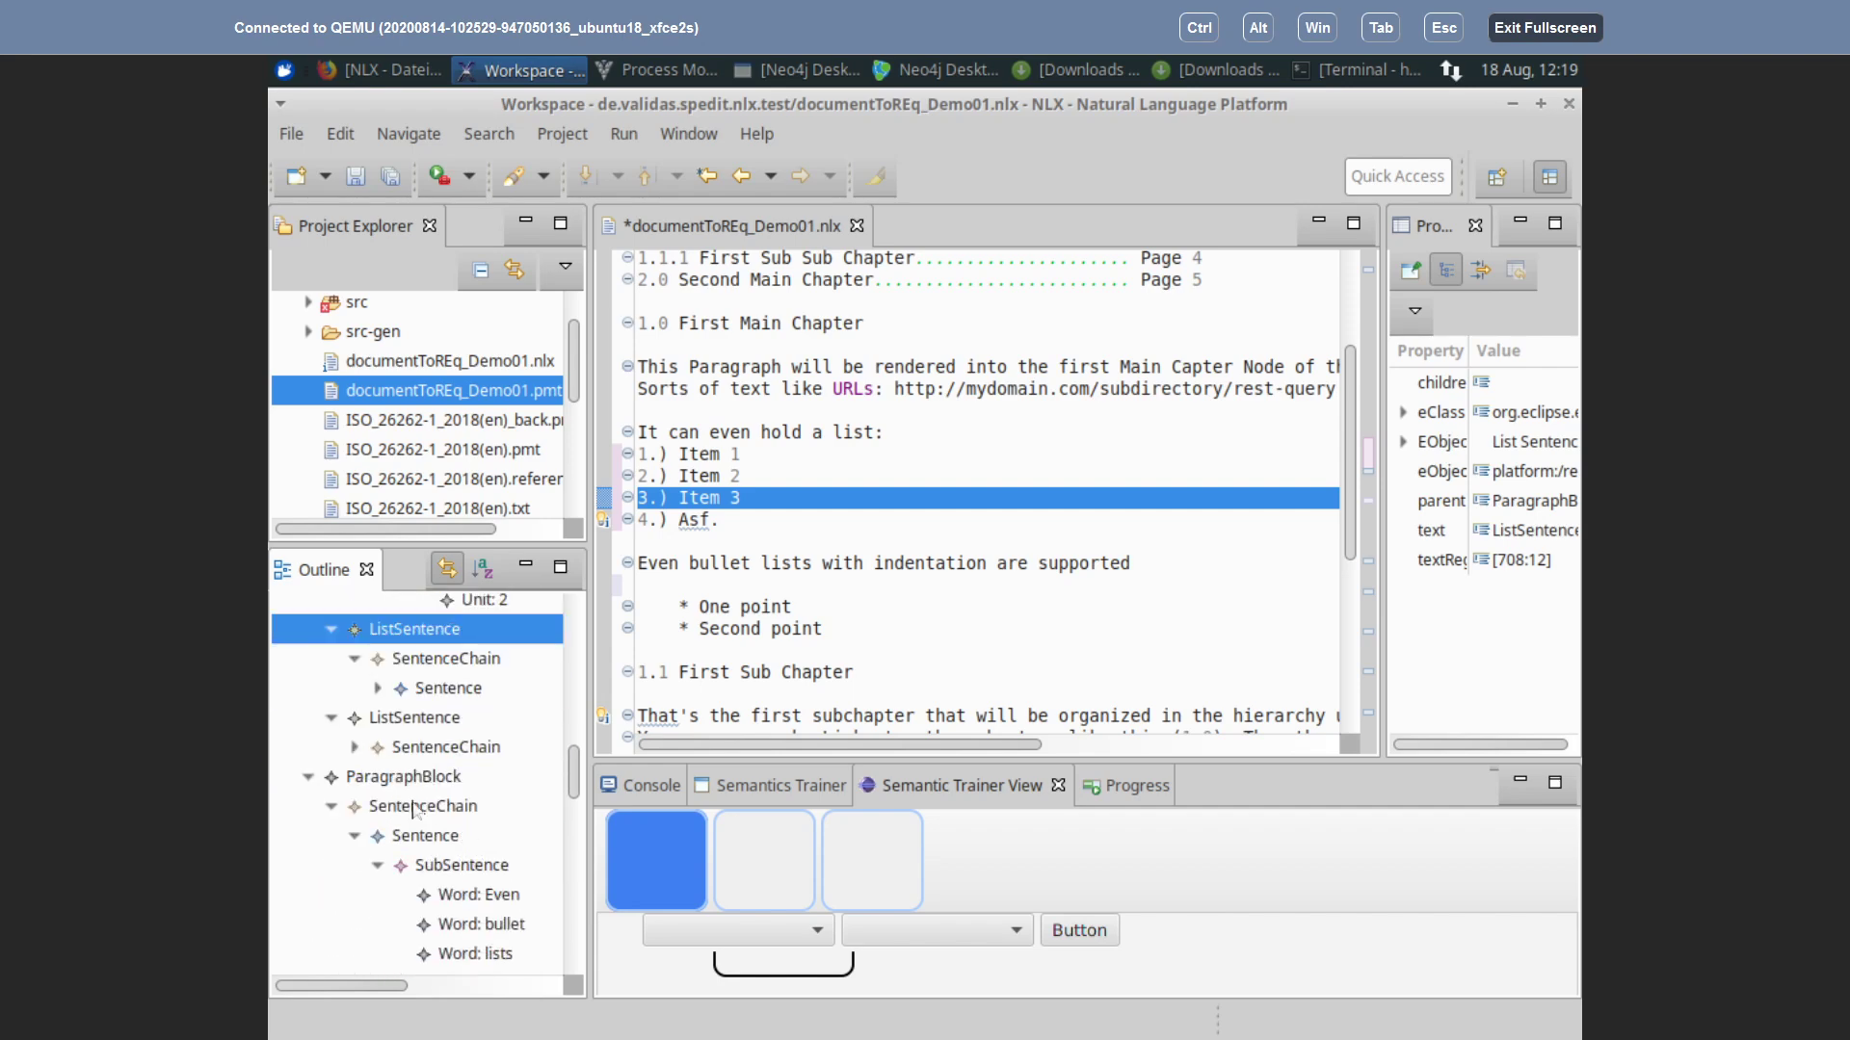
{"action": "left_click", "coordinate": [433, 748]}
{"action": "left_click", "coordinate": [388, 721]}
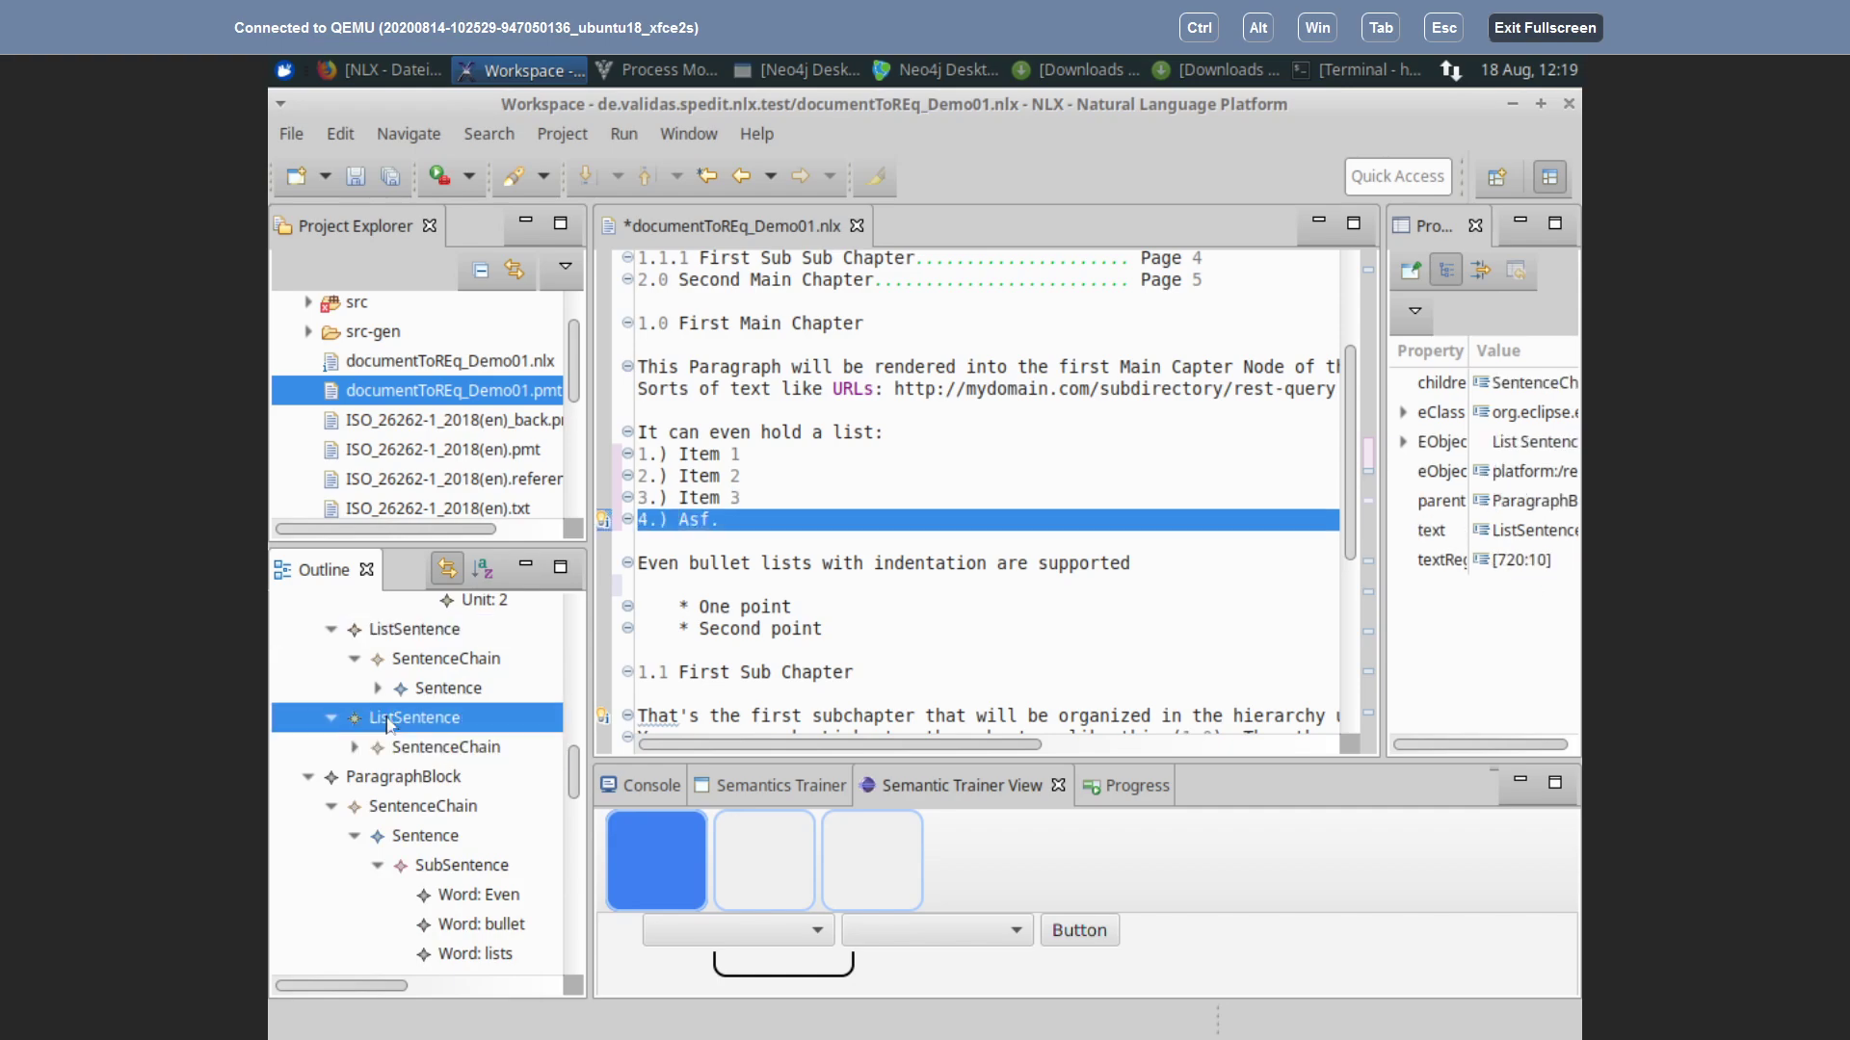
Step: Inspect the One point and Second point bullet ListSentences, expanding their SentenceChain and Sentence nodes
{"action": "left_click", "coordinate": [712, 607]}
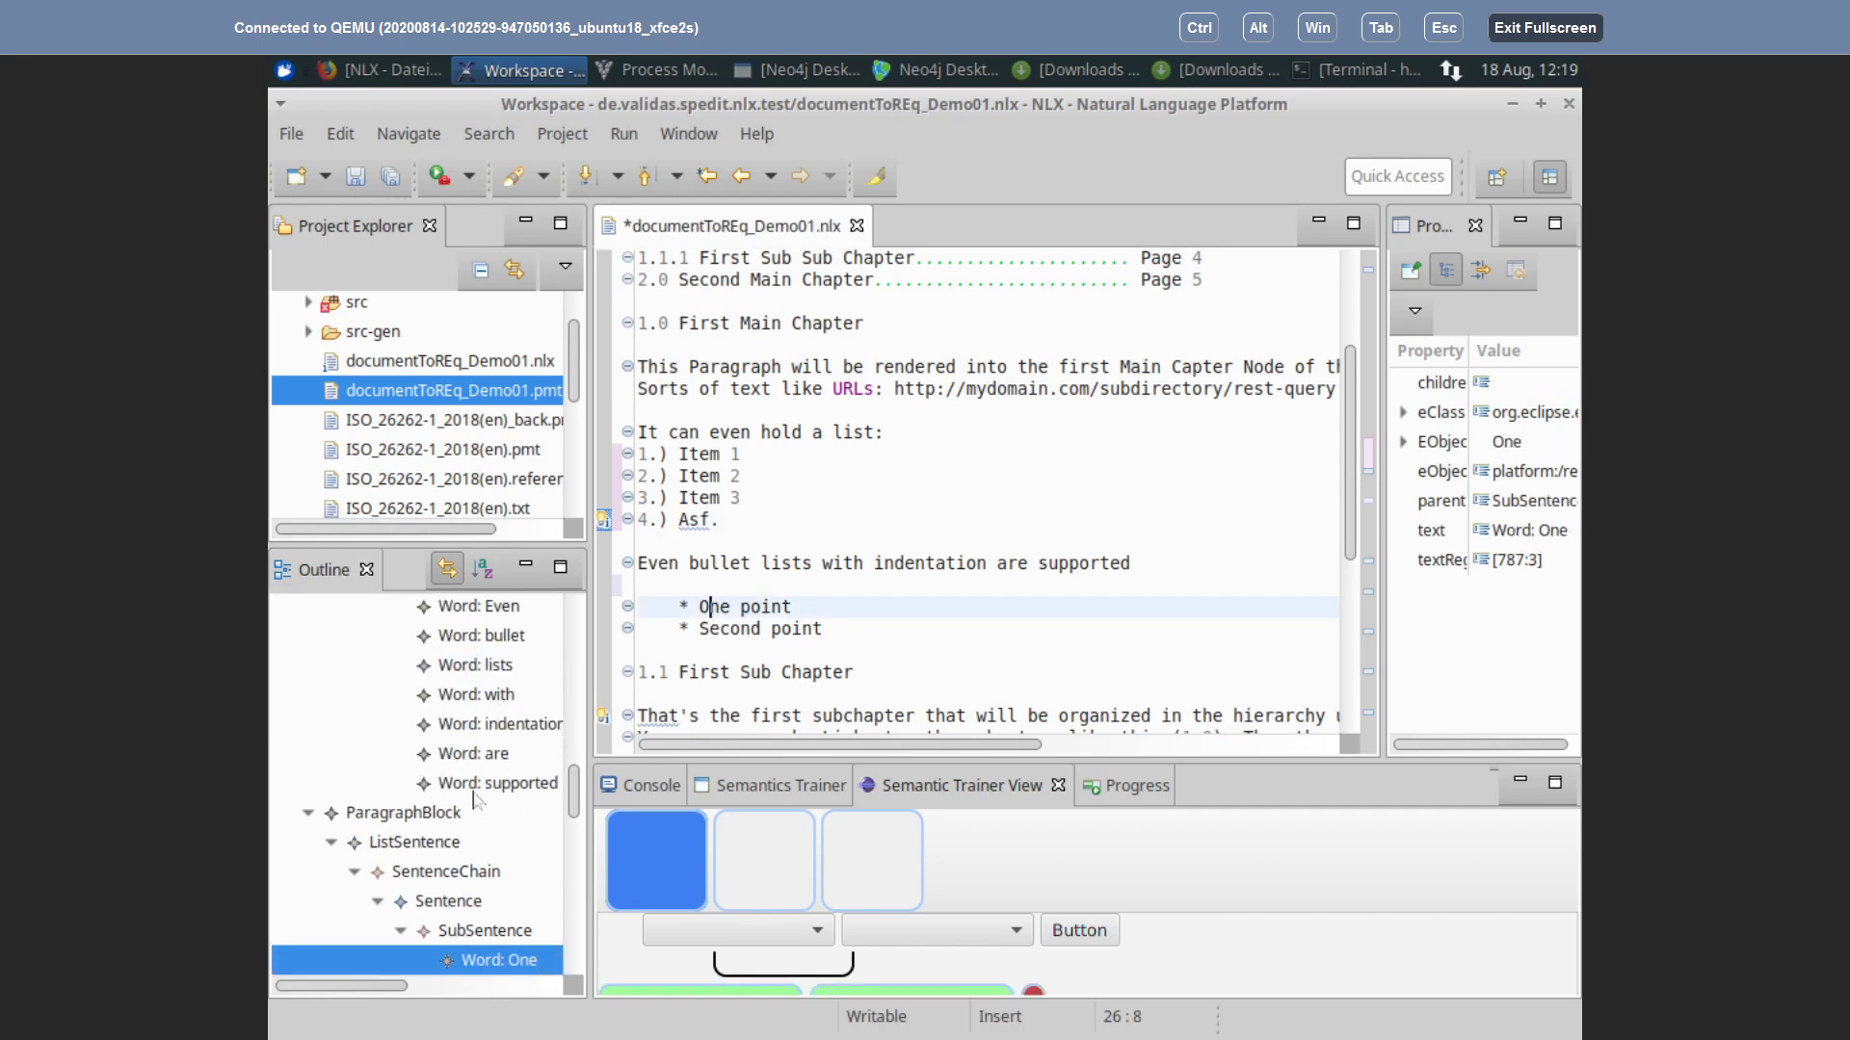
{"action": "scroll", "coordinate": [473, 800], "scroll_direction": "down", "scroll_amount": 4}
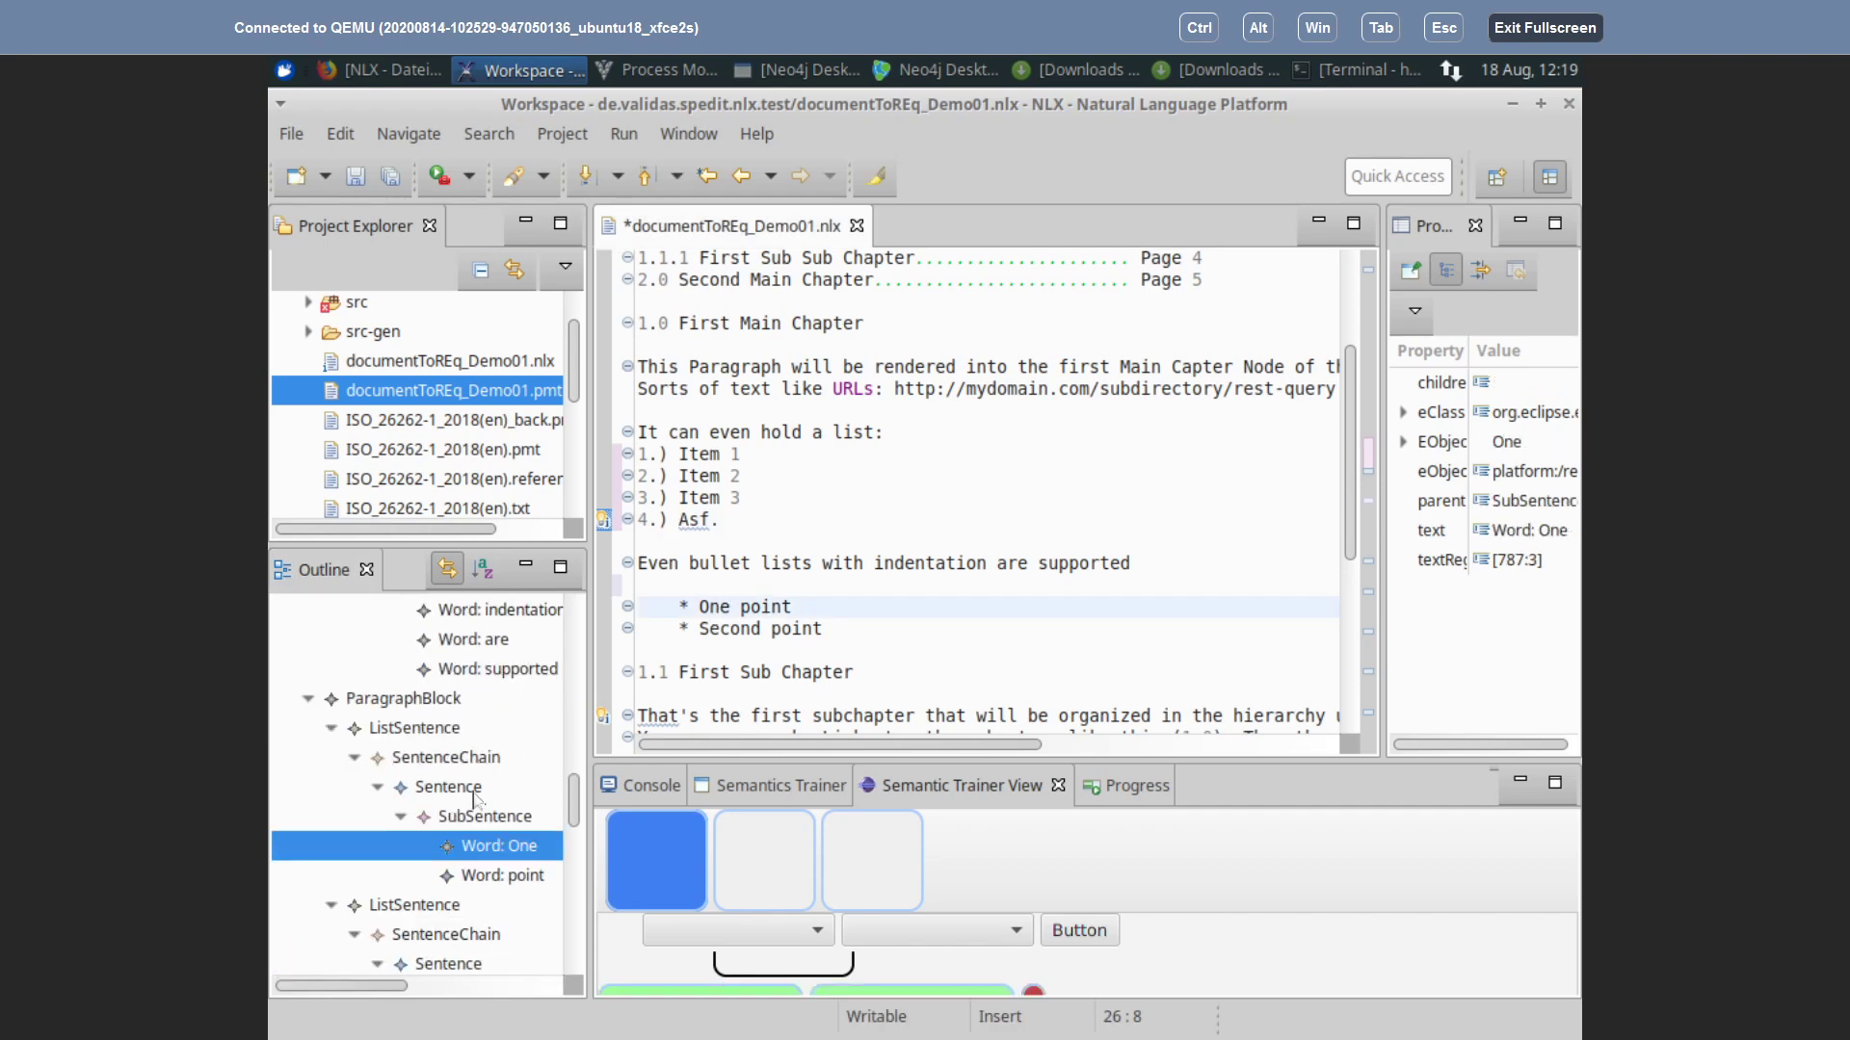
{"action": "left_click", "coordinate": [399, 729]}
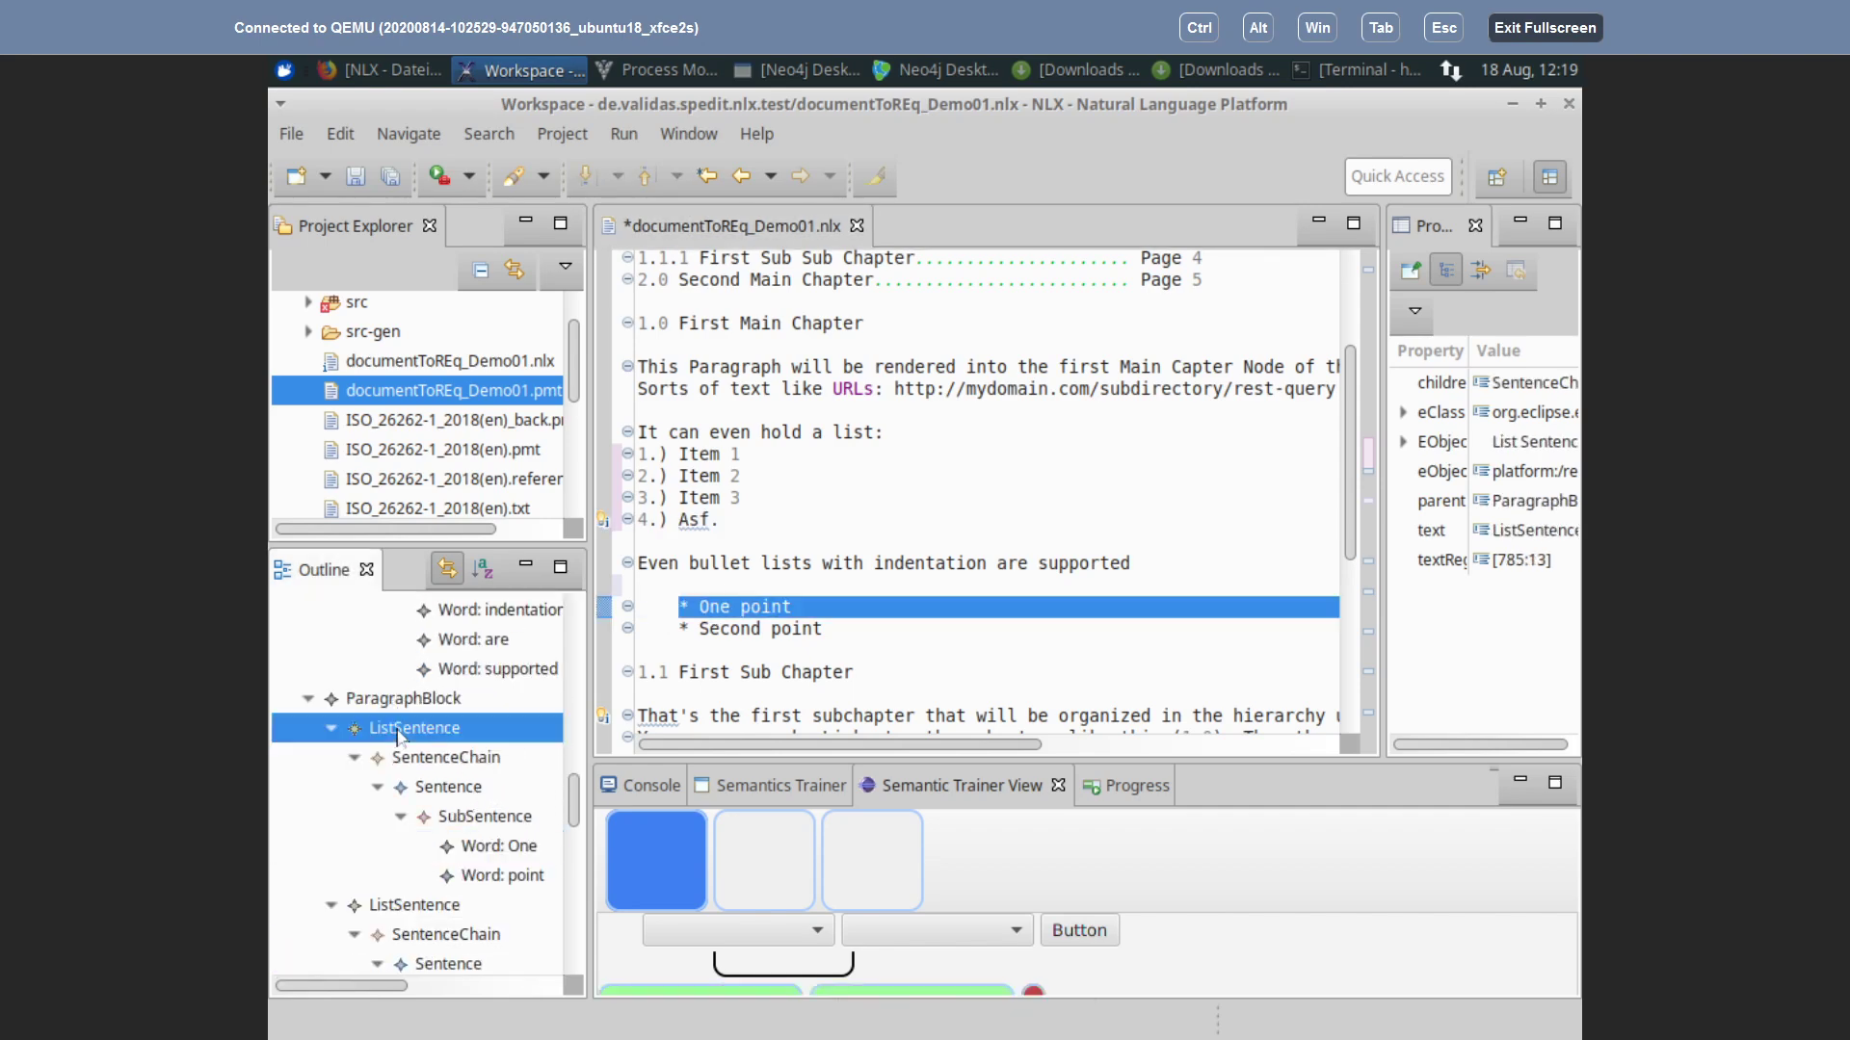
{"action": "left_click", "coordinate": [406, 908]}
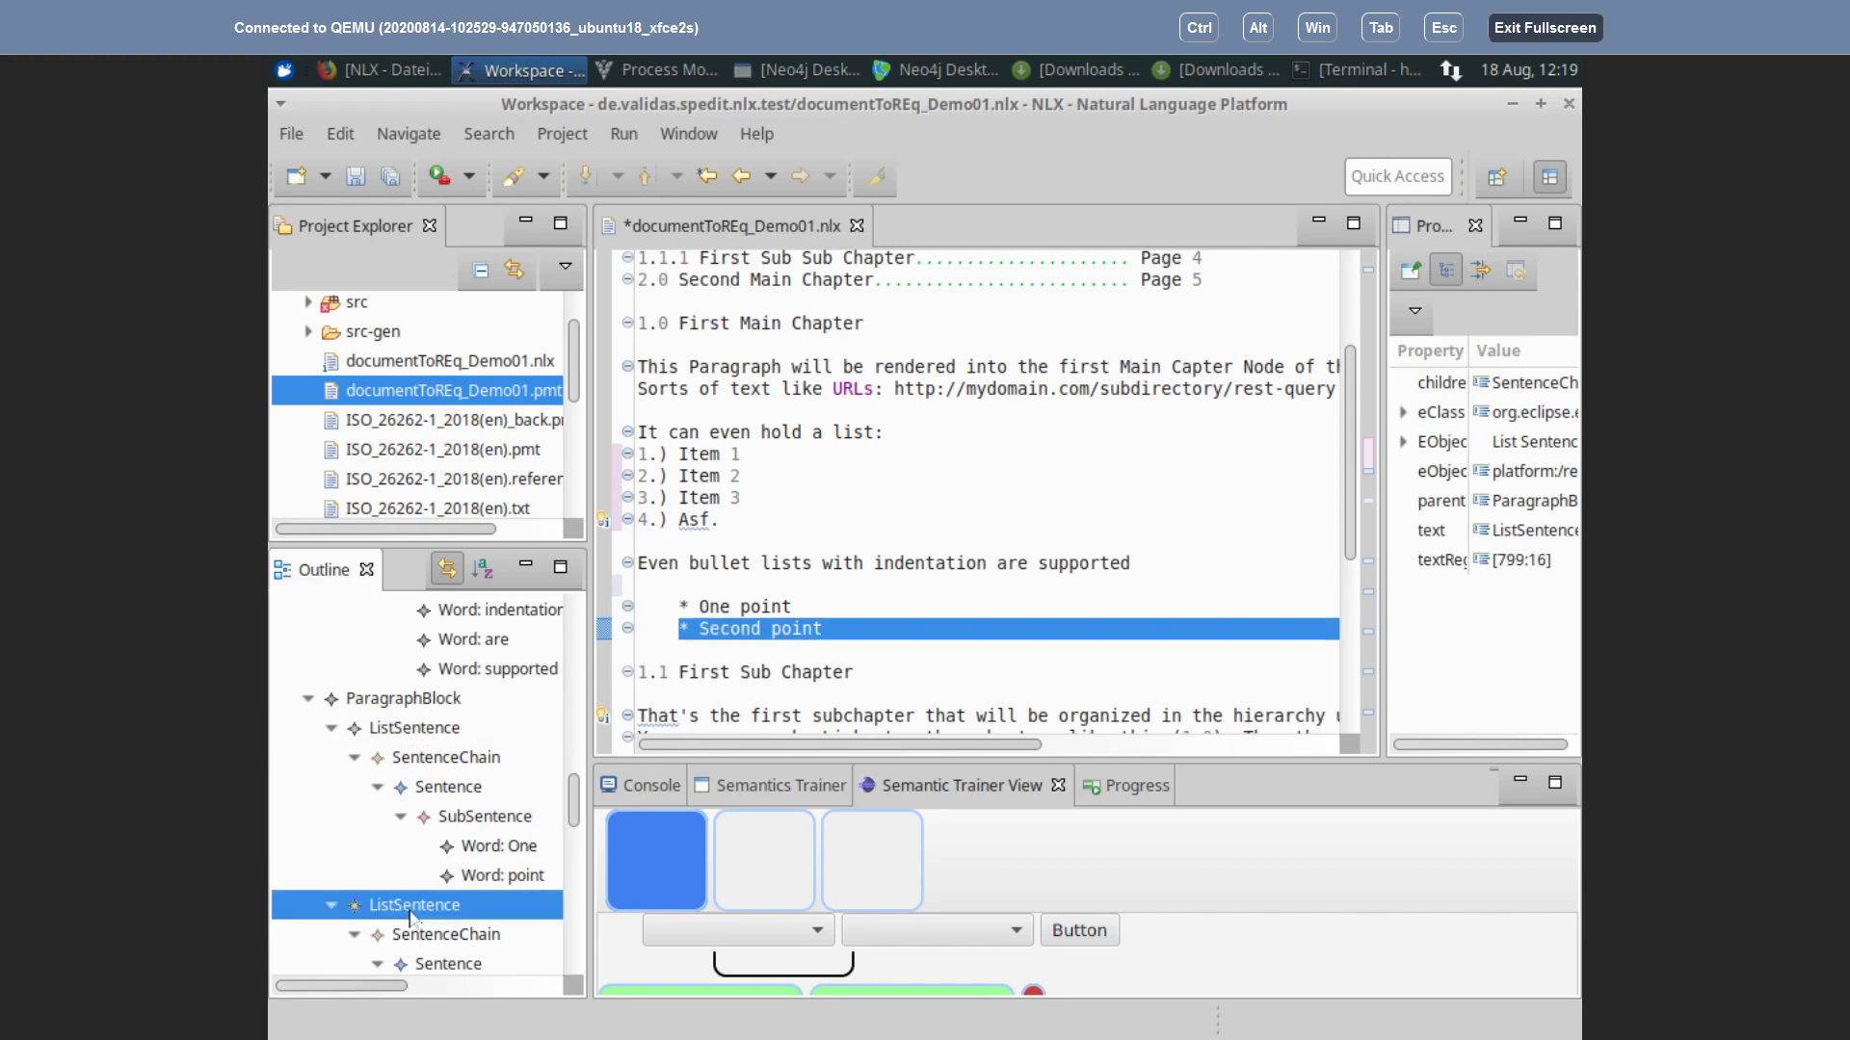
{"action": "left_click", "coordinate": [330, 729]}
{"action": "left_click", "coordinate": [332, 759]}
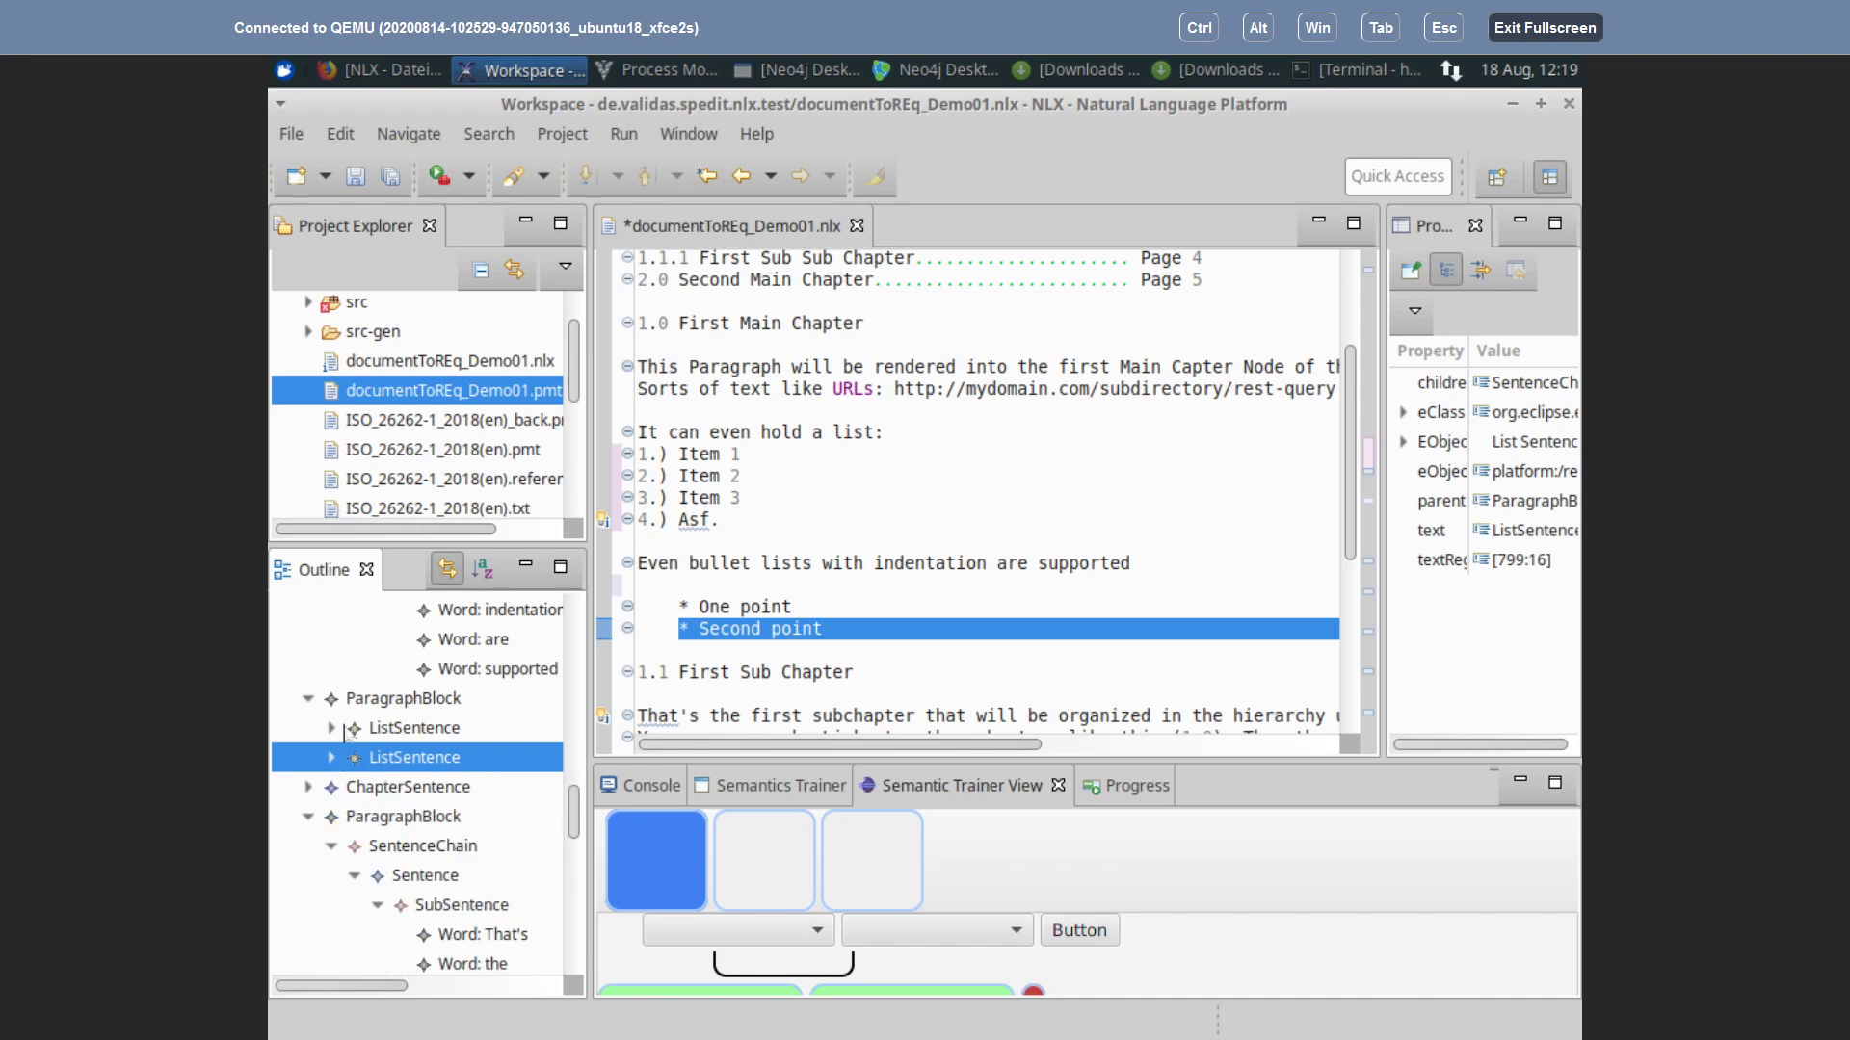
{"action": "left_click", "coordinate": [334, 727]}
{"action": "left_click", "coordinate": [356, 767]}
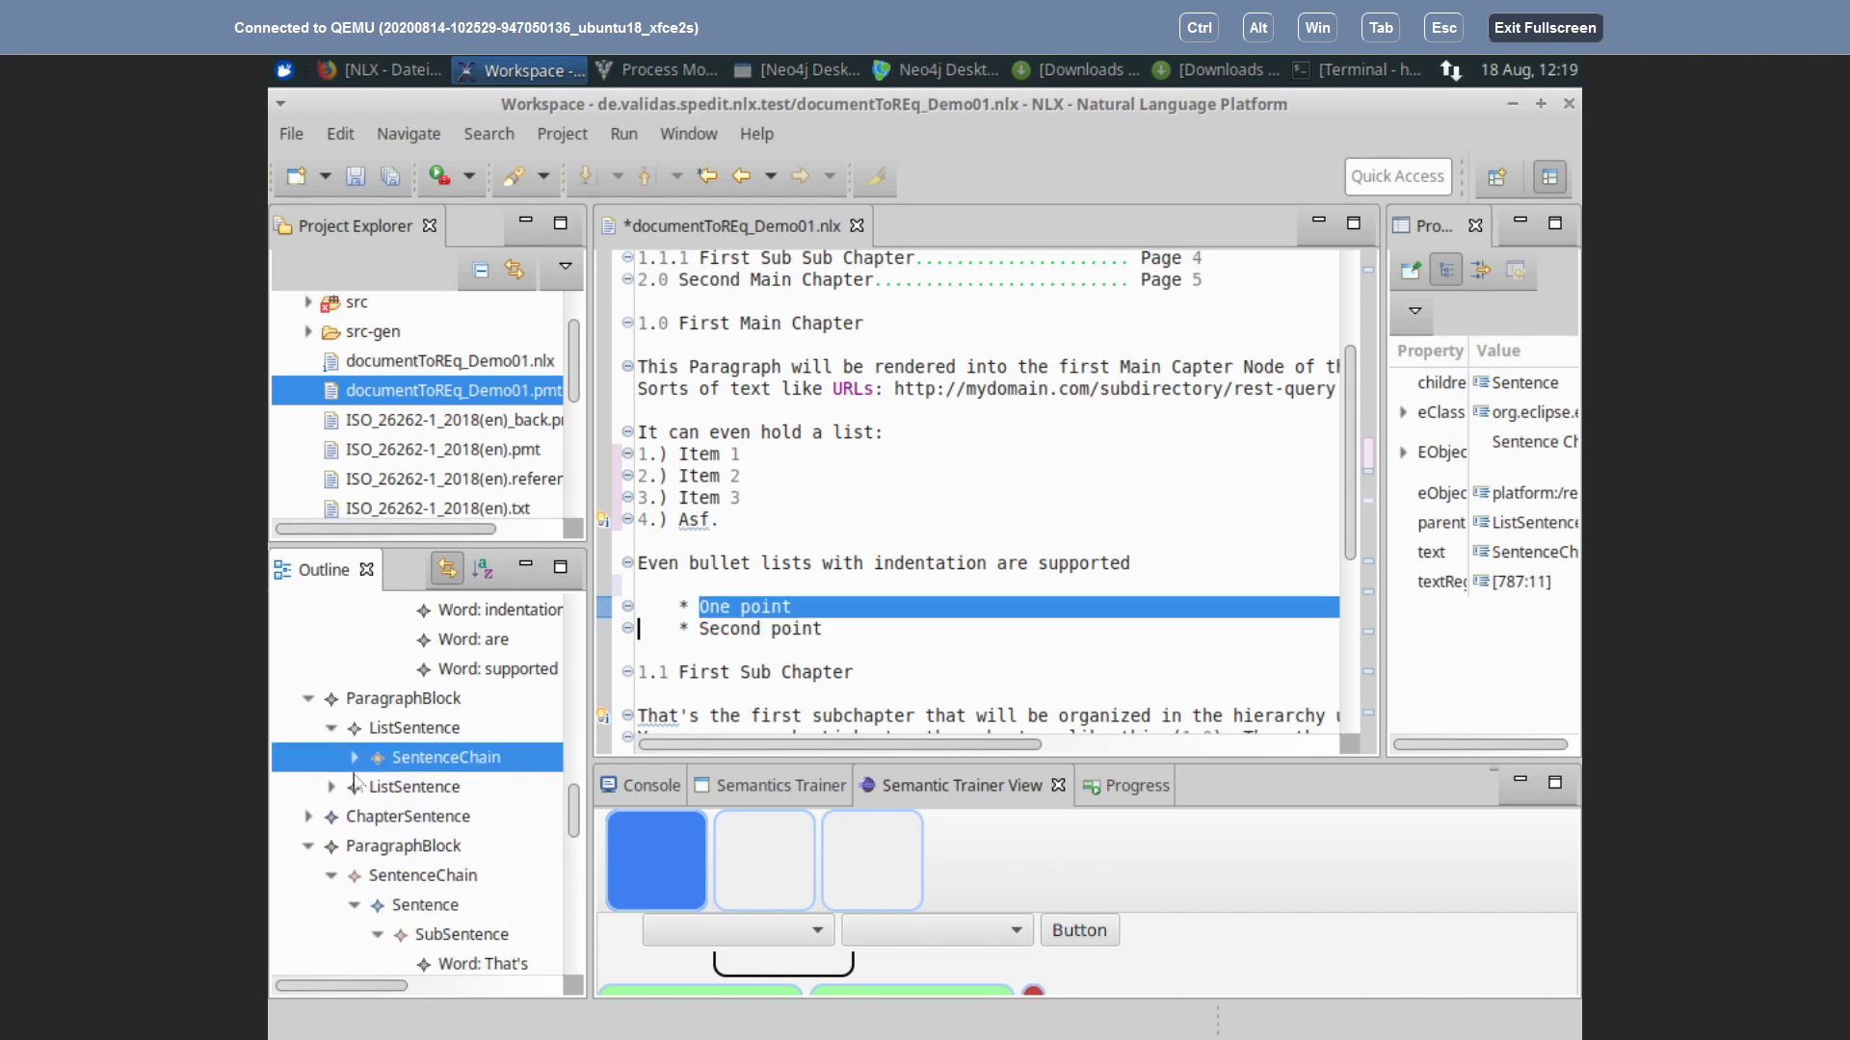
{"action": "left_click", "coordinate": [354, 758]}
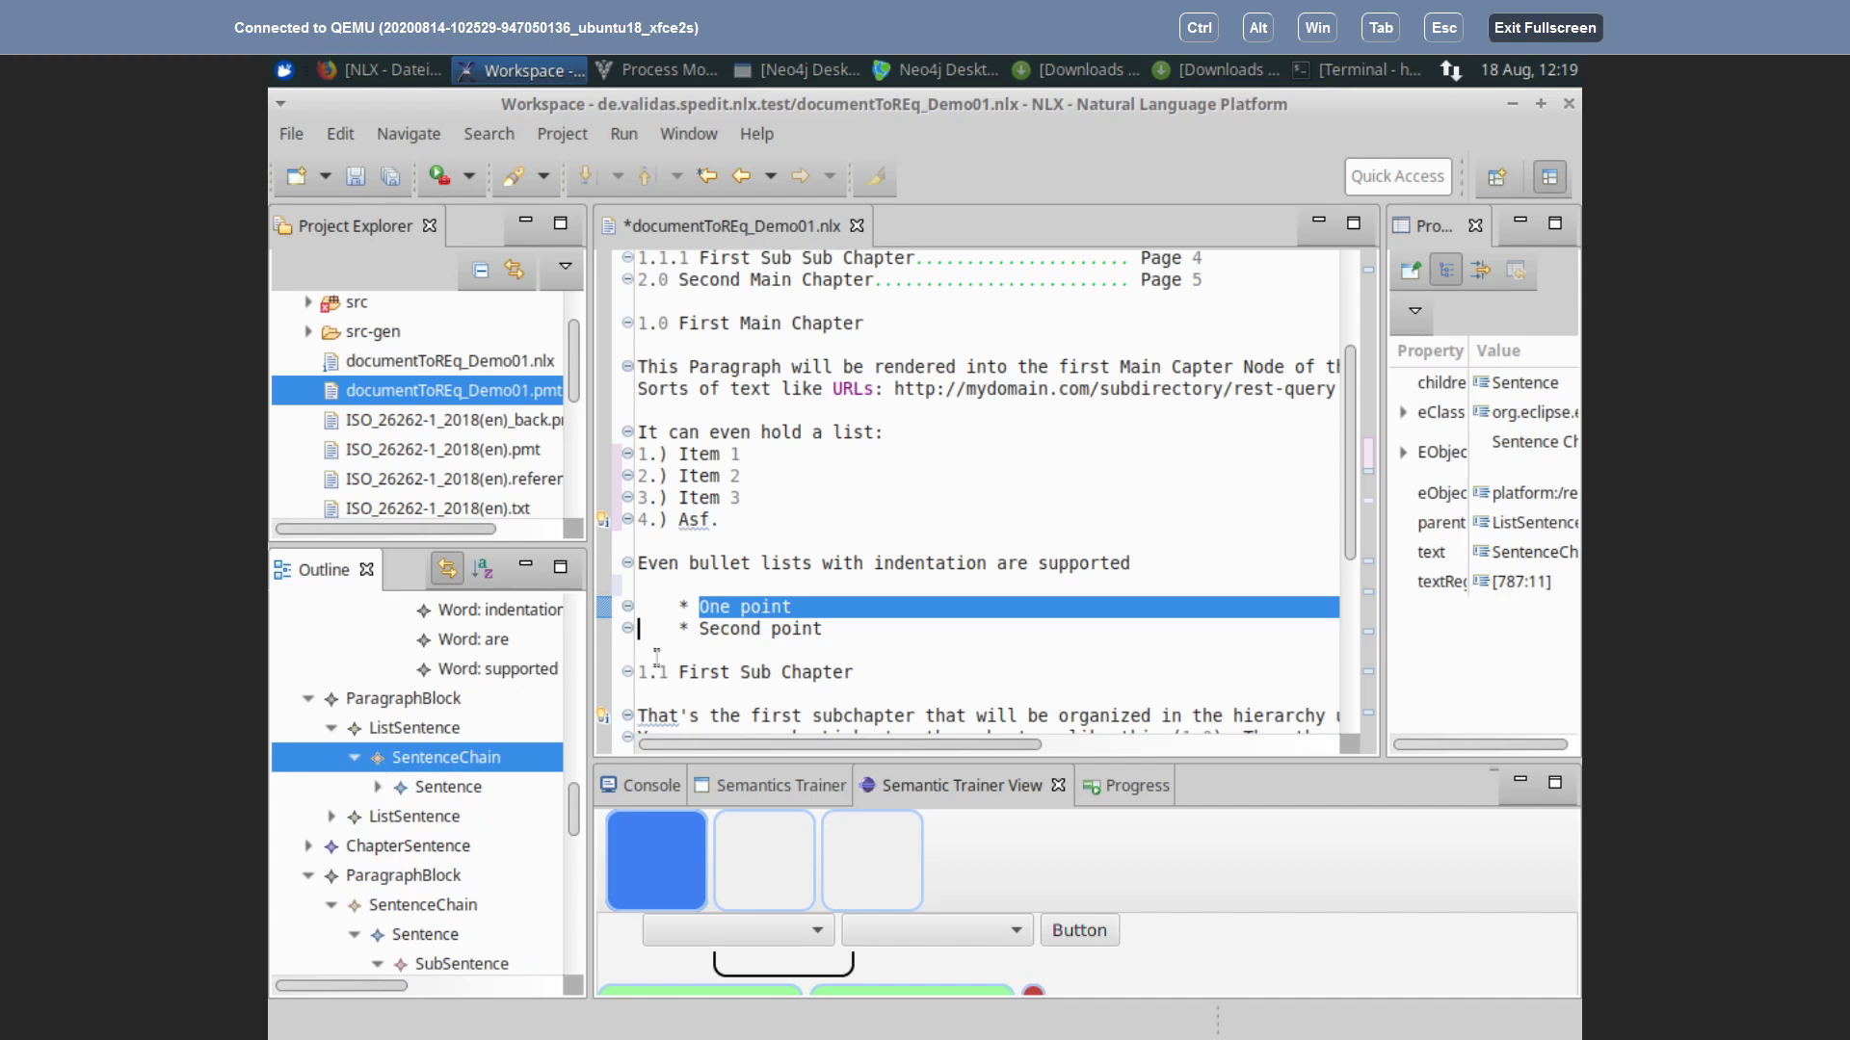
{"action": "left_click", "coordinate": [378, 788]}
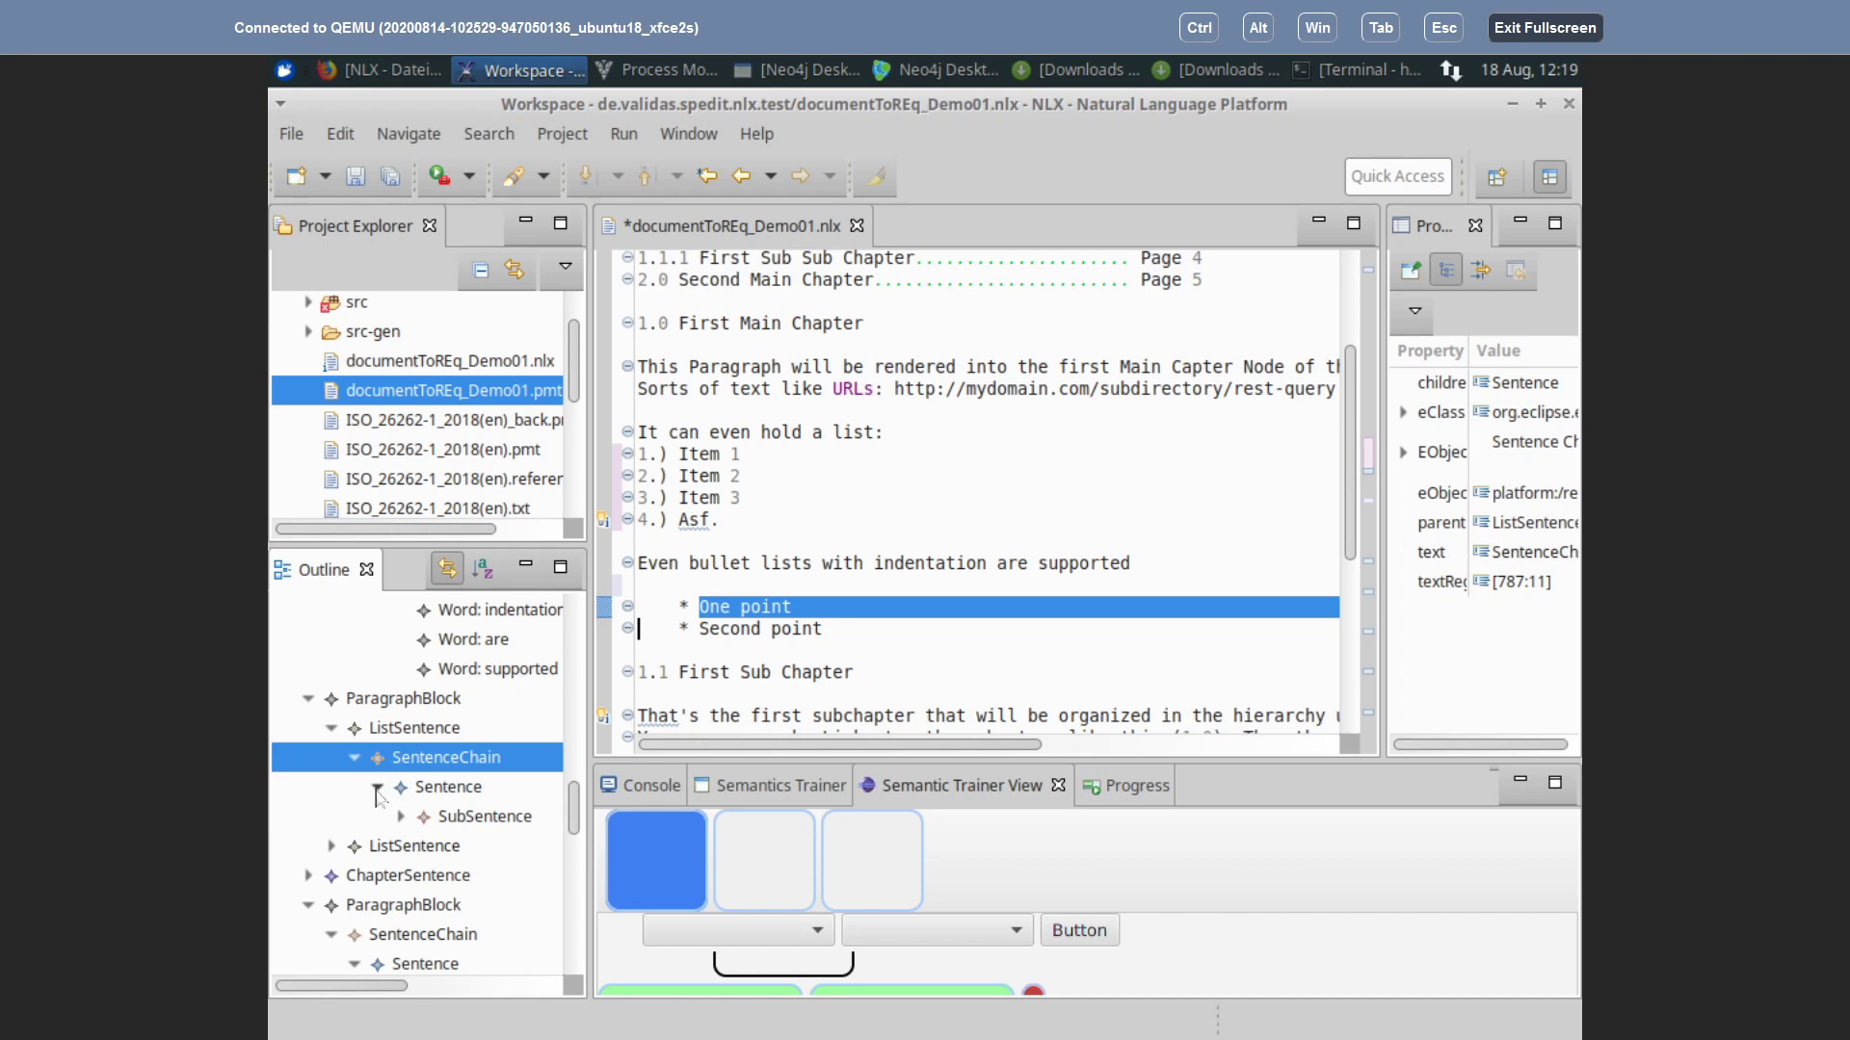
{"action": "left_click", "coordinate": [378, 788]}
{"action": "left_click", "coordinate": [331, 818]}
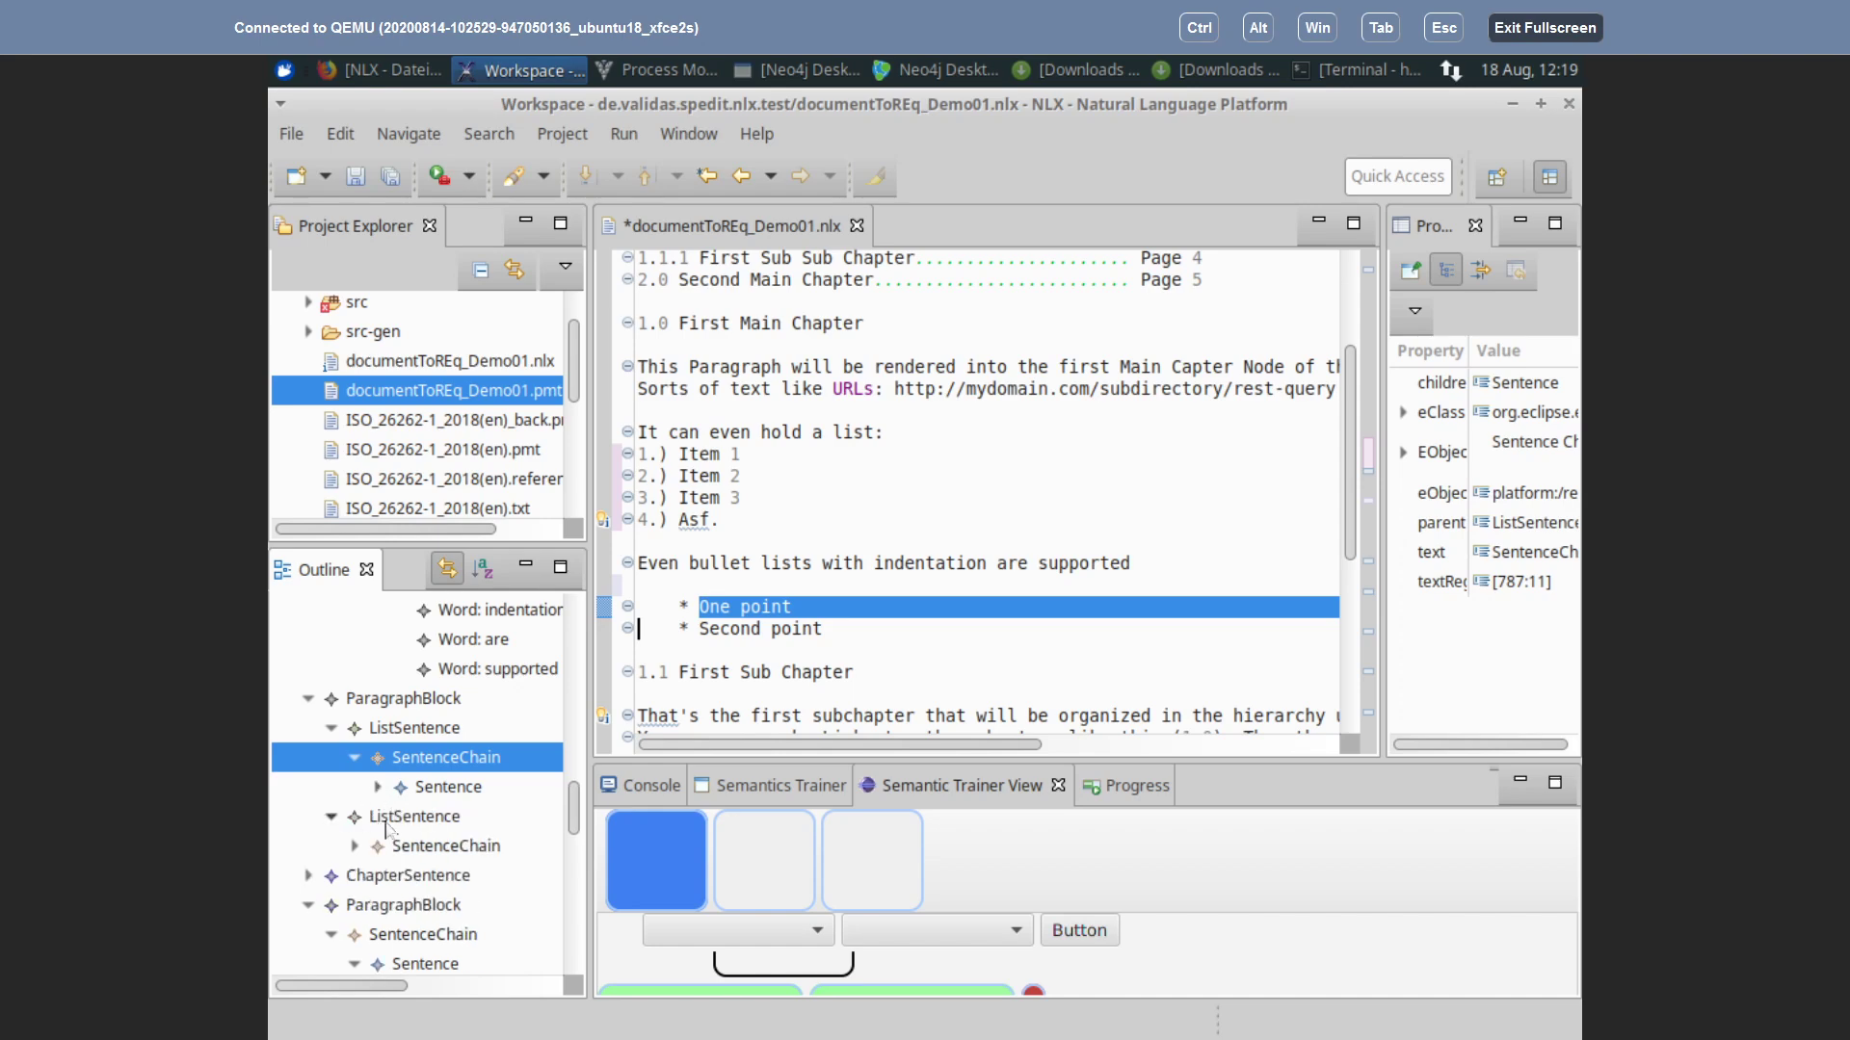
{"action": "left_click", "coordinate": [355, 846]}
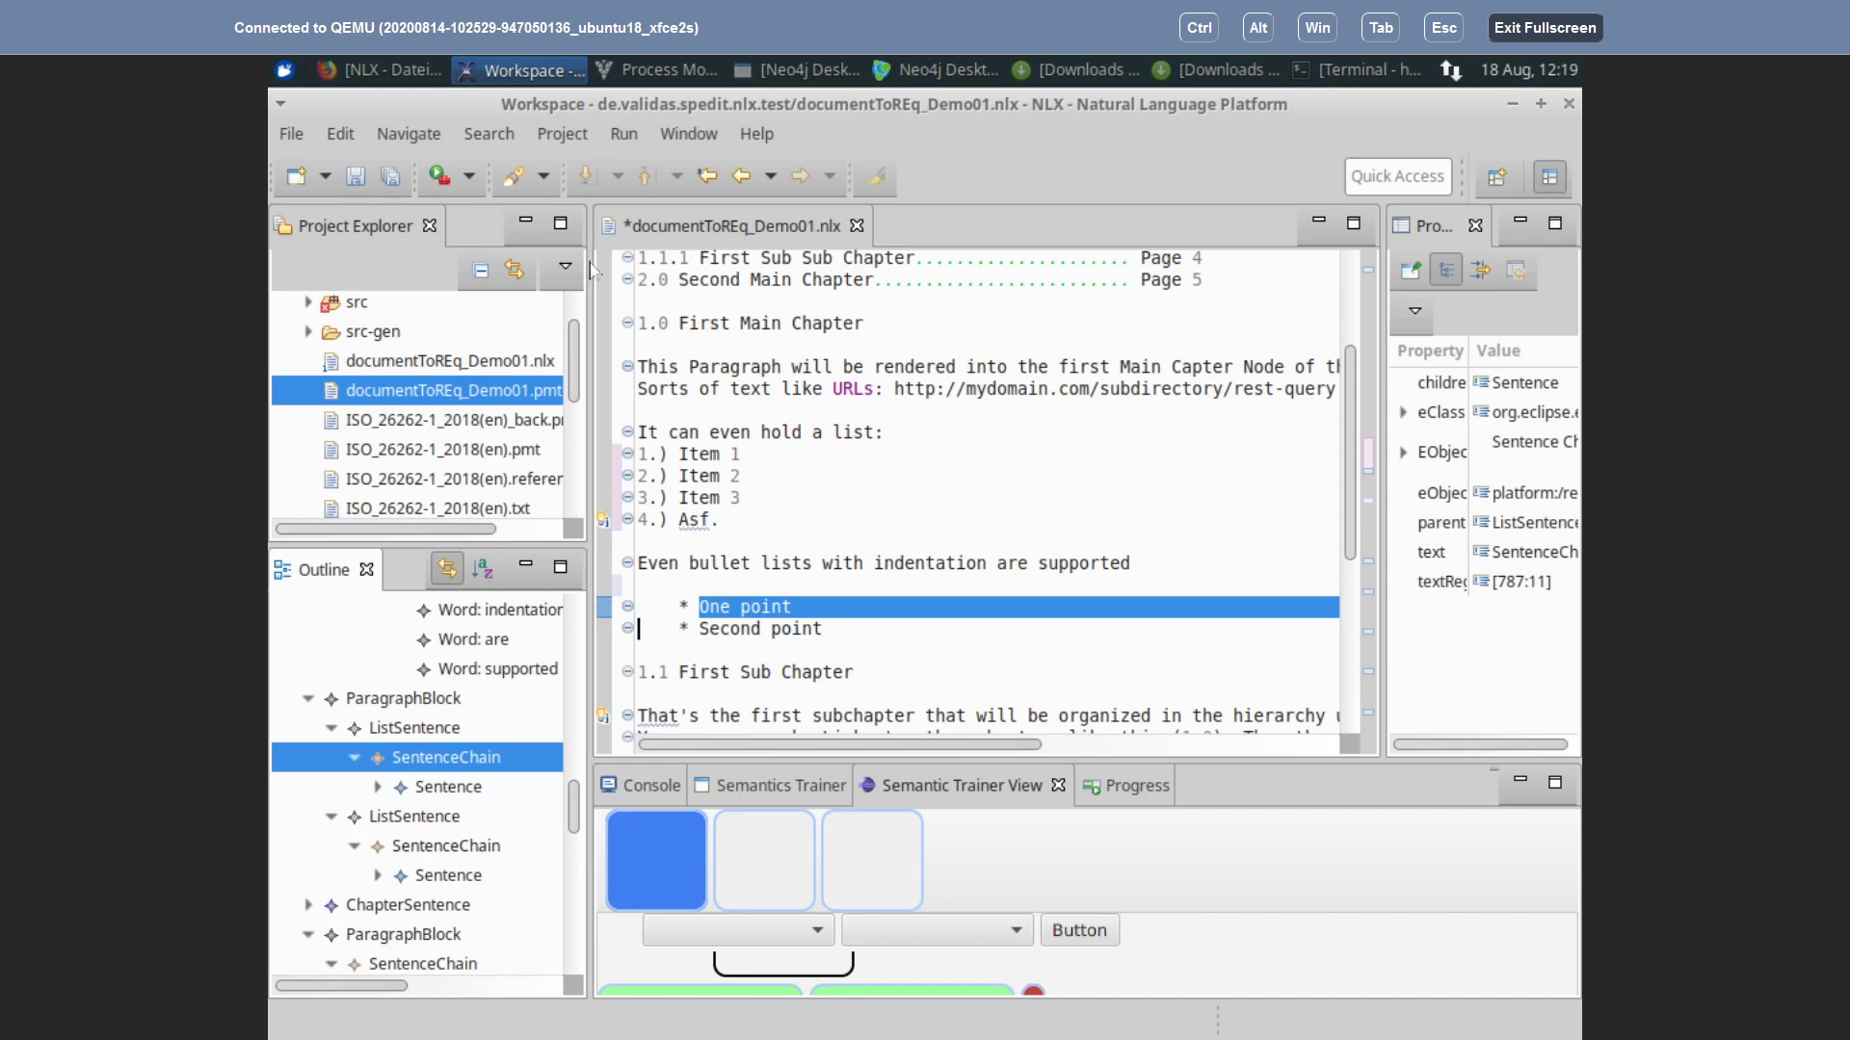
Step: Save the demo document with Ctrl+S and switch to another application
{"action": "key", "text": "ctrl+s"}
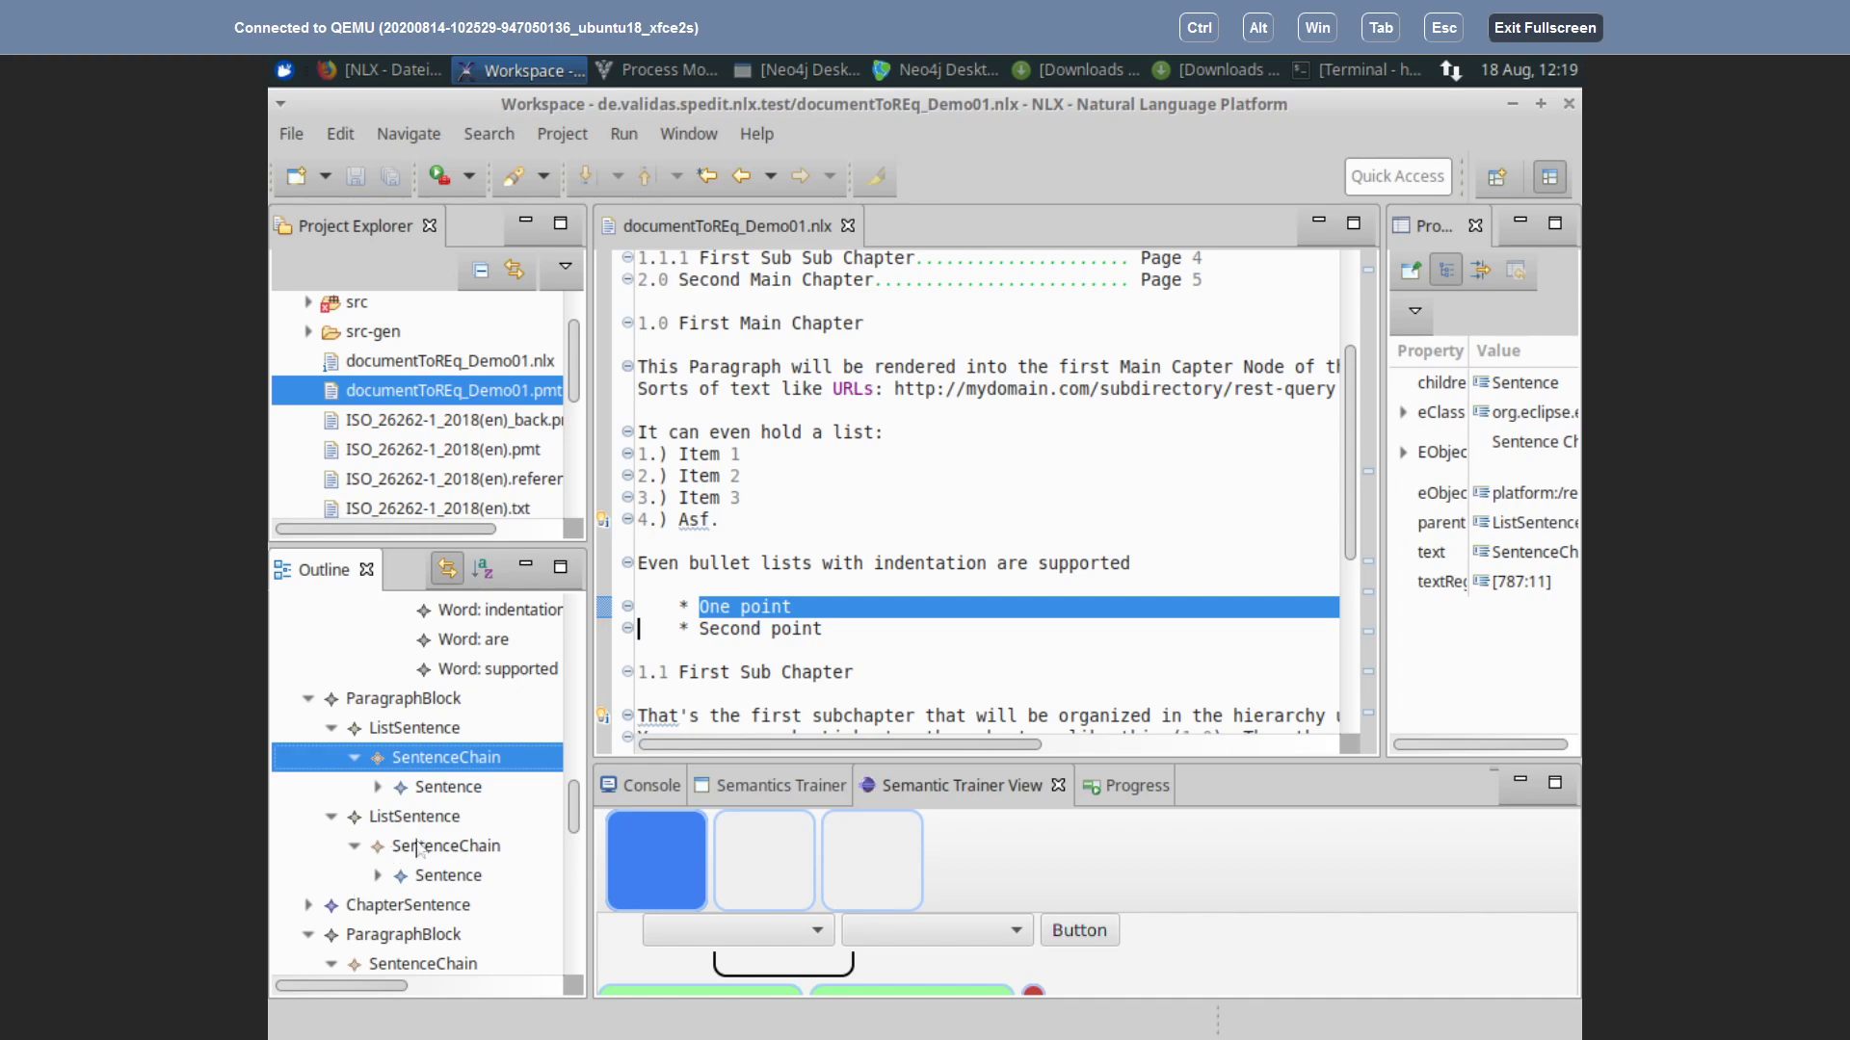
{"action": "scroll", "coordinate": [421, 834], "scroll_direction": "down", "scroll_amount": 5}
{"action": "scroll", "coordinate": [421, 835], "scroll_direction": "down", "scroll_amount": 1}
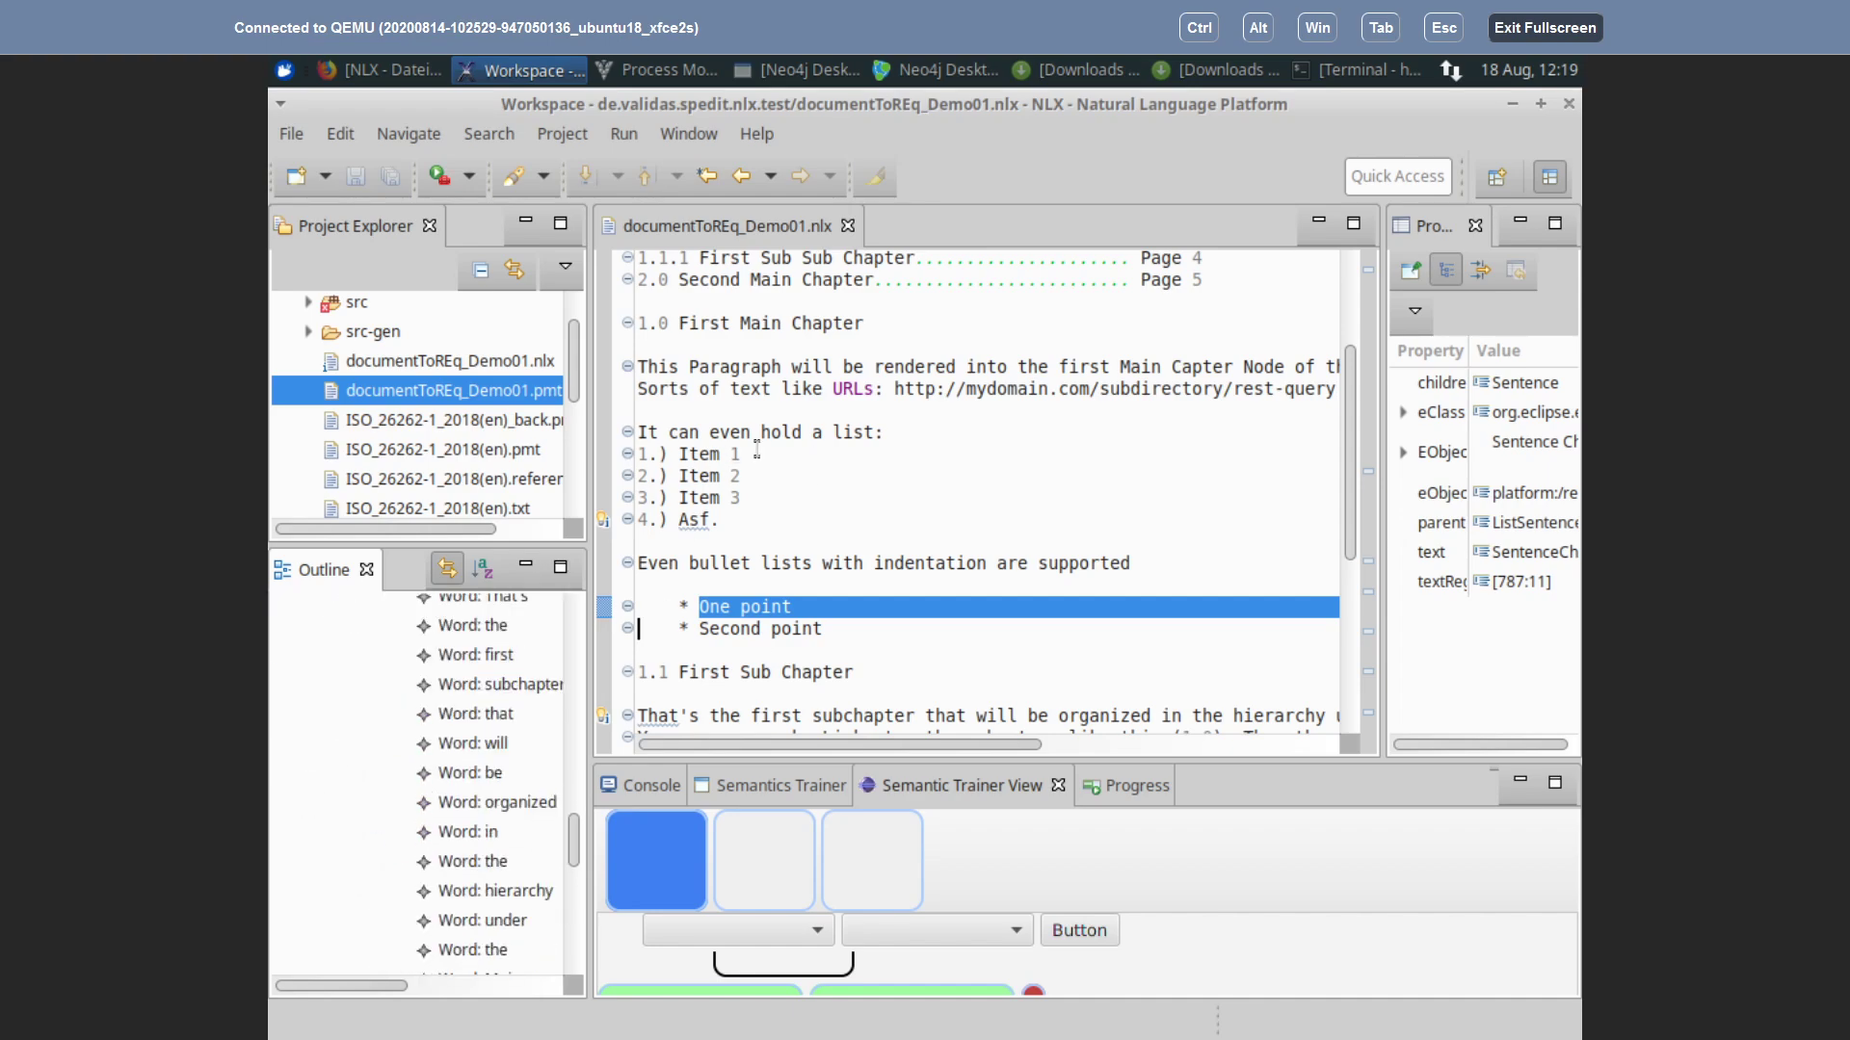
{"action": "key", "text": "alt+Tab"}
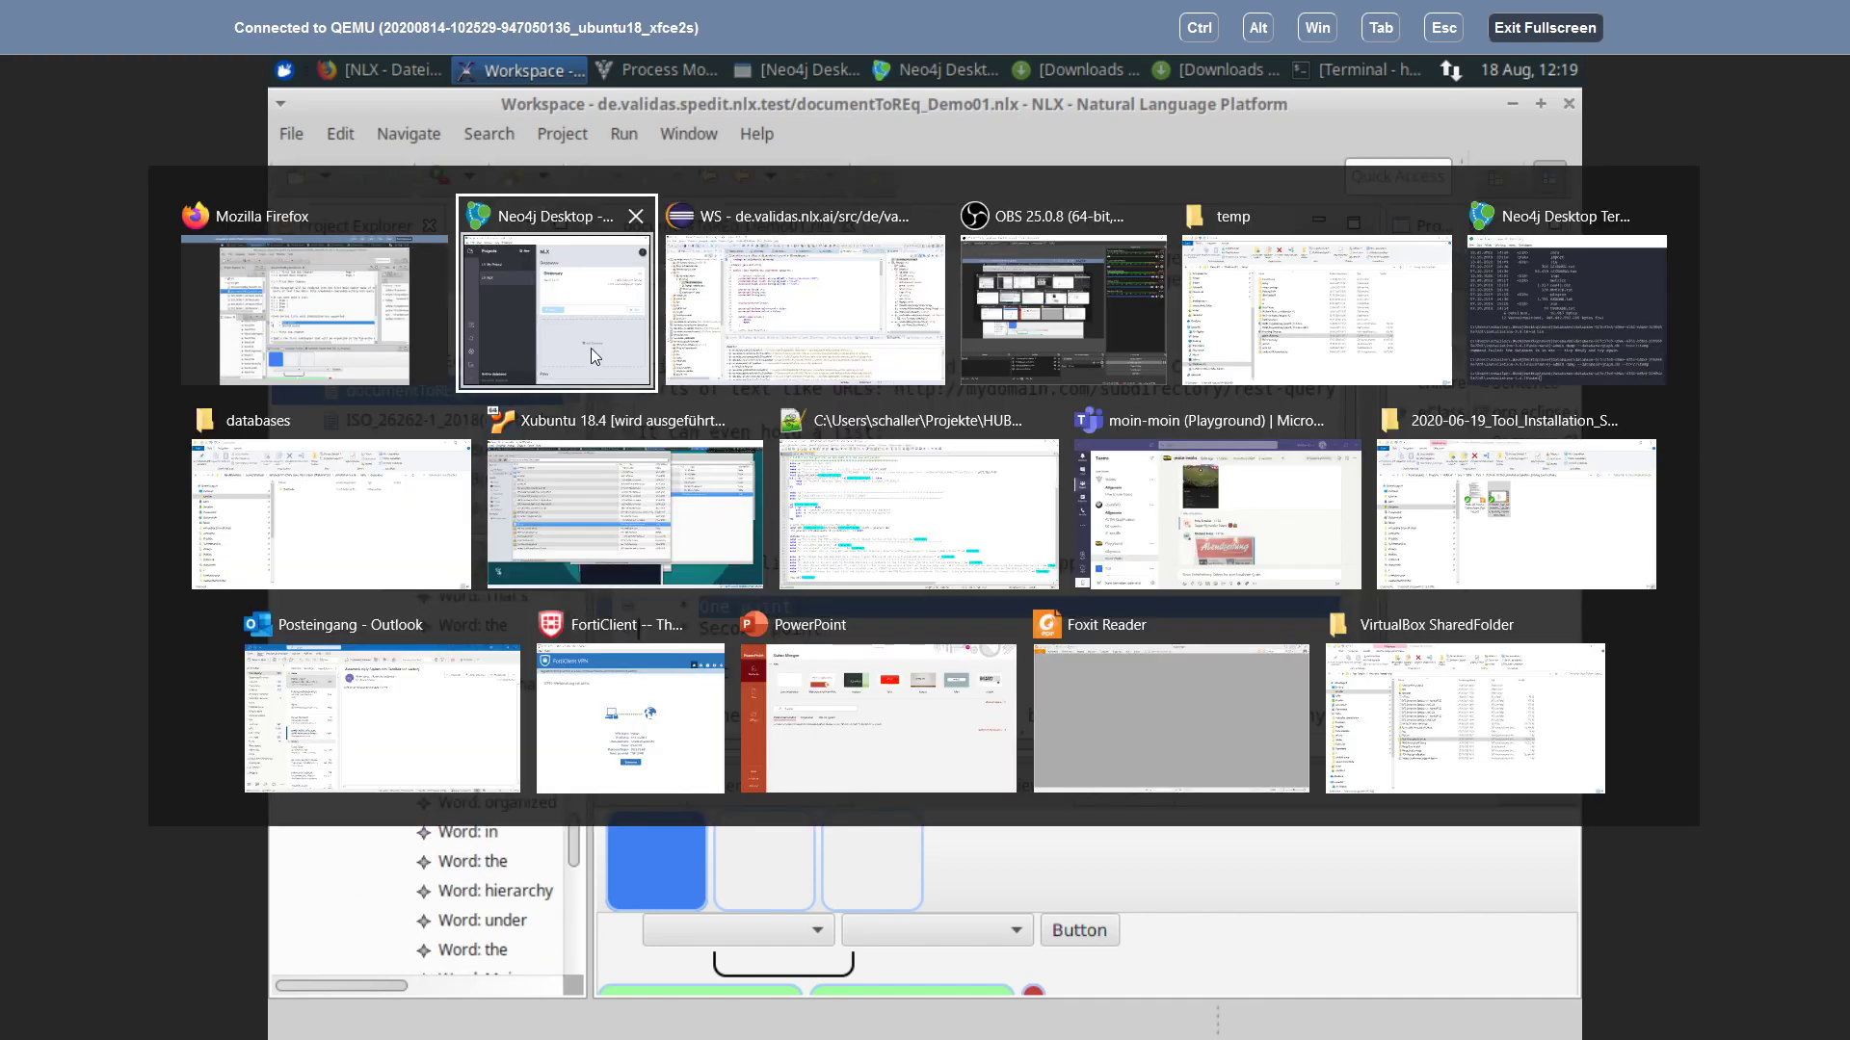
Step: Bring Process Modeling Tool forward and close the documentToREq_Demo01.pmt editor
{"action": "key", "text": "Escape"}
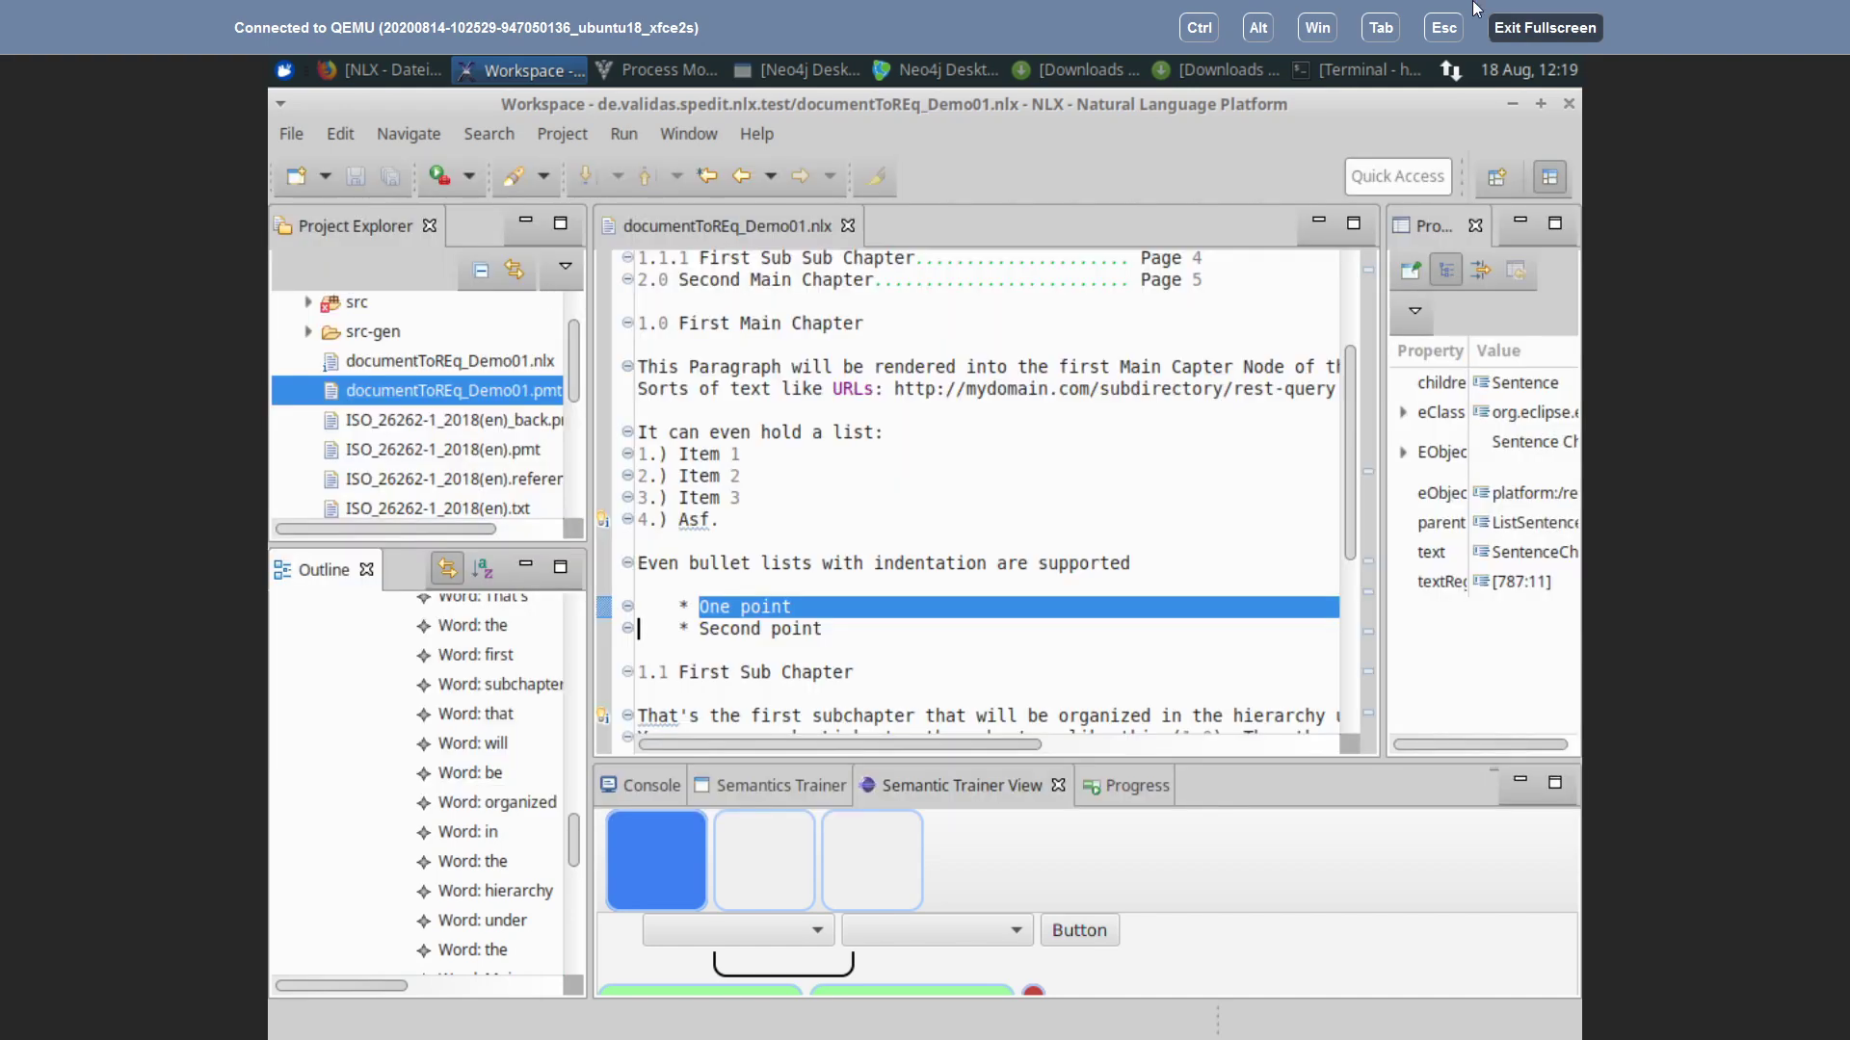
{"action": "left_click", "coordinate": [647, 75]}
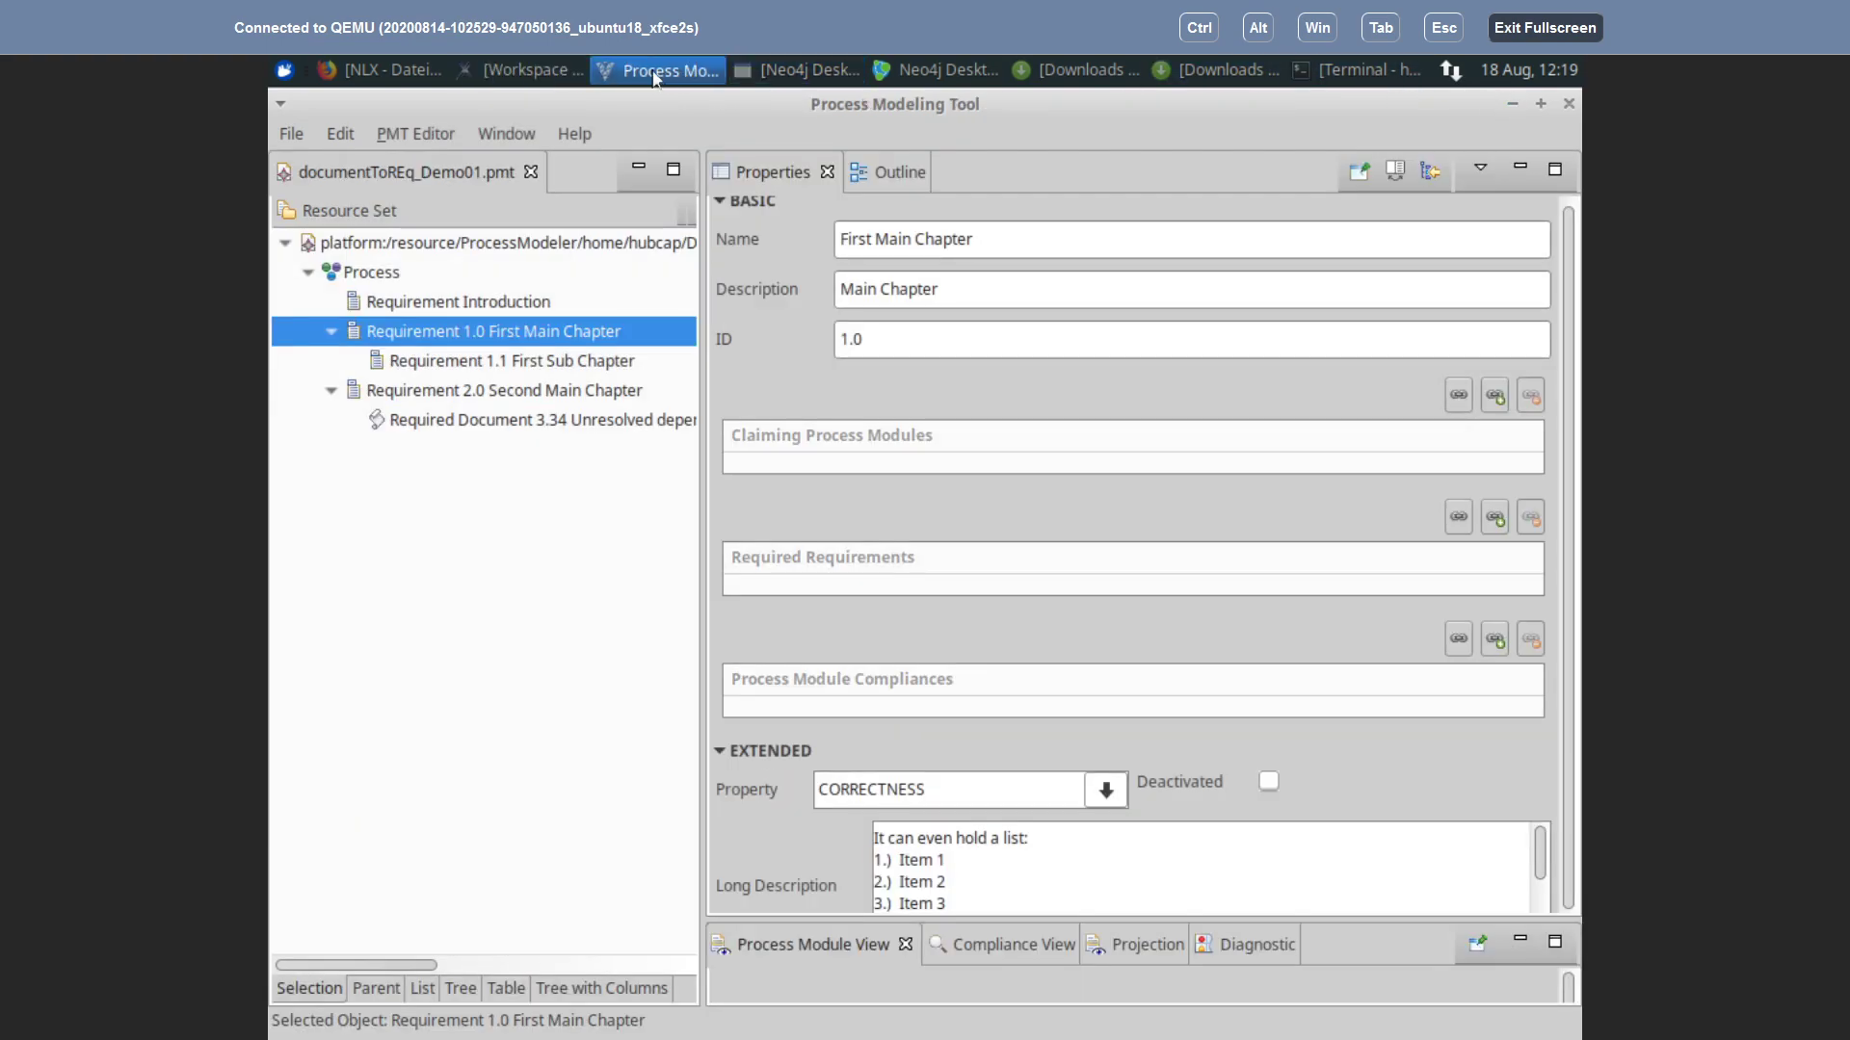
{"action": "left_click", "coordinate": [653, 71]}
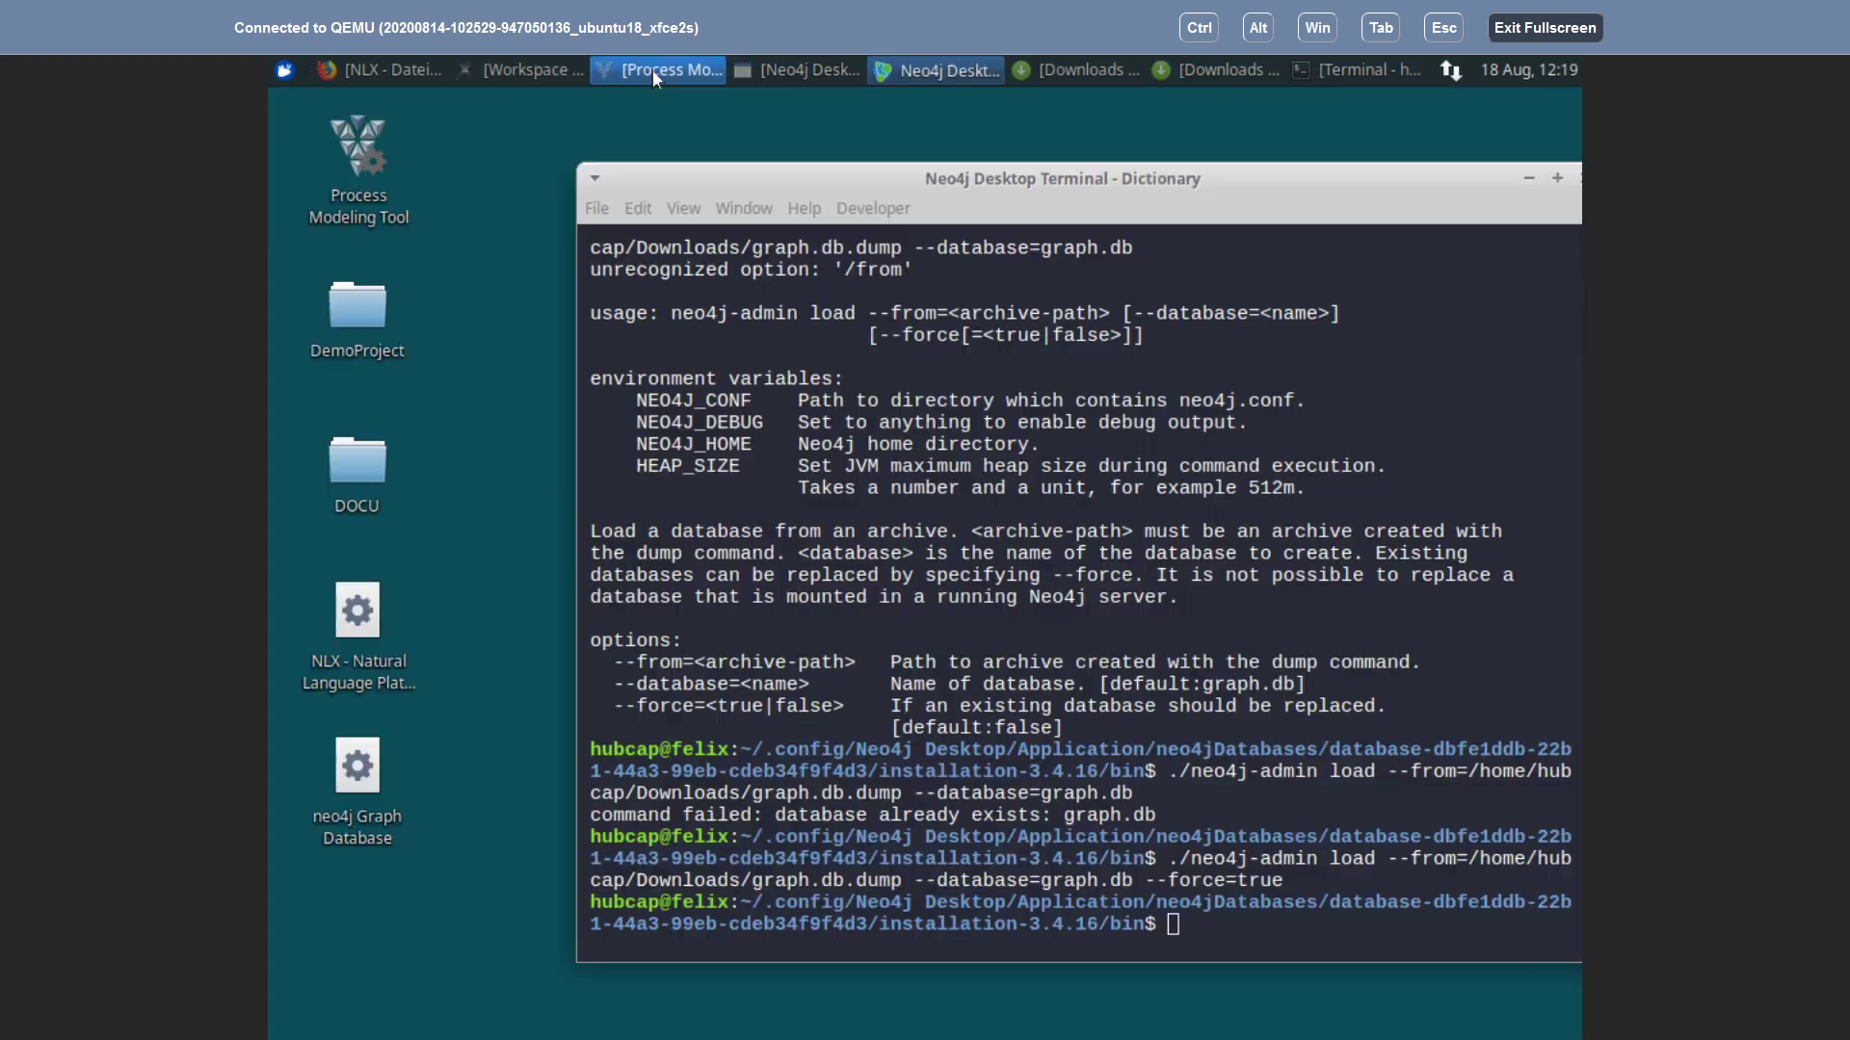
{"action": "left_click", "coordinate": [652, 71]}
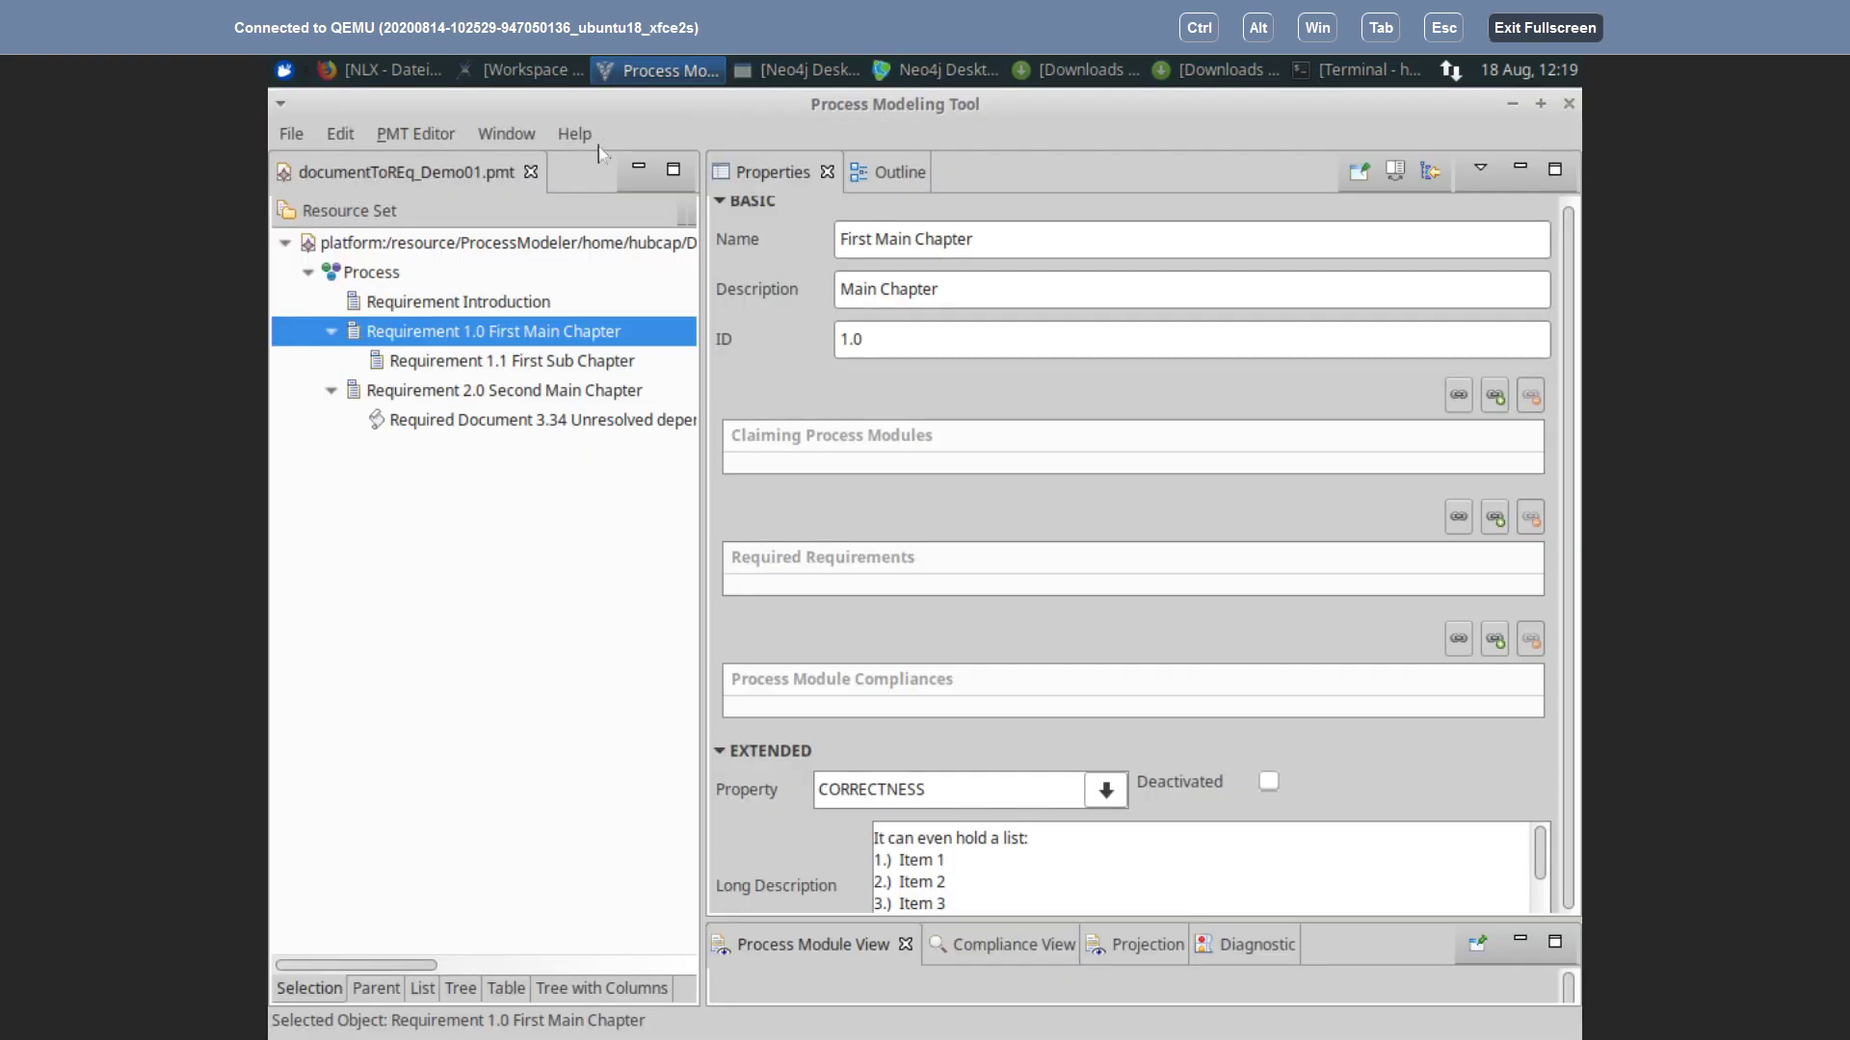
{"action": "left_click", "coordinate": [531, 173]}
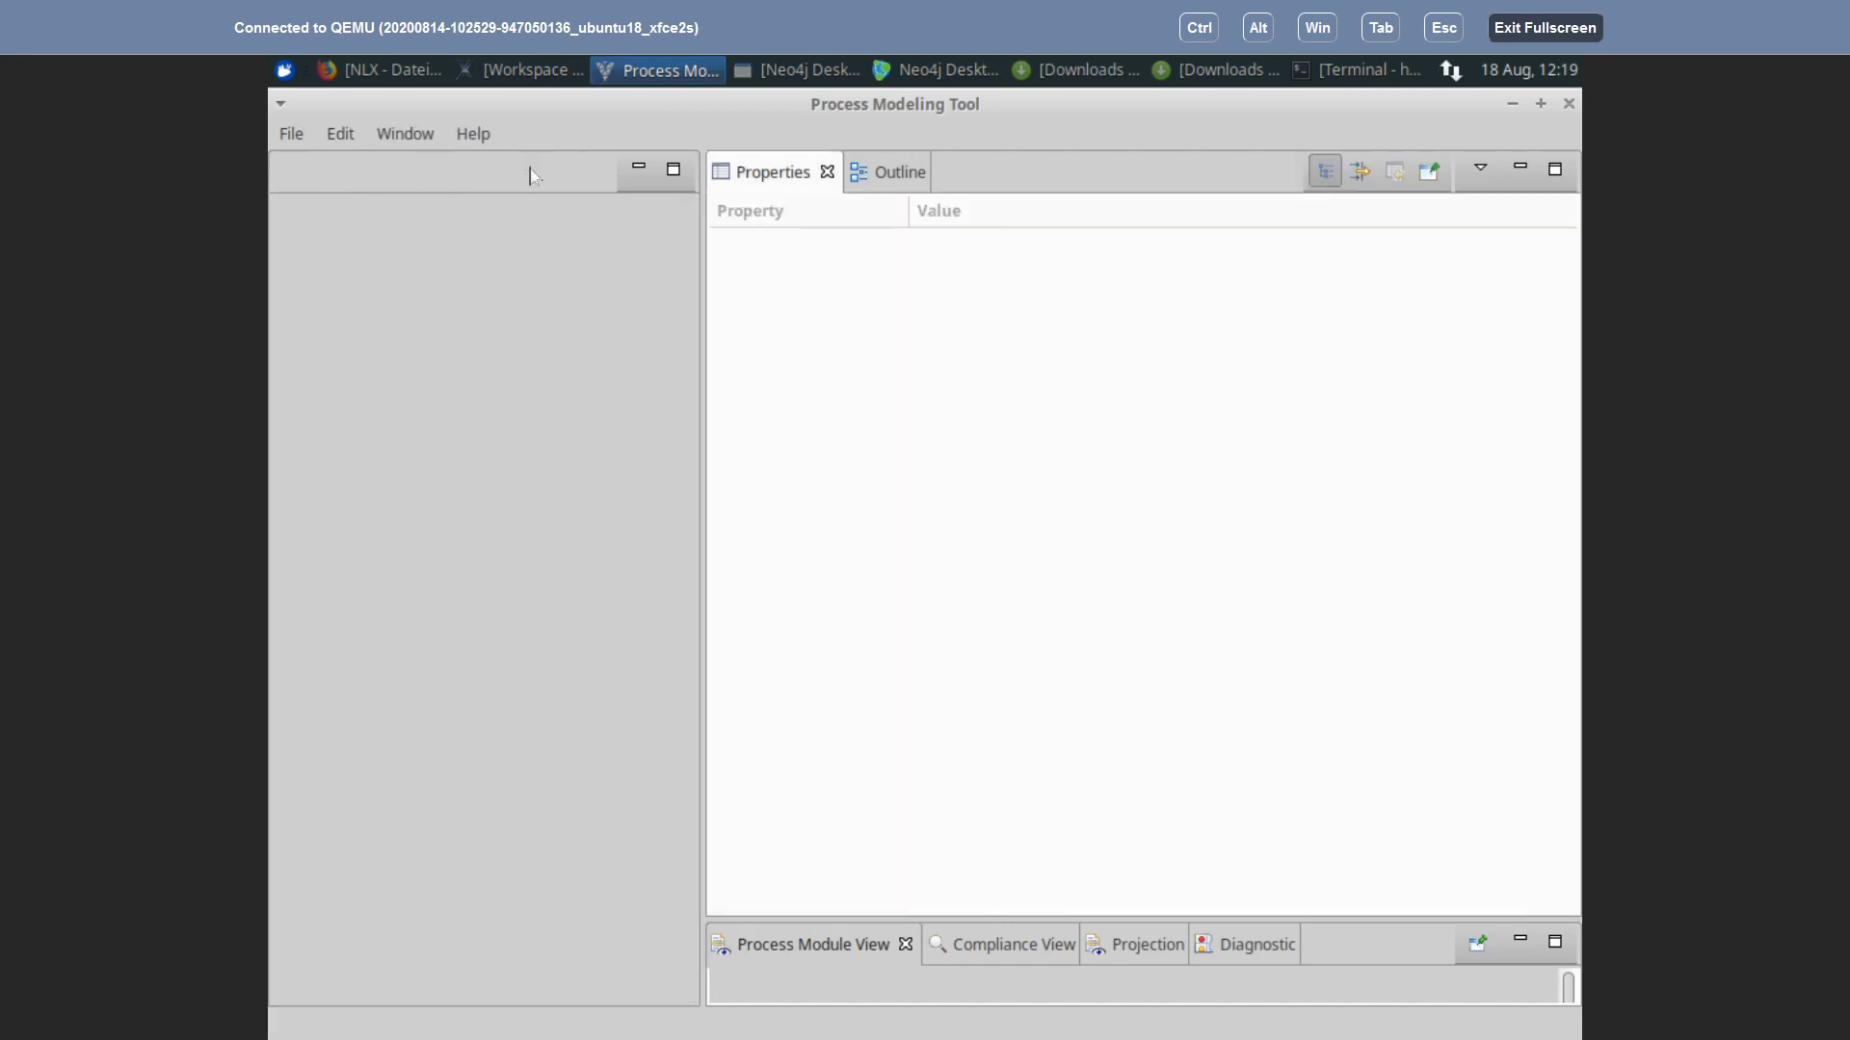
Step: Reopen documentToREq_Demo01.pmt from the recent files list
{"action": "left_click", "coordinate": [303, 134]}
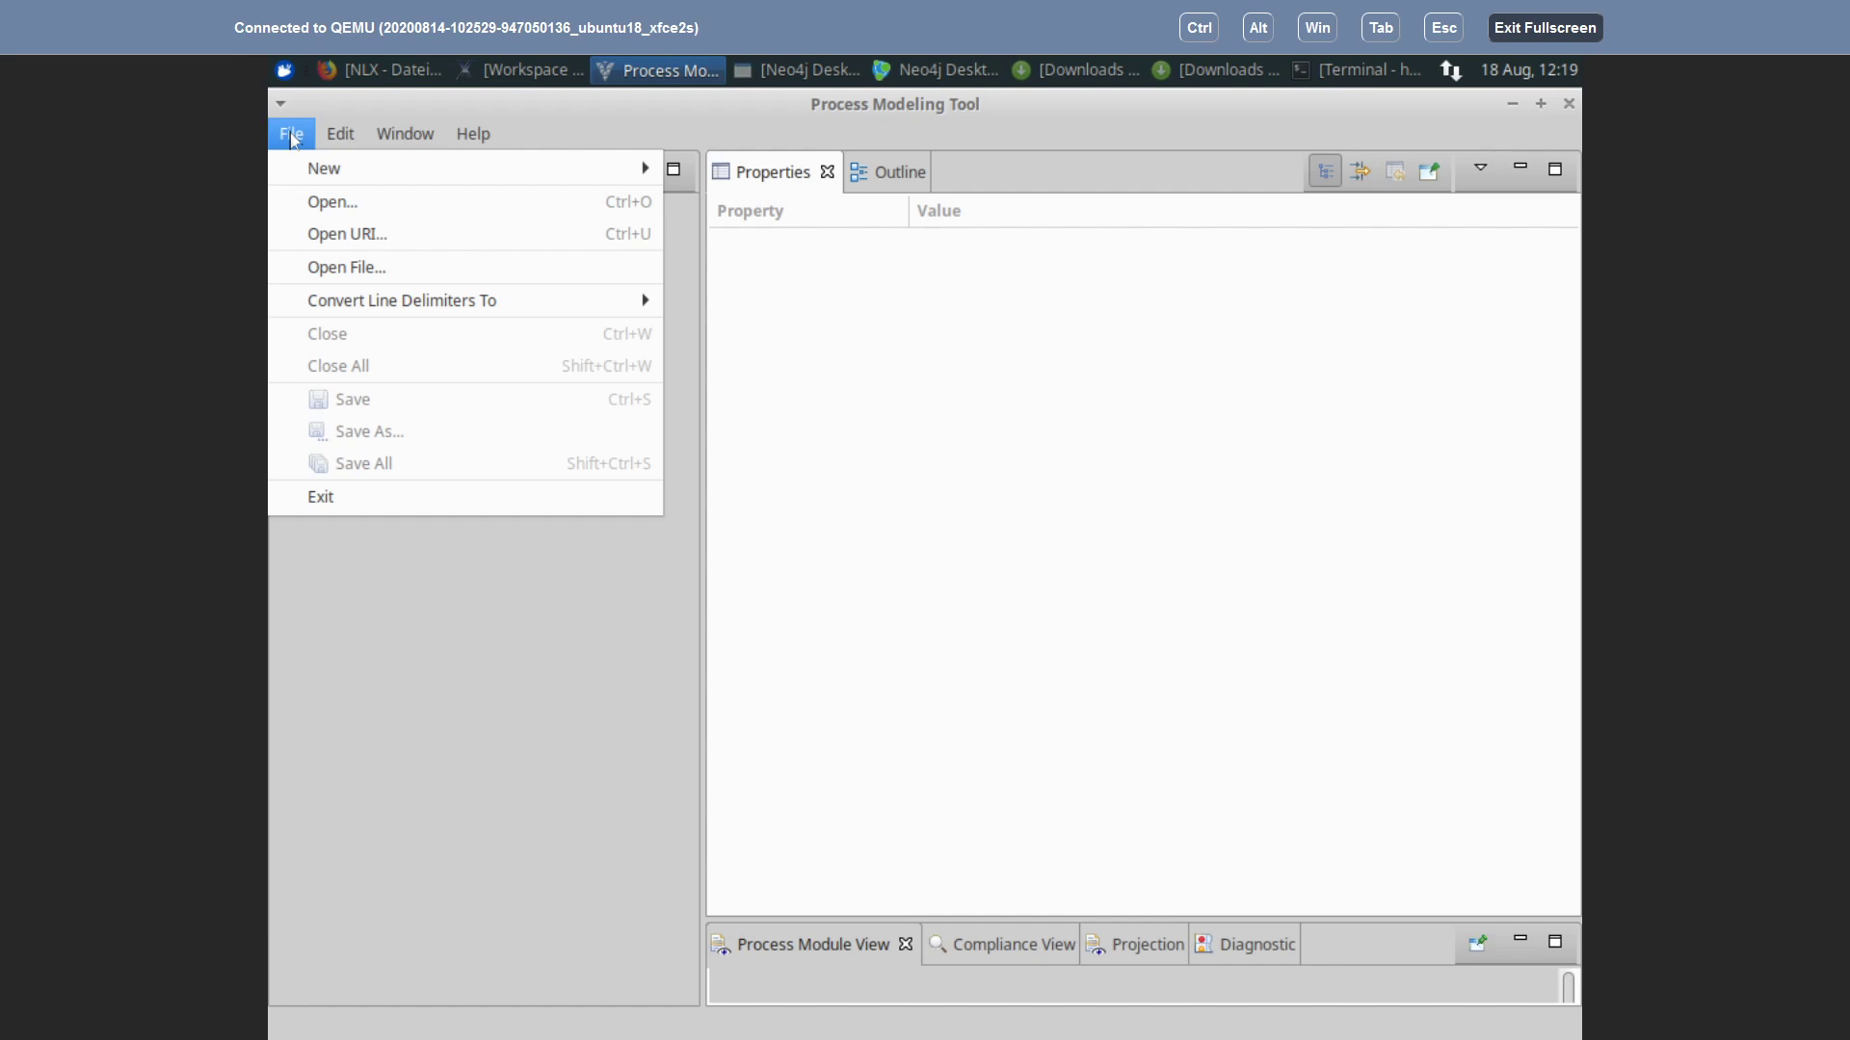
{"action": "left_click", "coordinate": [322, 204]}
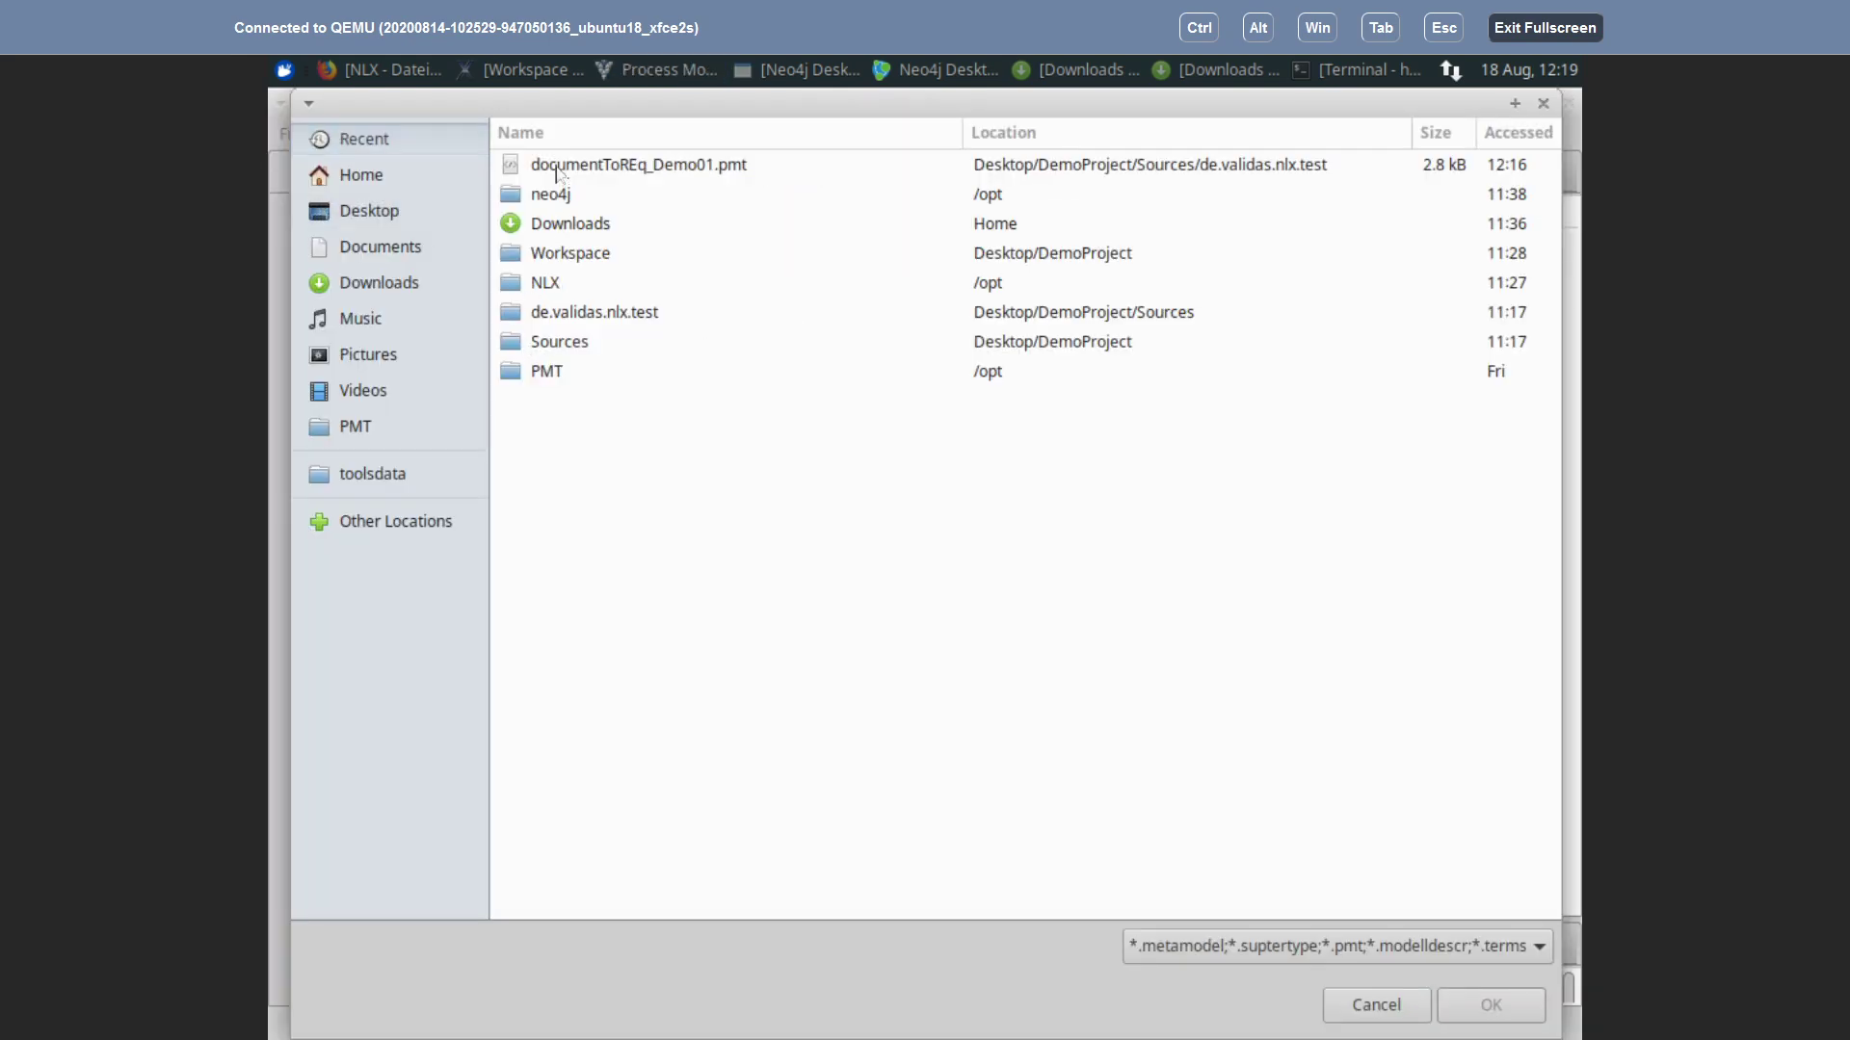
{"action": "left_click", "coordinate": [557, 172]}
{"action": "left_click", "coordinate": [1493, 1009]}
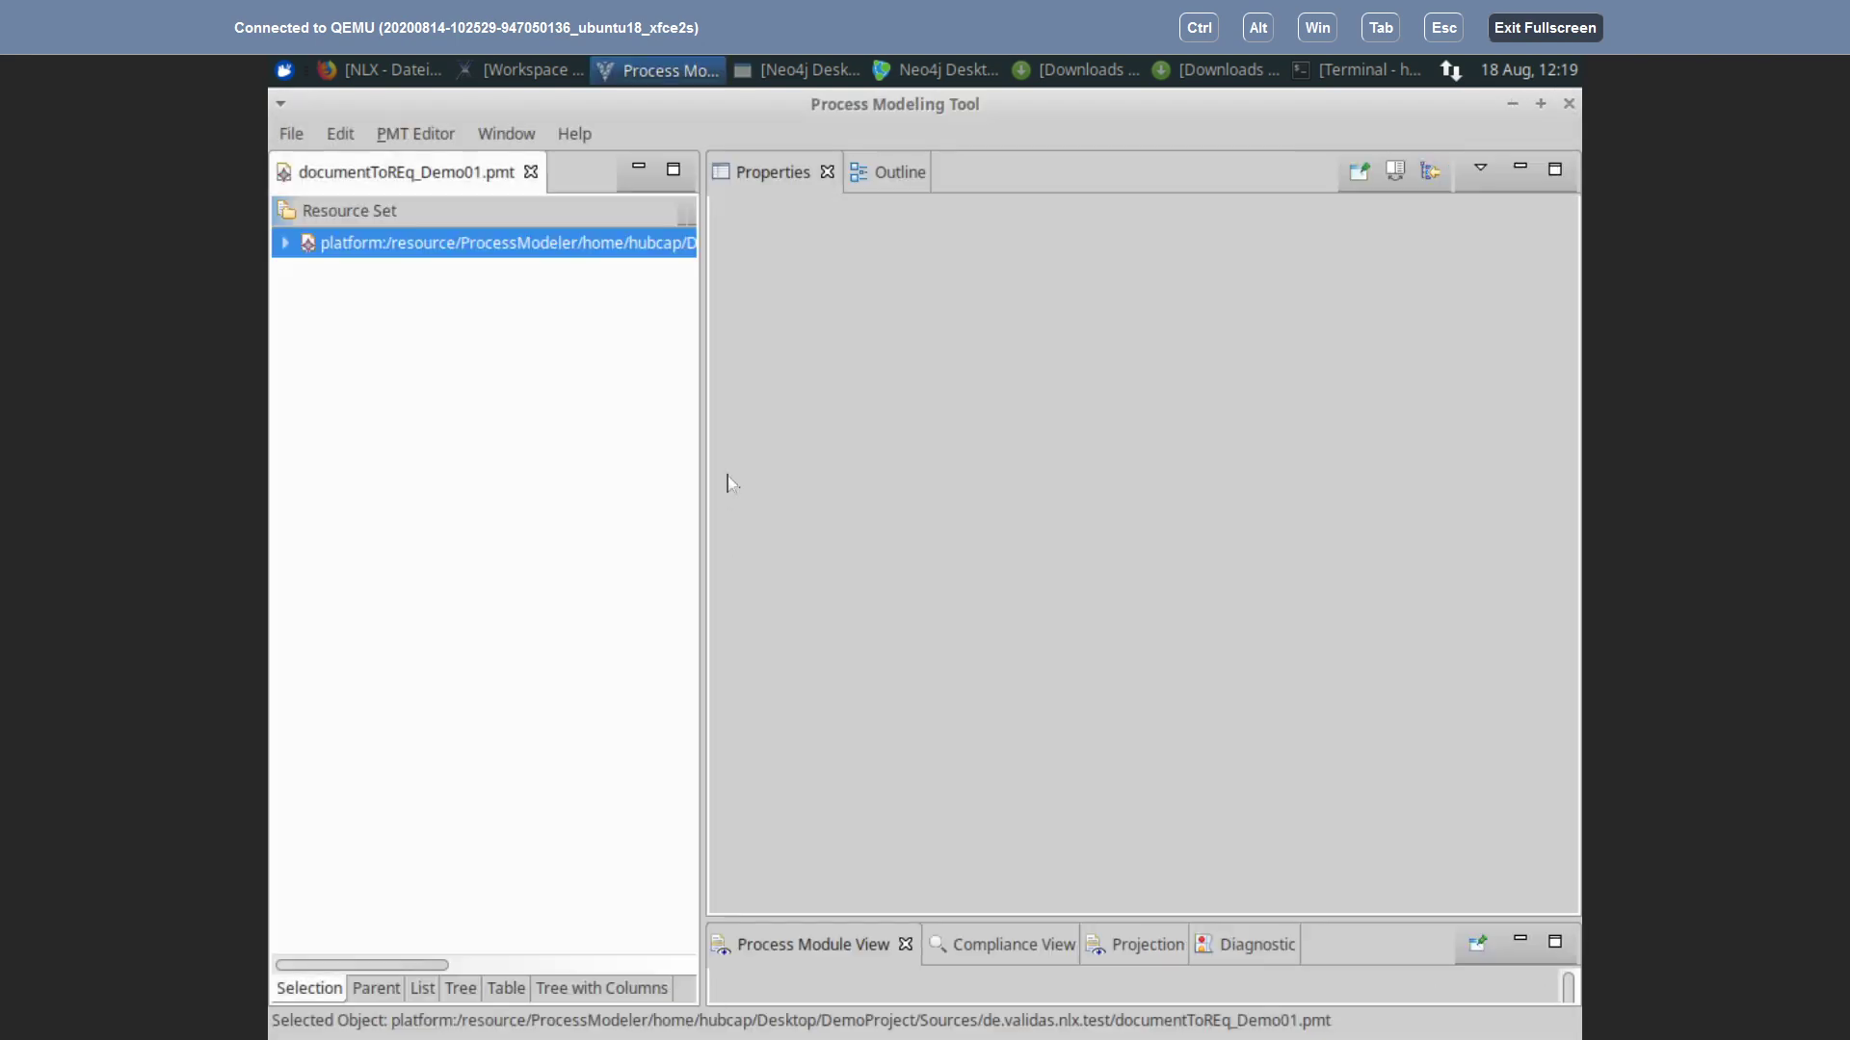
Step: Expand the model tree and view the properties of Requirements 1.0, 1.1 and 2.0
{"action": "left_click", "coordinate": [285, 244]}
{"action": "left_click", "coordinate": [309, 274]}
{"action": "left_click", "coordinate": [331, 332]}
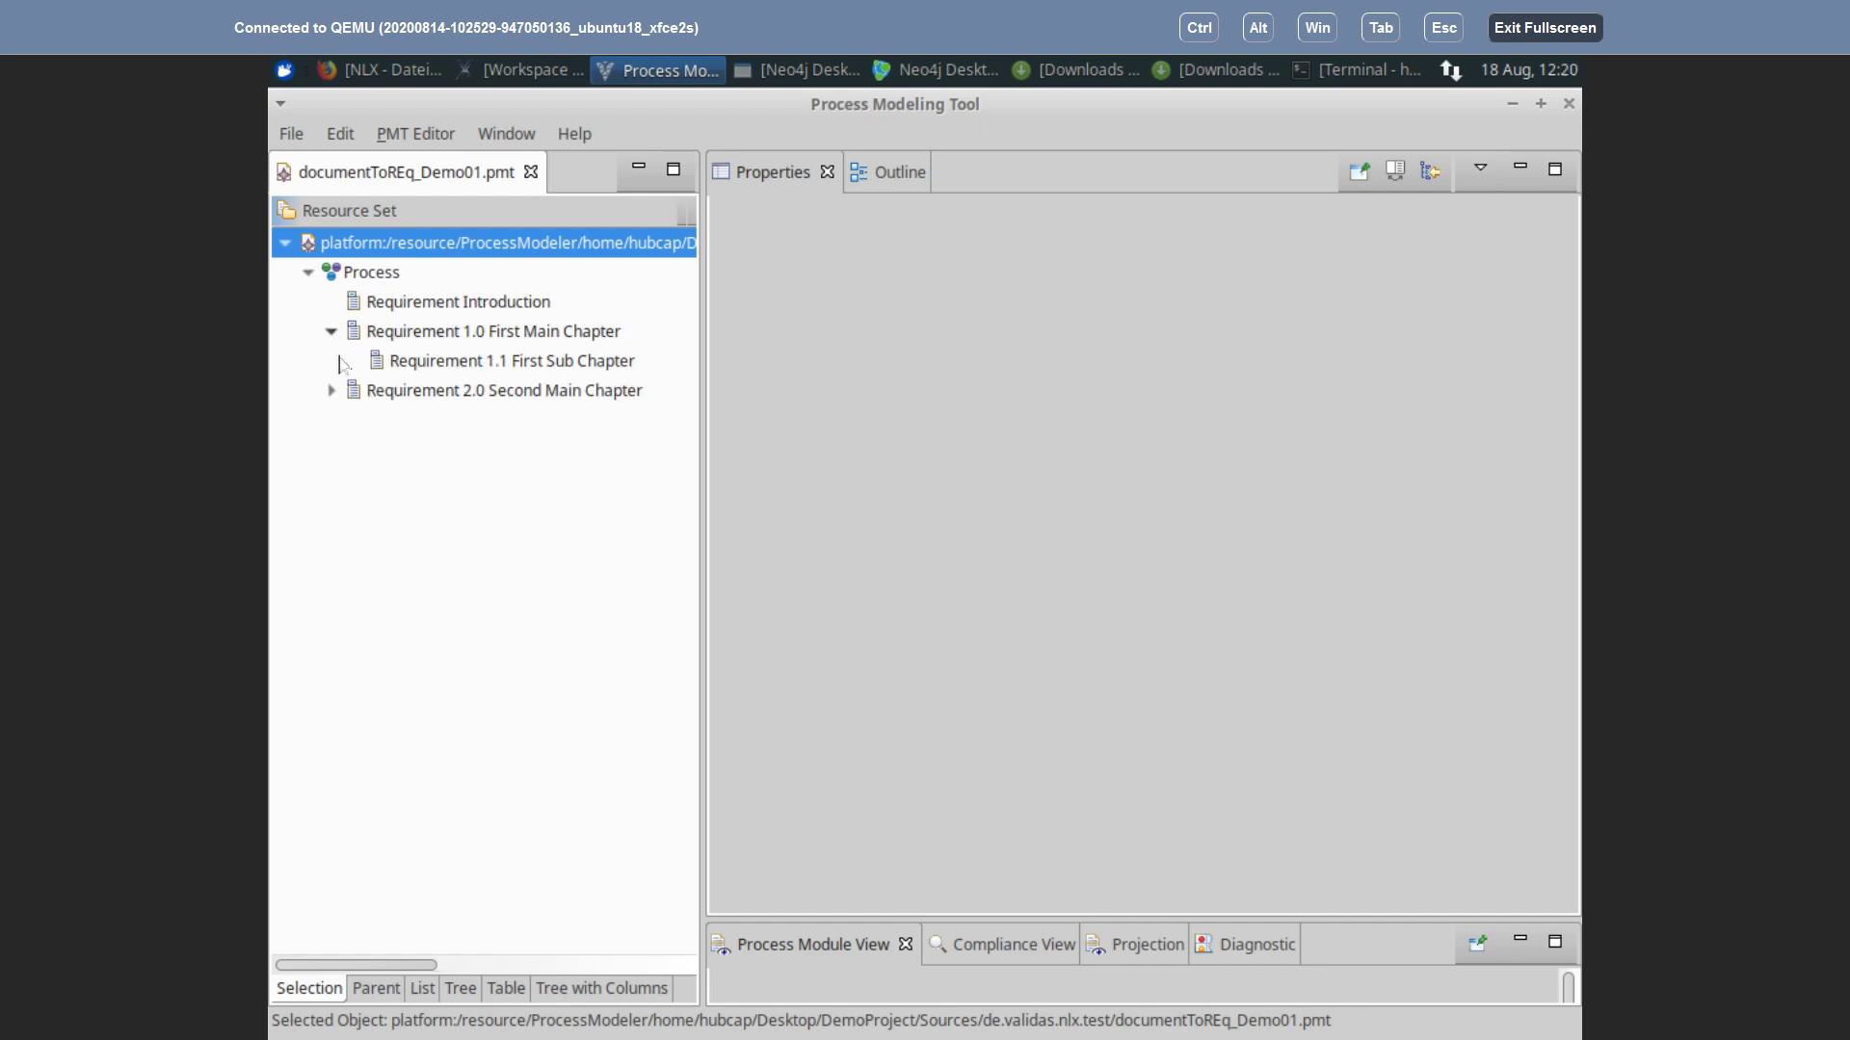
{"action": "left_click", "coordinate": [415, 369]}
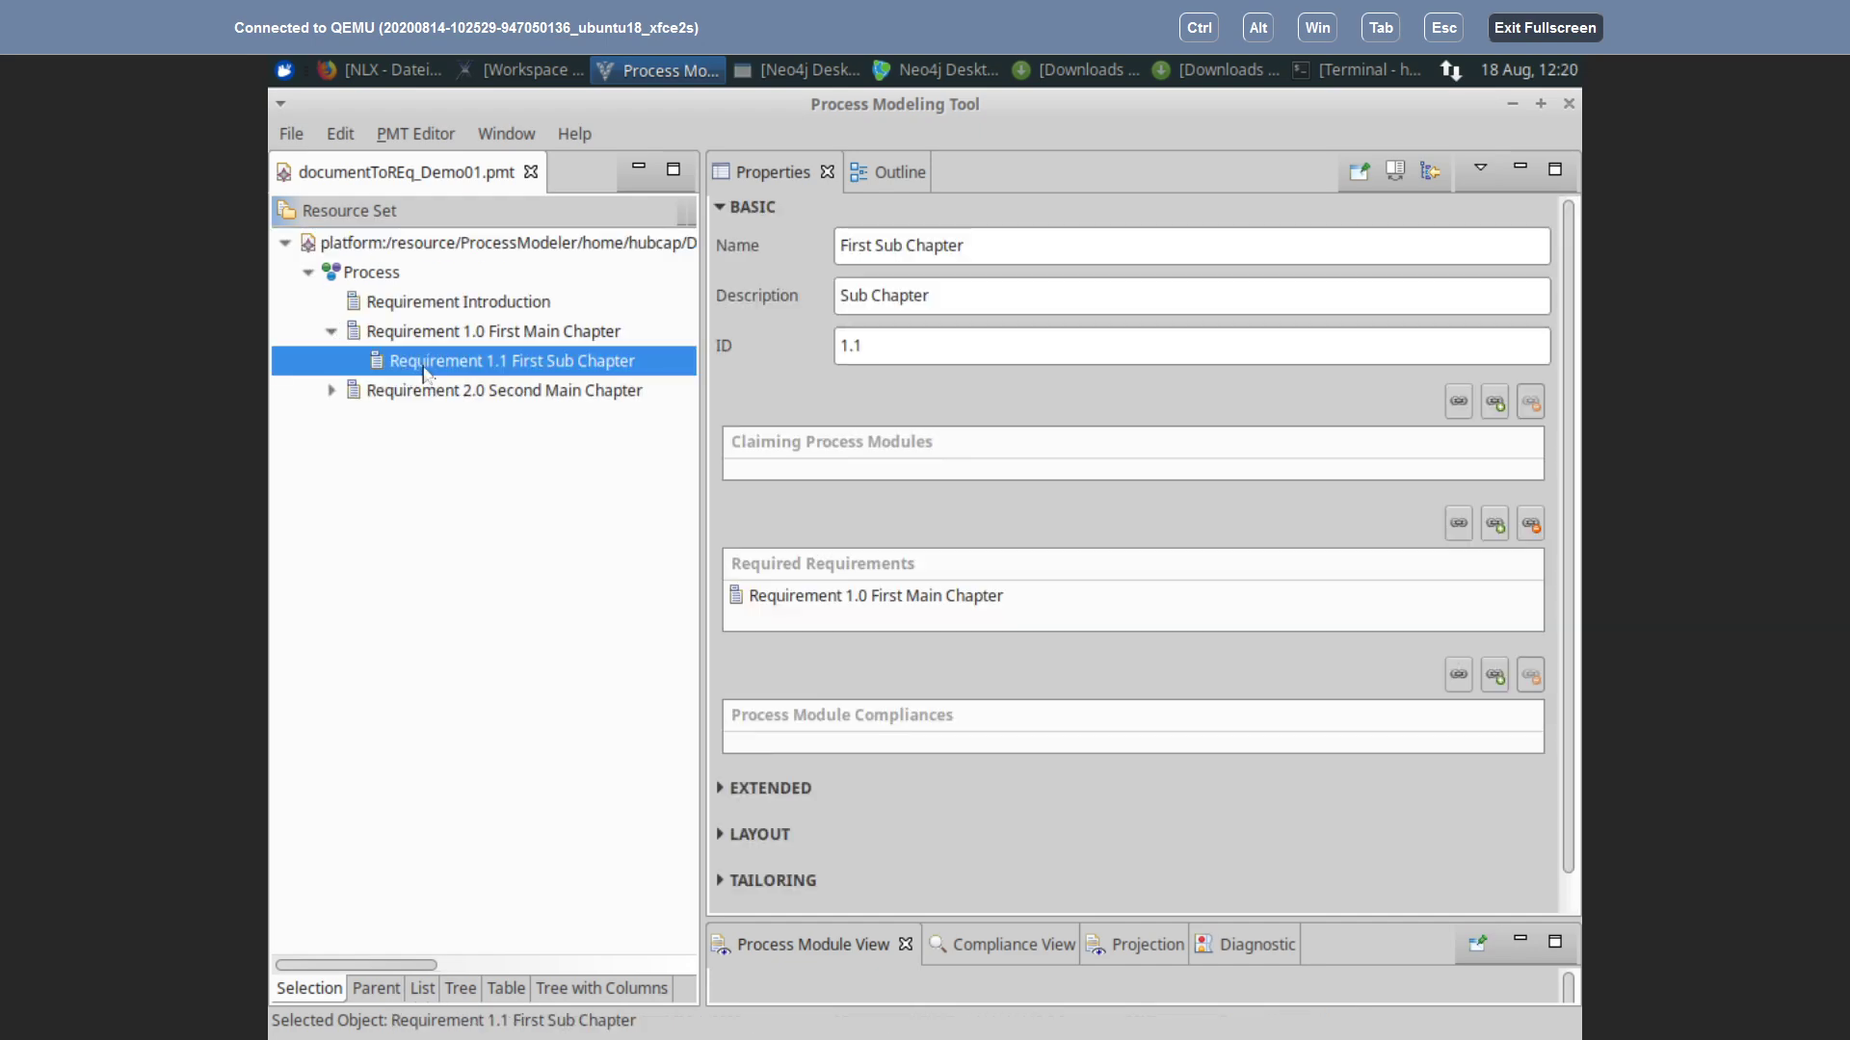
{"action": "left_click", "coordinate": [331, 390]}
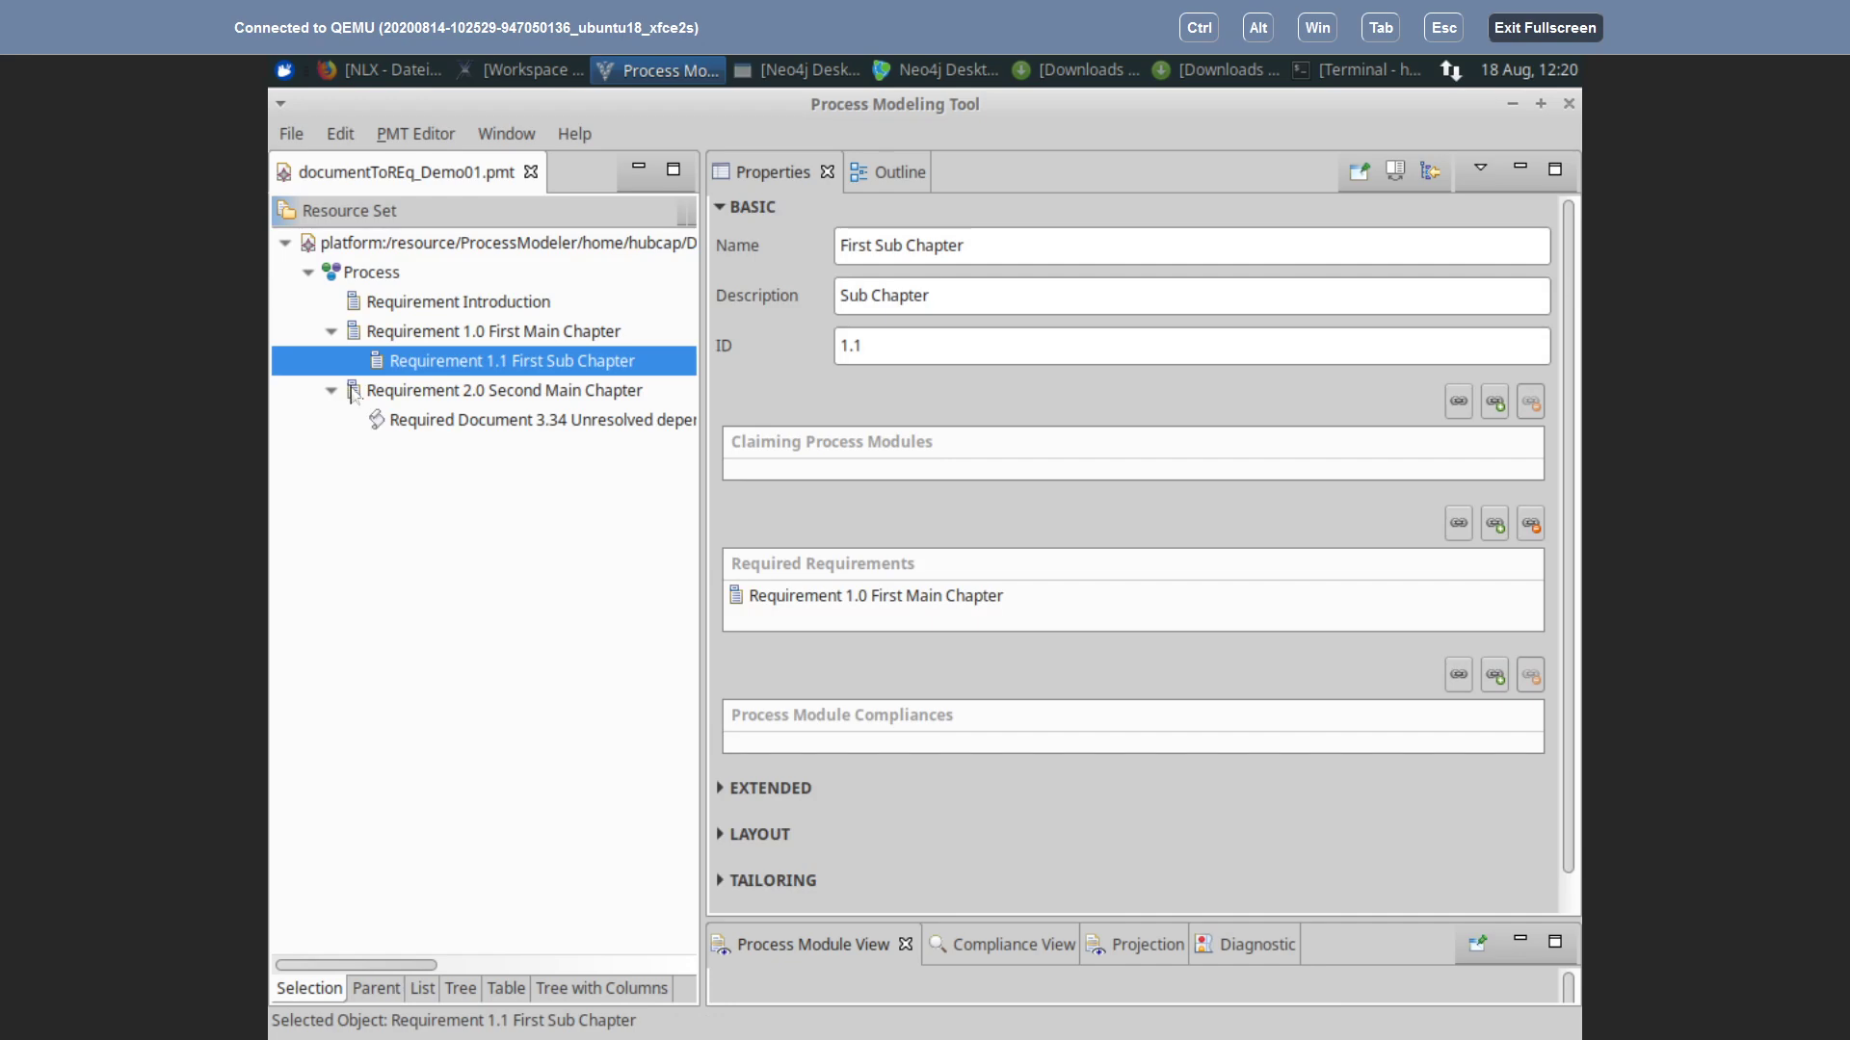
{"action": "left_click", "coordinate": [427, 391]}
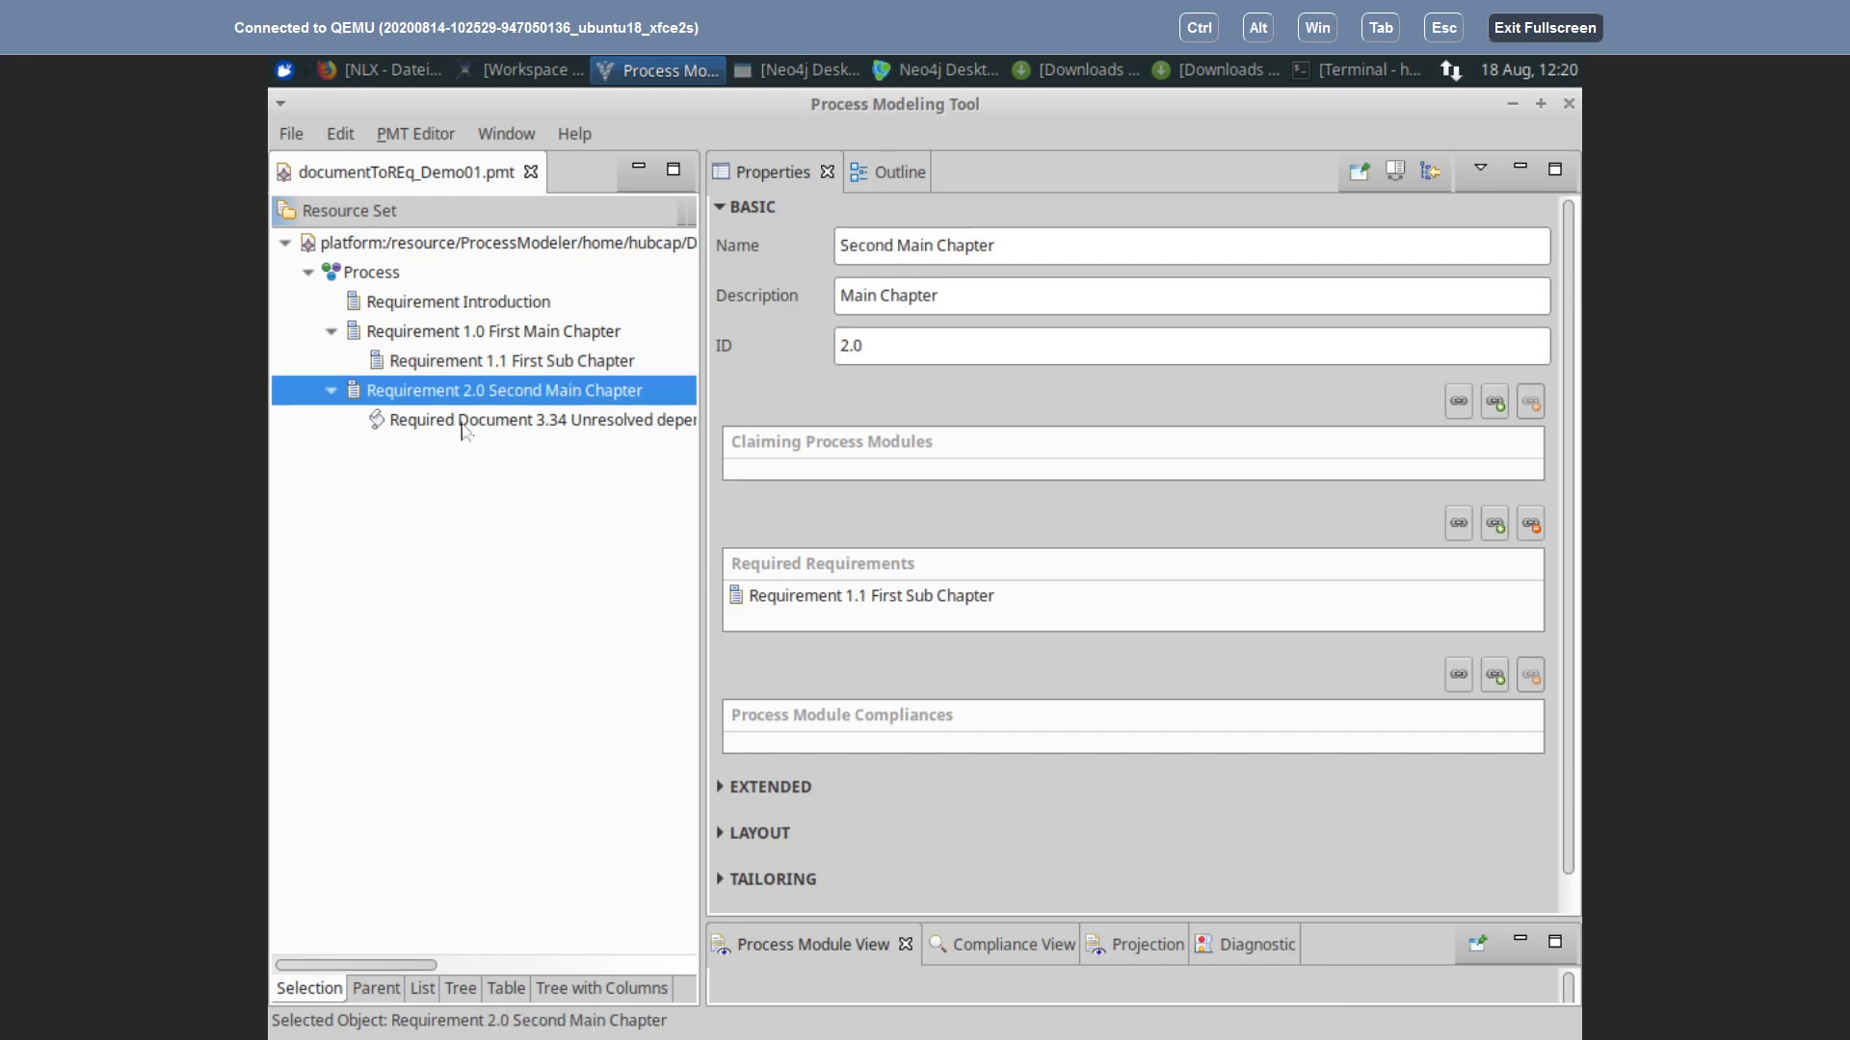
{"action": "left_click", "coordinate": [437, 363]}
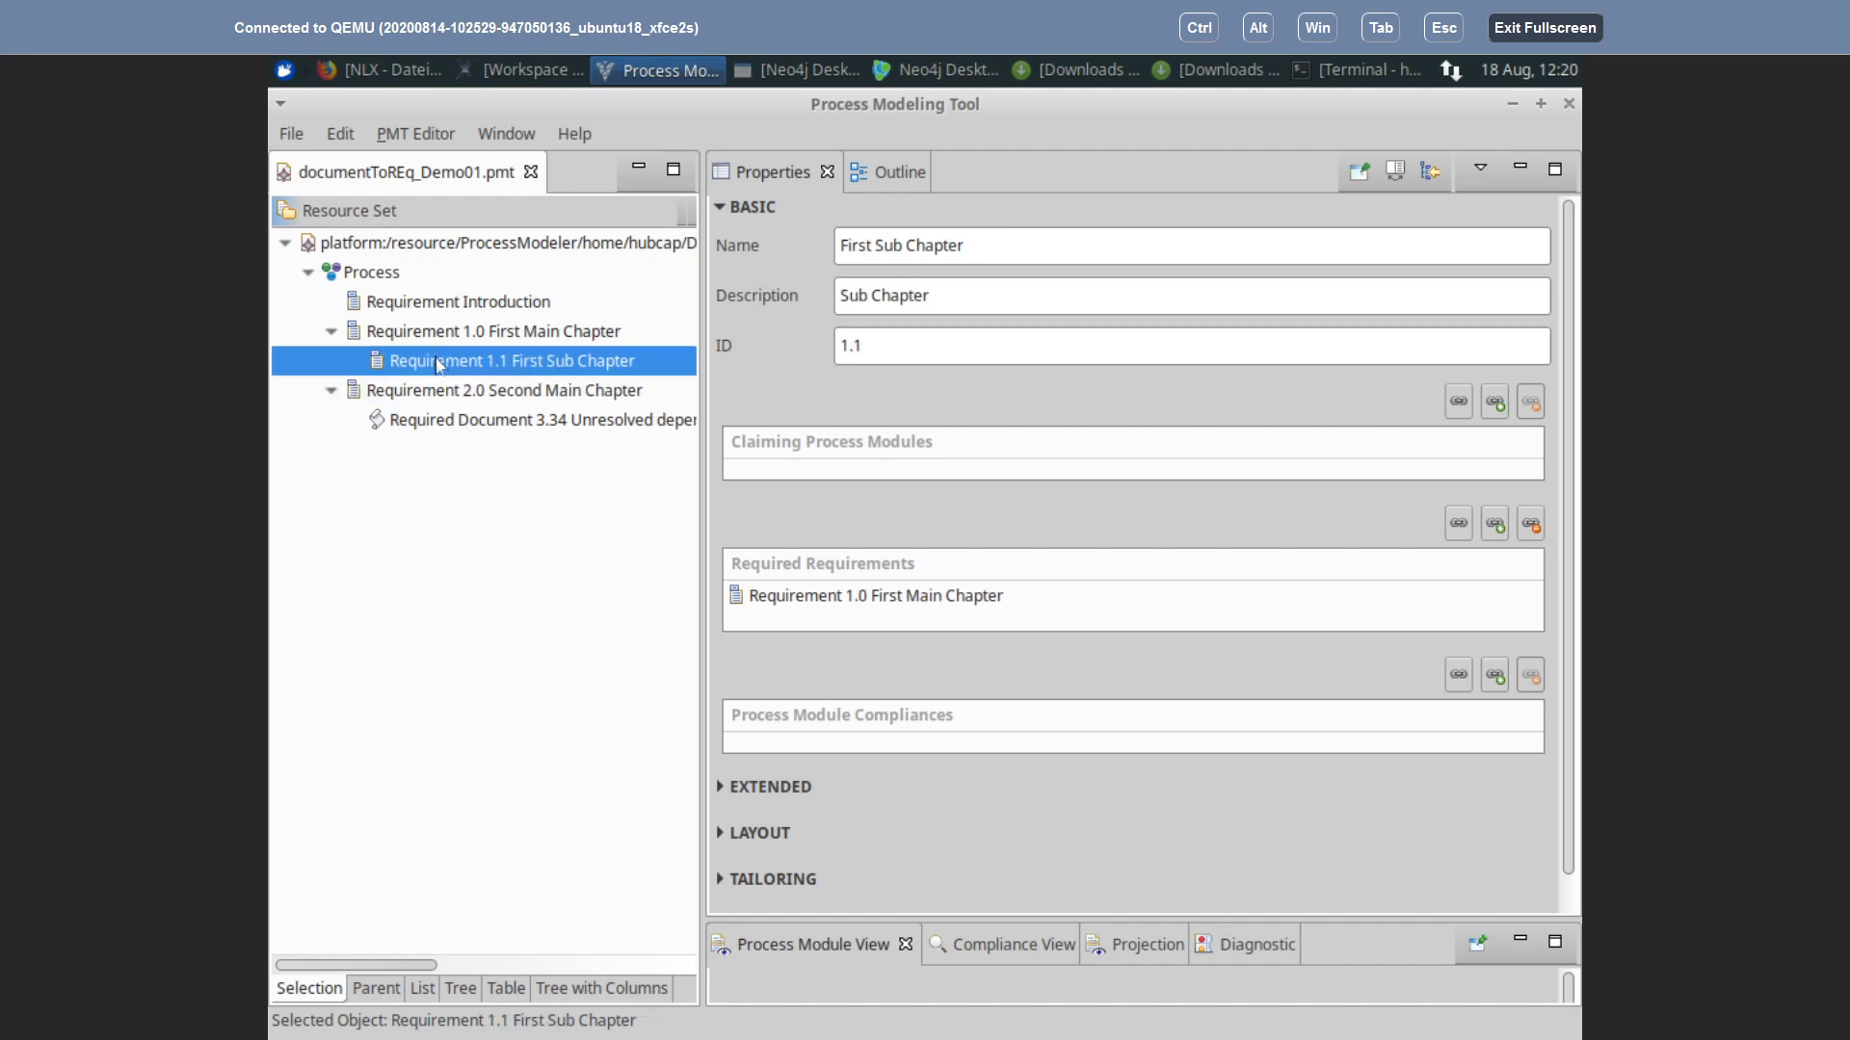
{"action": "left_click", "coordinate": [434, 332]}
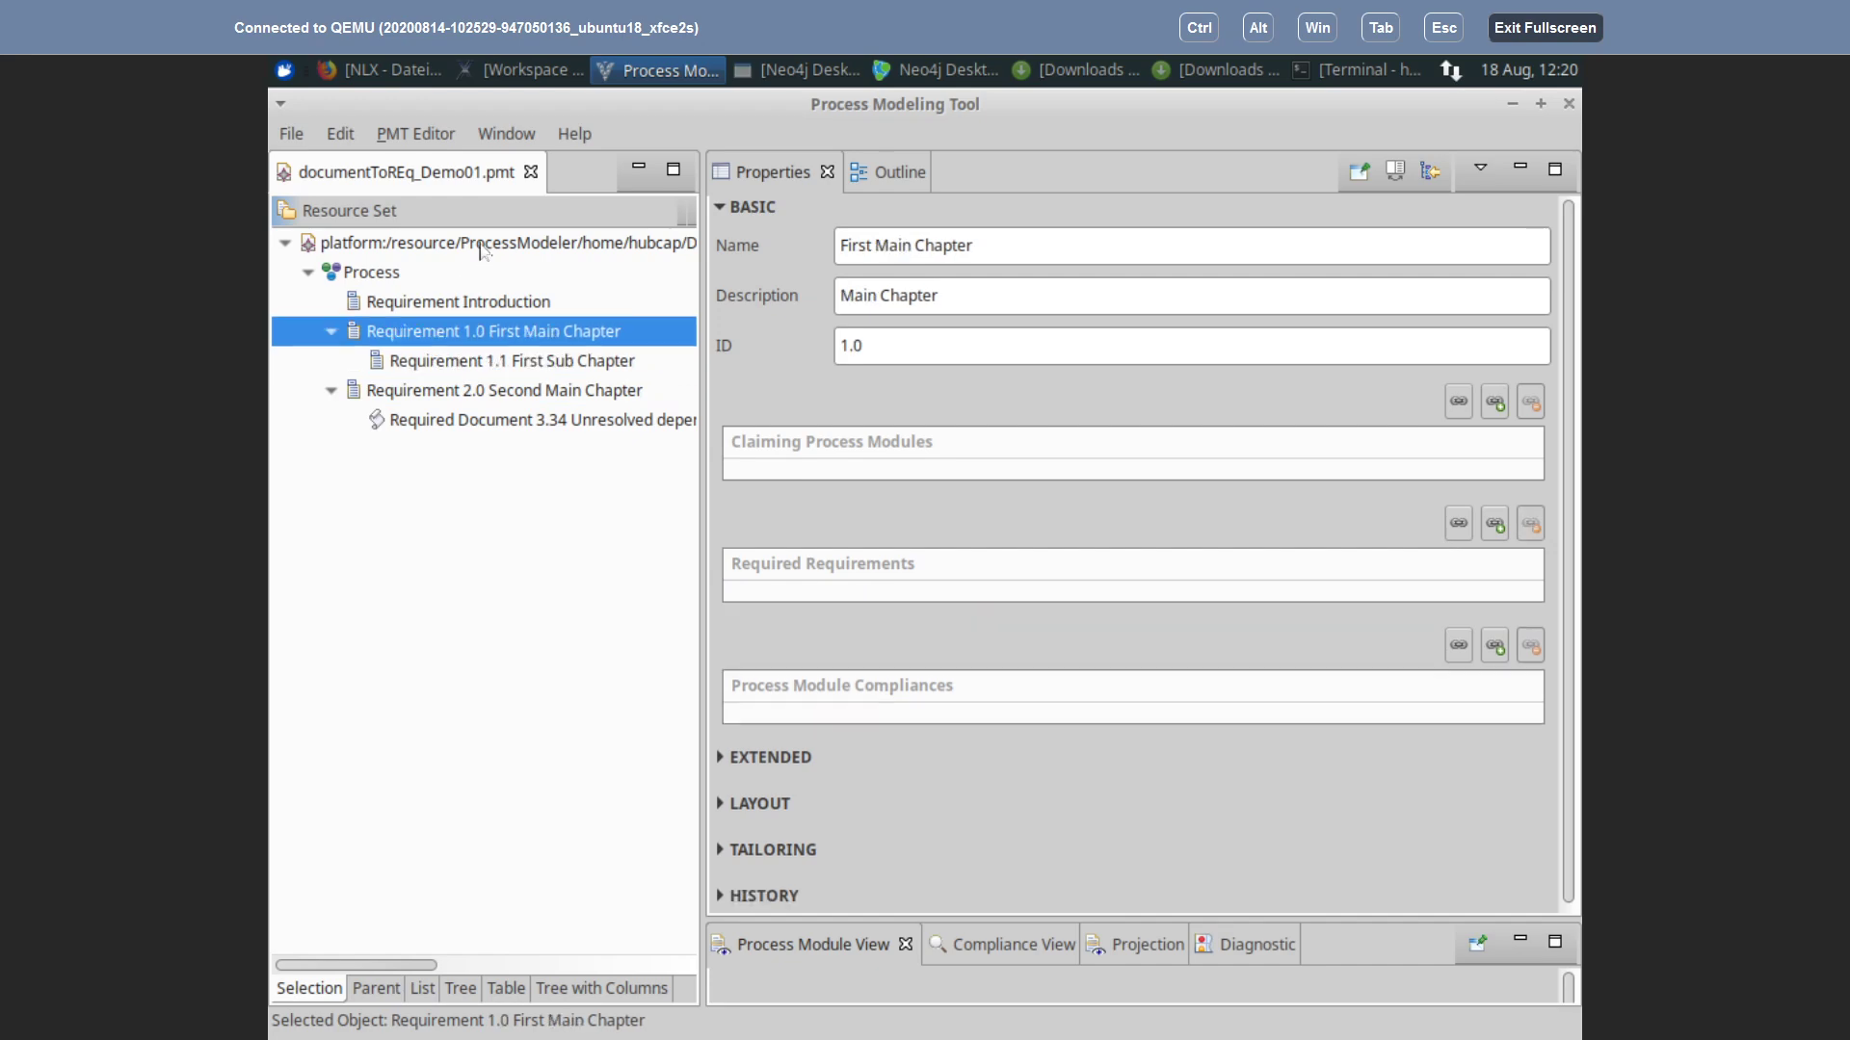
Step: Select the resource root and close documentToREq_Demo01.pmt
{"action": "left_click", "coordinate": [477, 243]}
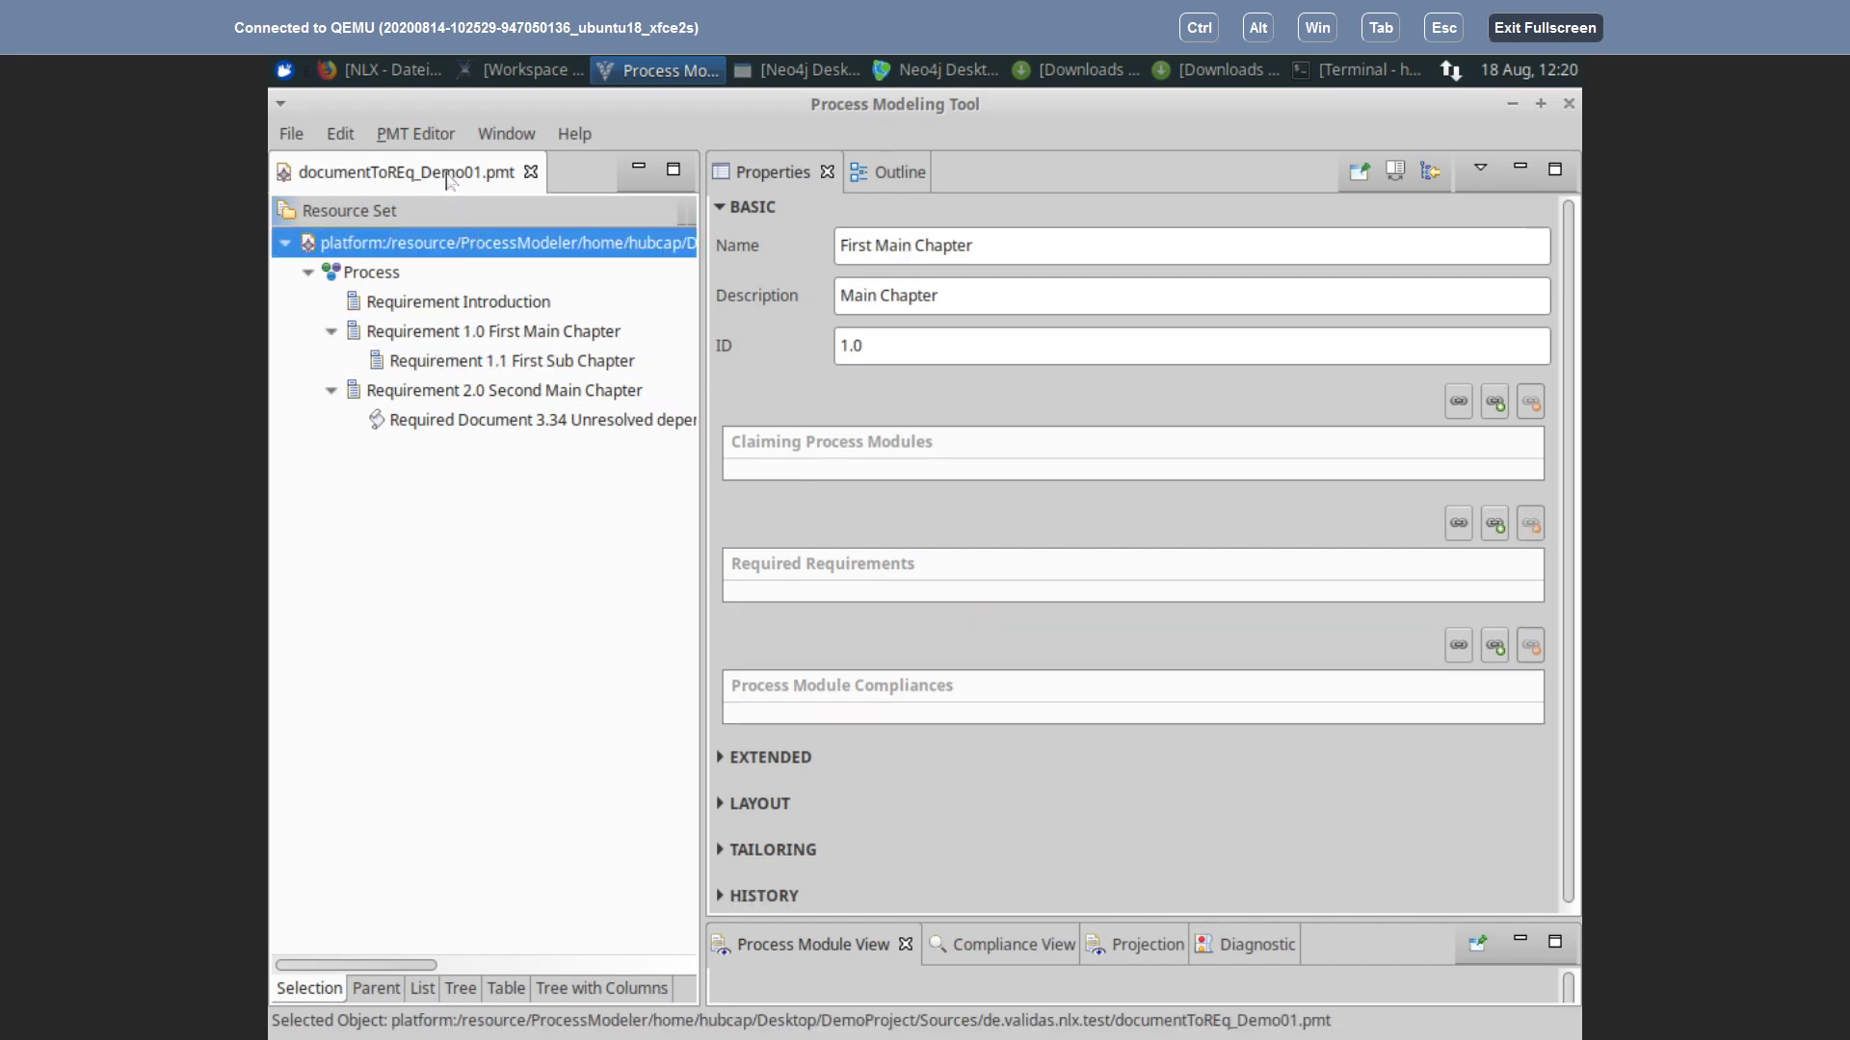
{"action": "left_click", "coordinate": [530, 172]}
{"action": "left_click", "coordinate": [292, 135]}
Step: Browse to Desktop/DemoProject/Sources/de.validas.nlx.test and select documentToREq_Demo01.pmt
{"action": "left_click", "coordinate": [338, 203]}
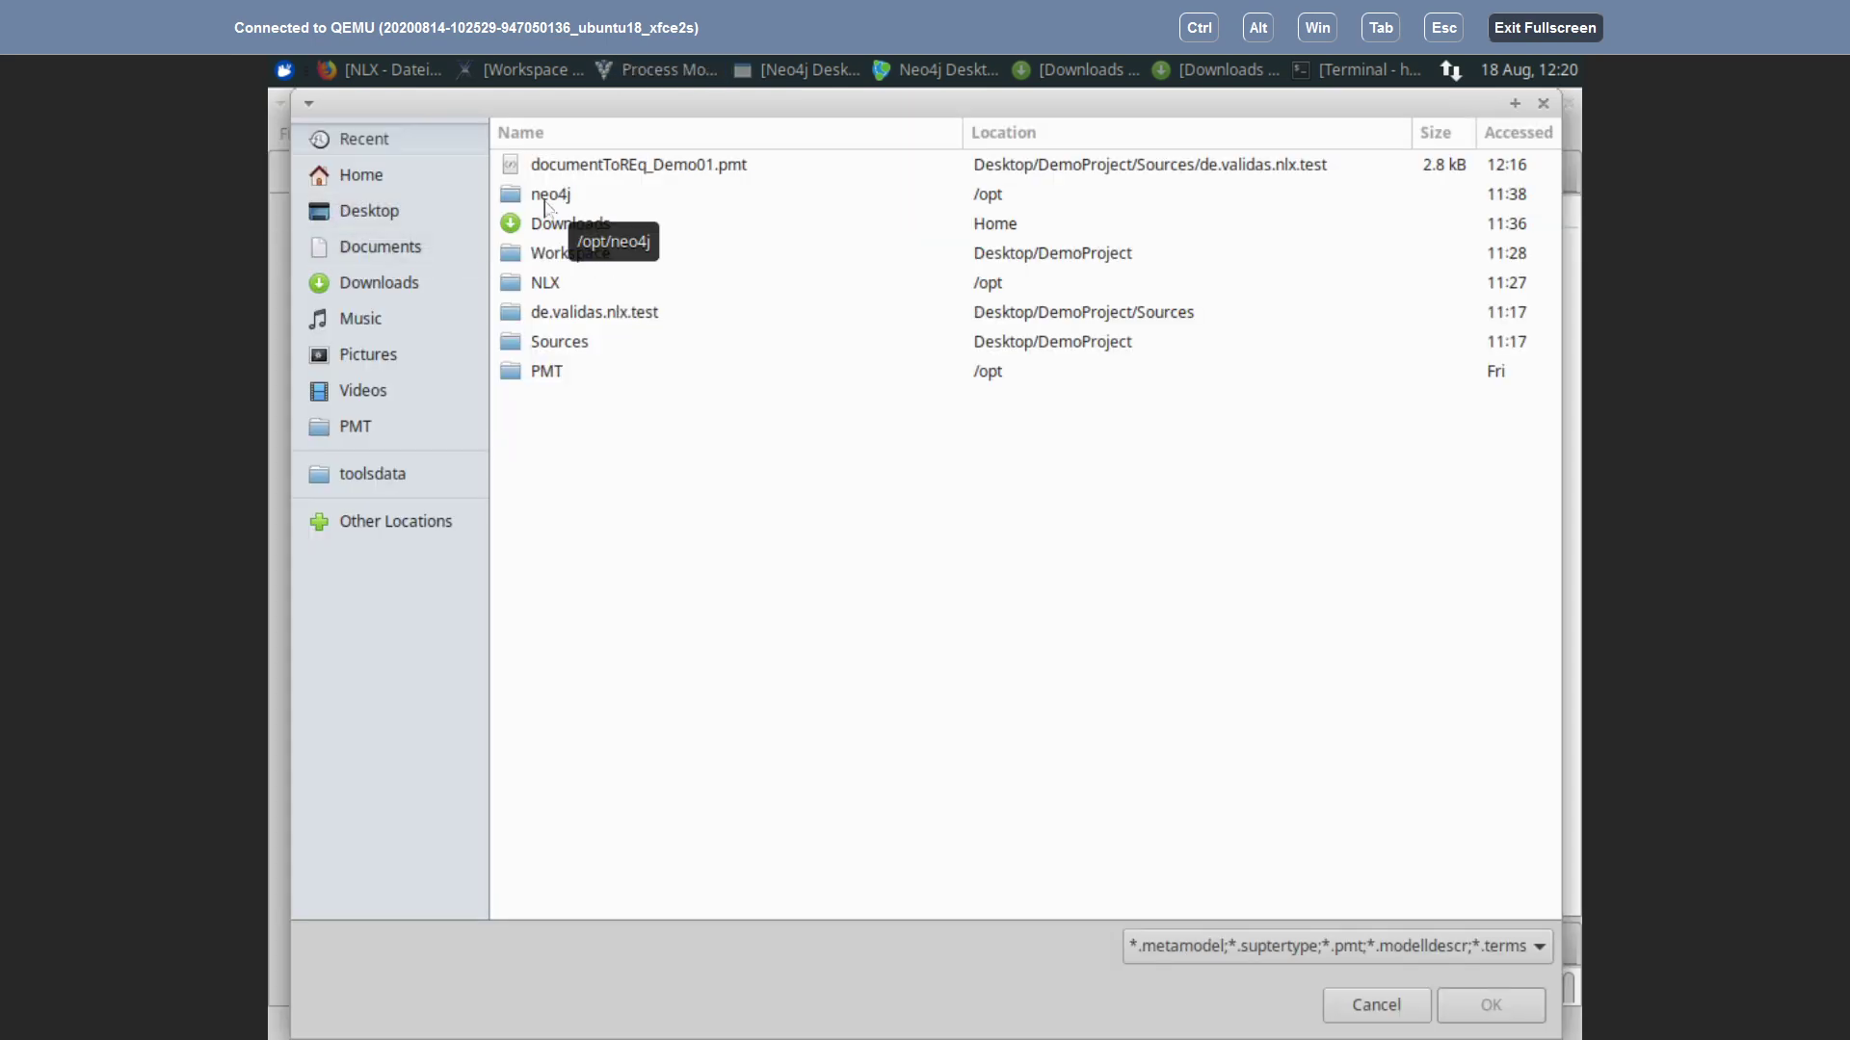
{"action": "left_click", "coordinate": [352, 224]}
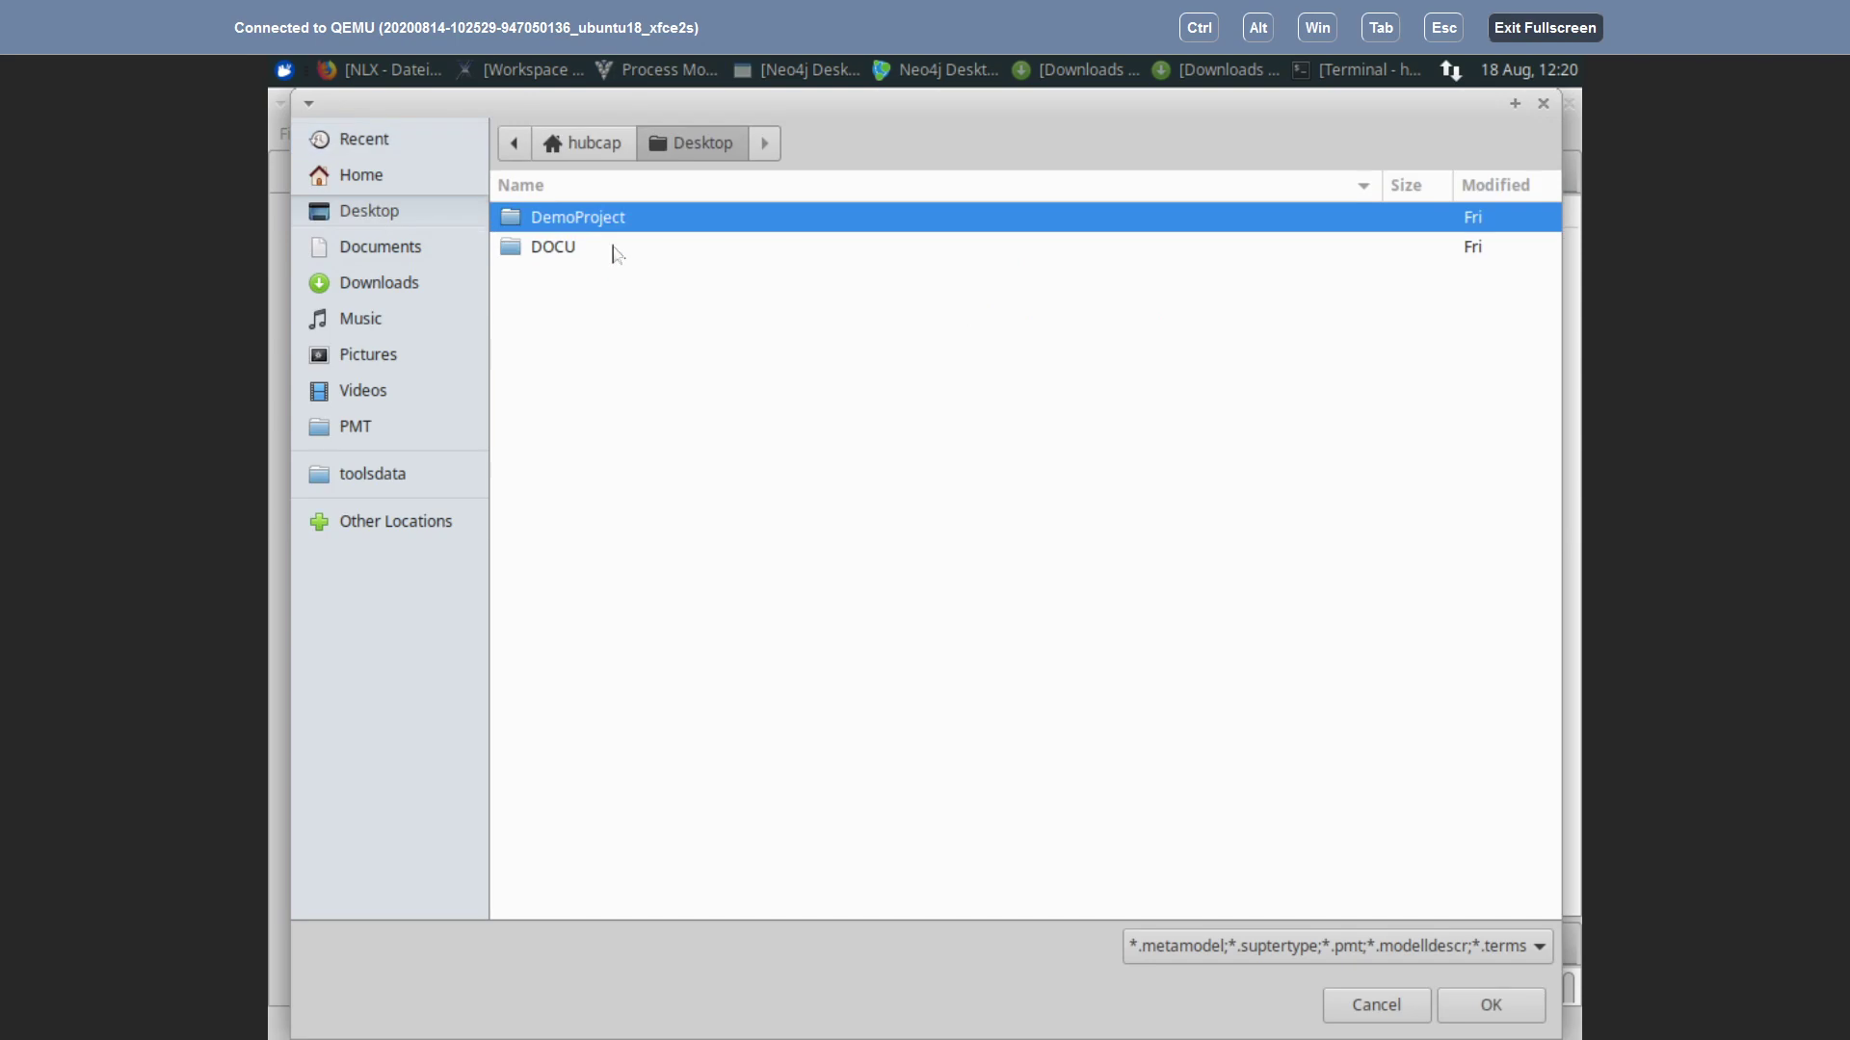
{"action": "double_click", "coordinate": [569, 216]}
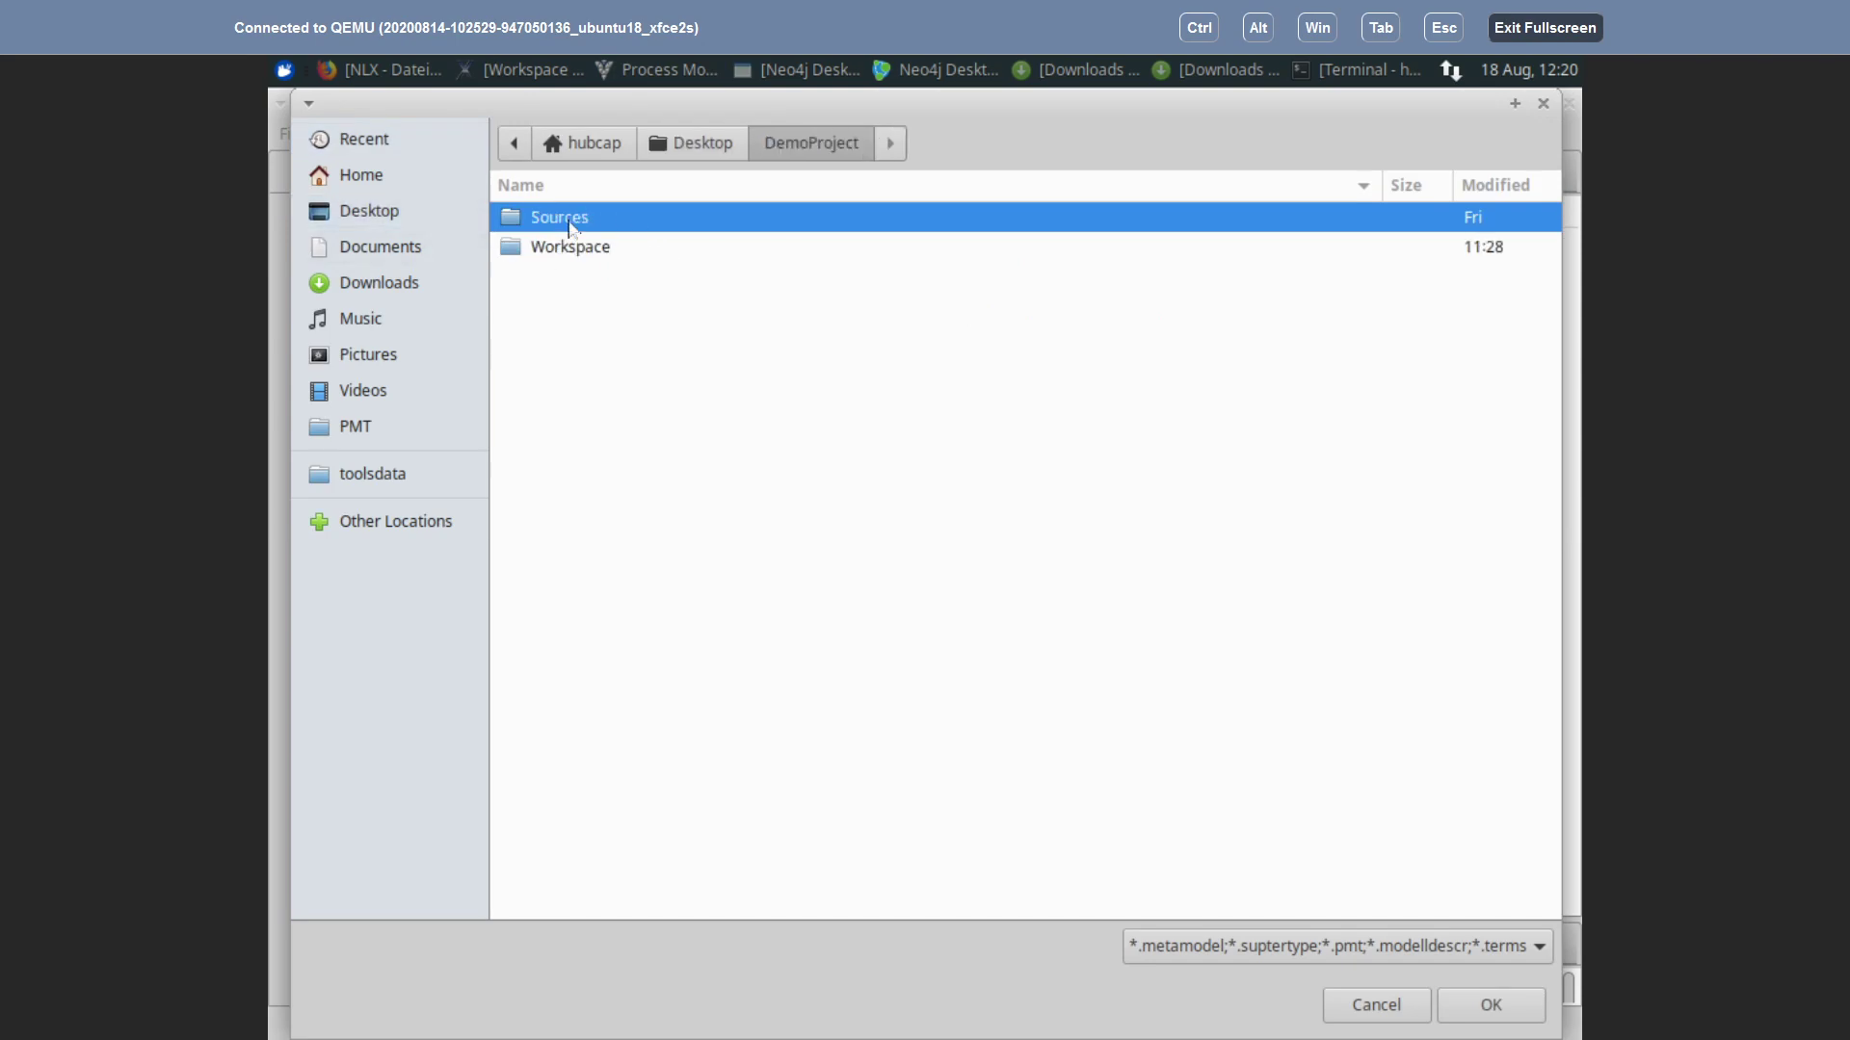
{"action": "double_click", "coordinate": [517, 223]}
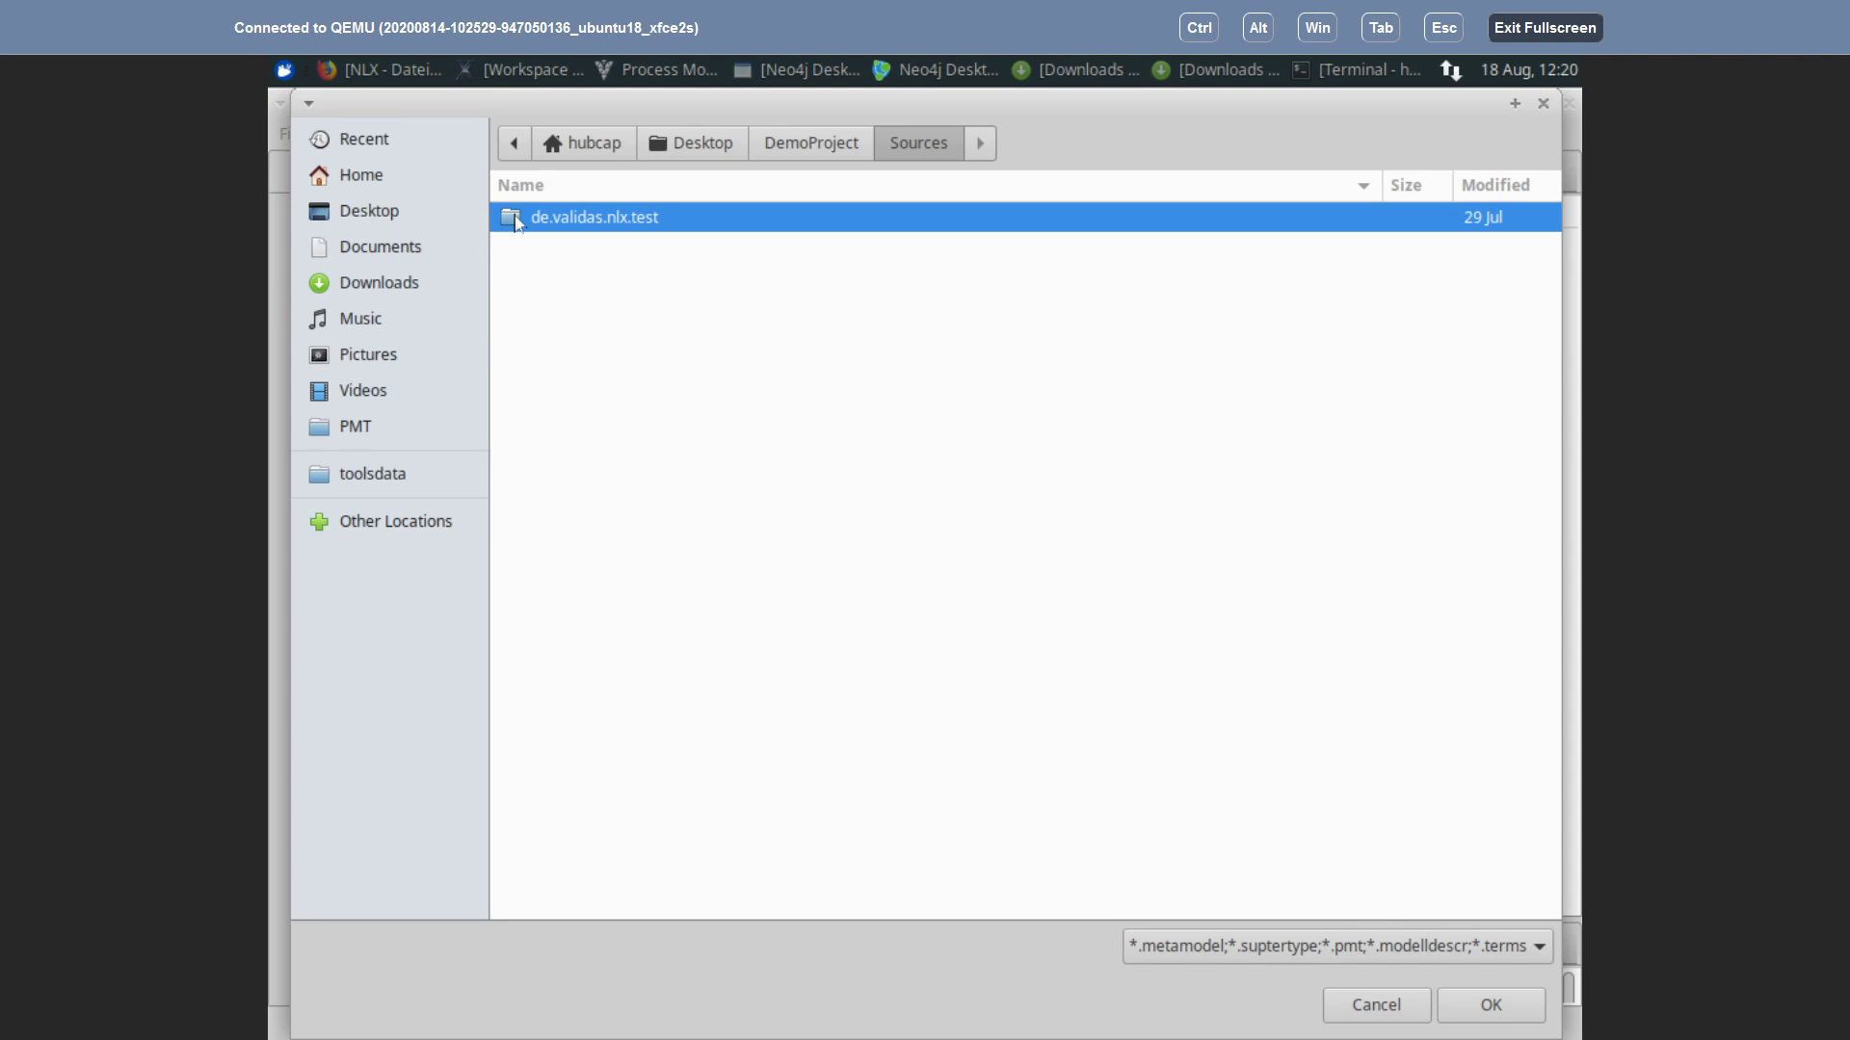
{"action": "double_click", "coordinate": [518, 222]}
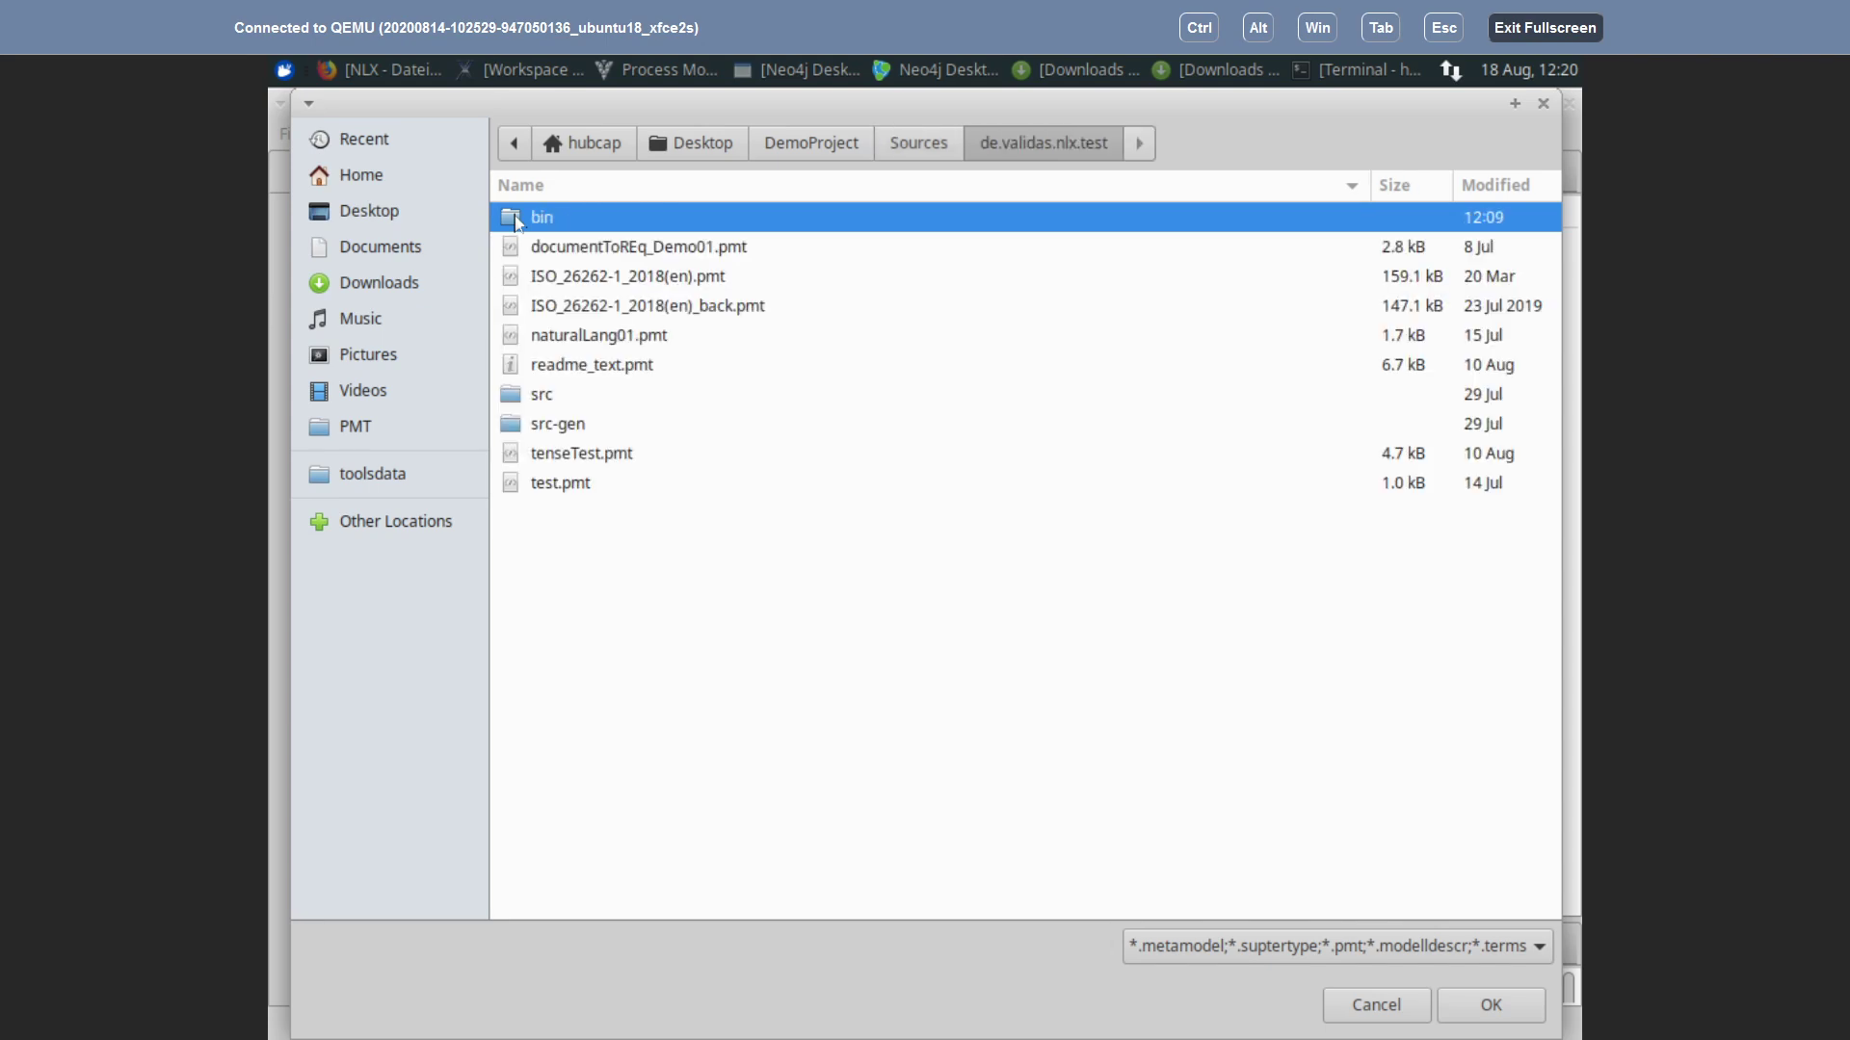
{"action": "left_click", "coordinate": [580, 252]}
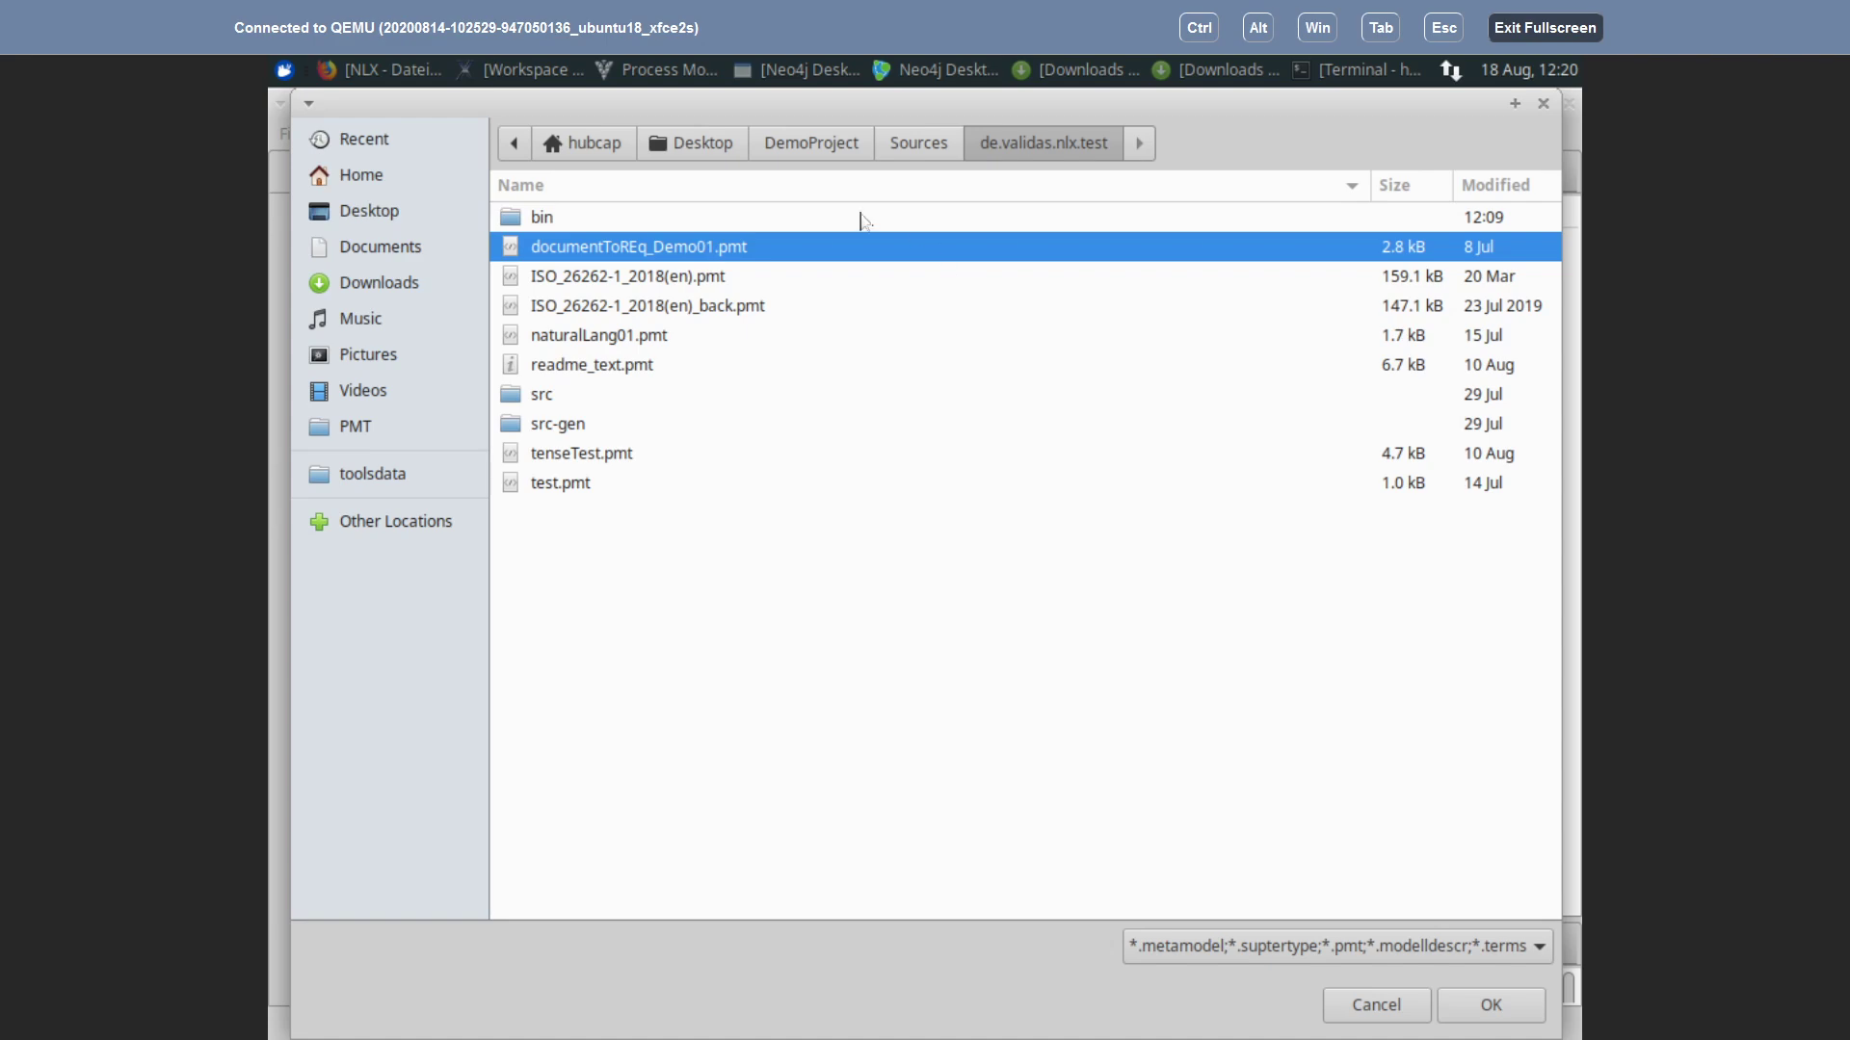
Step: Minimize Process Modeling Tool to the desktop
{"action": "key", "text": "alt+Tab"}
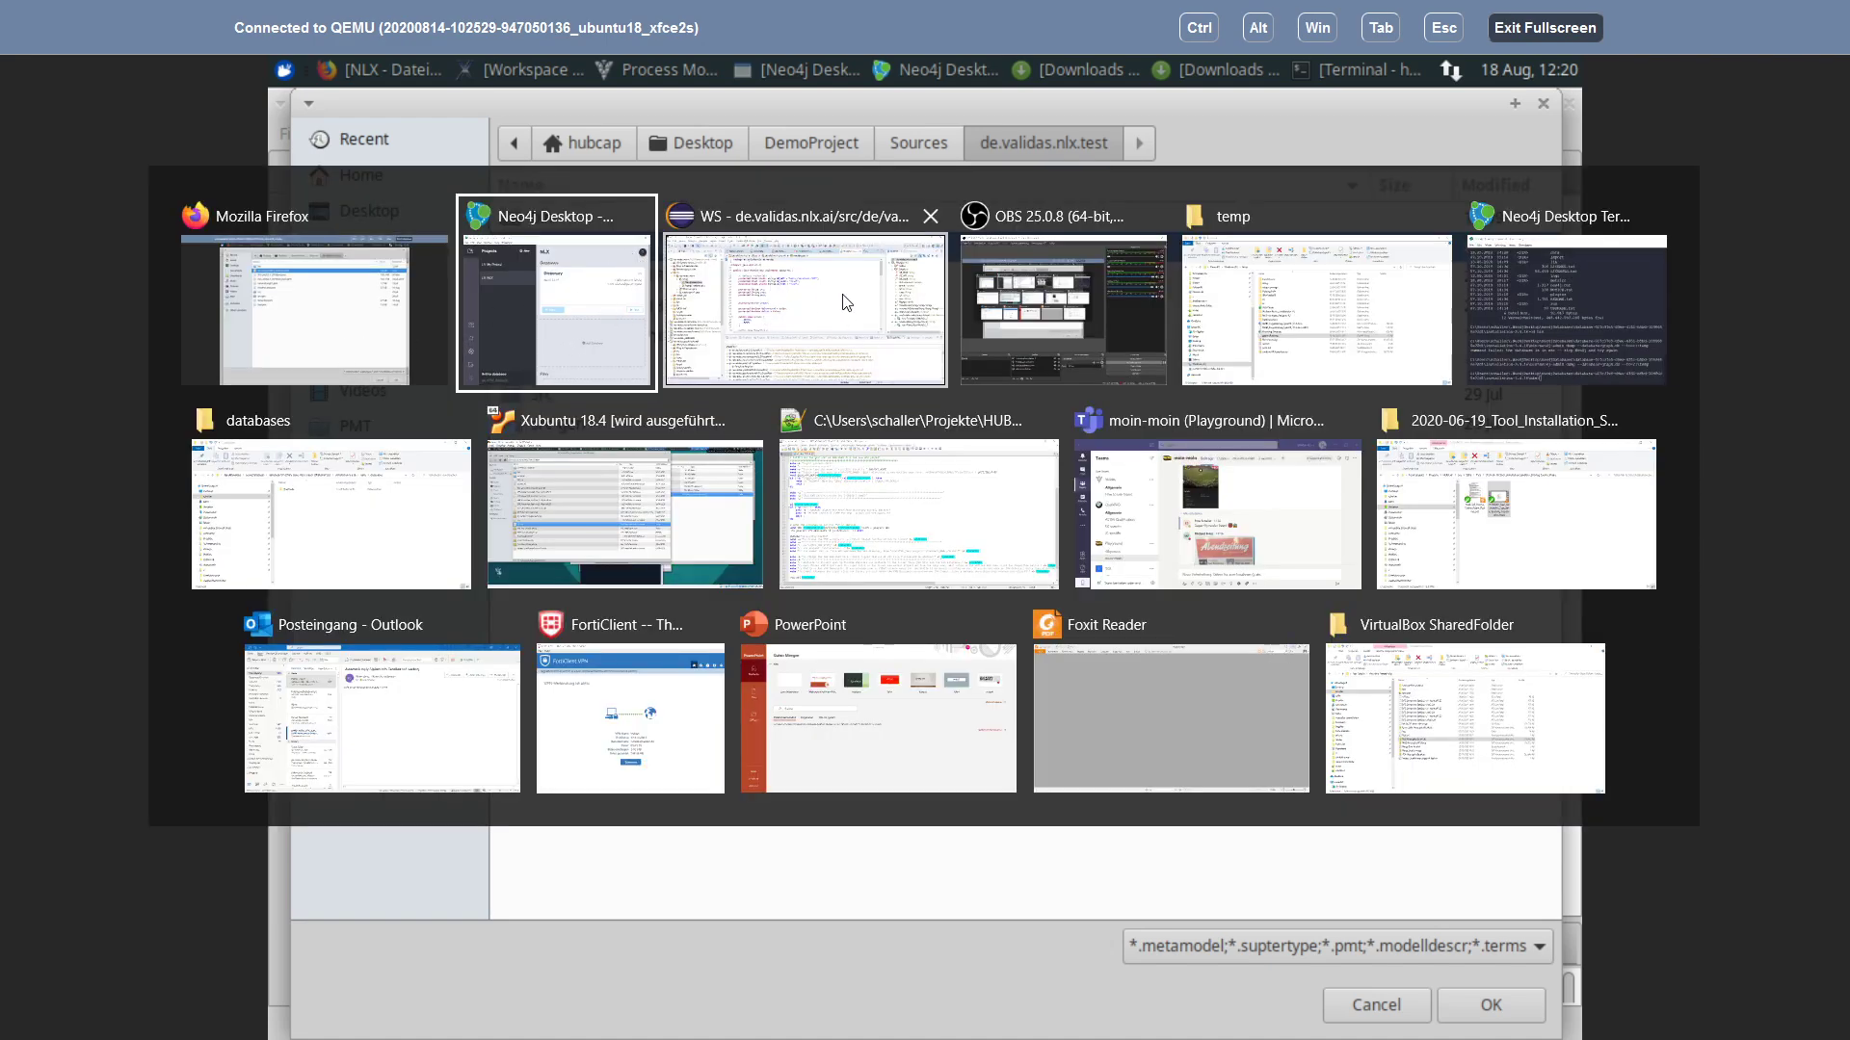
{"action": "left_click", "coordinate": [203, 320]}
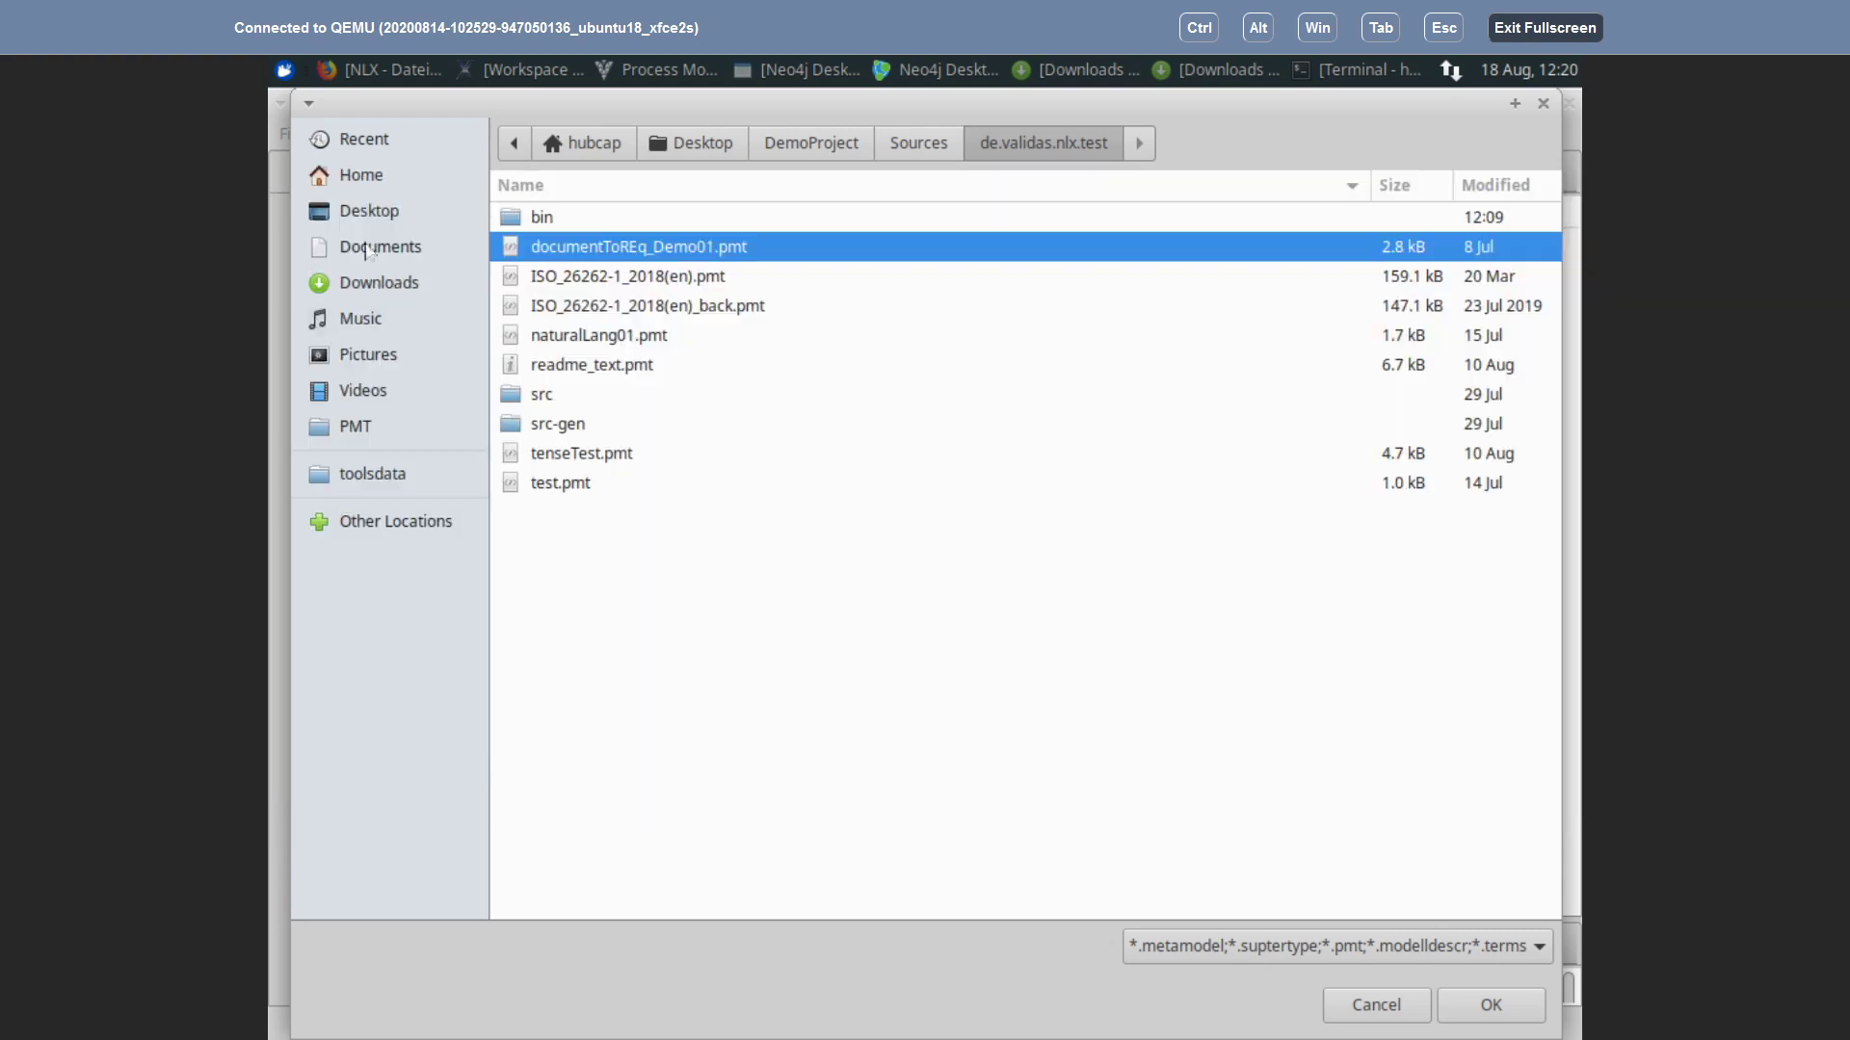
{"action": "left_click", "coordinate": [665, 69]}
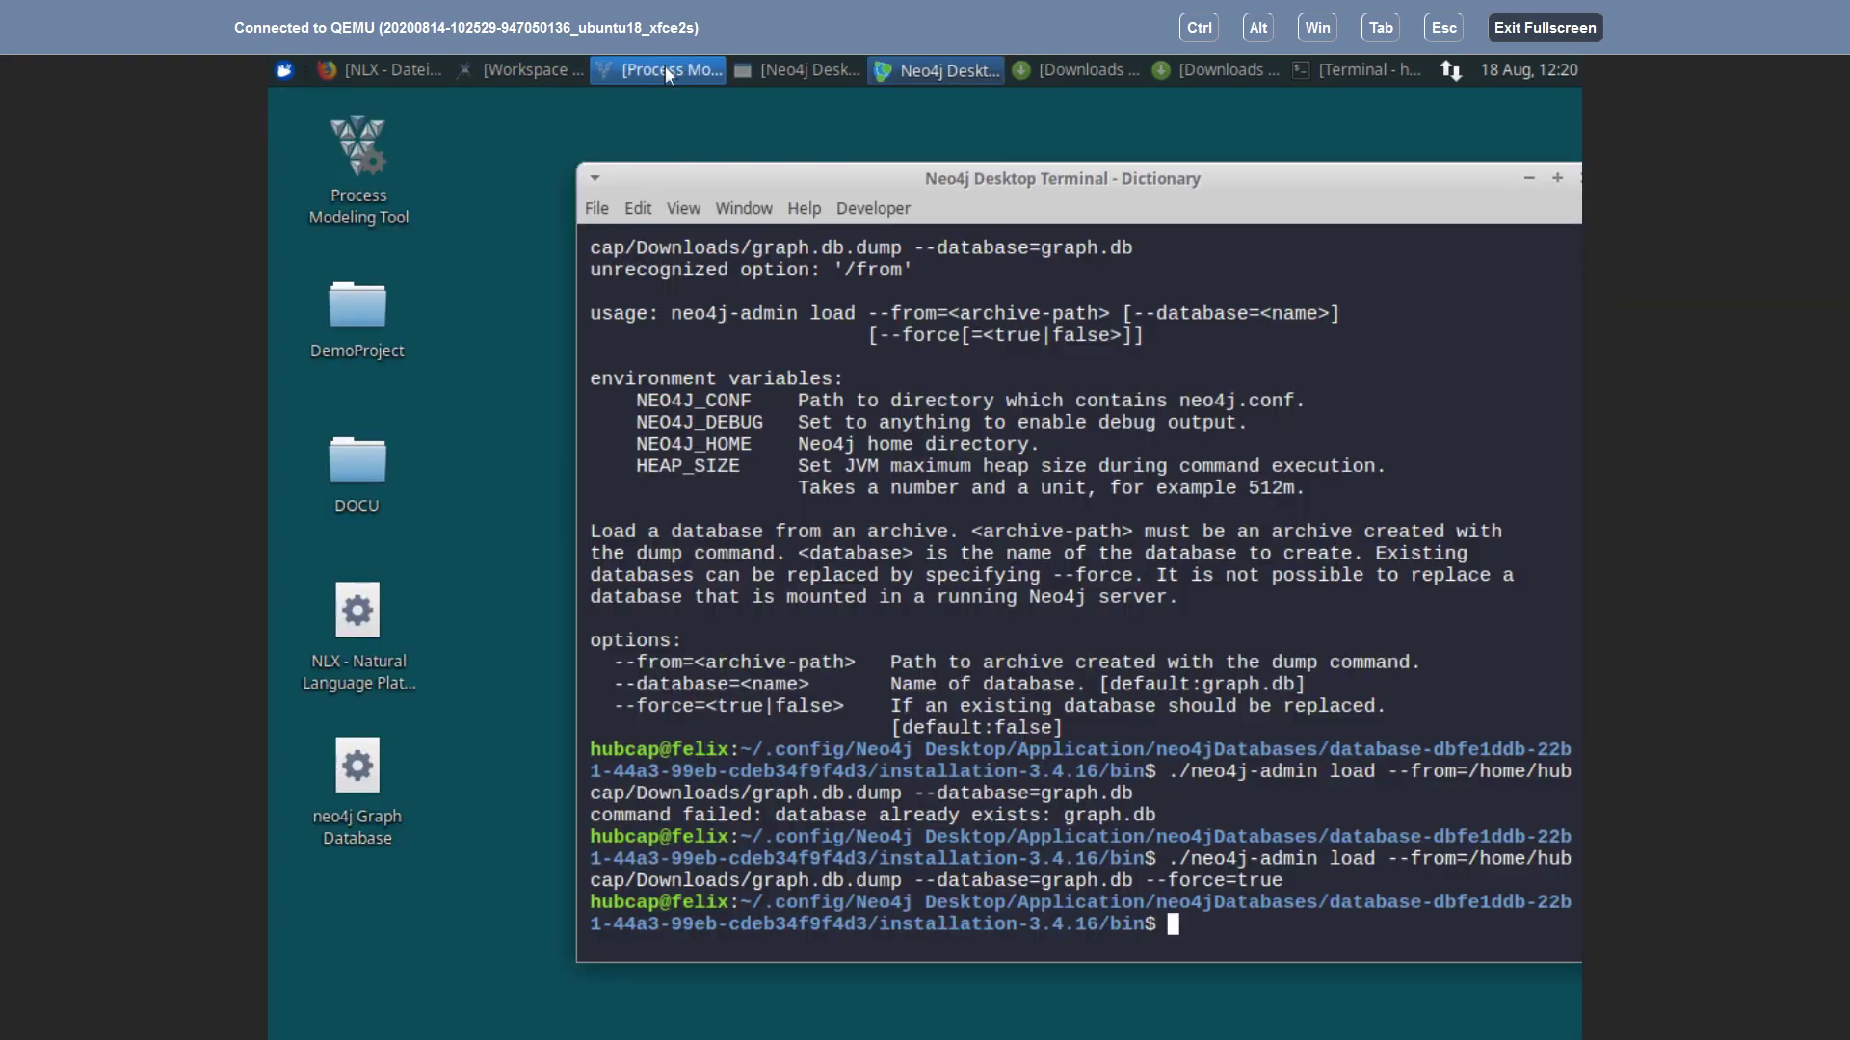
Step: Bring NLX forward, show the 4 Xtext Build console, and place the cursor above 'This Paragraph'
{"action": "left_click", "coordinate": [522, 70]}
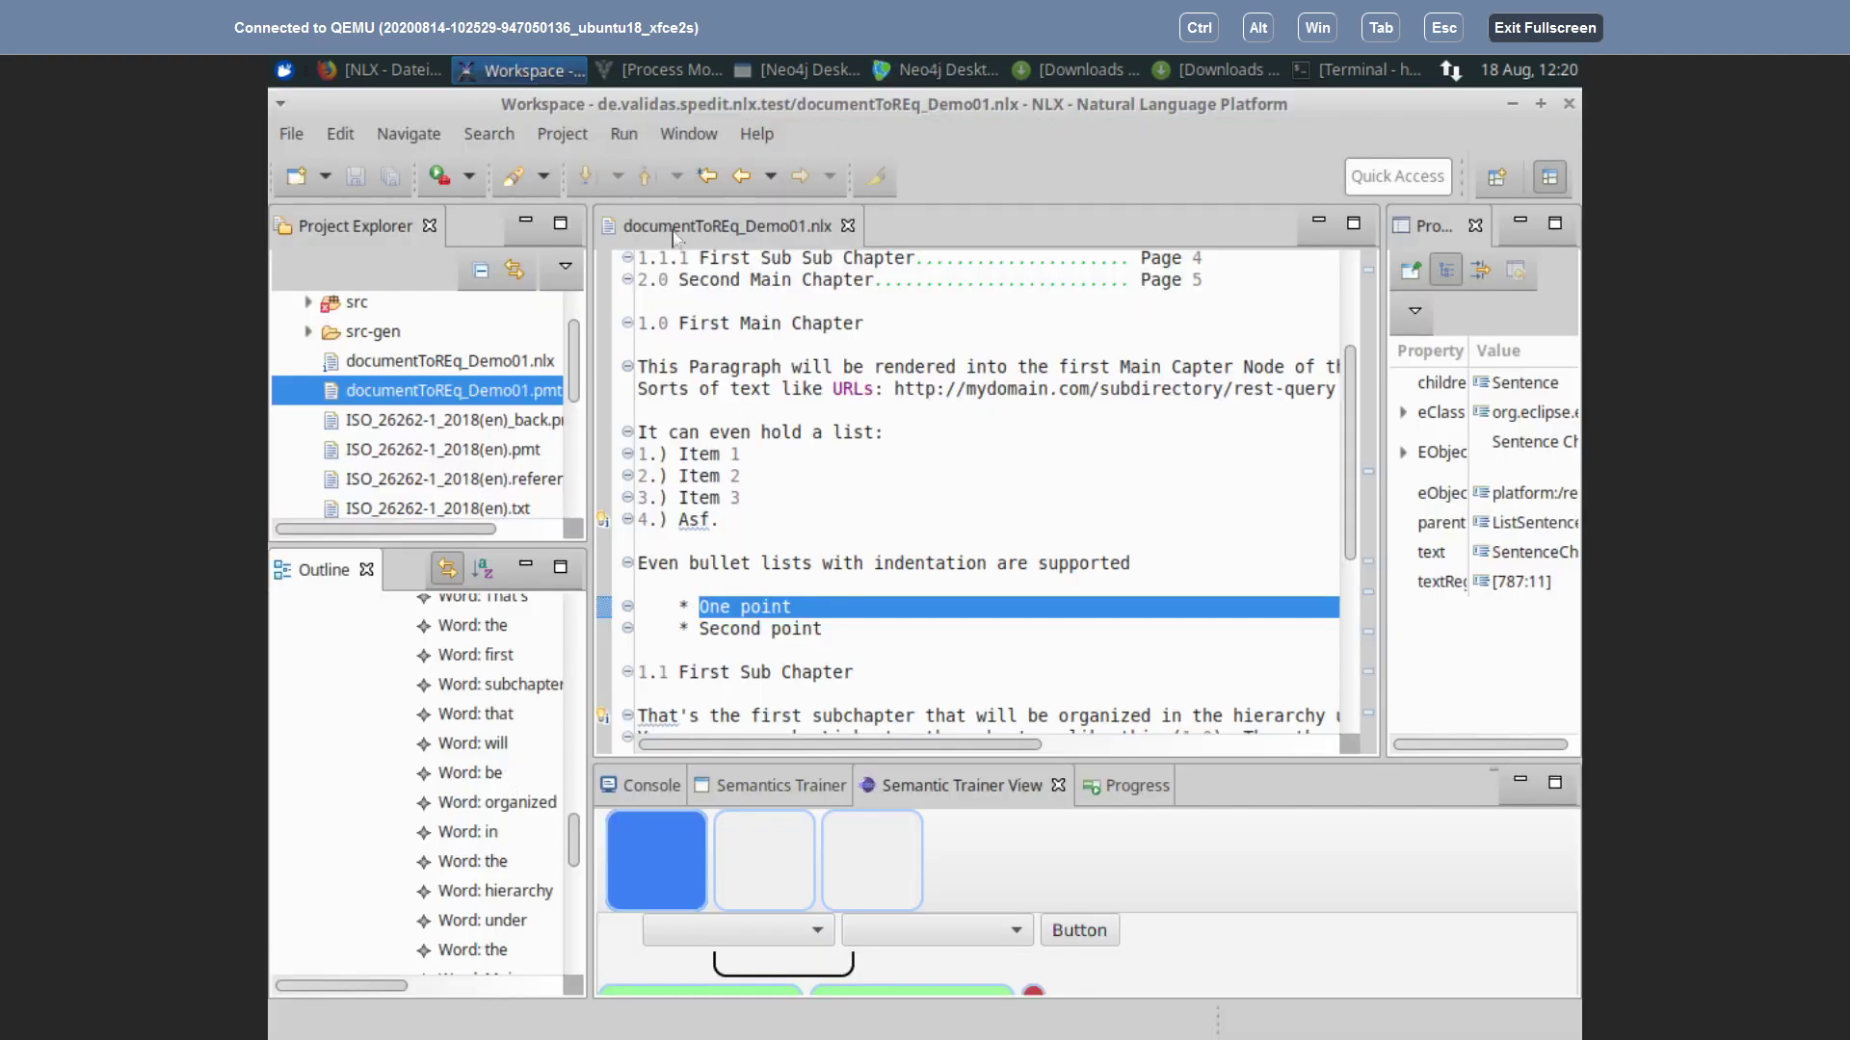
{"action": "left_click", "coordinate": [653, 795]}
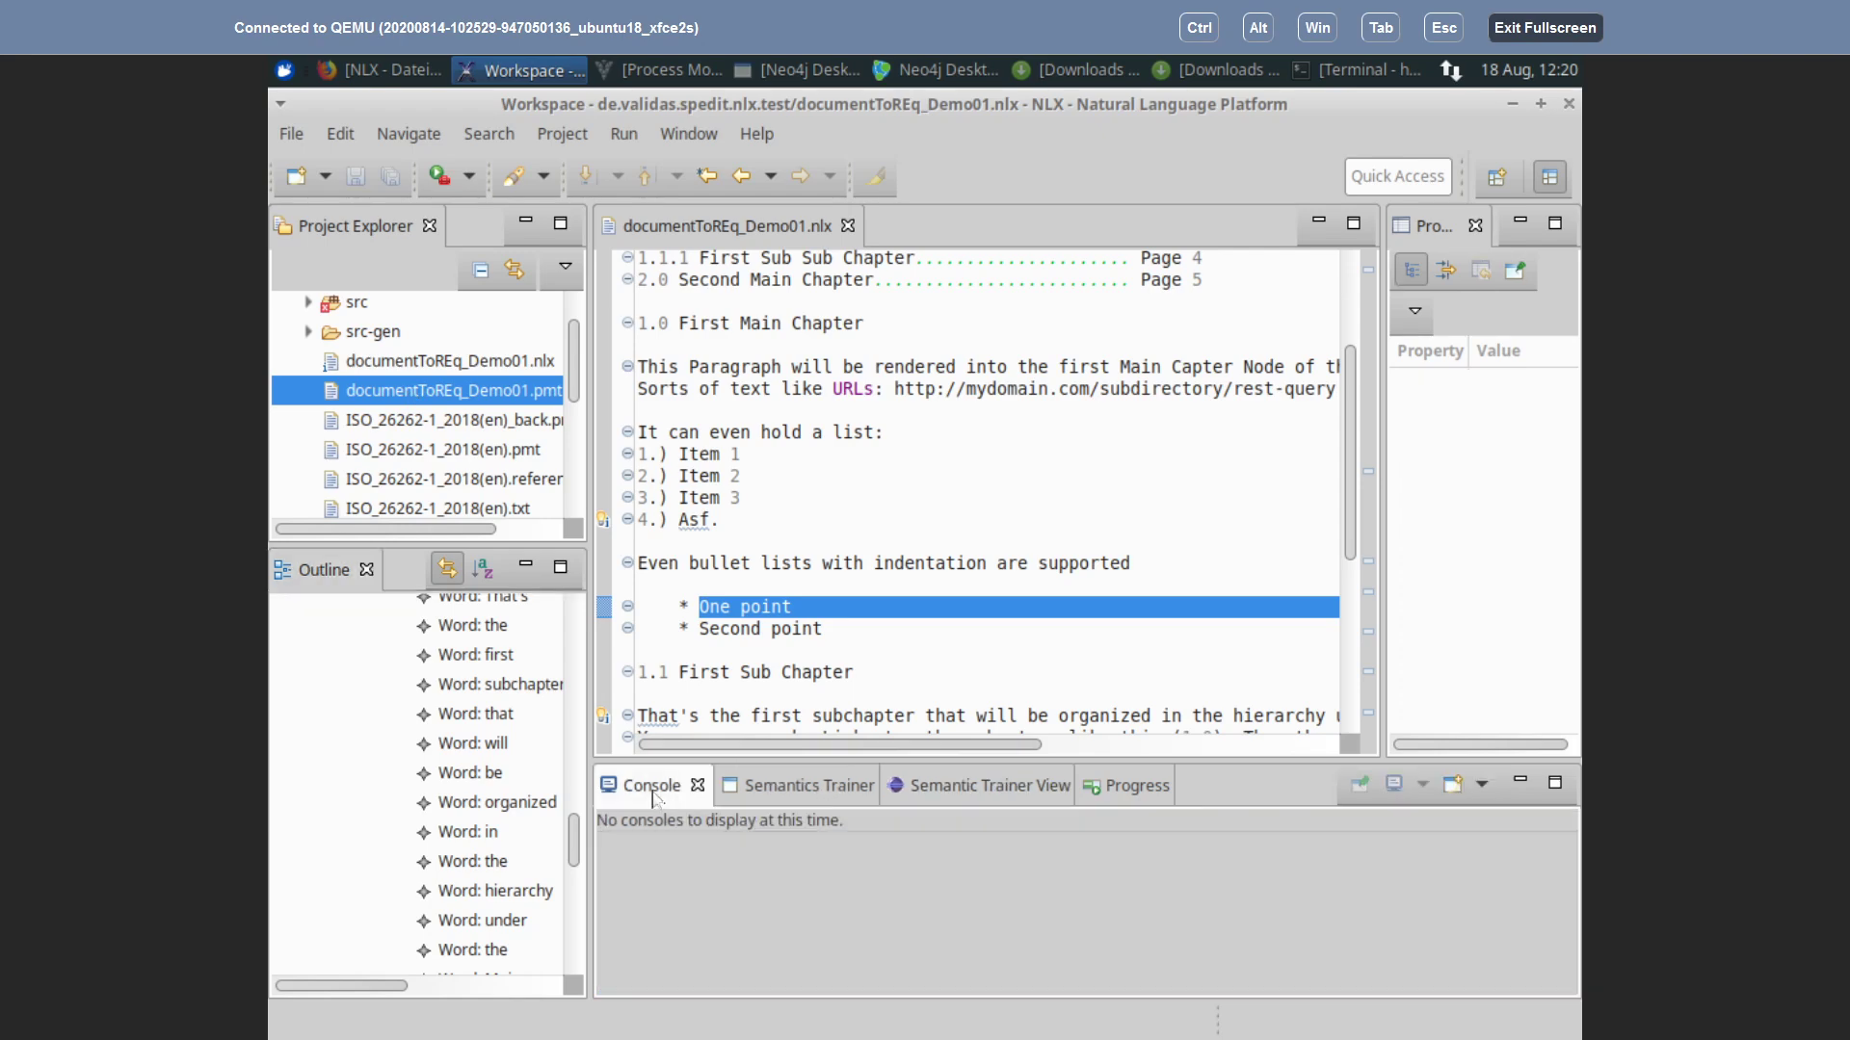
{"action": "left_click", "coordinate": [1482, 785]}
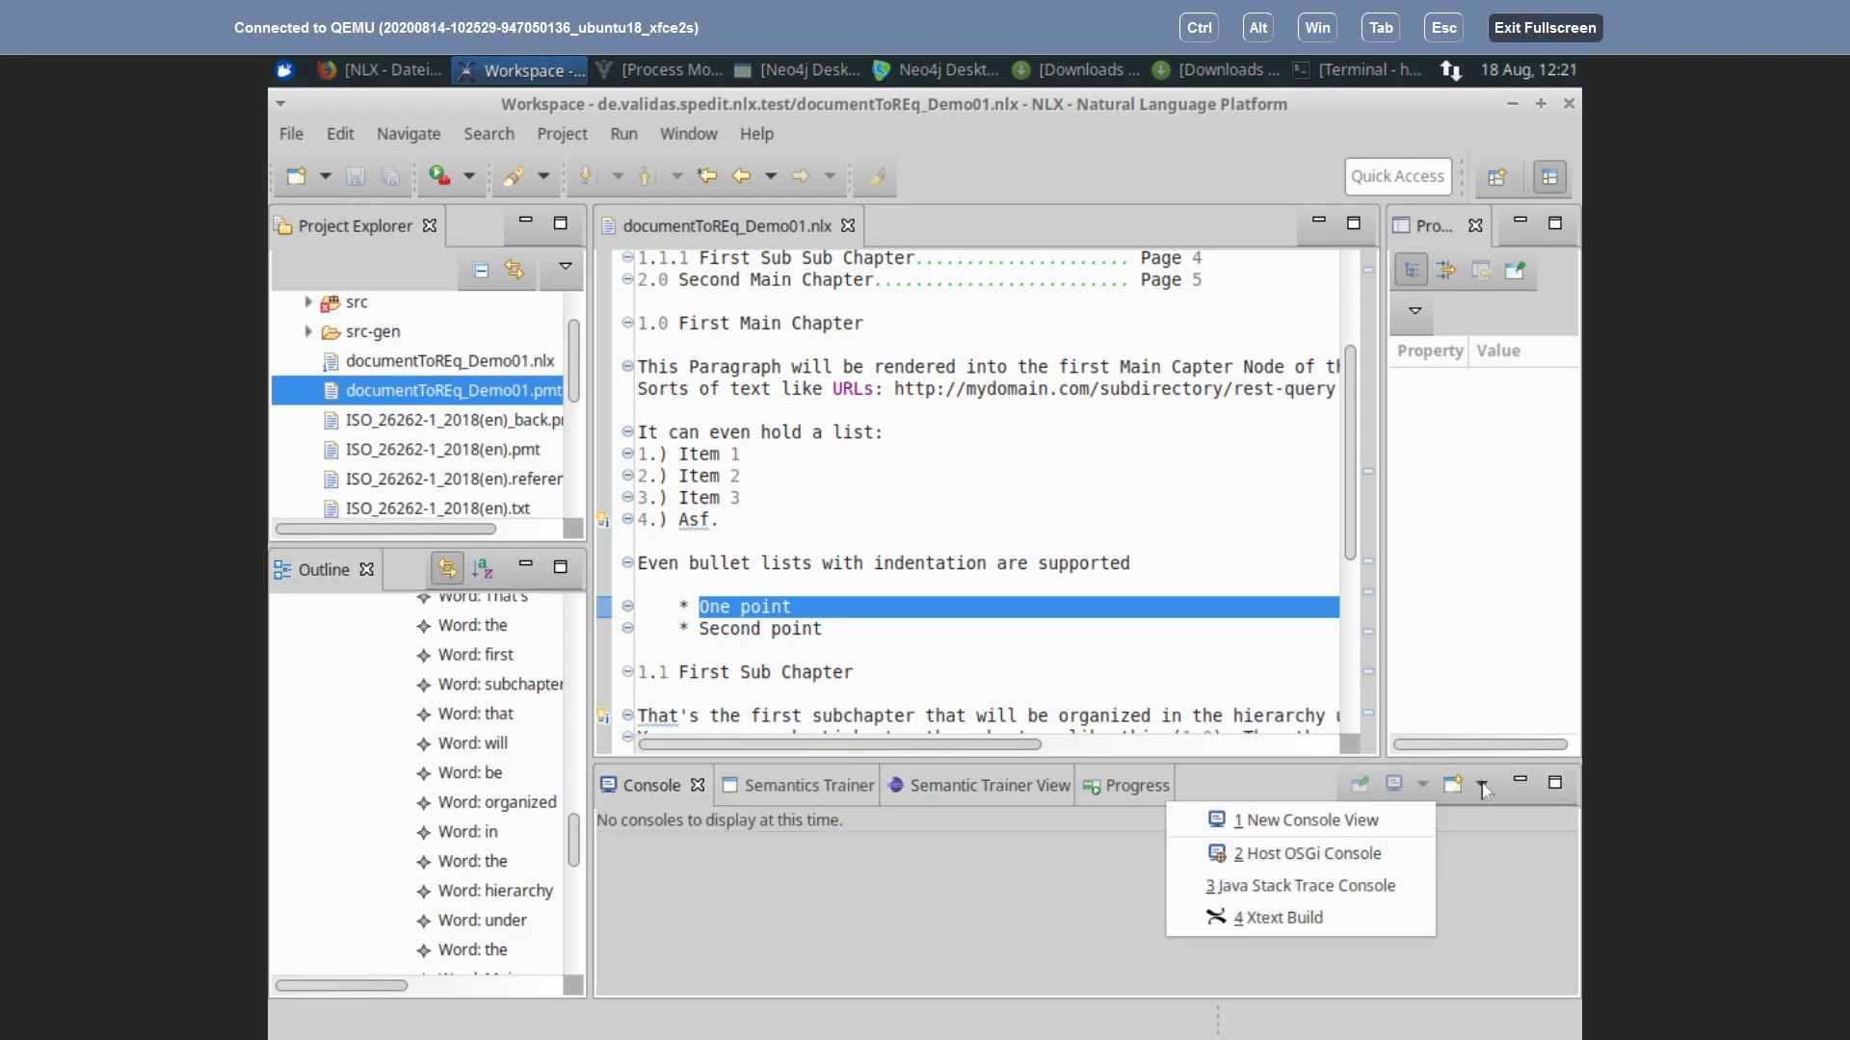
{"action": "left_click", "coordinate": [1293, 920]}
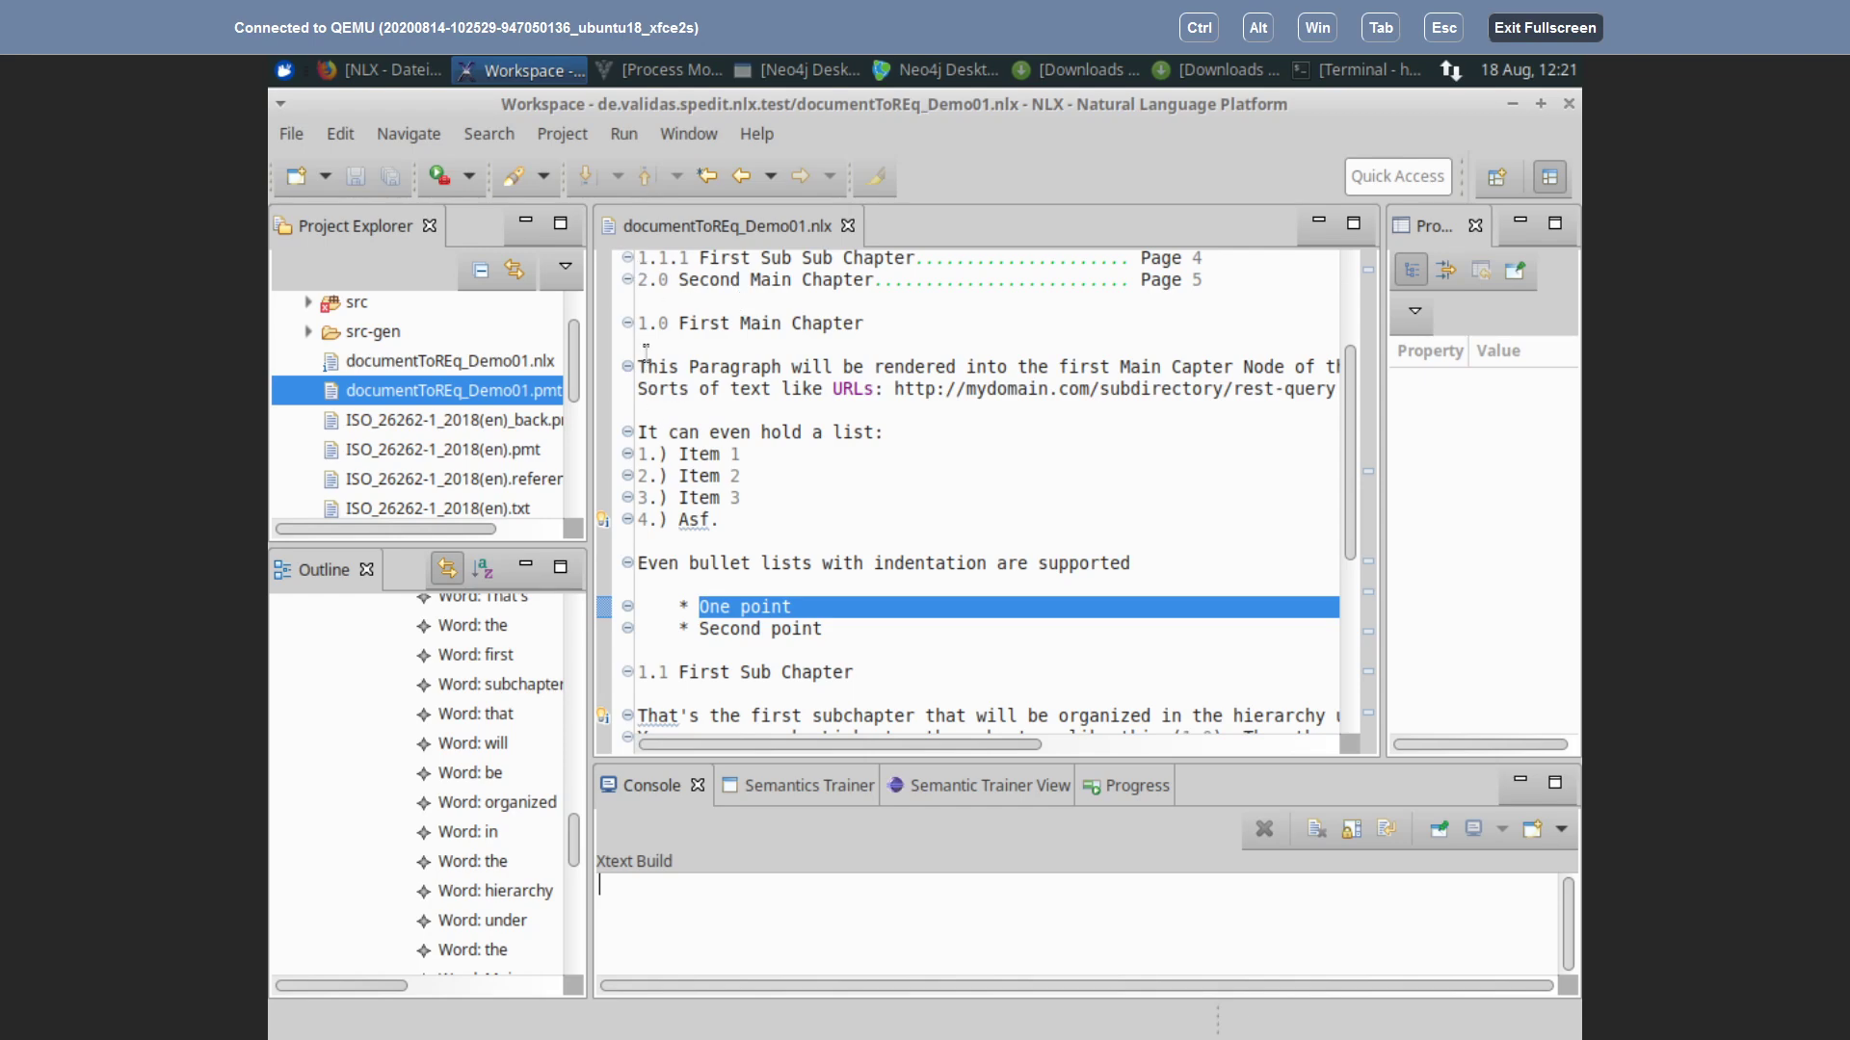
{"action": "left_click", "coordinate": [679, 339]}
Step: Add and then remove an empty line under First Main Chapter, saving to trigger rebuilds
{"action": "key", "text": "Return"}
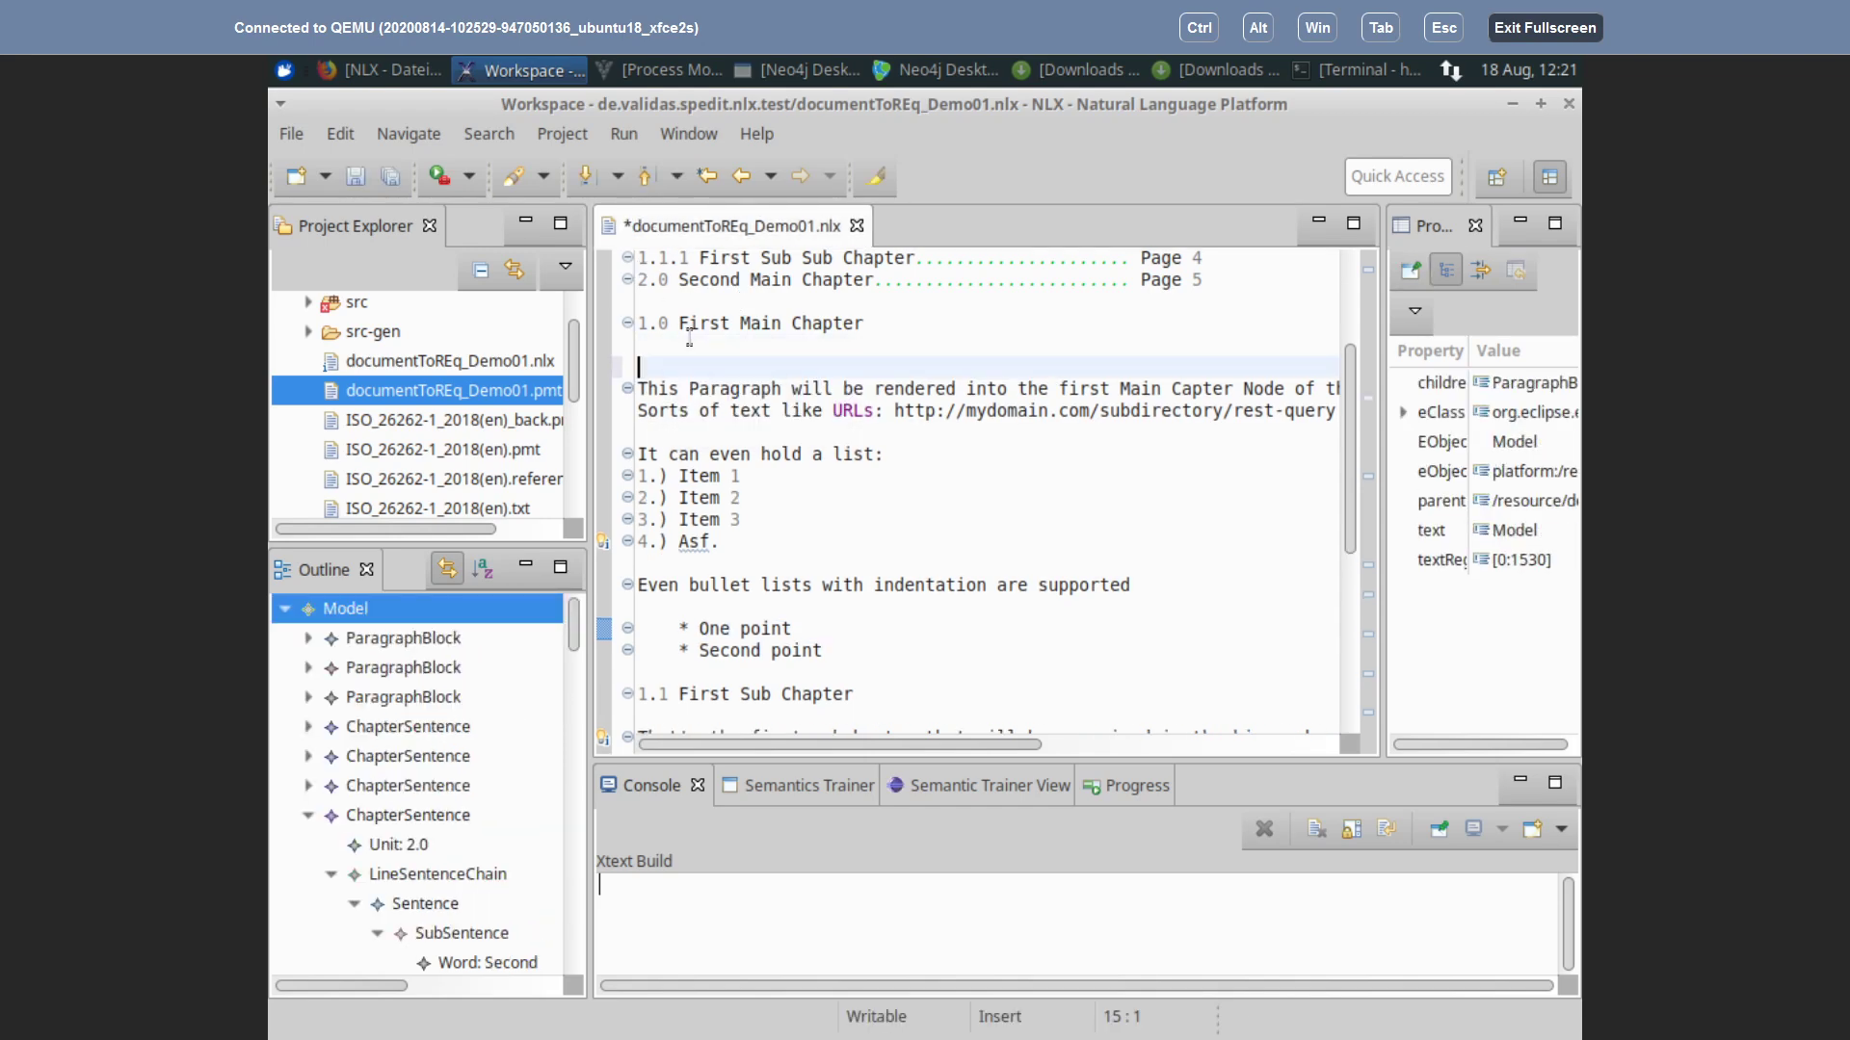
{"action": "key", "text": "ctrl+s"}
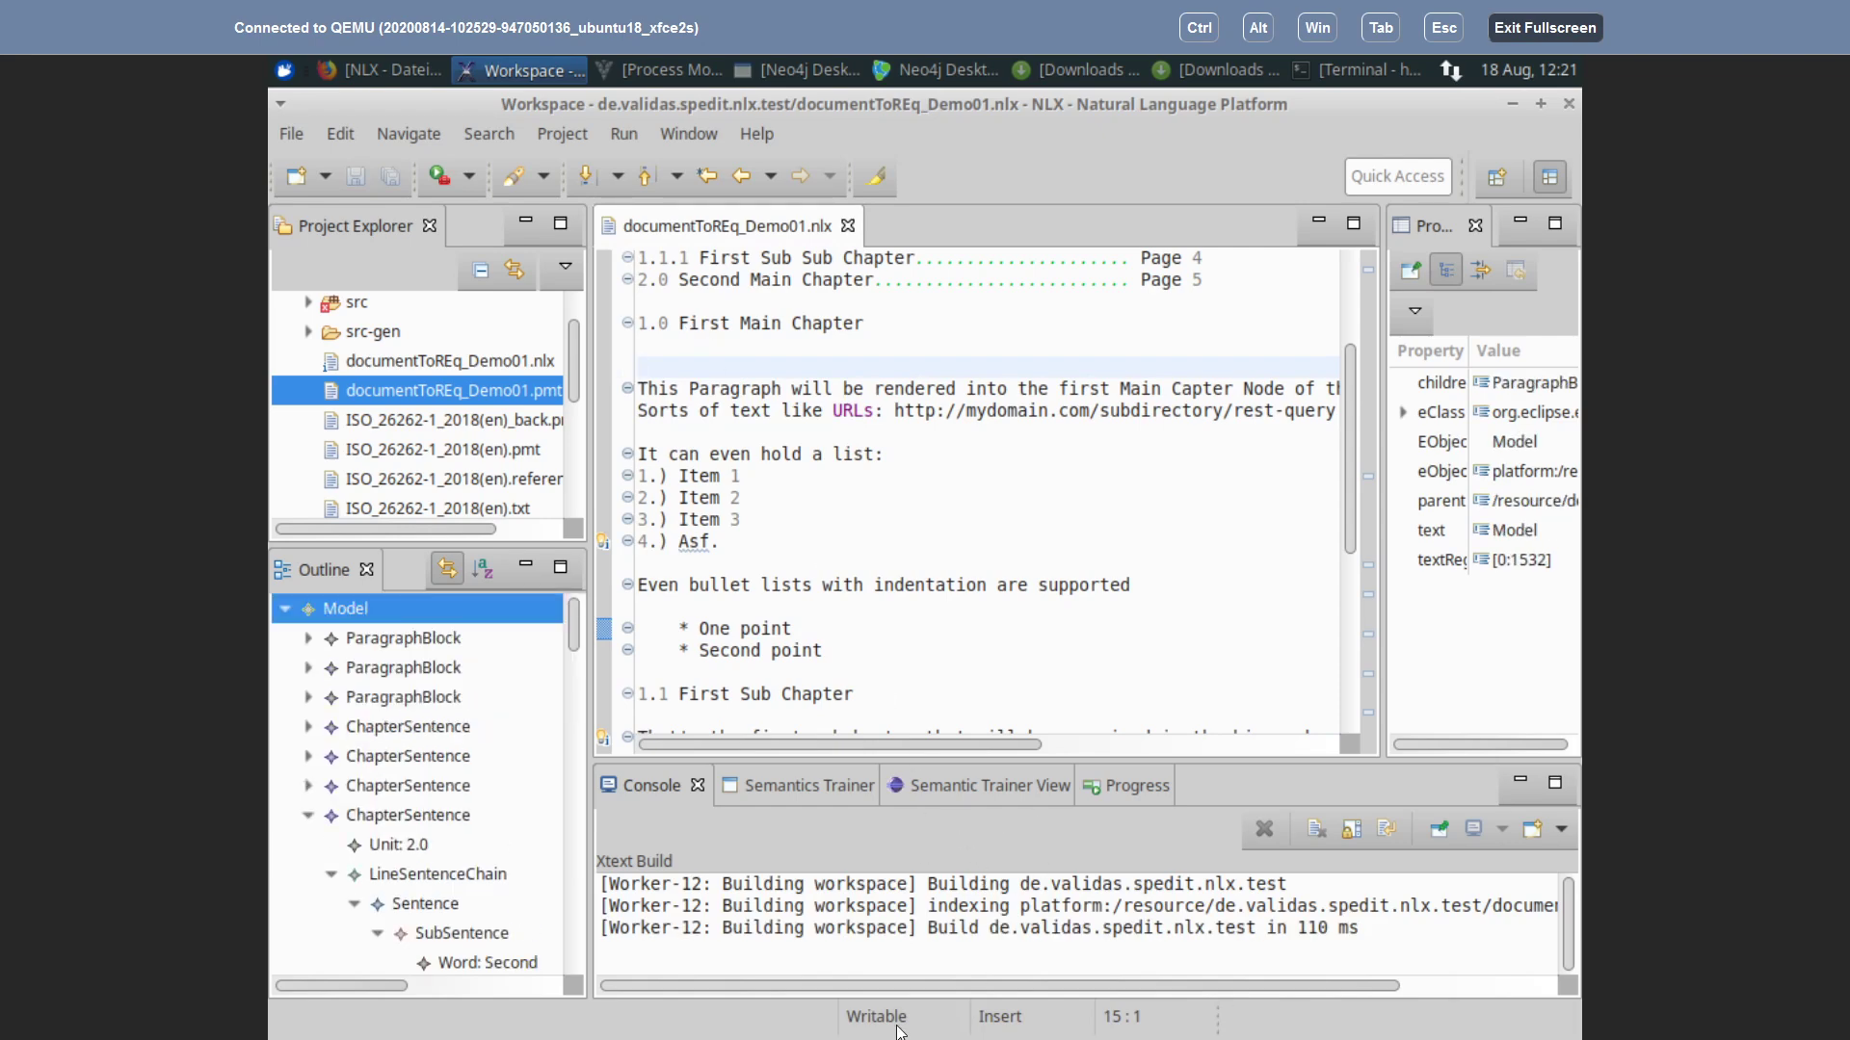
{"action": "left_click_drag", "start_coordinate": [910, 985], "coordinate": [1129, 974]}
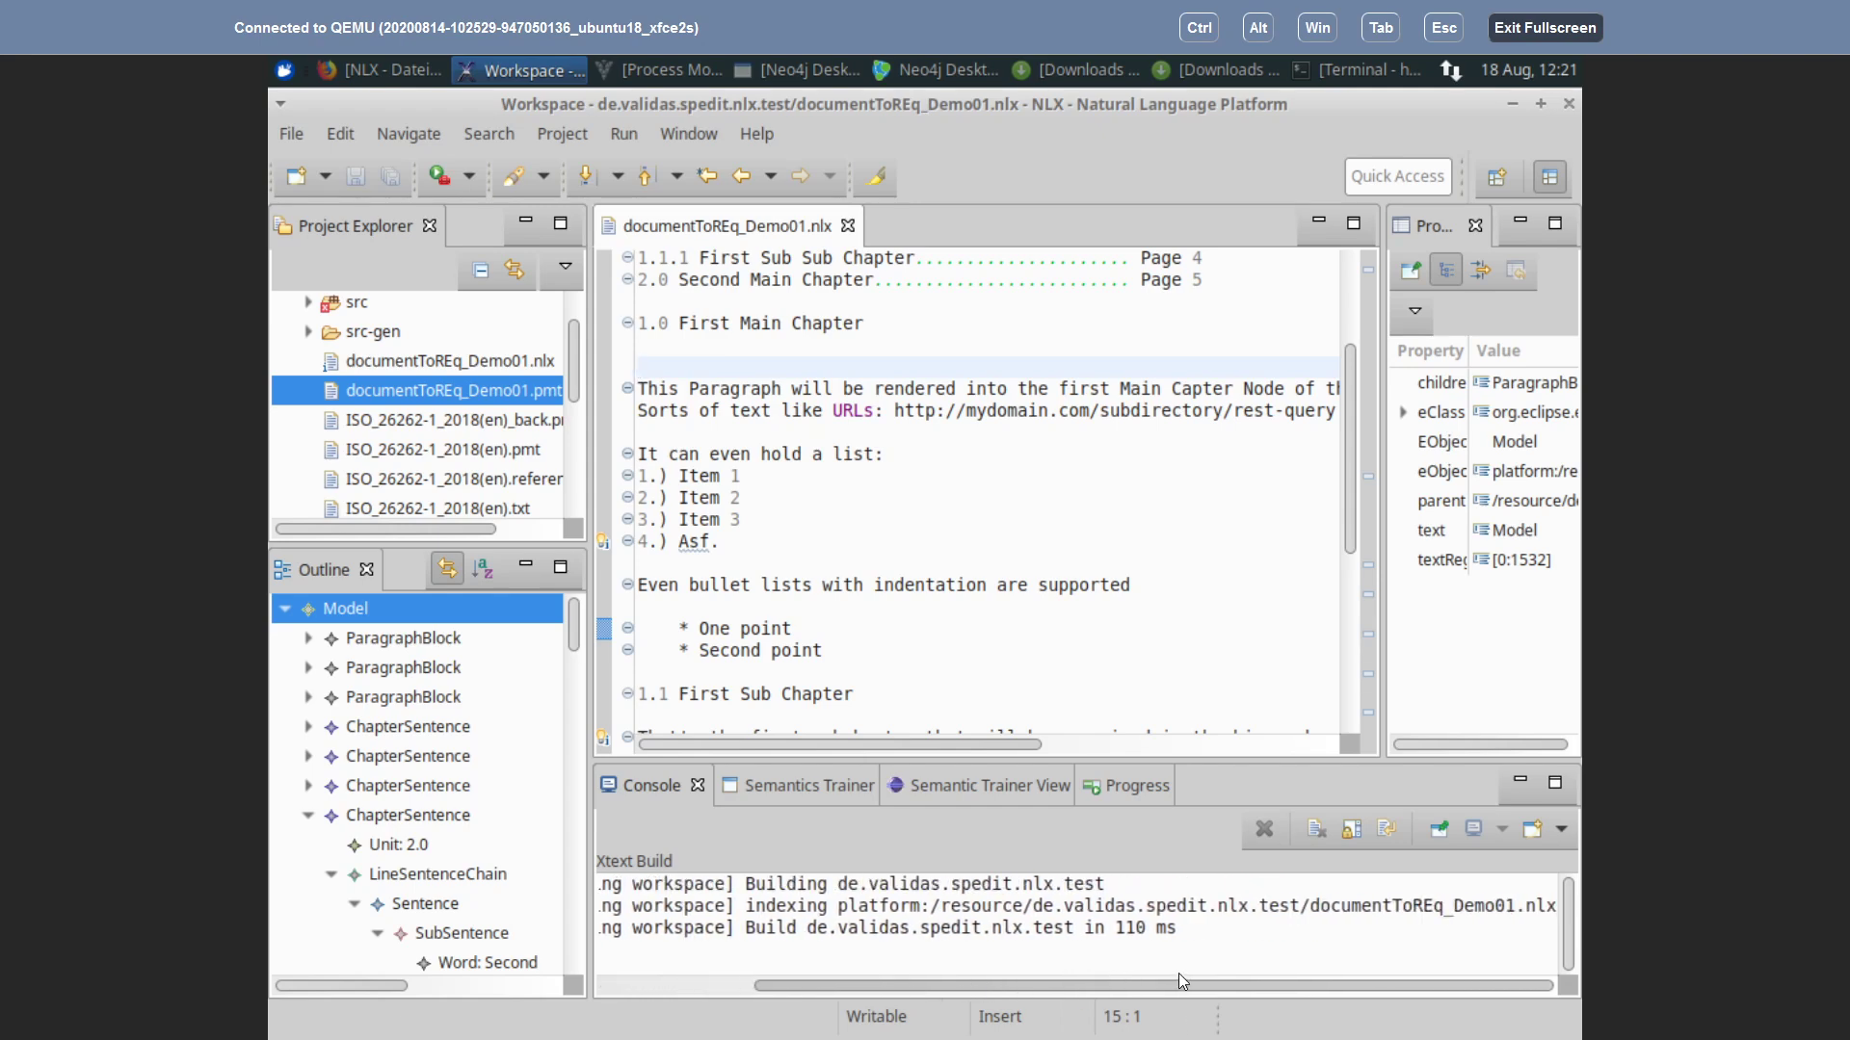
{"action": "left_click_drag", "start_coordinate": [1112, 984], "coordinate": [843, 1019]}
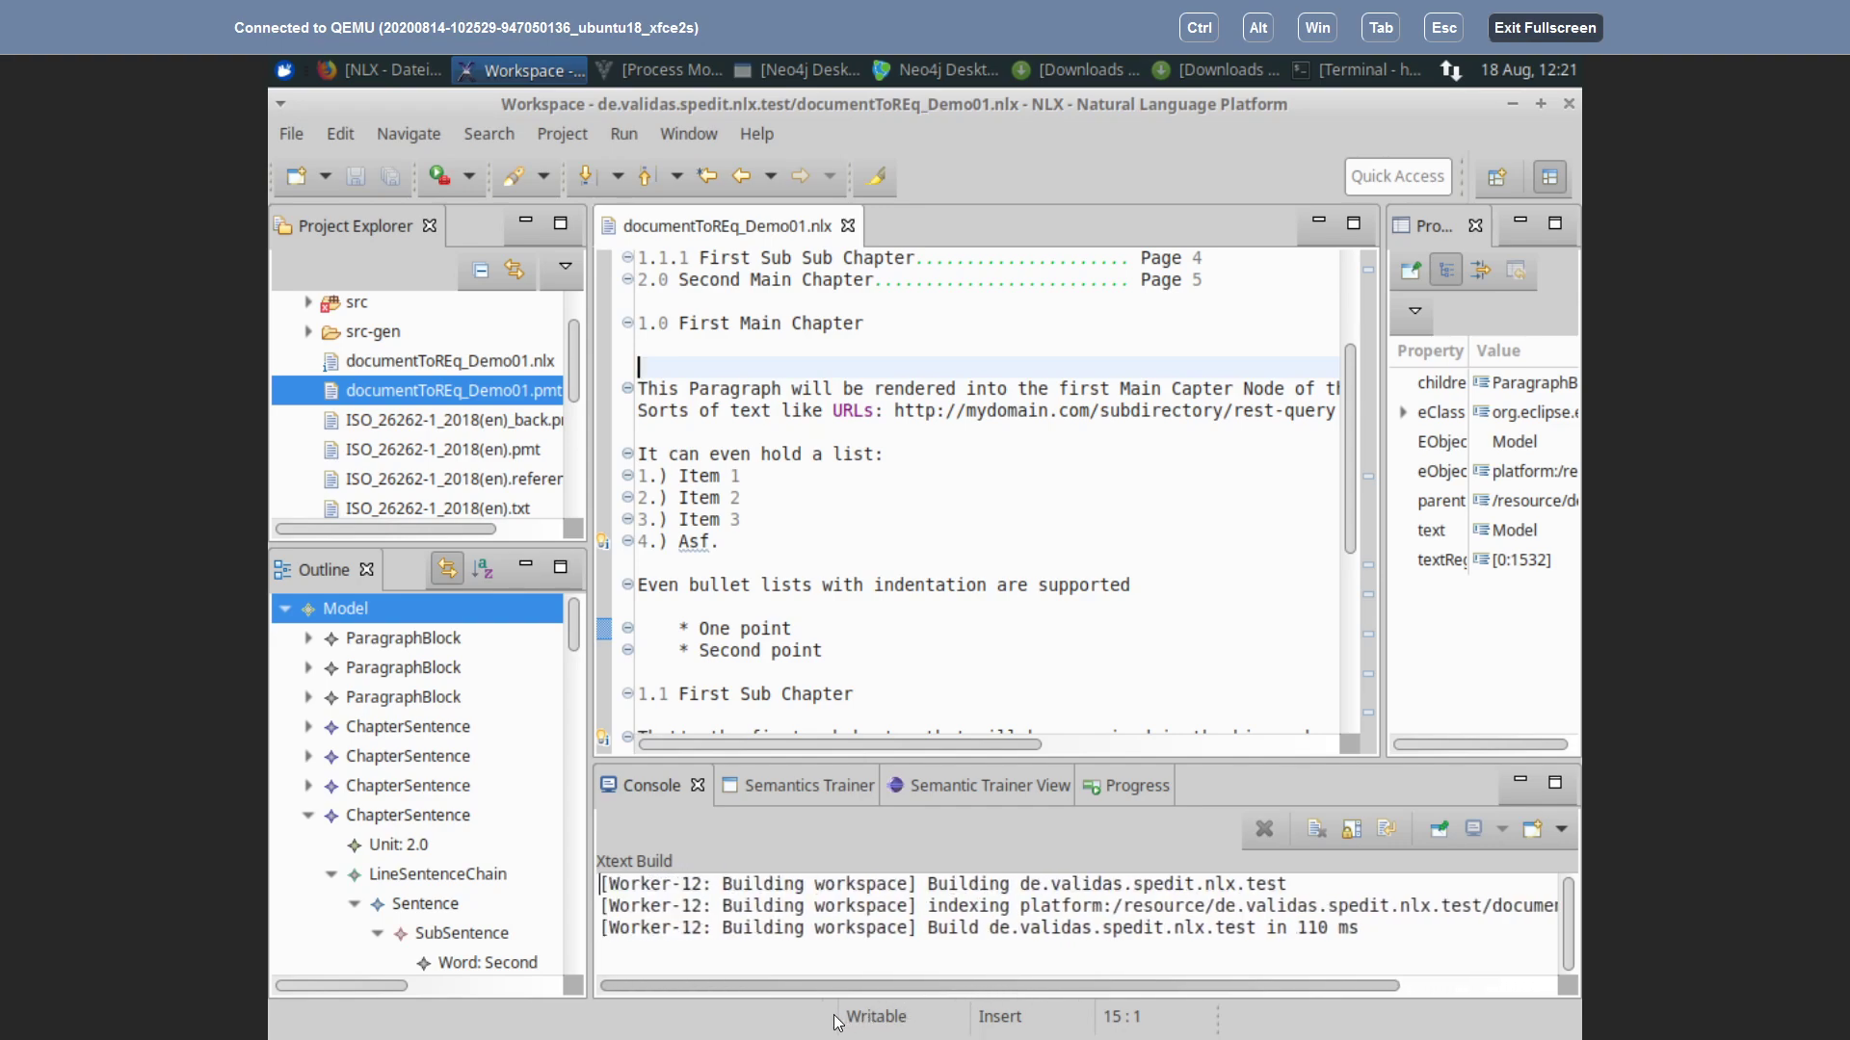
{"action": "left_click_drag", "start_coordinate": [987, 987], "coordinate": [1143, 990]}
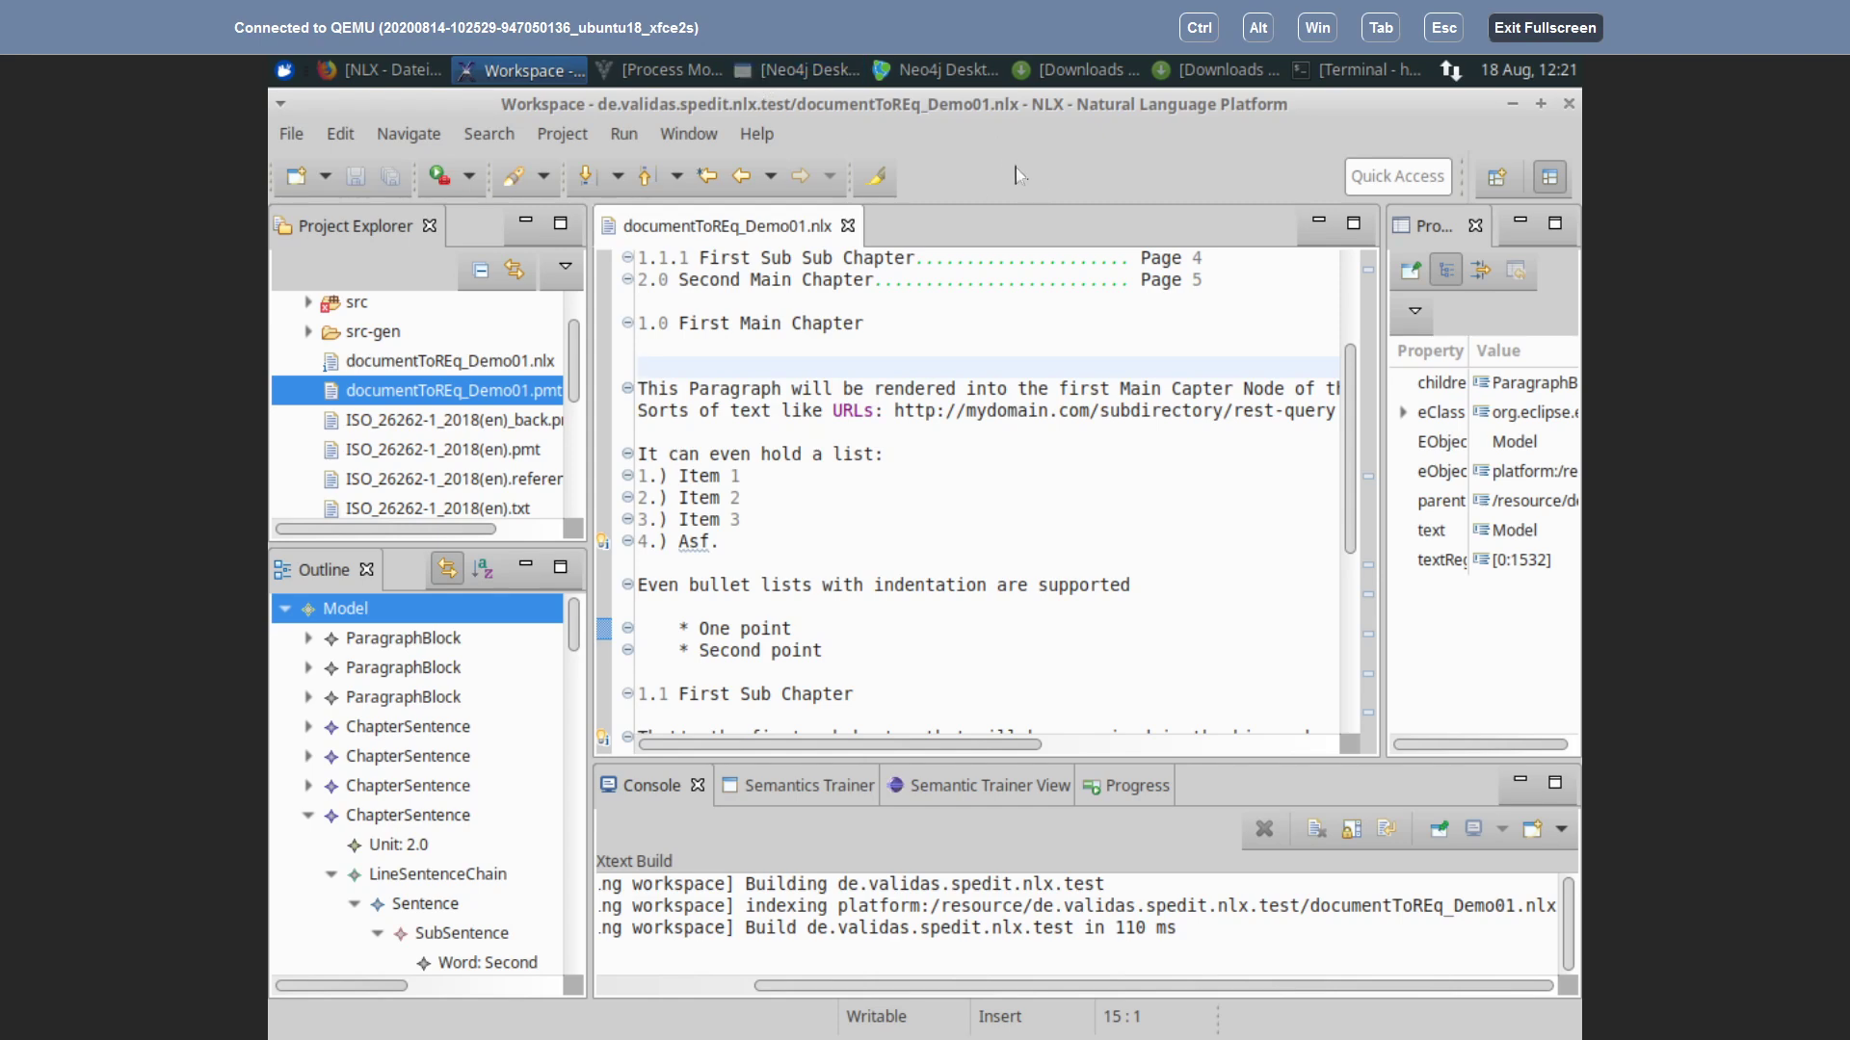
{"action": "key", "text": "BackSpace"}
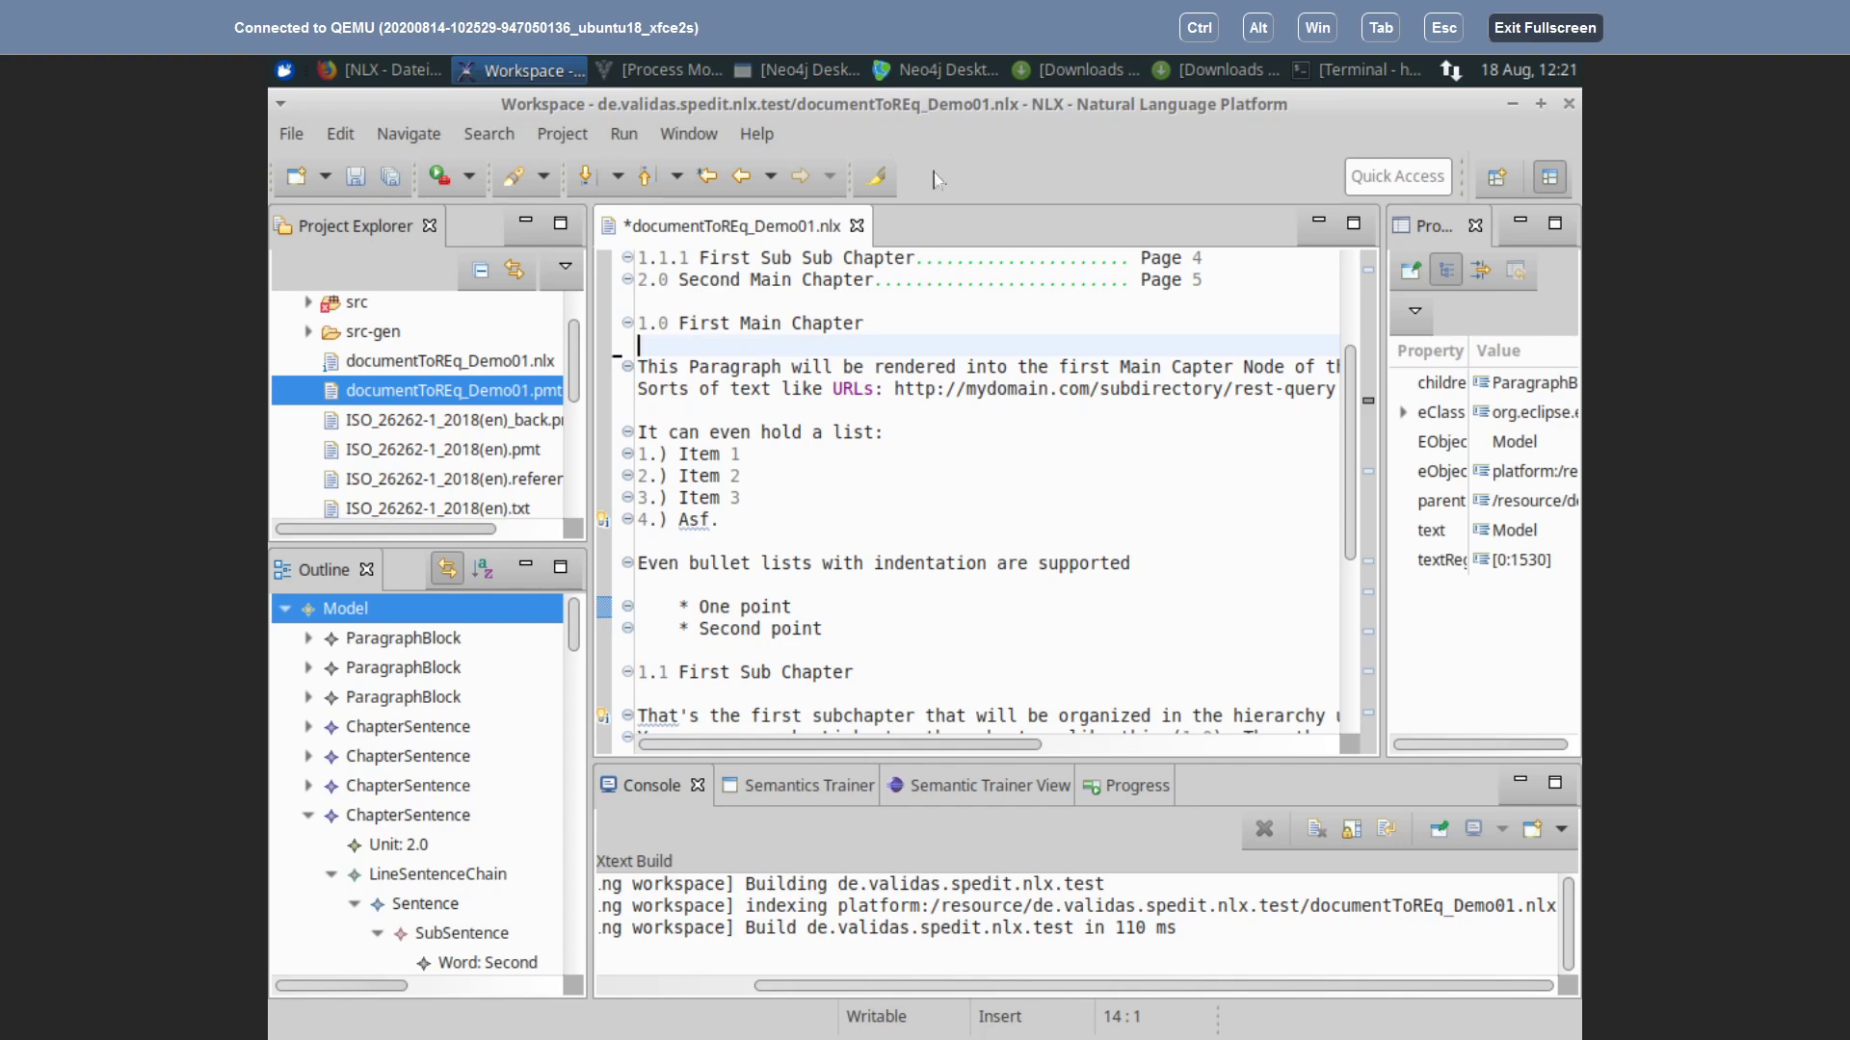
{"action": "key", "text": "ctrl+s"}
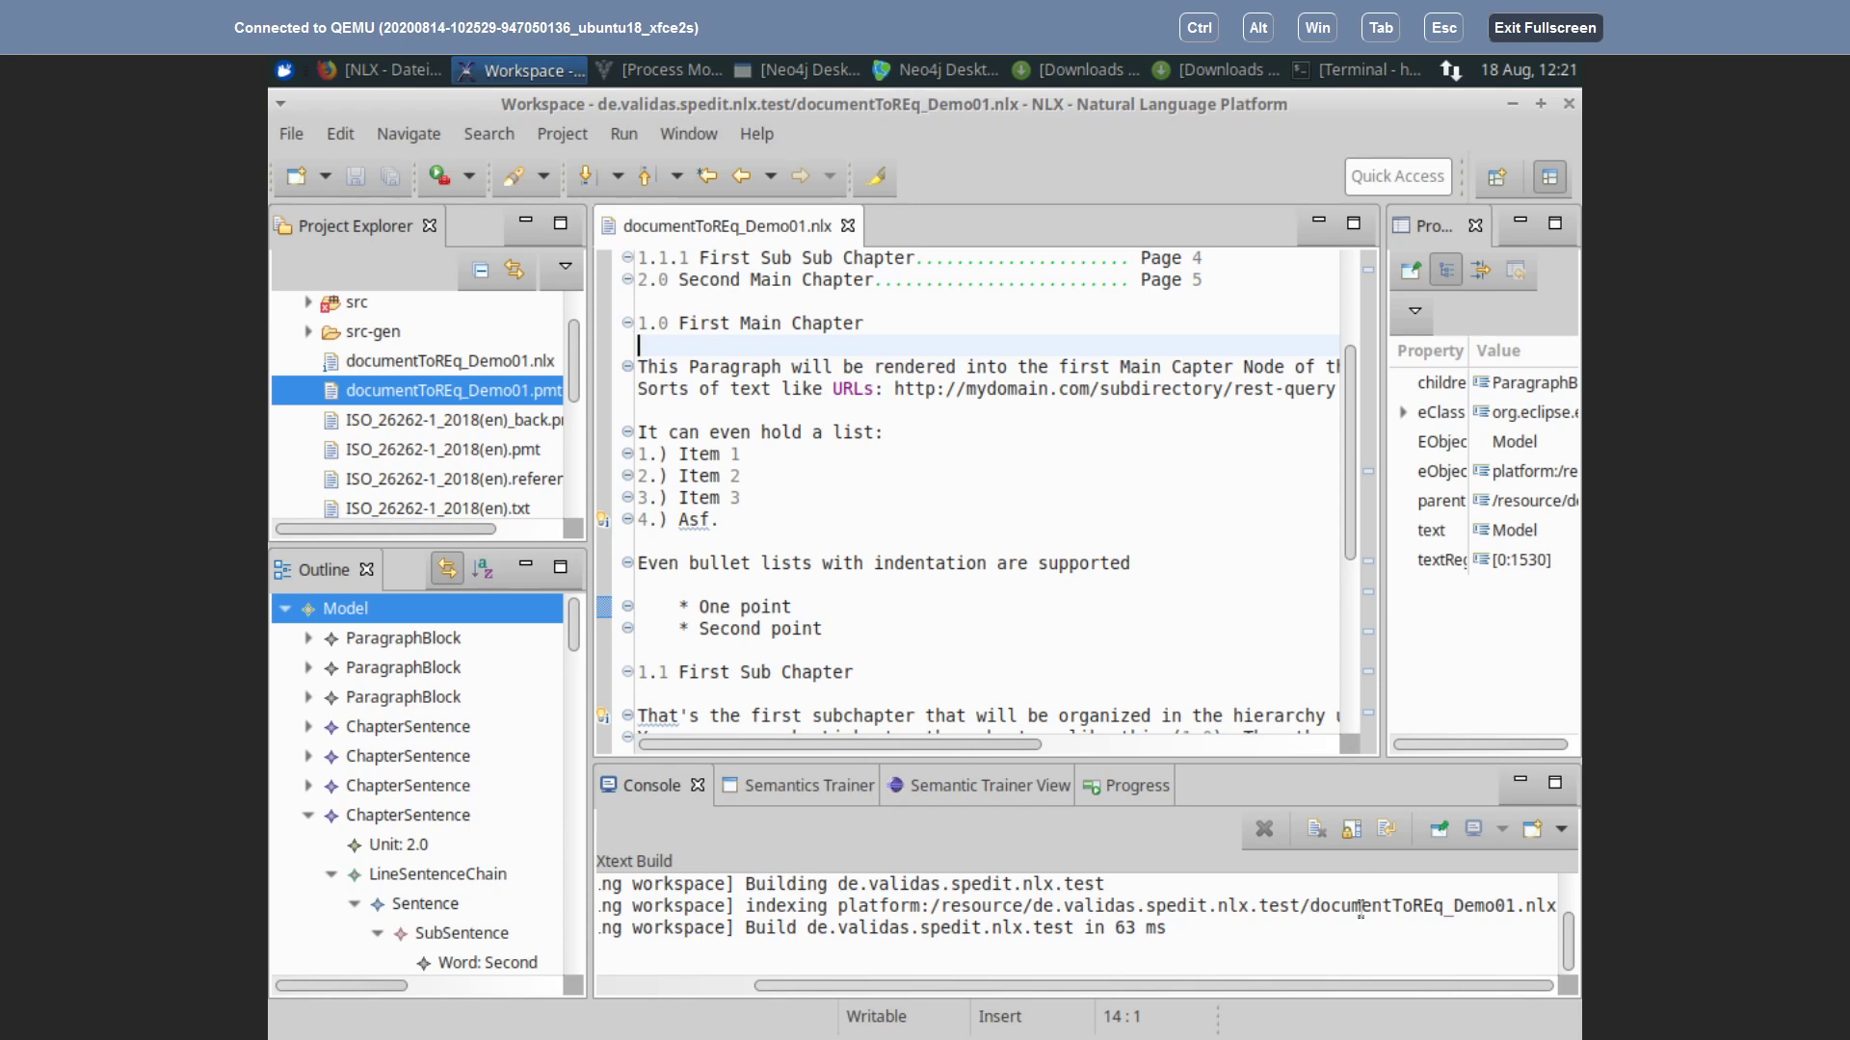
Step: Copy documentToREq_Demo01 from the Xtext Build output and bring up the applications menu
{"action": "left_click_drag", "start_coordinate": [1309, 905], "coordinate": [1522, 908]}
{"action": "right_click", "coordinate": [1492, 905]}
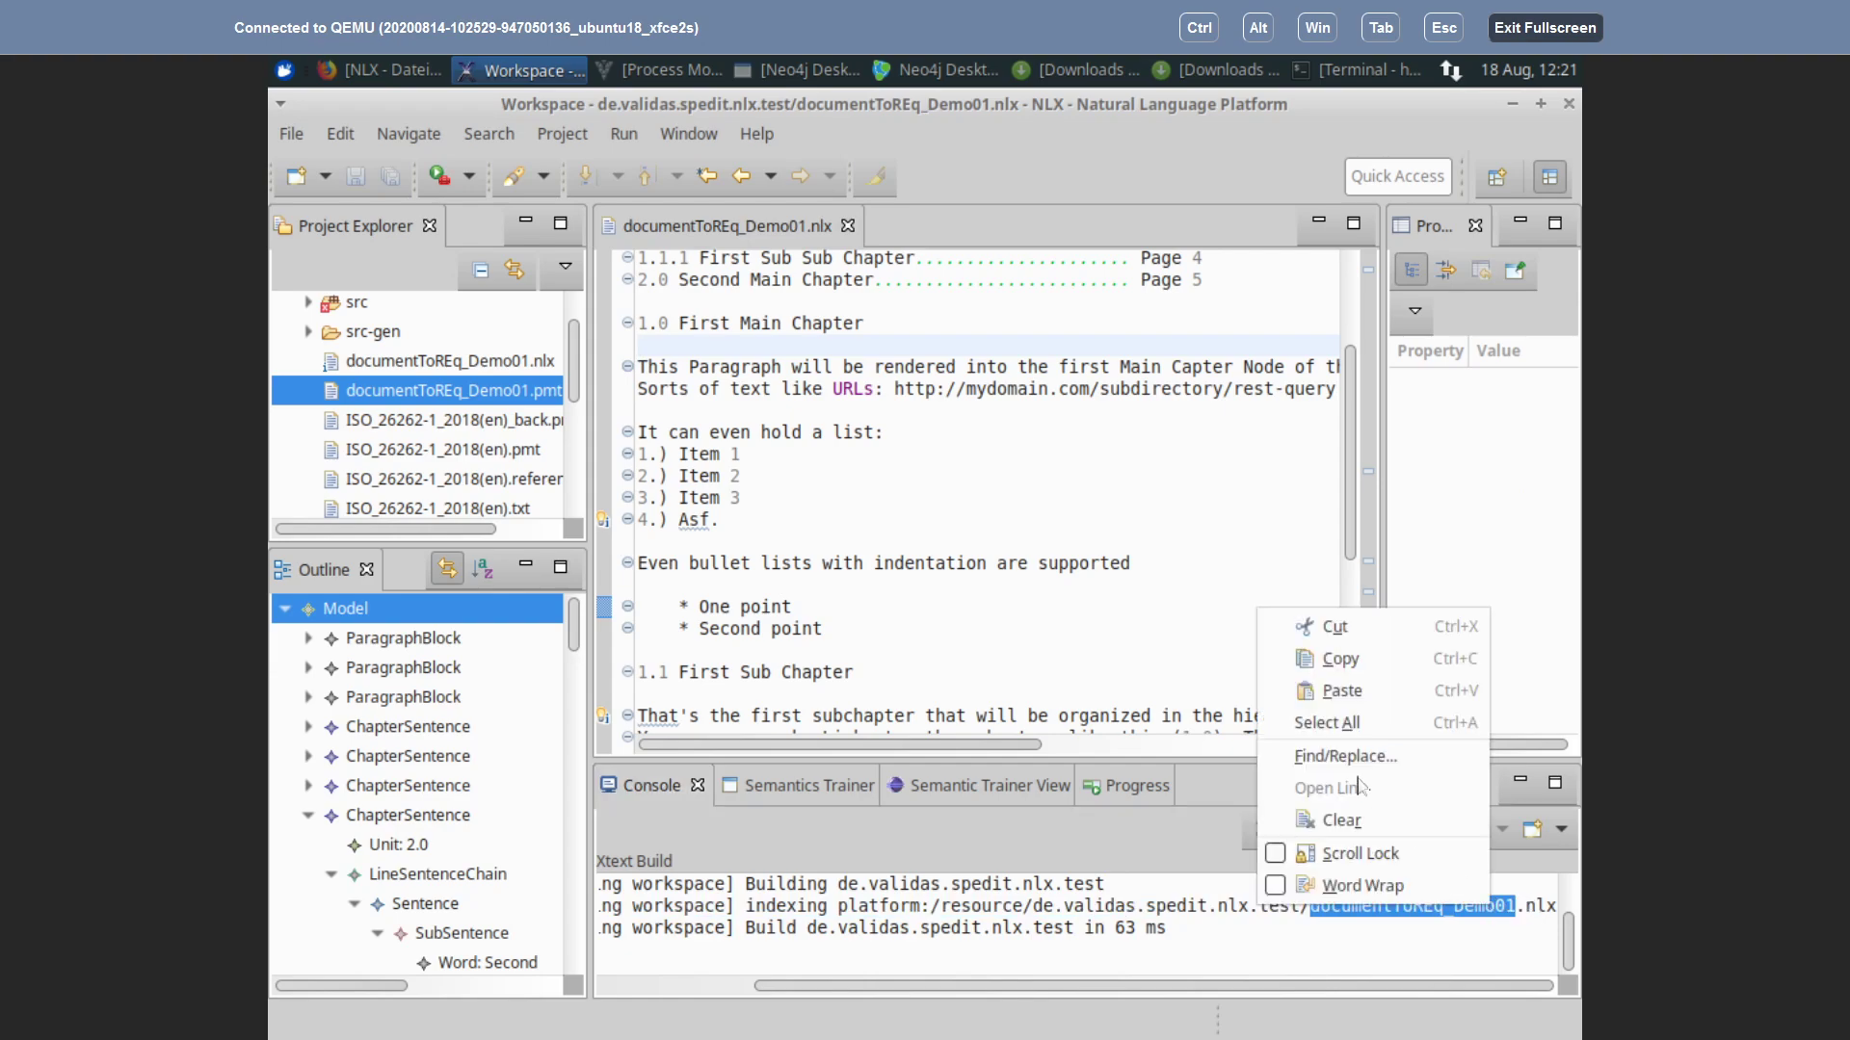
{"action": "left_click", "coordinate": [1346, 663]}
{"action": "key", "text": "alt+Tab"}
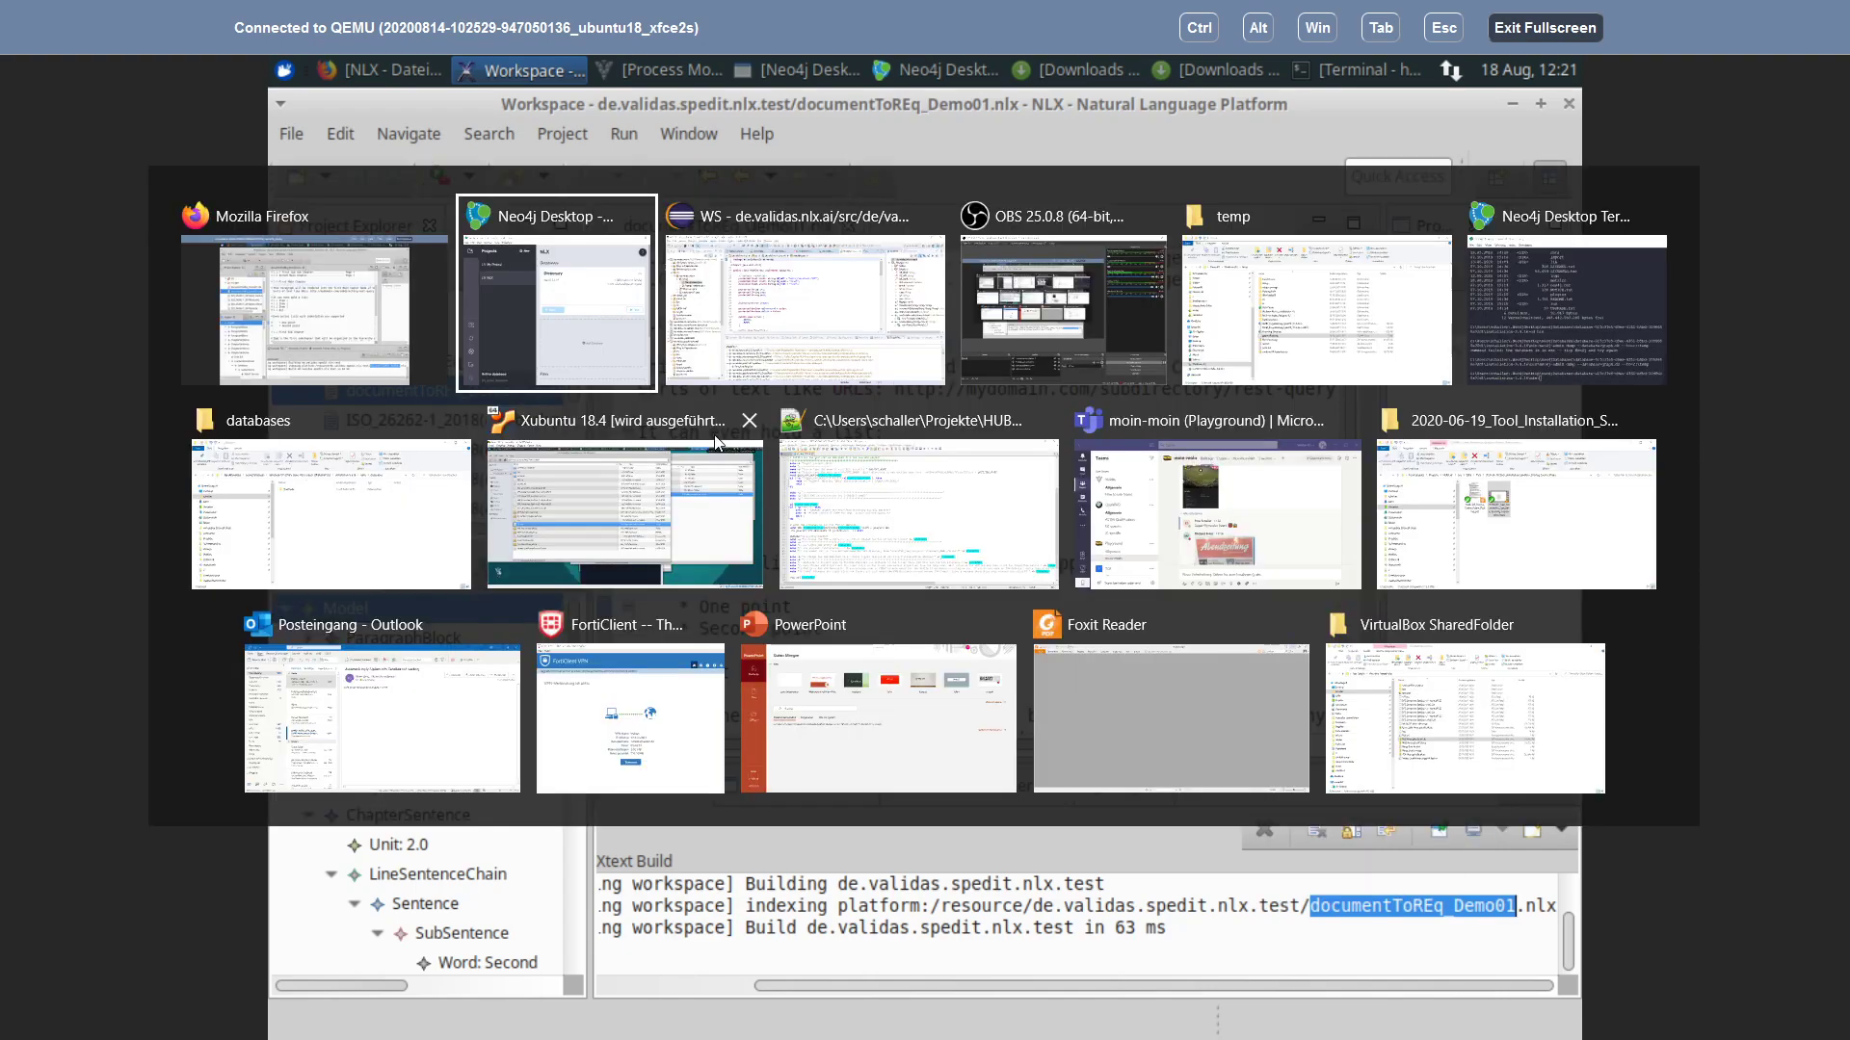
{"action": "left_click", "coordinate": [325, 323]}
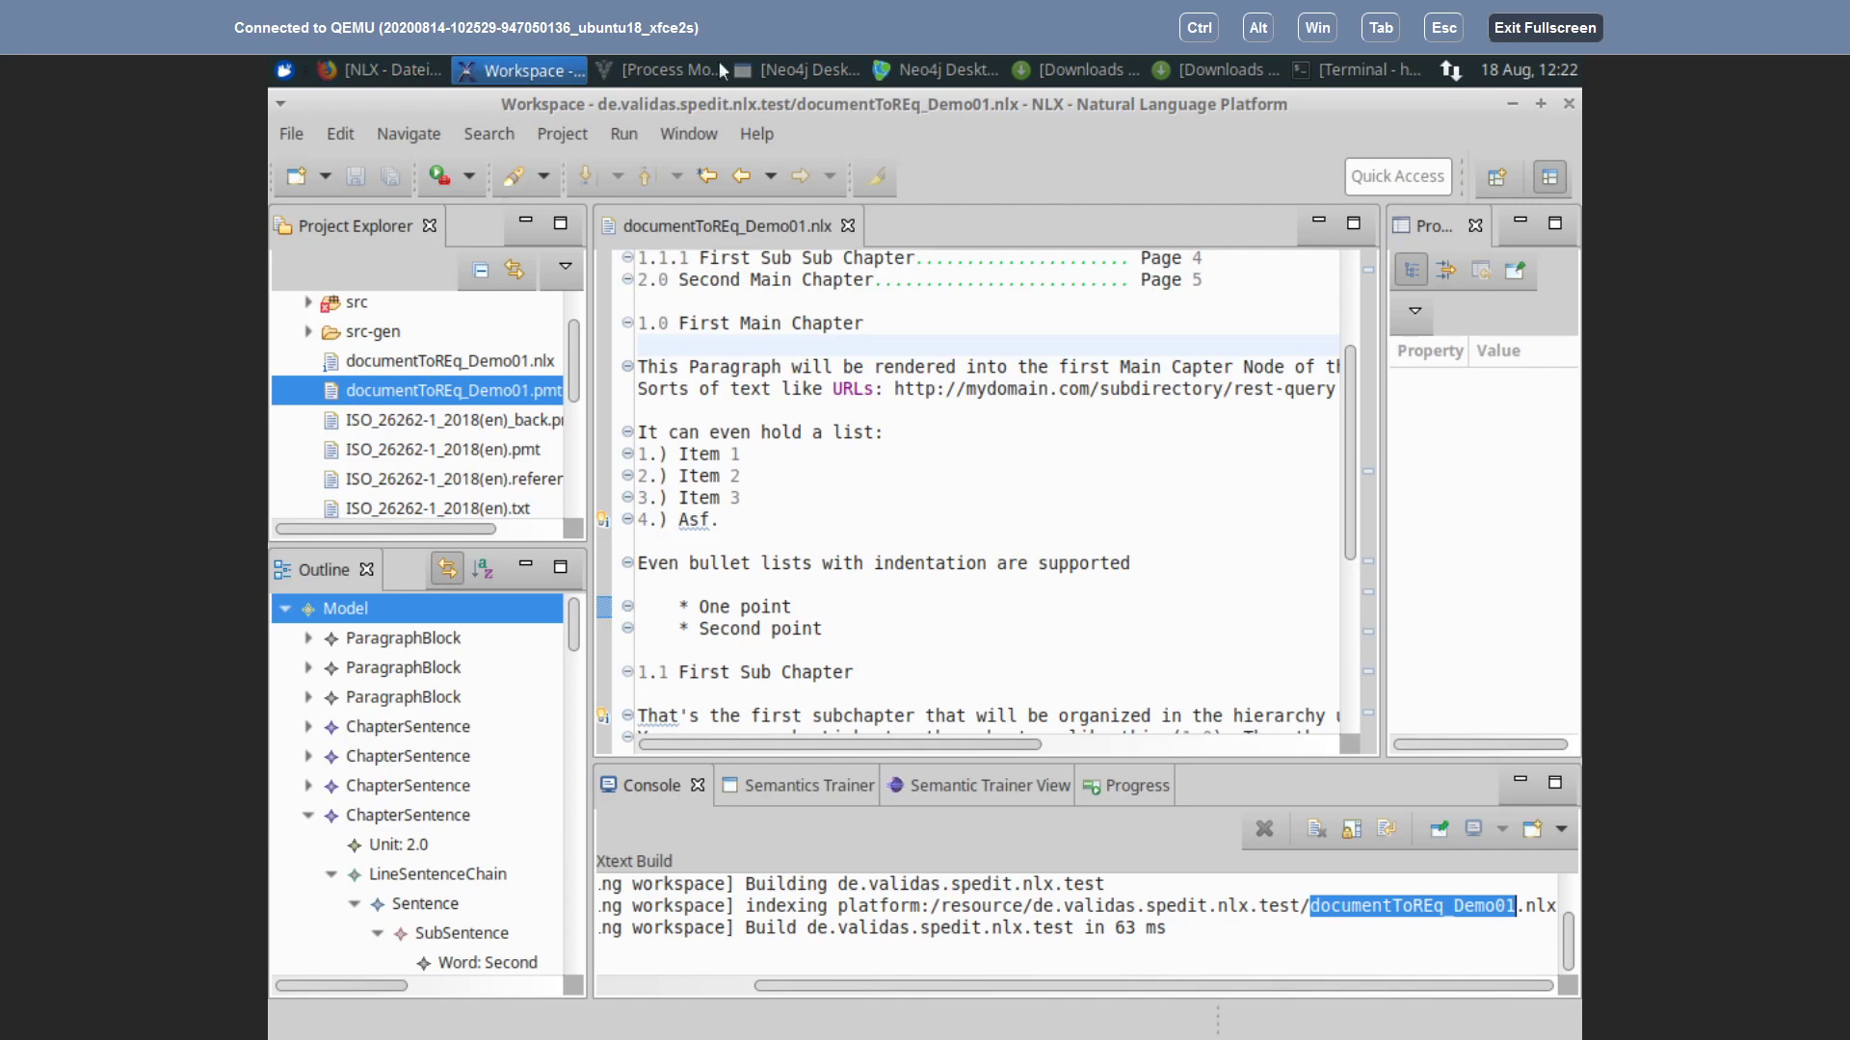
{"action": "left_click", "coordinate": [284, 72]}
Step: Launch the file manager and navigate to Desktop/DemoProject/Sources/de.validas.nlx.test
{"action": "left_click", "coordinate": [353, 197]}
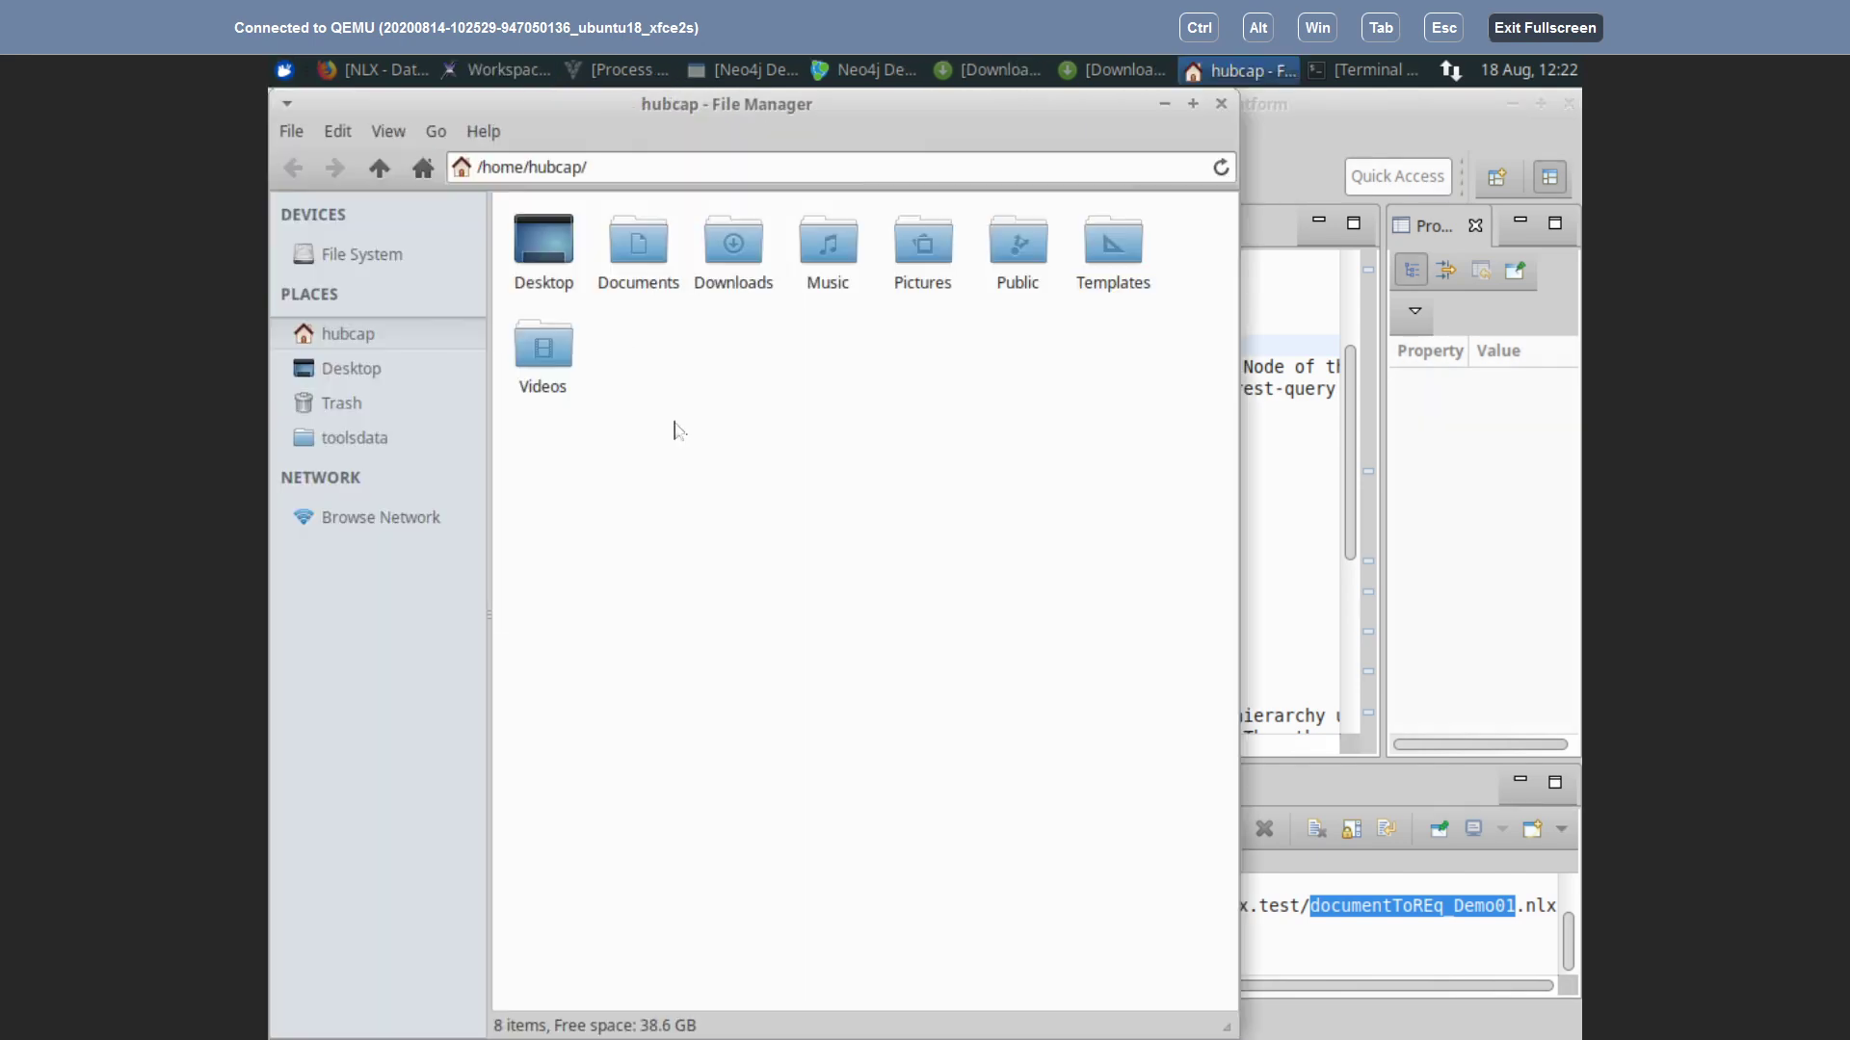
{"action": "double_click", "coordinate": [554, 243]}
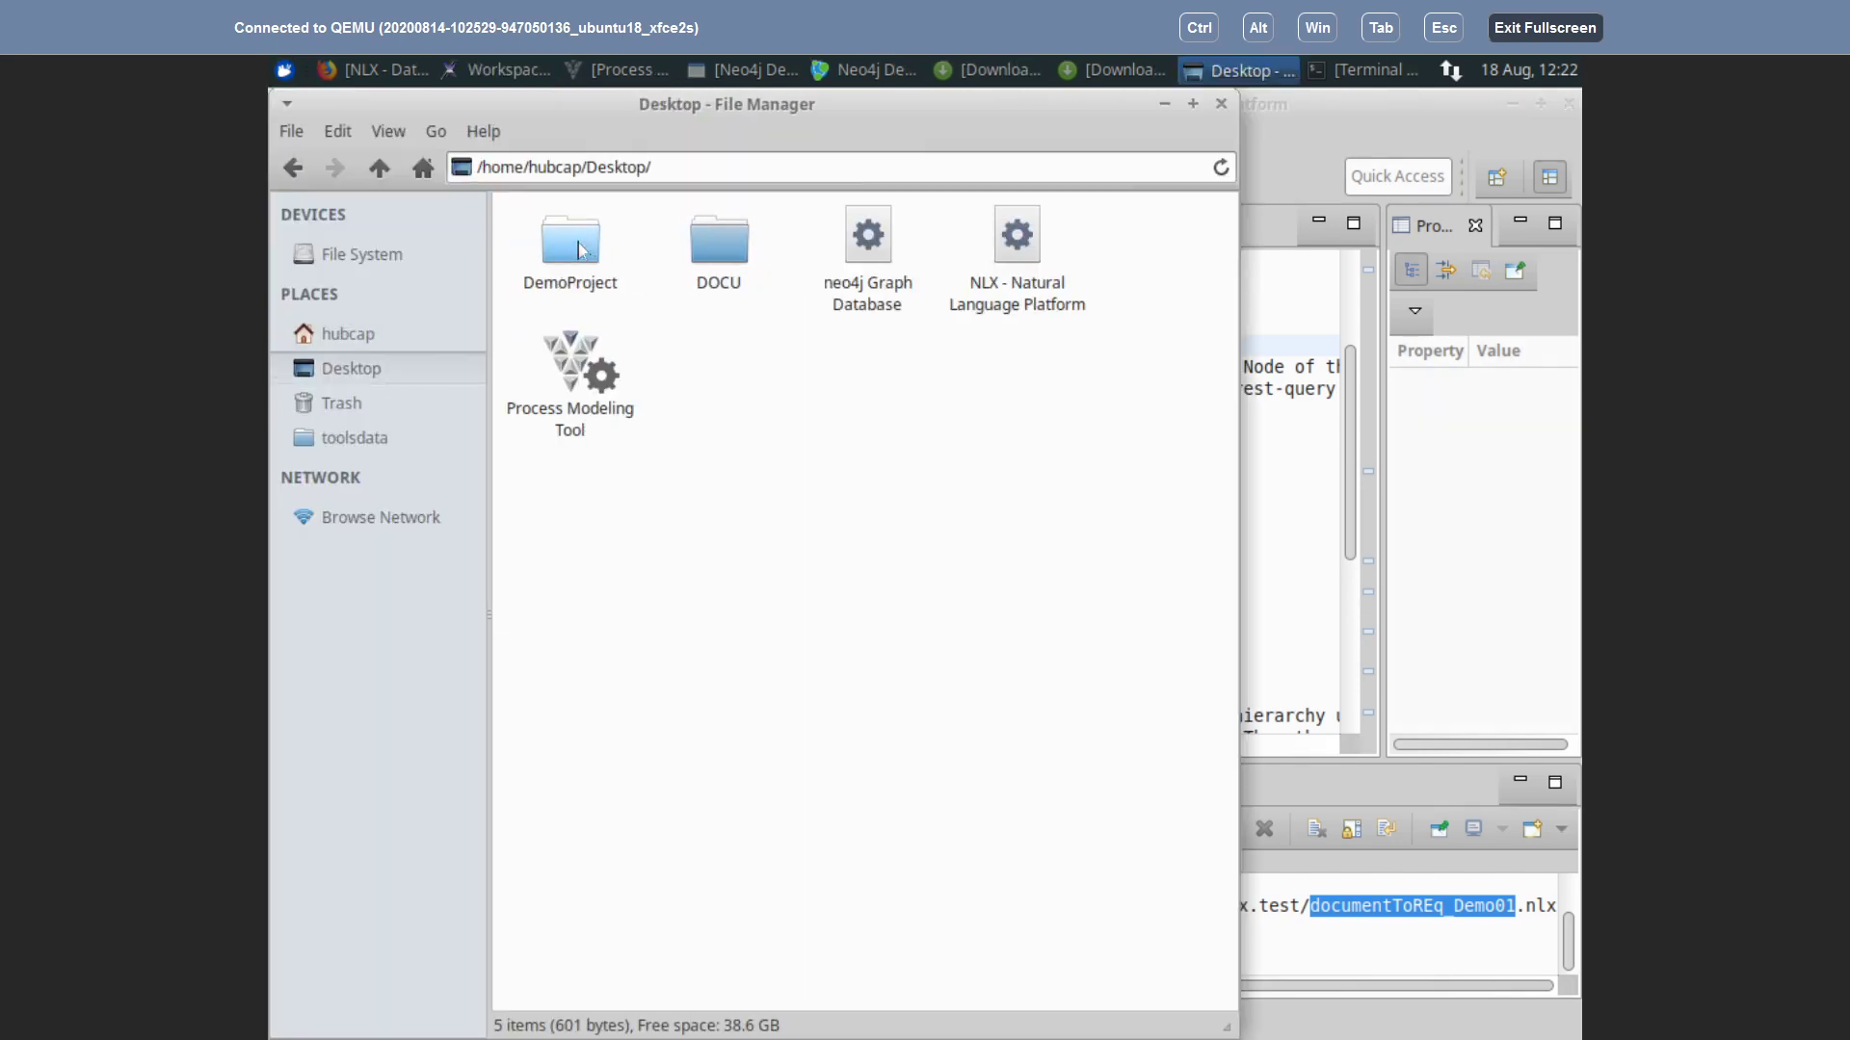
{"action": "double_click", "coordinate": [581, 251]}
{"action": "double_click", "coordinate": [654, 247]}
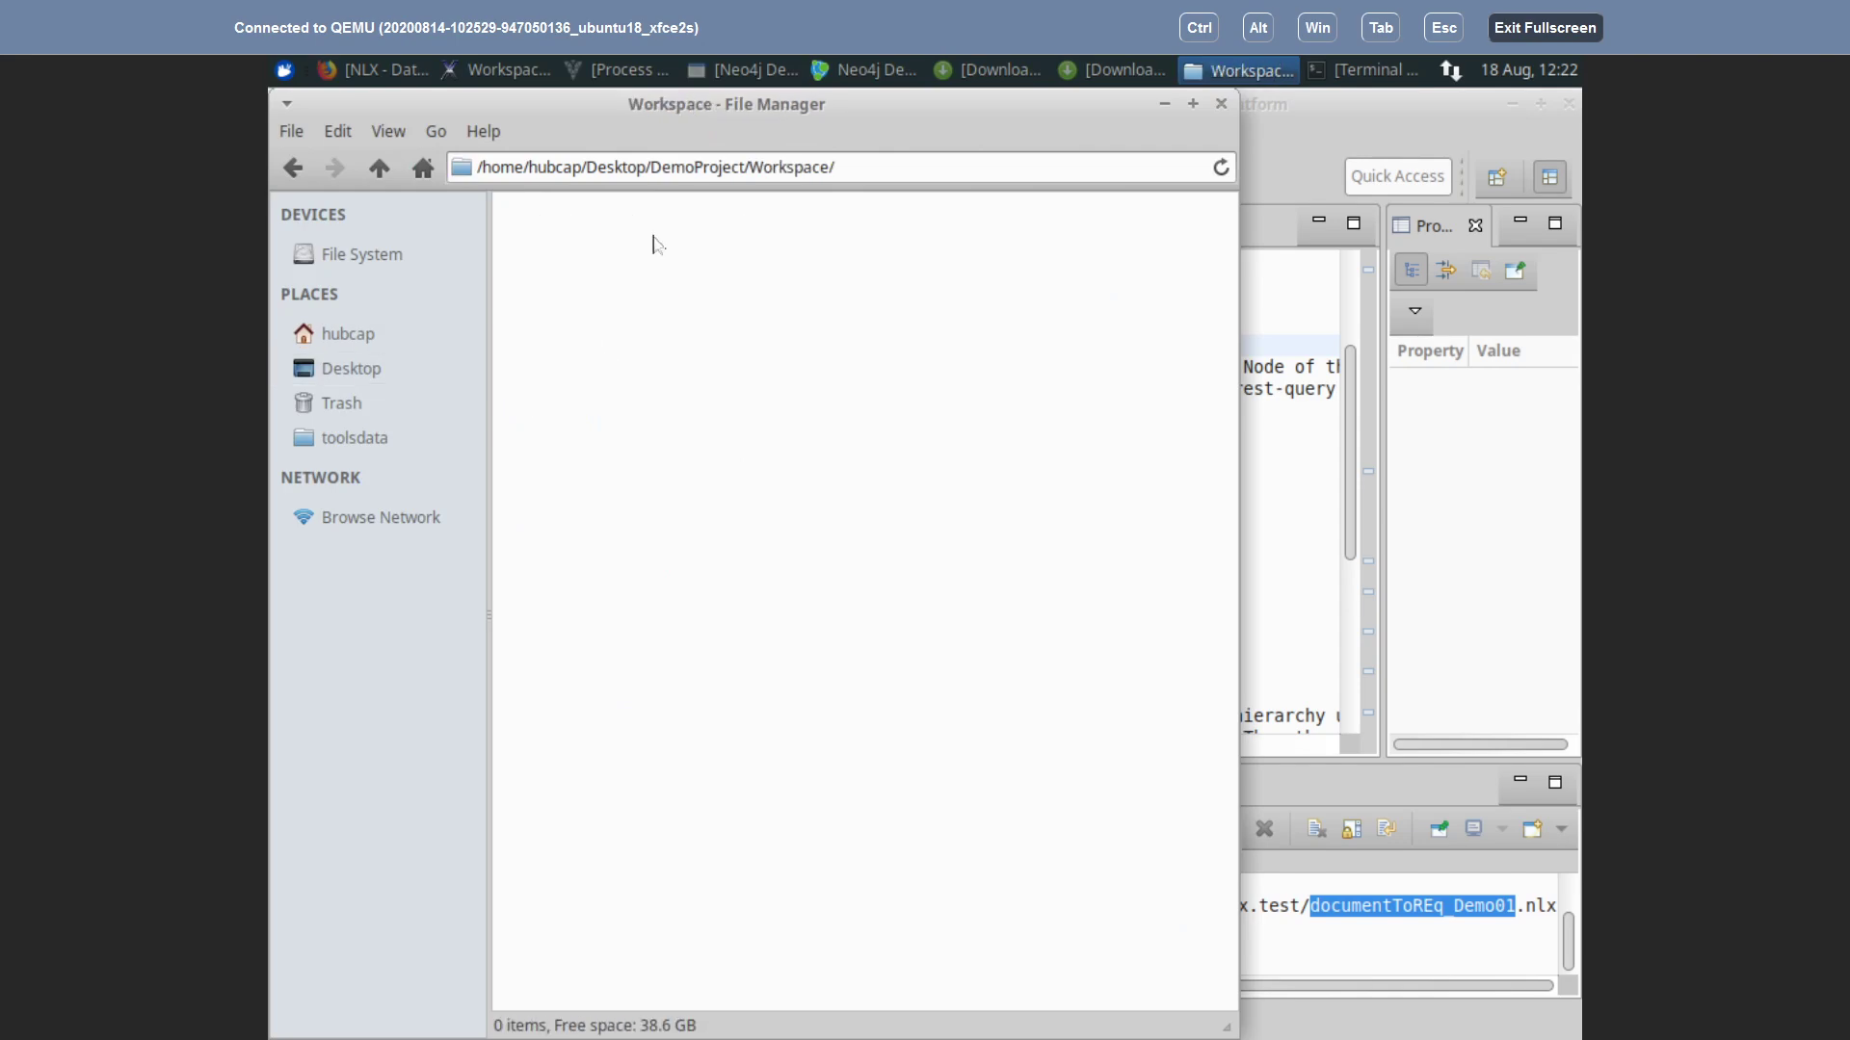
{"action": "left_click", "coordinate": [379, 170]}
{"action": "double_click", "coordinate": [542, 237]}
{"action": "double_click", "coordinate": [569, 246]}
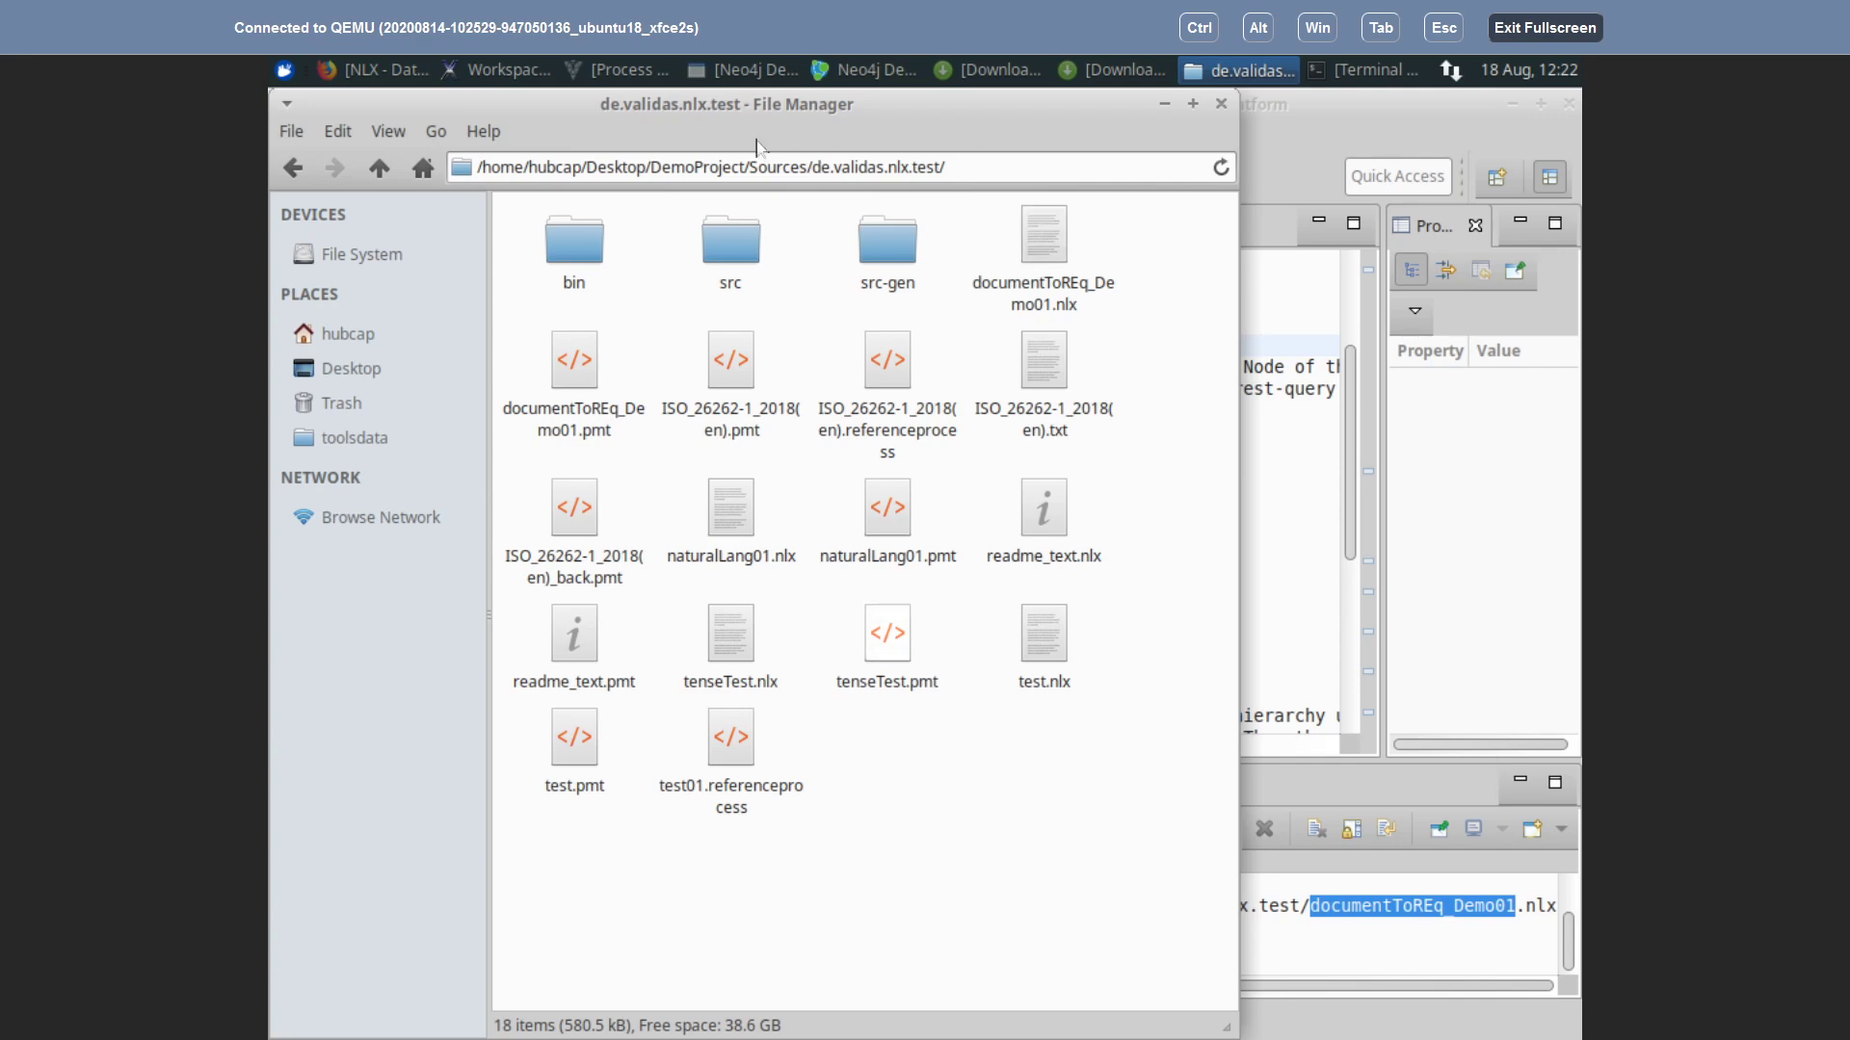
Step: Switch the folder view to Detailed List
{"action": "left_click", "coordinate": [388, 132]}
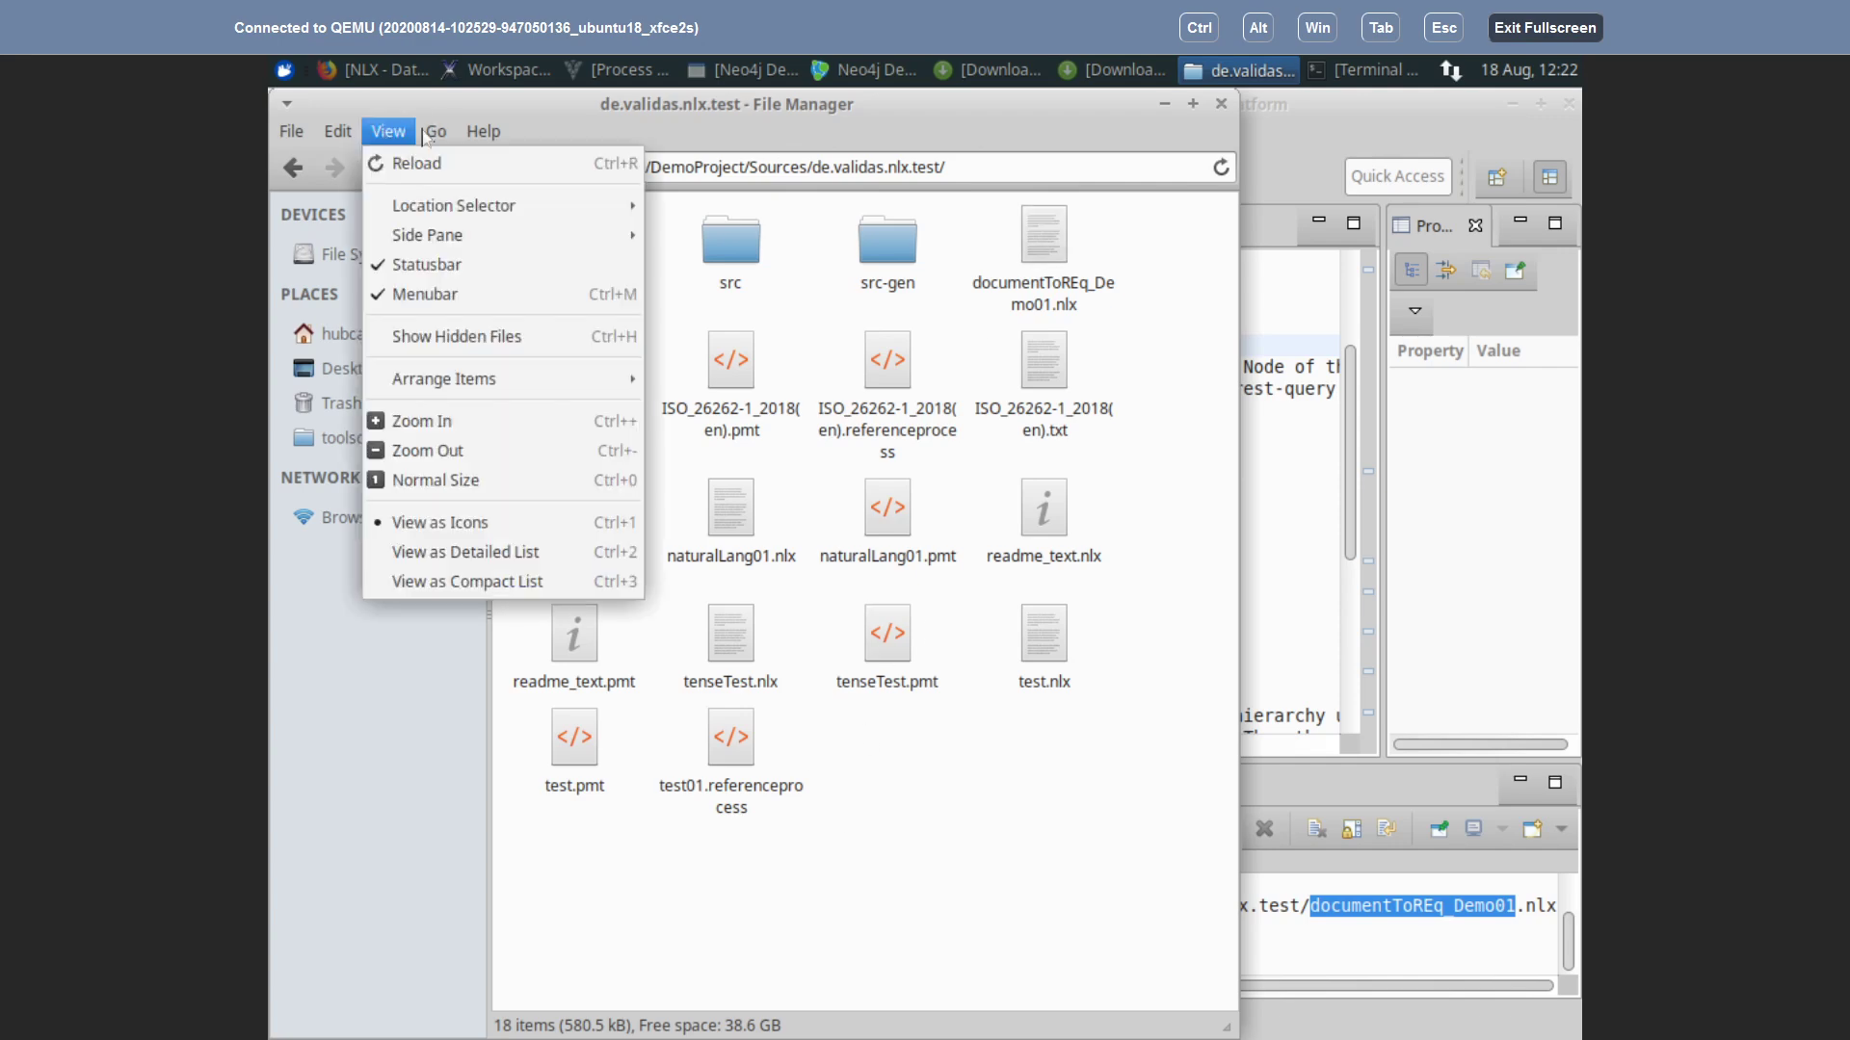
{"action": "mouse_move", "coordinate": [436, 131]}
{"action": "left_click", "coordinate": [491, 557]}
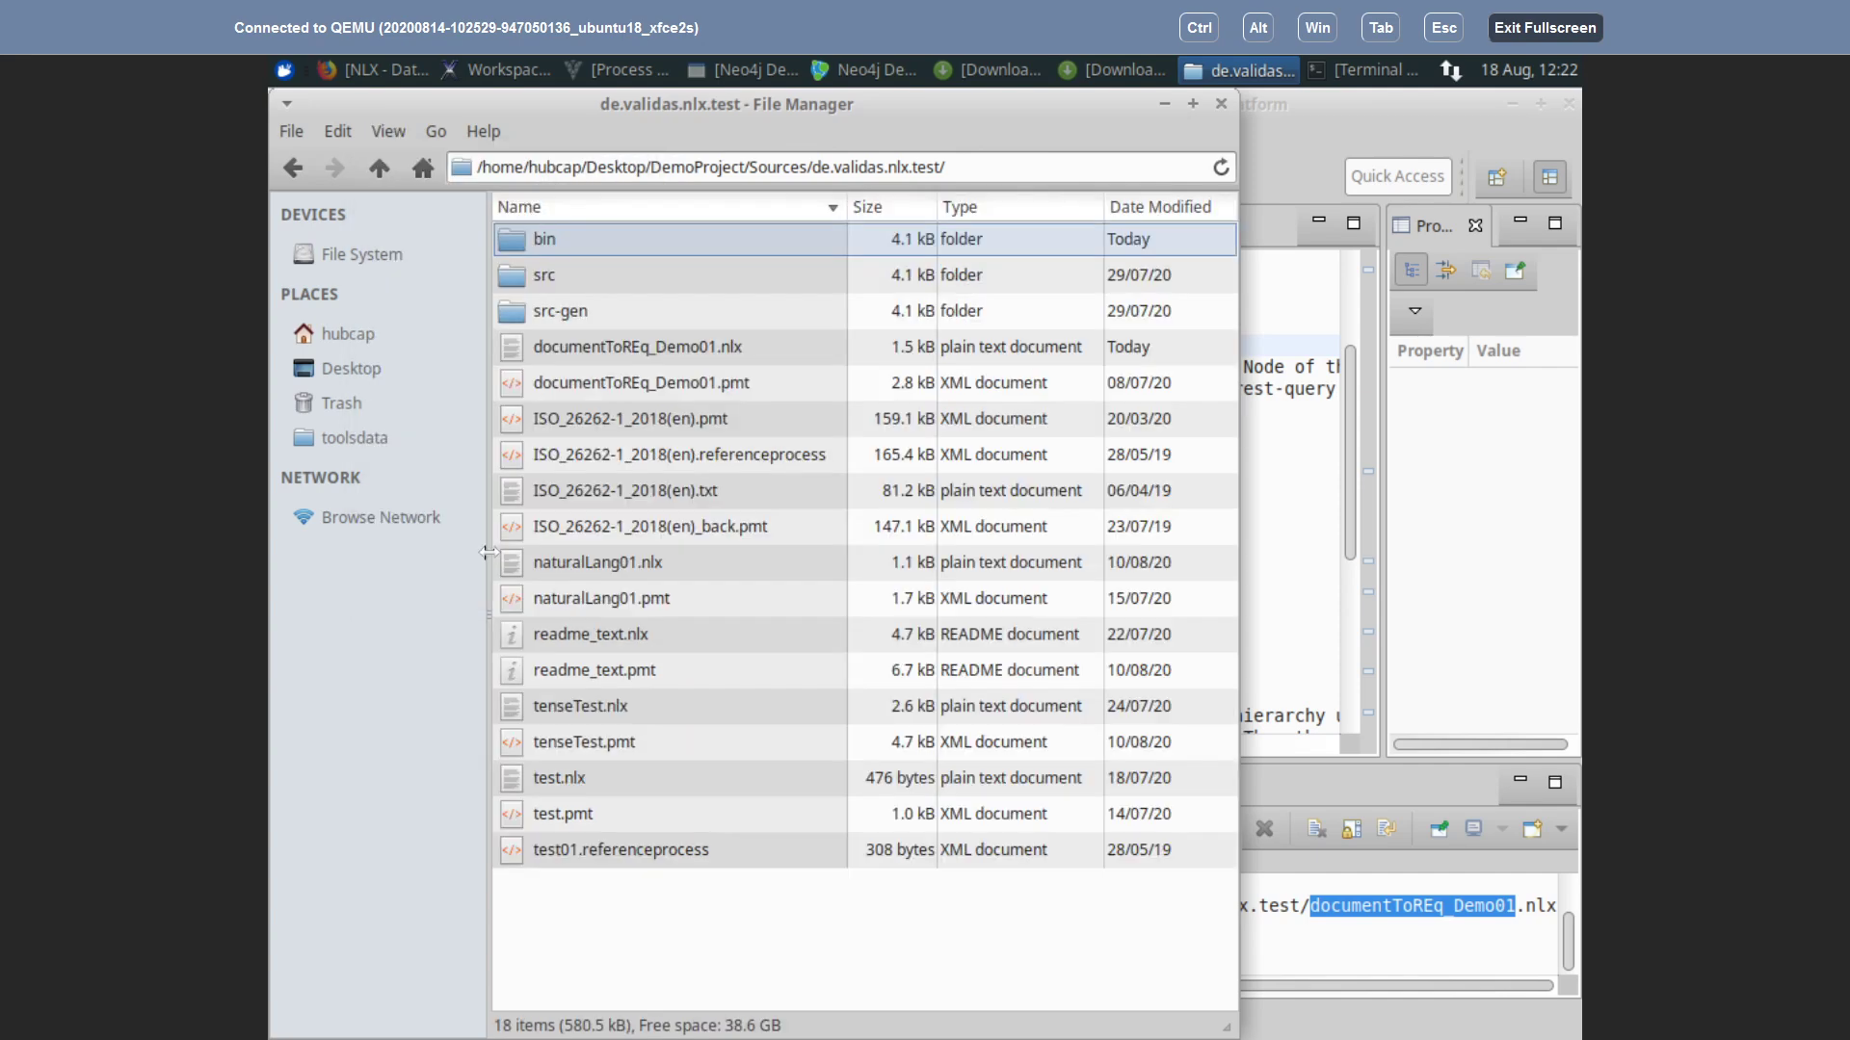
Step: Sort by Date Modified and inspect the src-gen and src folders
{"action": "left_click", "coordinate": [1160, 218]}
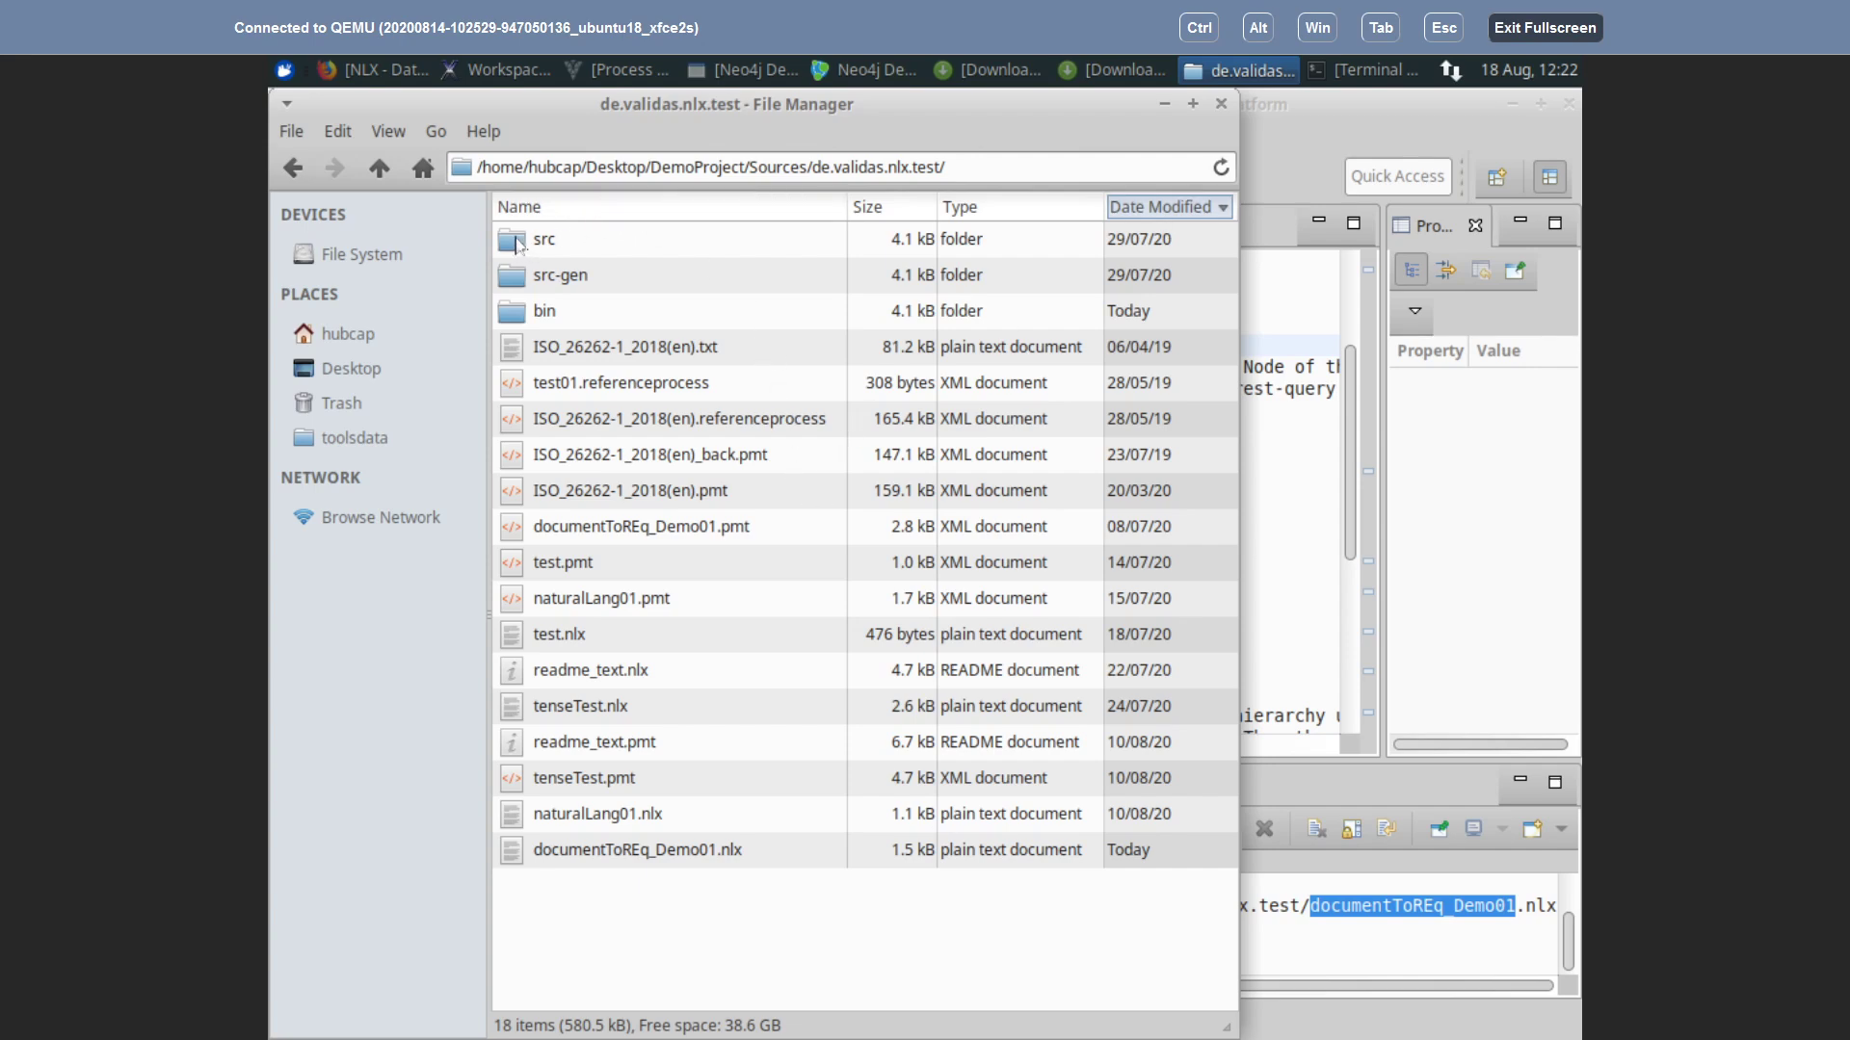
{"action": "double_click", "coordinate": [512, 279]}
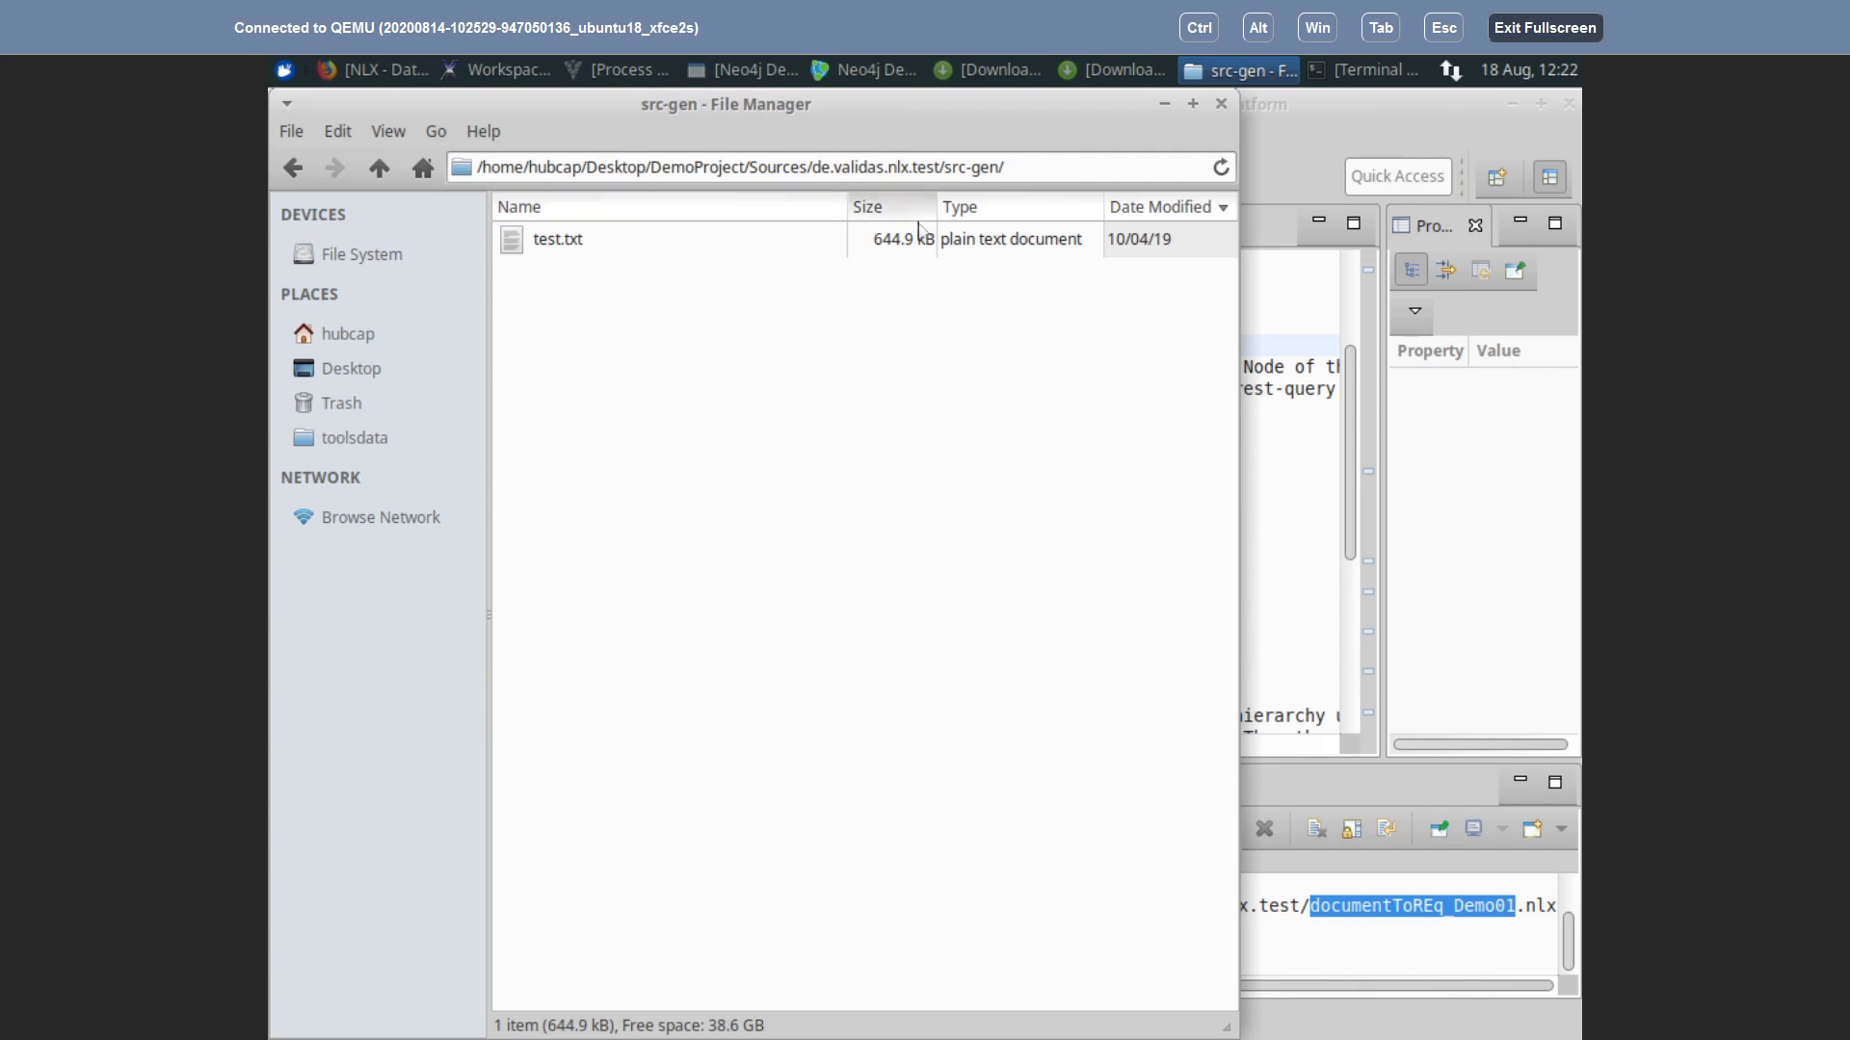
{"action": "left_click", "coordinate": [378, 167]}
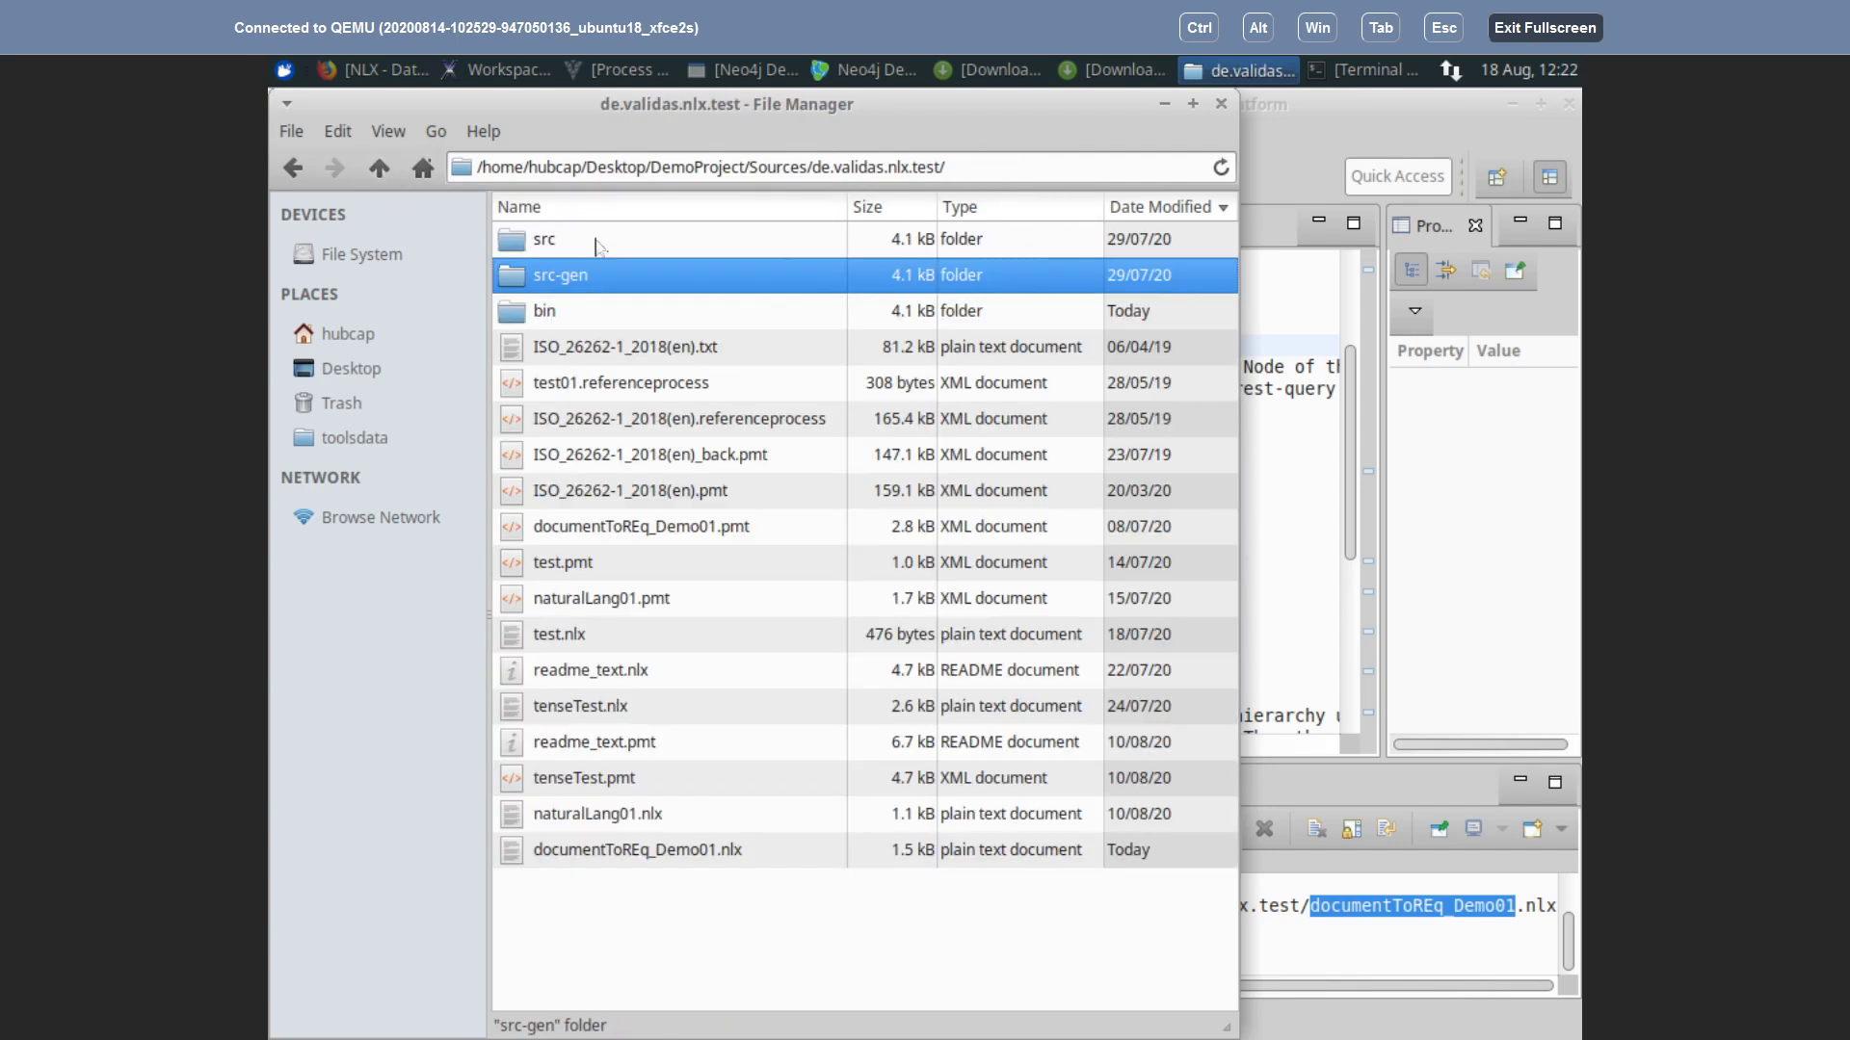
{"action": "double_click", "coordinate": [551, 241]}
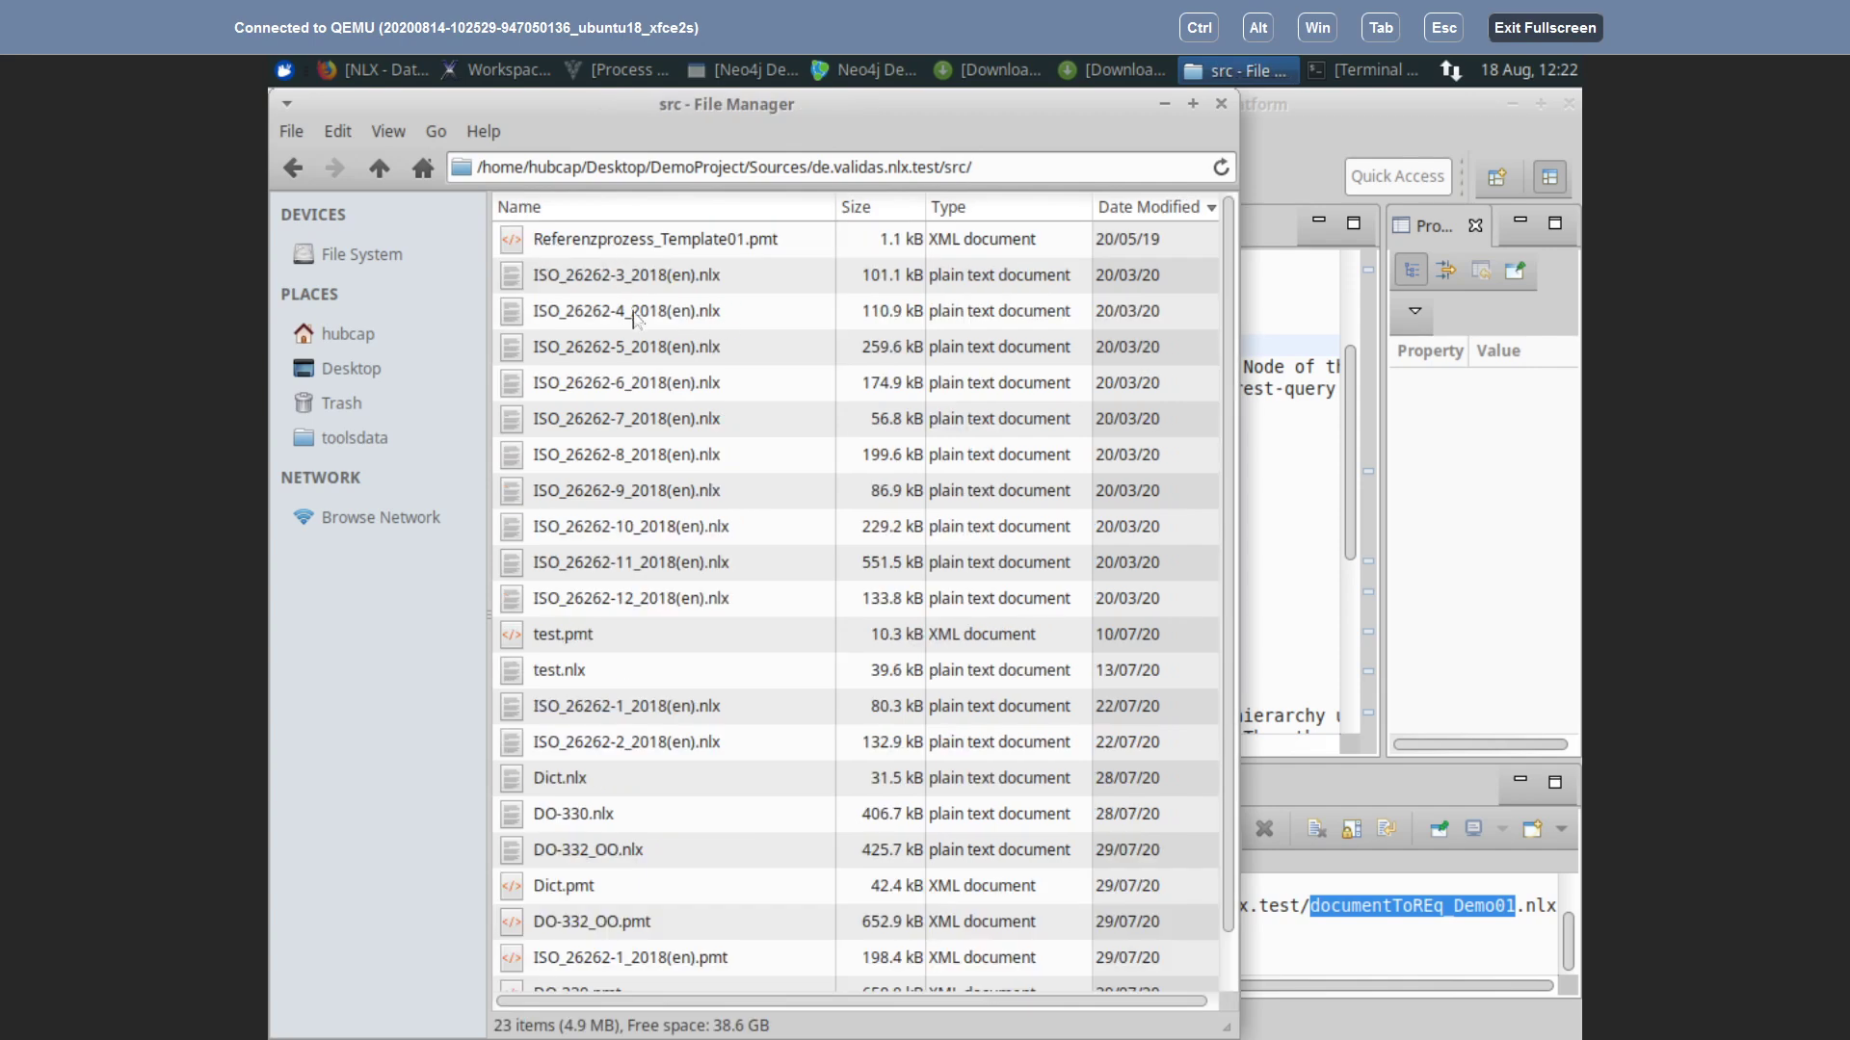
{"action": "scroll", "coordinate": [633, 319], "scroll_direction": "down", "scroll_amount": 1}
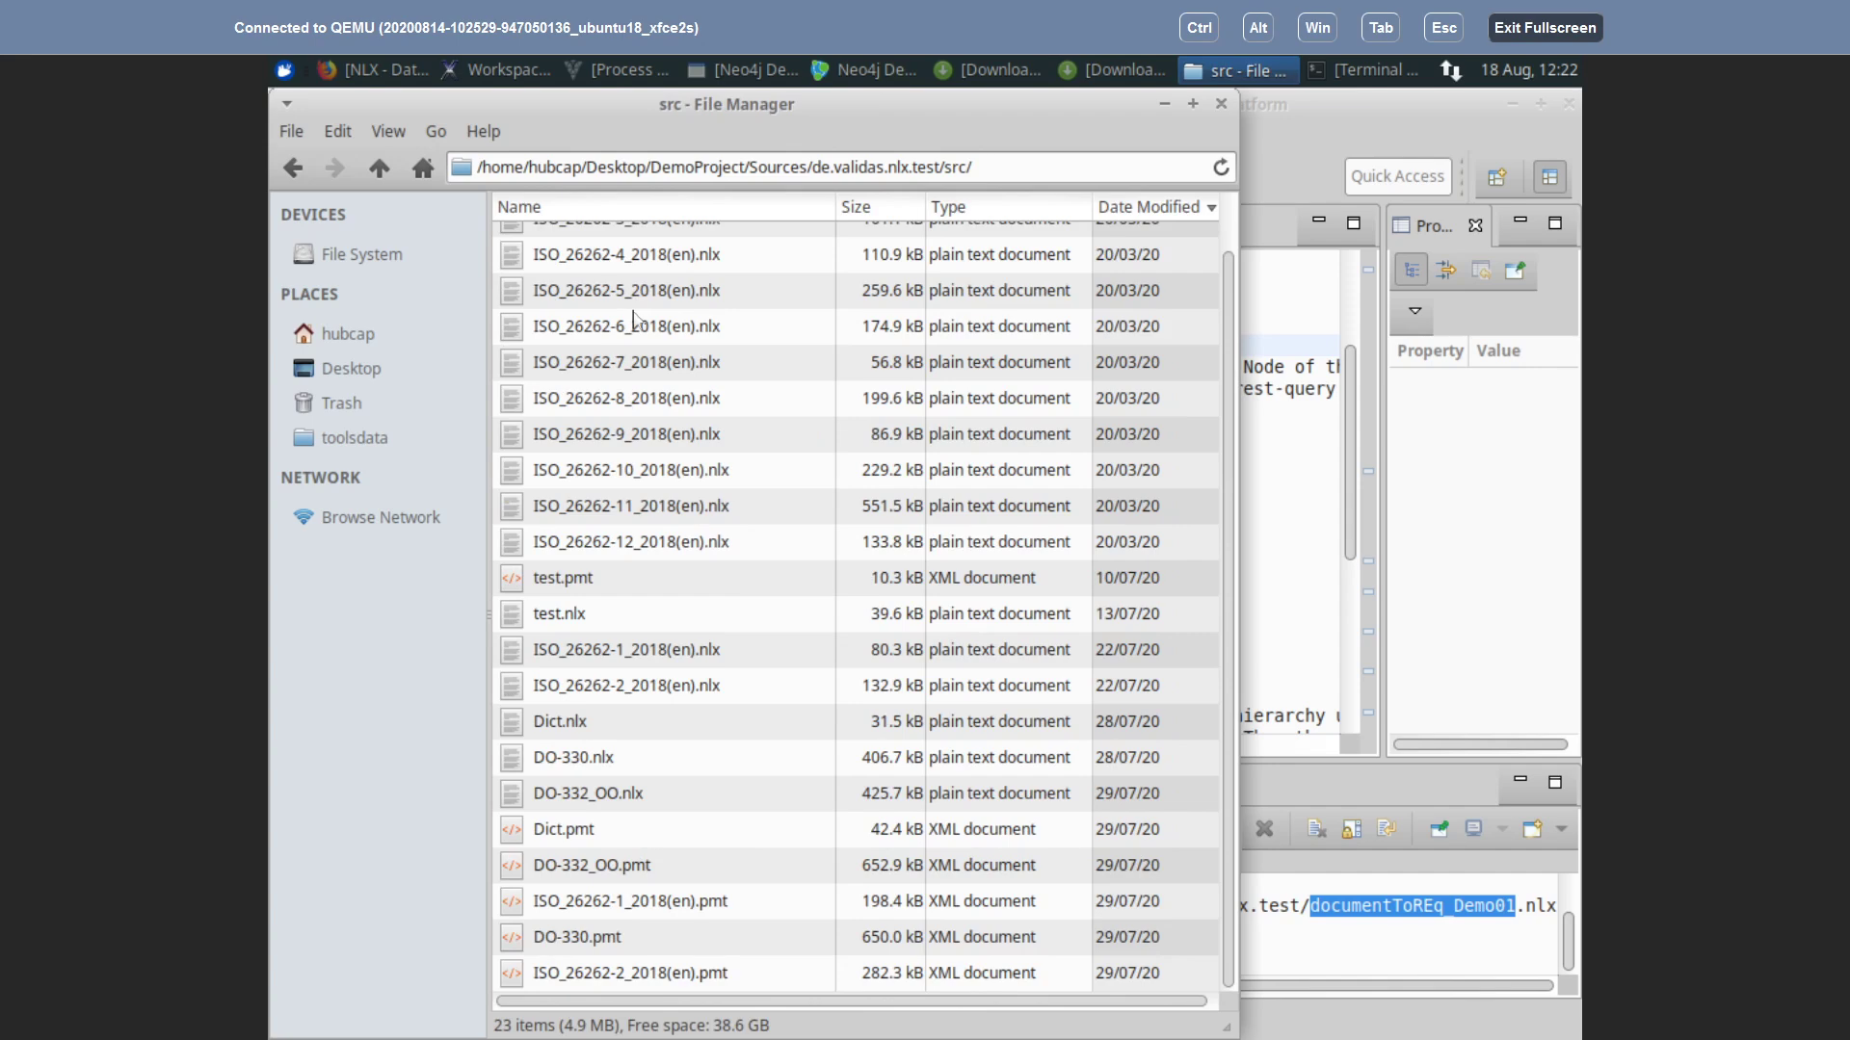
{"action": "scroll", "coordinate": [633, 319], "scroll_direction": "up", "scroll_amount": 1}
{"action": "left_click", "coordinate": [379, 168]}
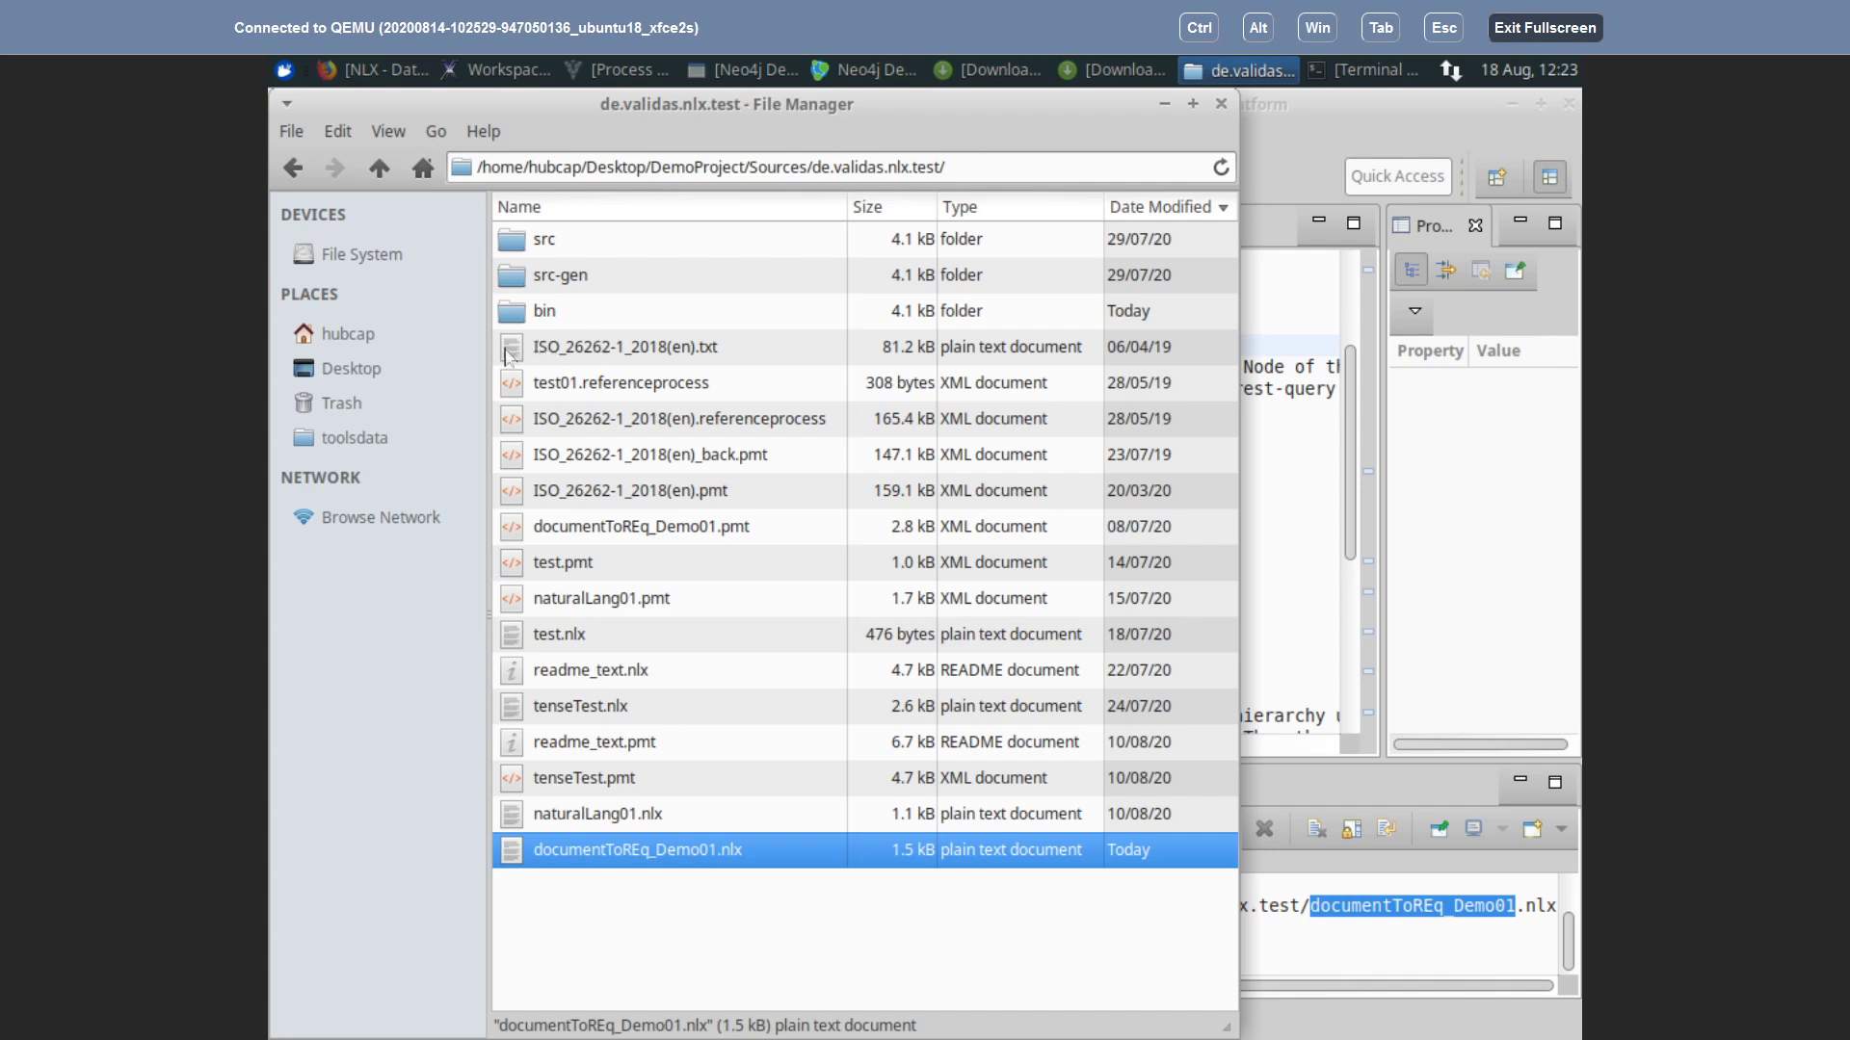
Step: View the bin folder sorted newest first, then return to the NLX workspace
{"action": "double_click", "coordinate": [520, 310]}
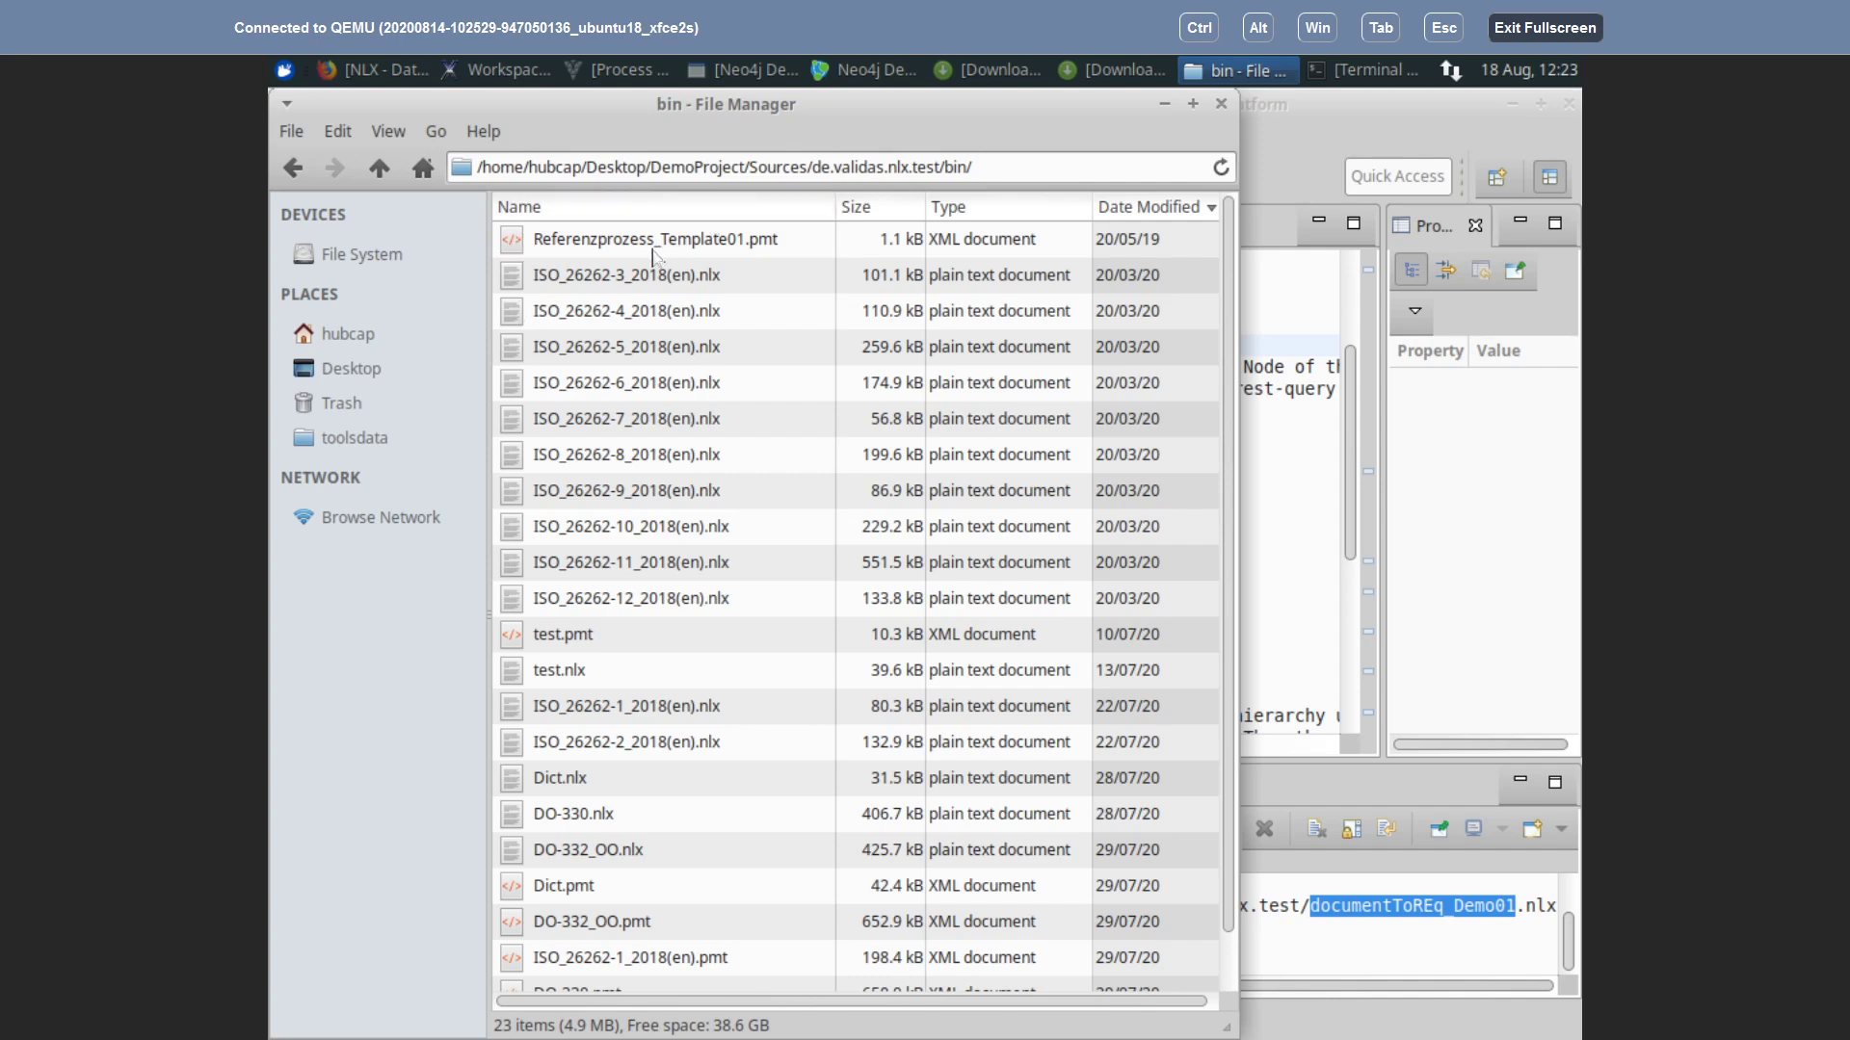
{"action": "left_click", "coordinate": [1161, 208]}
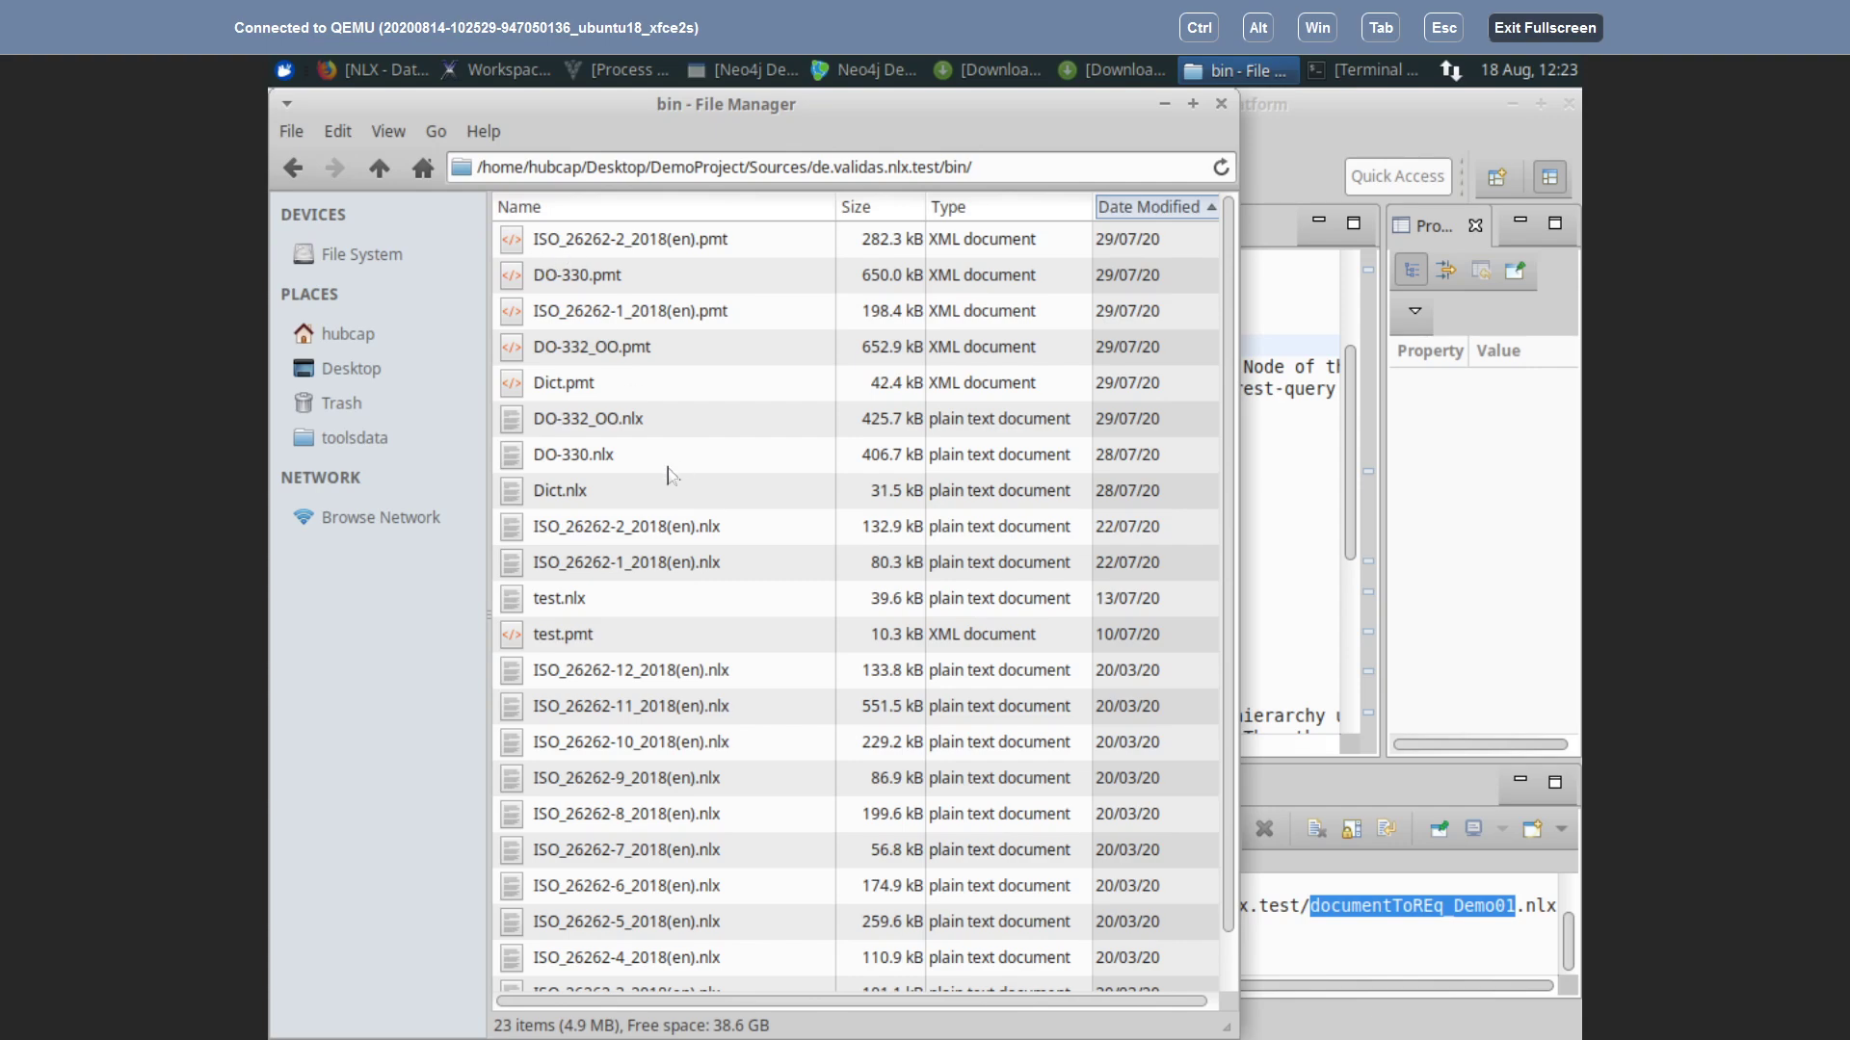
{"action": "left_click", "coordinate": [1312, 108]}
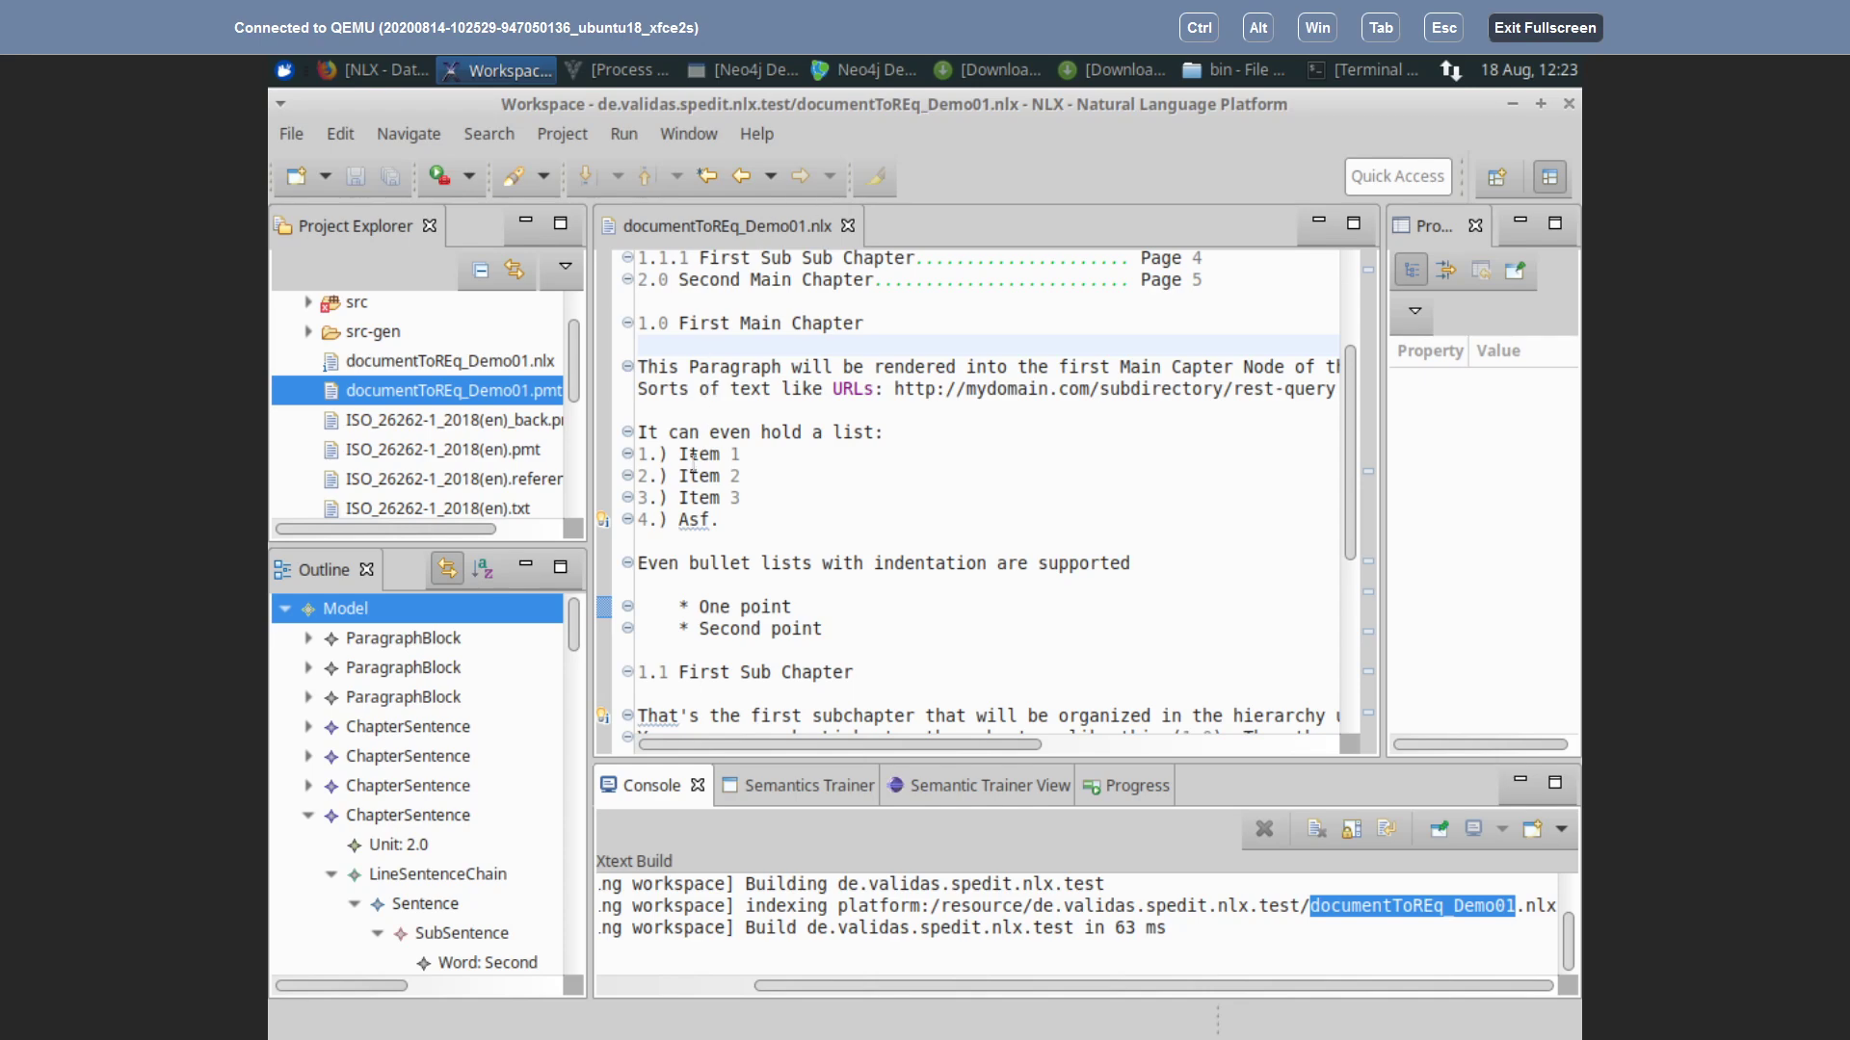
Step: Minimize the NLX workspace window so the bin folder listing shows again
{"action": "left_click_drag", "start_coordinate": [575, 640], "coordinate": [568, 567]}
{"action": "left_click_drag", "start_coordinate": [863, 981], "coordinate": [592, 1021]}
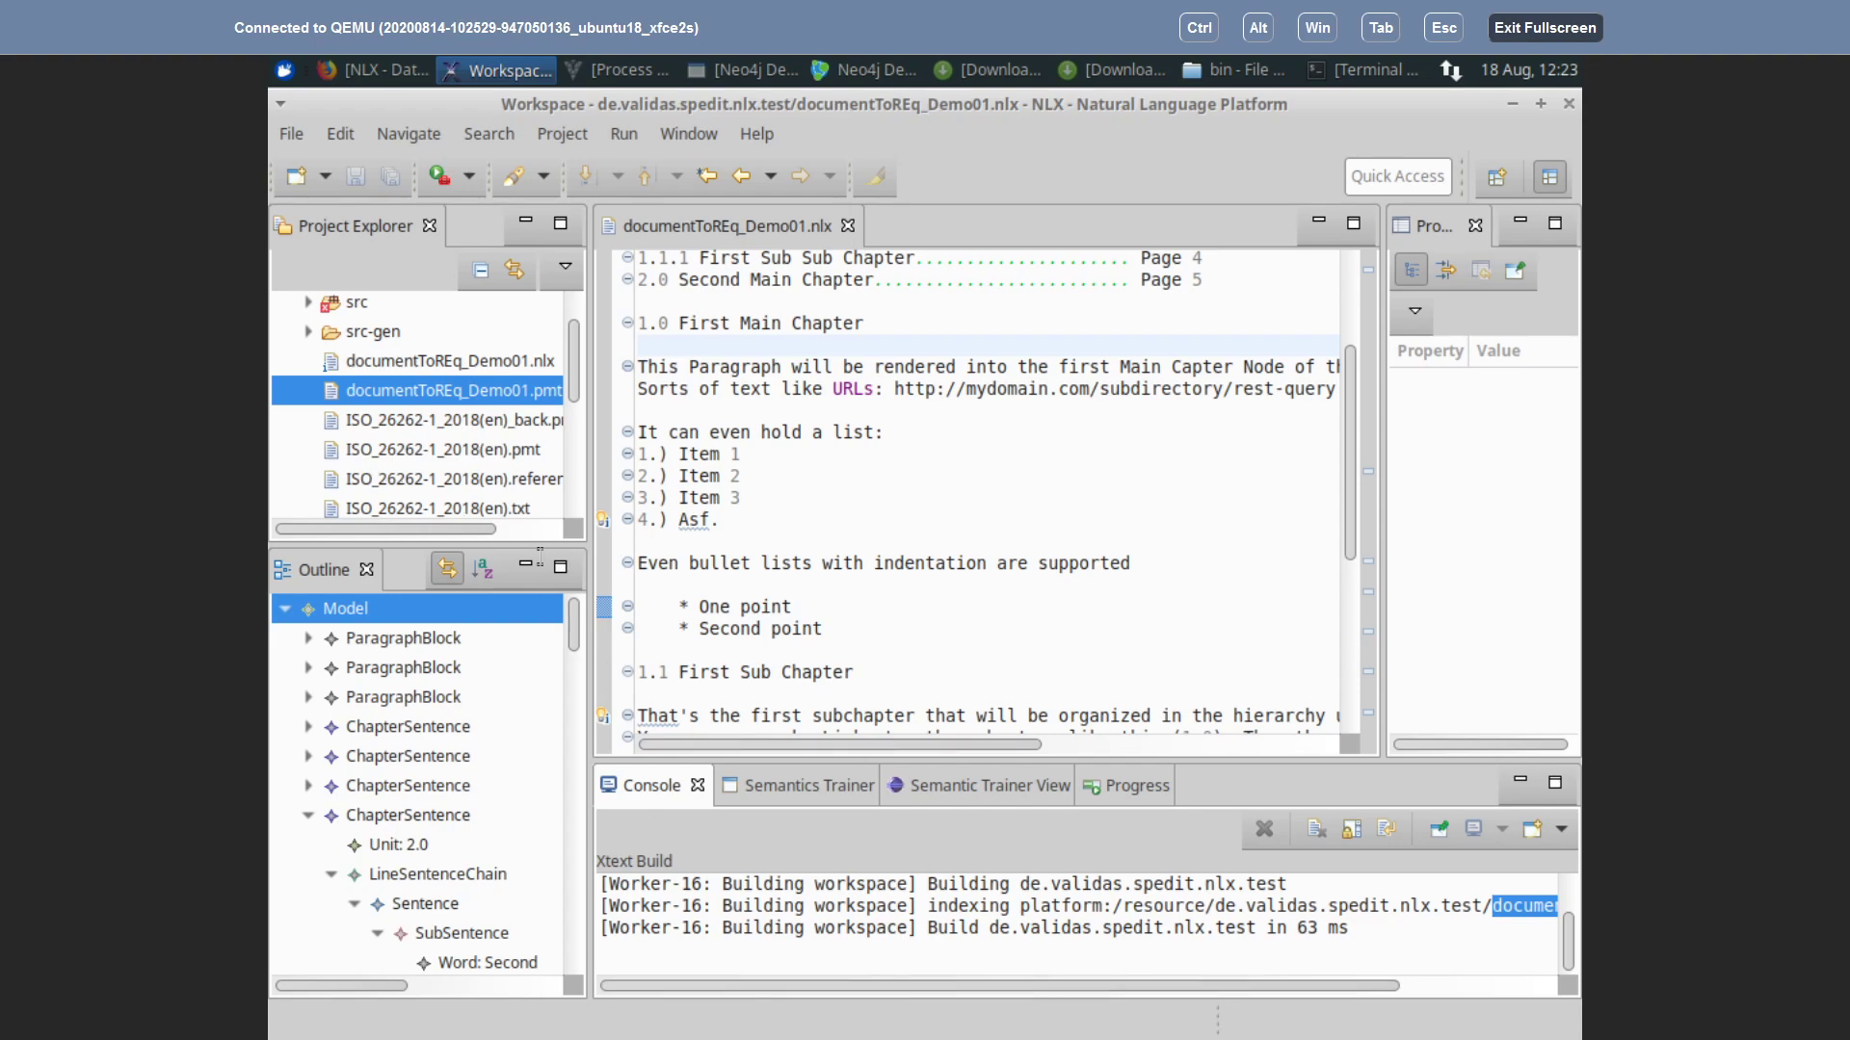
{"action": "left_click", "coordinate": [1510, 105]}
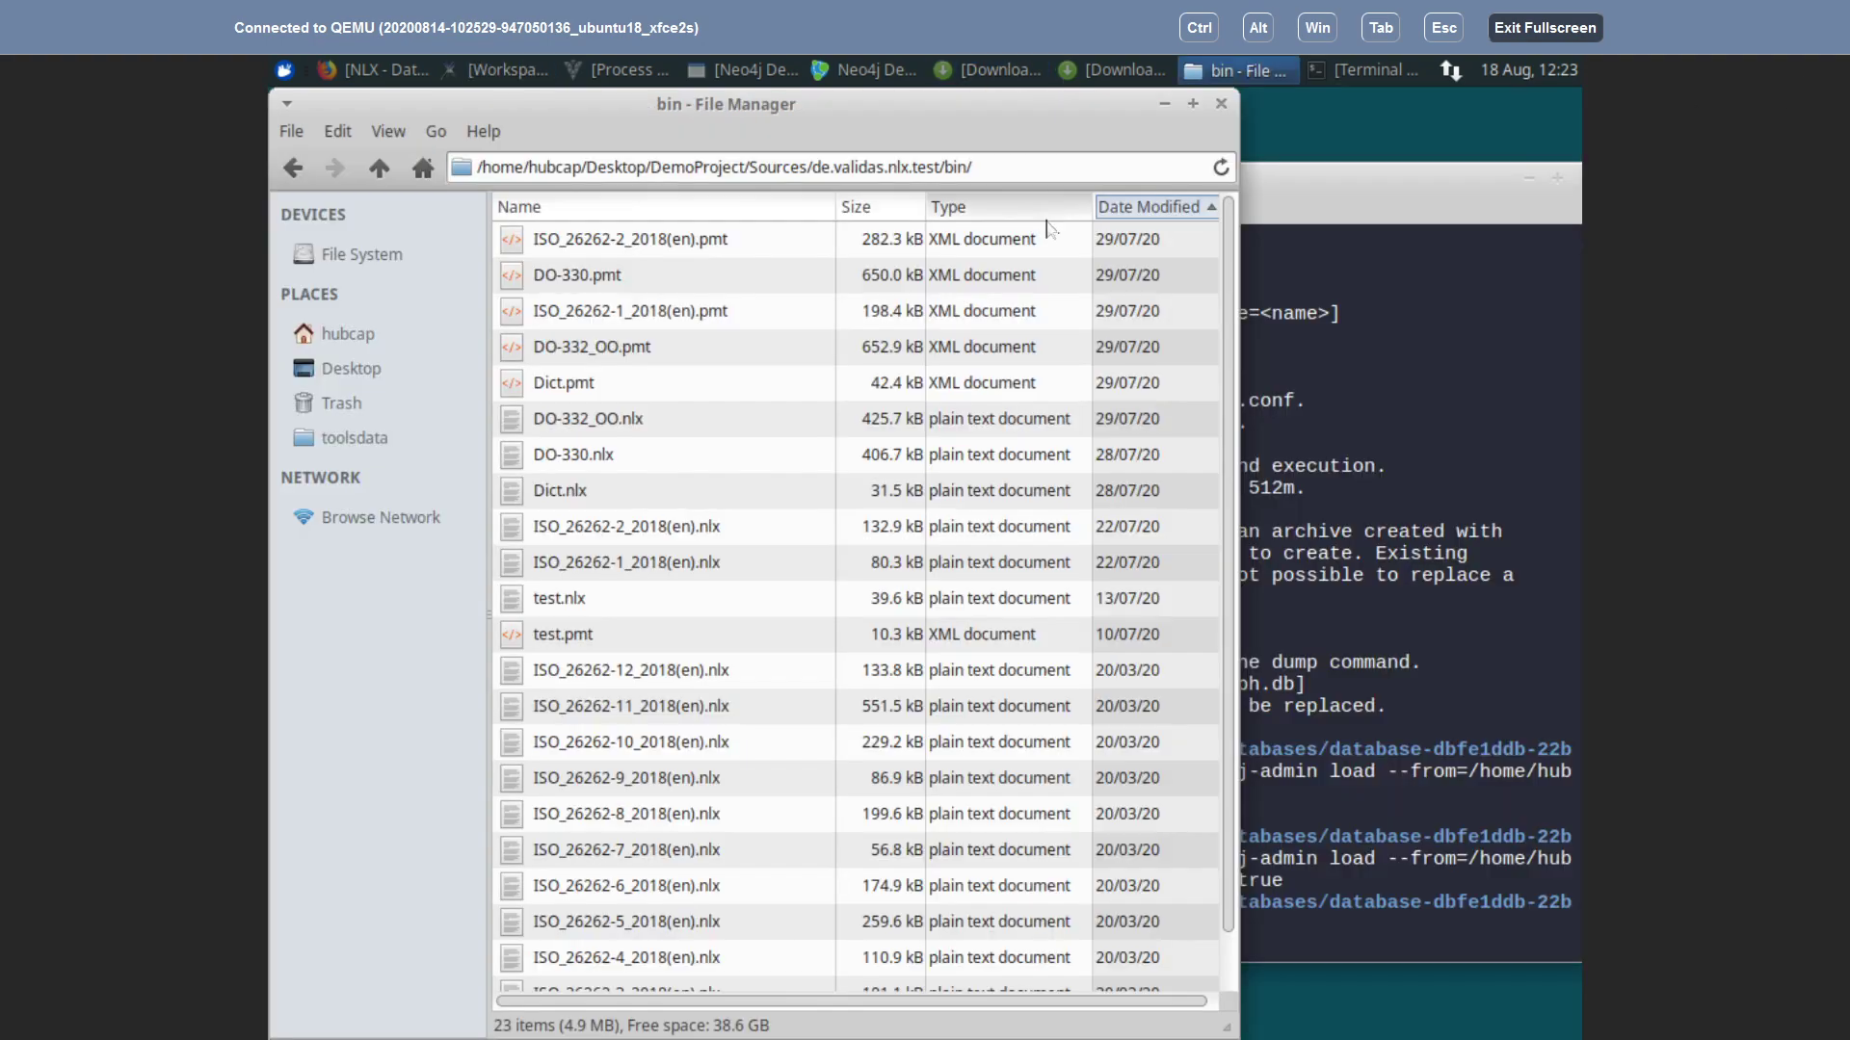
Step: Open DemoProject's Workspace folder from the desktop
{"action": "left_click", "coordinate": [1165, 105]}
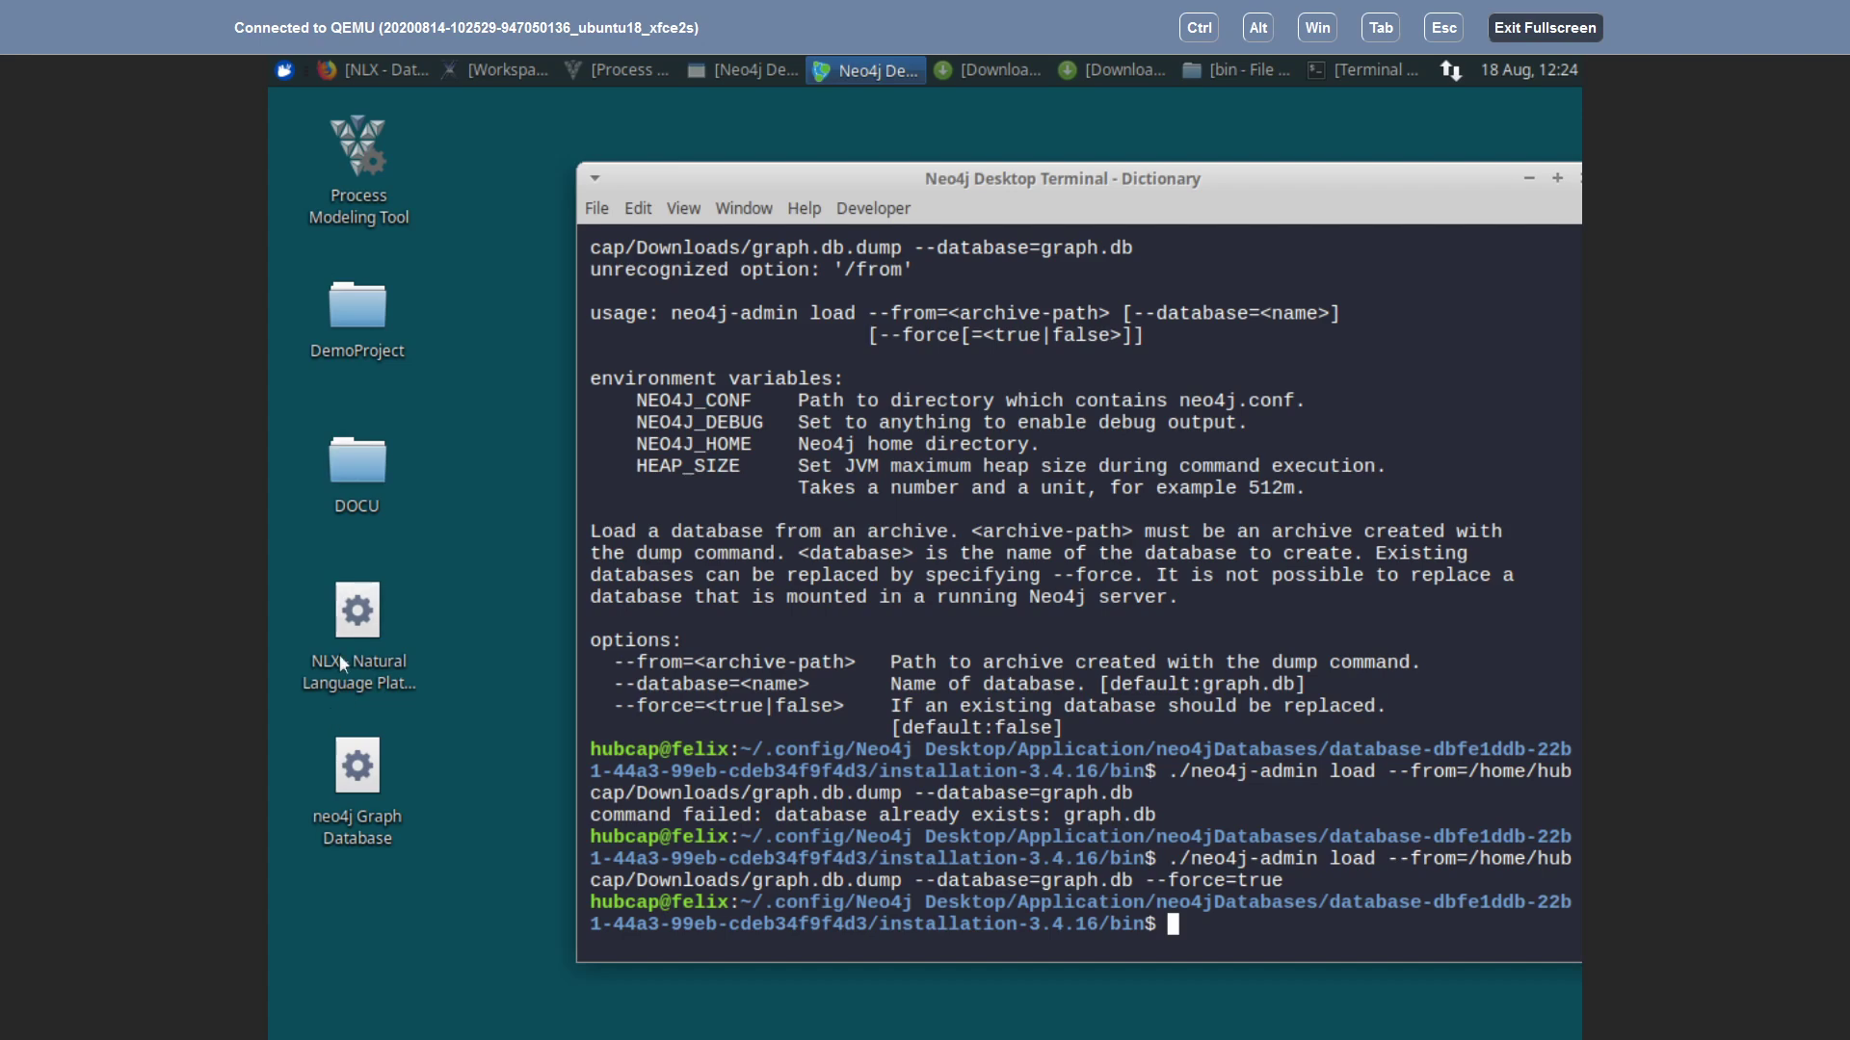
{"action": "double_click", "coordinate": [356, 307]}
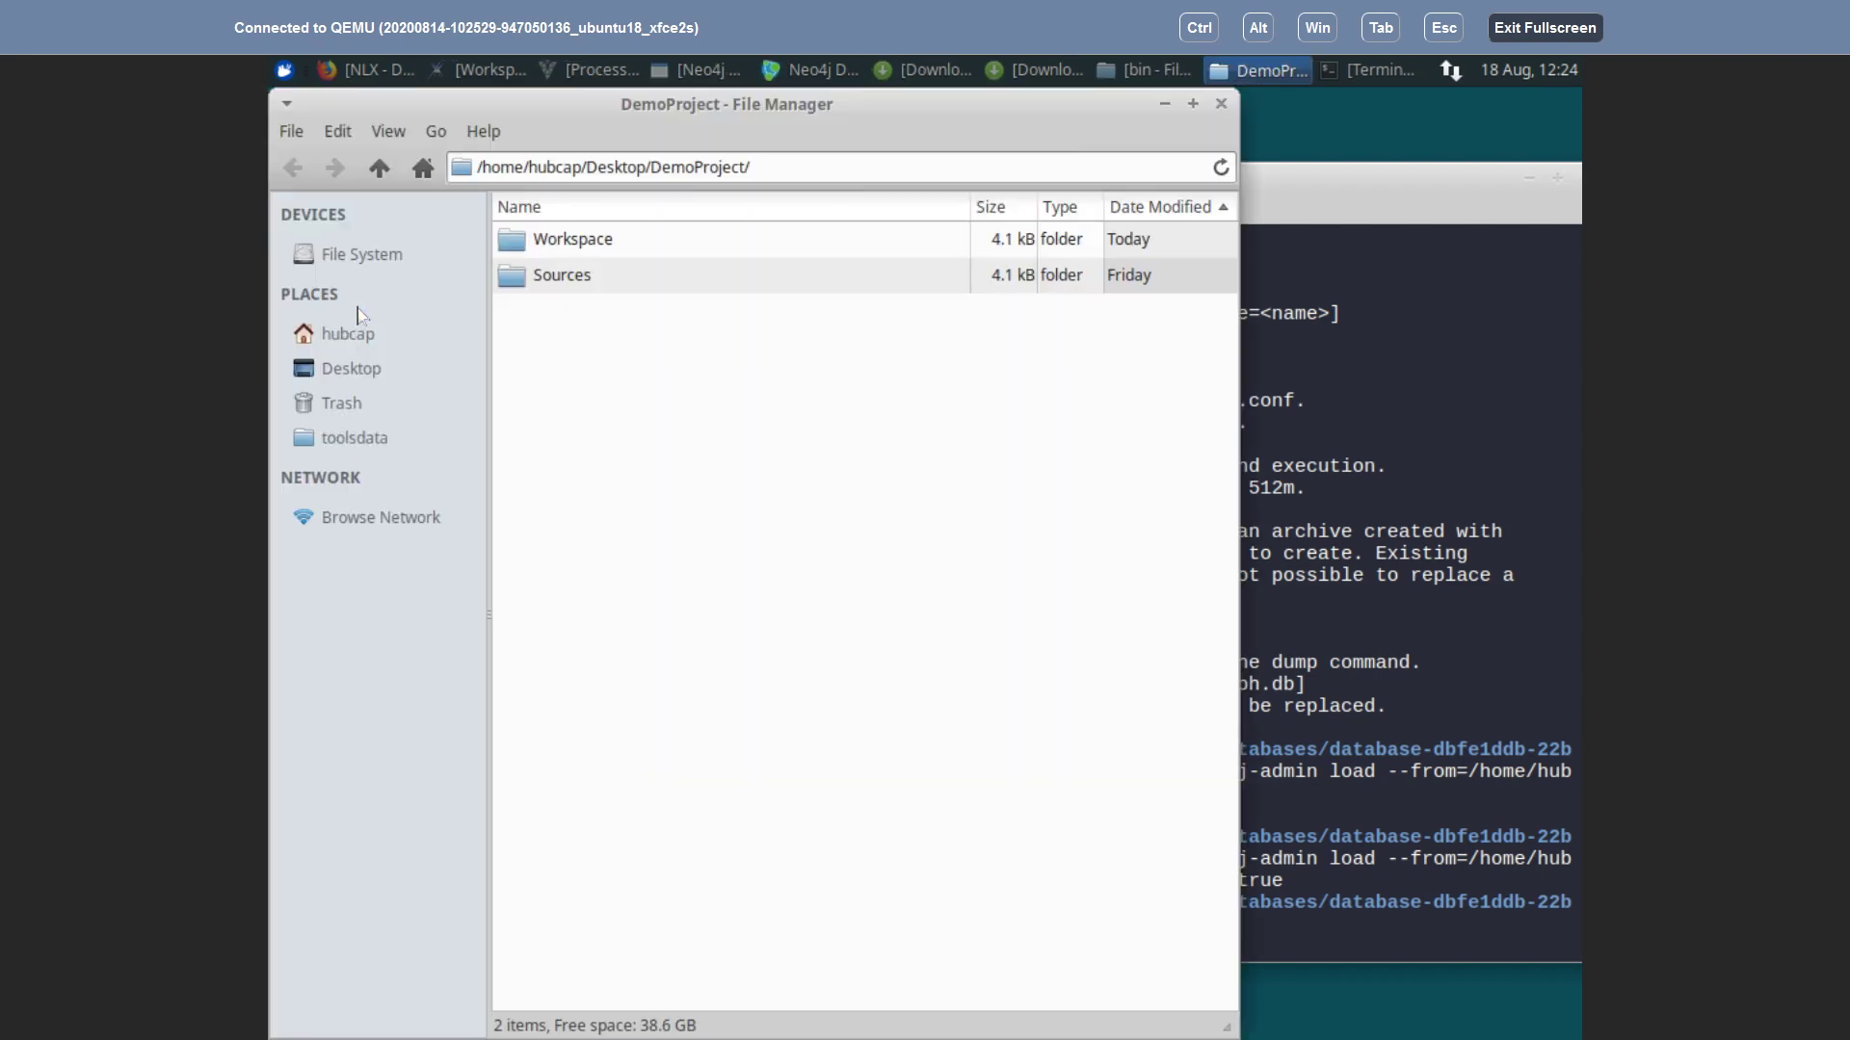
{"action": "double_click", "coordinate": [520, 241]}
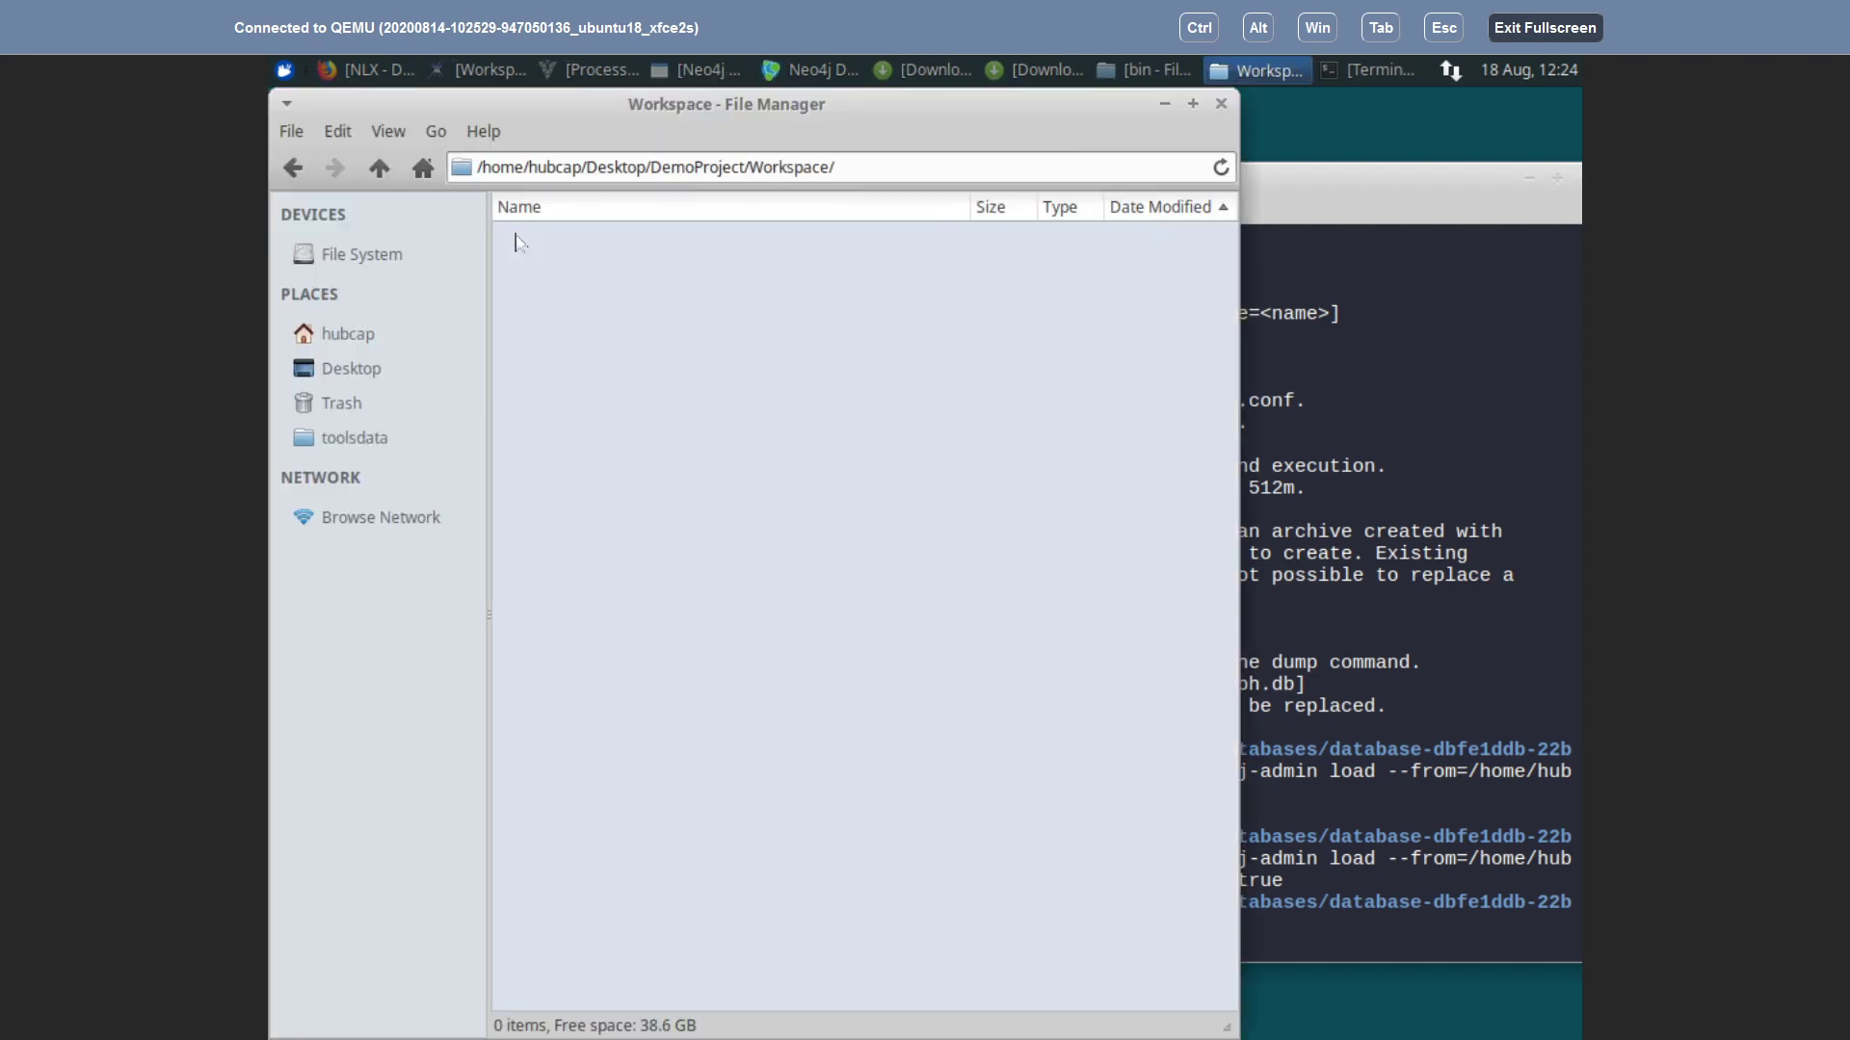
{"action": "right_click", "coordinate": [603, 442]}
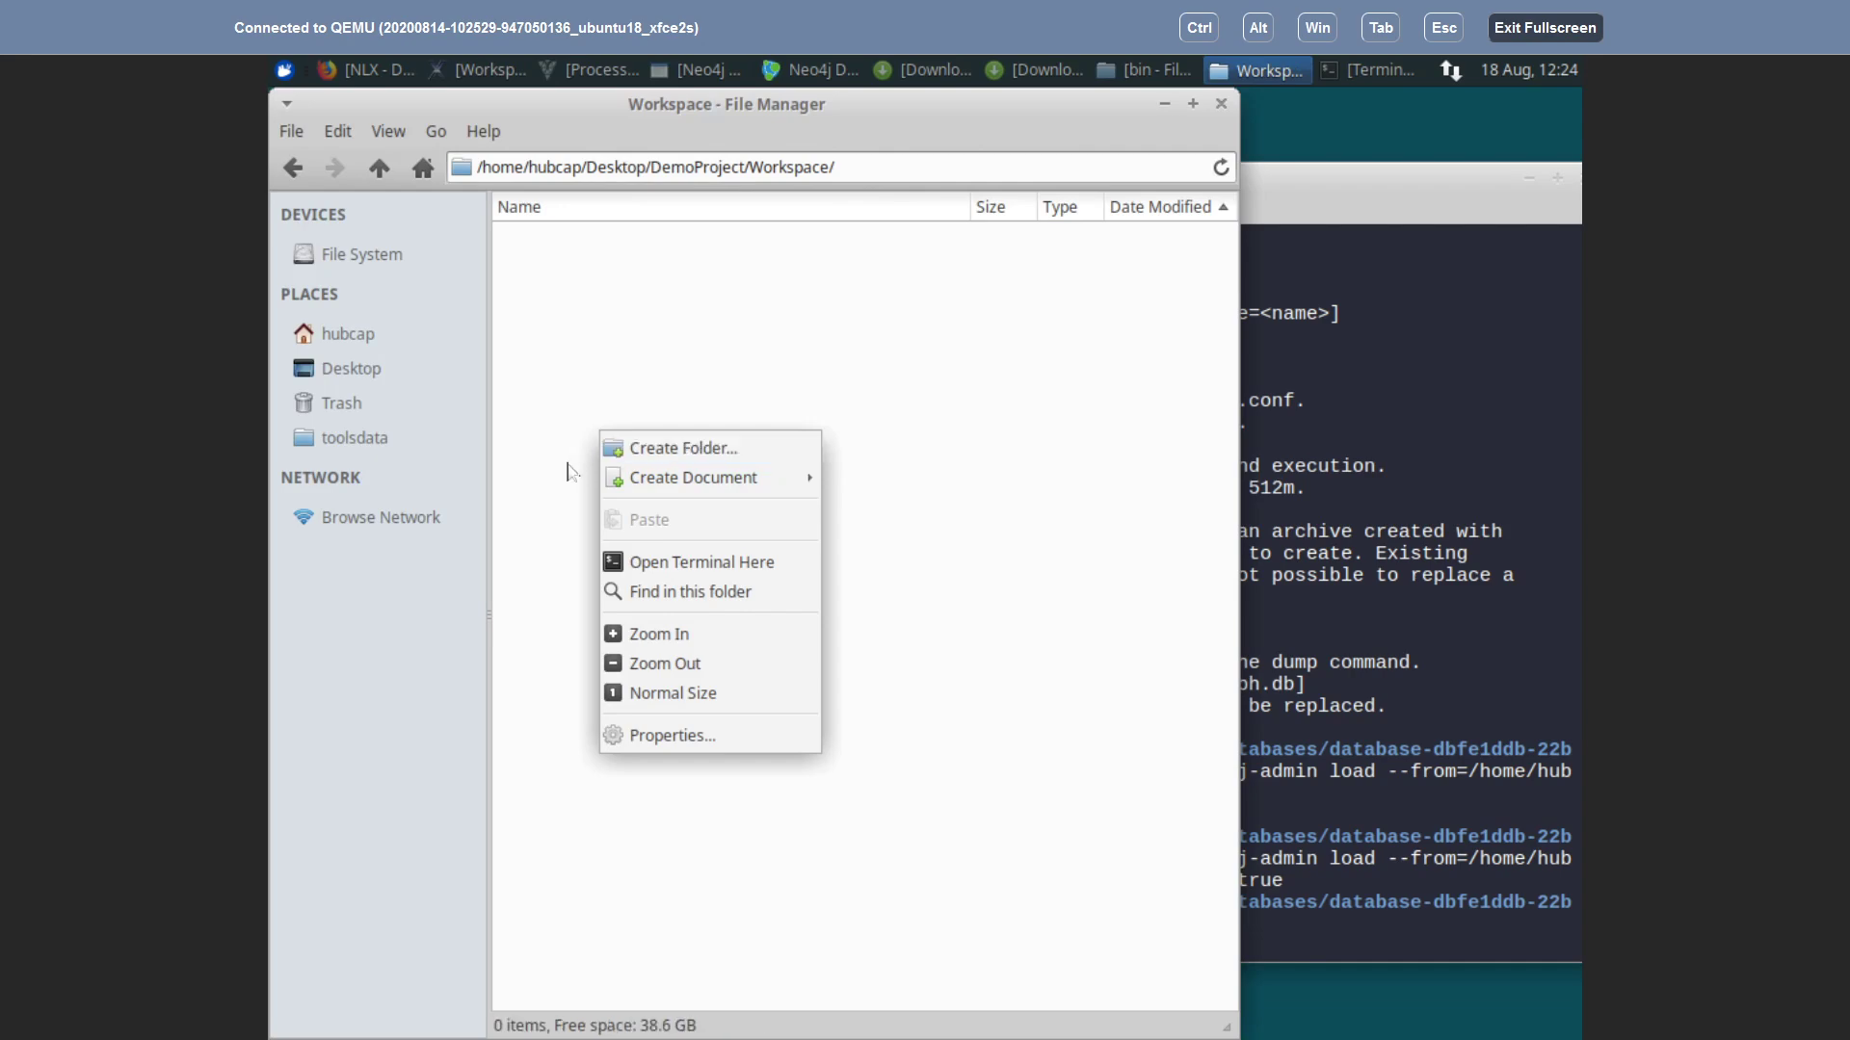
{"action": "left_click", "coordinate": [383, 140]}
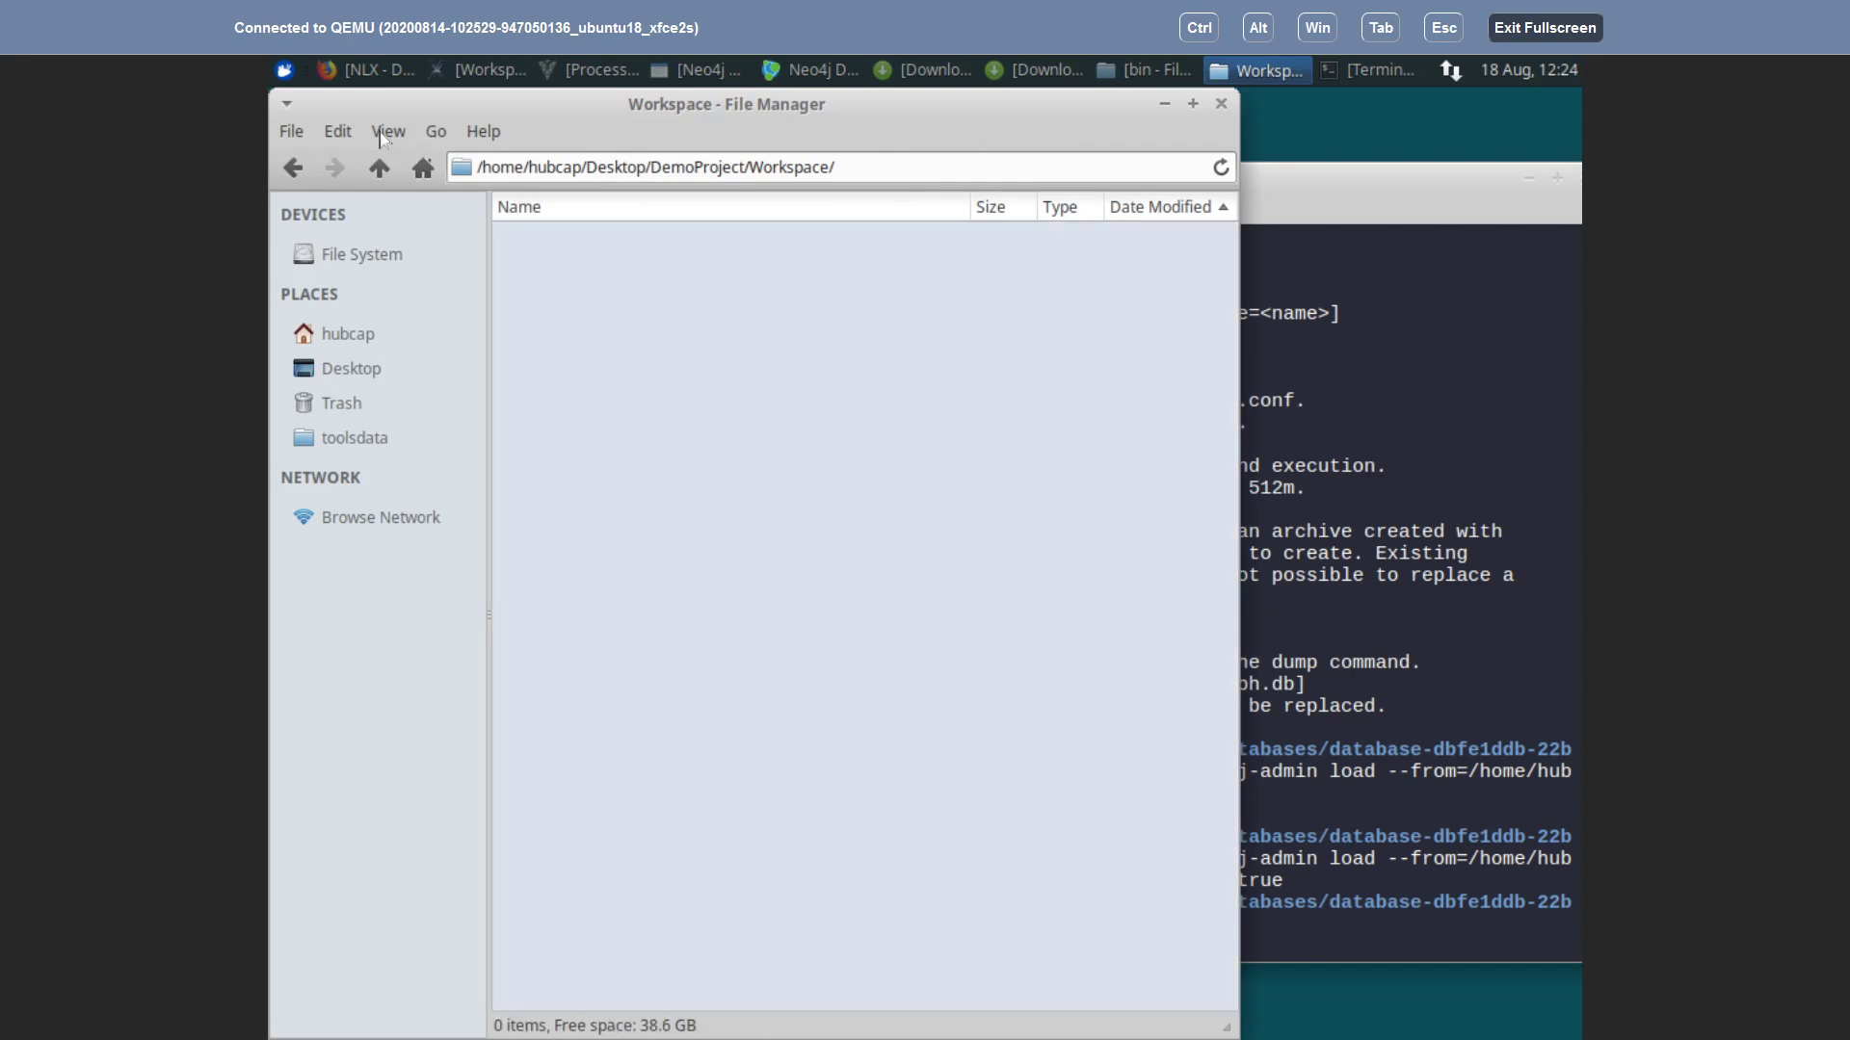
Step: Show hidden files and open .metadata/.log in Mousepad
{"action": "left_click", "coordinate": [386, 132]}
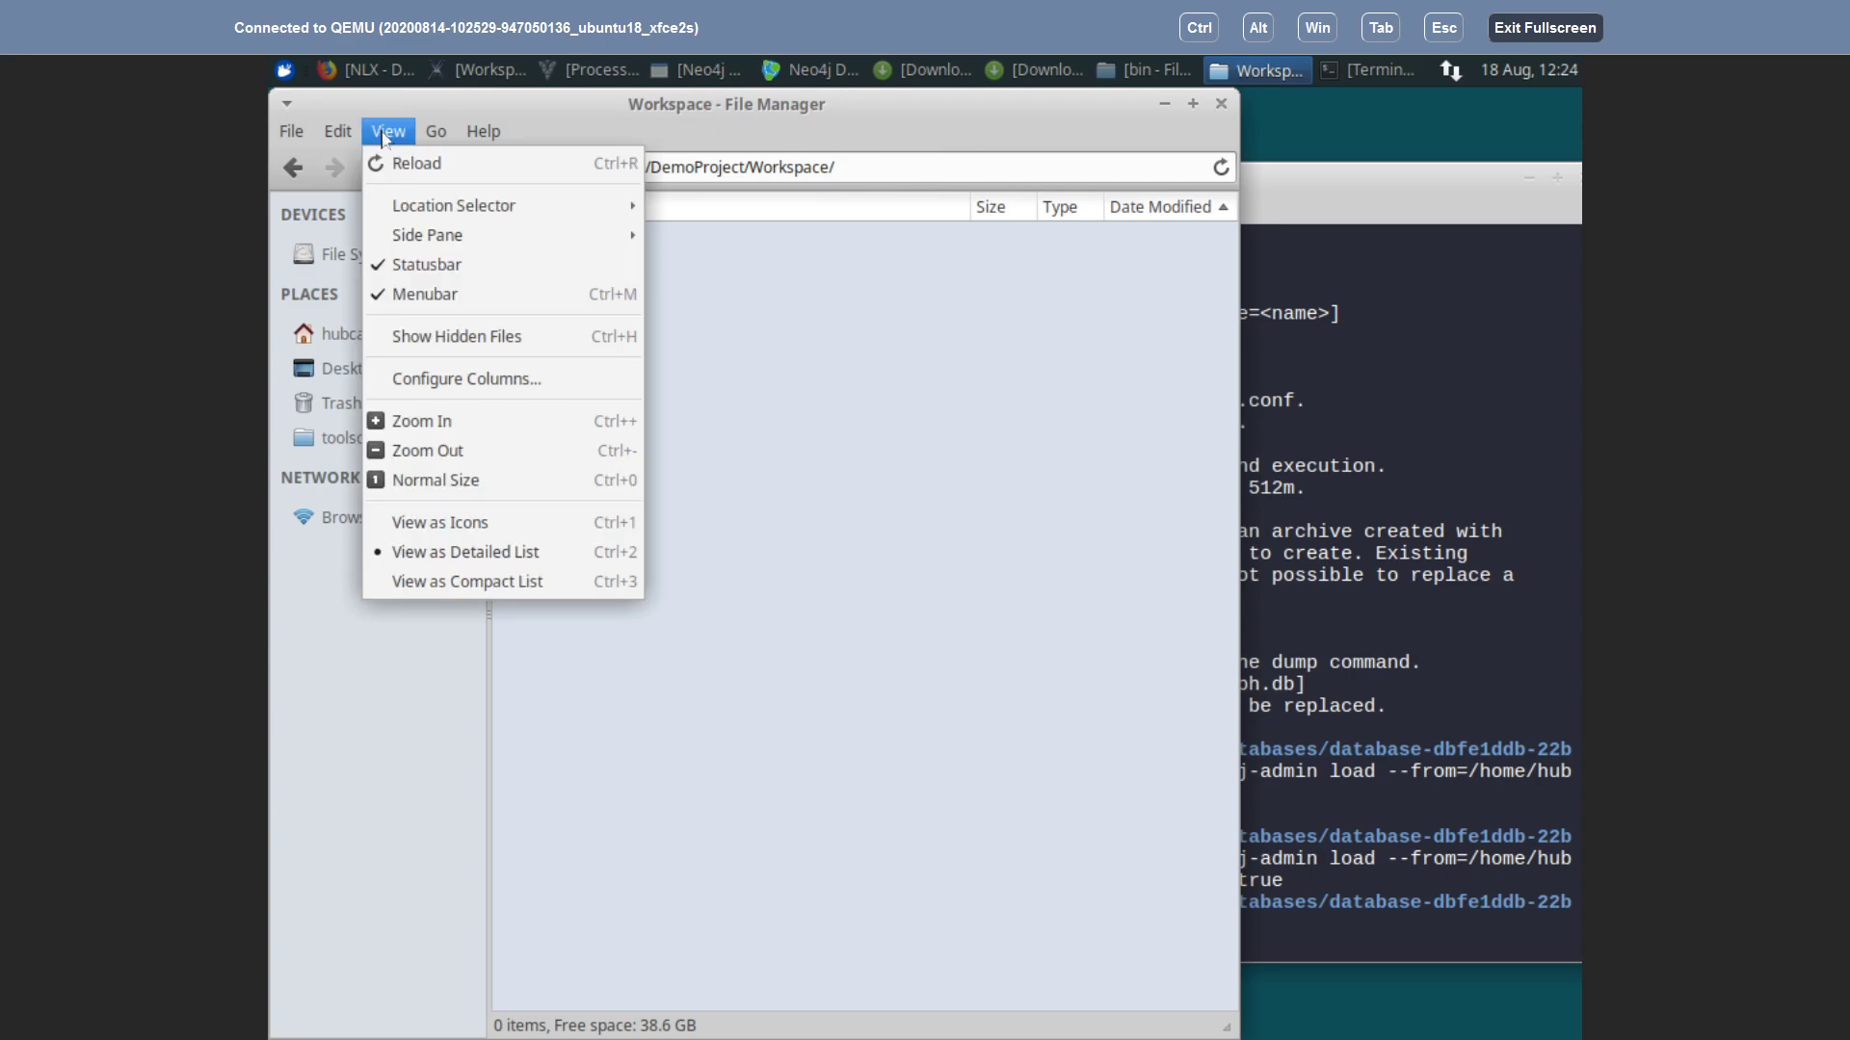
{"action": "left_click", "coordinate": [496, 336]}
{"action": "double_click", "coordinate": [561, 253]}
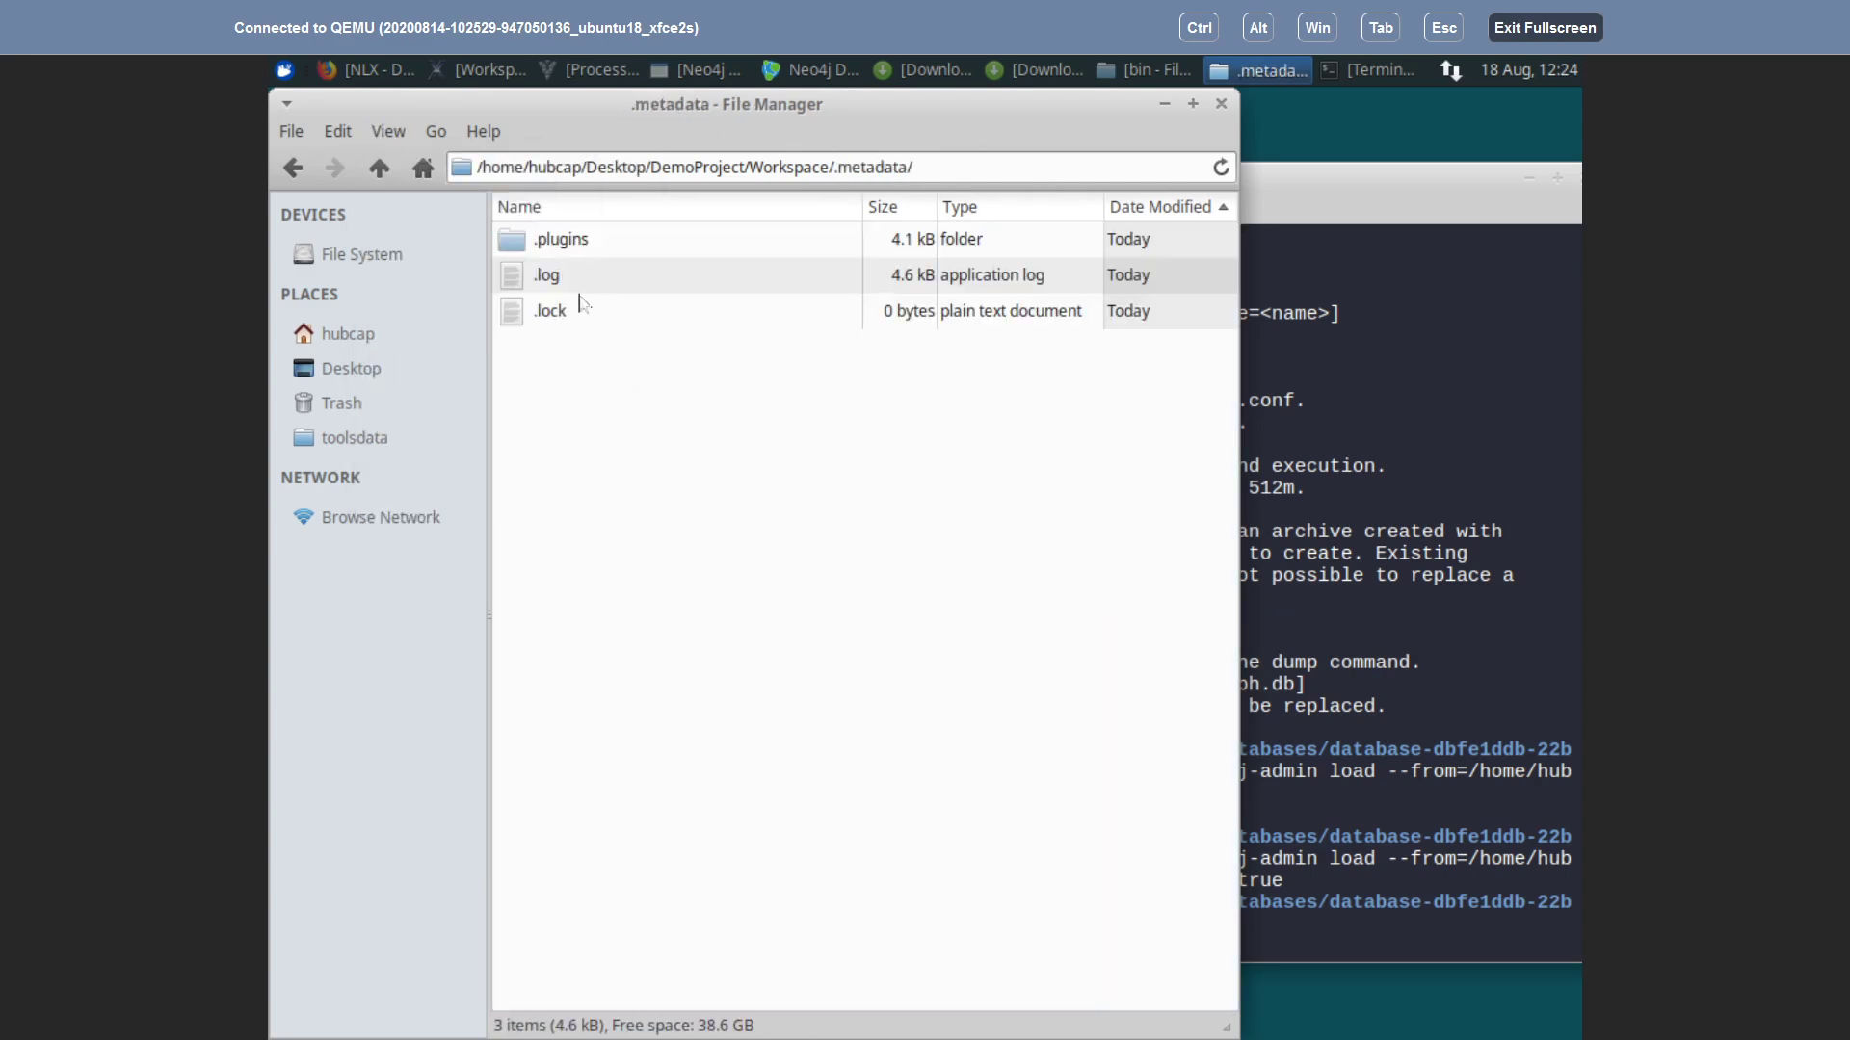
{"action": "double_click", "coordinate": [540, 279]}
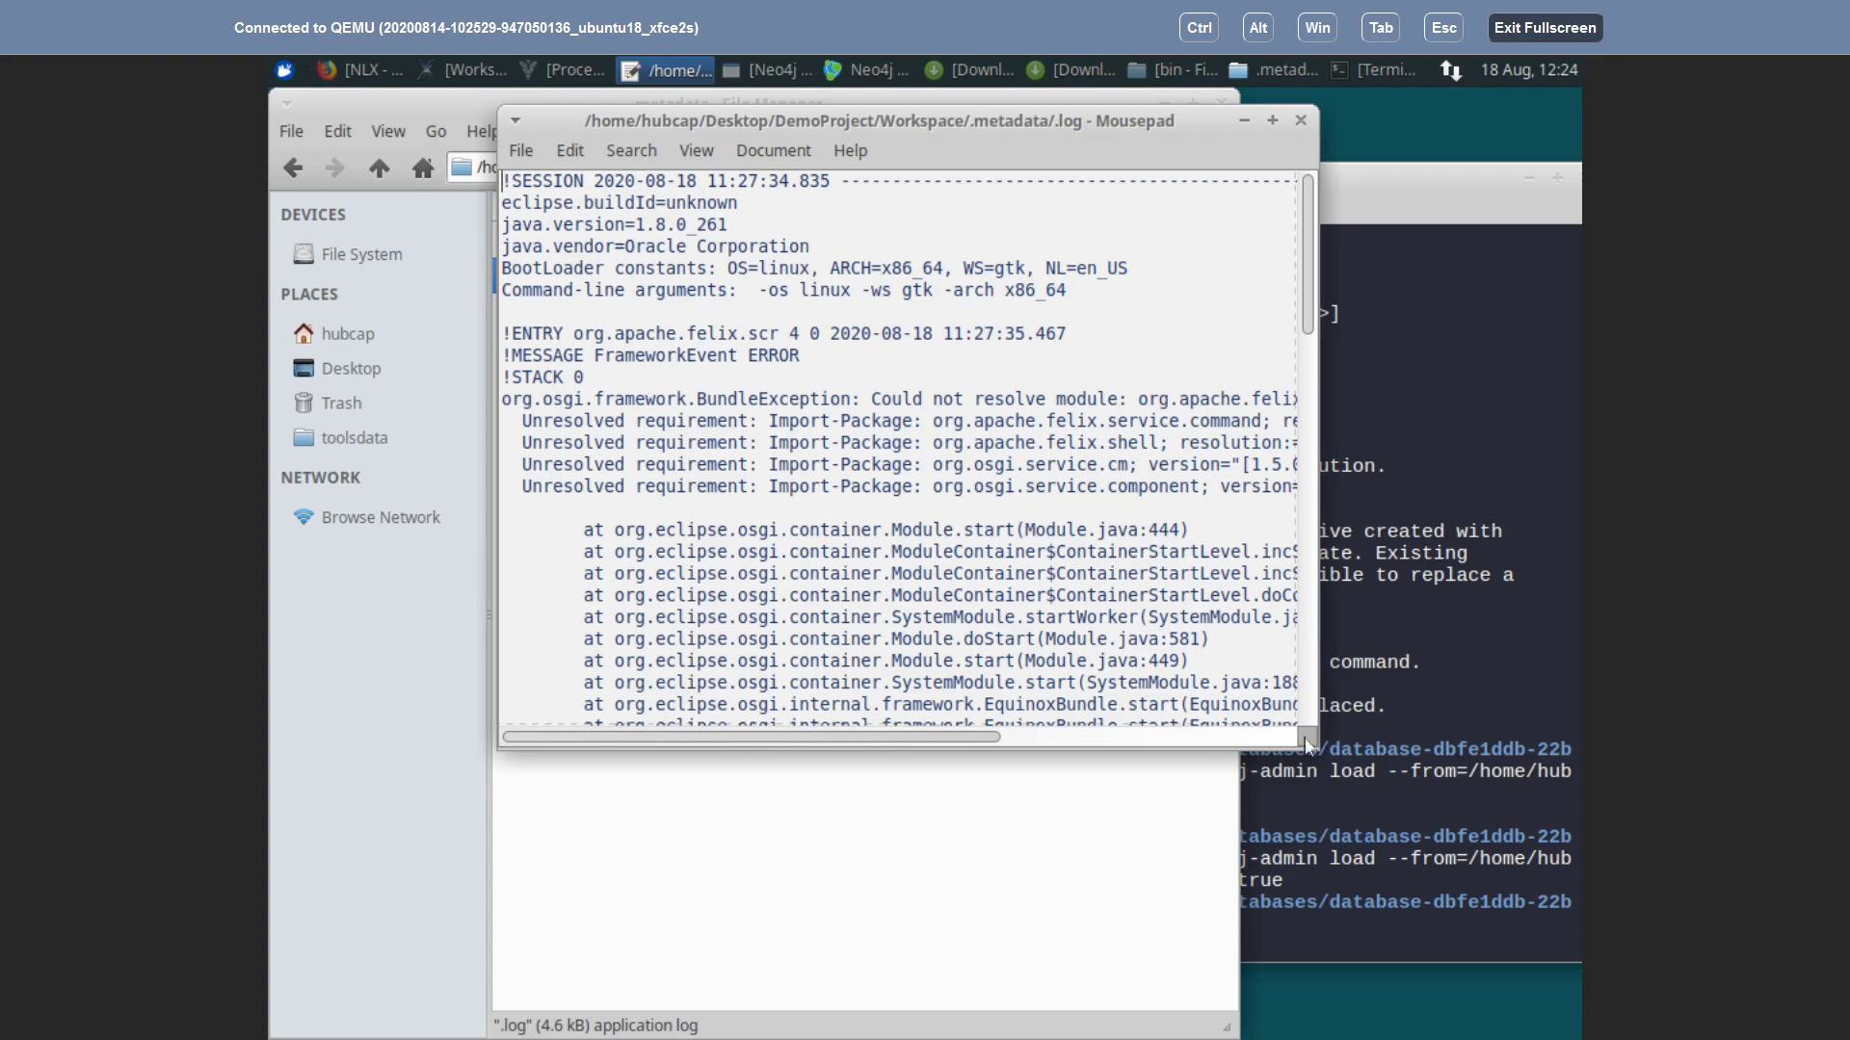
Step: Widen the Mousepad window and shift it left so long log lines fit
{"action": "left_click_drag", "start_coordinate": [1308, 277], "coordinate": [1315, 757]}
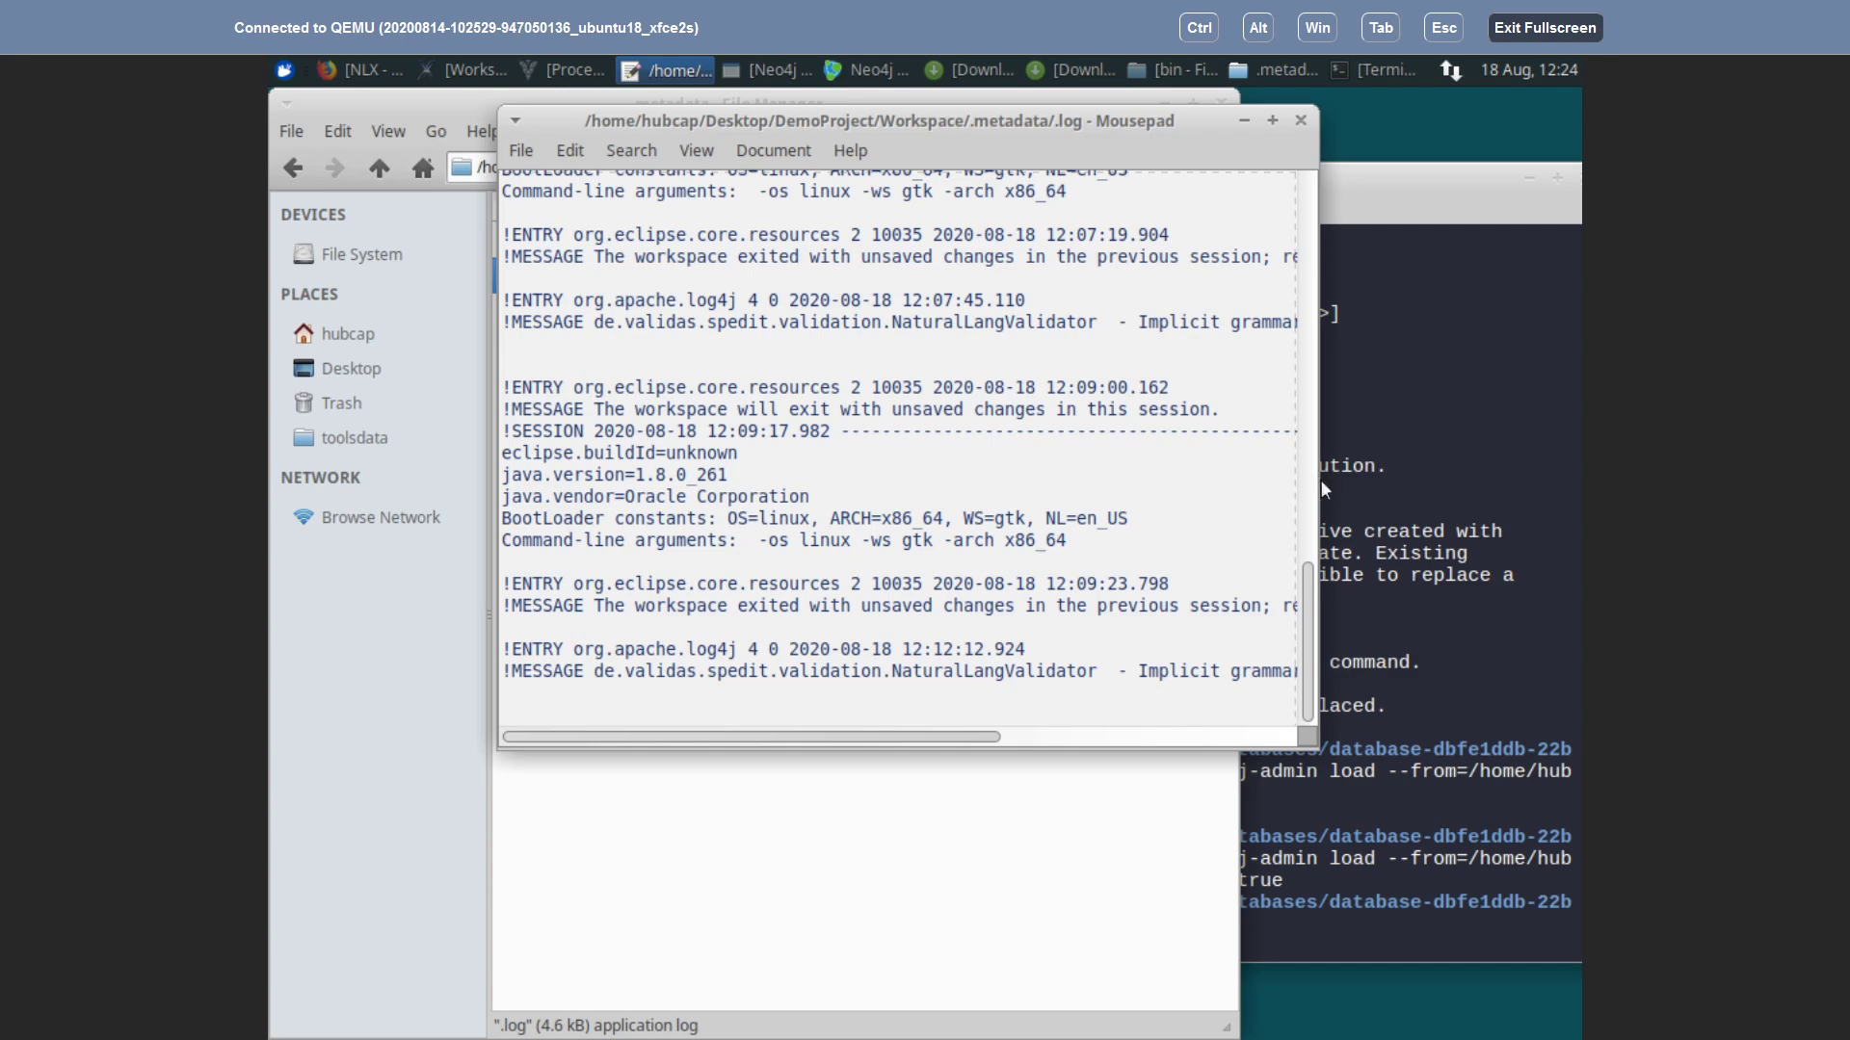
{"action": "left_click_drag", "start_coordinate": [1321, 480], "coordinate": [1686, 425]}
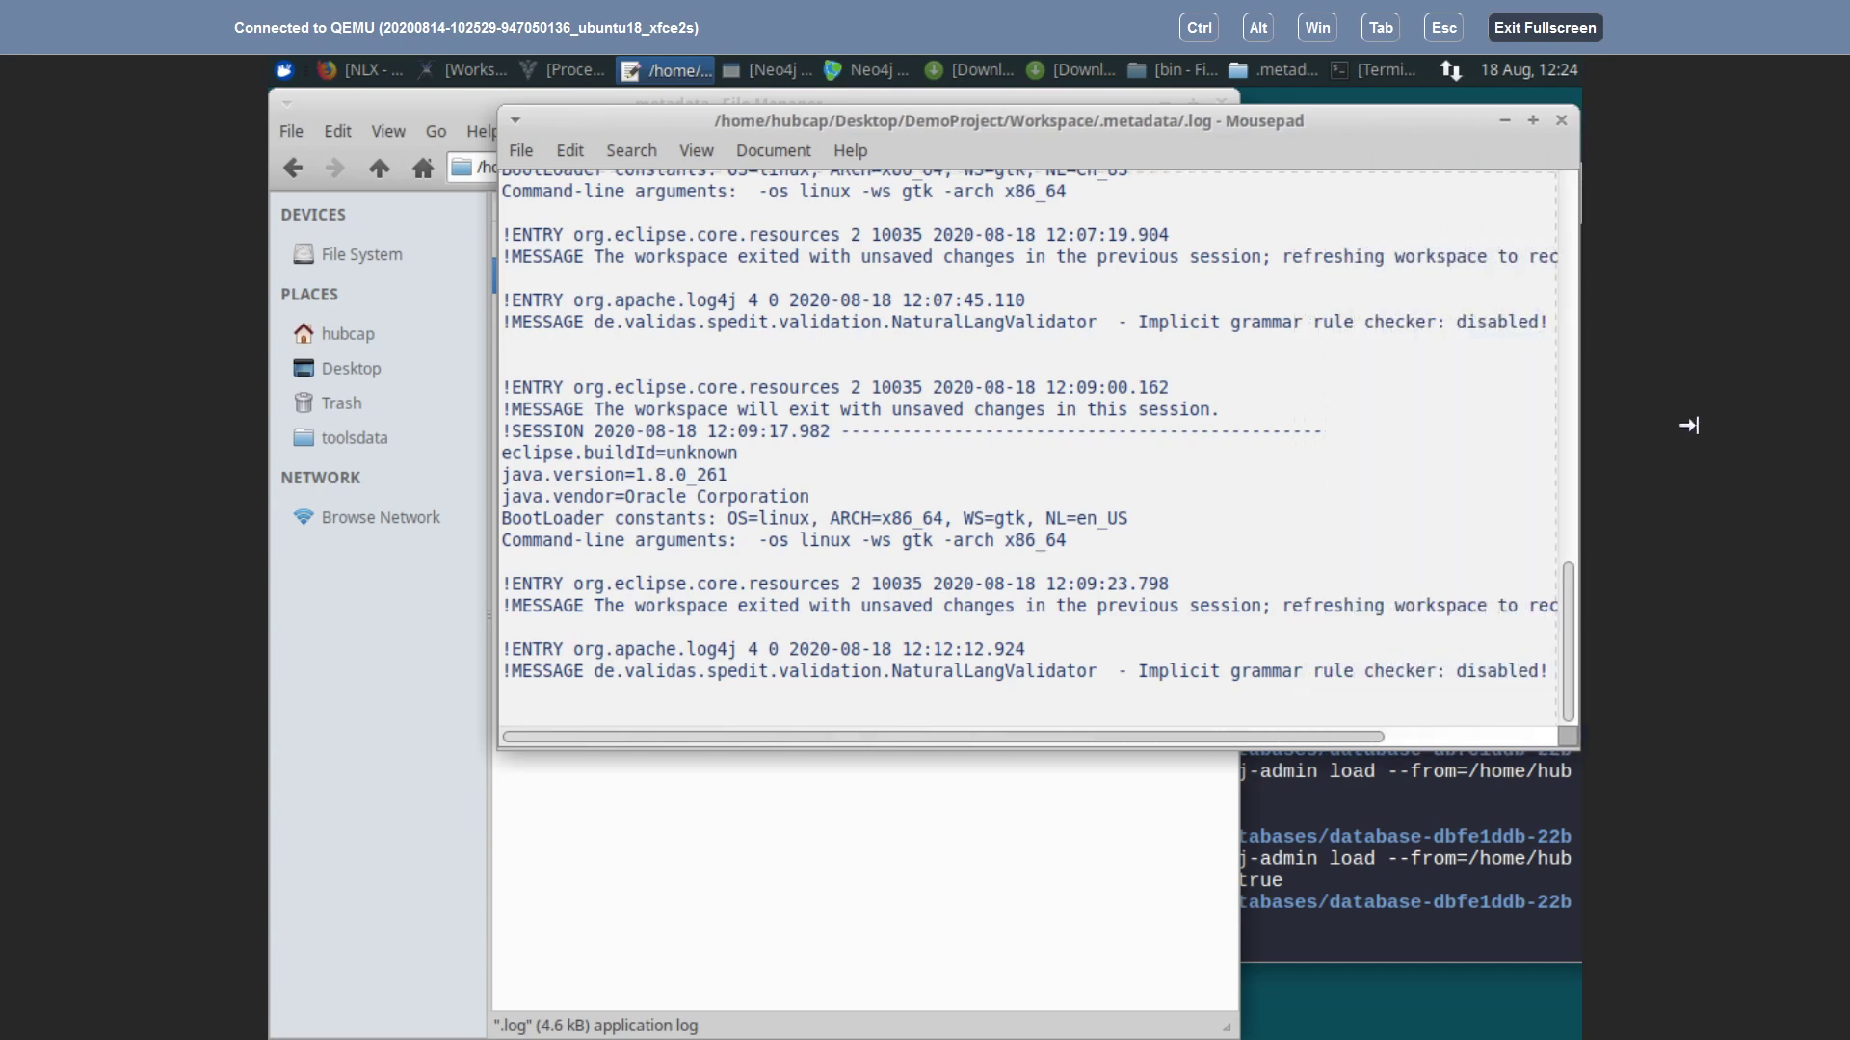
{"action": "left_click_drag", "start_coordinate": [600, 121], "coordinate": [417, 115]}
{"action": "left_click_drag", "start_coordinate": [1367, 470], "coordinate": [1676, 413]}
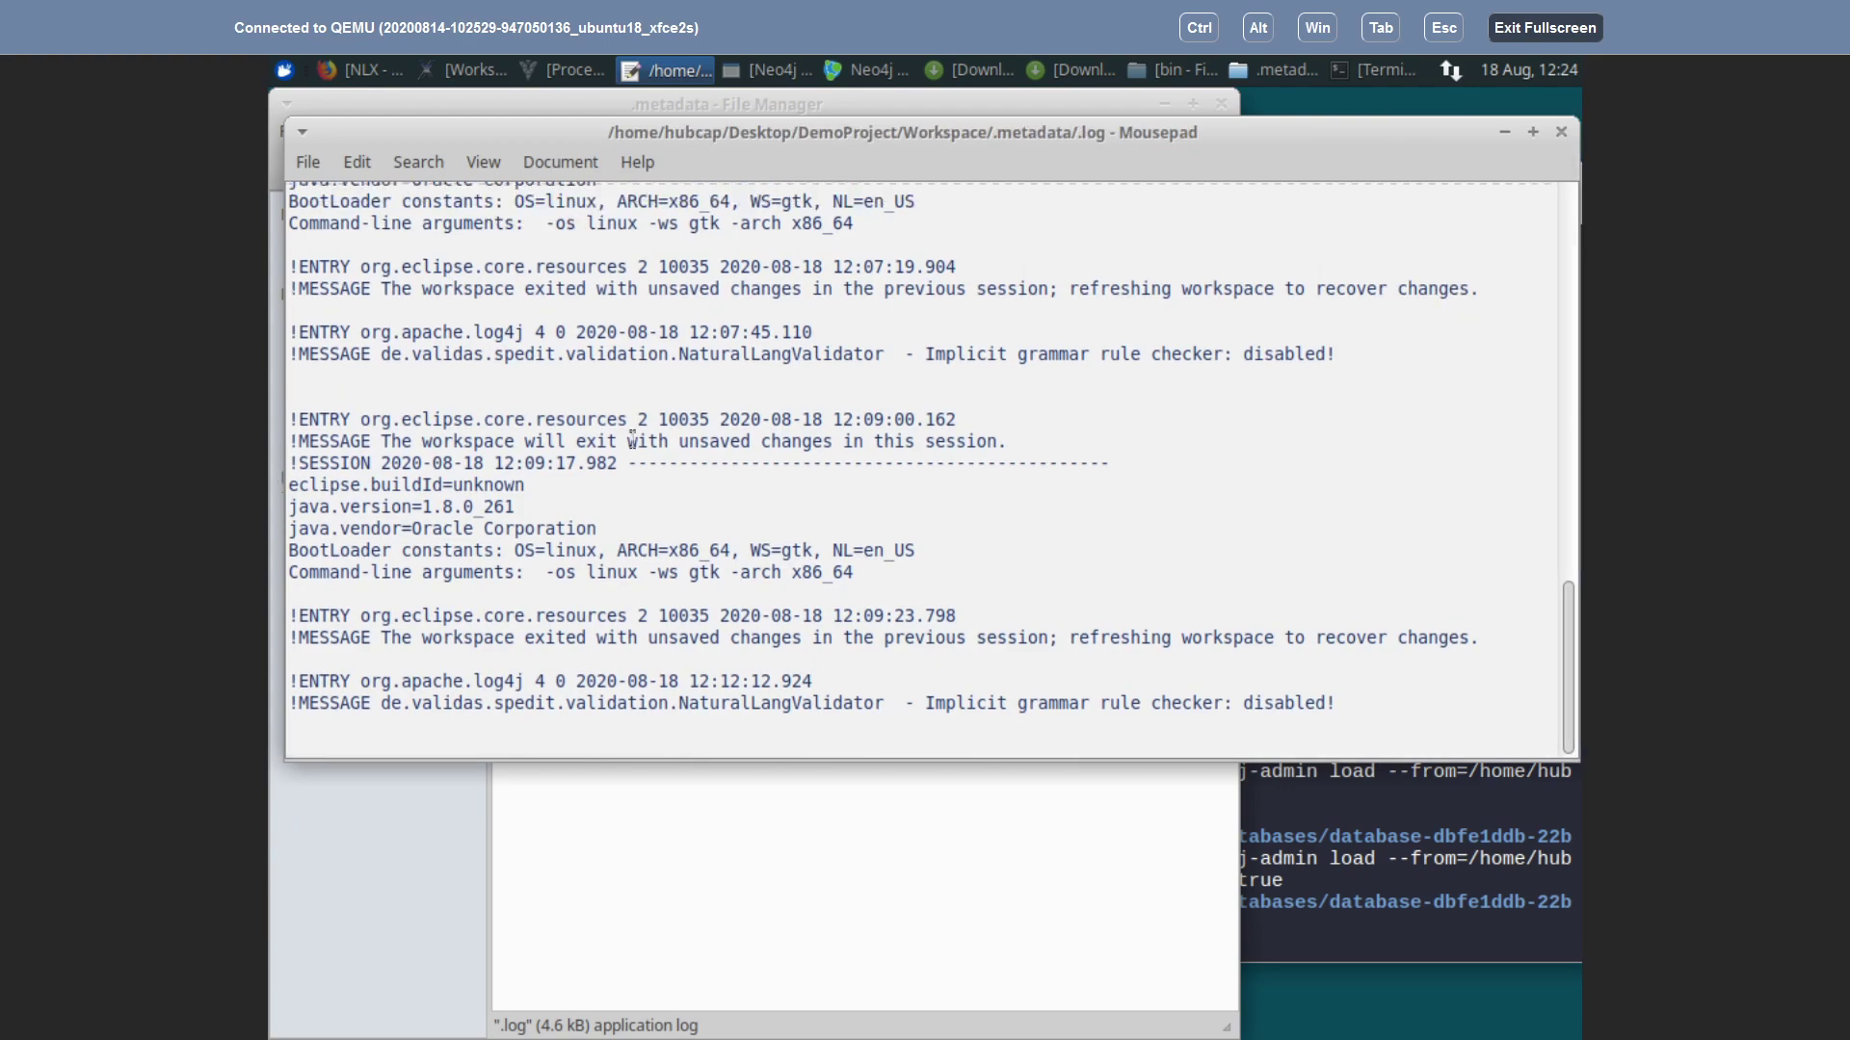
Step: Scroll through the log sessions, briefly switching to the host Eclipse IDE and back
{"action": "scroll", "coordinate": [750, 554], "scroll_direction": "up", "scroll_amount": 10}
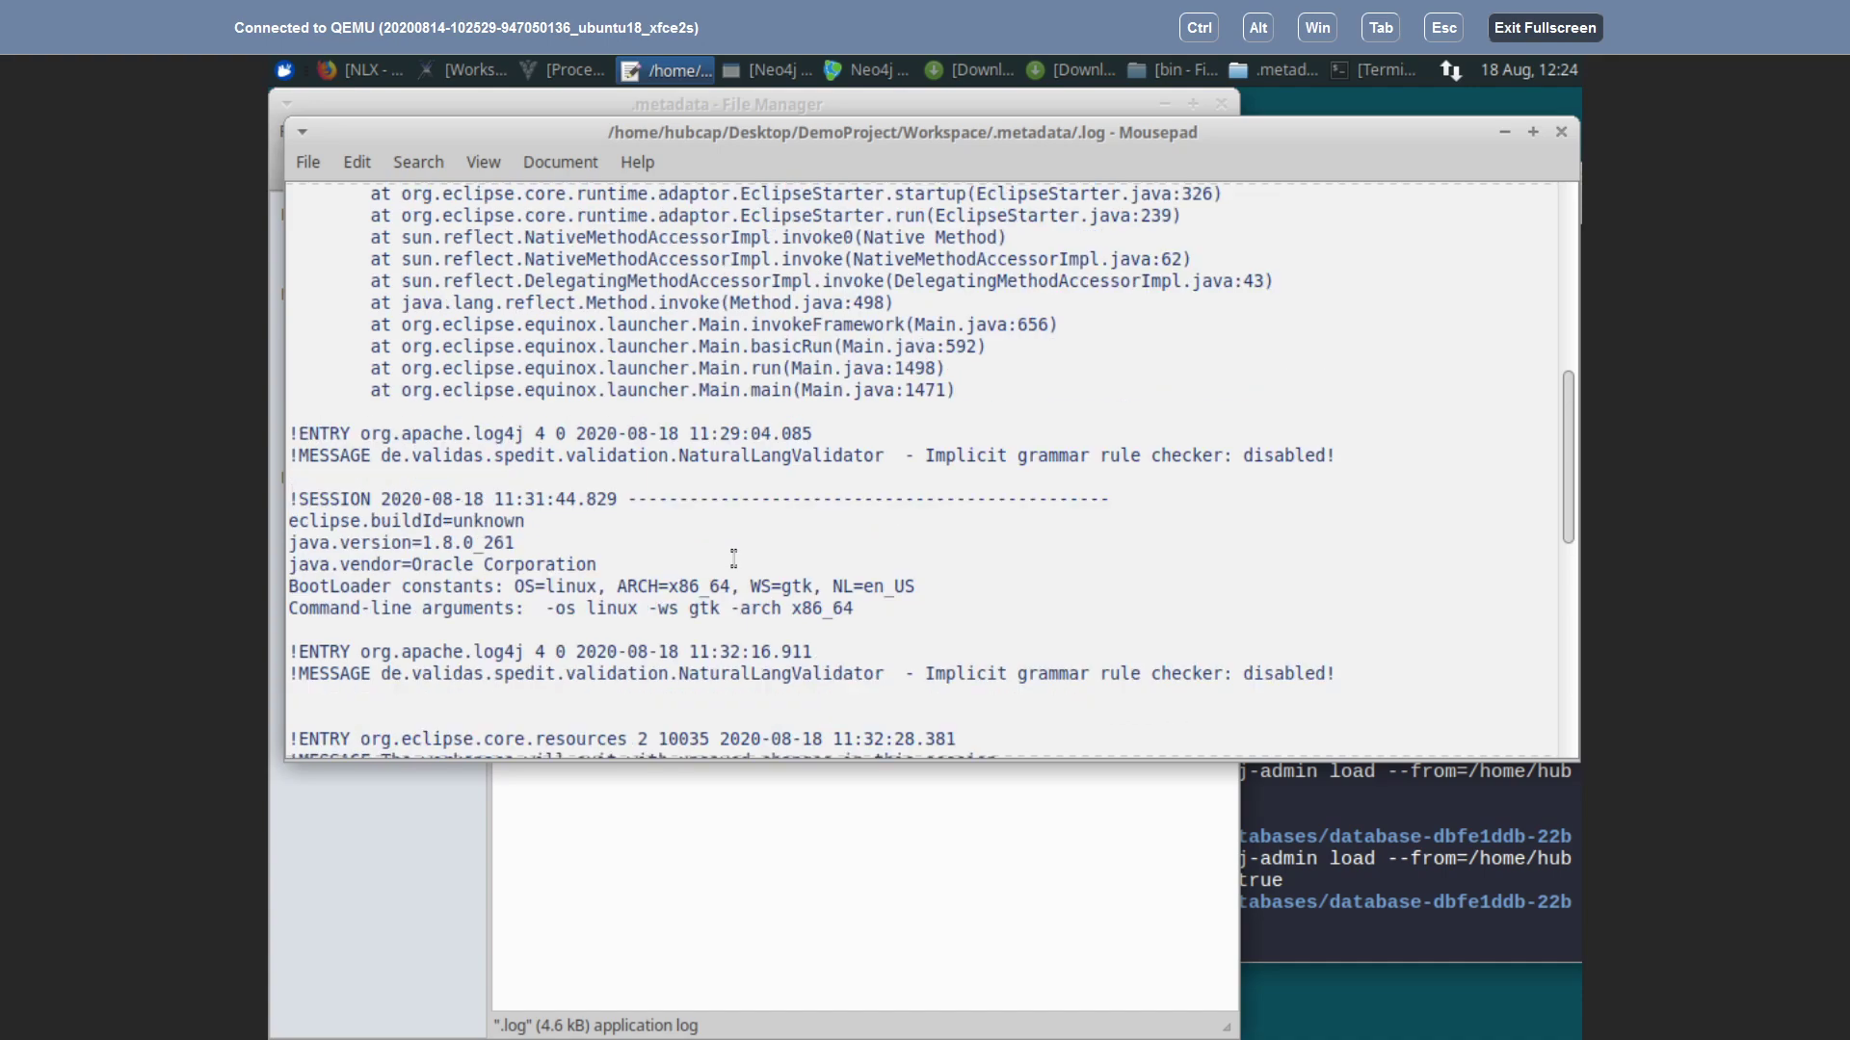
{"action": "scroll", "coordinate": [740, 556], "scroll_direction": "up", "scroll_amount": 3}
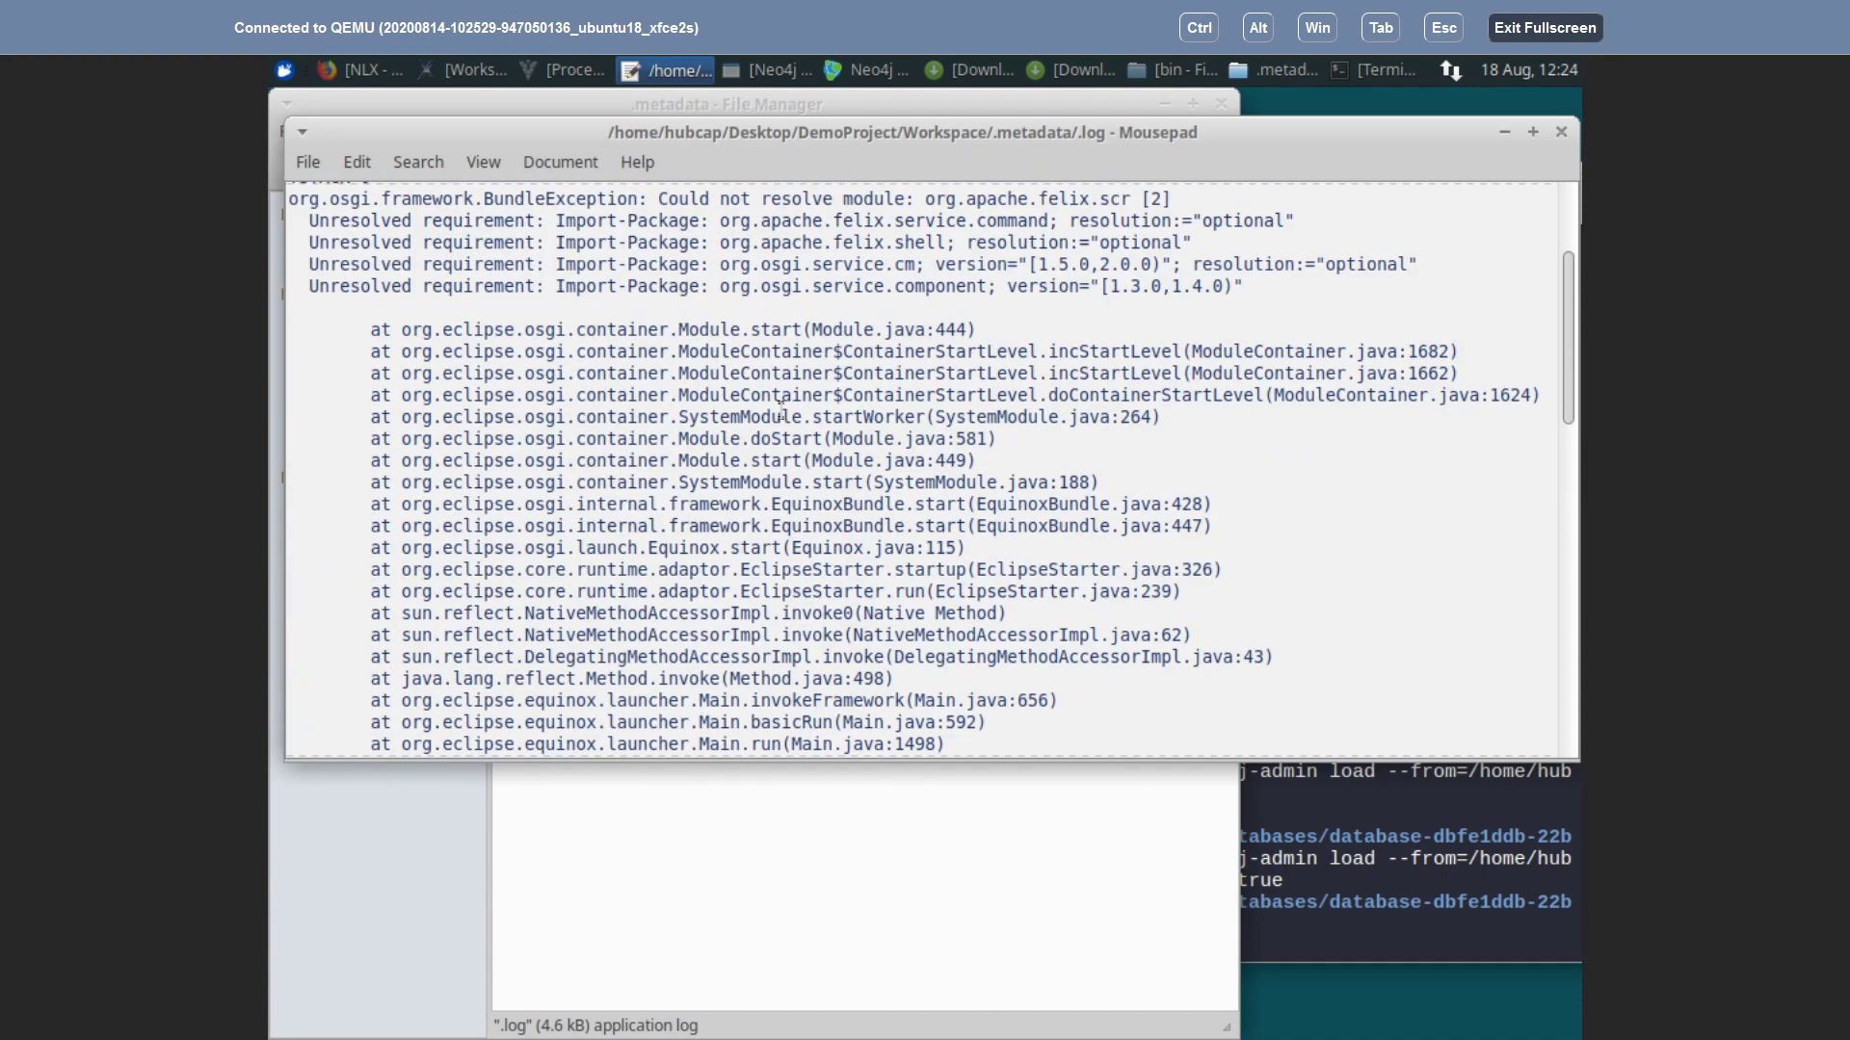
{"action": "scroll", "coordinate": [694, 372], "scroll_direction": "up", "scroll_amount": 2}
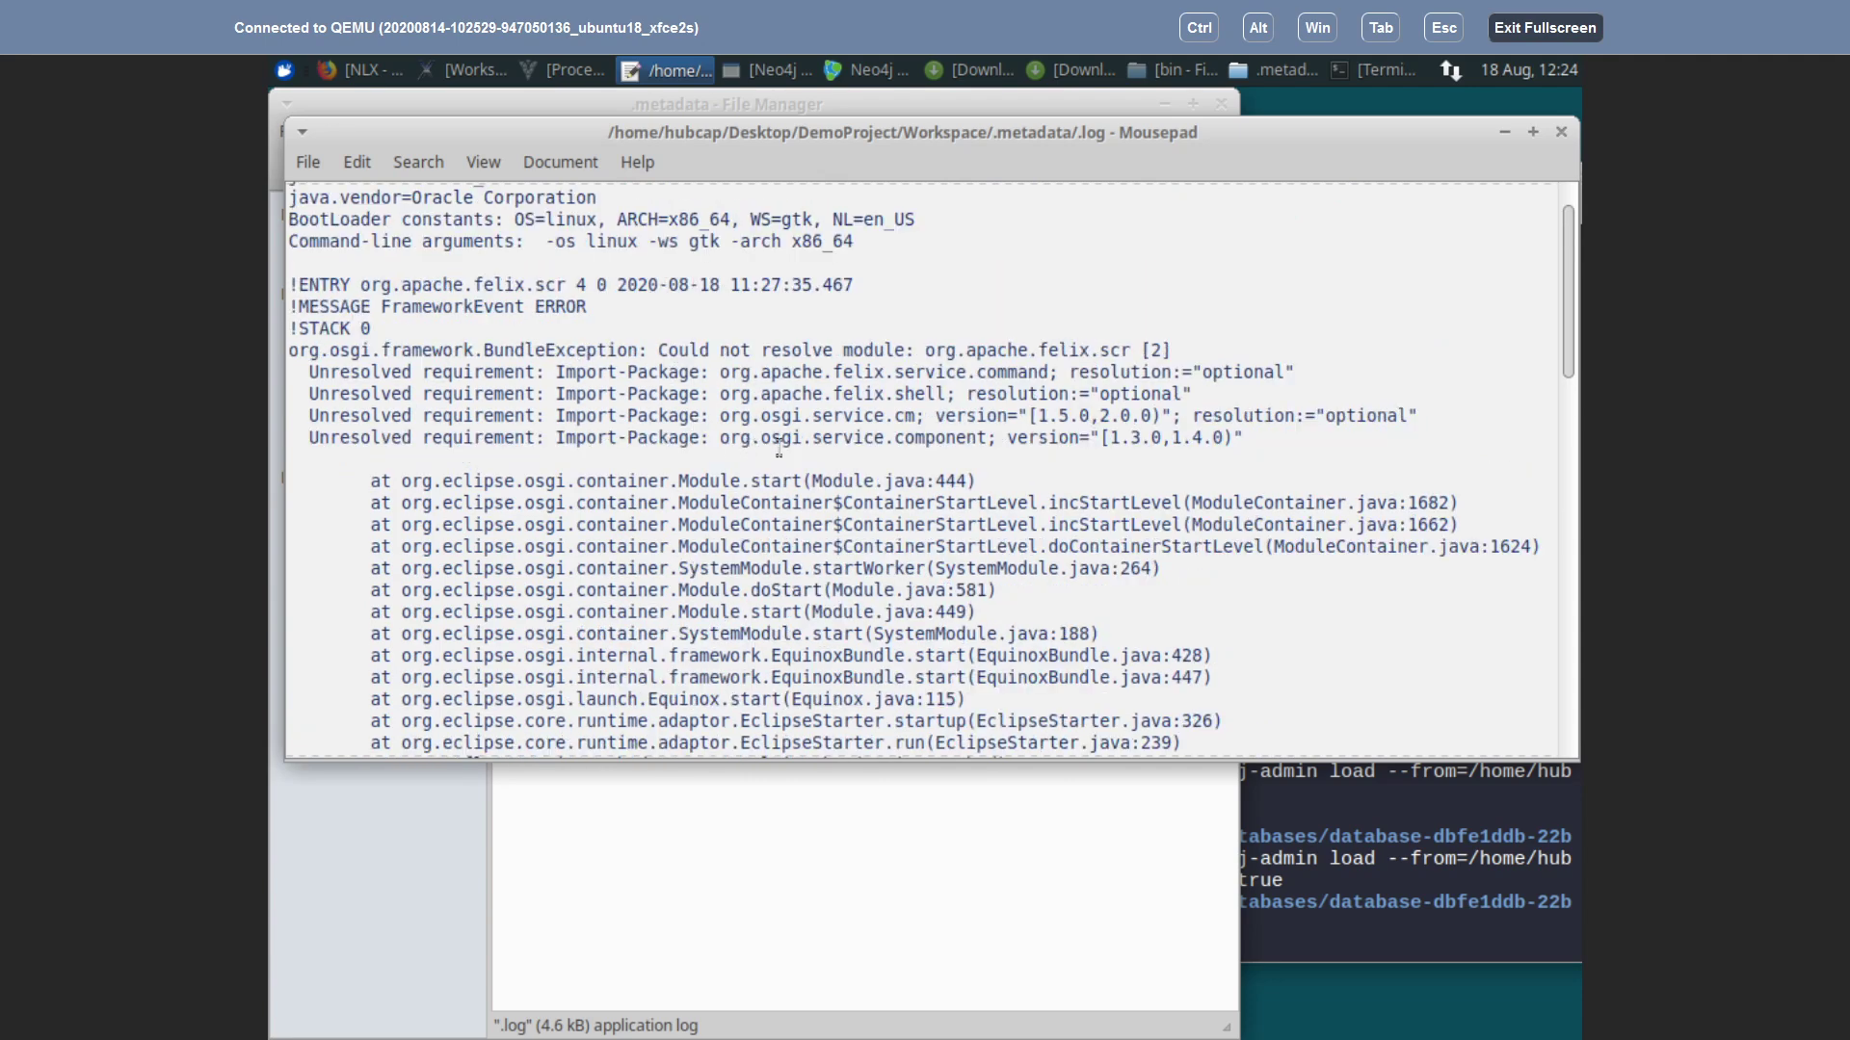
{"action": "scroll", "coordinate": [799, 443], "scroll_direction": "up", "scroll_amount": 1}
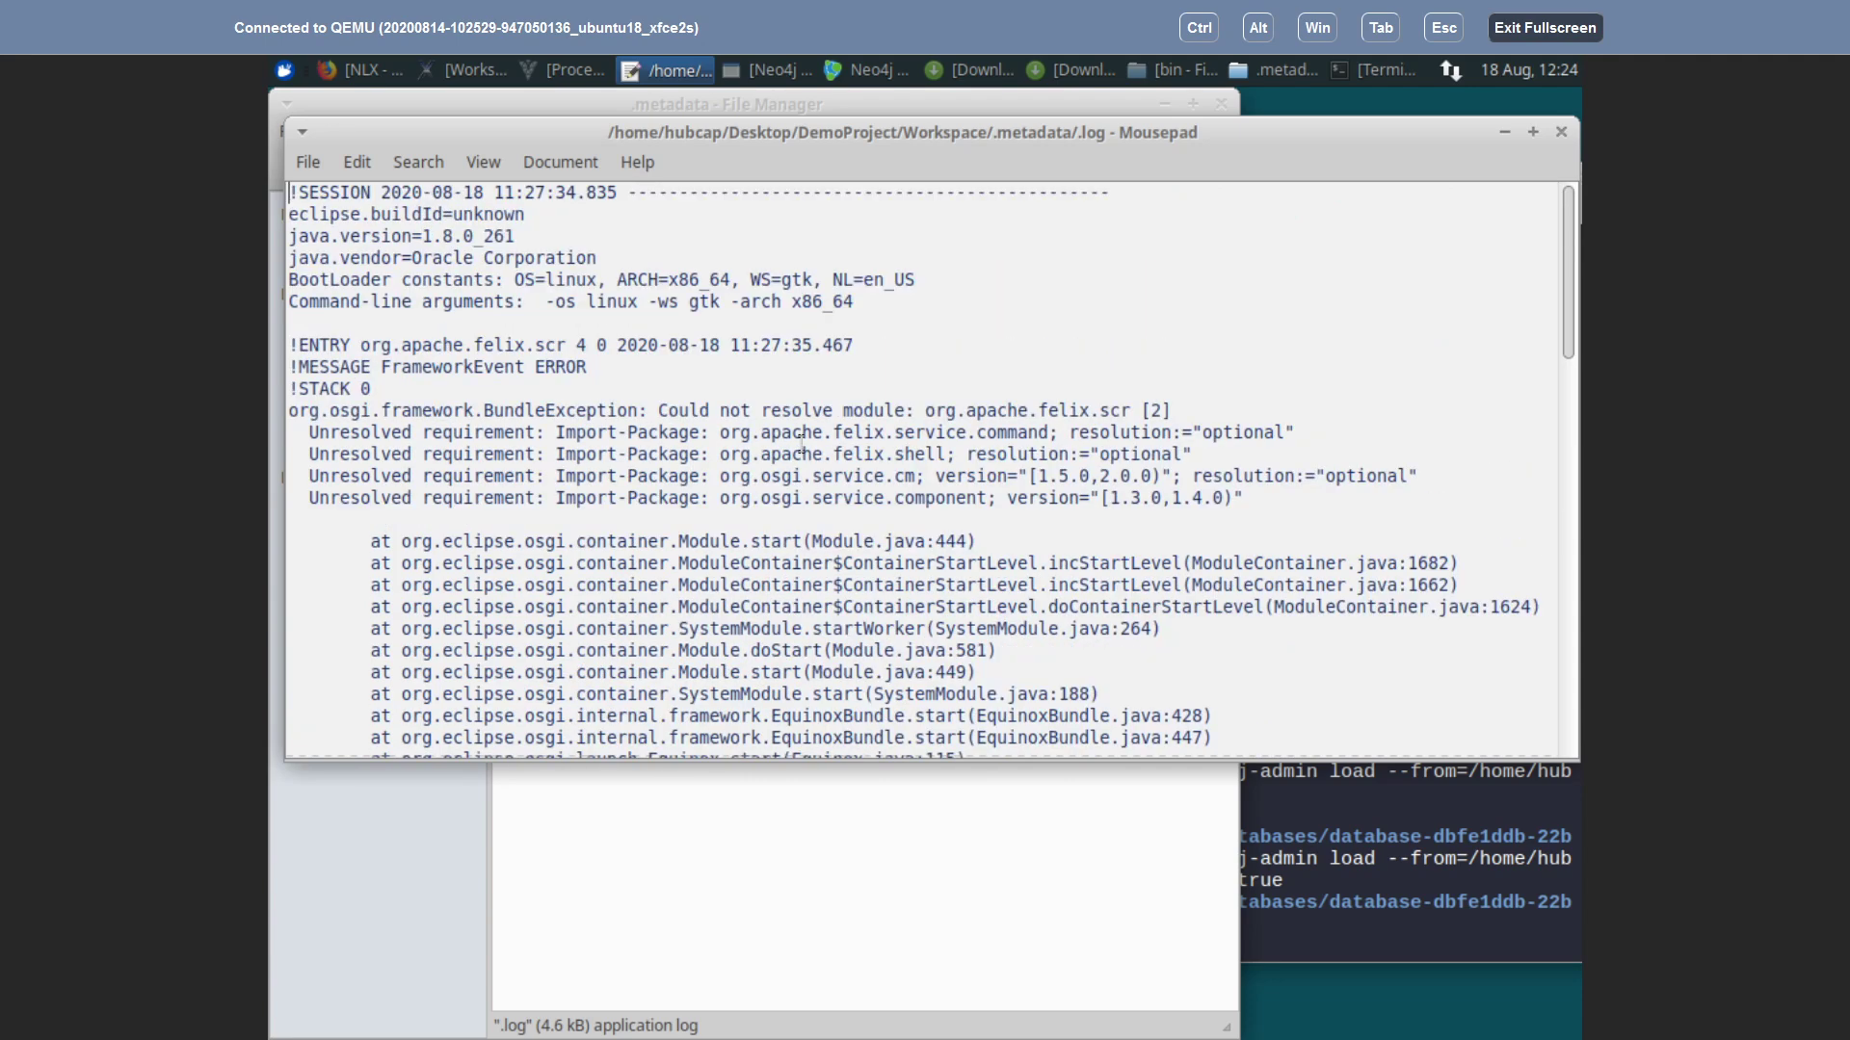
{"action": "scroll", "coordinate": [798, 443], "scroll_direction": "down", "scroll_amount": 15}
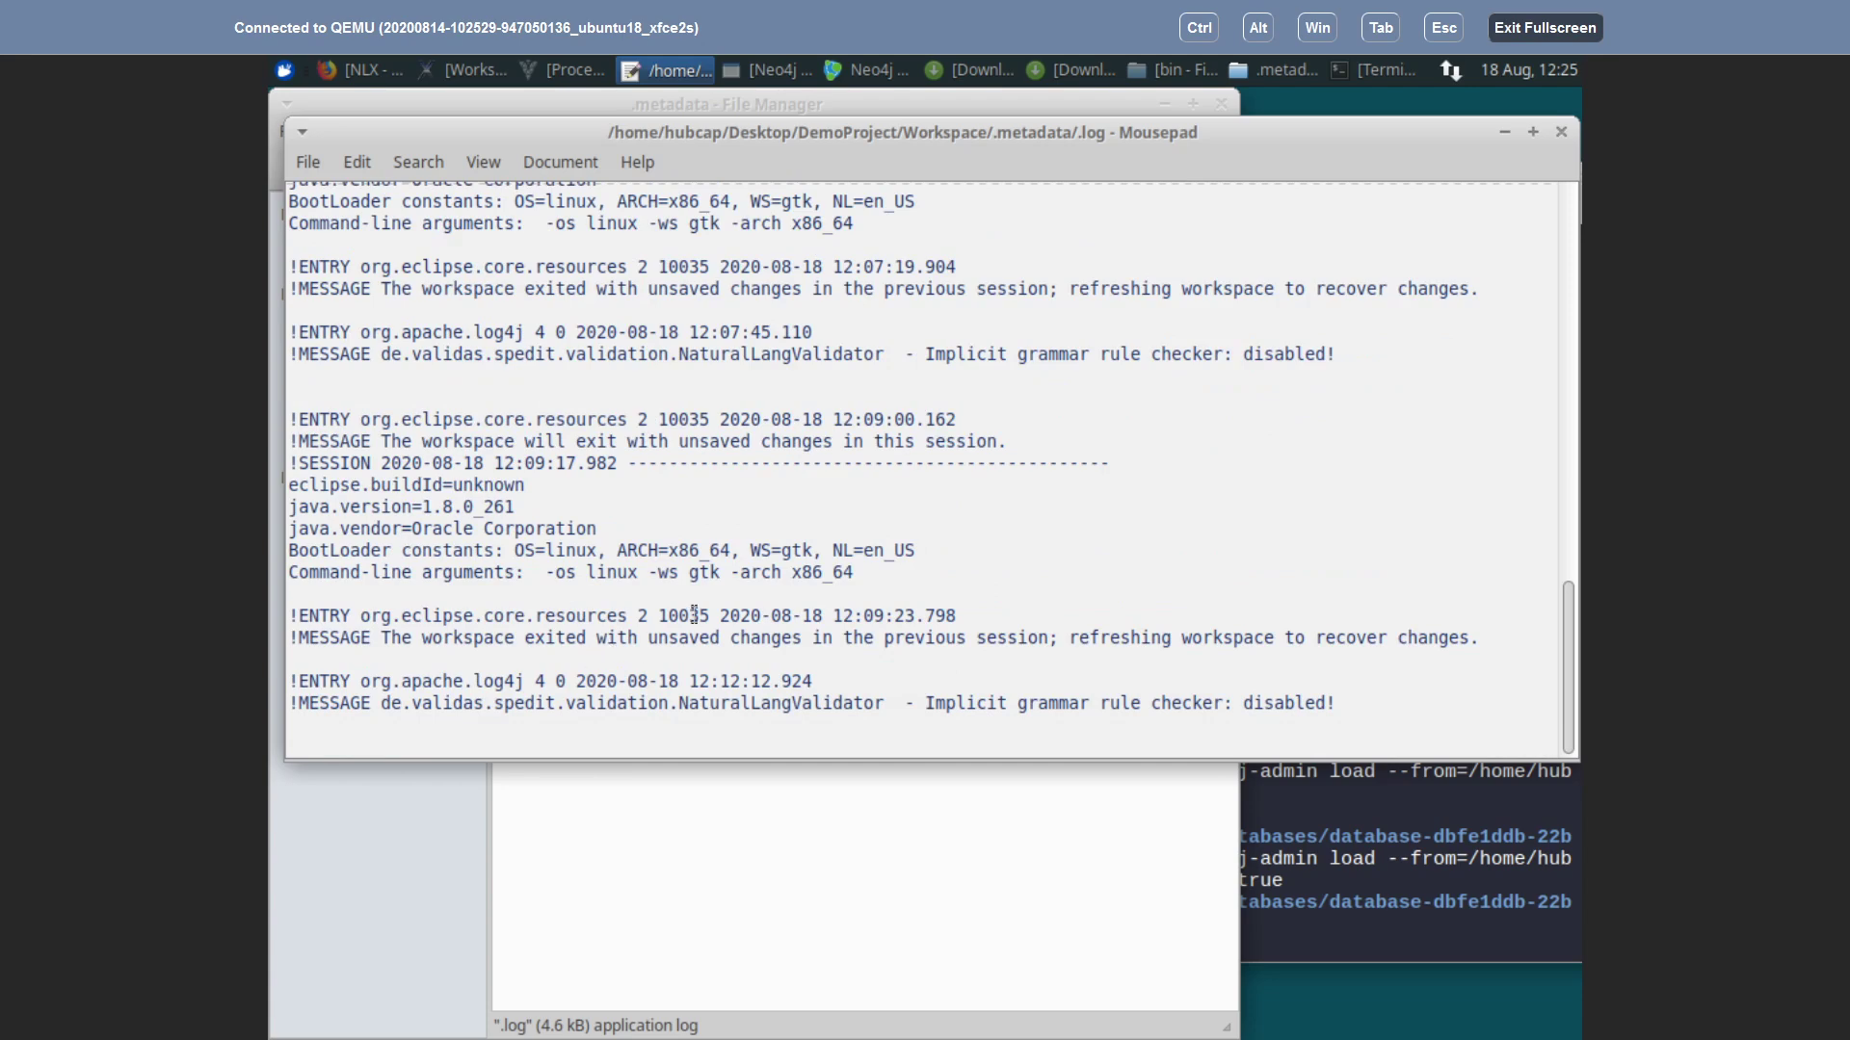
{"action": "scroll", "coordinate": [694, 614], "scroll_direction": "up", "scroll_amount": 1}
{"action": "scroll", "coordinate": [693, 613], "scroll_direction": "up", "scroll_amount": 1}
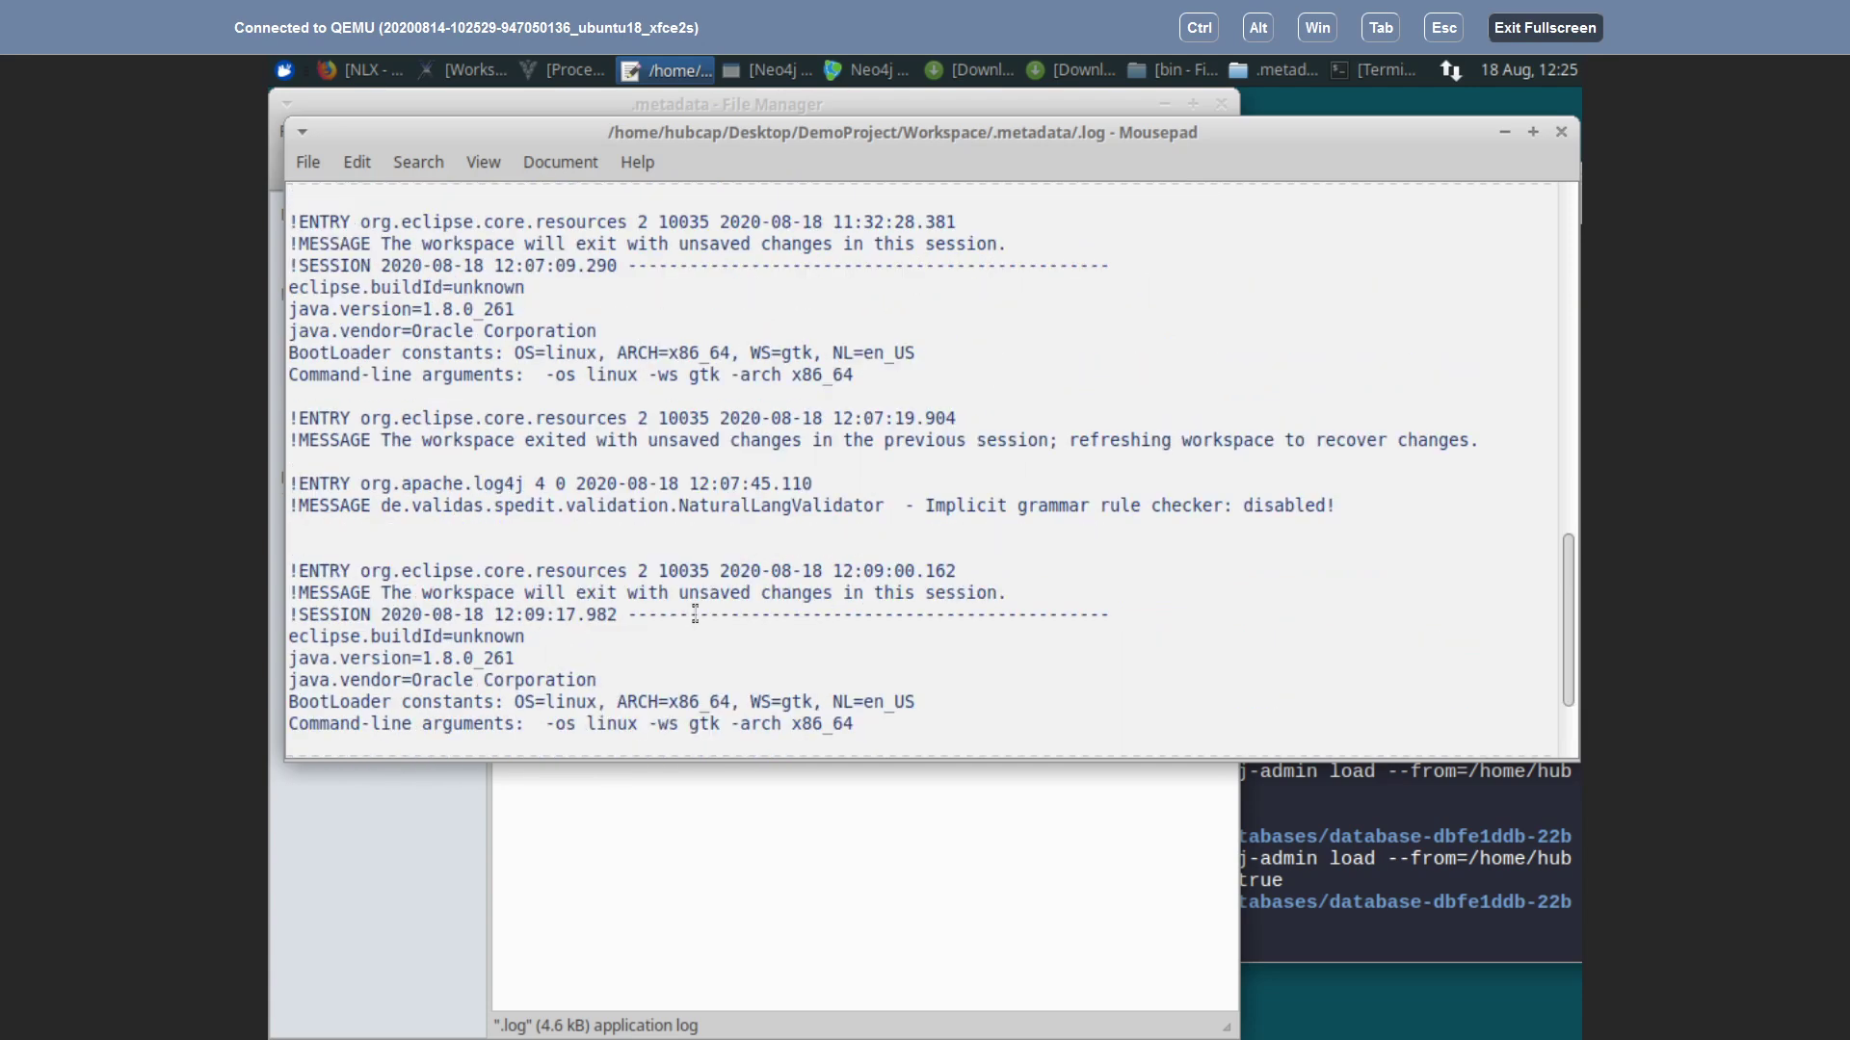
{"action": "scroll", "coordinate": [685, 473], "scroll_direction": "up", "scroll_amount": 5}
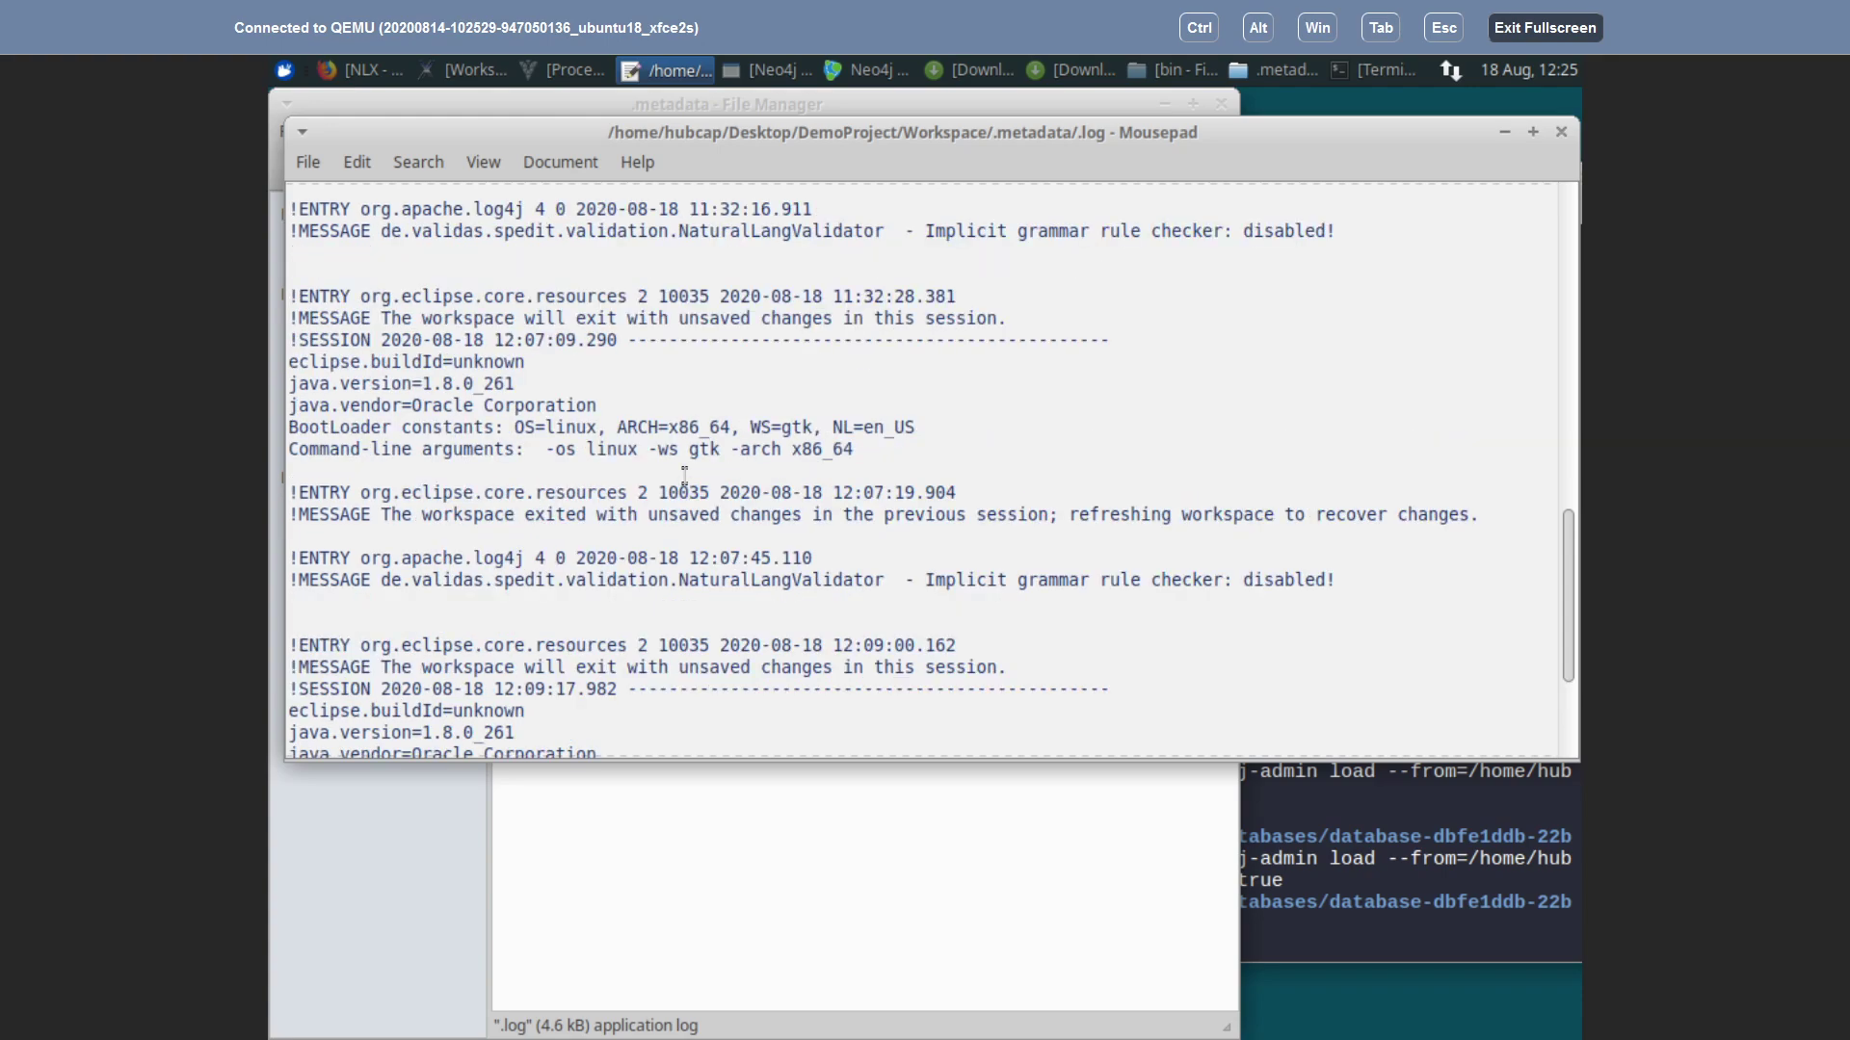
{"action": "scroll", "coordinate": [685, 476], "scroll_direction": "up", "scroll_amount": 1}
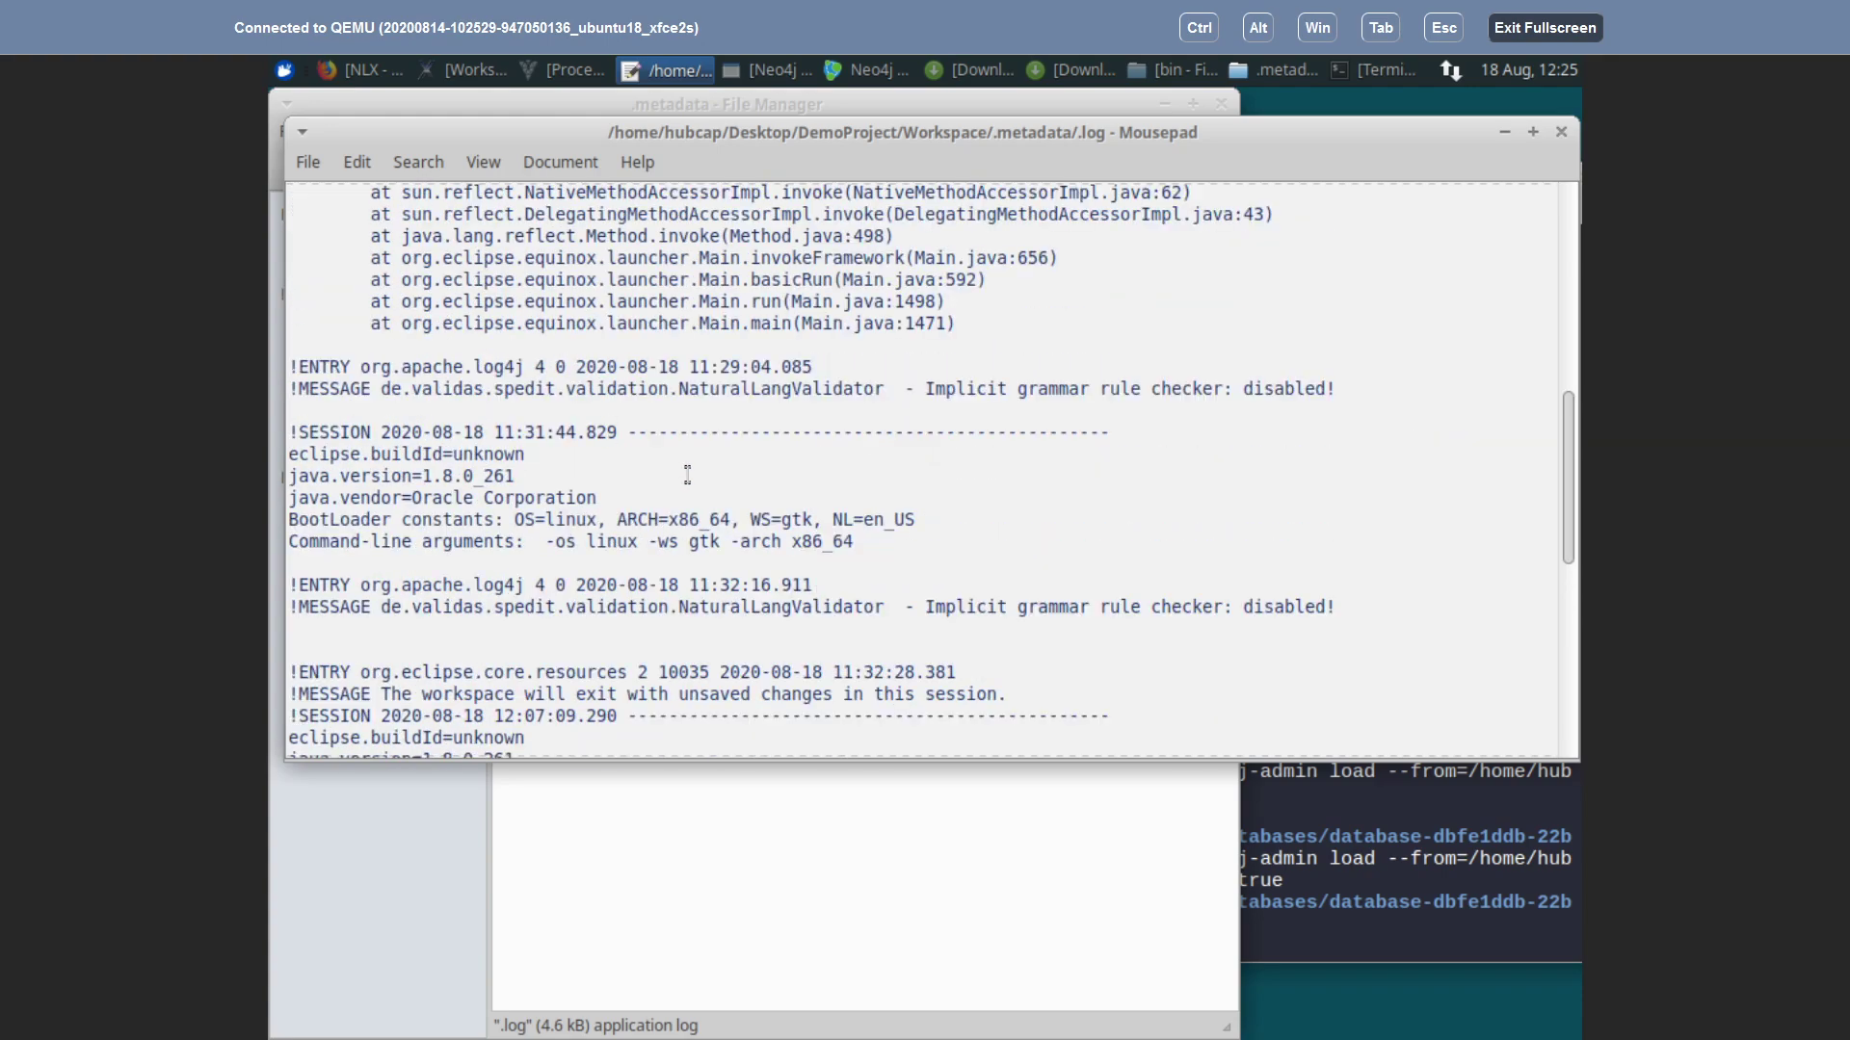
{"action": "scroll", "coordinate": [687, 474], "scroll_direction": "down", "scroll_amount": 3}
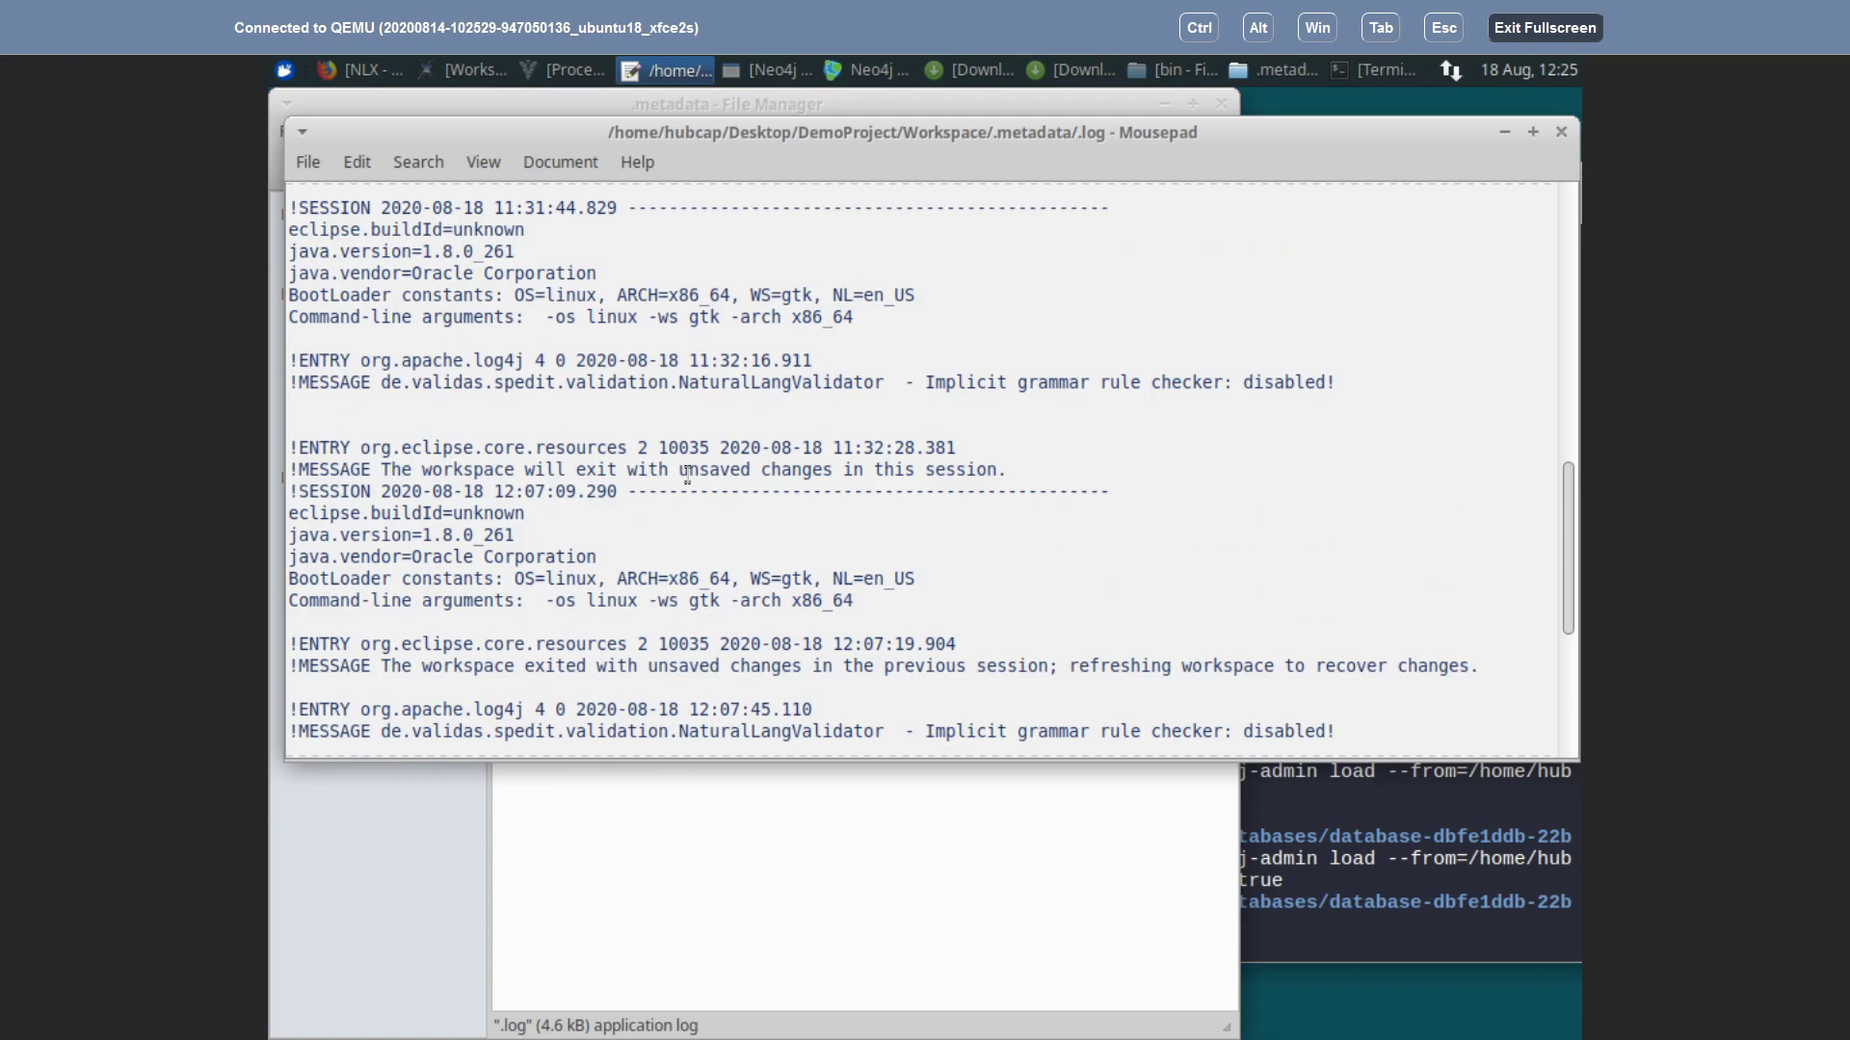
{"action": "scroll", "coordinate": [687, 474], "scroll_direction": "up", "scroll_amount": 3}
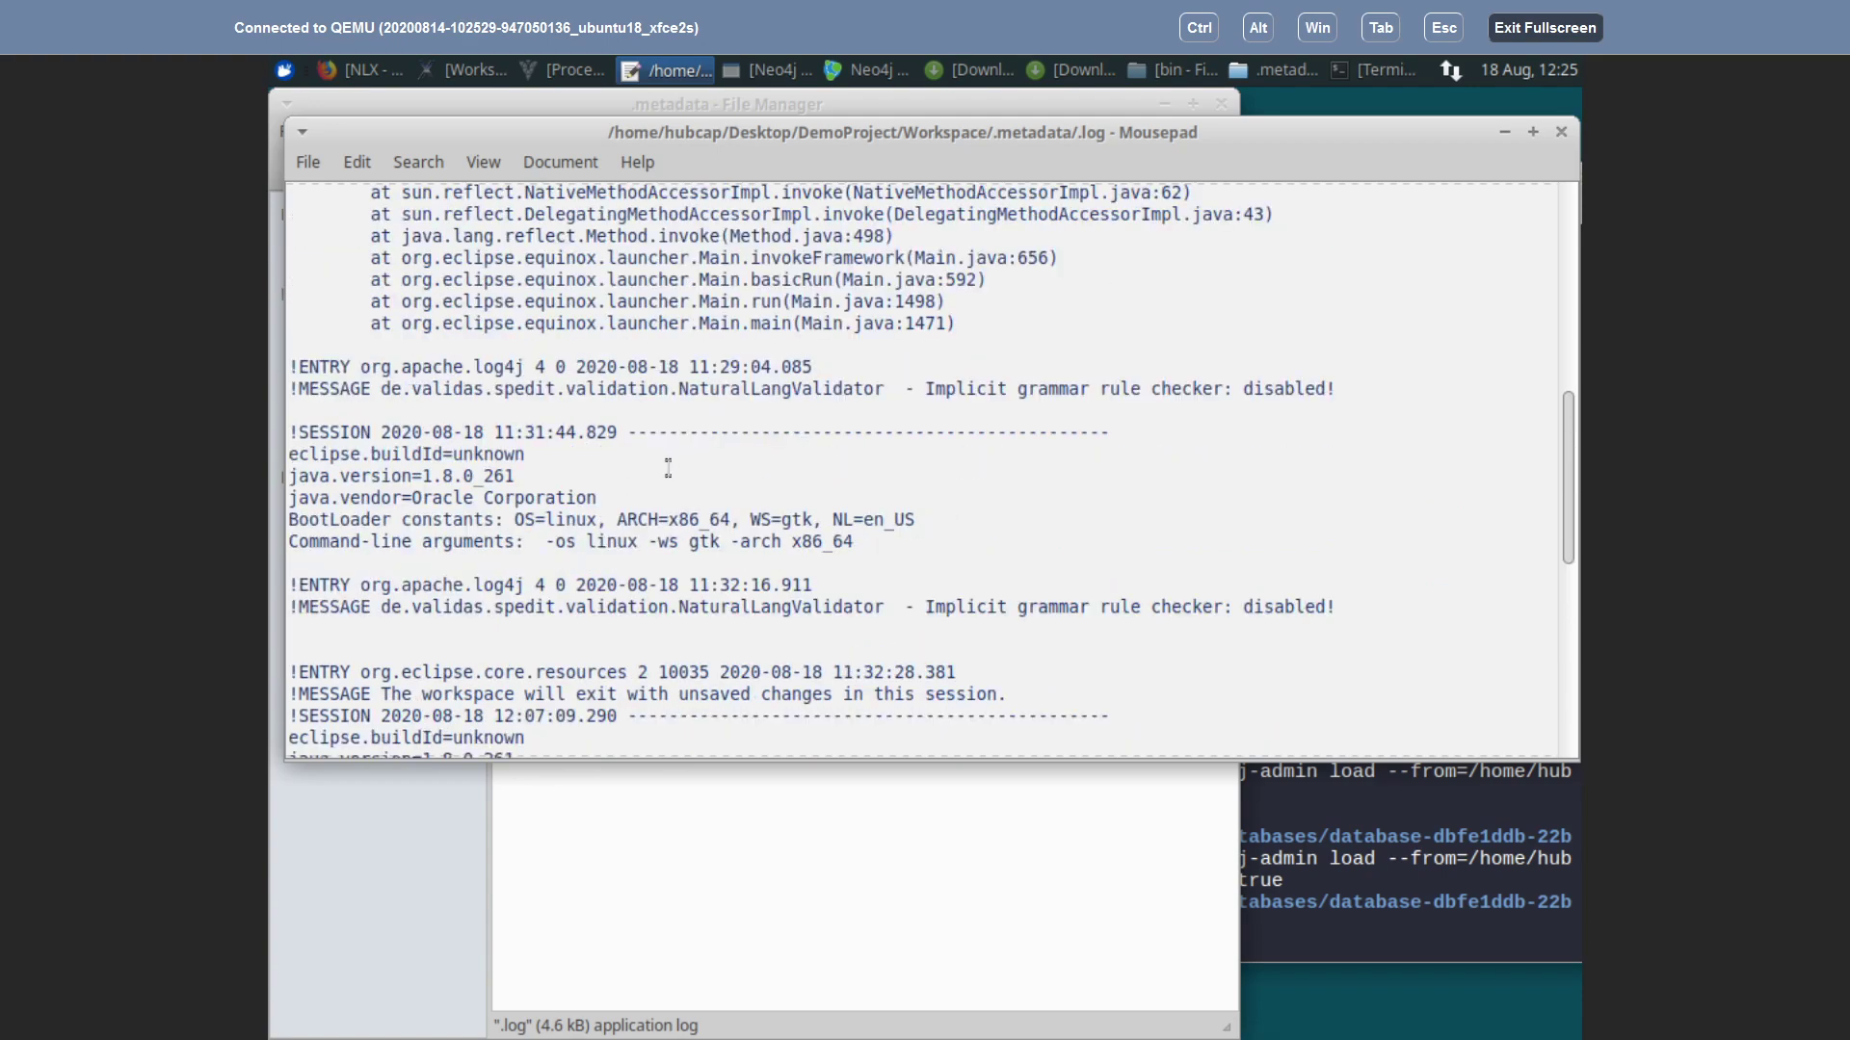
{"action": "key", "text": "alt+Tab"}
{"action": "left_click", "coordinate": [810, 314]}
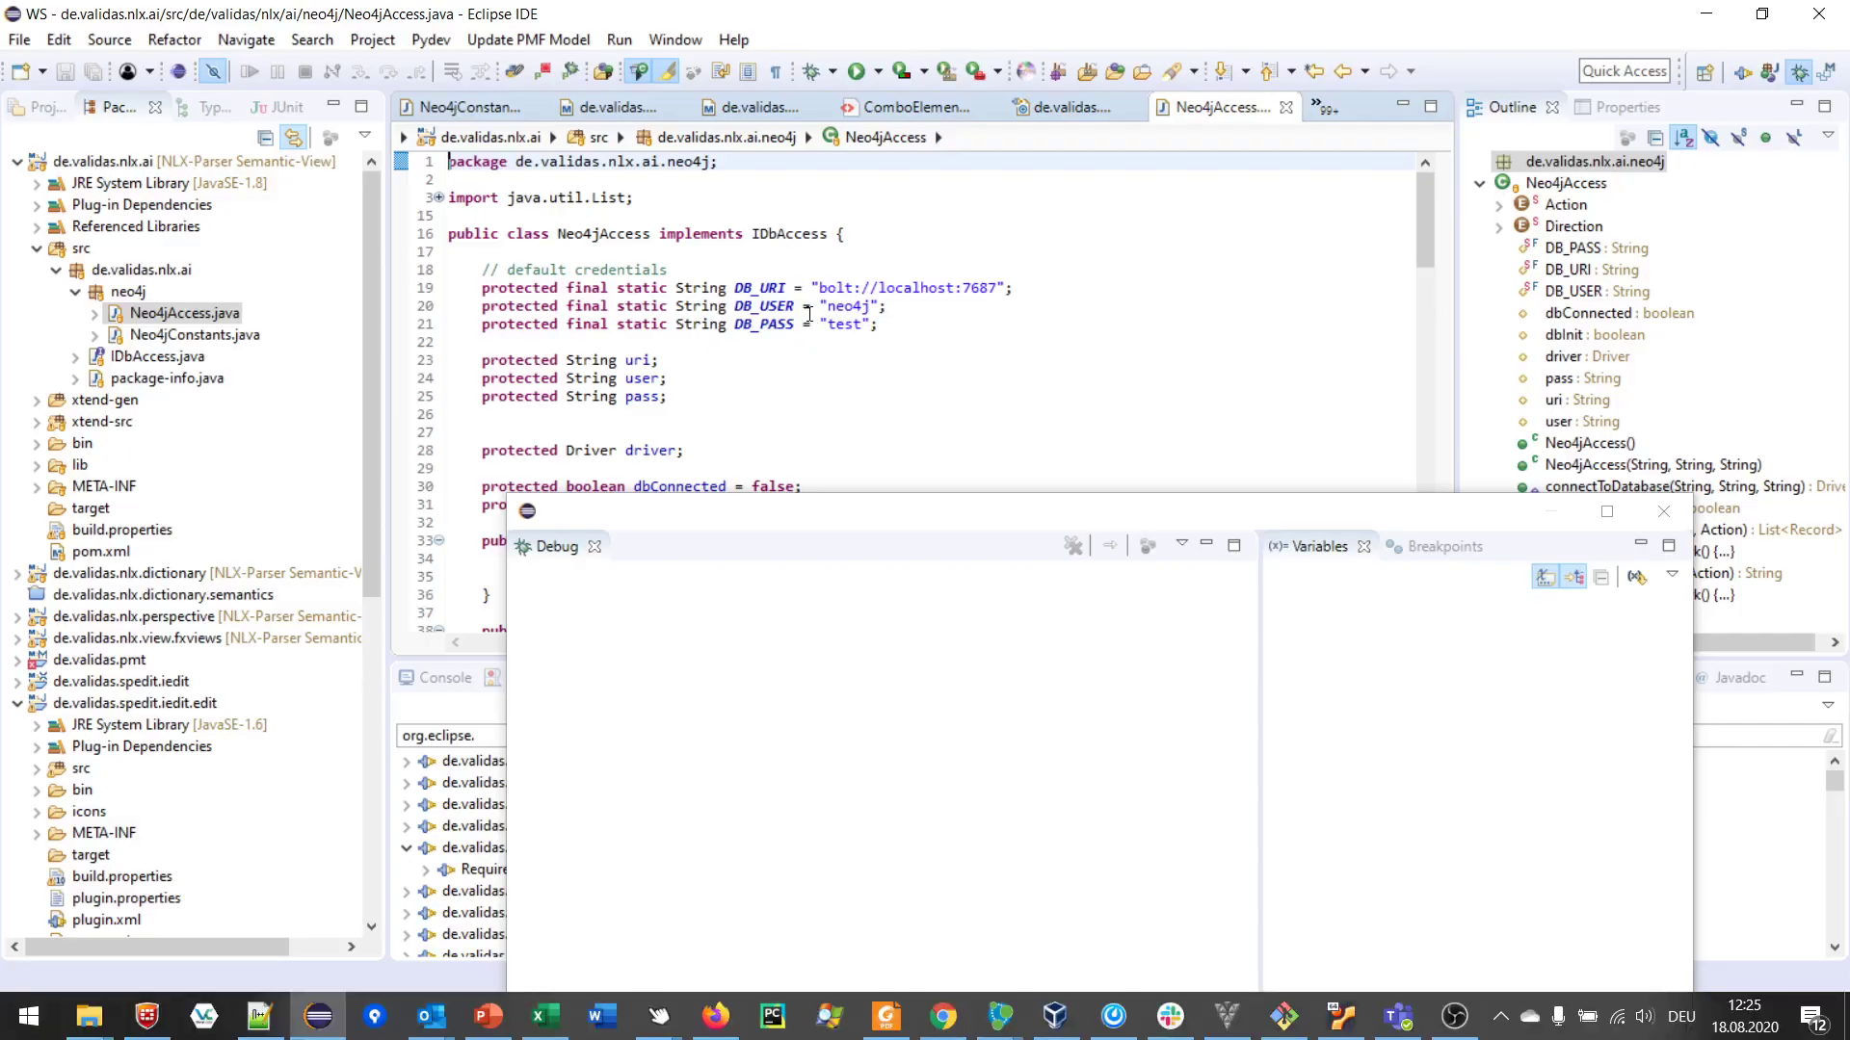
{"action": "key", "text": "alt+Tab"}
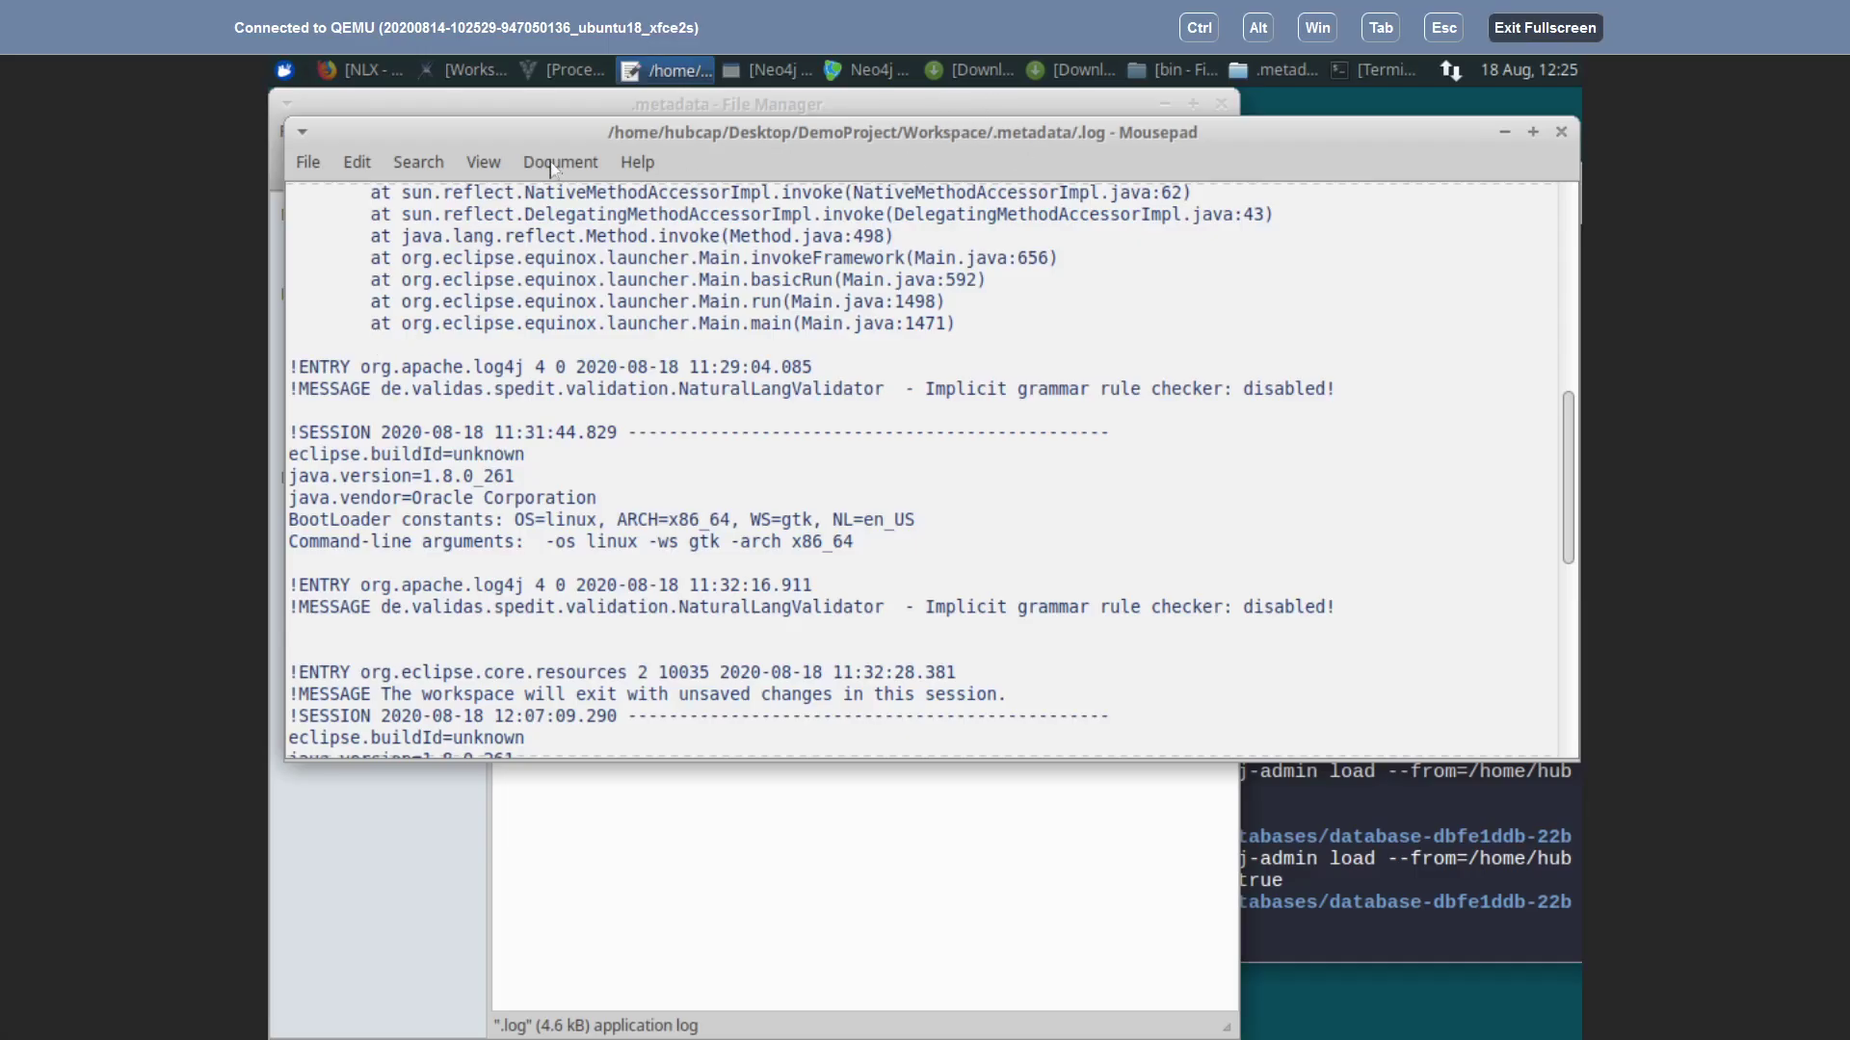
Step: In the file manager, browse into the de.validas.nlx.test project folder and sort its files by name
{"action": "left_click", "coordinate": [1505, 132]}
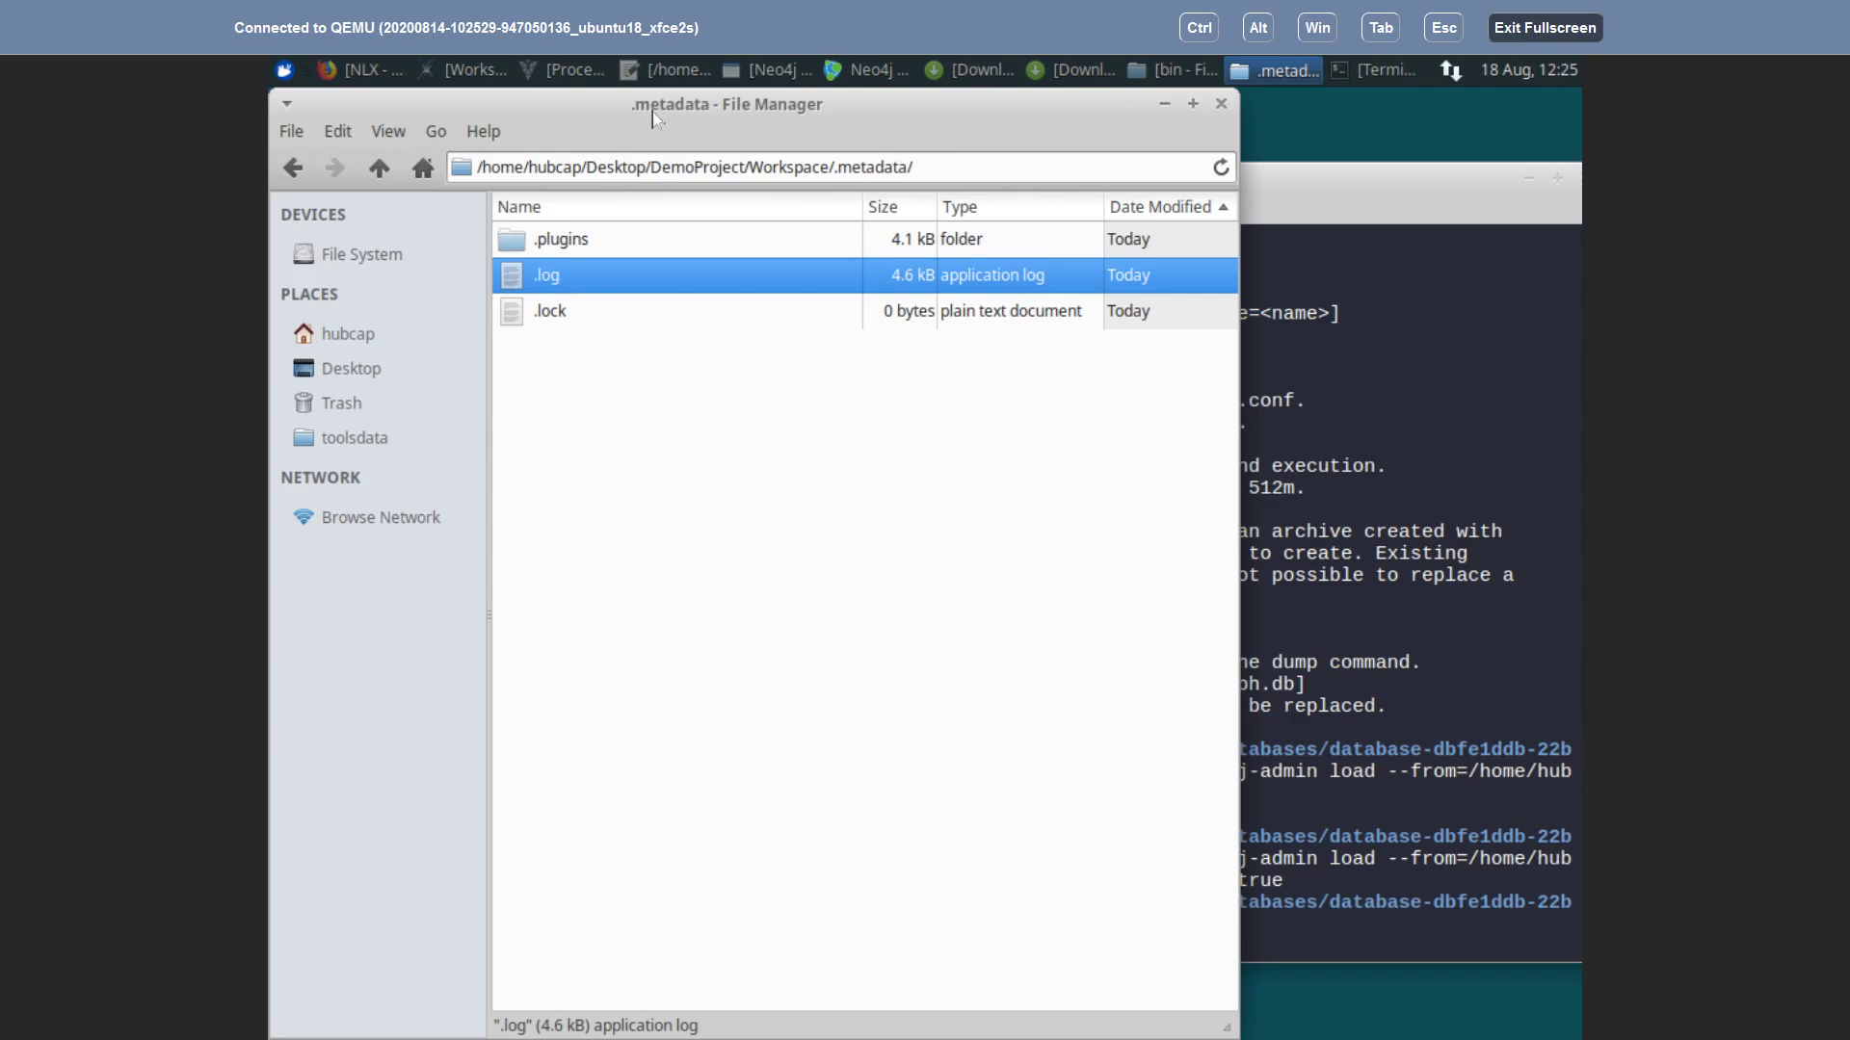
{"action": "left_click", "coordinate": [375, 174]}
{"action": "left_click", "coordinate": [375, 173]}
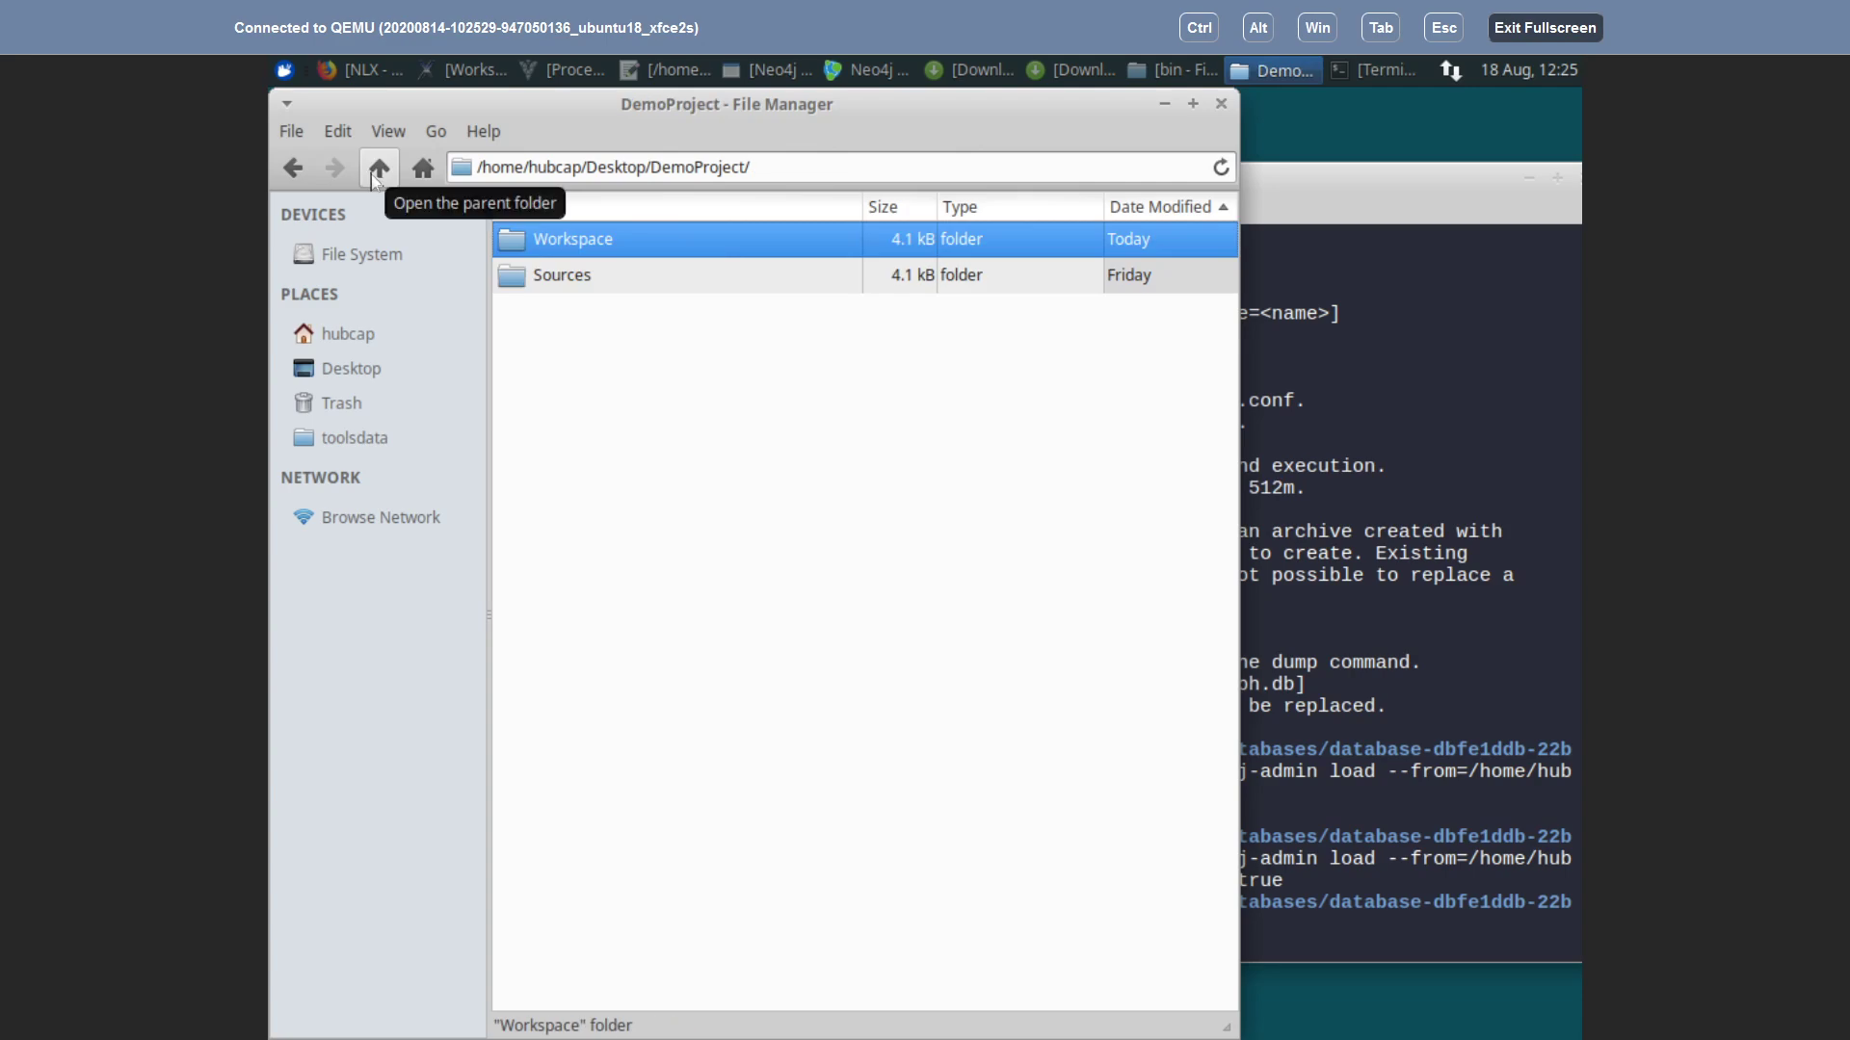
{"action": "double_click", "coordinate": [567, 278]}
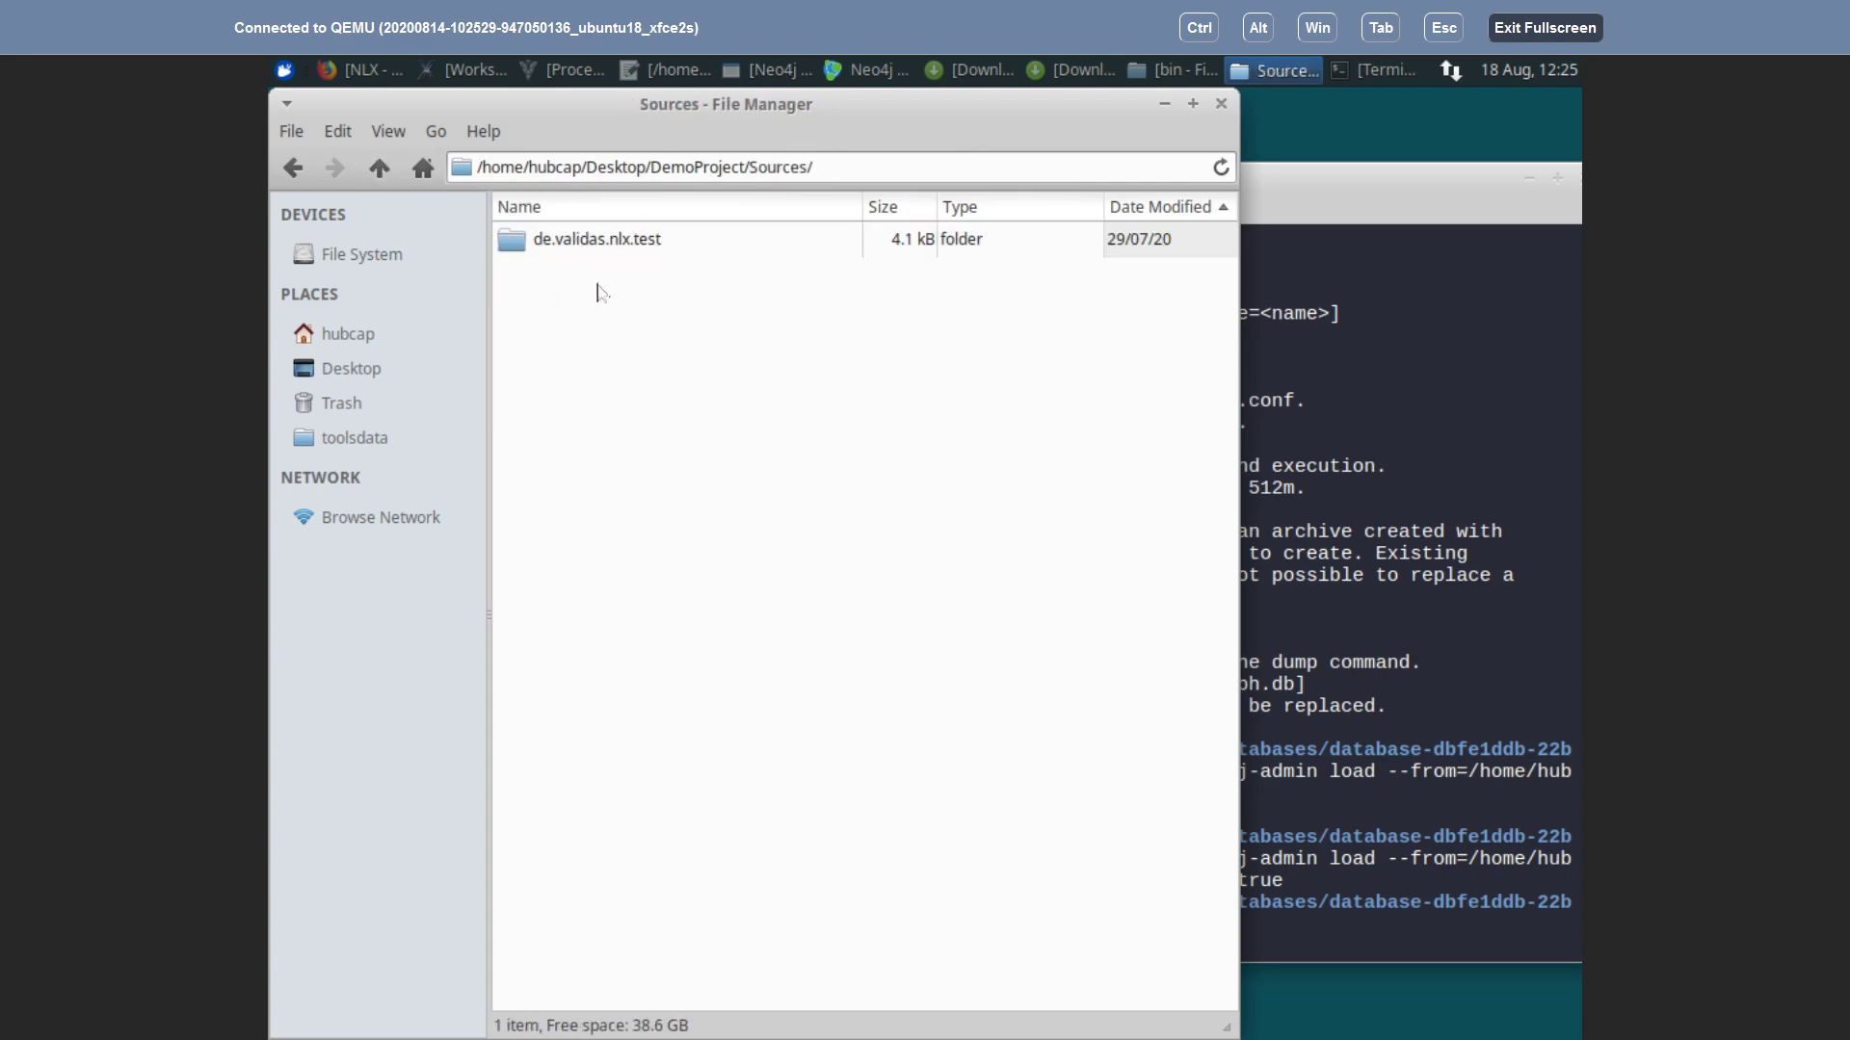
{"action": "double_click", "coordinate": [520, 249]}
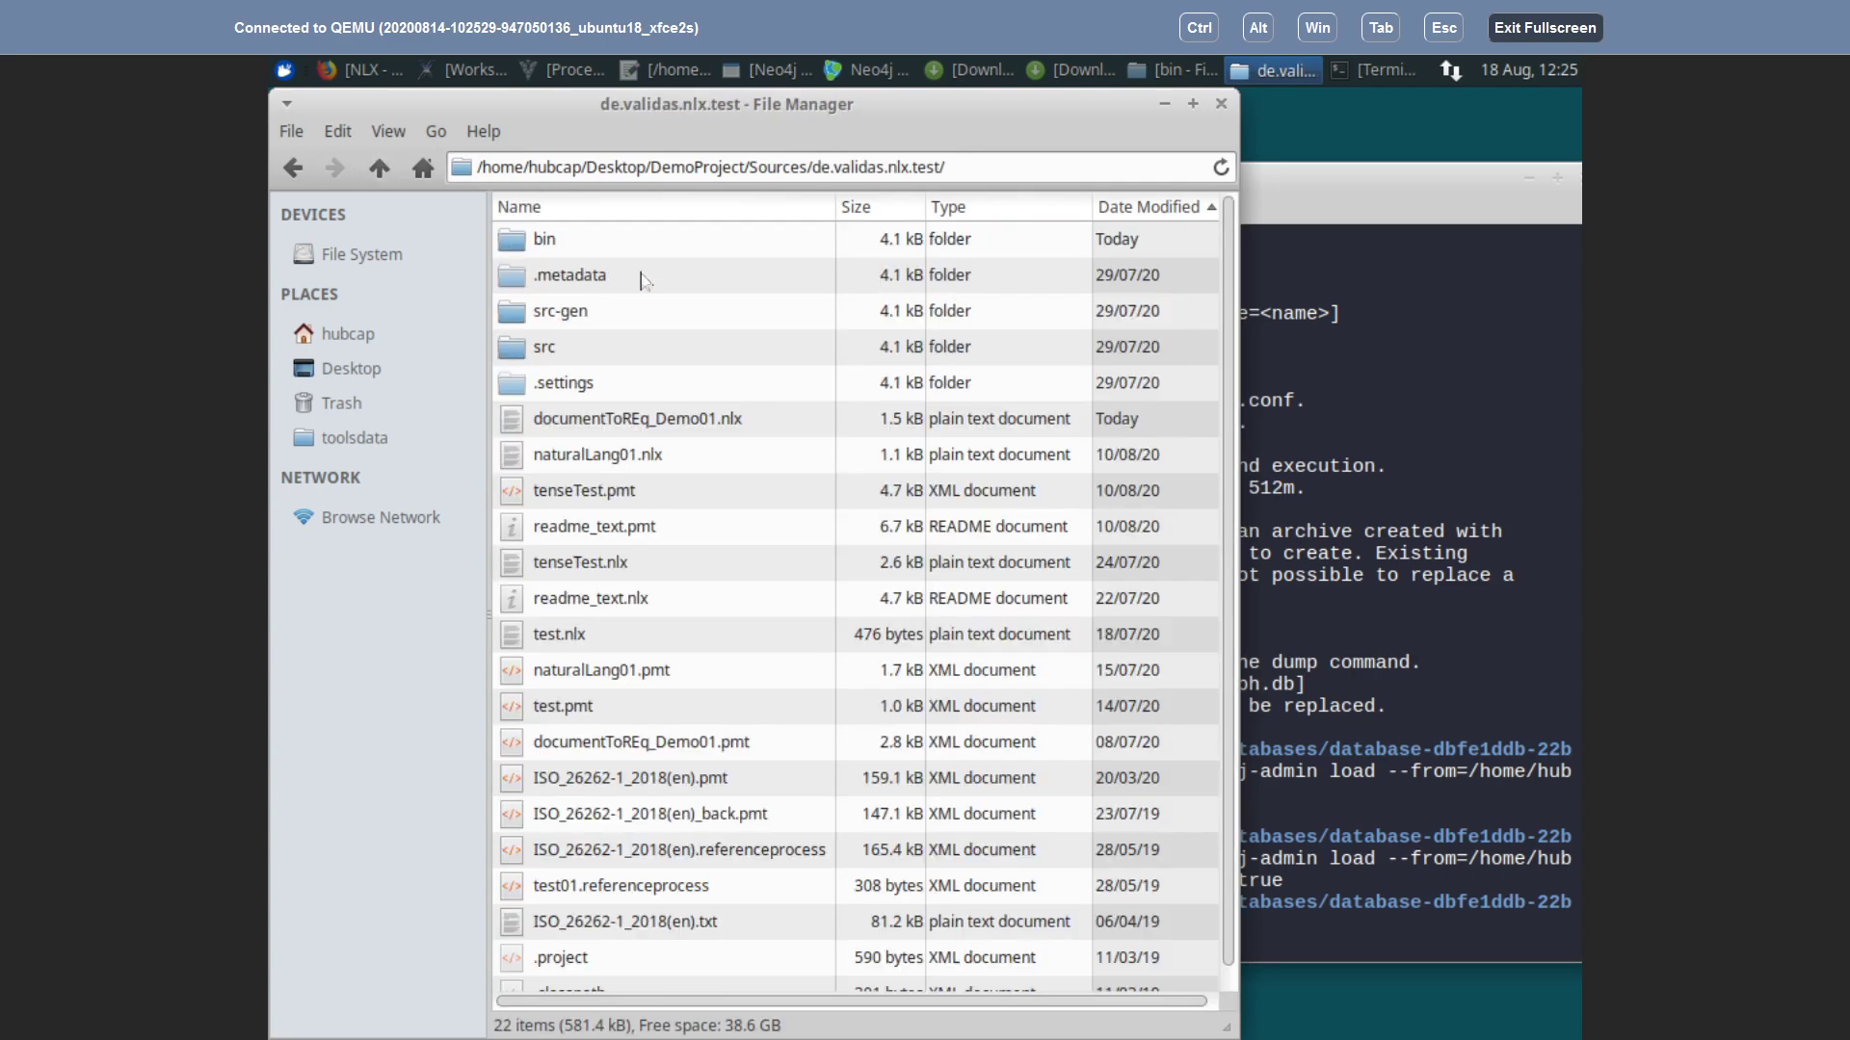
{"action": "left_click", "coordinate": [570, 424]}
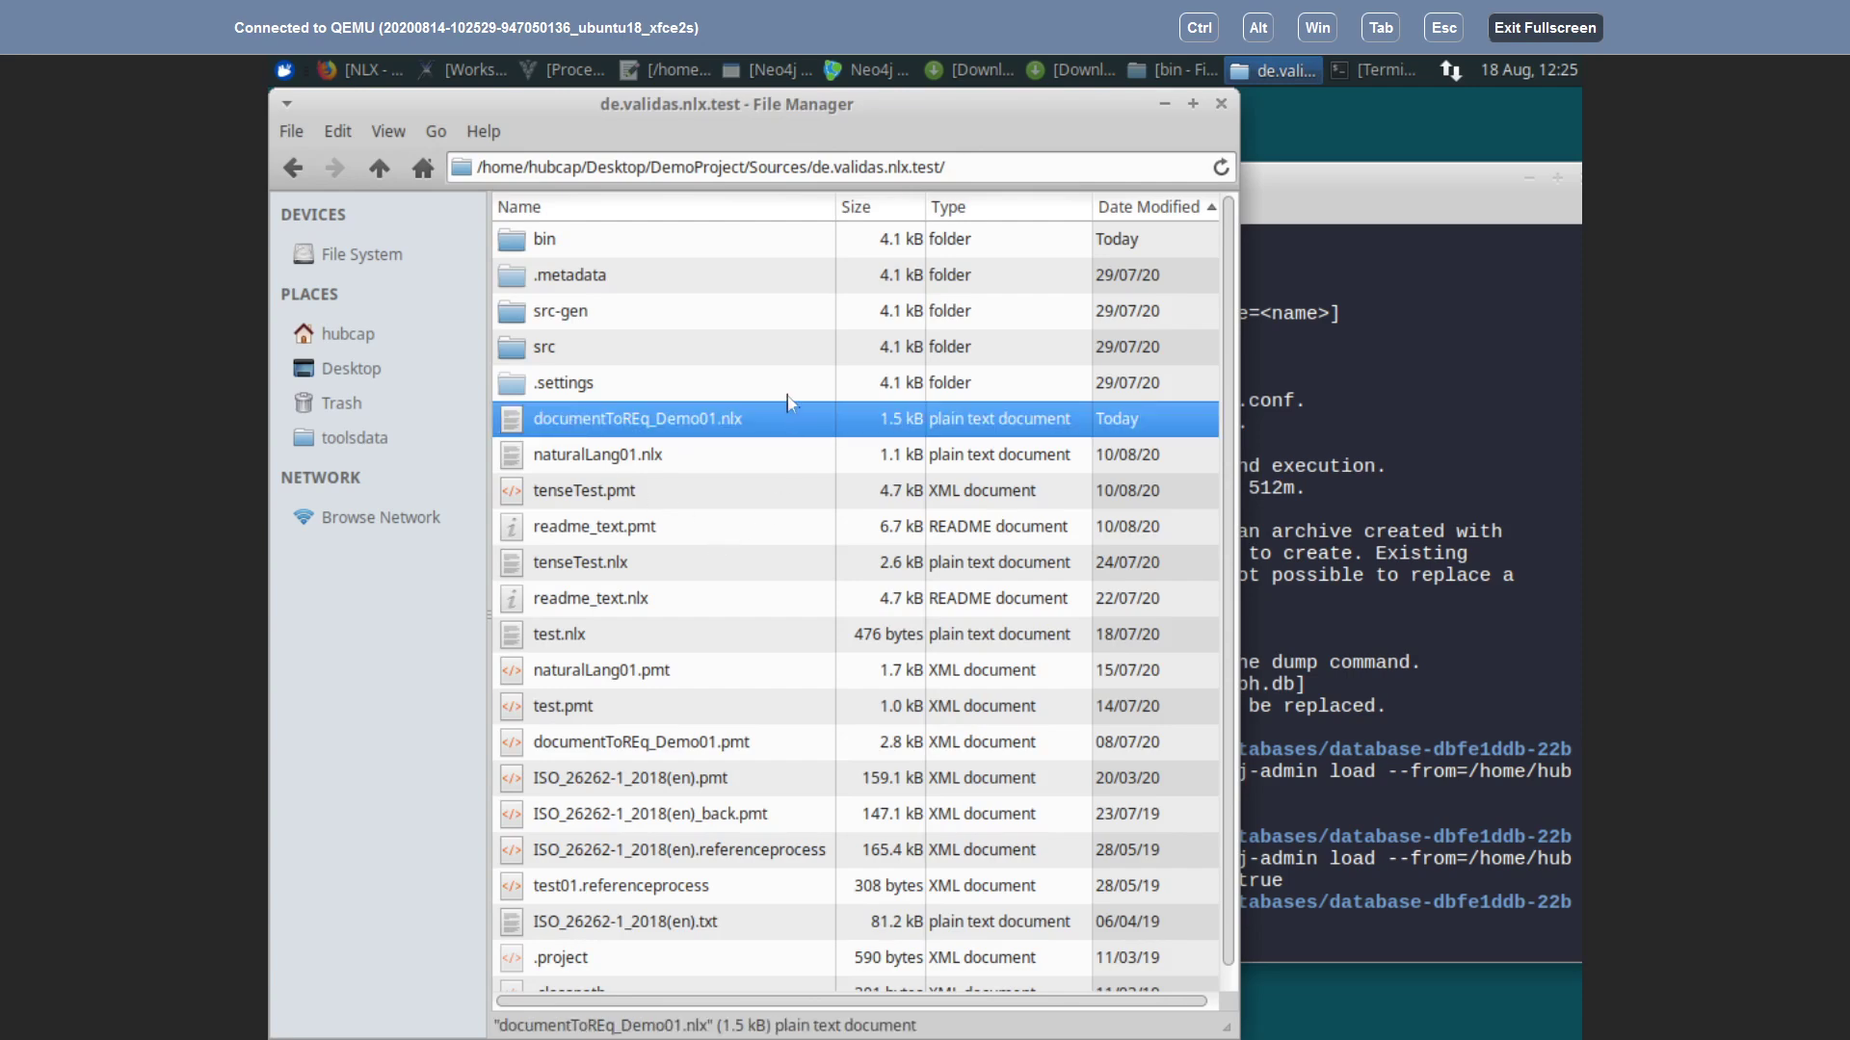
{"action": "left_click", "coordinate": [581, 207]}
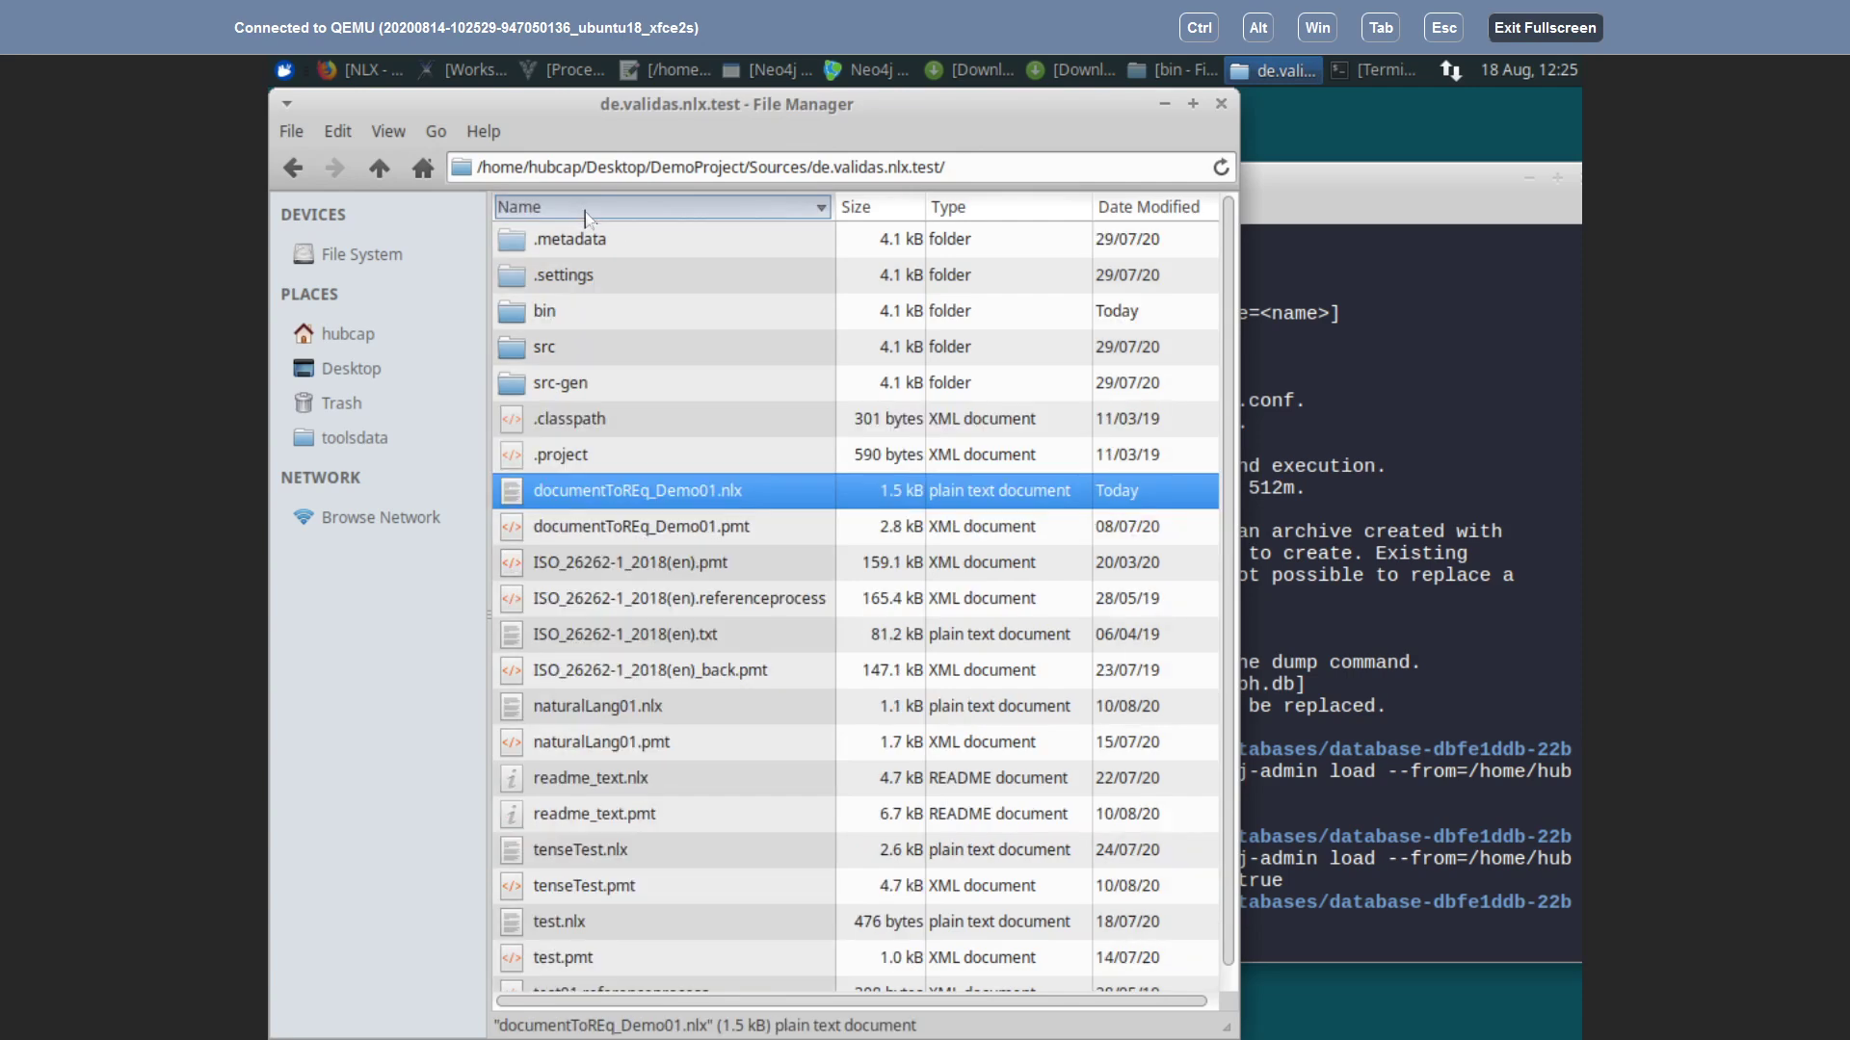
Step: Cut documentToREq_Demo01.pmt and paste it into DemoProject's Sources folder
{"action": "left_click", "coordinate": [634, 532]}
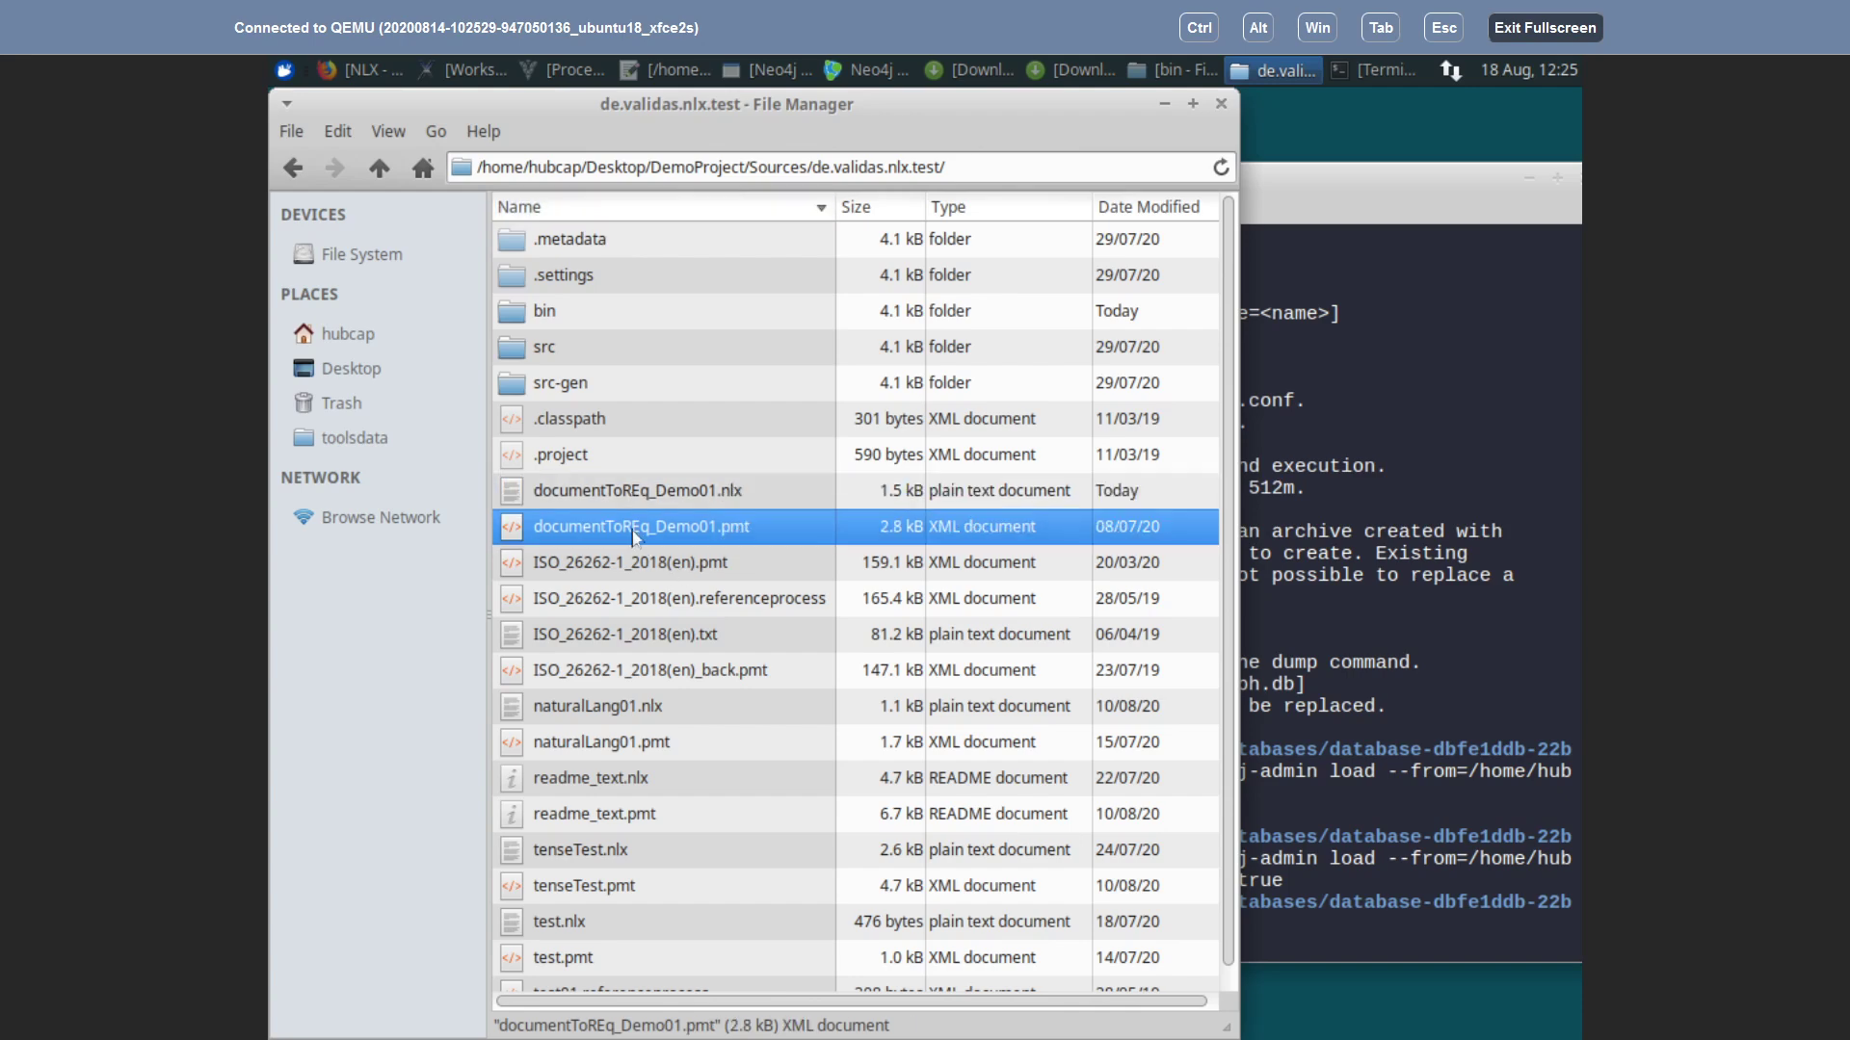
{"action": "right_click", "coordinate": [633, 536]}
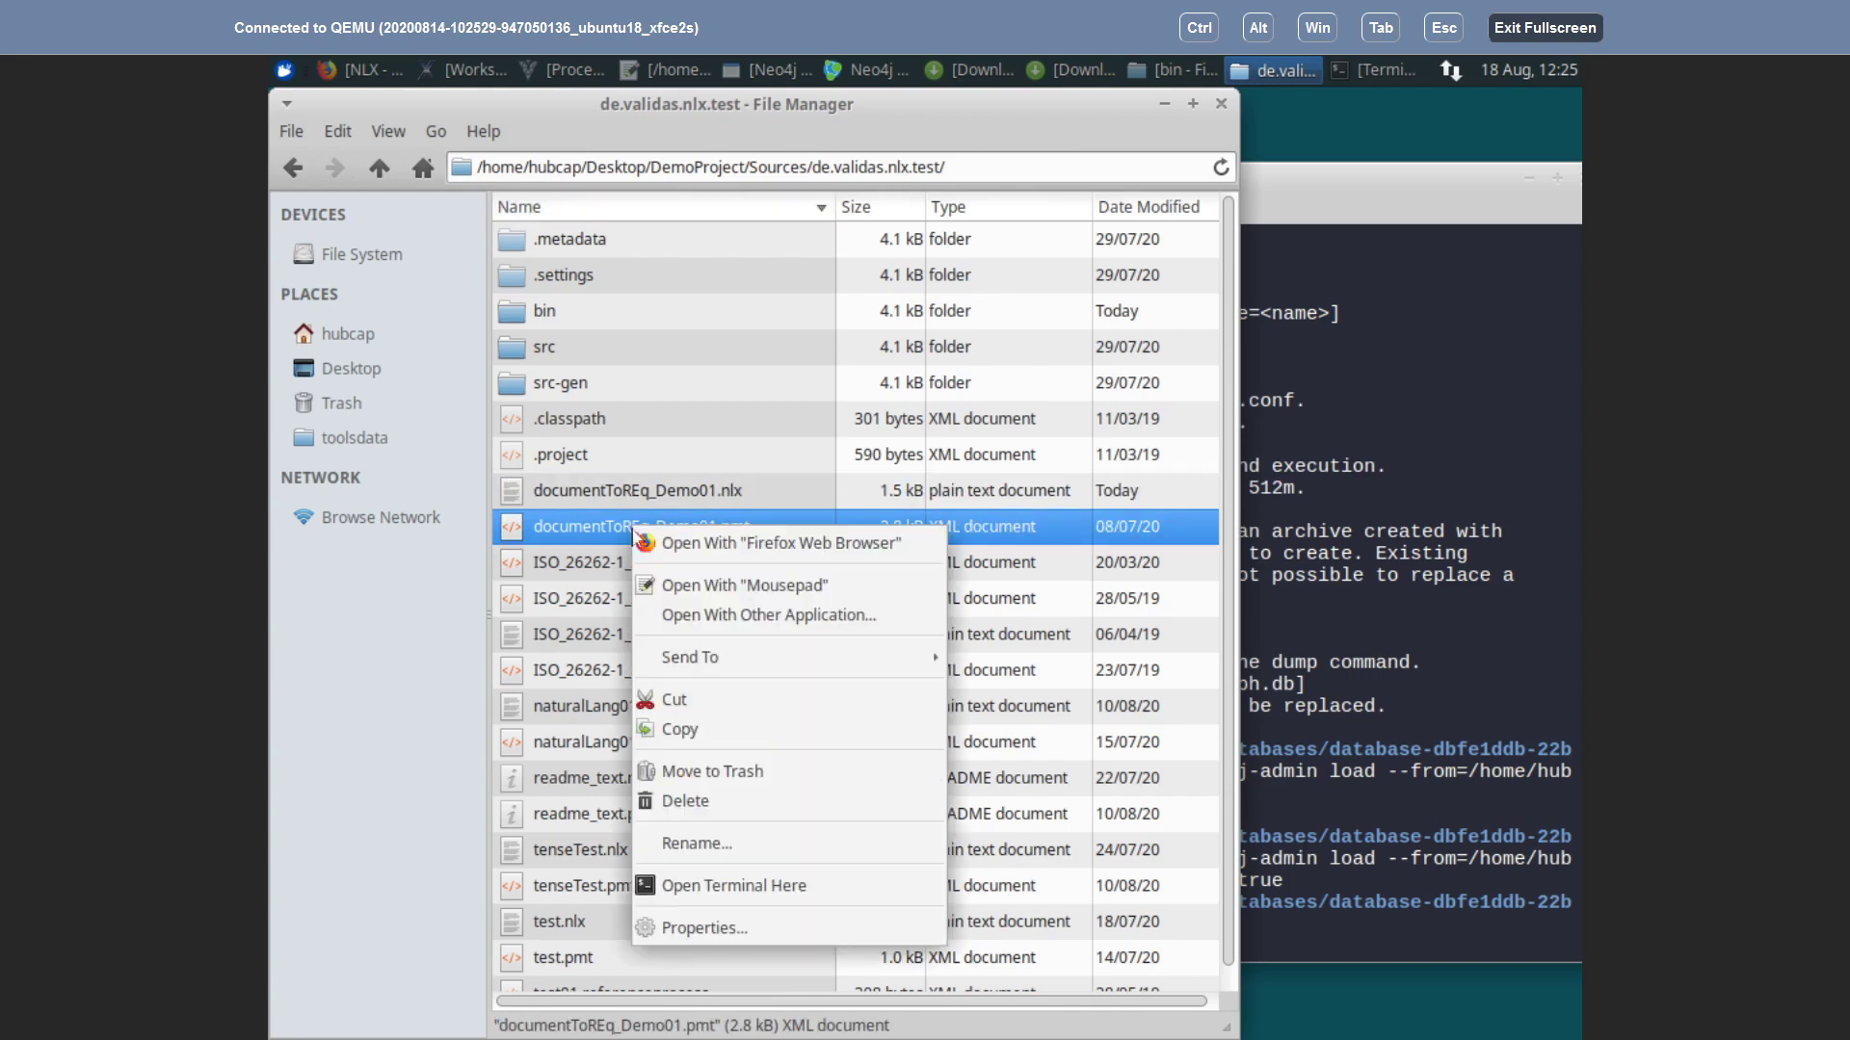
{"action": "left_click", "coordinate": [666, 710]}
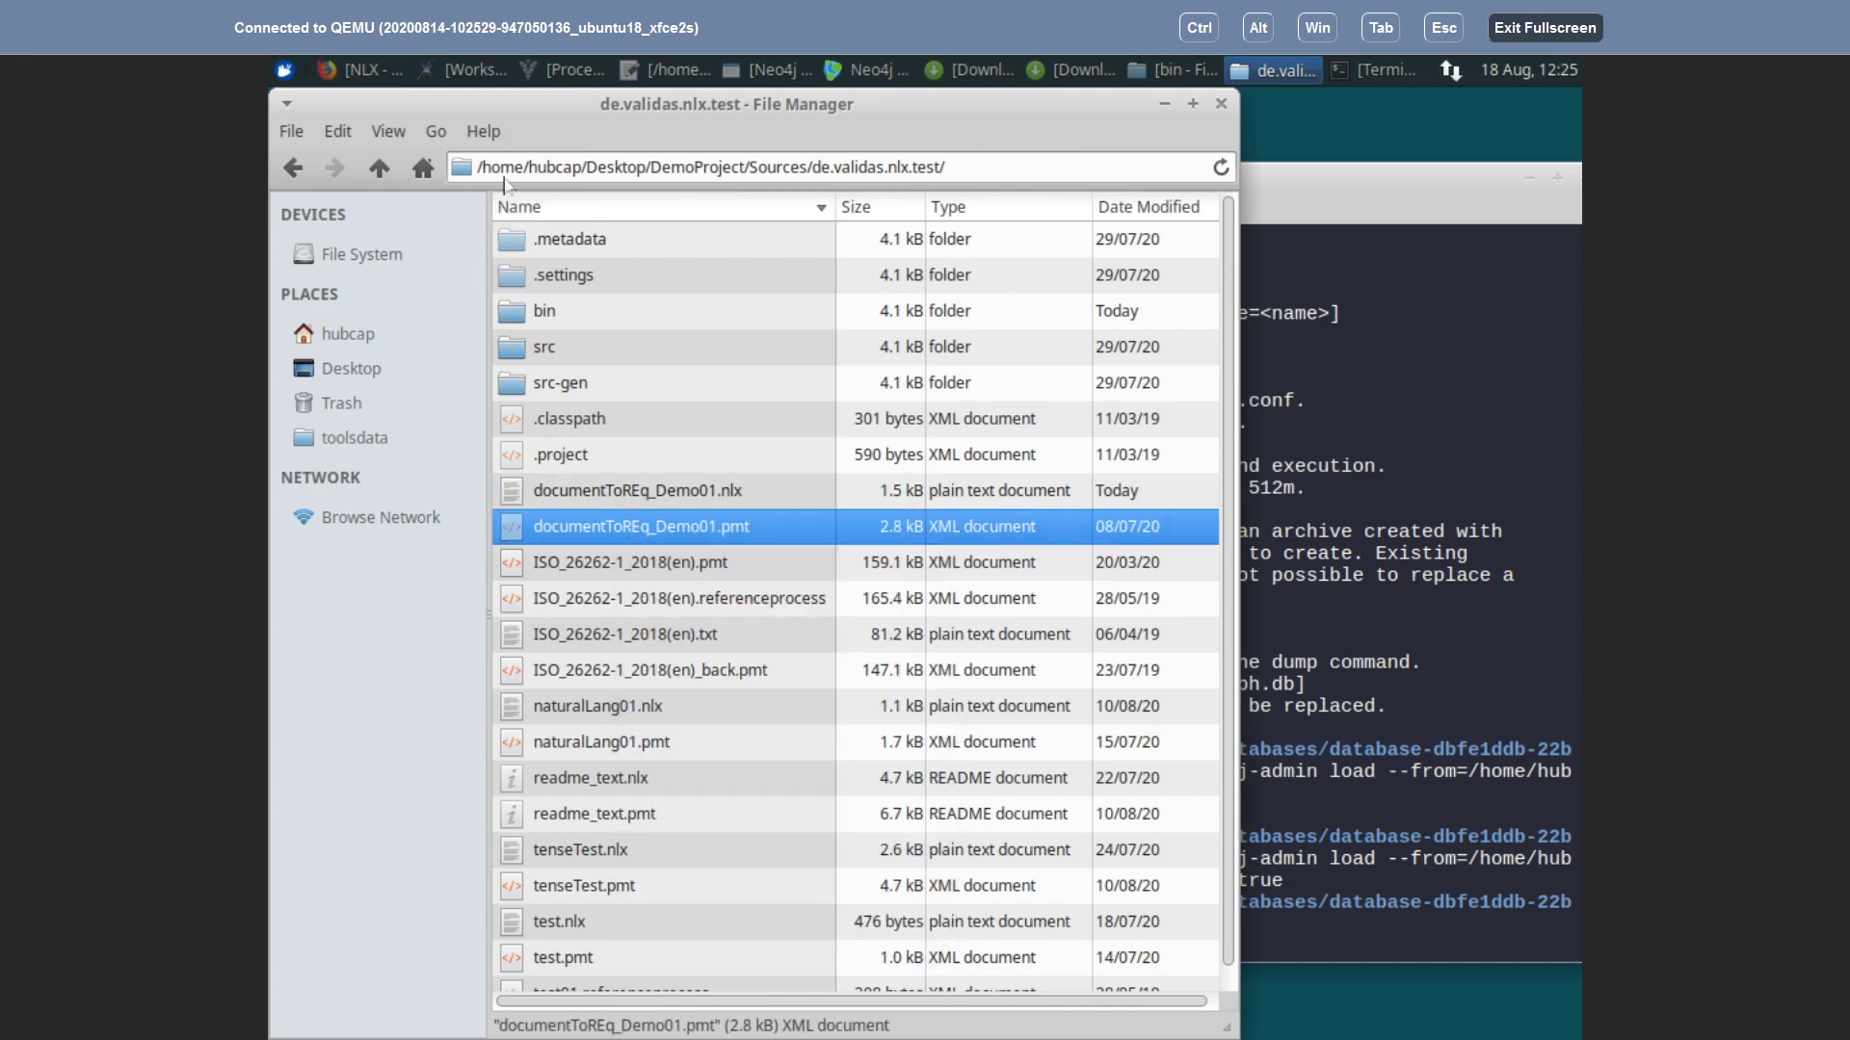
{"action": "left_click", "coordinate": [380, 170]}
{"action": "left_click", "coordinate": [665, 424]}
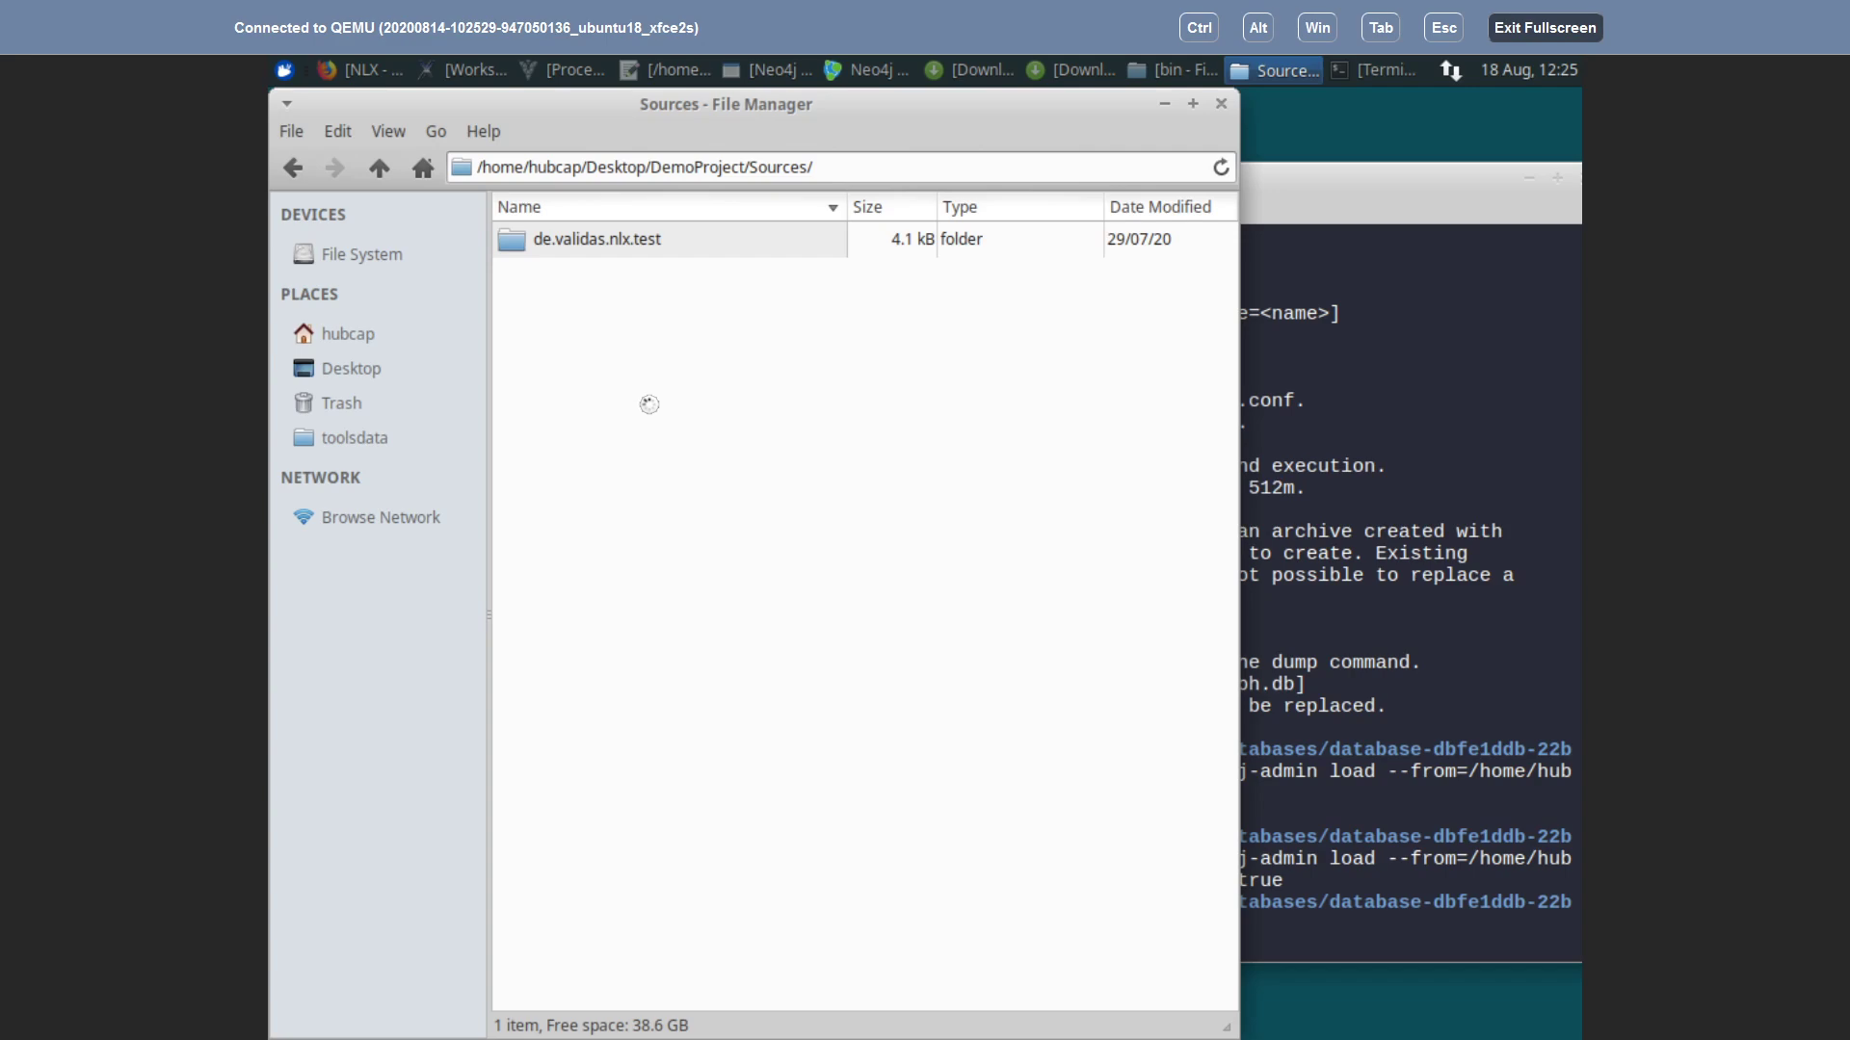
{"action": "right_click", "coordinate": [642, 391]}
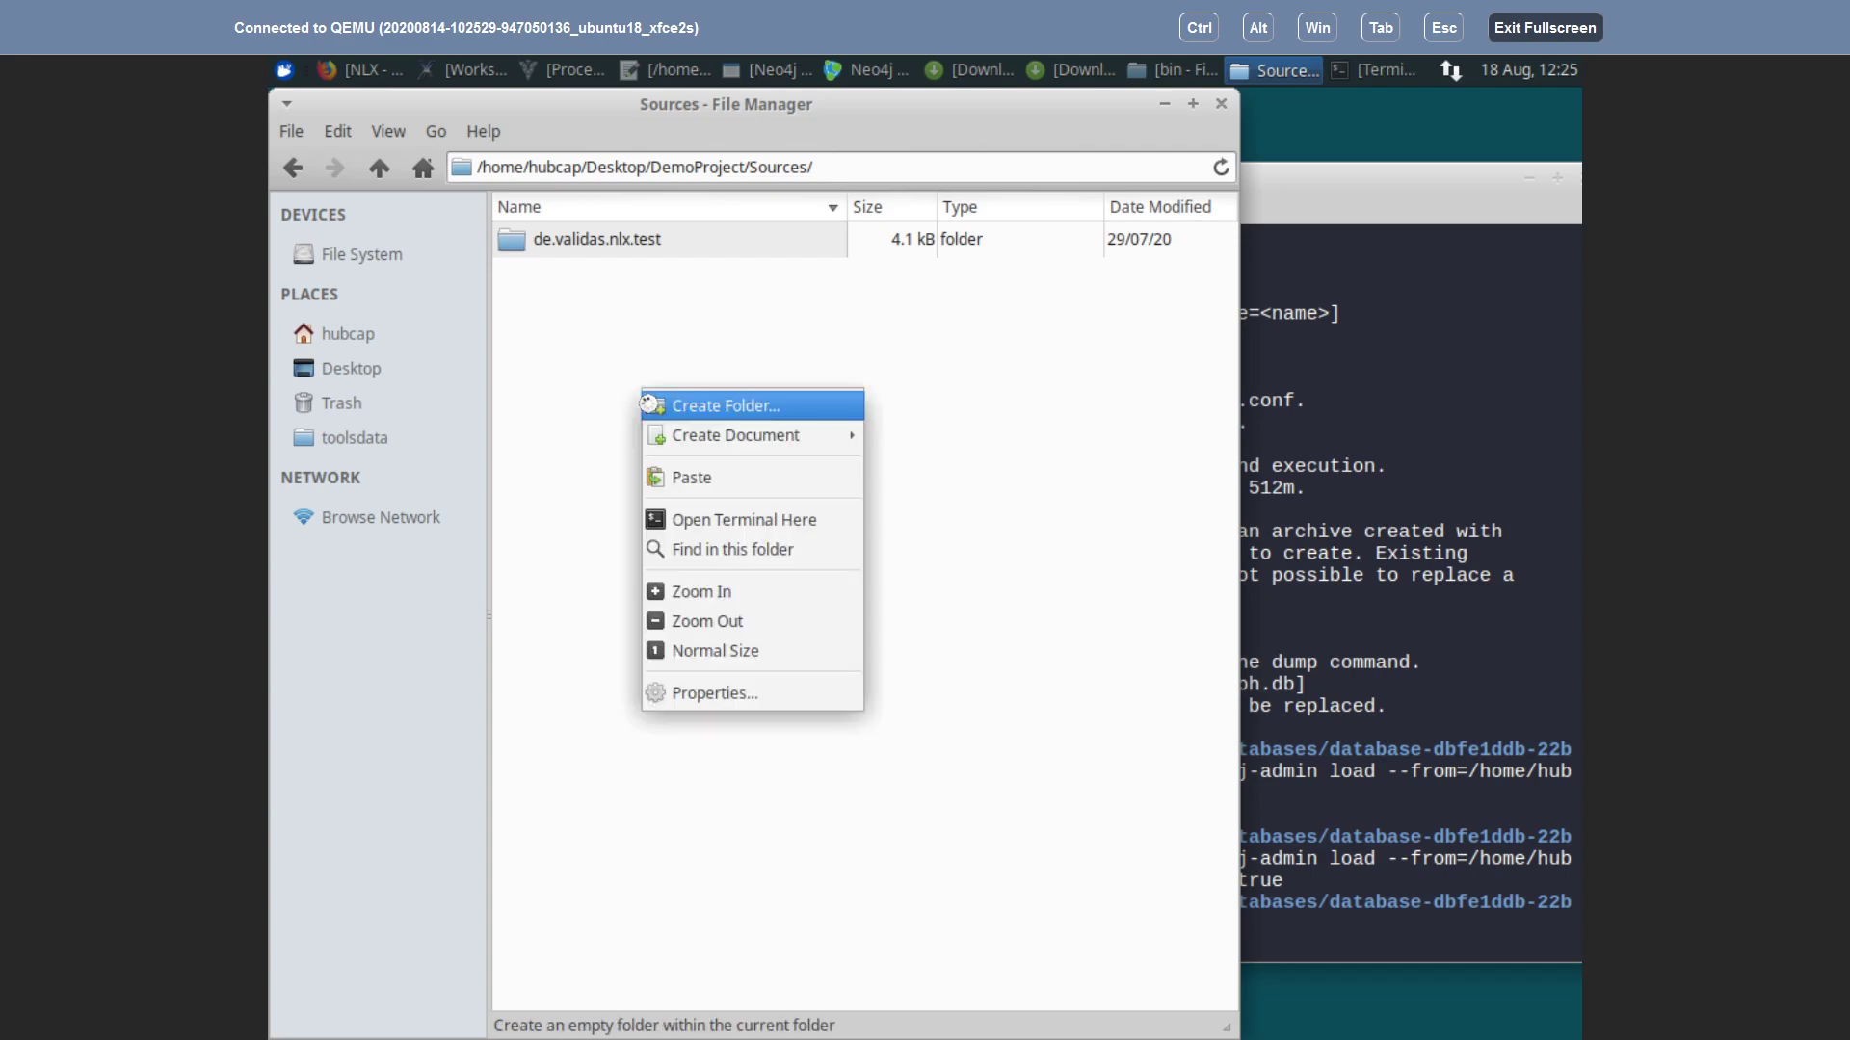
{"action": "left_click", "coordinate": [686, 477]}
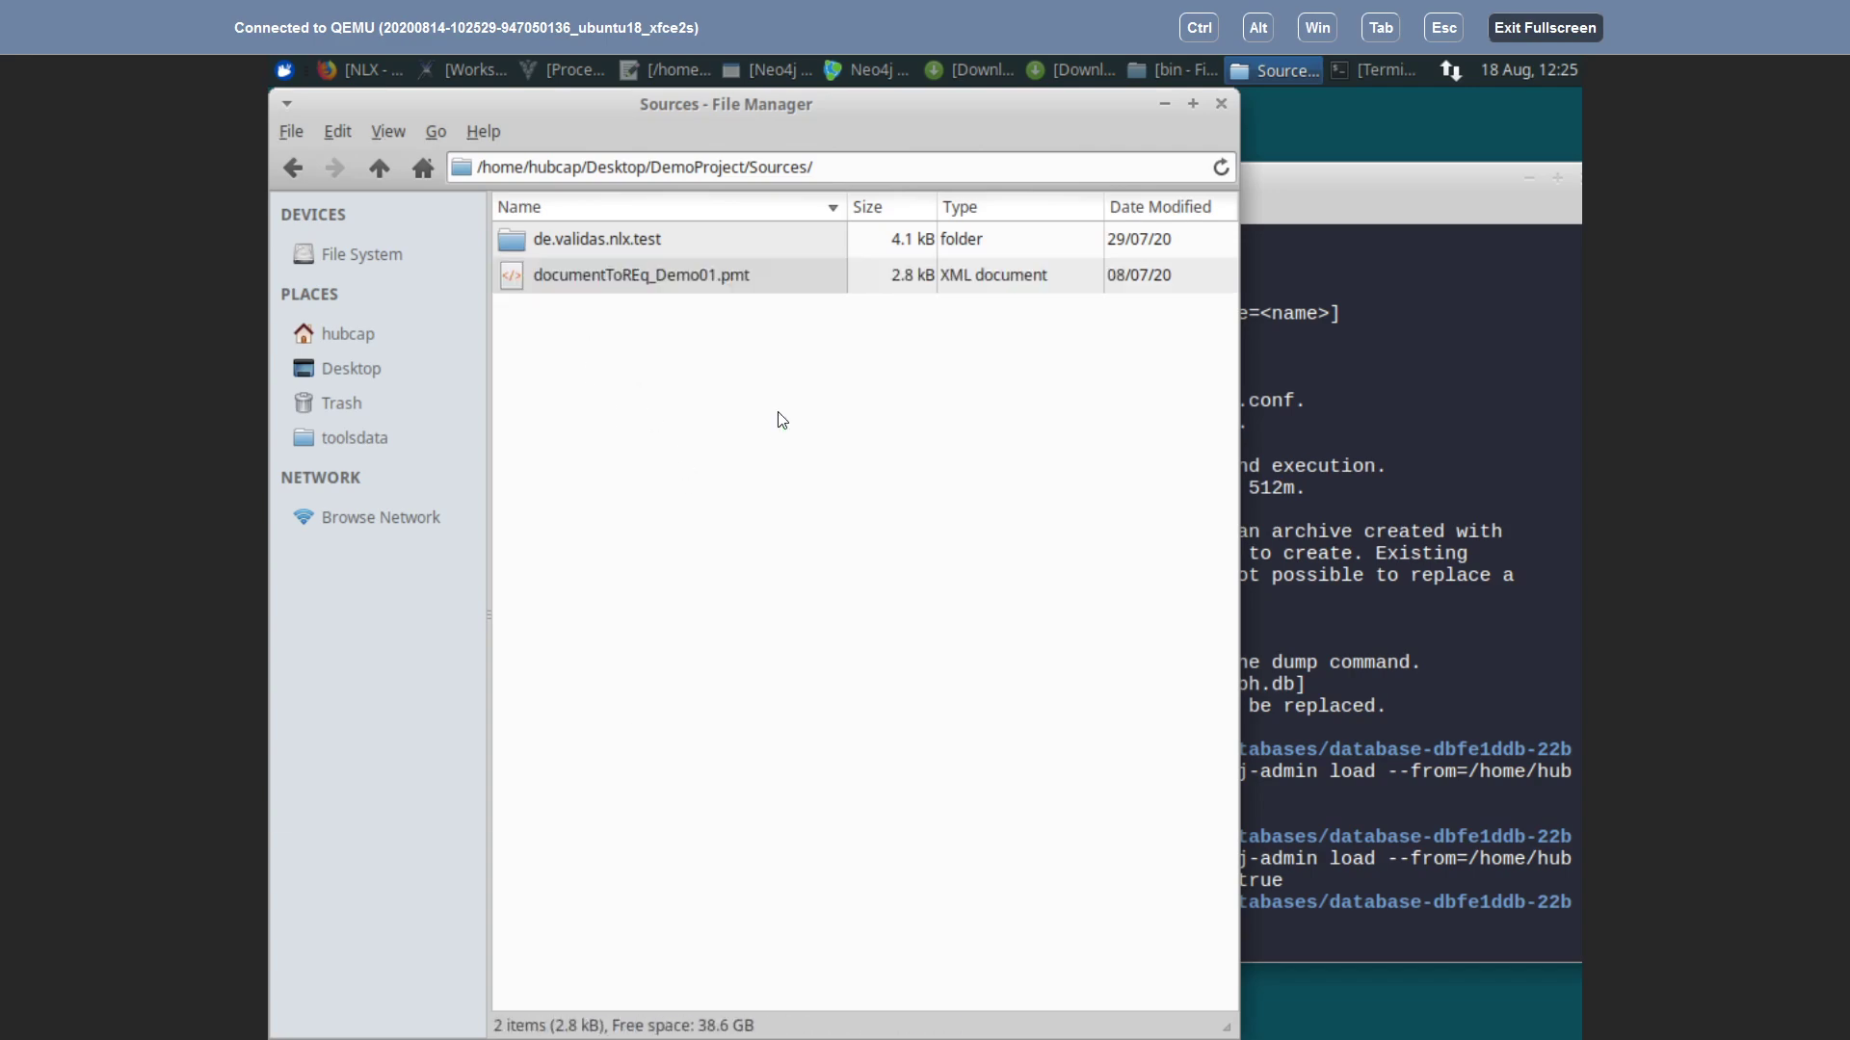
{"action": "key", "text": "alt+Tab"}
{"action": "key", "text": "alt+Tab"}
Step: Add a blank line under 1.0 First Main Chapter in the NLX document and save it
{"action": "left_click", "coordinate": [446, 72]}
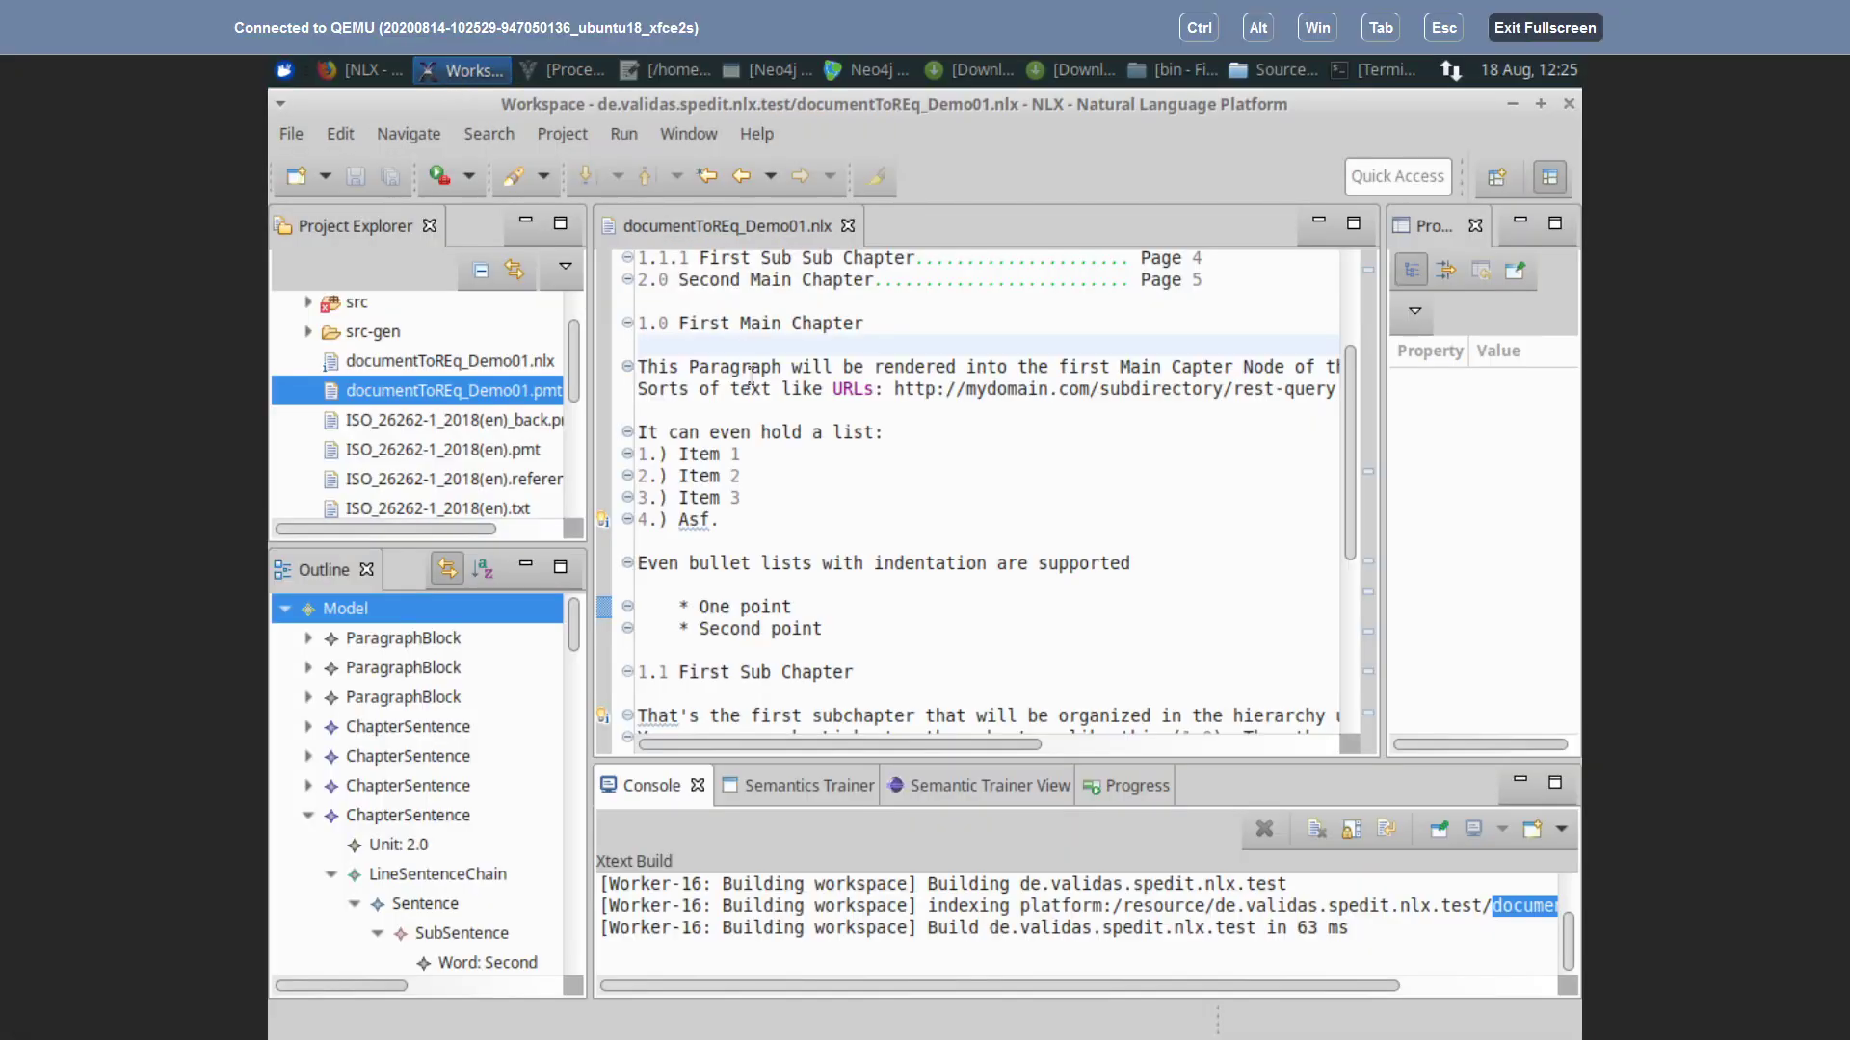
{"action": "left_click", "coordinate": [670, 341]}
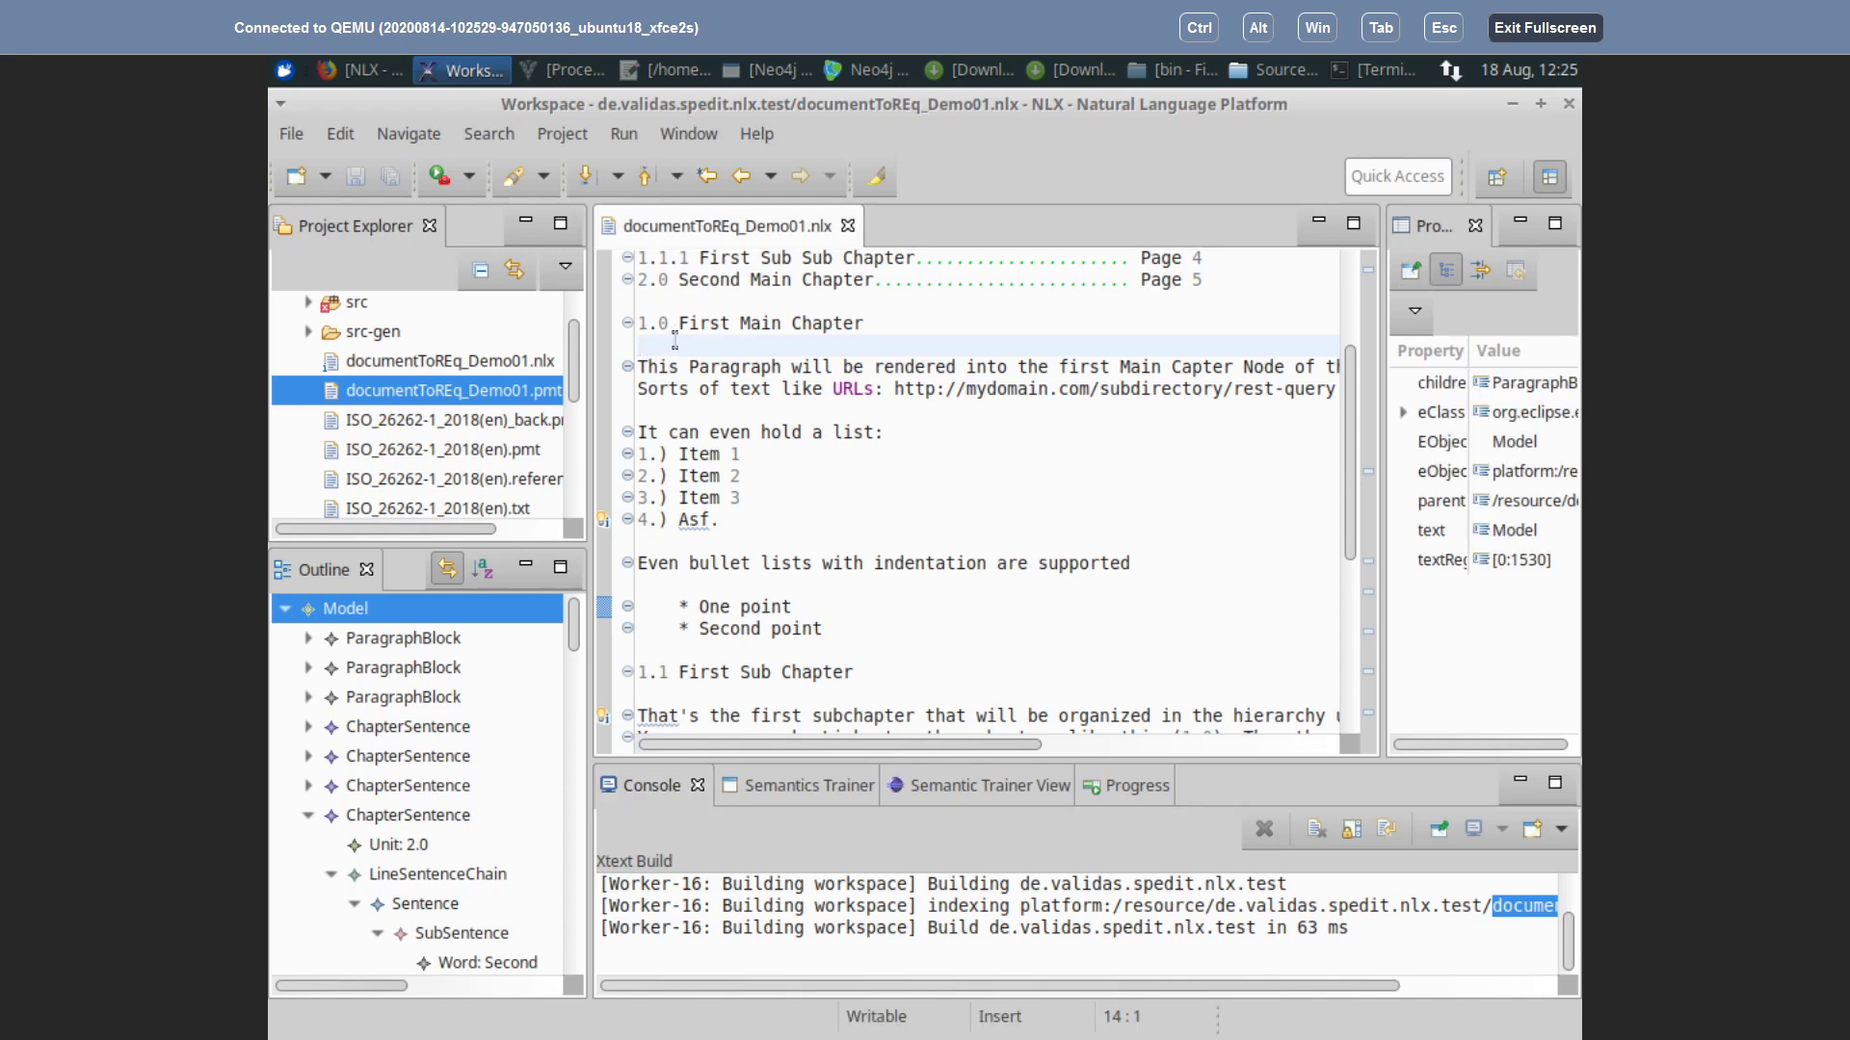
{"action": "key", "text": "Return"}
{"action": "key", "text": "ctrl+s"}
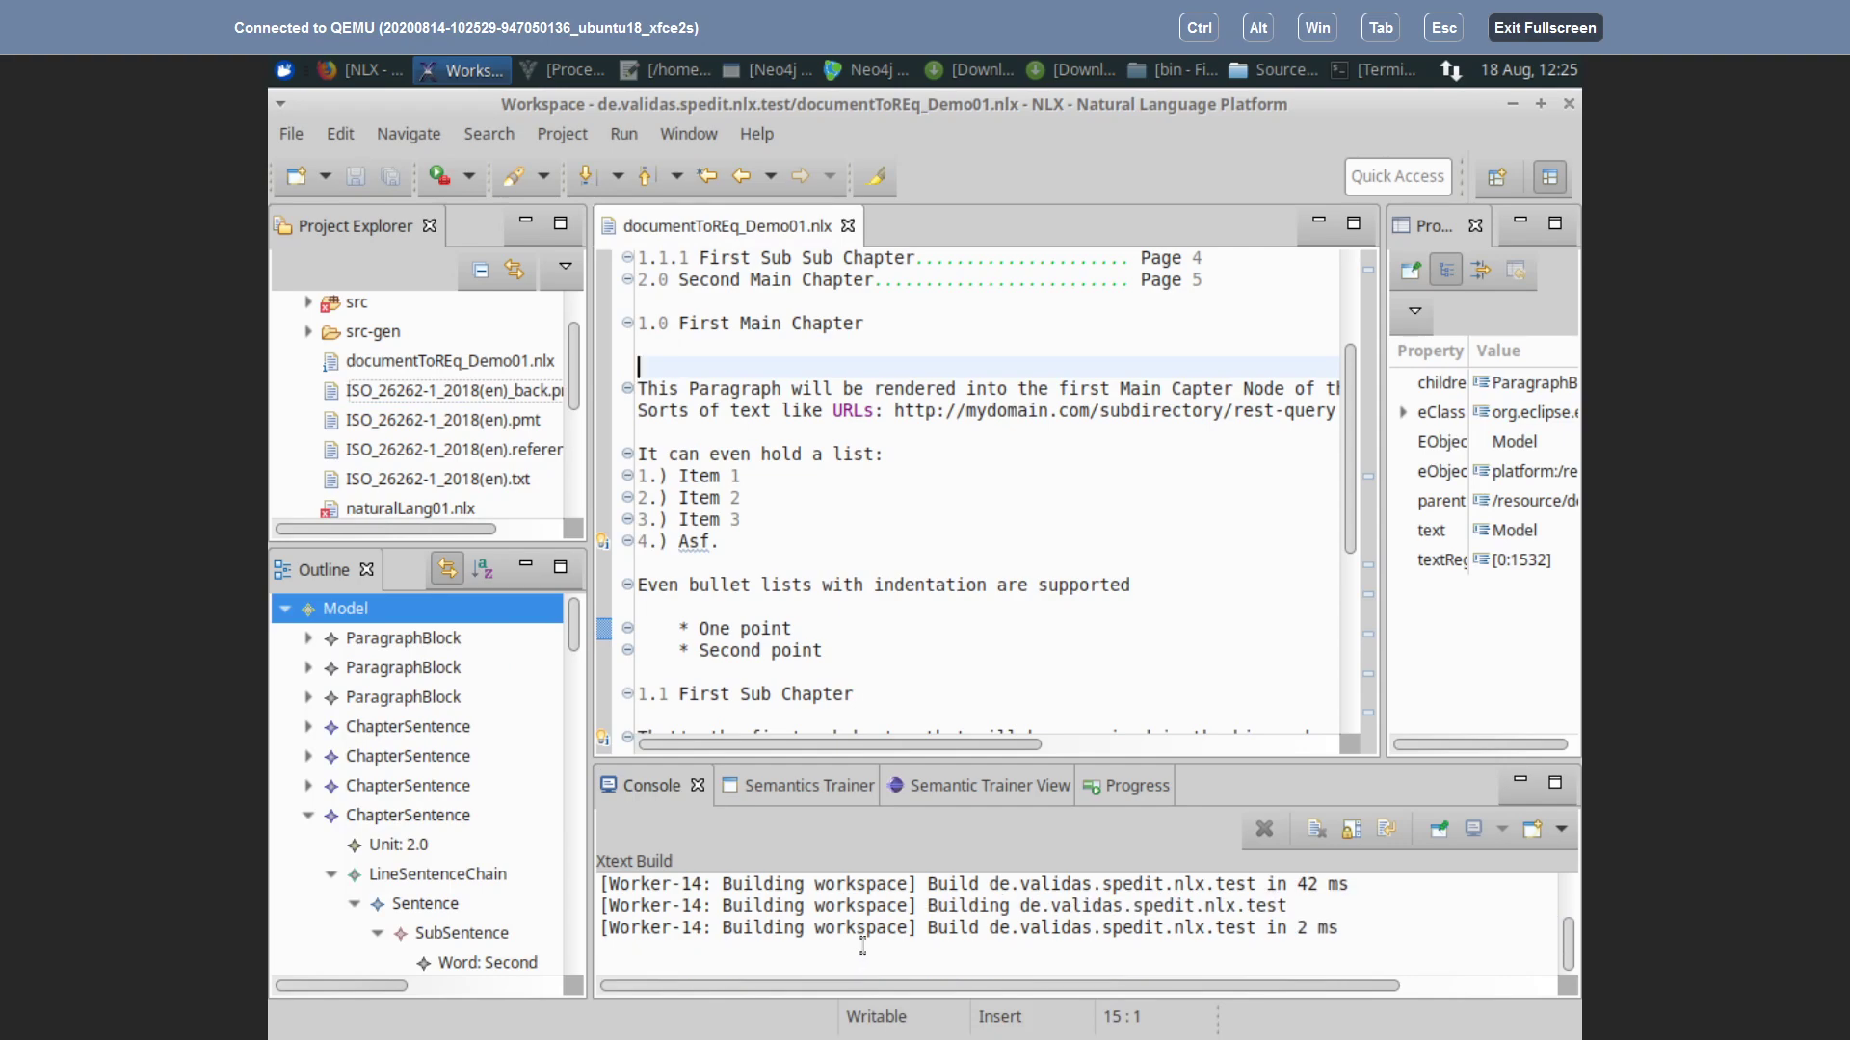
Step: Refresh the de.validas.spedit.nlx.test project from disk in the Project Explorer
{"action": "left_click", "coordinate": [392, 365]}
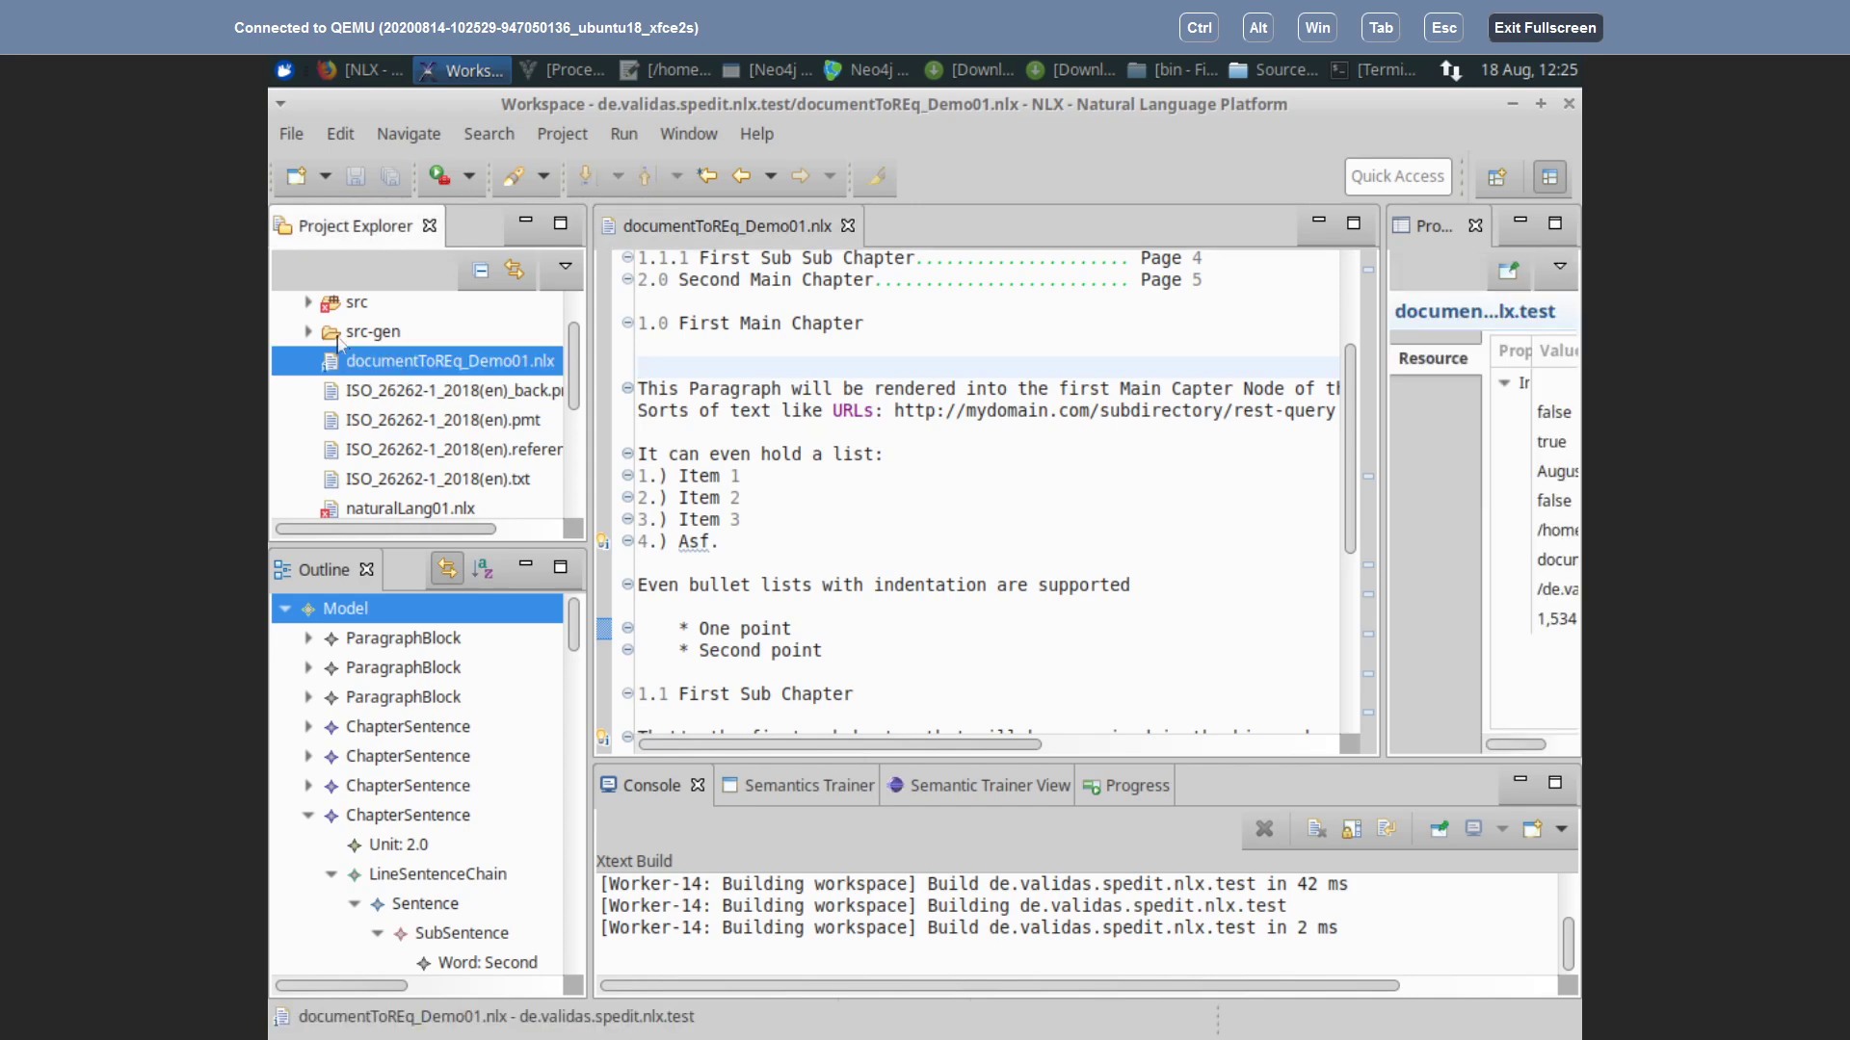
{"action": "scroll", "coordinate": [449, 344], "scroll_direction": "up", "scroll_amount": 1}
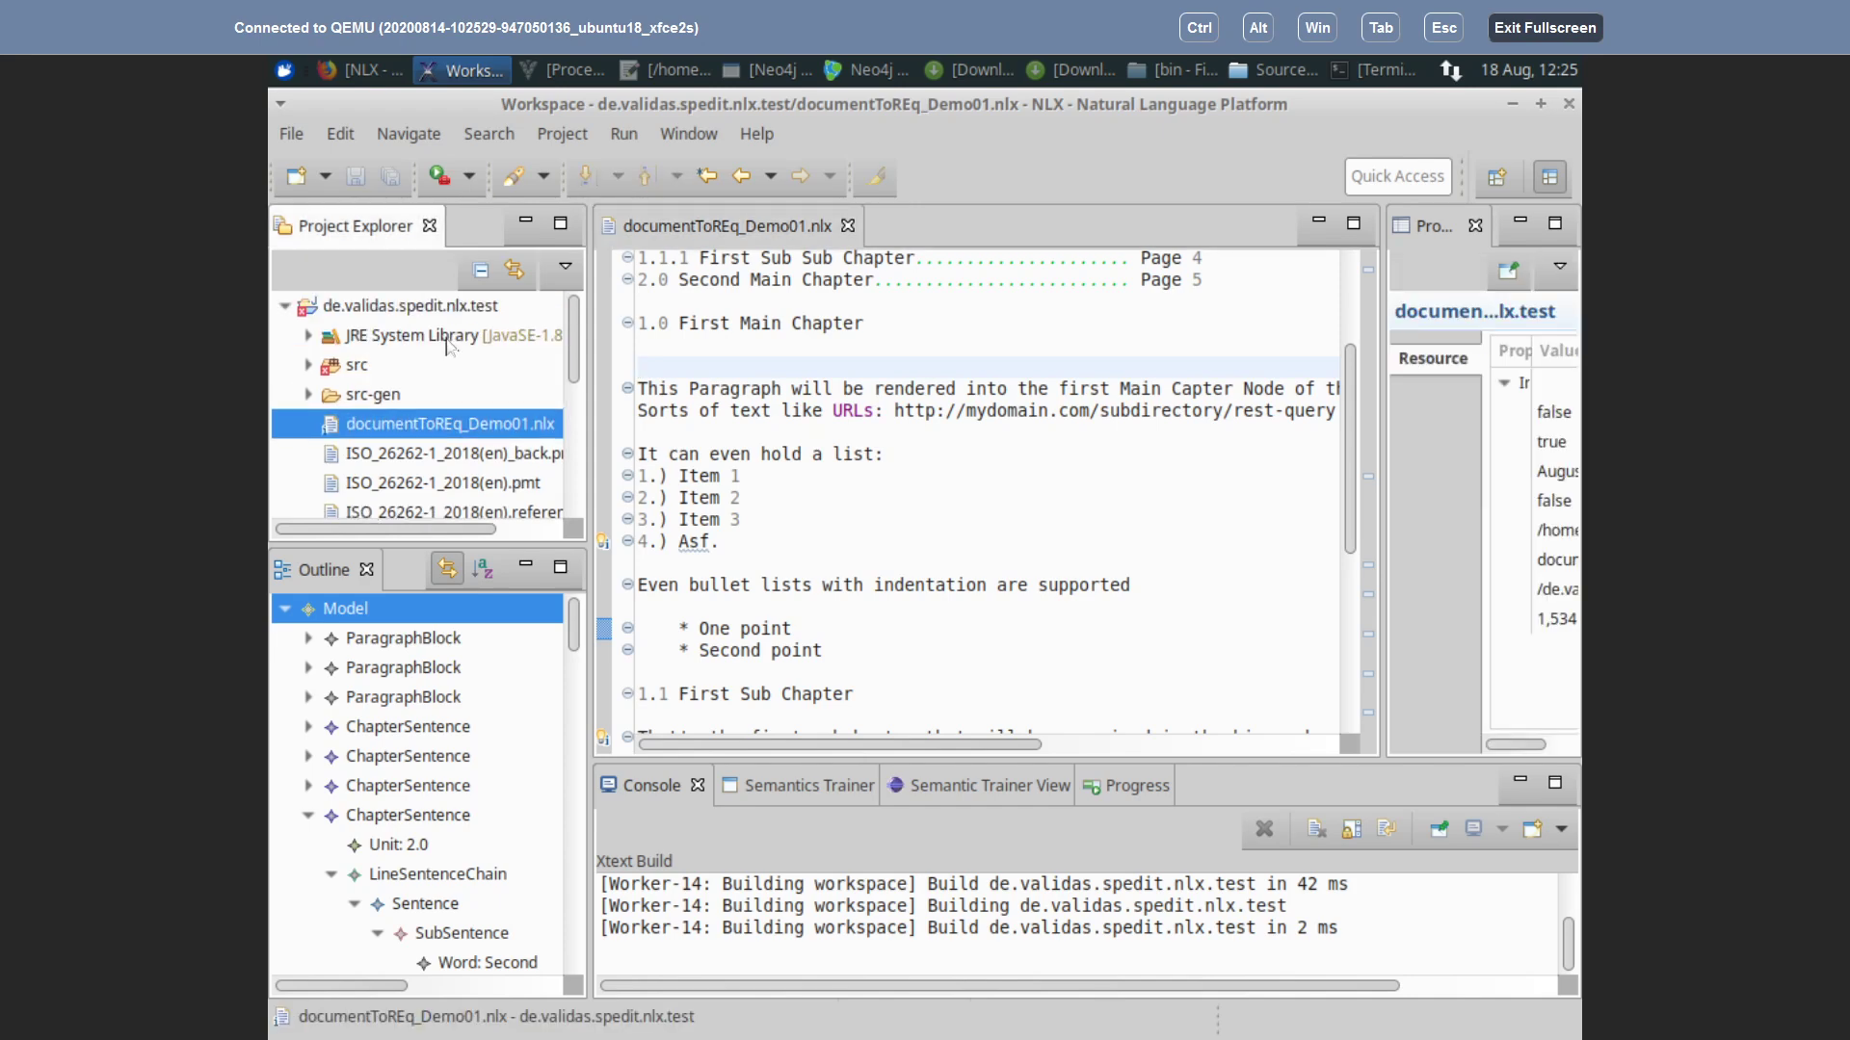
{"action": "right_click", "coordinate": [355, 313]}
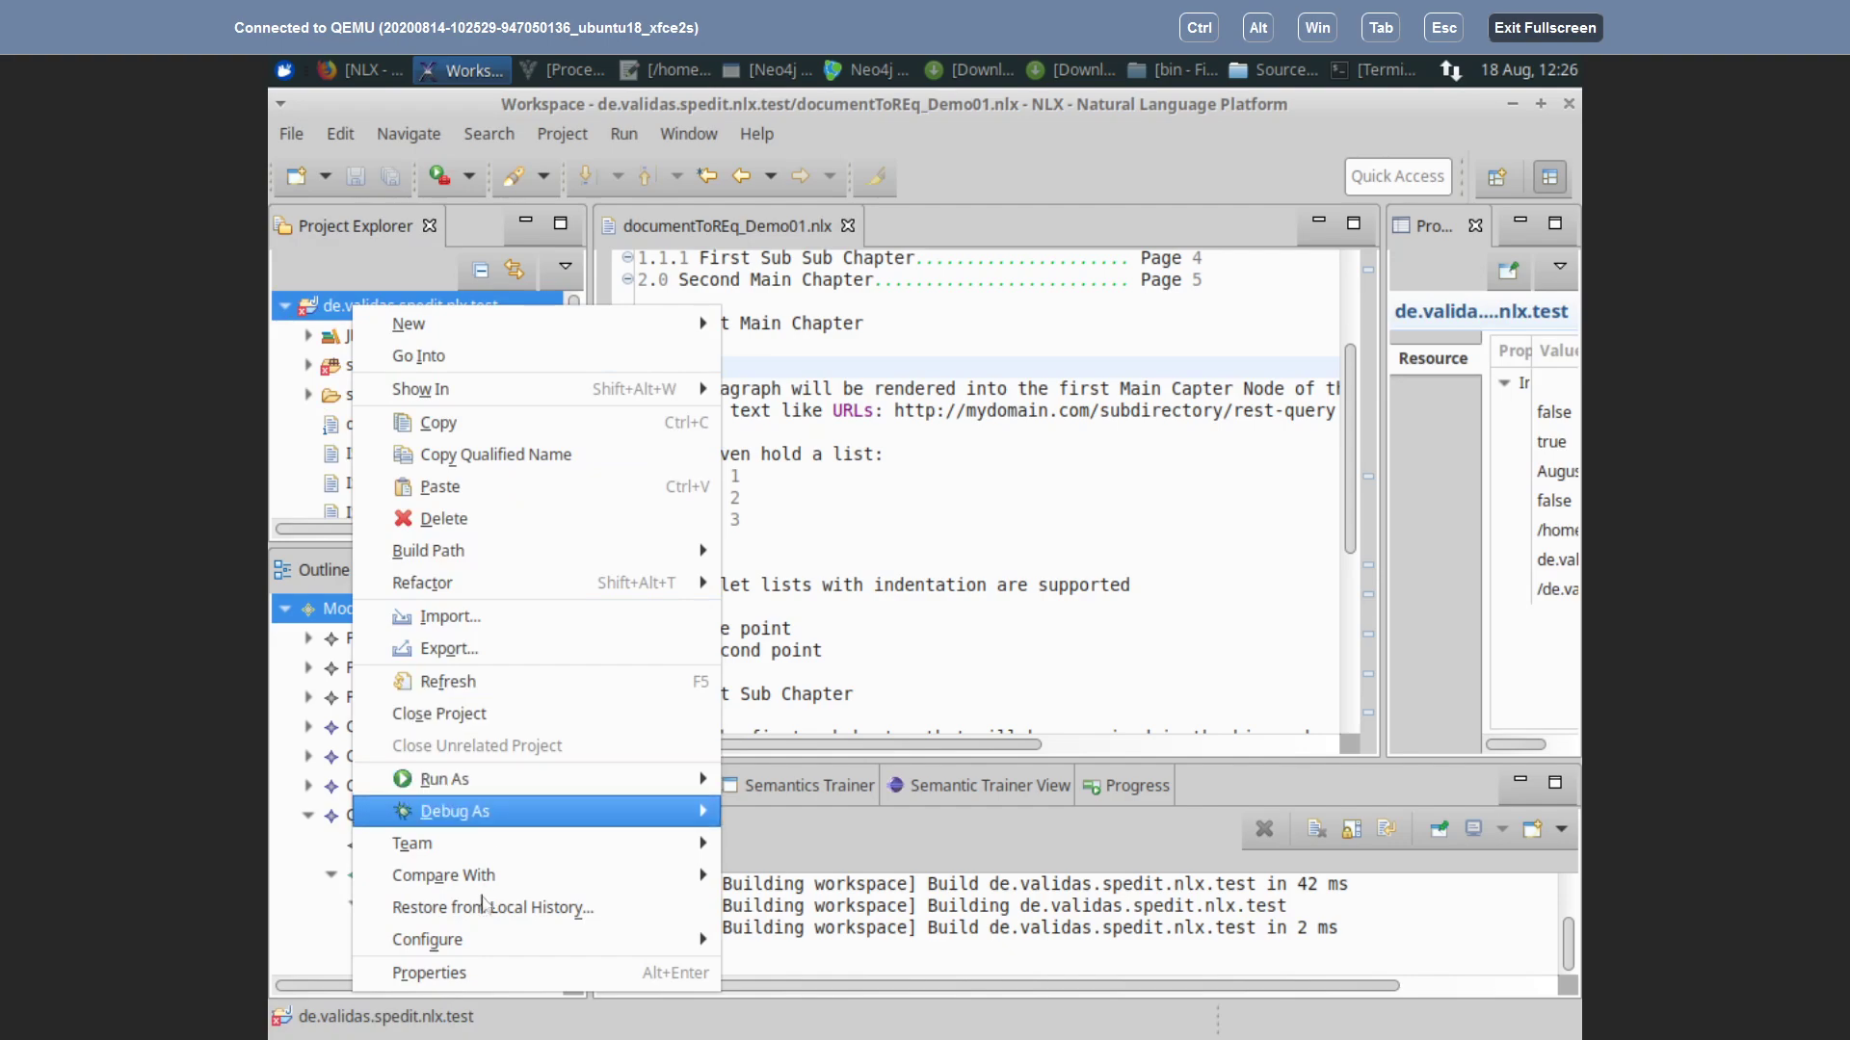
{"action": "left_click", "coordinate": [445, 681]}
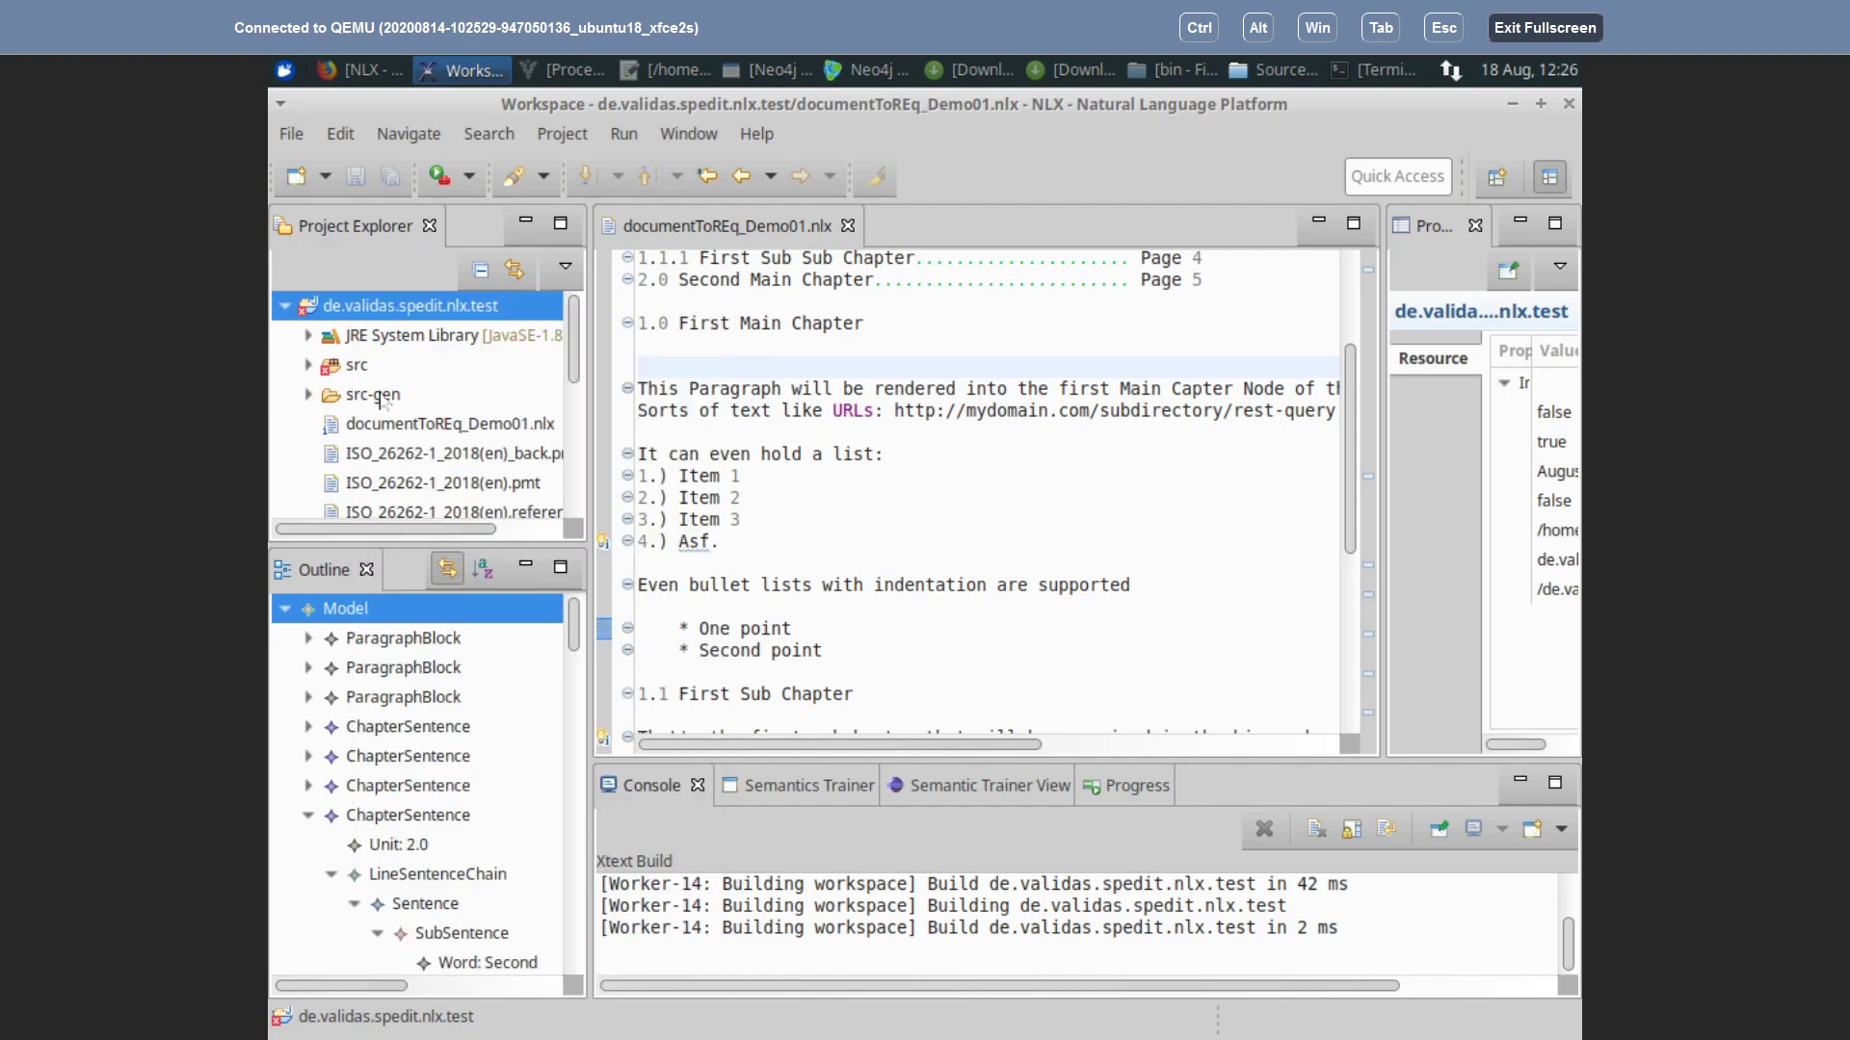
{"action": "key", "text": "alt+Tab"}
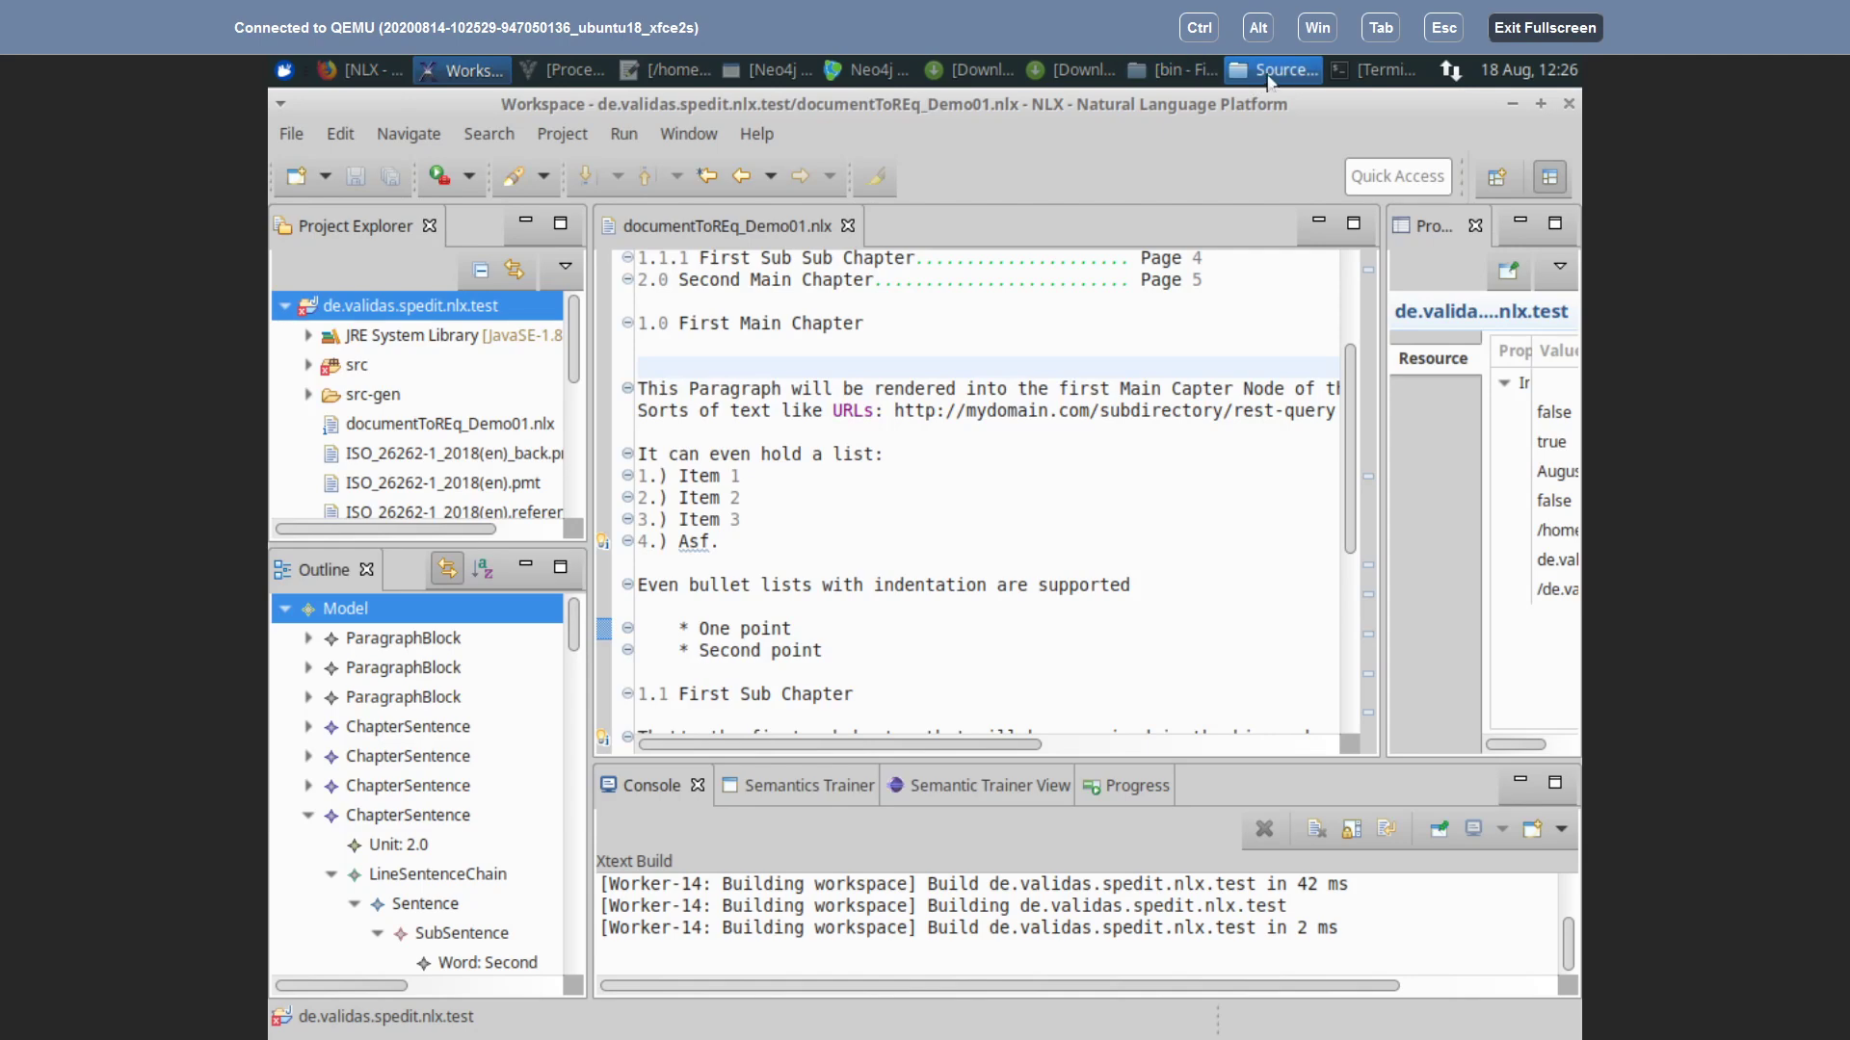
Step: Open de.validas.nlx.test, sort by Date Modified, and check the src-gen, src, bin and .settings folders
{"action": "left_click", "coordinate": [1282, 71]}
{"action": "double_click", "coordinate": [570, 252]}
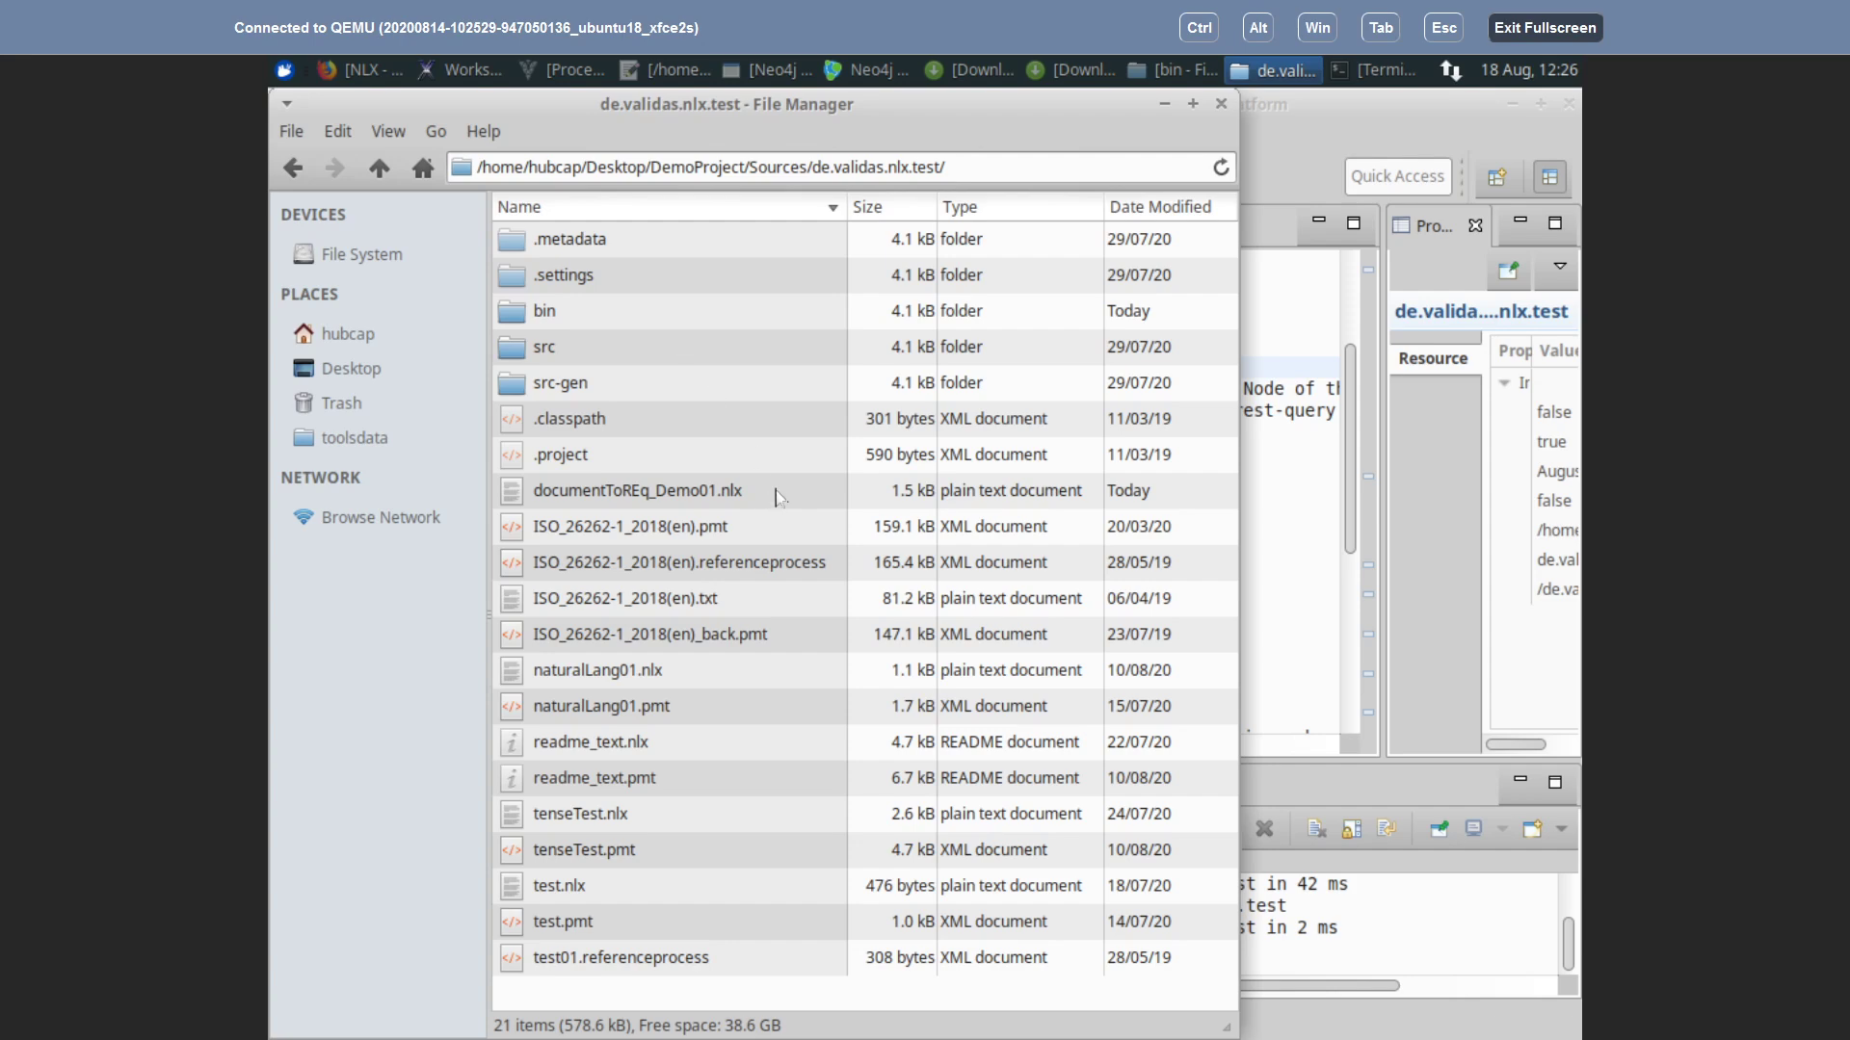
{"action": "left_click", "coordinate": [1154, 207]}
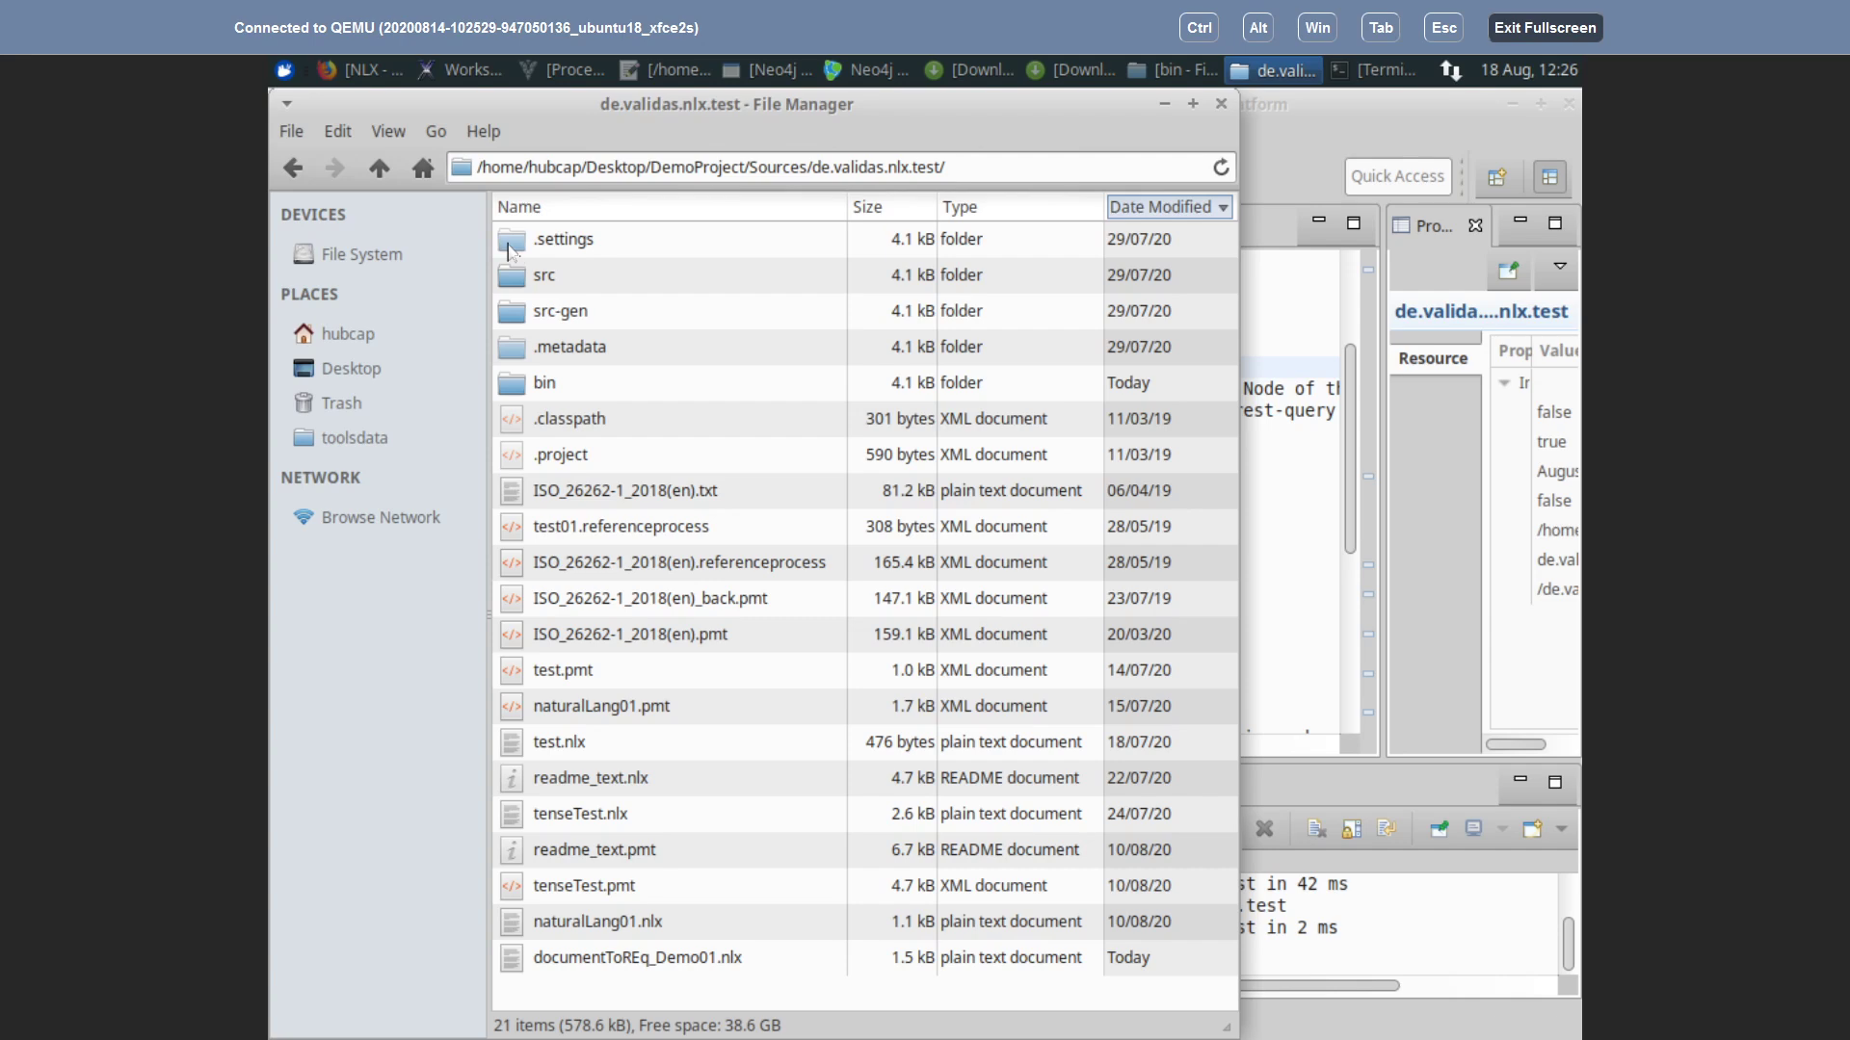
{"action": "left_click", "coordinate": [508, 318]}
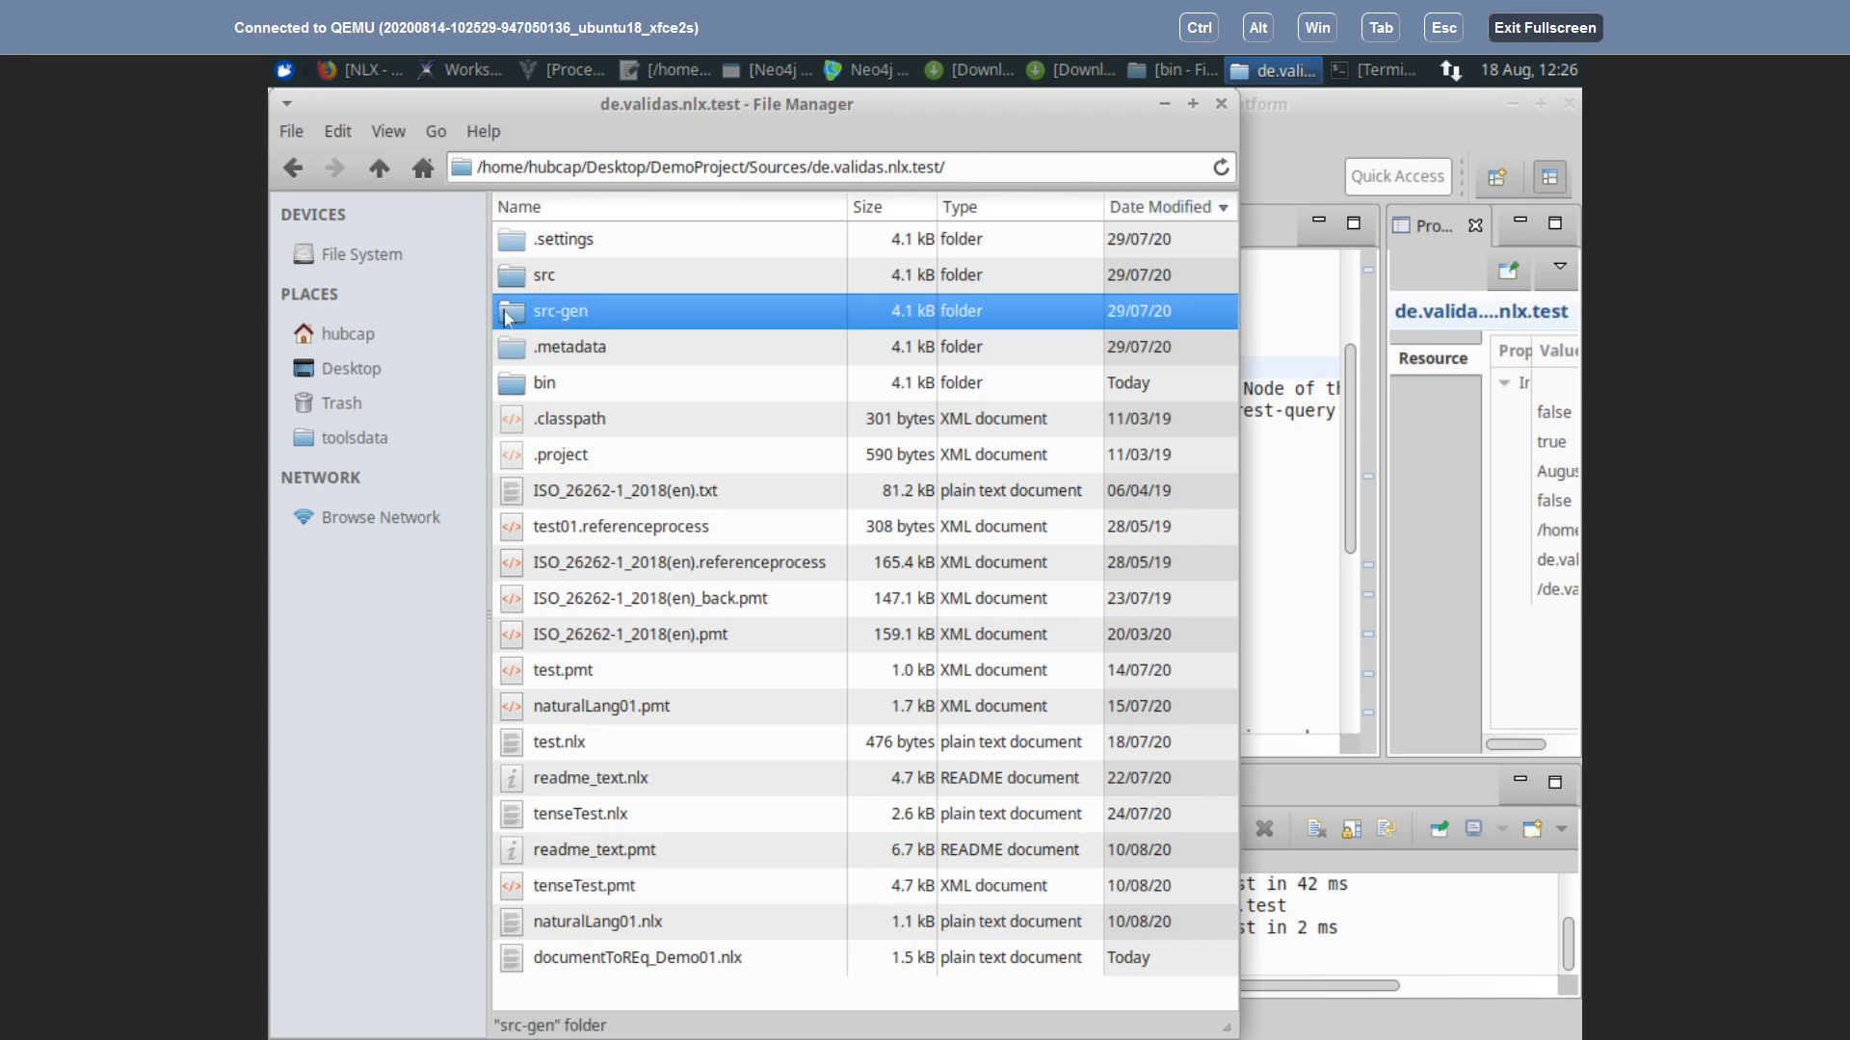
{"action": "left_click", "coordinate": [514, 281]}
{"action": "left_click", "coordinate": [520, 388]}
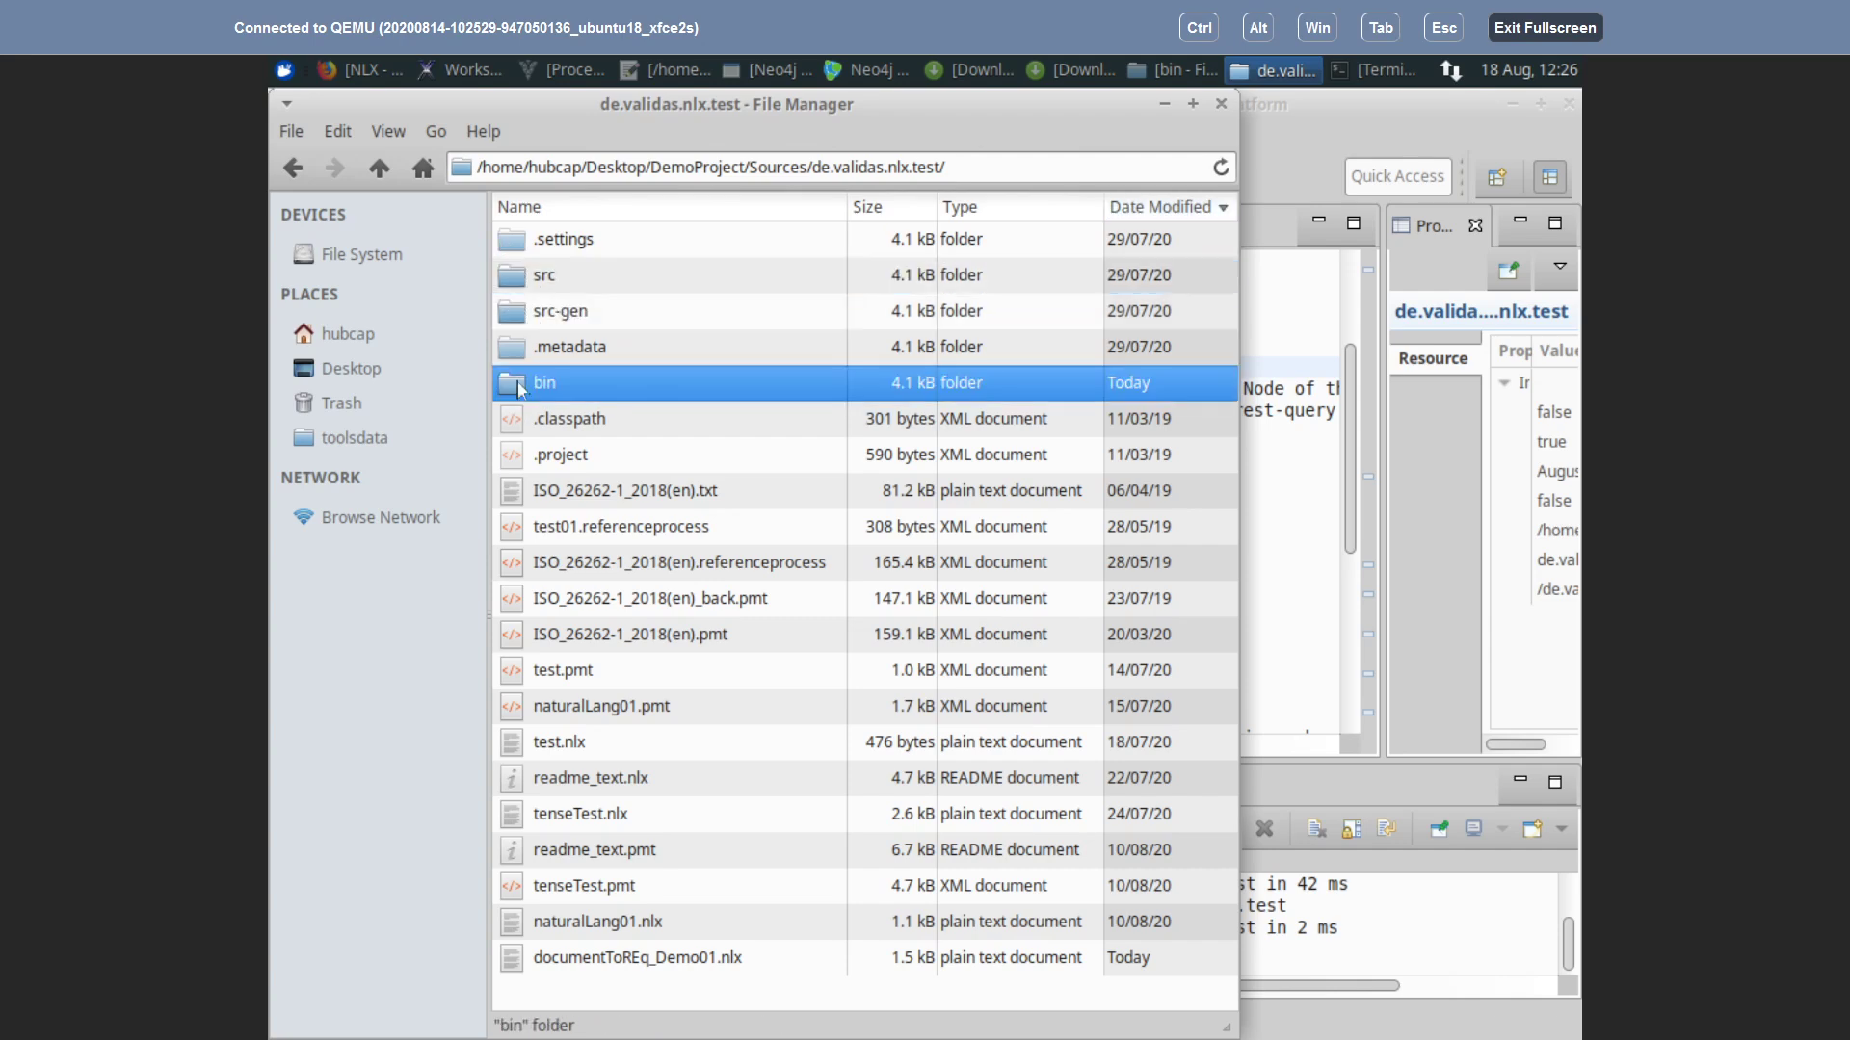
{"action": "left_click", "coordinate": [521, 286]}
{"action": "left_click", "coordinate": [523, 241]}
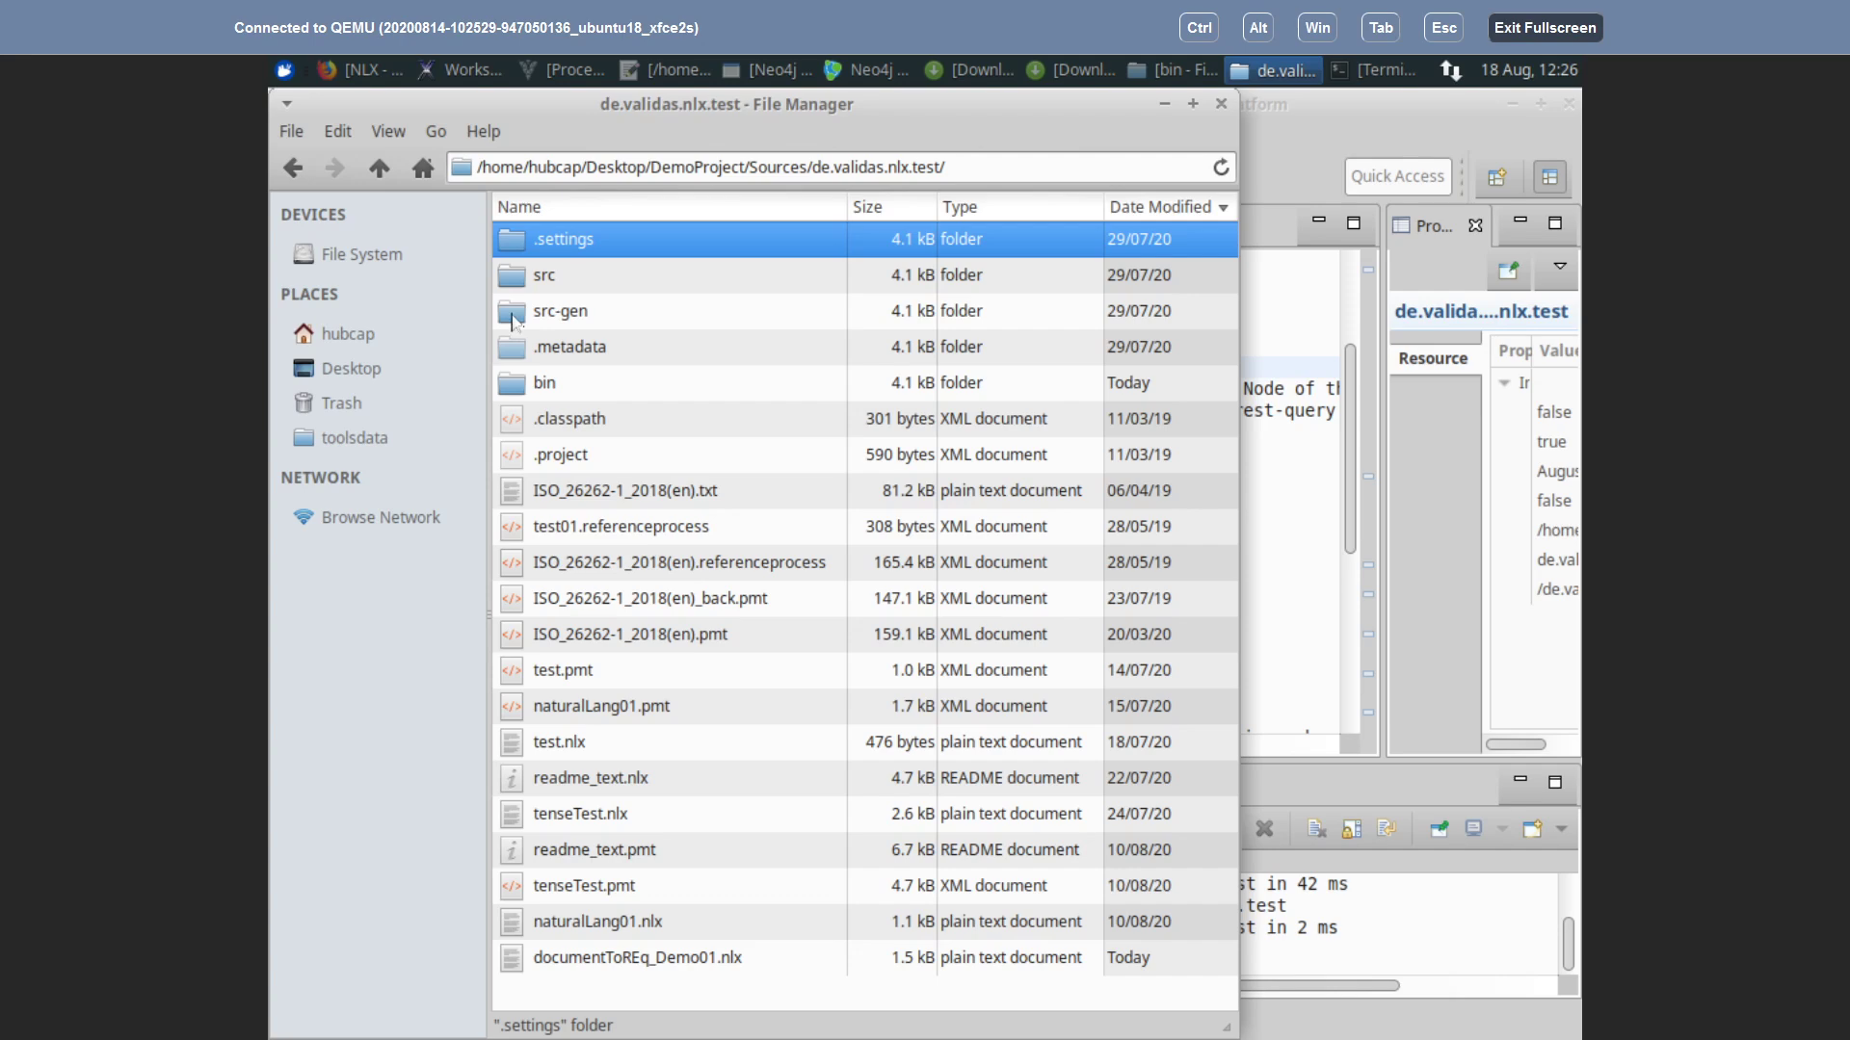
{"action": "left_click", "coordinate": [517, 318]}
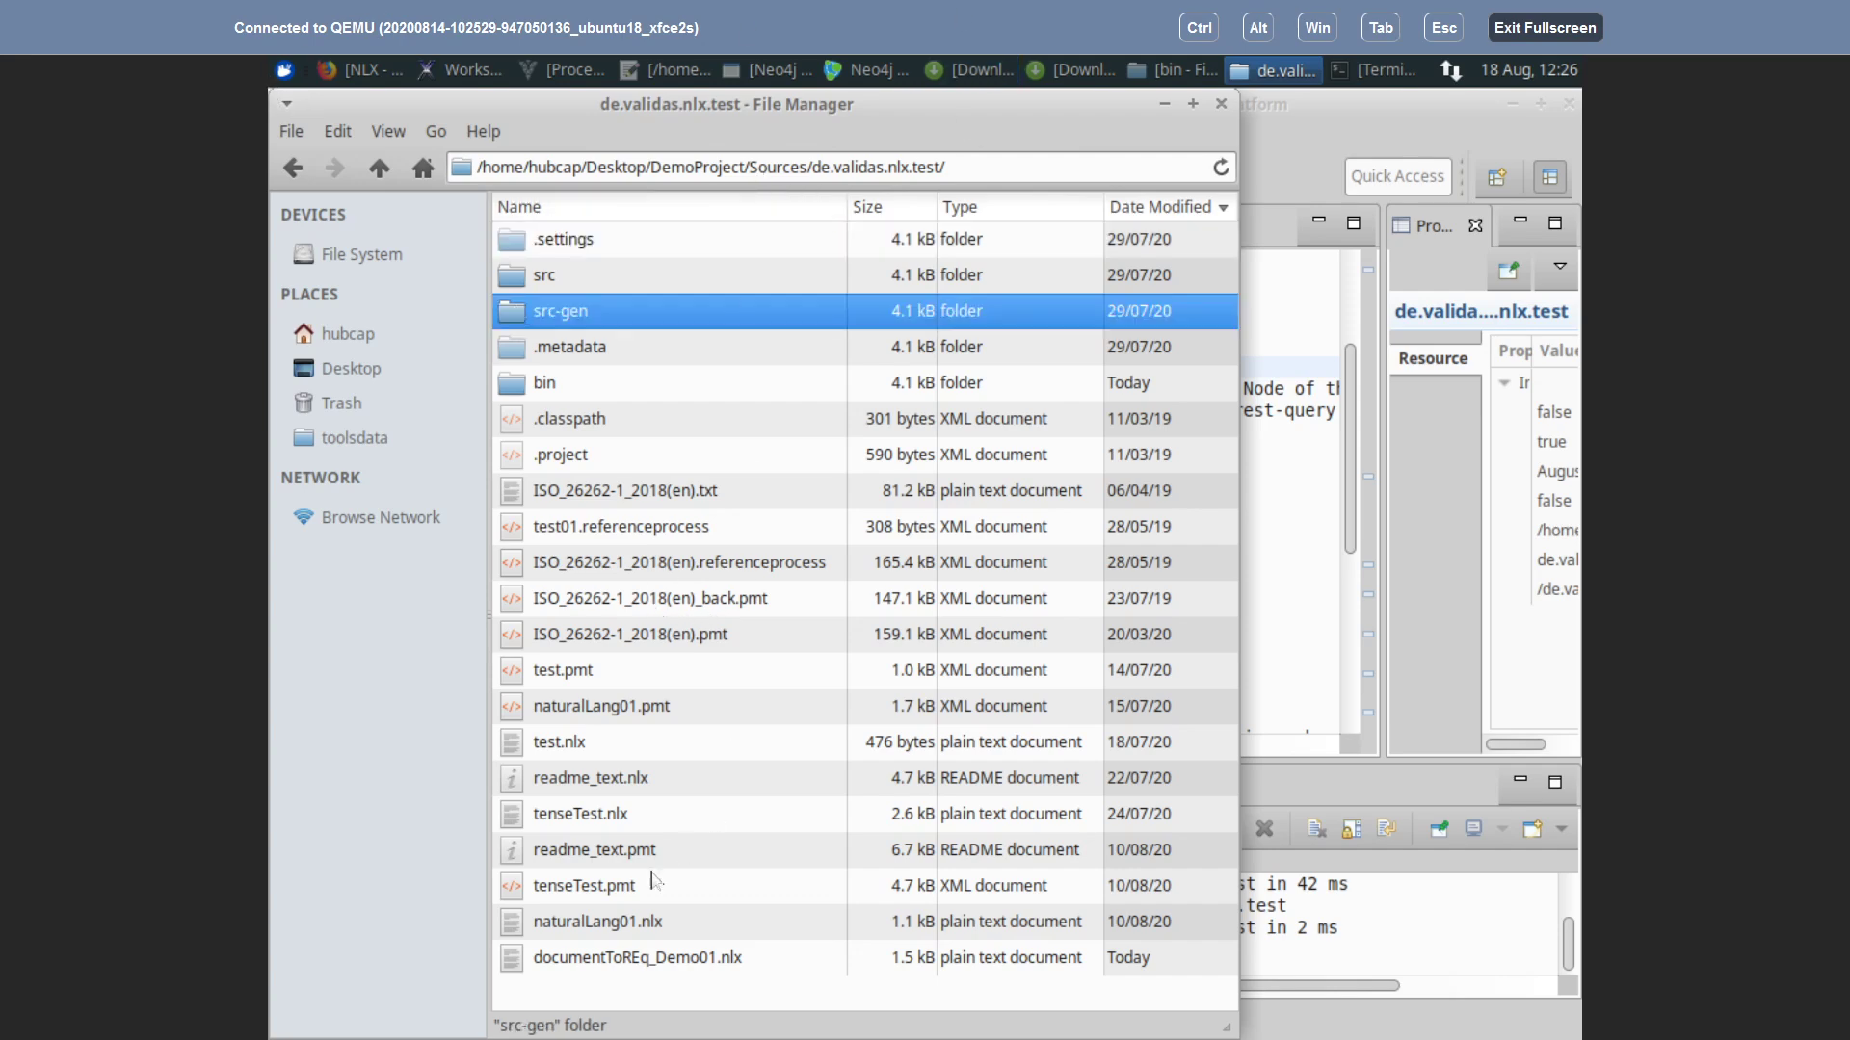
Step: Reverse the date sort to show newest first, then open the src folder
{"action": "left_click", "coordinate": [566, 963]}
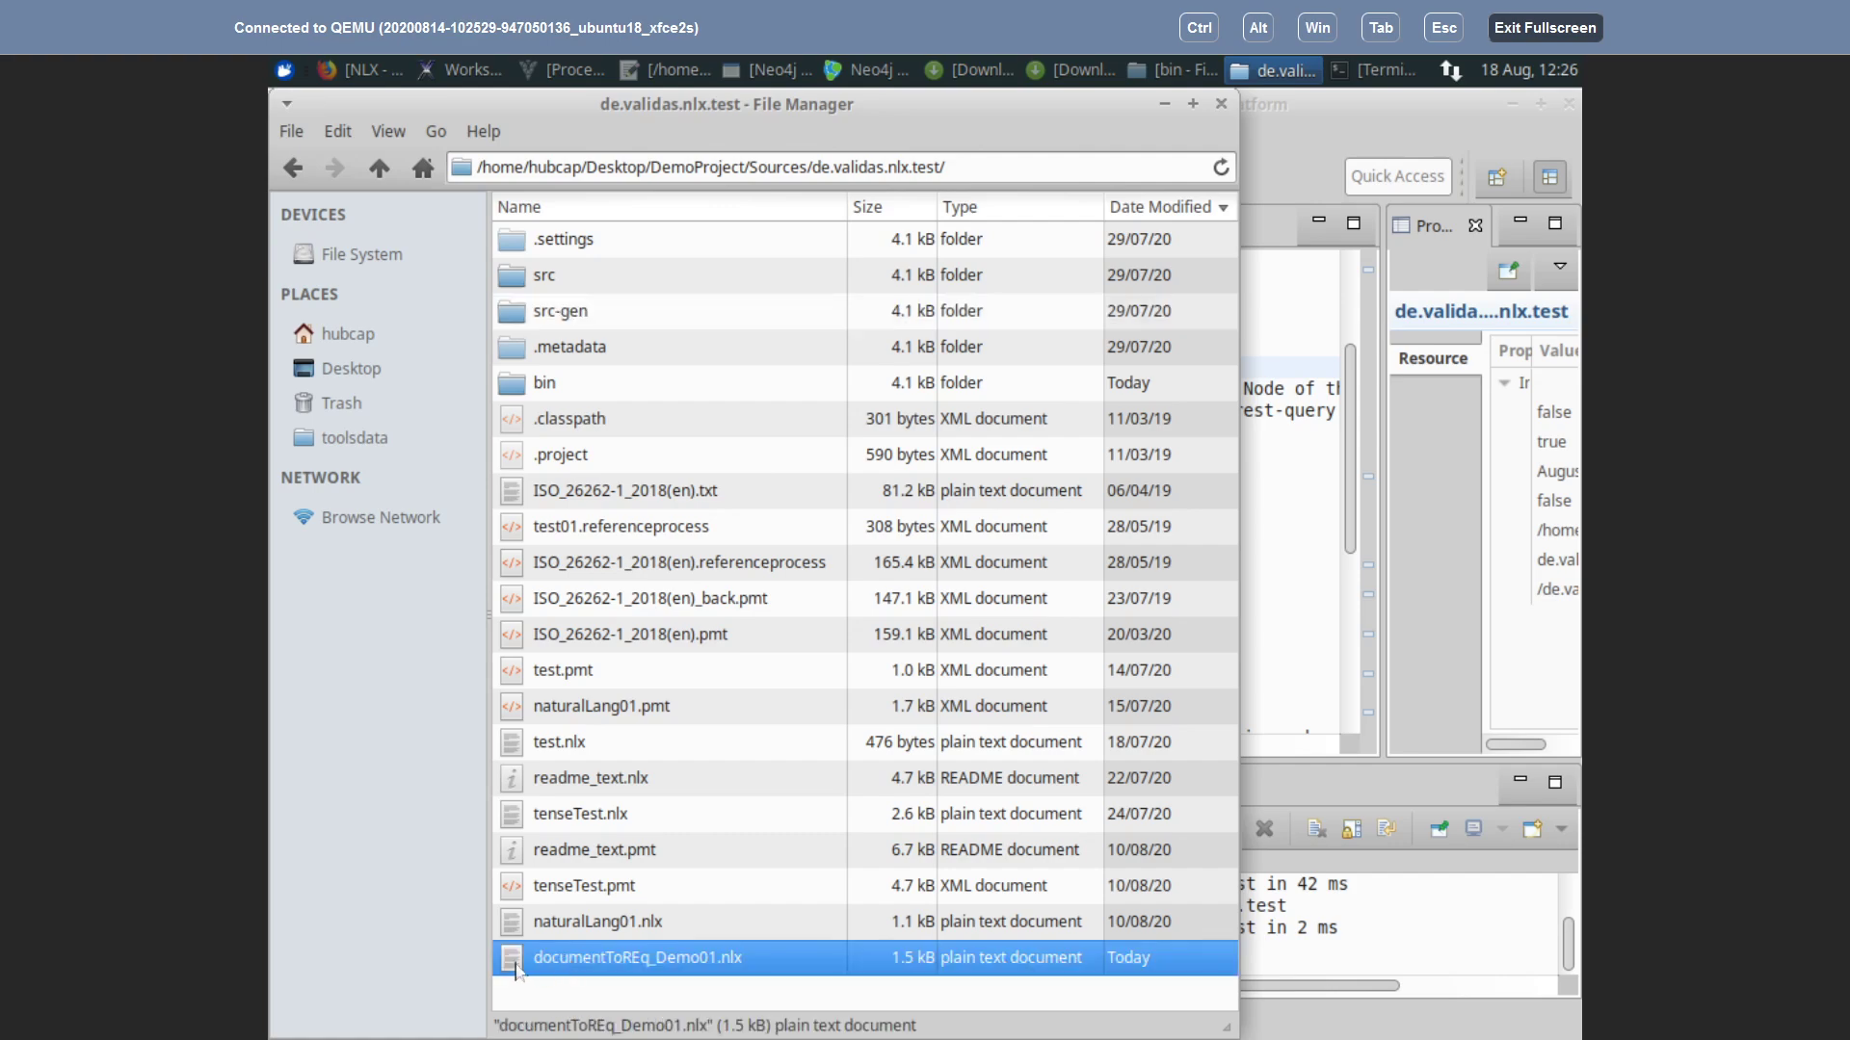
{"action": "left_click", "coordinate": [1145, 209]}
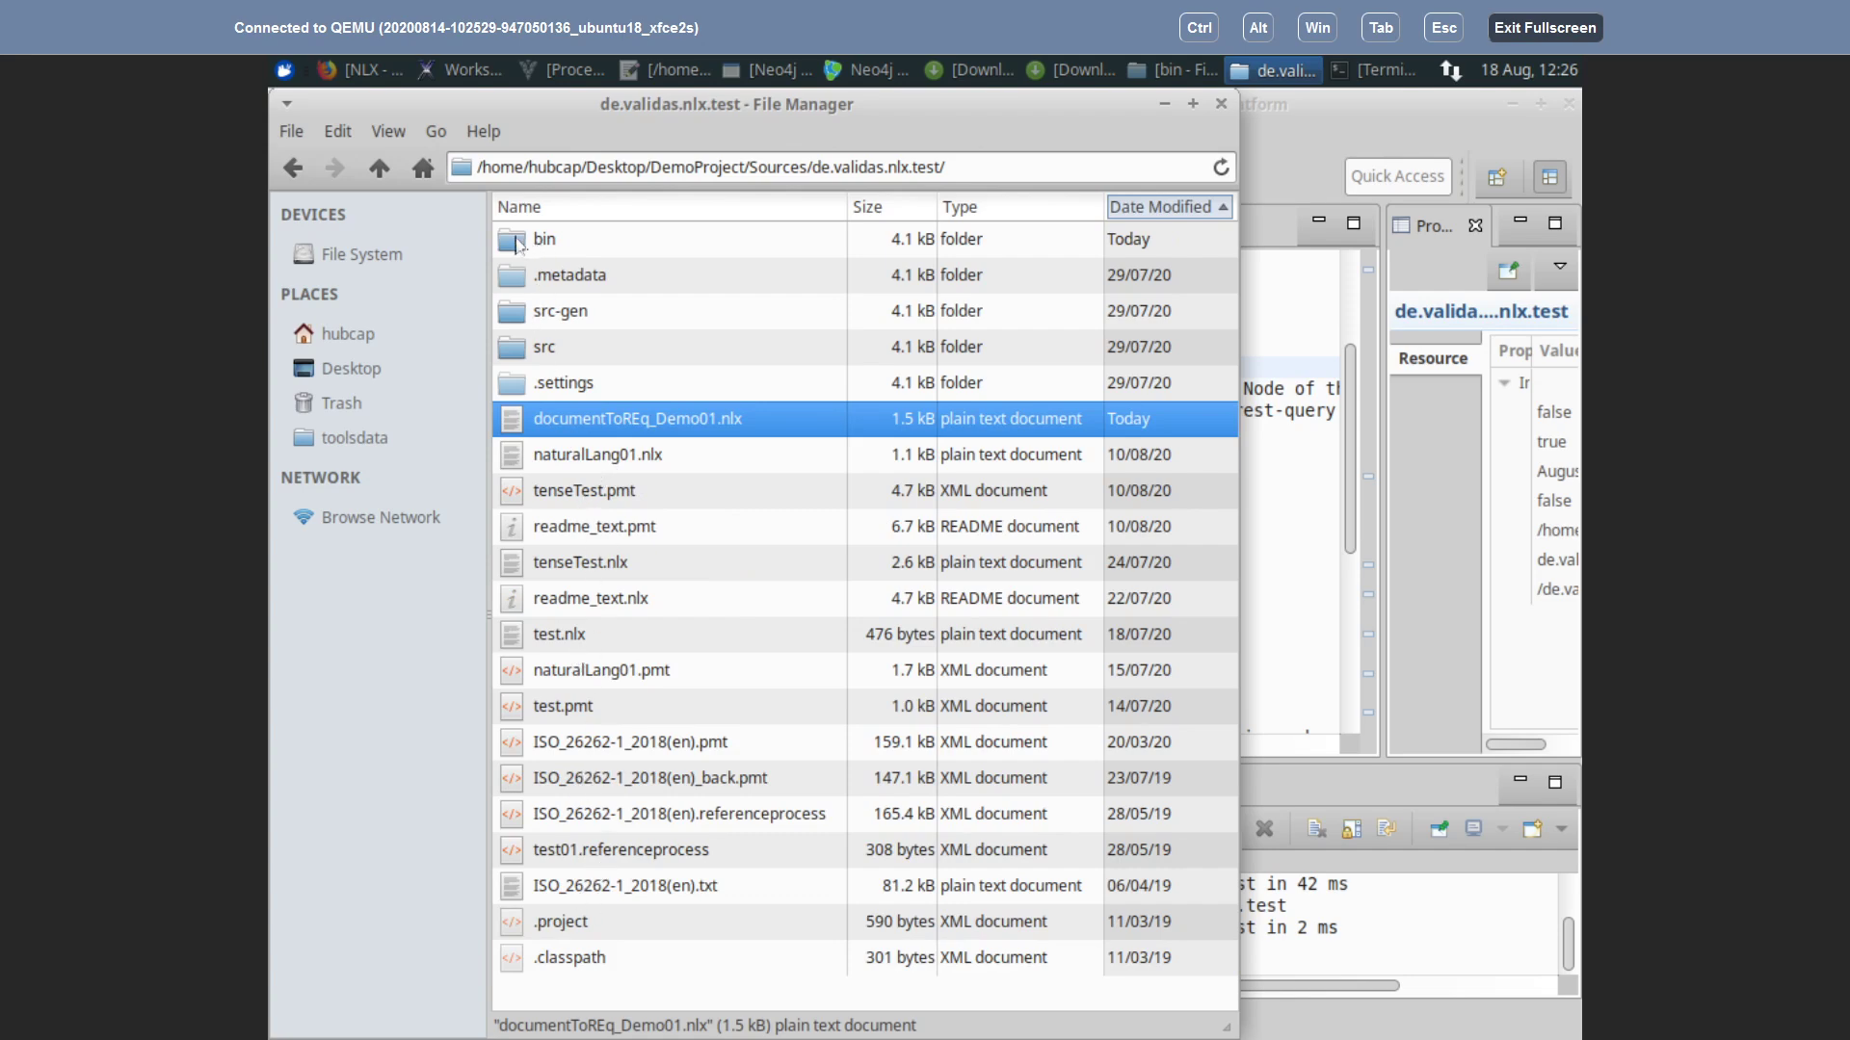
{"action": "double_click", "coordinate": [518, 349]}
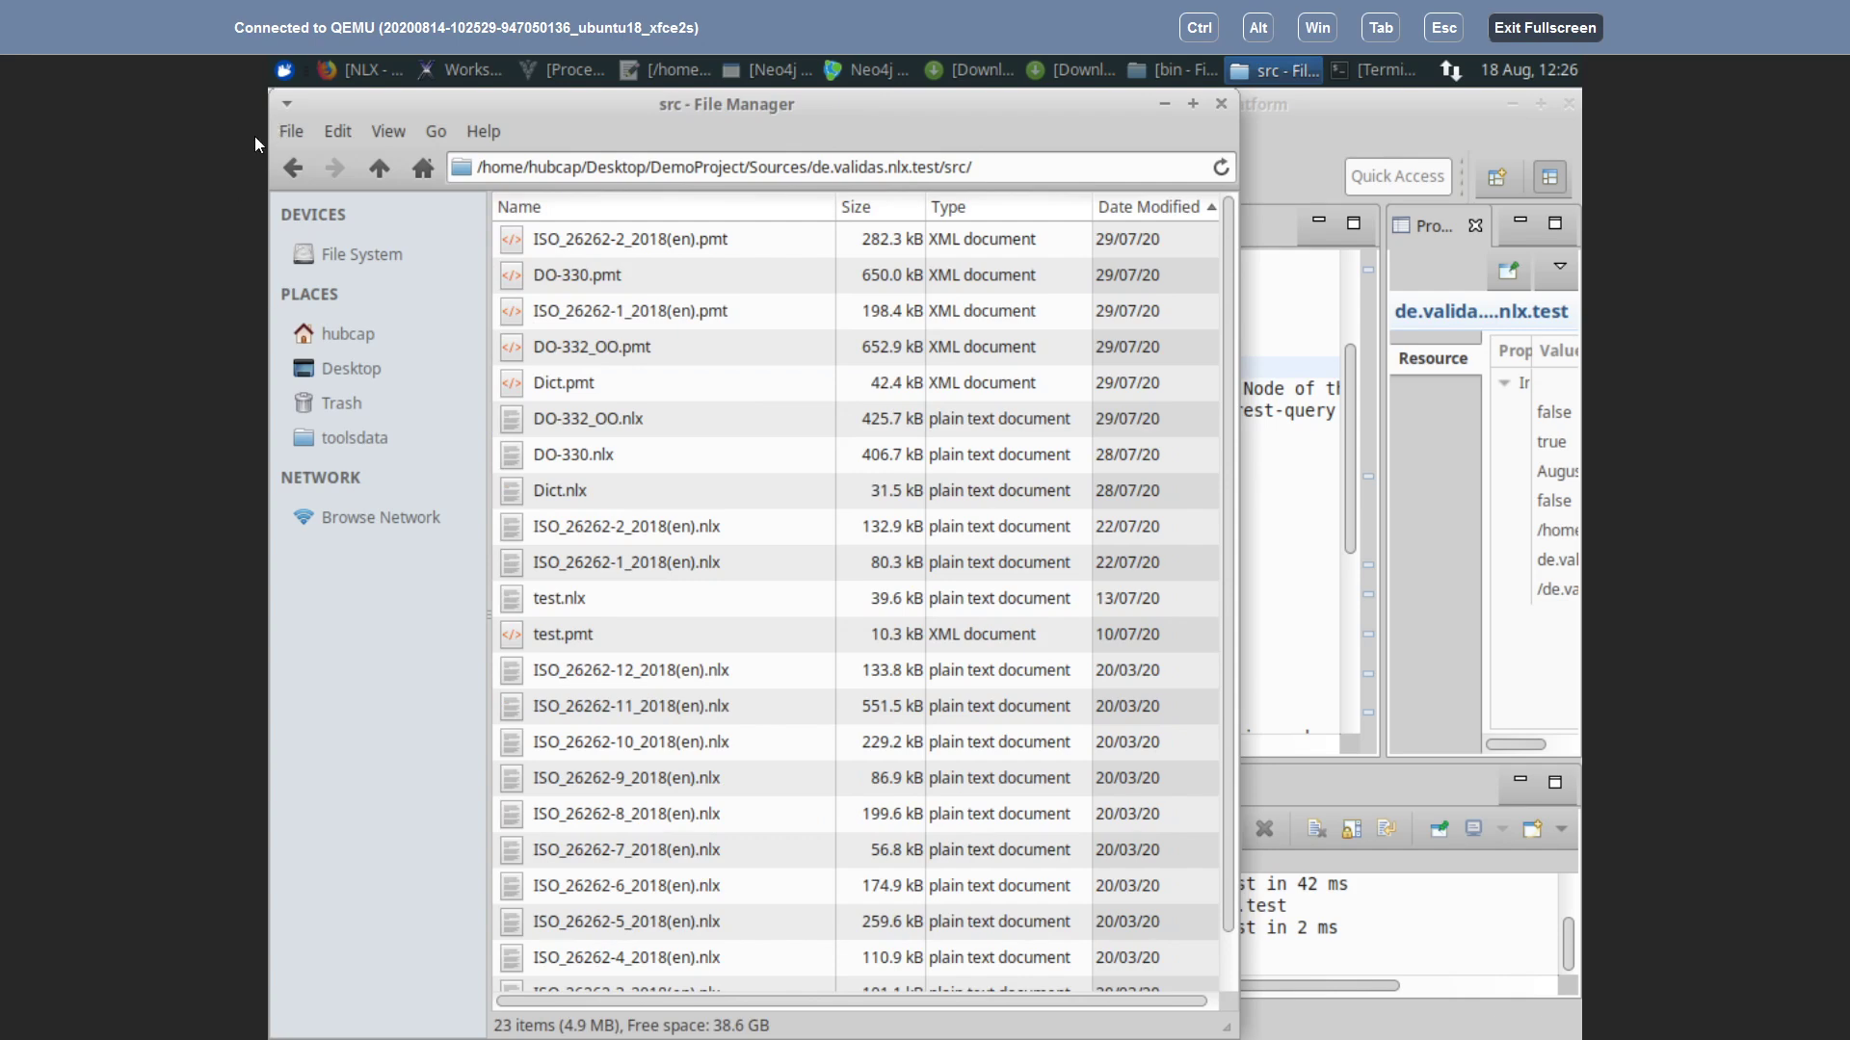
{"action": "left_click", "coordinate": [287, 67]}
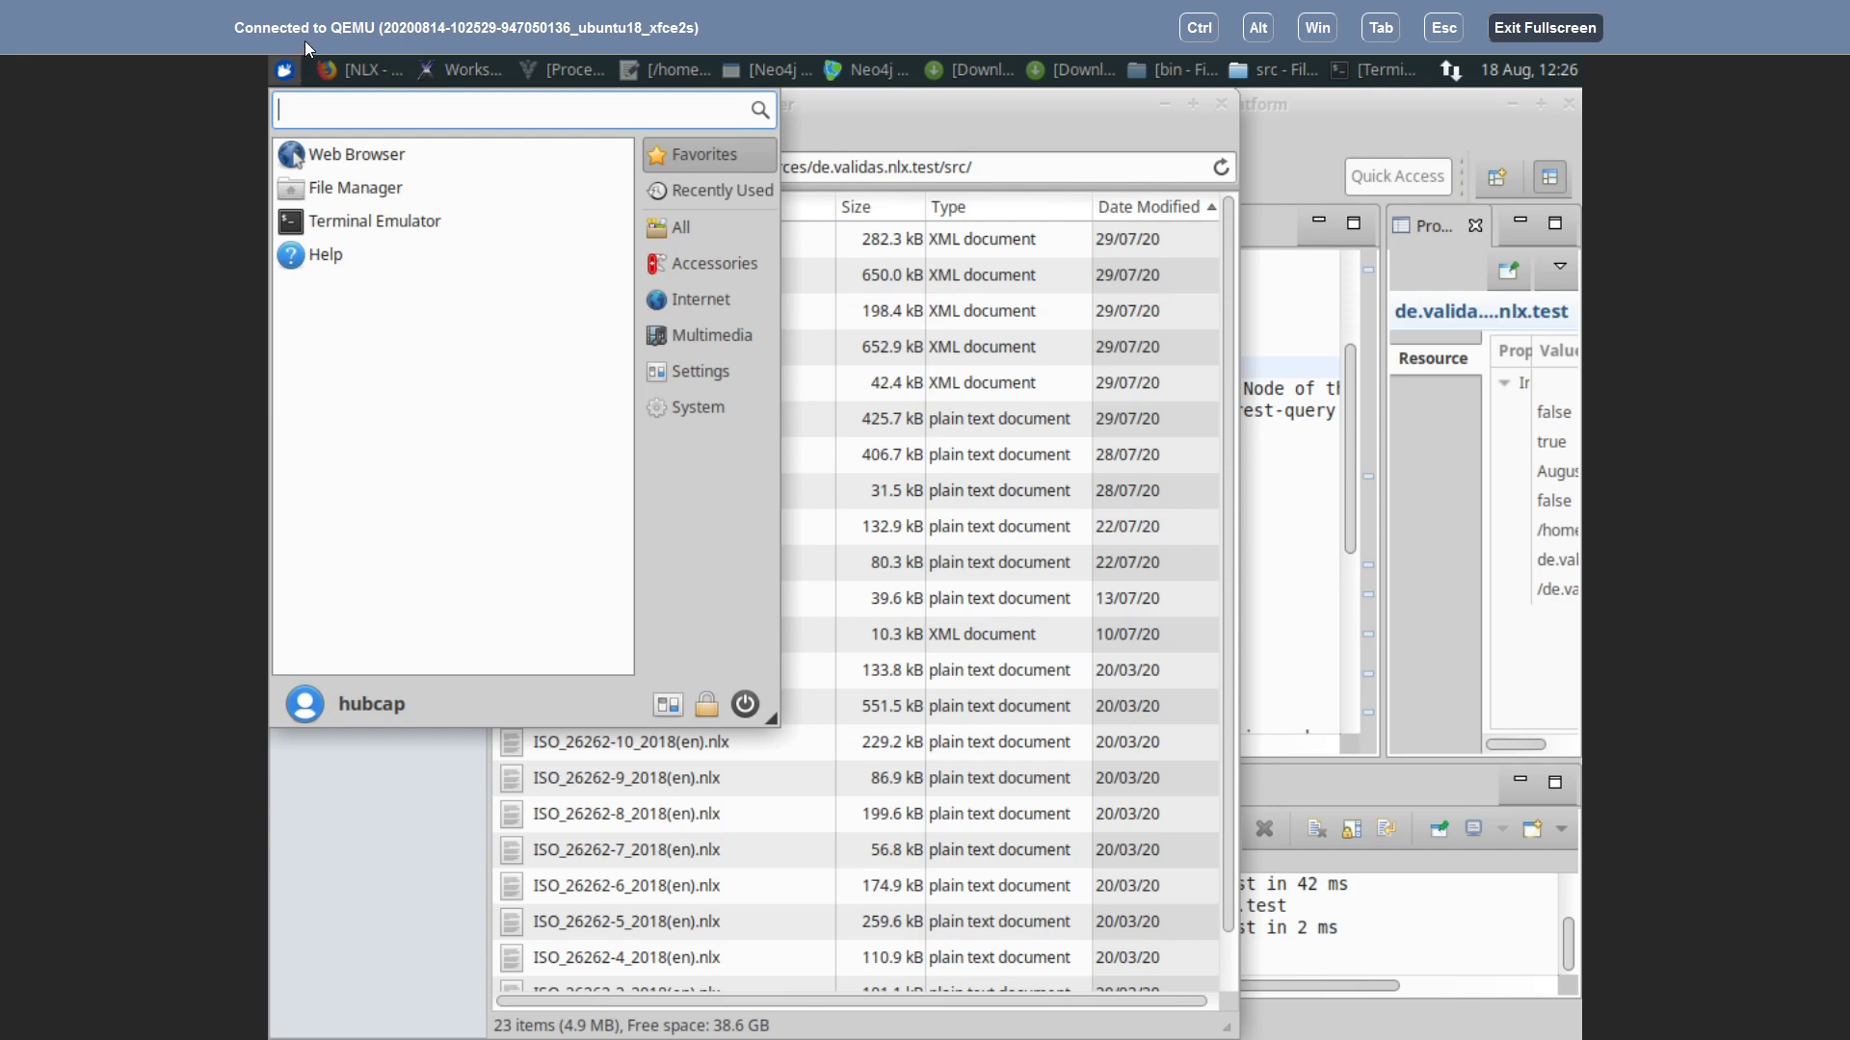
{"action": "type", "text": "search"}
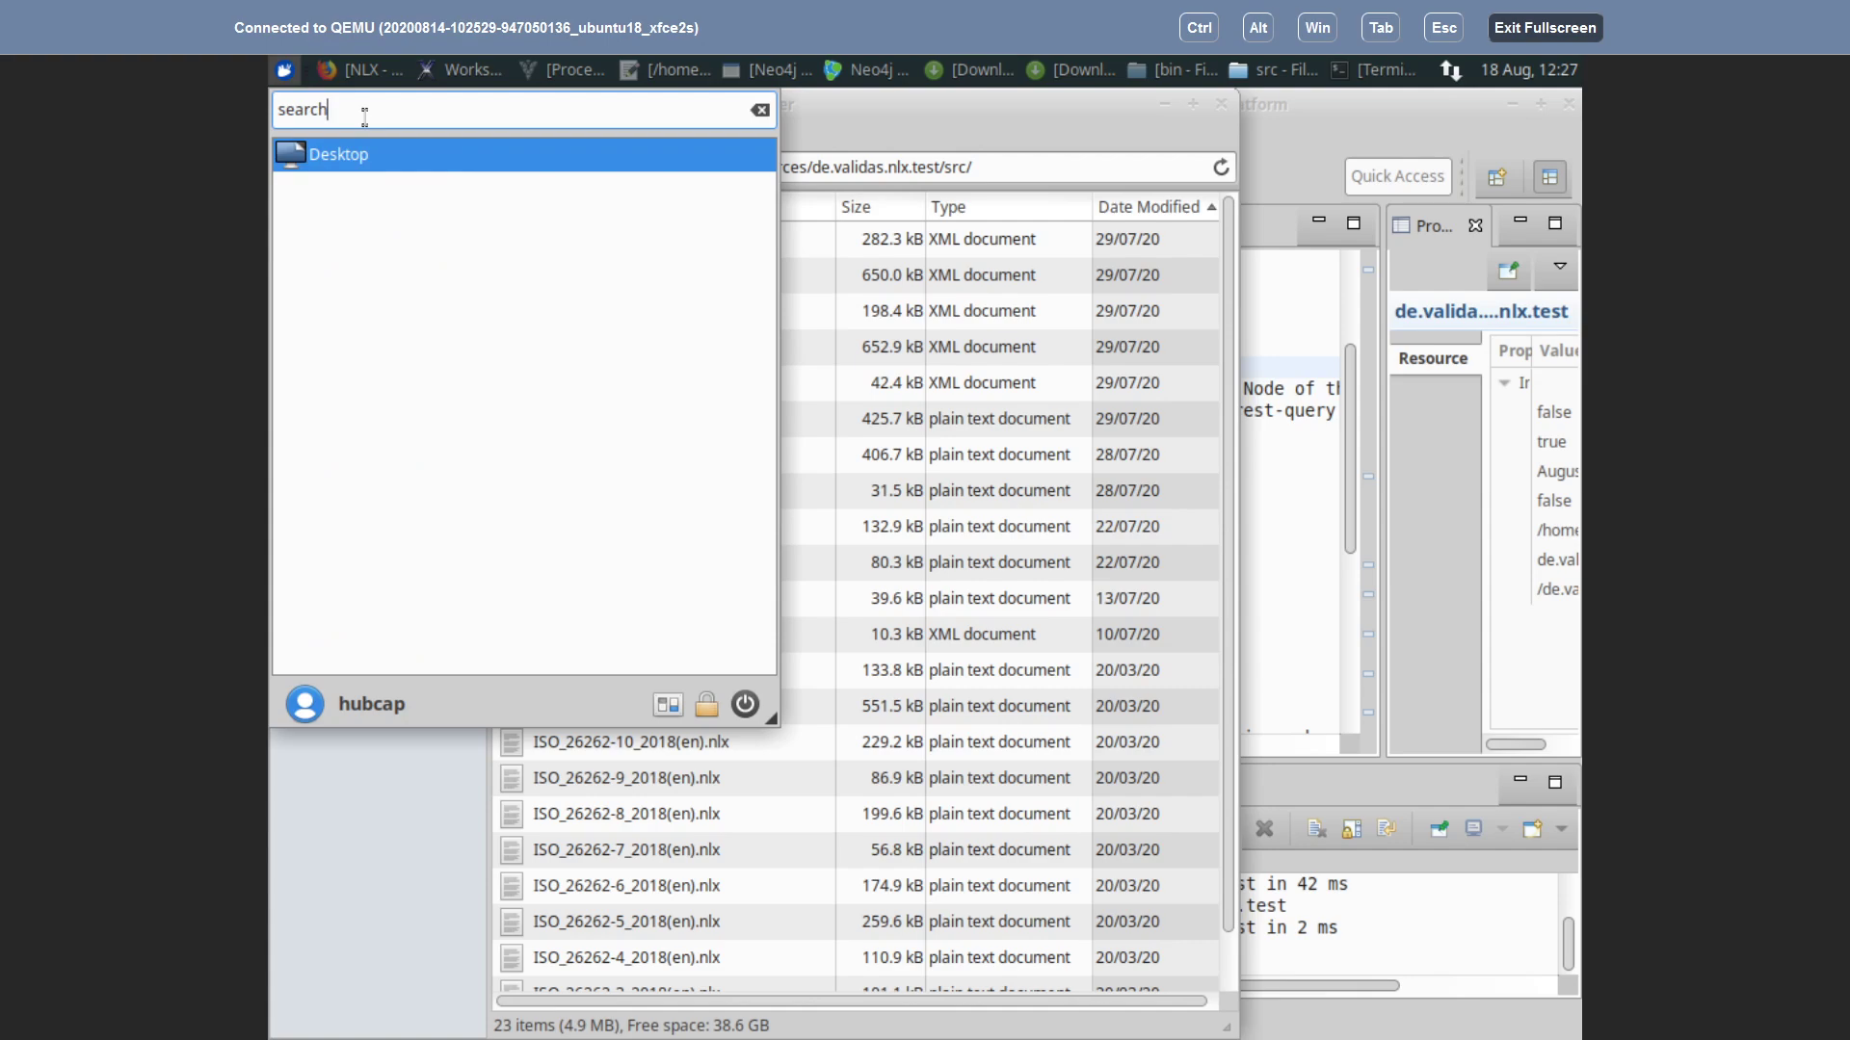
{"action": "key", "text": "BackSpace"}
{"action": "key", "text": "BackSpace"}
{"action": "key", "text": "BackSpace"}
{"action": "key", "text": "BackSpace"}
{"action": "key", "text": "BackSpace"}
{"action": "key", "text": "BackSpace"}
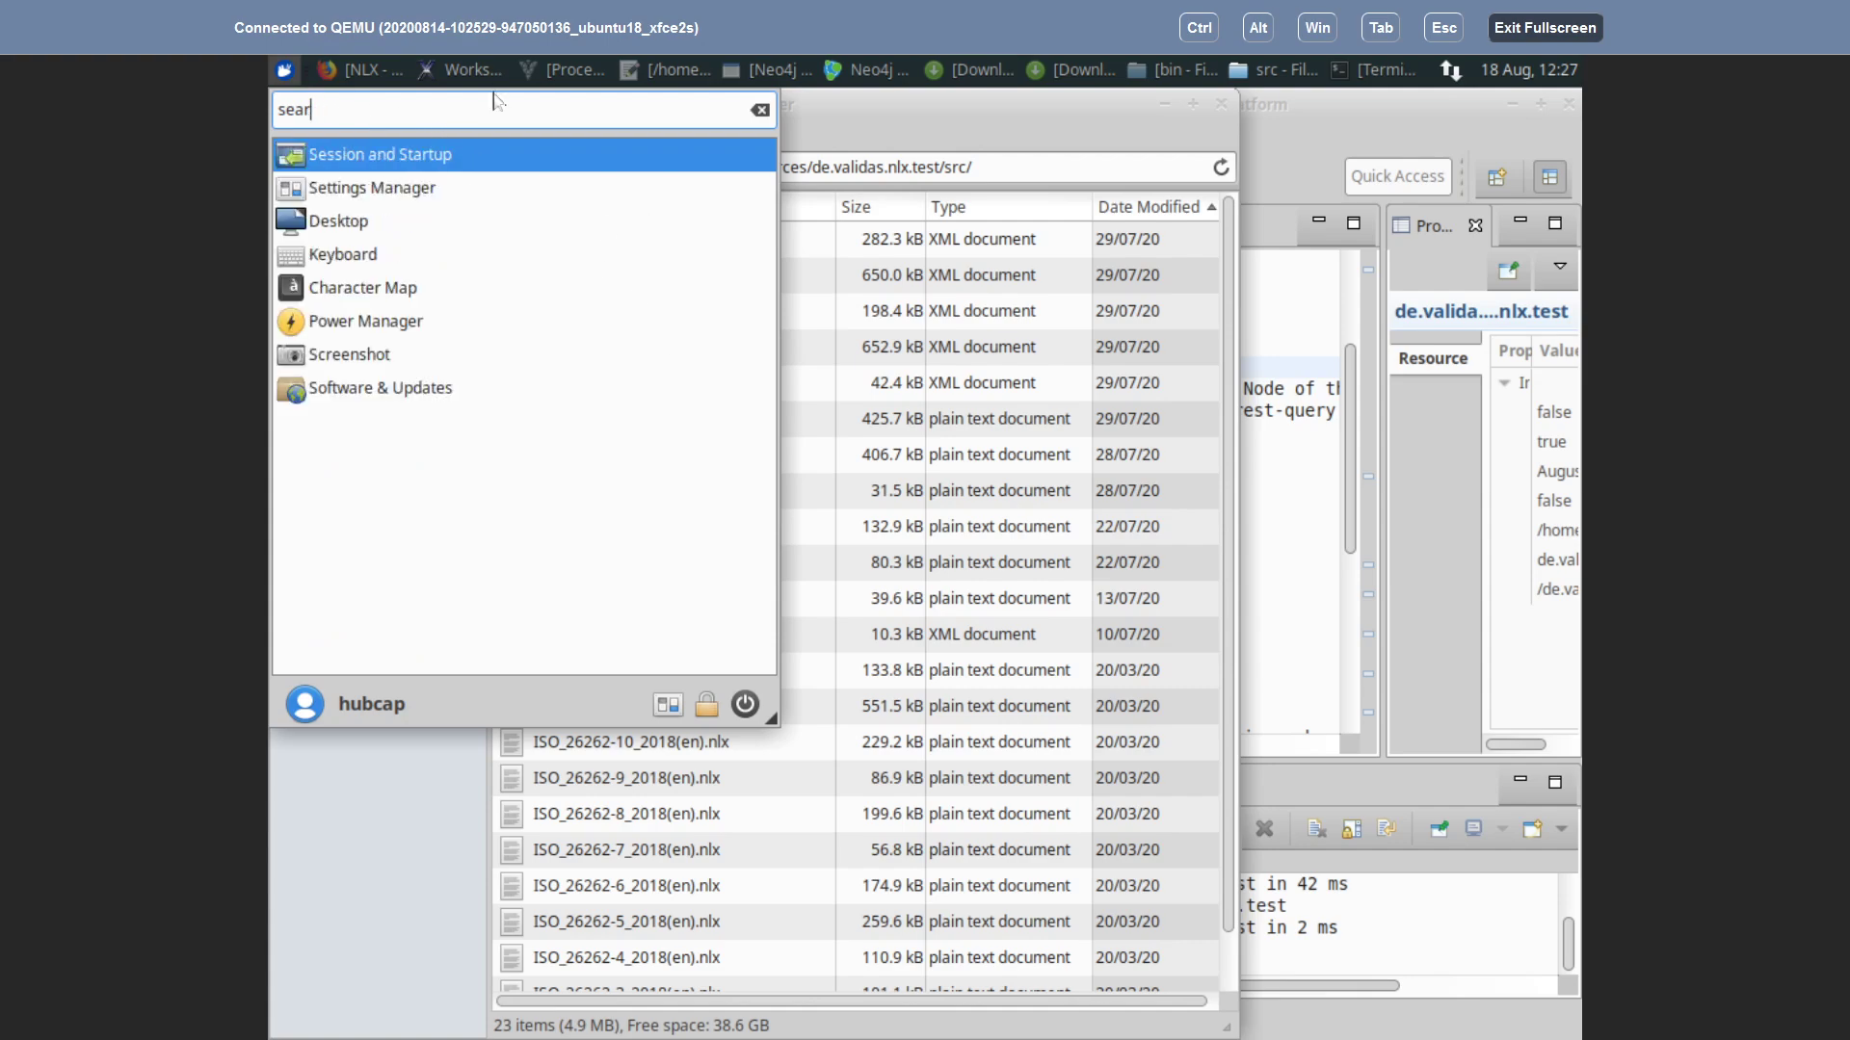
{"action": "left_click", "coordinate": [932, 123]}
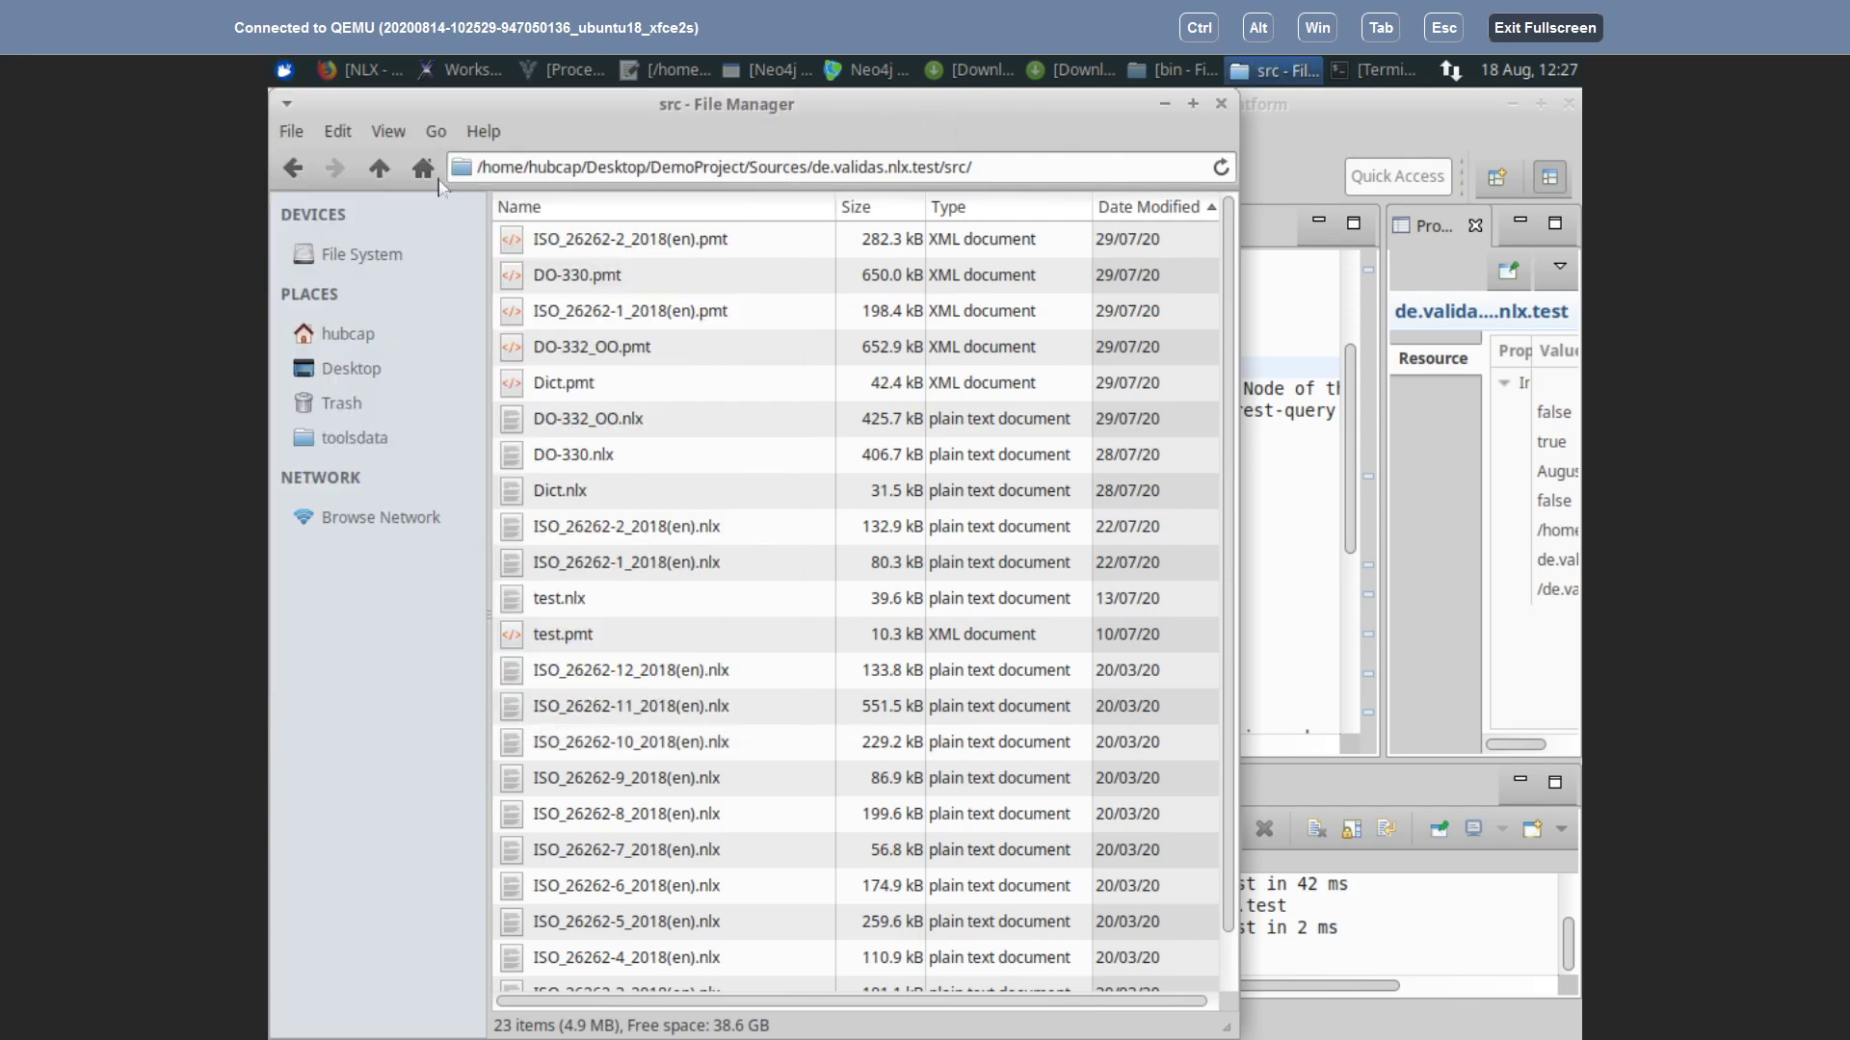
{"action": "left_click", "coordinate": [336, 139]}
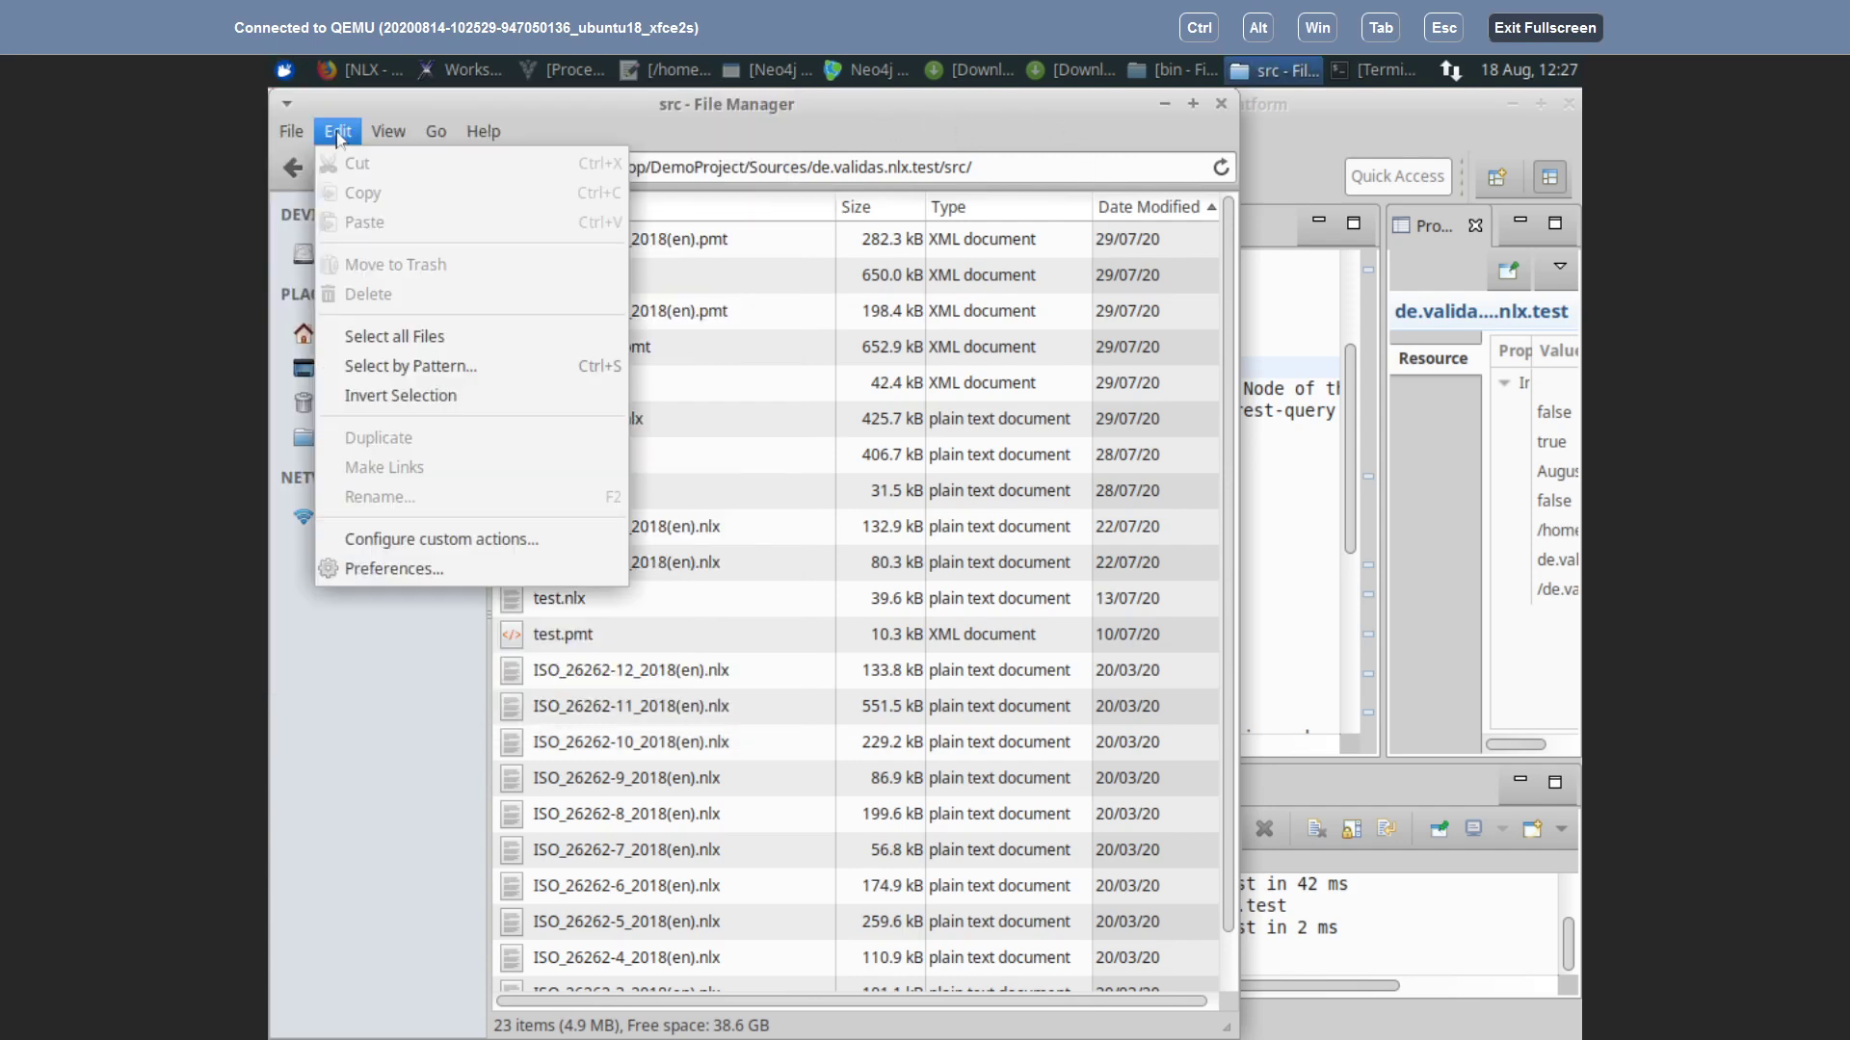
{"action": "mouse_move", "coordinate": [287, 140]}
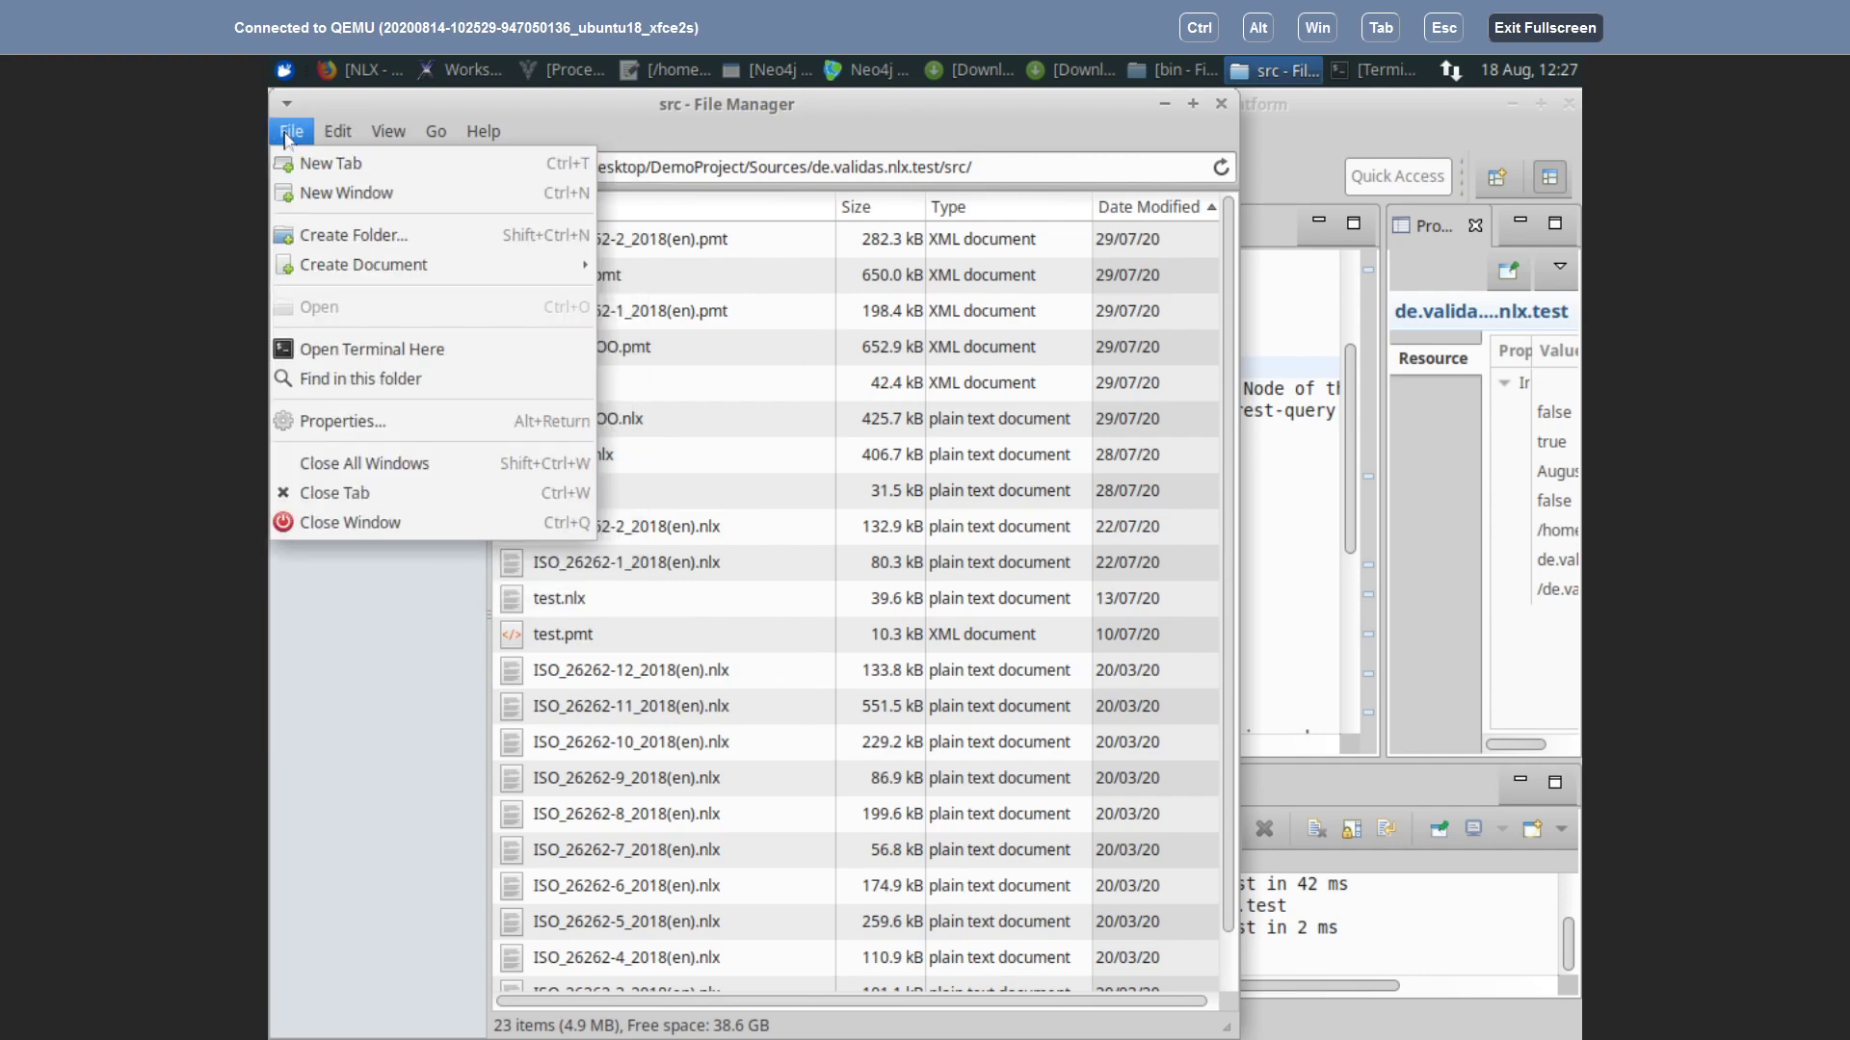
{"action": "mouse_move", "coordinate": [390, 139]}
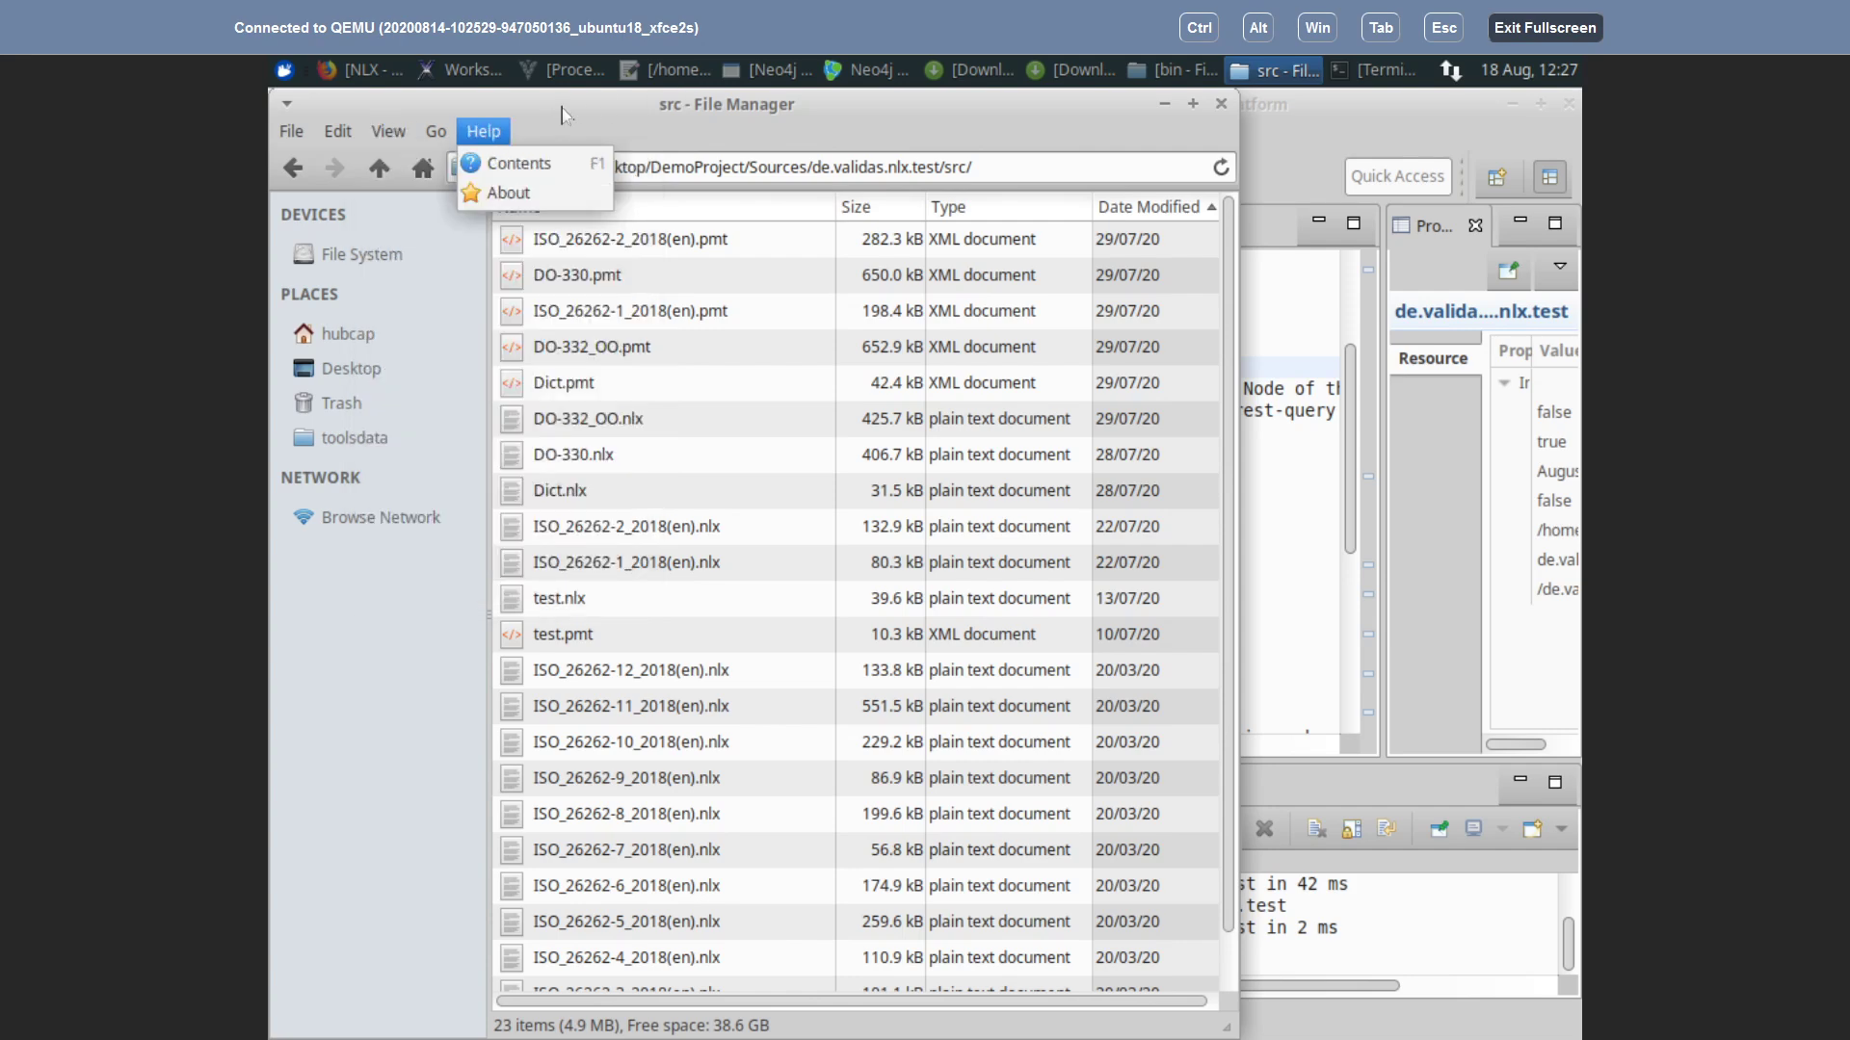
{"action": "left_click", "coordinate": [291, 69]}
{"action": "left_click", "coordinate": [289, 70]}
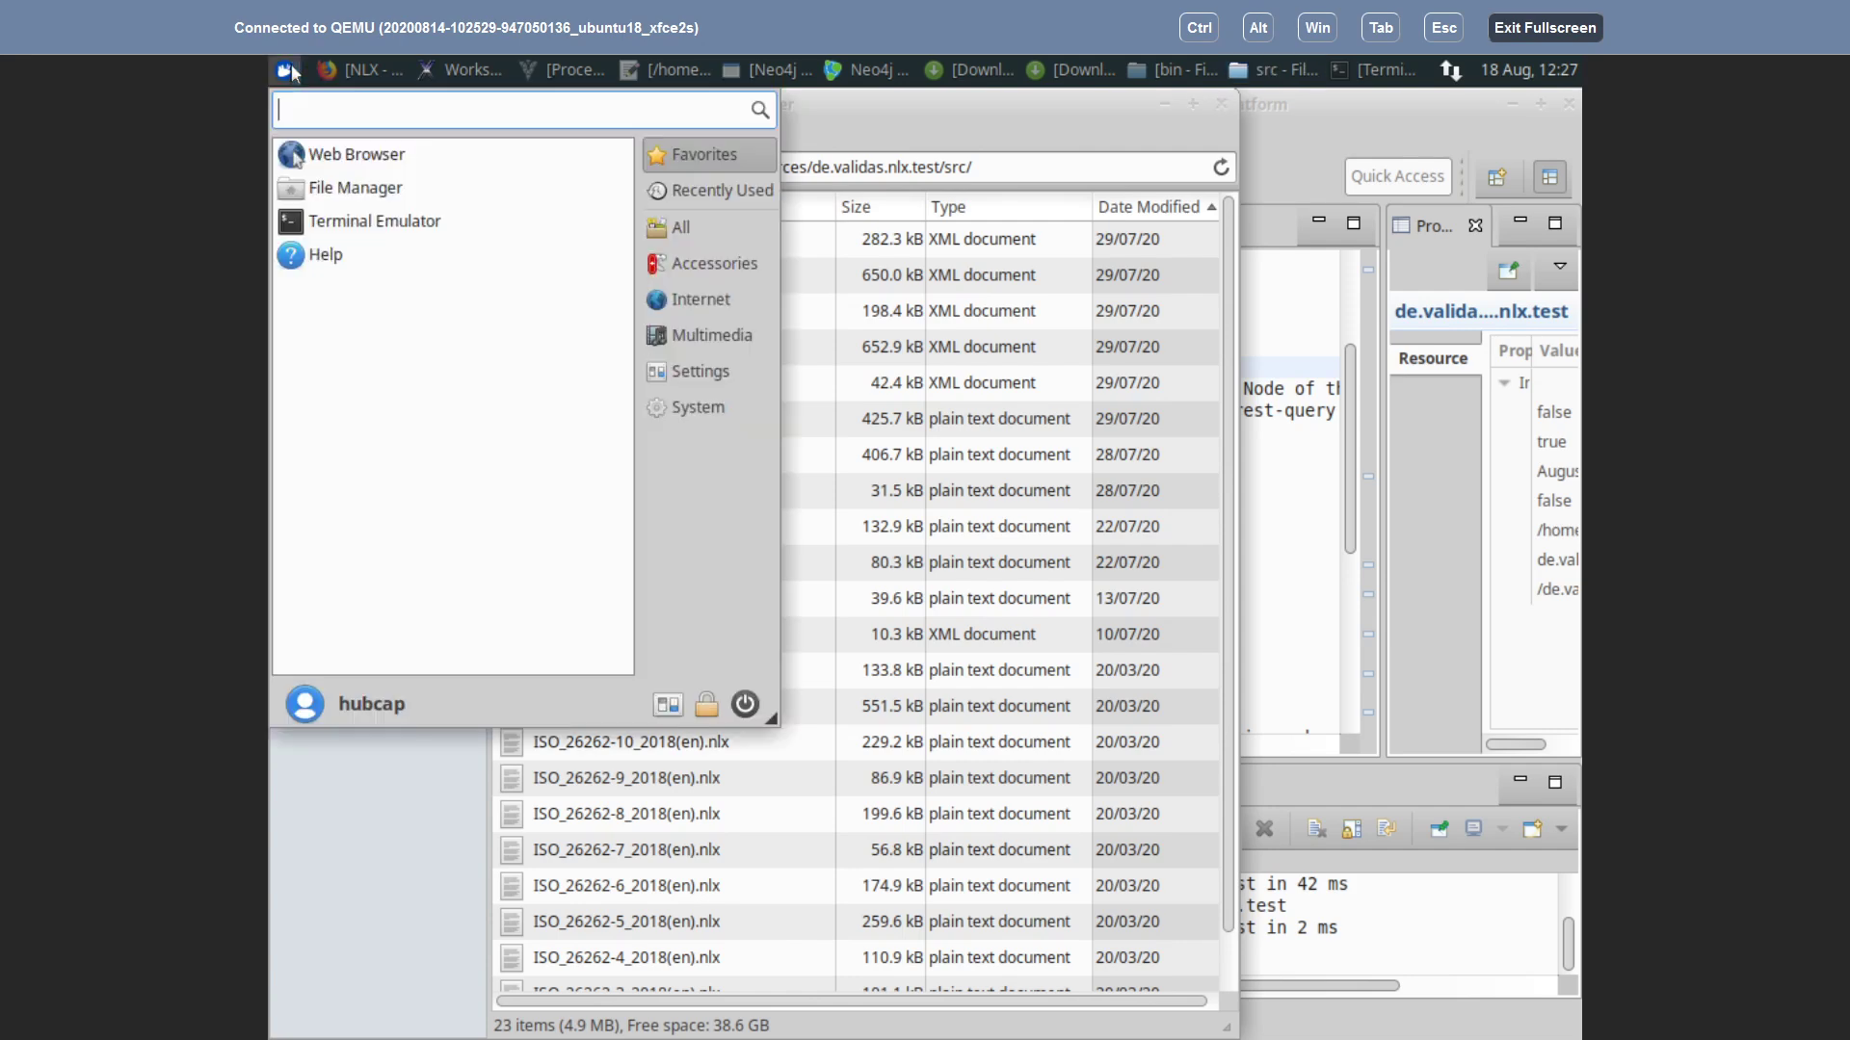
{"action": "type", "text": "find"}
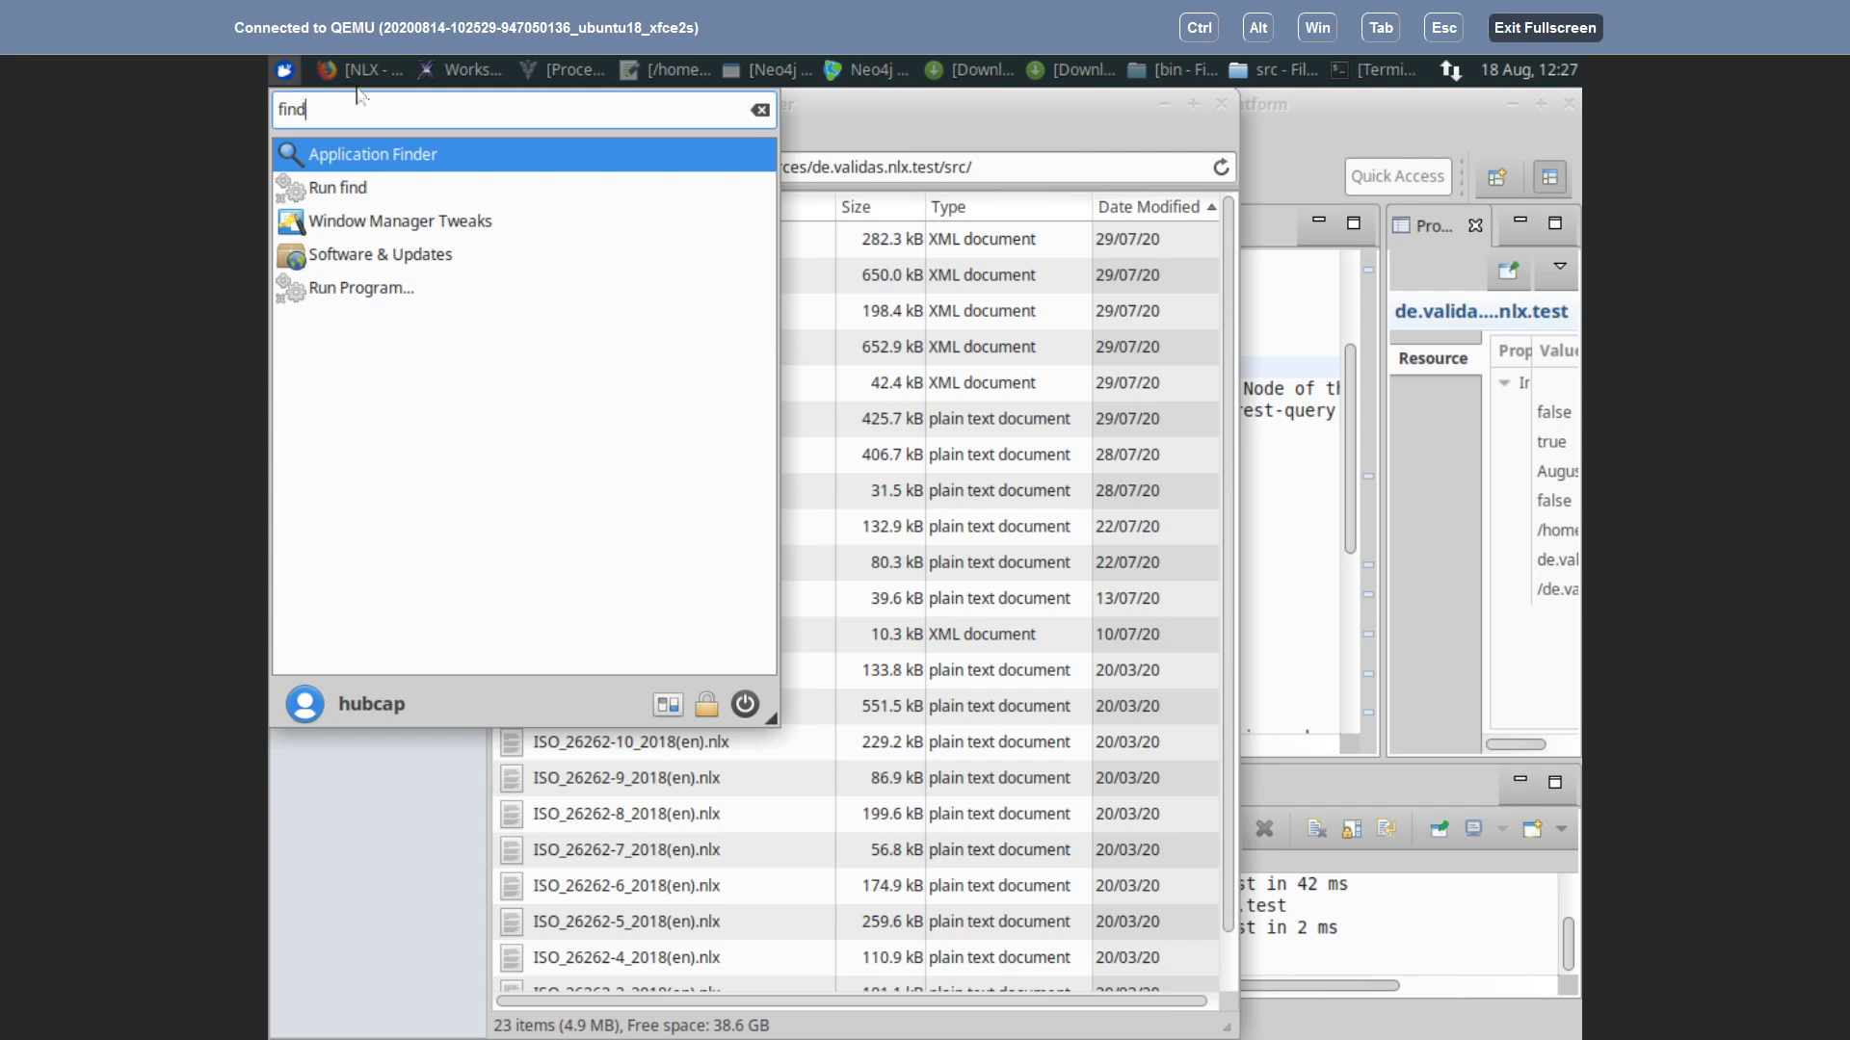
{"action": "left_click", "coordinate": [287, 72]}
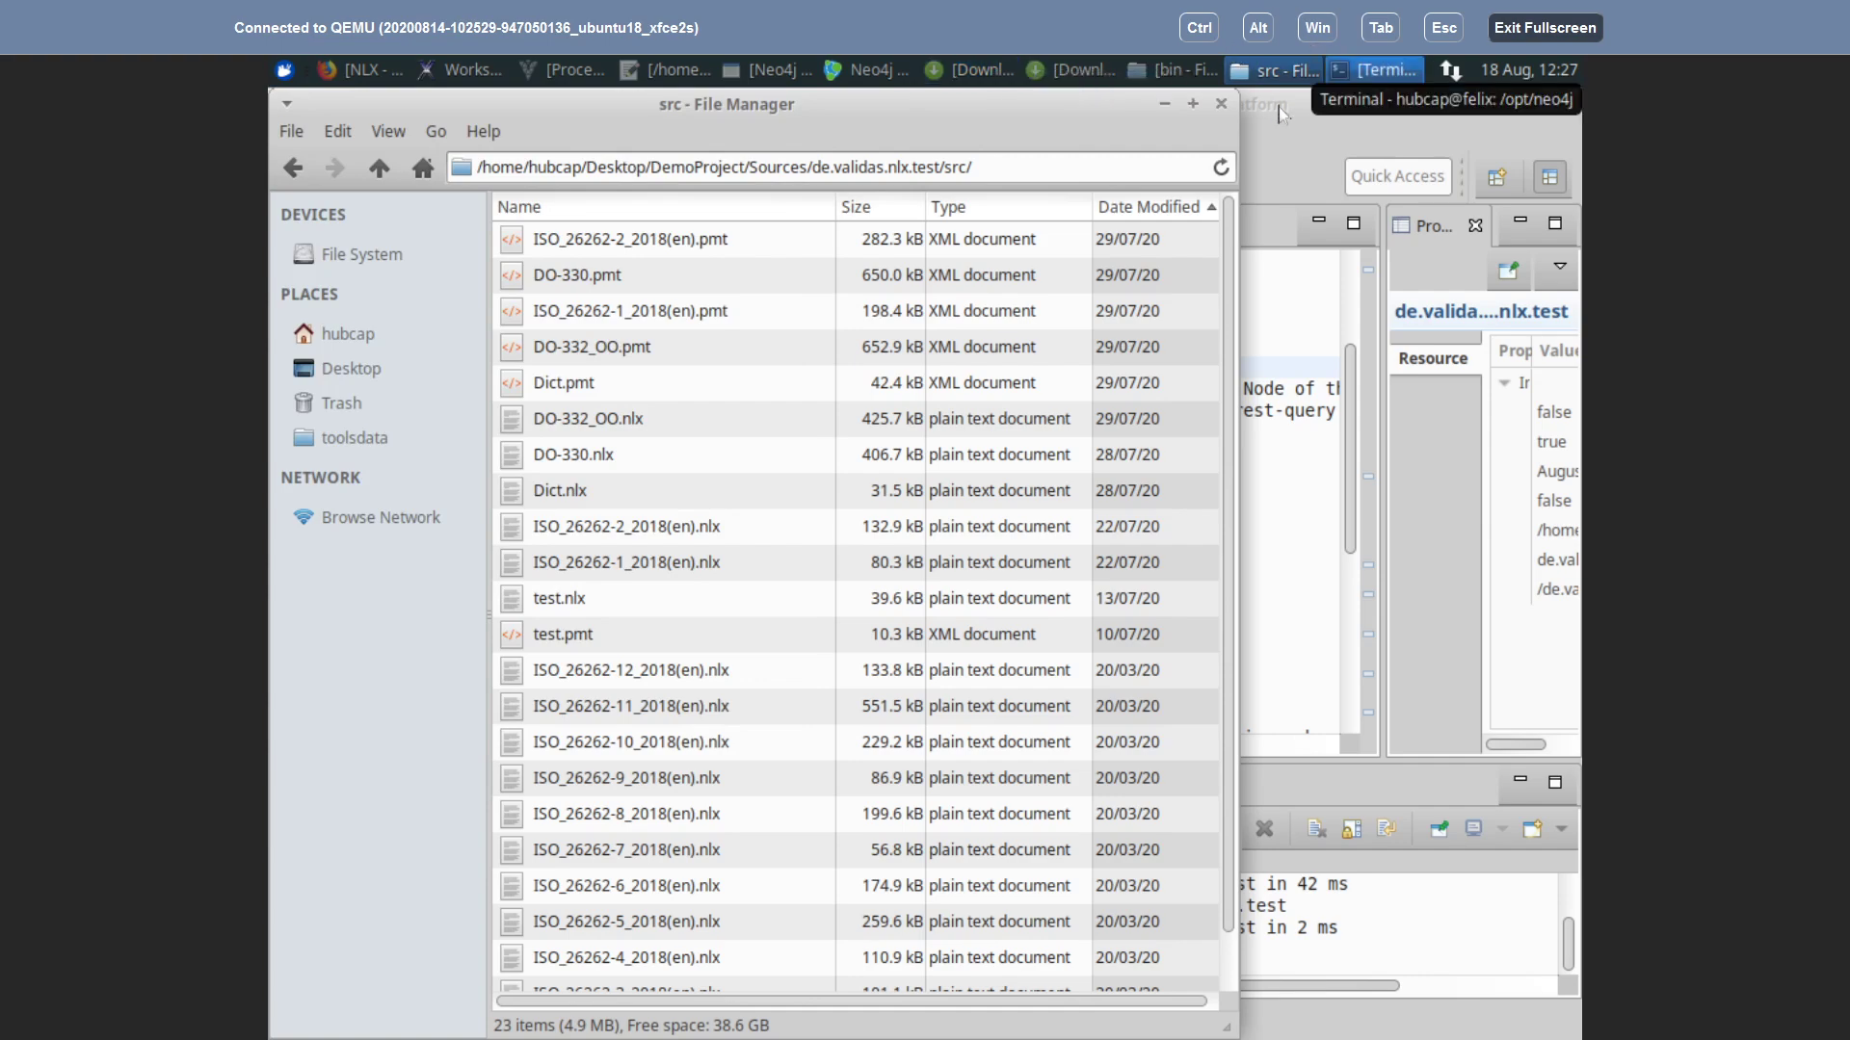
{"action": "left_click", "coordinate": [1334, 159]}
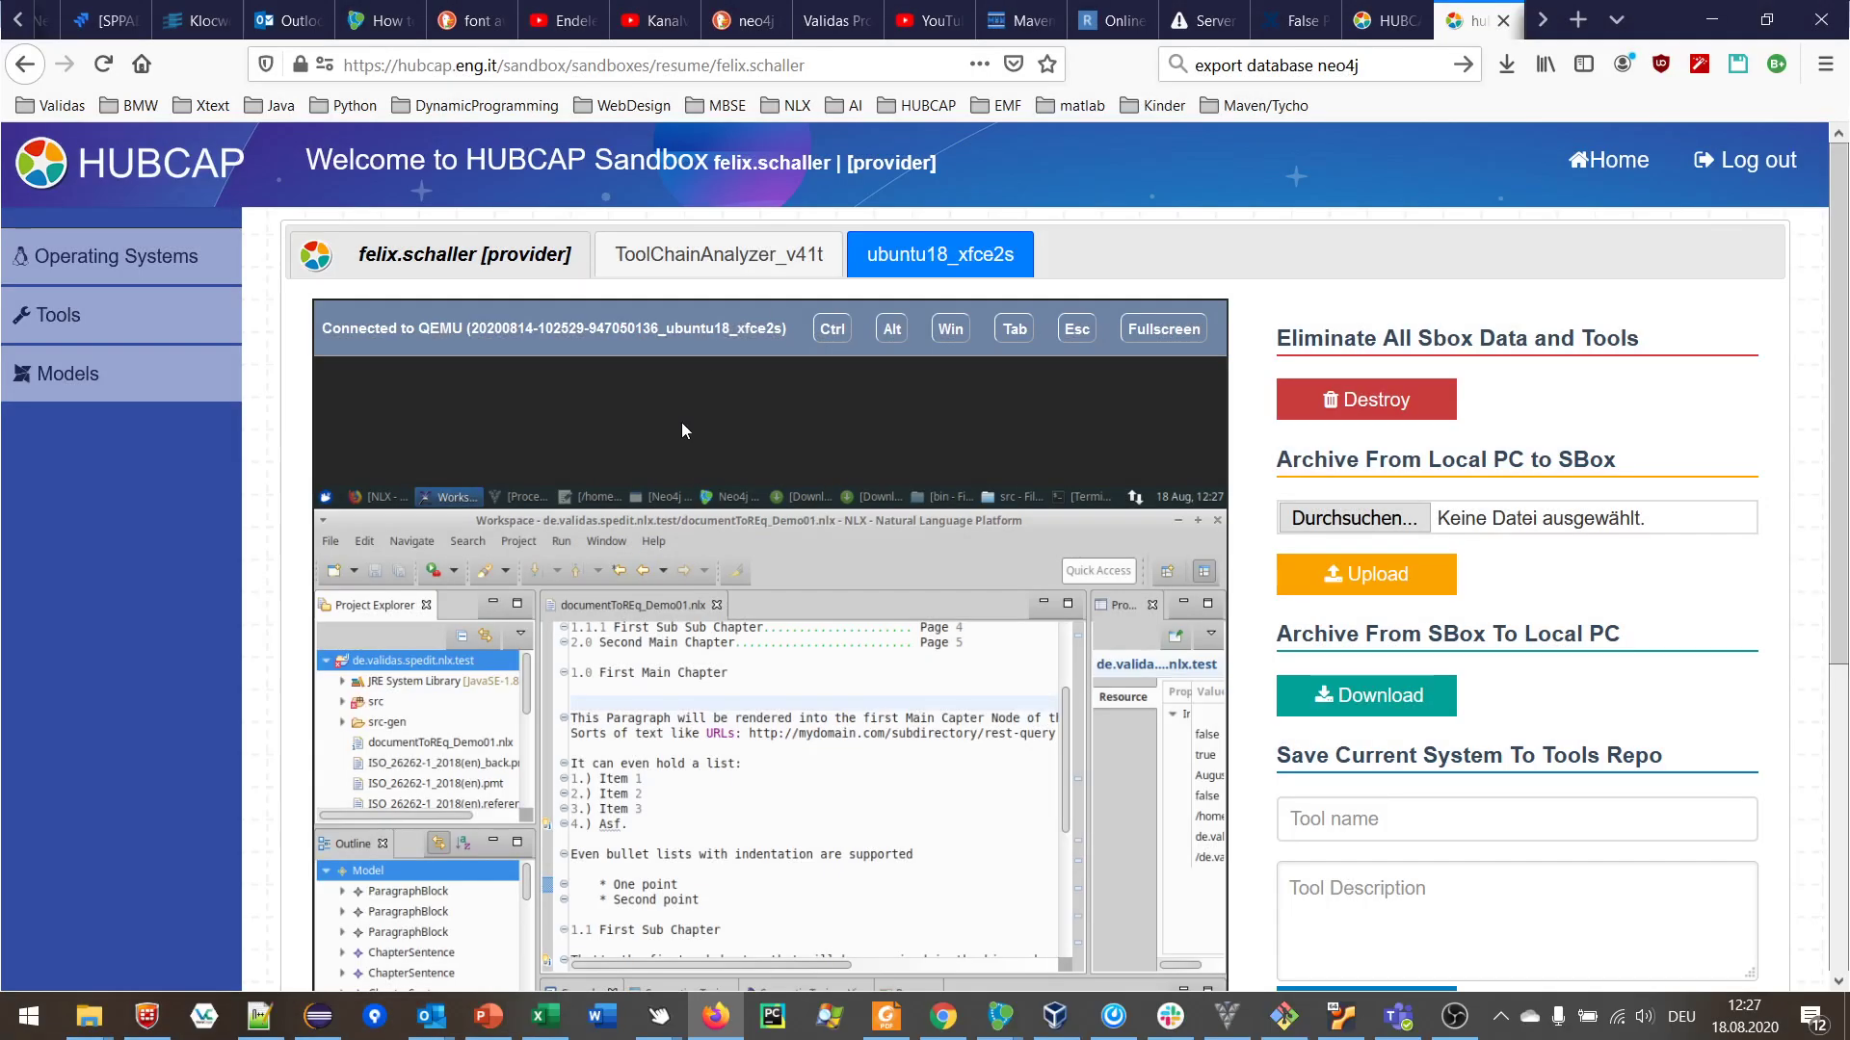
{"action": "left_click", "coordinate": [1463, 1023]}
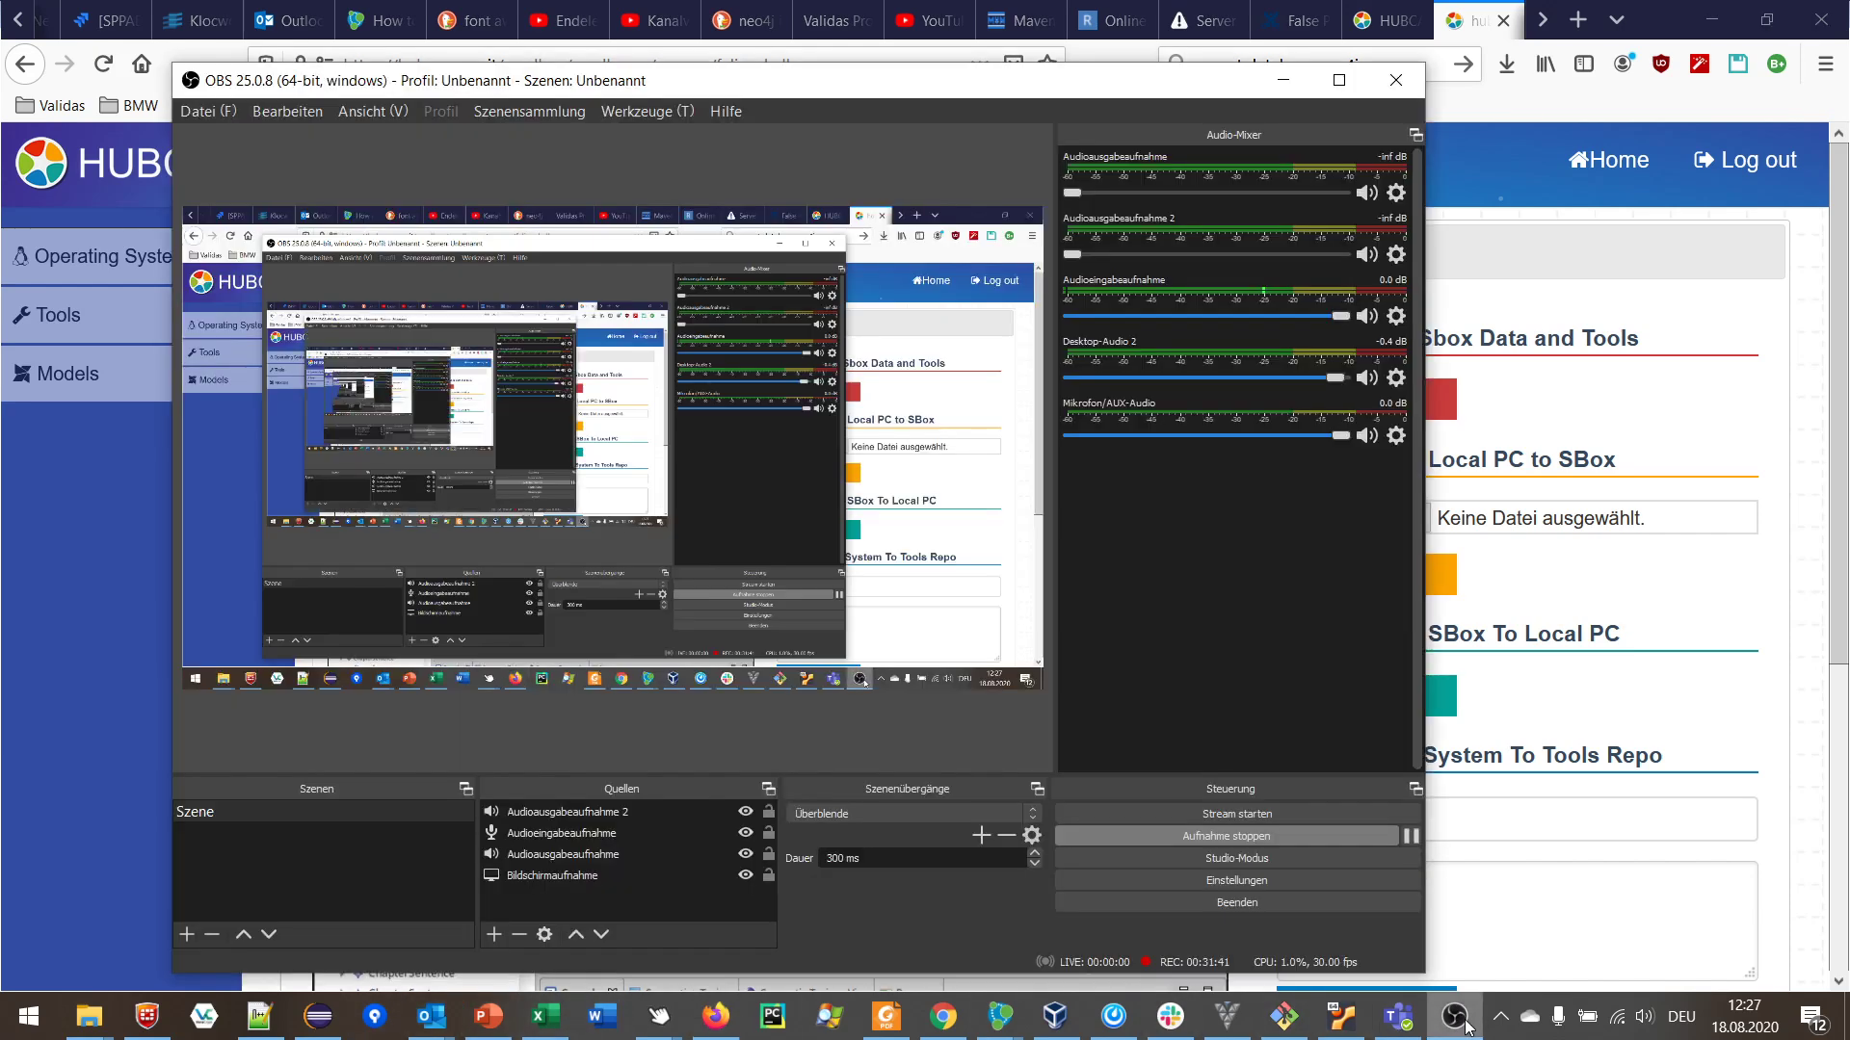